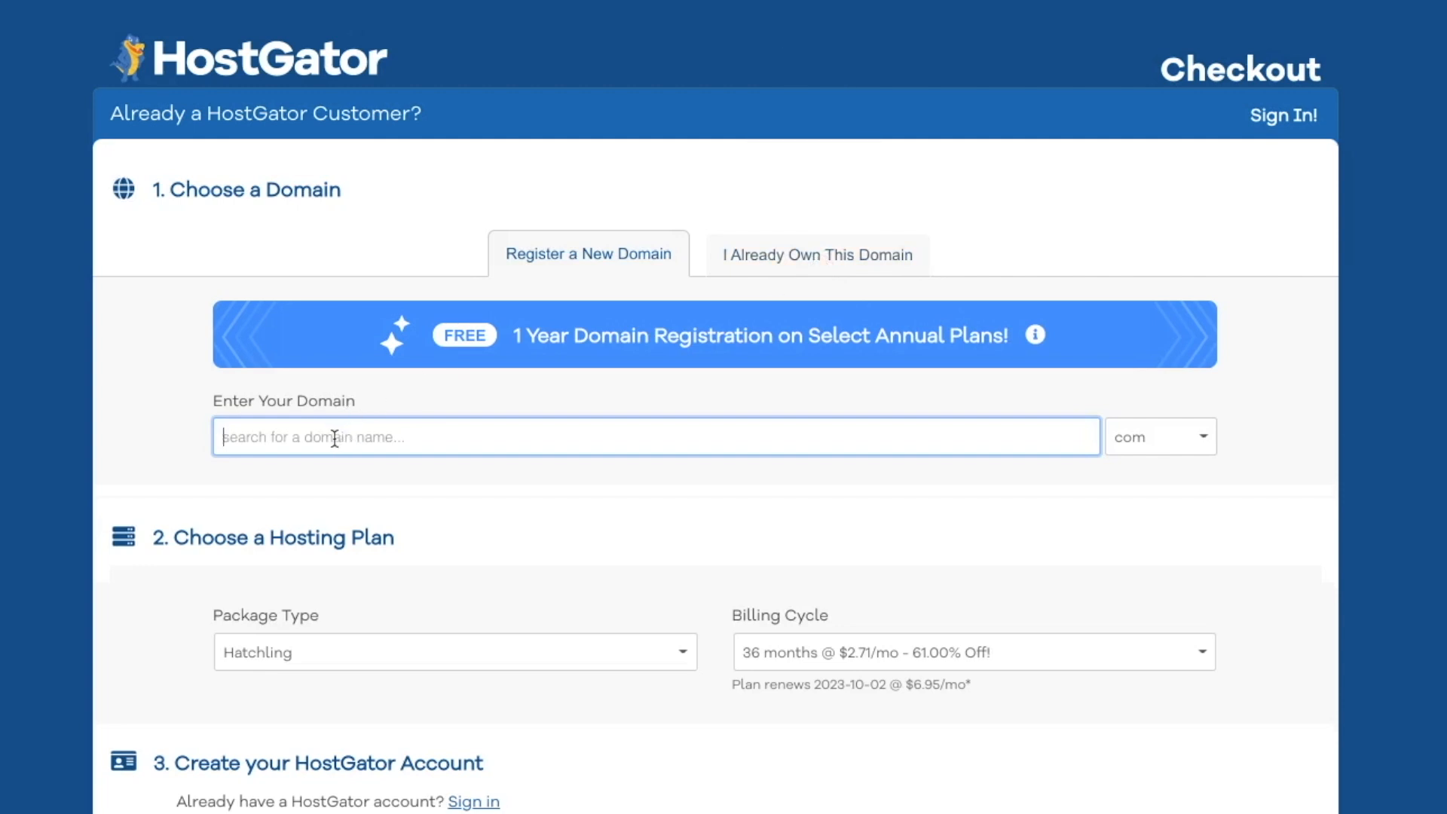
Search for createaonepage so createaonepage.com is selected as the free .com primary domain.
text(createao)
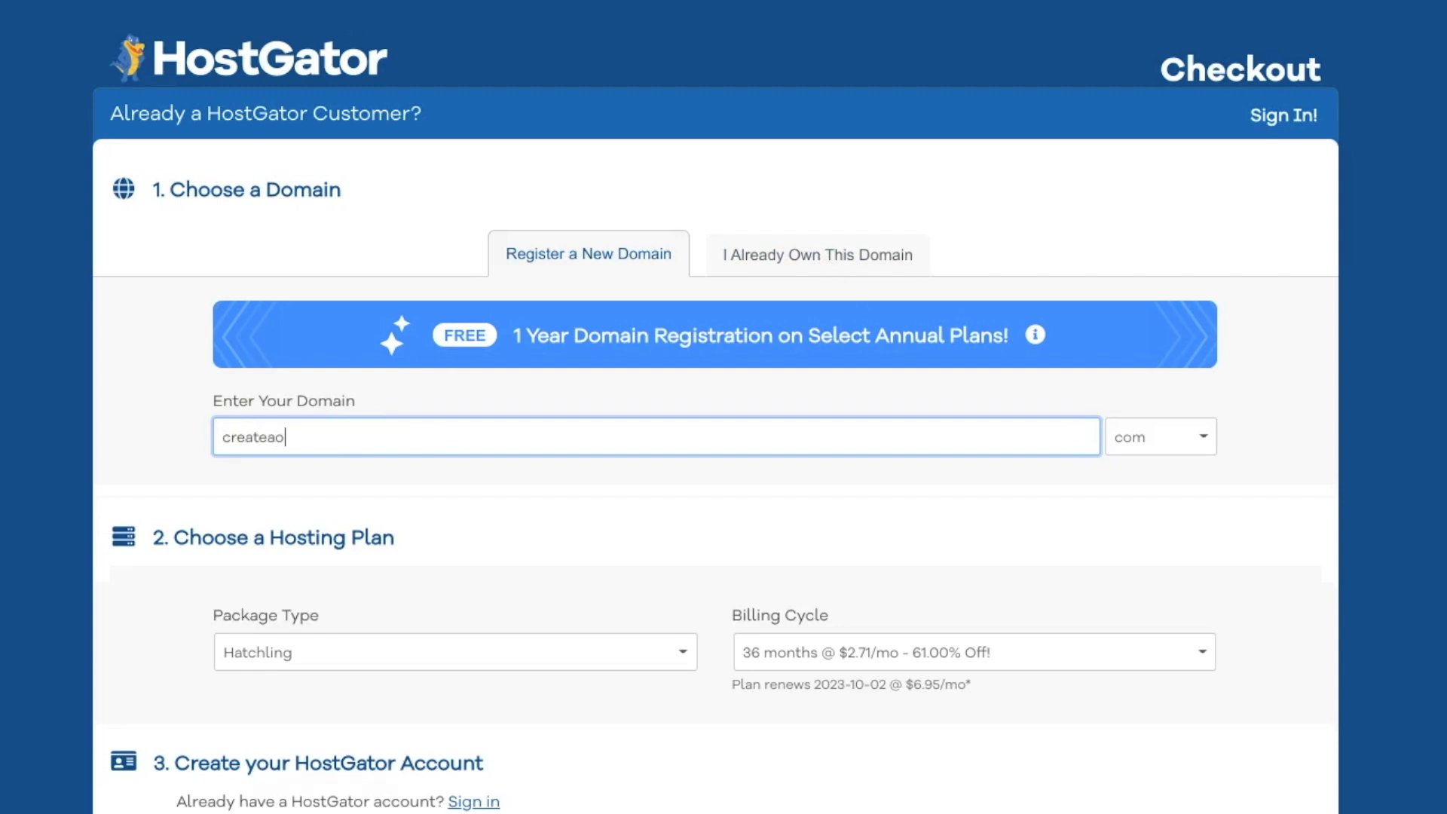
text(nepage)
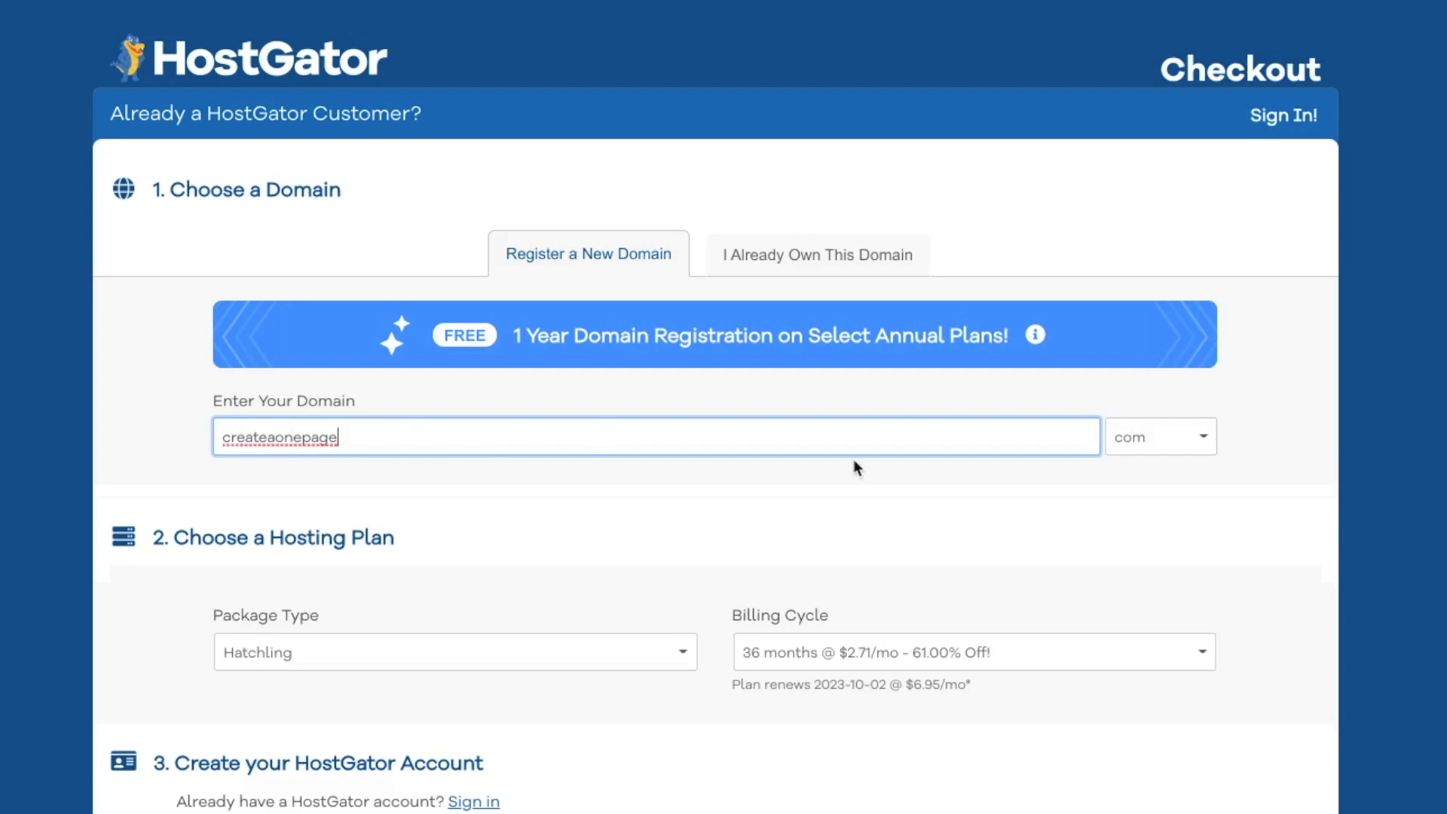
click(1161, 437)
click(1161, 437)
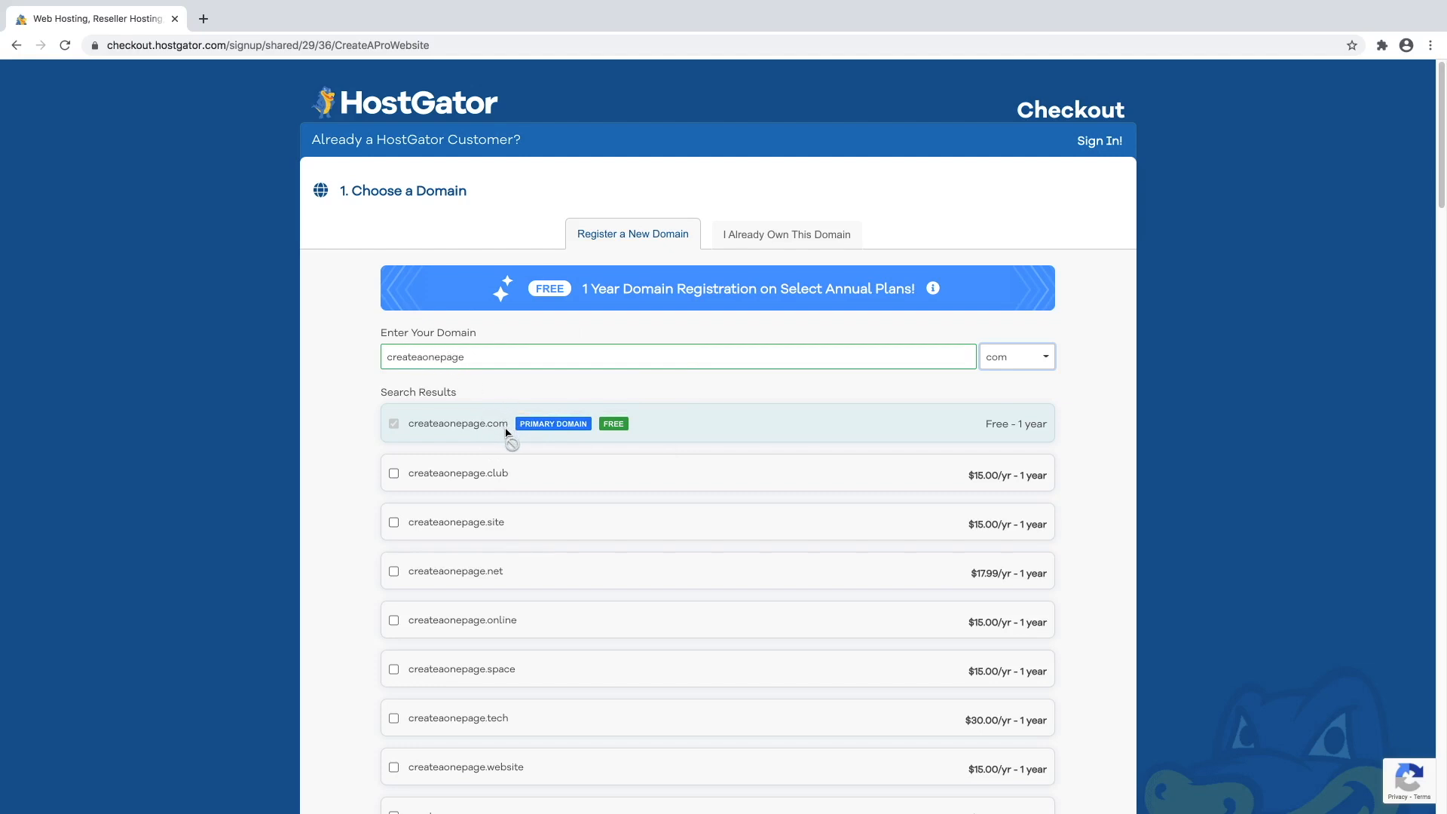
scroll(668, 446, down, 1)
scroll(631, 383, down, 8)
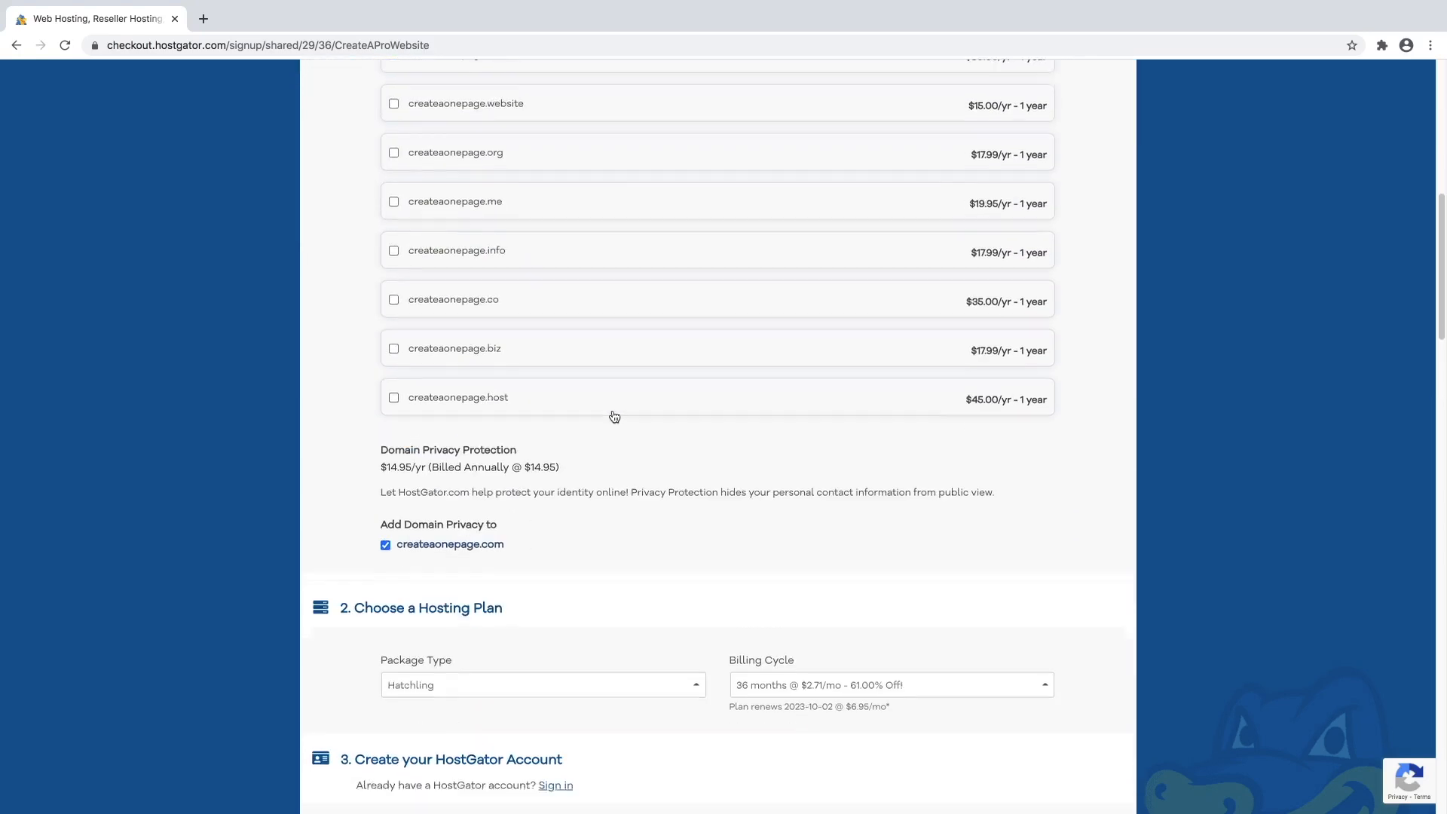
scroll(616, 415, down, 2)
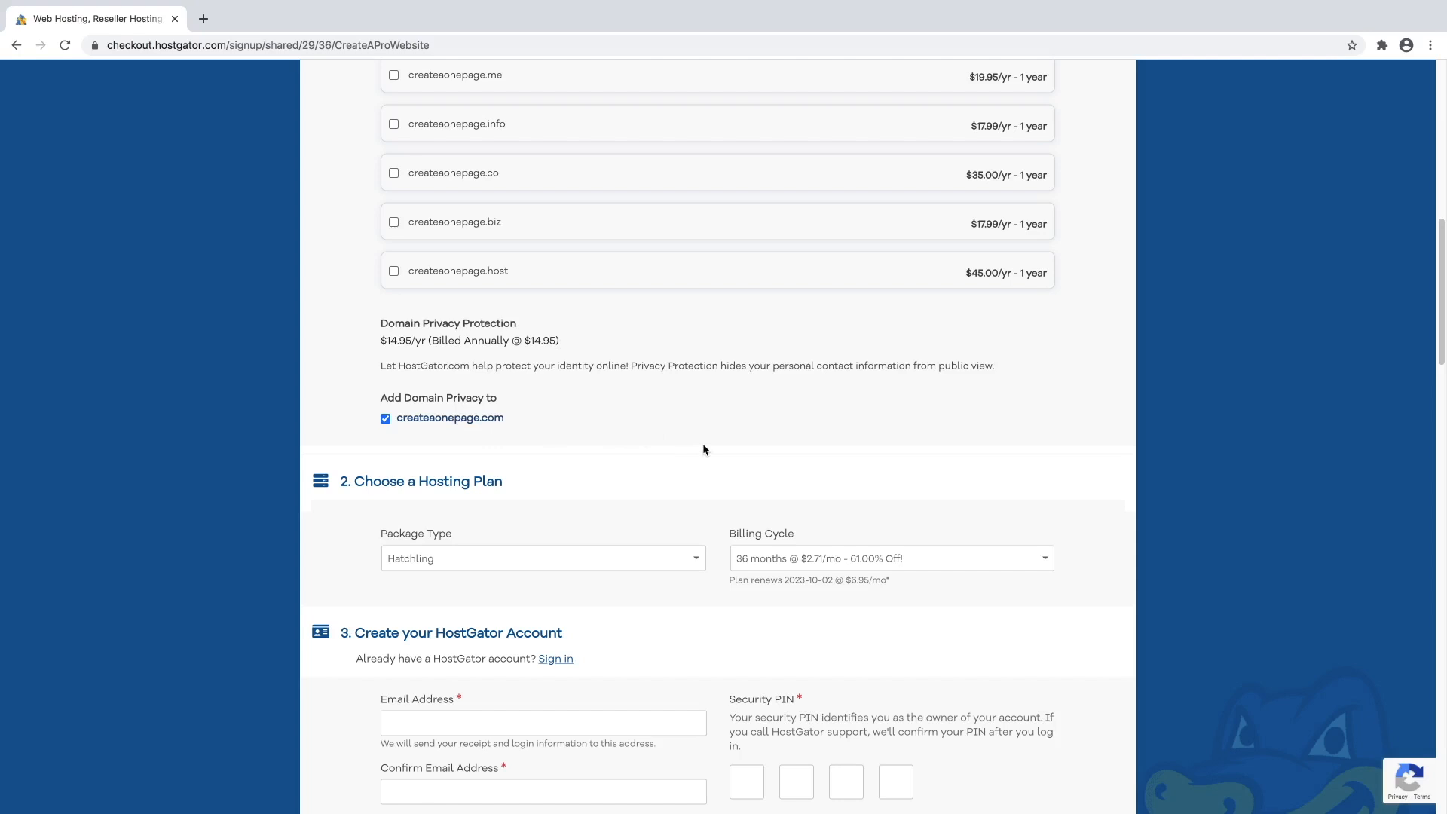
scroll(705, 450, down, 2)
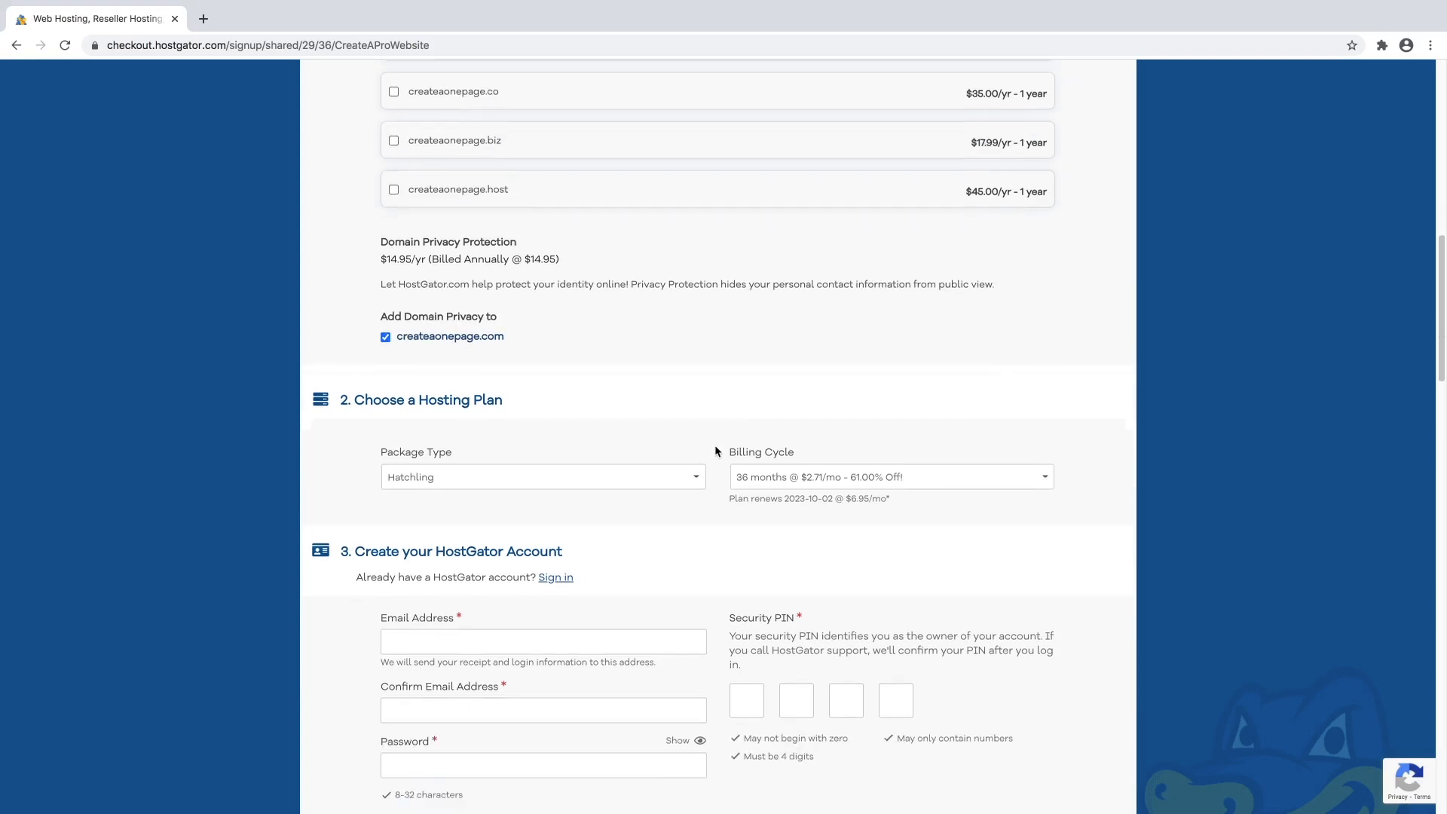
scroll(716, 447, down, 2)
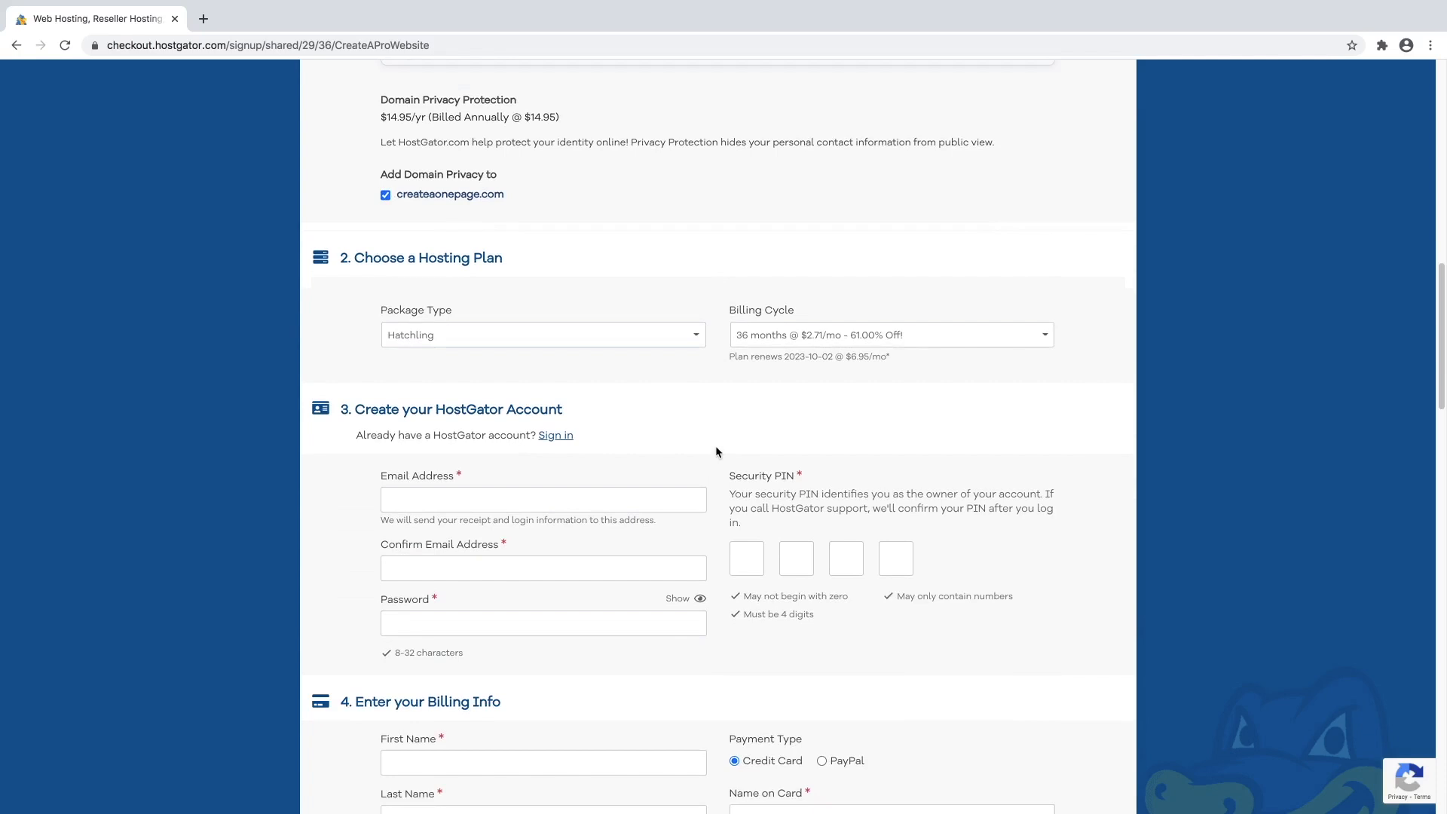
Keep the Hatchling package and choose the 1 month billing cycle at $7.66/mo (30% off).
click(470, 335)
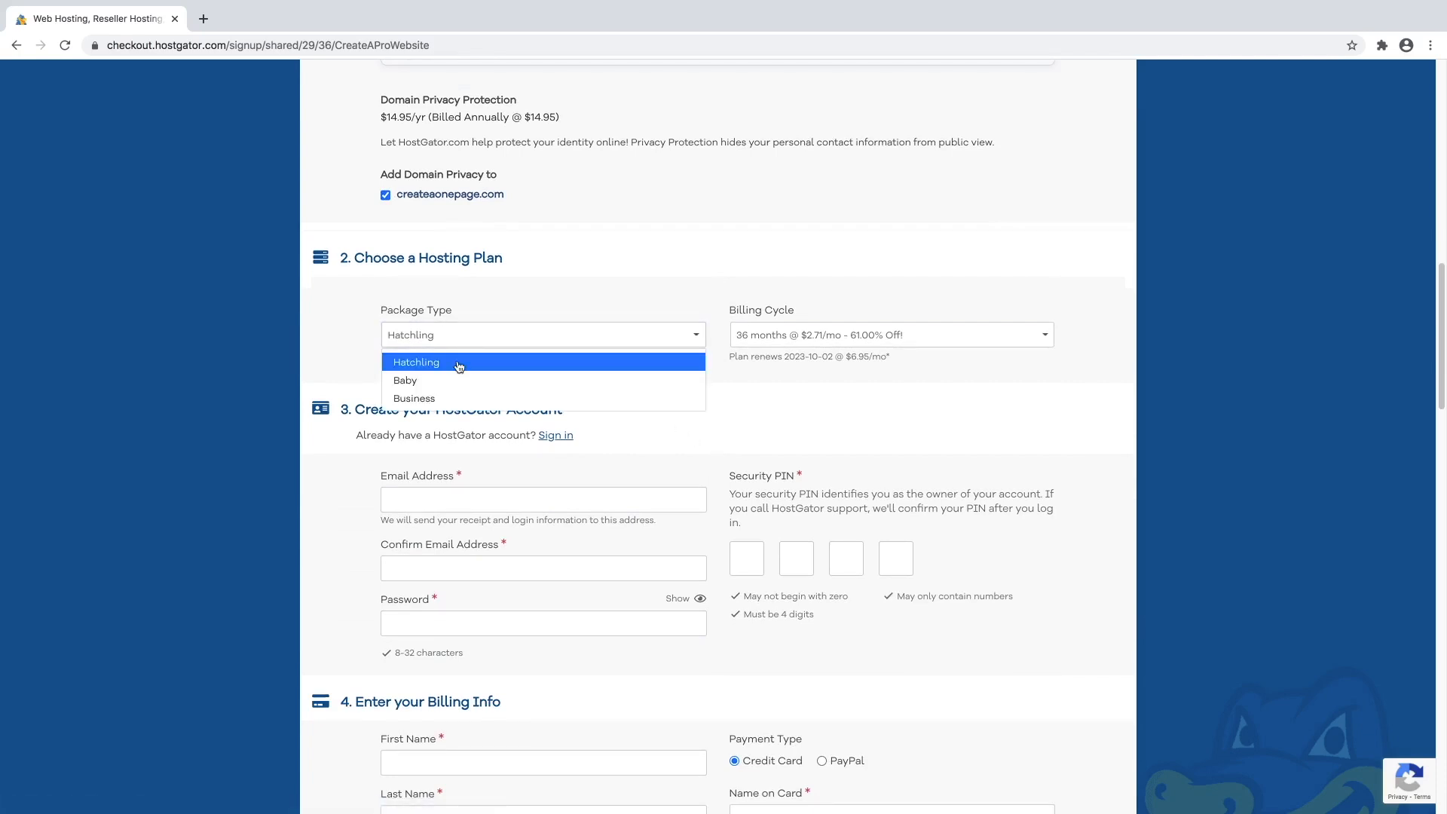
click(459, 365)
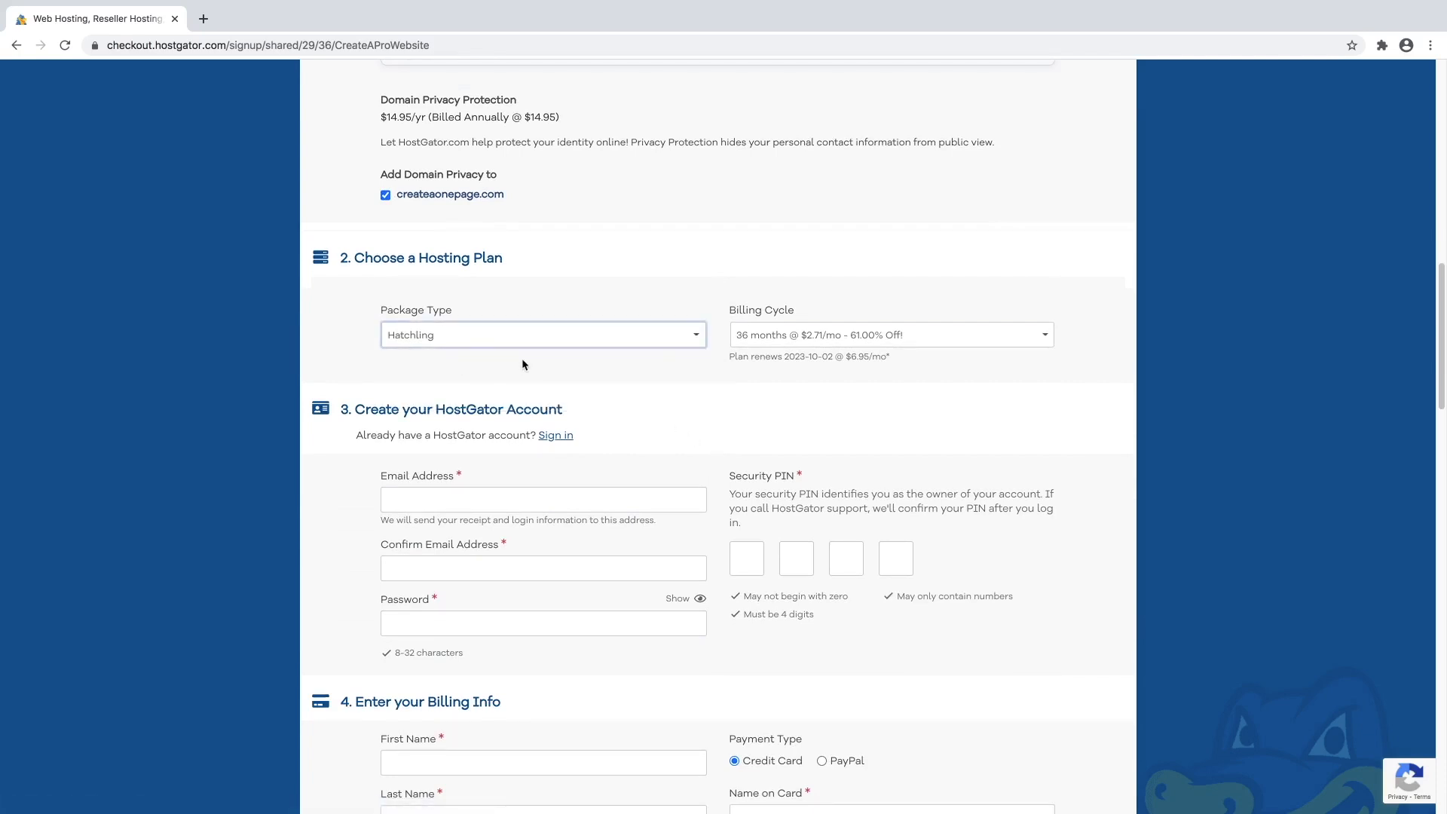
click(831, 337)
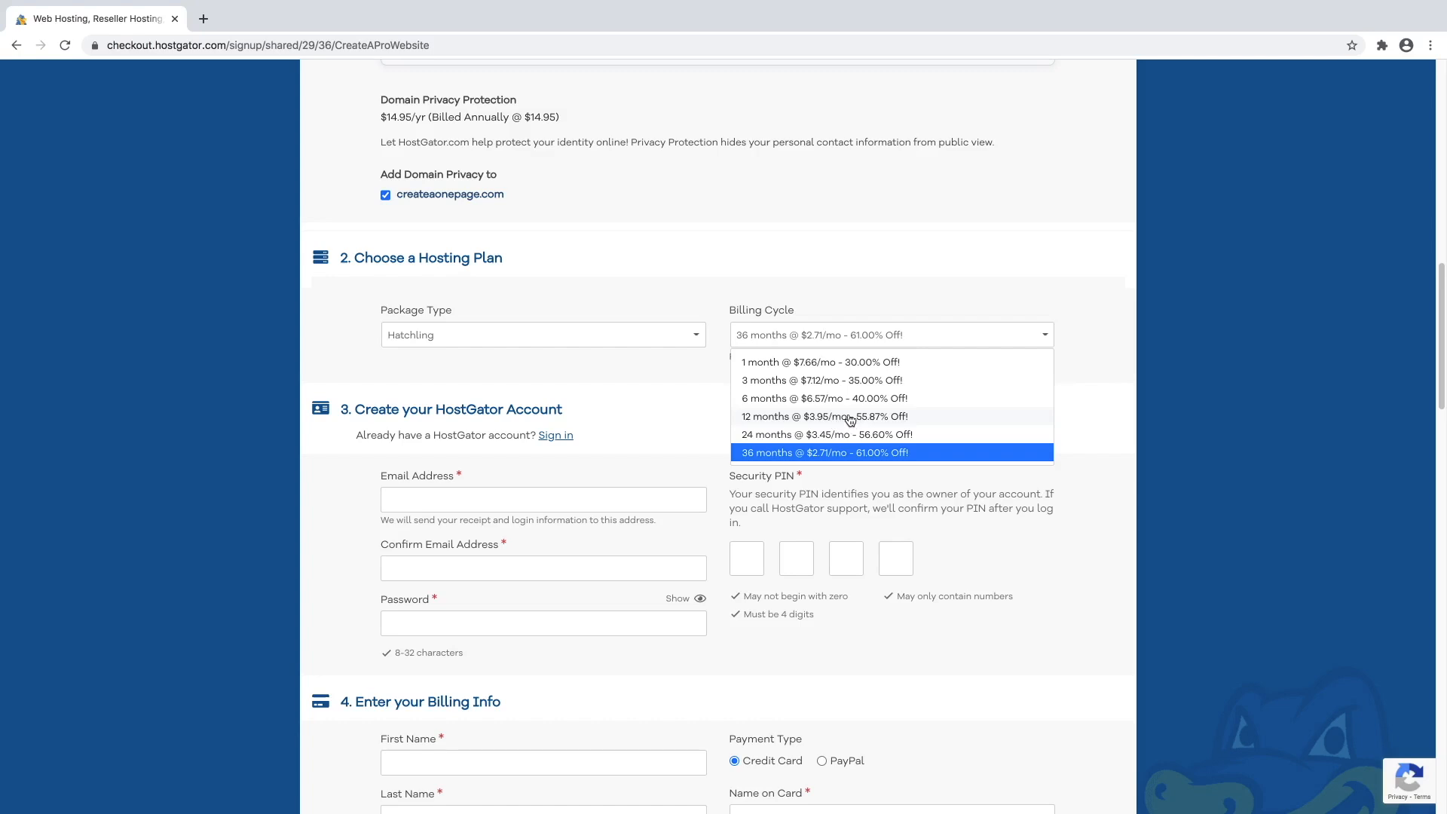
click(824, 365)
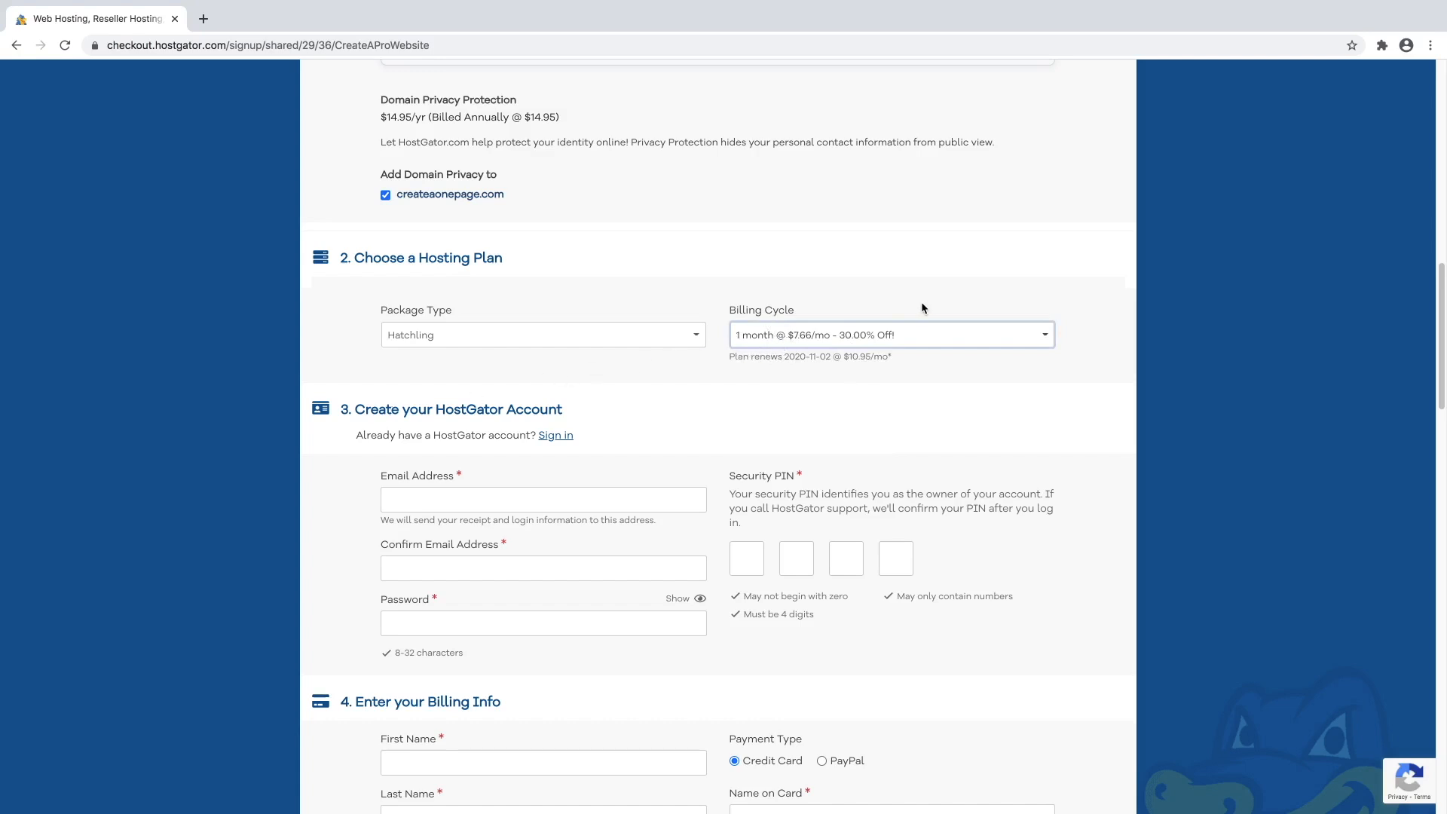
click(904, 332)
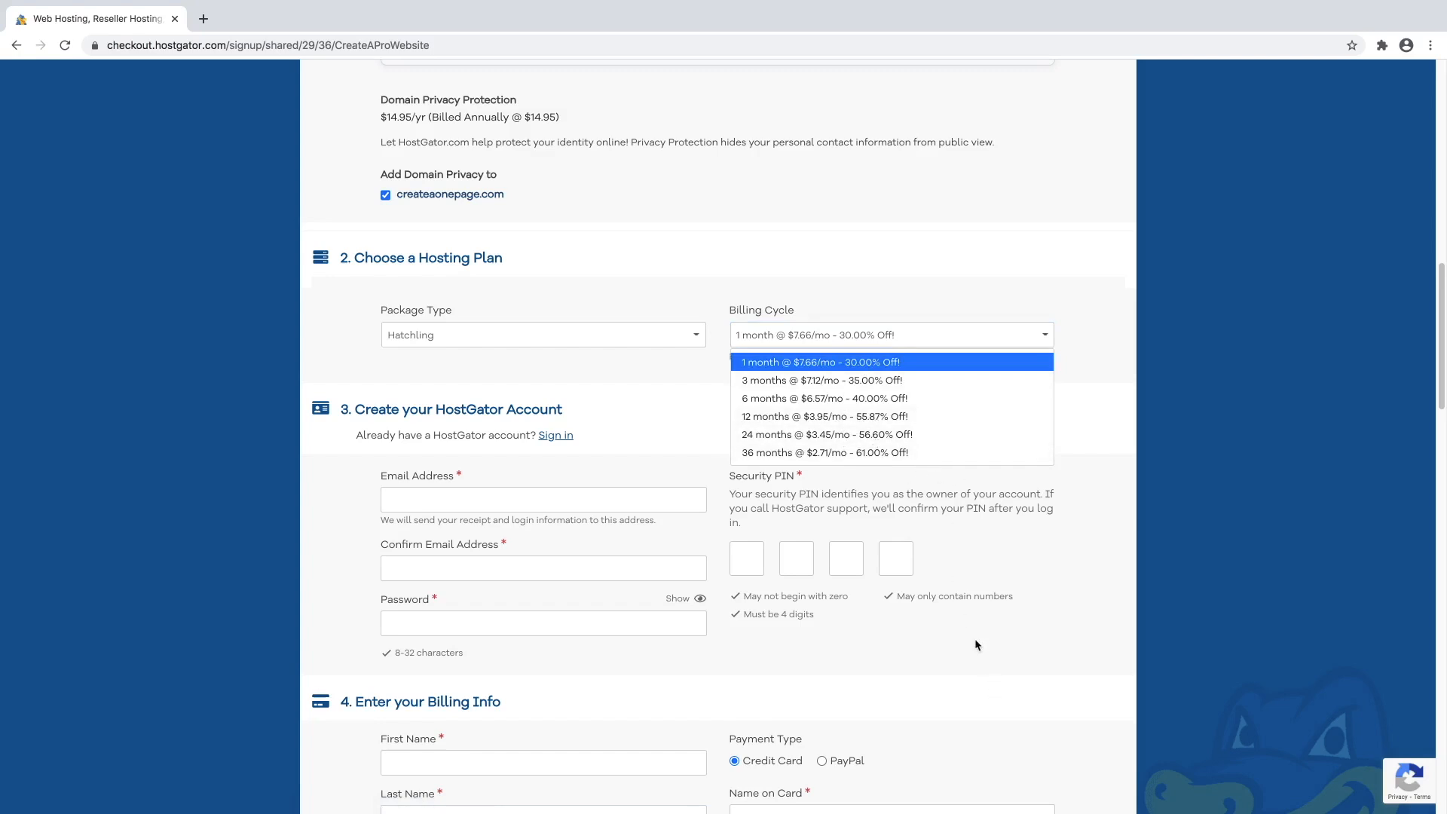
click(646, 393)
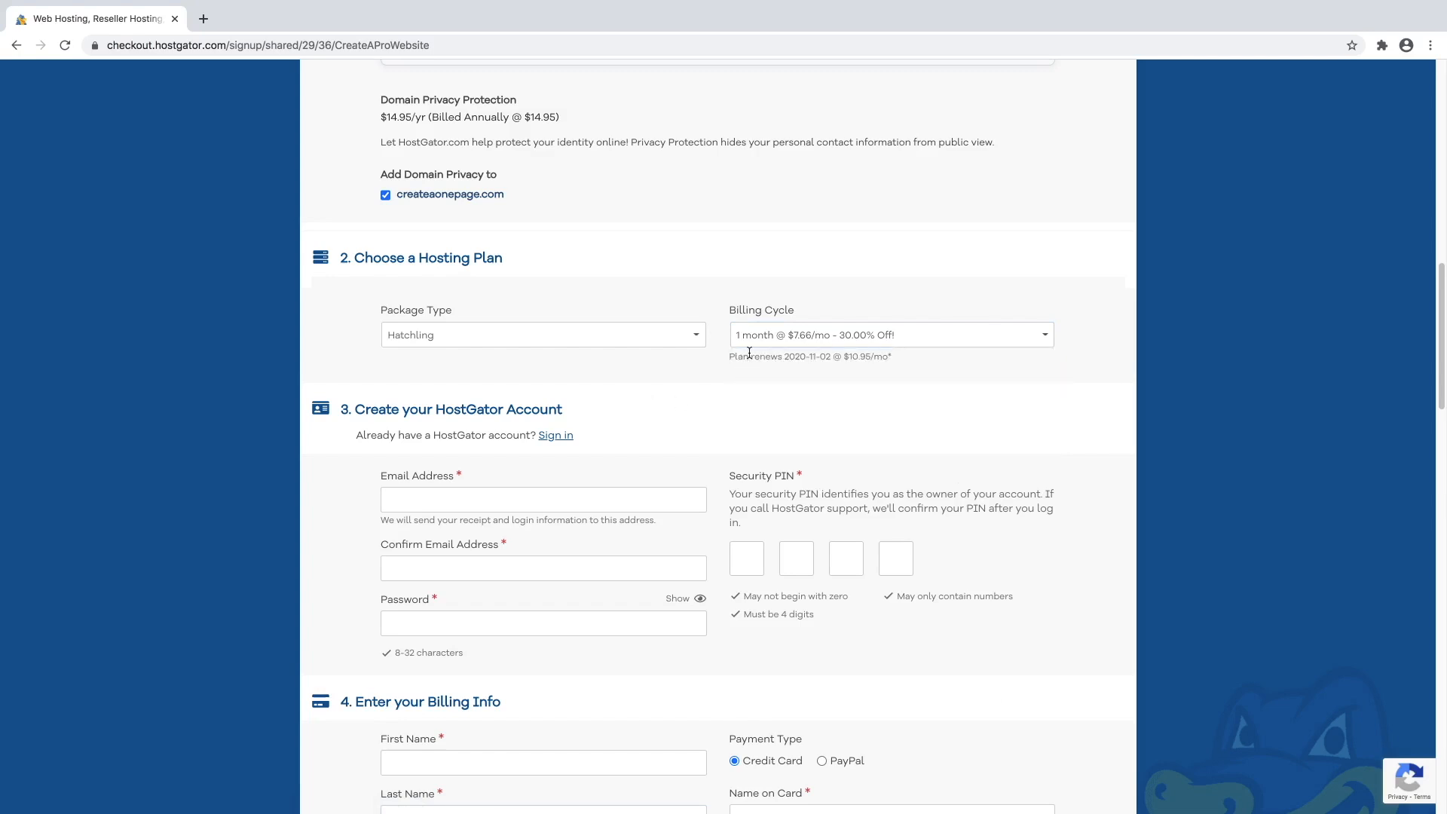
scroll(613, 414, down, 3)
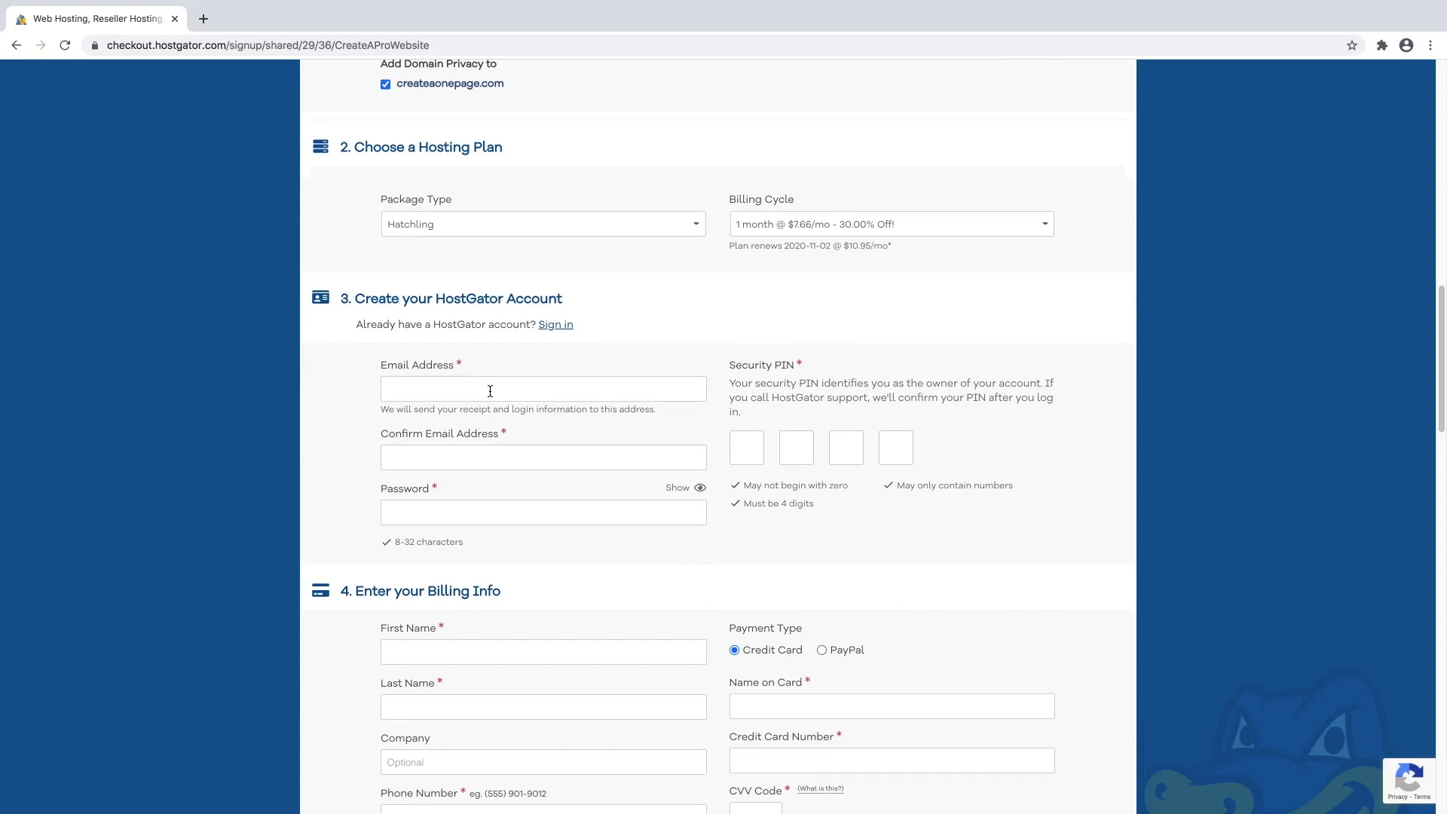
Enter the account e-mail address in both the Email and Confirm Email fields.
click(490, 392)
click(474, 450)
Type the account password and fill in the four-digit security PIN.
click(455, 510)
text(•••••••••••••)
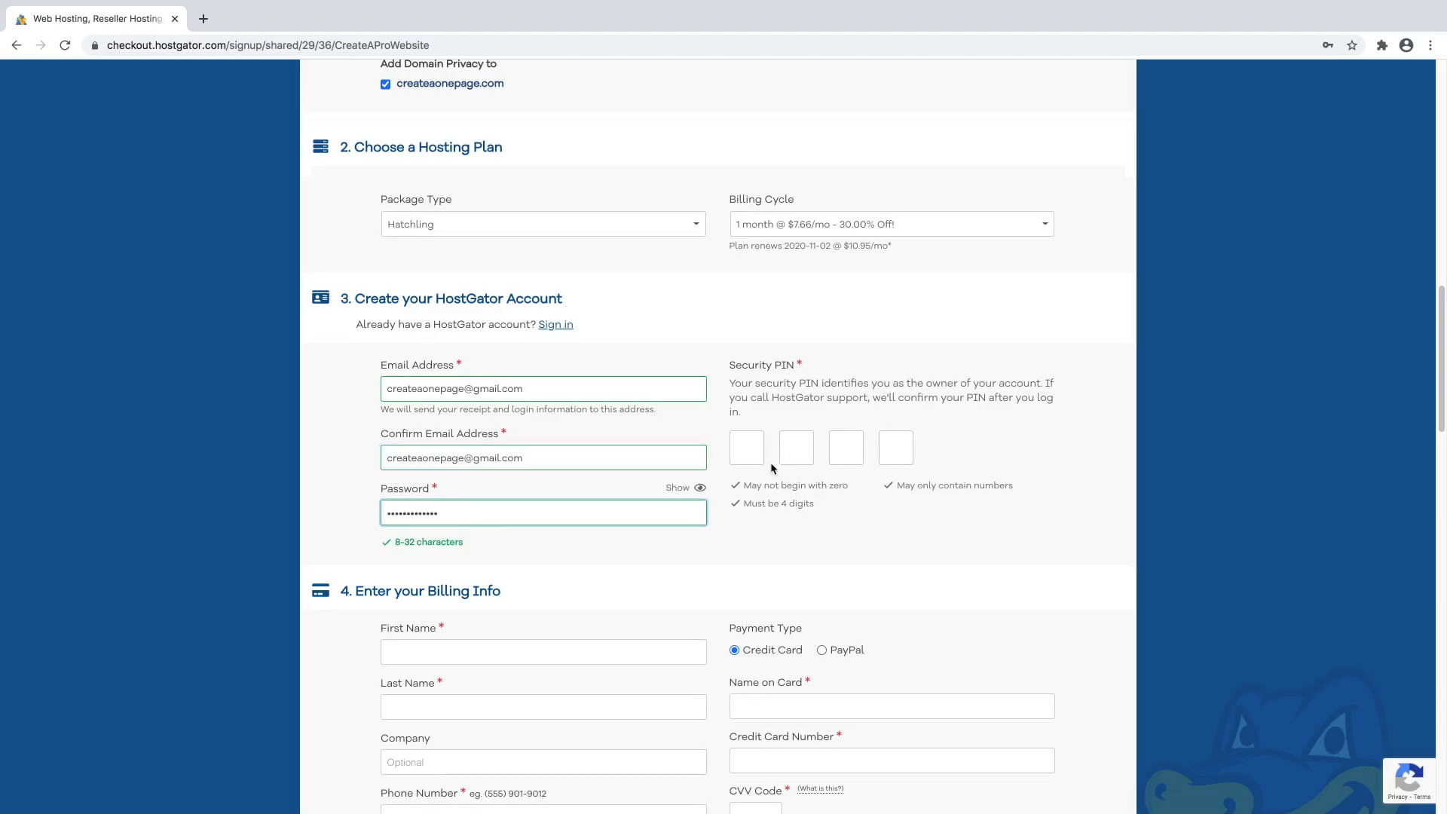
click(750, 453)
text(••••)
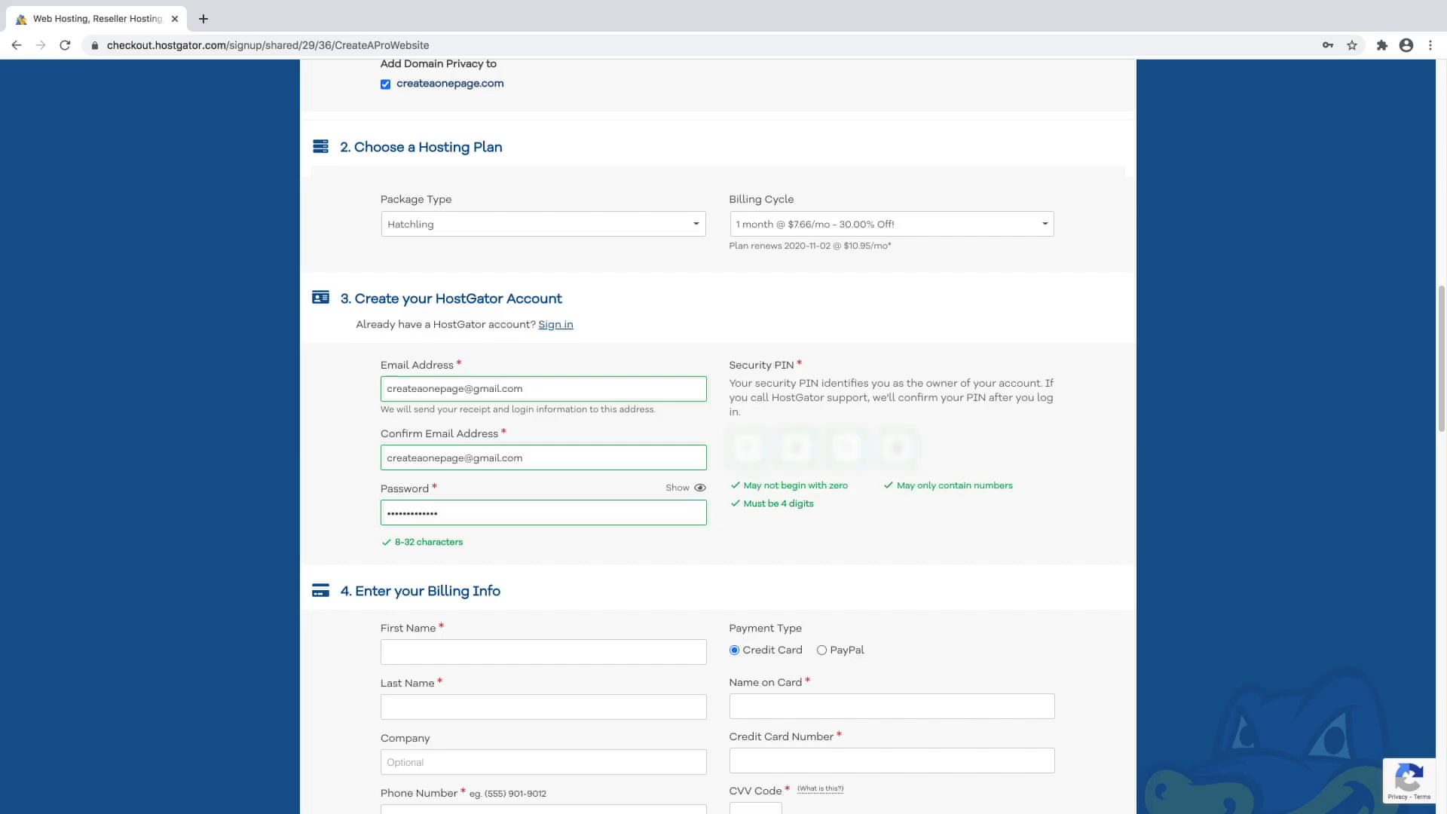
scroll(738, 505, down, 5)
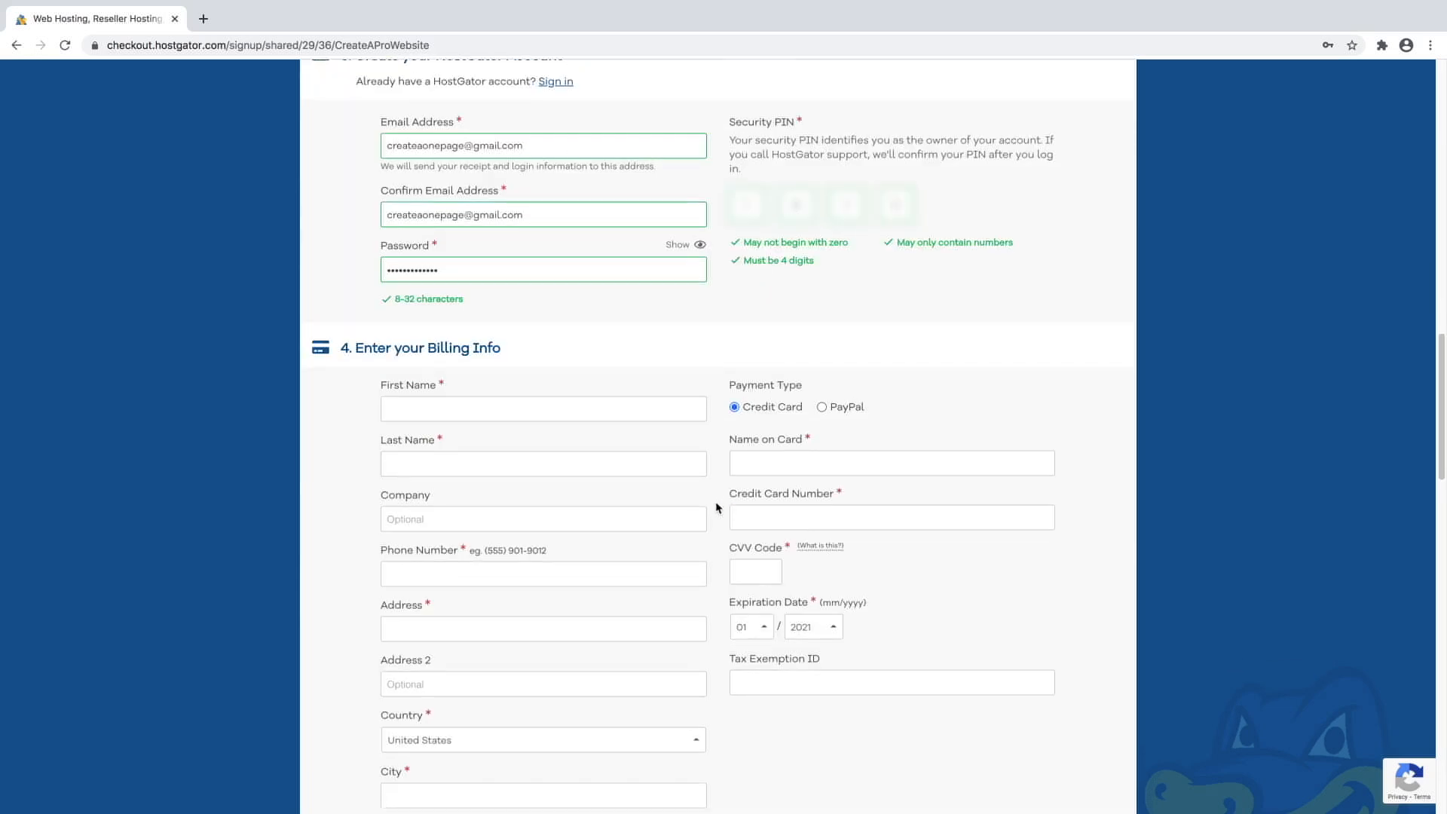
scroll(715, 505, down, 2)
scroll(715, 506, up, 1)
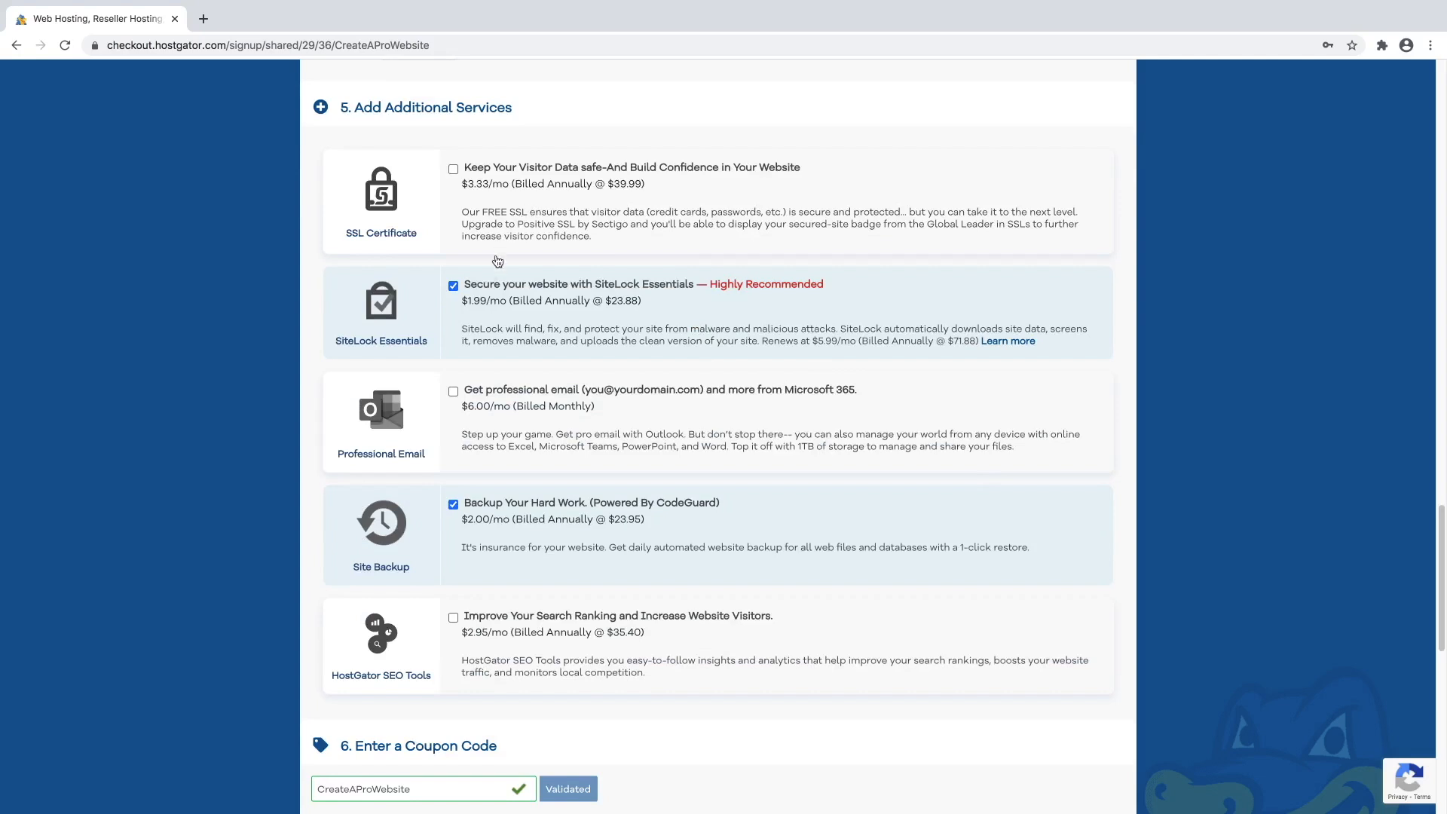
Uncheck SiteLock Essentials and Site Backup, bringing the amount due to $29.10.
click(453, 288)
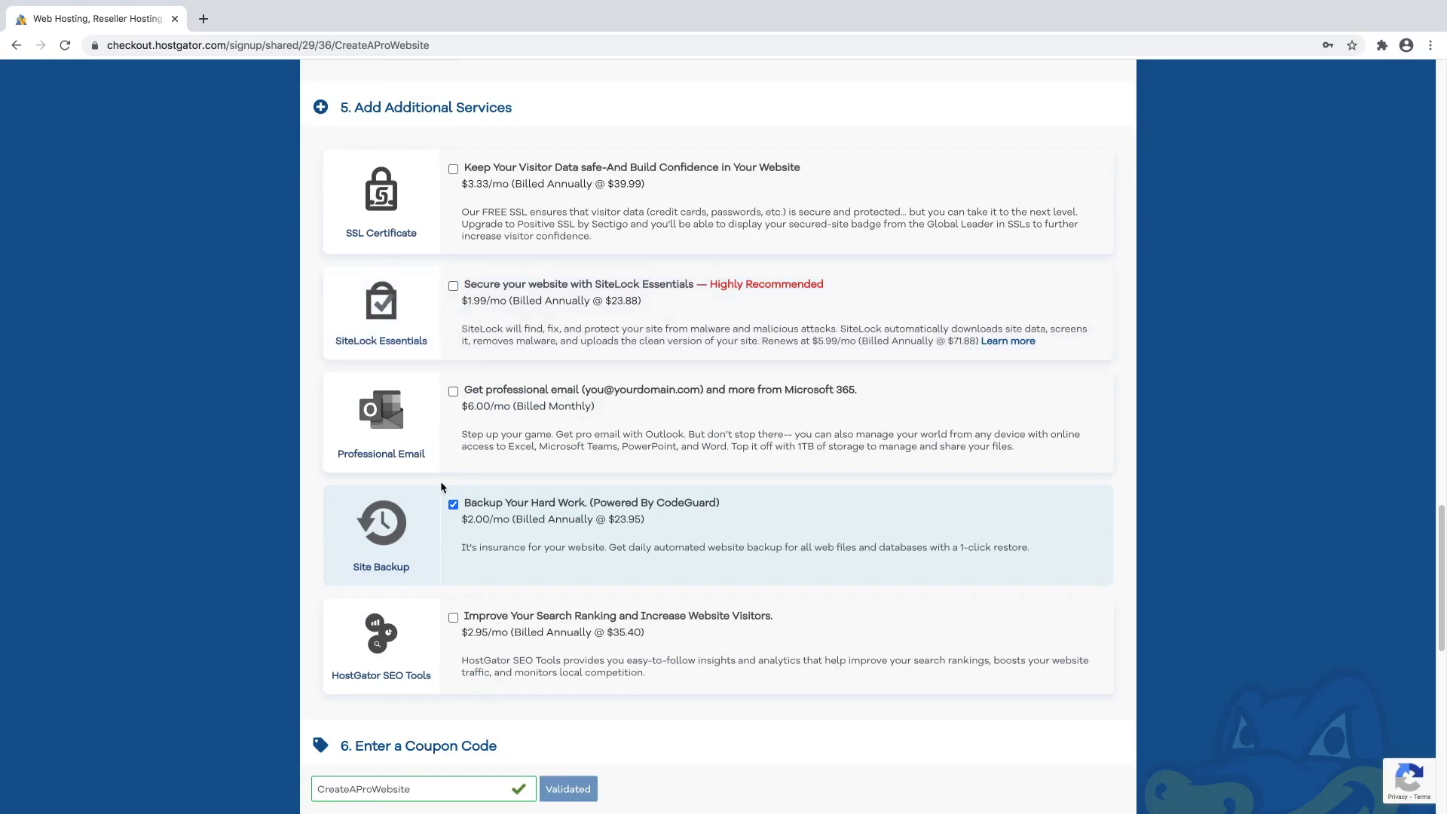
click(453, 505)
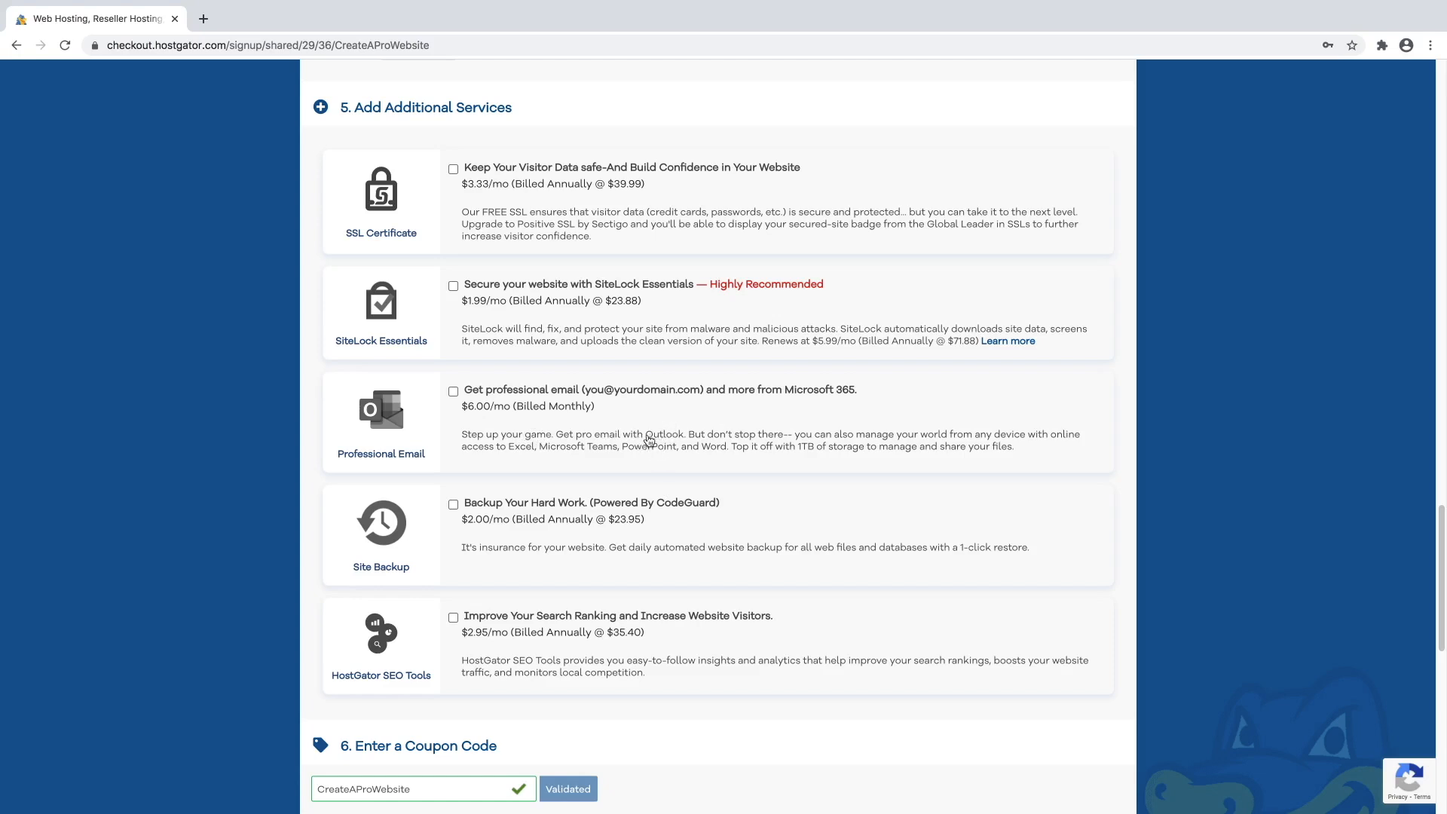
scroll(644, 449, down, 2)
scroll(640, 448, down, 4)
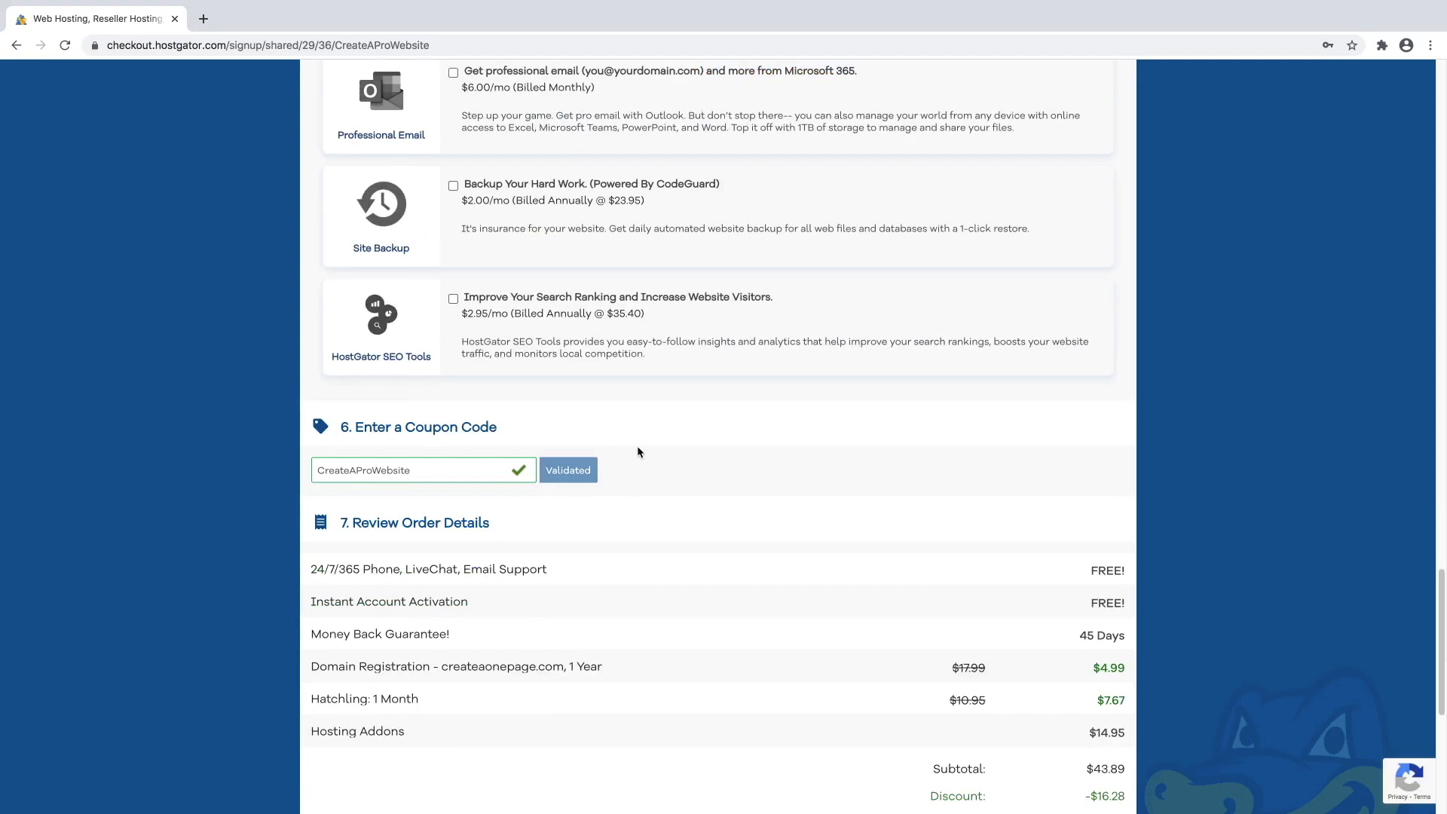
scroll(639, 452, down, 3)
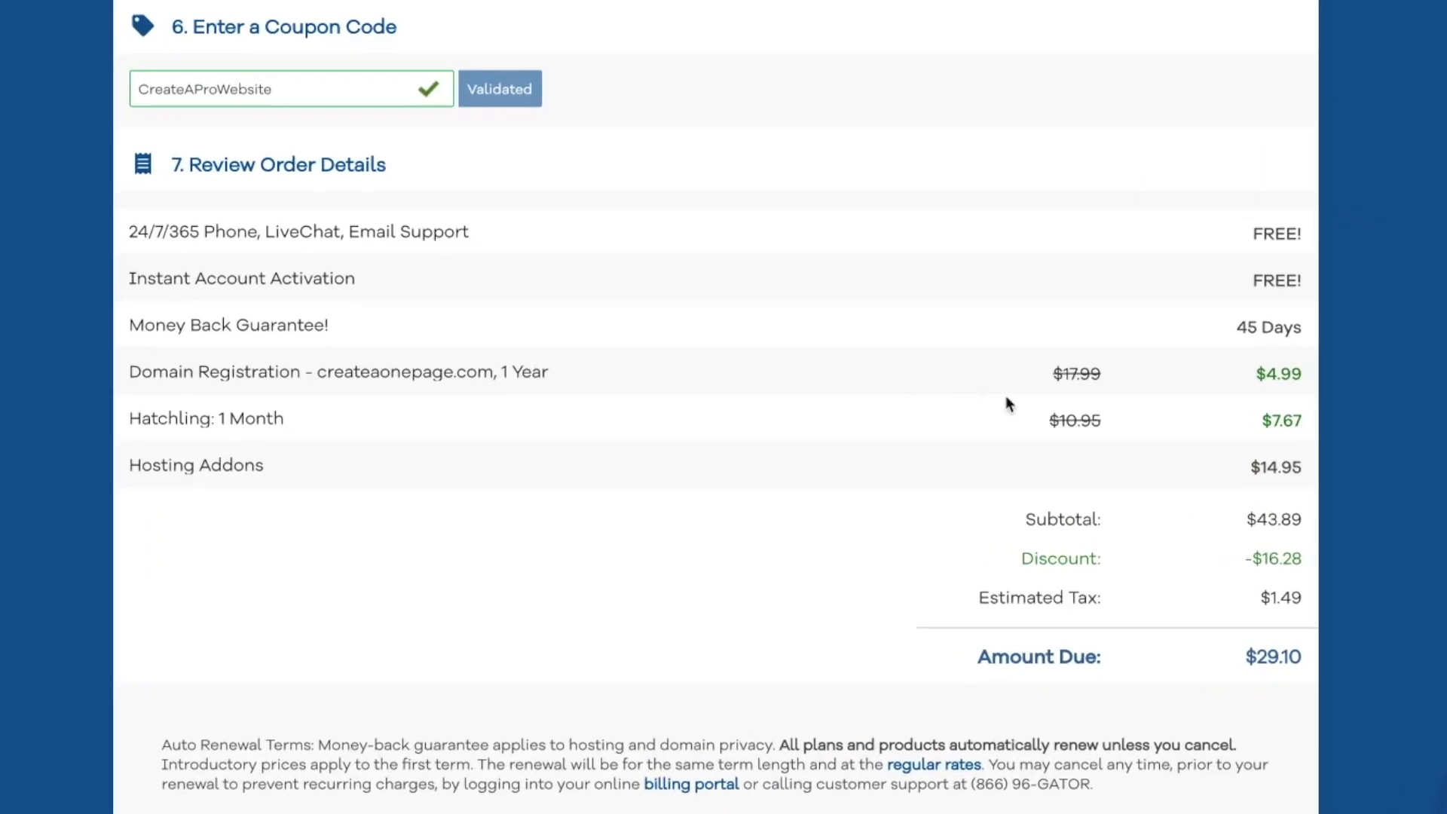
Agree to the Auto Renewal Terms and place the order with Checkout Now.
drag(1133, 357, 1100, 357)
click(1319, 360)
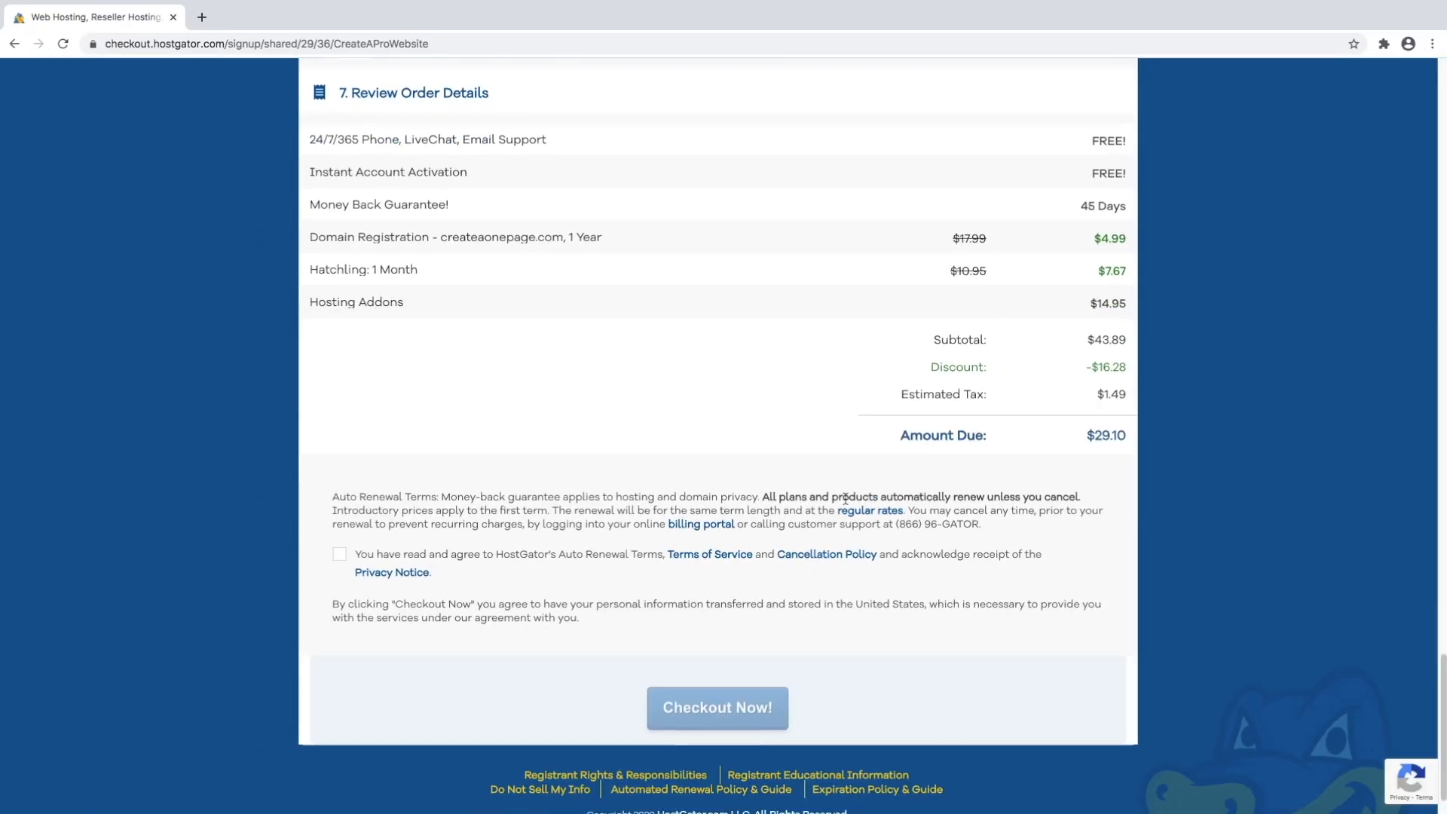
scroll(837, 502, down, 1)
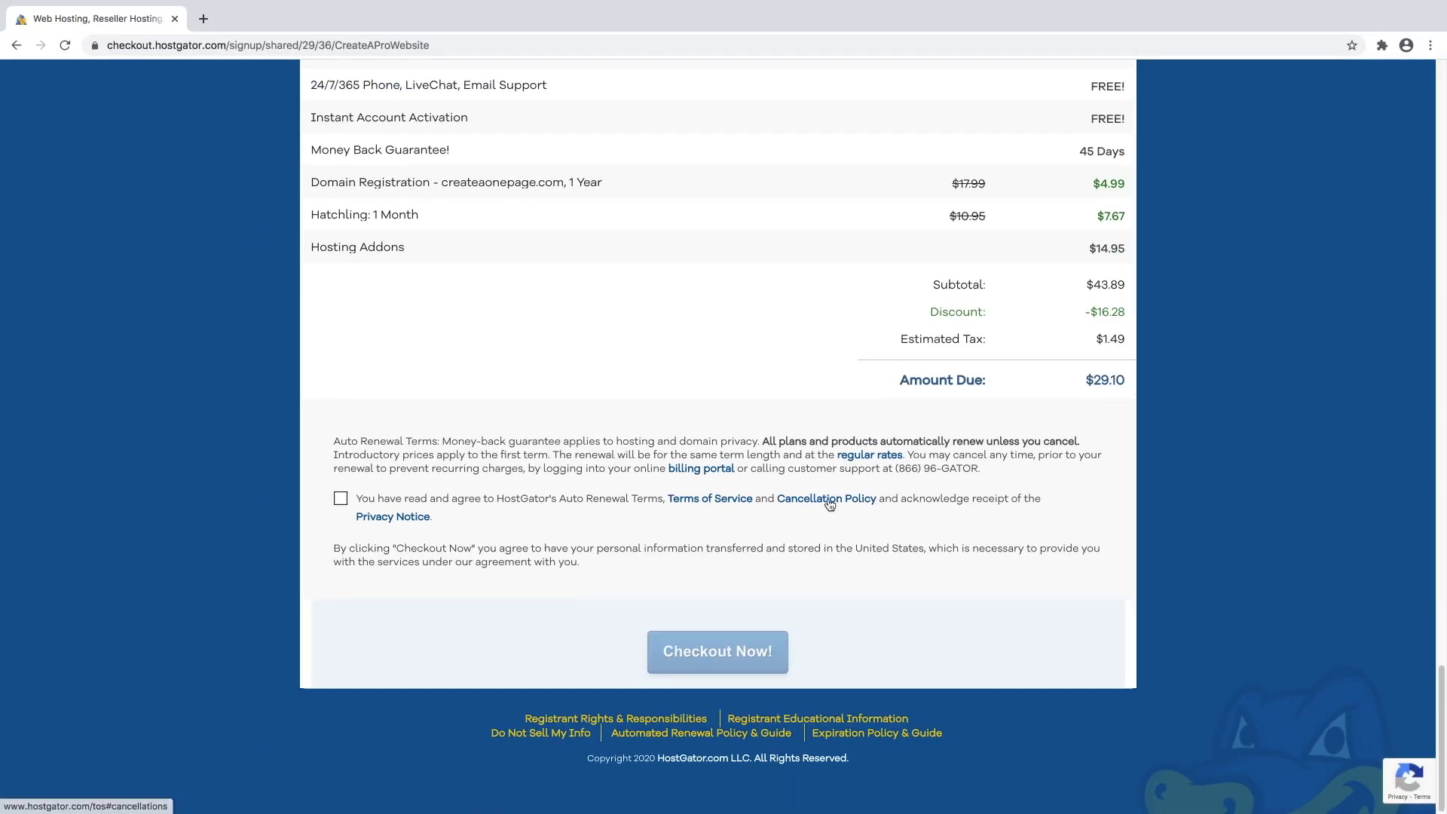
click(340, 502)
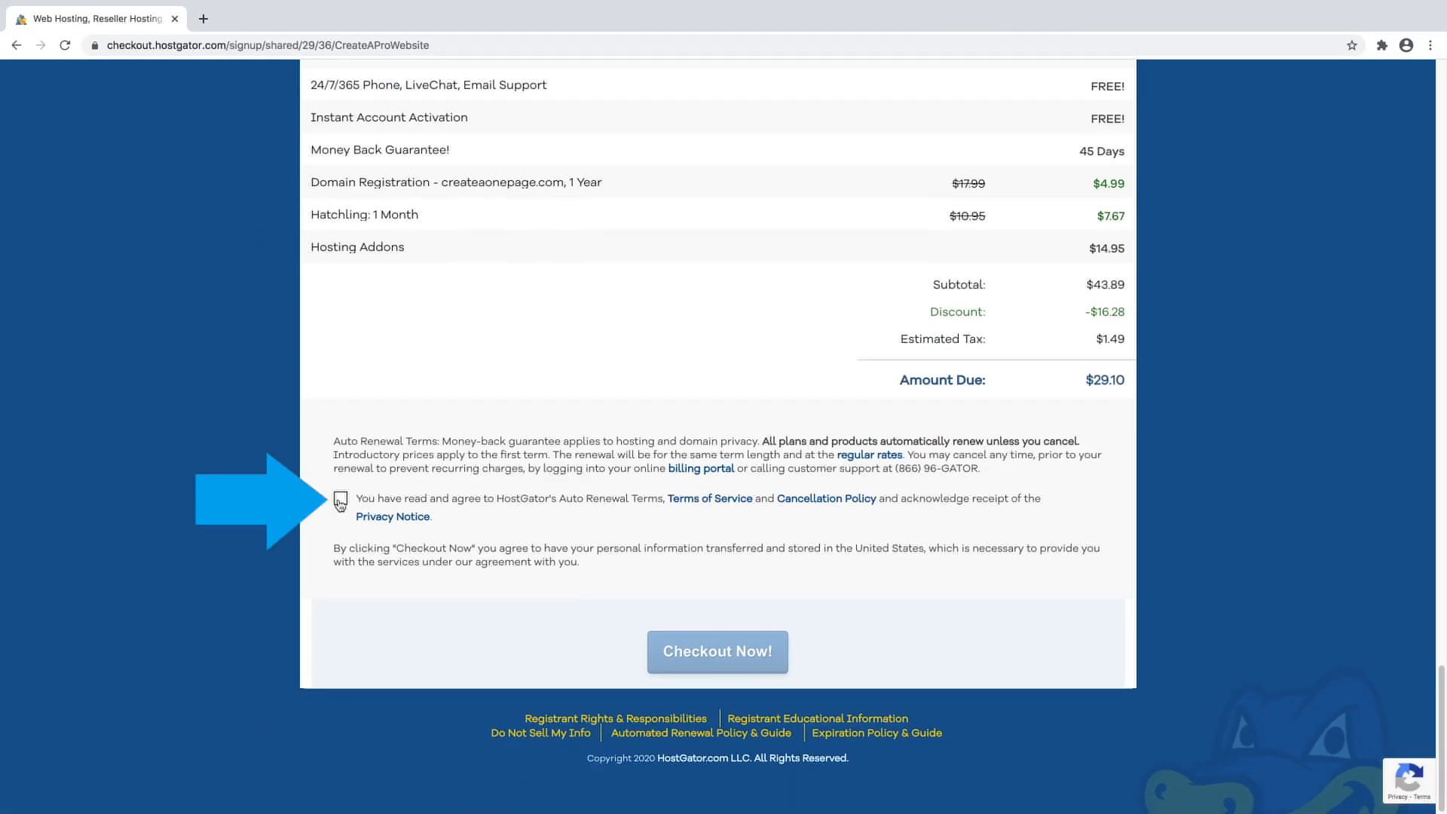
click(766, 662)
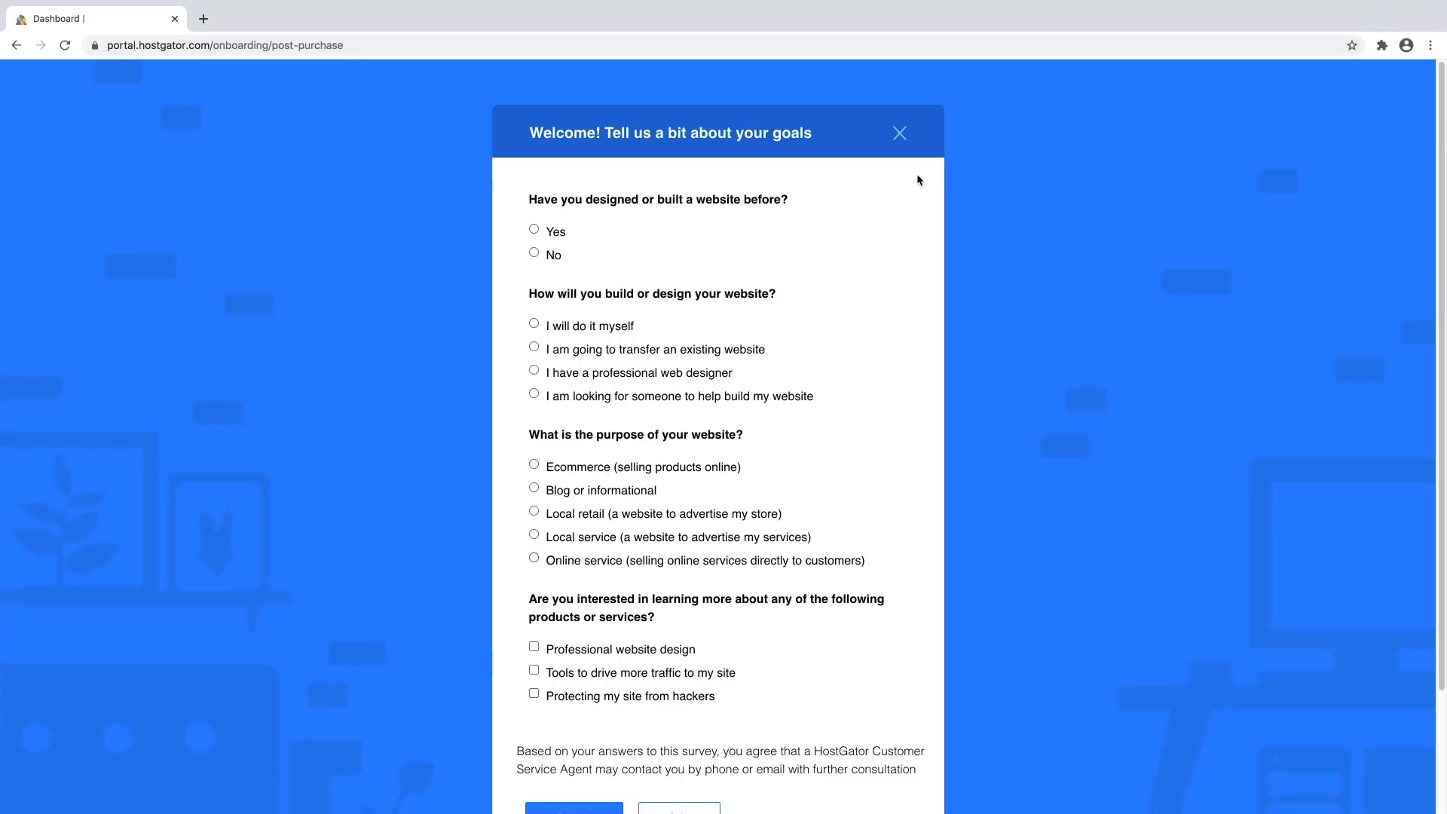
Close the welcome survey and the WordPress banner to reach the createaonepage.com hosting dashboard.
click(901, 141)
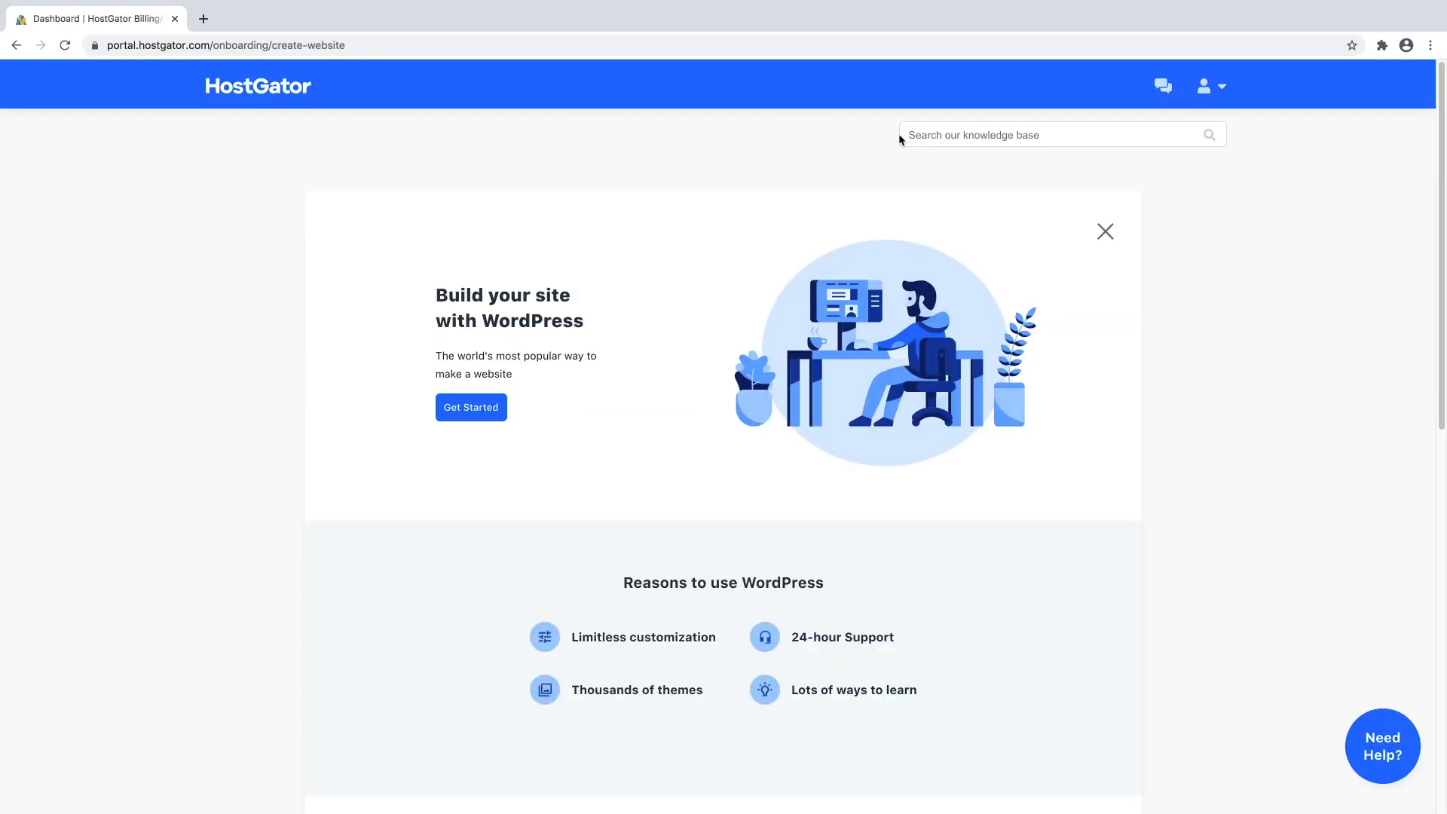
click(1105, 232)
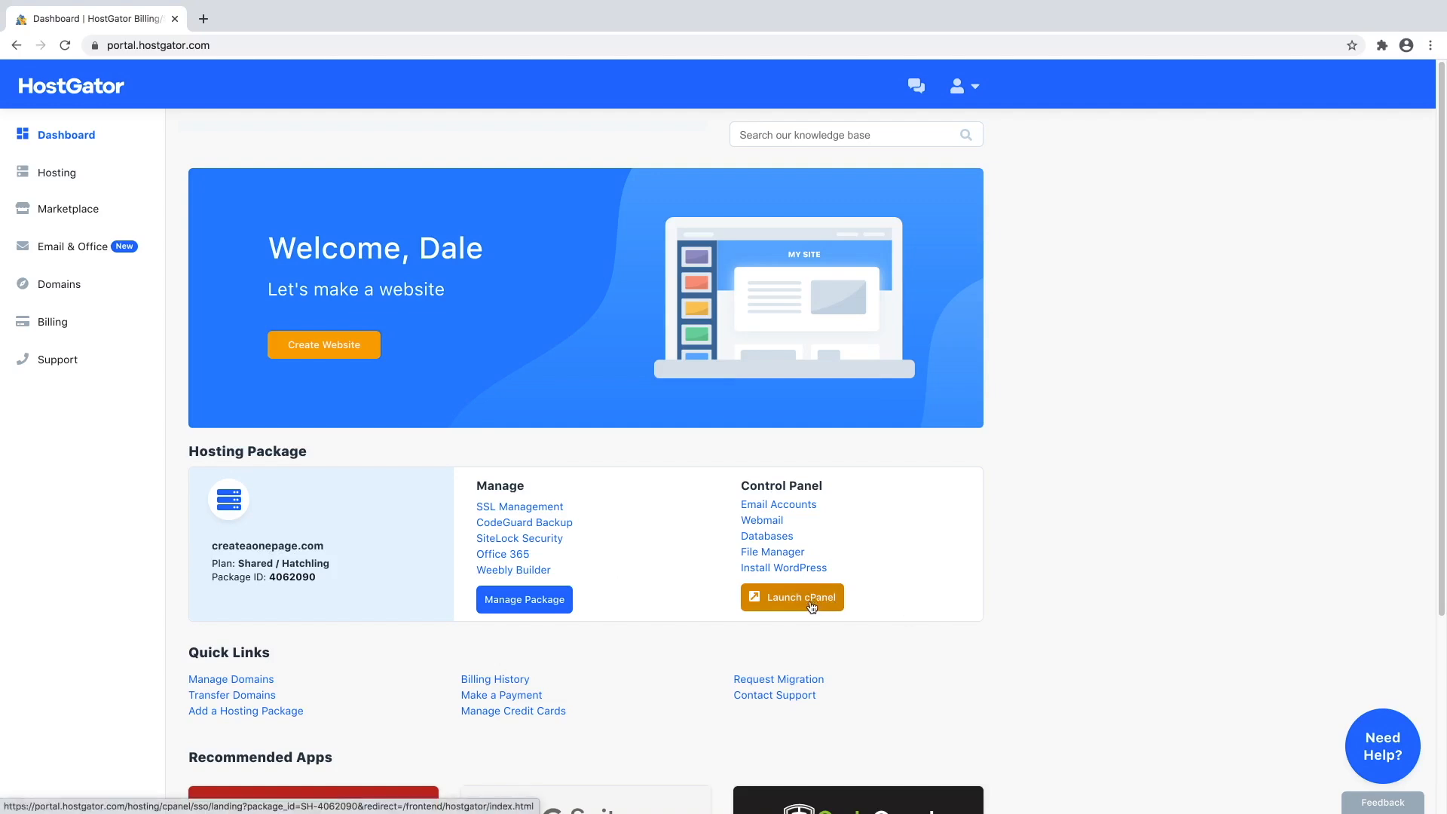
From cPanel, search 'soft' and launch Softaculous Apps Installer to show its Top Scripts.
click(811, 608)
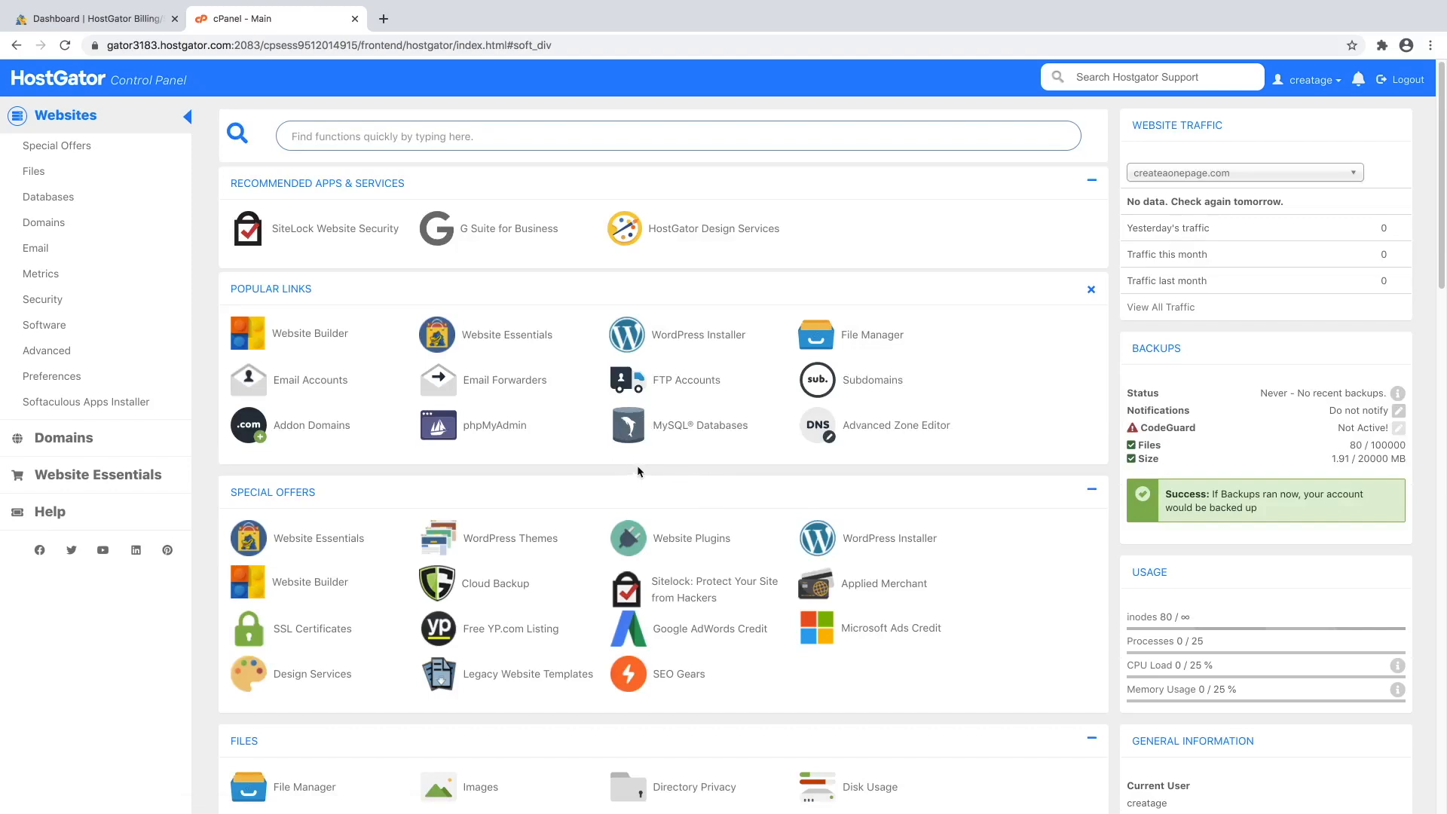
click(388, 135)
text(soft)
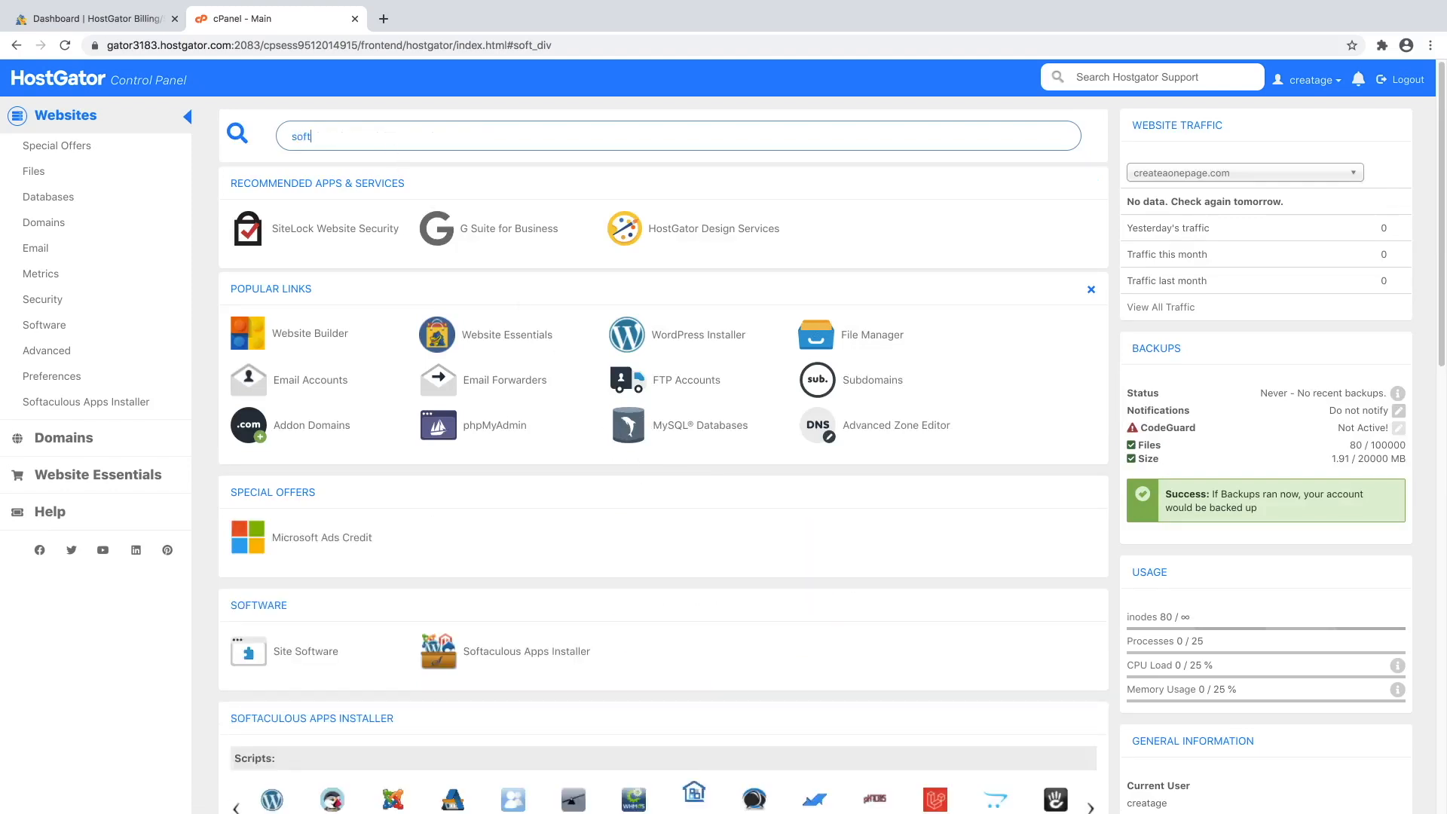
click(533, 655)
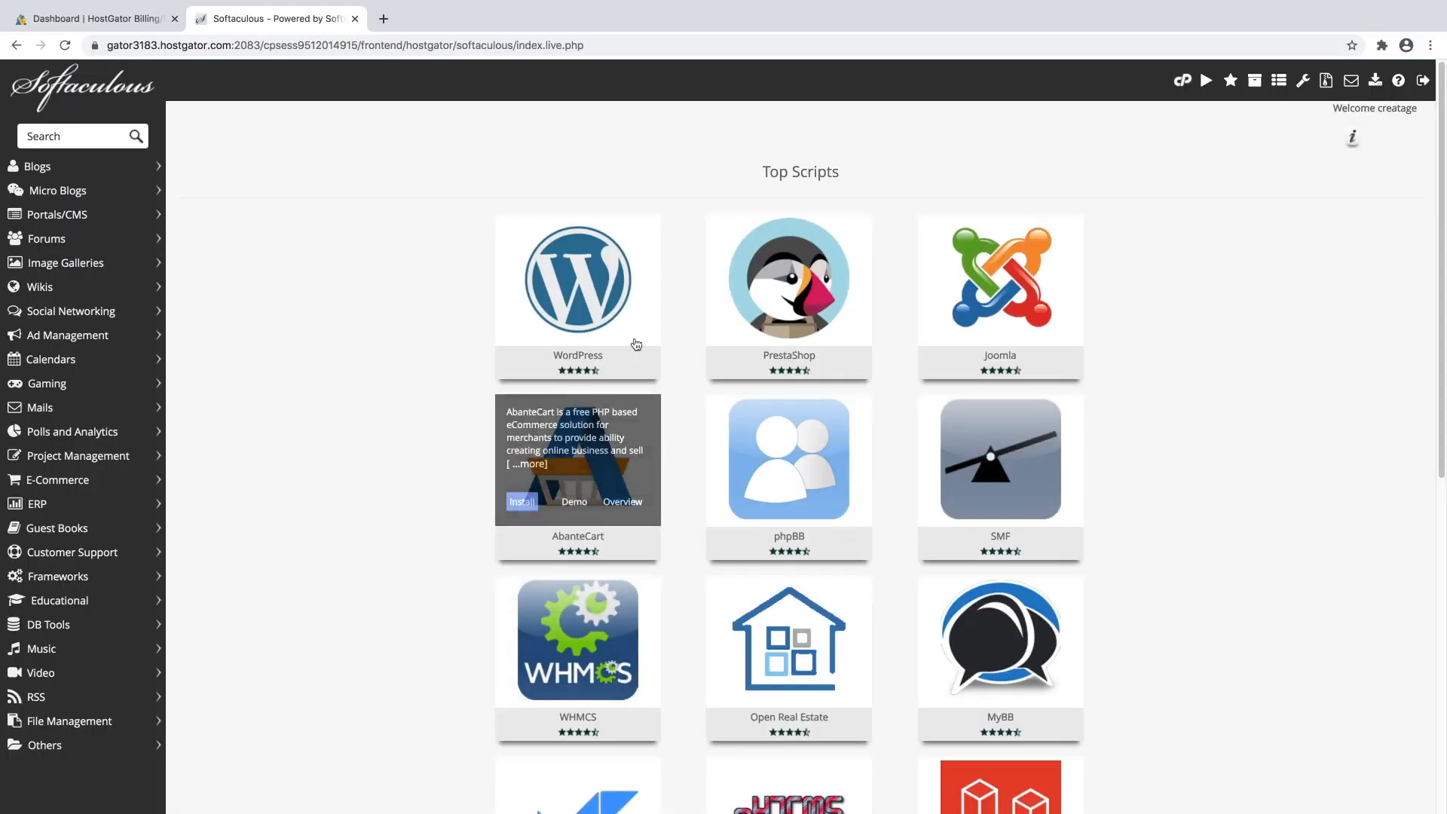
mouse_move(569, 288)
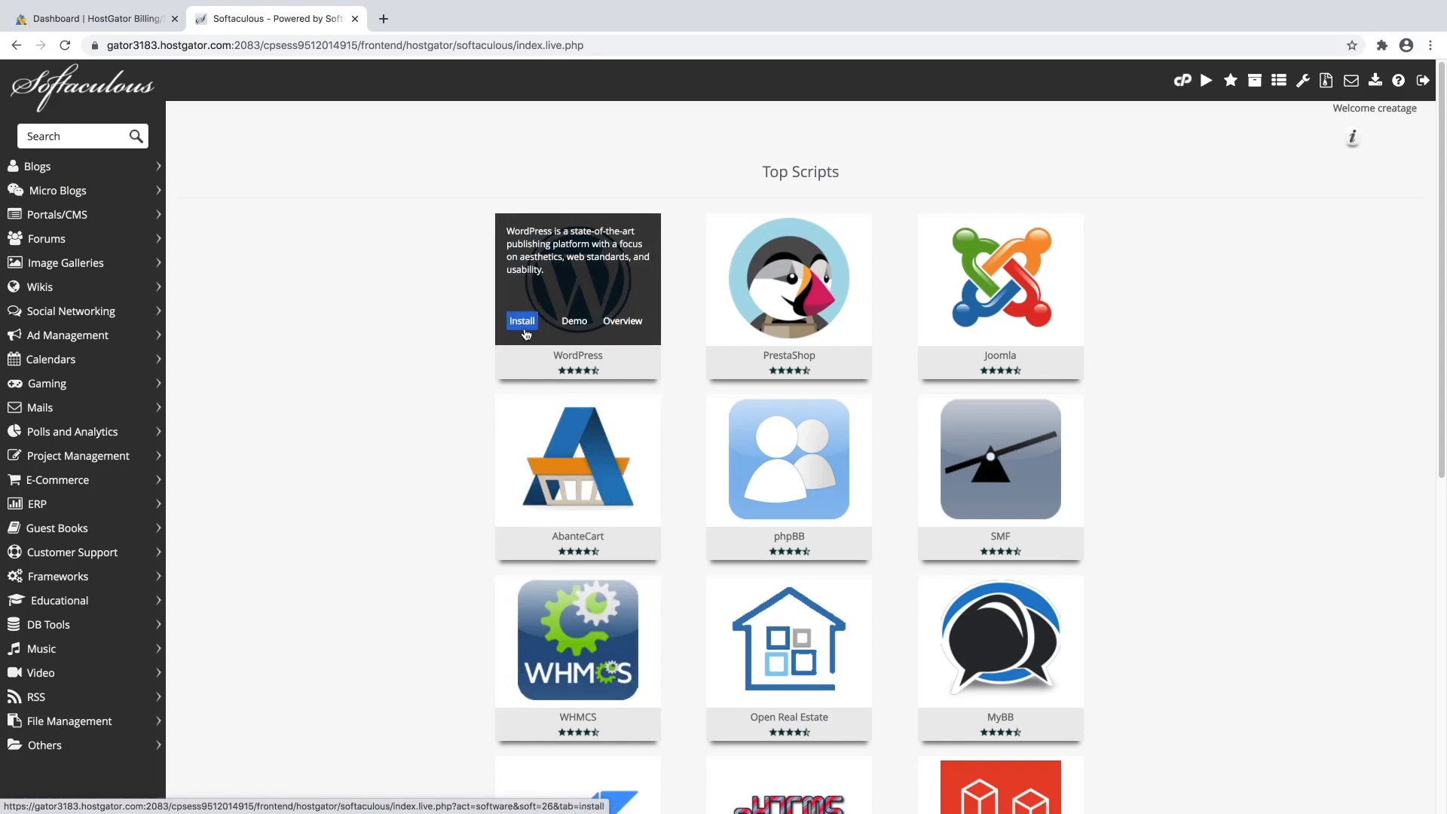
Start the WordPress install and keep version 5.5.1.
click(526, 331)
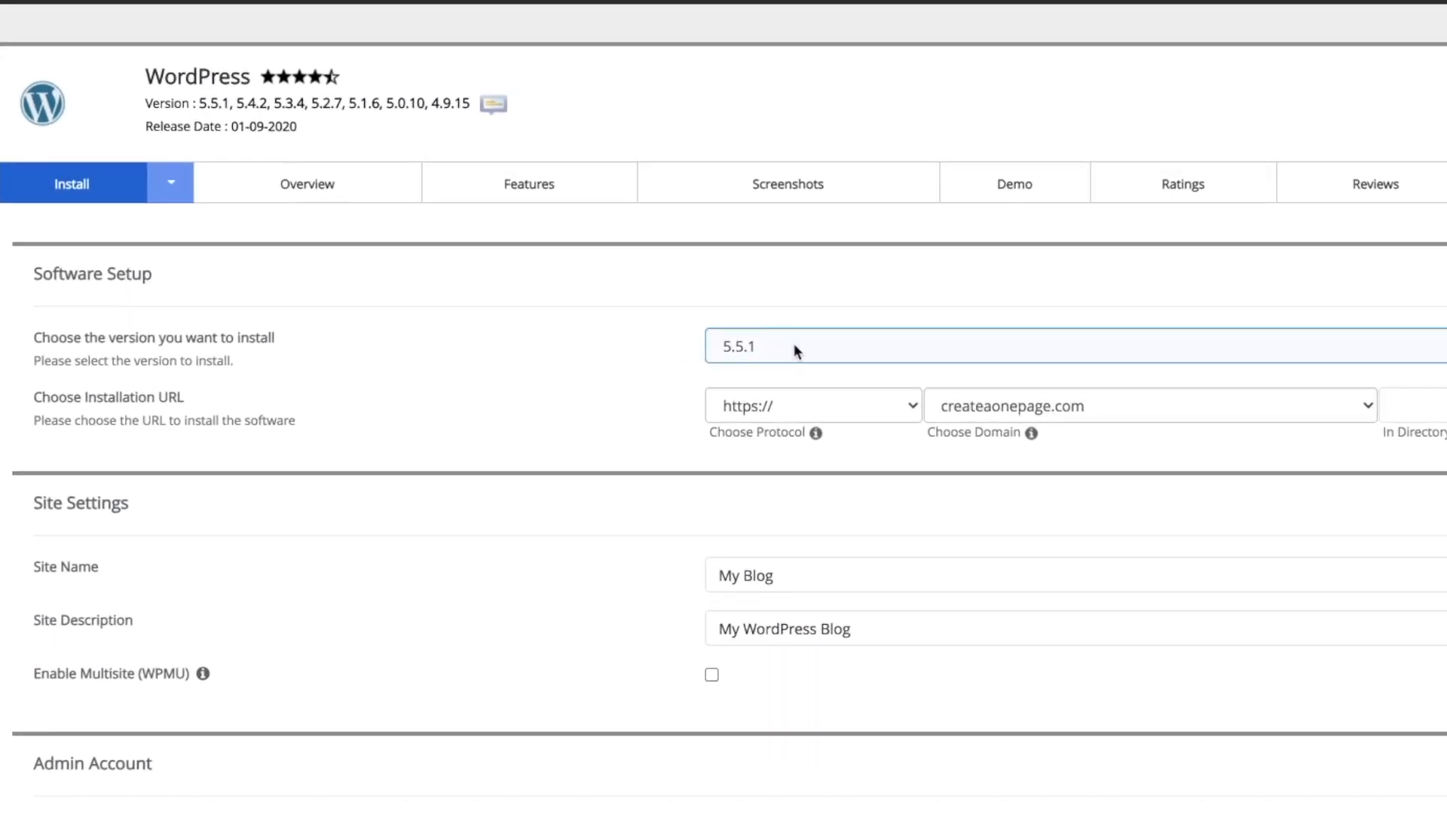
click(793, 348)
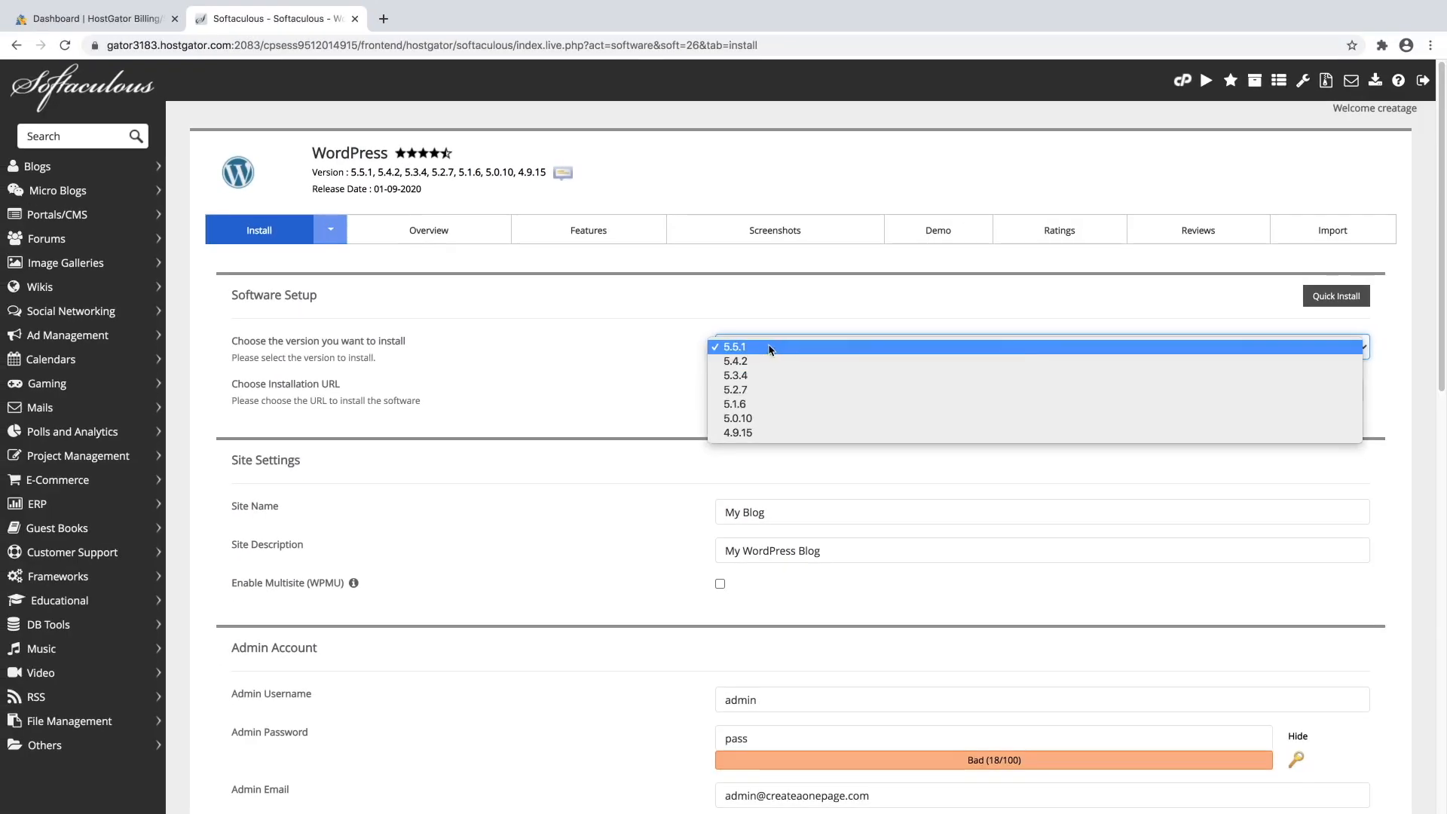
click(757, 349)
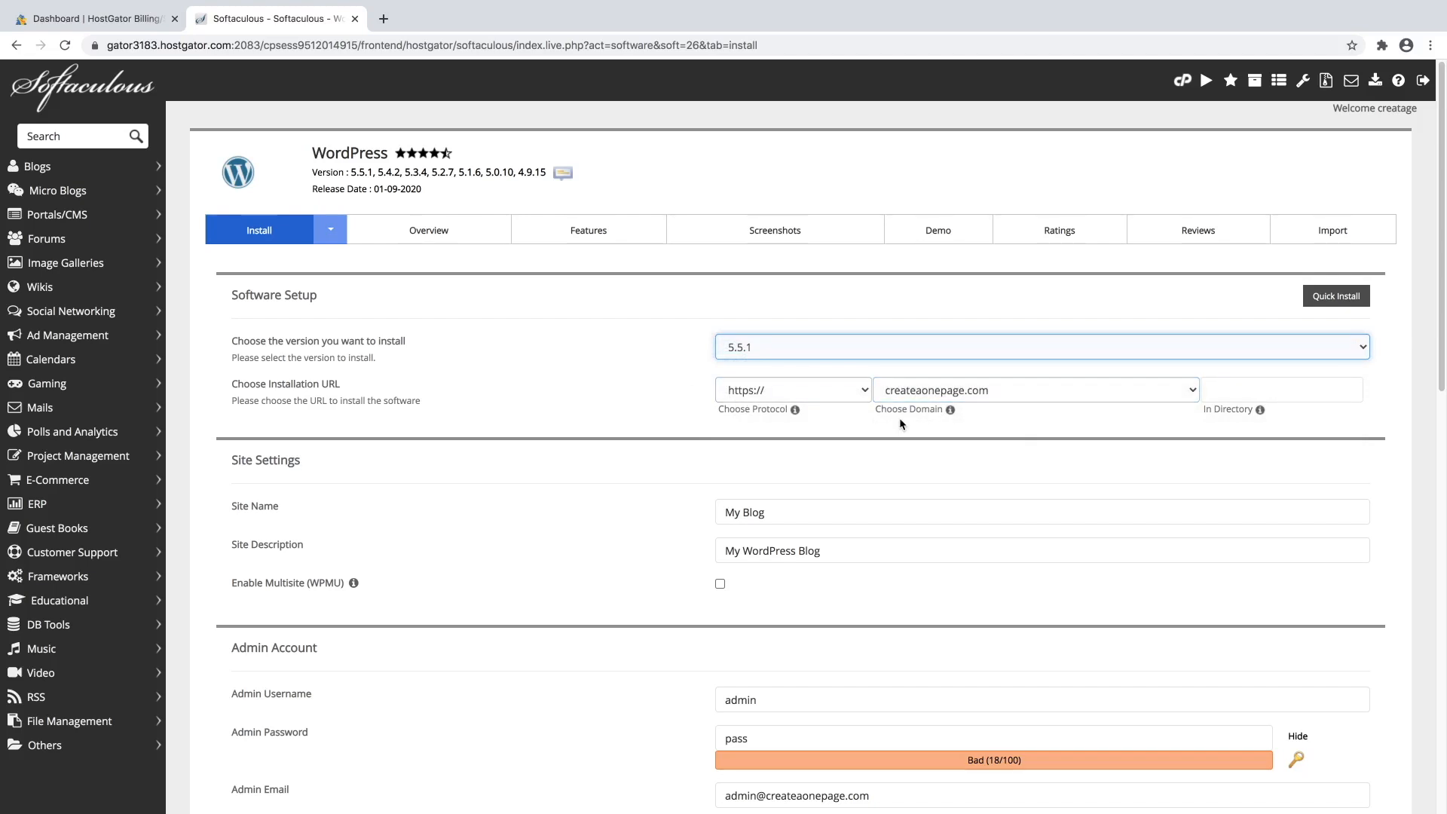
scroll(633, 415, down, 1)
scroll(648, 425, down, 2)
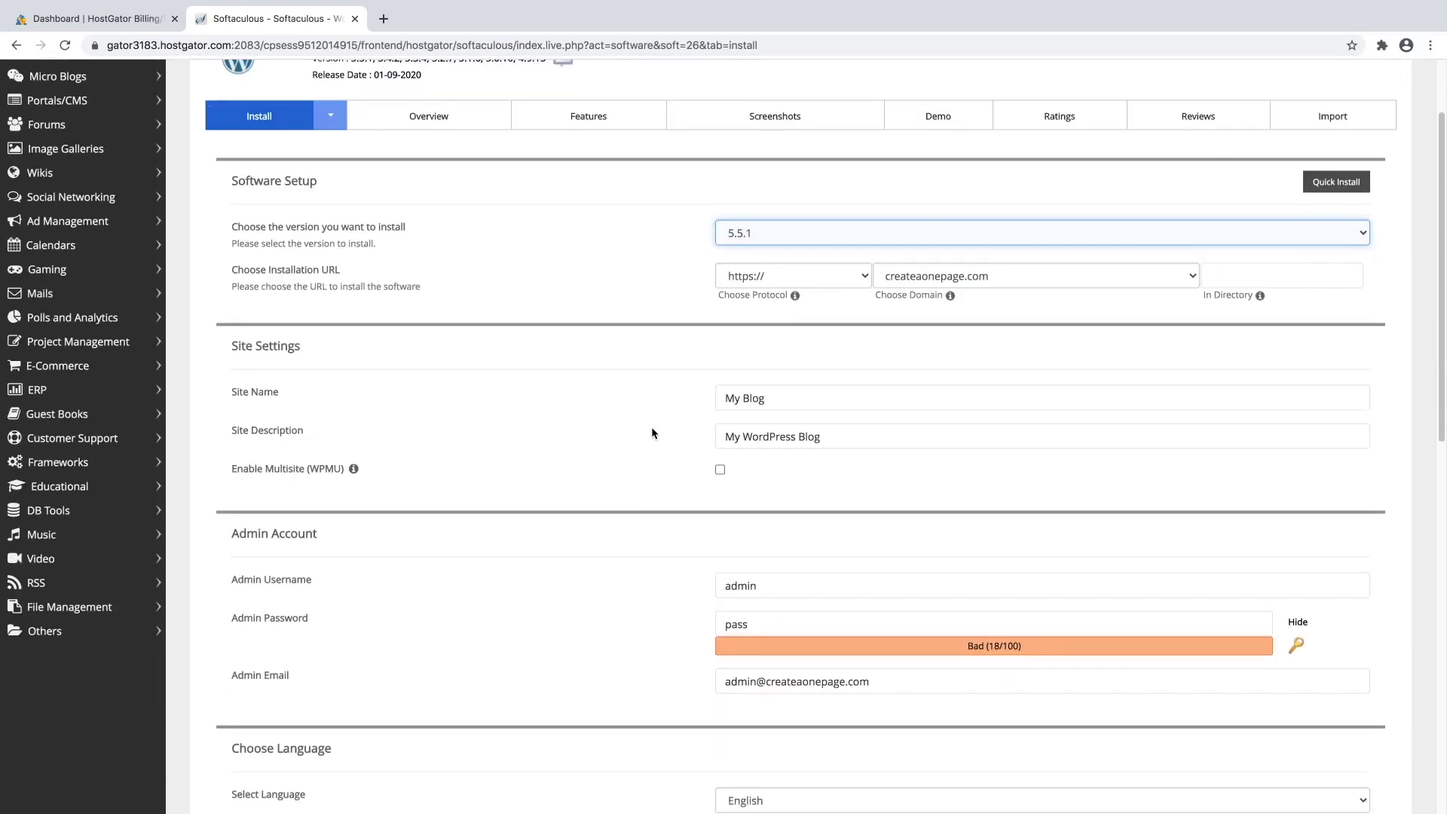
Set site name 'Create a One Page Website' and description 'How to Create a One Page Website Step By Step'.
click(782, 441)
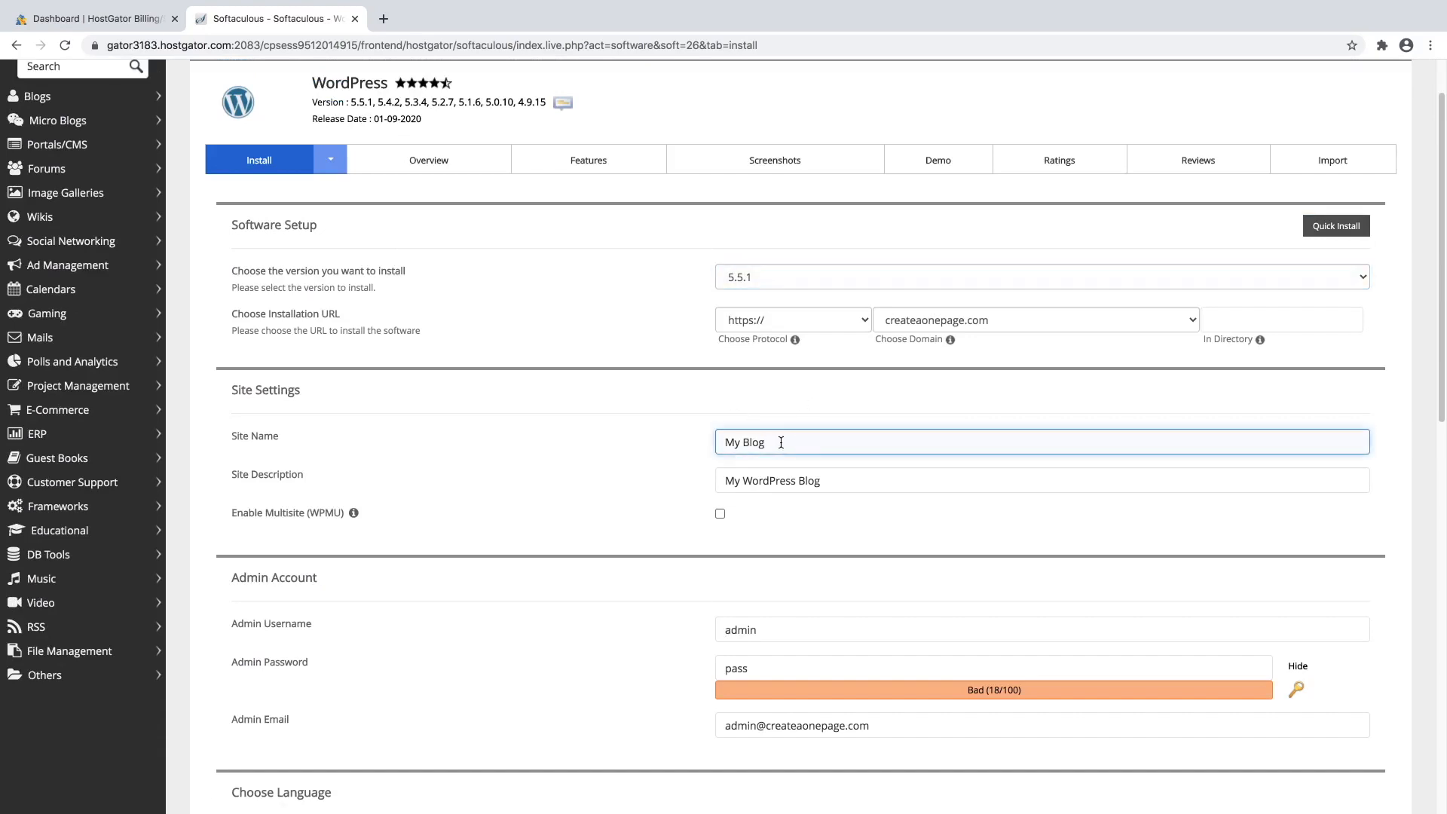
drag(782, 442, 723, 440)
text(Create a One page)
key(BackSpace)
key(BackSpace)
key(BackSpace)
key(BackSpace)
text(Page Website)
click(773, 484)
triple_click(773, 483)
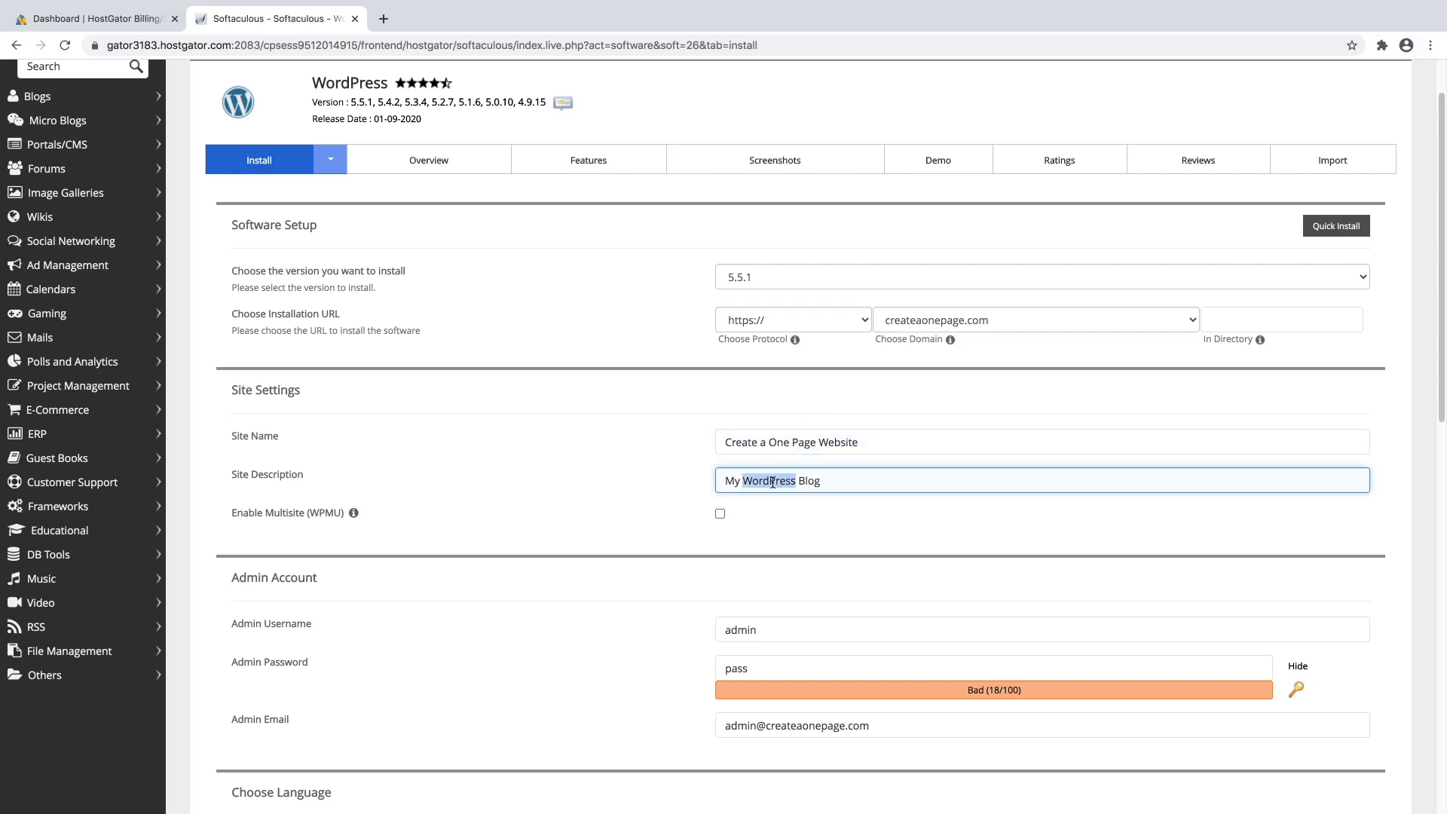
text(H)
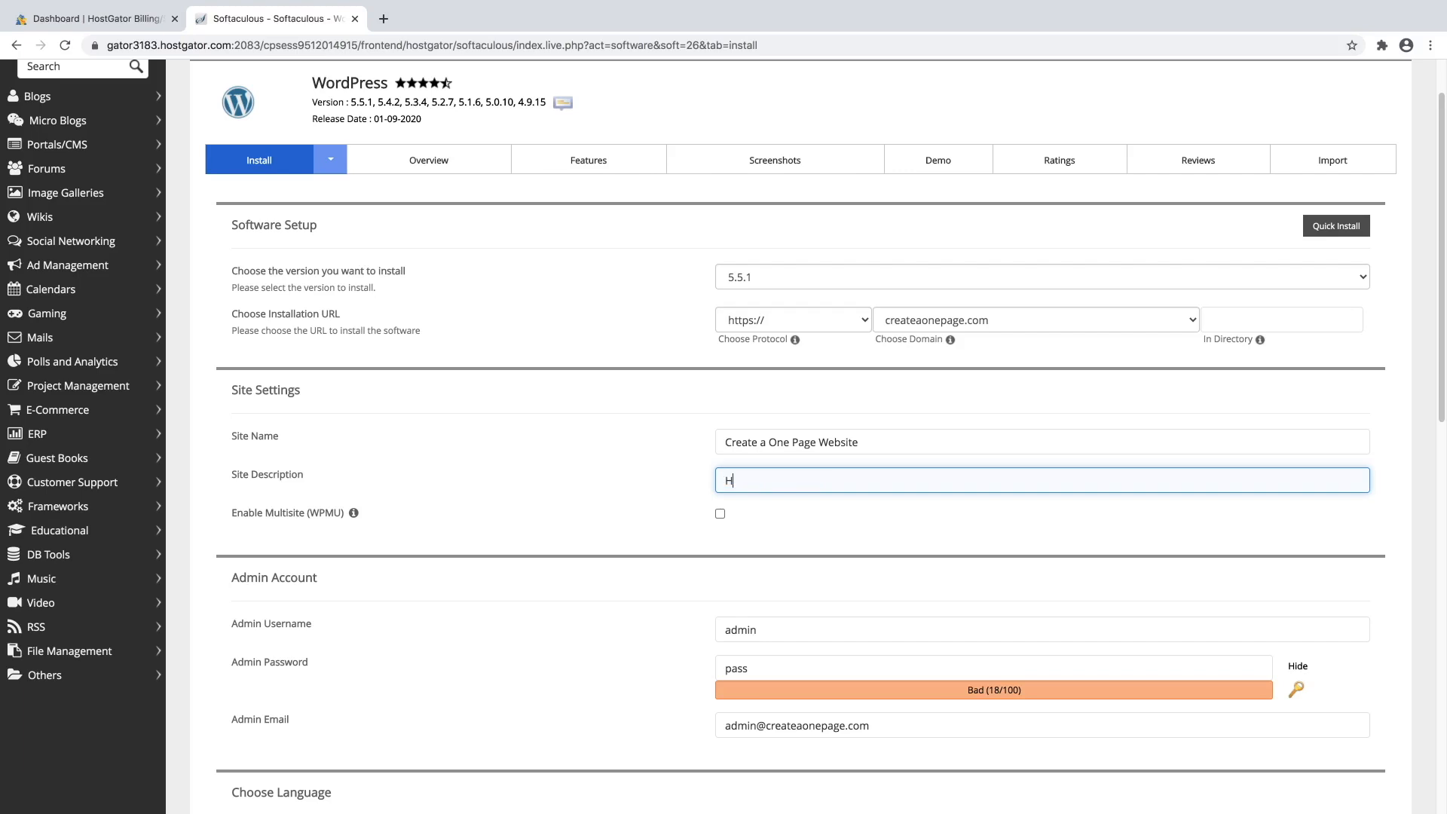
text(ow to Create a One Page Website )
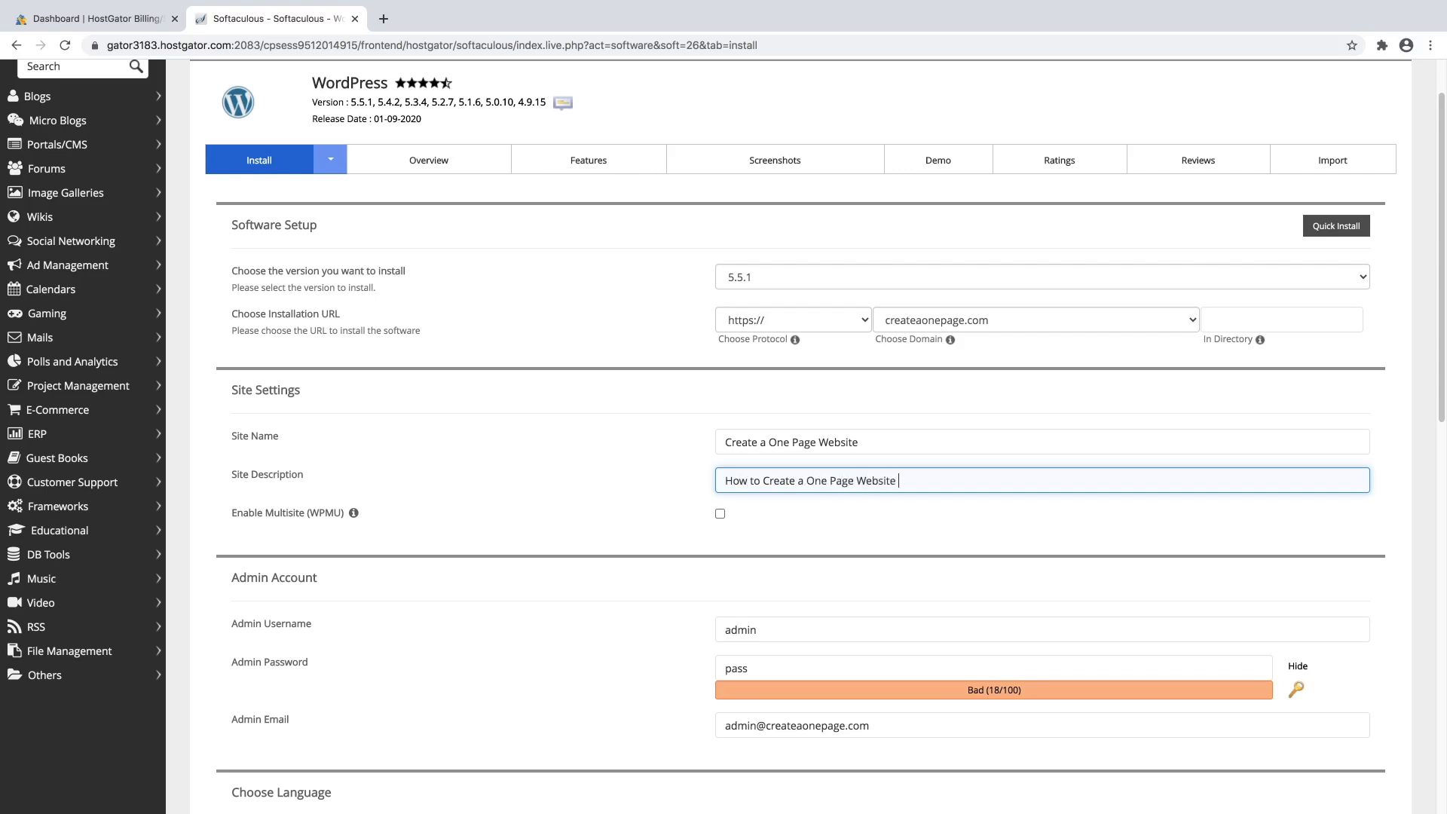
text(Step By Step)
Replace the default admin username and set a new masked admin password.
scroll(646, 497, down, 5)
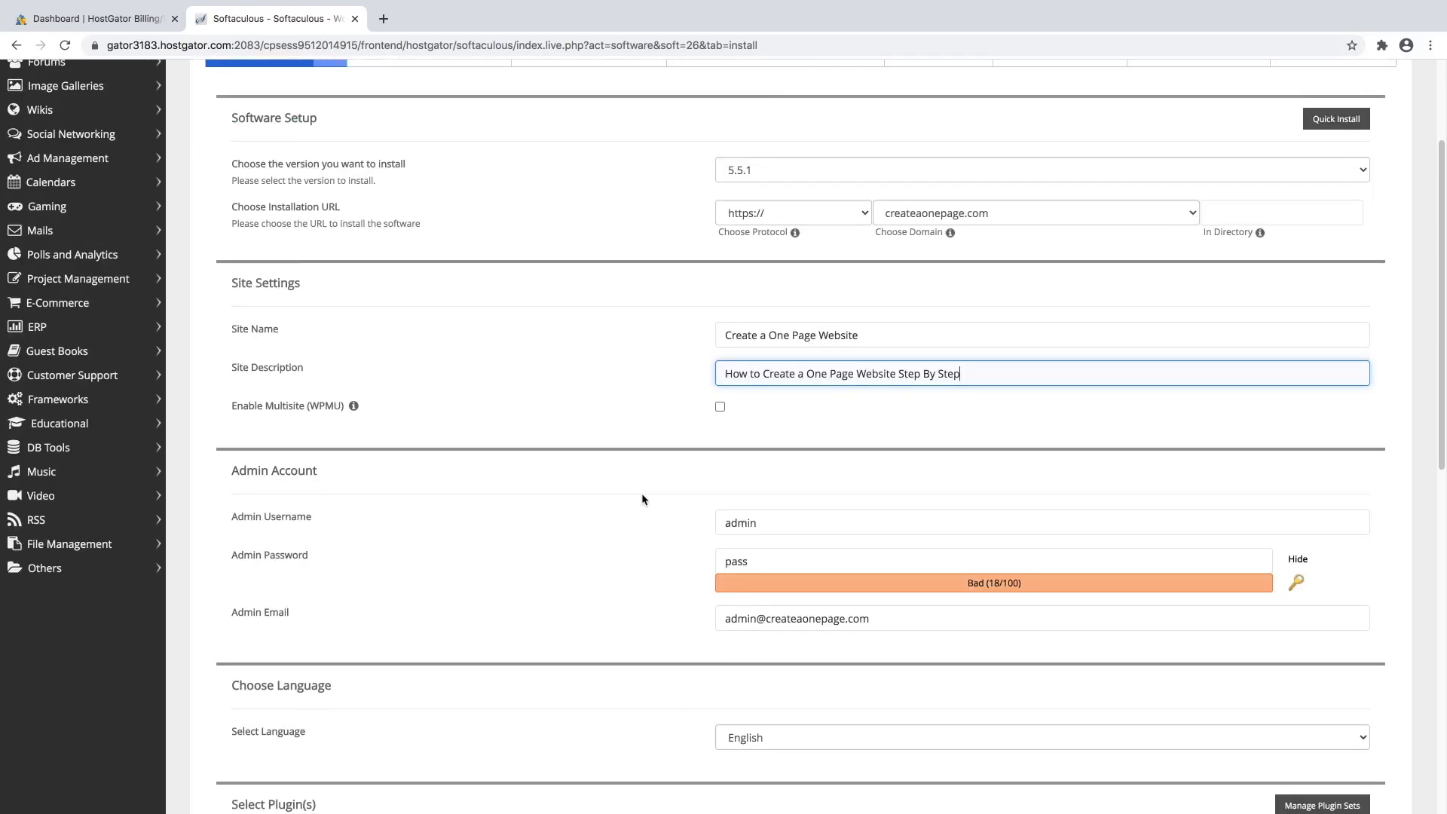
double_click(773, 428)
text(d)
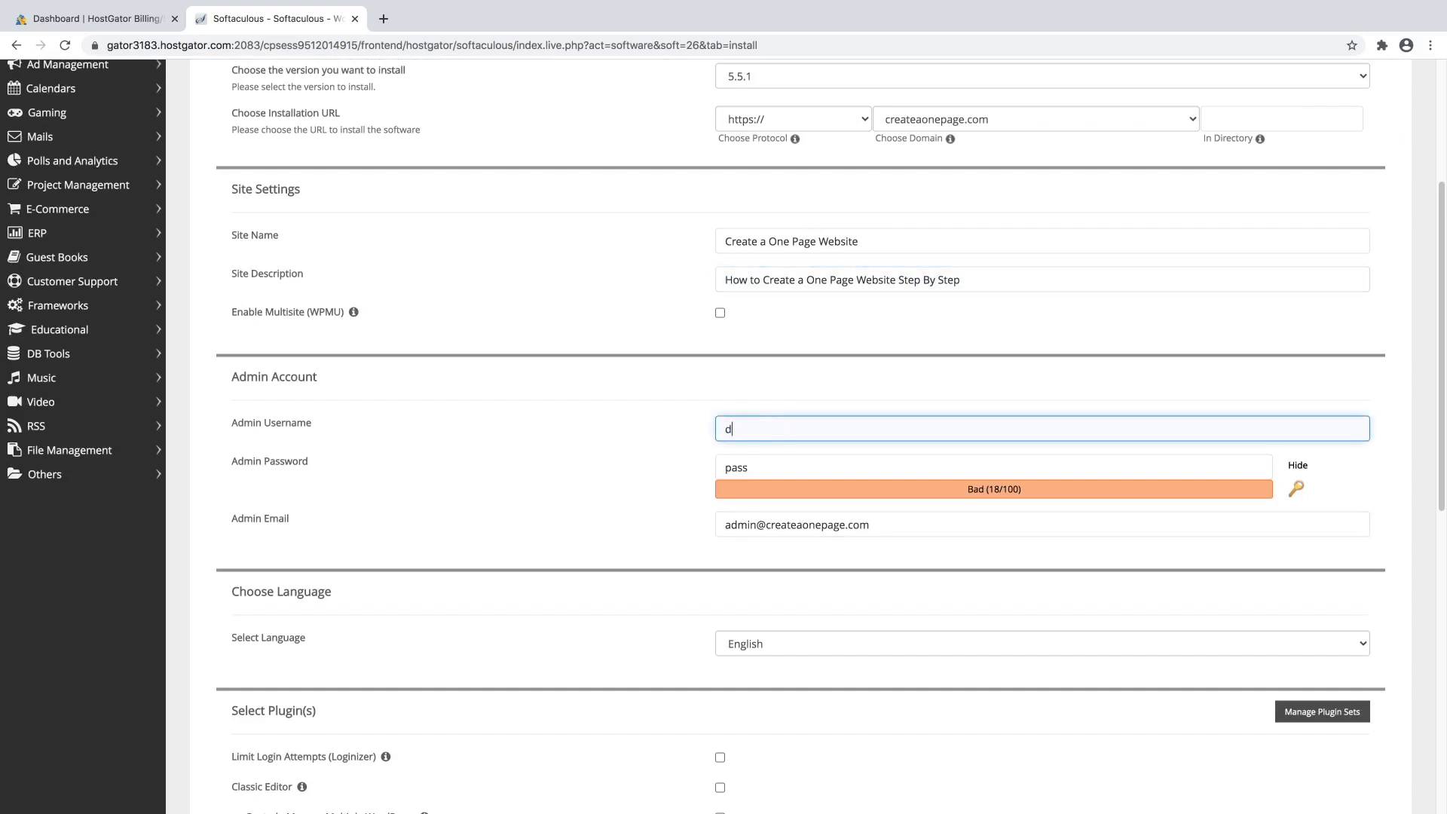
text(ale)
click(764, 469)
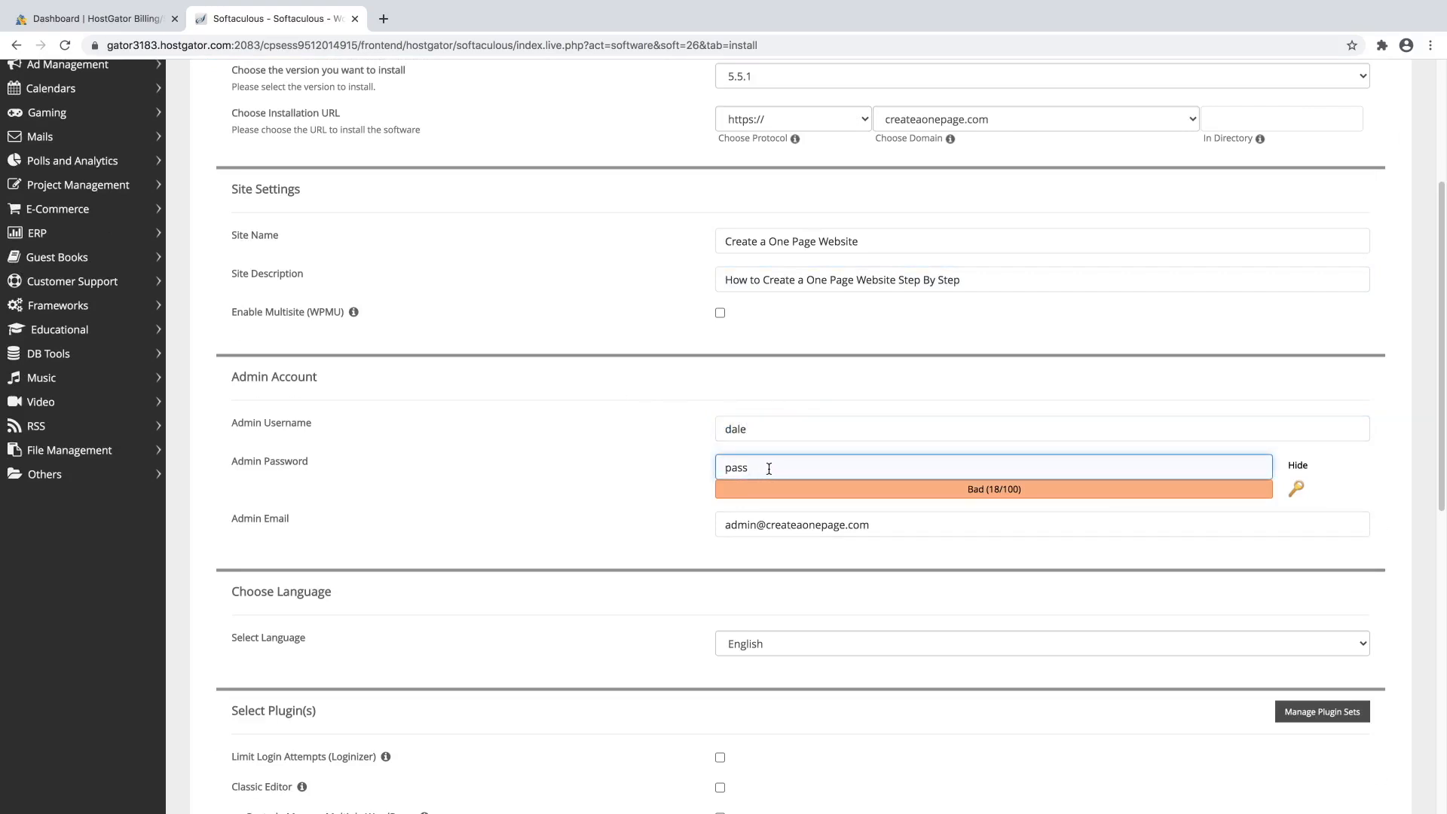
click(1299, 467)
double_click(958, 469)
text(p••••••)
text(••)
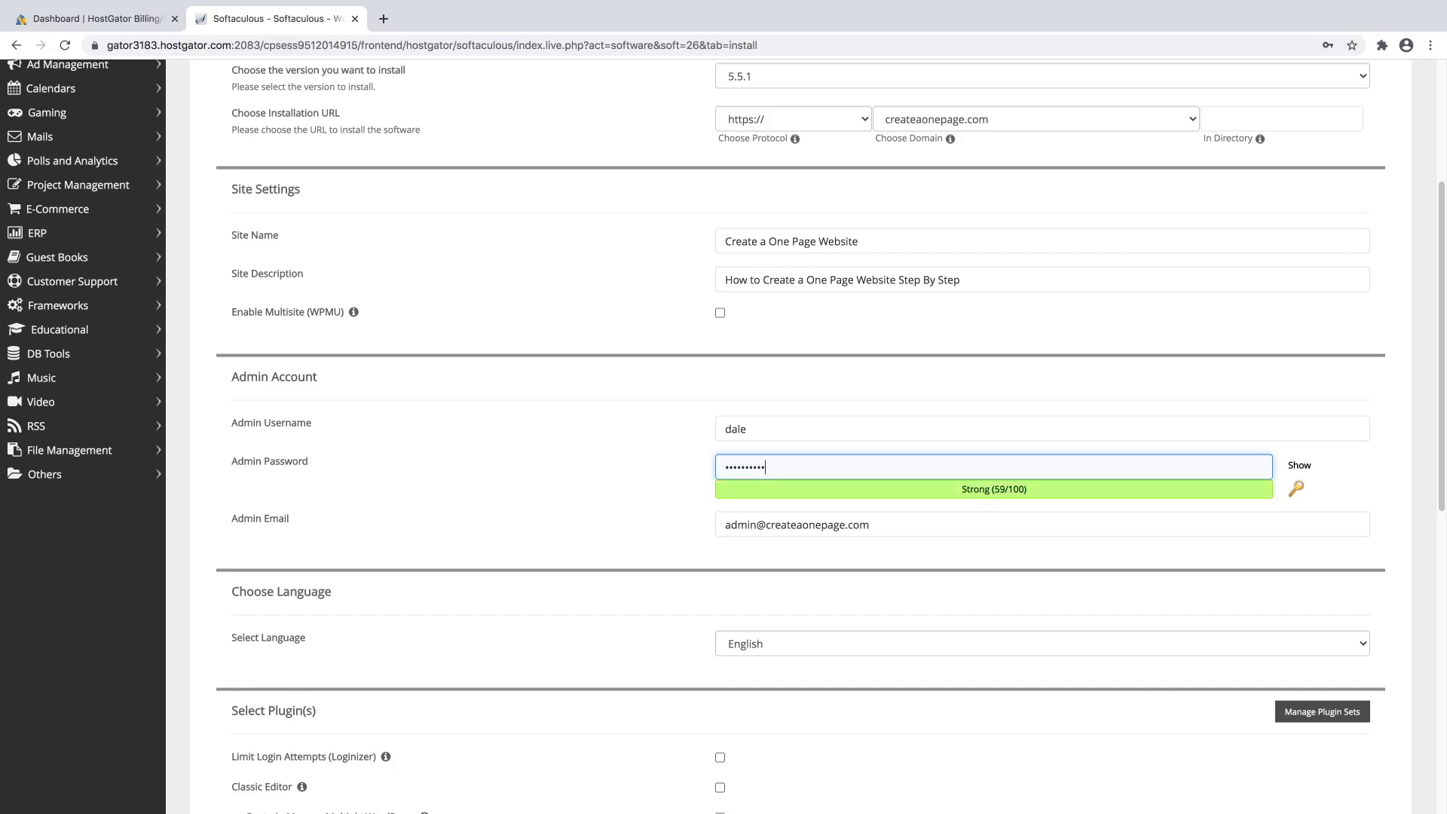
text(••)
Replace the admin e-mail with the site's account e-mail address.
triple_click(769, 528)
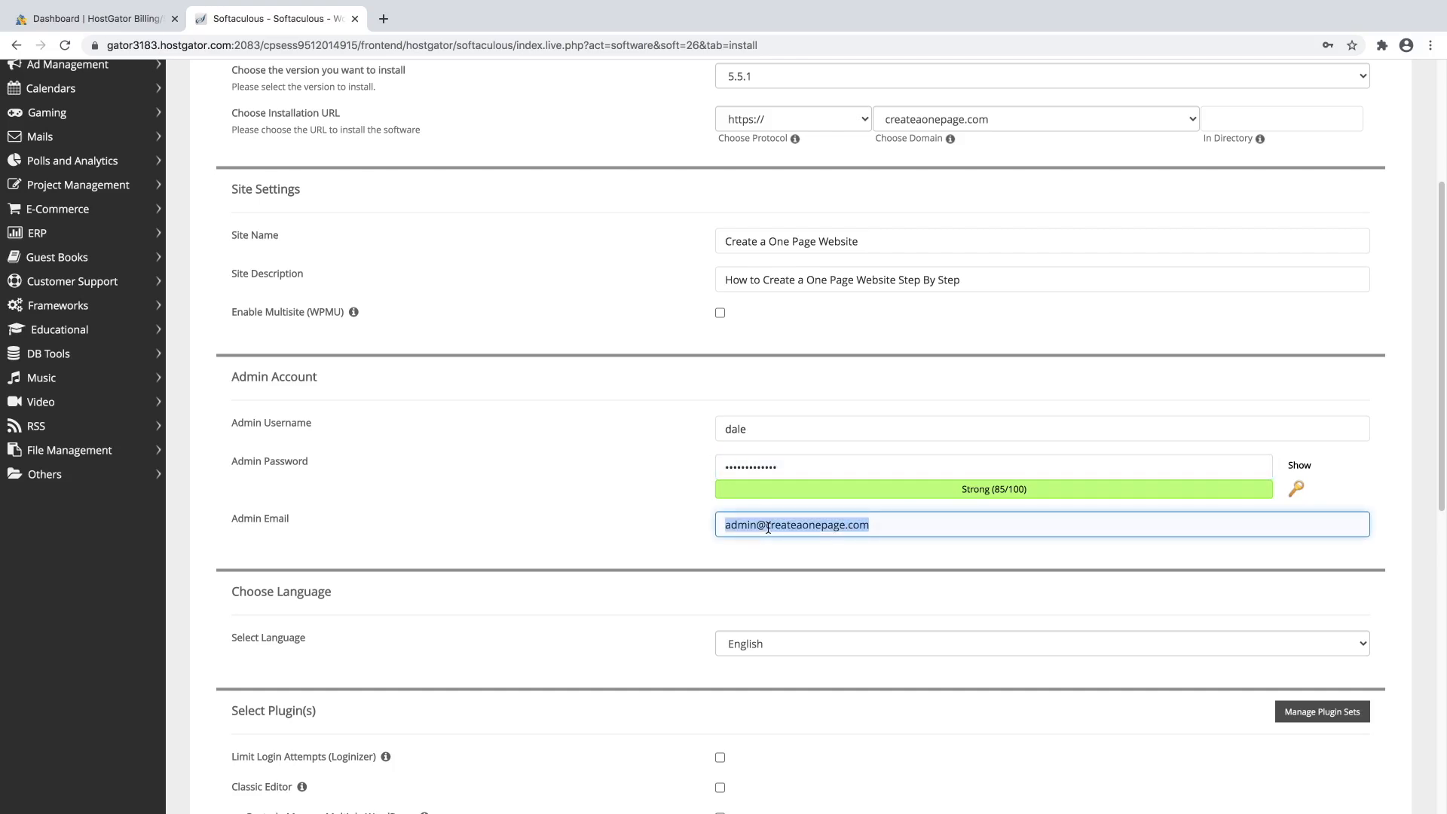
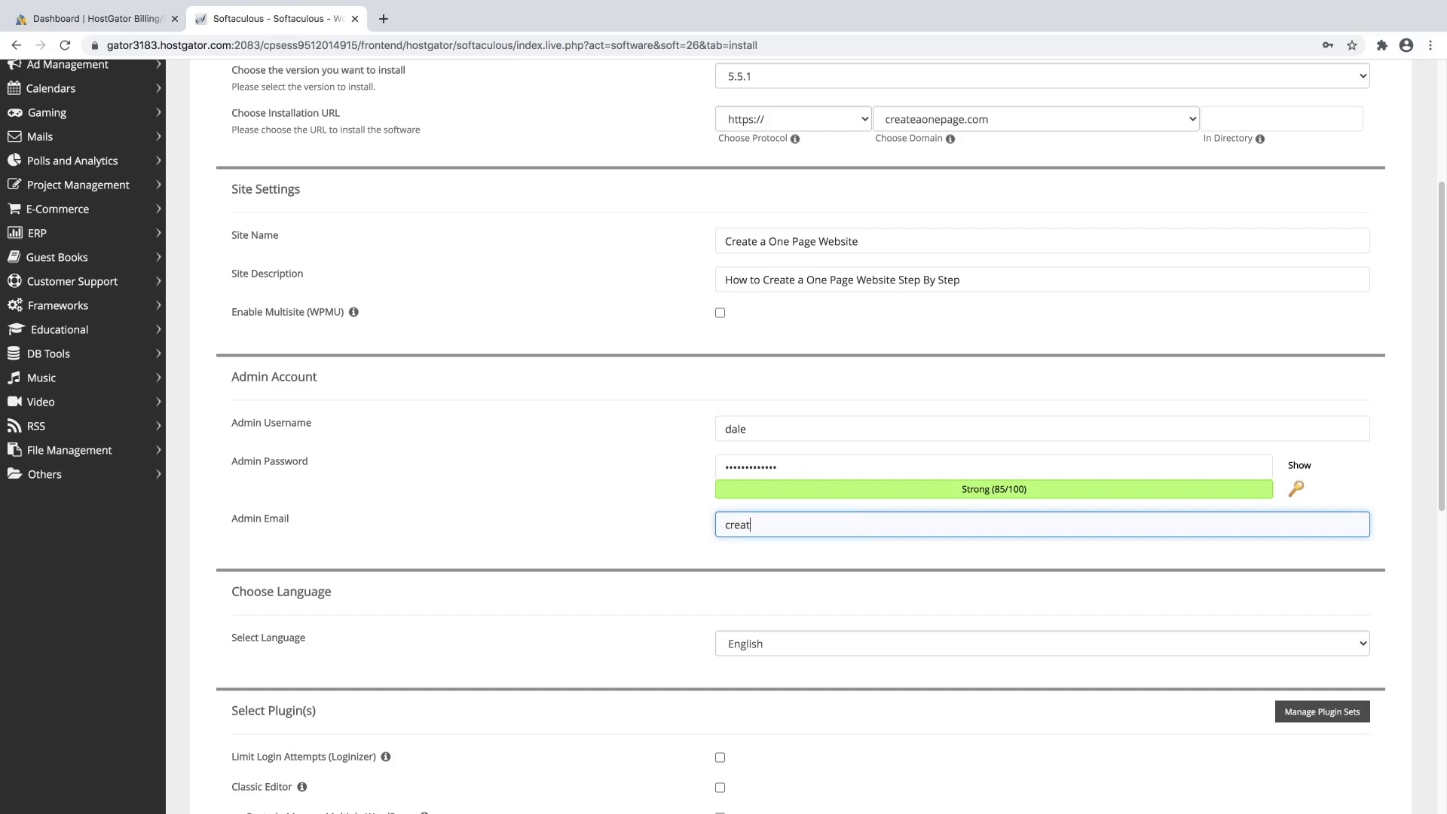
scroll(650, 528, down, 5)
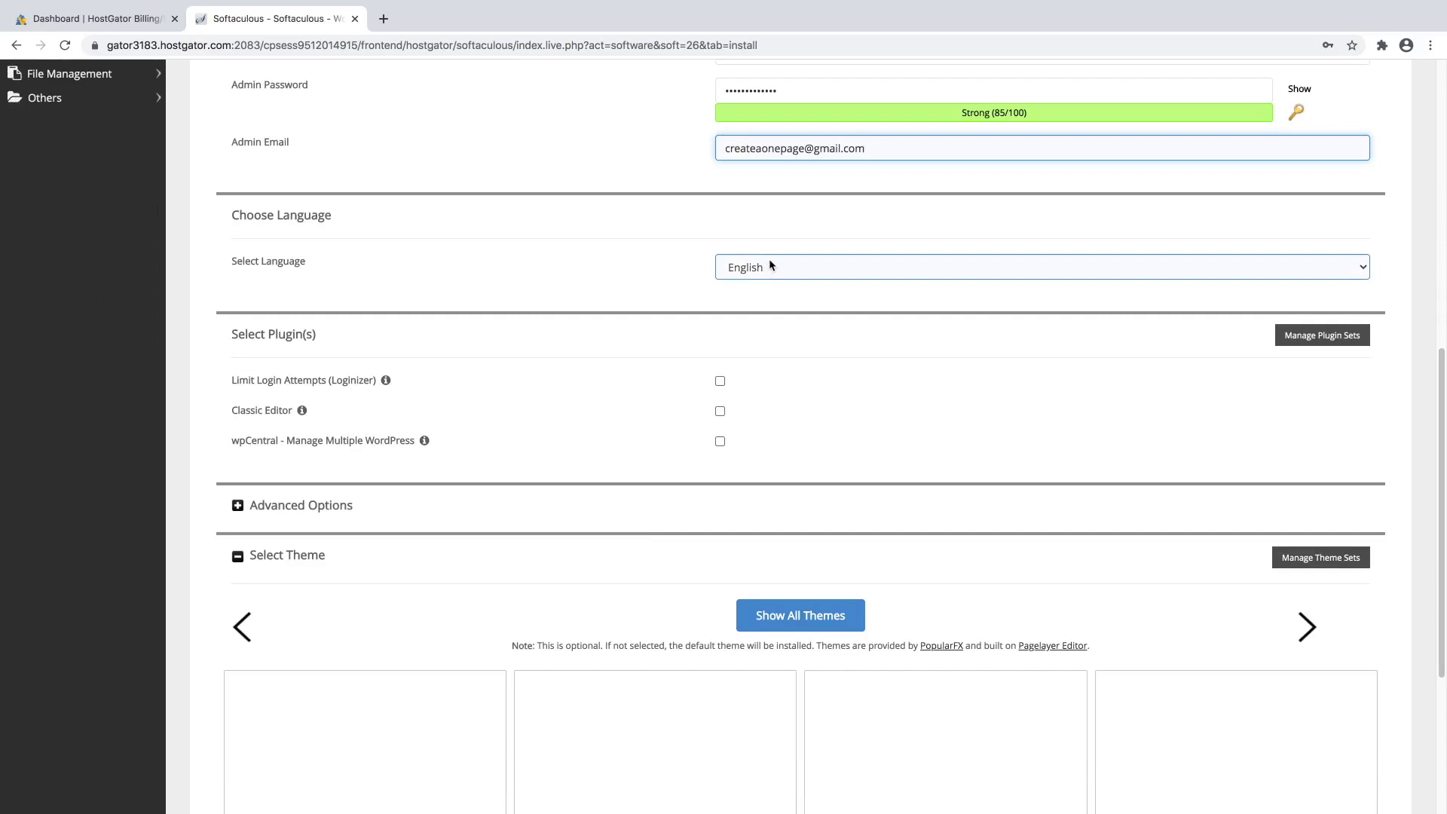
click(613, 332)
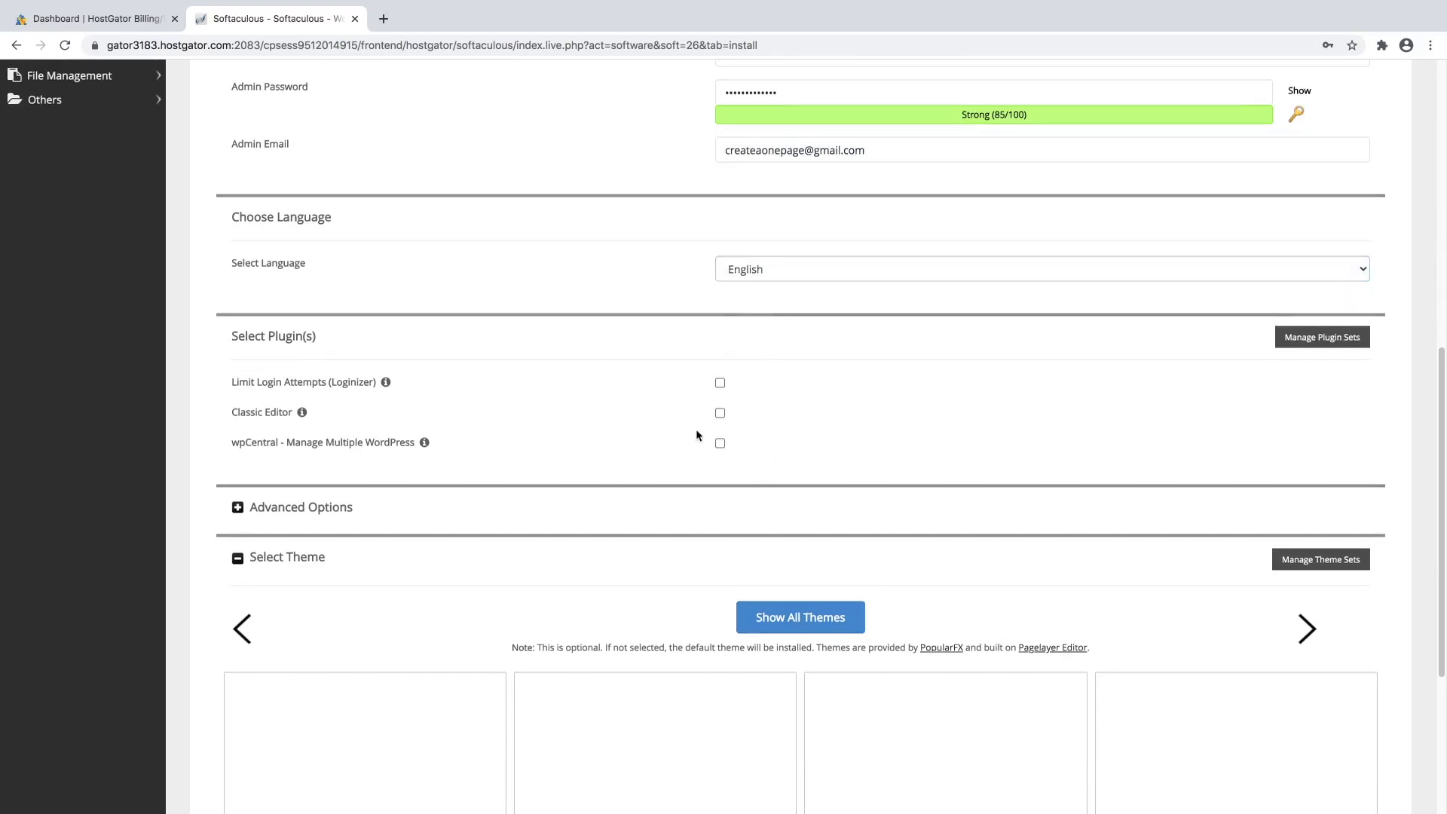
scroll(692, 430, down, 4)
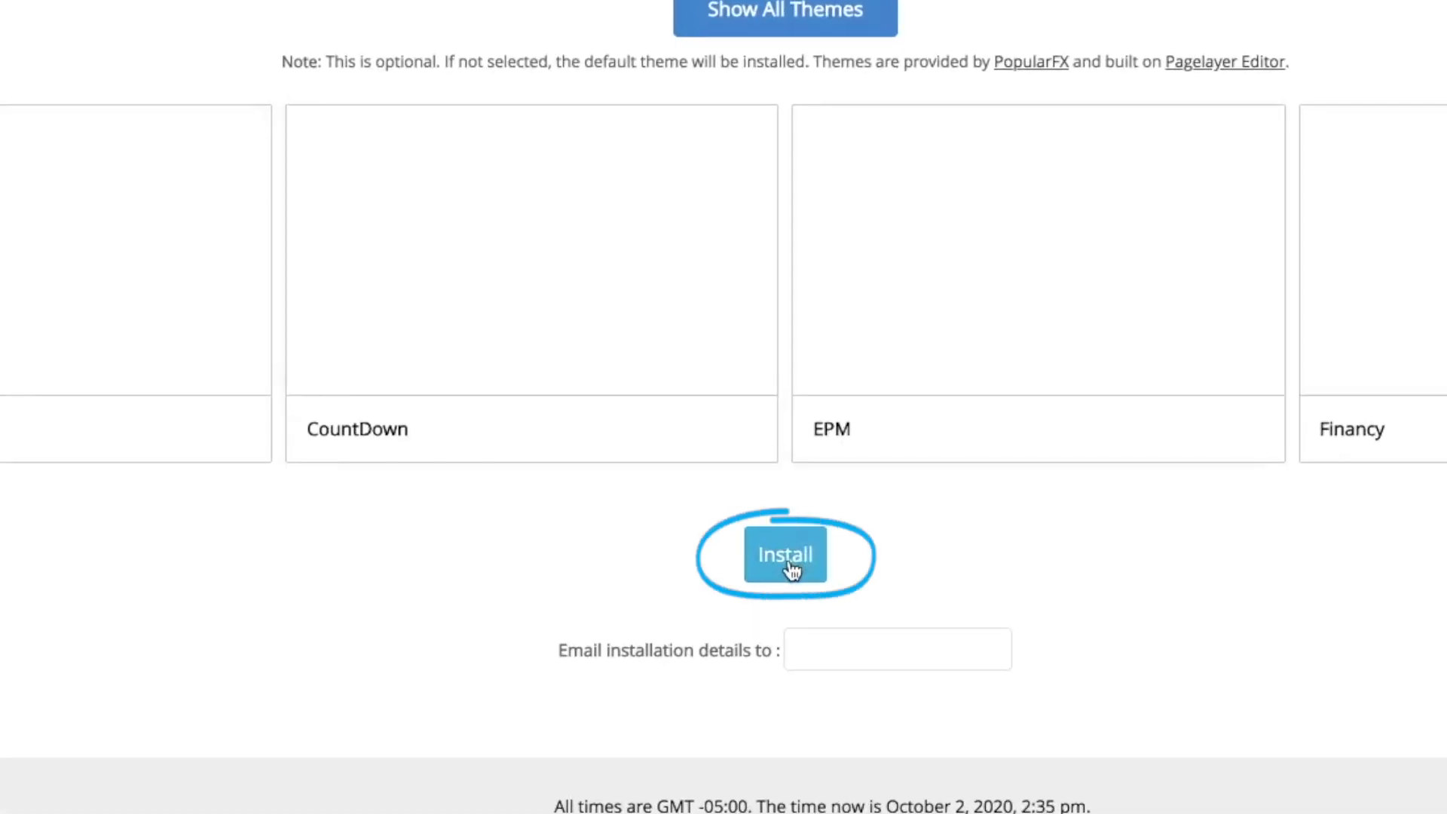
Run the WordPress install, then follow the Administrative URL to the new admin dashboard.
click(788, 570)
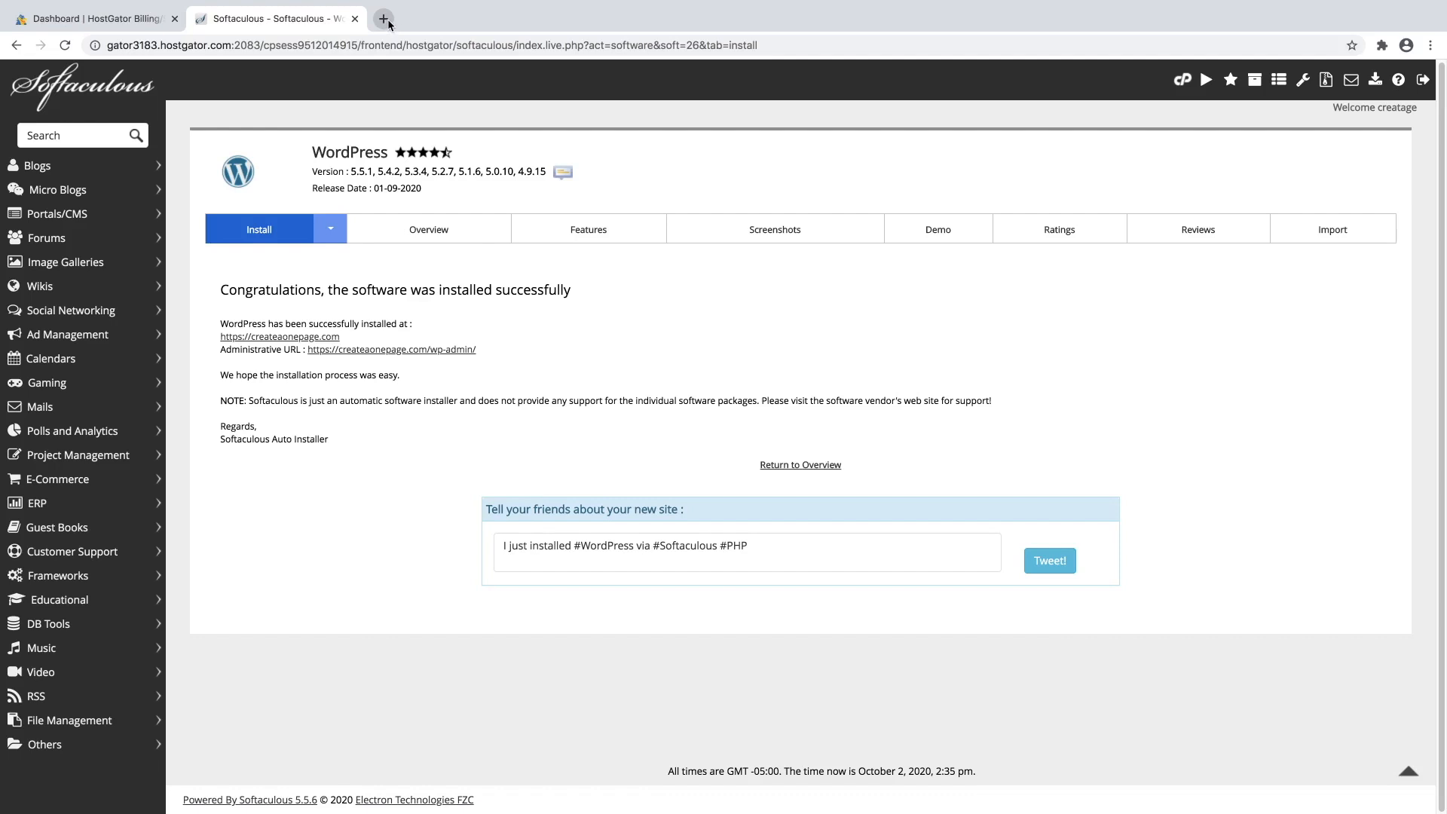
click(425, 352)
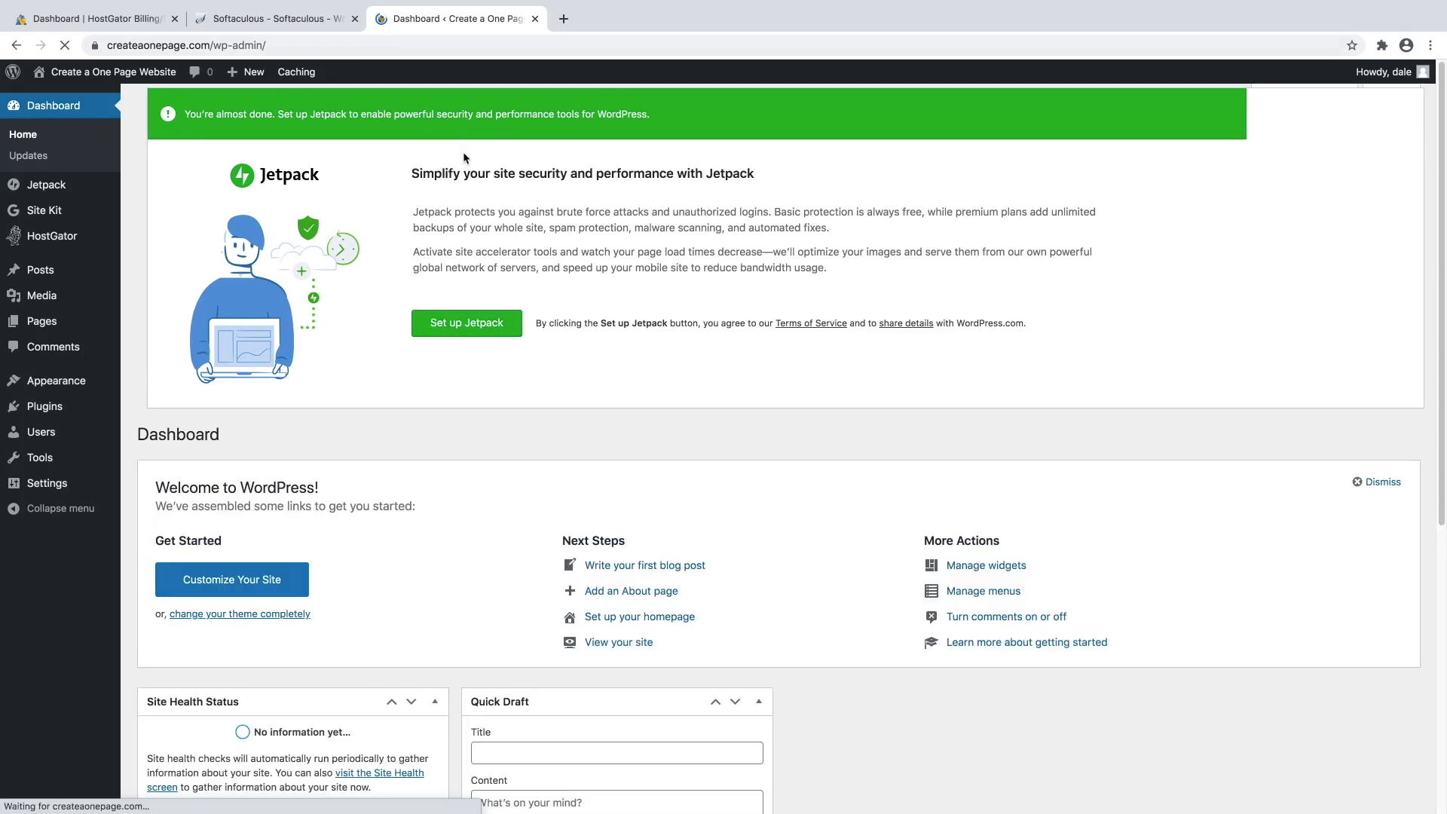
Dismiss the Astra and Welcome panels and collapse all five dashboard widgets.
click(452, 358)
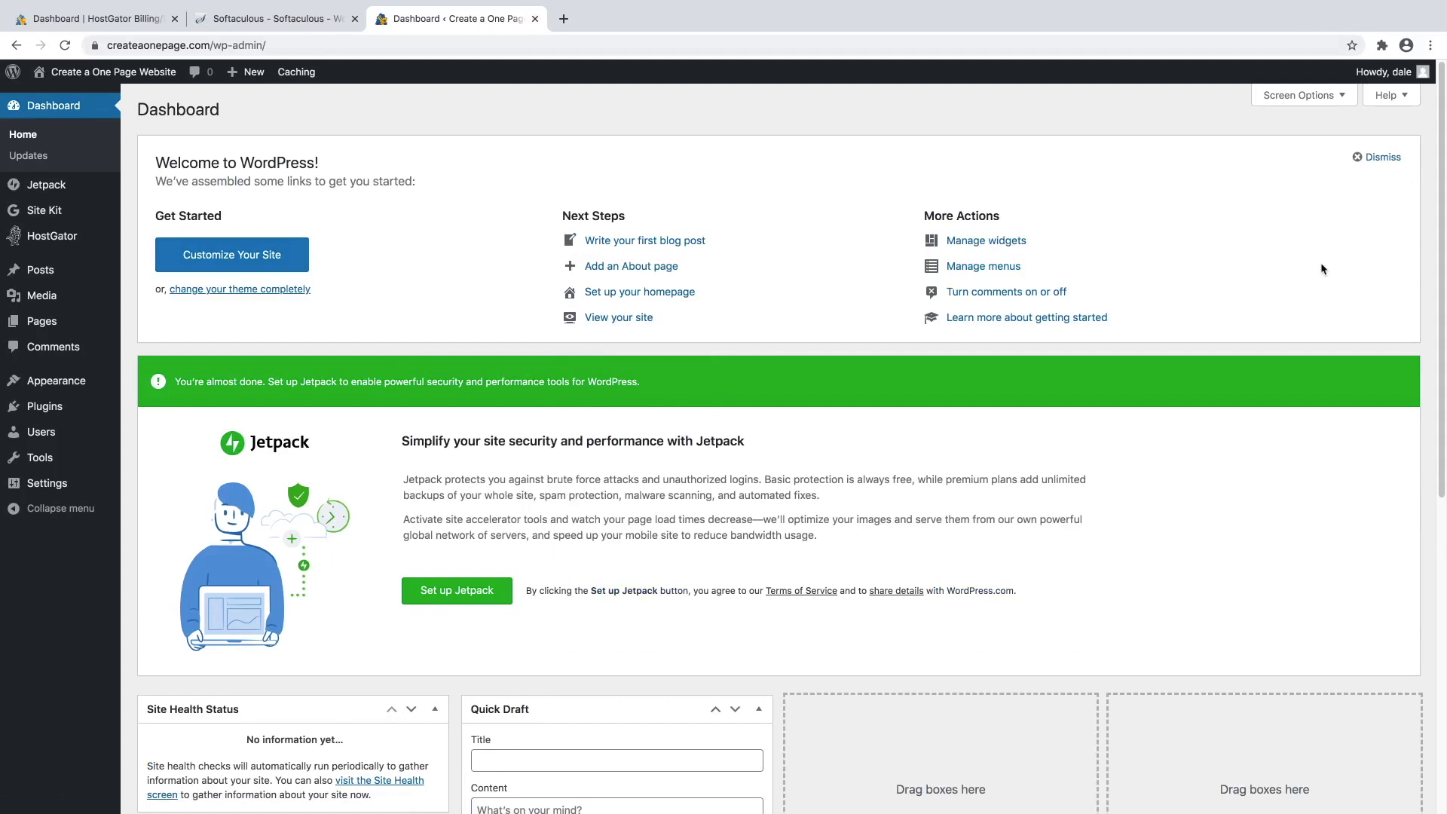
click(1379, 157)
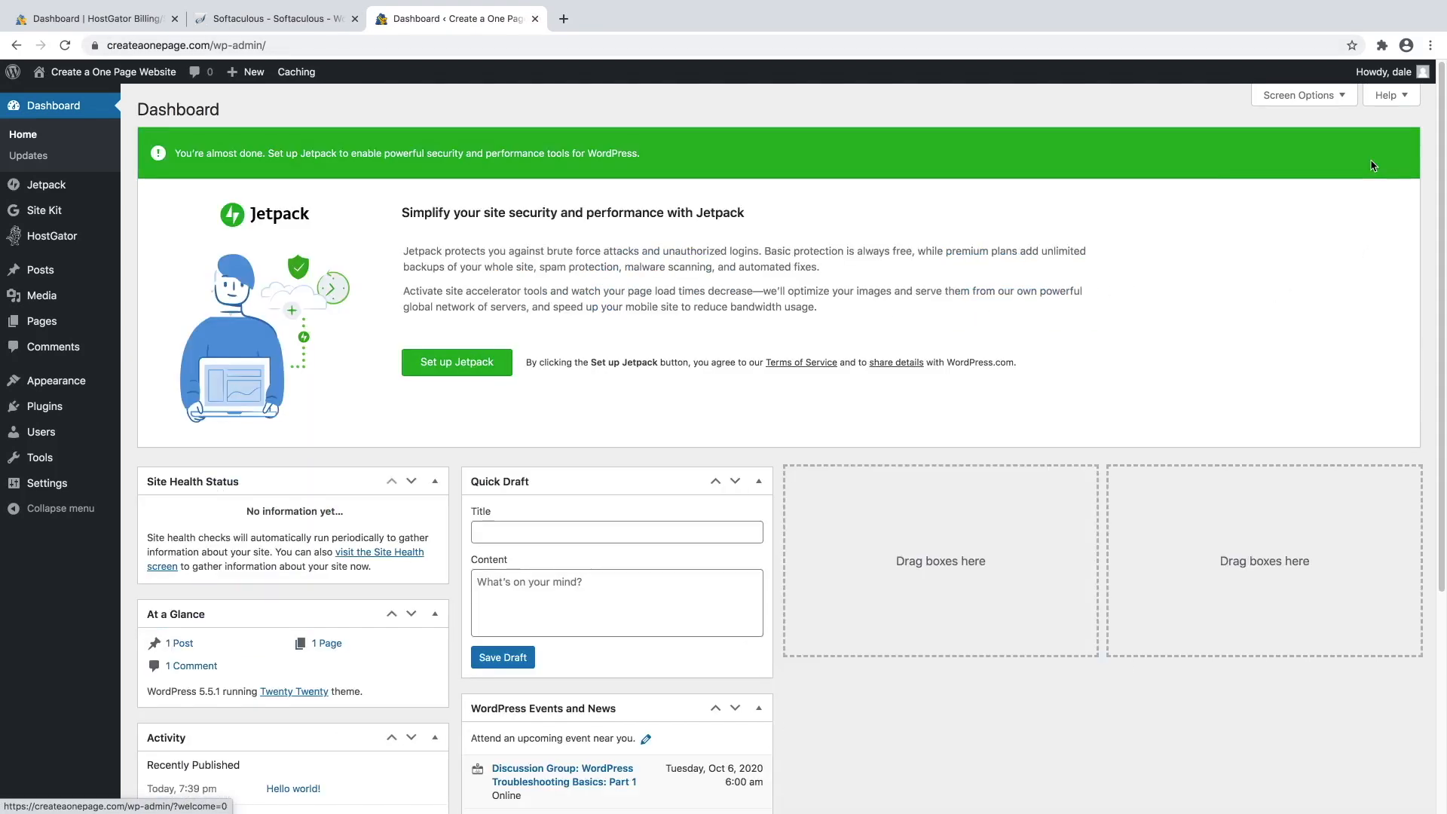
click(436, 480)
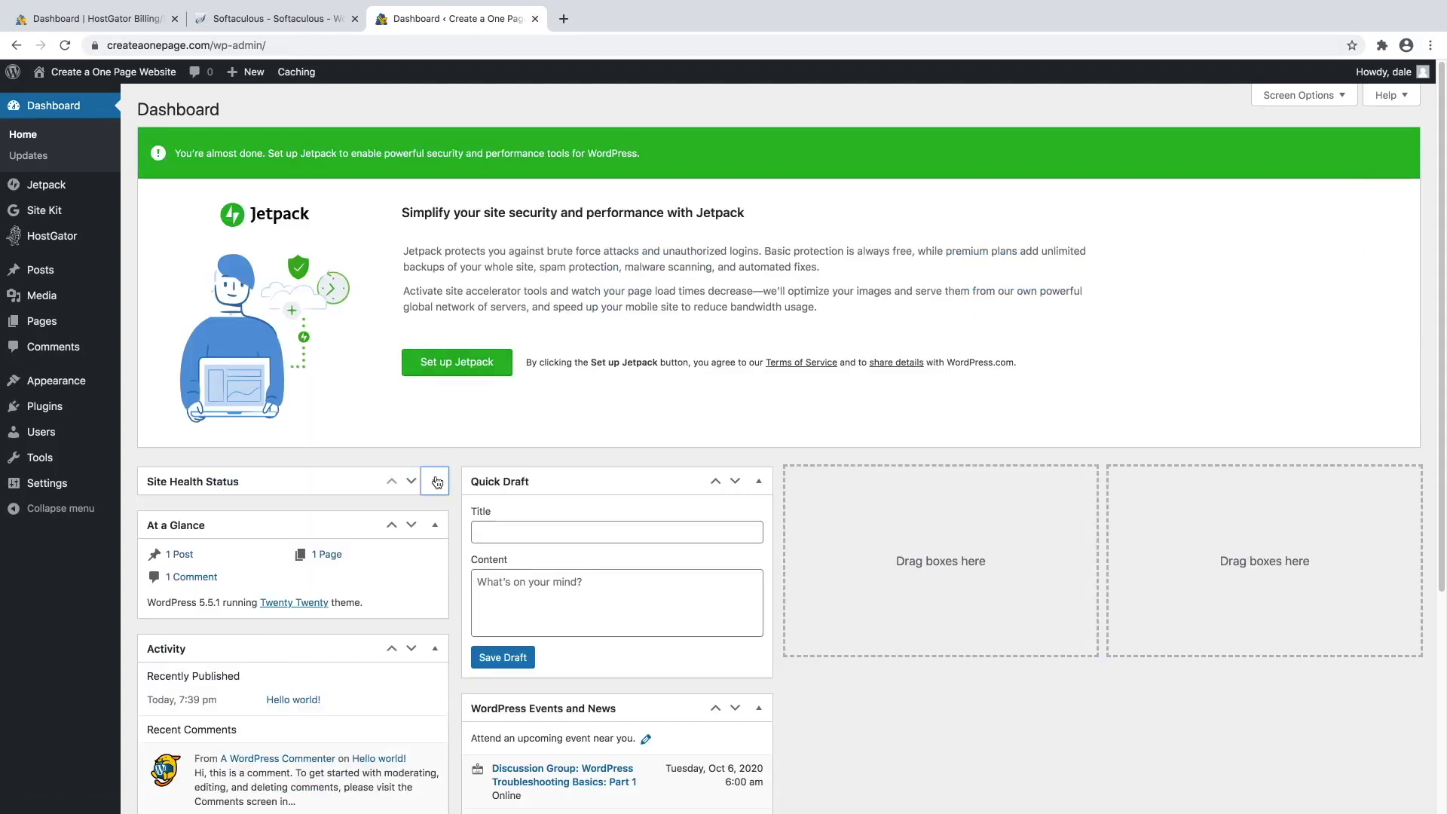
click(435, 524)
click(436, 568)
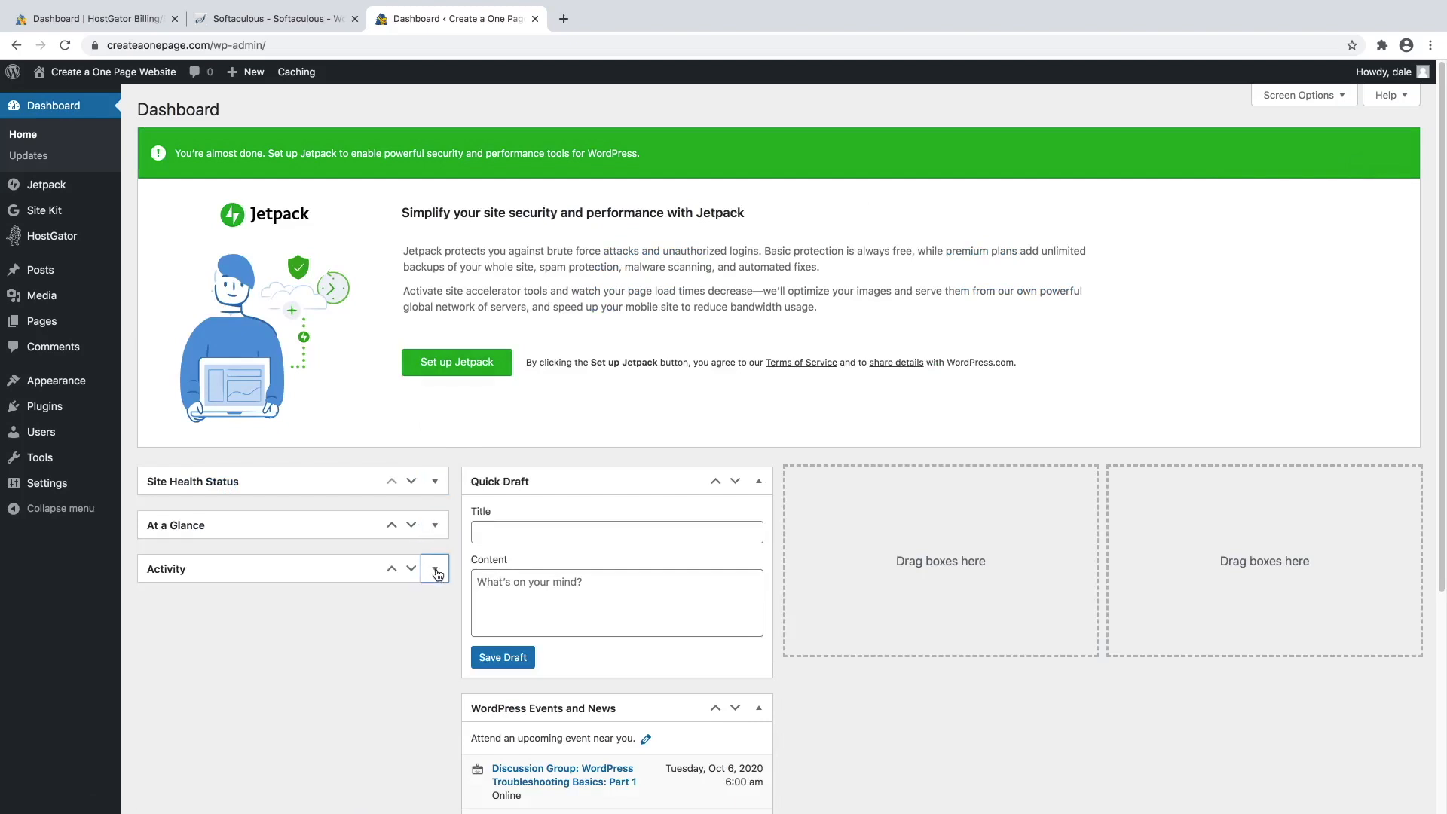
click(759, 484)
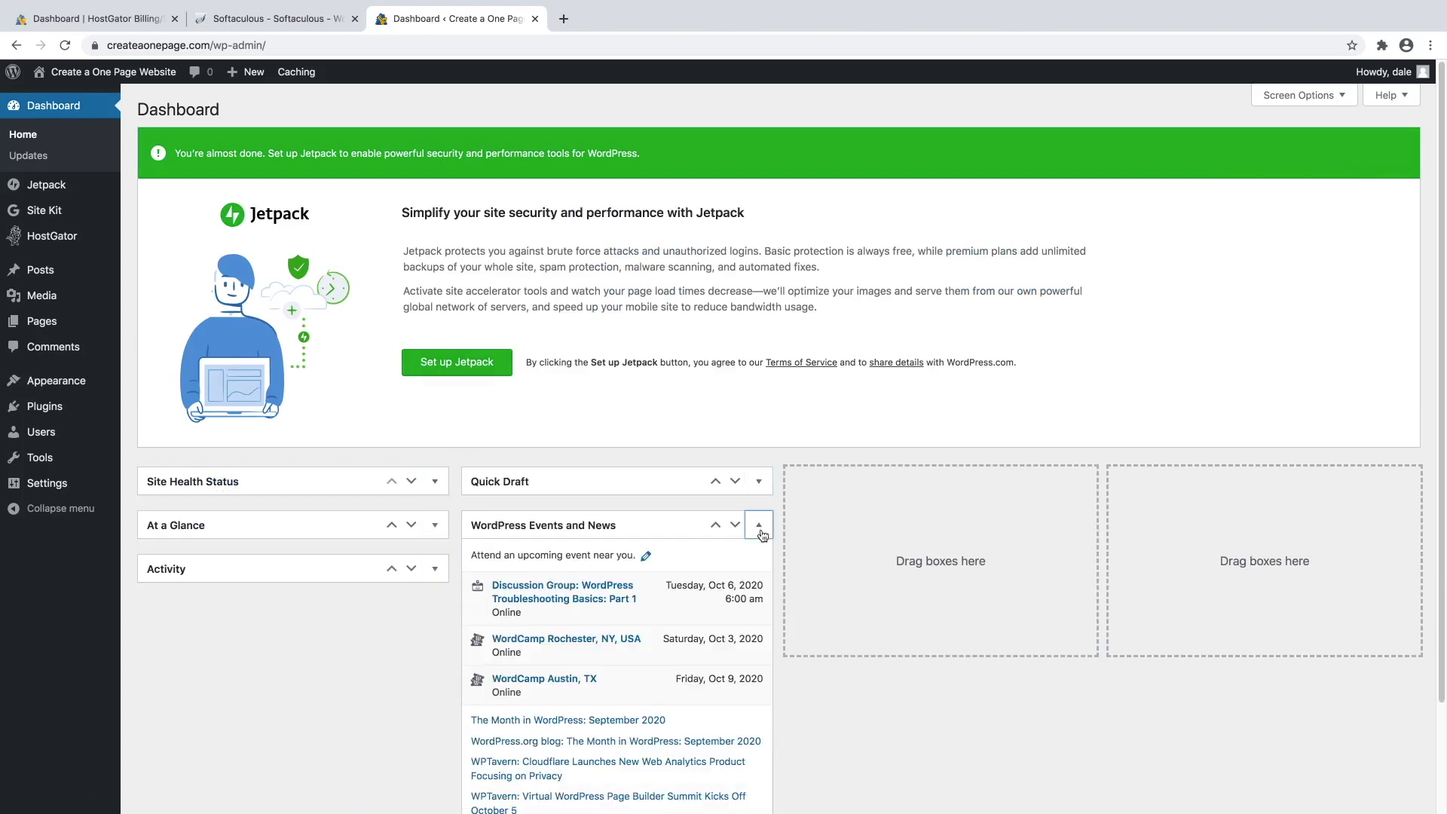
click(761, 530)
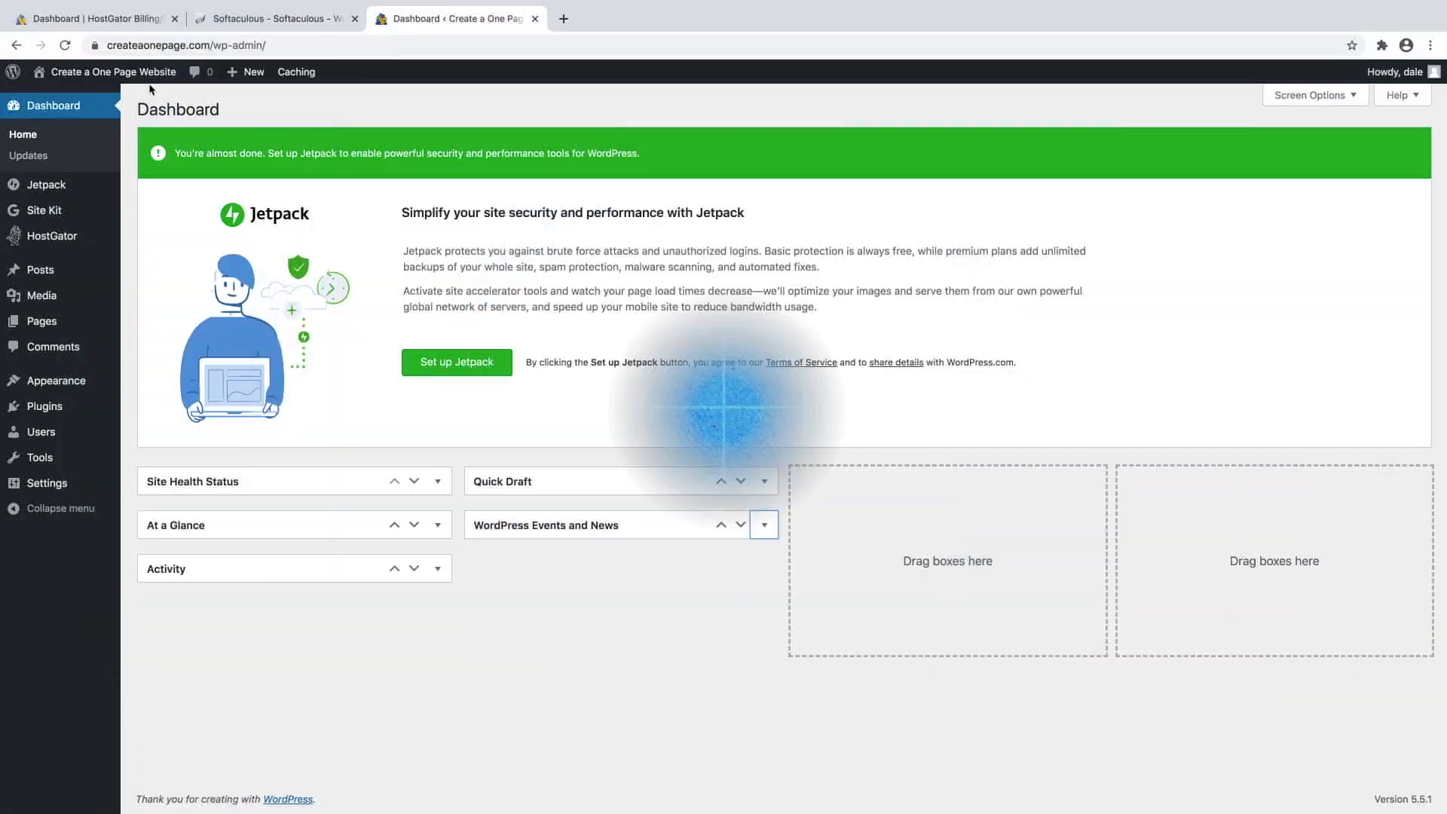
mouse_move(105, 84)
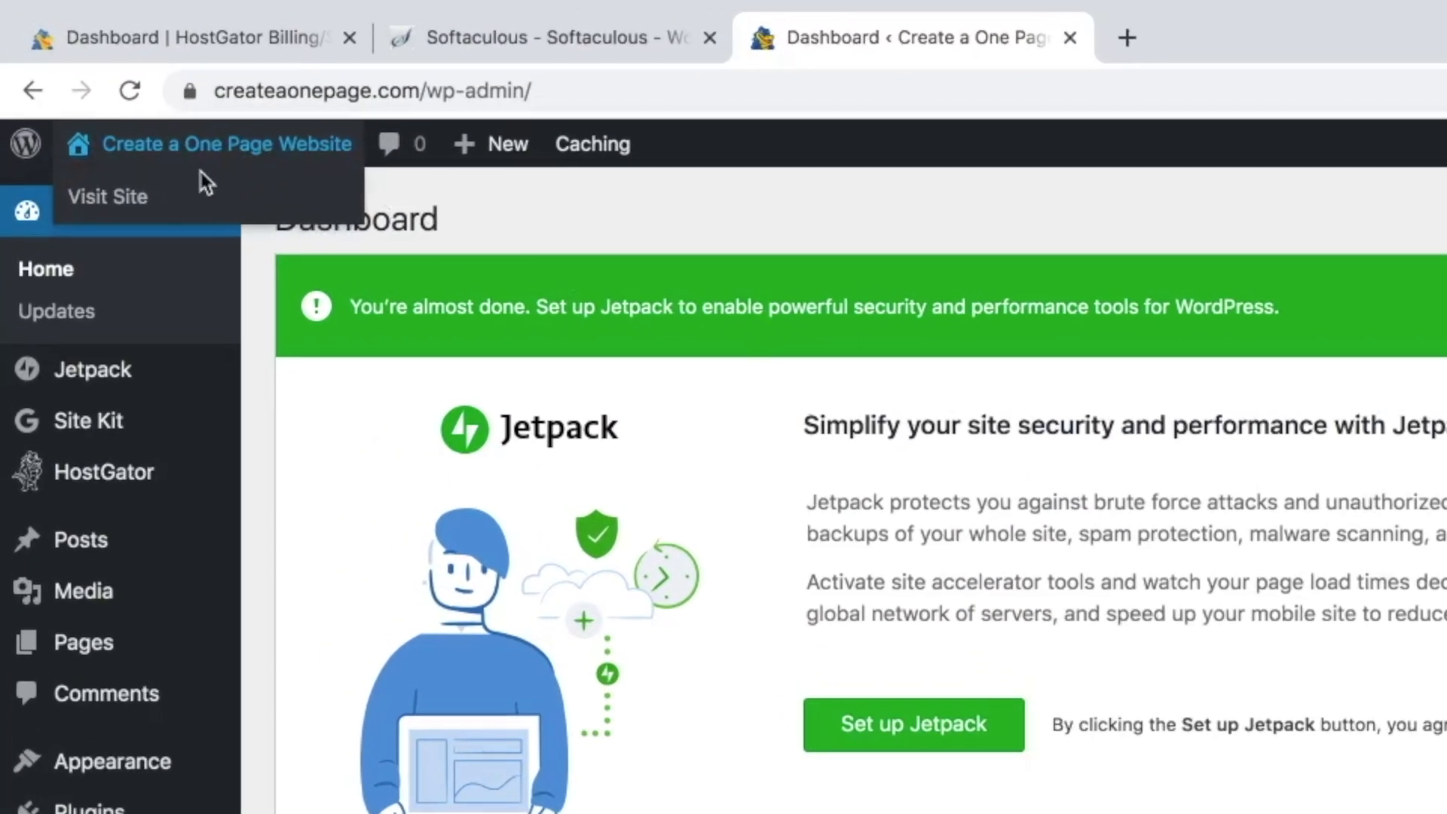
right_click(133, 190)
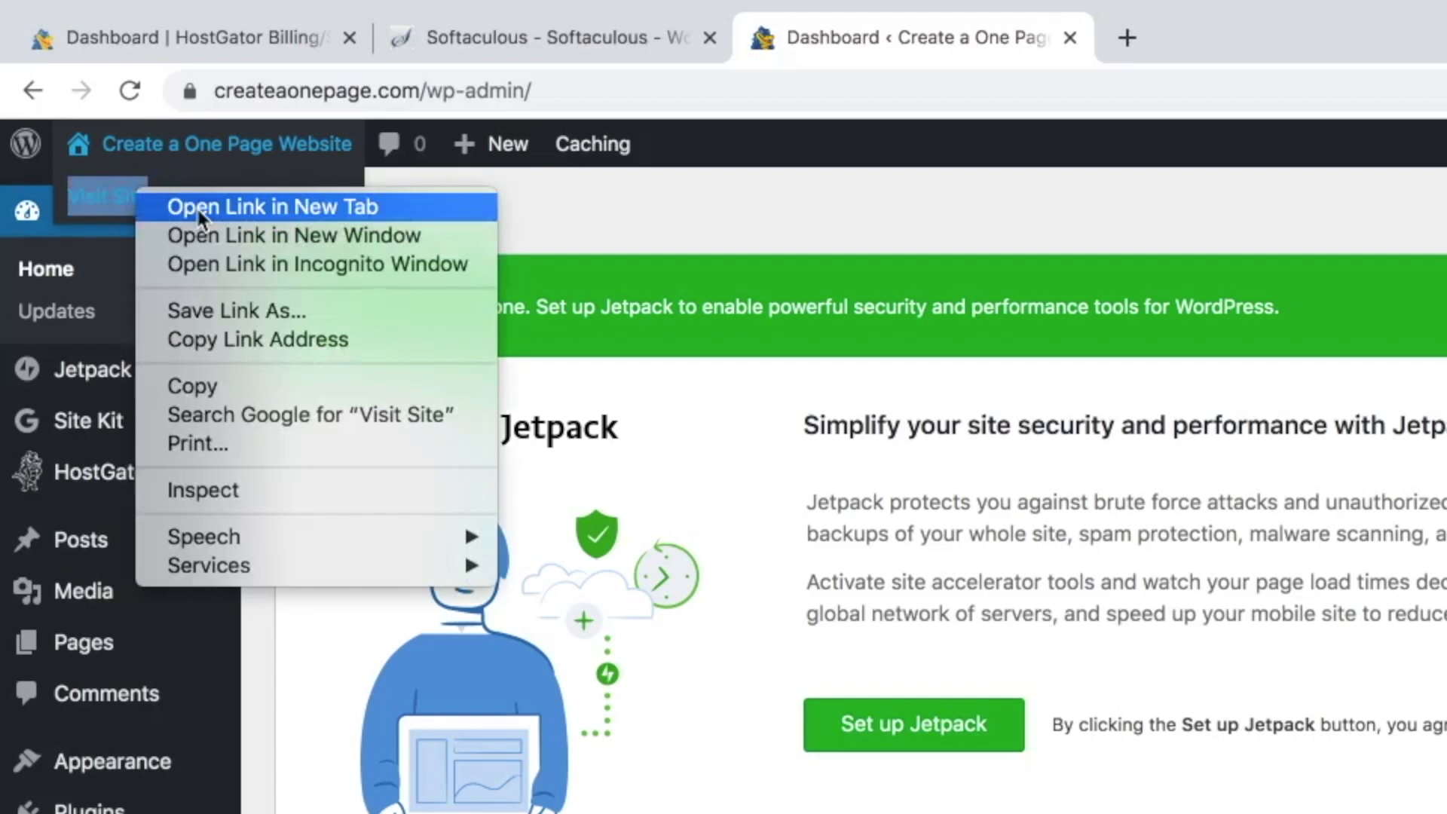
click(198, 207)
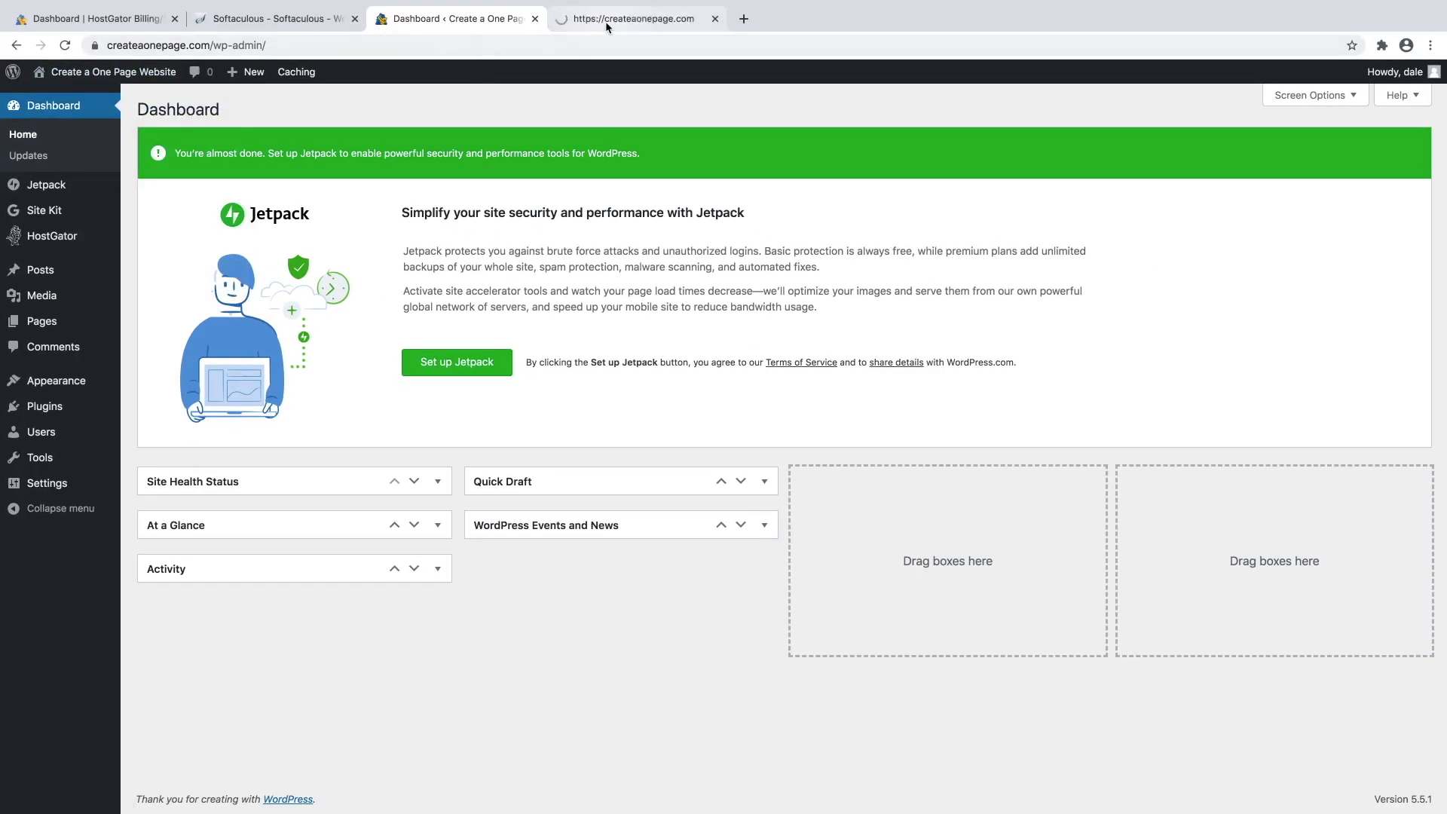
click(604, 19)
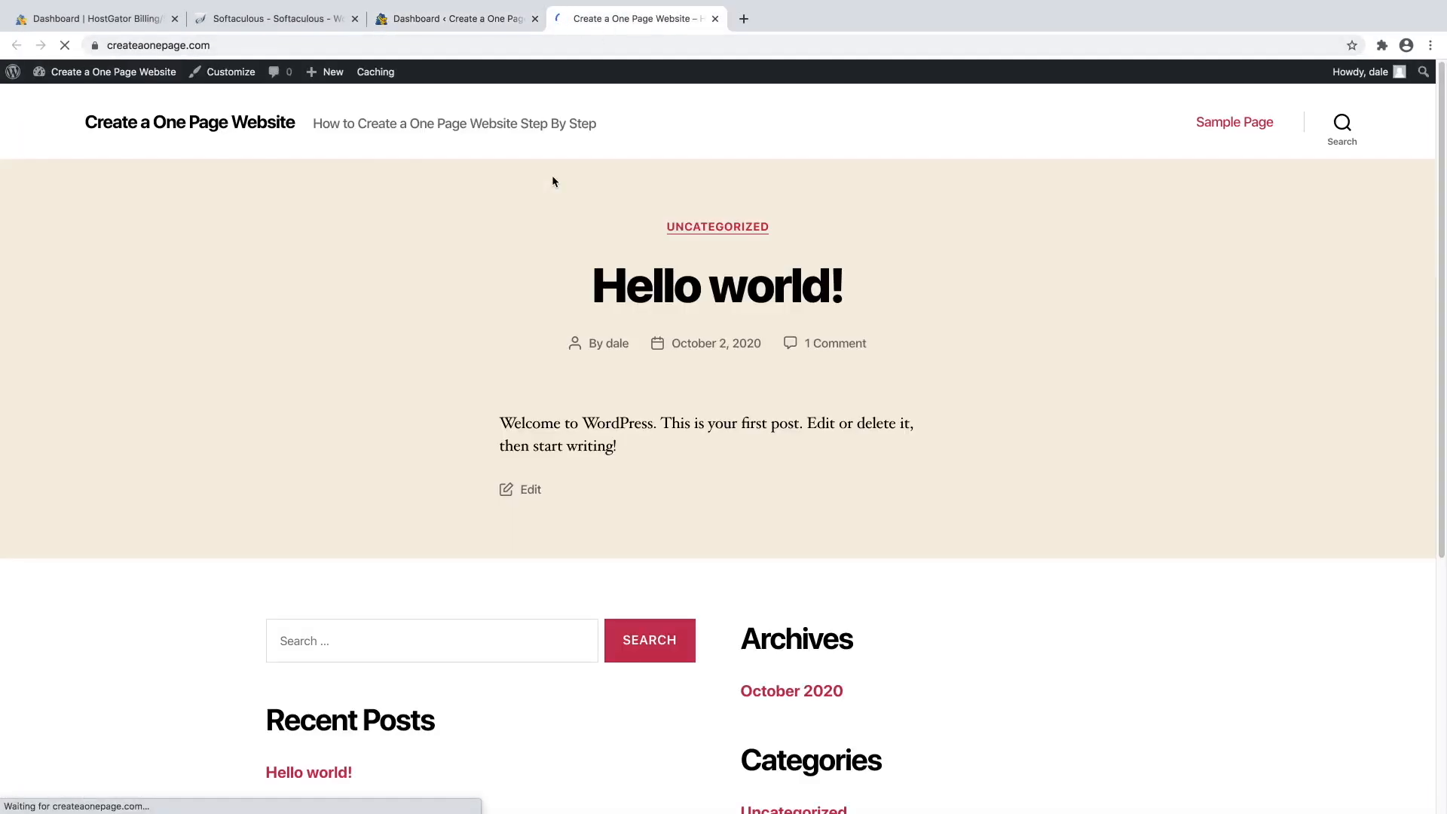
scroll(900, 339, down, 5)
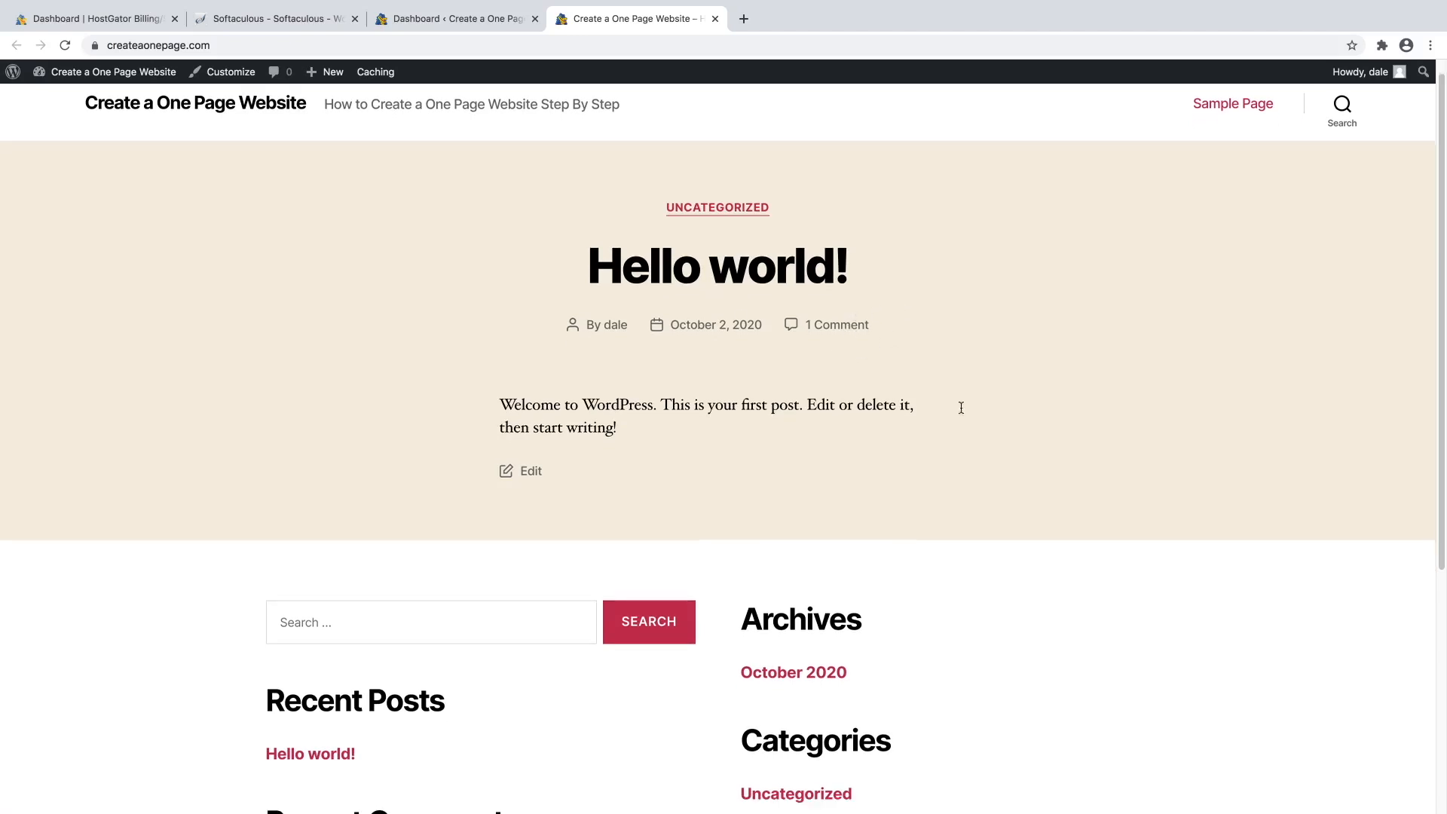
scroll(901, 408, up, 5)
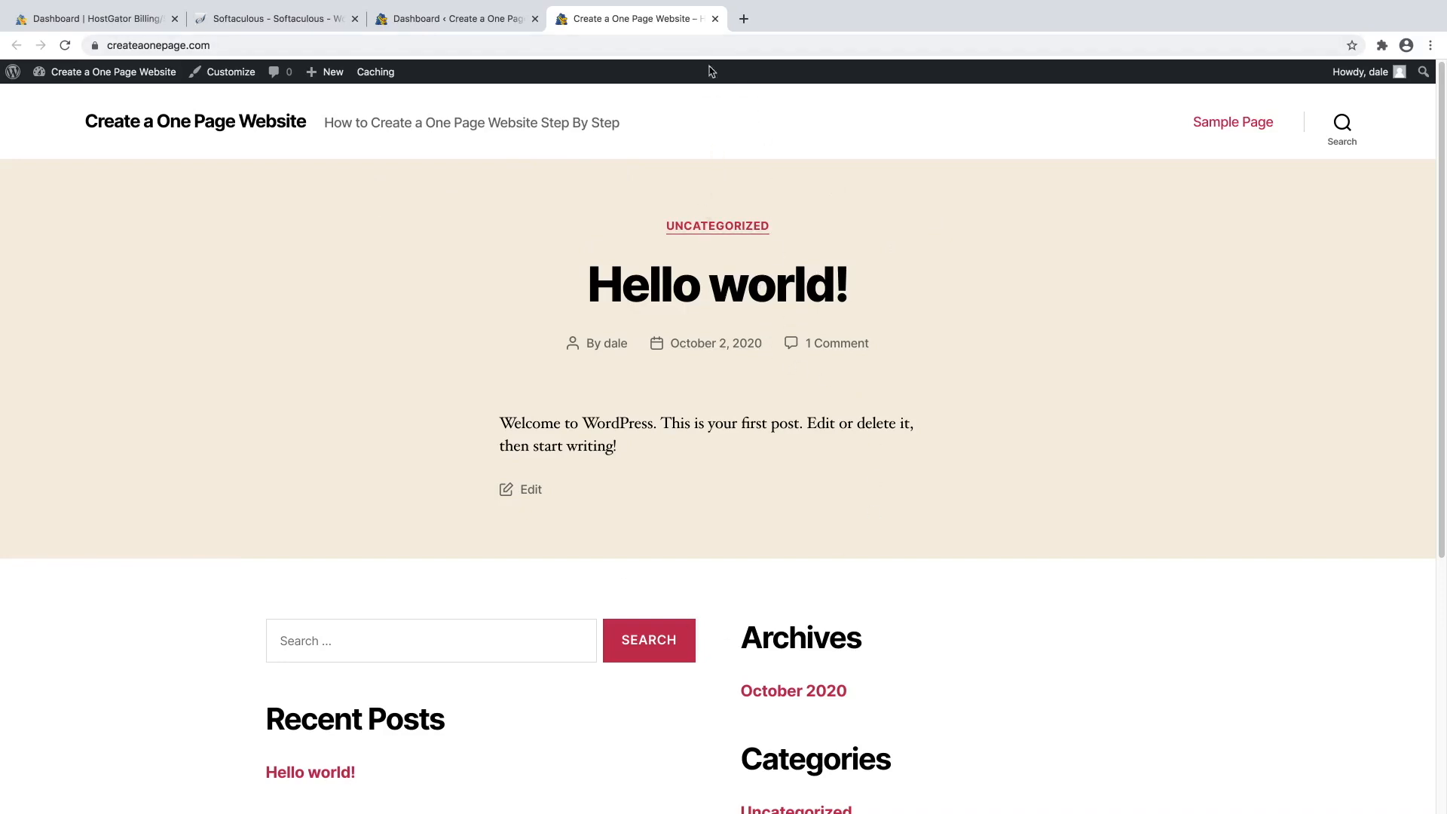
From Appearance > Themes > Add New Theme, search 'ast', then install and activate Astra.
click(715, 19)
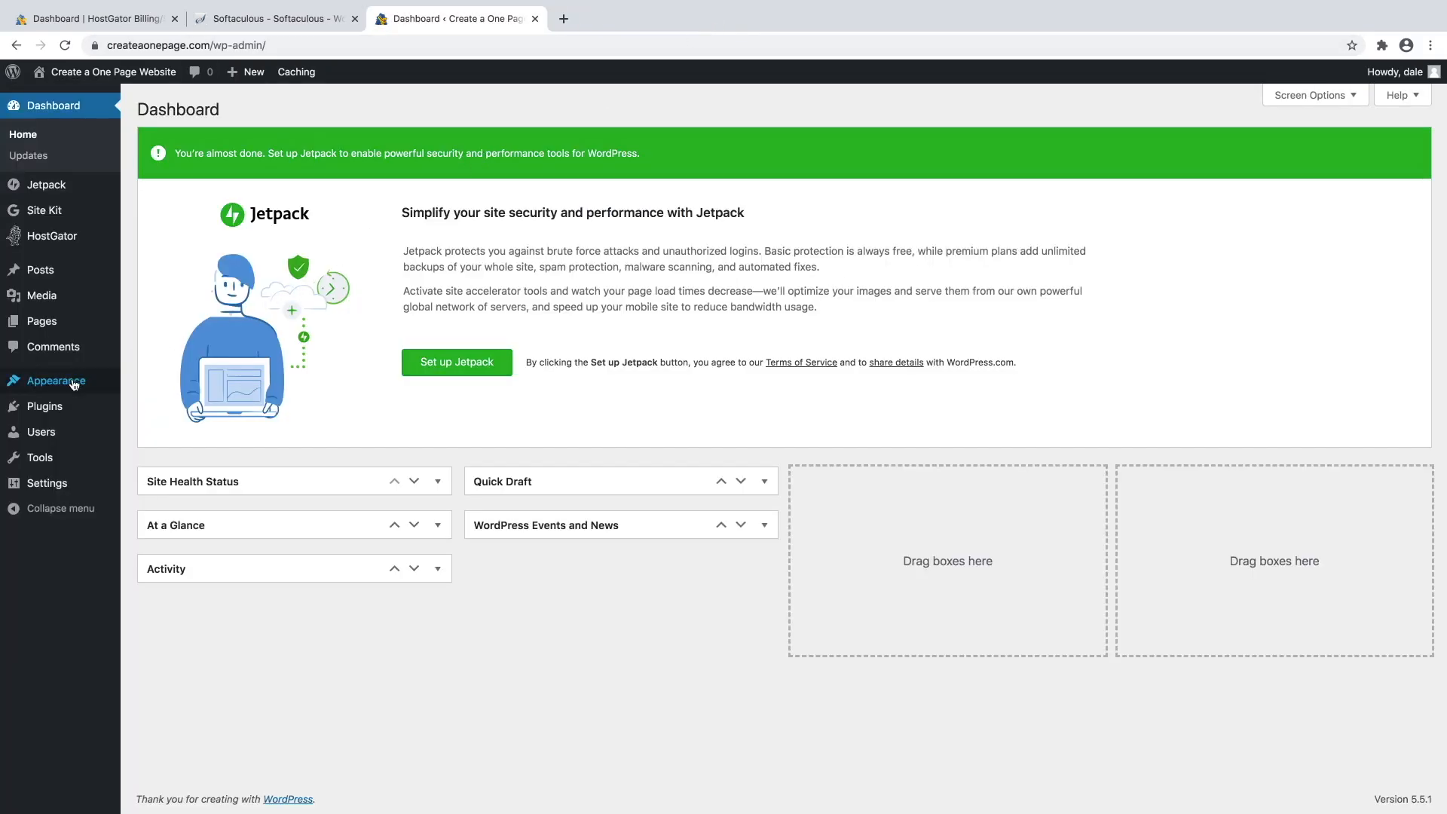
mouse_move(76, 385)
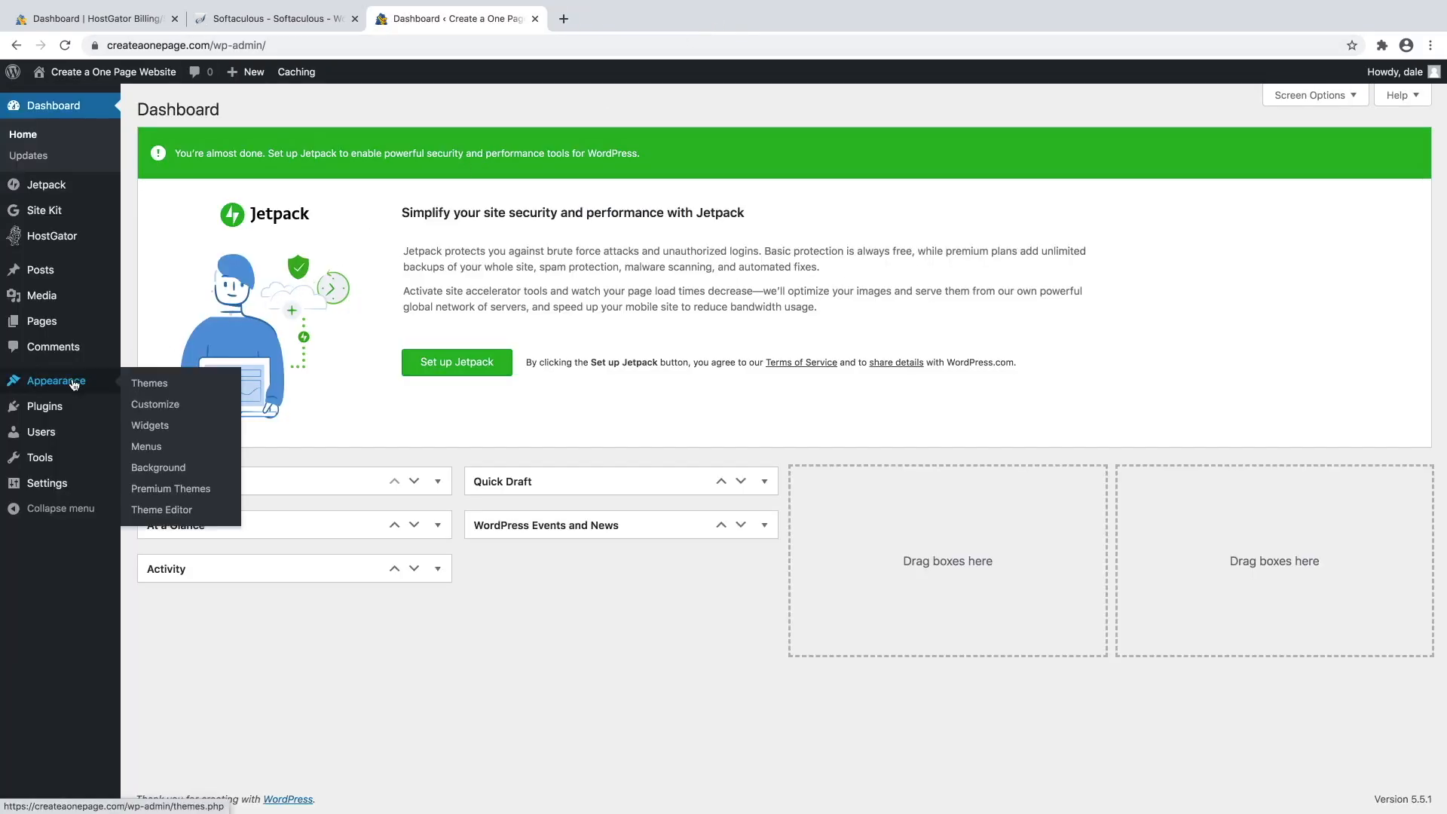
click(150, 385)
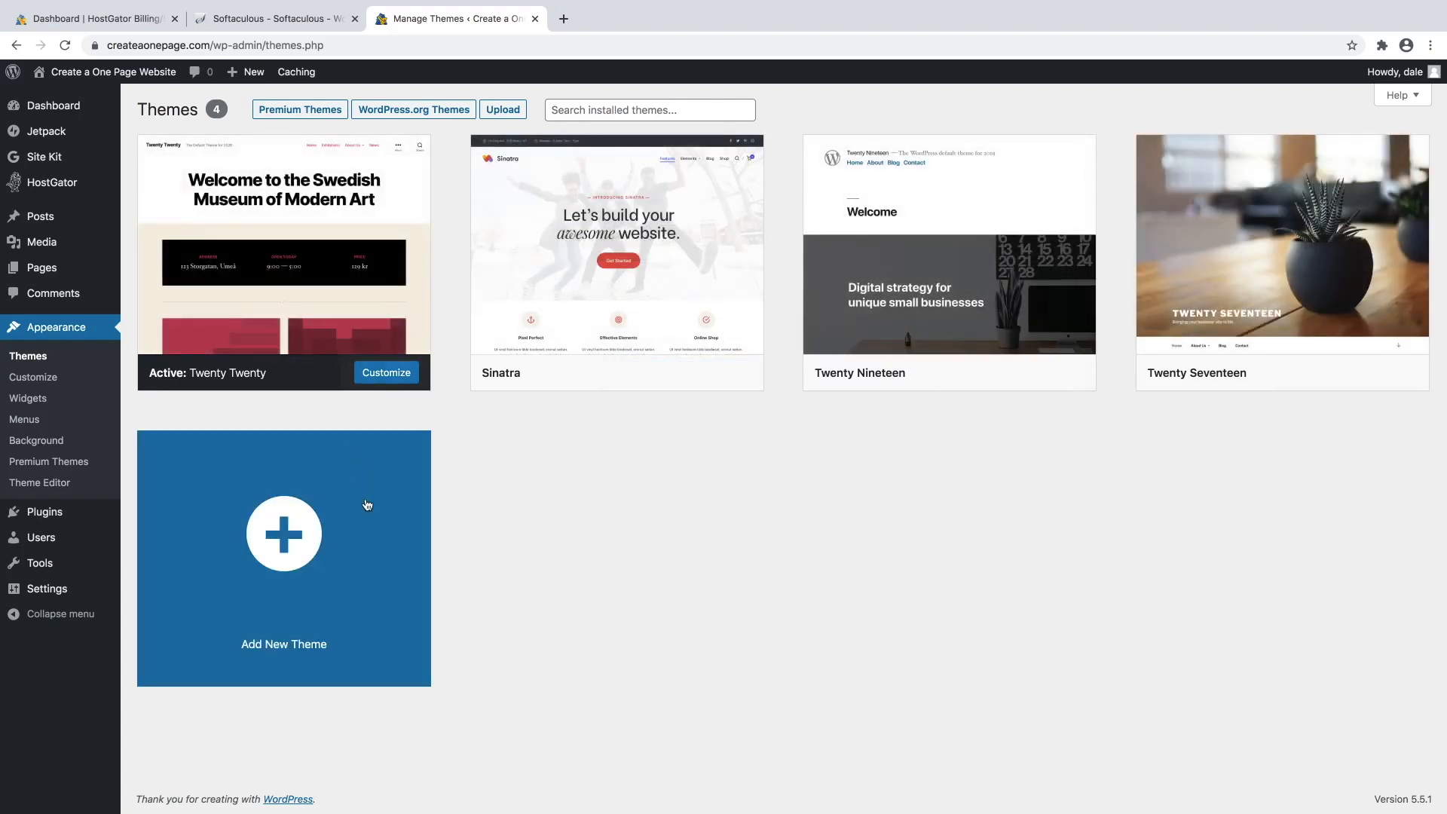
click(328, 540)
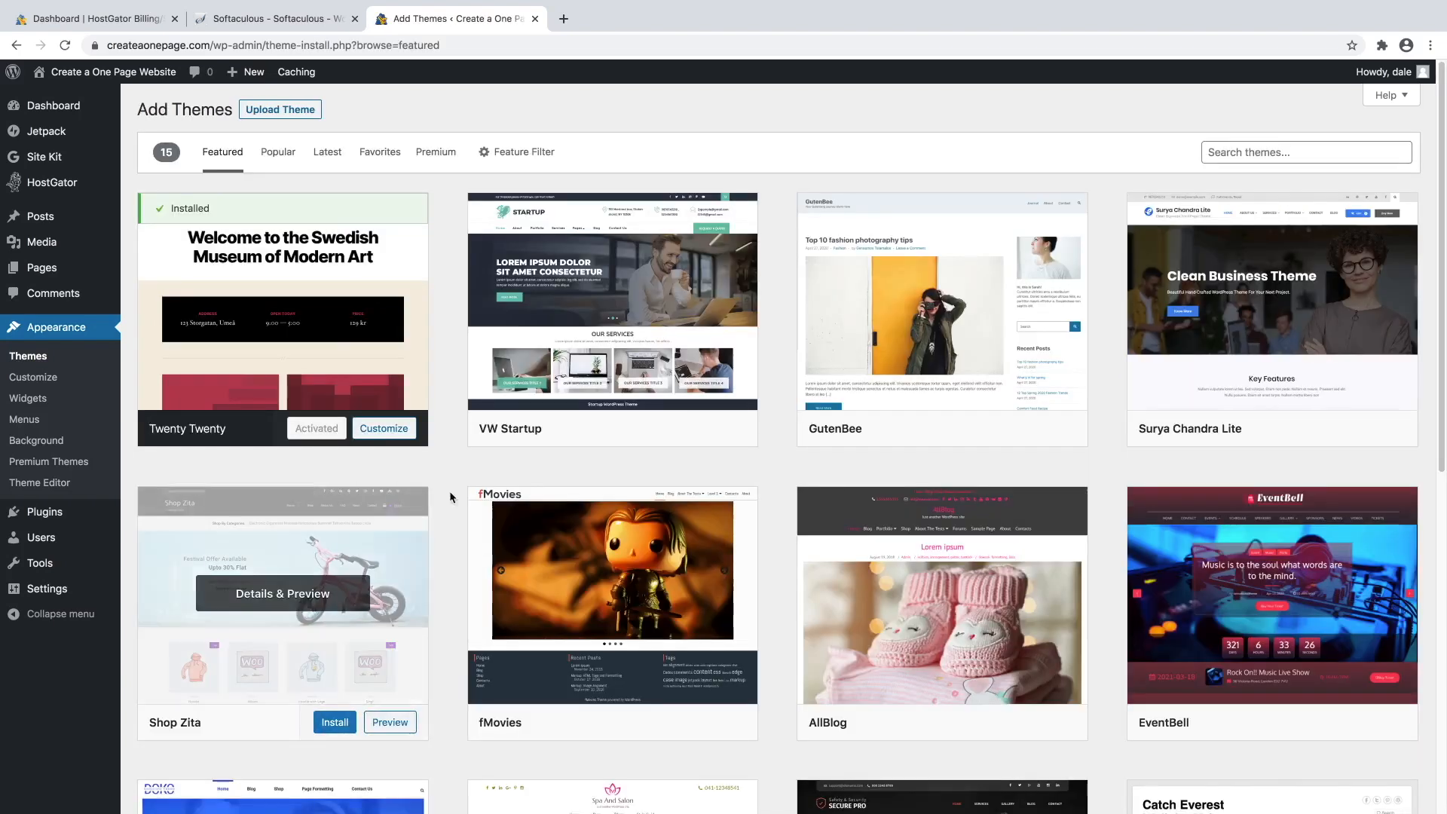
click(1239, 150)
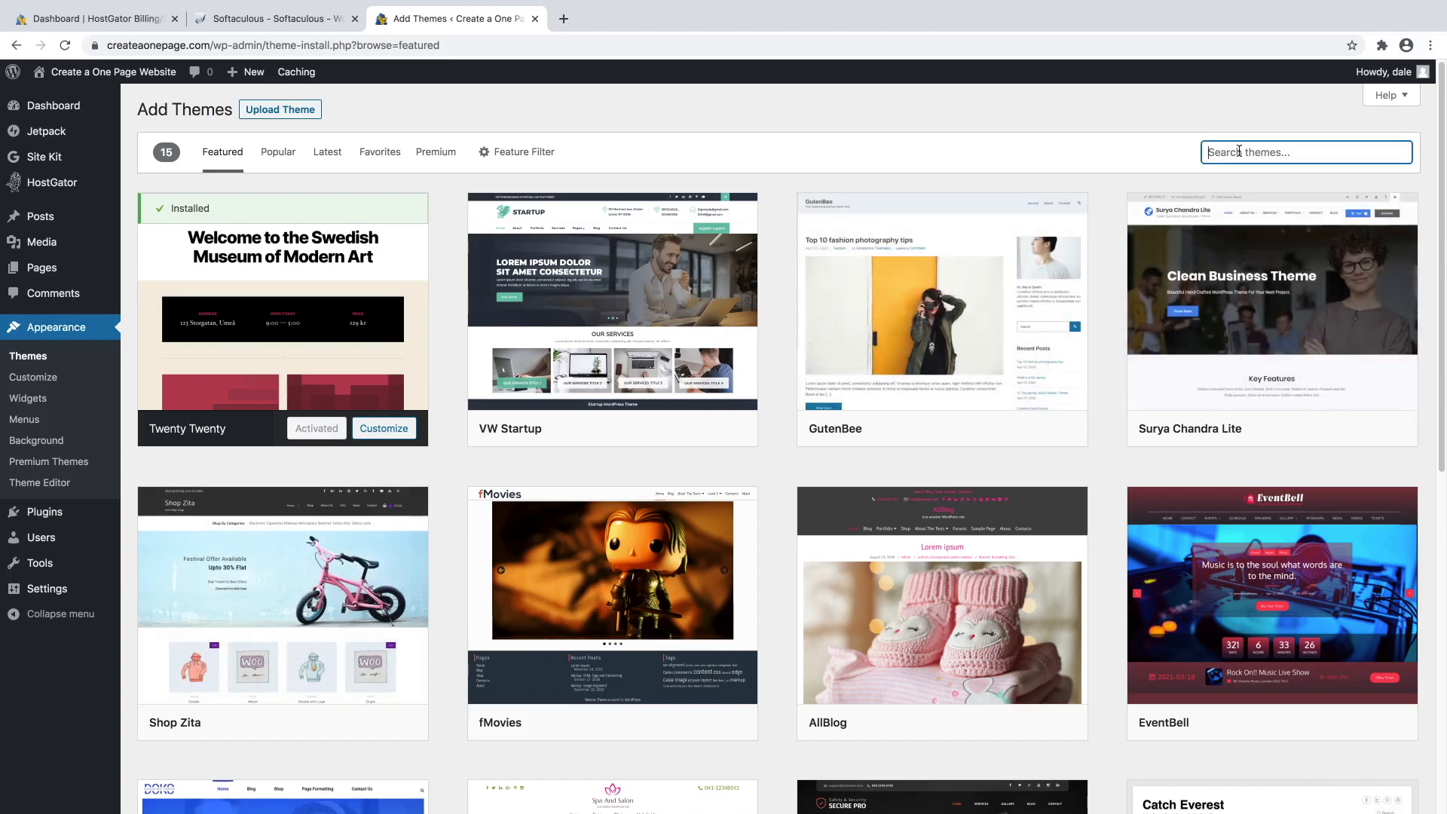
text(astra)
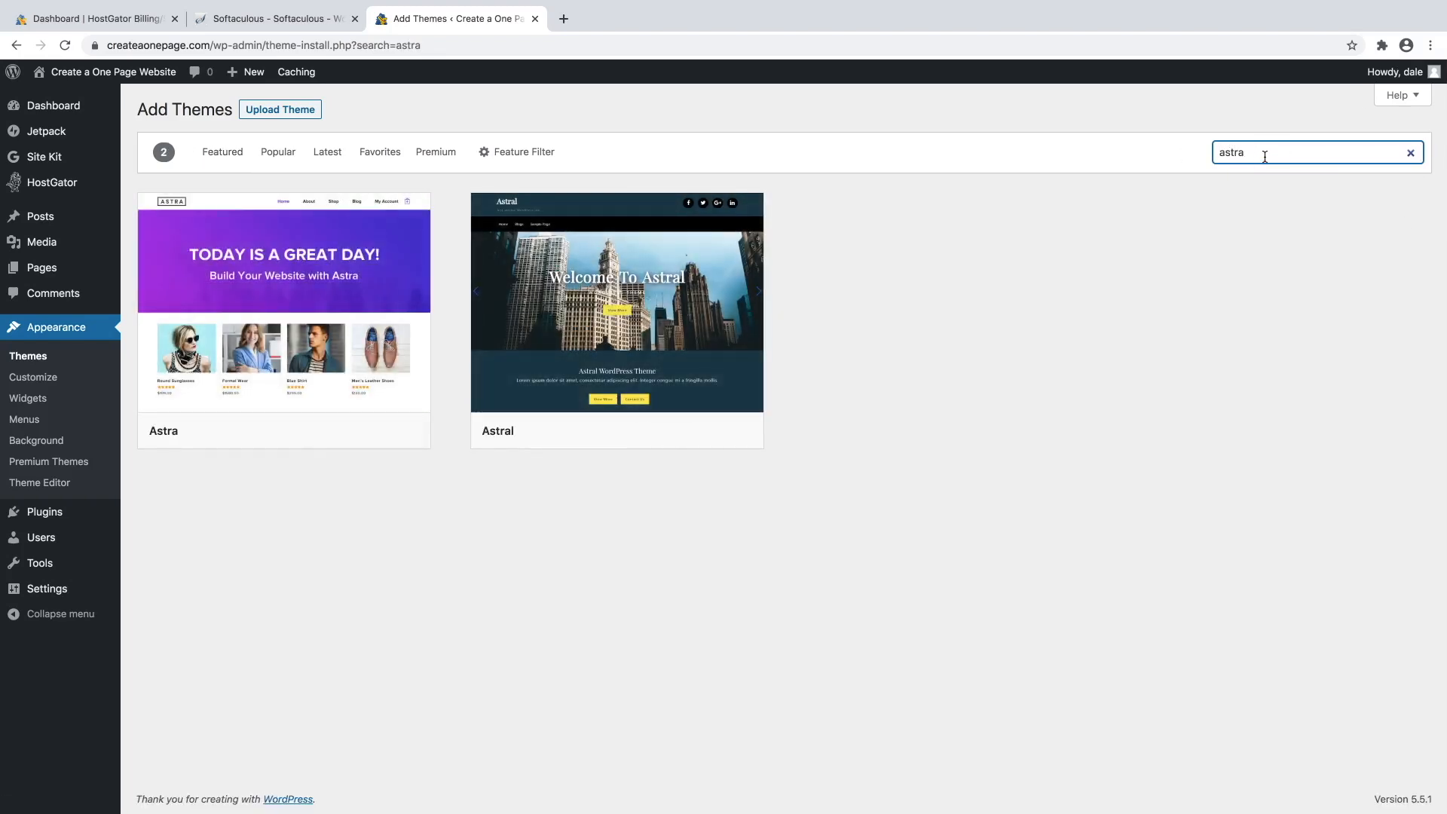
mouse_move(325, 280)
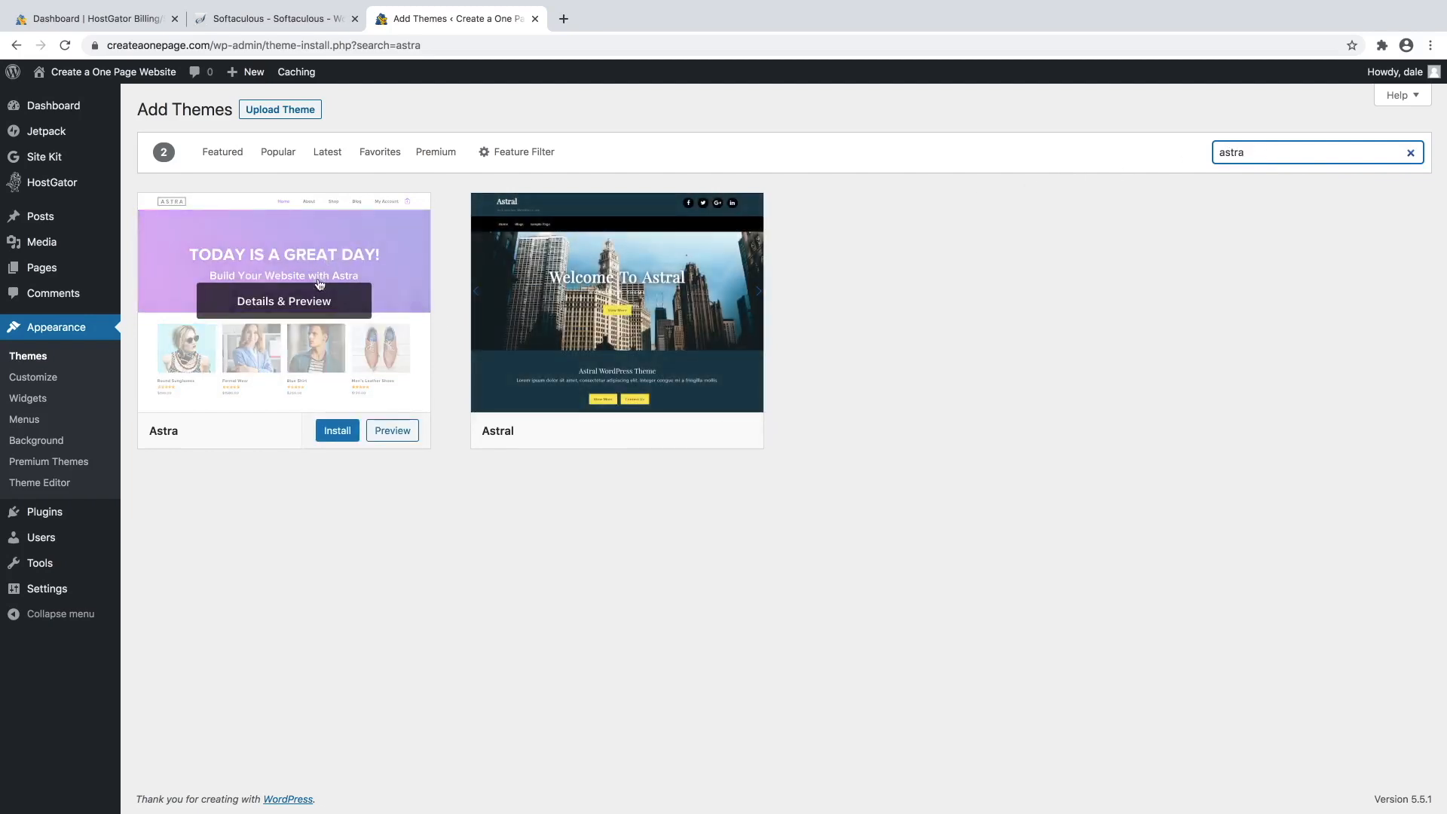
click(337, 436)
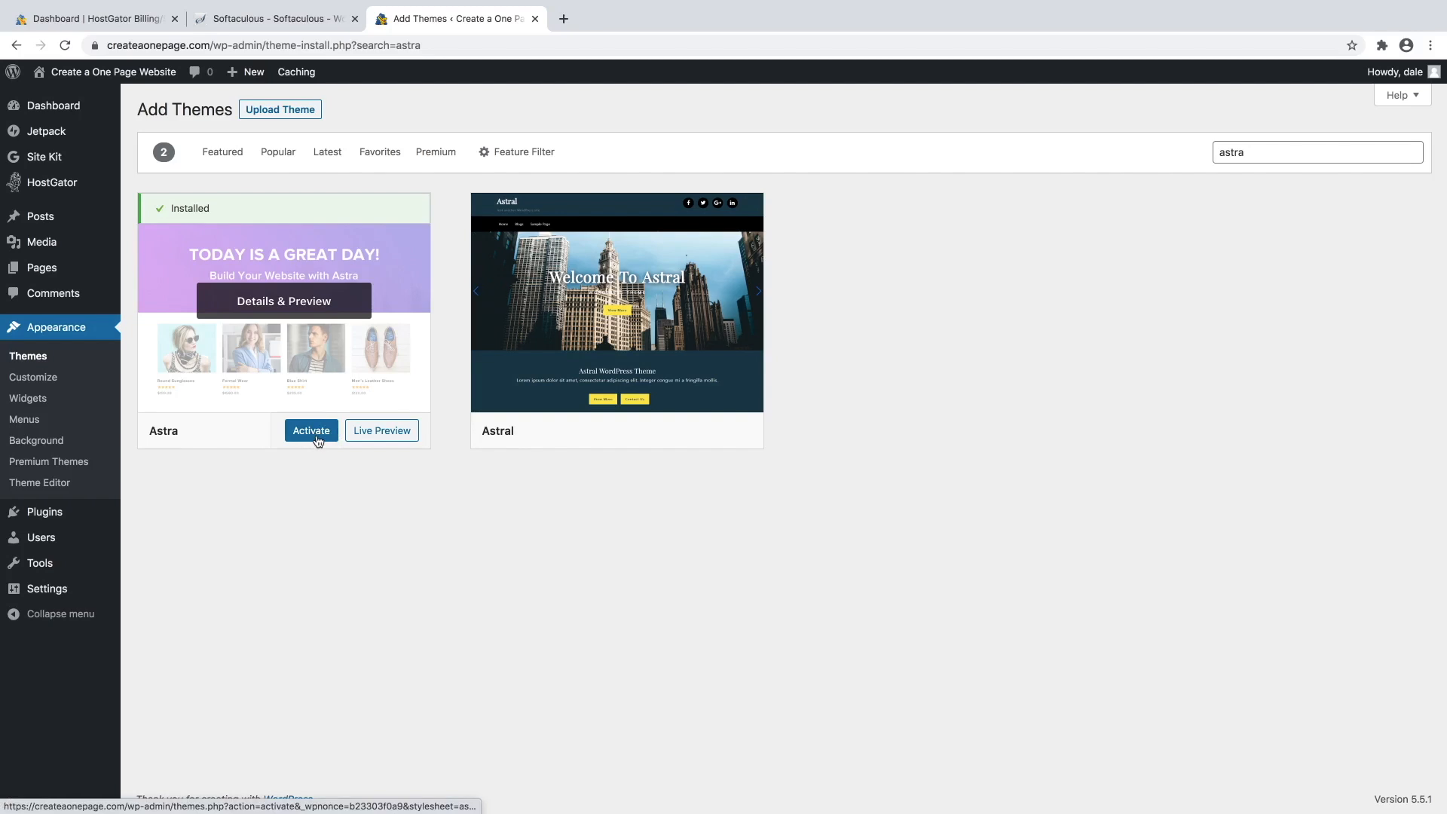
click(317, 440)
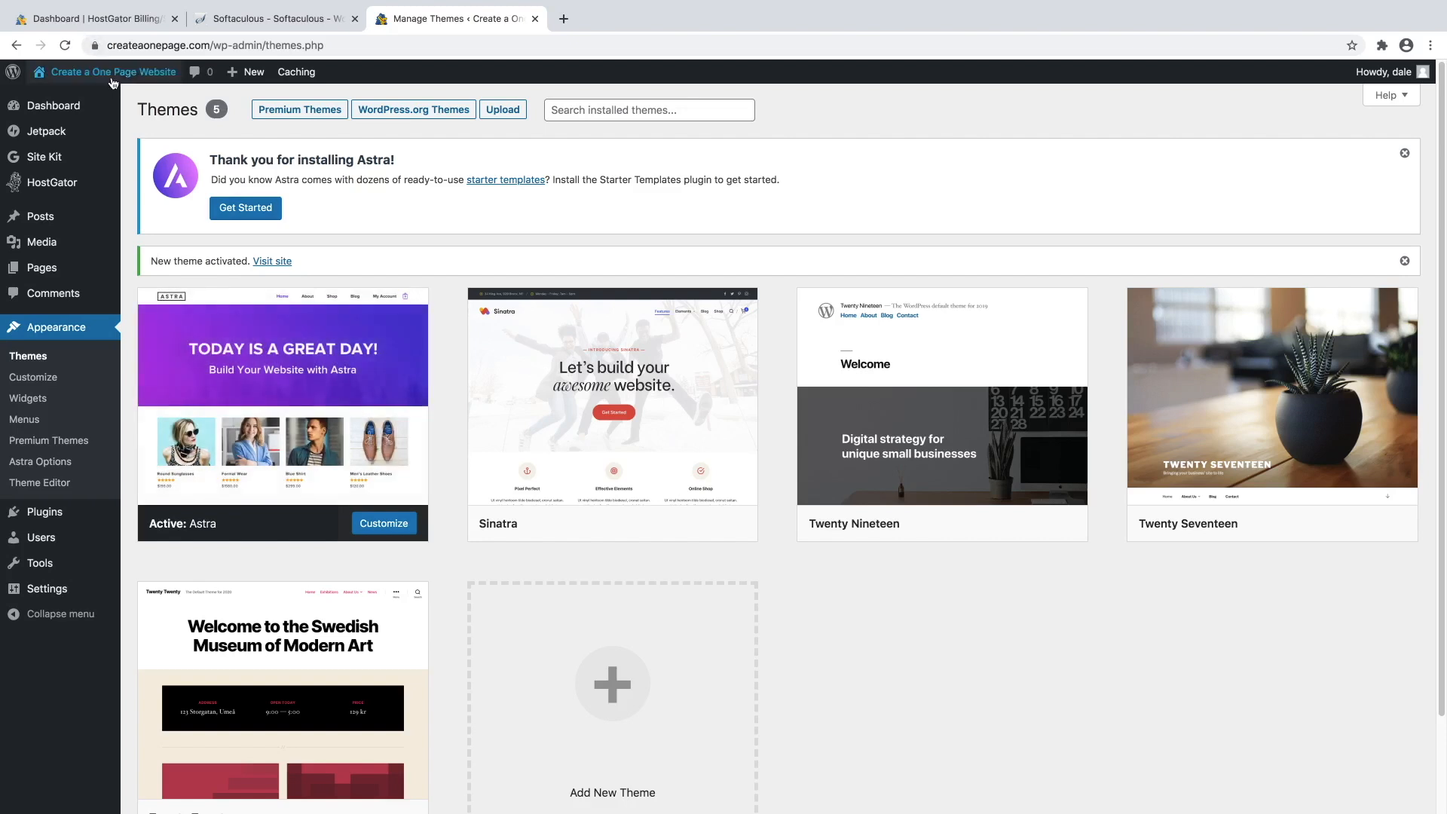
mouse_move(110, 81)
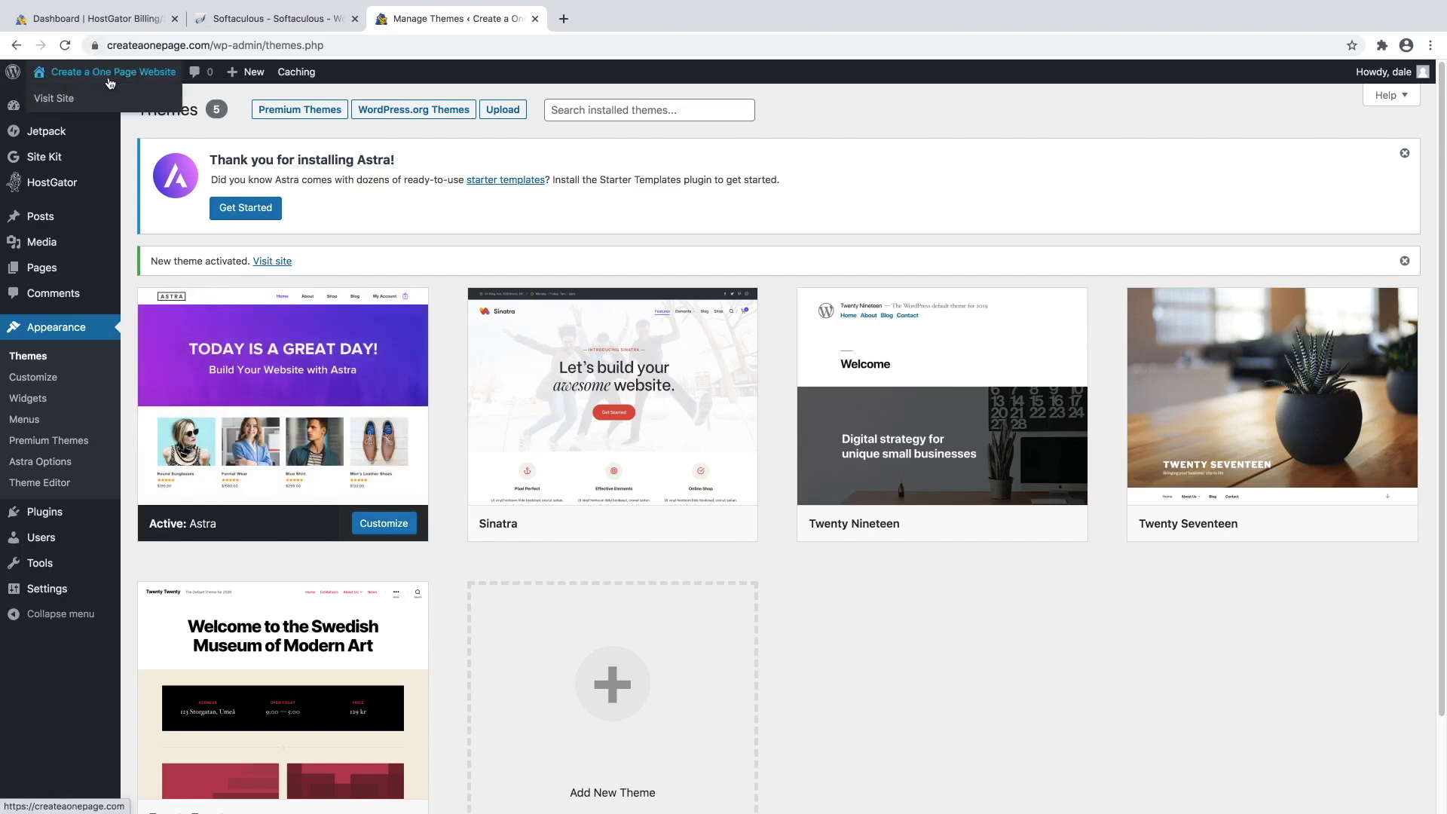
right_click(63, 100)
click(107, 107)
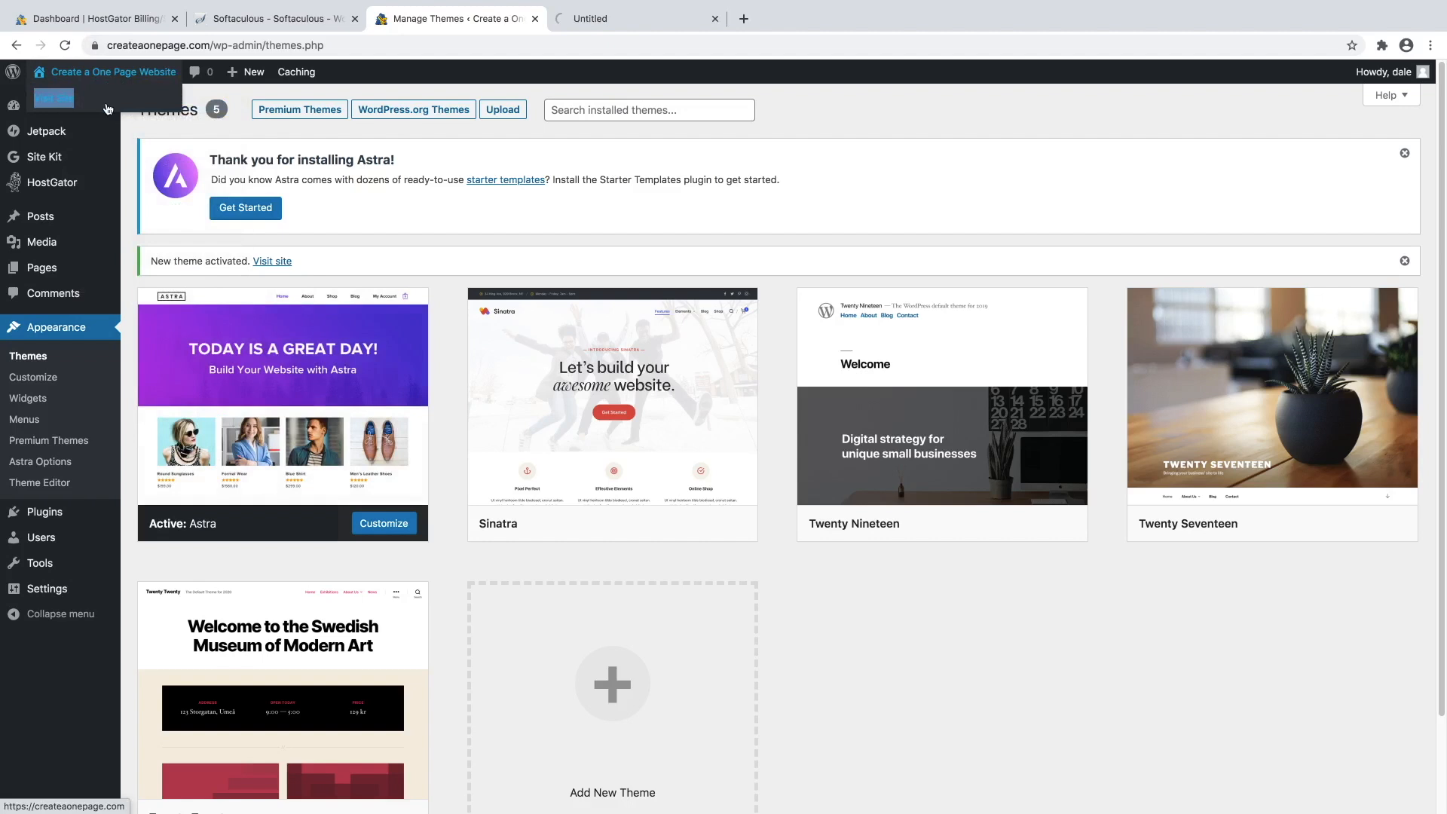
click(622, 18)
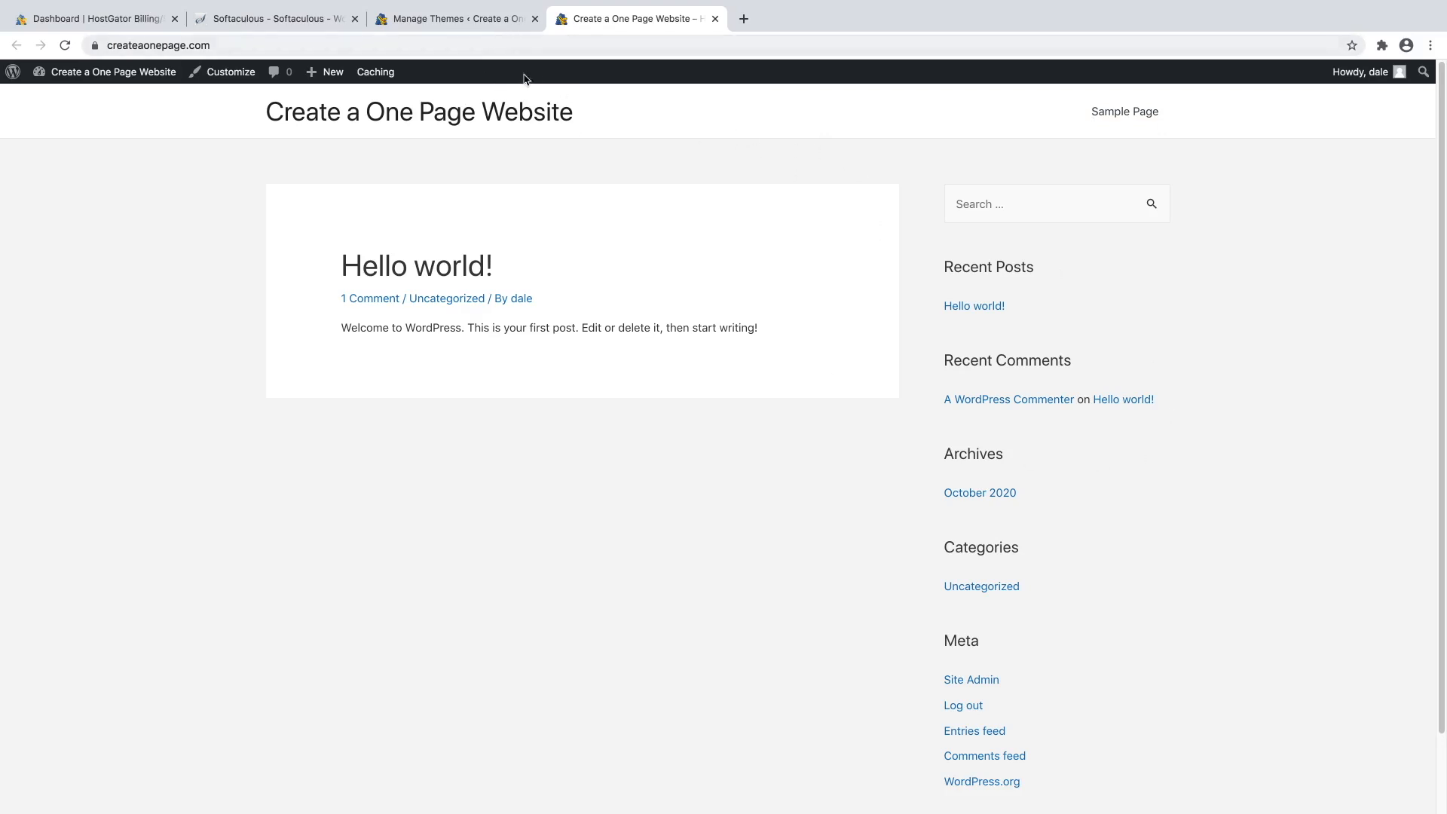
click(715, 19)
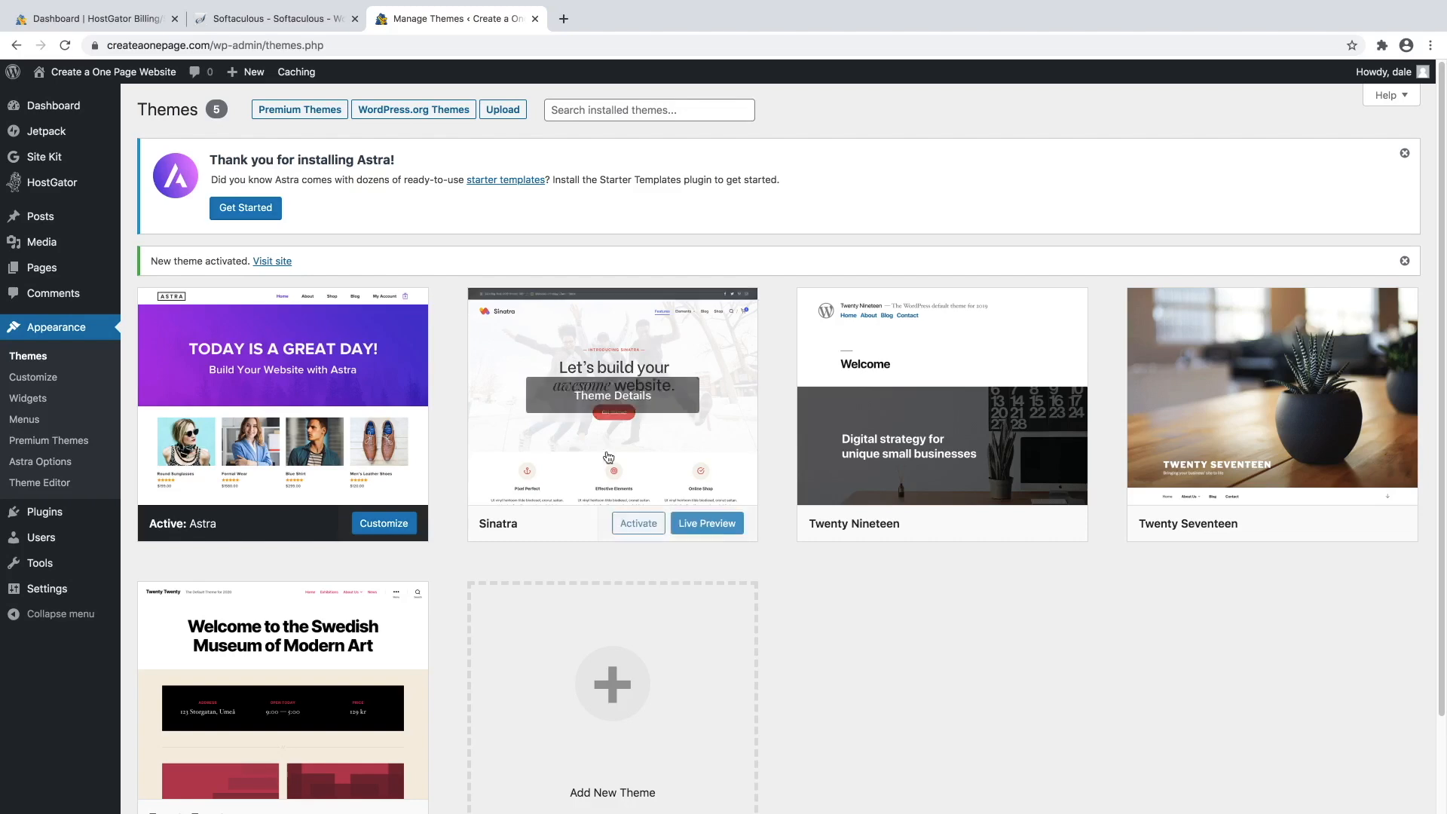
Search the plugin directory for 'elementor', then install and activate Elementor Website Builder.
mouse_move(49, 513)
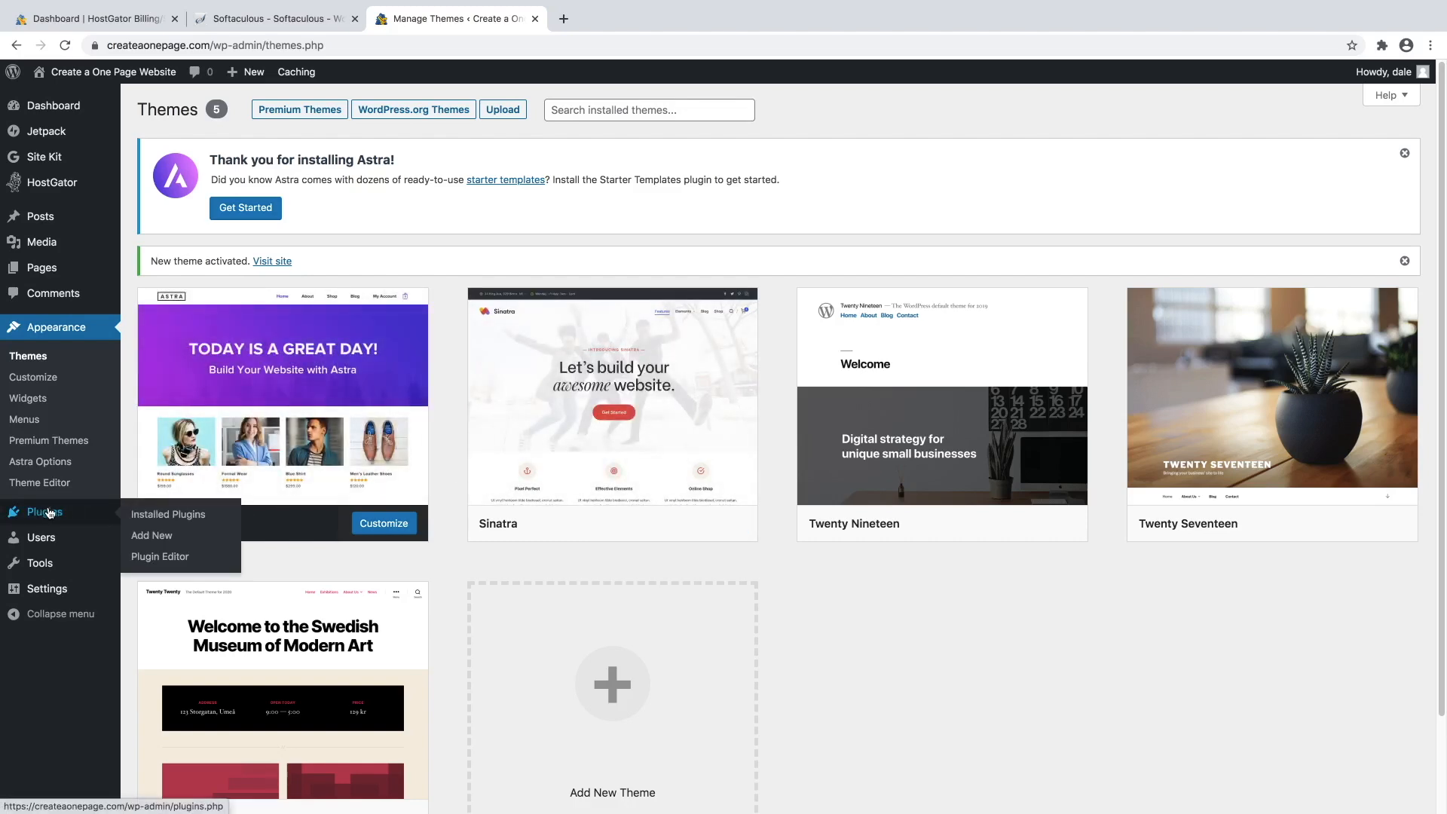
click(149, 537)
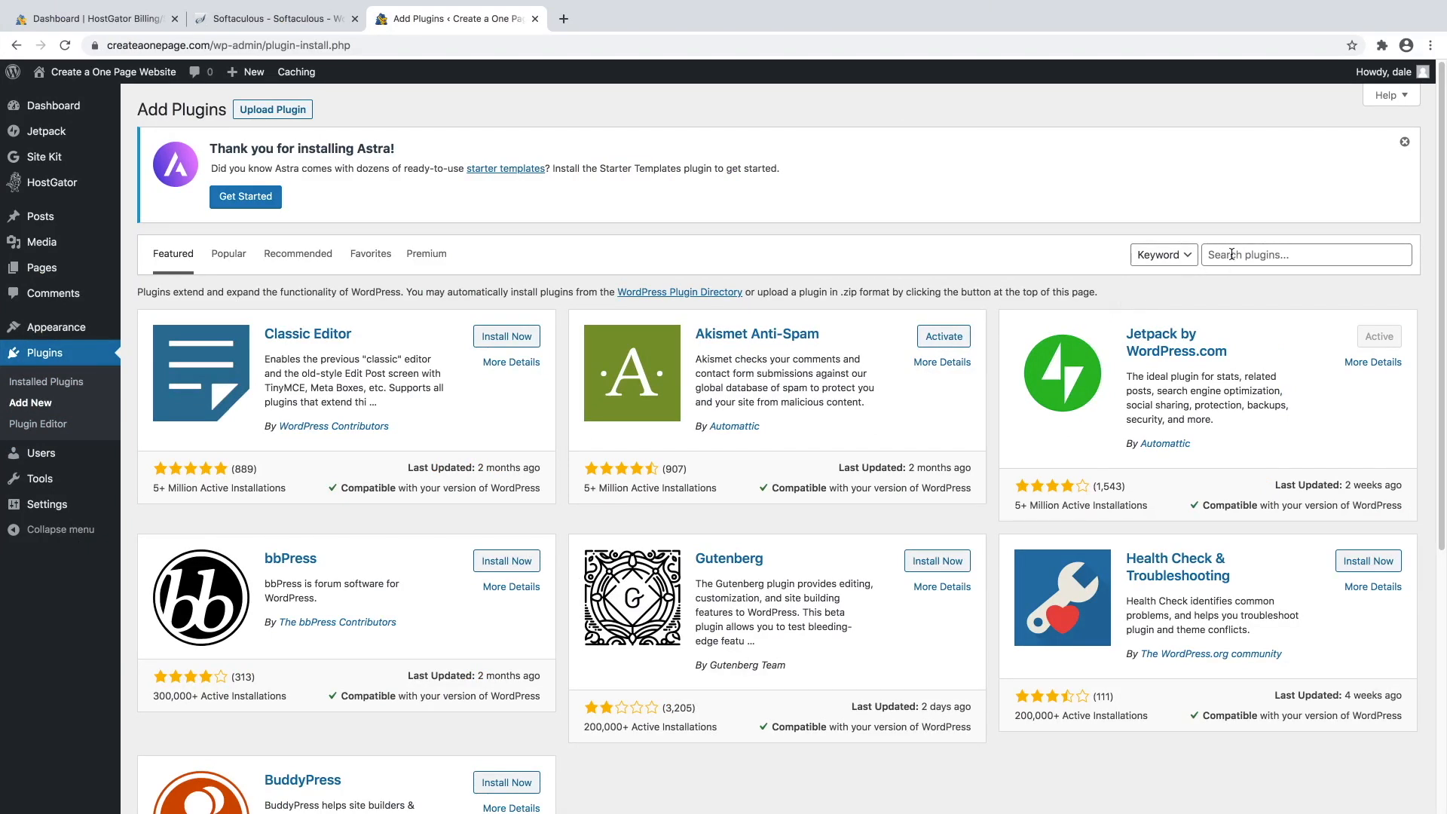
click(1231, 255)
text(elementor)
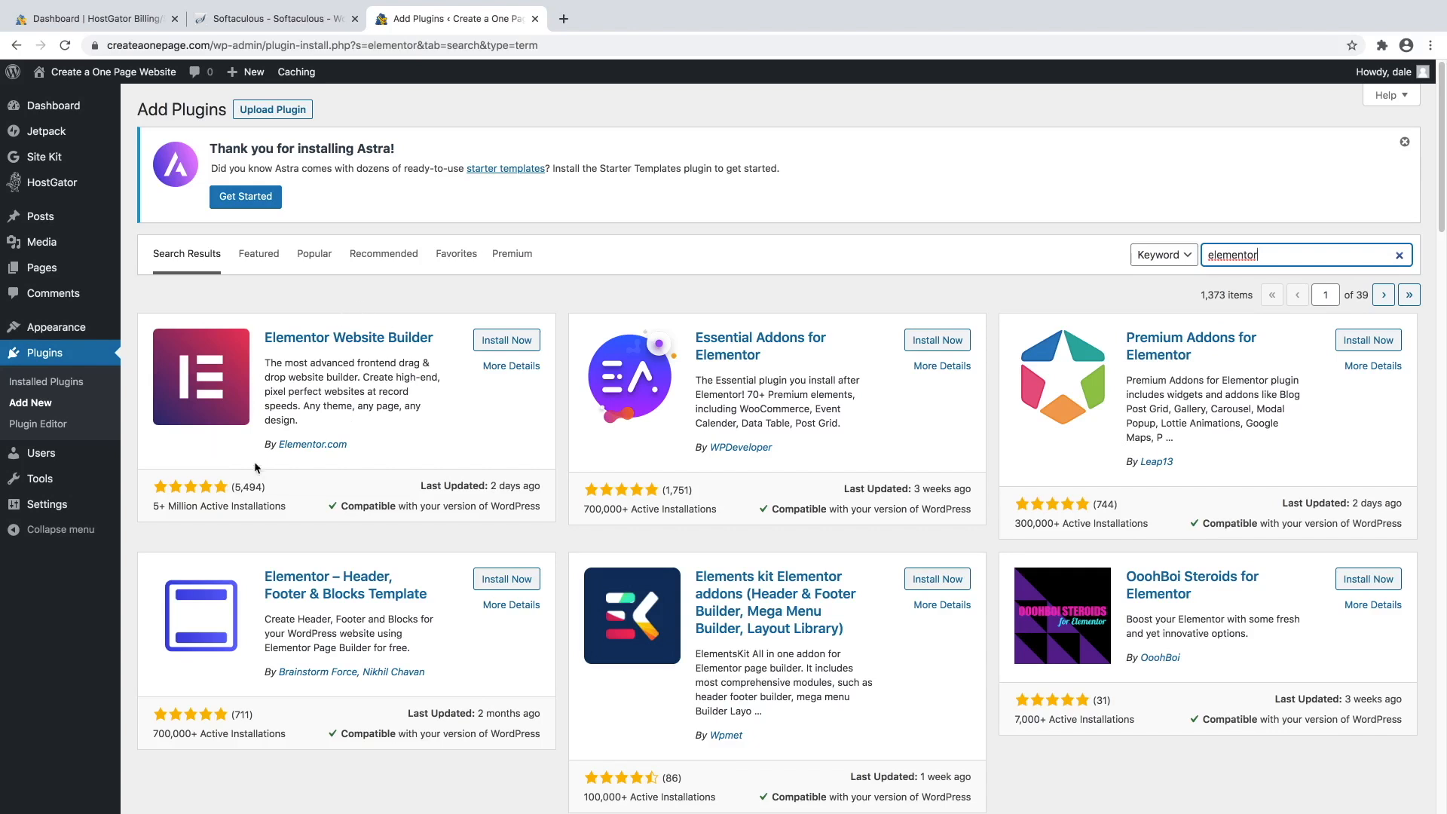
click(495, 347)
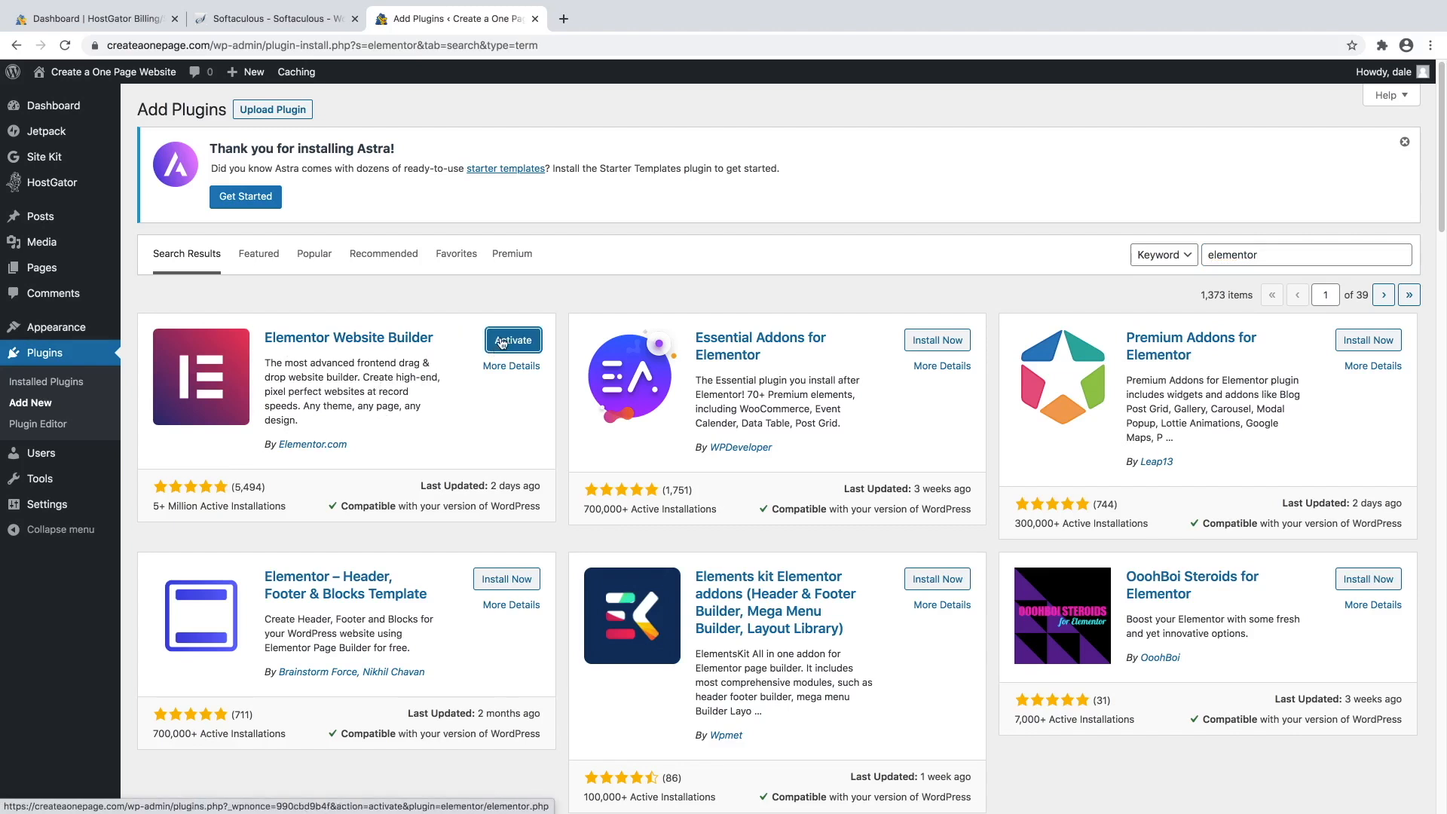
click(502, 342)
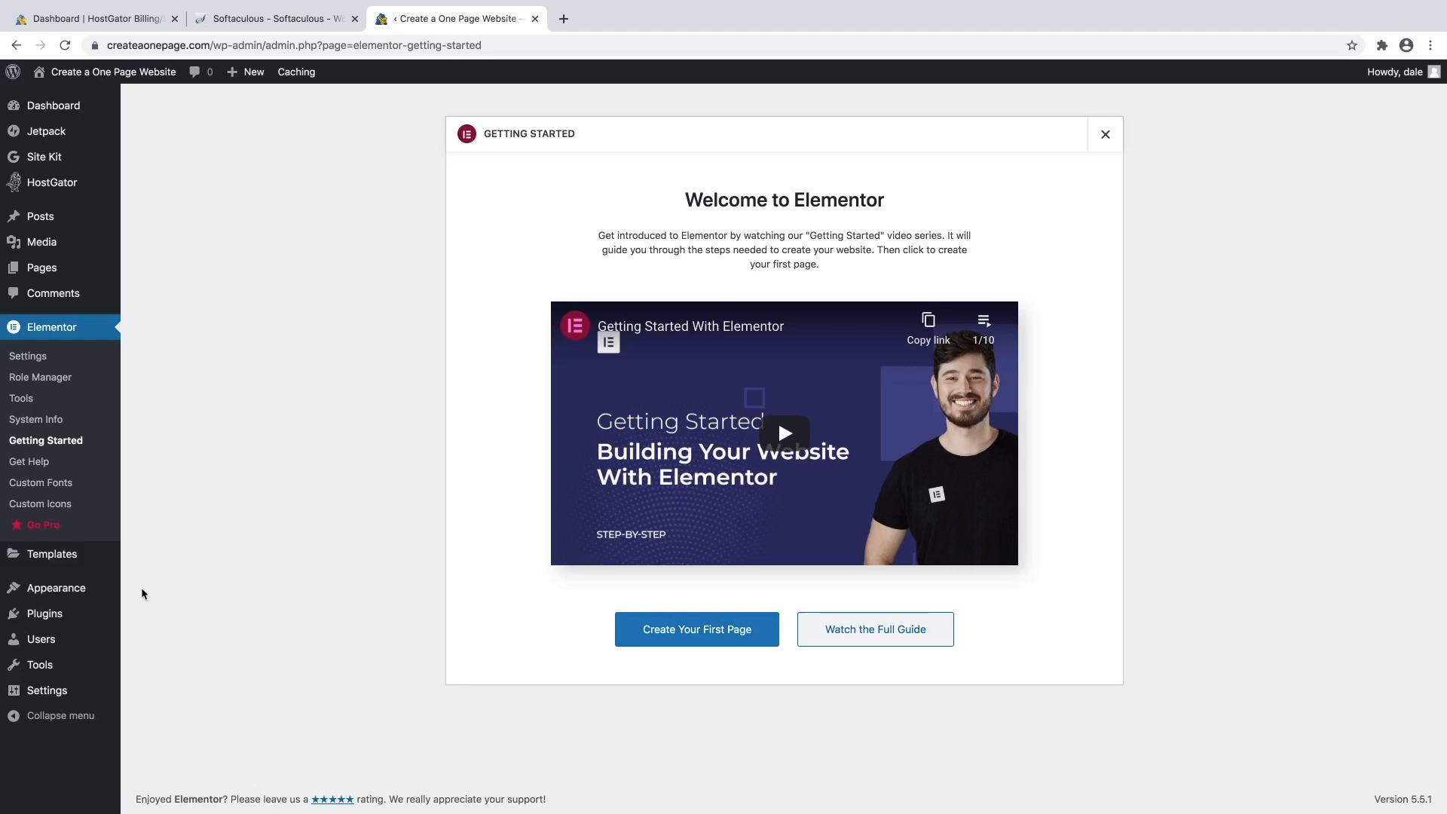
mouse_move(60, 617)
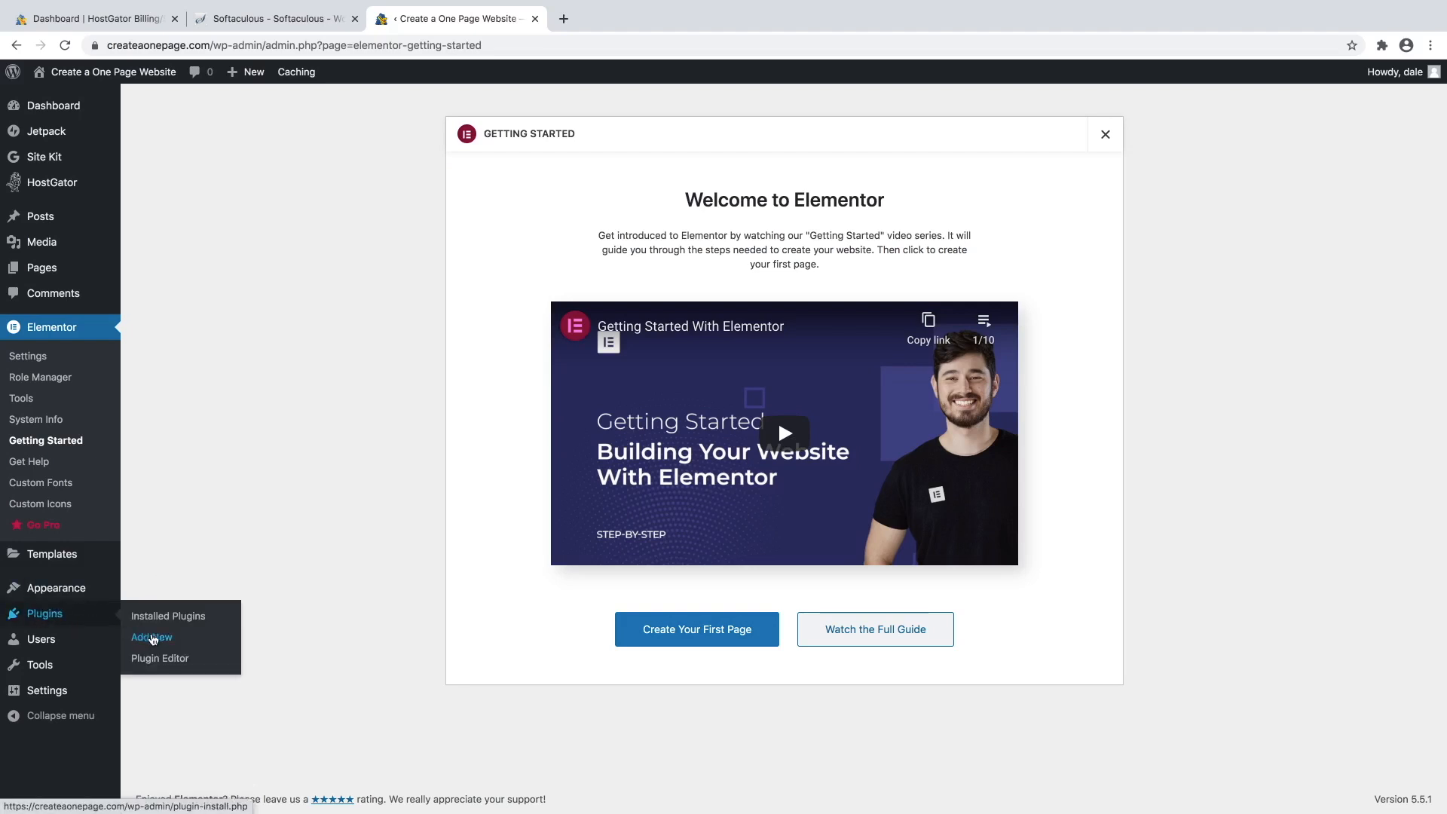
Search Add New plugins for 'elementor', then install and activate Essential Addons for Elementor.
click(153, 640)
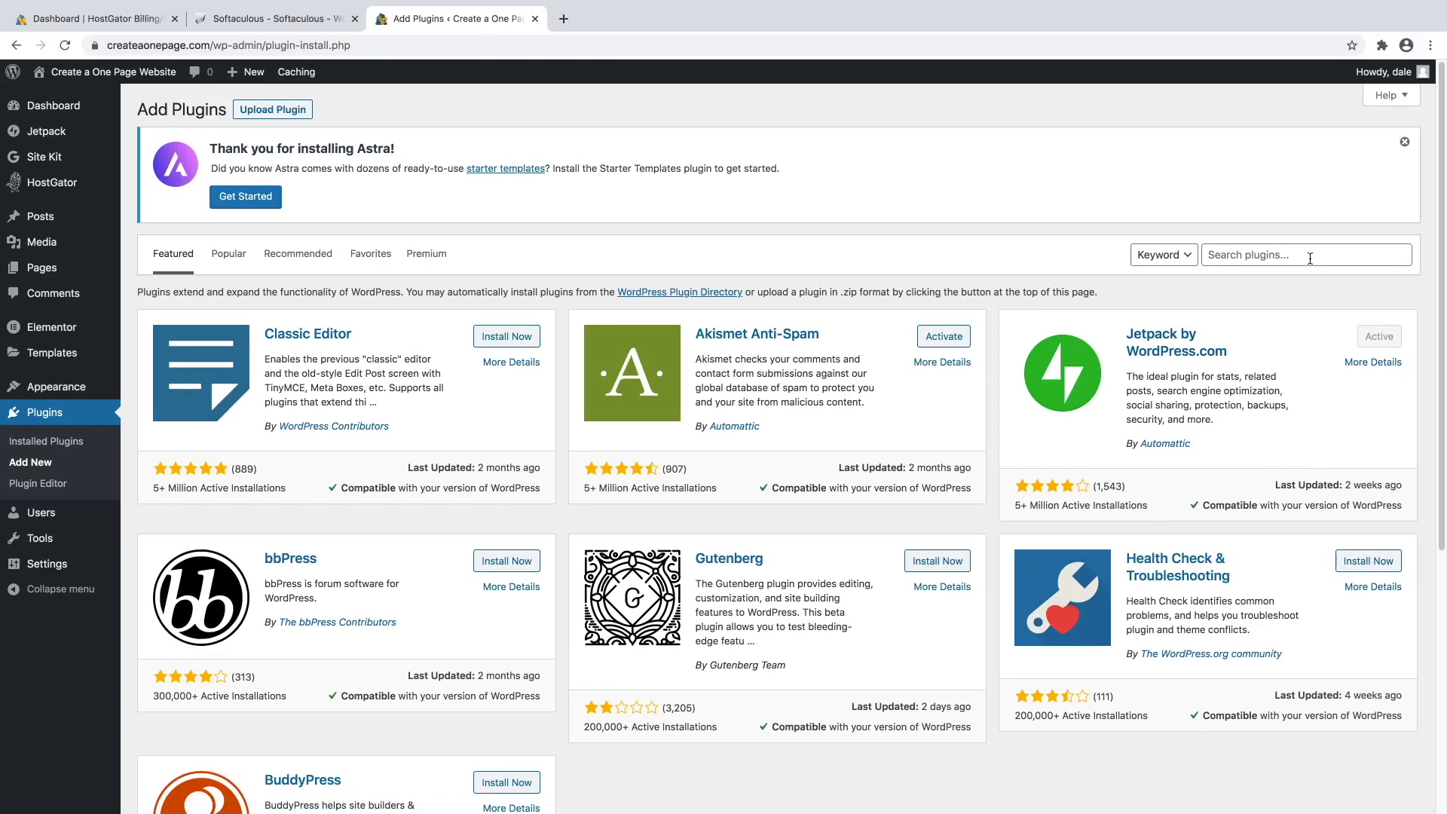
click(1310, 259)
text(elementor)
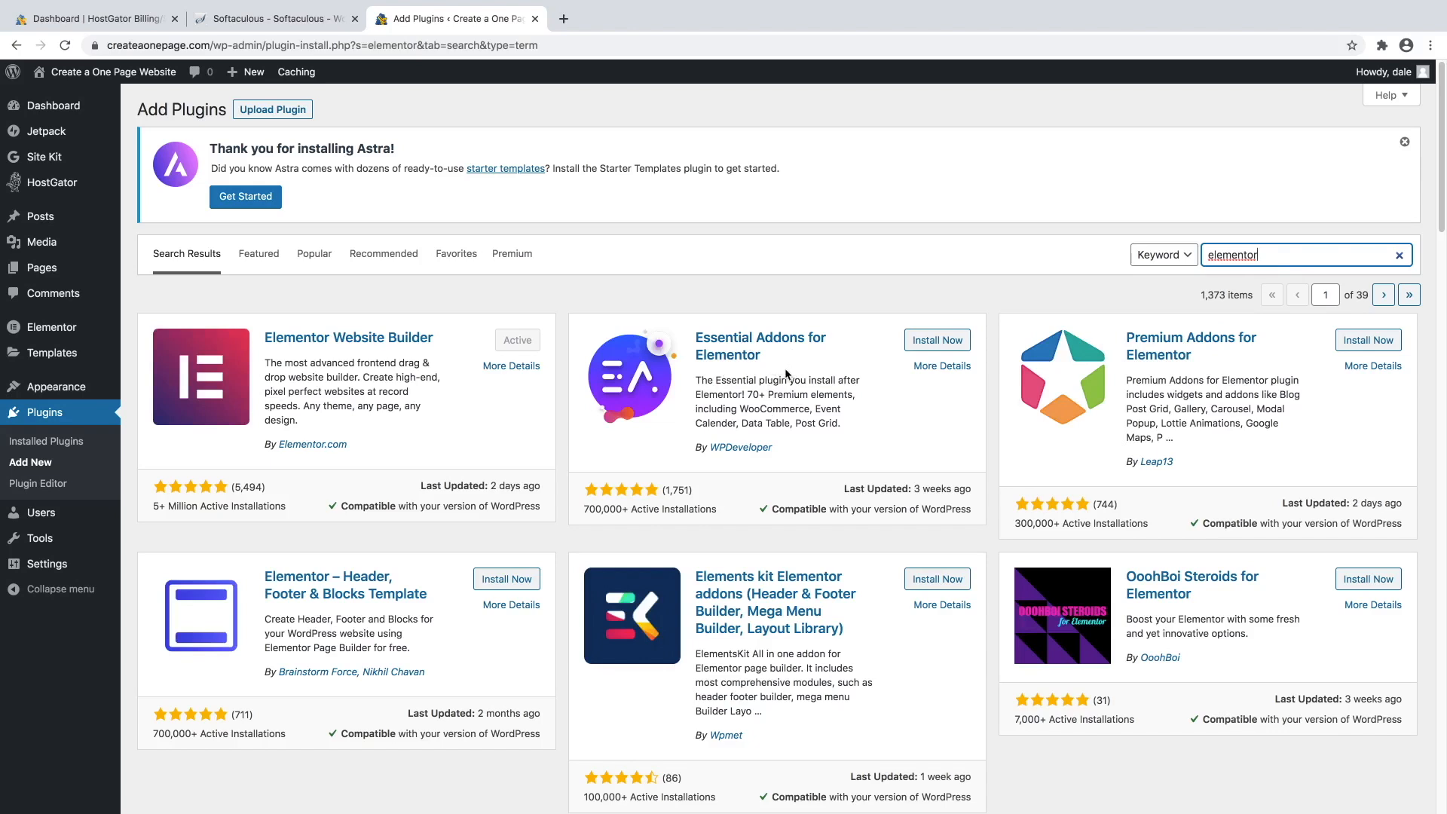
click(931, 347)
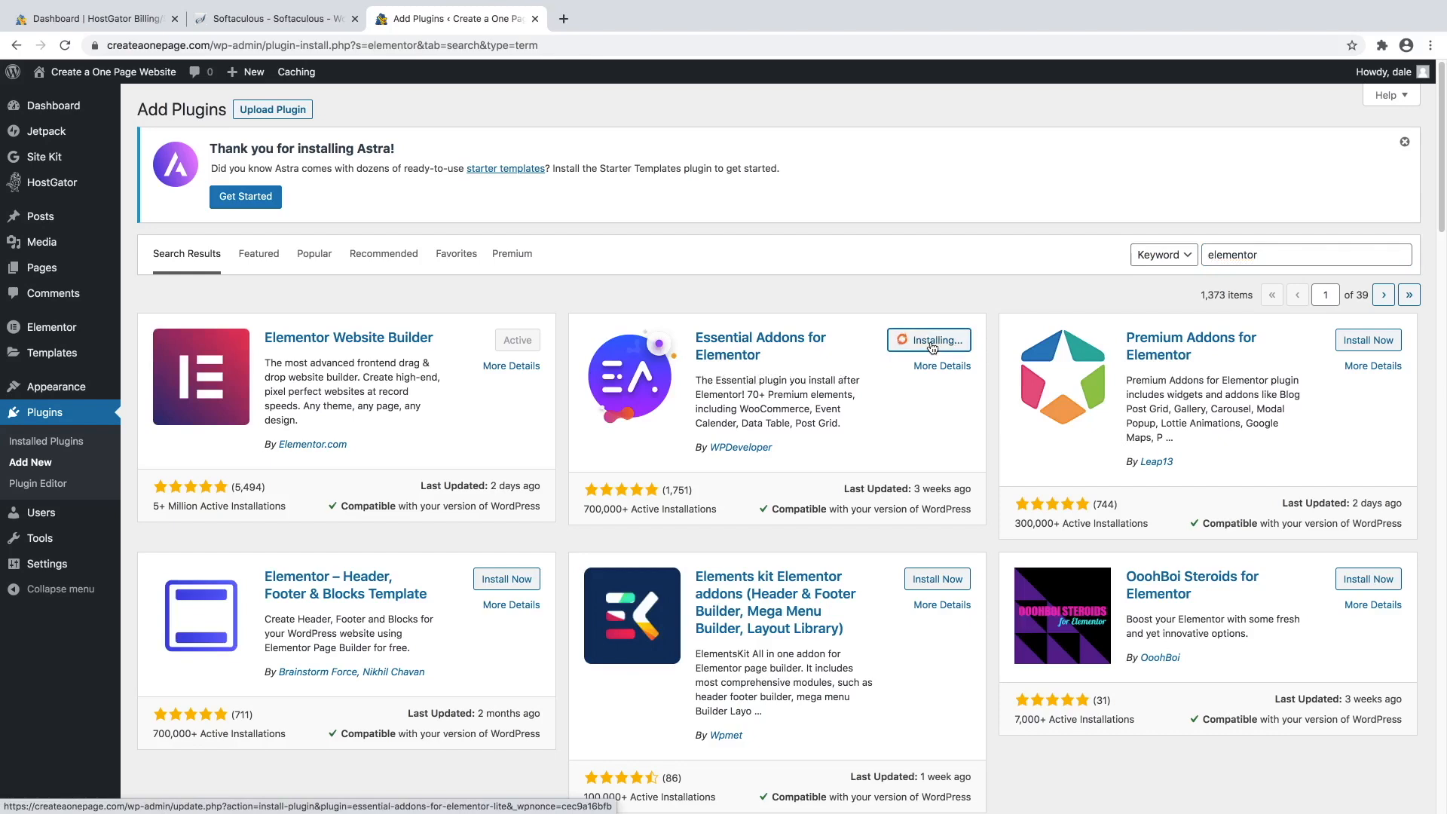
click(935, 348)
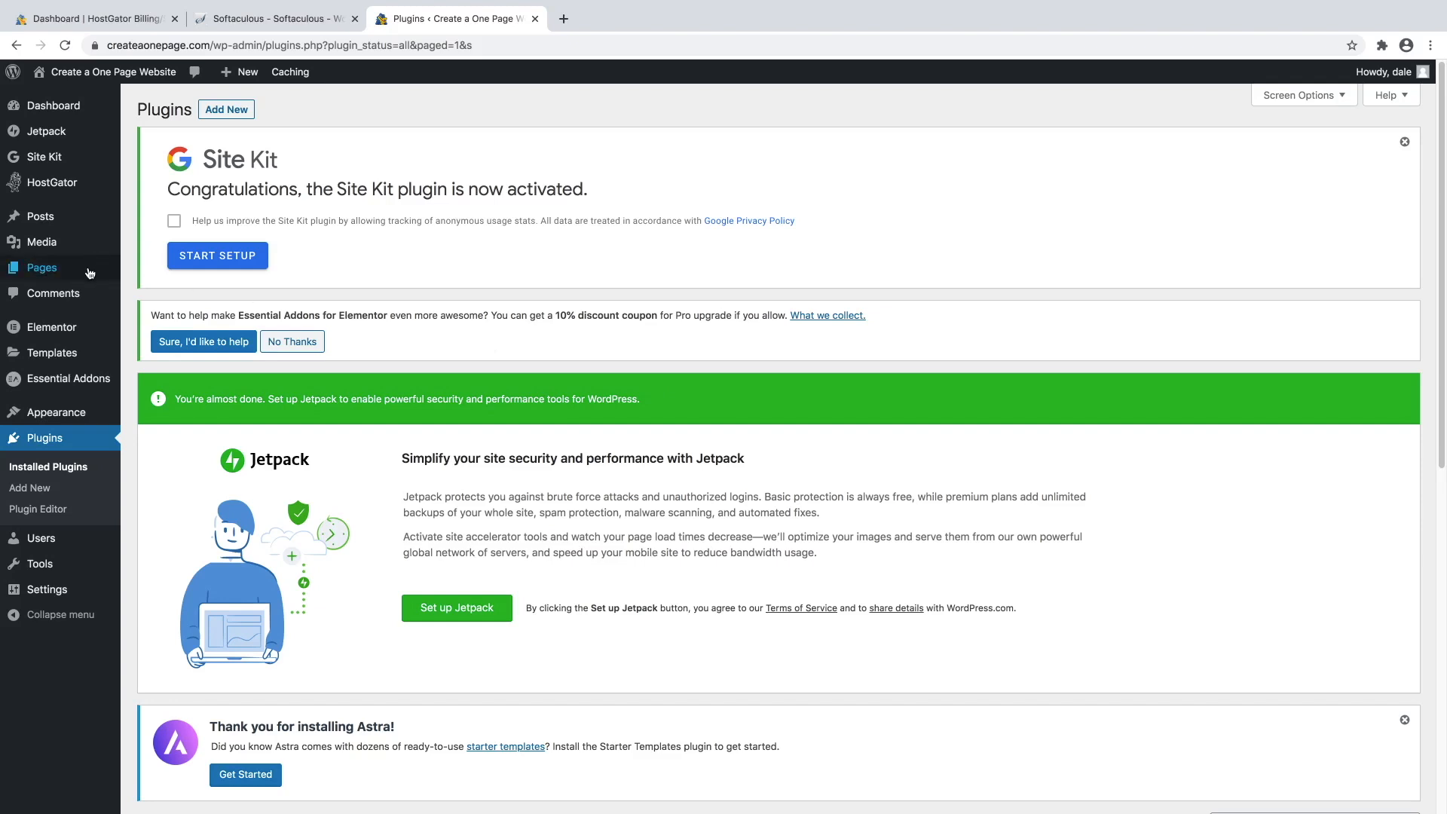
mouse_move(118, 281)
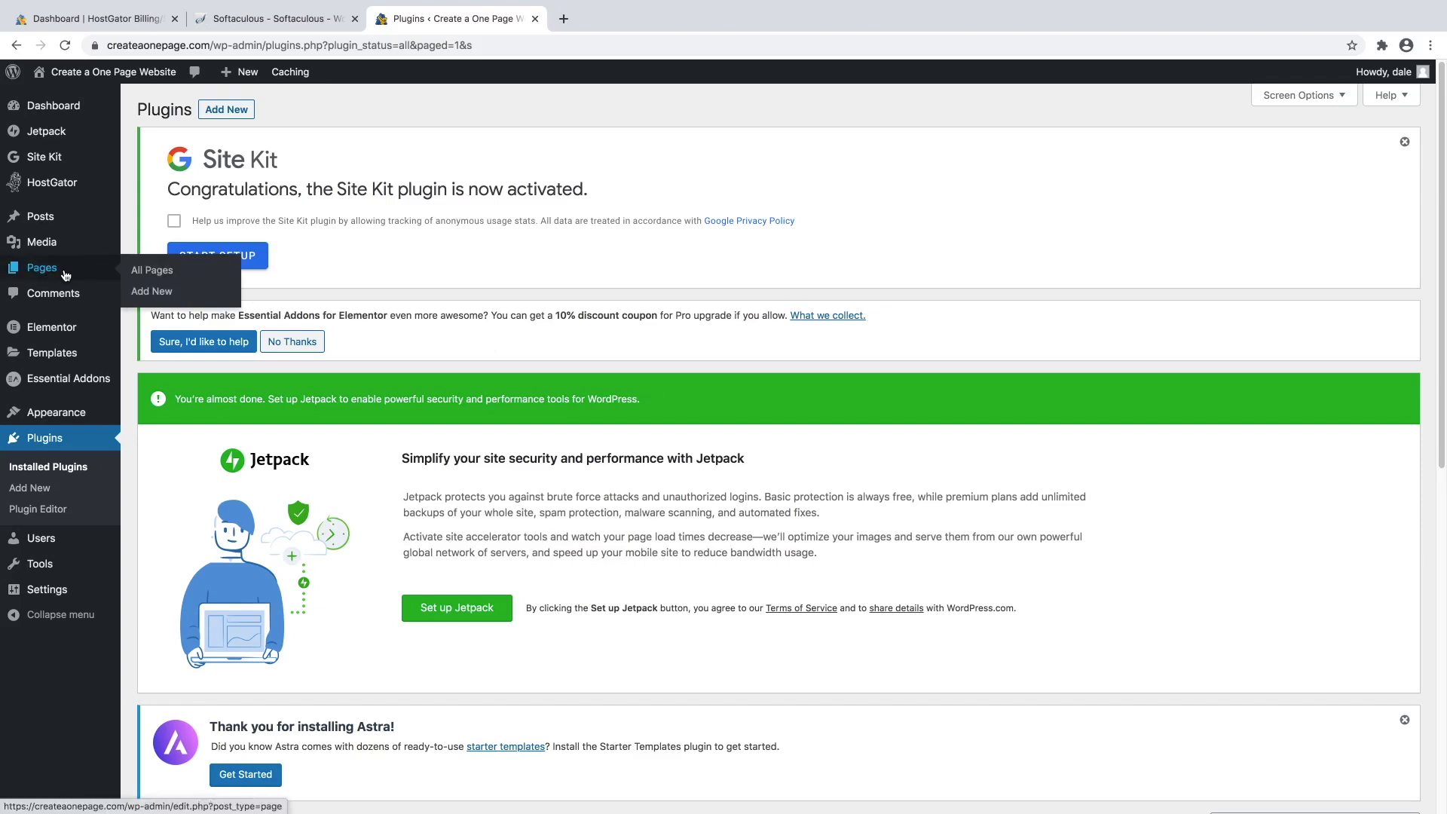
Create a new page titled 'Homepage'.
click(154, 294)
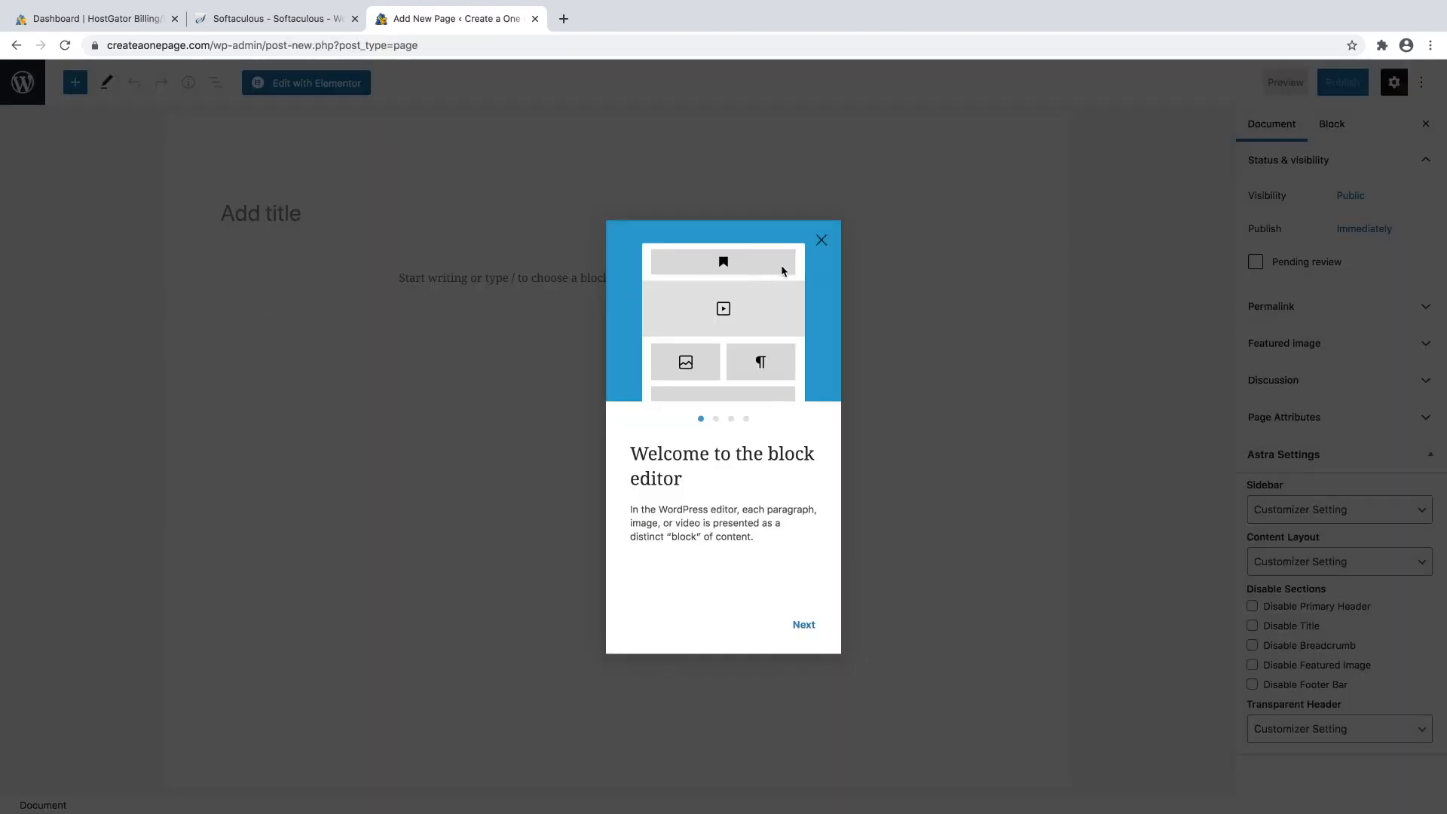
click(820, 241)
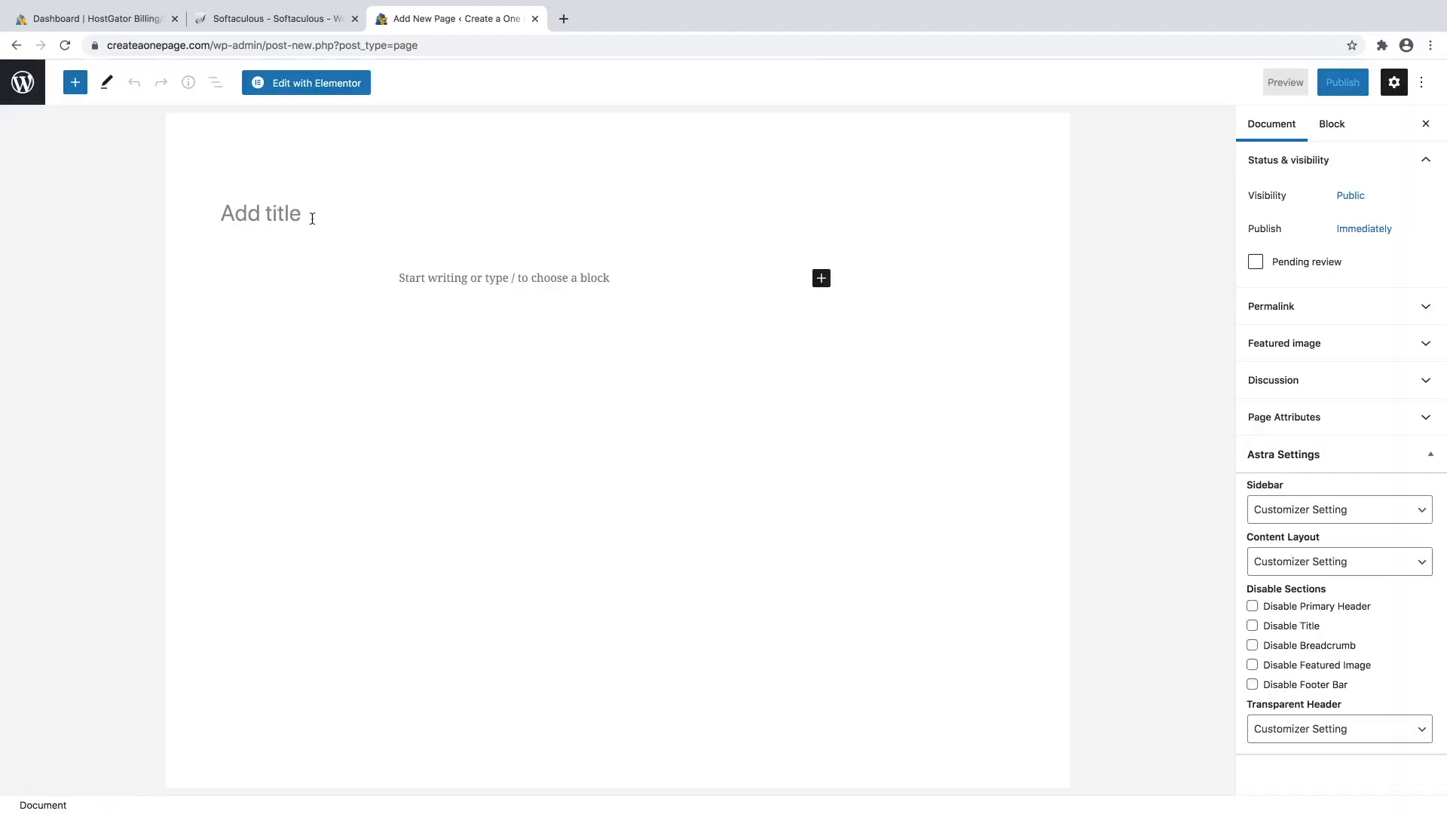
click(251, 211)
text(Homepage)
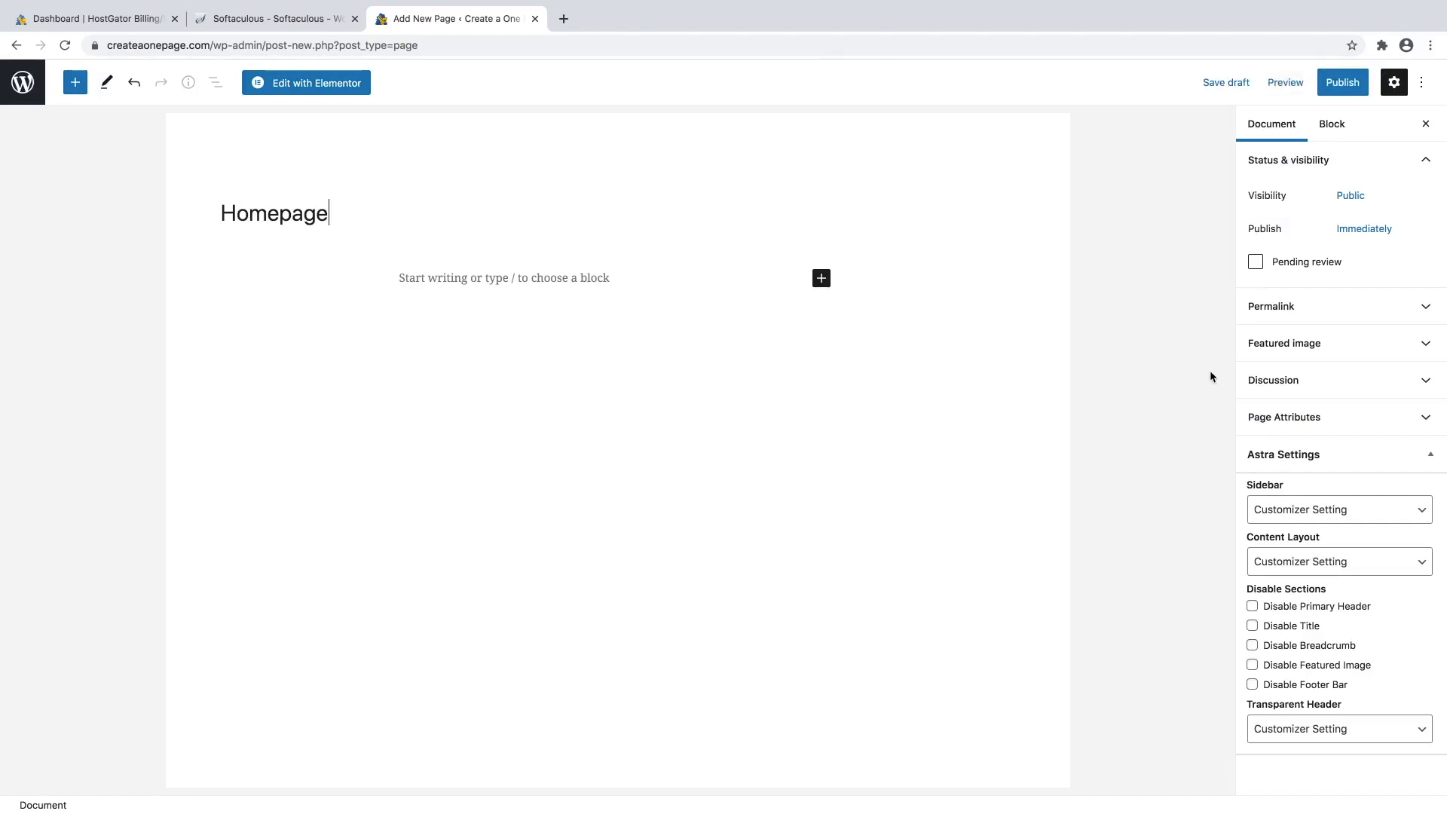
Set the page template to Elementor Full Width and publish the page.
click(1353, 421)
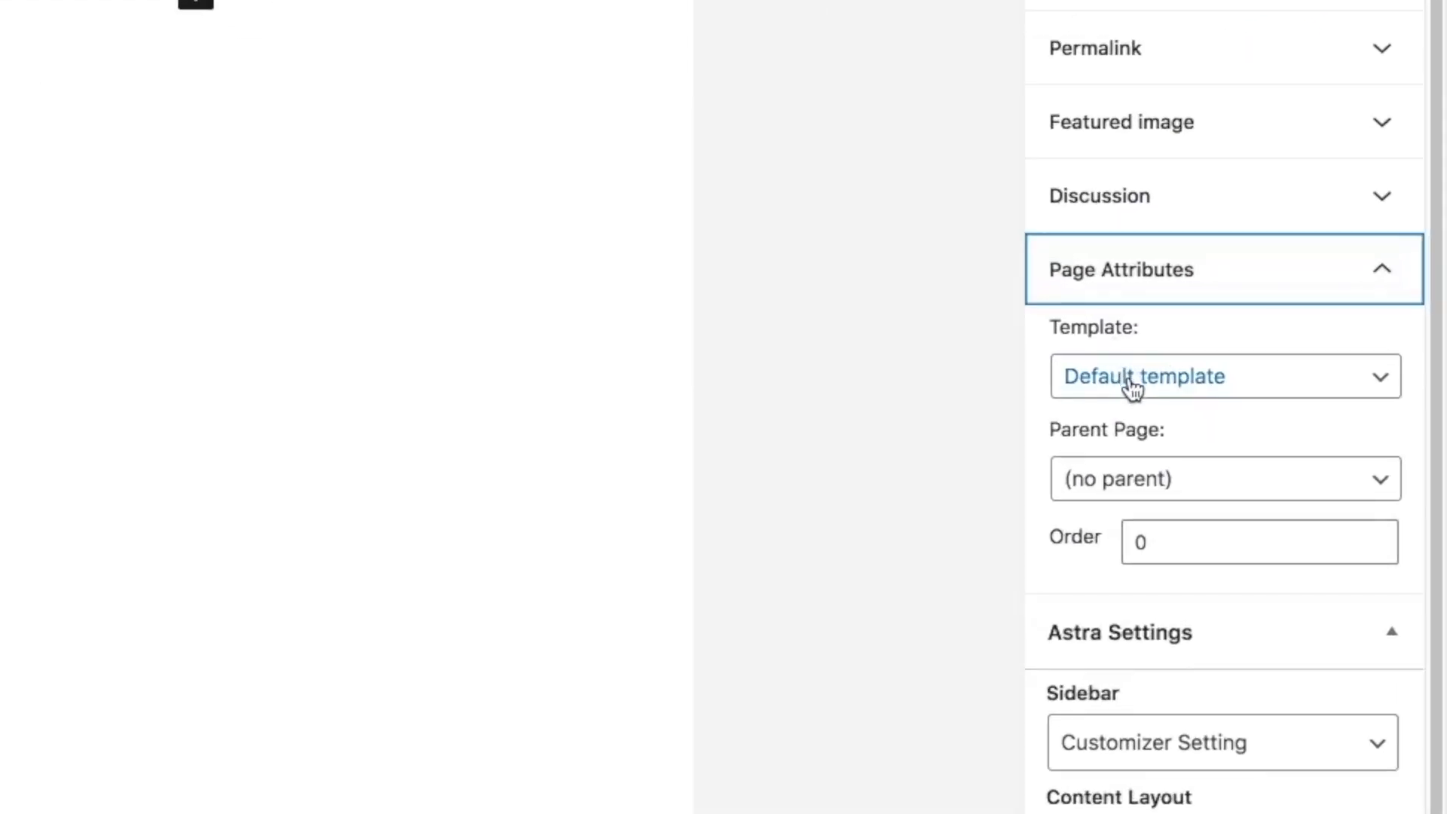
click(1135, 381)
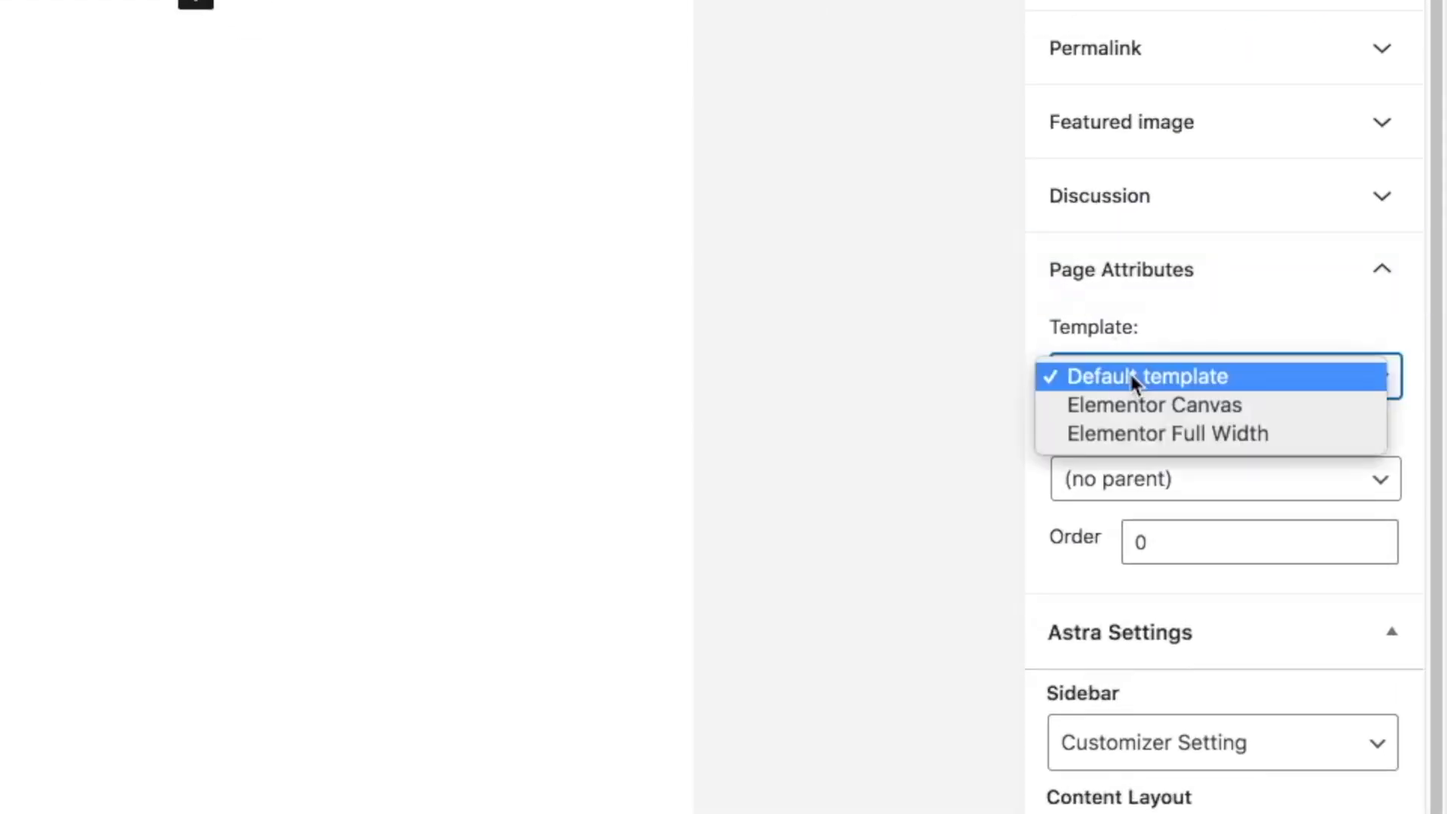
click(1137, 436)
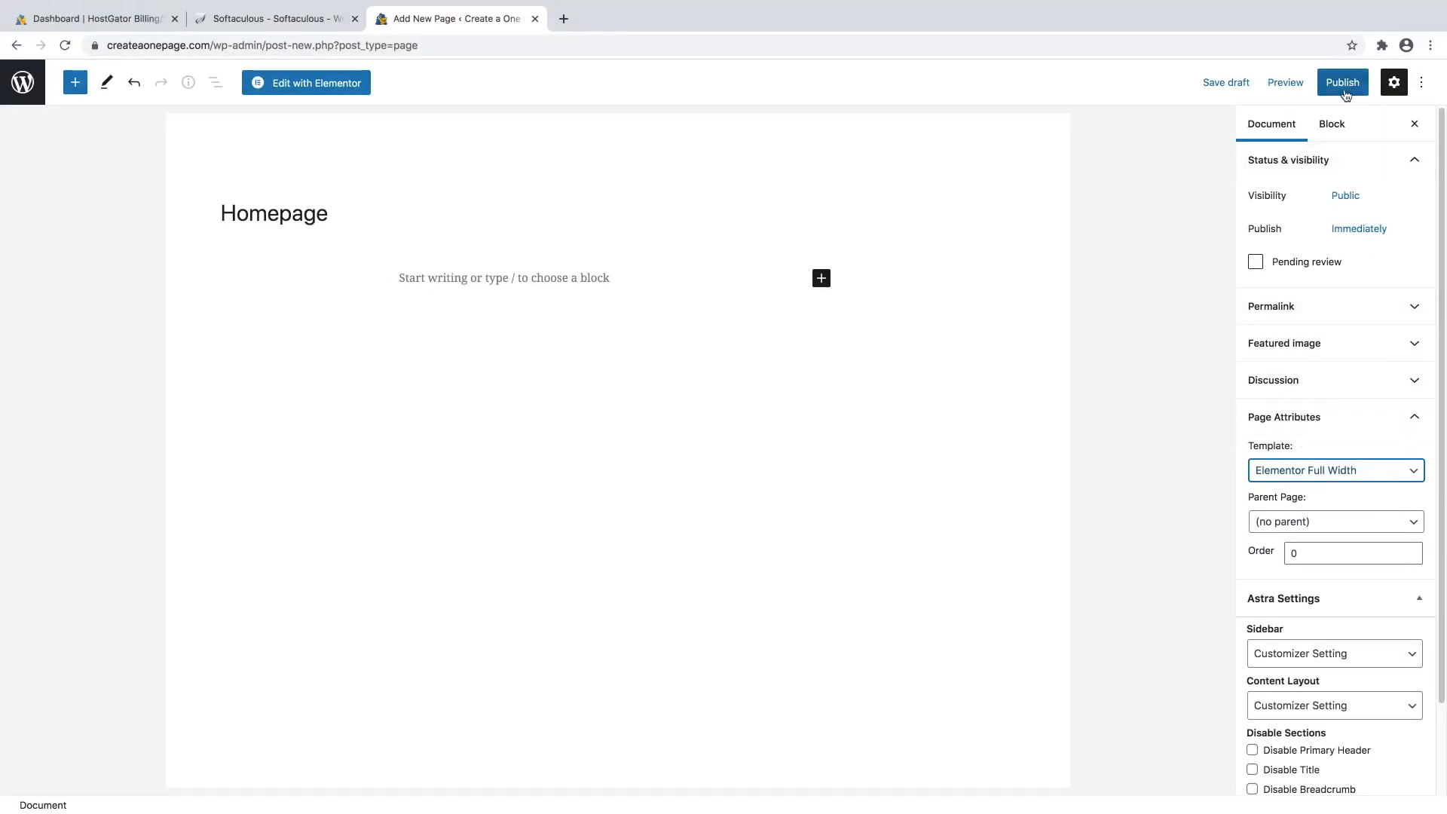
click(1343, 83)
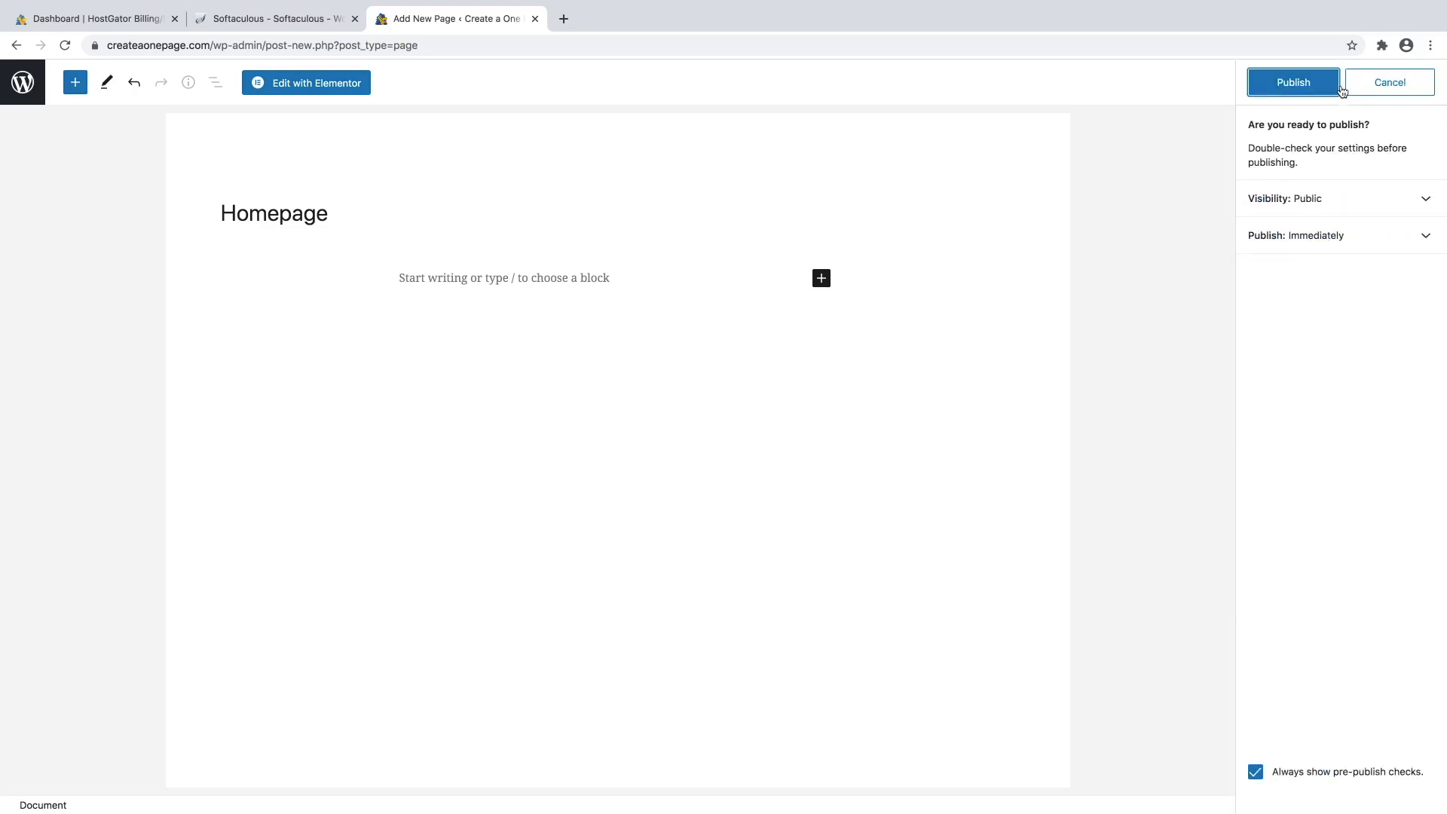
click(1286, 83)
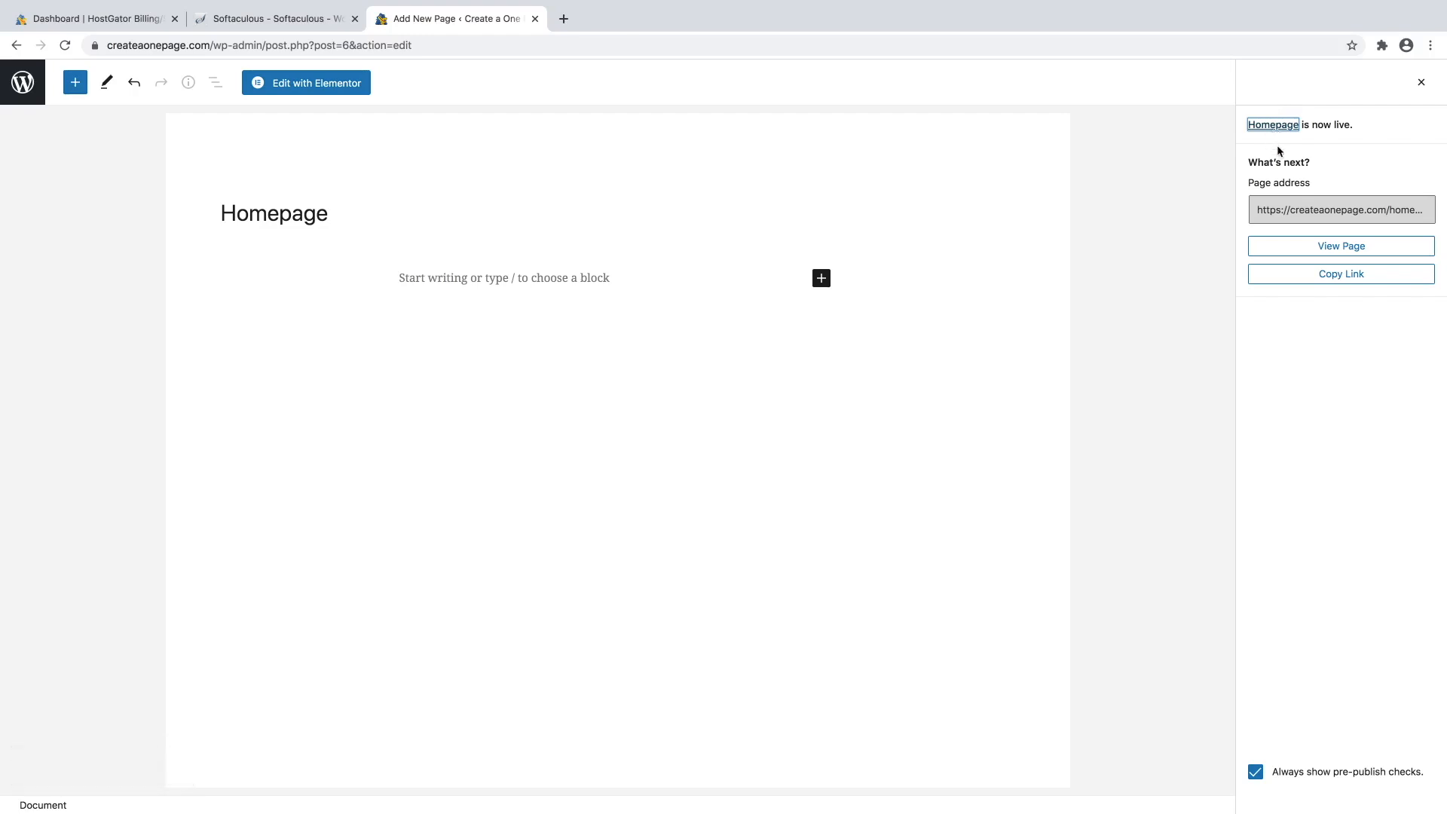
In Customize > Homepage Settings, choose a static page with Homepage as front page, and publish.
click(1307, 254)
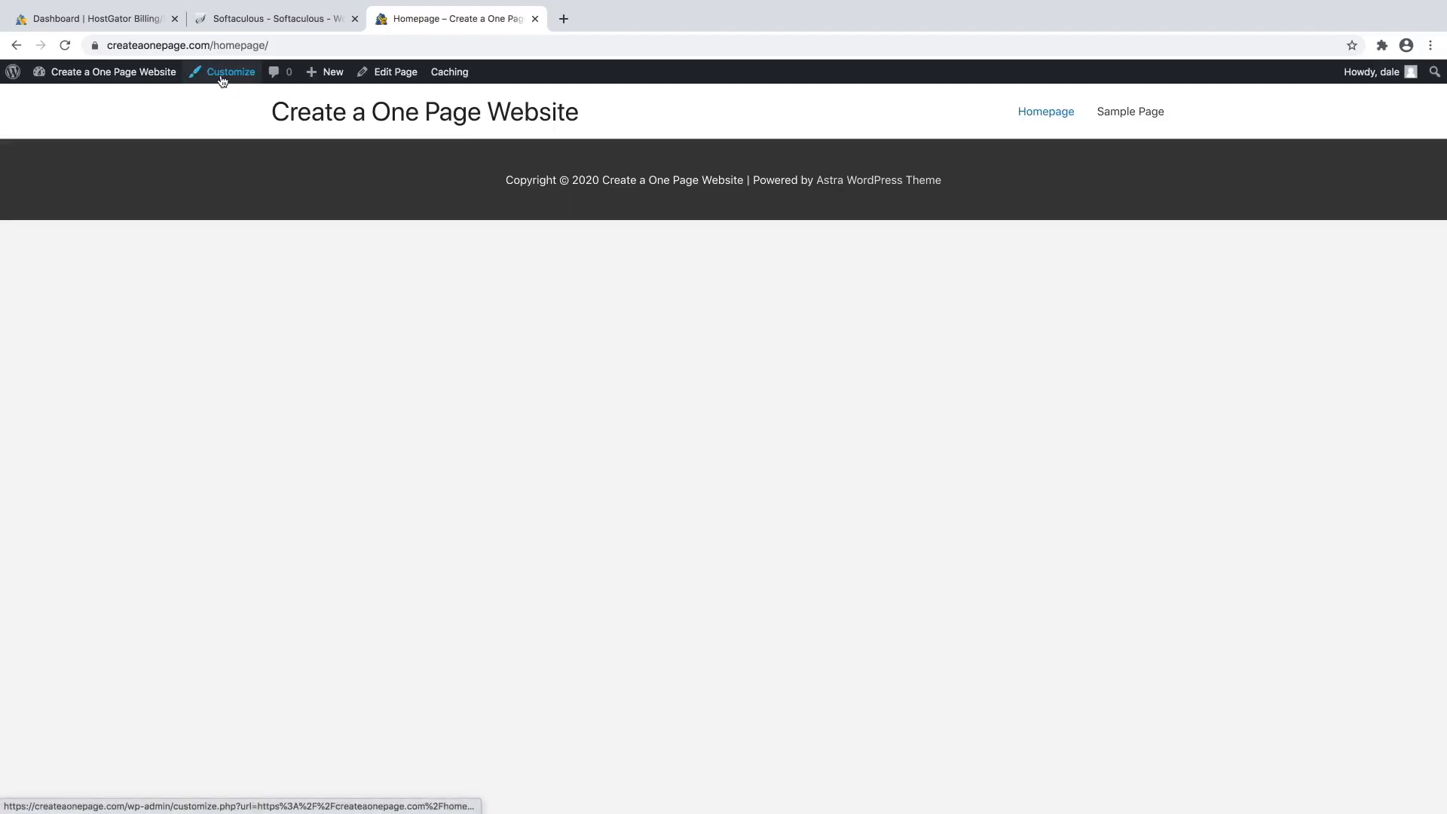
click(223, 80)
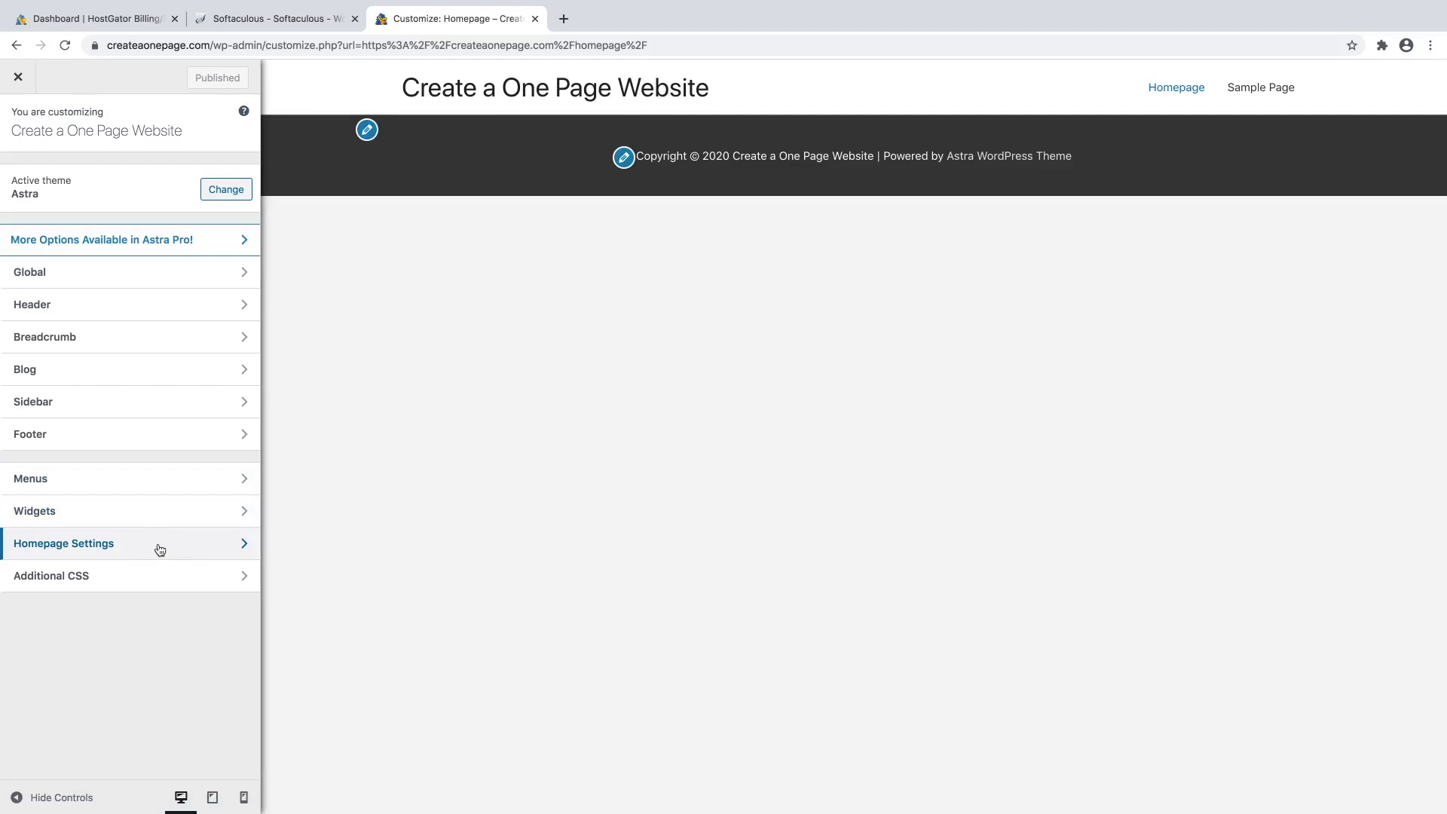
click(159, 548)
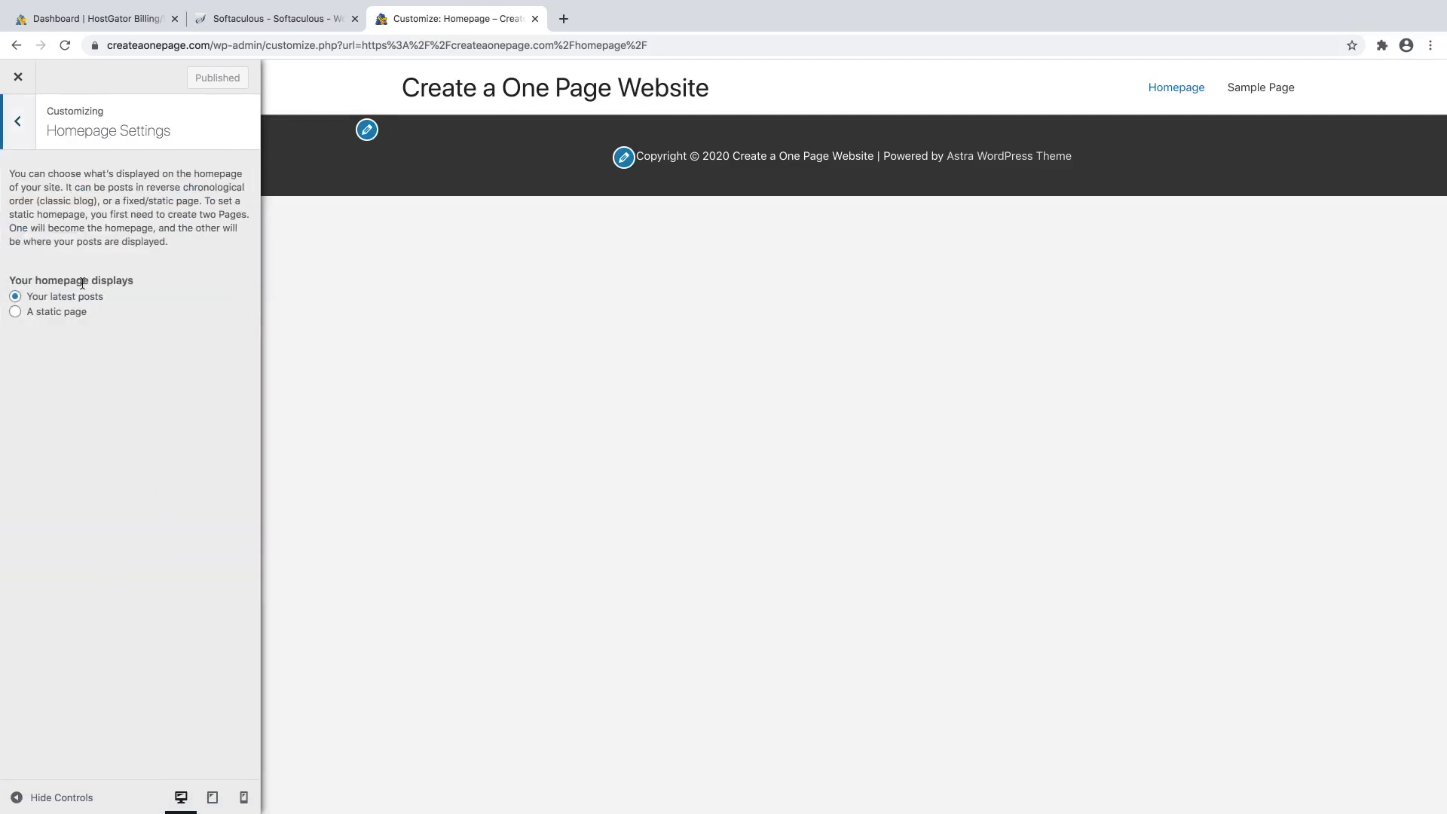
click(36, 317)
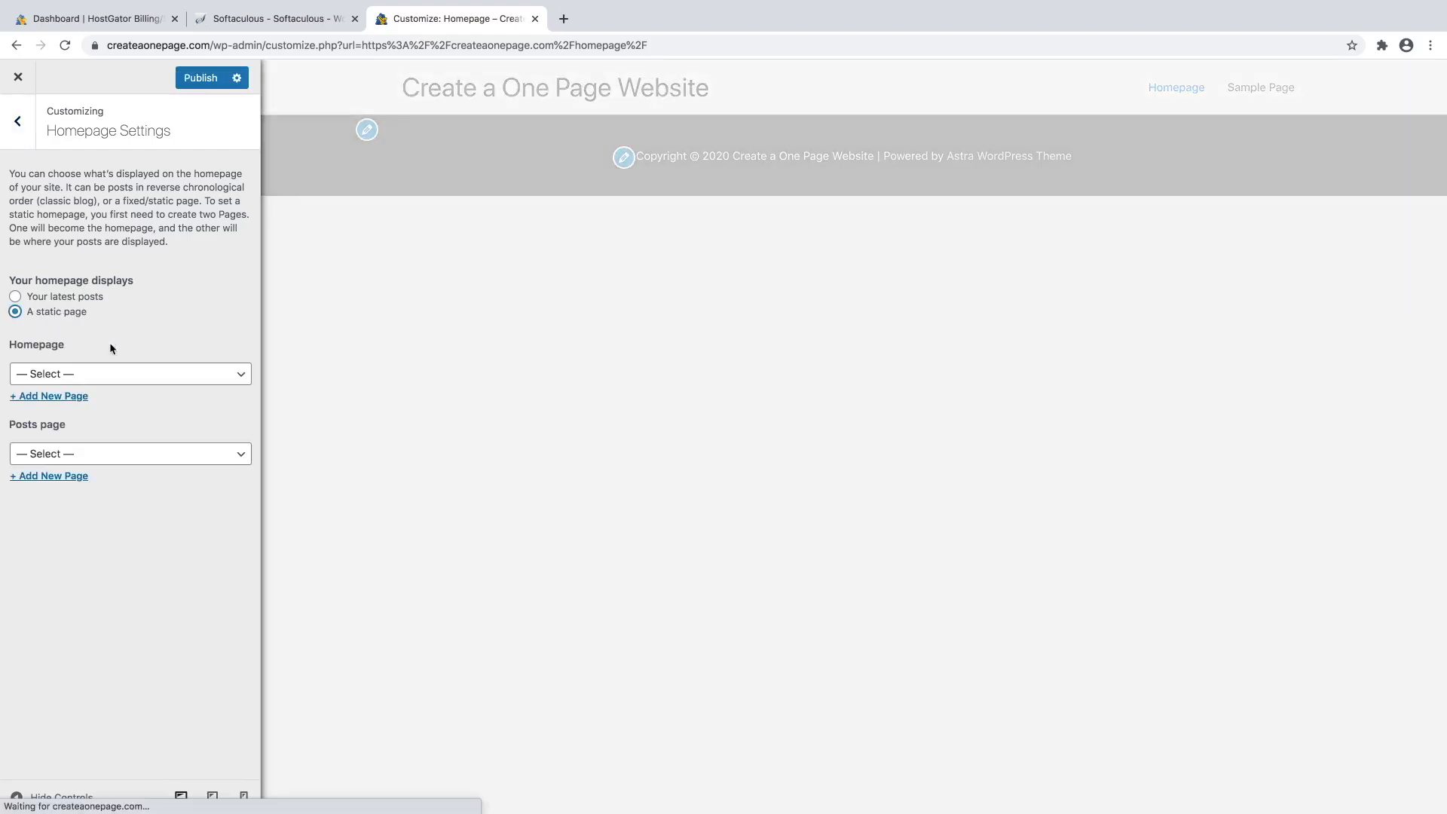
click(108, 374)
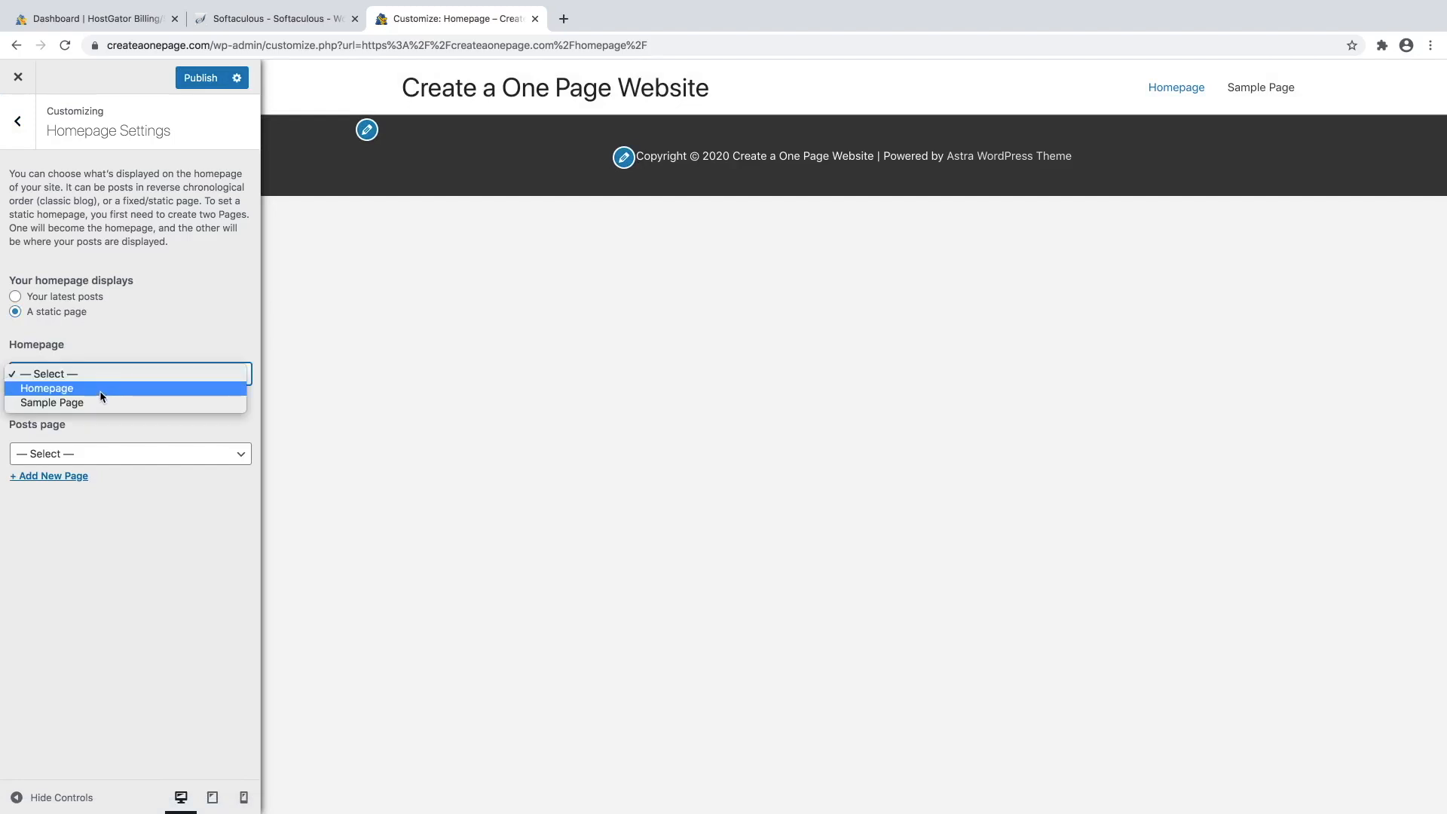
click(102, 388)
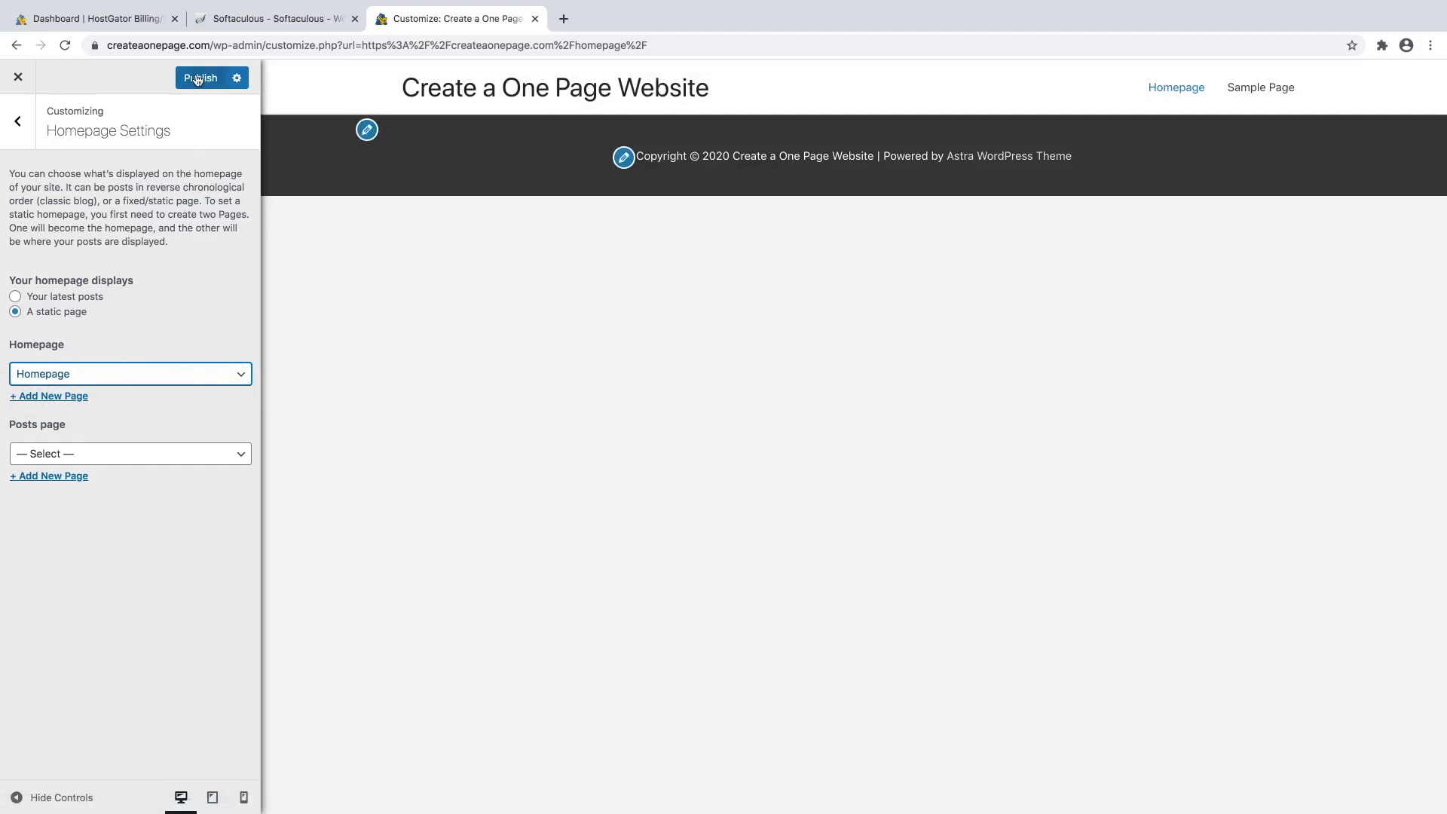
click(197, 80)
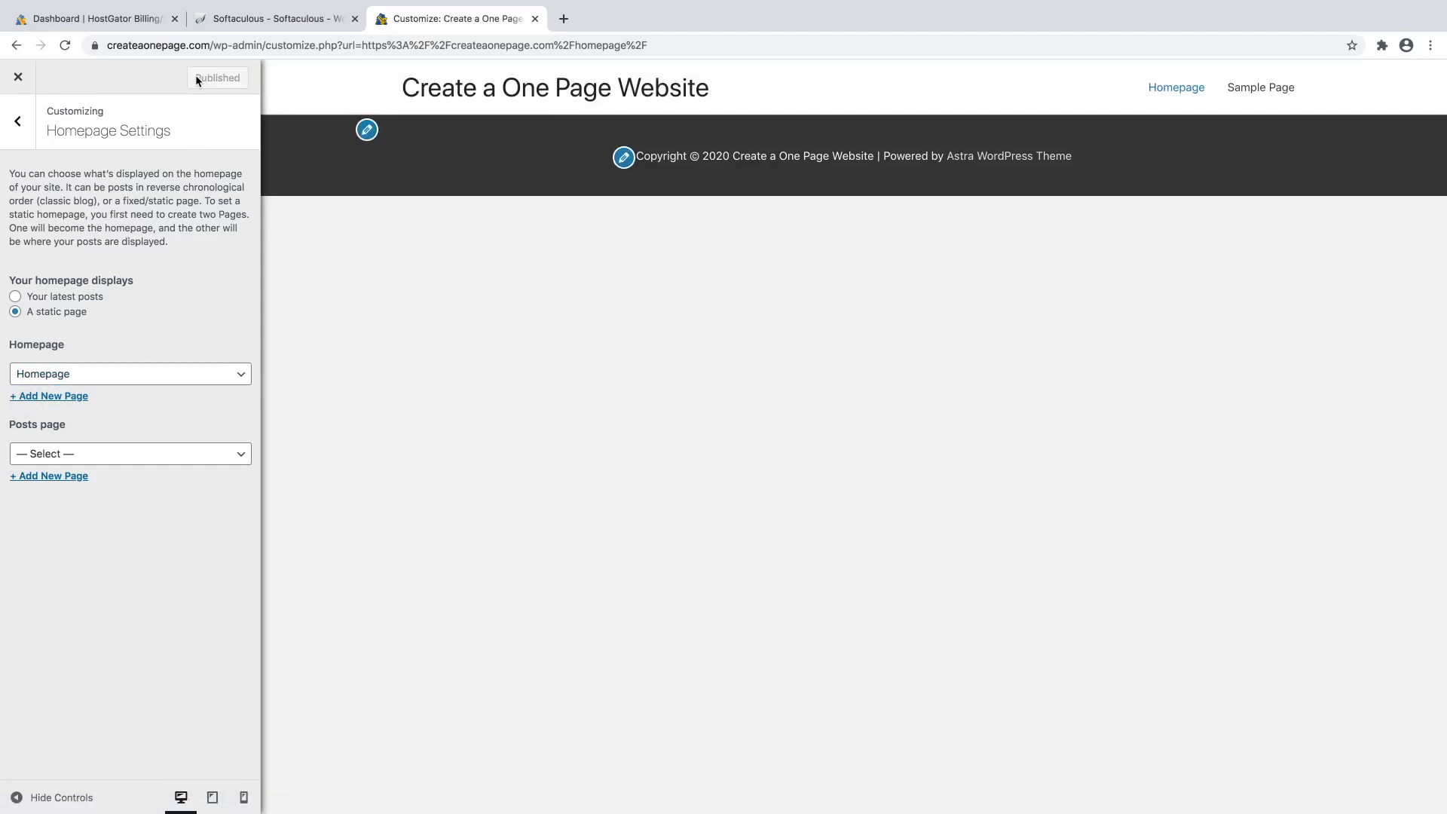
click(18, 79)
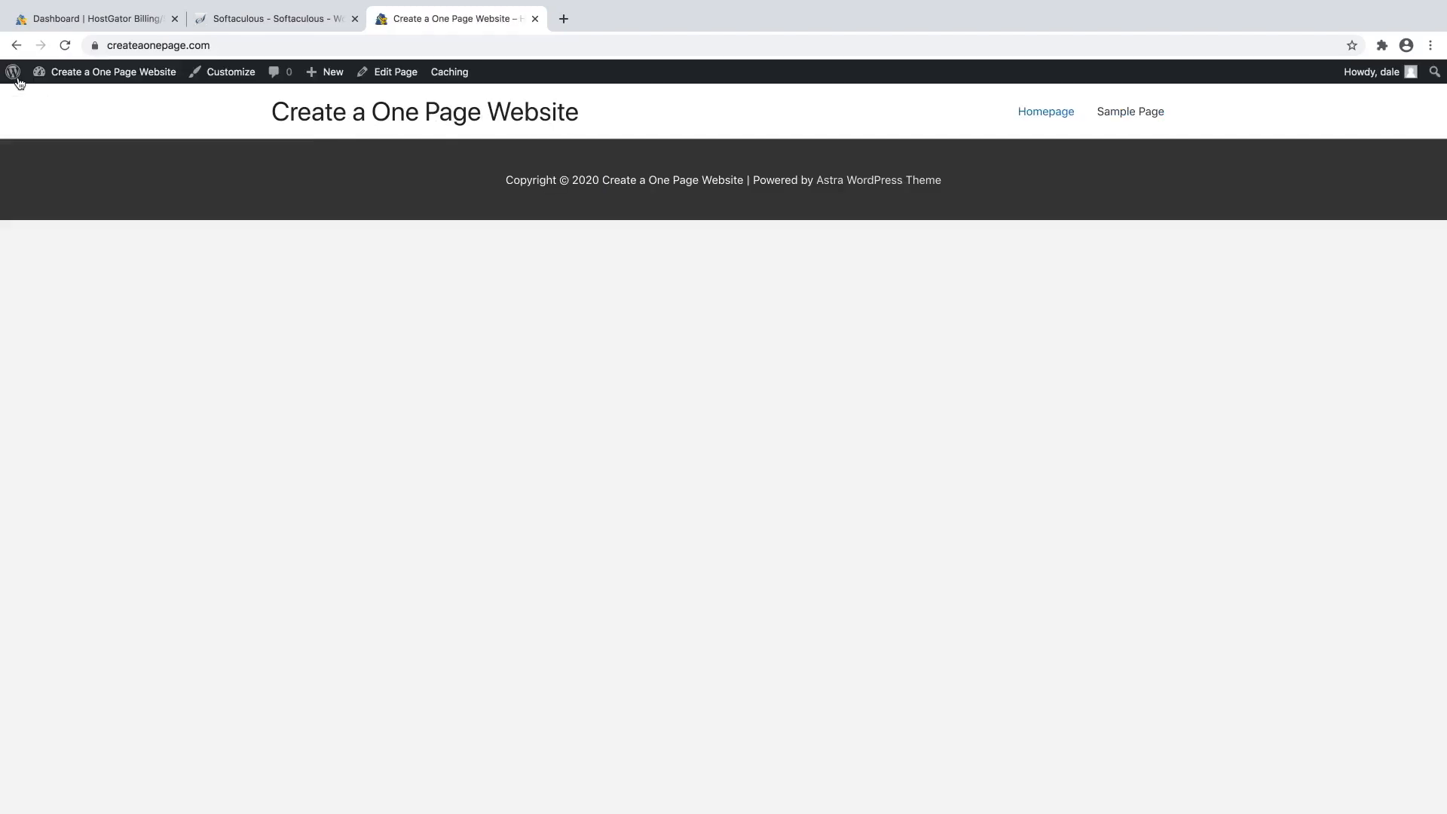
Open Homepage via Edit Page in the admin bar and switch to Edit with Elementor.
click(396, 74)
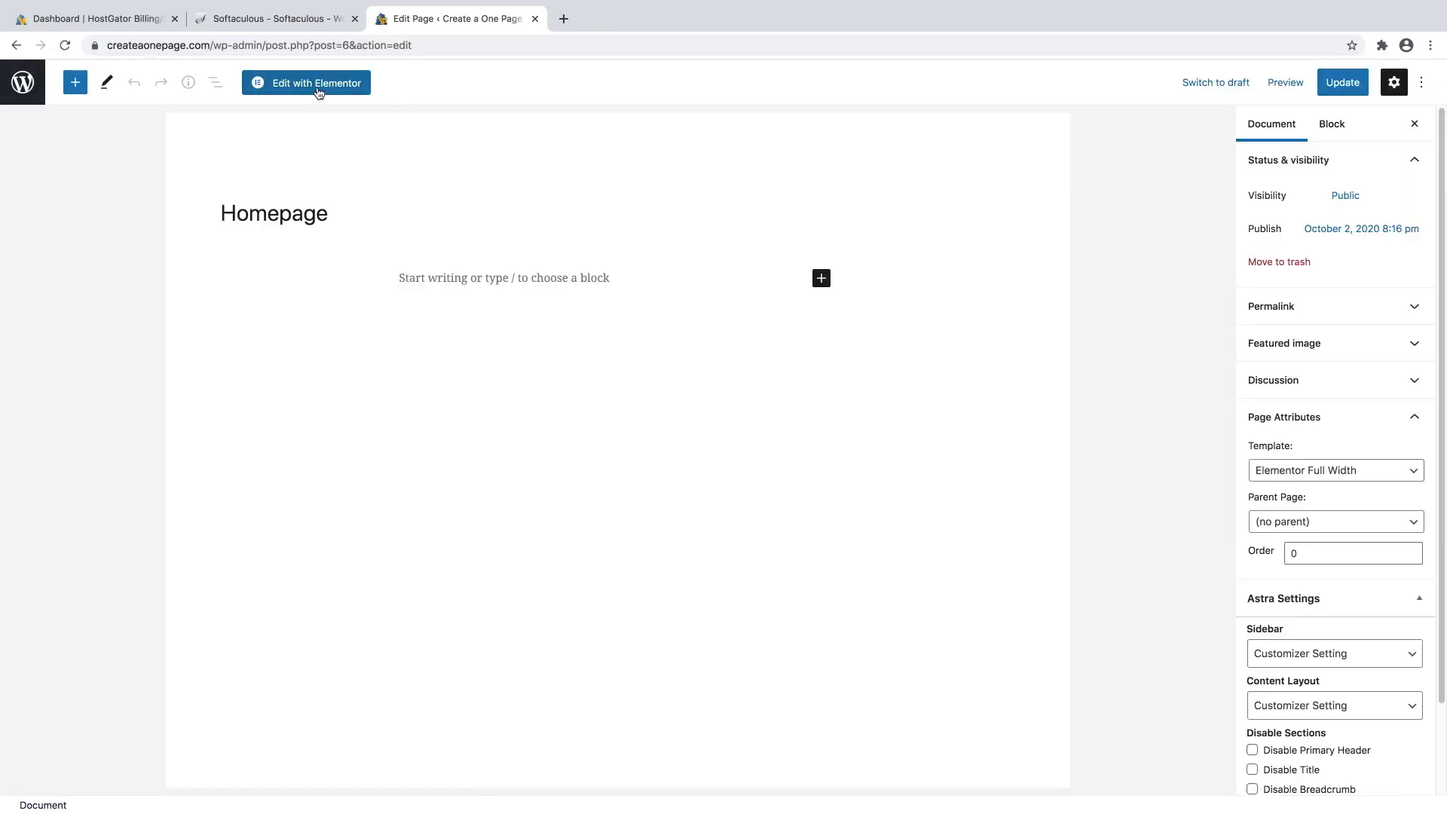
click(318, 85)
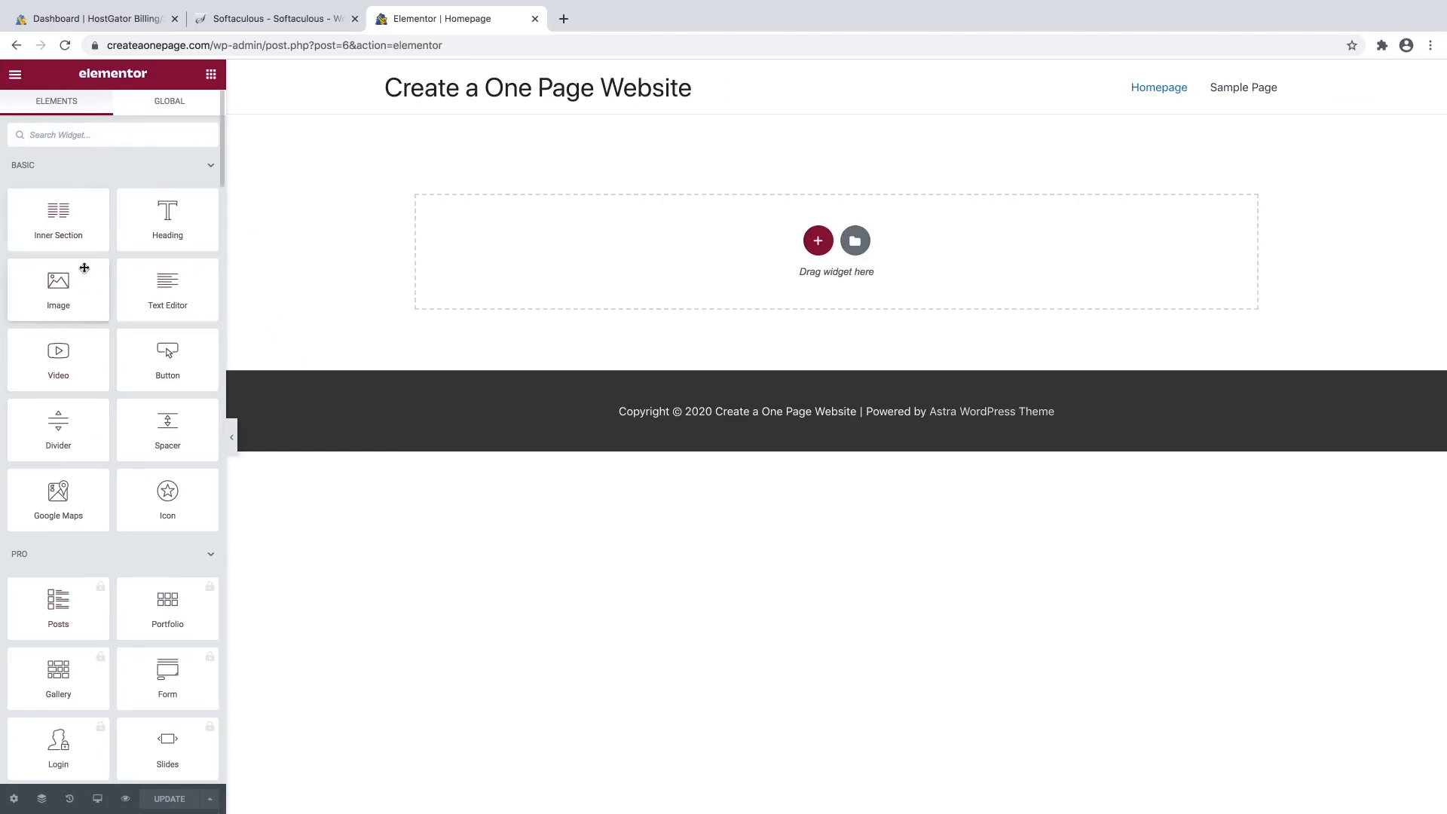
scroll(117, 377, down, 1)
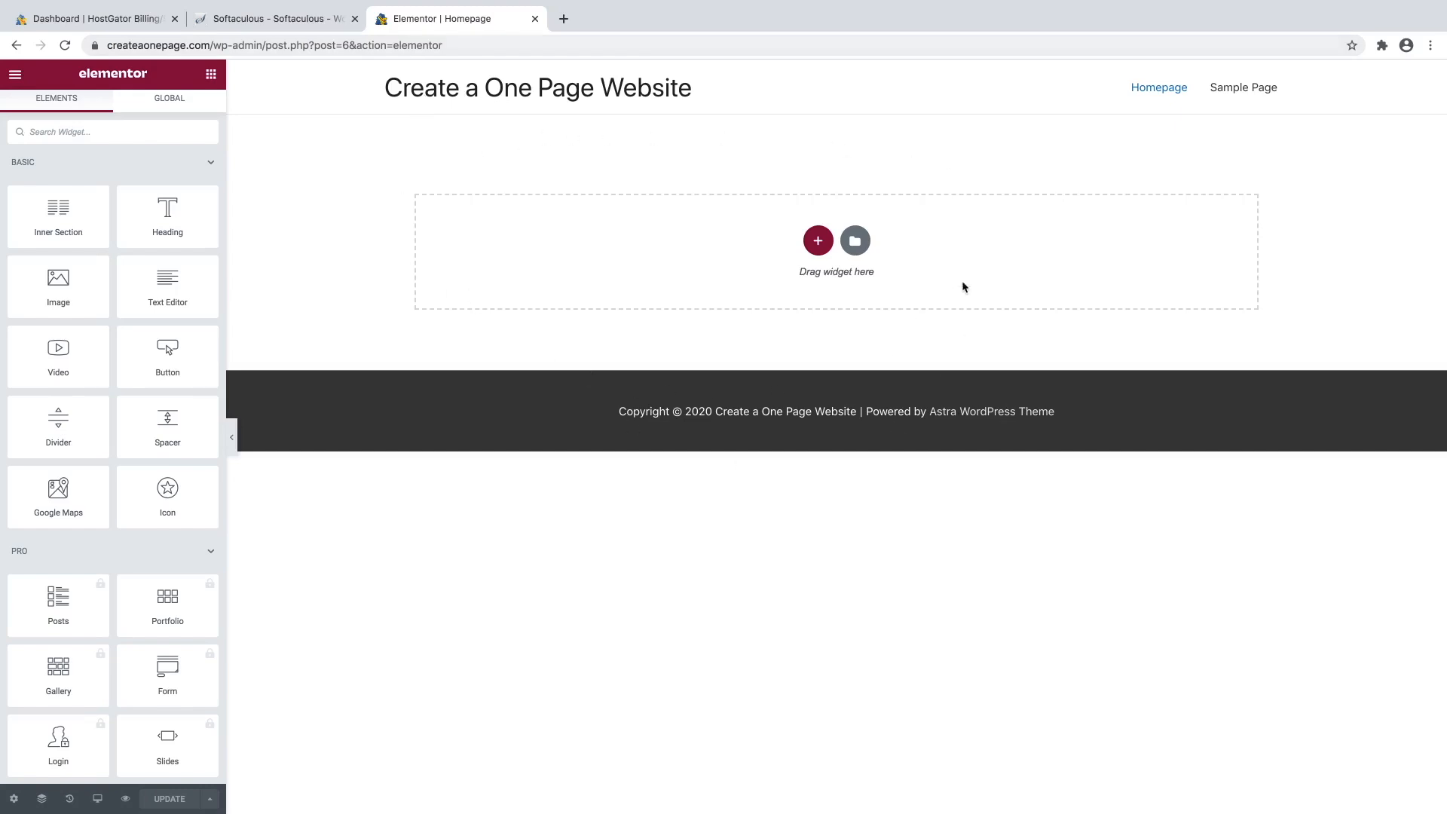
Add a new single-column section to the canvas and select it.
click(819, 242)
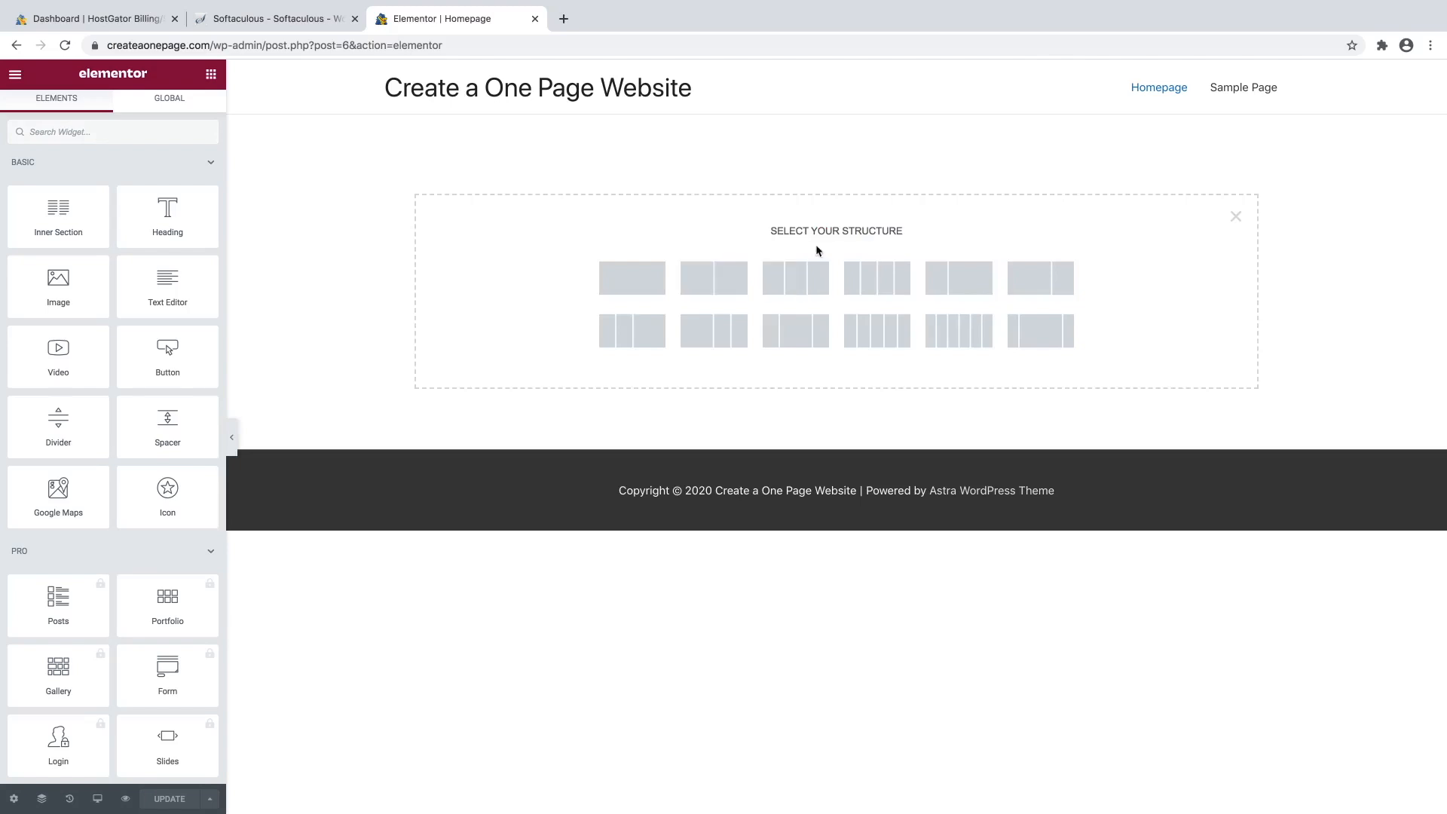
click(631, 284)
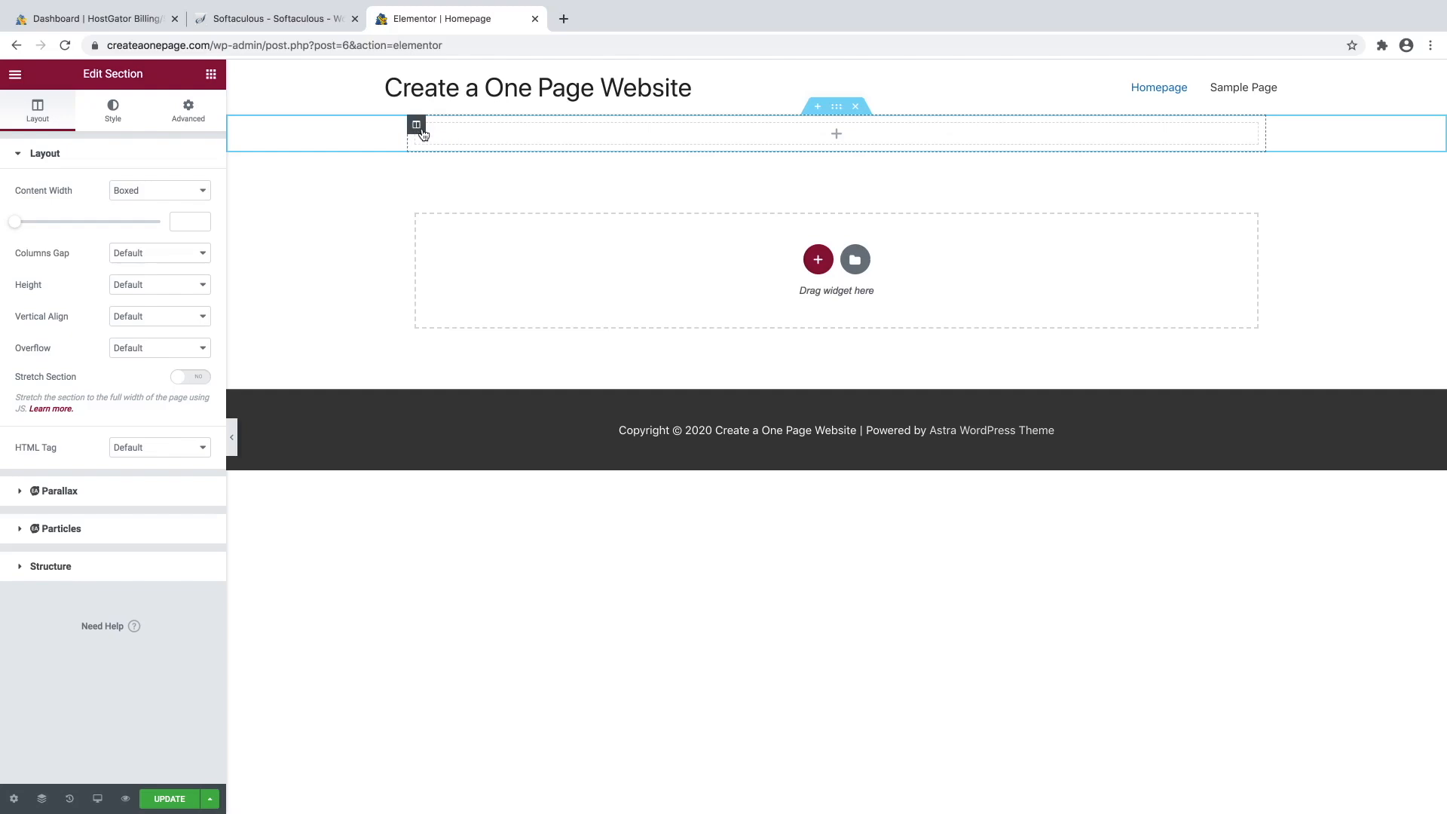
click(838, 109)
click(863, 220)
In Advanced, unlink padding and set the section's top and bottom padding to 200 px.
click(196, 125)
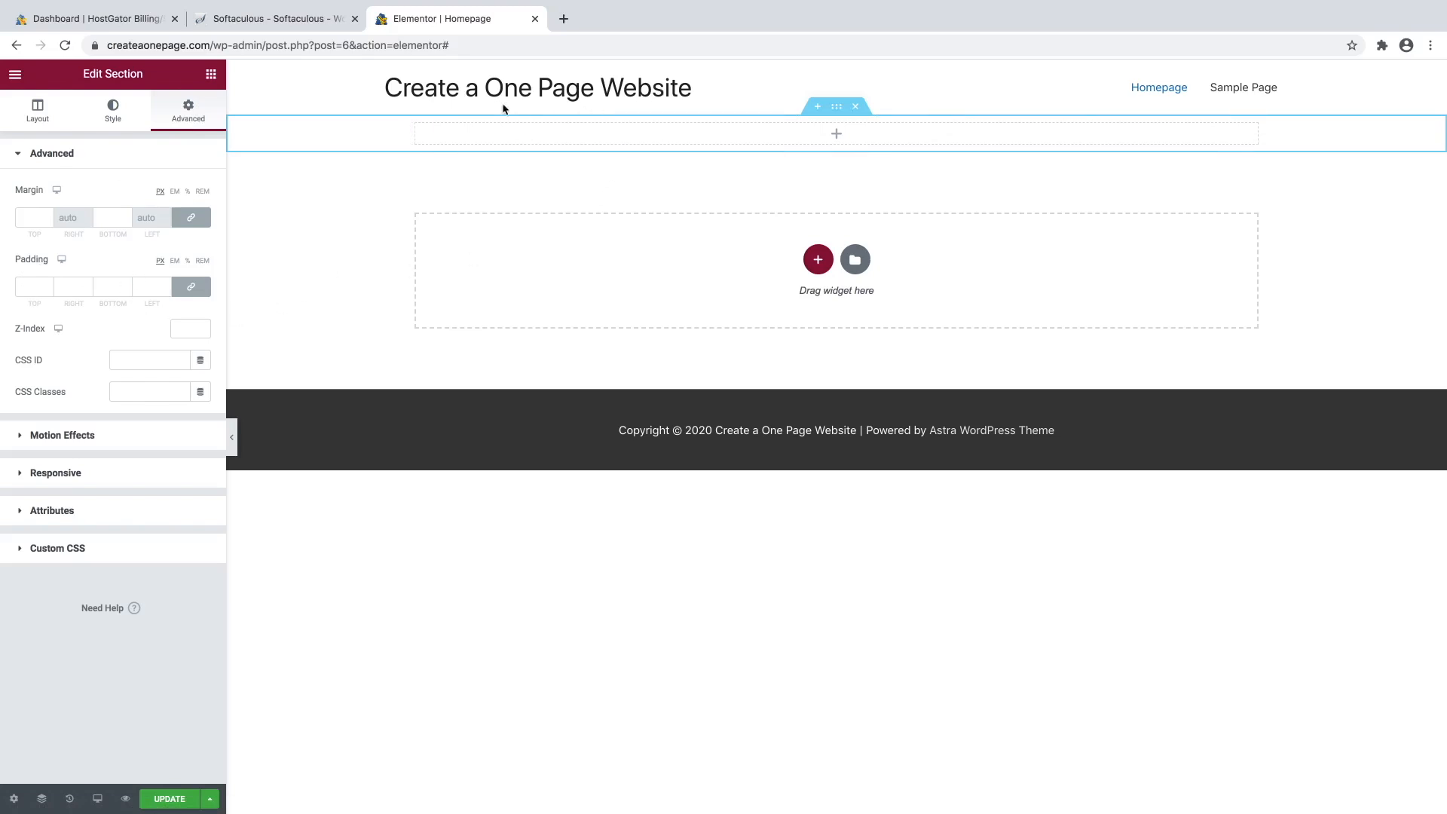
click(194, 288)
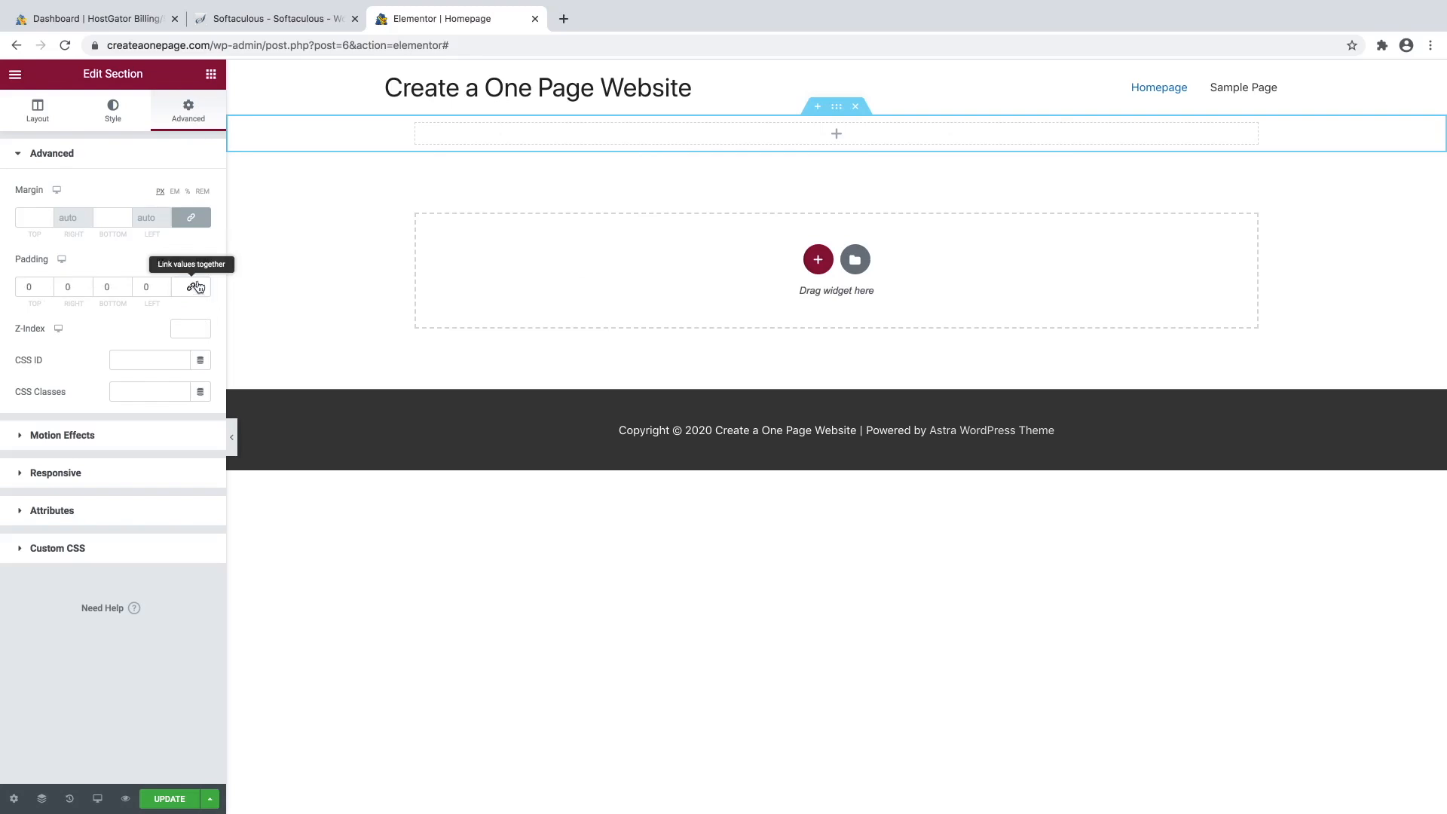
click(48, 286)
click(48, 286)
drag(48, 287, 19, 287)
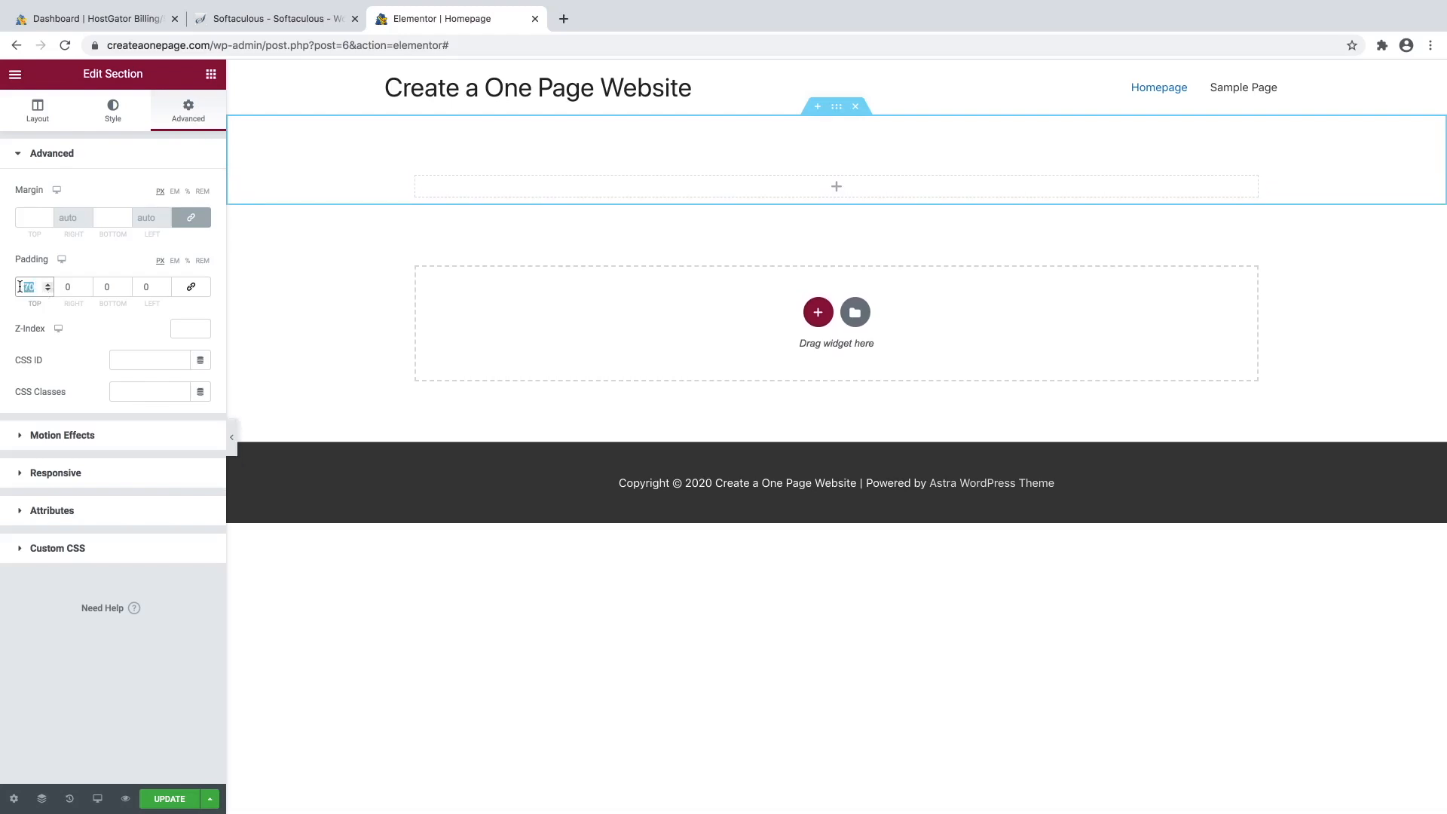
text(200)
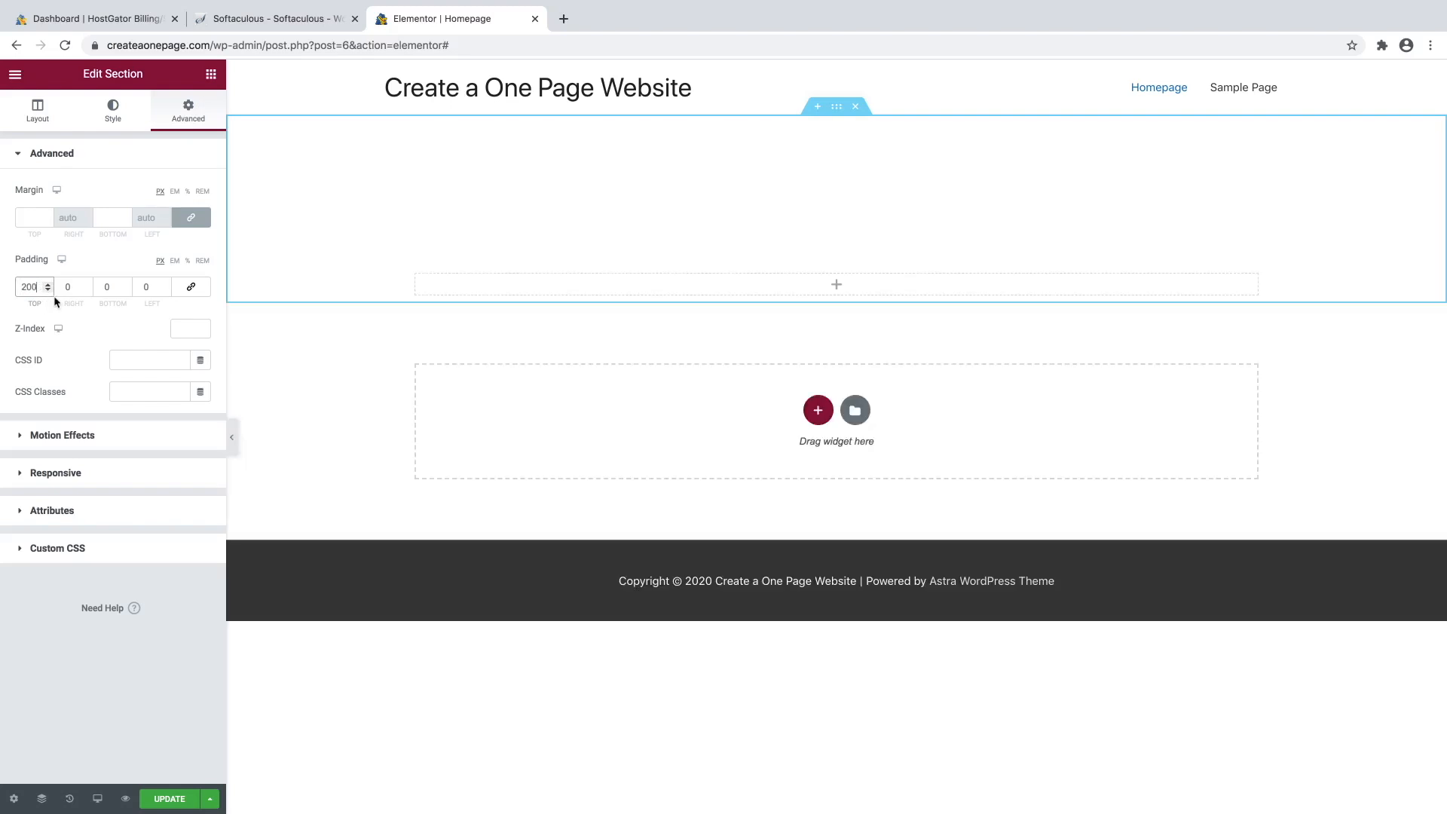
click(105, 288)
text(200)
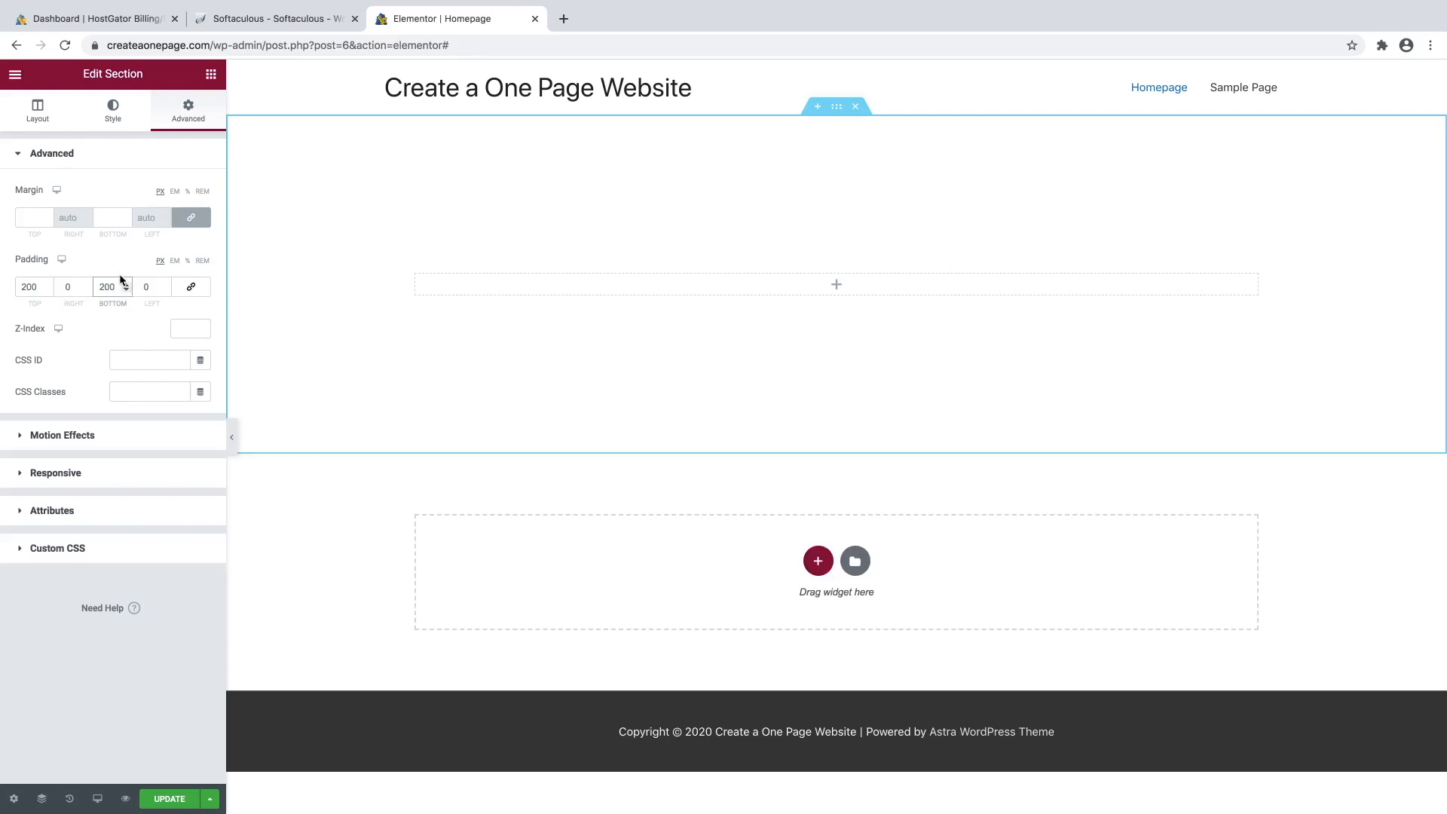
click(571, 255)
Return to the widget panel, collapse the PRO widgets group, and browse the widget list.
click(211, 76)
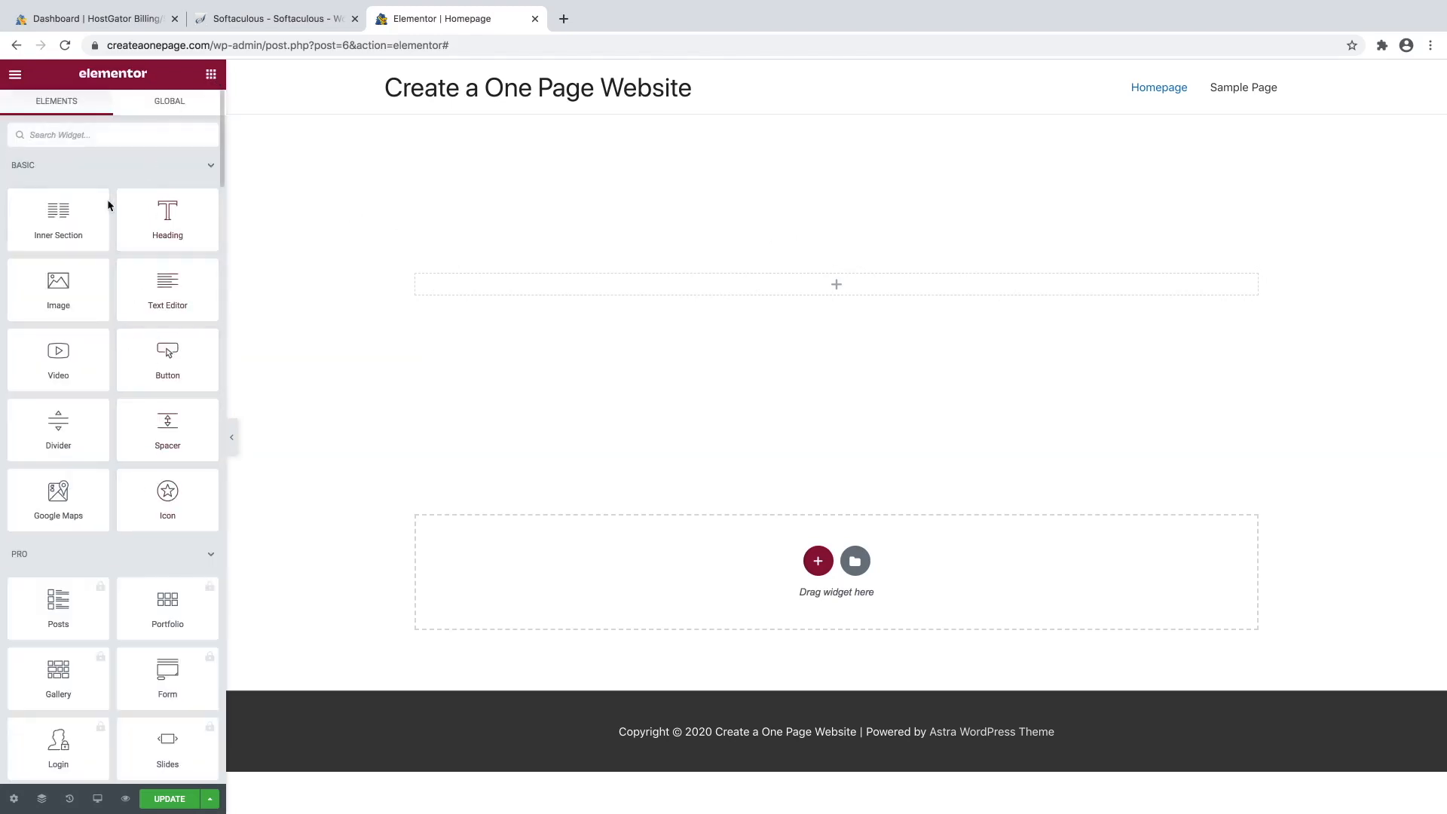
scroll(119, 377, down, 2)
scroll(122, 390, down, 3)
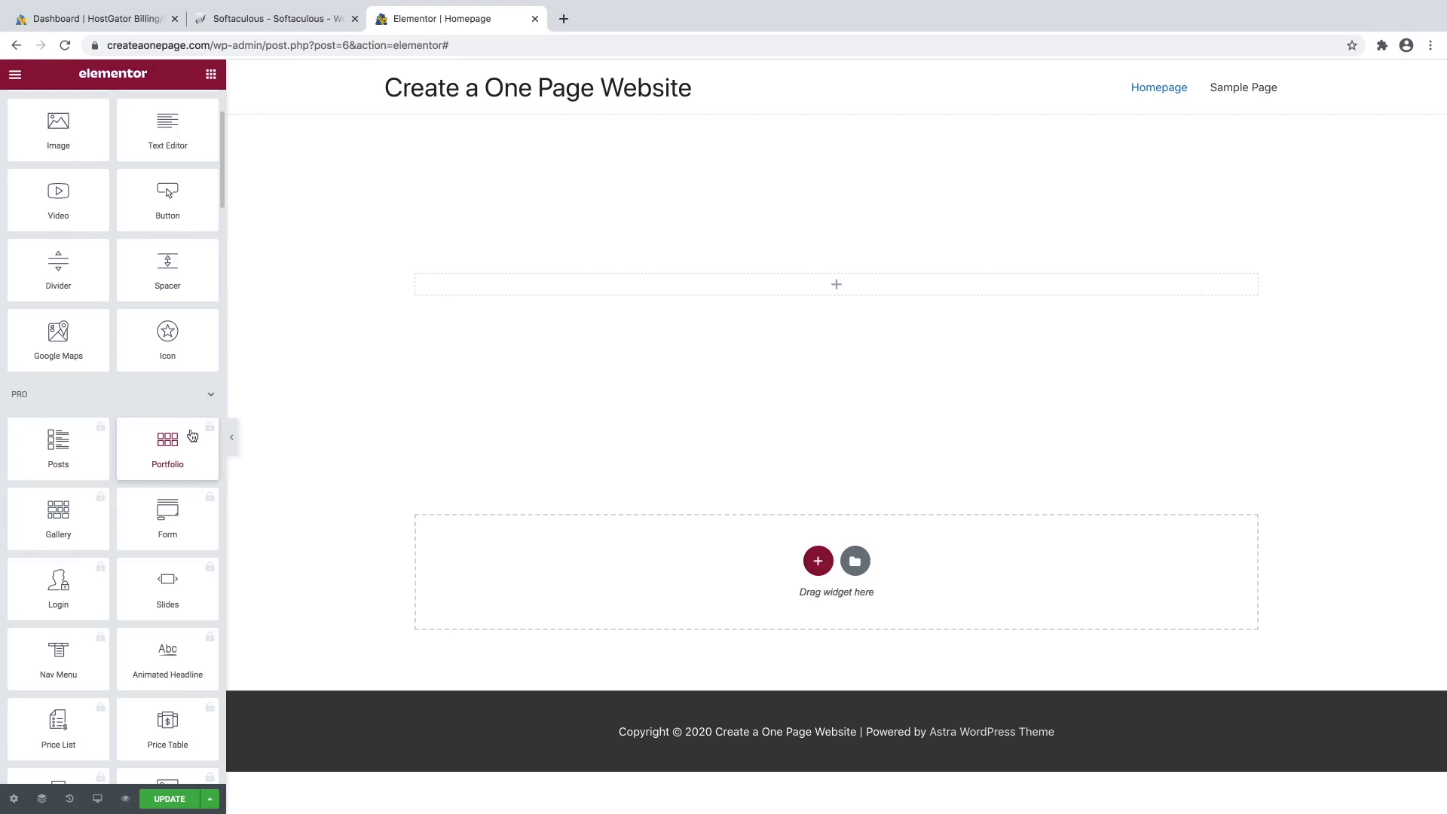
click(162, 401)
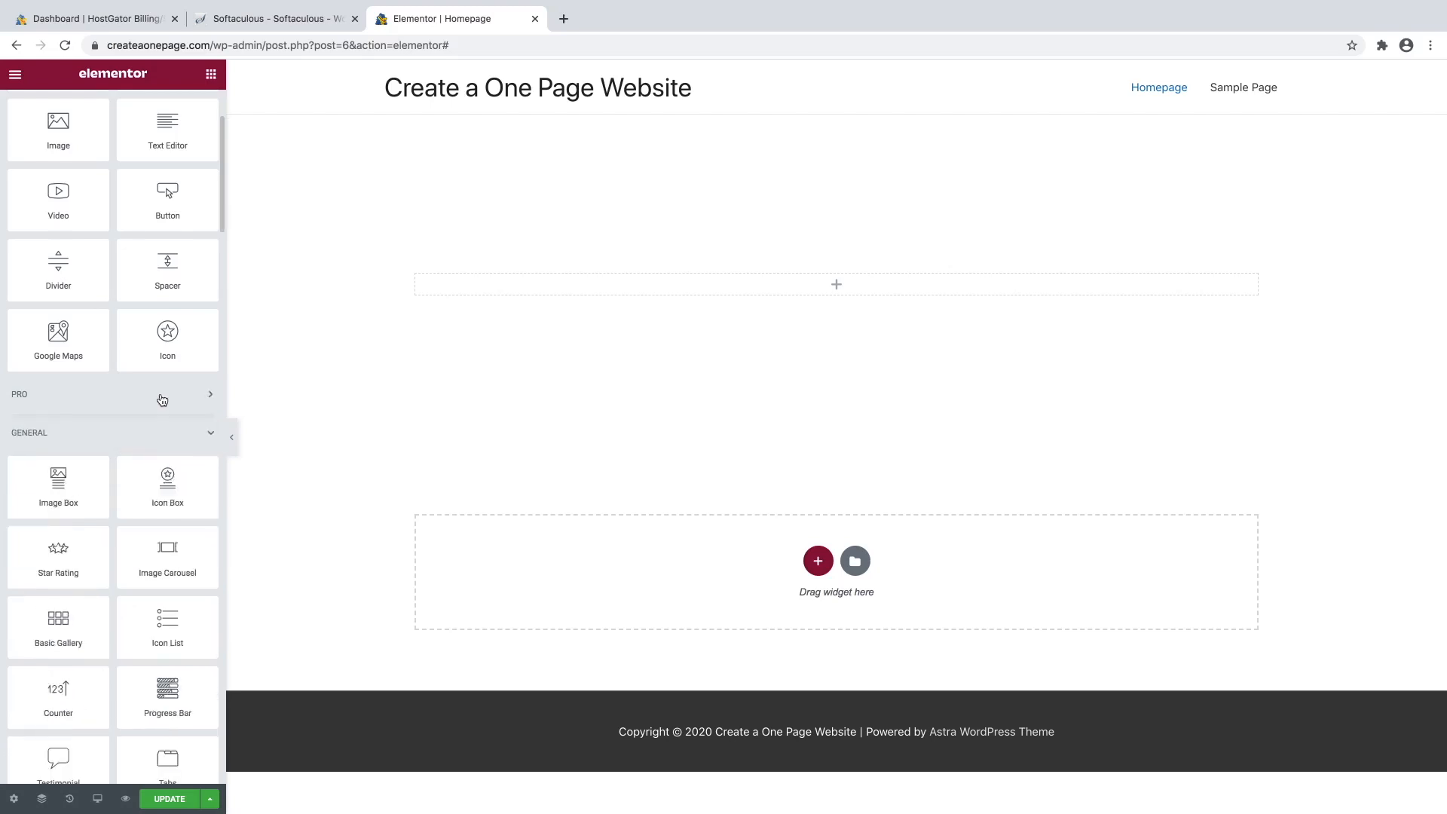
scroll(160, 392, down, 5)
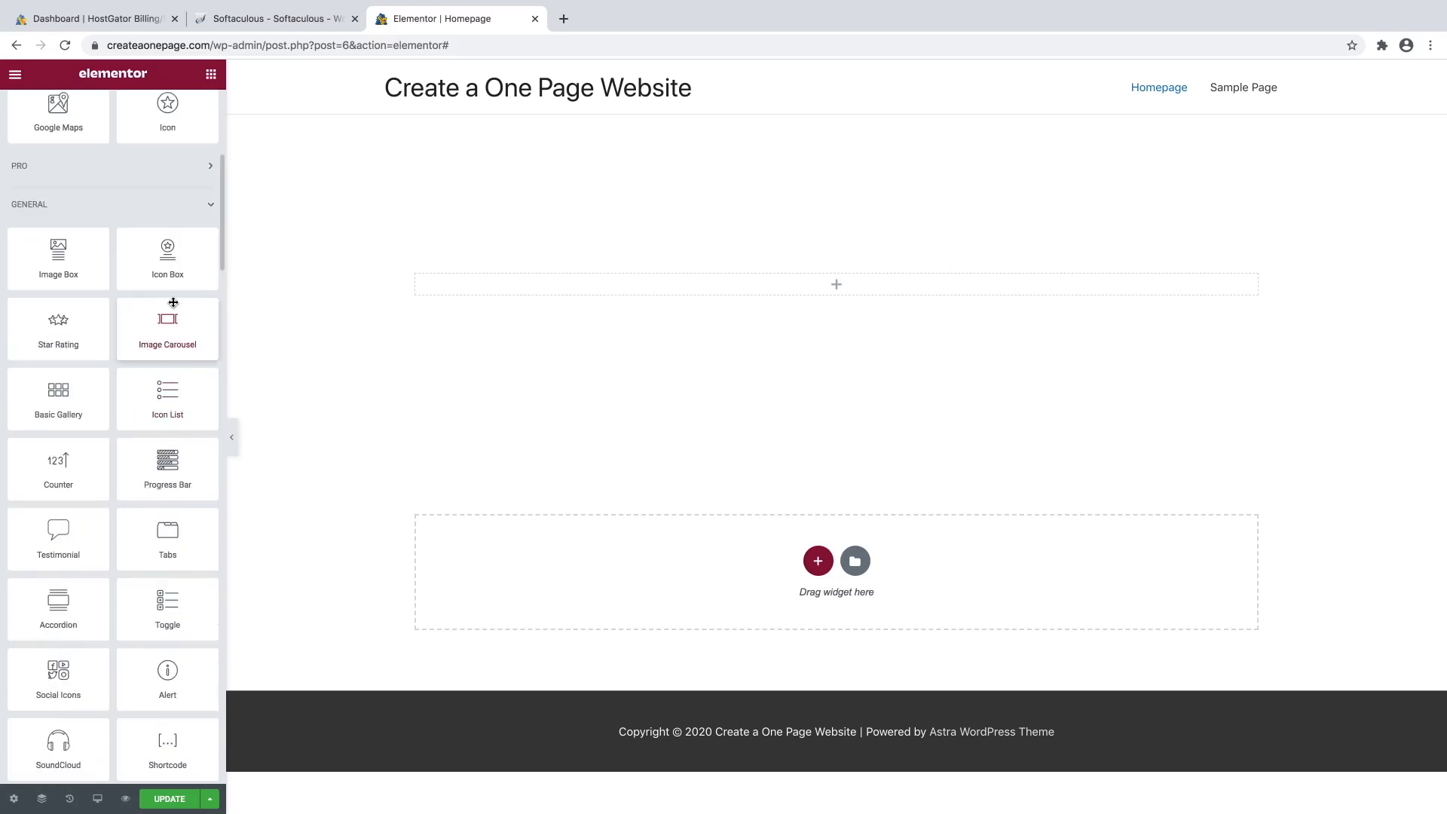
scroll(162, 377, down, 4)
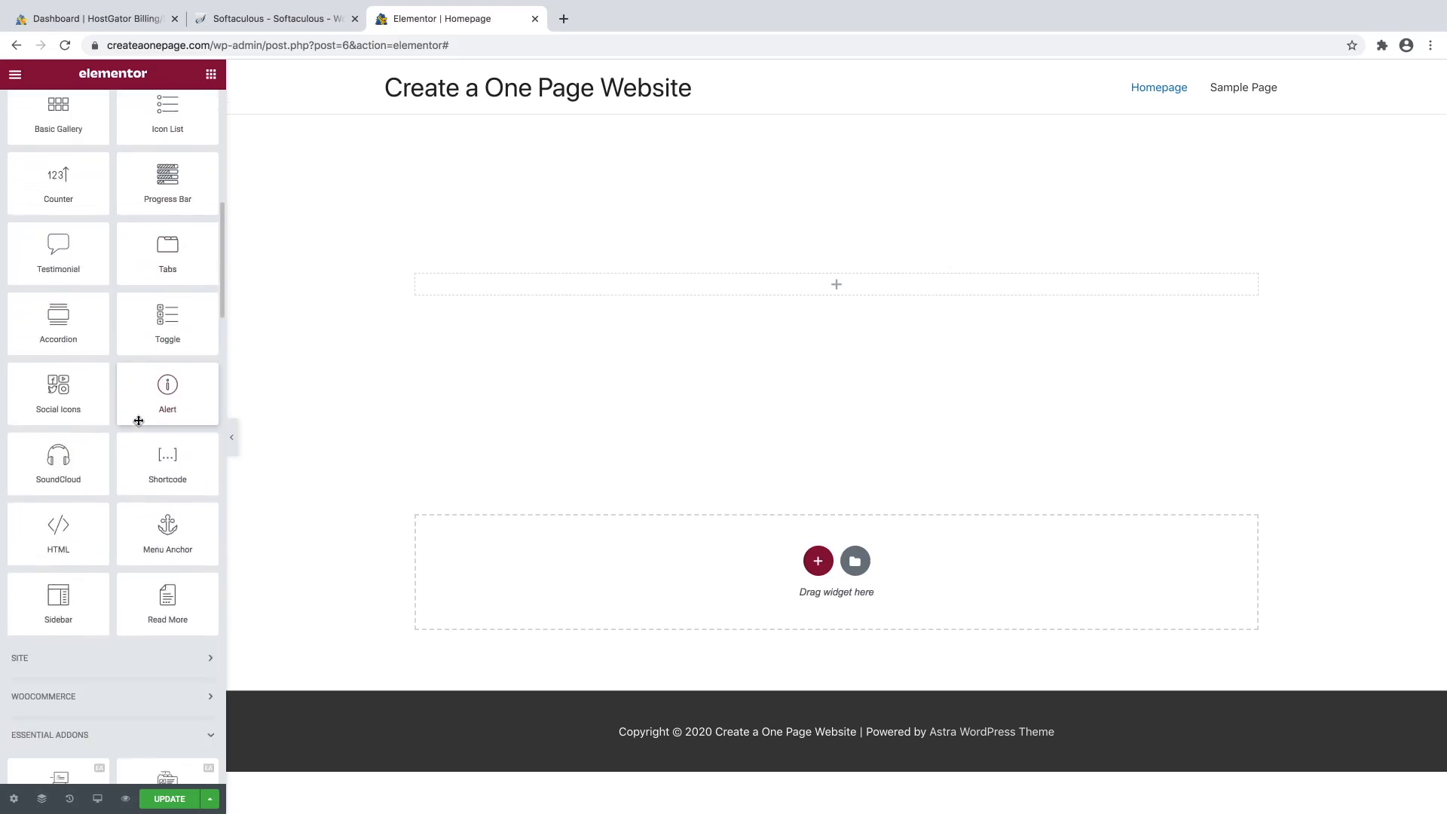
scroll(139, 421, down, 5)
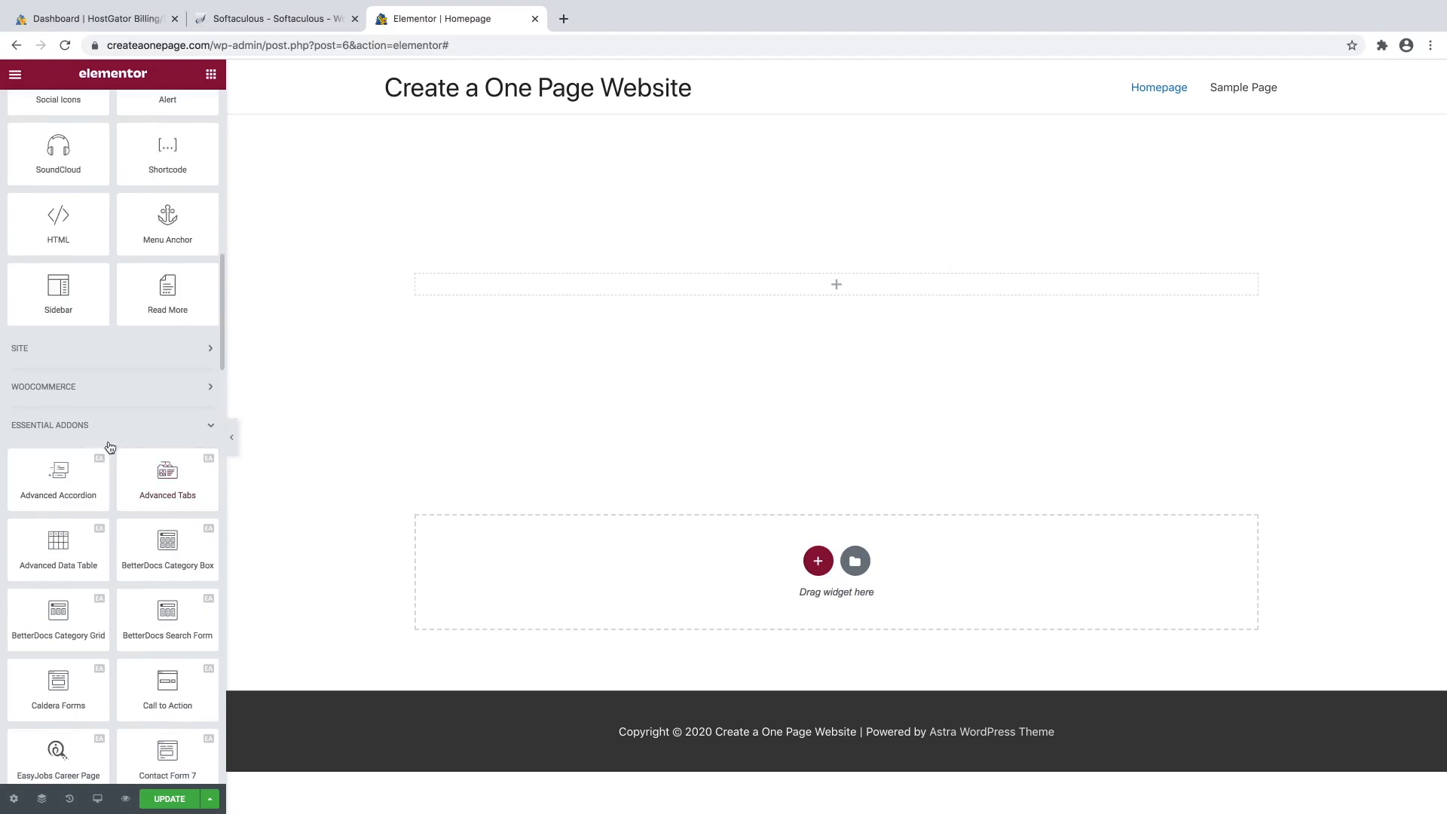
scroll(121, 446, down, 1)
scroll(121, 444, down, 1)
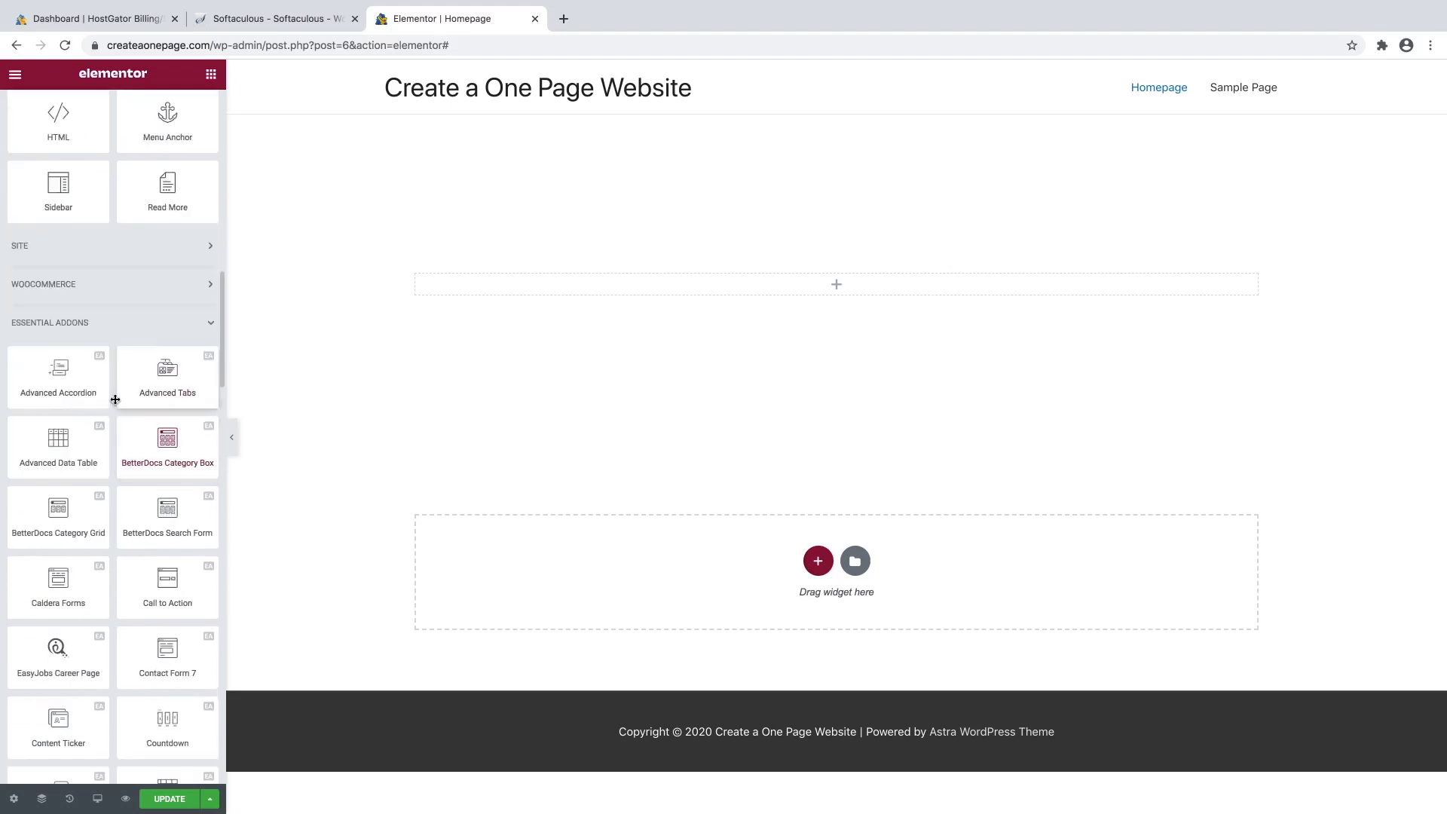
scroll(128, 505, down, 5)
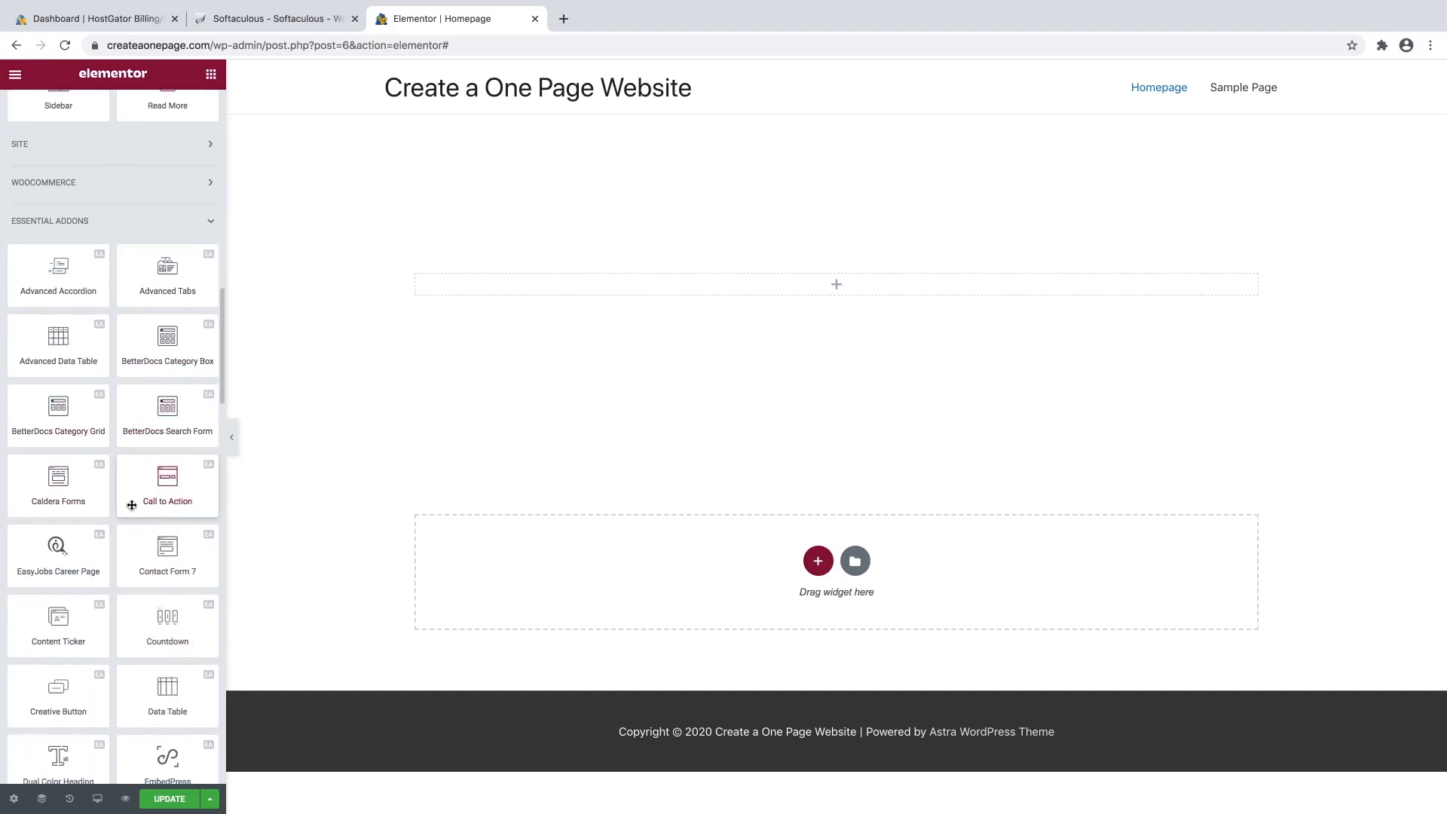
scroll(150, 510, up, 9)
scroll(160, 513, up, 10)
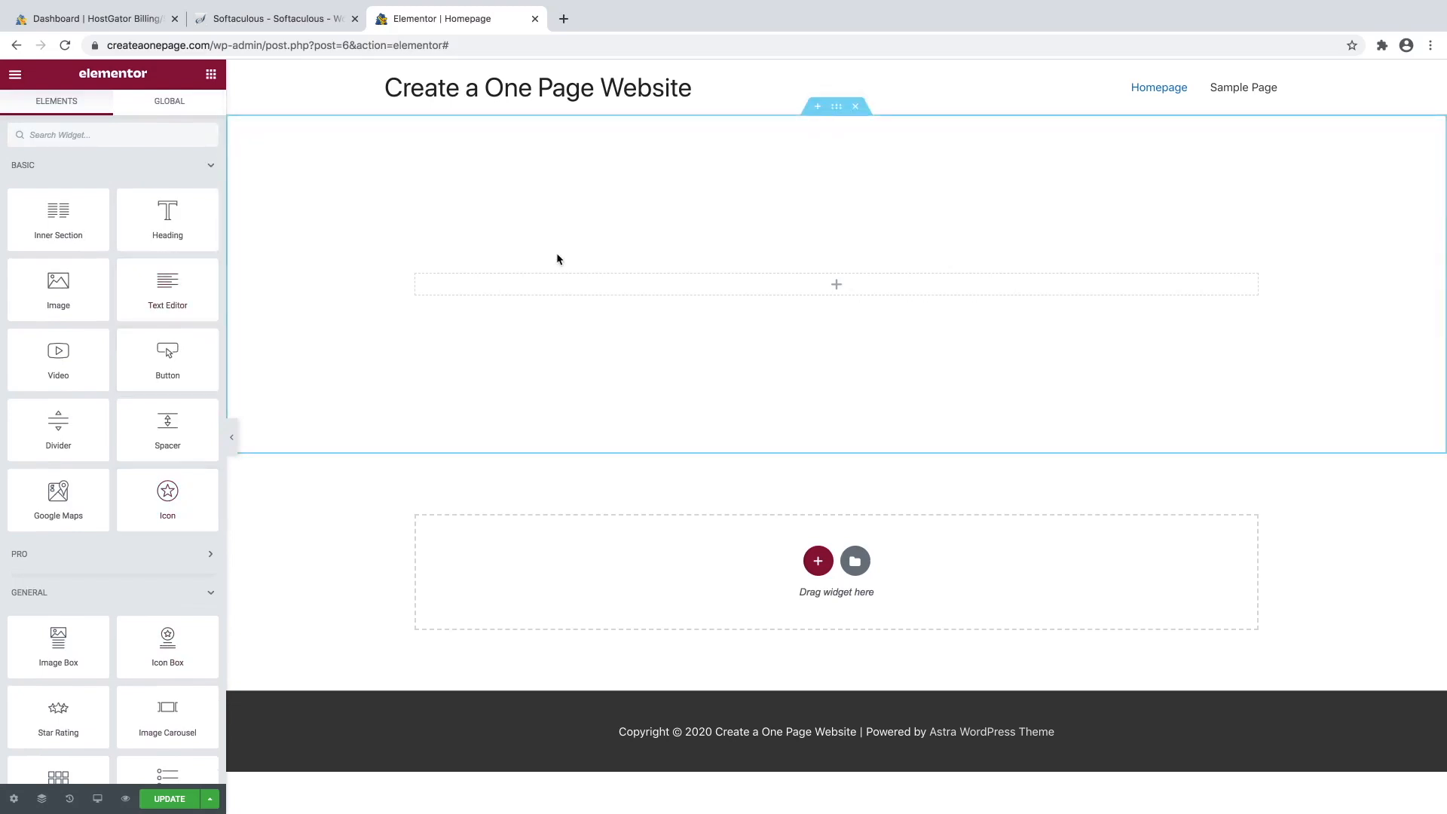
Set the section's Style background to Classic and clear the trial colour from the picker.
click(838, 111)
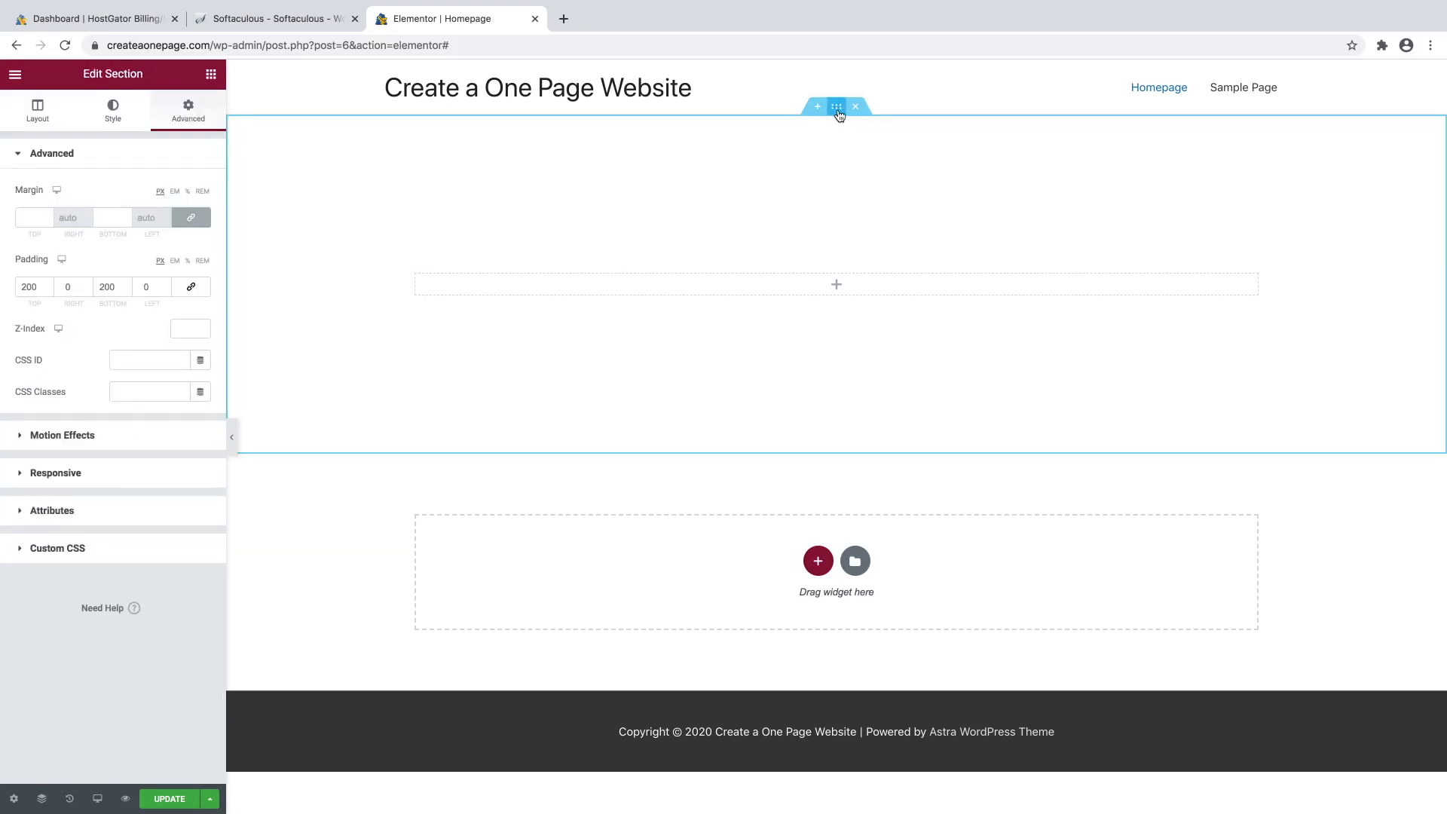
click(117, 111)
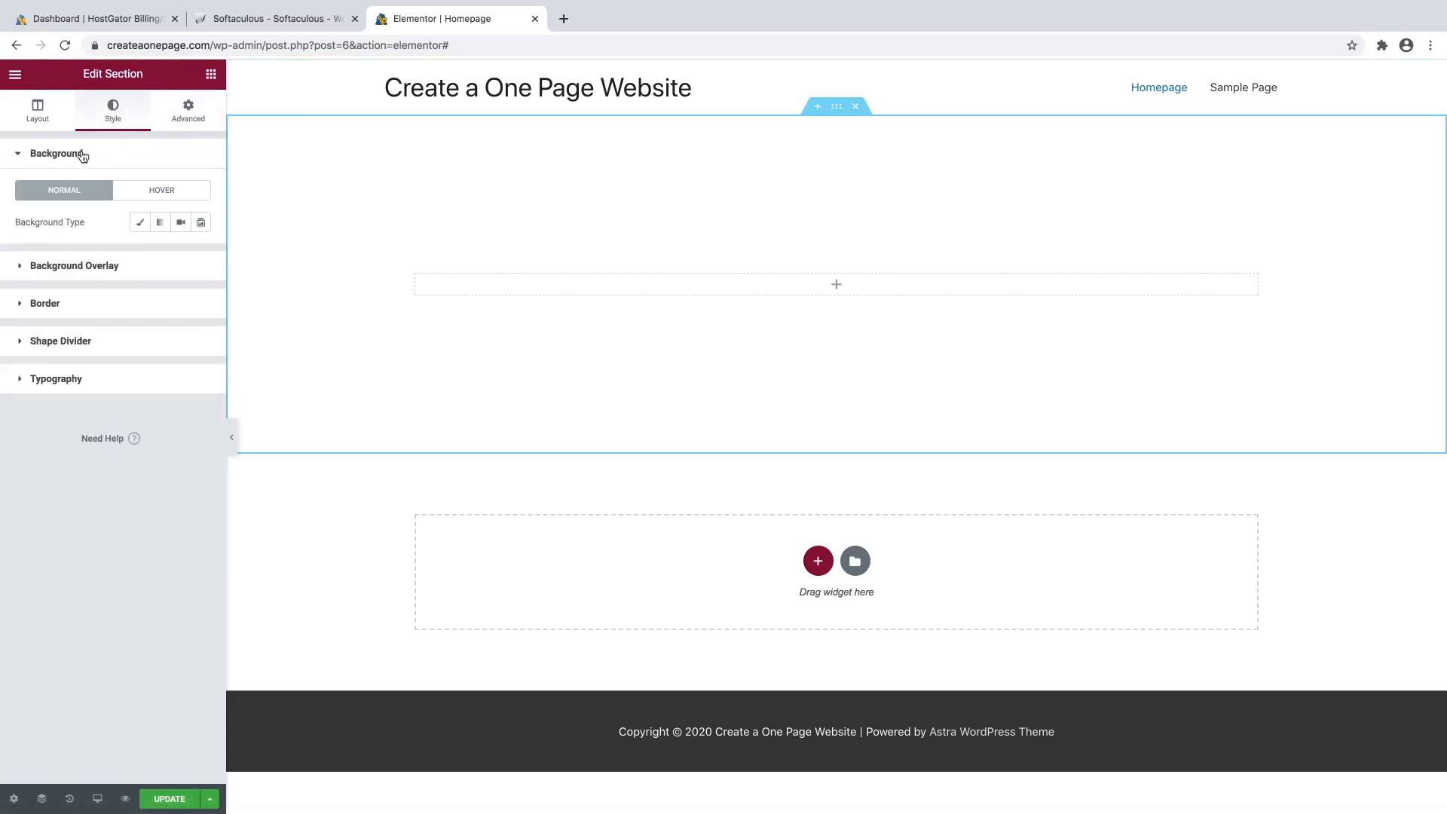
click(140, 230)
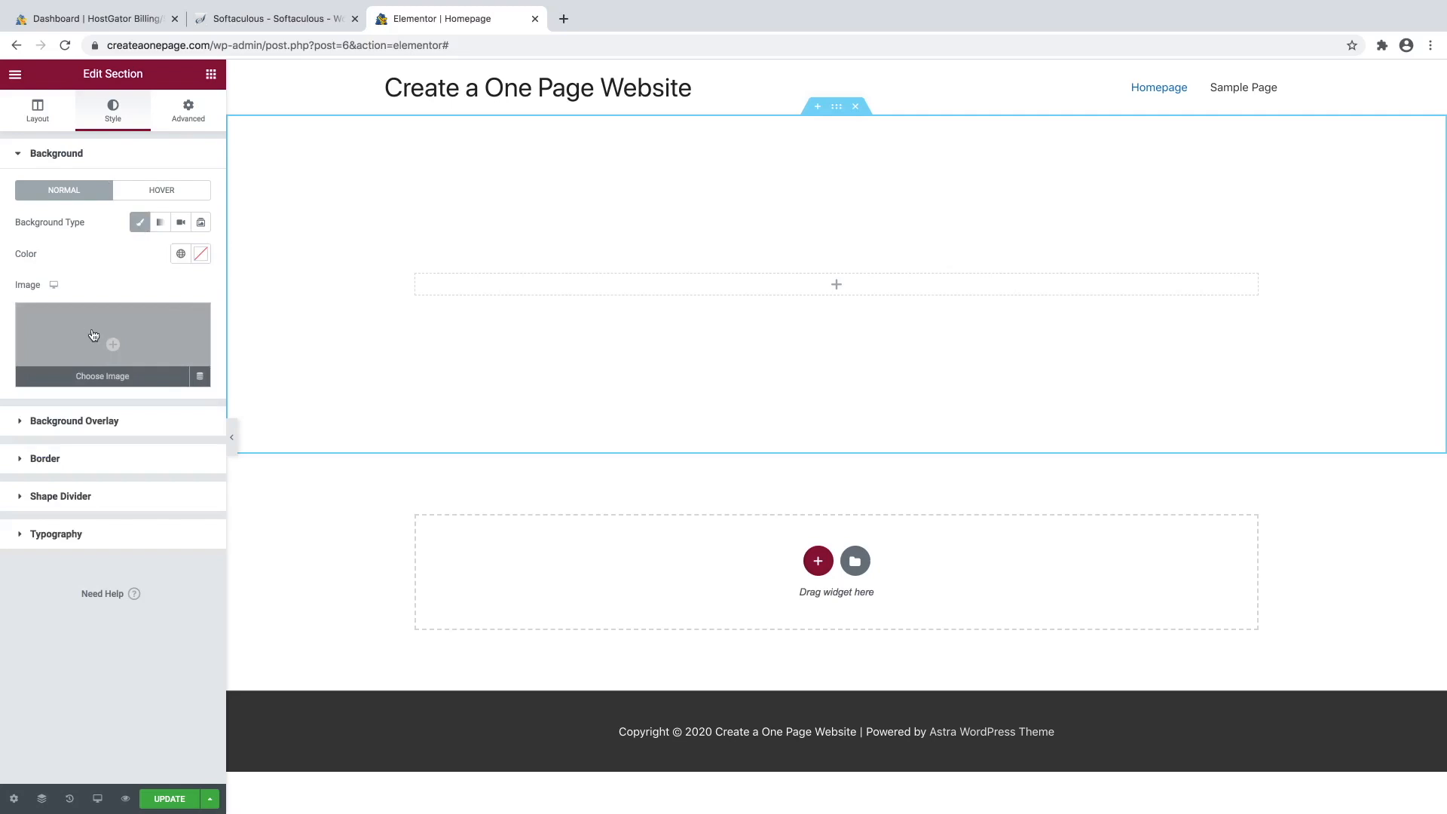
click(200, 254)
drag(137, 330, 174, 322)
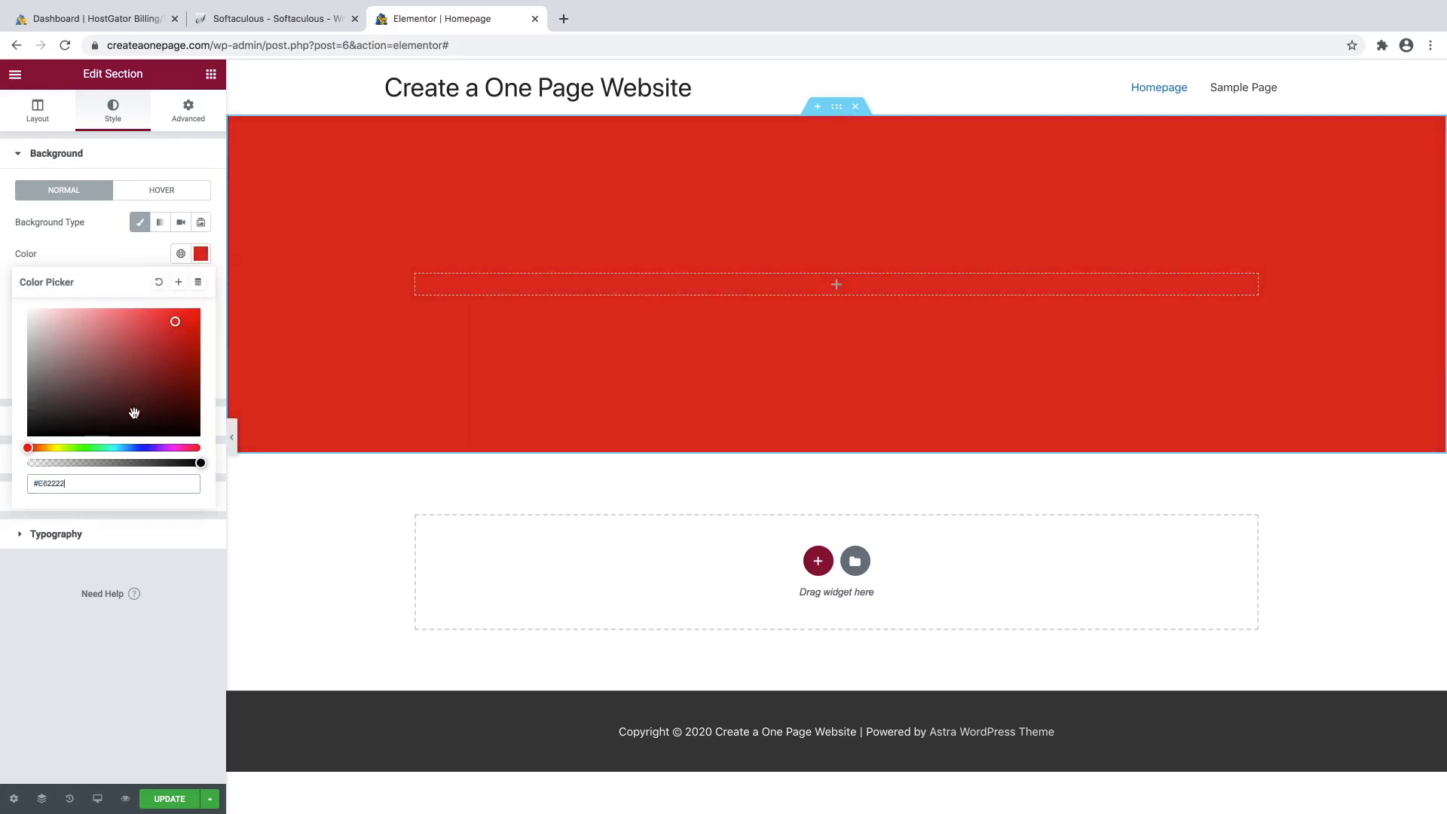
drag(75, 448, 153, 447)
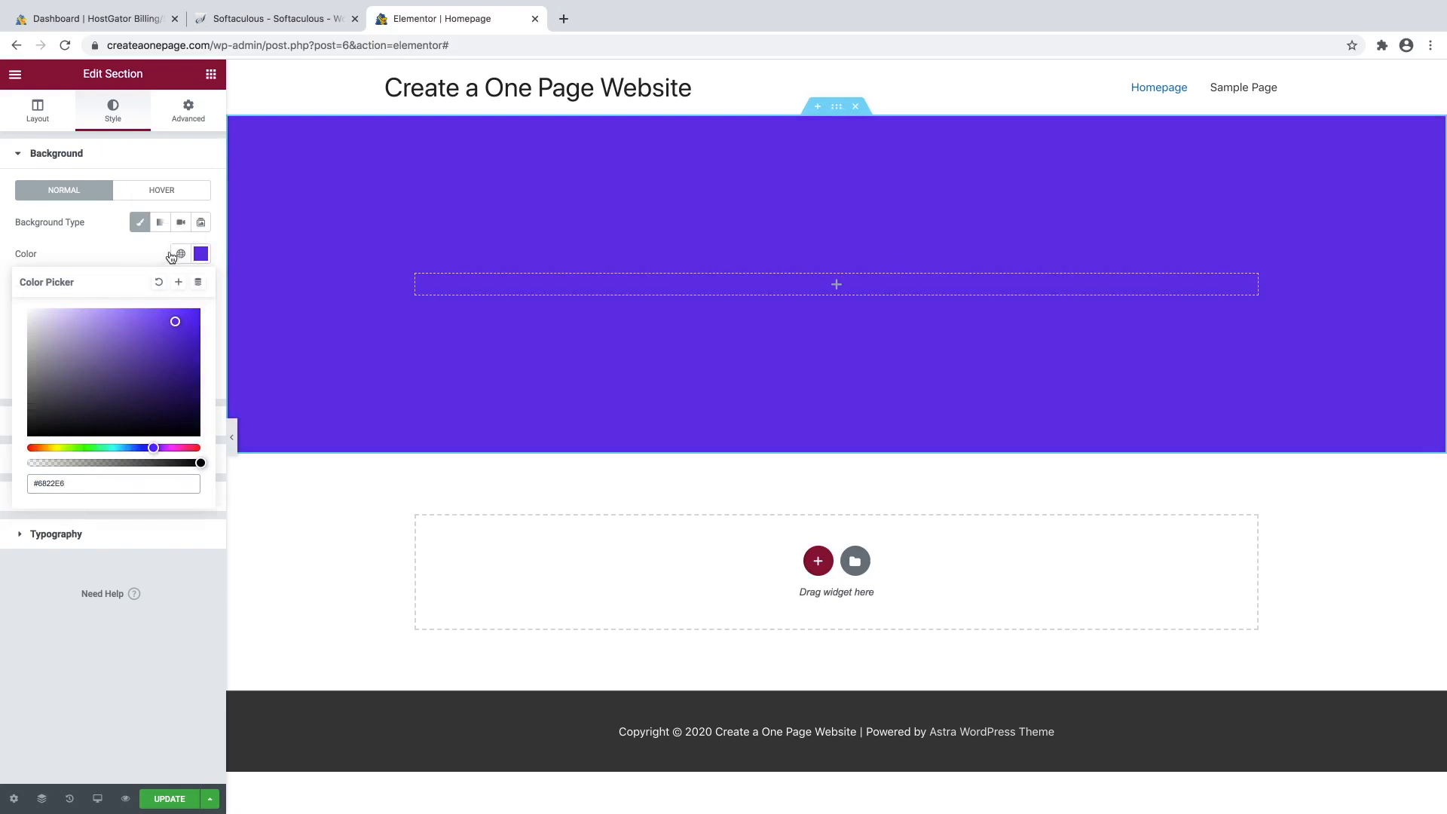
drag(135, 324, 28, 309)
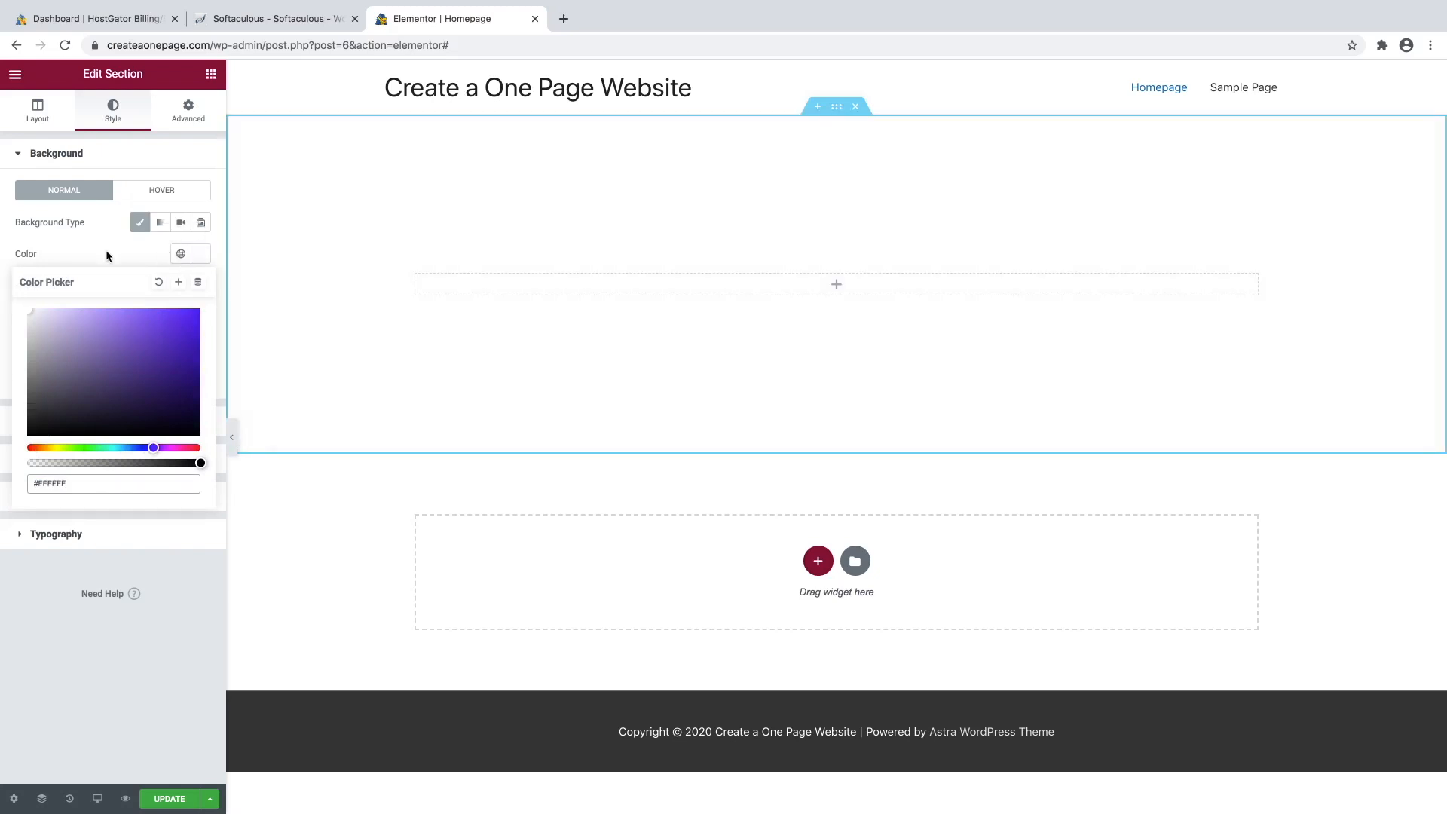
click(124, 240)
mouse_move(122, 345)
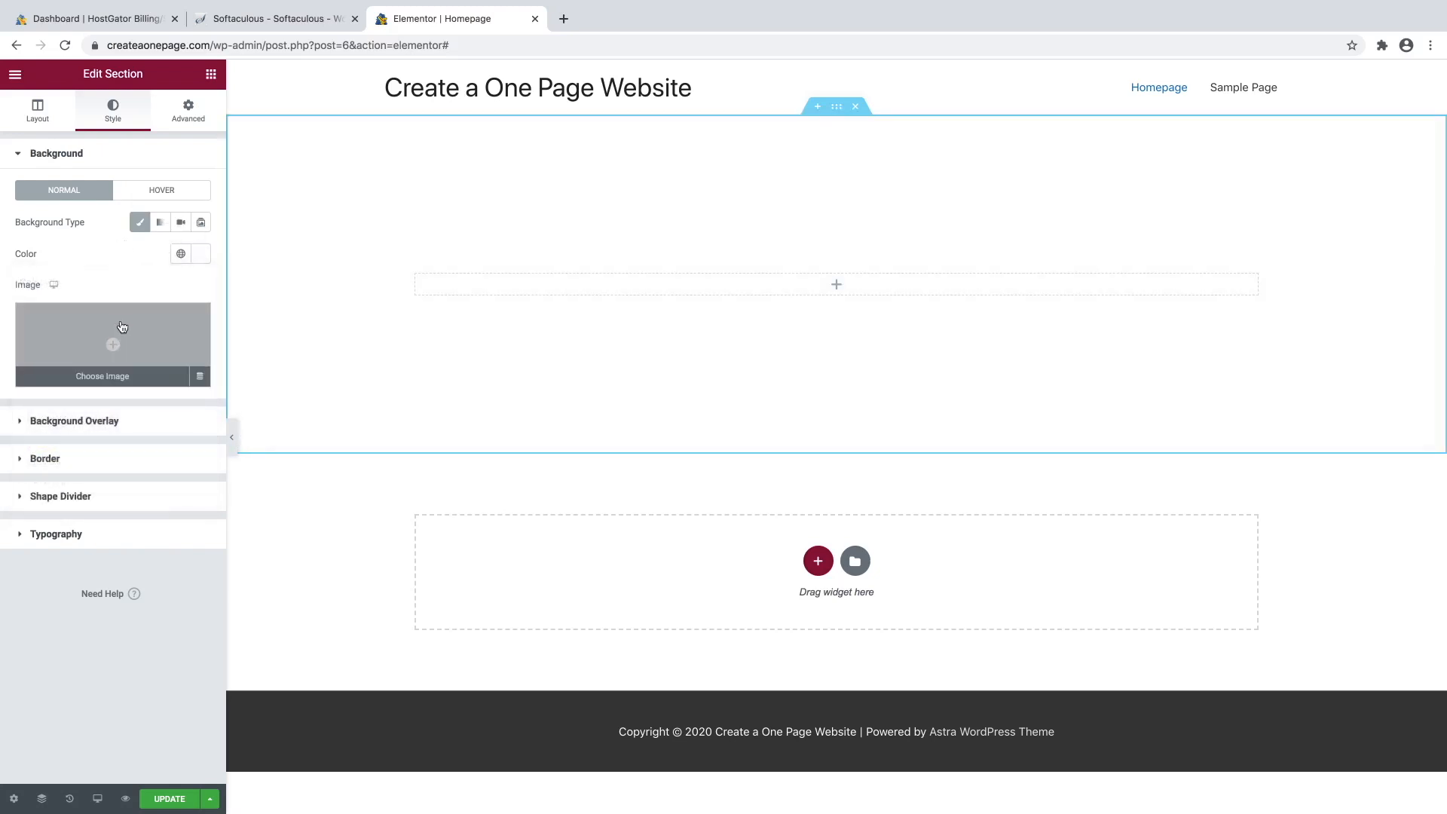
Upload Sample Hero Image.jpg from the How to Create a One Page Website folder as the background.
click(121, 378)
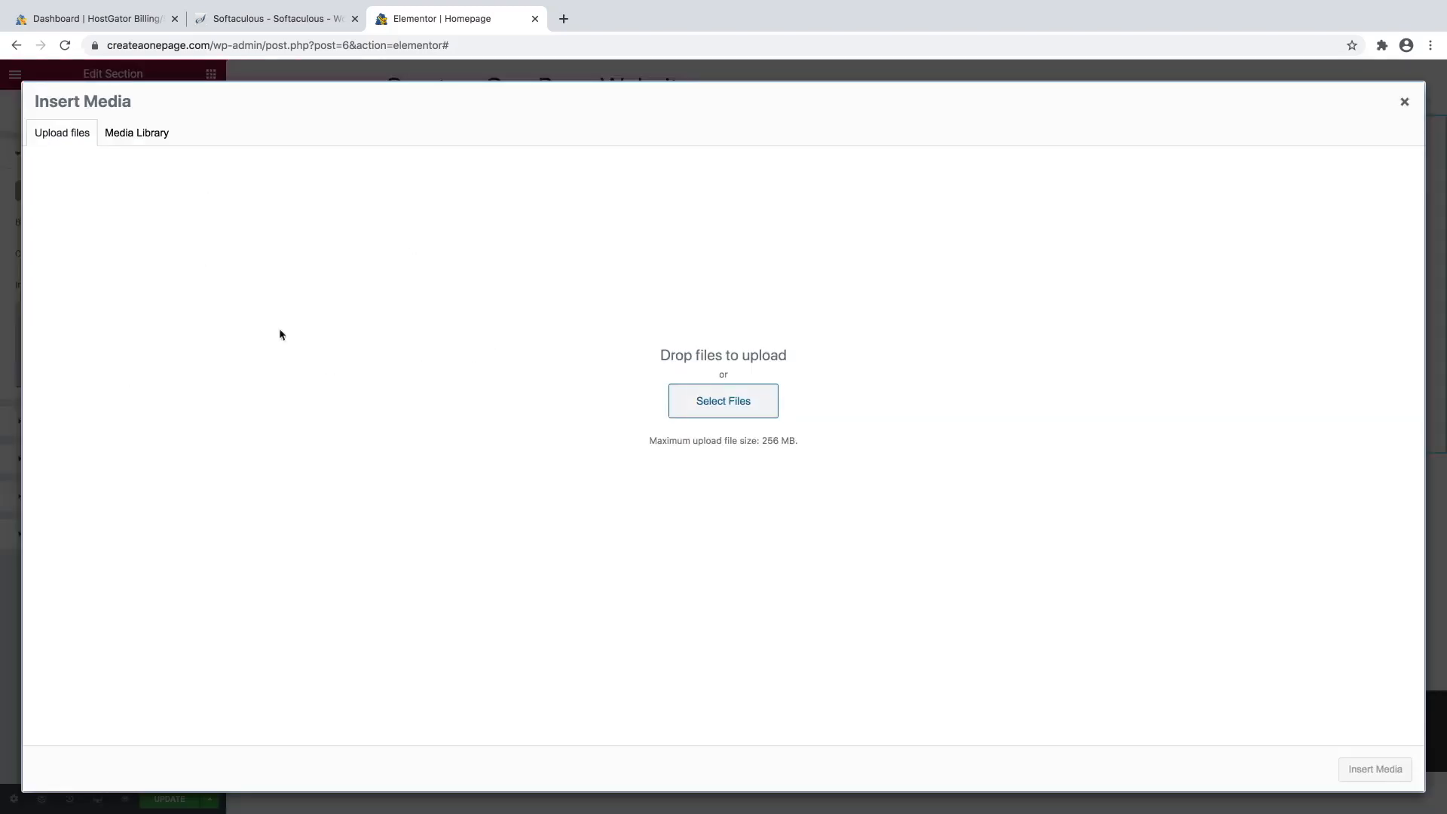
click(719, 411)
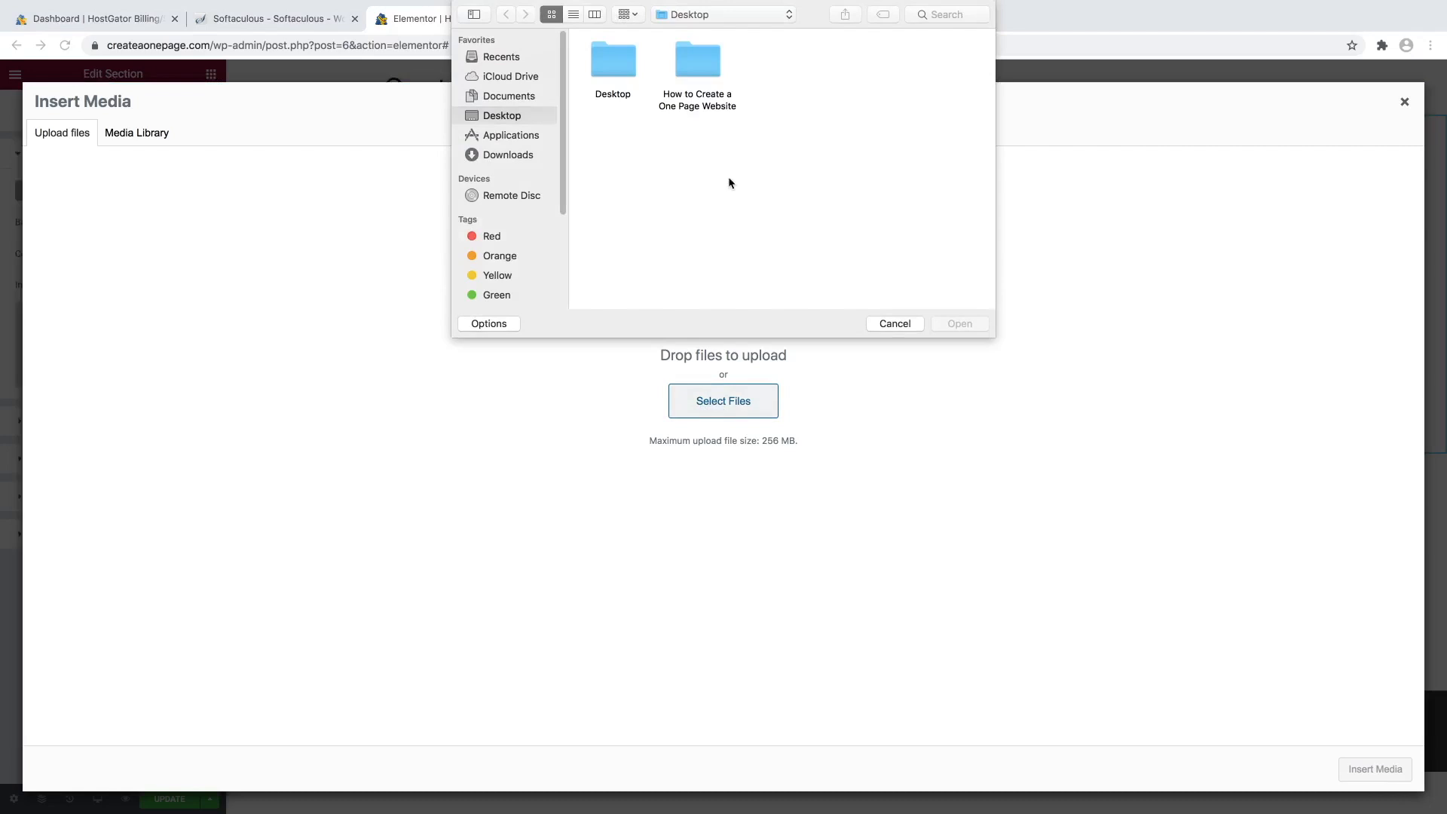
double_click(700, 59)
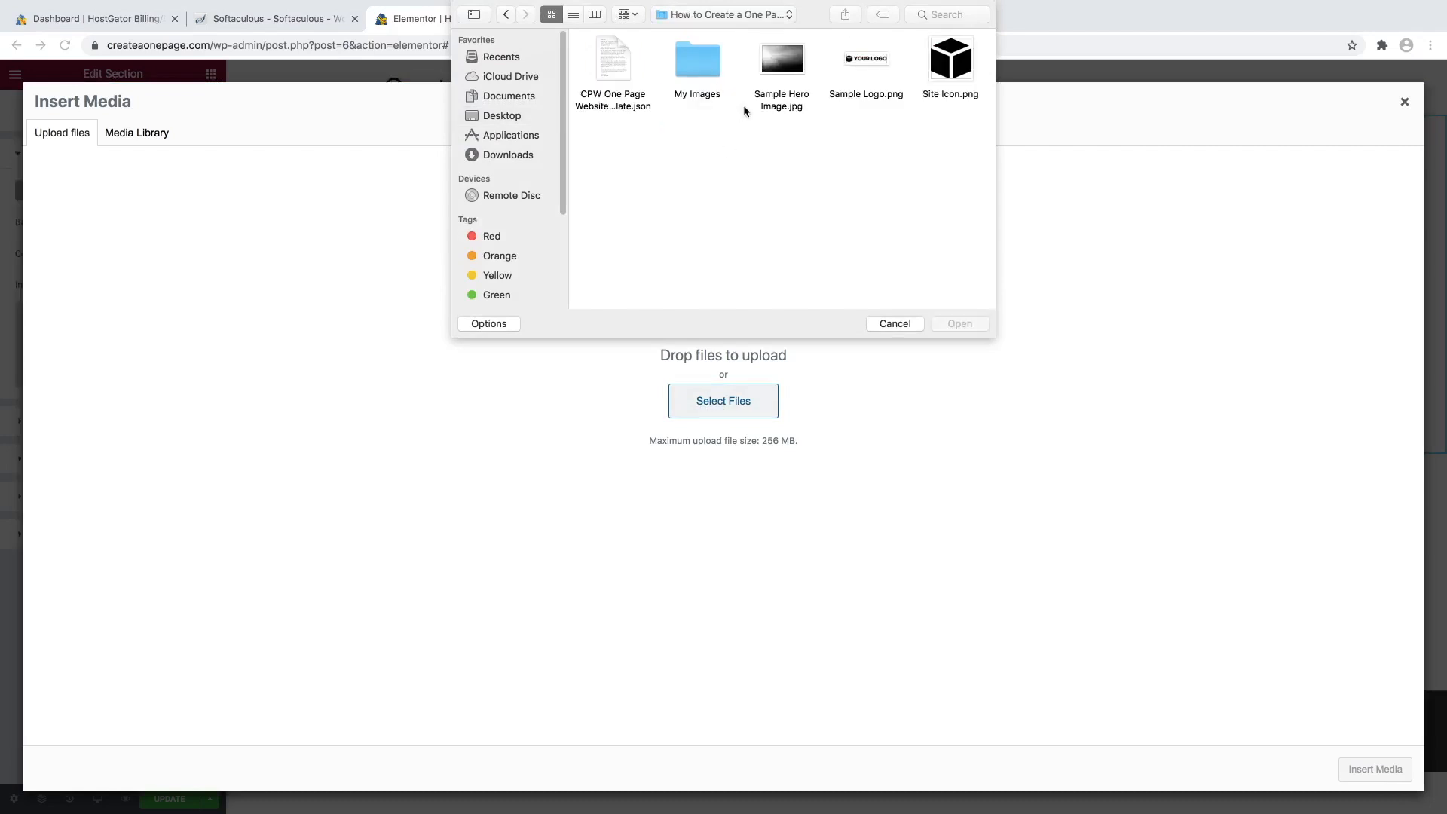
click(795, 78)
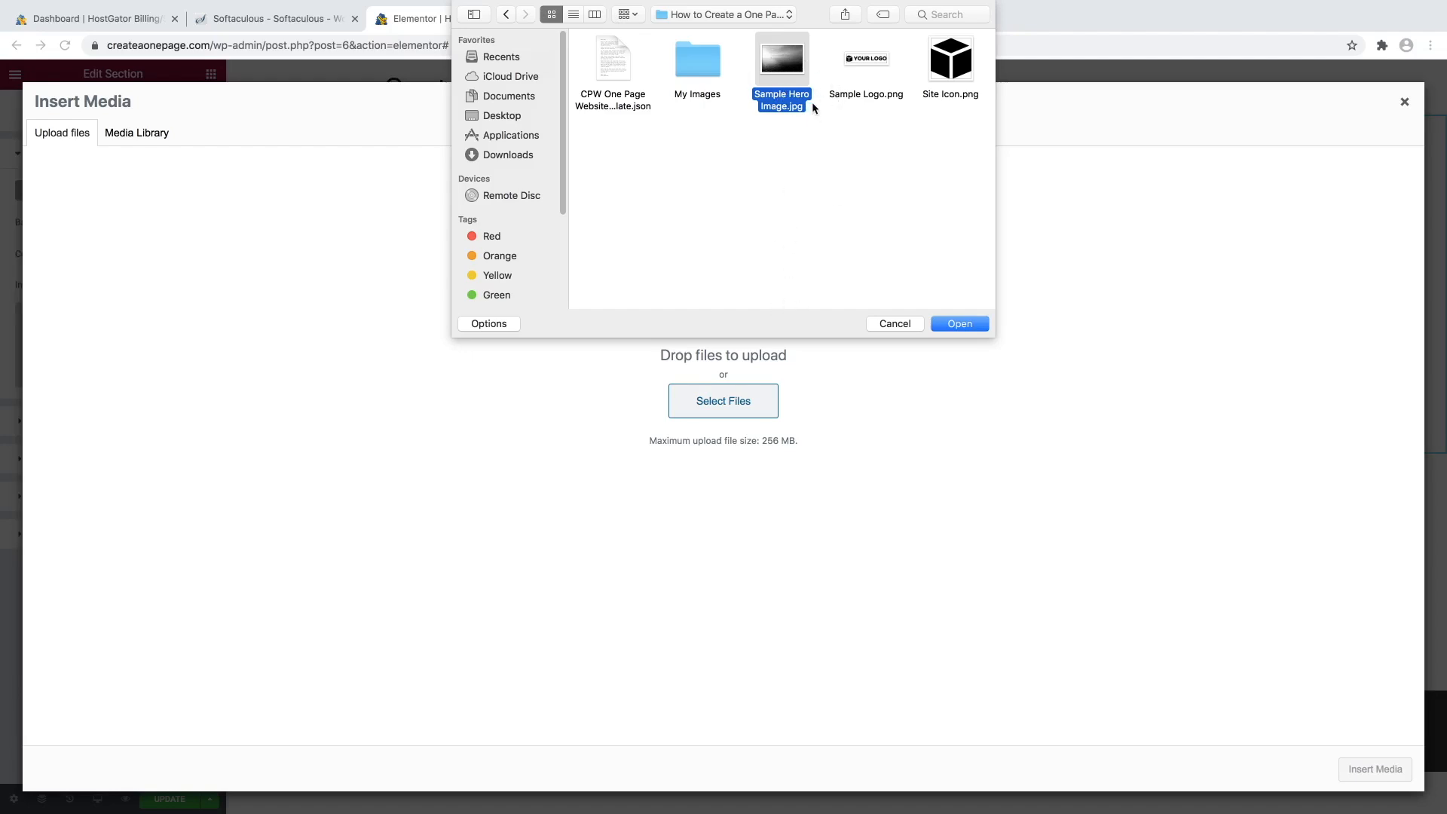
click(960, 325)
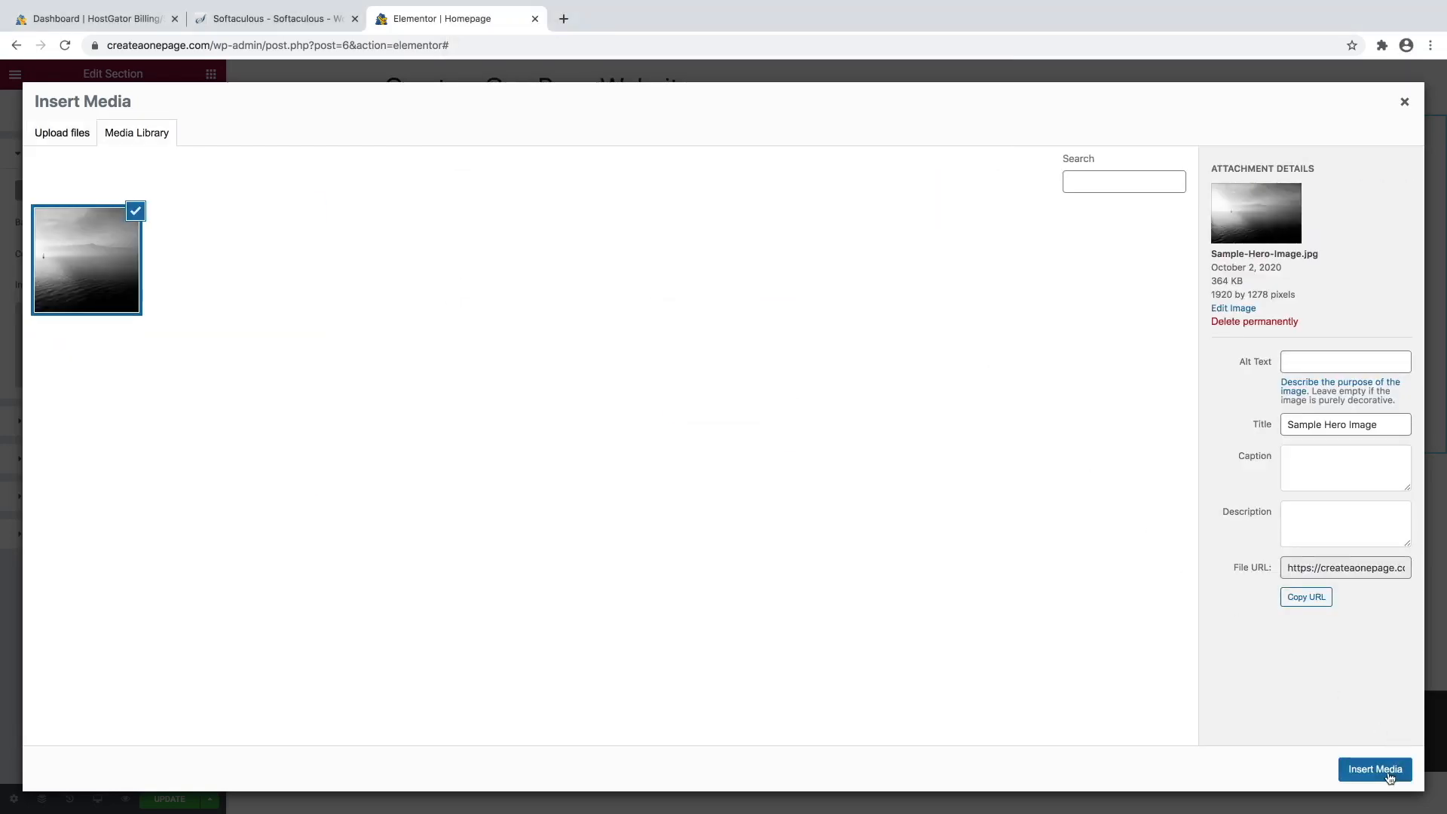
click(1376, 769)
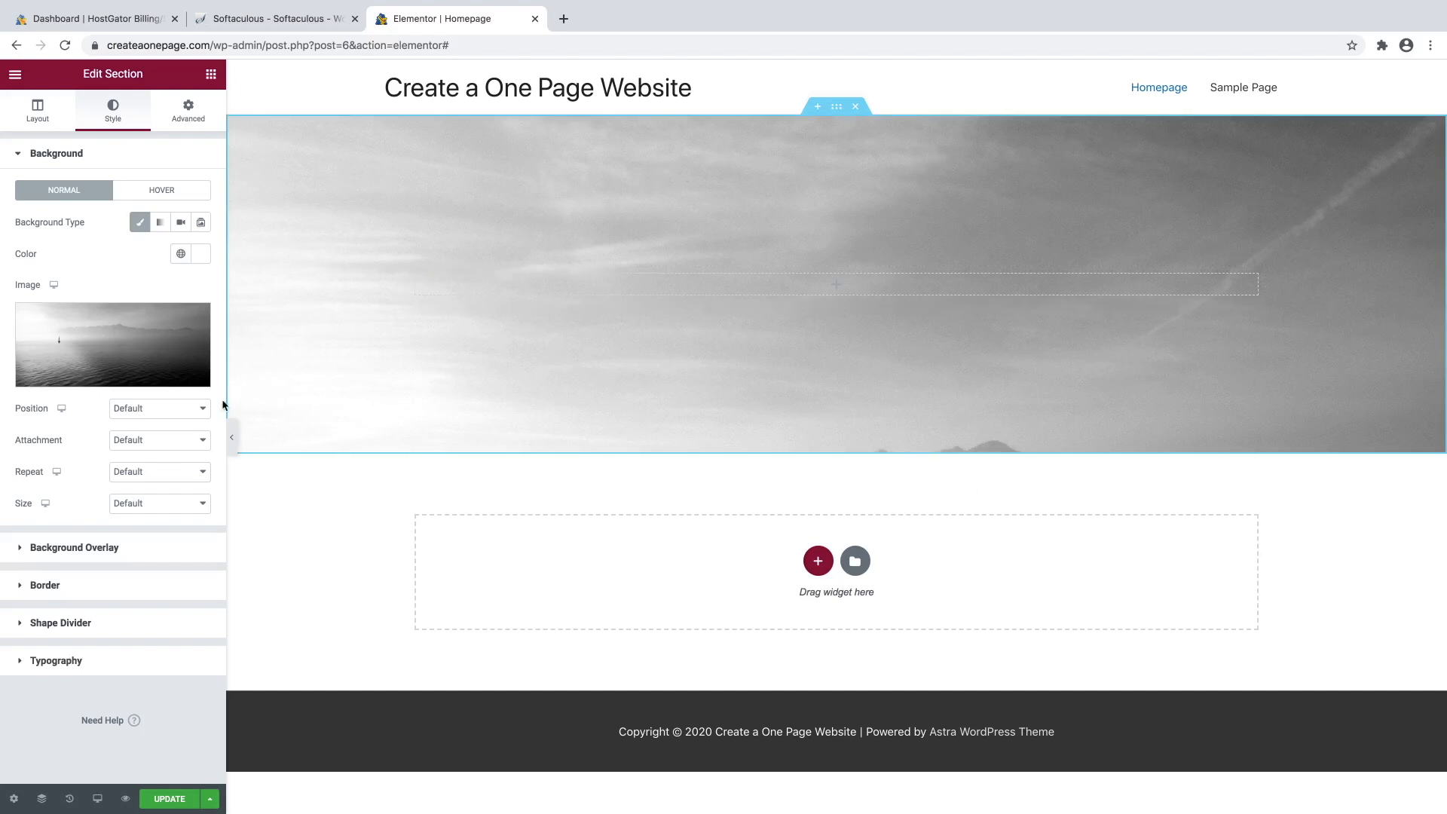
Set the lake background to Center Center position, Cover size and Scroll attachment.
click(141, 417)
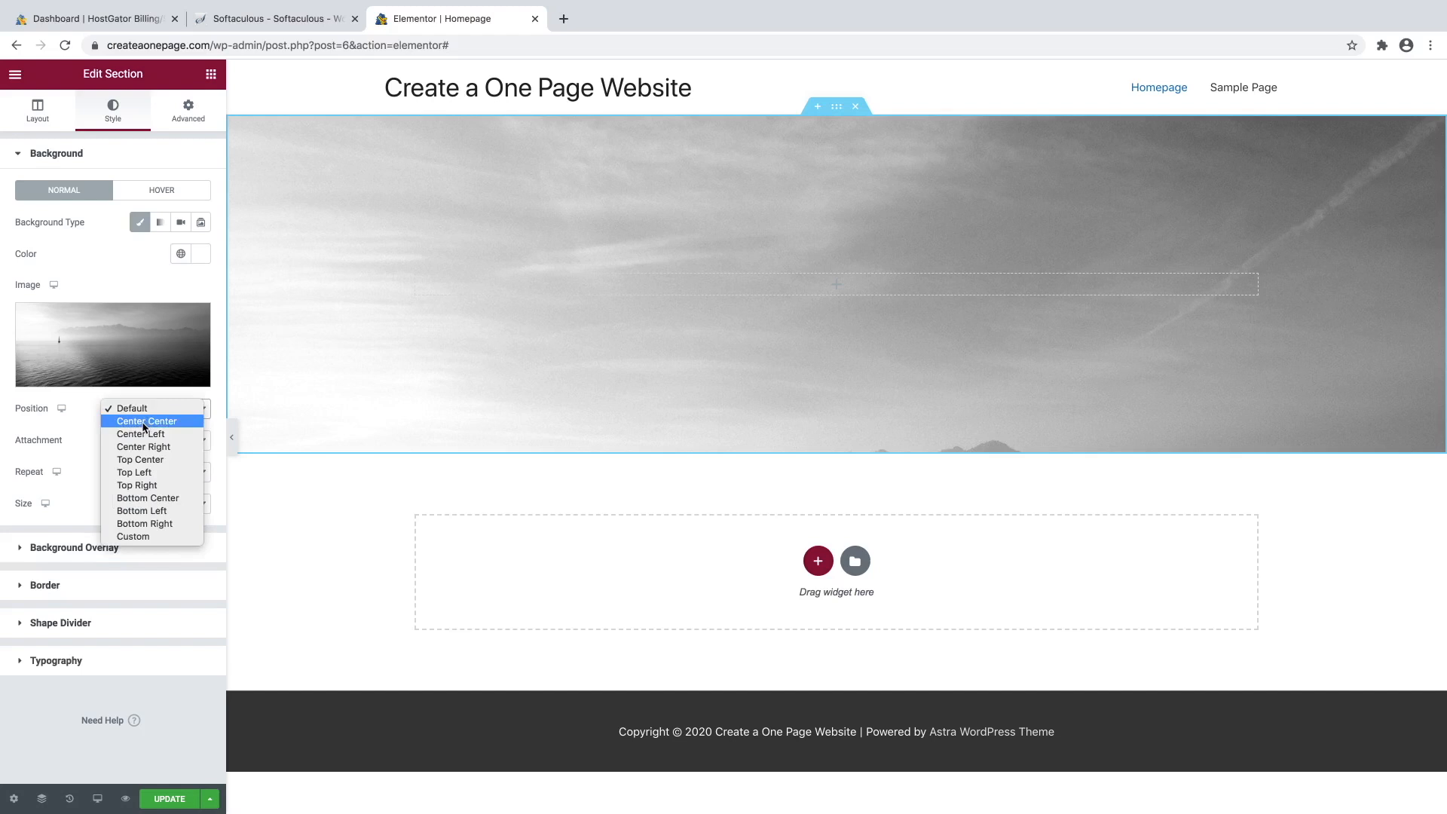
click(143, 424)
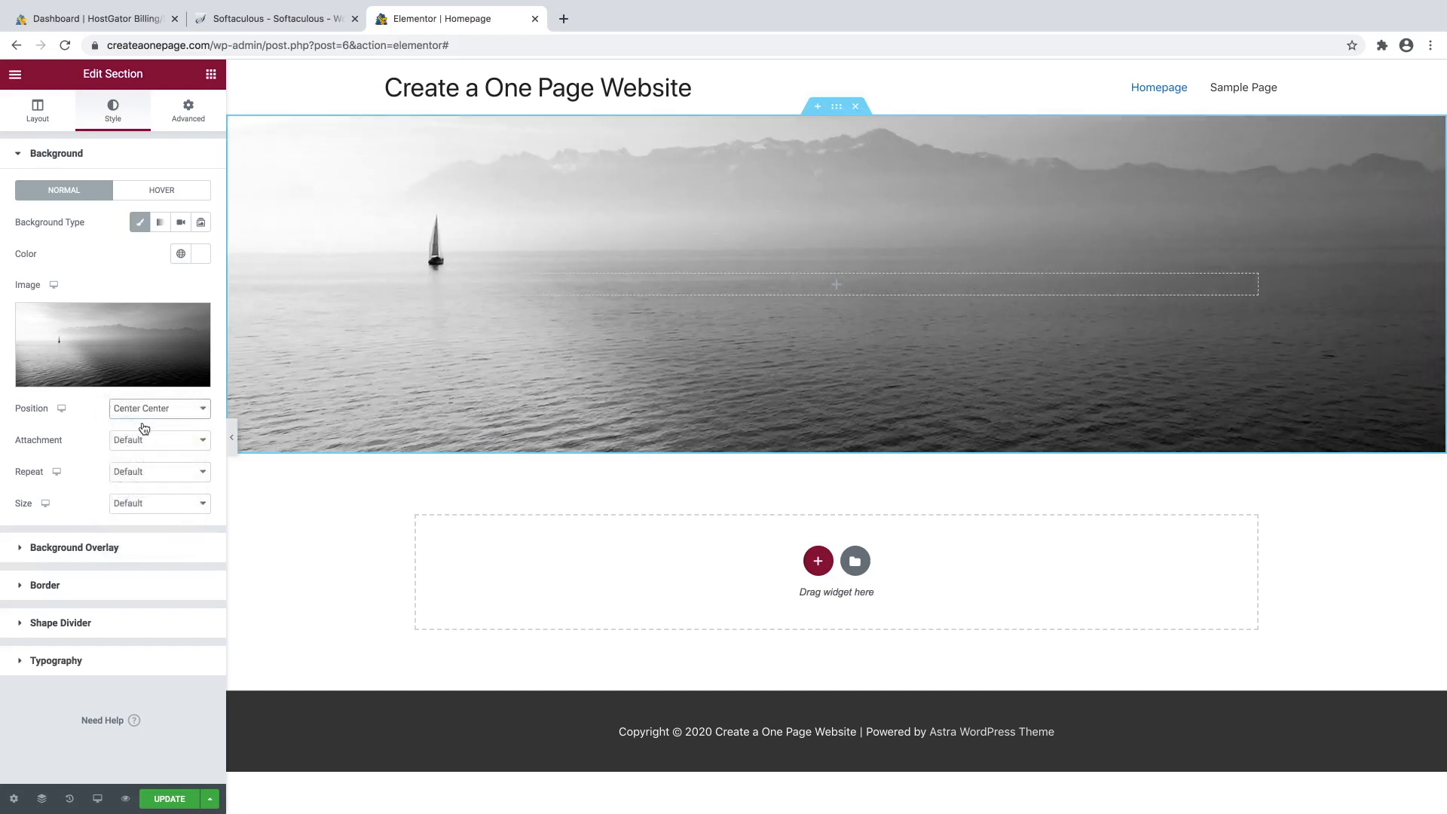
click(149, 511)
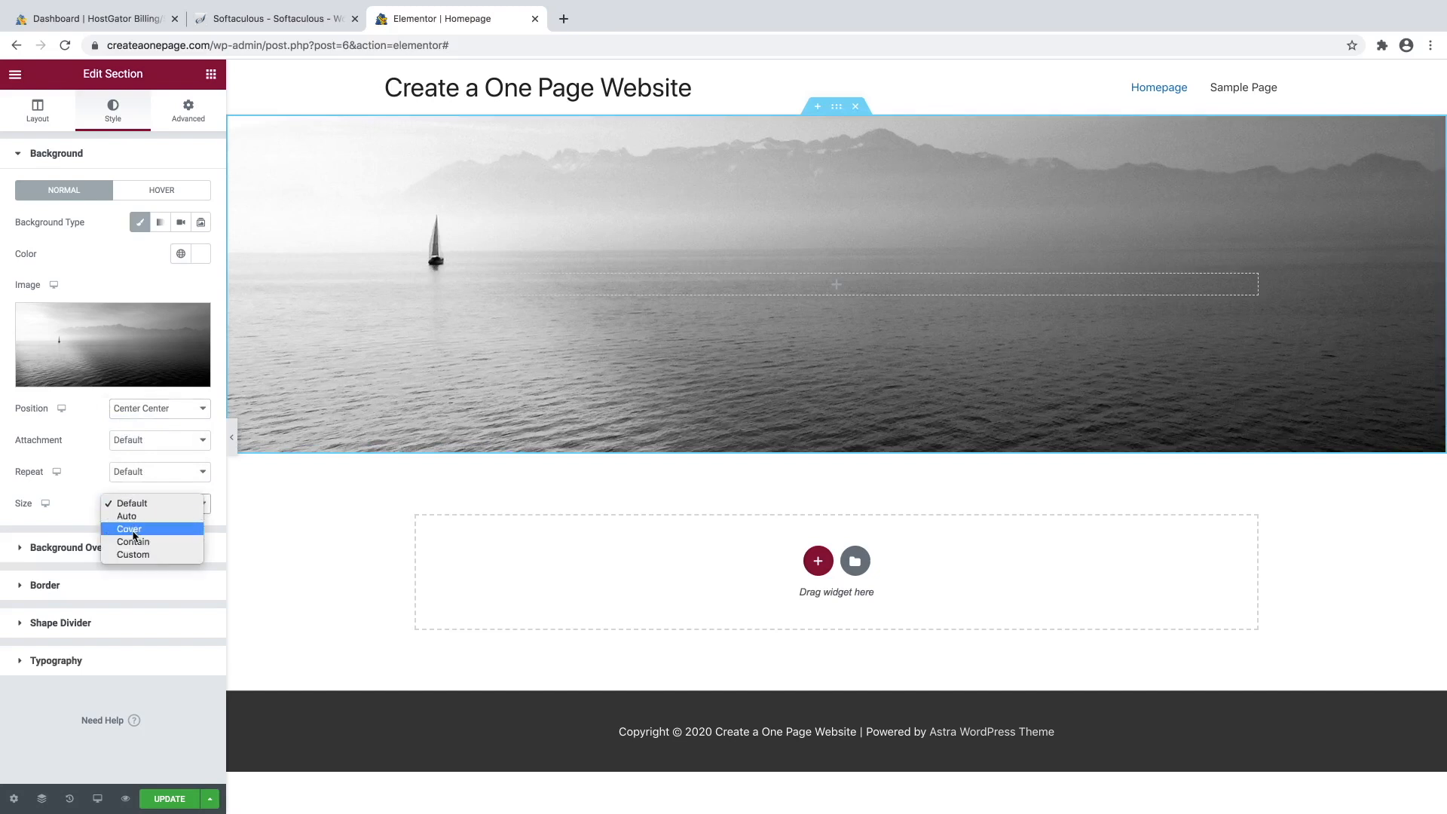
click(130, 530)
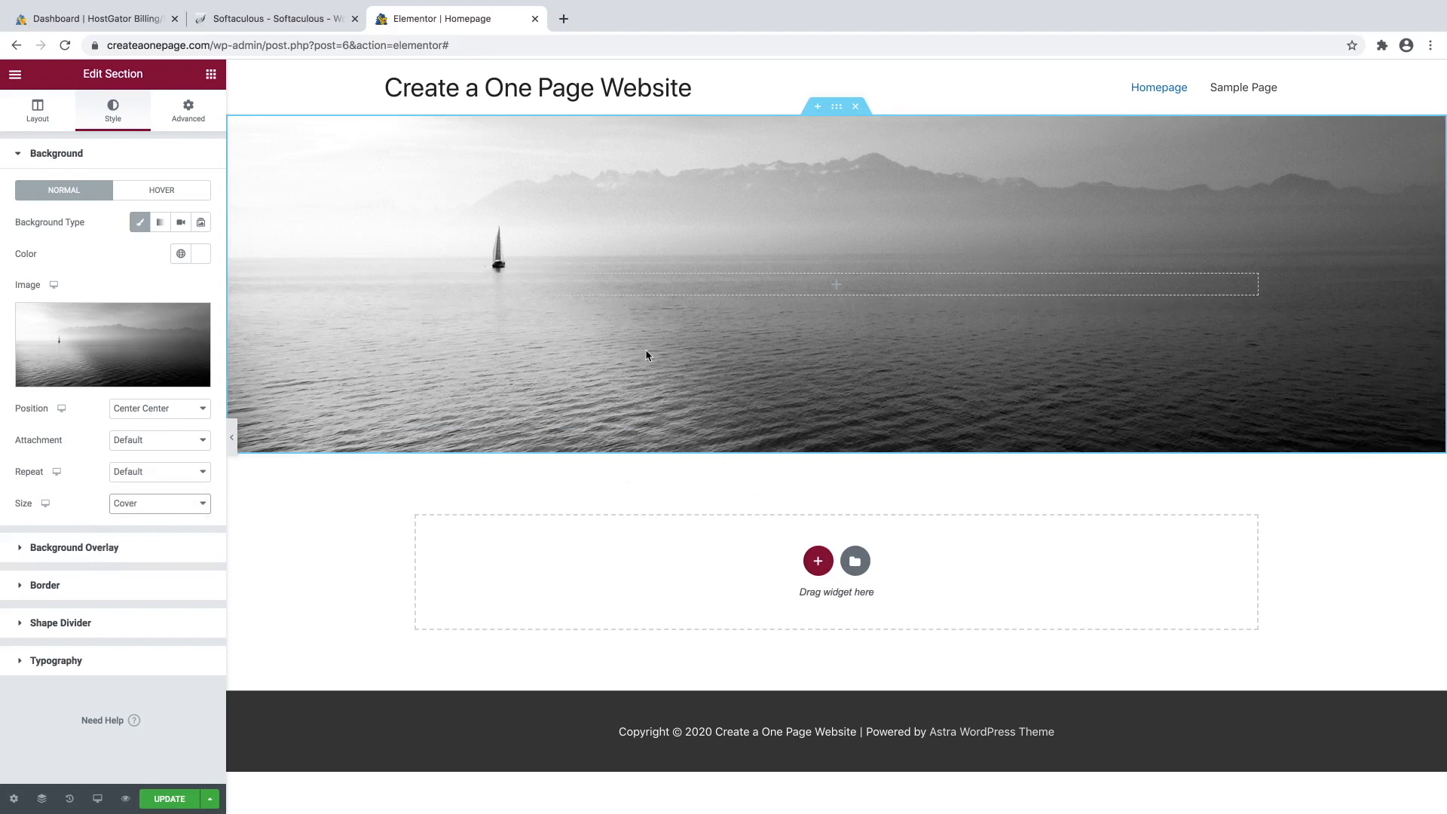
click(140, 441)
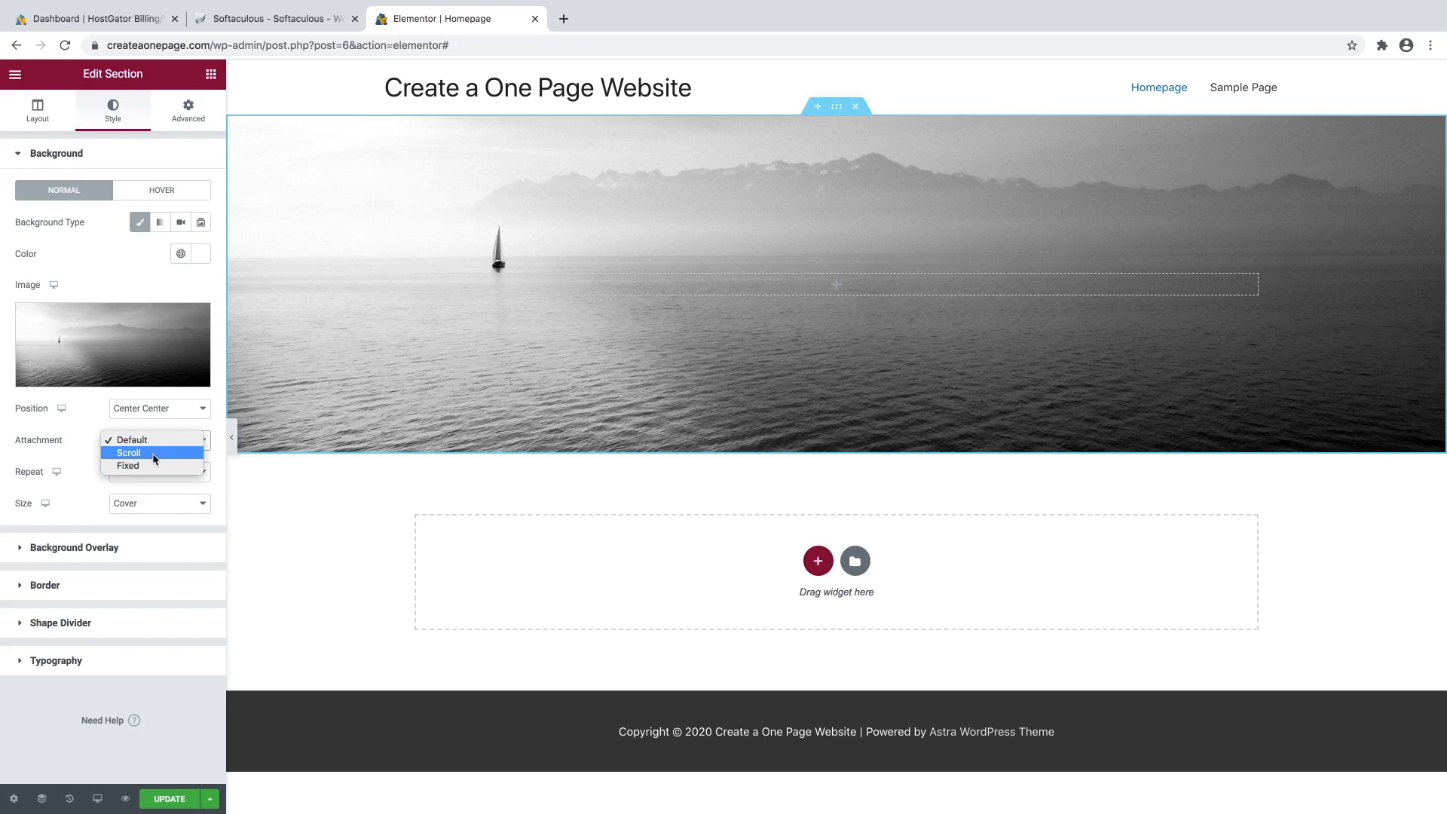
click(155, 454)
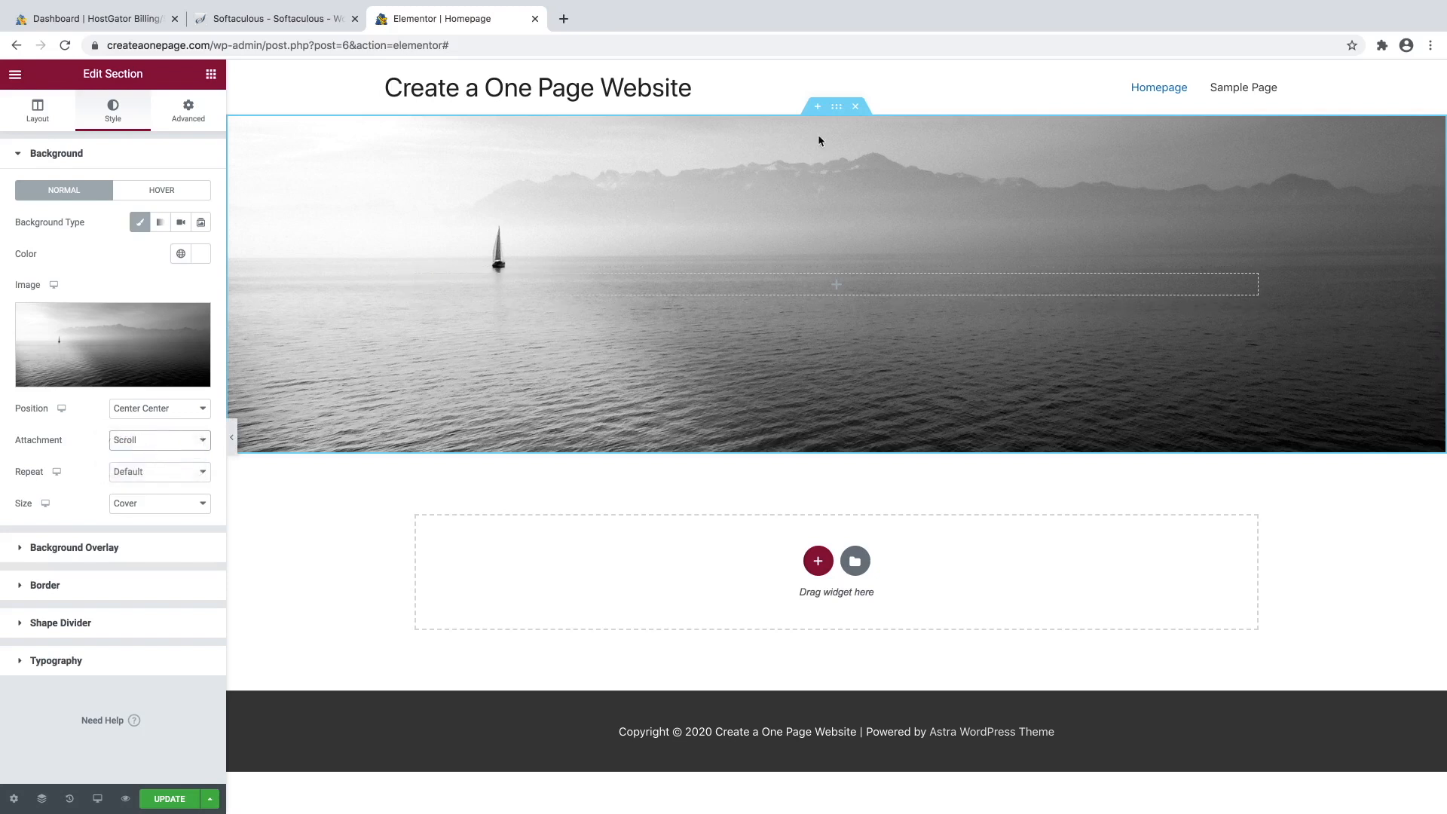
right_click(839, 116)
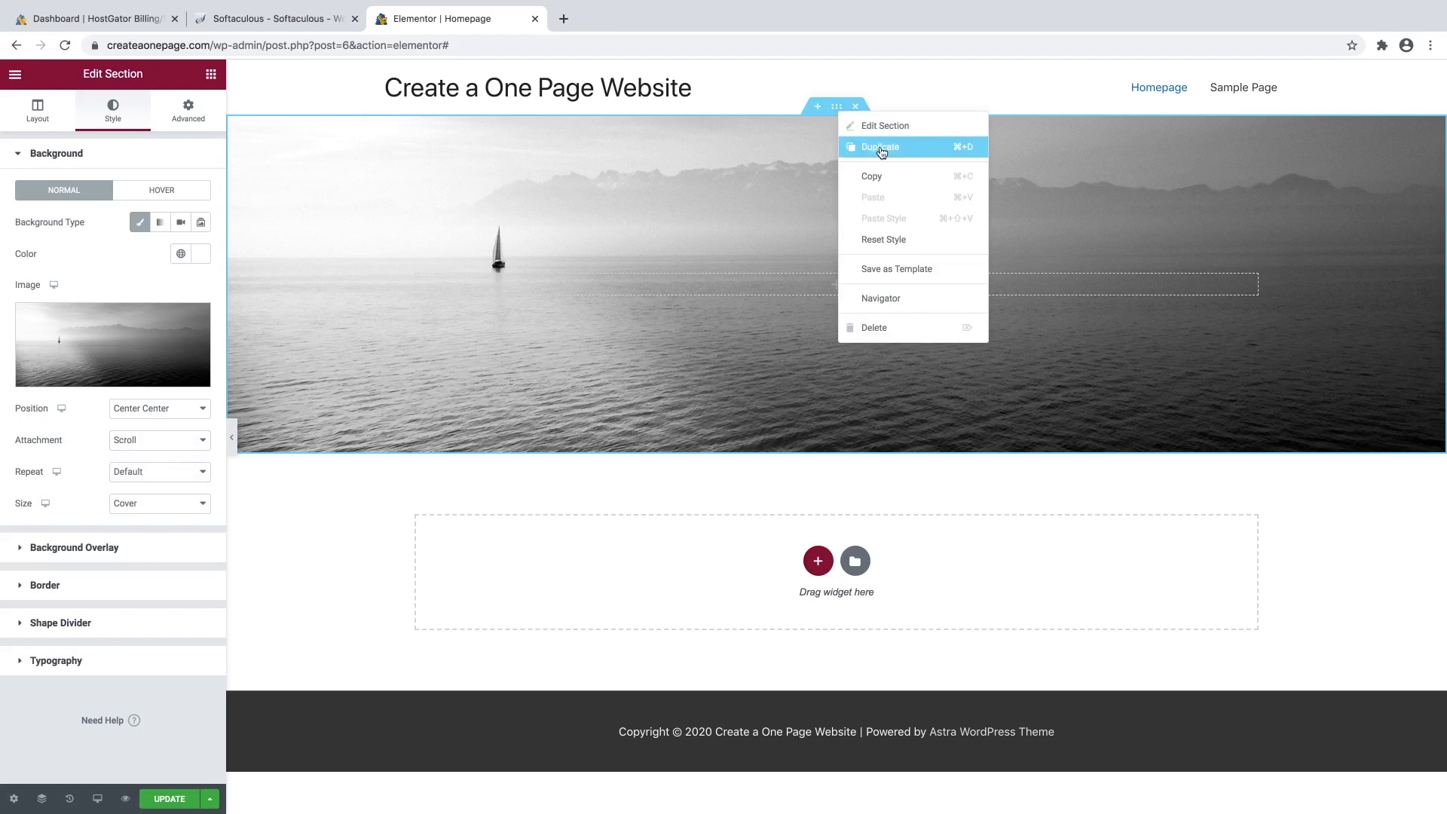
Duplicate the hero section and set the copy's background attachment to Fixed.
click(880, 146)
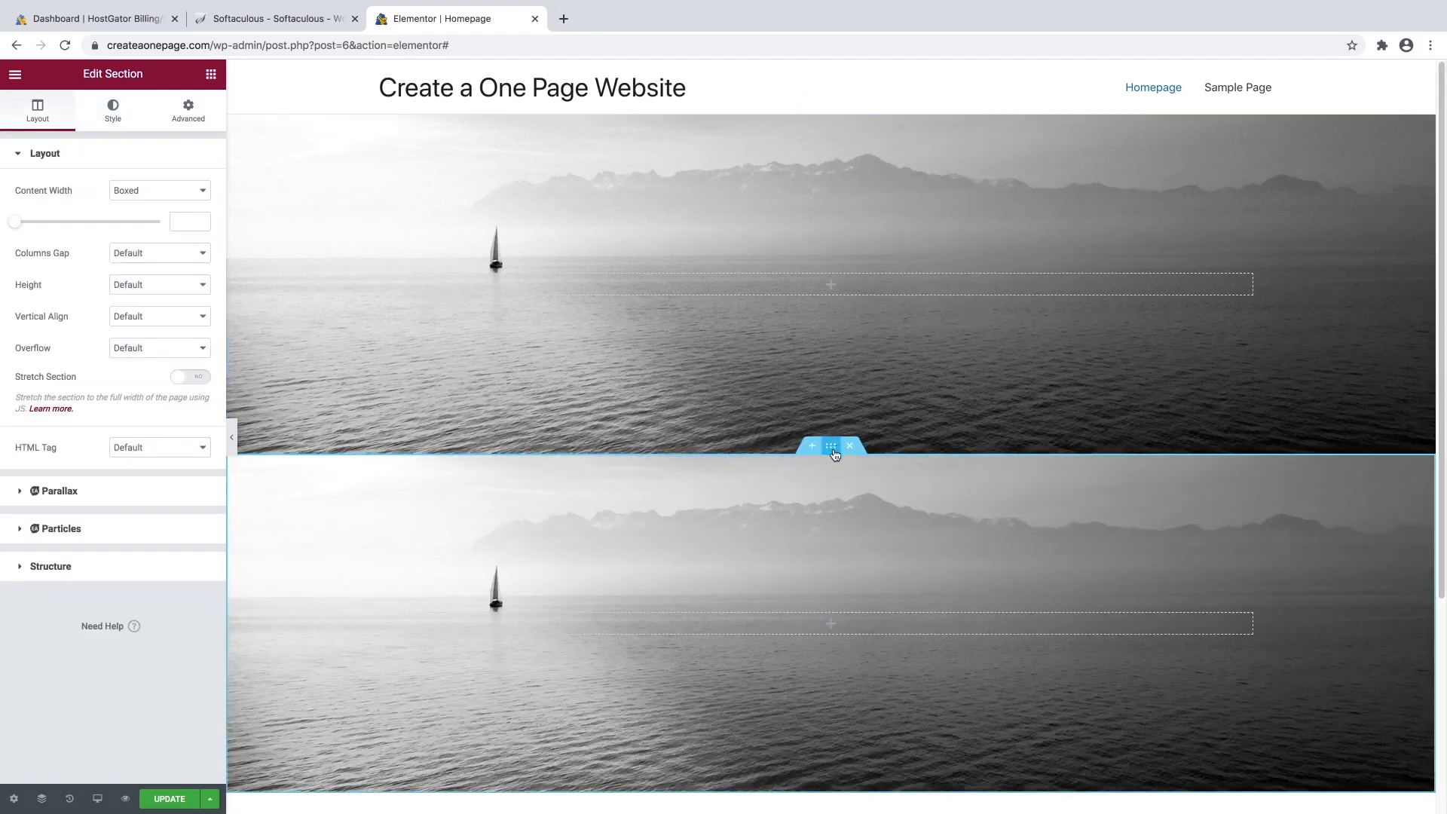
click(126, 120)
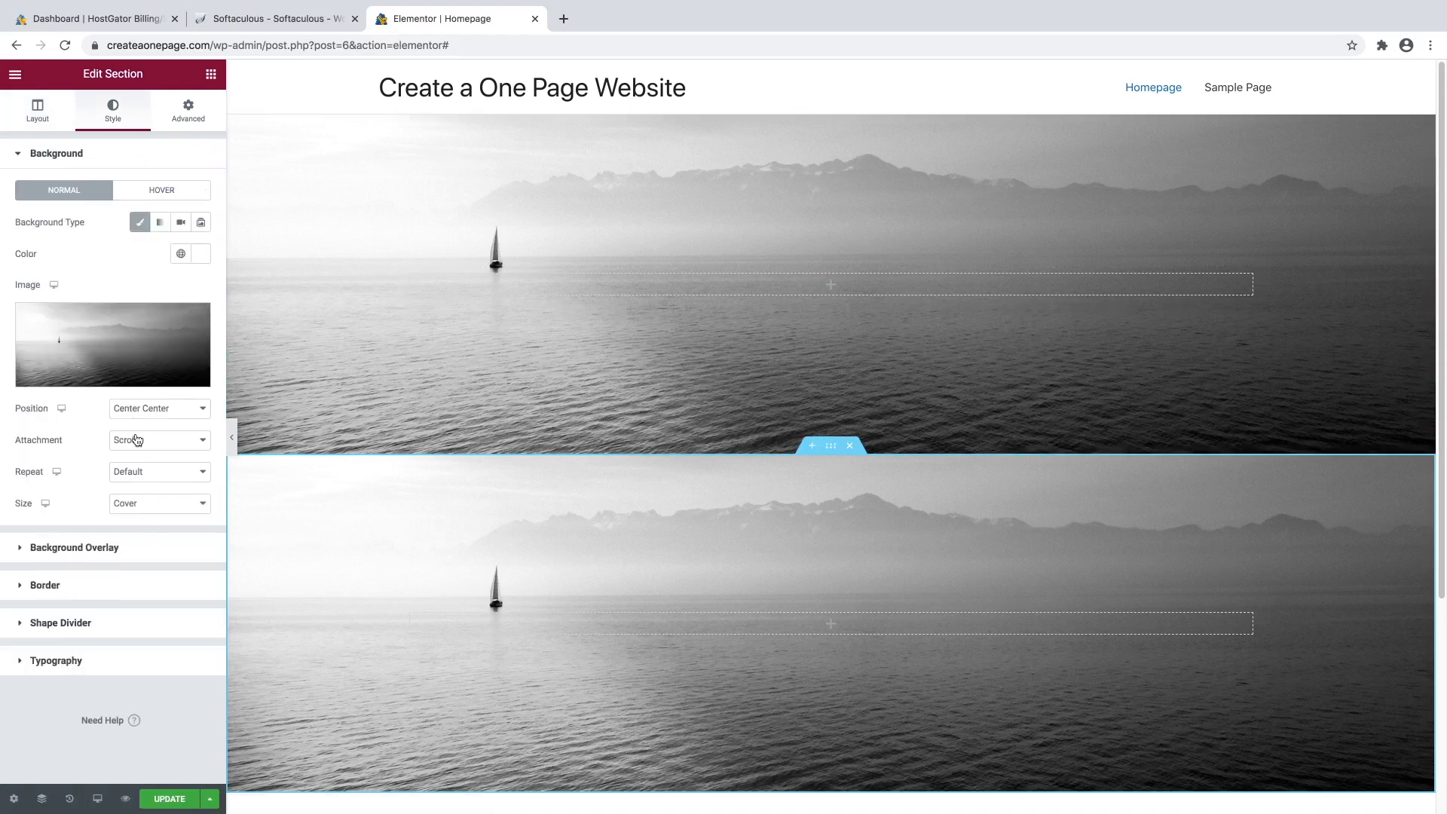
click(136, 440)
click(128, 453)
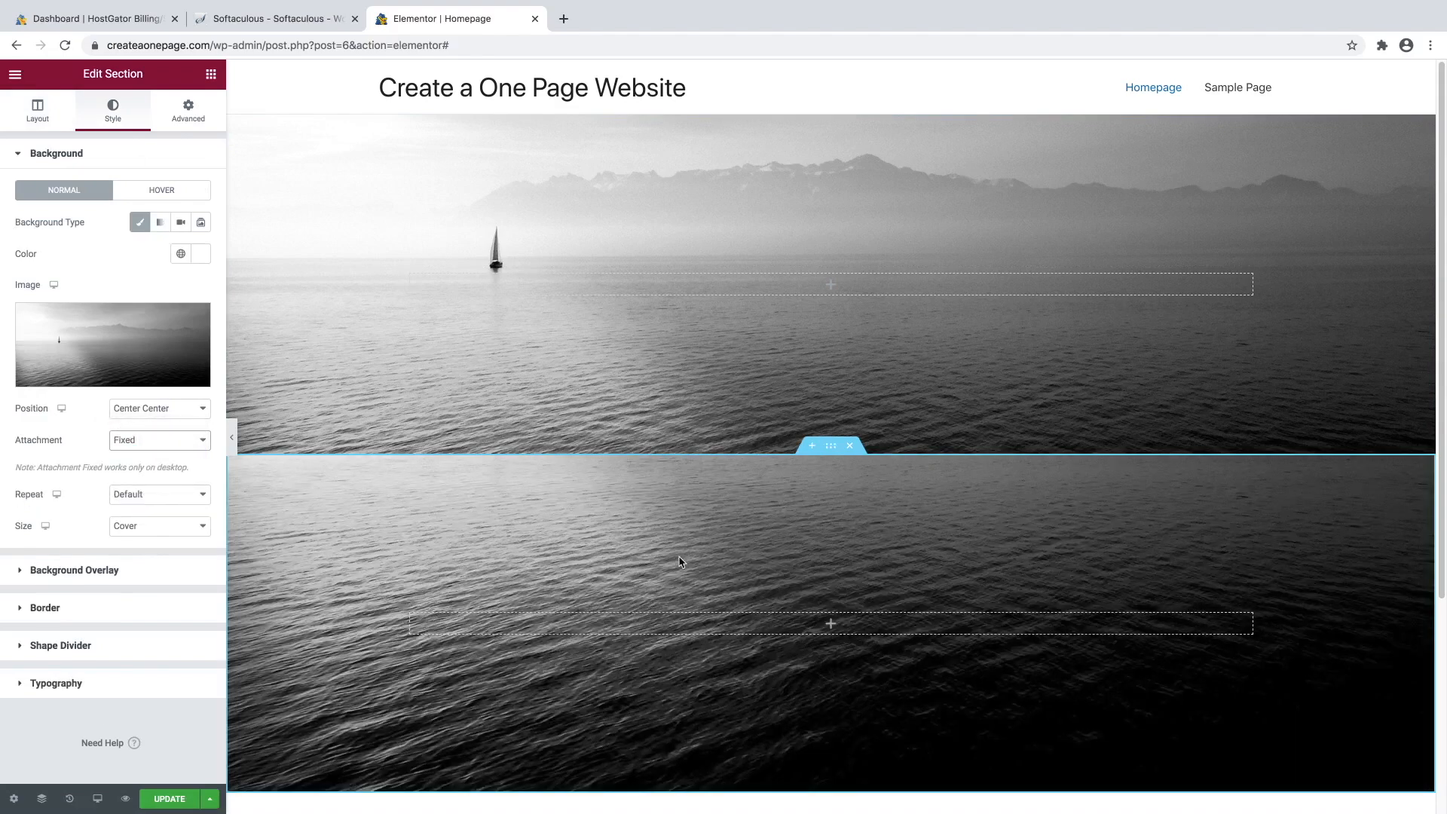
Preview the fixed background by scrolling, then delete the original scrolling-background section.
scroll(701, 561, down, 3)
scroll(701, 562, up, 2)
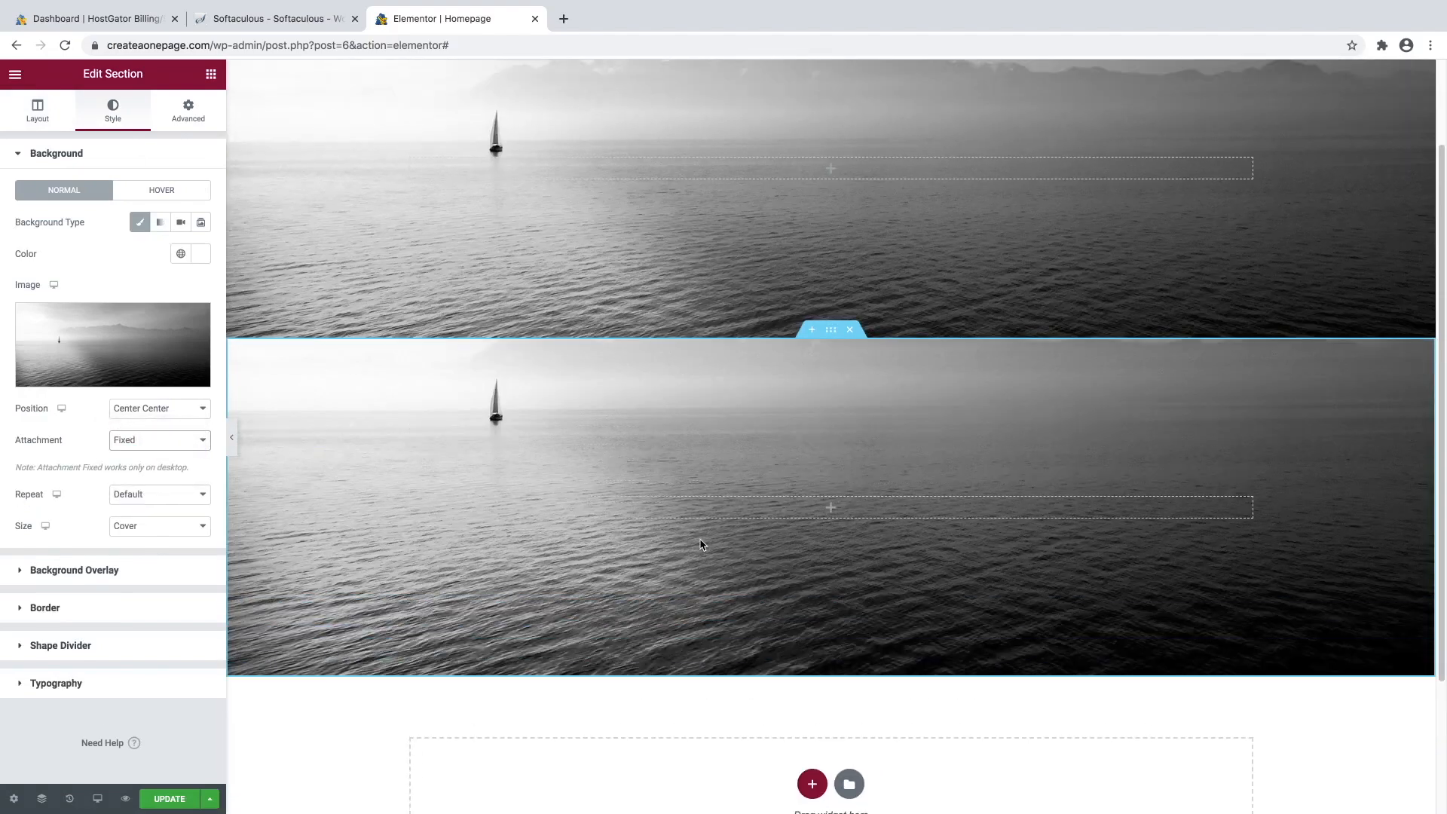
scroll(700, 558, down, 4)
scroll(698, 555, up, 4)
scroll(698, 550, down, 4)
scroll(696, 542, up, 1)
scroll(696, 541, down, 2)
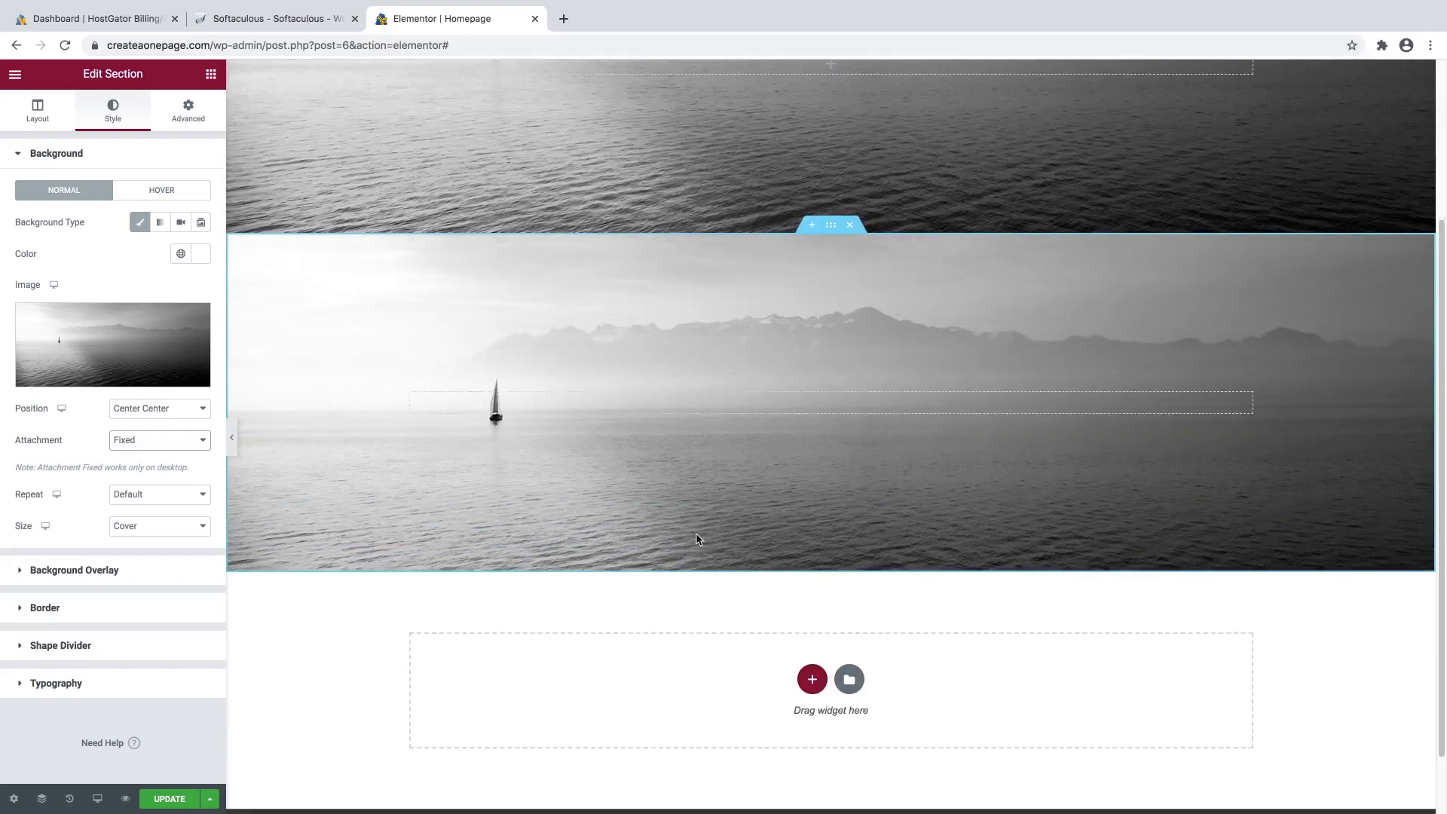
scroll(695, 536, up, 4)
scroll(695, 540, down, 2)
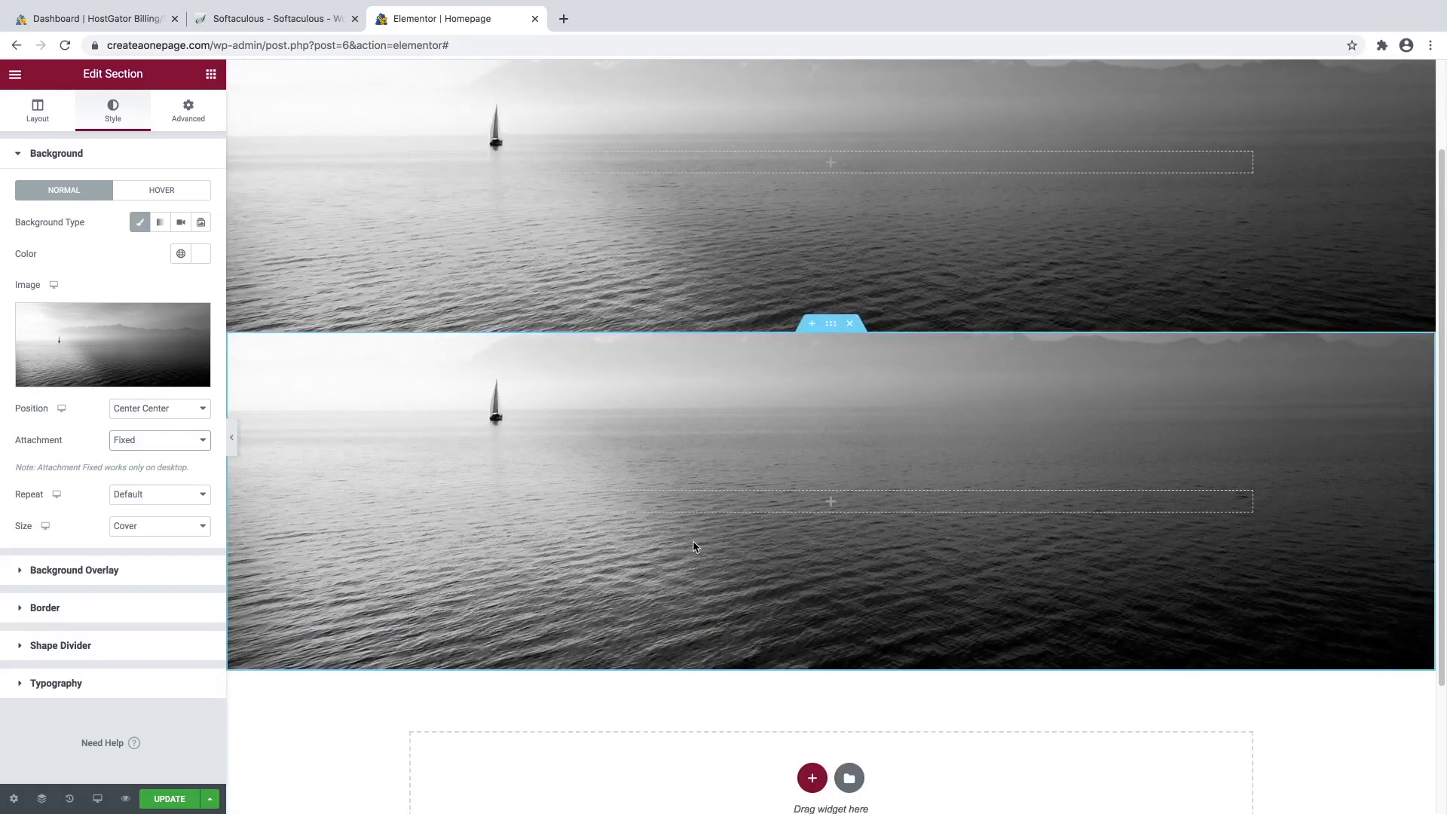
scroll(694, 546, up, 2)
scroll(694, 545, down, 2)
scroll(692, 544, down, 2)
scroll(690, 544, up, 2)
scroll(691, 546, down, 2)
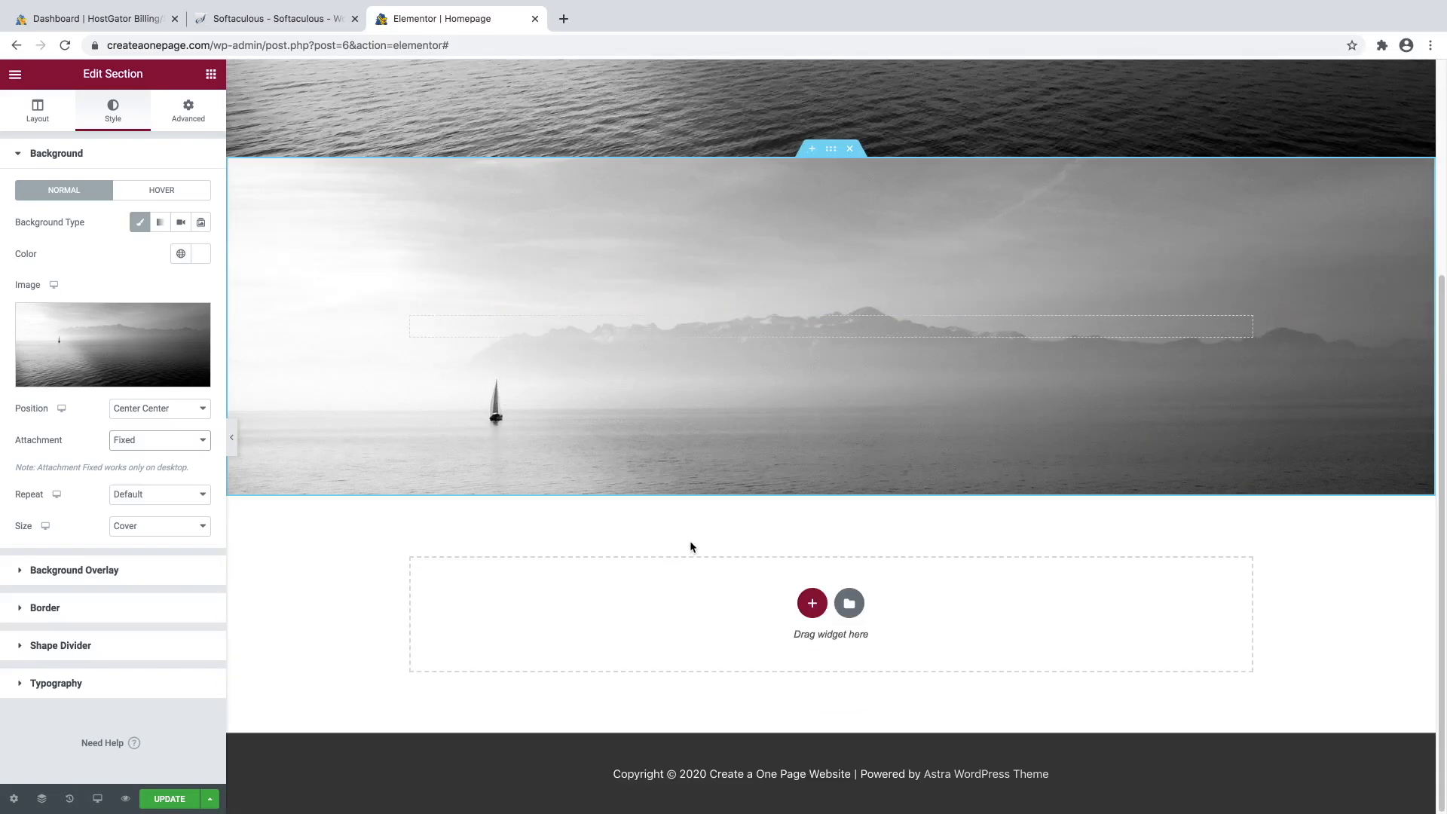
scroll(691, 546, up, 4)
scroll(690, 546, down, 1)
scroll(690, 545, down, 1)
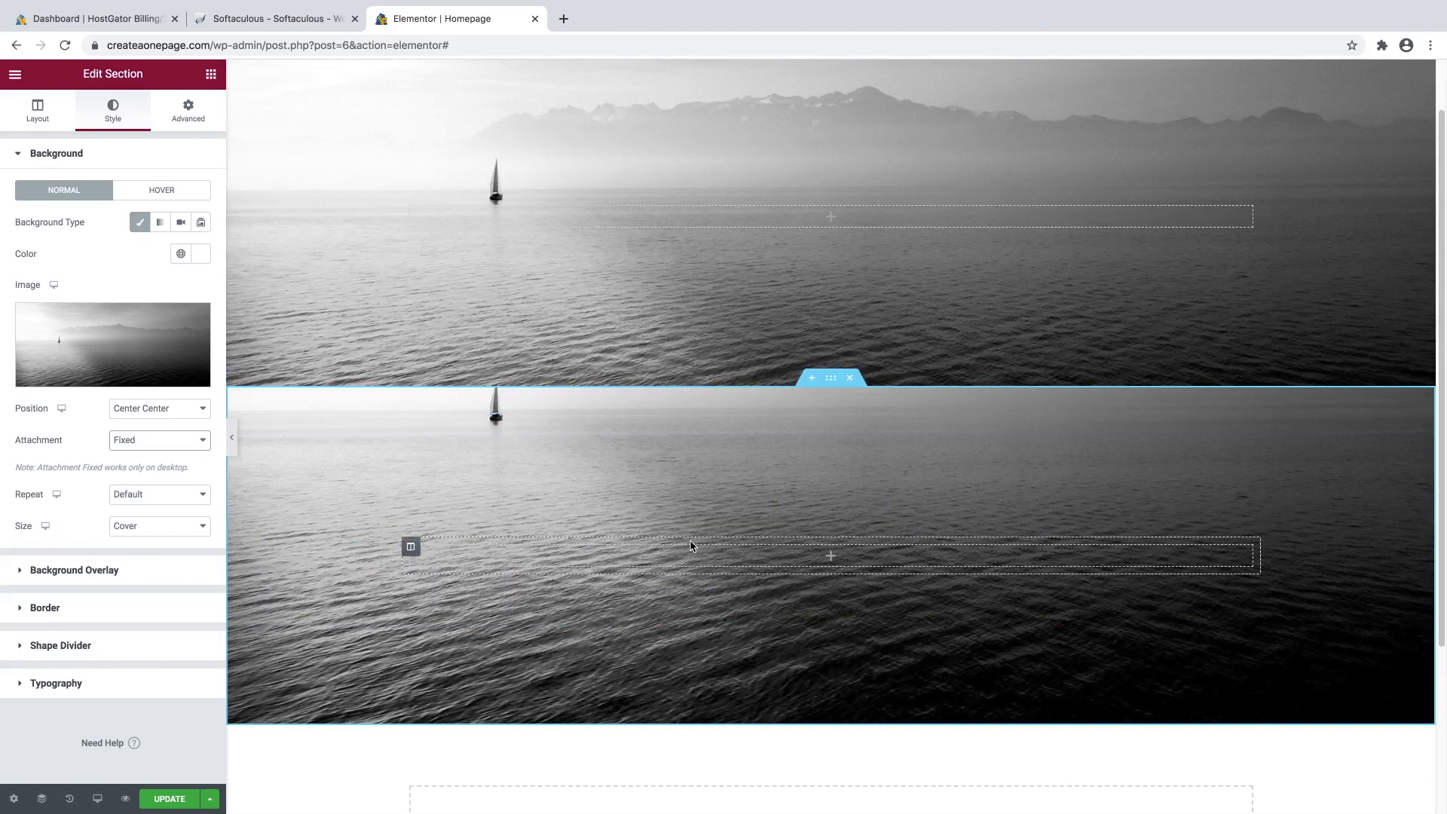
scroll(775, 491, up, 2)
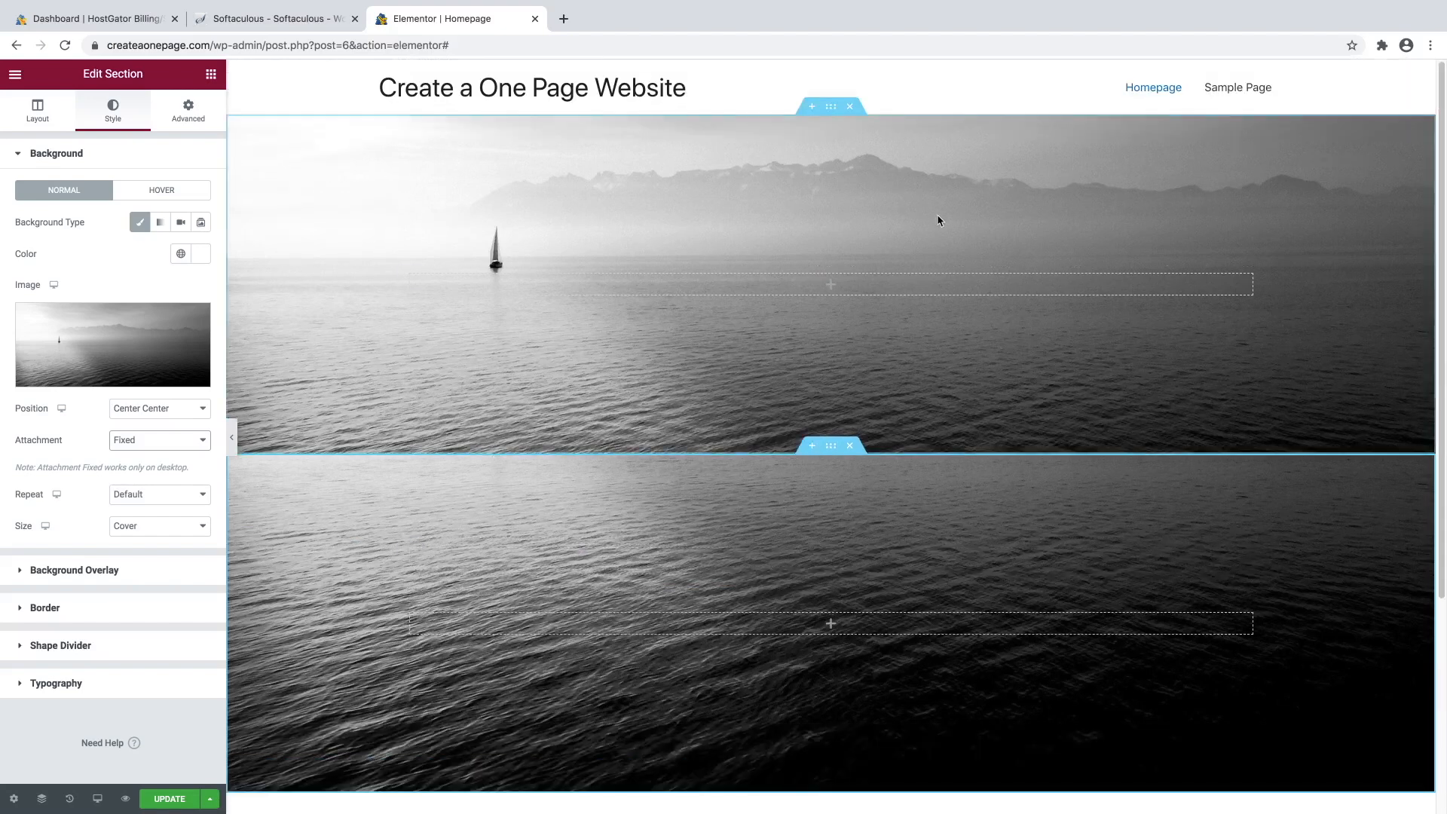
click(849, 109)
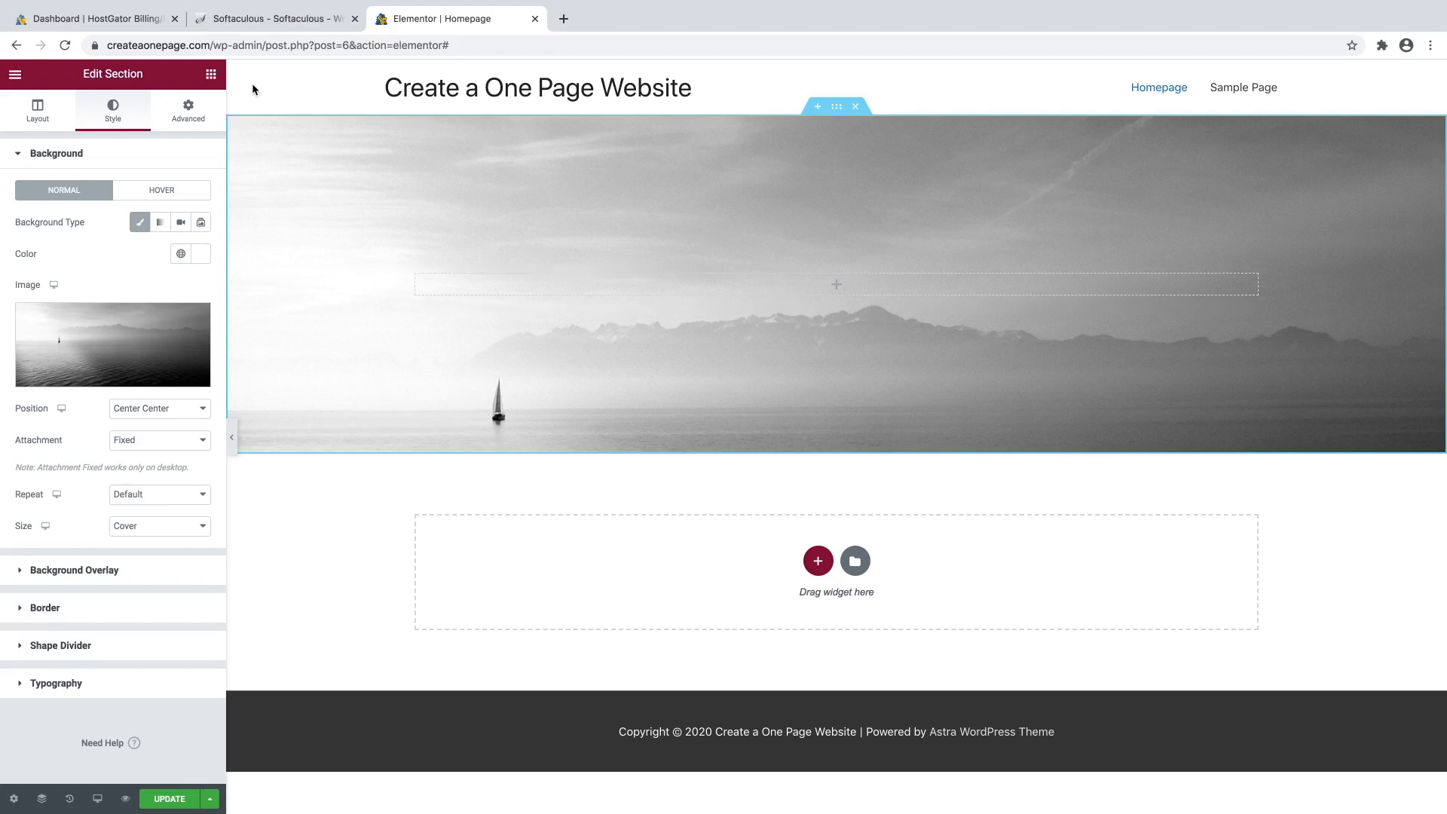
Drop a Heading widget into the lake hero section, keeping its 'Add Your Heading Text Here' placeholder.
click(211, 76)
drag(169, 224, 854, 281)
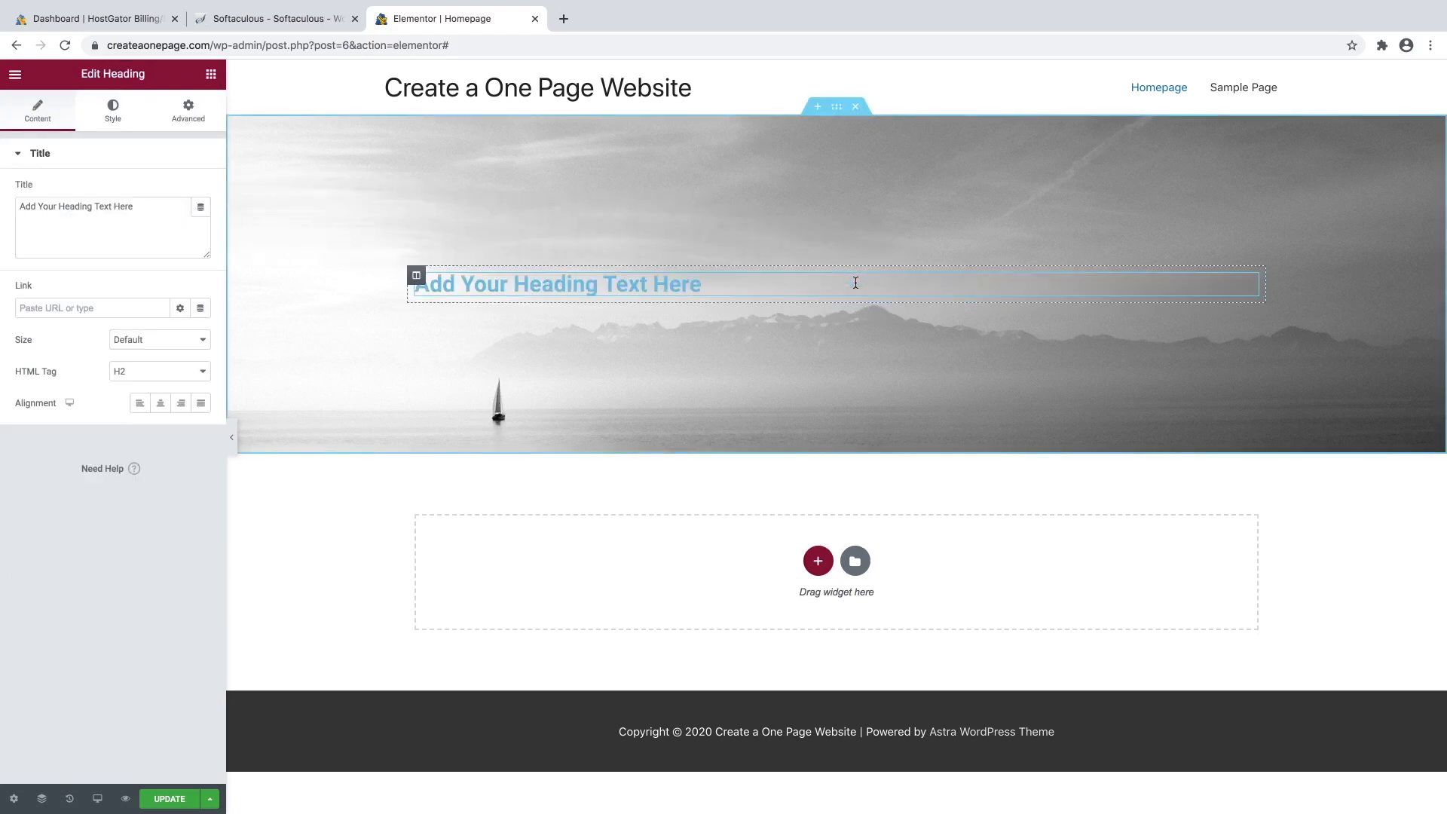
triple_click(631, 286)
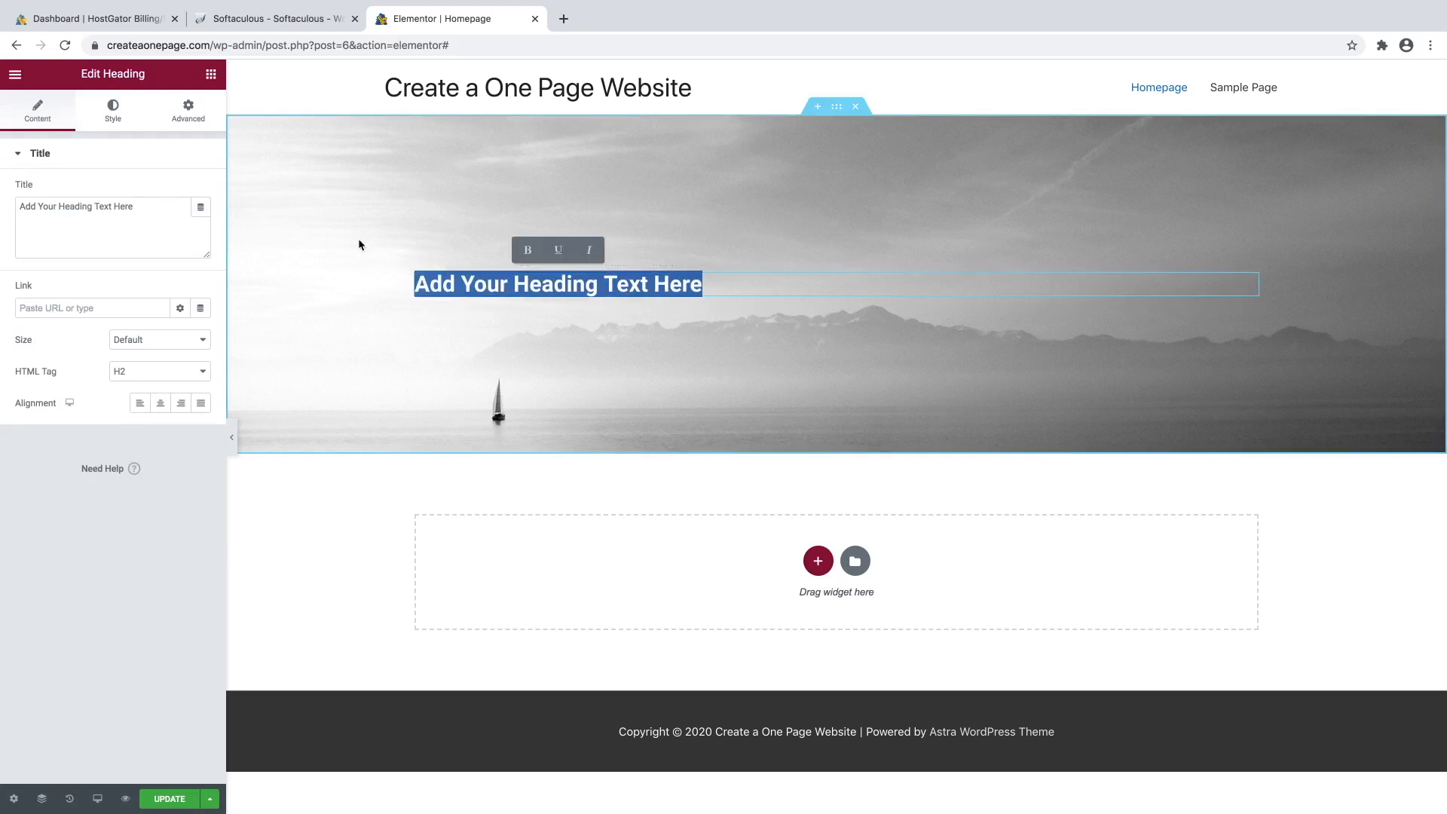
click(137, 214)
drag(135, 208, 17, 215)
click(64, 213)
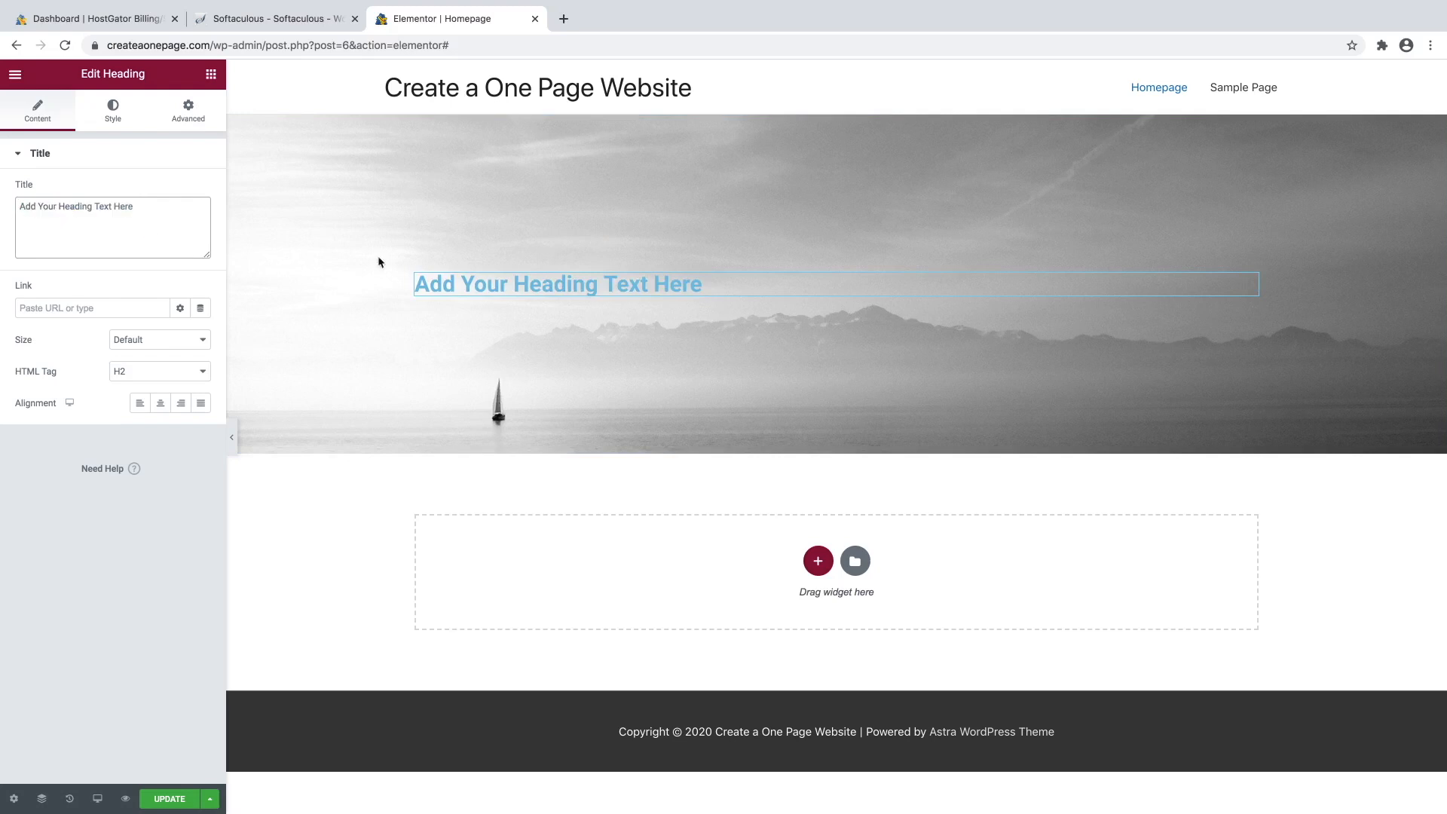
Retitle the heading 'How to Create a One Page Website', centre it and make it H1.
triple_click(565, 283)
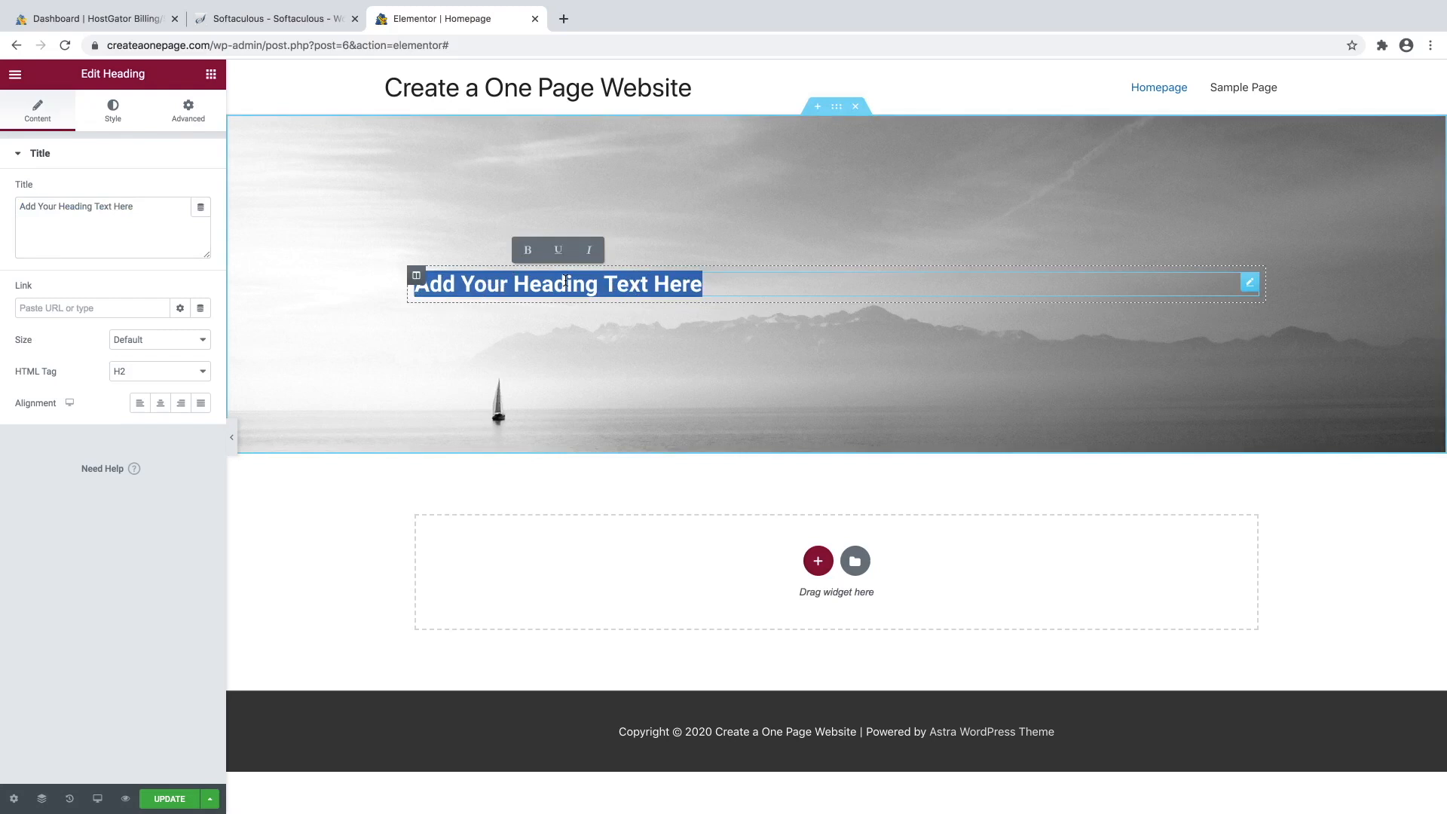
text(How to Create a One Page Website)
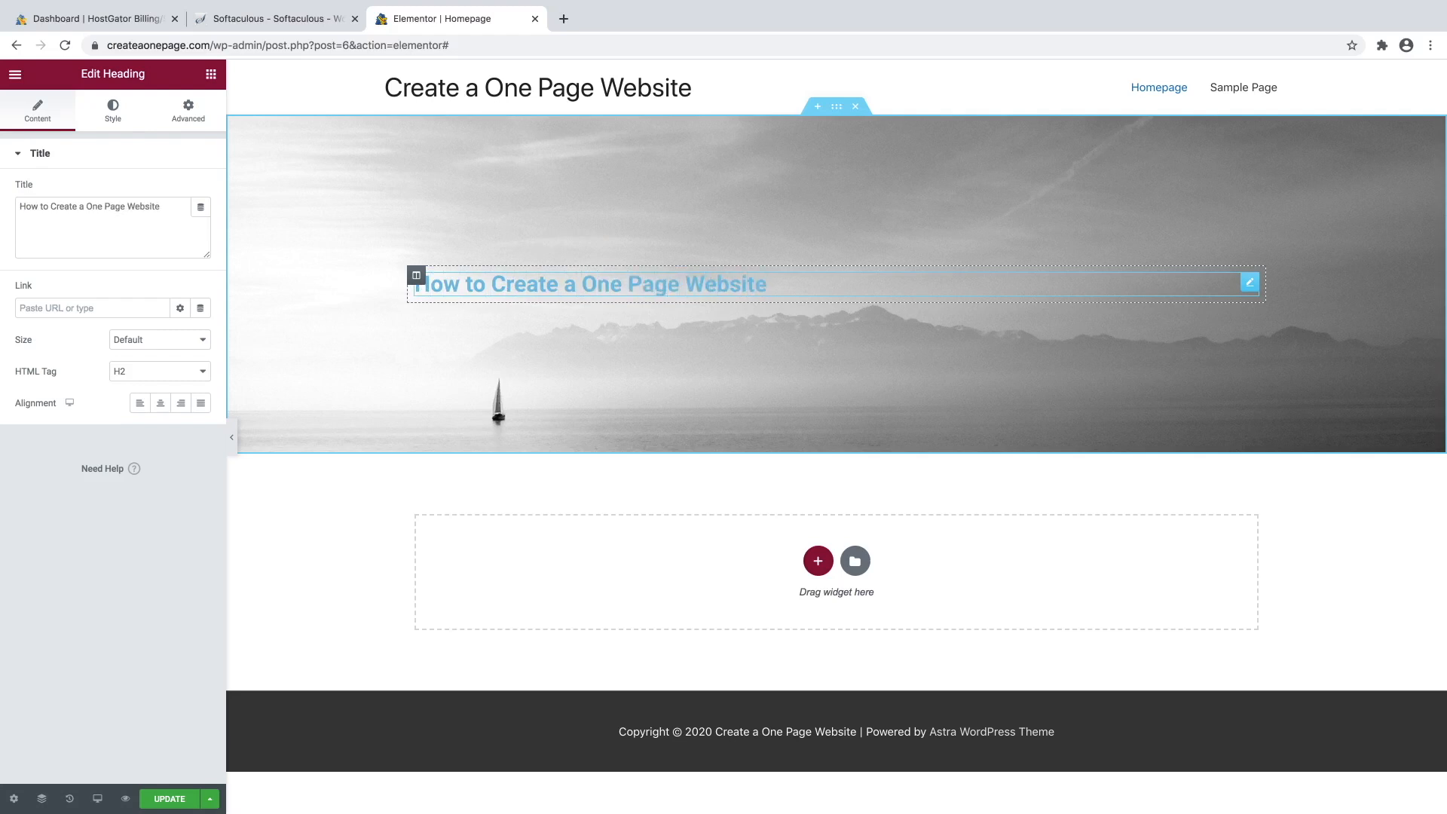
click(159, 407)
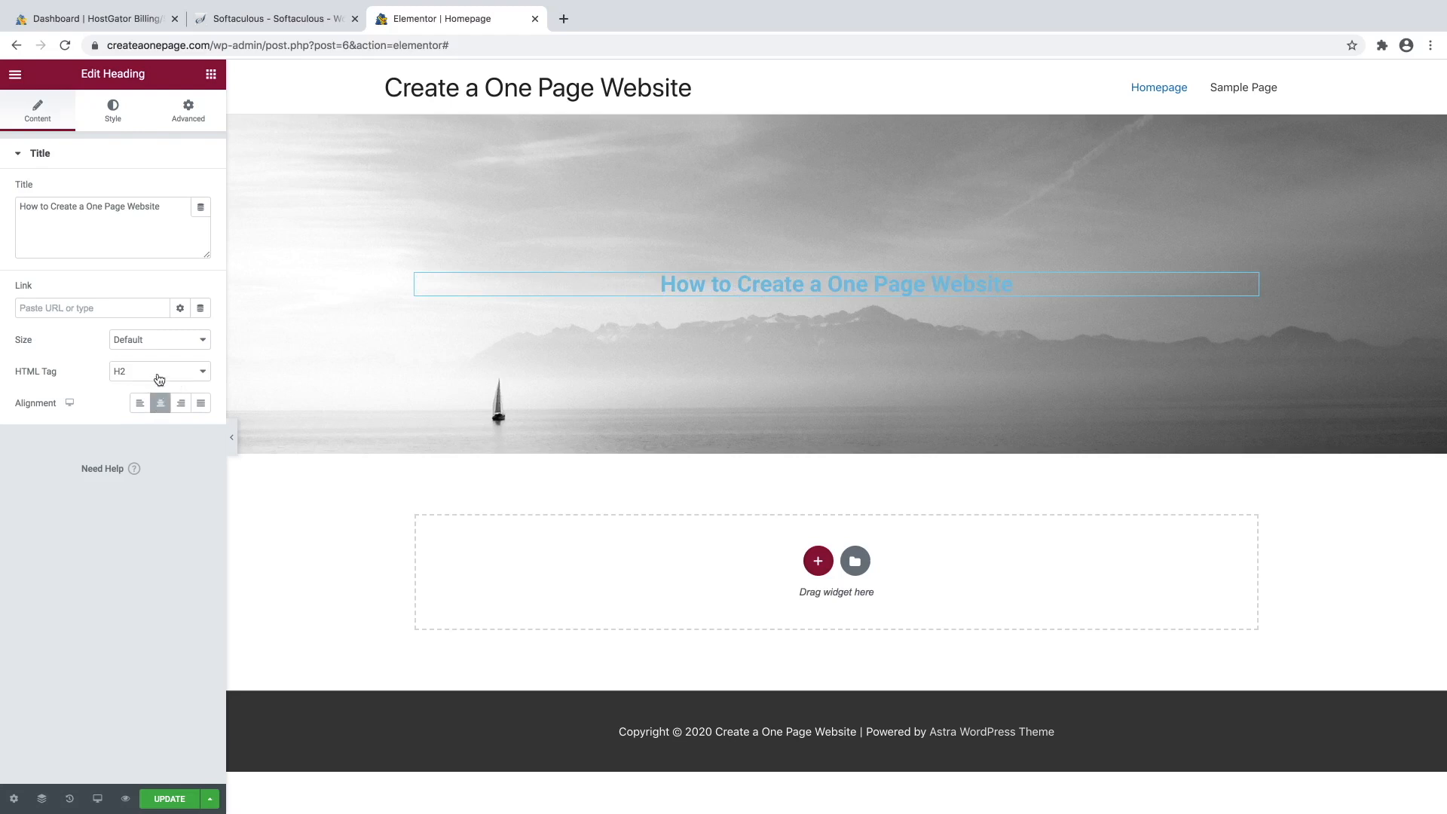
click(159, 373)
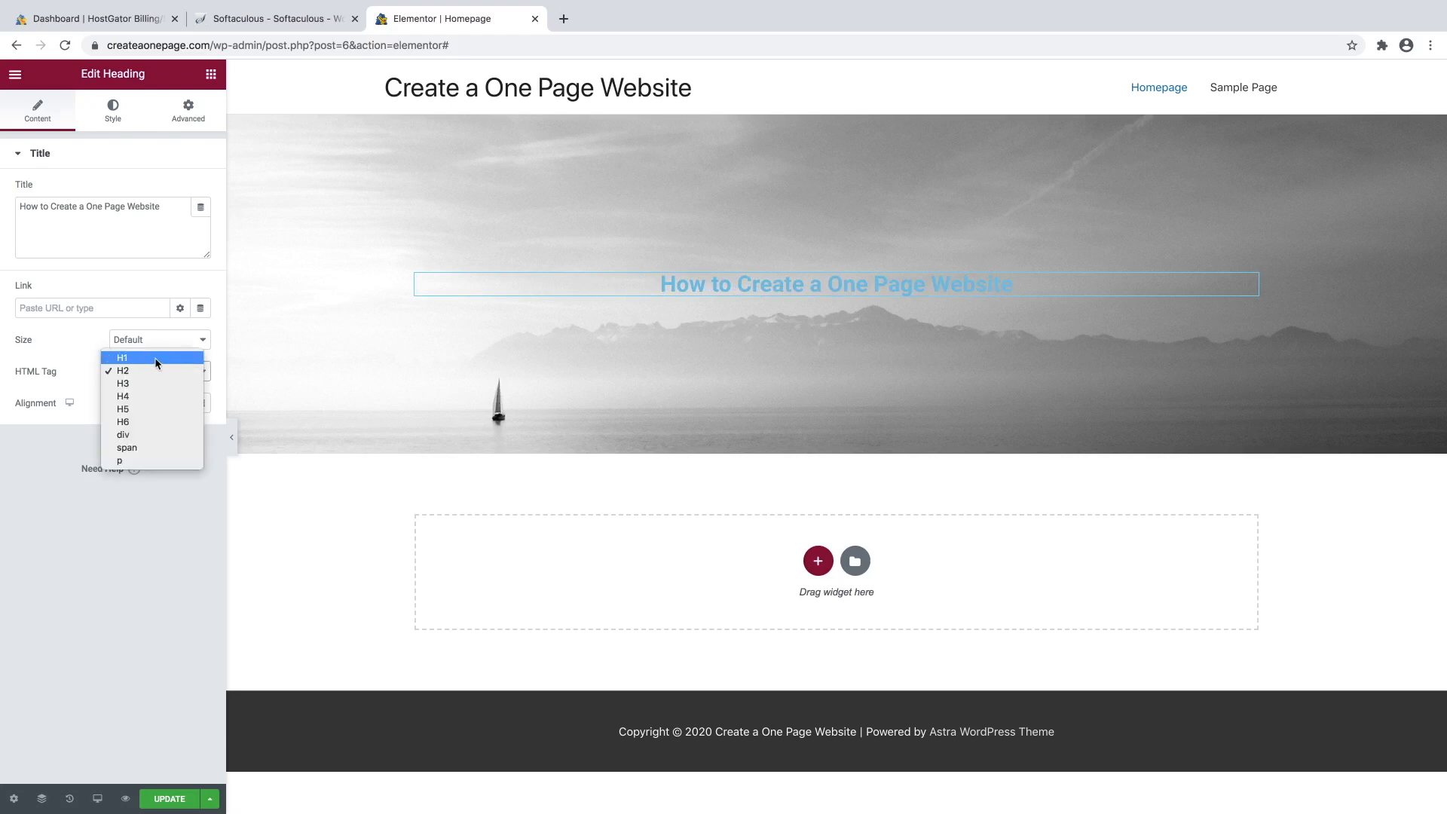
click(156, 361)
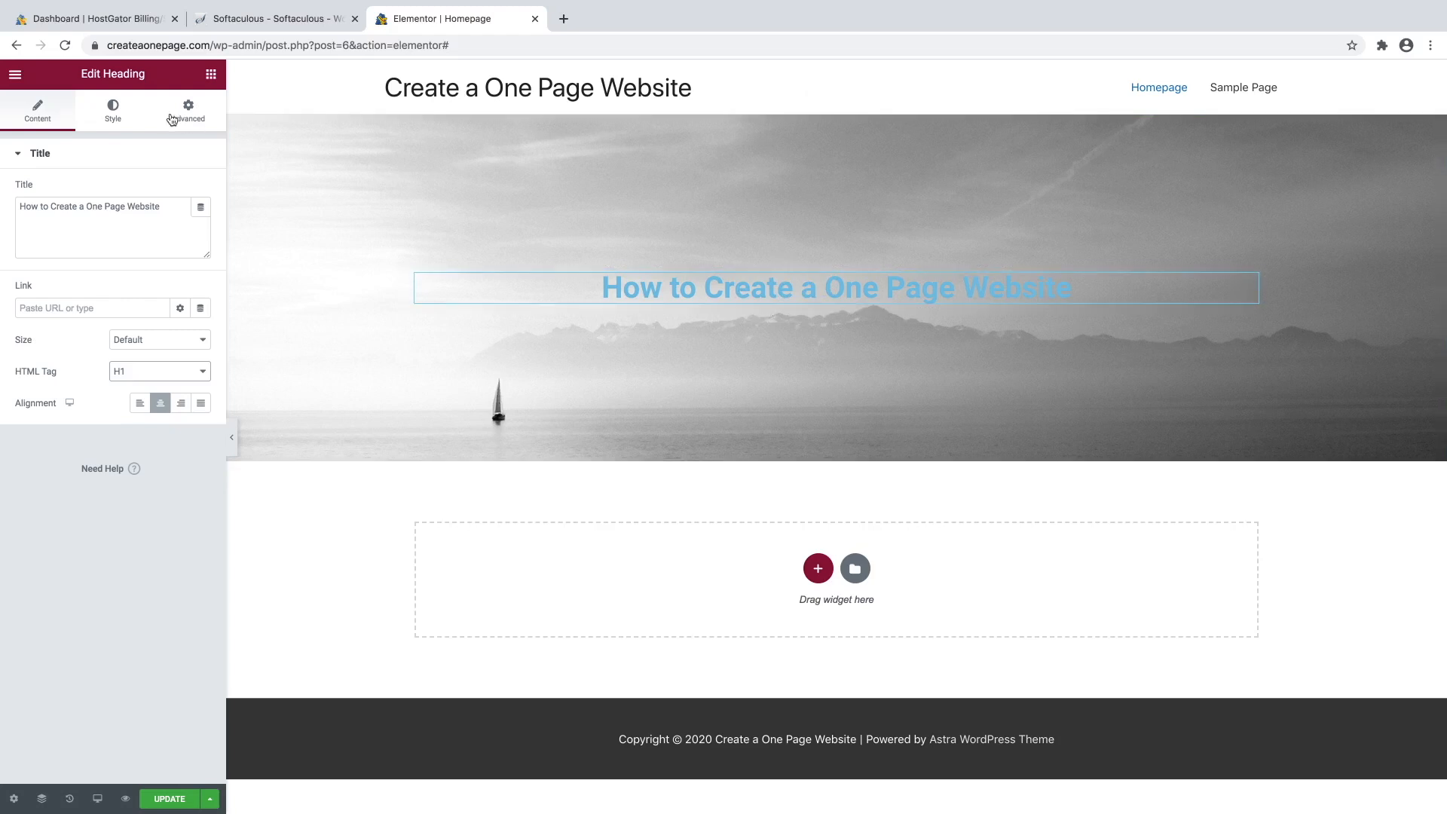
Set the heading's text colour to white (#FFFFFF).
click(118, 121)
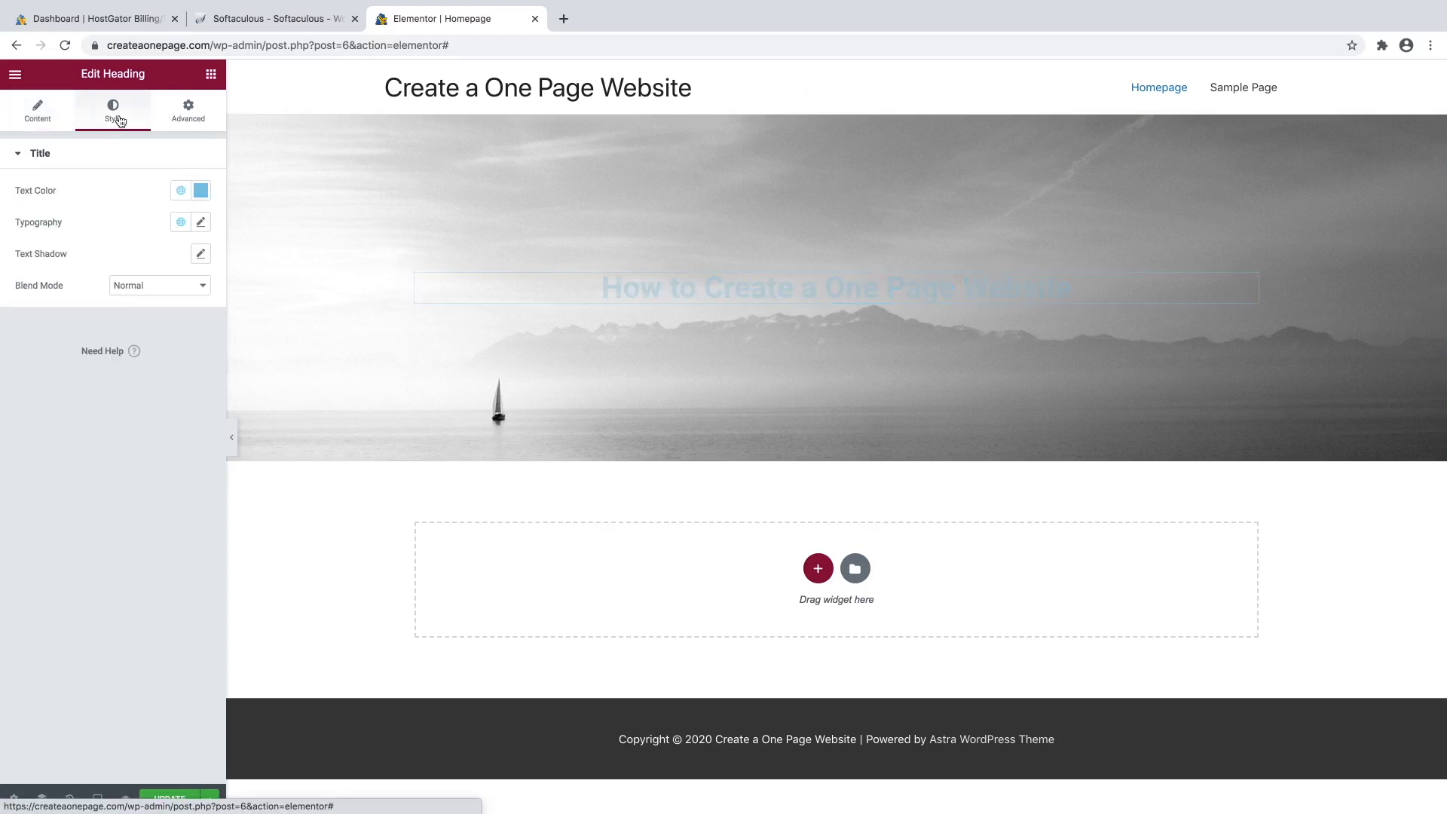
click(200, 191)
mouse_move(146, 268)
mouse_down()
mouse_move(129, 278)
mouse_move(2, 235)
mouse_up()
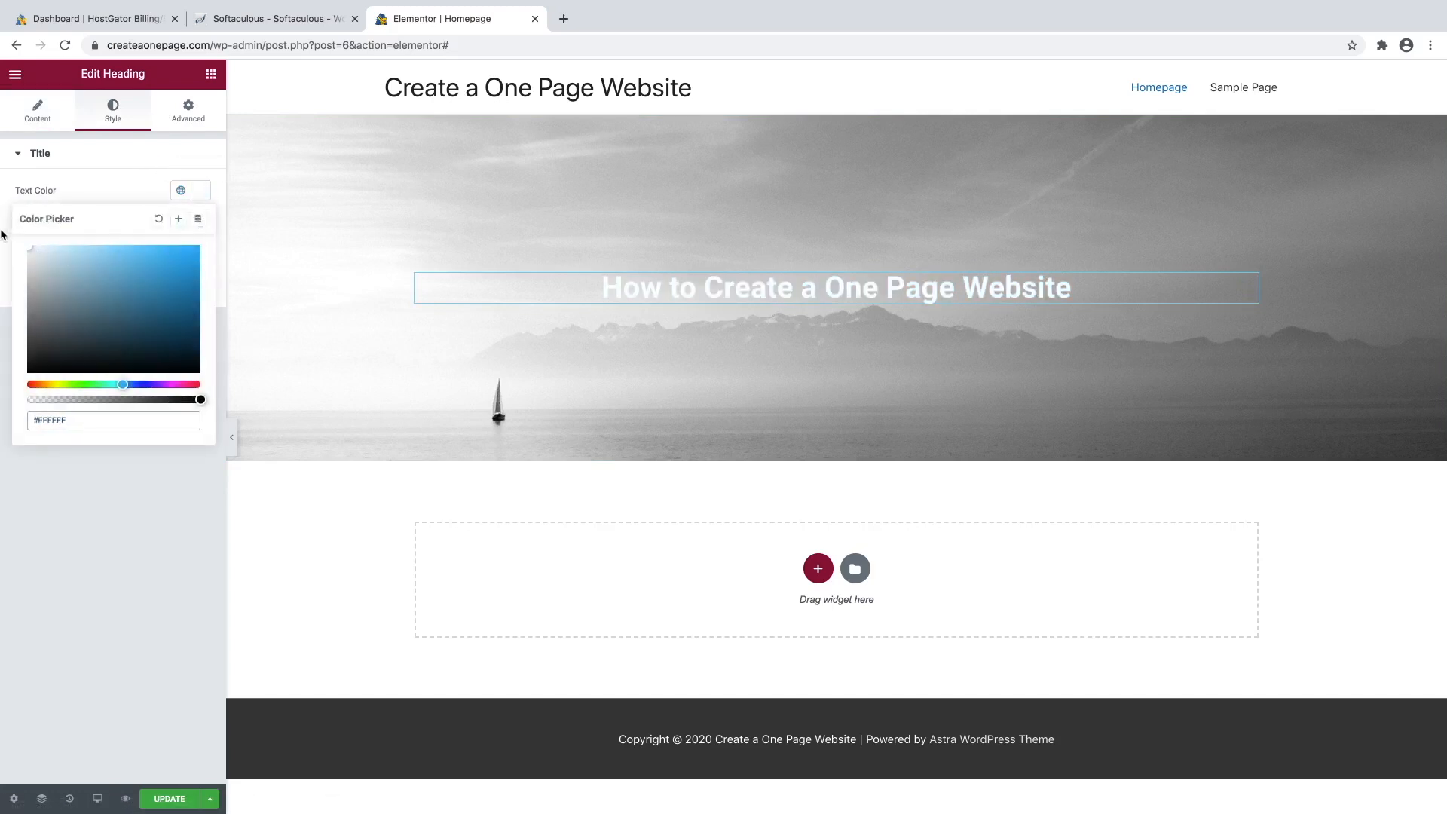
Try Rubik Mono One and Ruge Boogie as heading fonts, then return the family to Default.
click(94, 191)
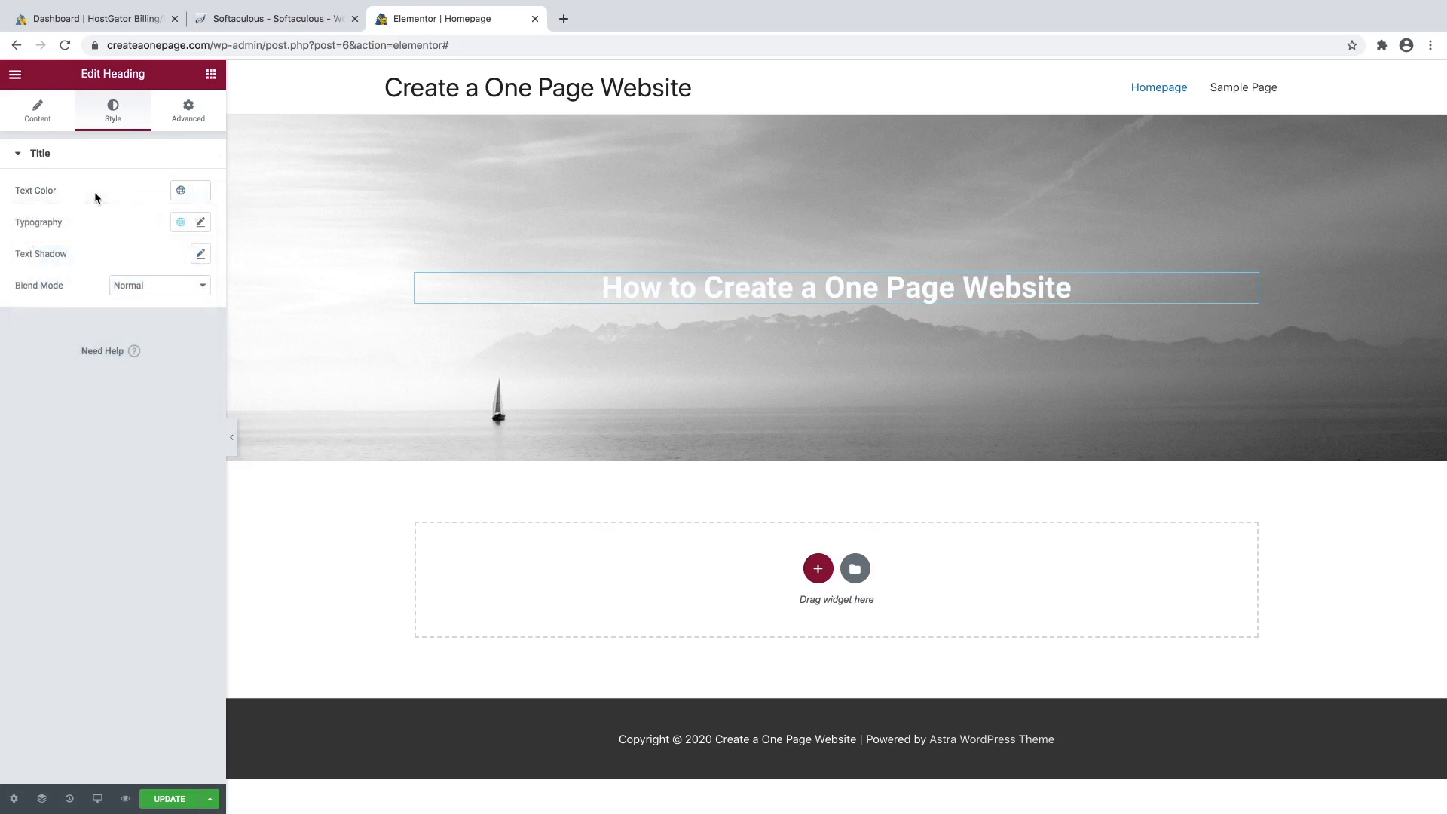
click(201, 225)
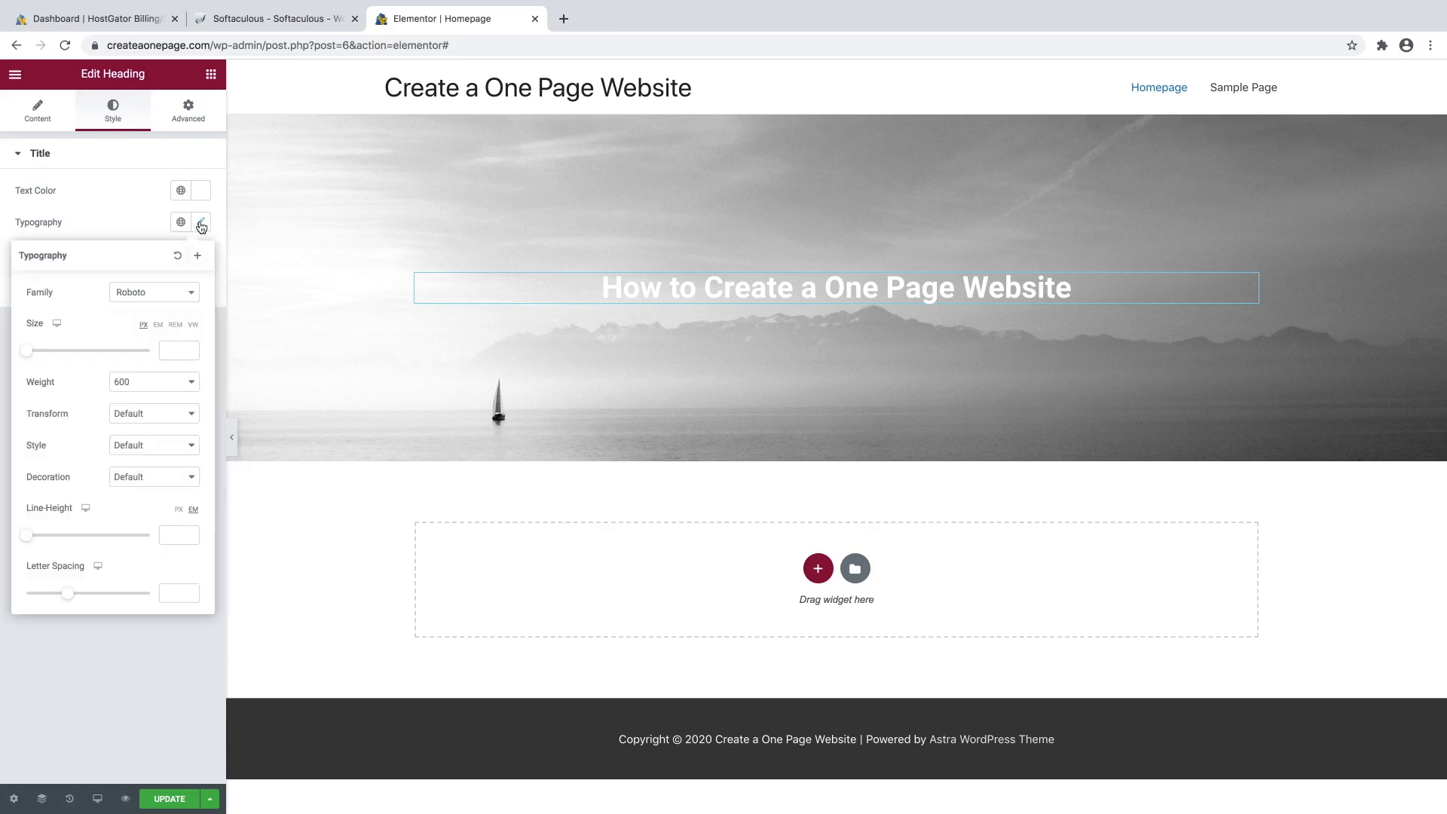
click(175, 300)
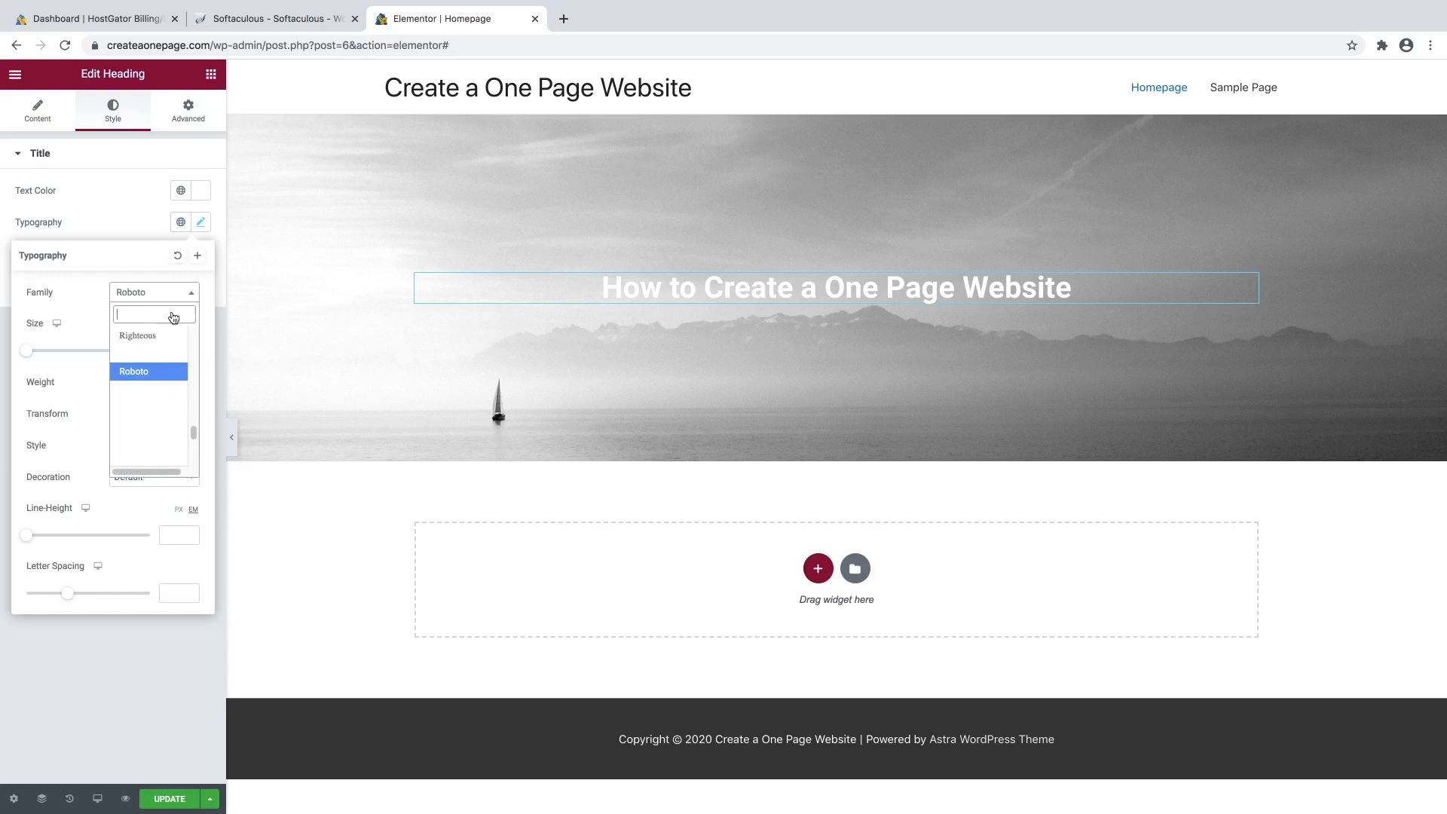
scroll(160, 395, down, 4)
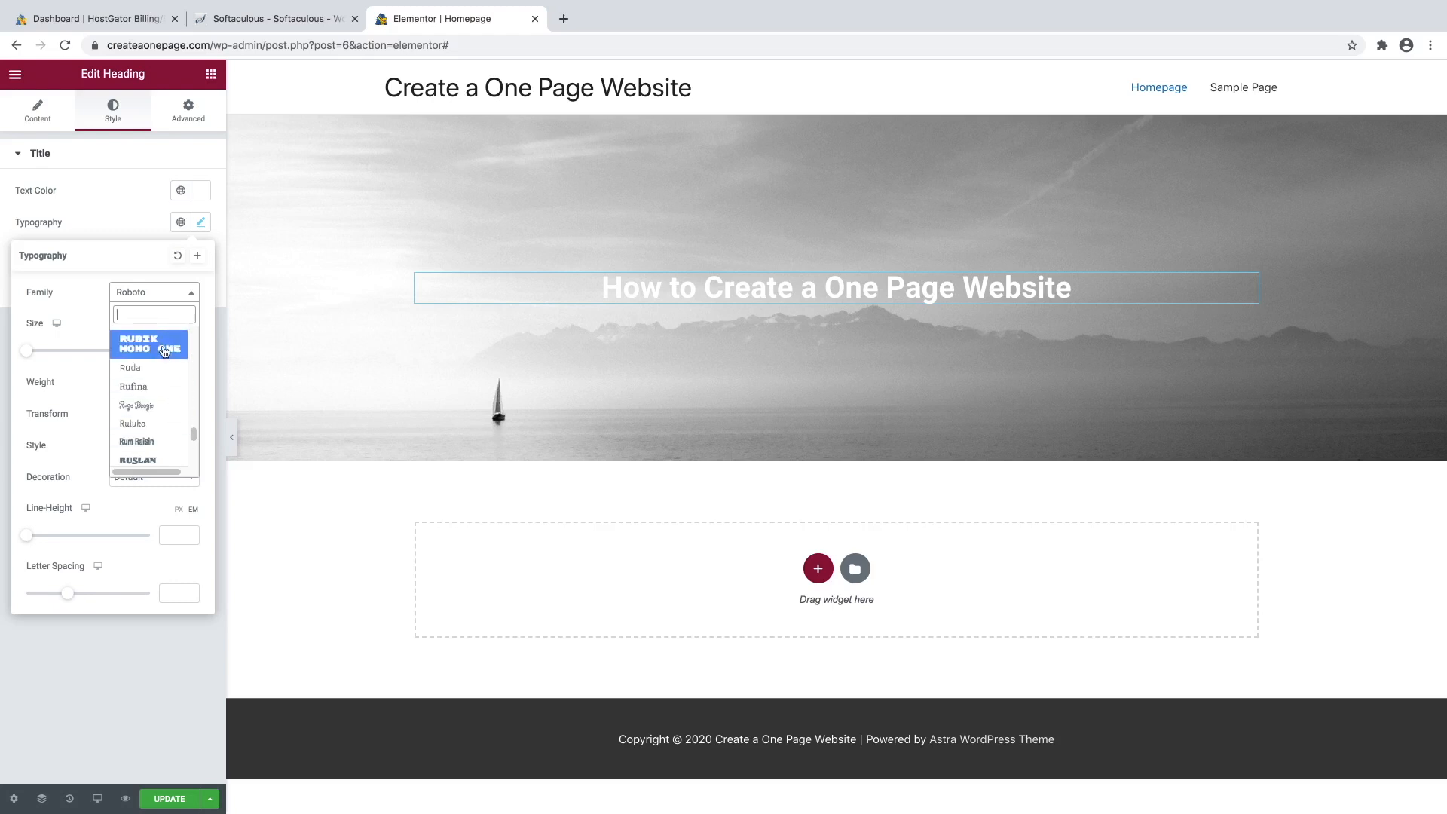
click(159, 346)
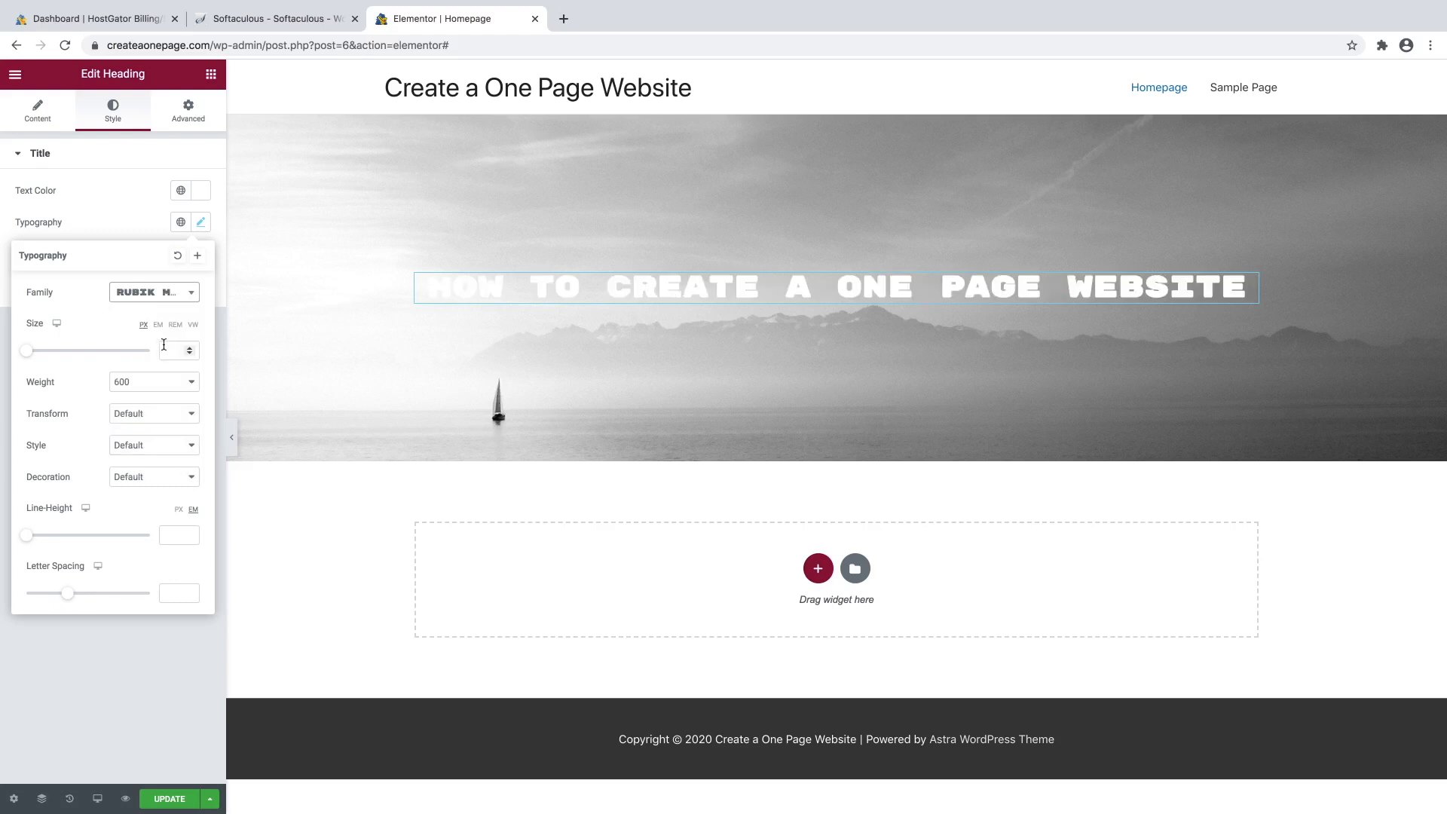
click(190, 305)
click(150, 446)
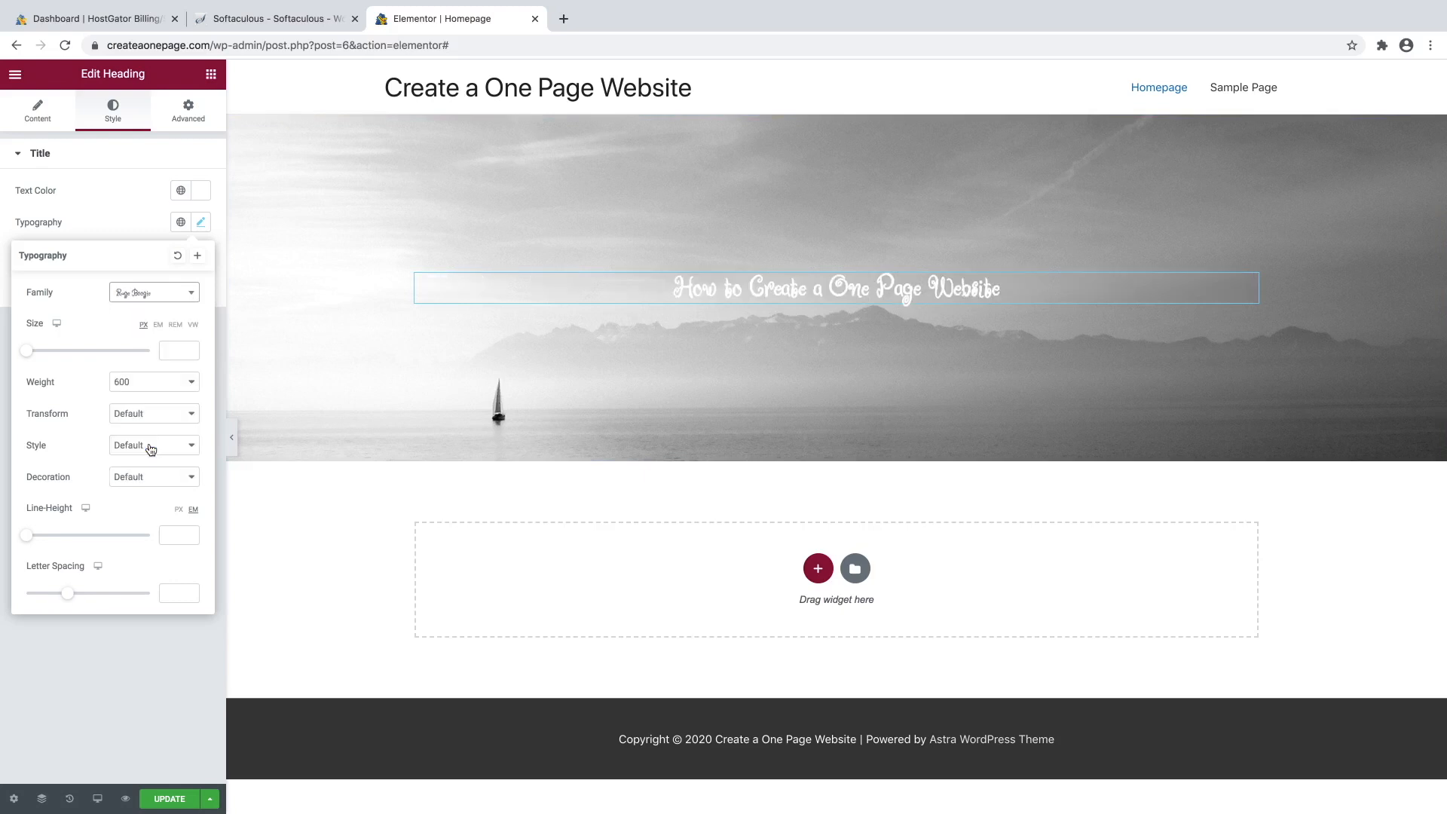
click(151, 300)
scroll(143, 369, up, 10)
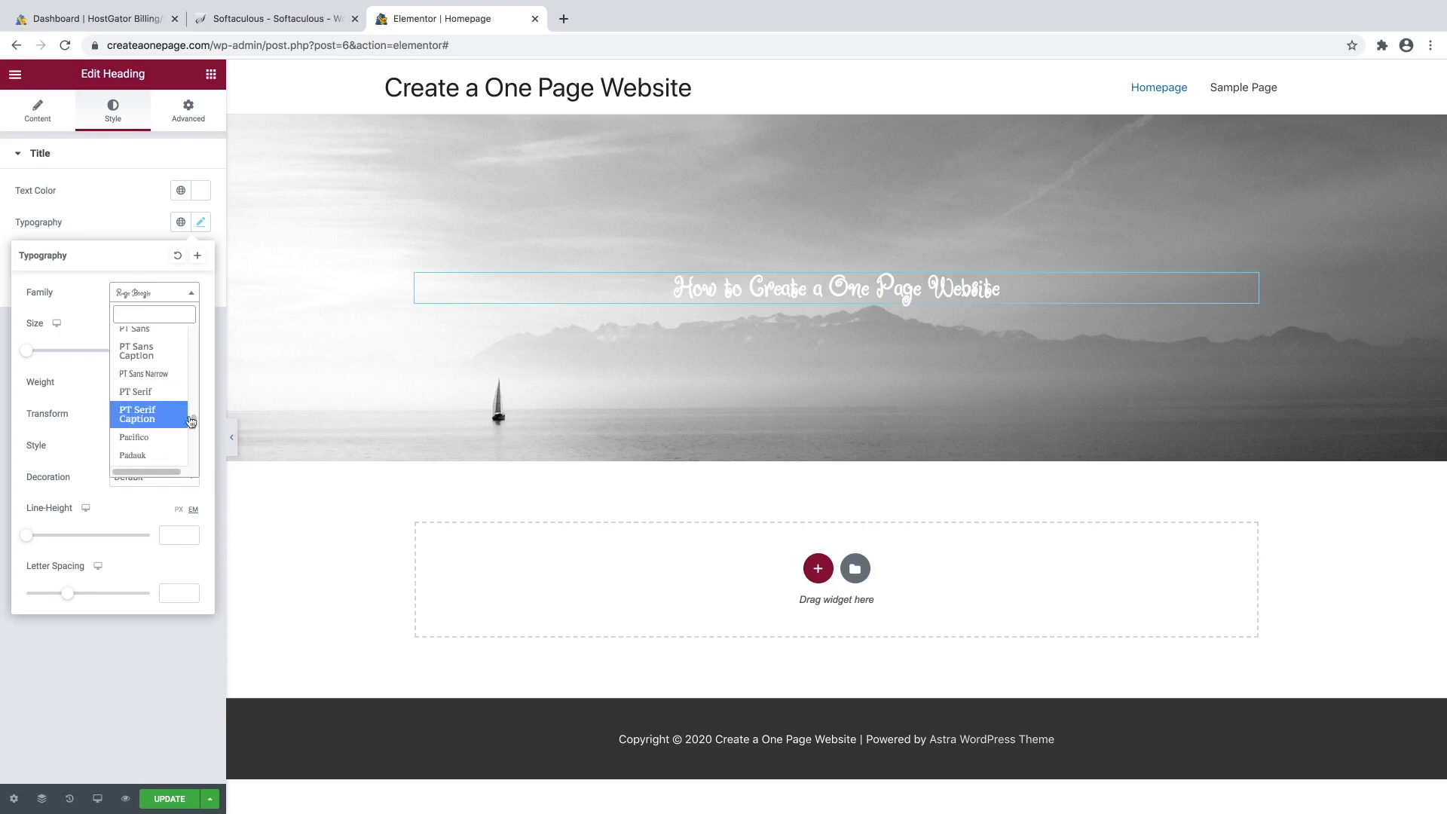
drag(194, 420, 190, 337)
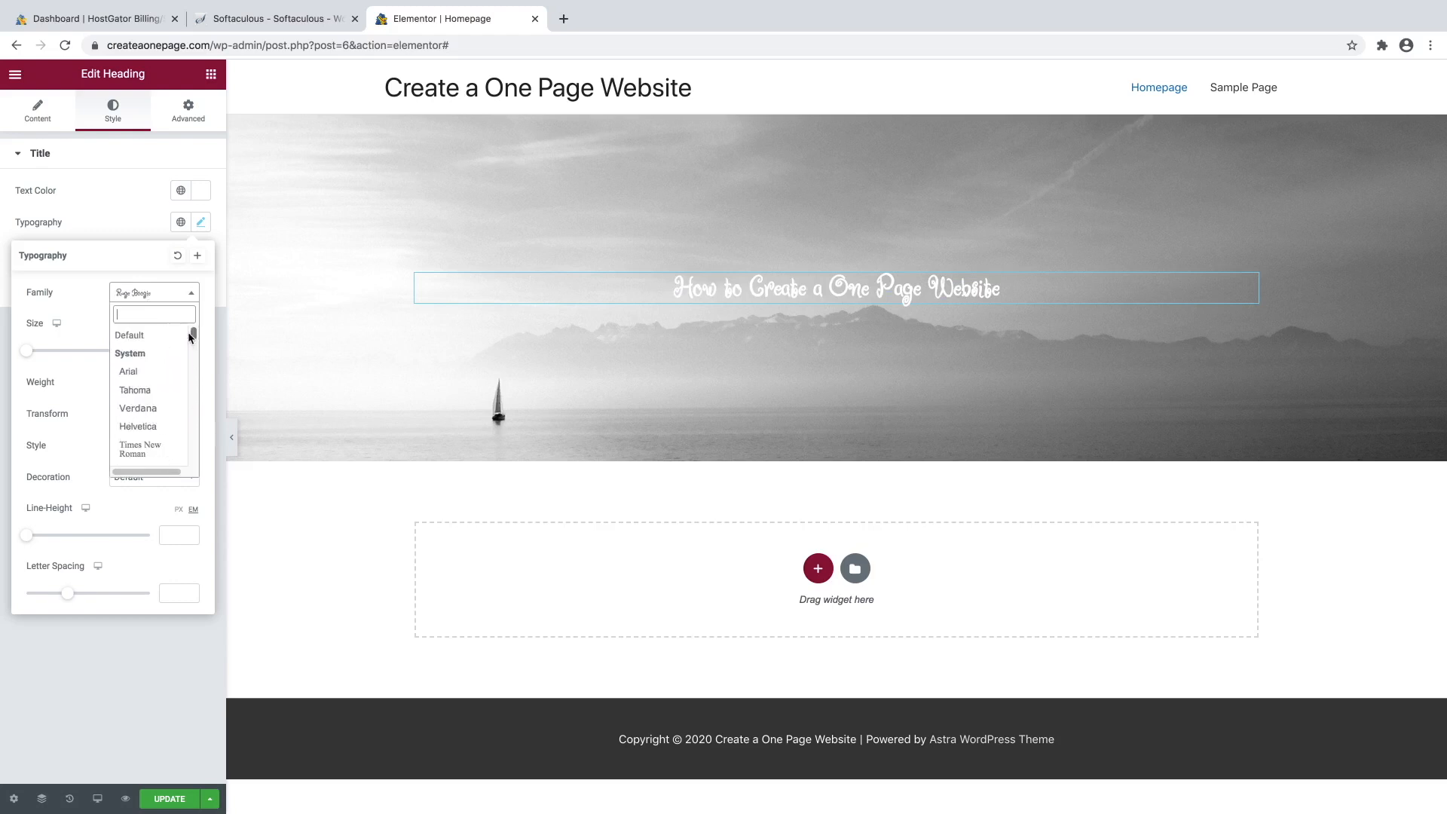
click(155, 335)
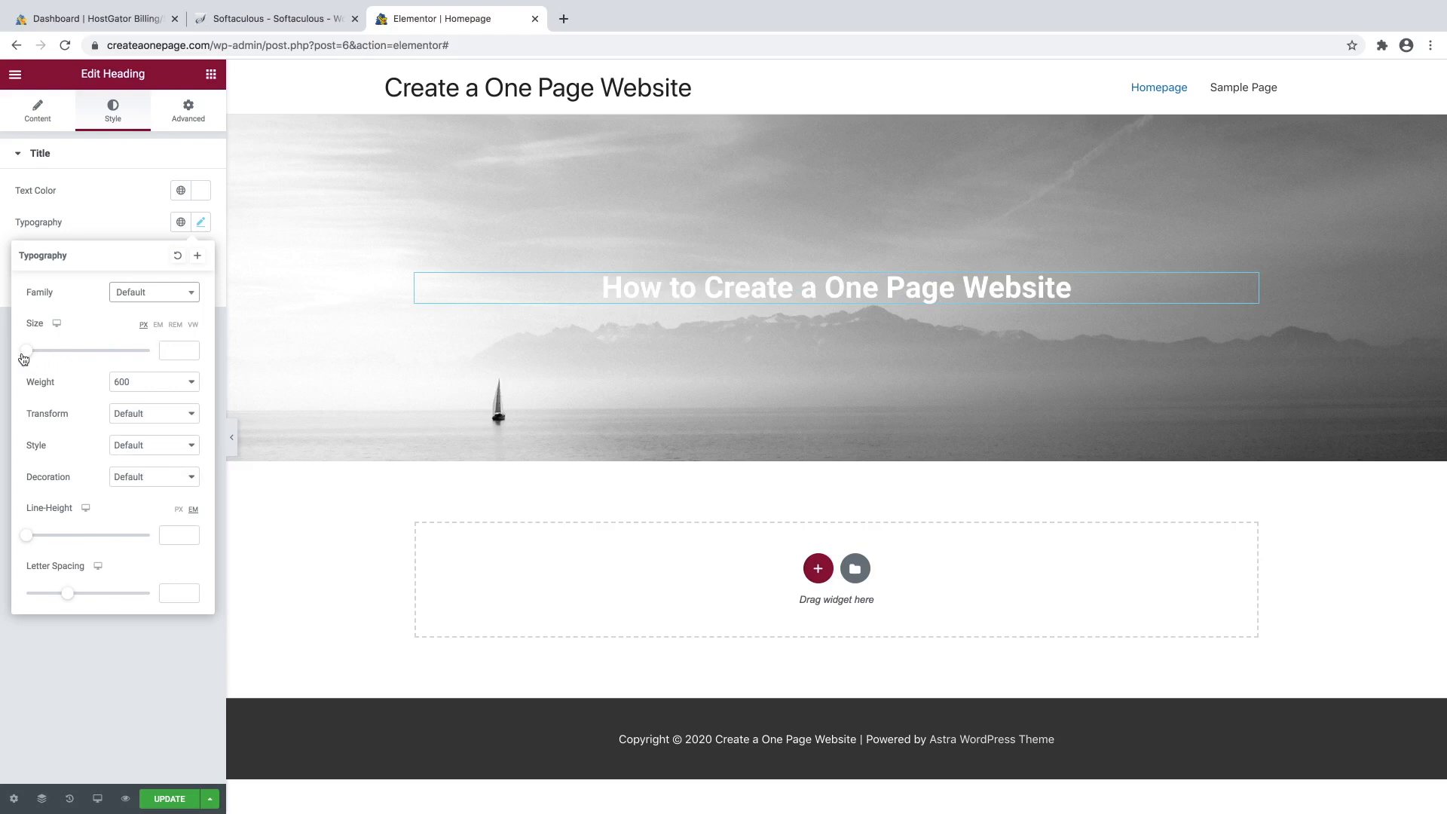
Set the heading font size to 50 px, try wider letter spacing, then undo it.
drag(29, 357, 60, 365)
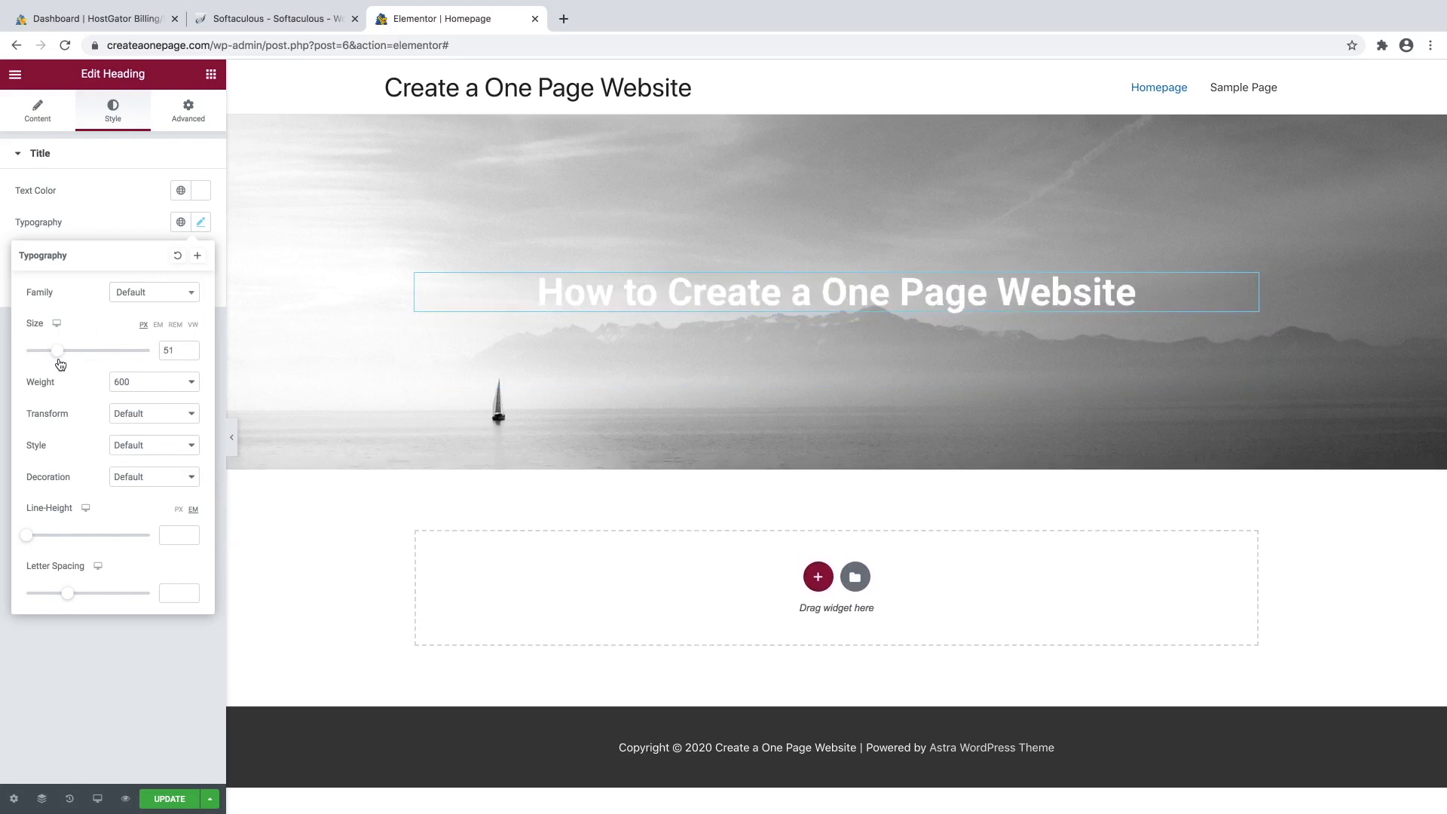
click(190, 355)
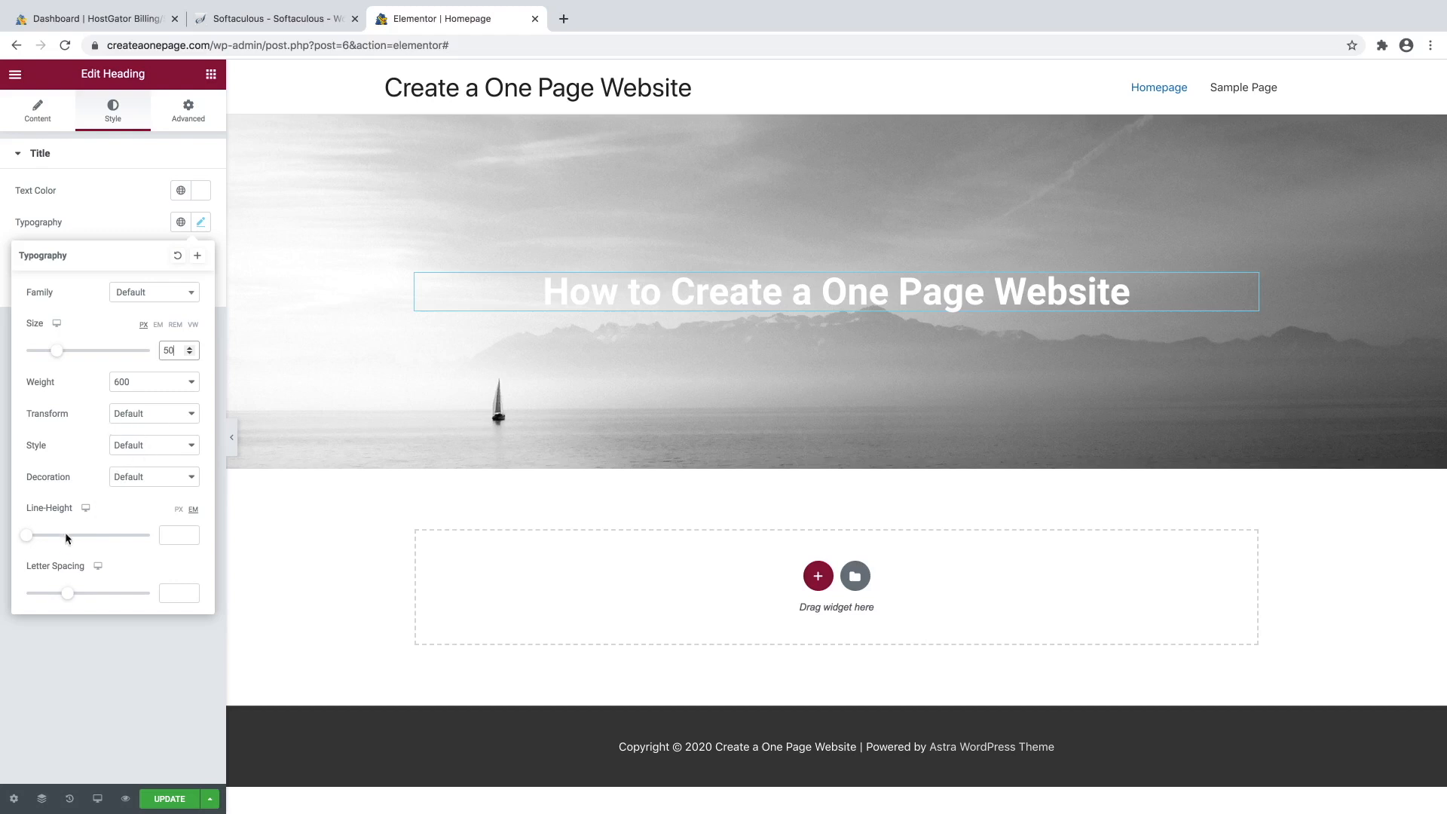
drag(68, 593, 126, 593)
drag(65, 590, 83, 591)
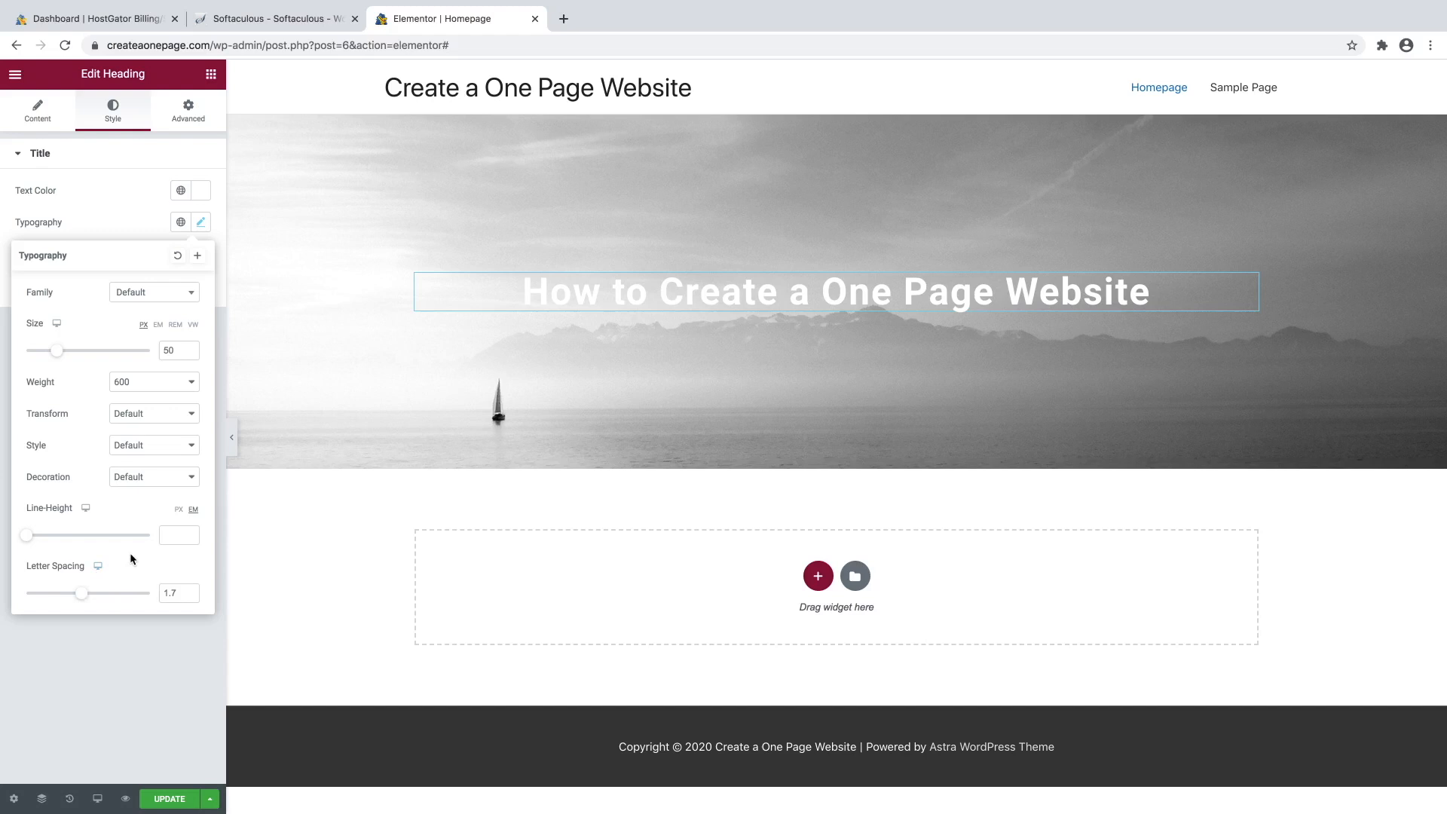
key(super+z)
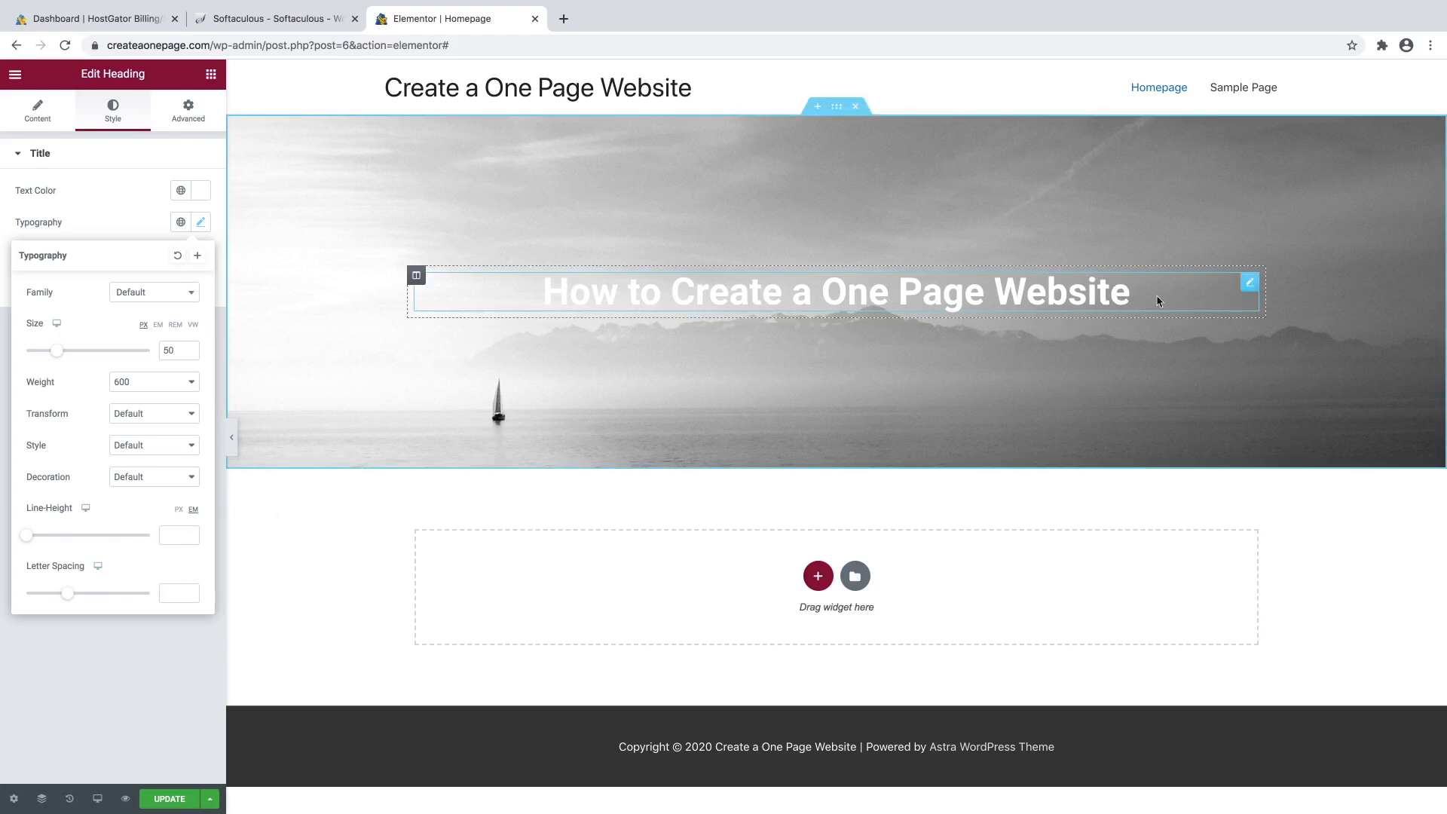
Duplicate the heading, make the copy an H2 and retitle it 'STEP BY STEP GUIDE 2020'.
right_click(1250, 288)
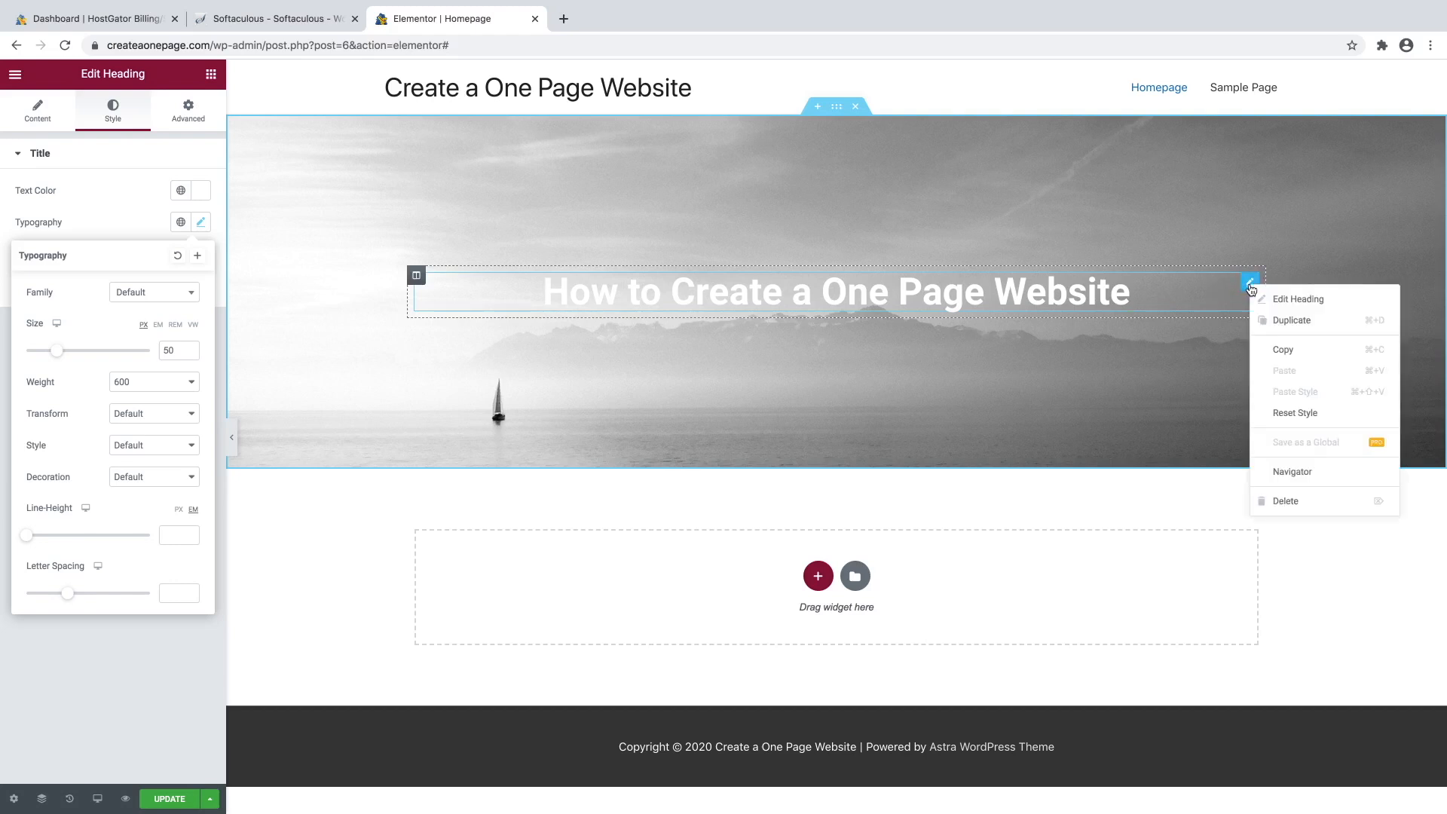
click(1282, 322)
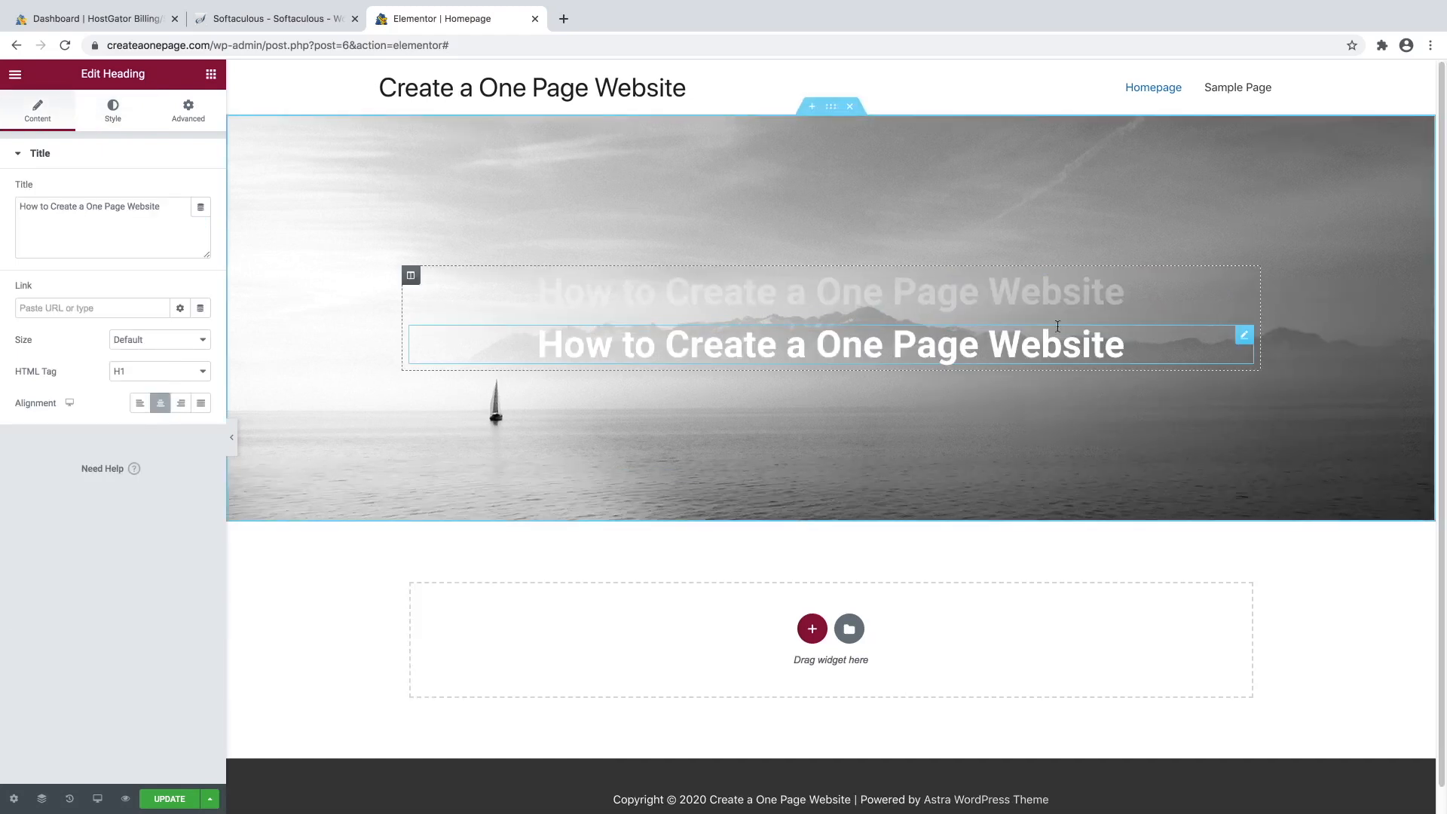
click(126, 371)
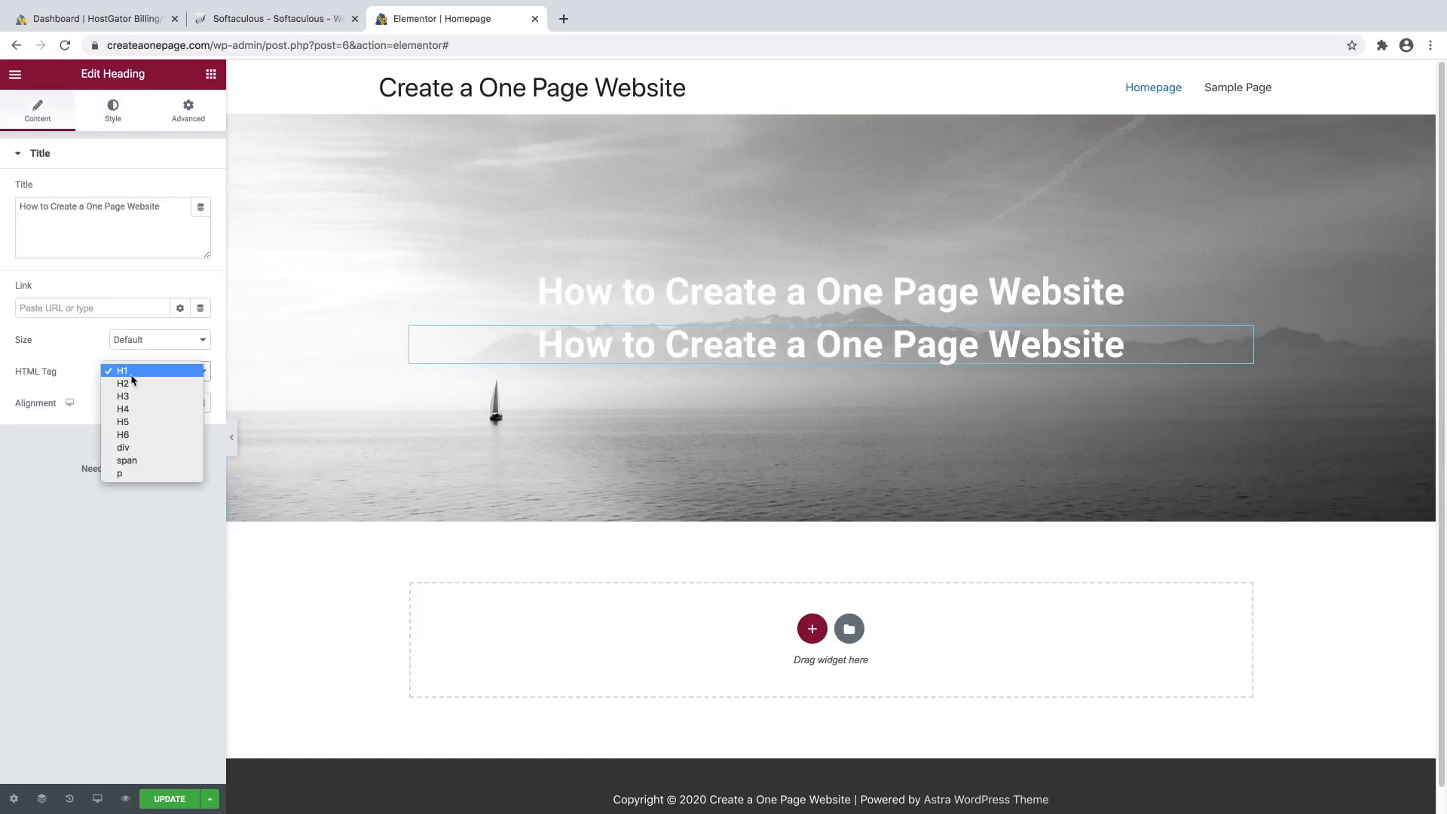
click(129, 386)
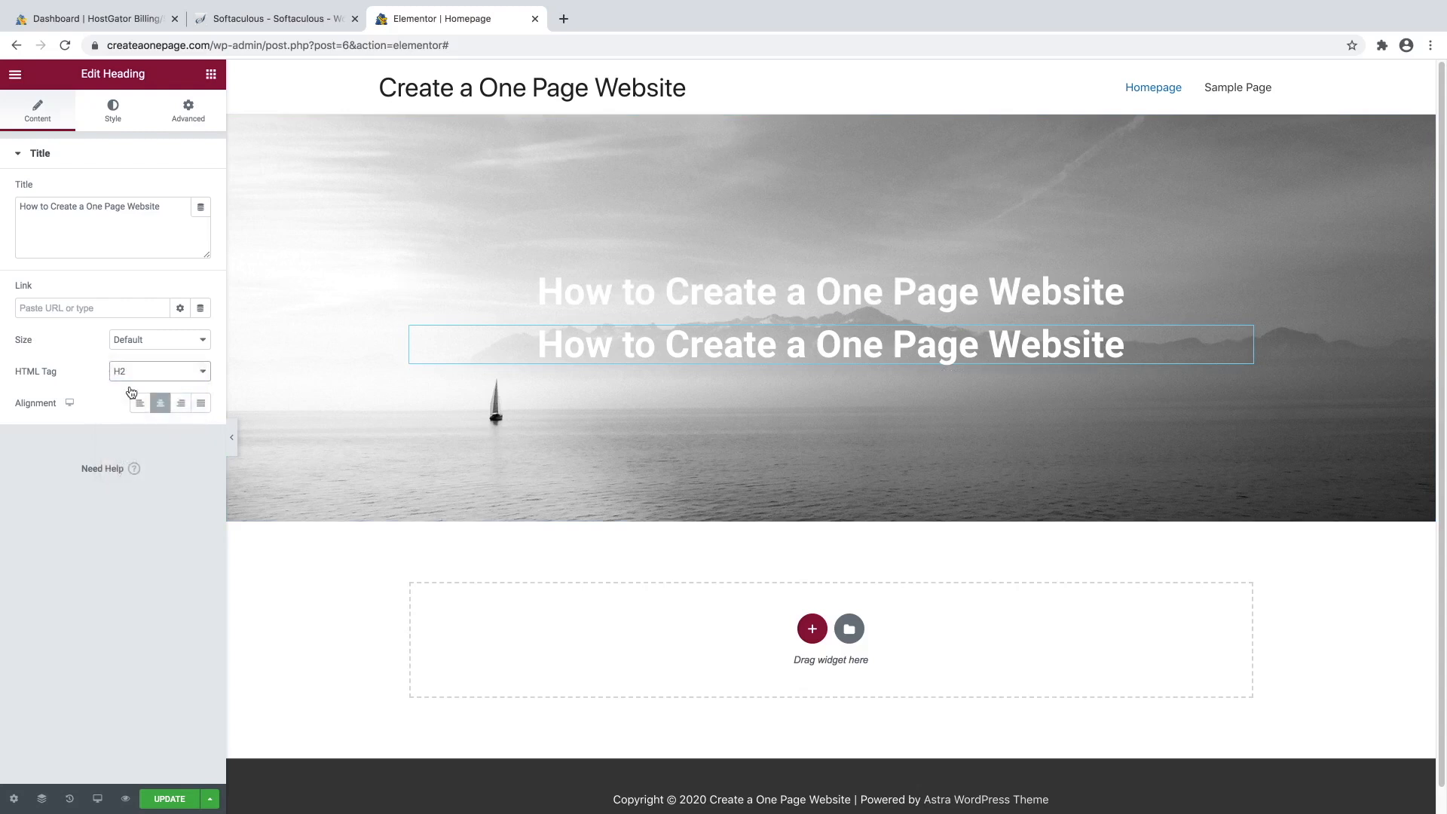
triple_click(112, 205)
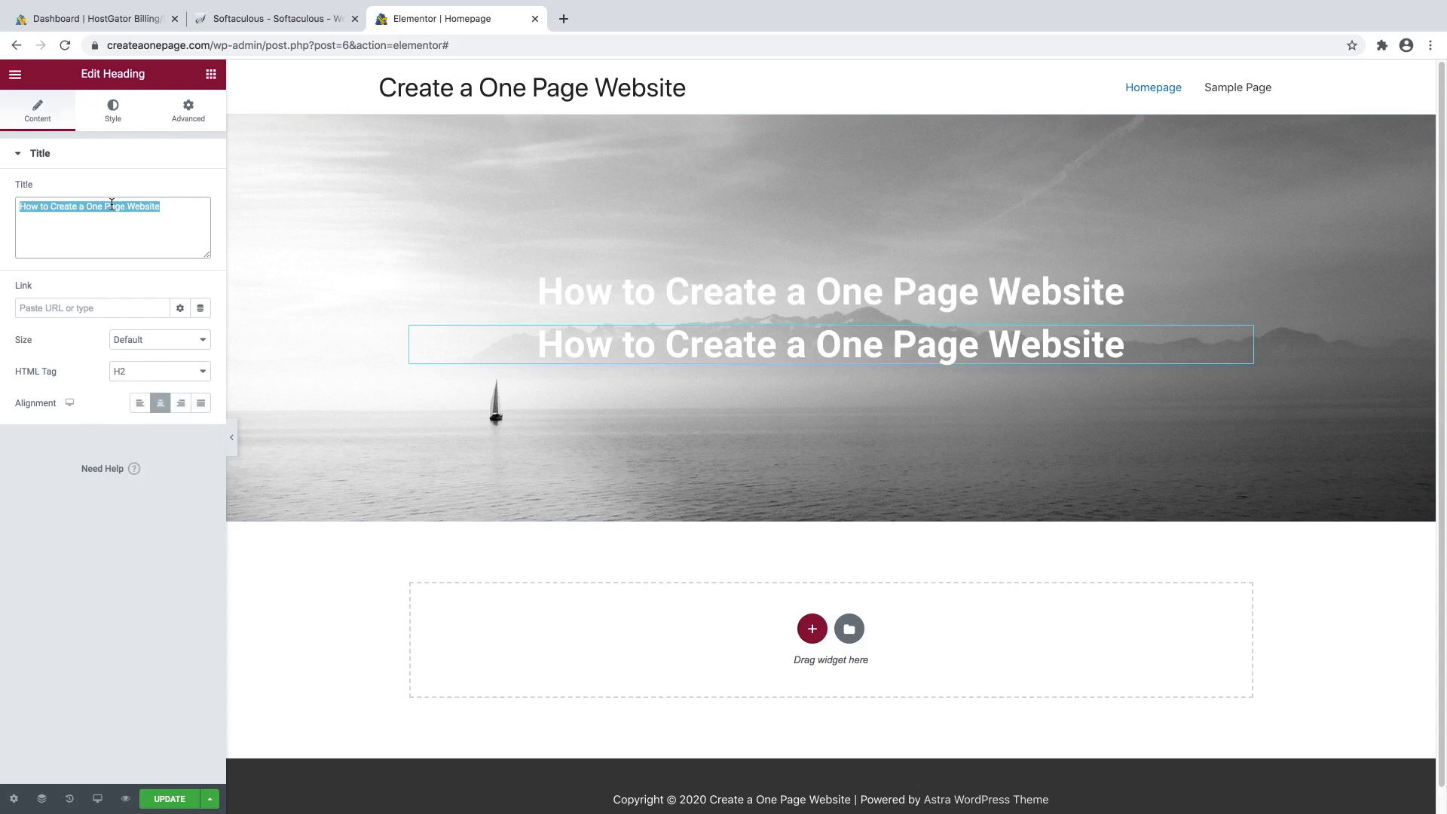
text(STEP)
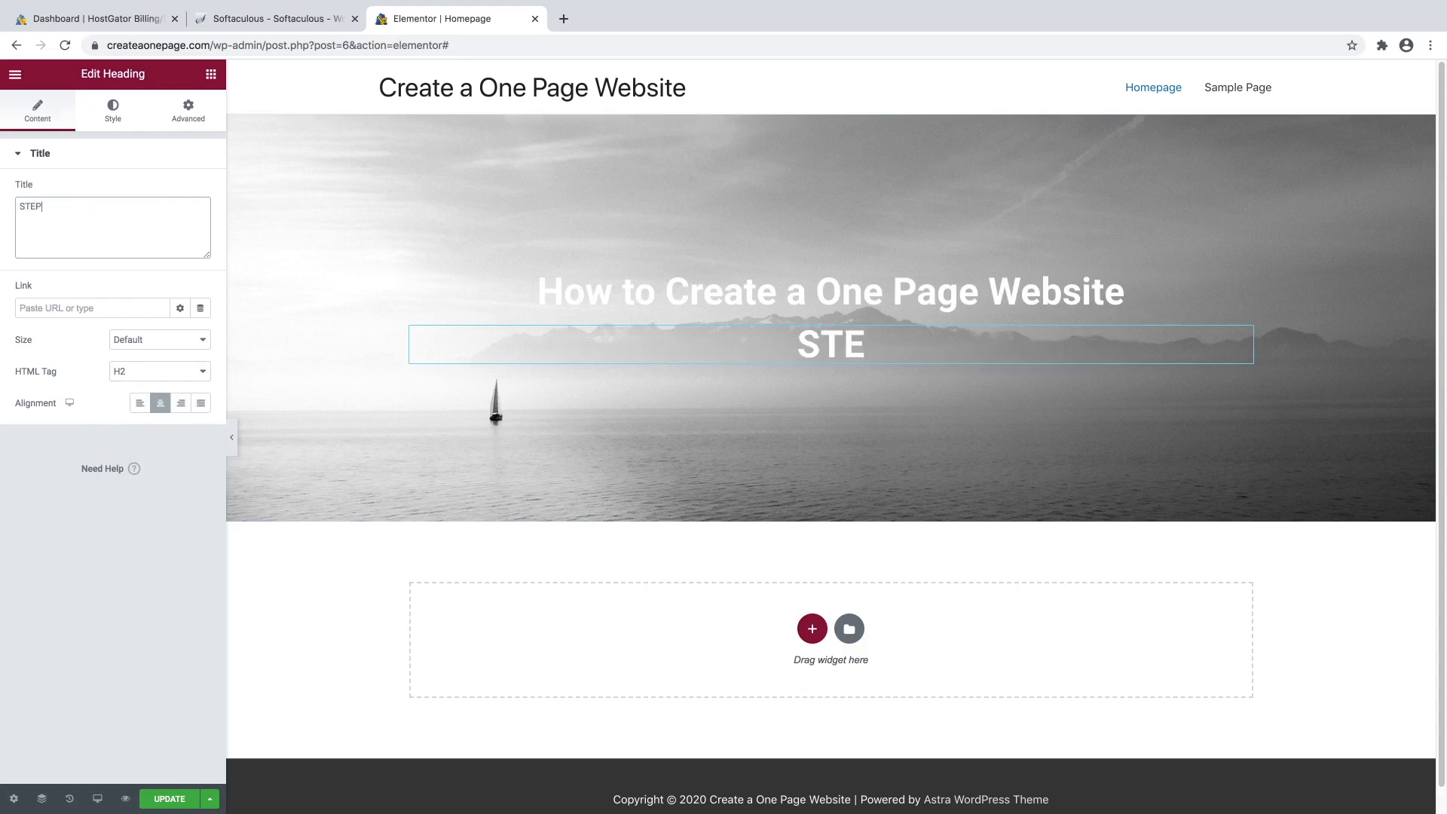
text( BY STEP)
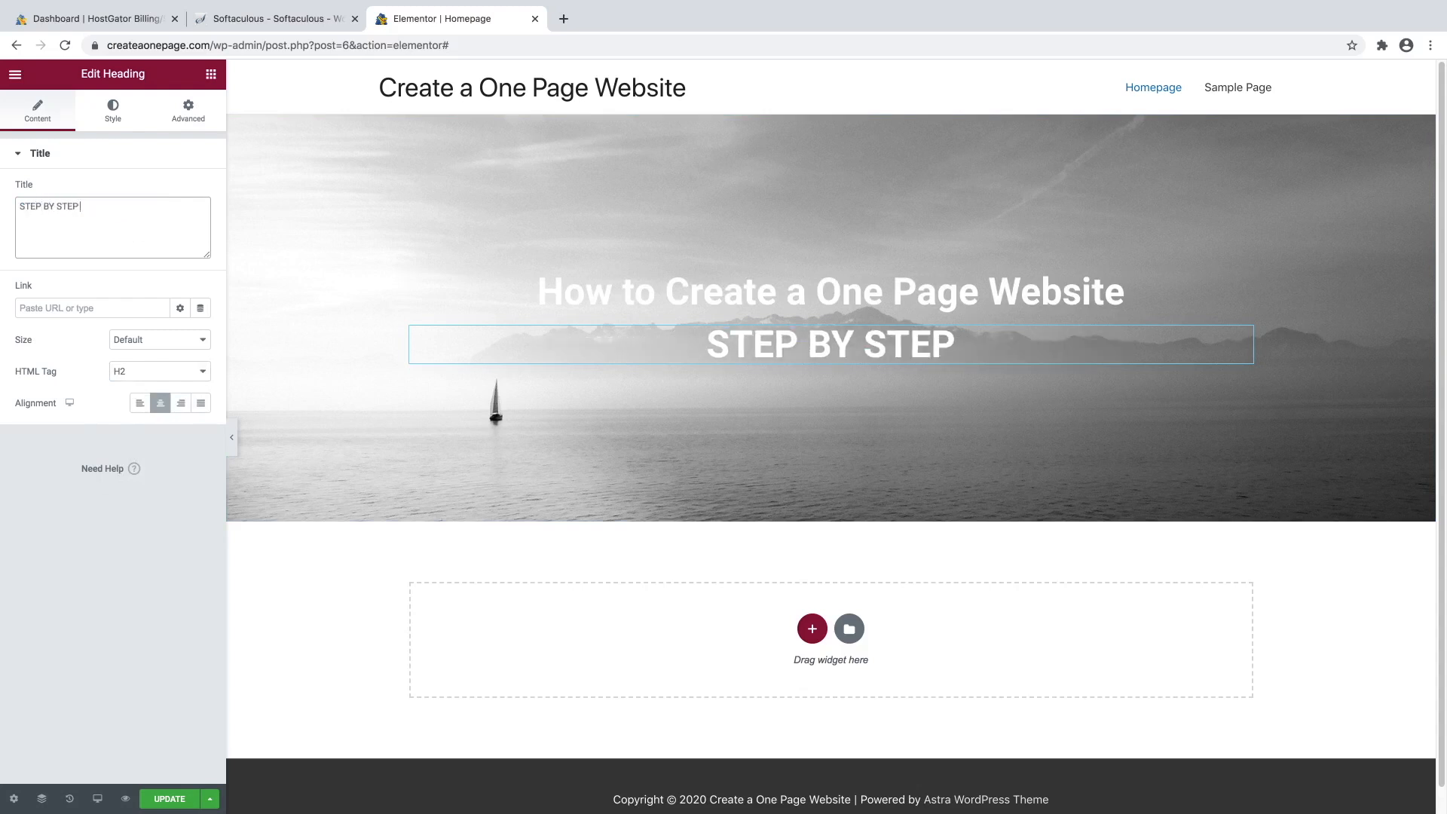
text( GUIDE 202)
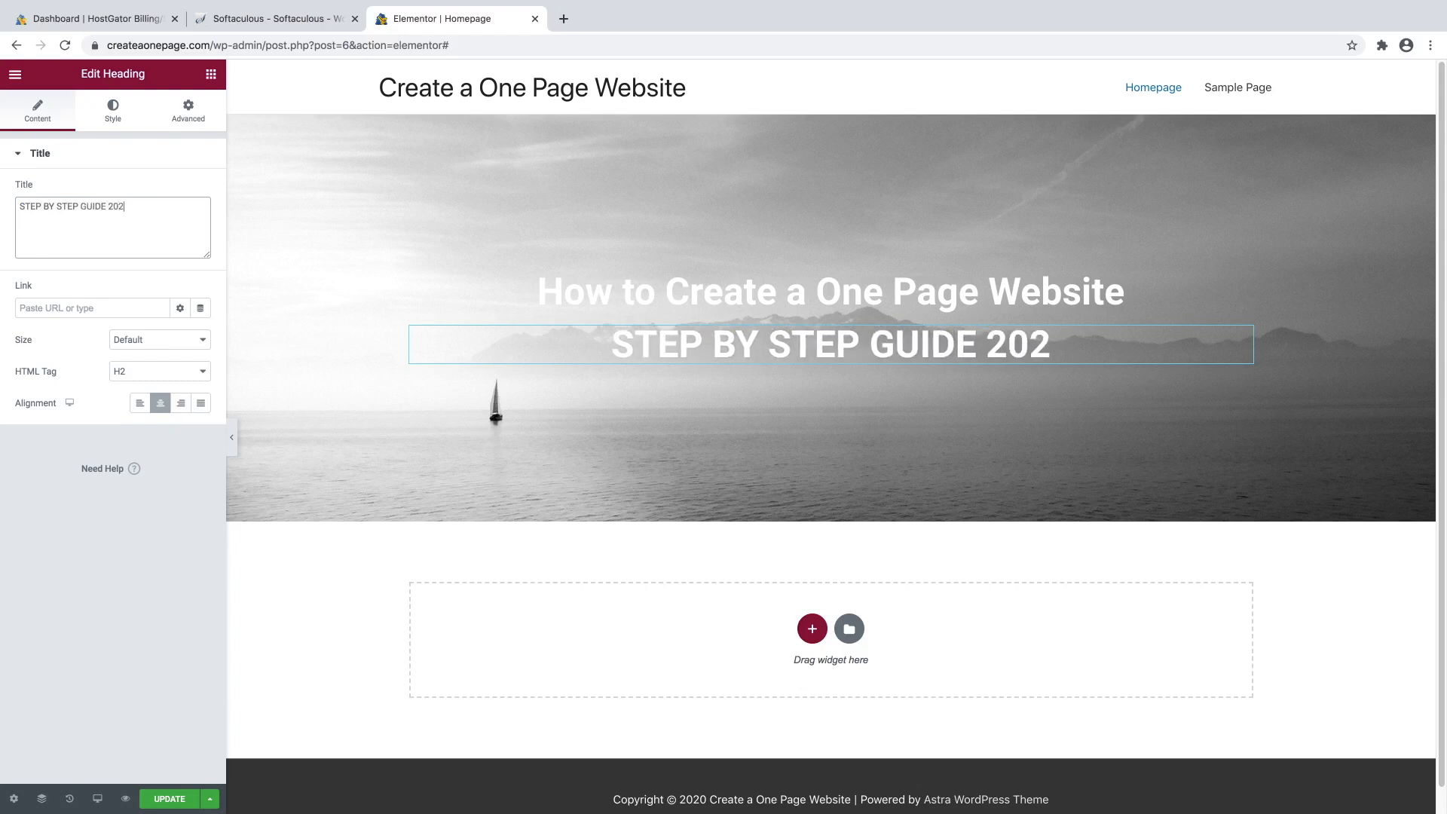
text(0)
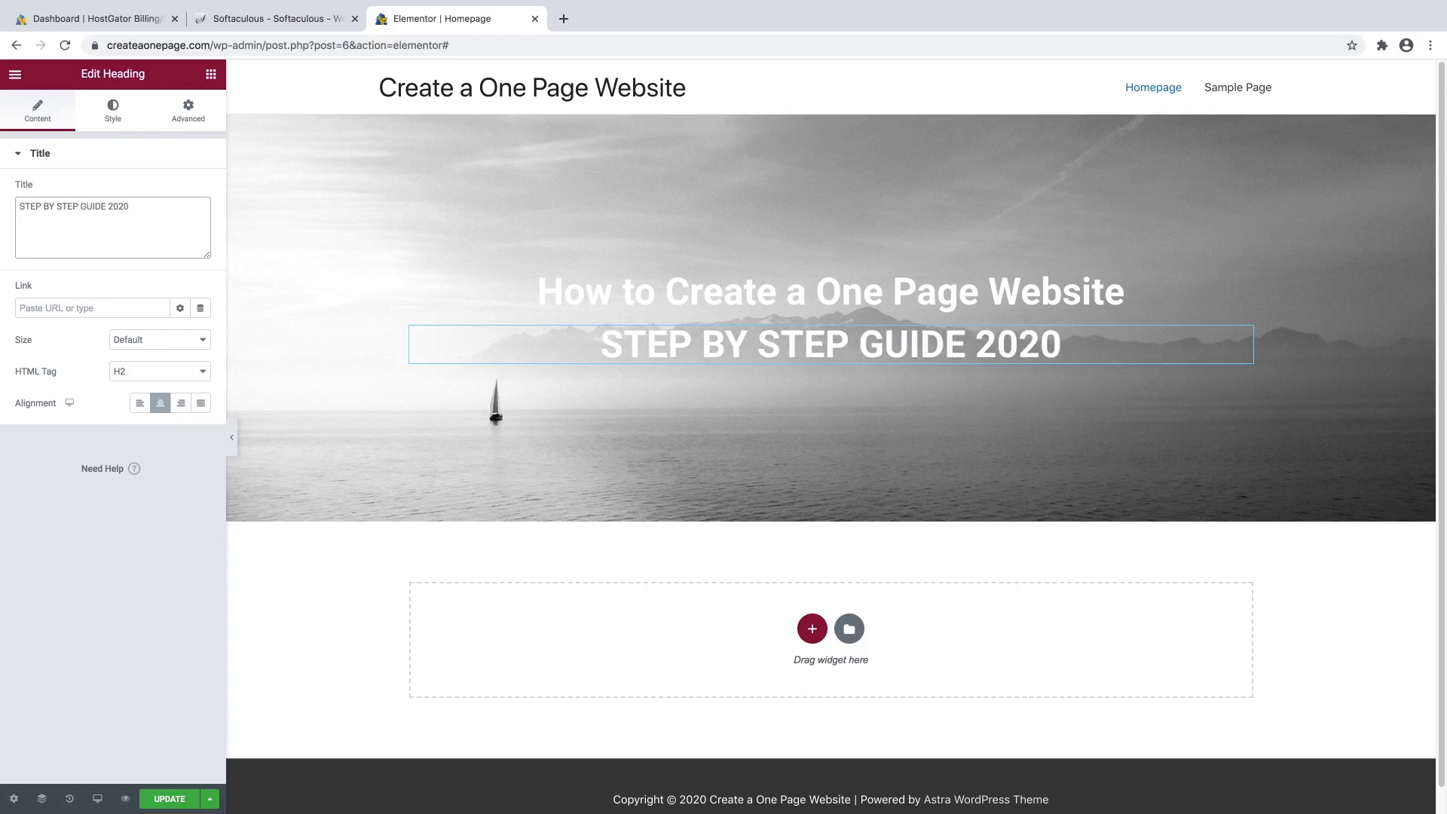
Give the subheading typography size 20 with letter spacing widened to 10.
click(113, 113)
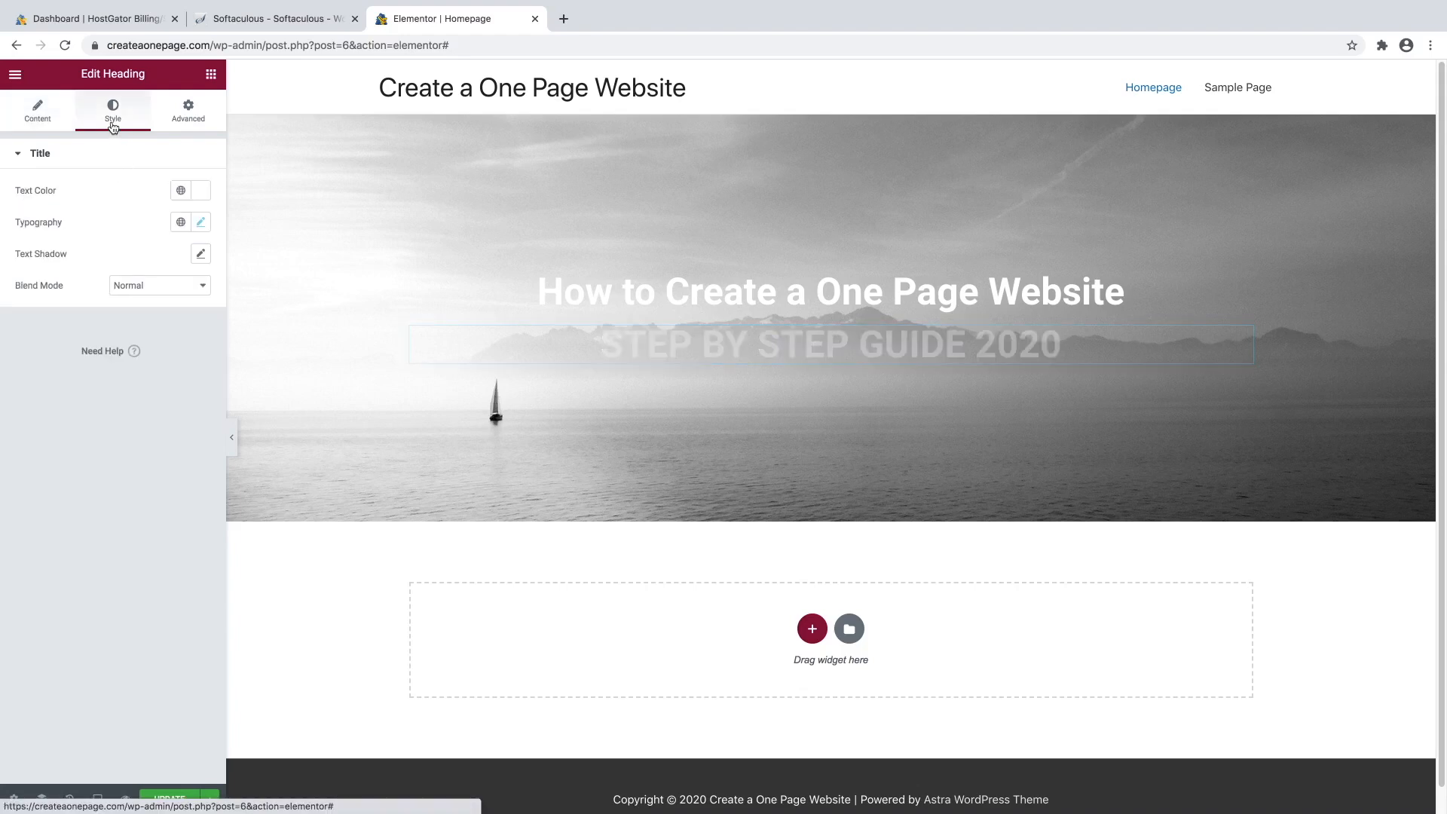
click(201, 223)
click(55, 353)
drag(55, 356, 41, 359)
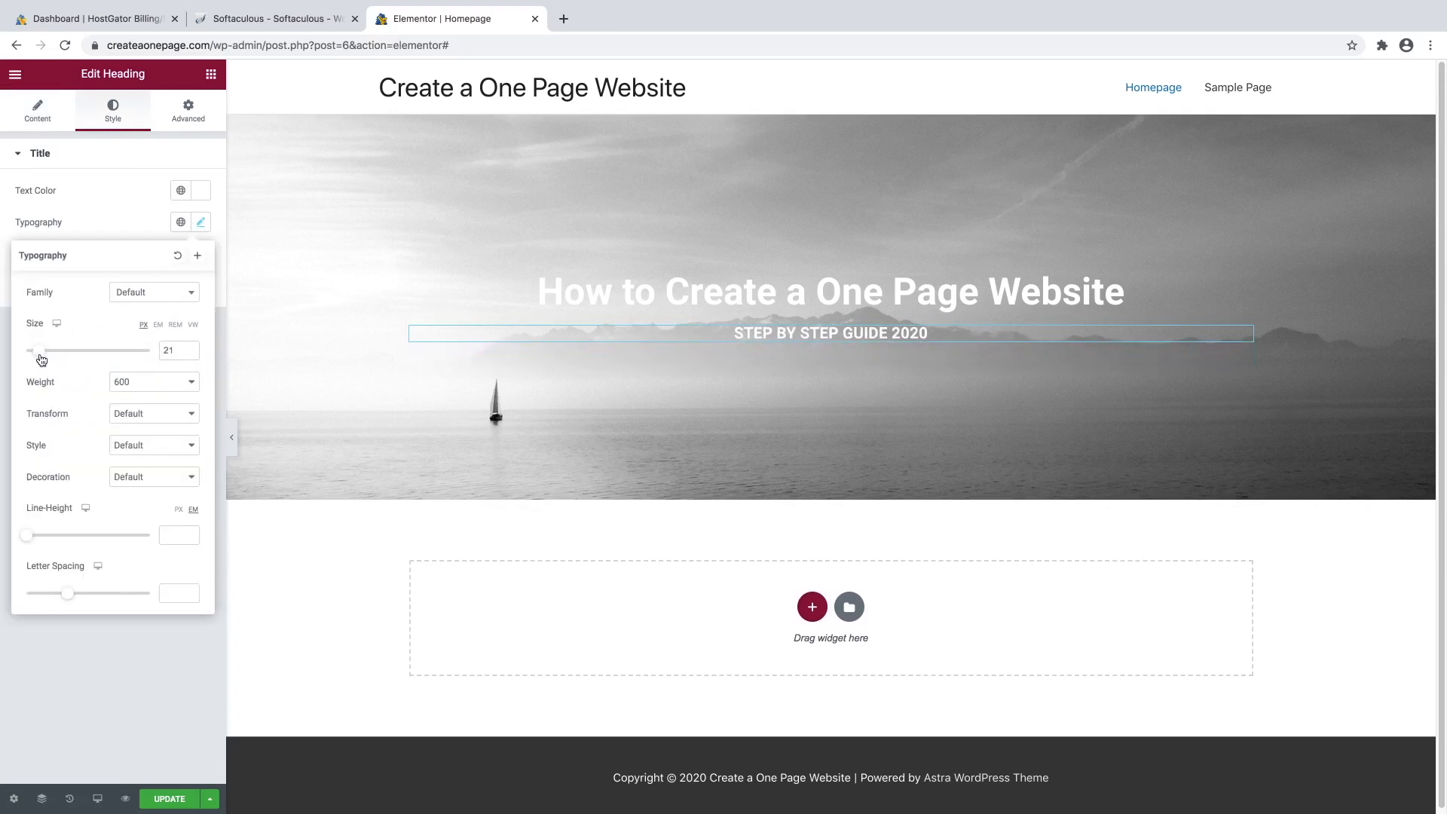
click(190, 354)
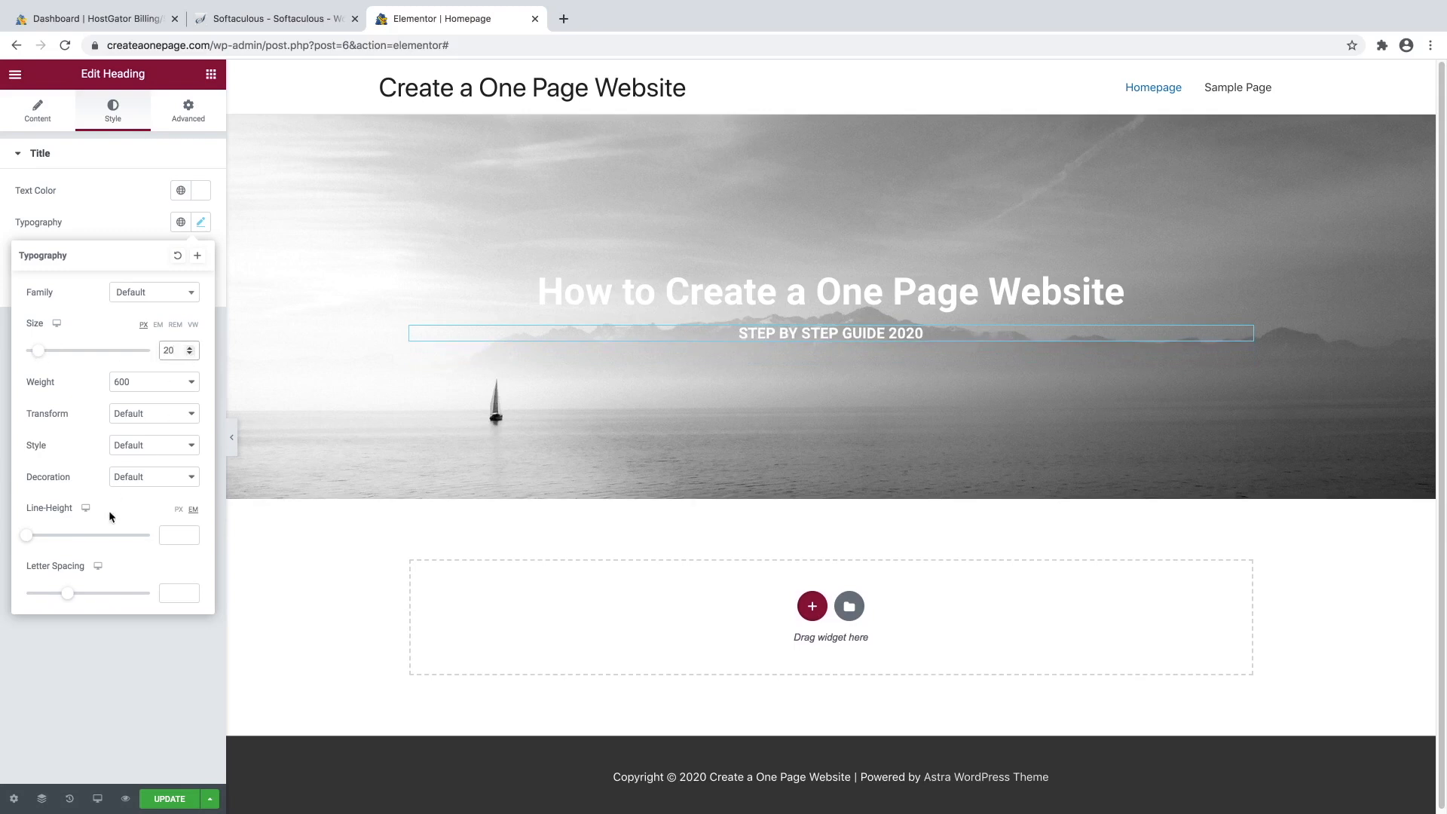
drag(74, 601, 155, 592)
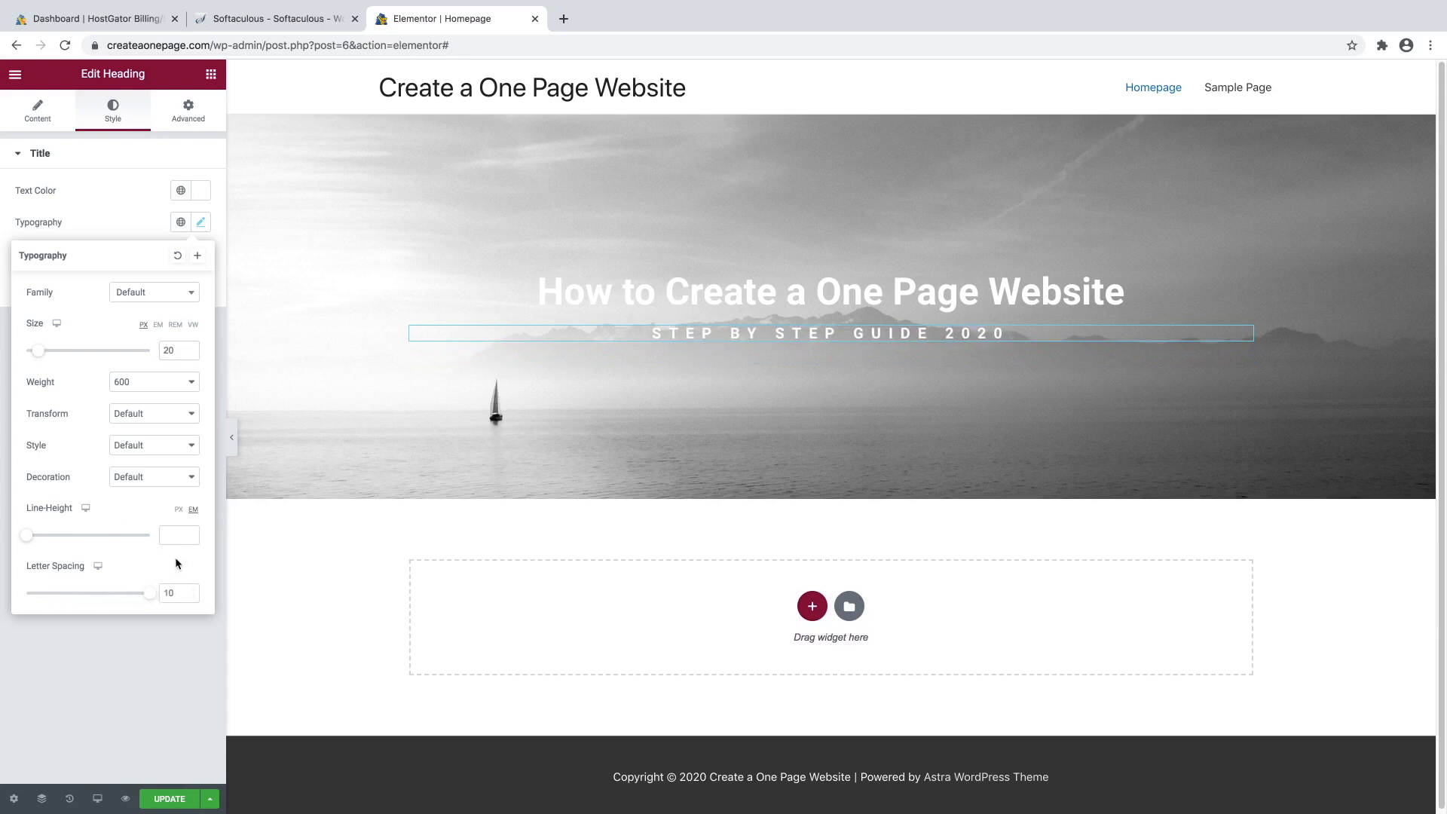
click(111, 193)
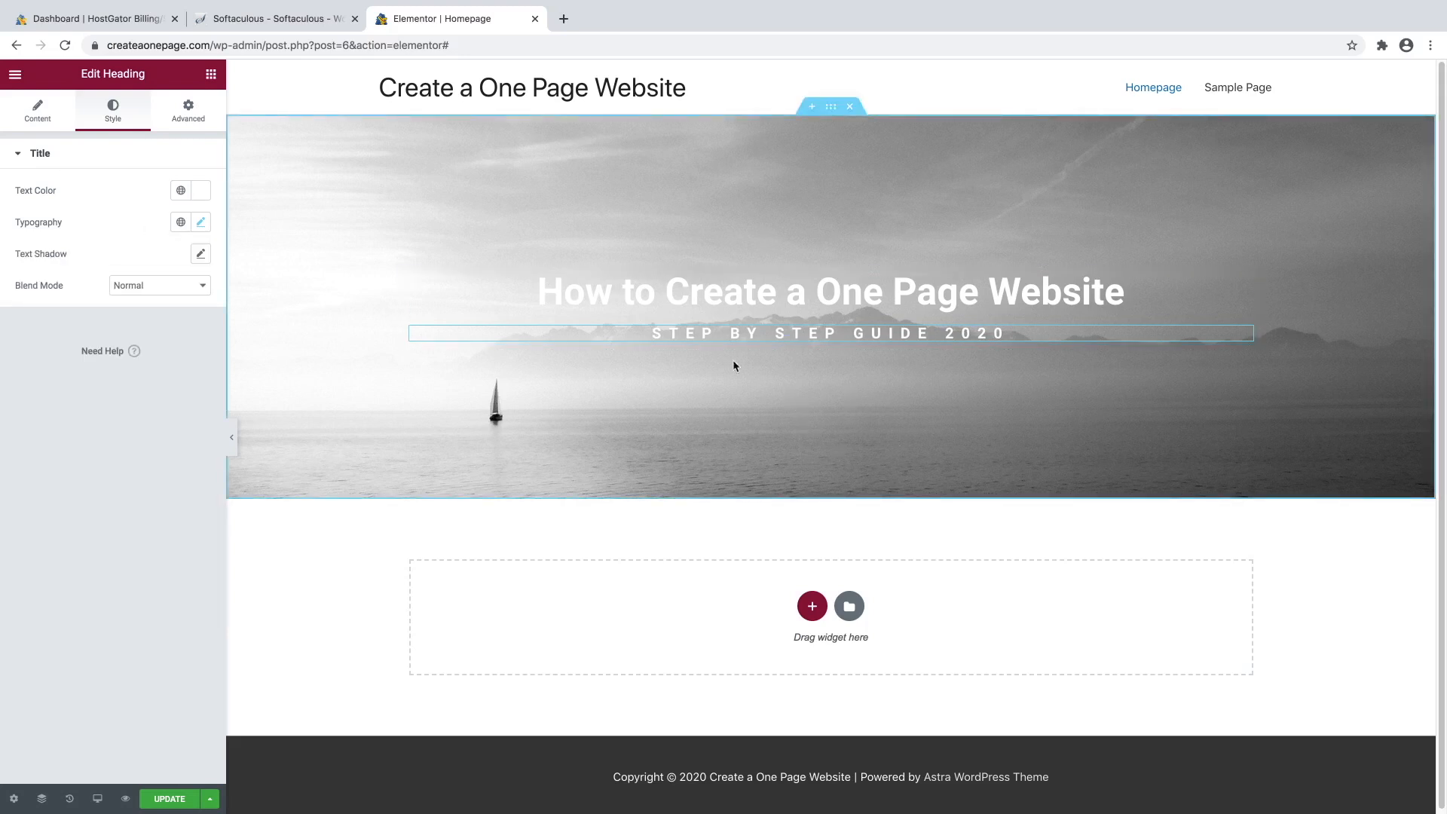
Drag a Button widget from the Elements panel onto the hero just below the subheading.
click(212, 75)
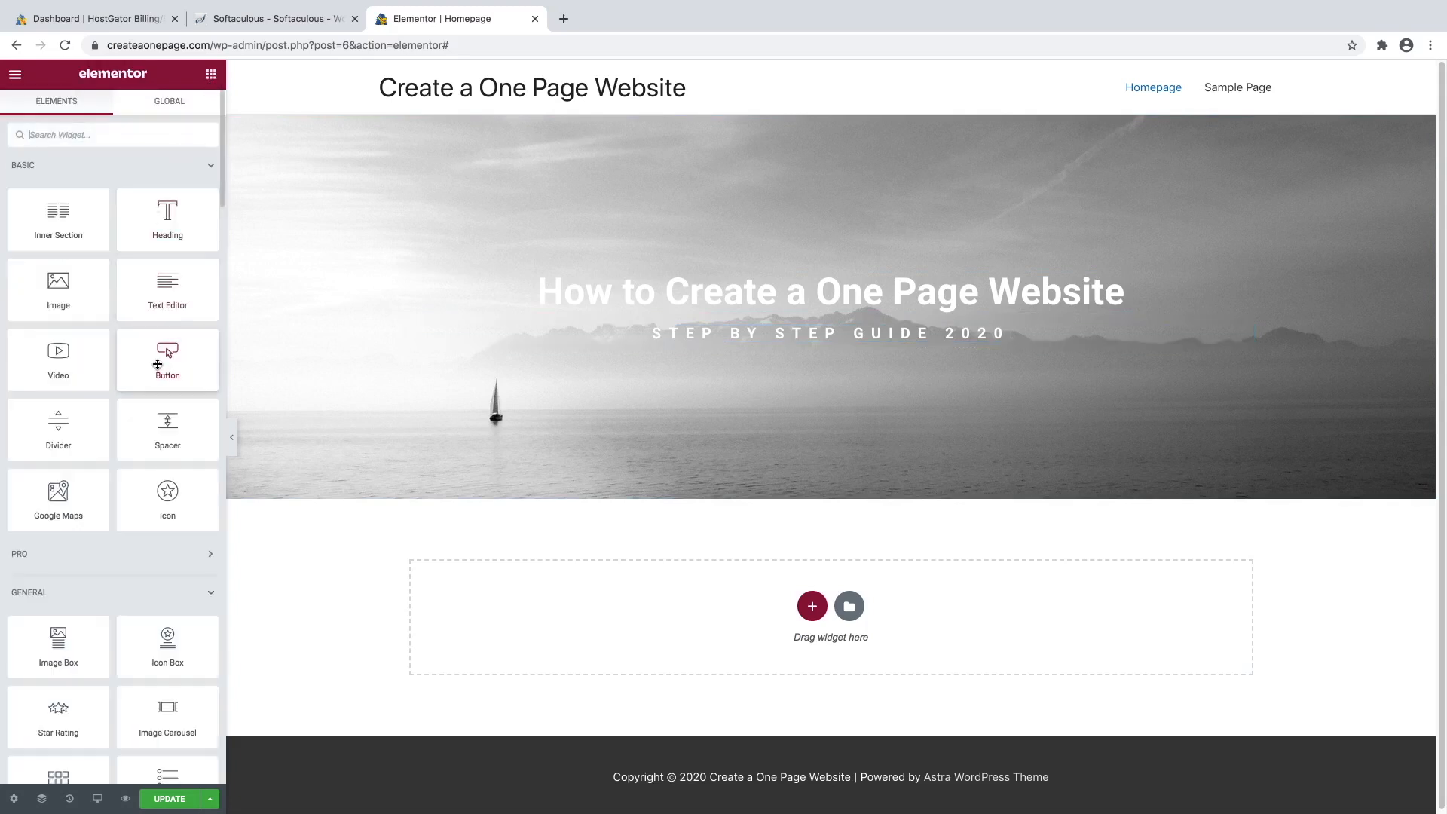
drag(157, 364, 827, 345)
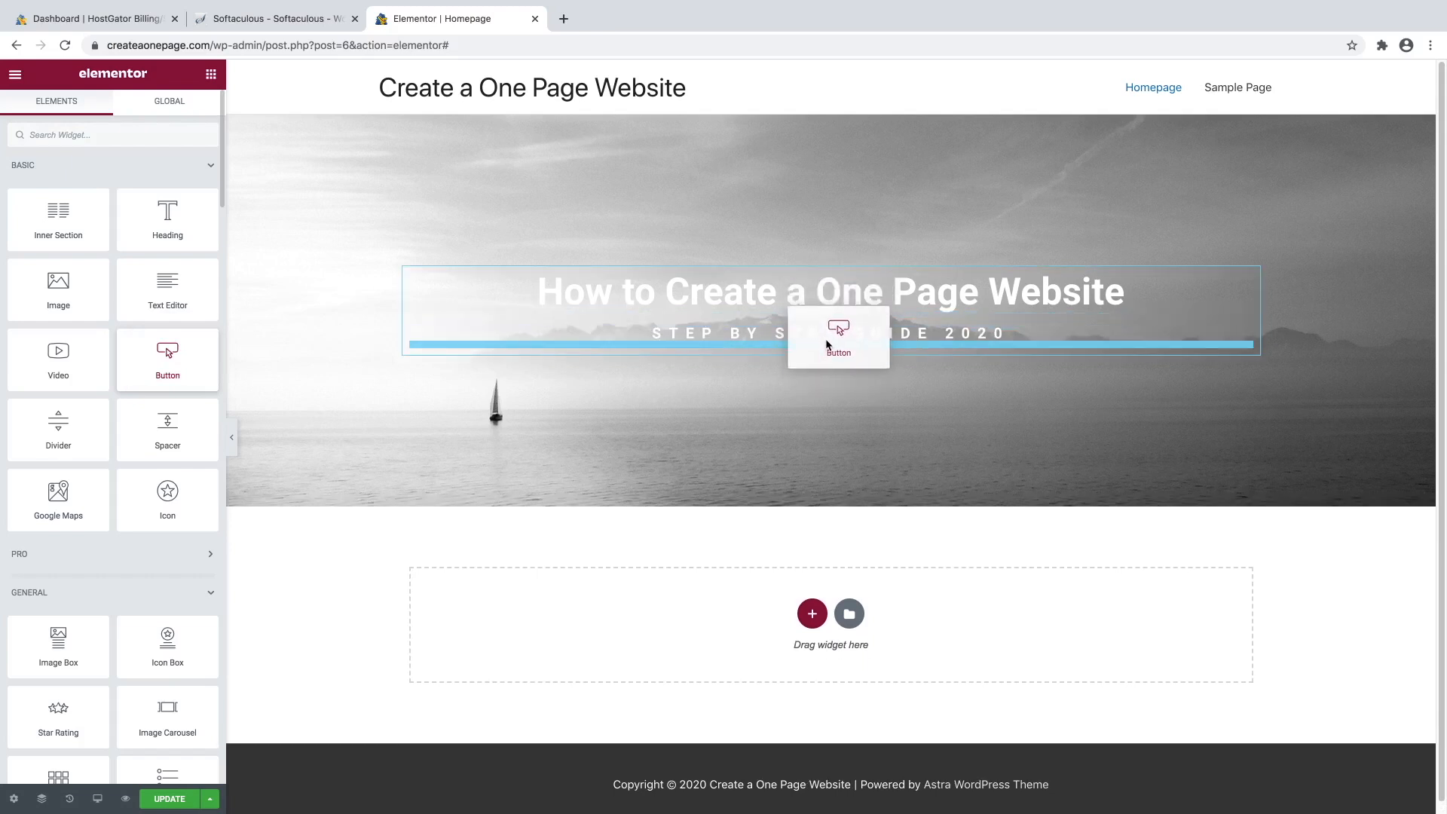
drag(827, 344, 825, 342)
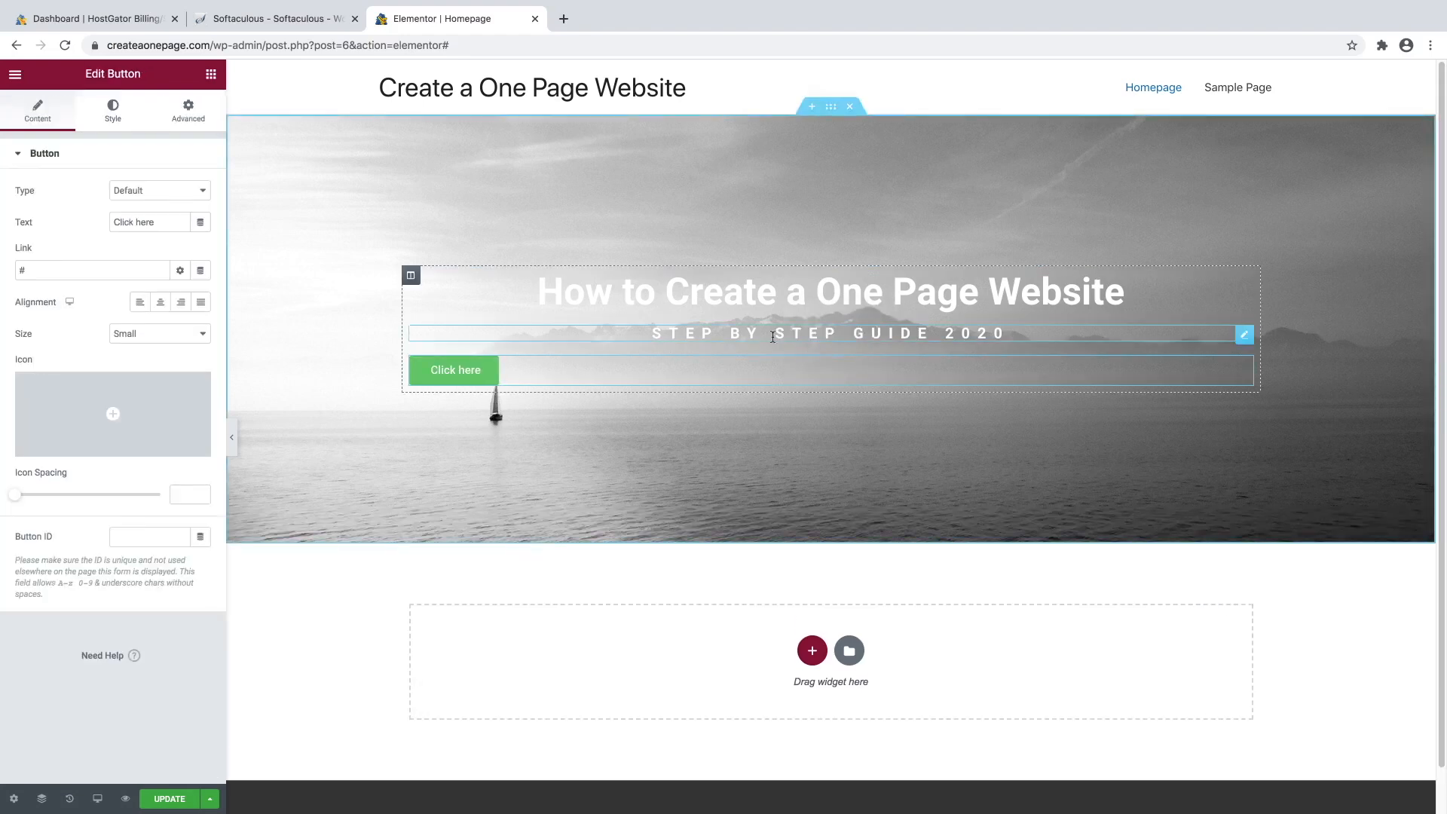
Center the button, relabel it 'Get Started', and delete the '#' placeholder link.
click(160, 303)
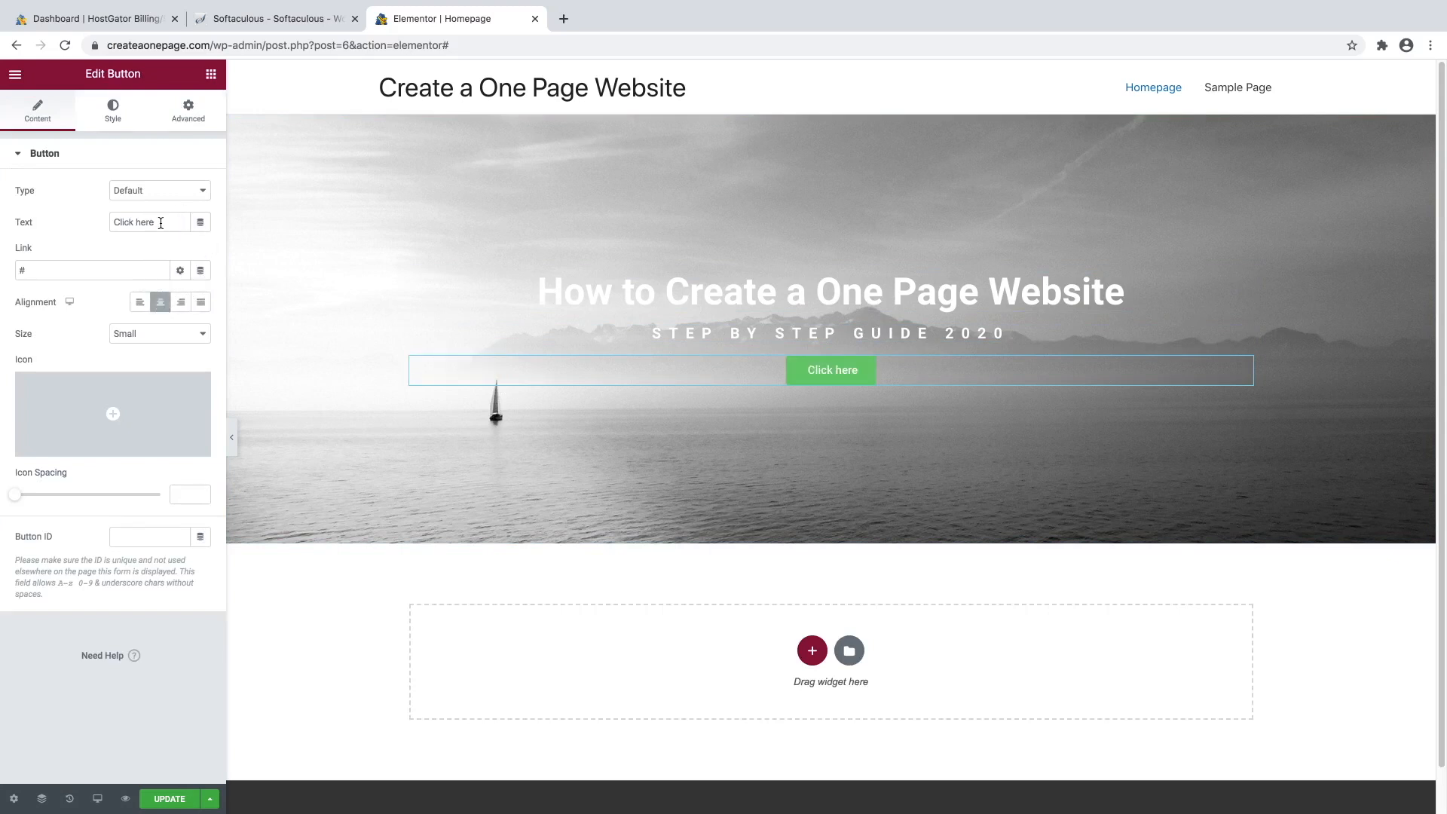
drag(160, 223, 105, 219)
text(Get Started)
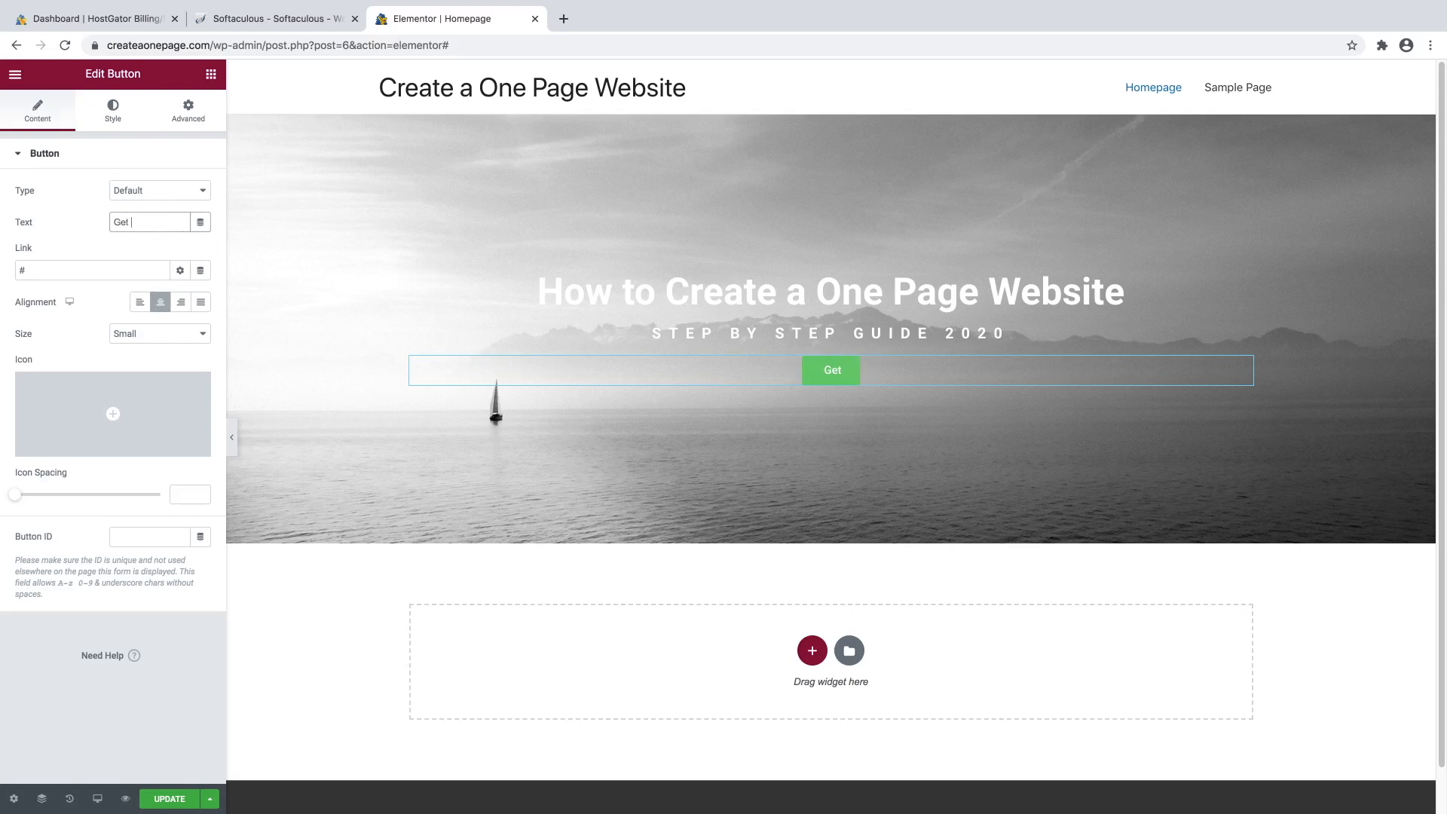
click(53, 269)
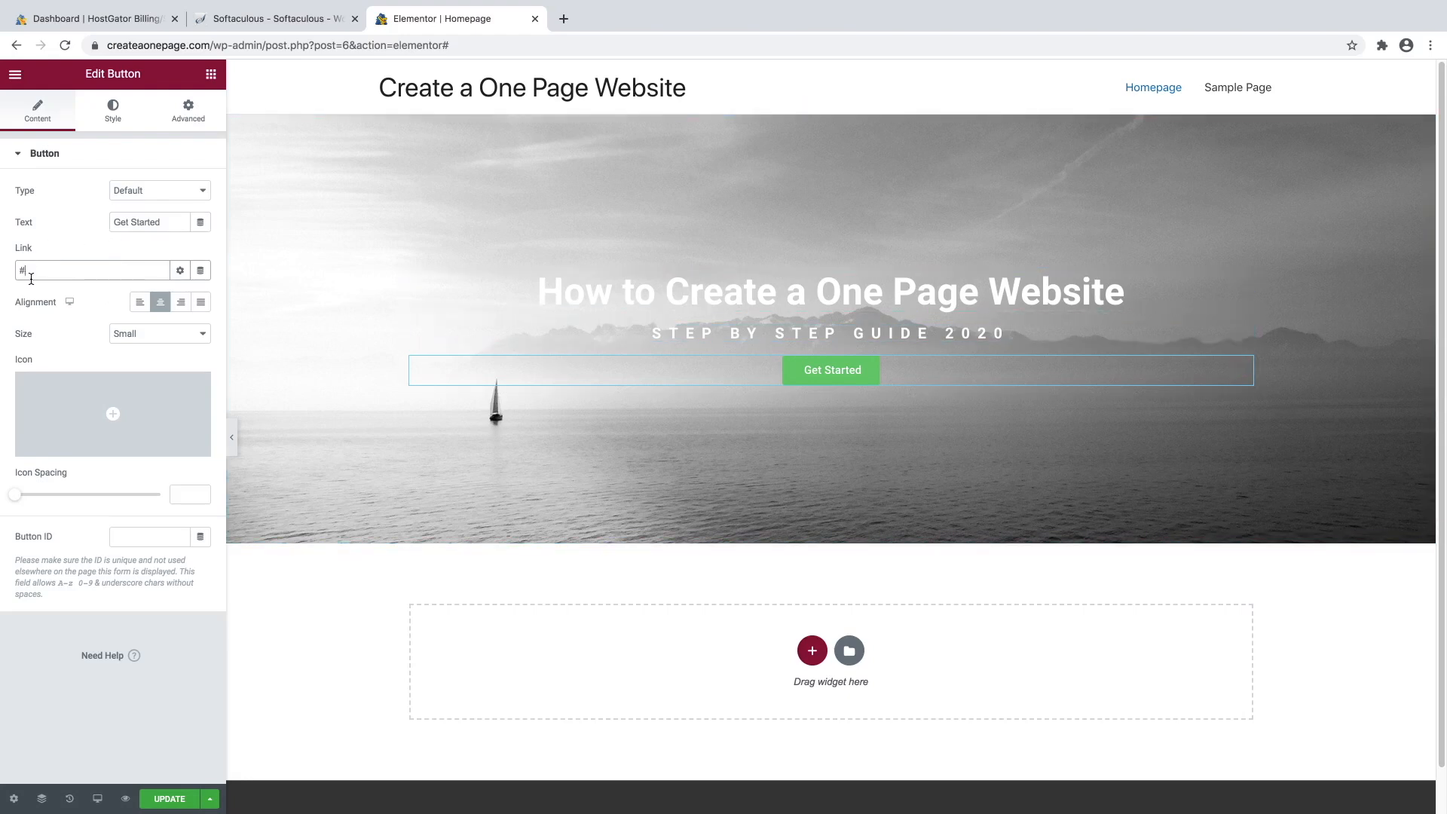
key(BackSpace)
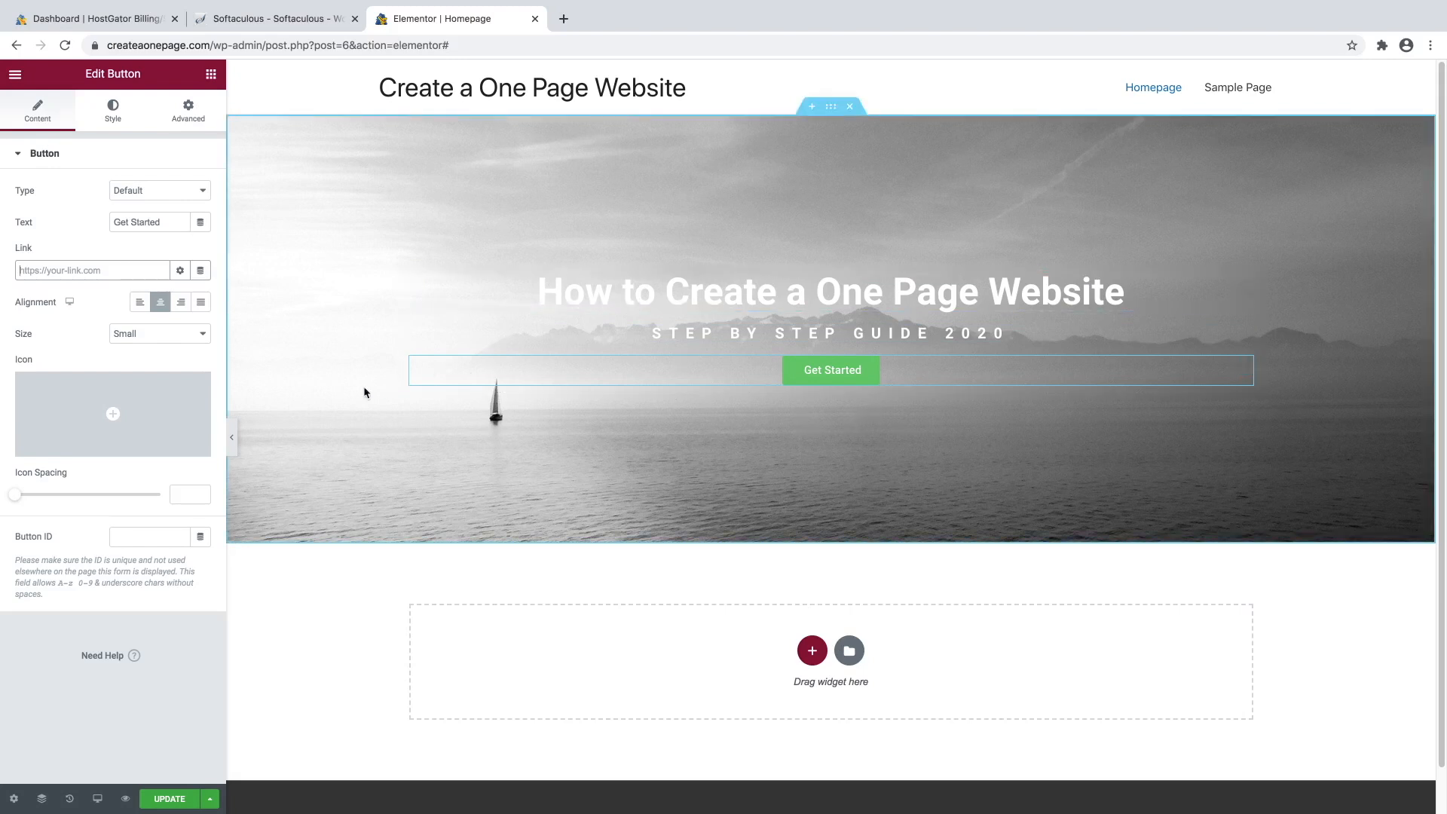
Try the Large button size, then set the size back to Small.
click(148, 338)
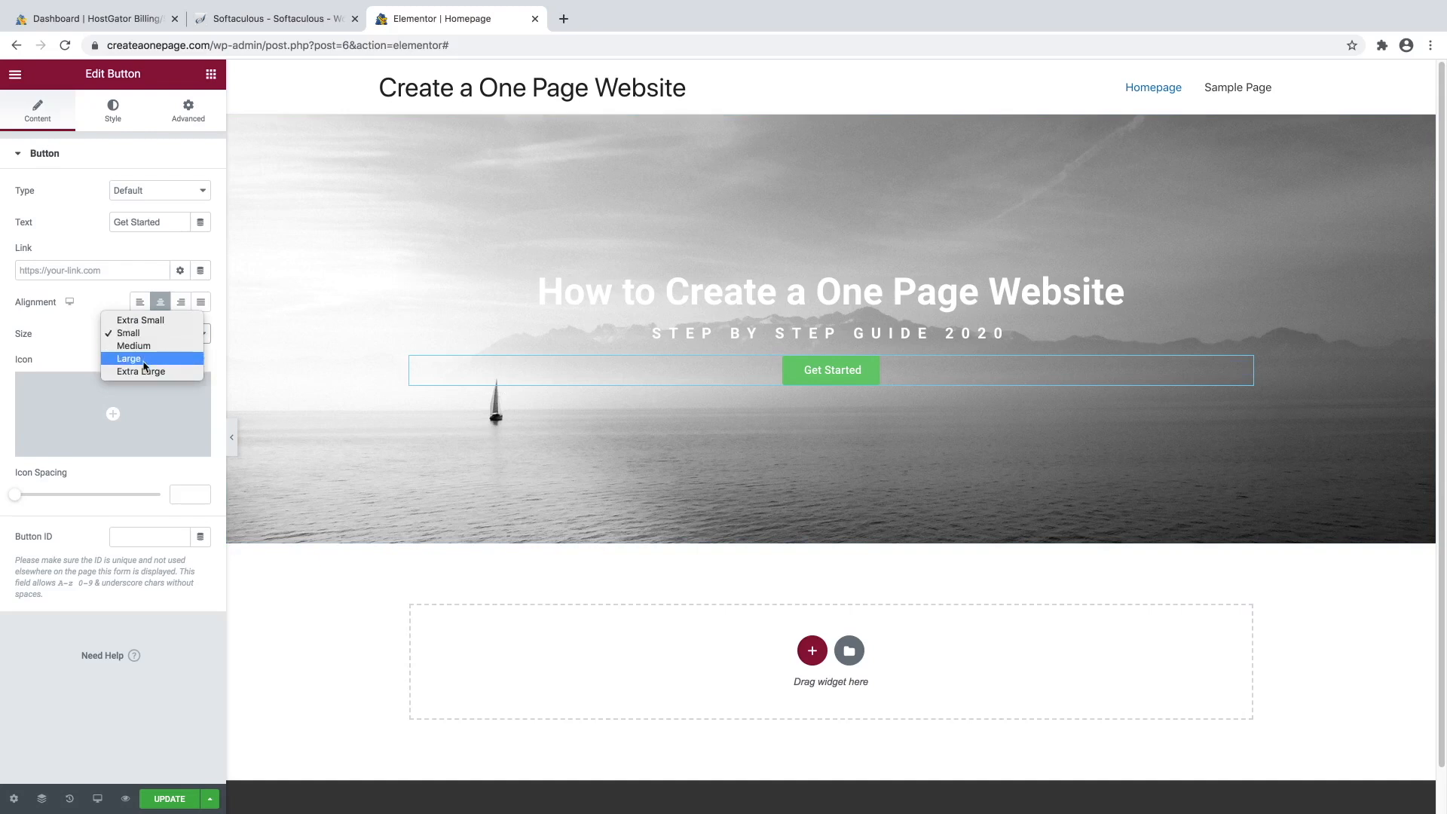
click(129, 359)
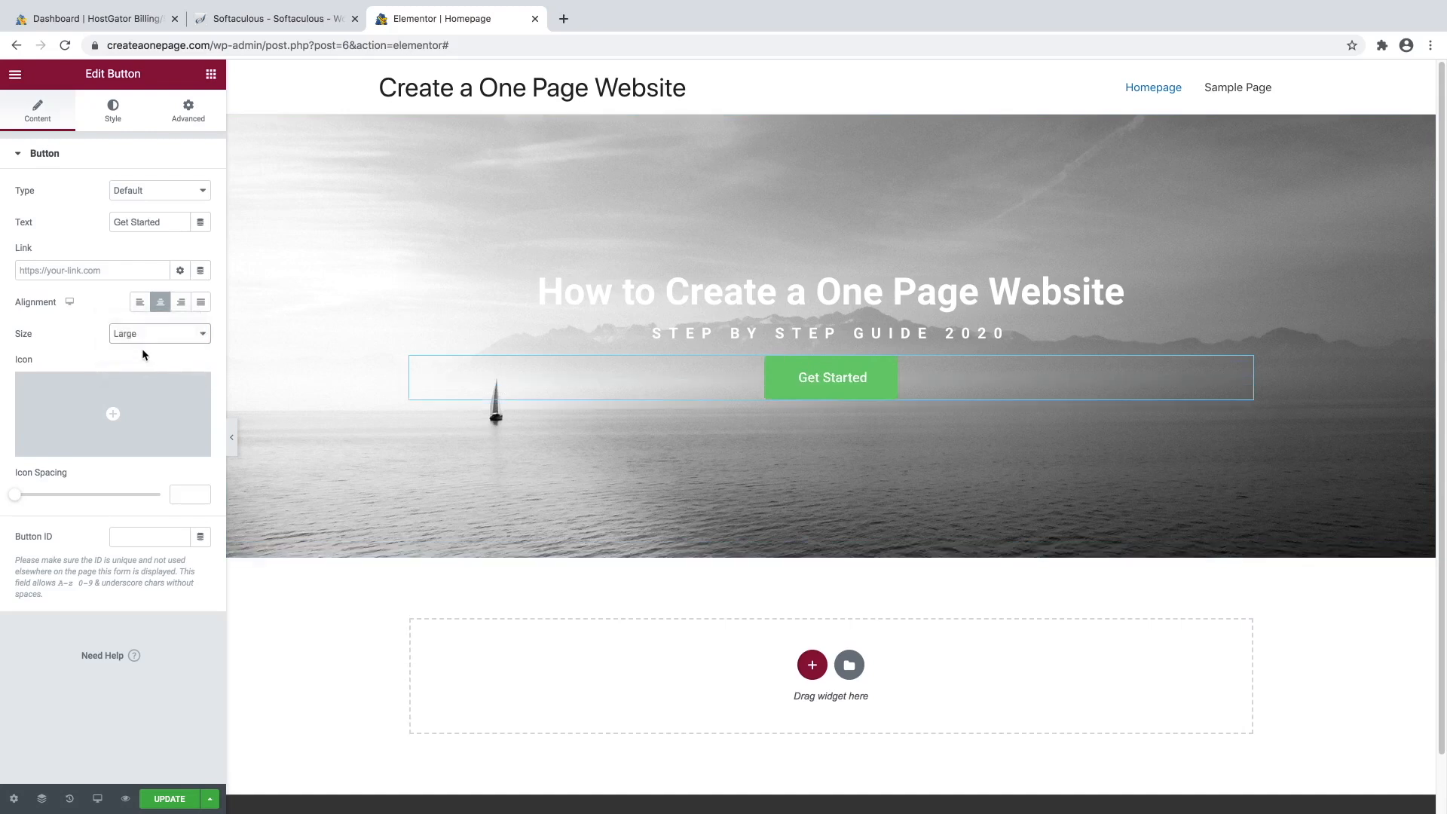
click(145, 337)
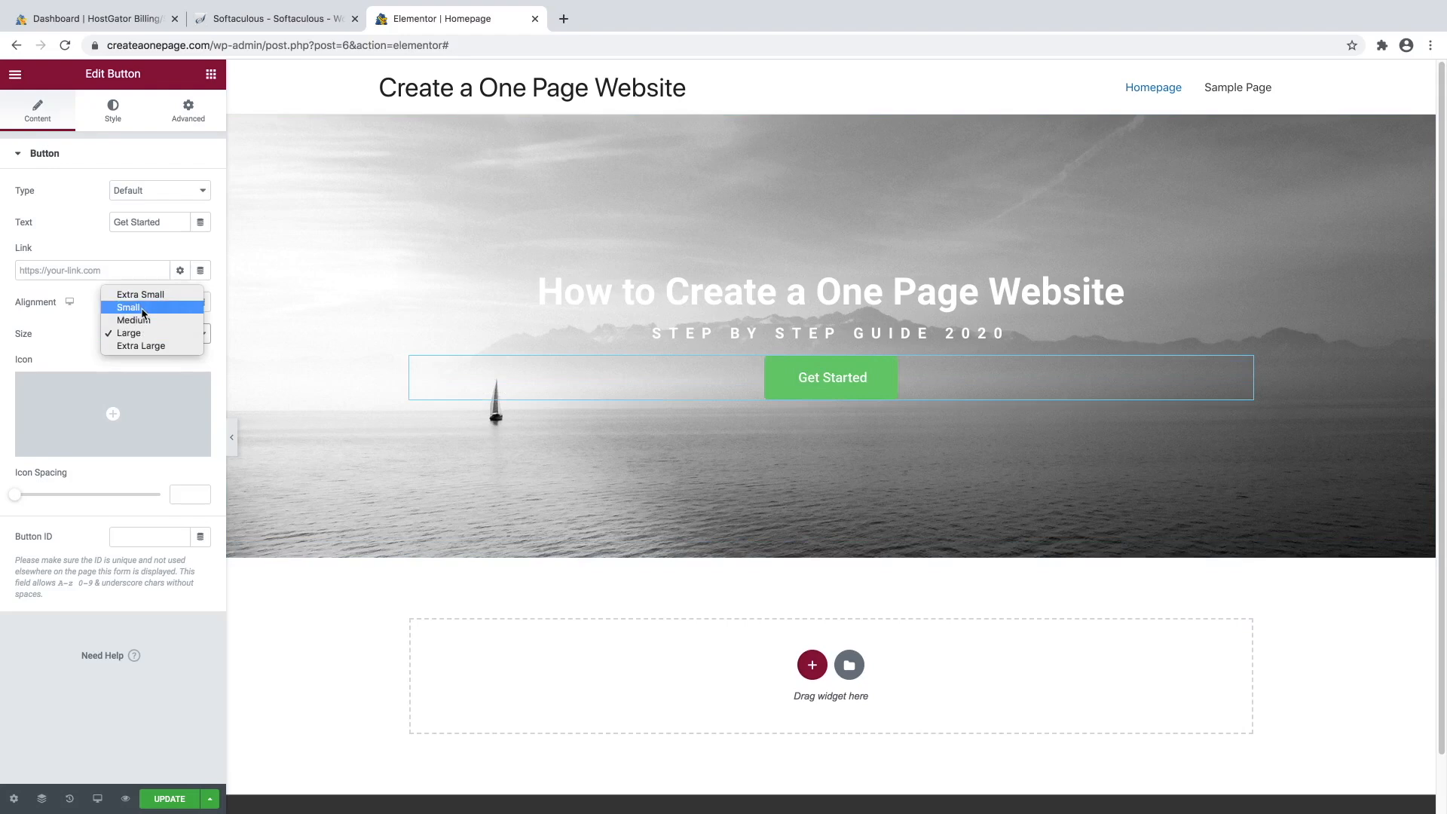
click(128, 308)
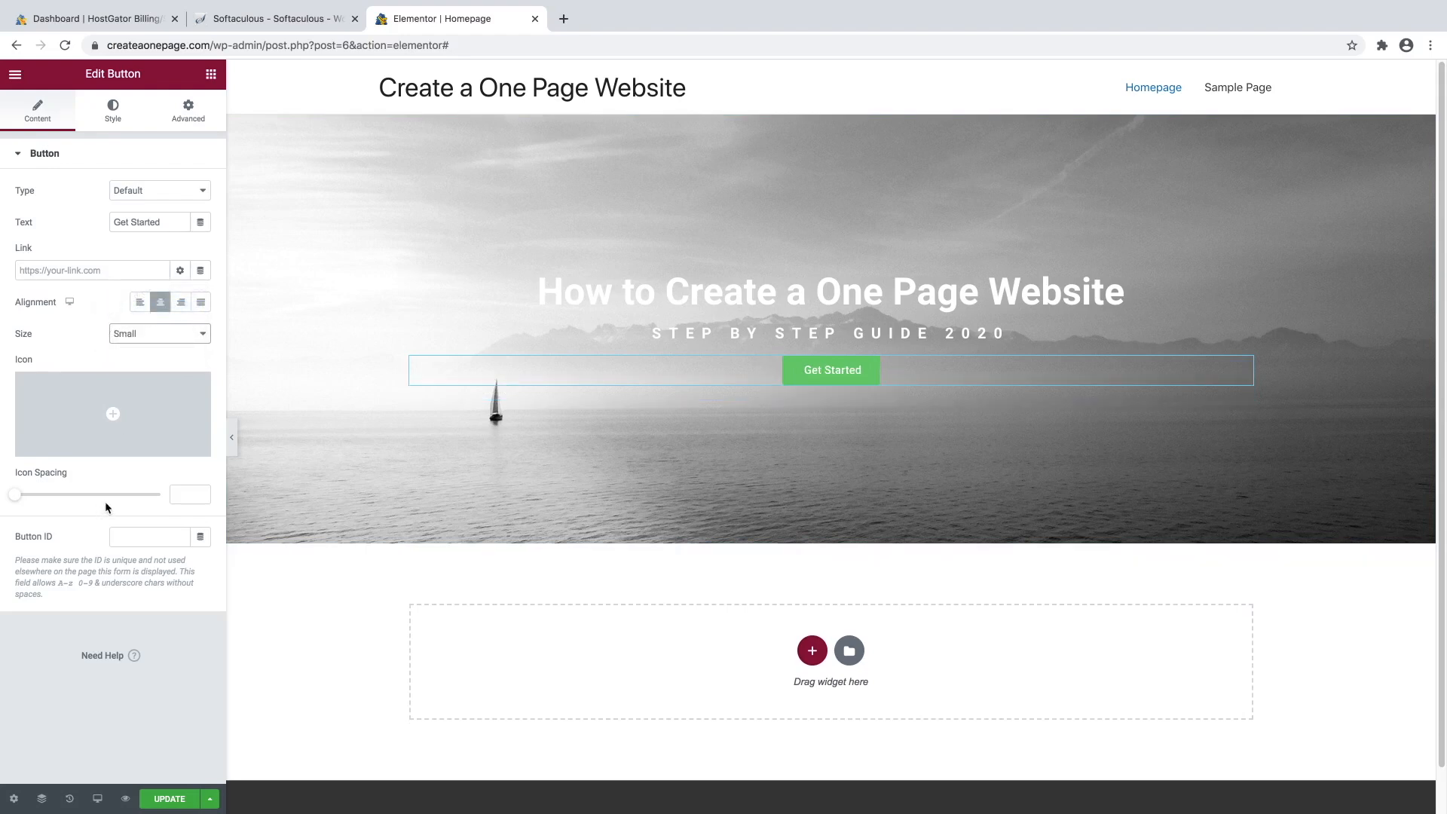
mouse_move(91, 425)
mouse_move(97, 393)
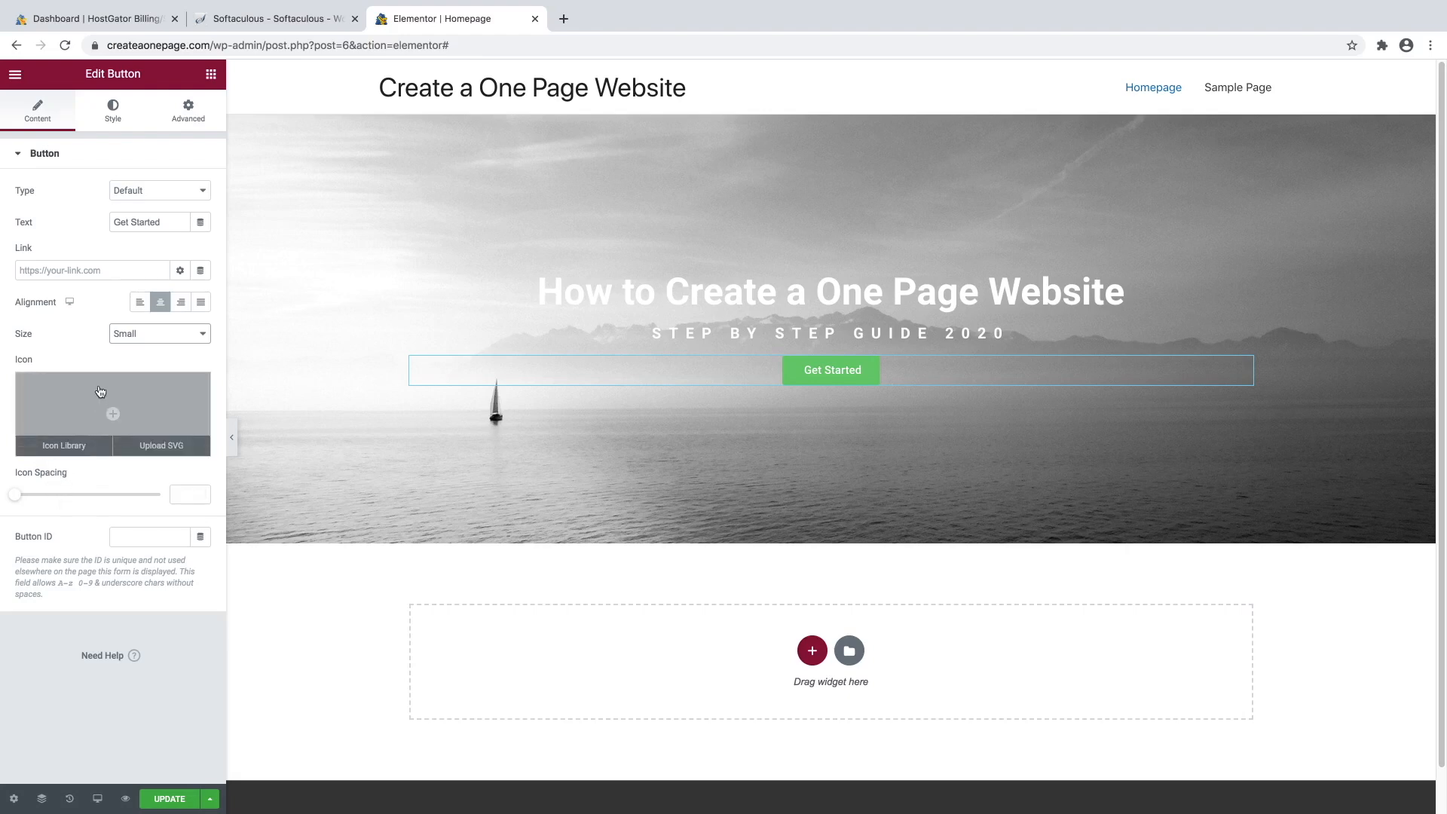
In the button's Style settings, change its background colour from green to bright cyan.
click(113, 117)
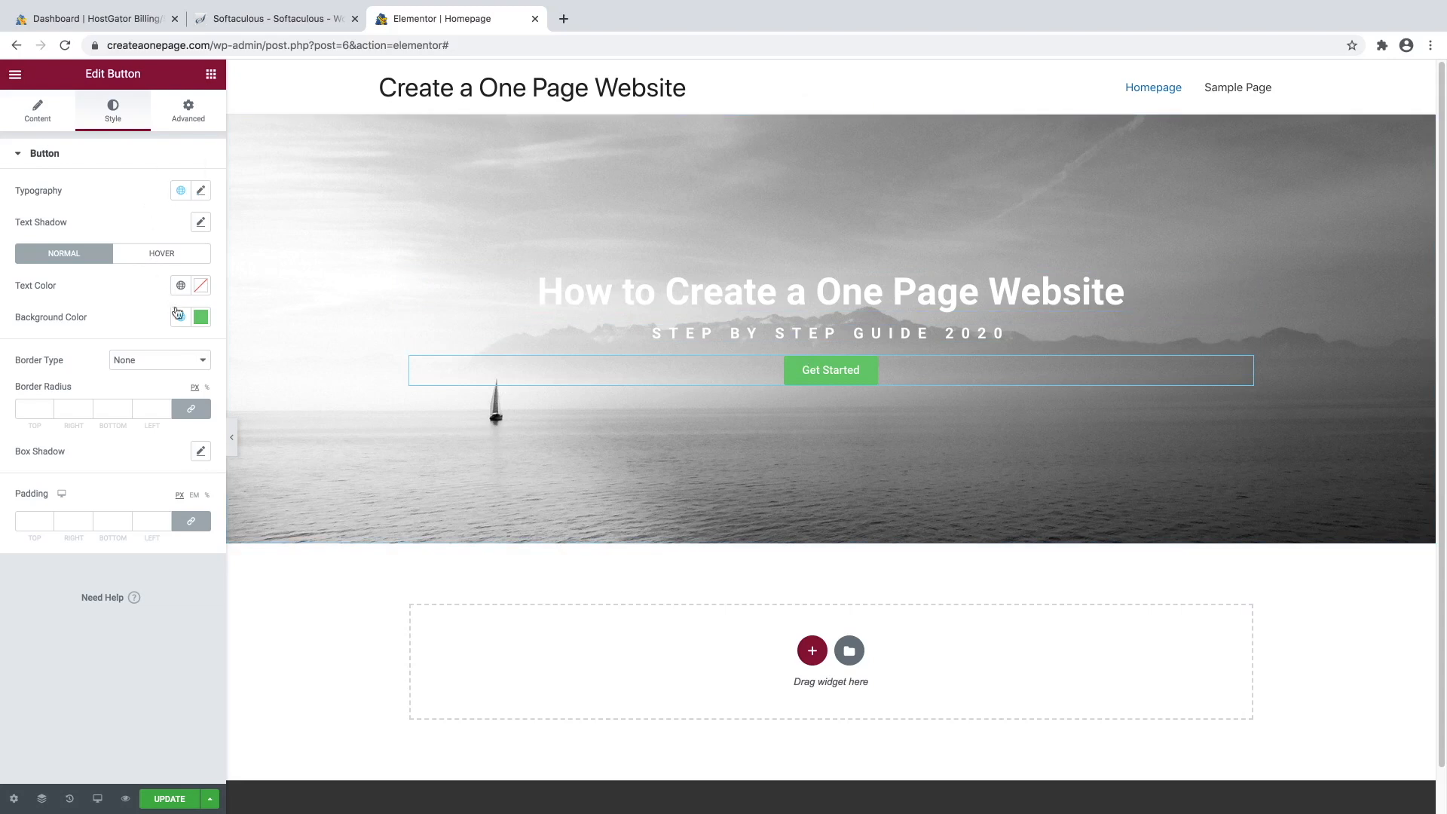
click(200, 317)
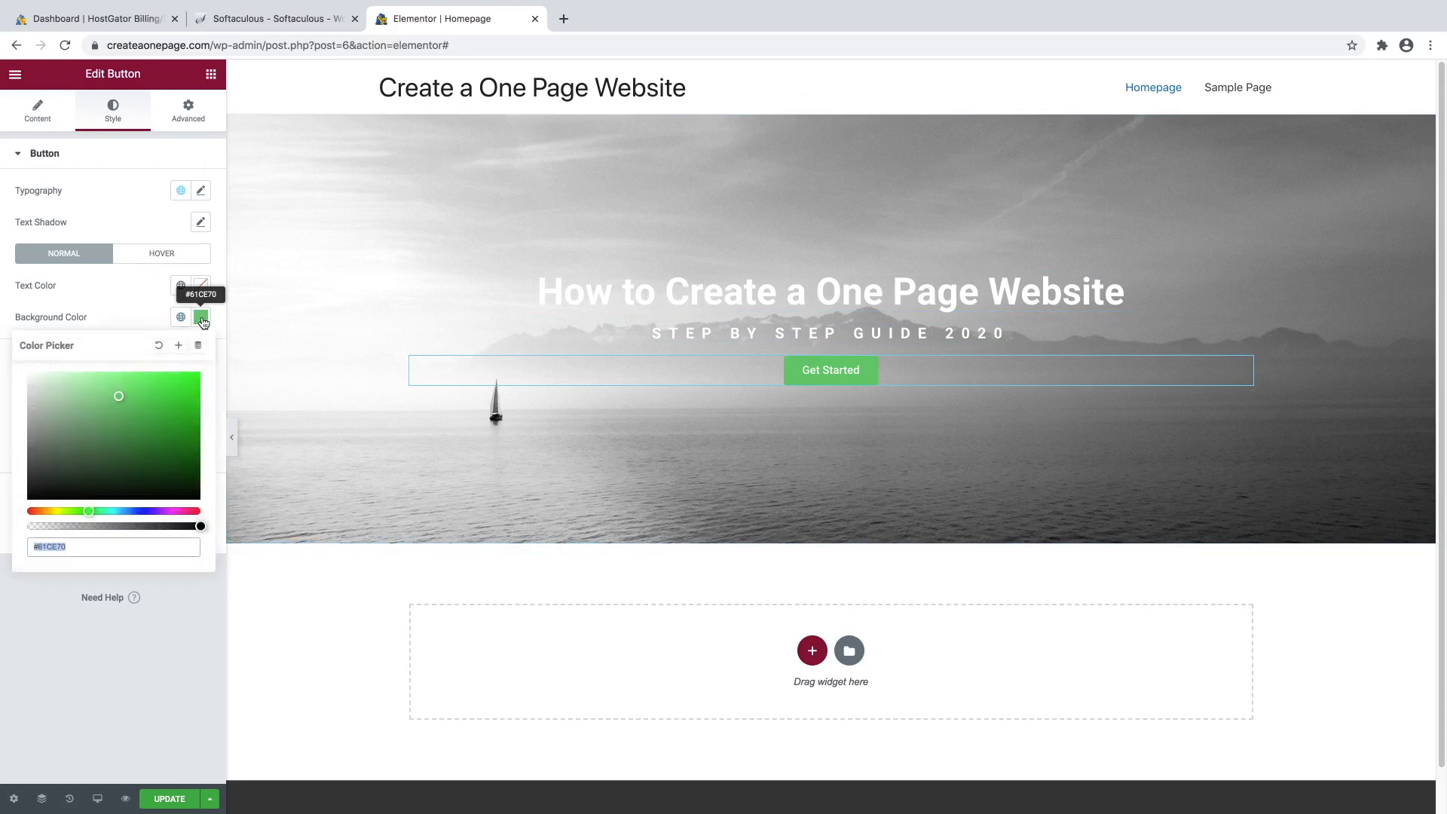
click(118, 512)
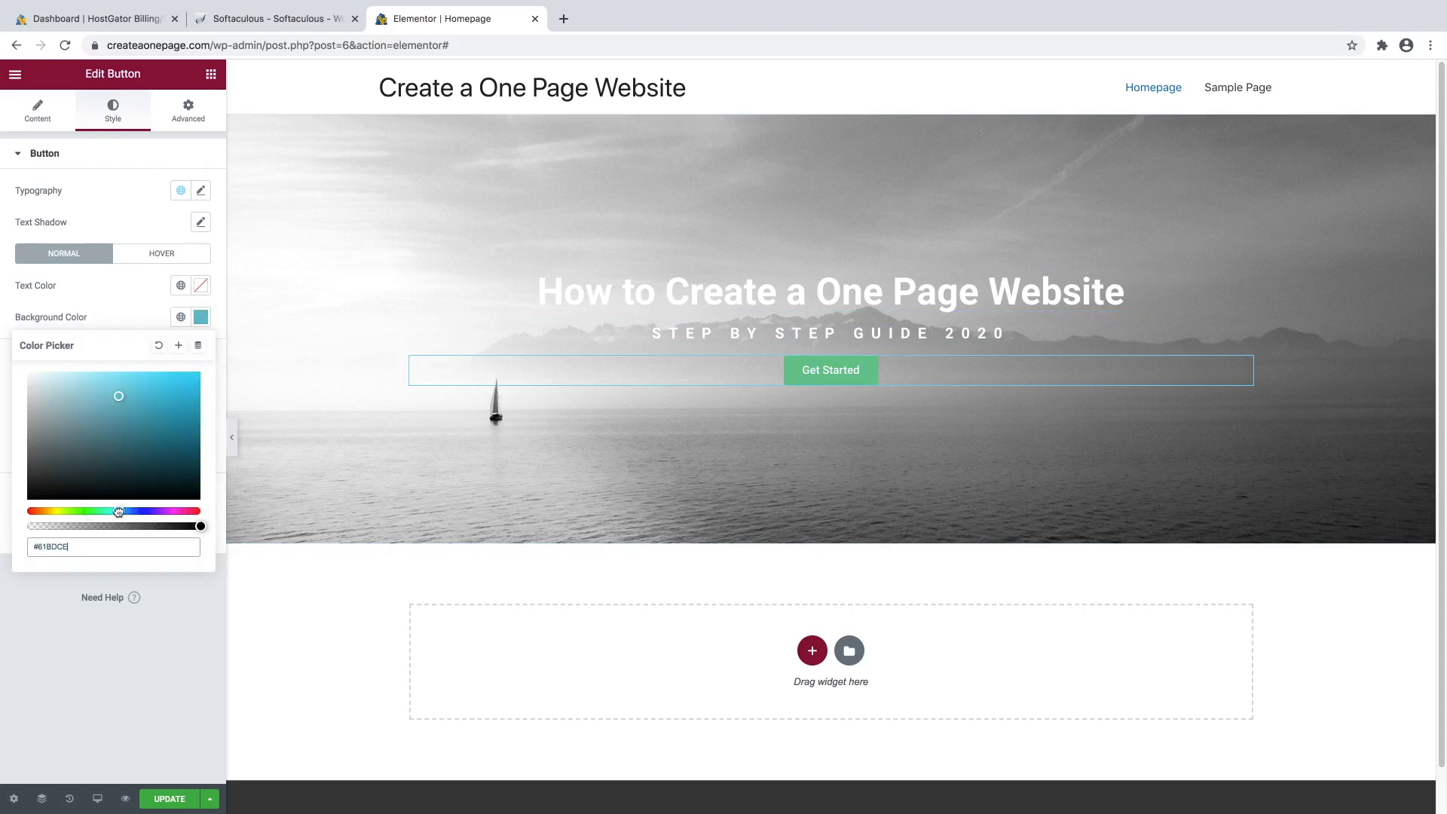
drag(140, 388, 172, 376)
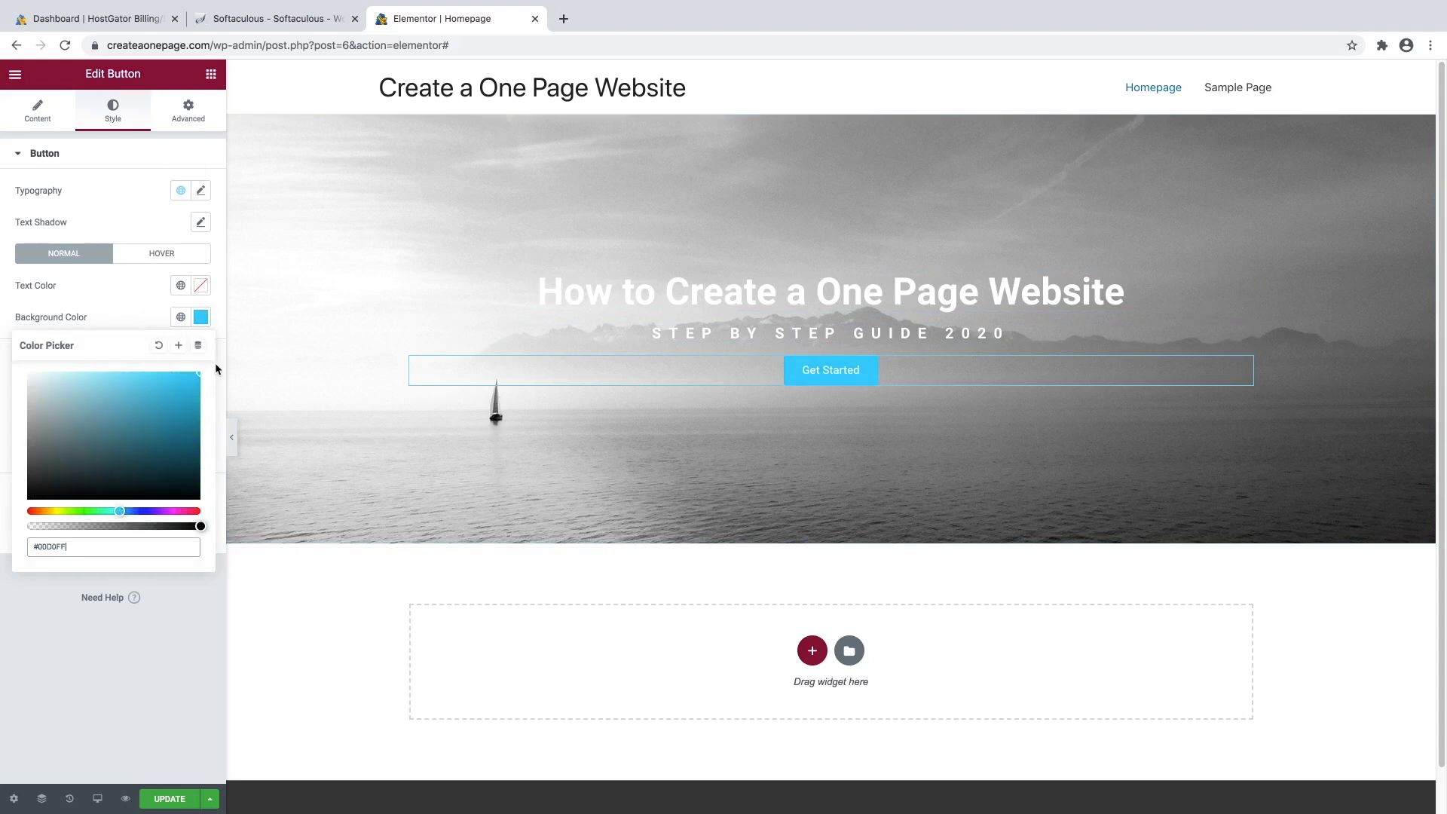
click(146, 305)
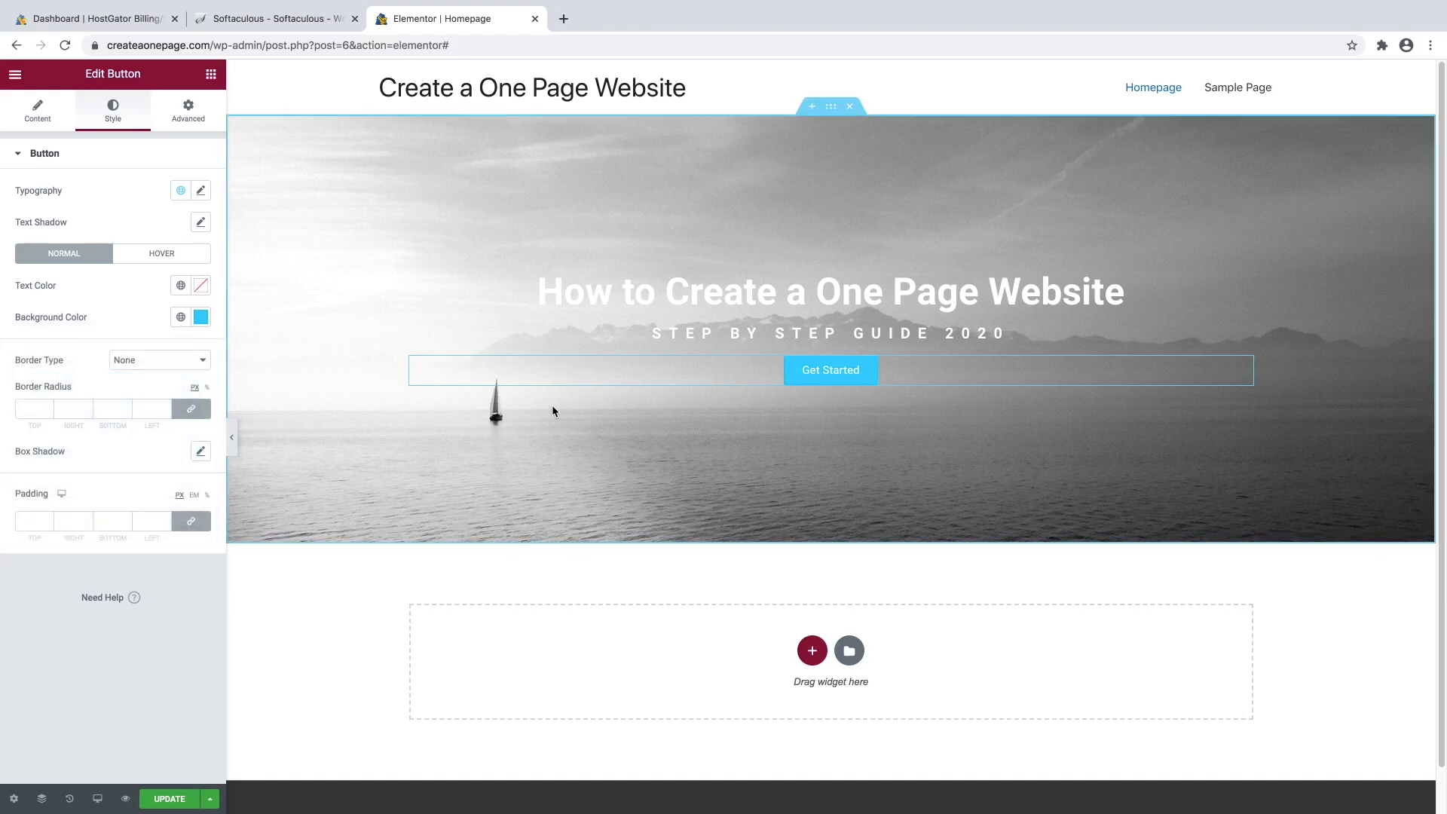
Set the button's hover-state background colour to a mid blue (#049FCF).
click(155, 259)
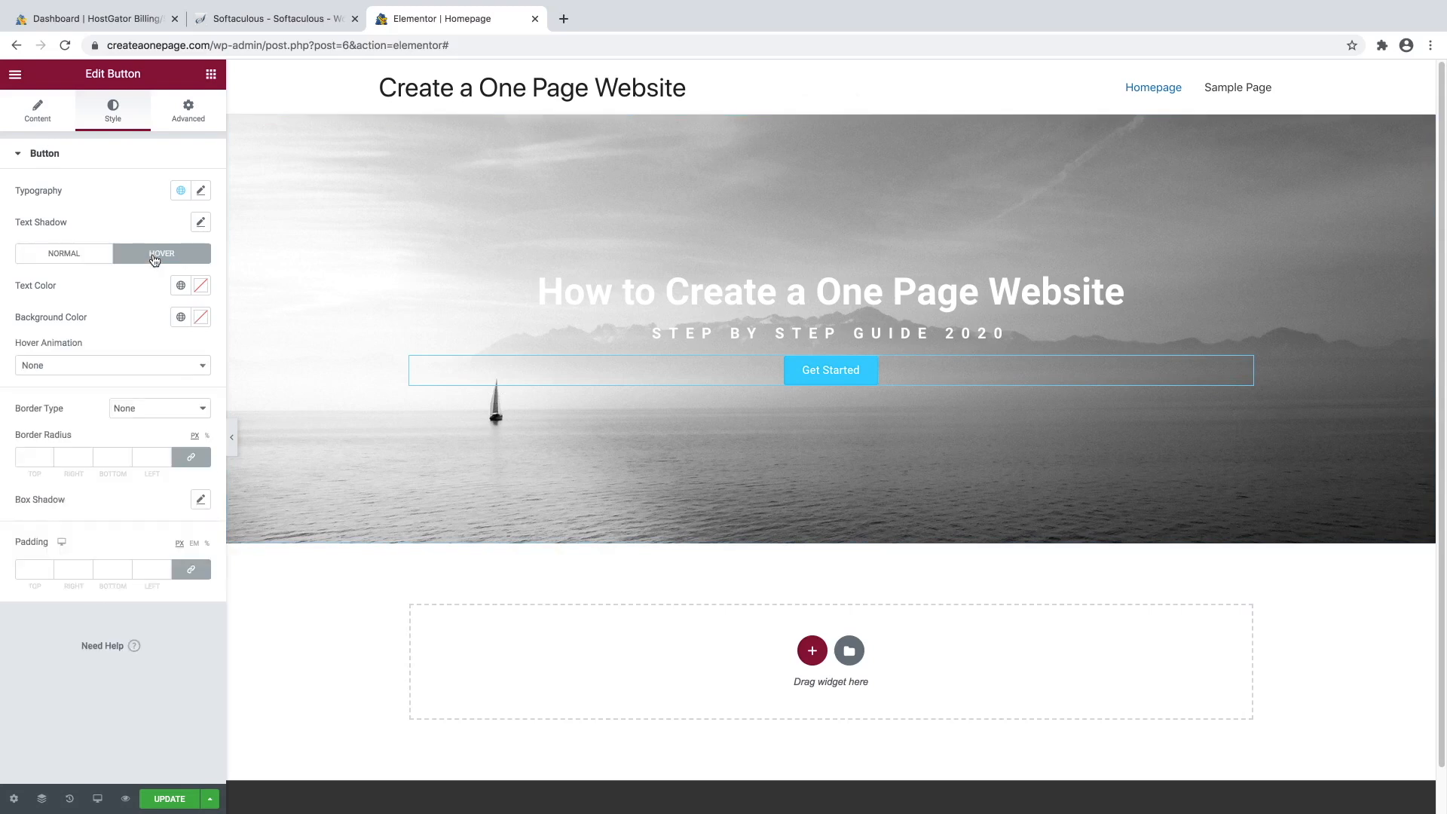
click(201, 317)
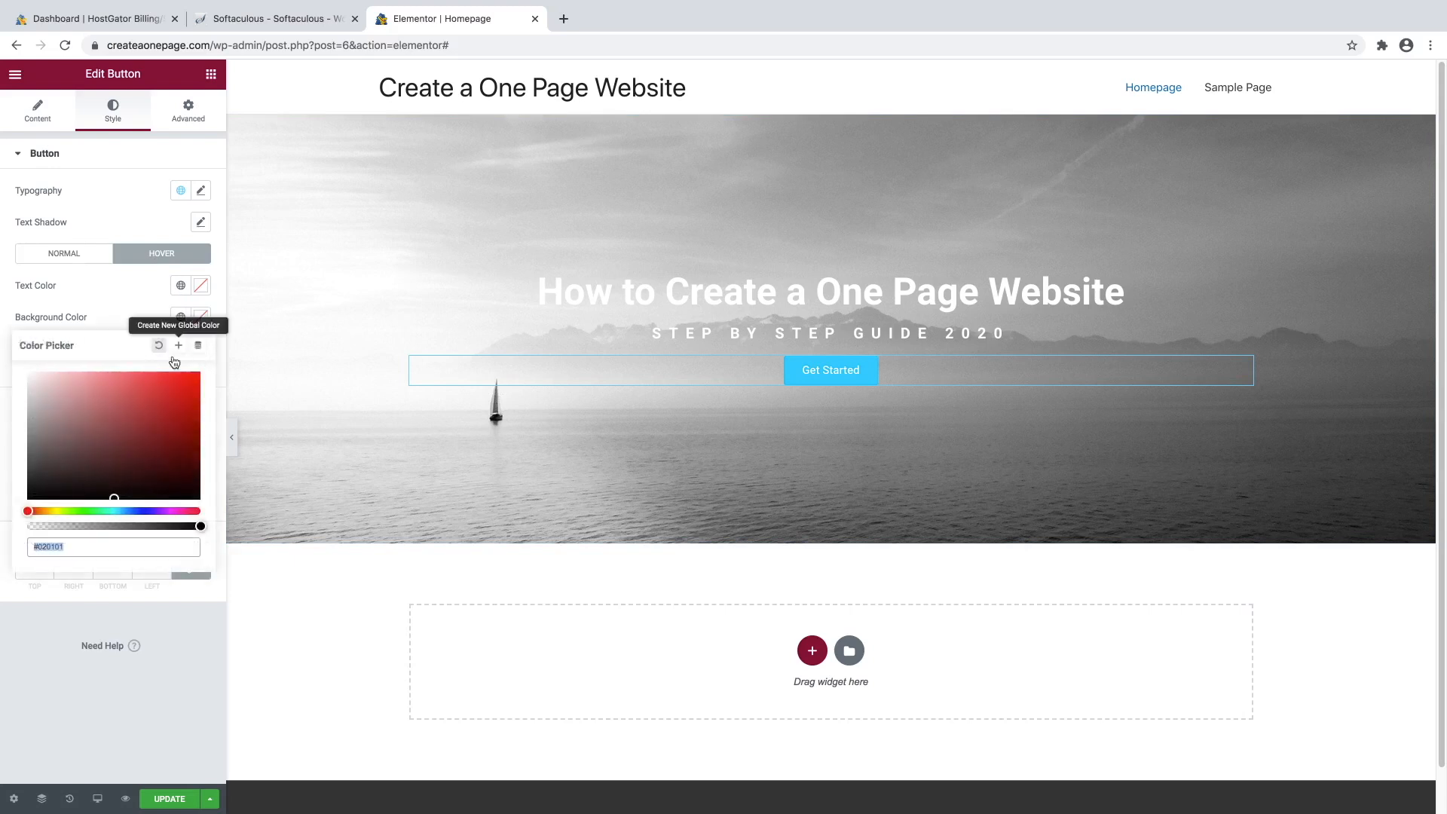
click(114, 512)
drag(114, 512, 120, 512)
mouse_move(175, 403)
mouse_down()
mouse_move(191, 423)
mouse_move(197, 409)
mouse_up()
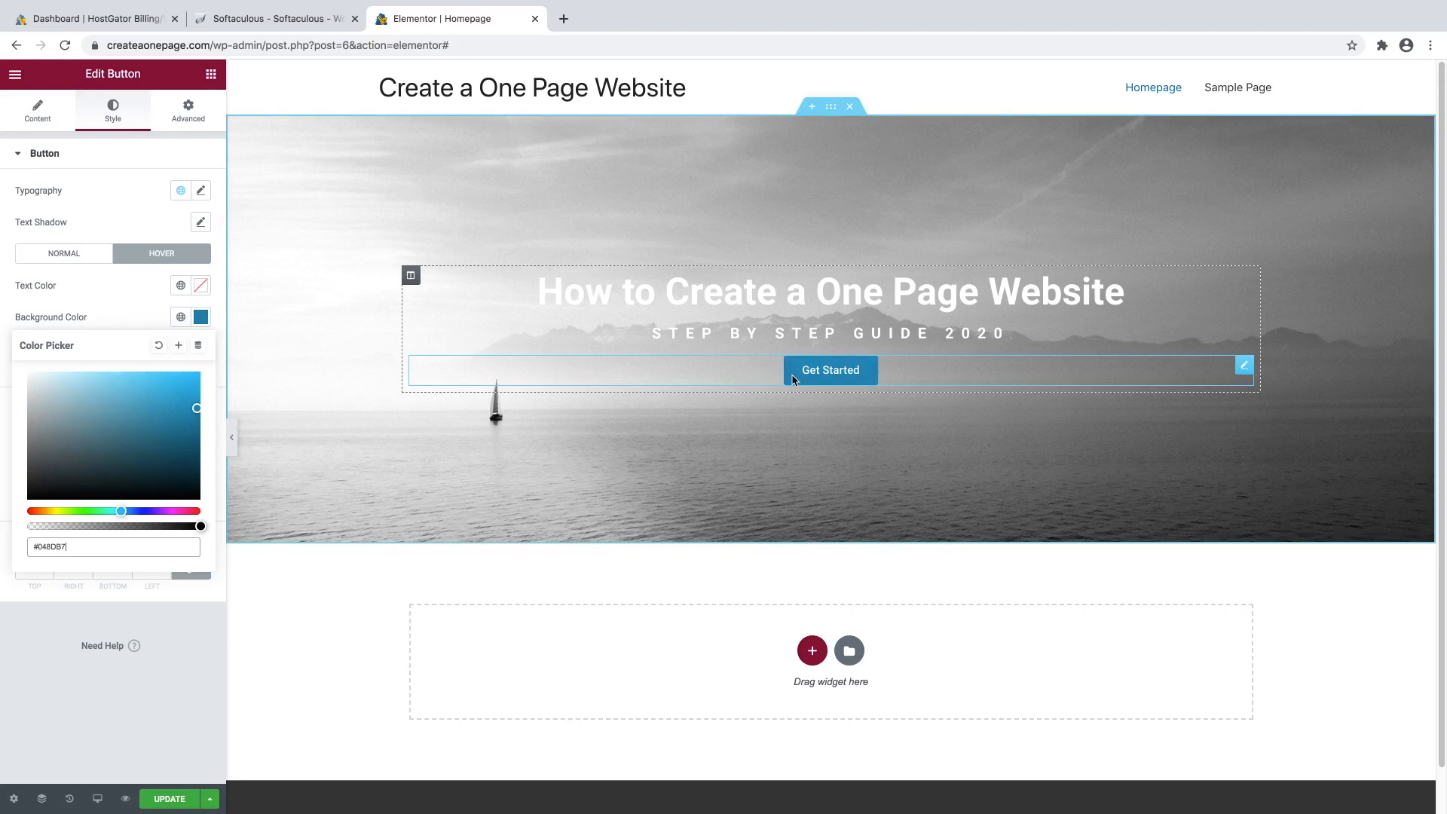
drag(197, 409, 195, 394)
click(130, 306)
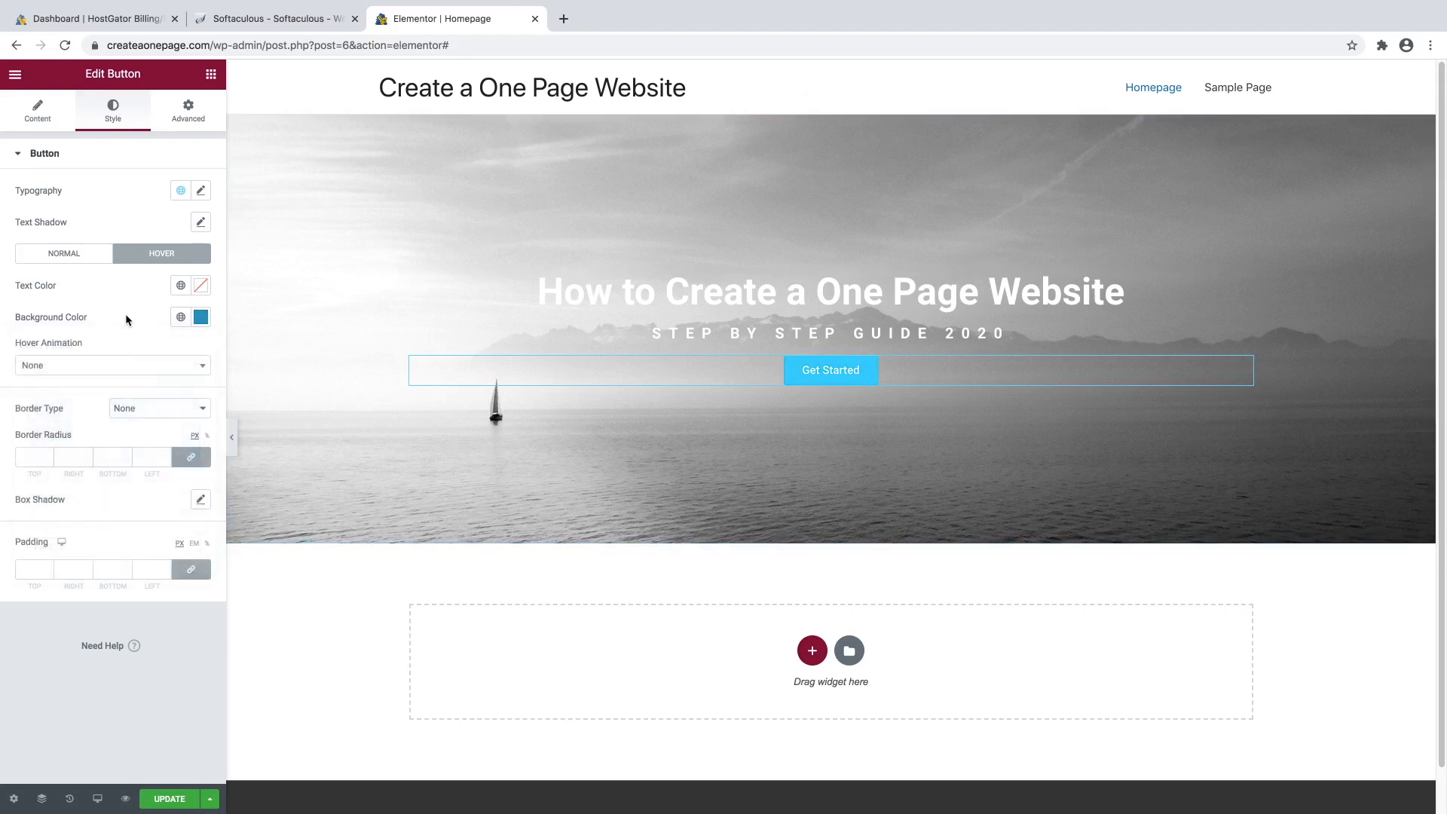
Give the button a Grow hover animation, after briefly trying Pulse.
click(81, 369)
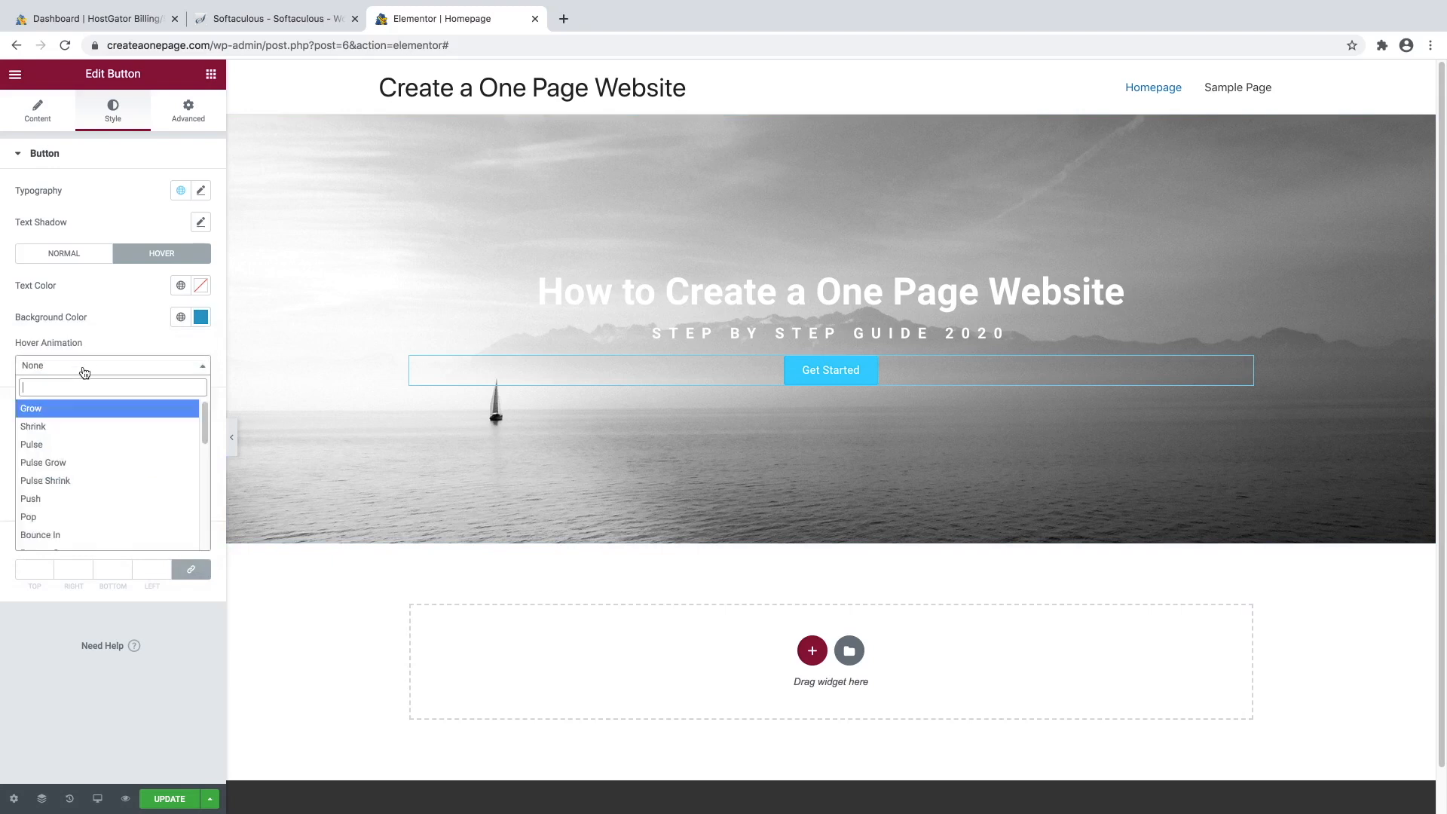
click(63, 415)
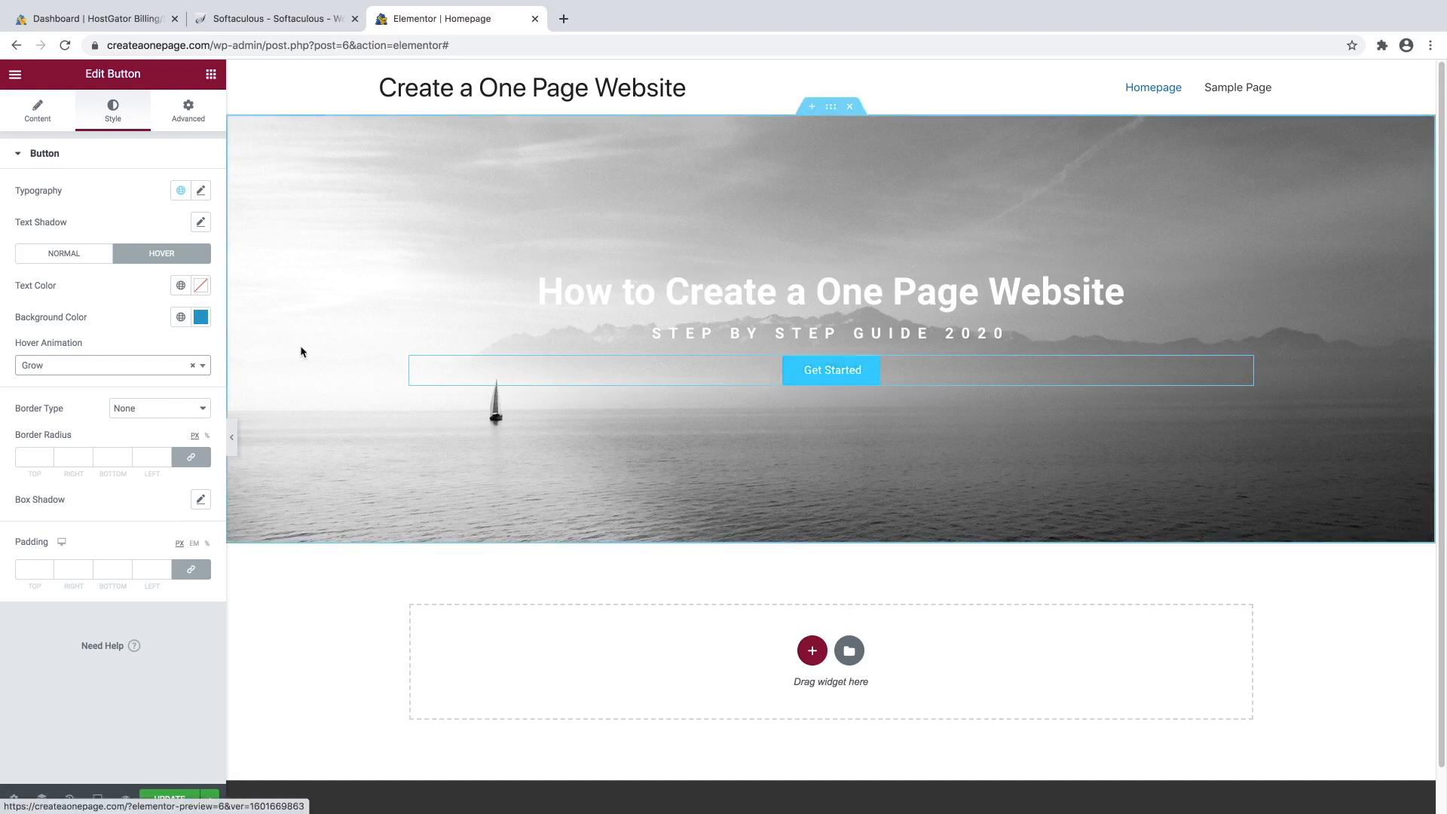
click(175, 369)
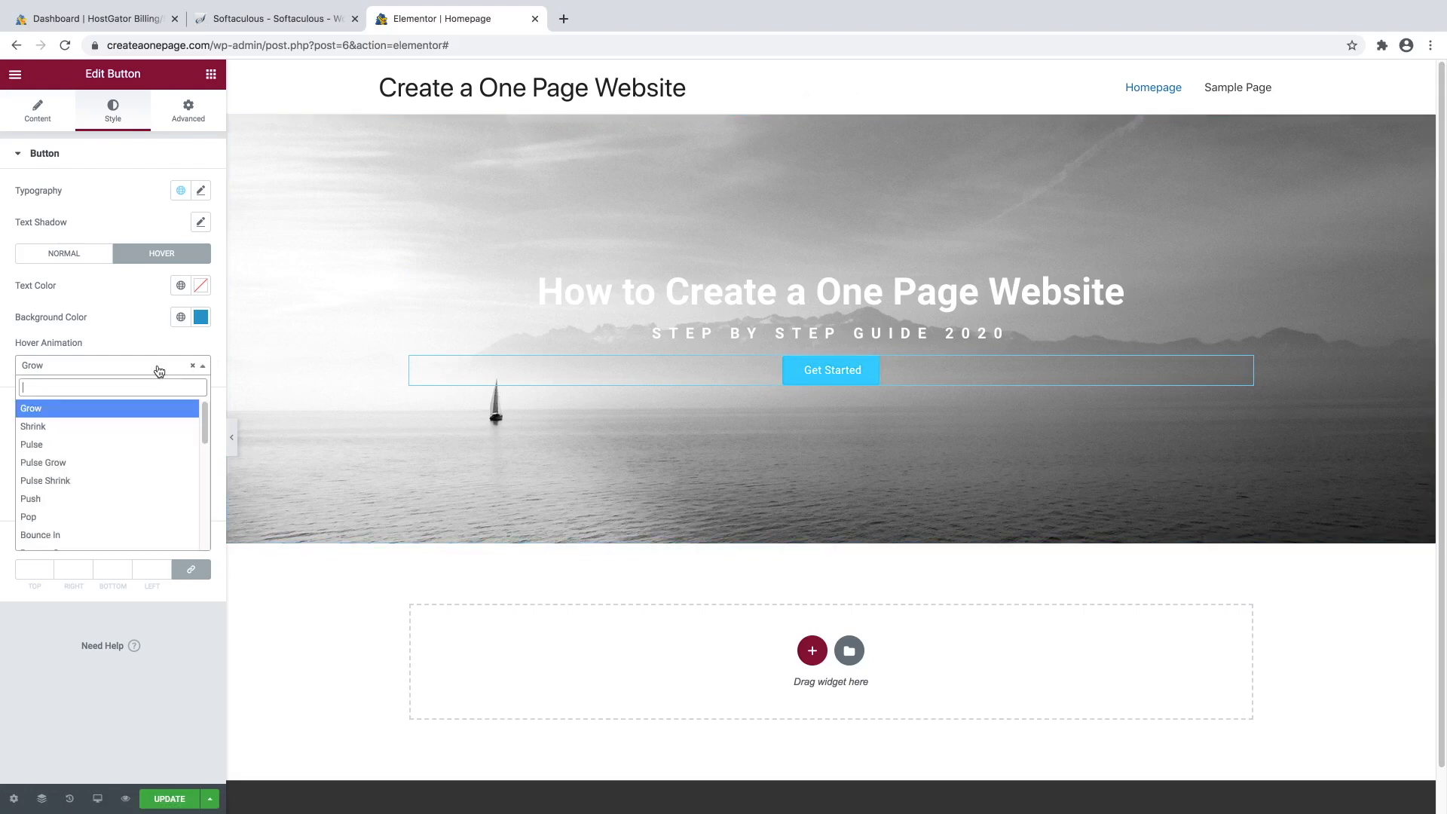
click(64, 444)
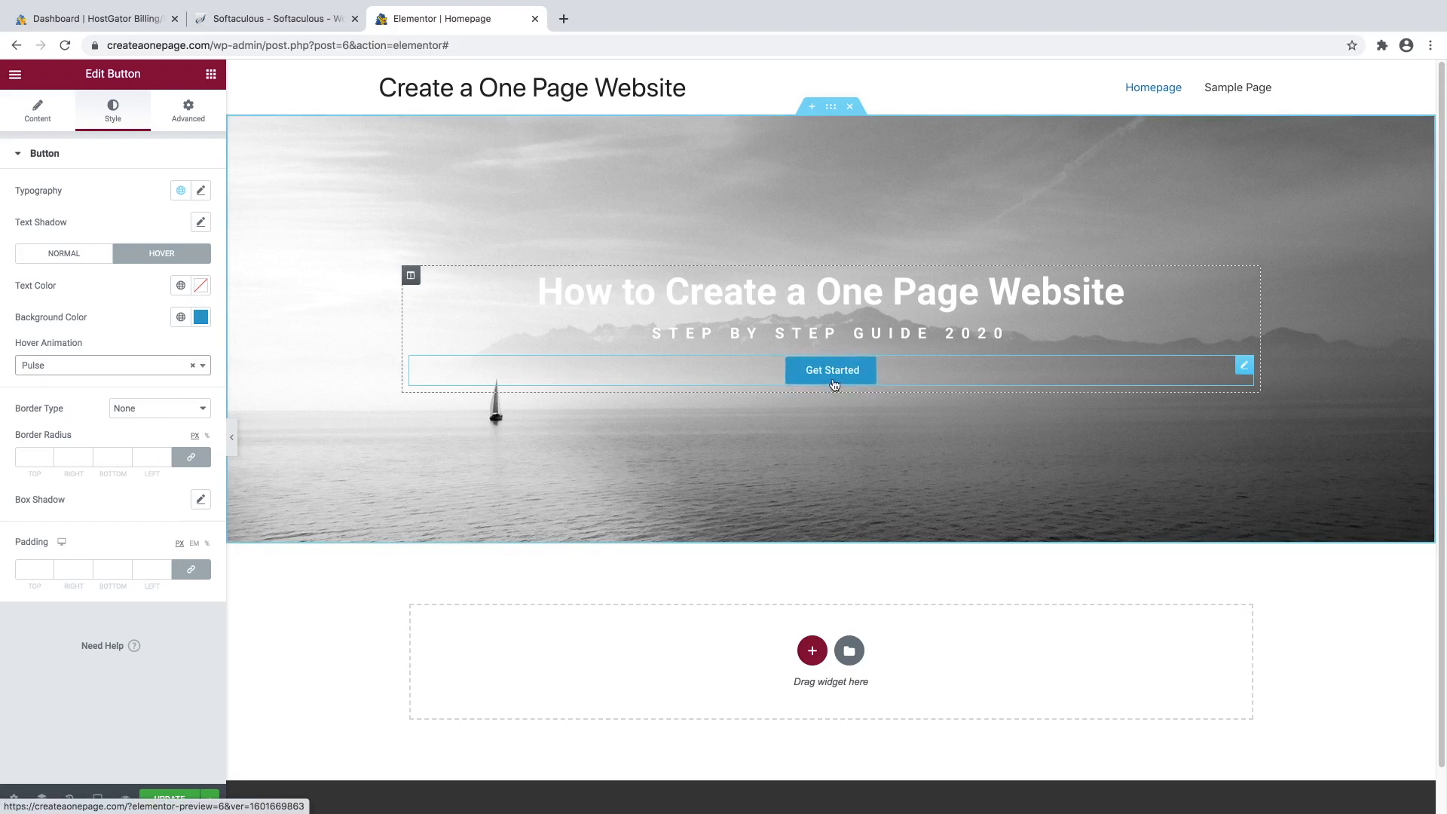
click(125, 368)
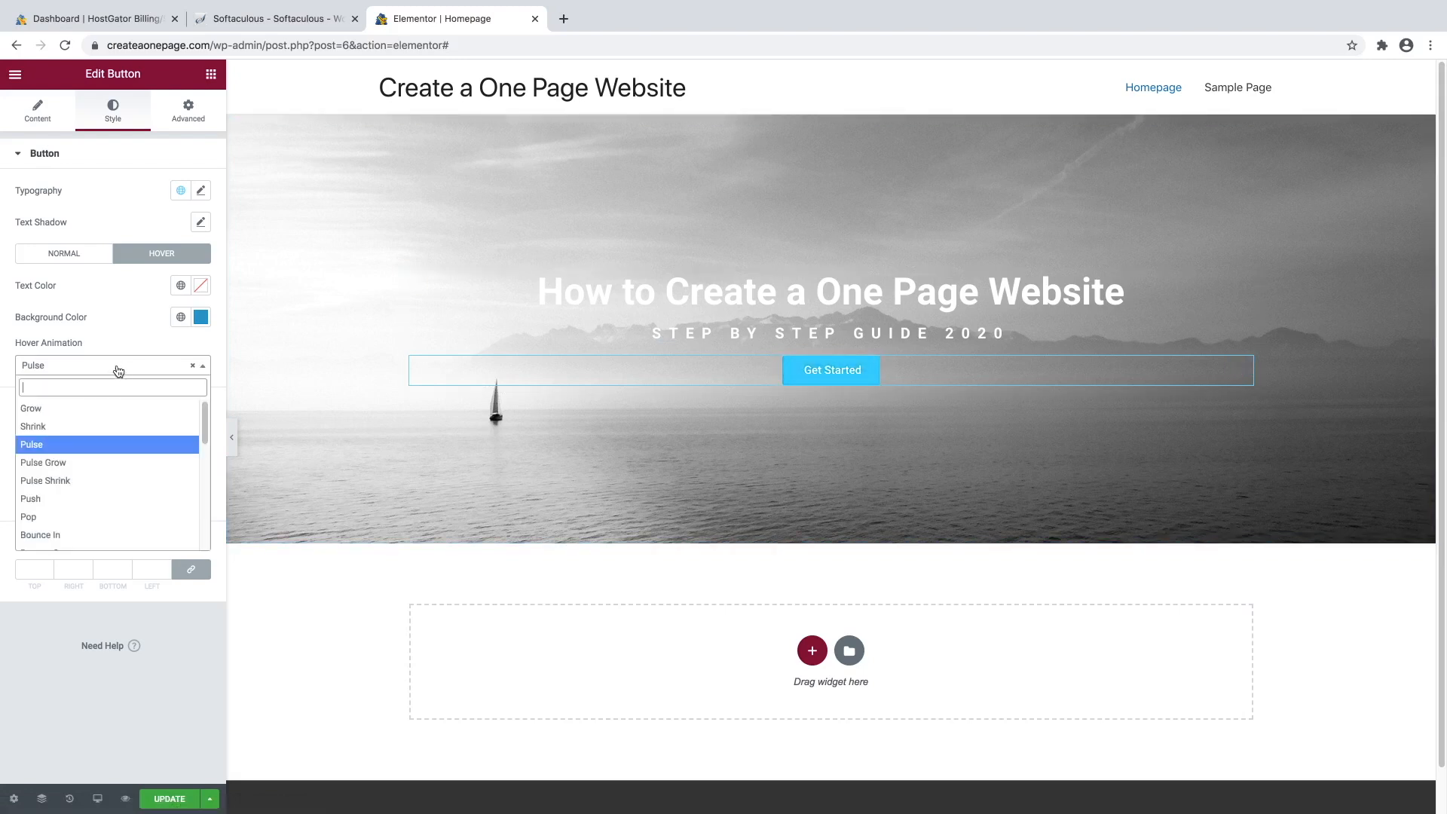
click(55, 411)
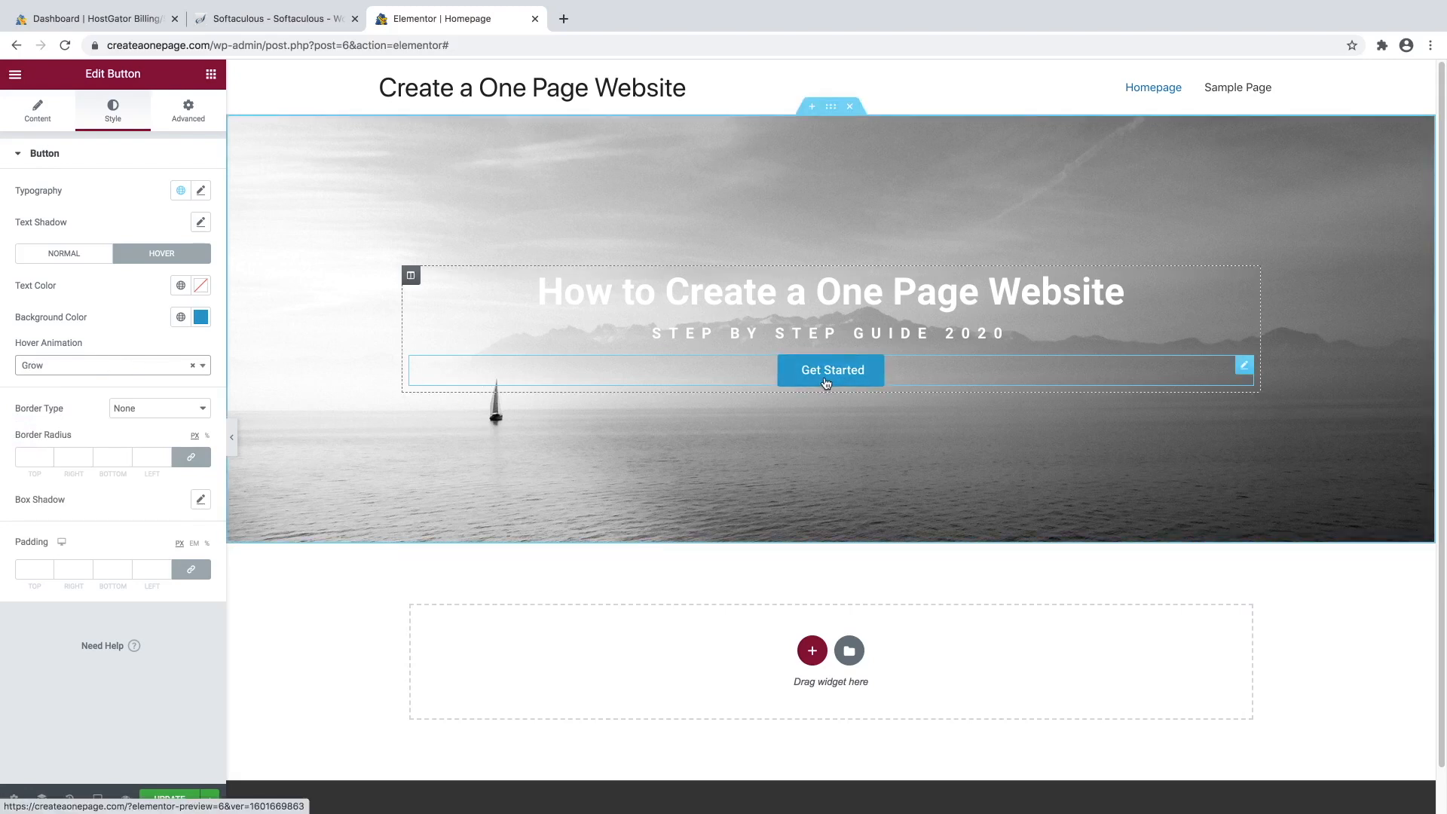
click(86, 261)
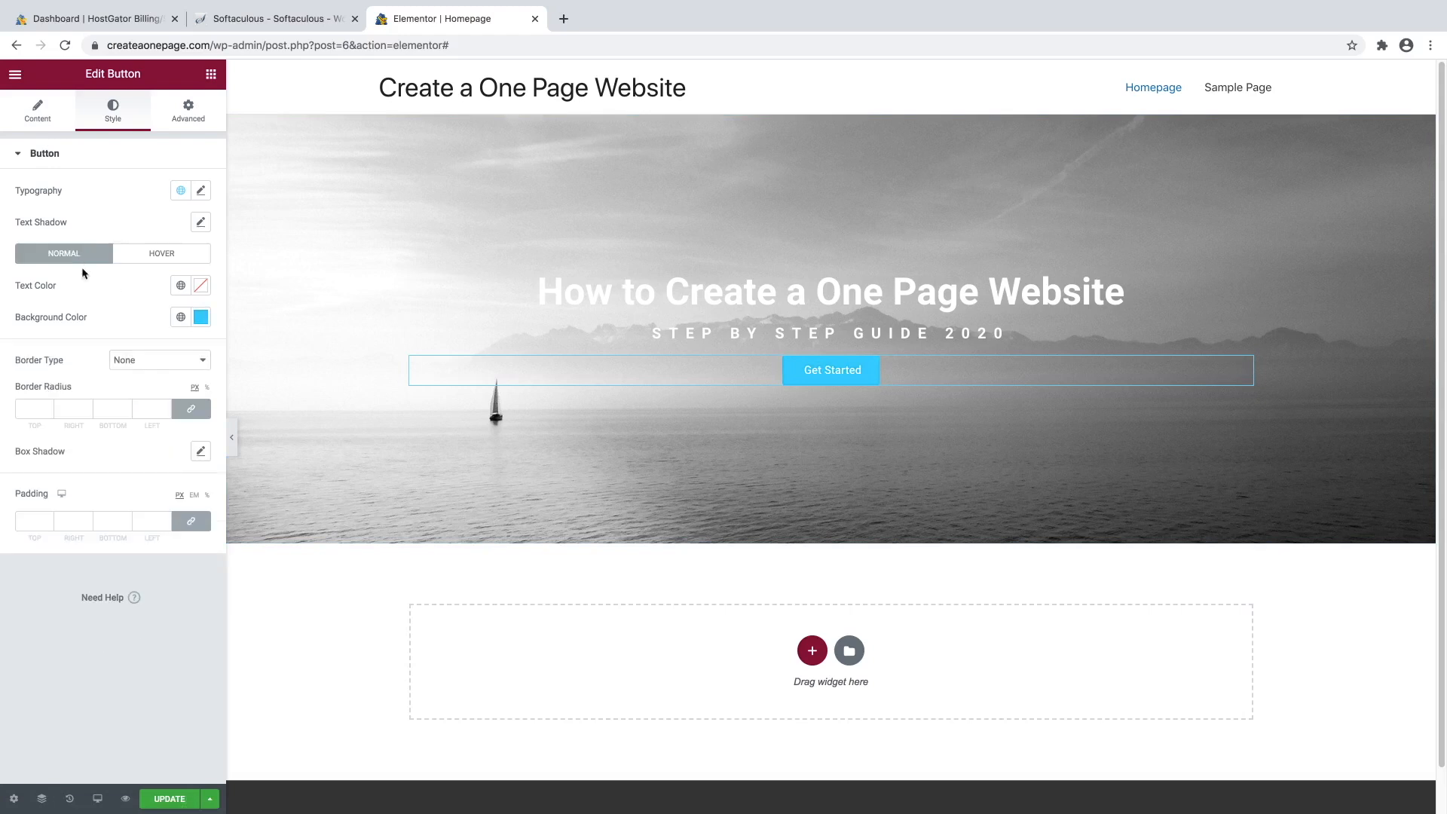
Give the button a solid border, trying width 7 and then 4.
click(142, 360)
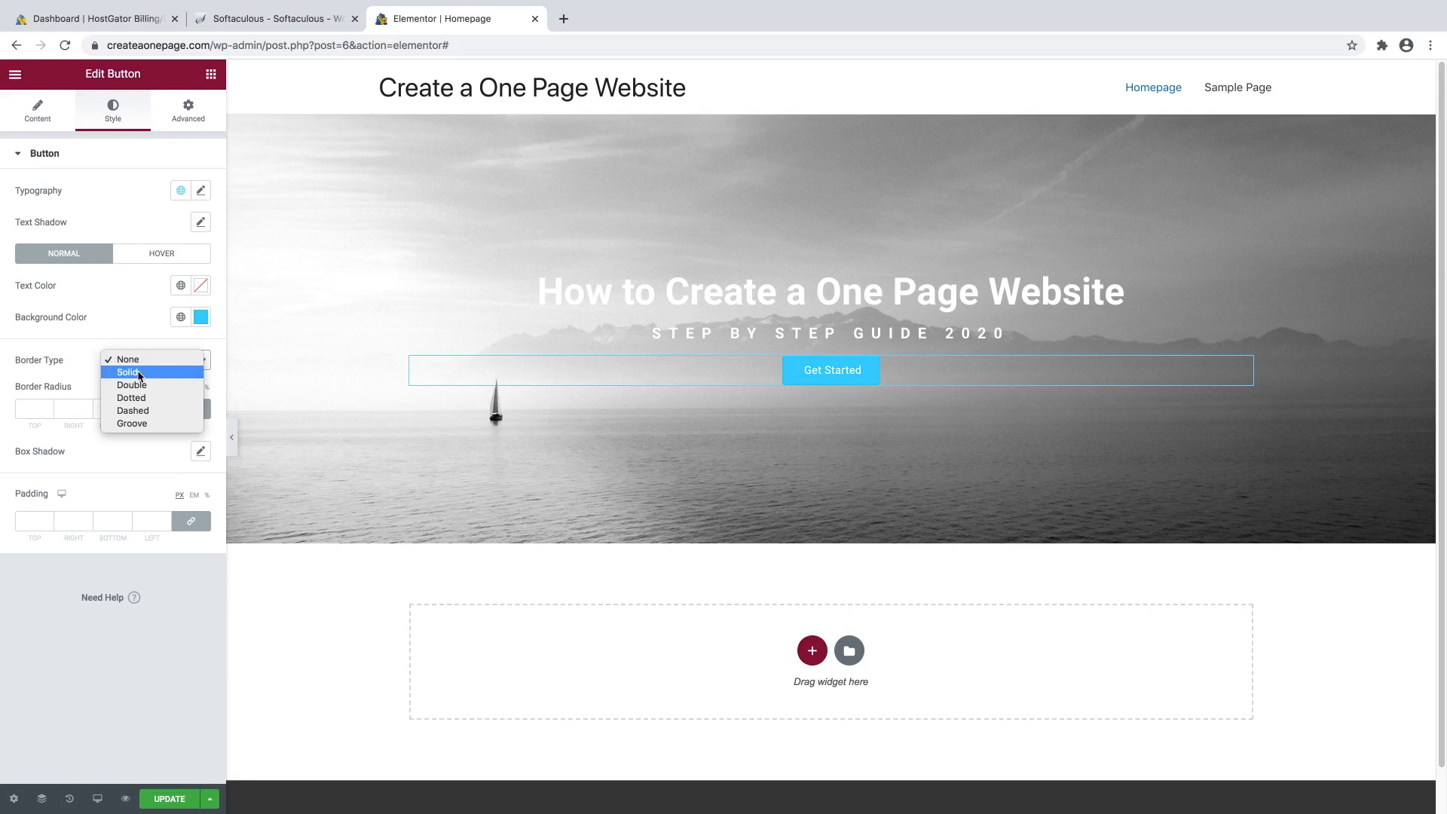
click(128, 372)
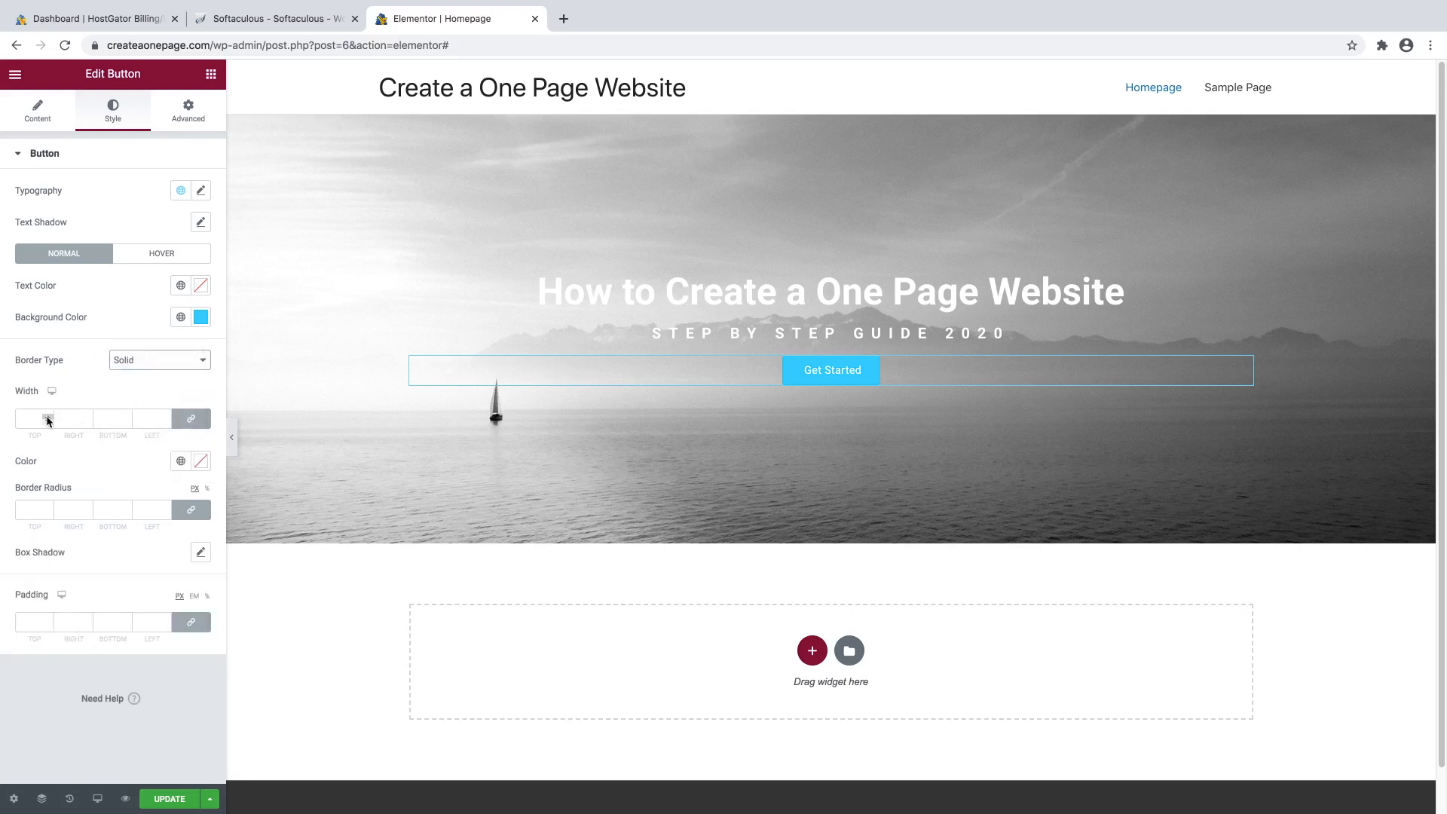
click(47, 417)
click(47, 417)
click(46, 417)
click(46, 416)
click(46, 417)
click(47, 417)
click(47, 417)
click(47, 422)
click(46, 422)
click(47, 422)
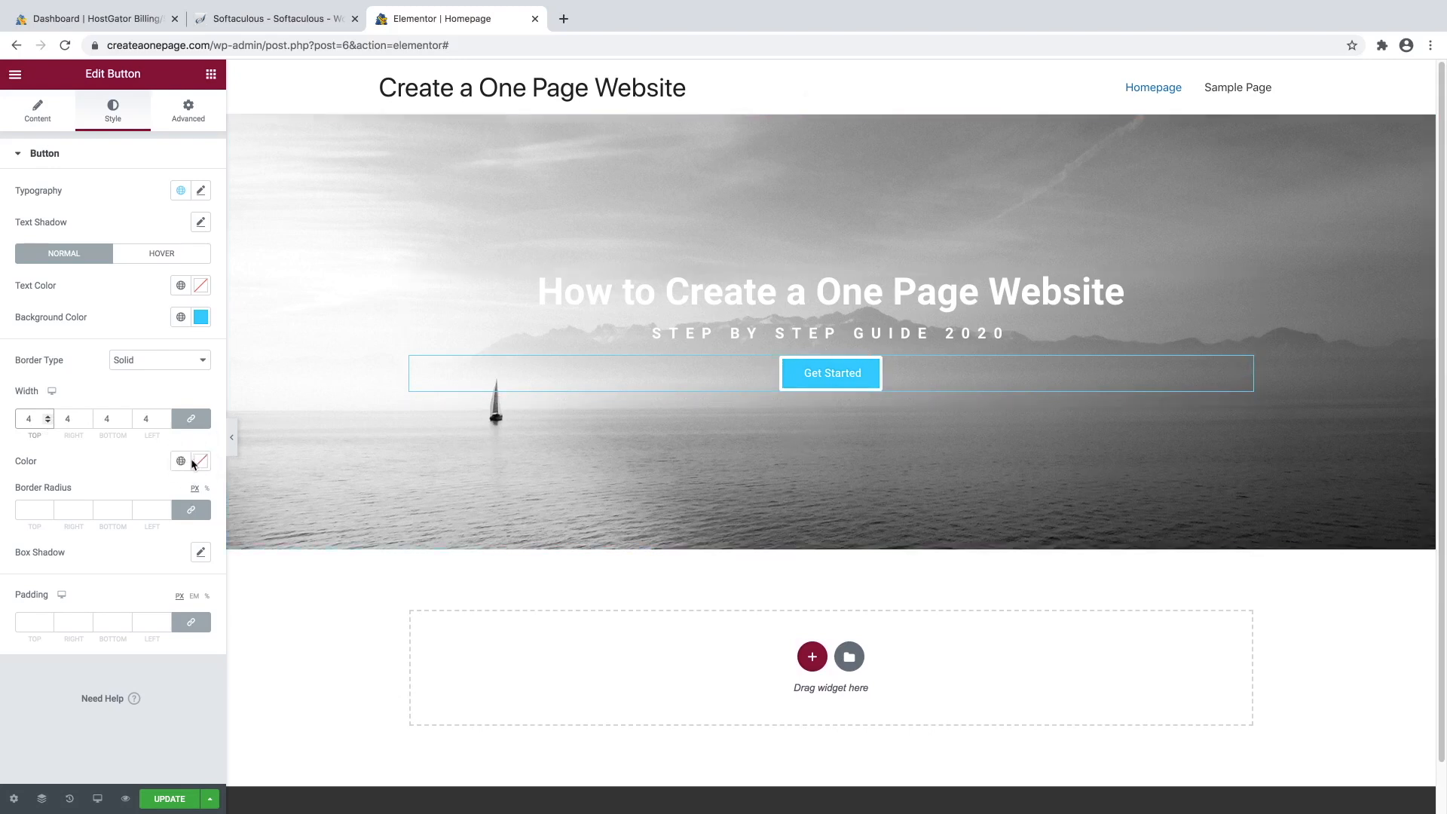
Round all button corners to a 69 px radius and clear the border width.
click(48, 508)
click(48, 508)
click(49, 509)
click(48, 509)
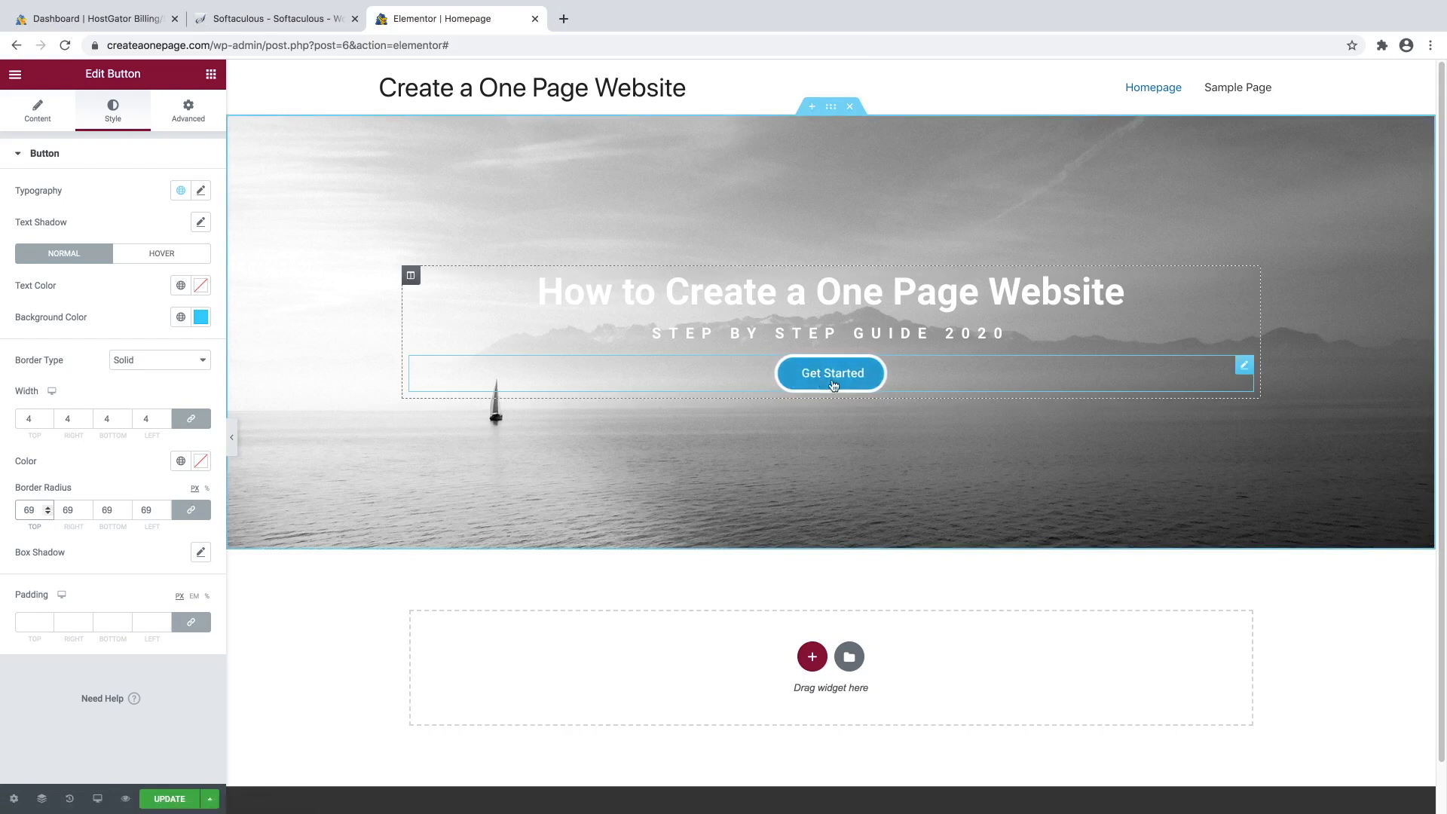
click(27, 419)
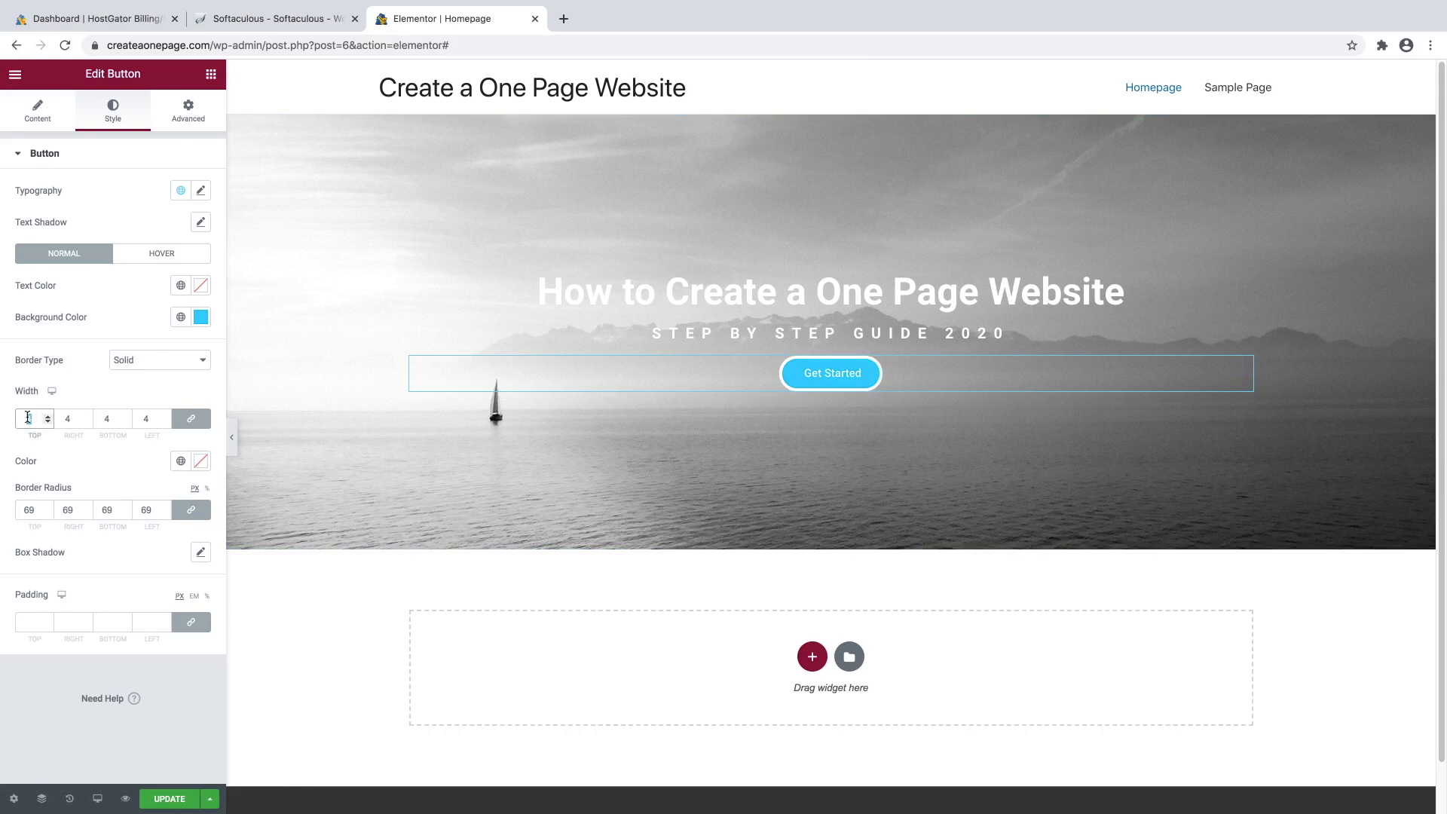
key(BackSpace)
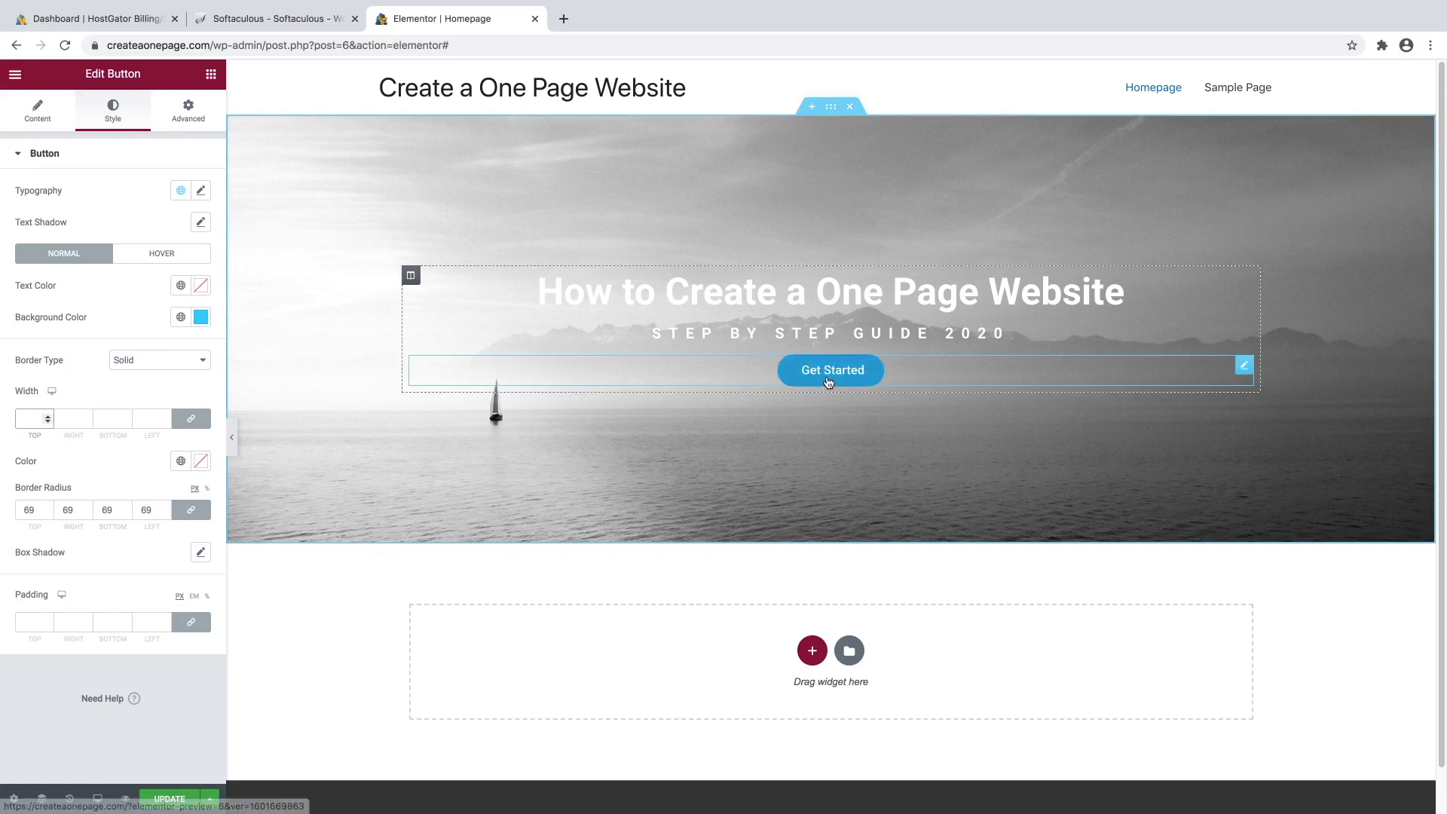
Add a black box shadow at 0.24 opacity with 10 px blur under the button.
click(203, 555)
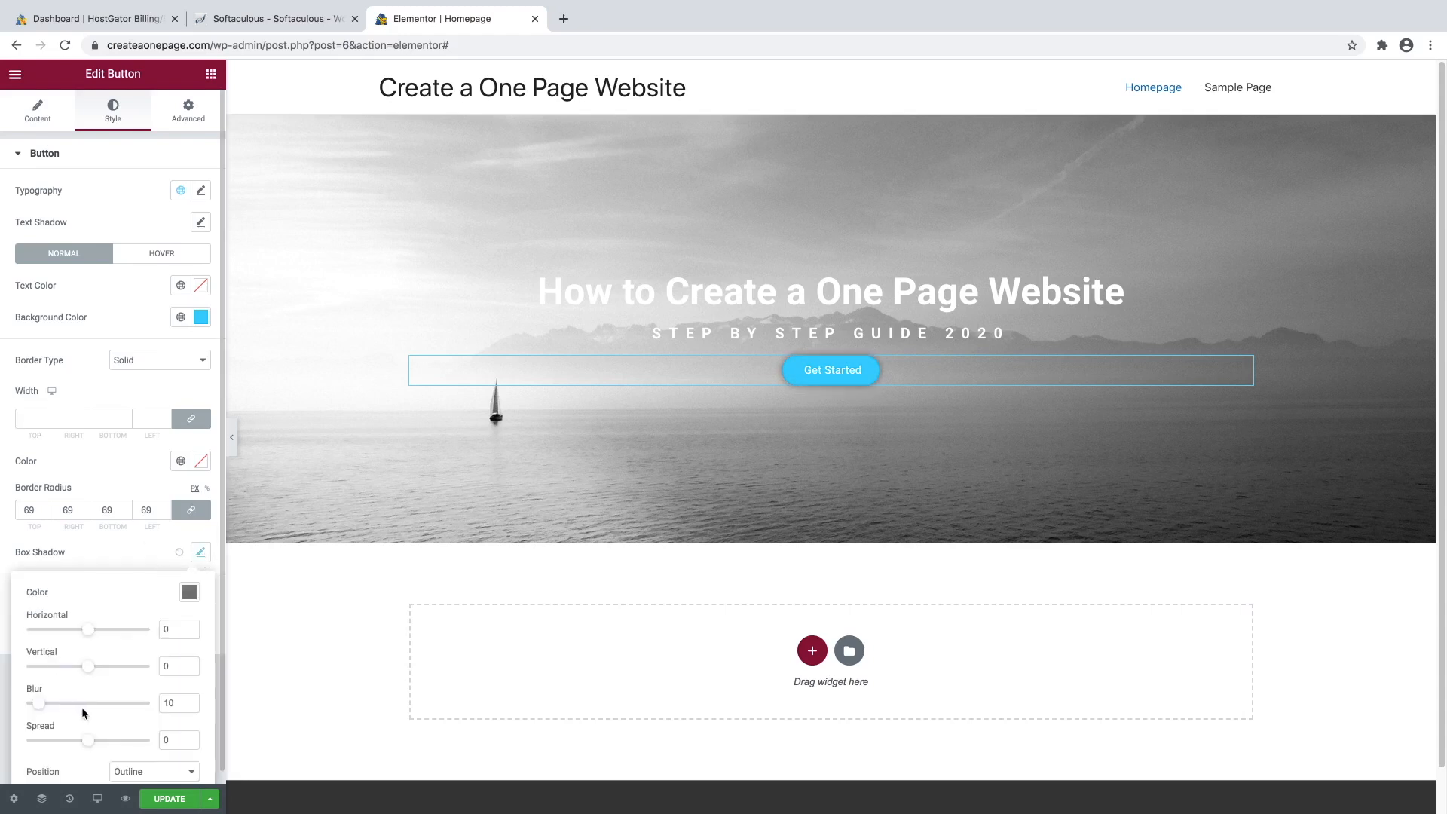
scroll(142, 673, down, 1)
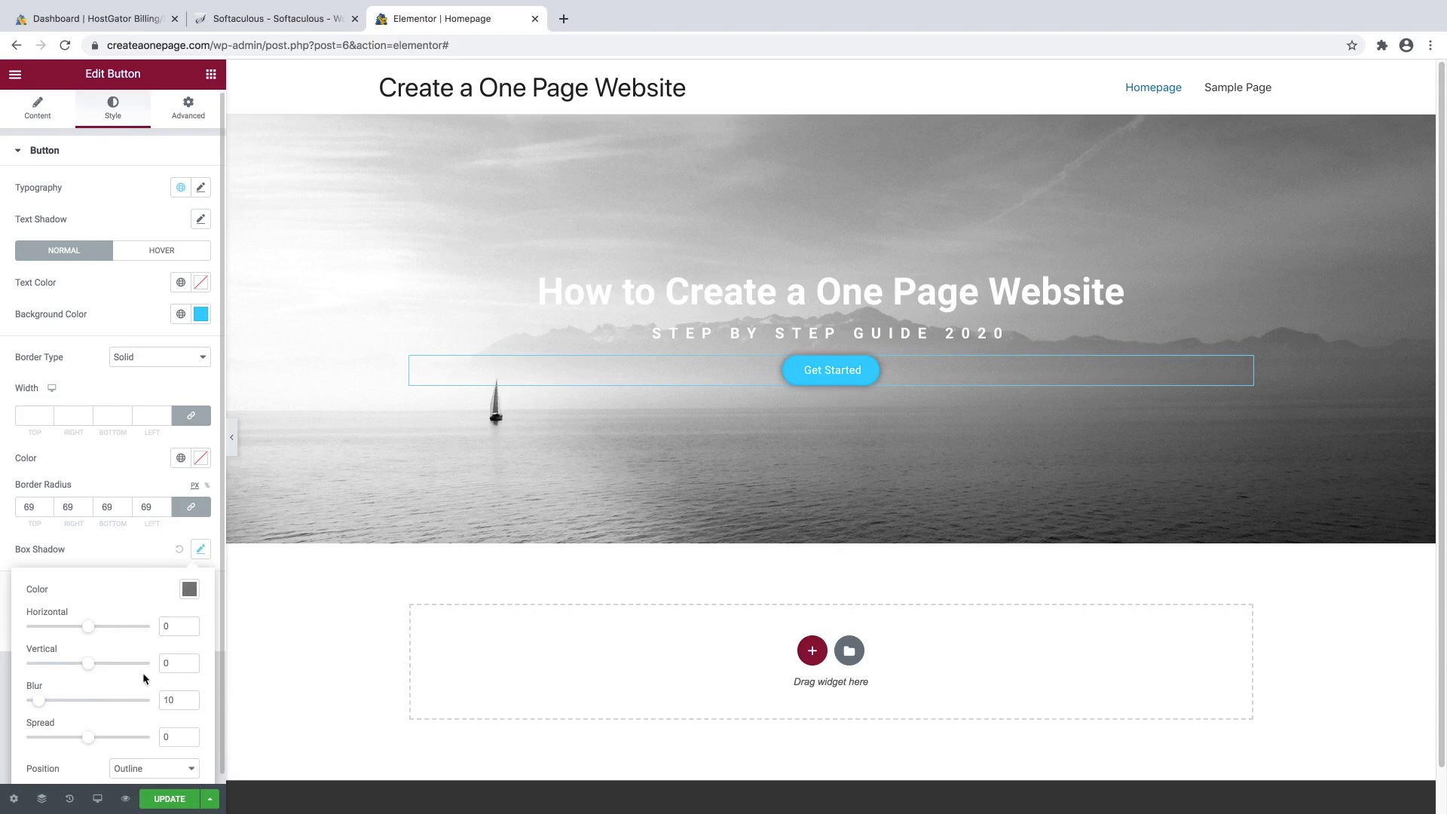
click(189, 583)
drag(195, 520, 152, 520)
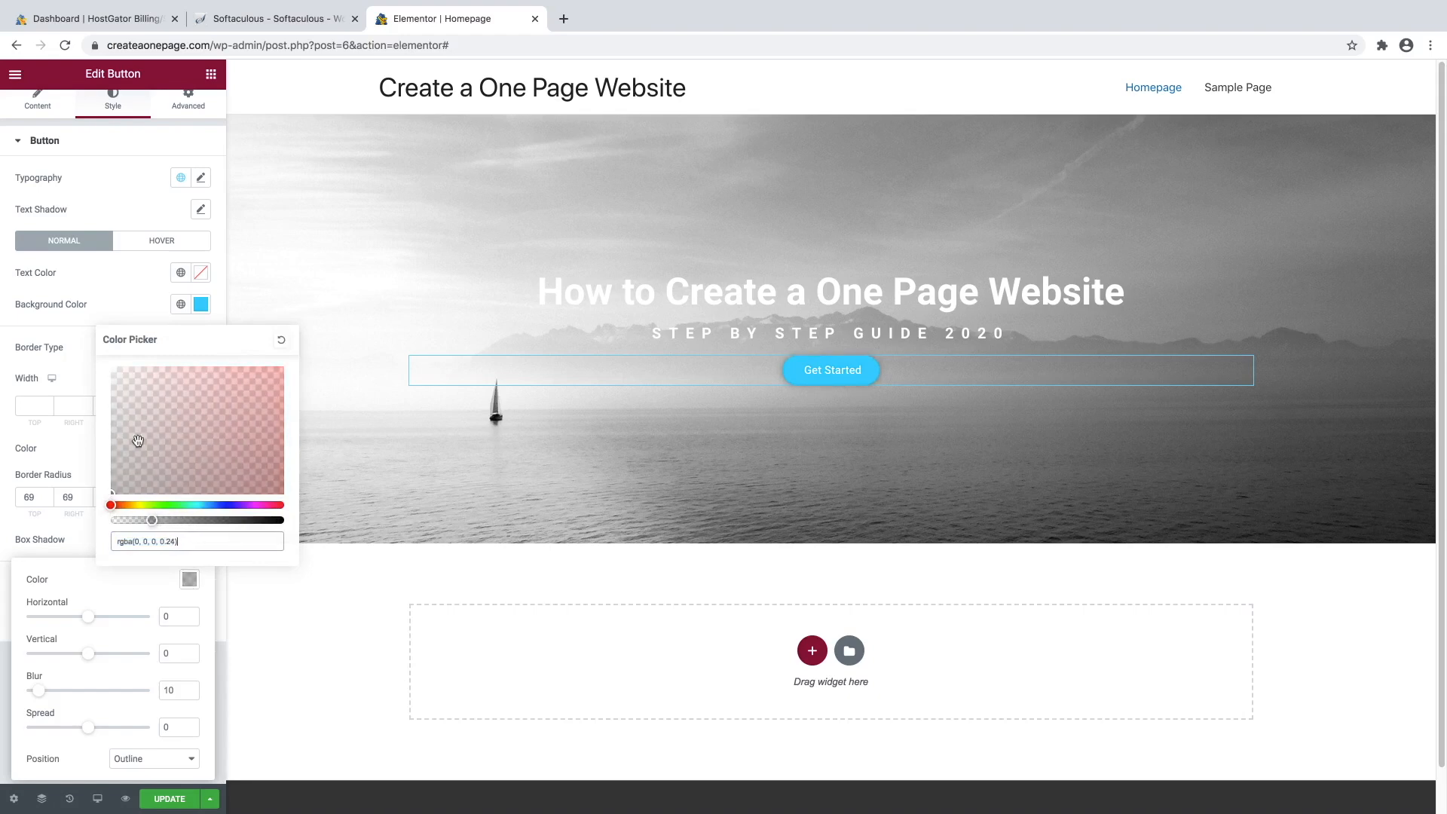
click(115, 296)
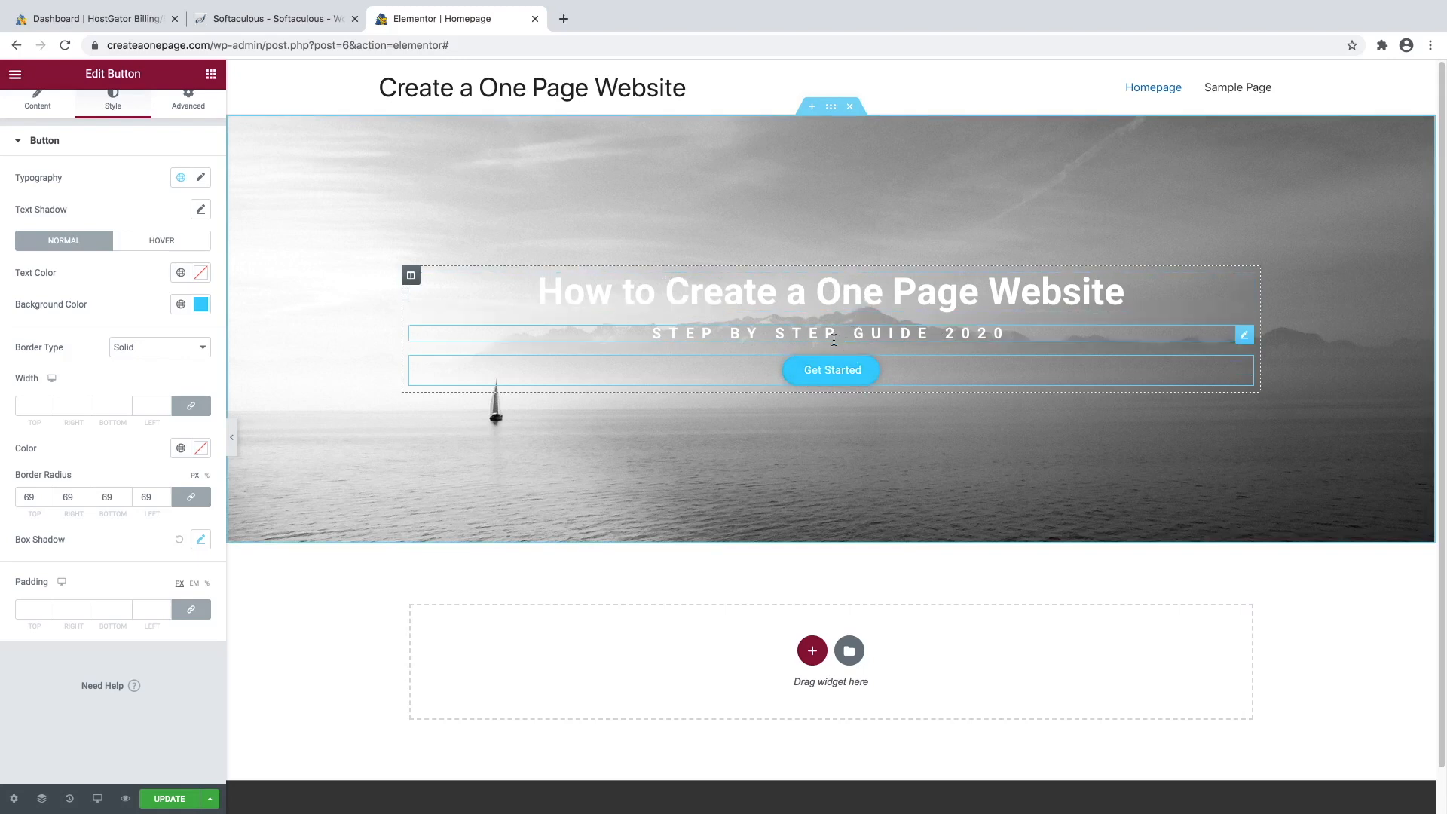
Set the button widget's linked padding to 38 px on all sides in Advanced settings.
click(194, 107)
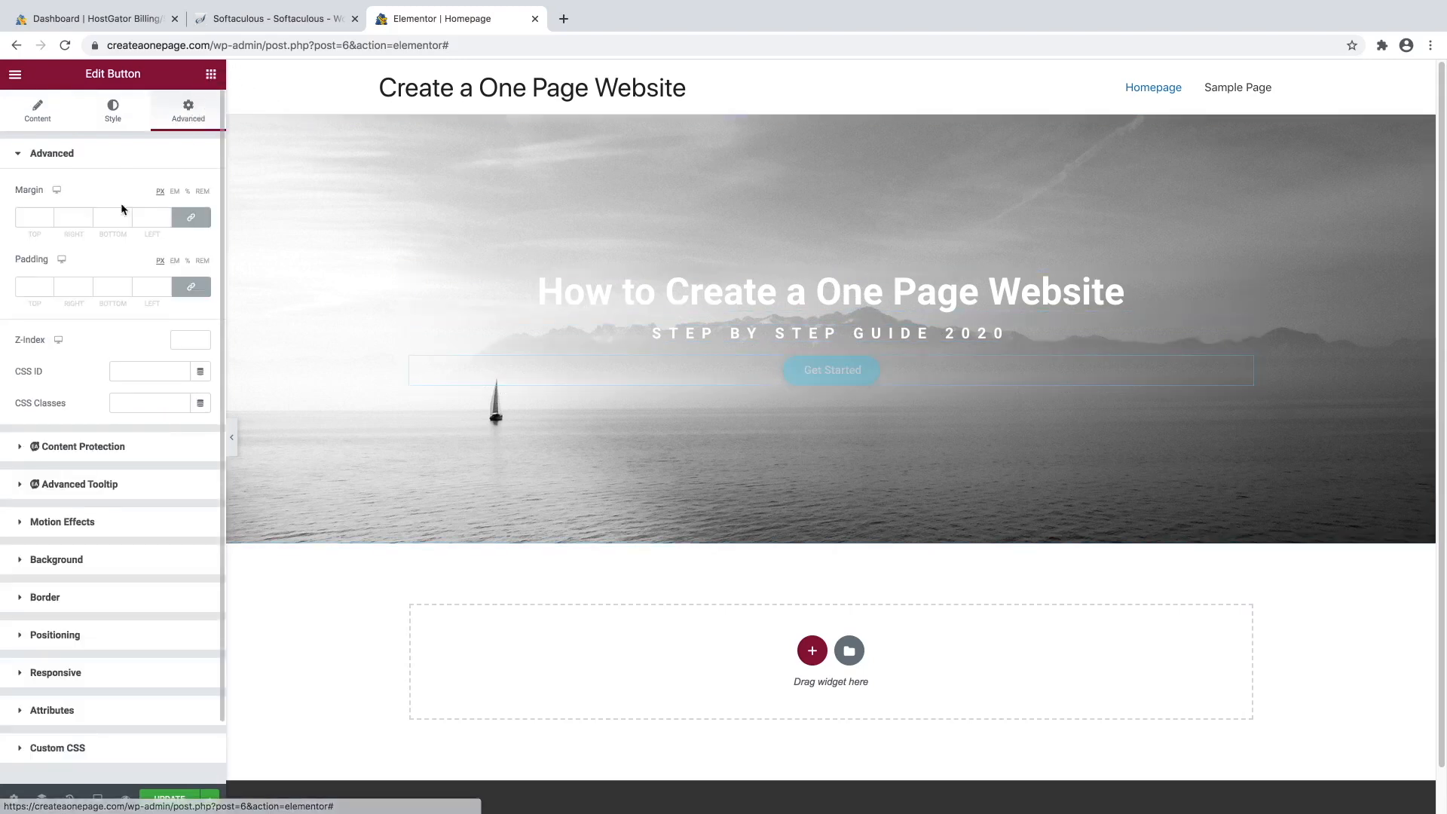
click(48, 285)
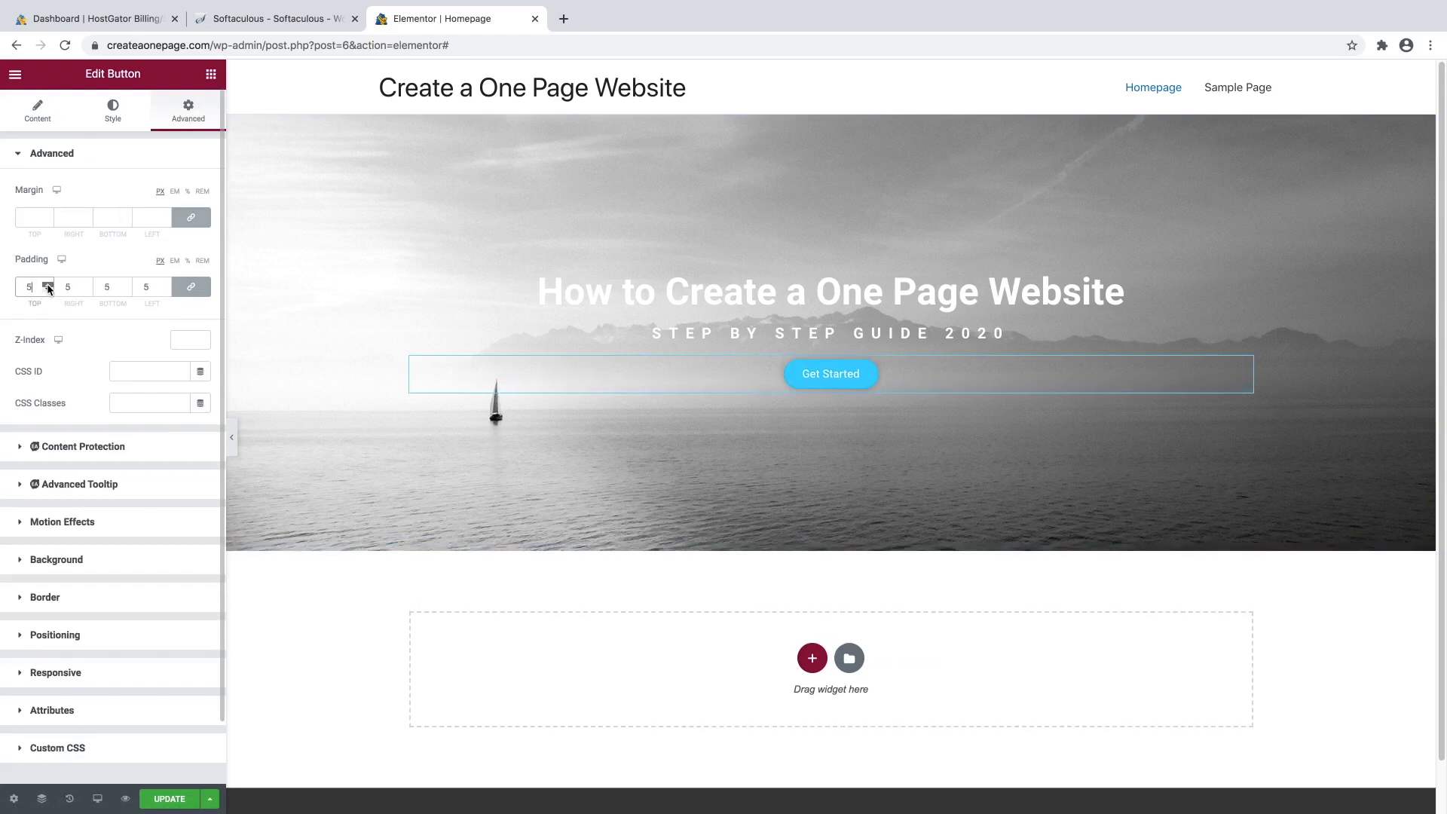
drag(47, 286, 47, 287)
click(47, 290)
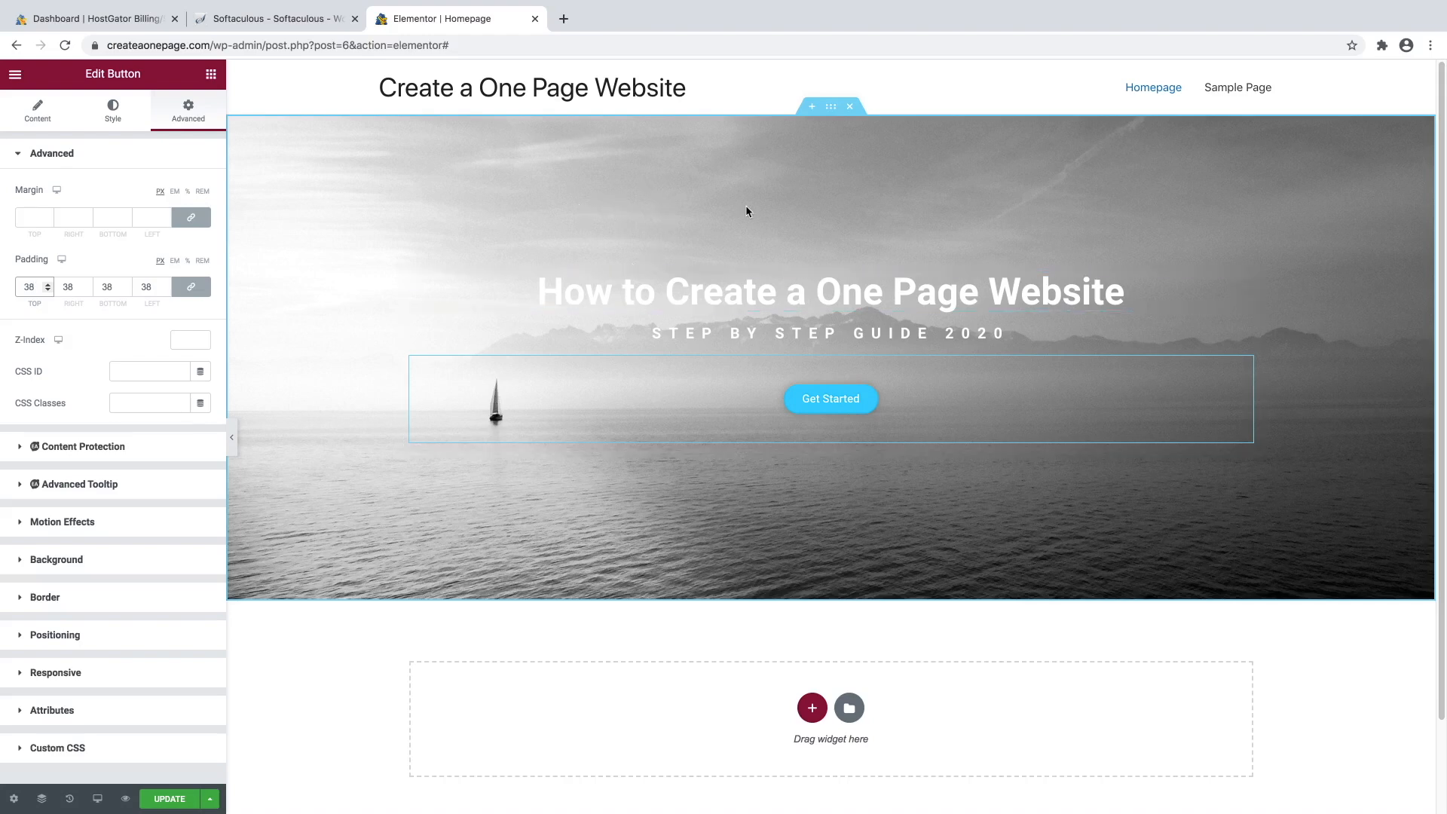
Add a Classic black background overlay to the hero section at 0.3 opacity.
click(831, 110)
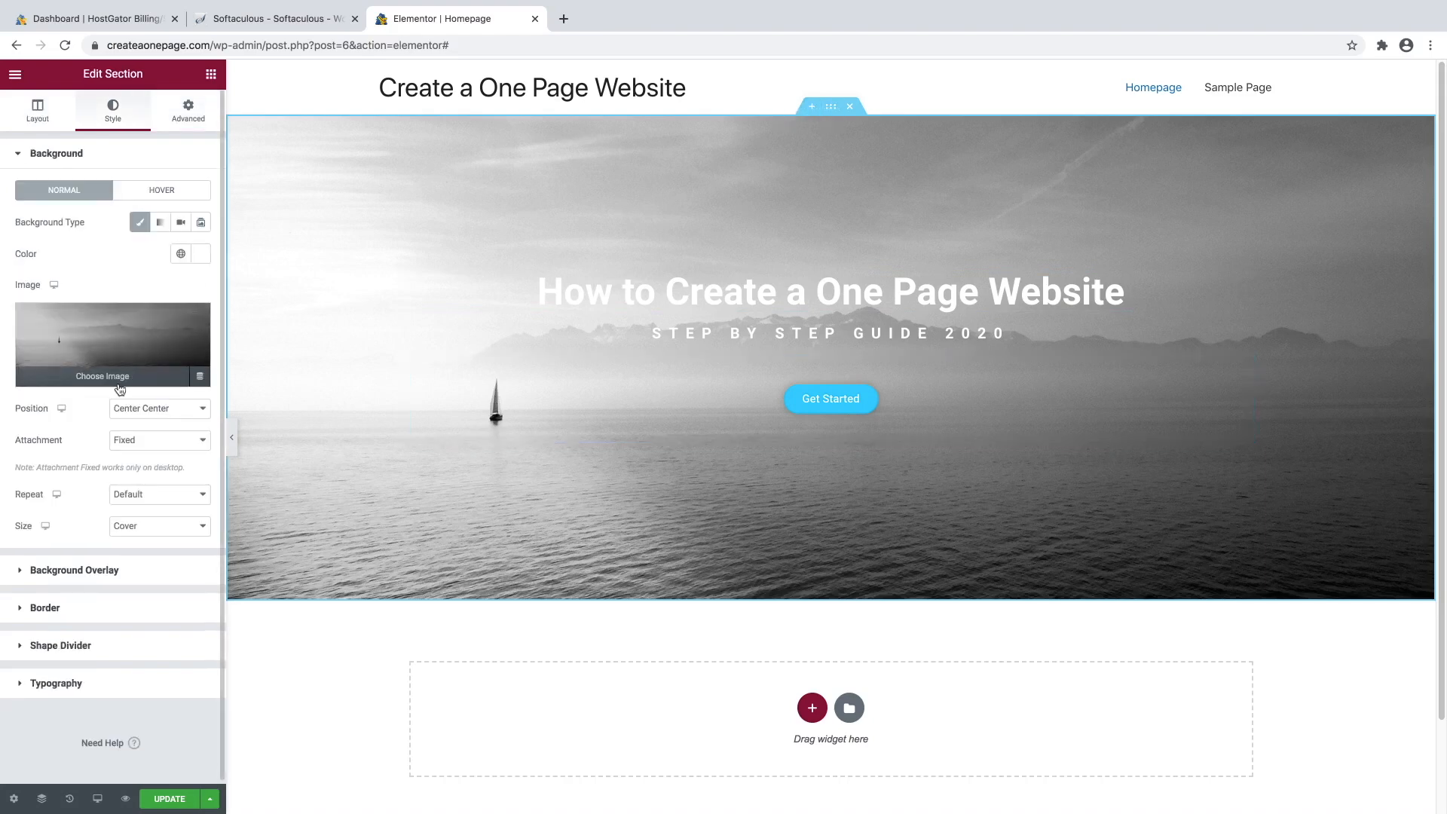
click(57, 158)
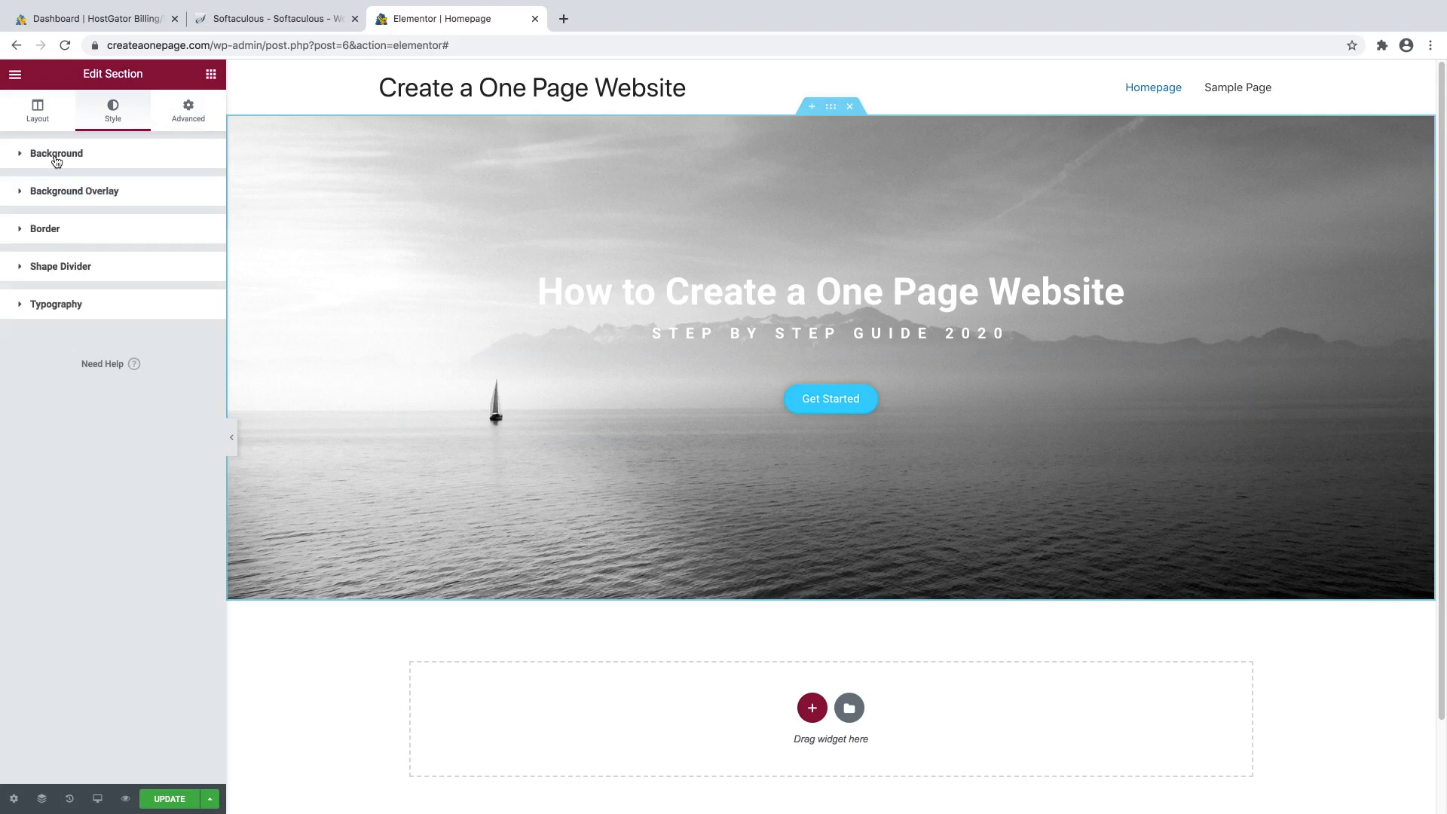
click(72, 194)
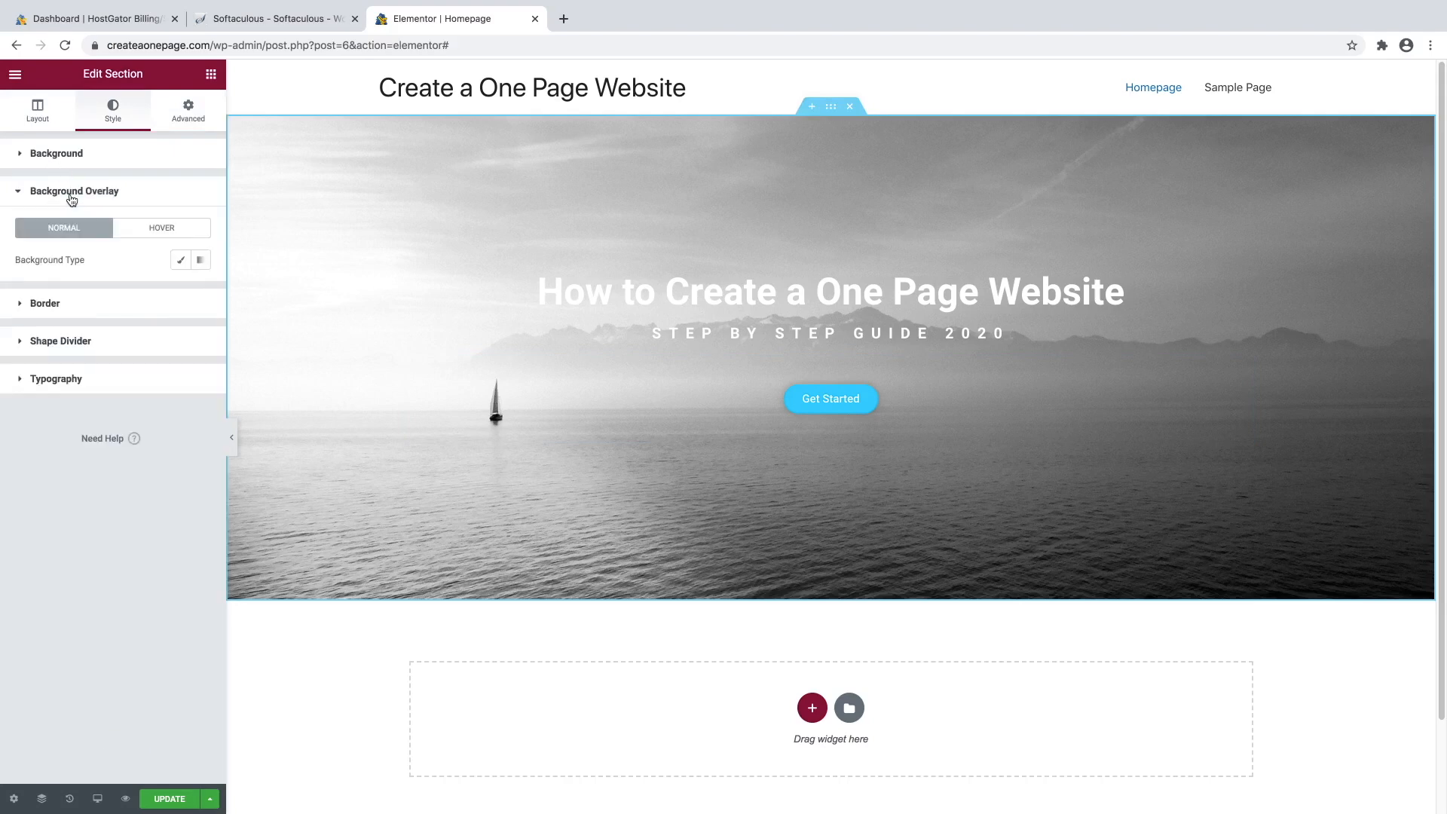
click(181, 264)
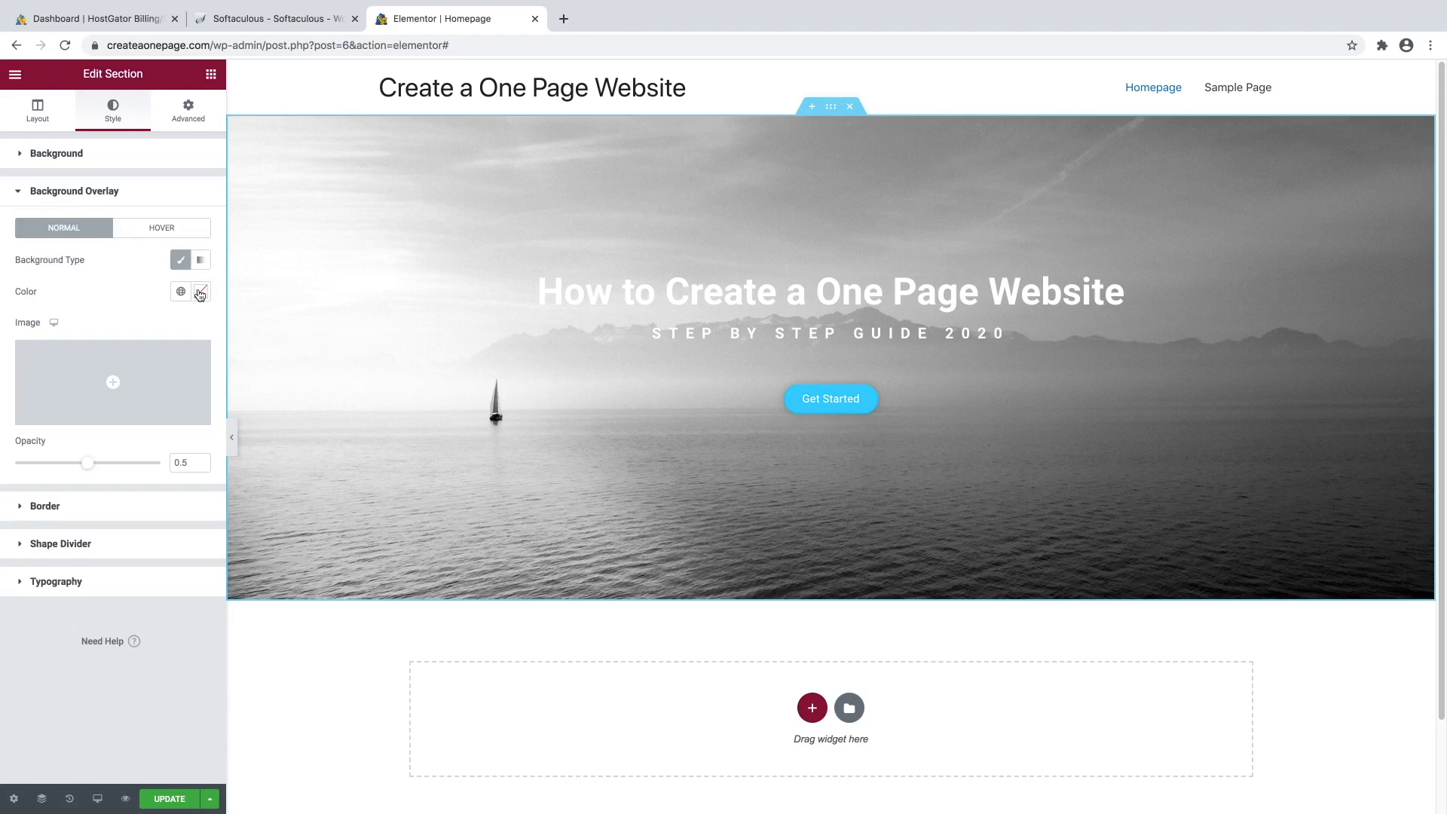
click(200, 294)
drag(102, 385, 16, 488)
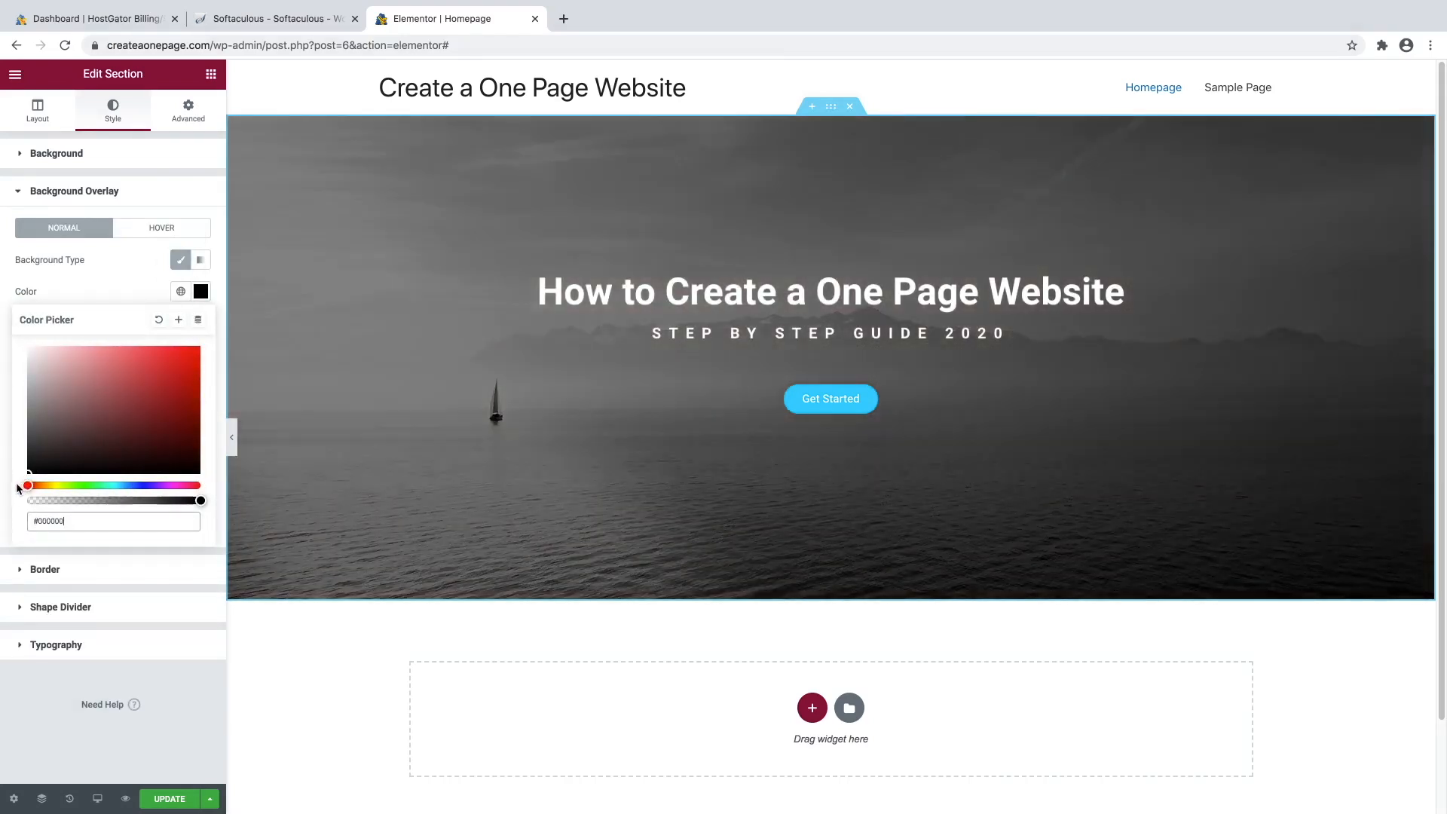
click(94, 282)
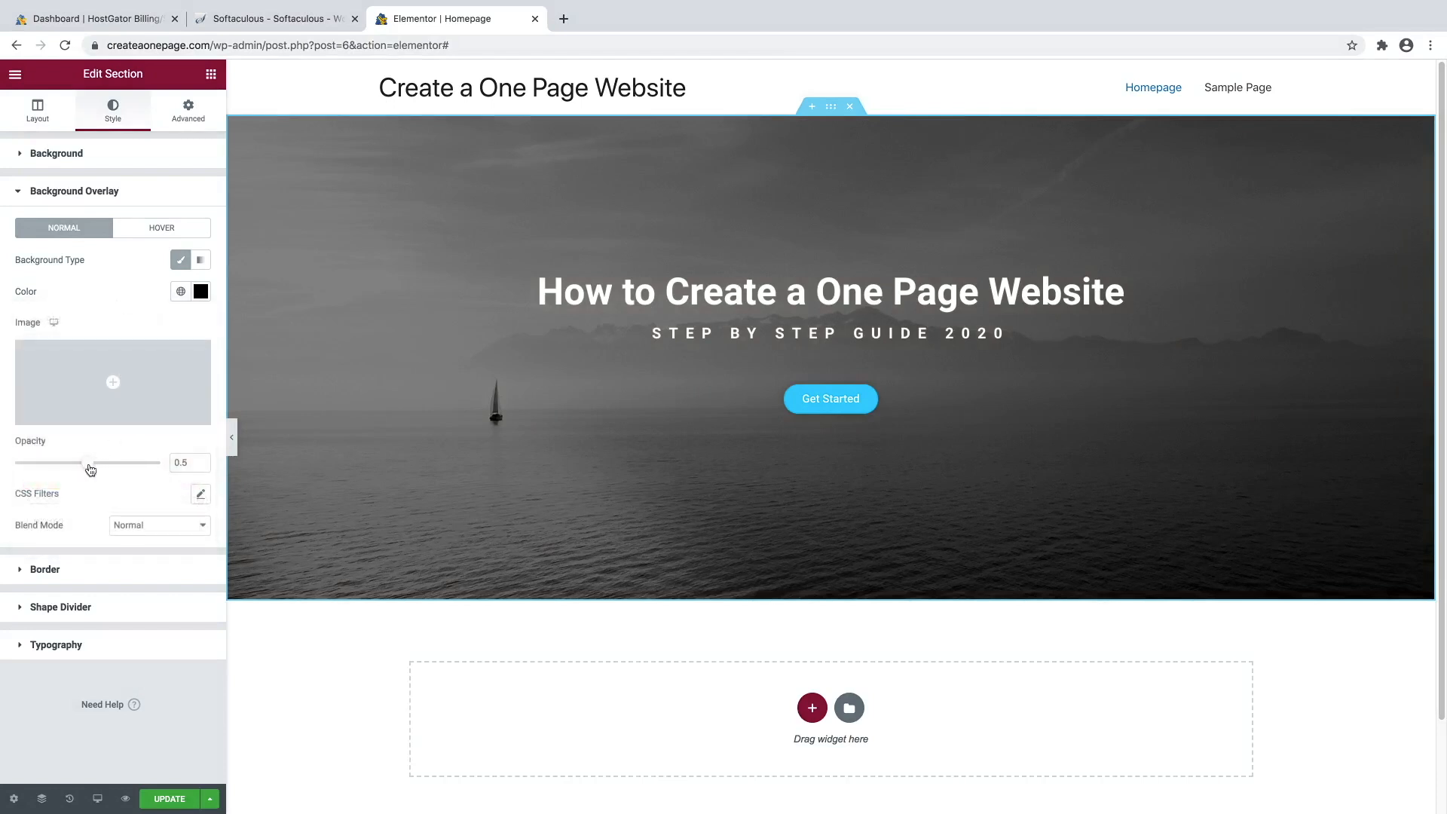
mouse_move(89, 470)
mouse_down()
mouse_move(46, 472)
mouse_move(61, 472)
mouse_up()
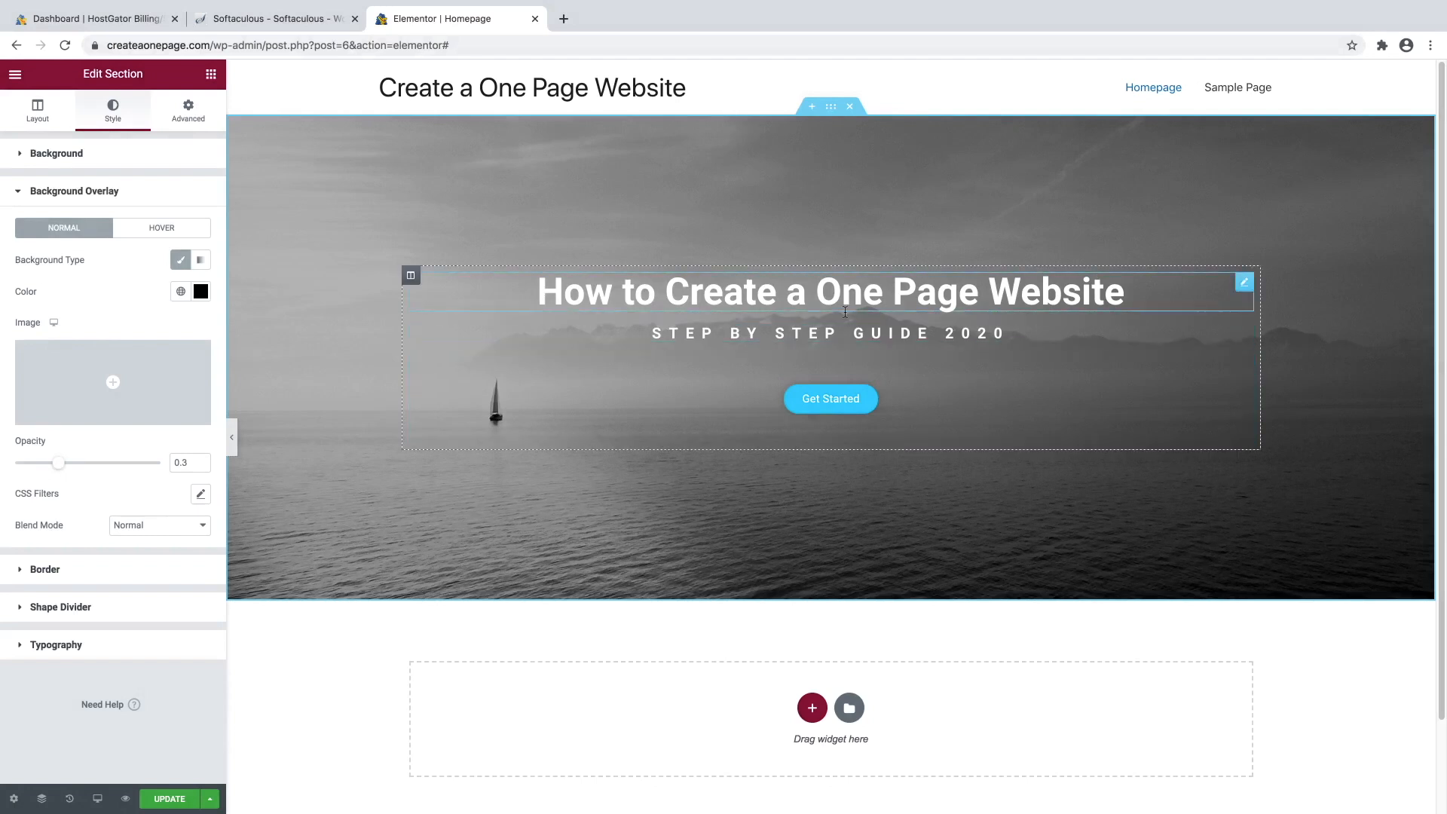
Try red, teal and purple overlay colours, return to black, and save the page with Update.
click(202, 296)
click(145, 384)
click(184, 370)
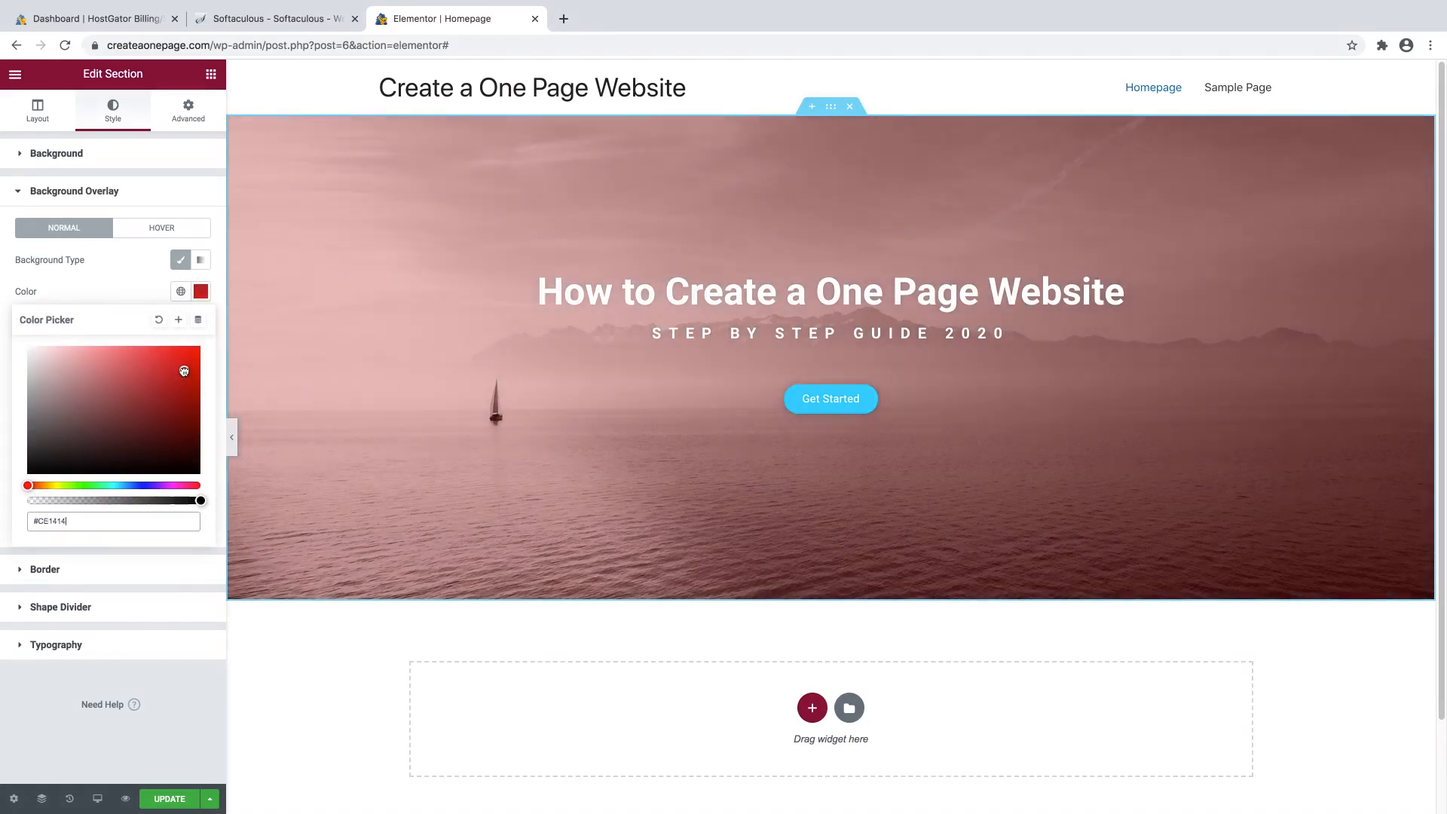
drag(177, 381, 133, 388)
click(112, 484)
drag(142, 407, 154, 395)
click(154, 485)
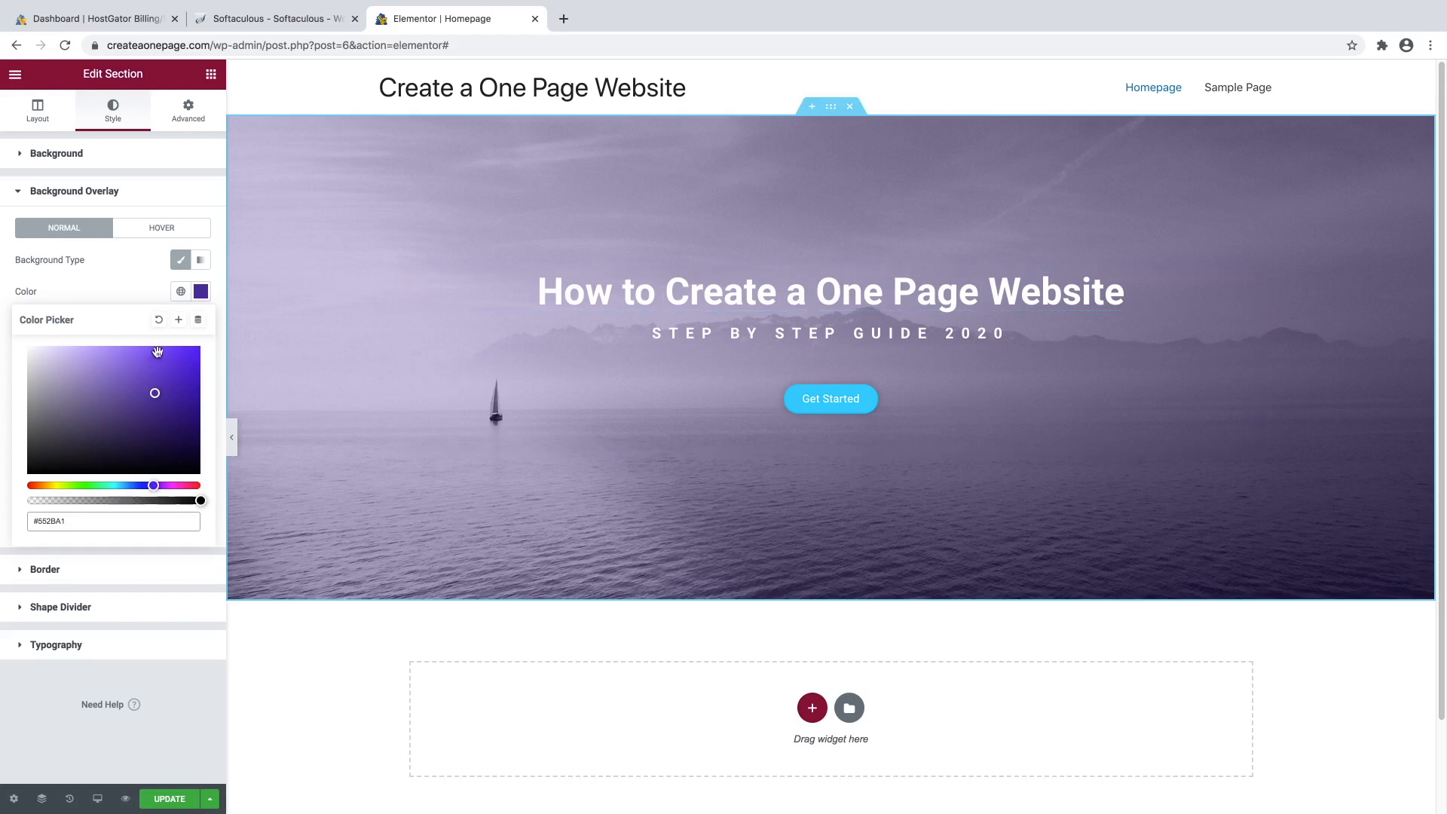
drag(154, 390, 2, 528)
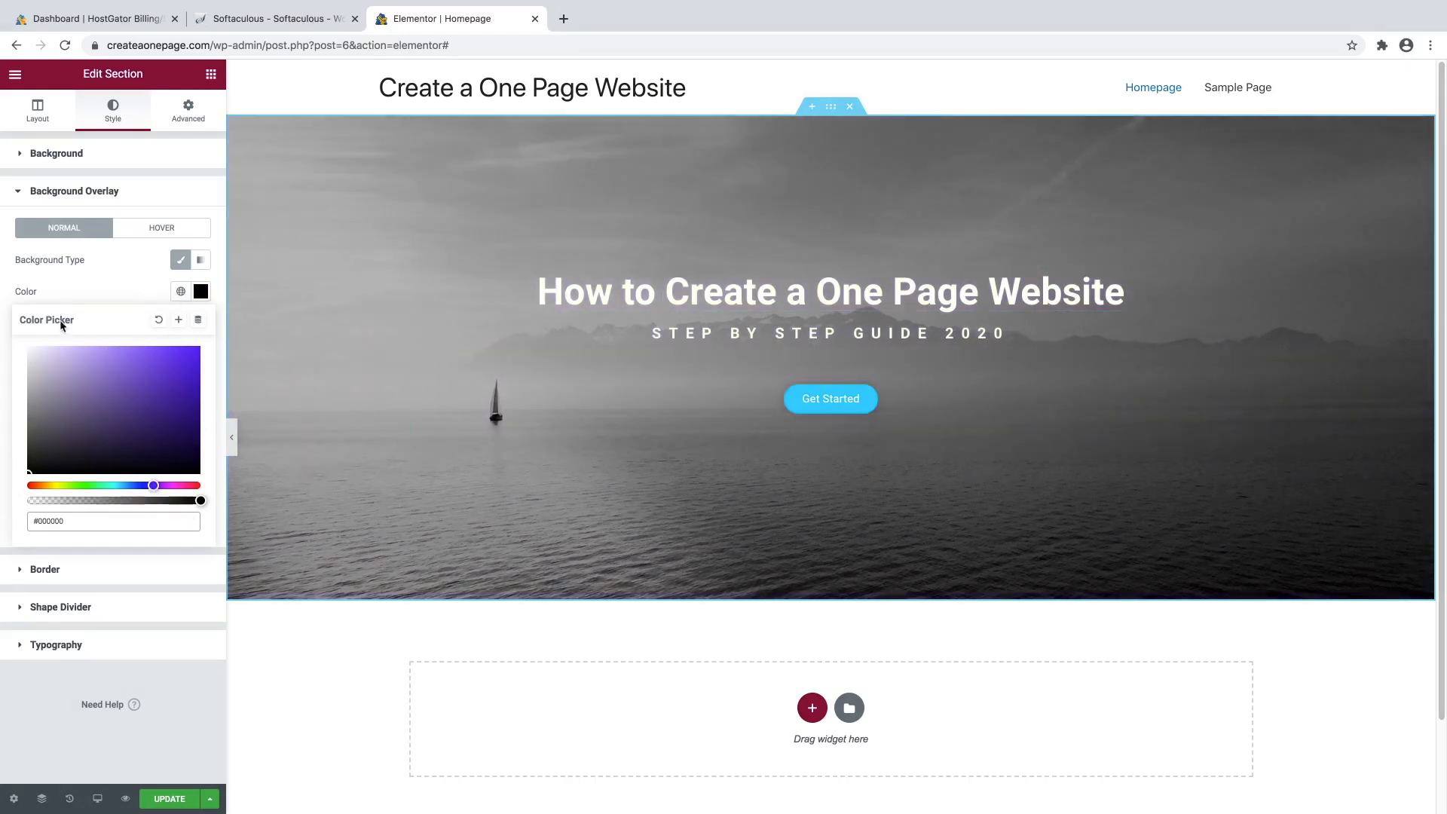
click(88, 287)
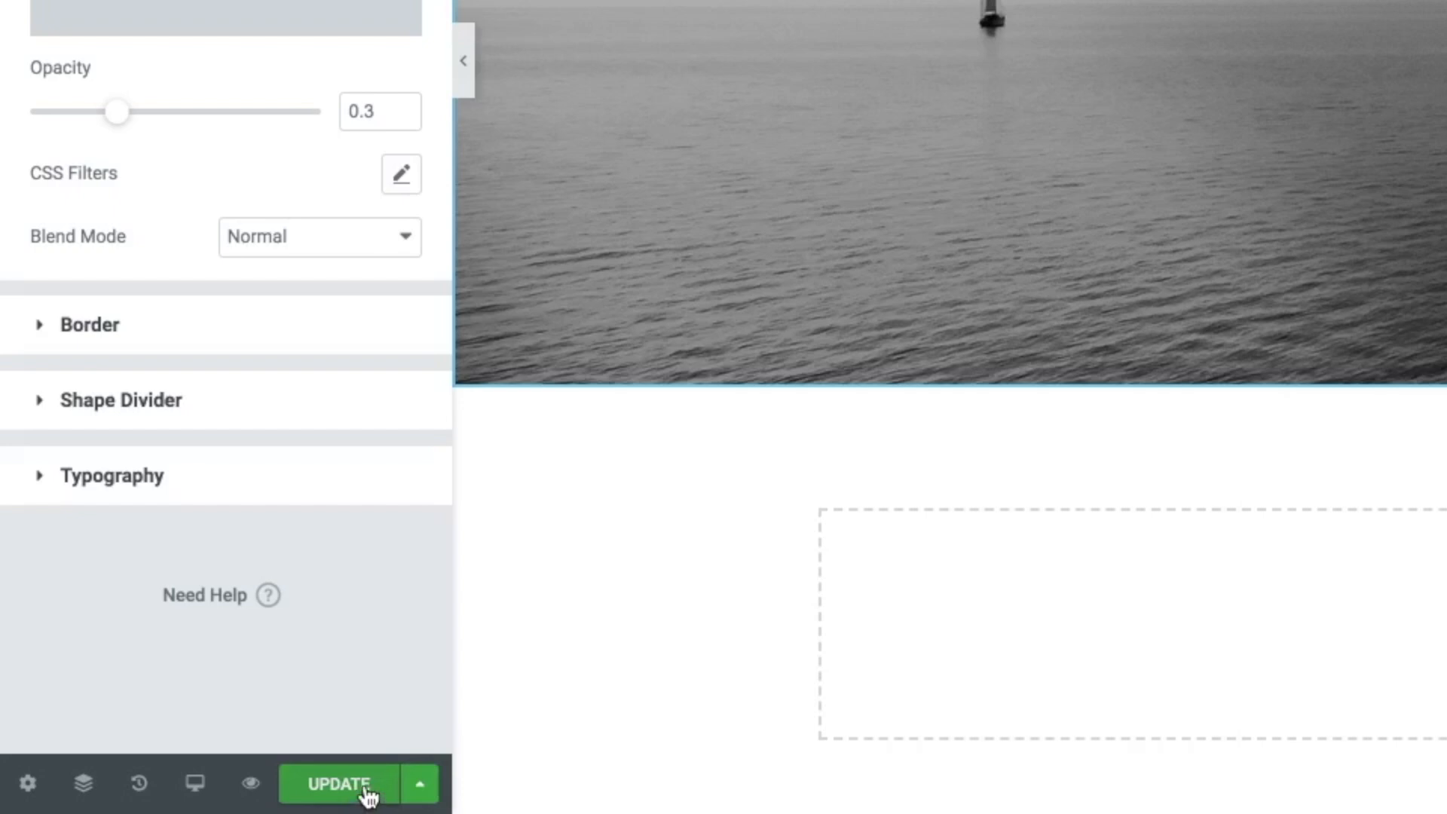
click(368, 792)
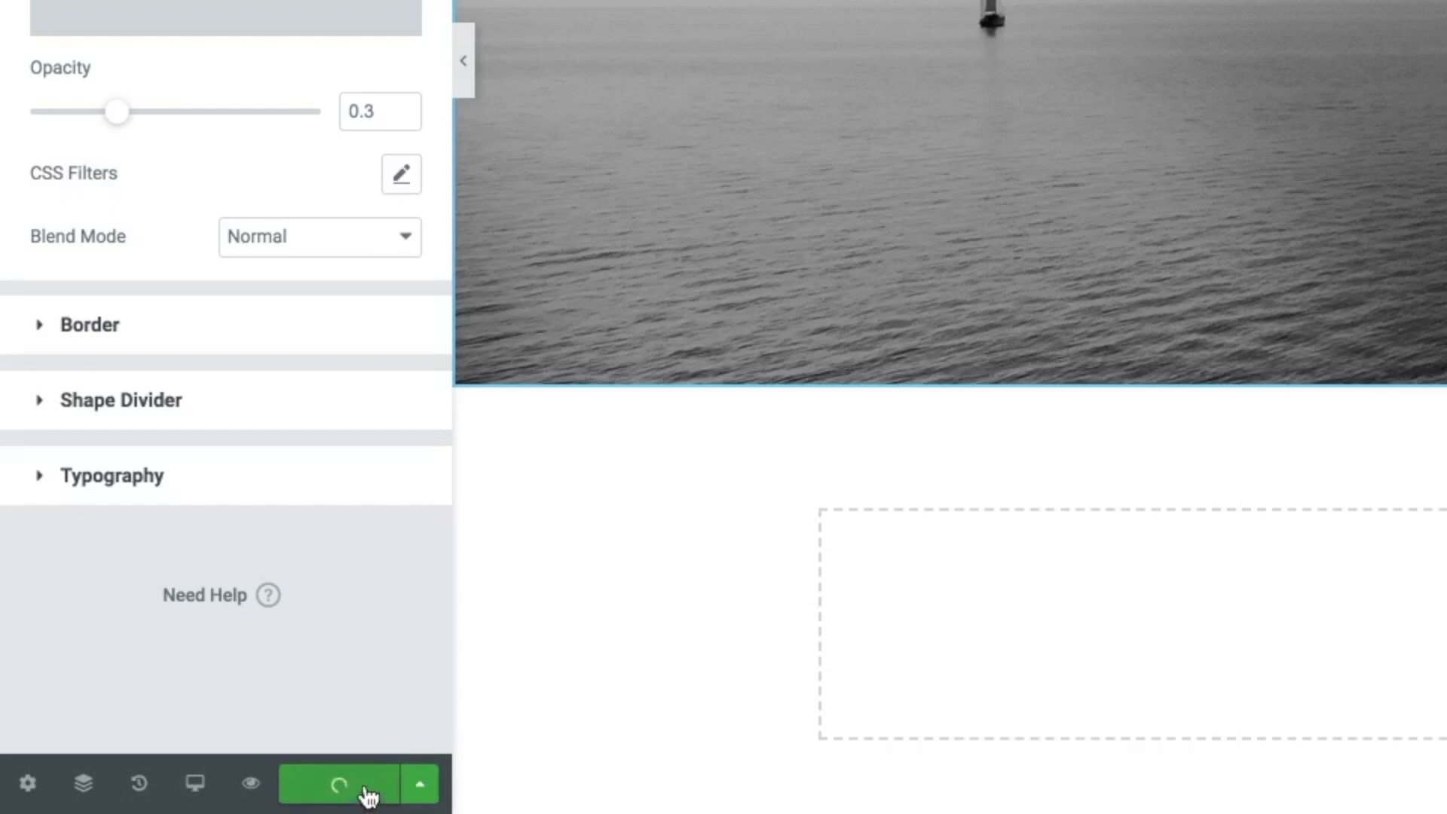
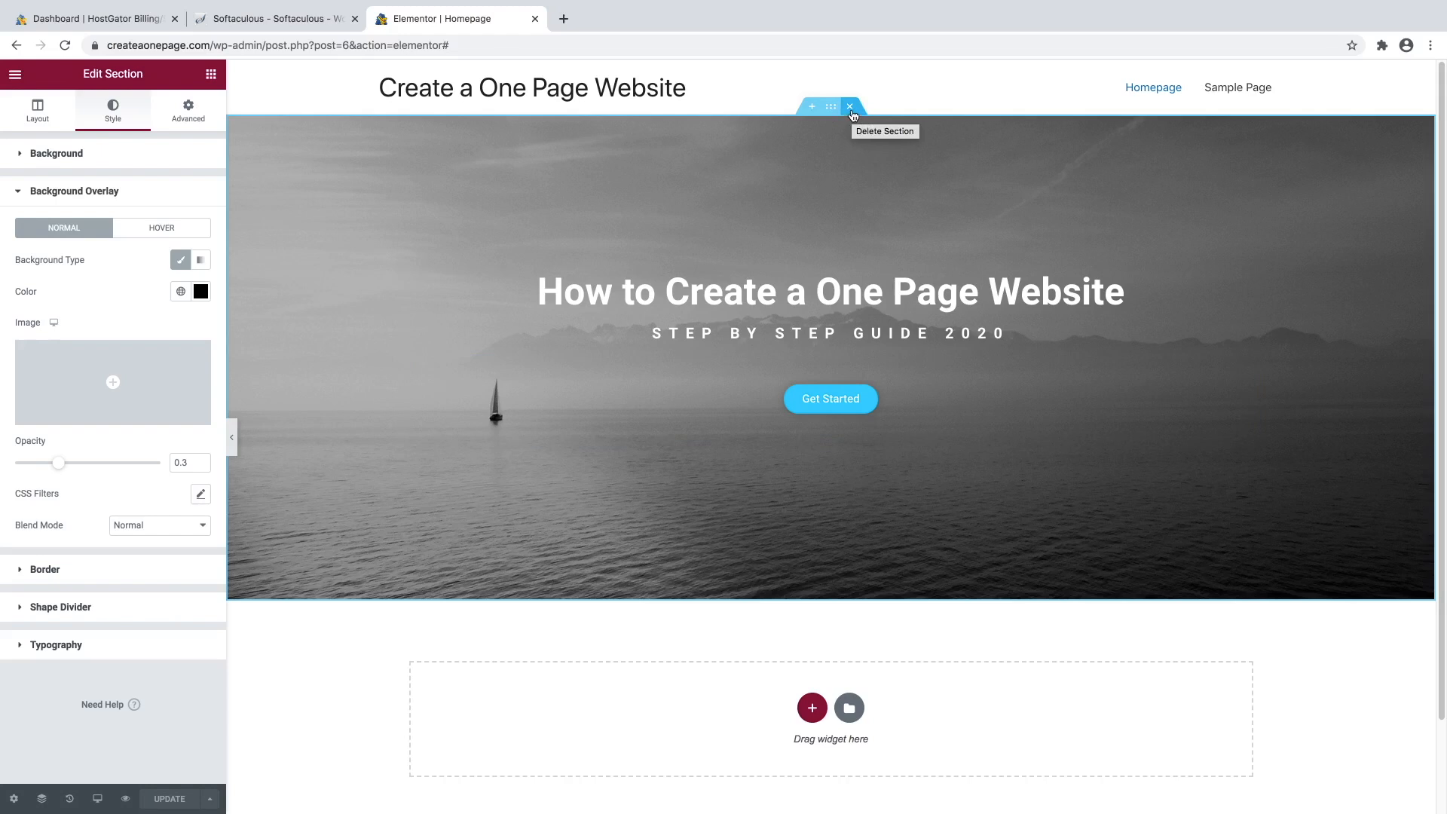
Delete the old hero section and import the CPW One Page Website .json file into My Templates.
click(850, 111)
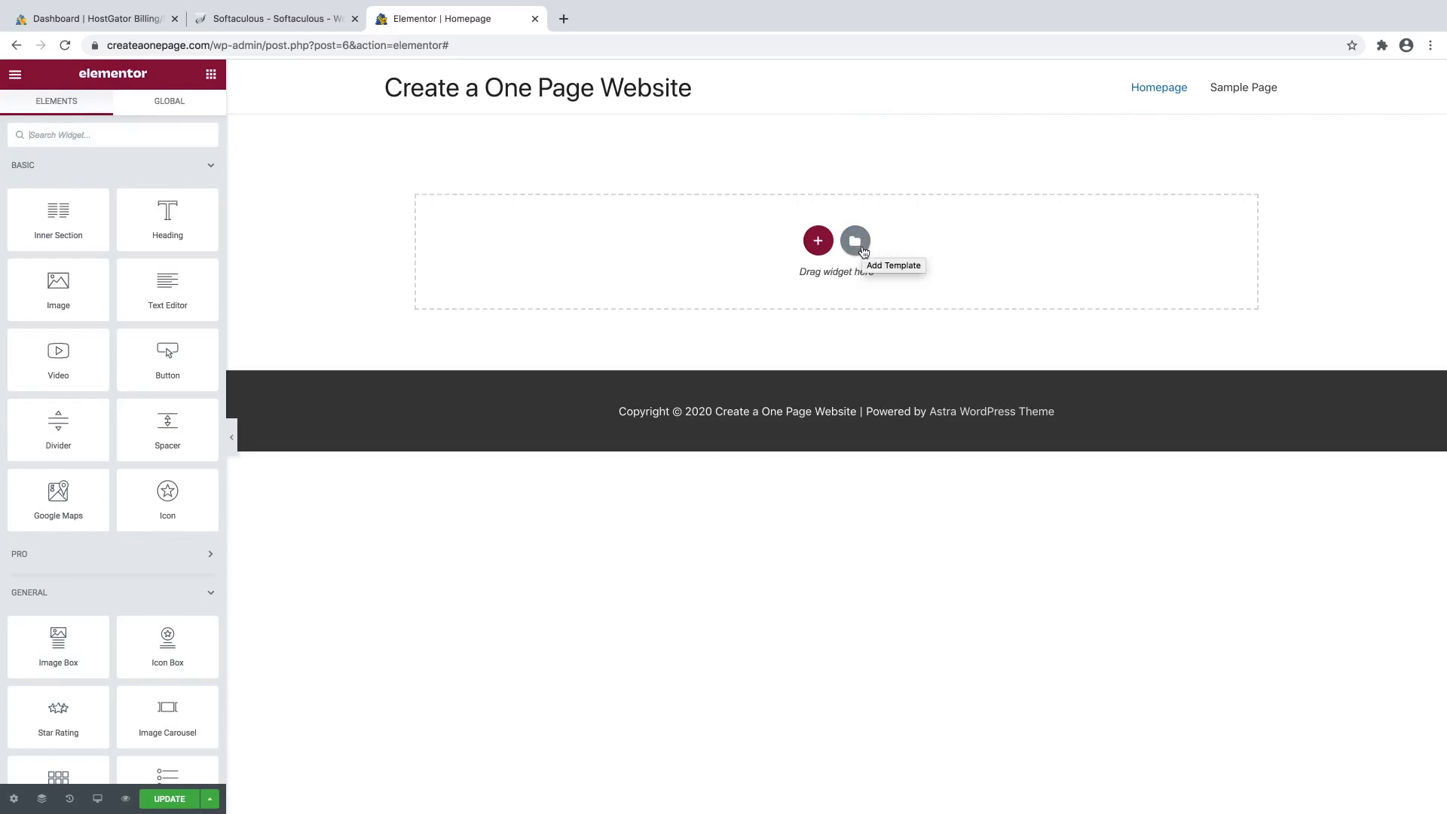
click(863, 251)
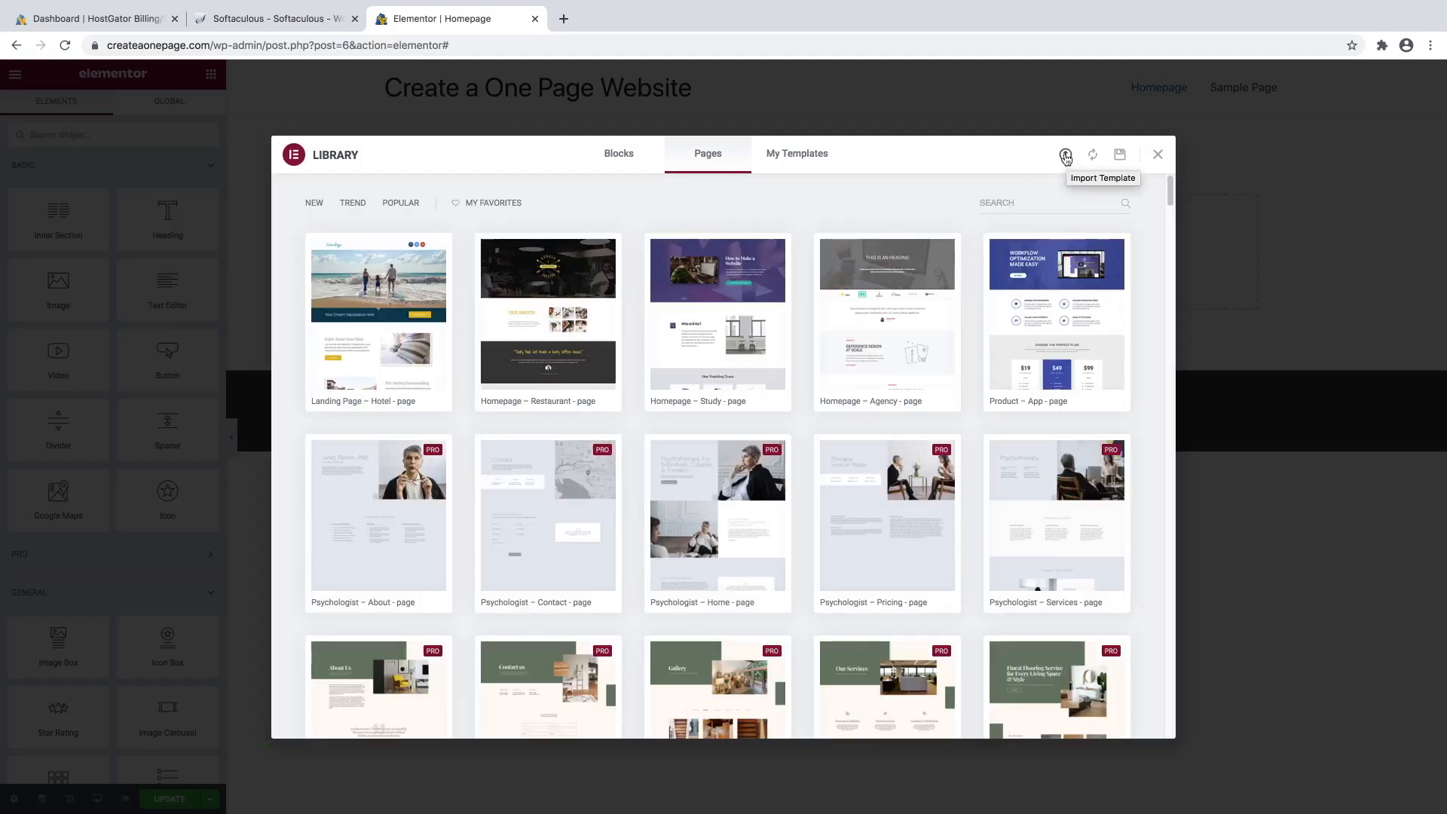
click(1065, 156)
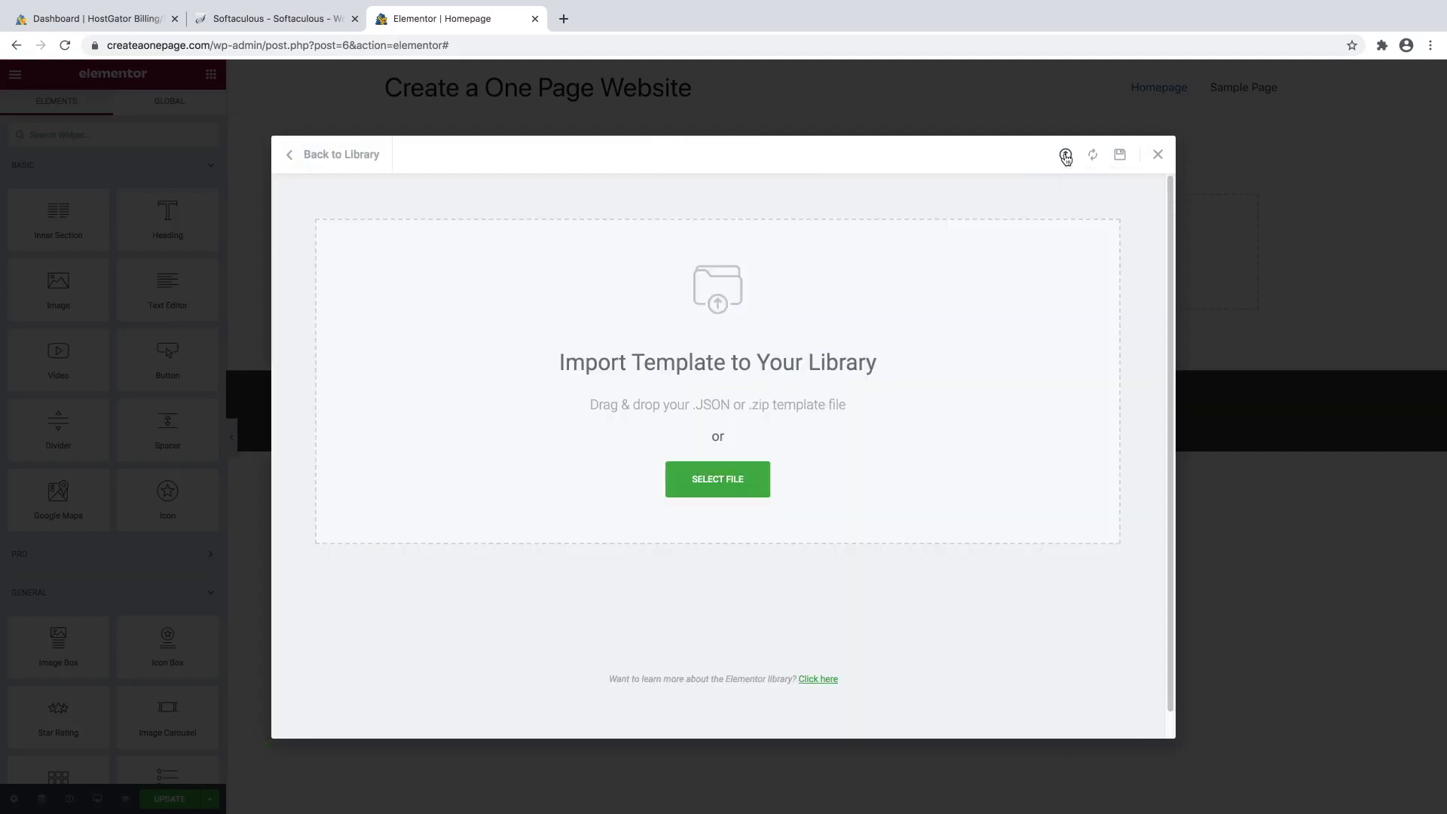
click(696, 481)
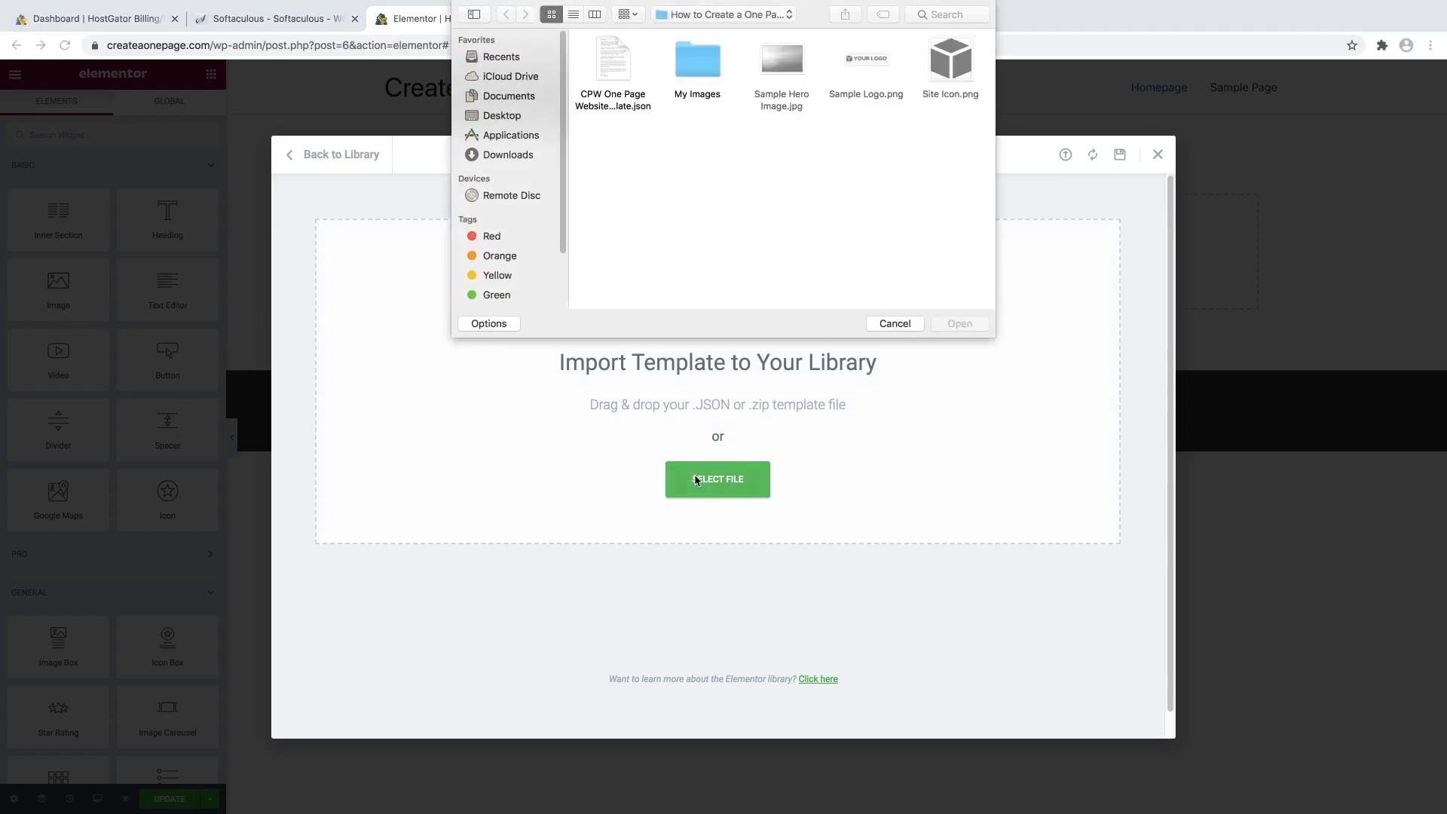
click(624, 83)
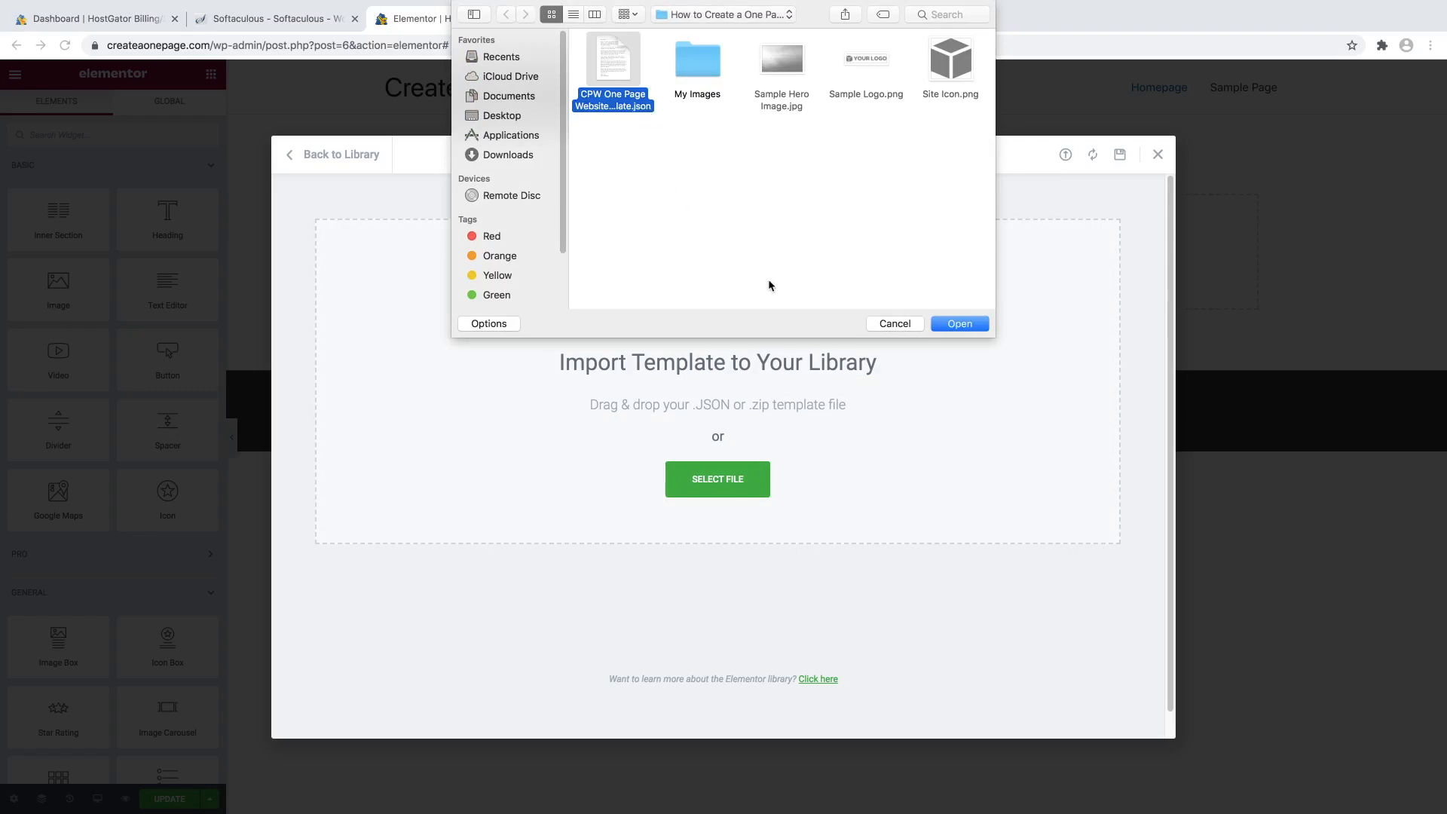
click(958, 323)
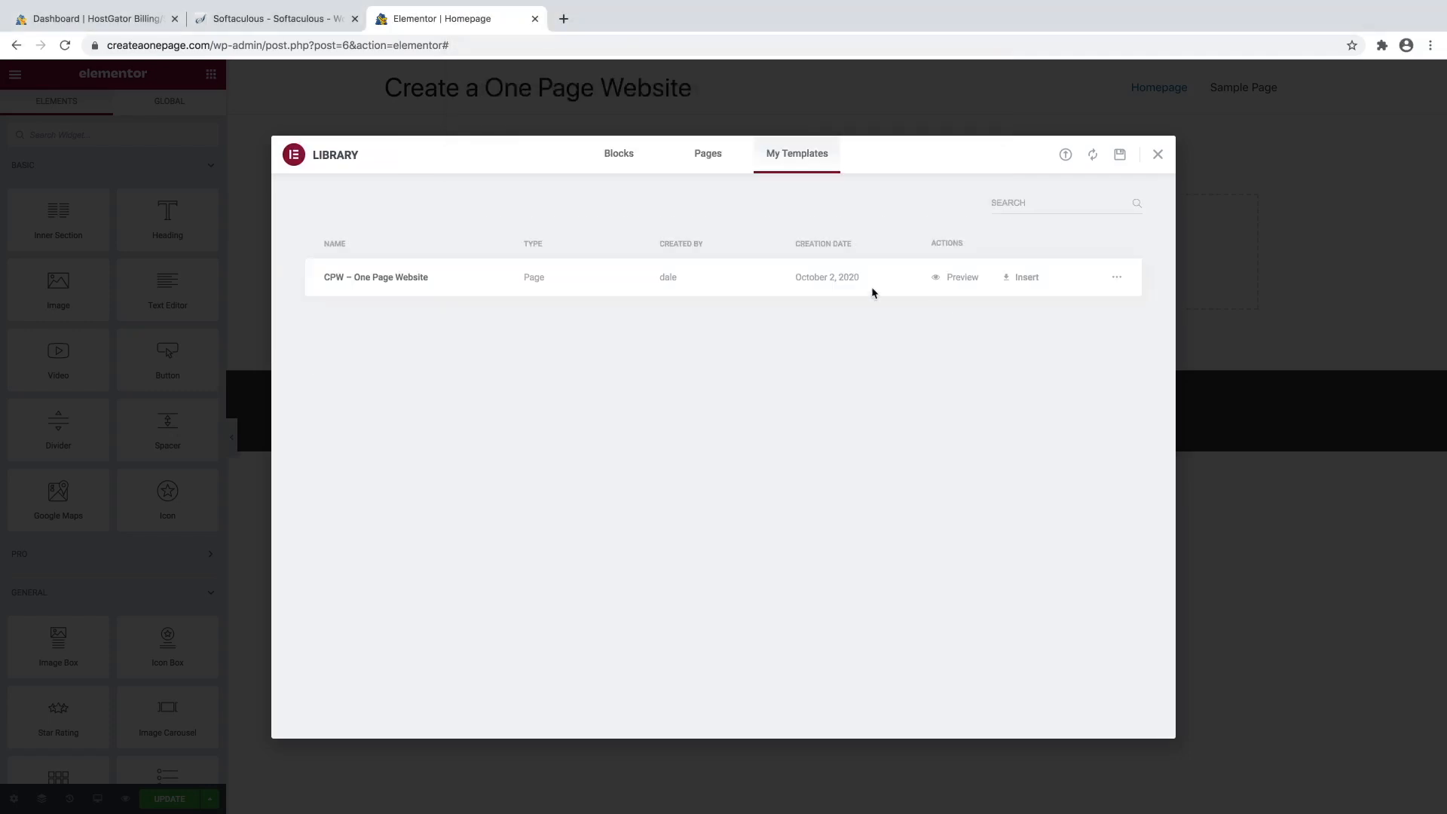
Insert CPW – One Page Website with its document settings and scroll through its hero-to-Contact sections.
click(1008, 280)
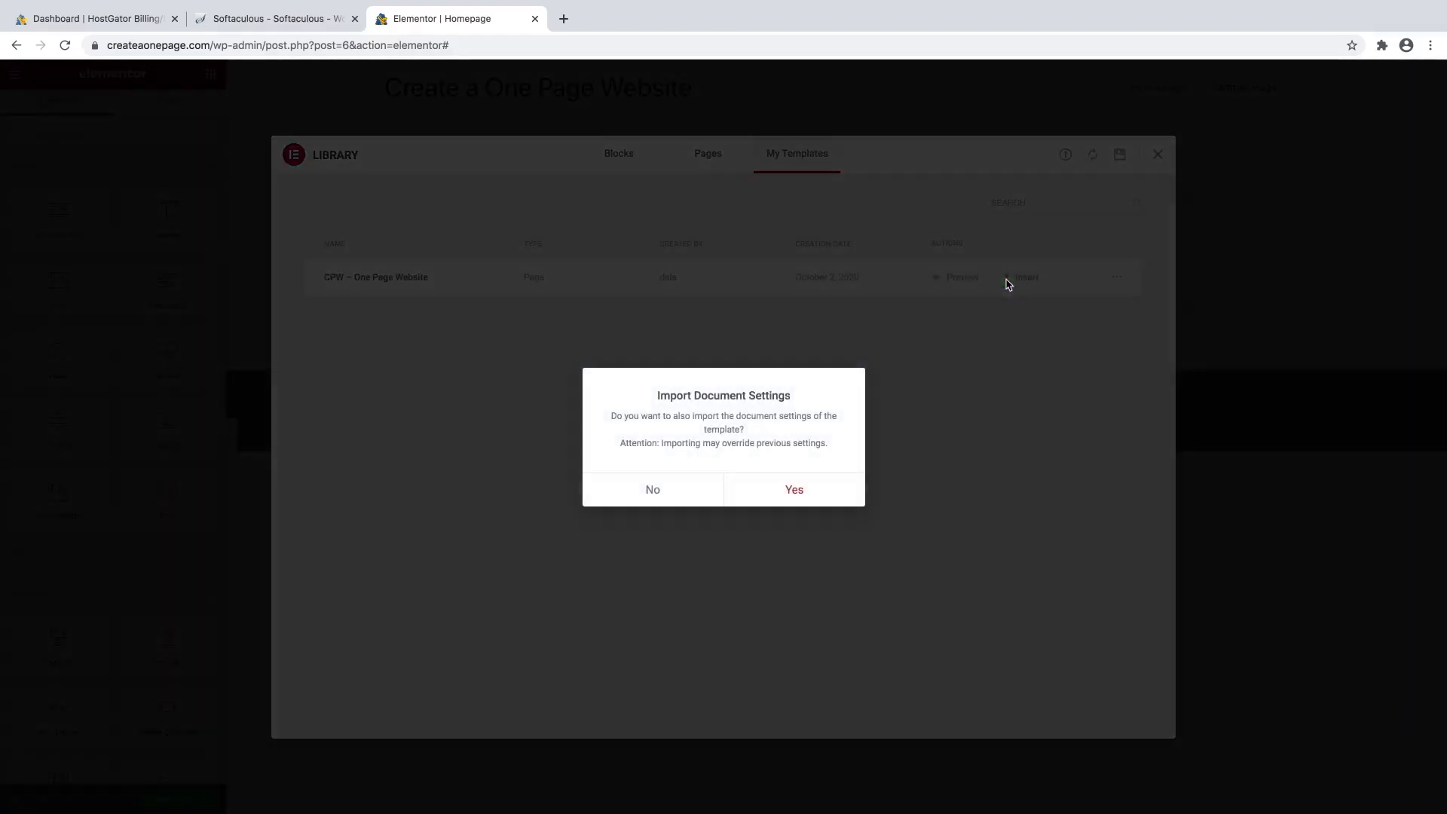
click(795, 490)
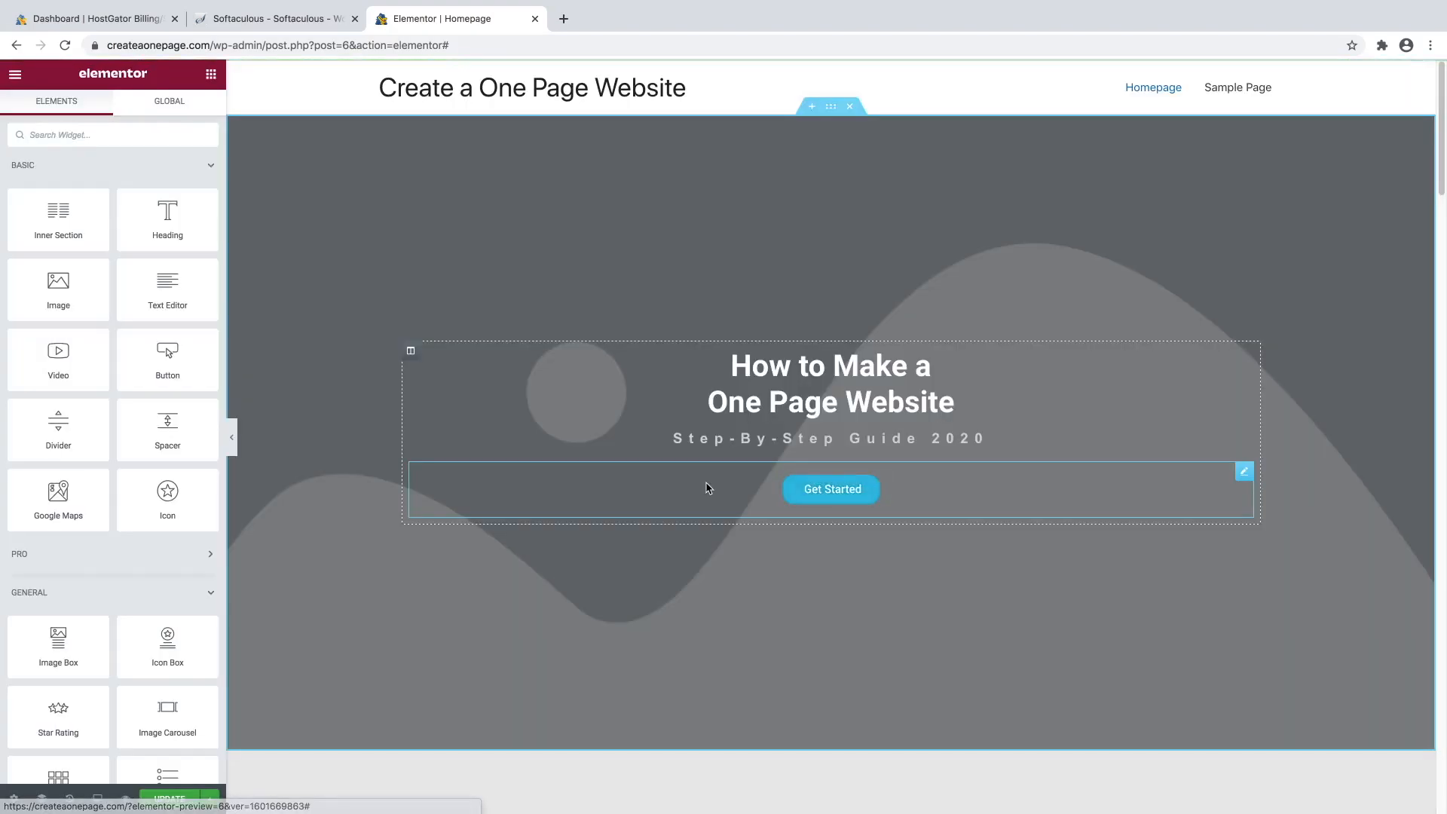
scroll(710, 488, down, 3)
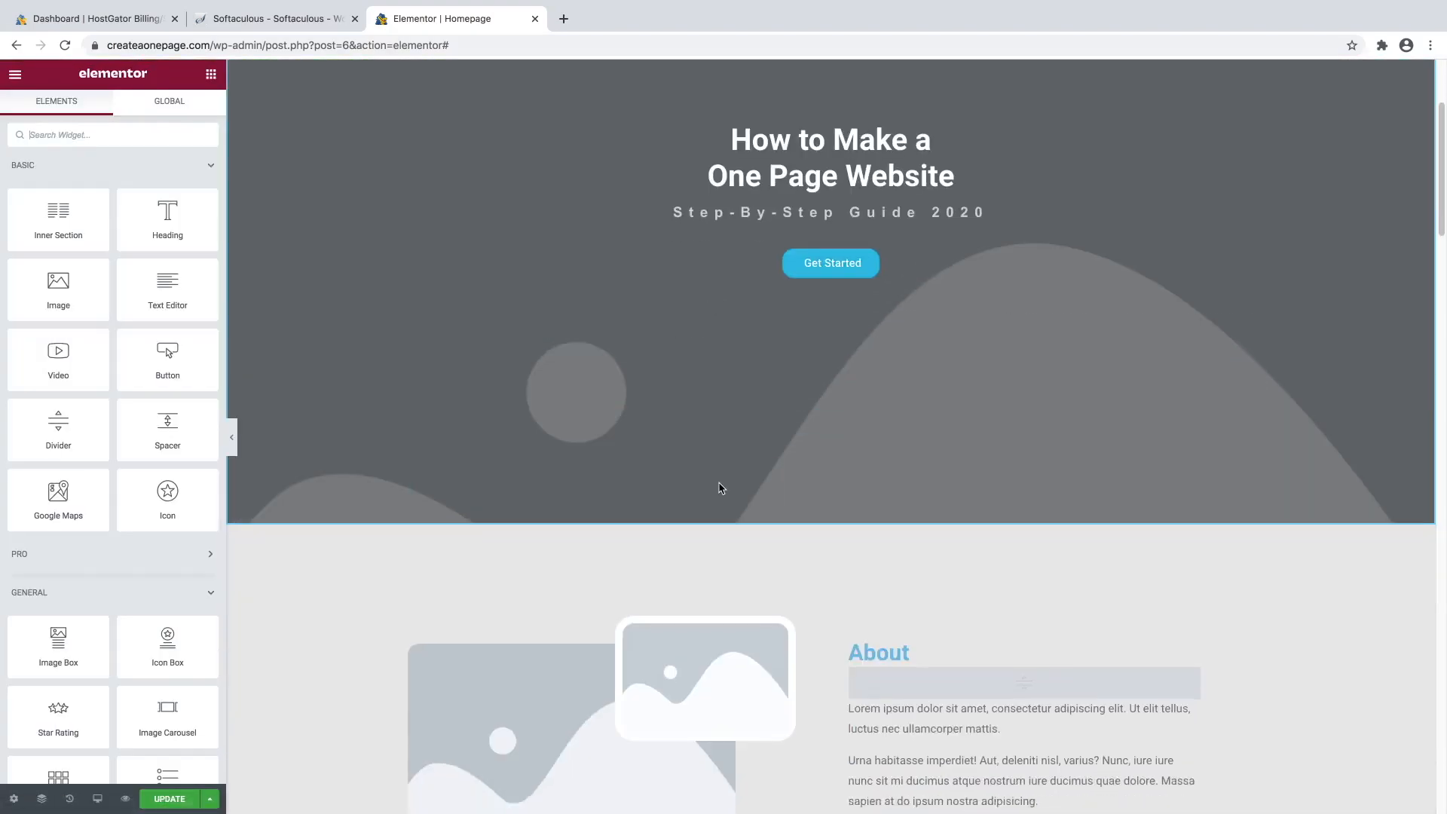
scroll(720, 486, down, 10)
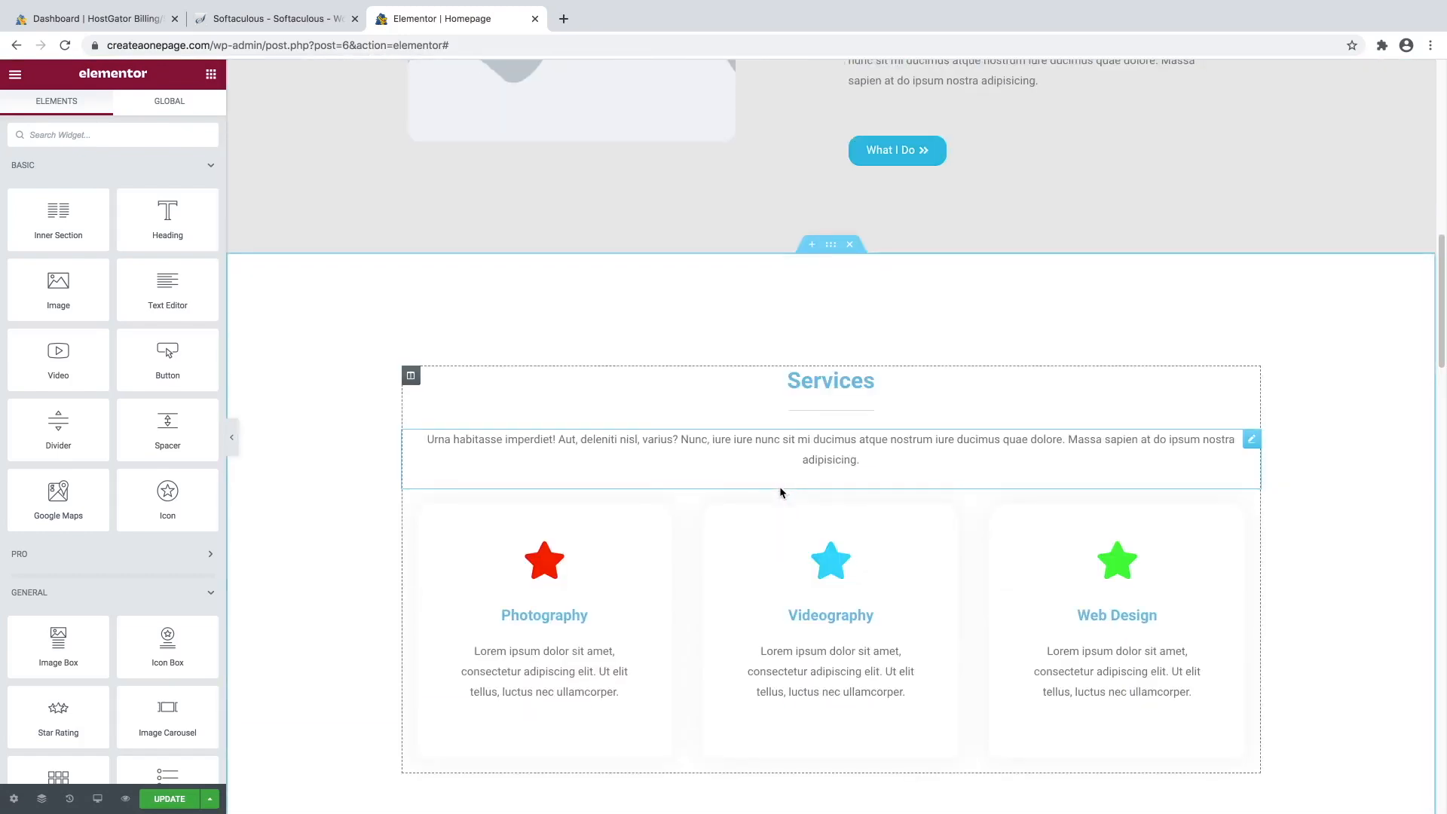
scroll(780, 490, down, 15)
scroll(779, 472, down, 7)
scroll(974, 540, down, 7)
scroll(974, 541, up, 10)
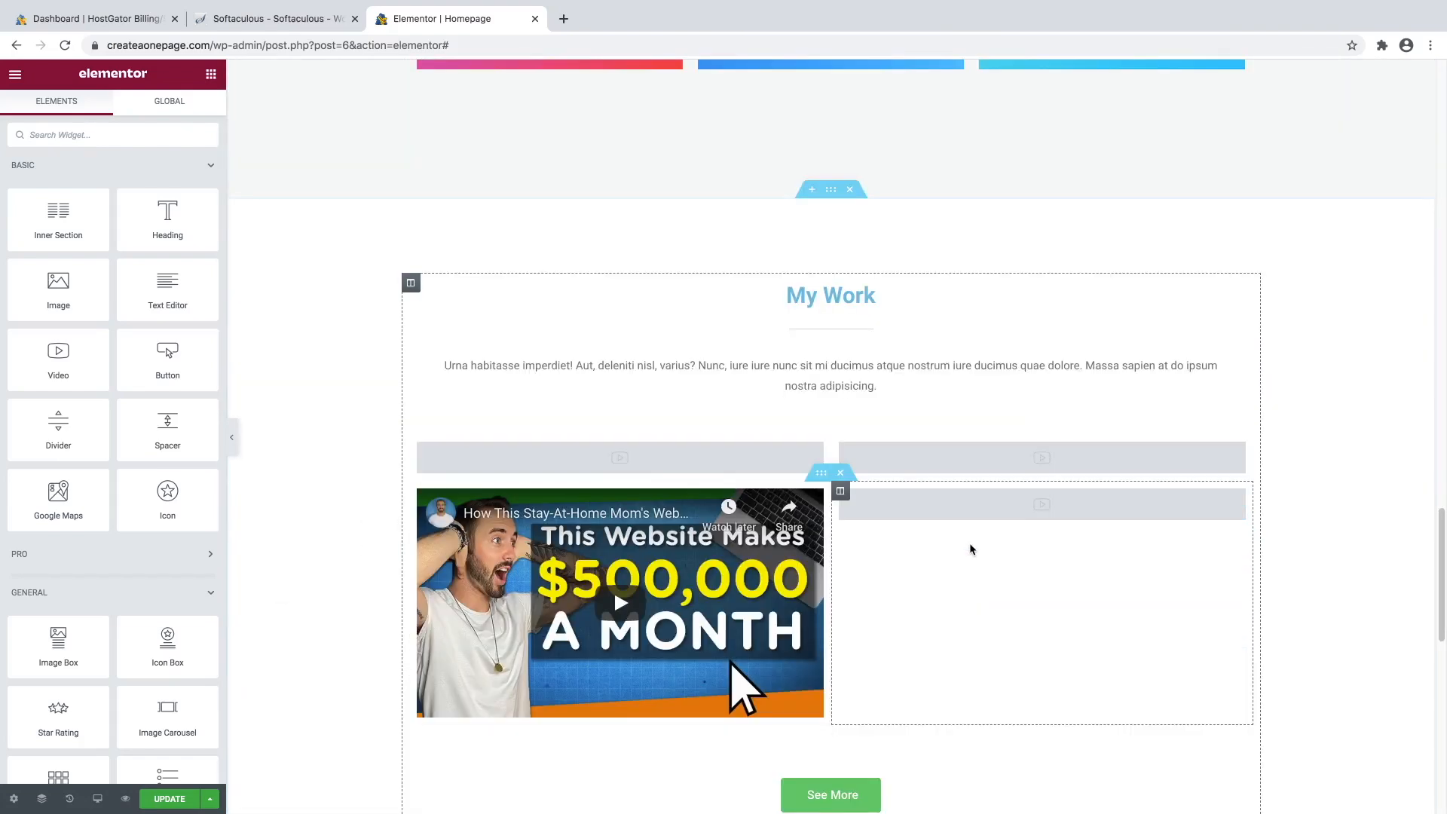
scroll(971, 549, up, 20)
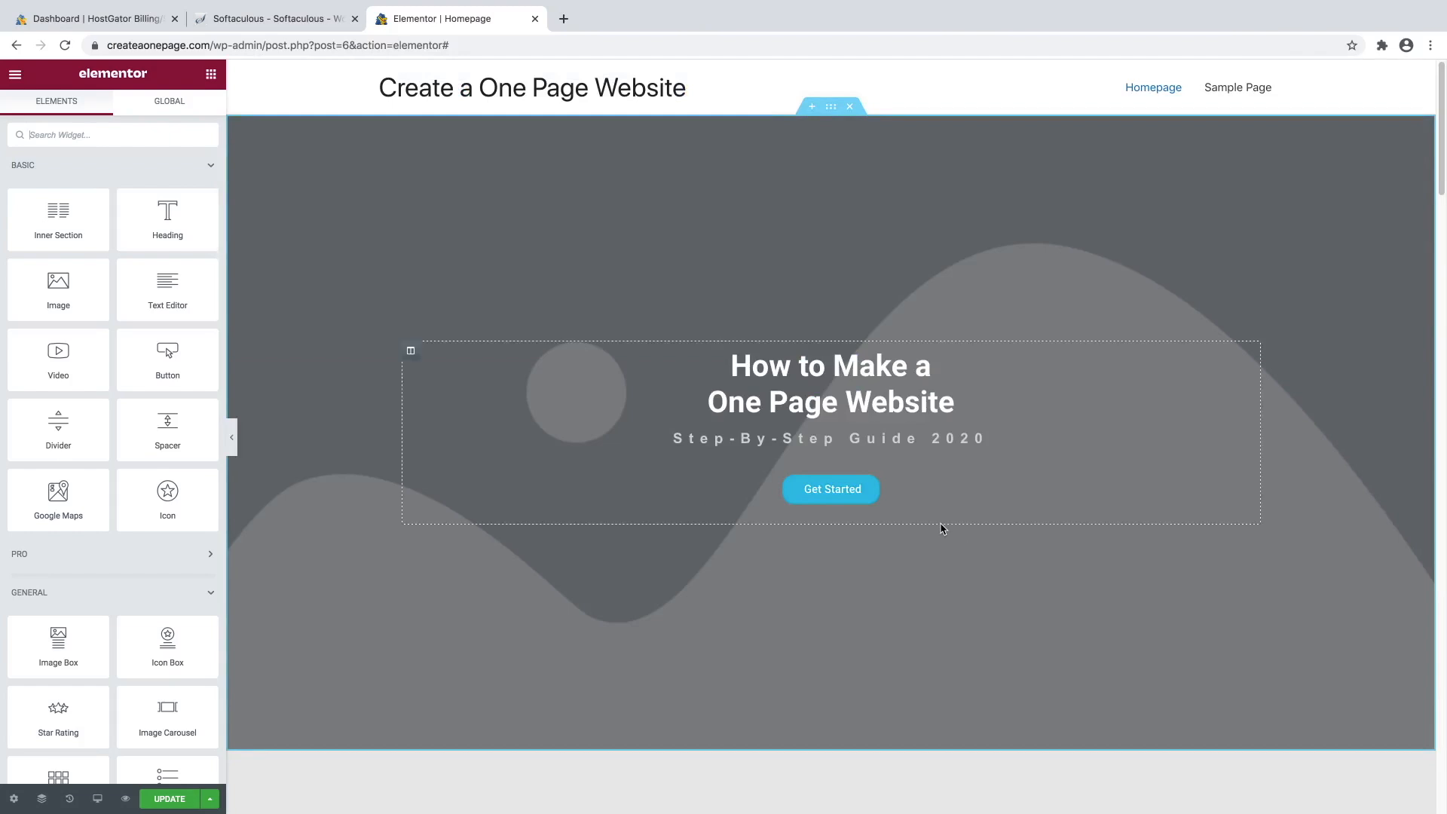
From the hero section's background image picker, upload all ten IMG photos in My Images.
click(831, 110)
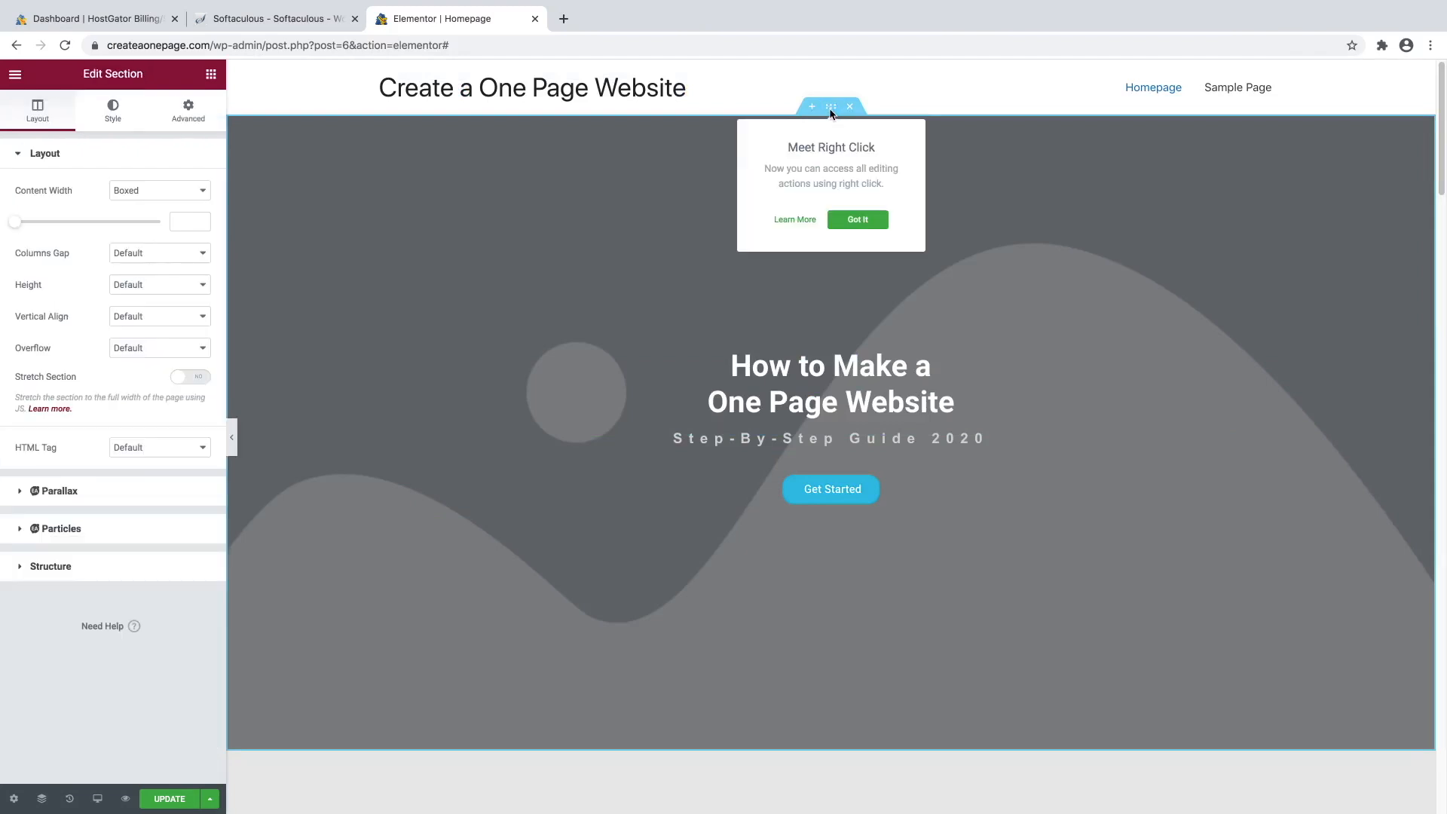
click(105, 116)
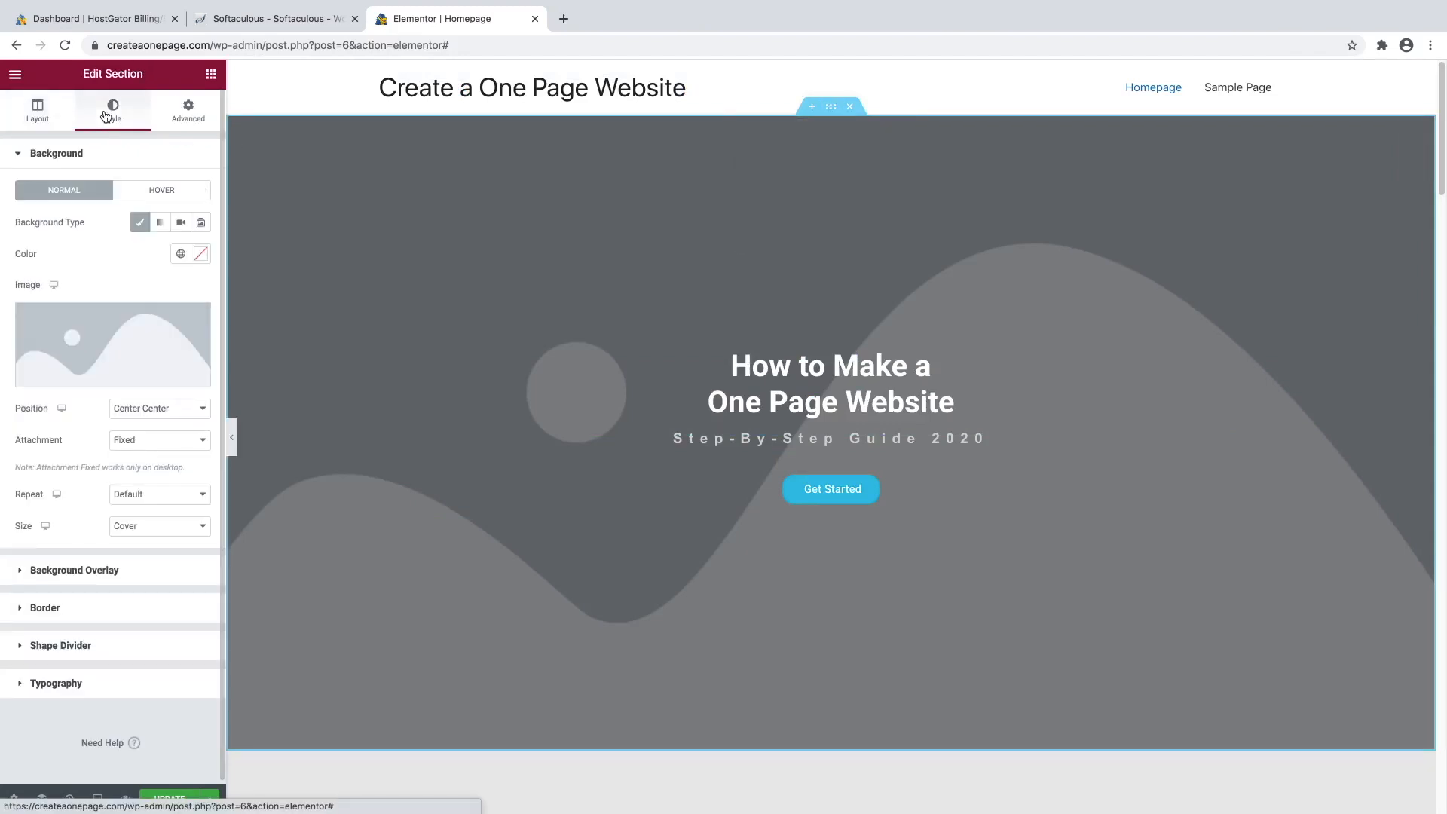
mouse_move(119, 326)
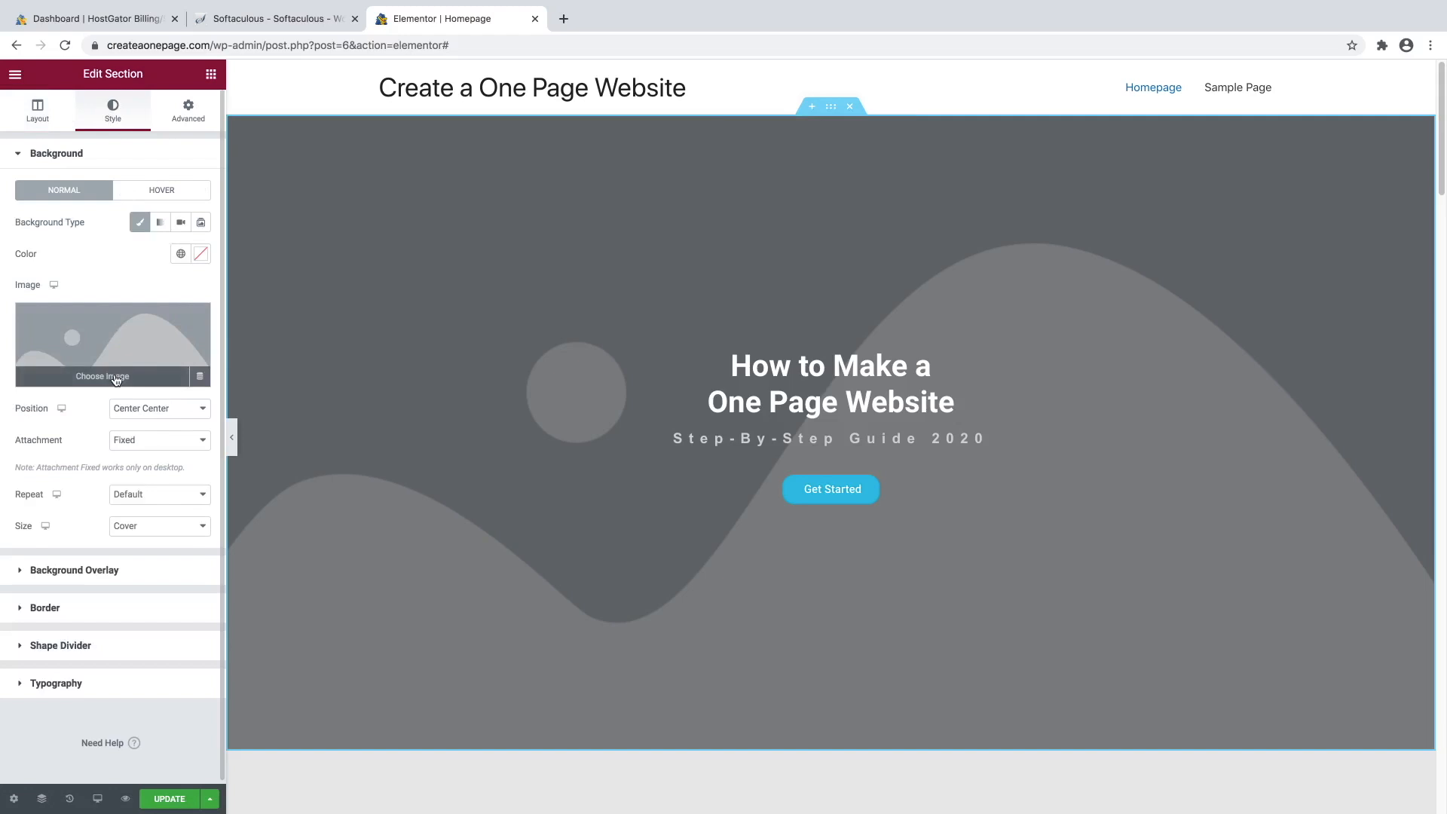
click(116, 380)
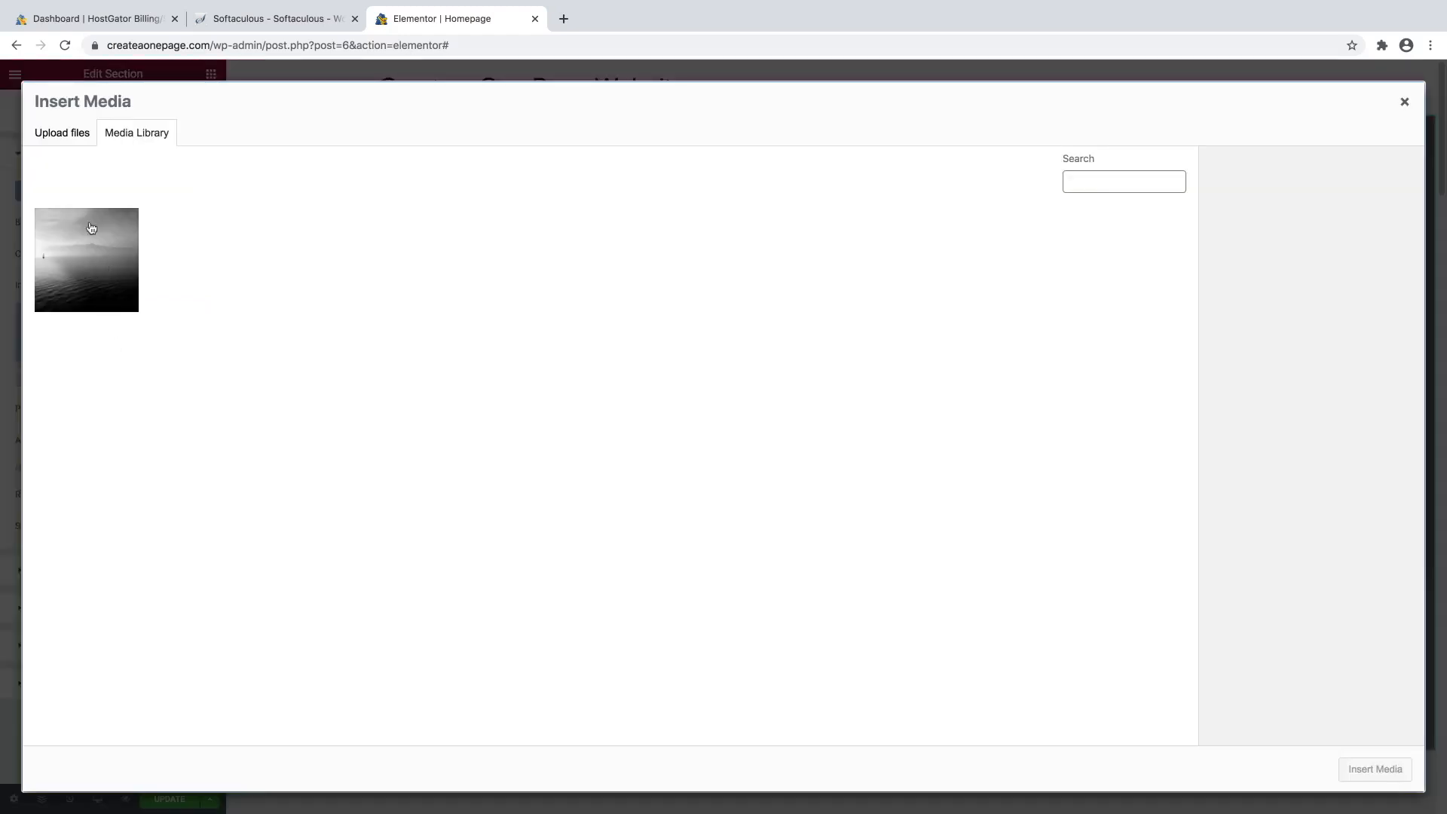
click(81, 140)
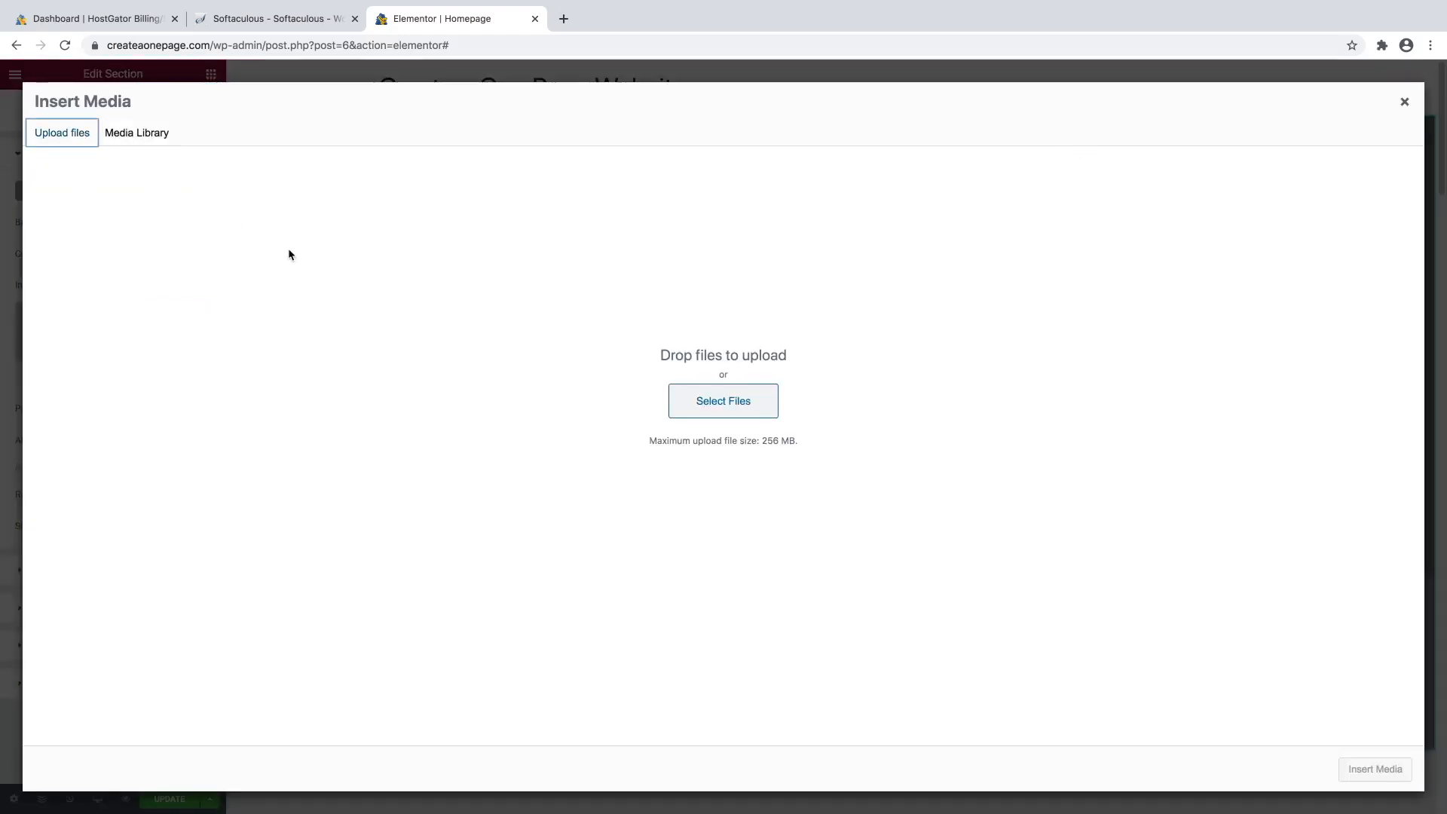
click(700, 402)
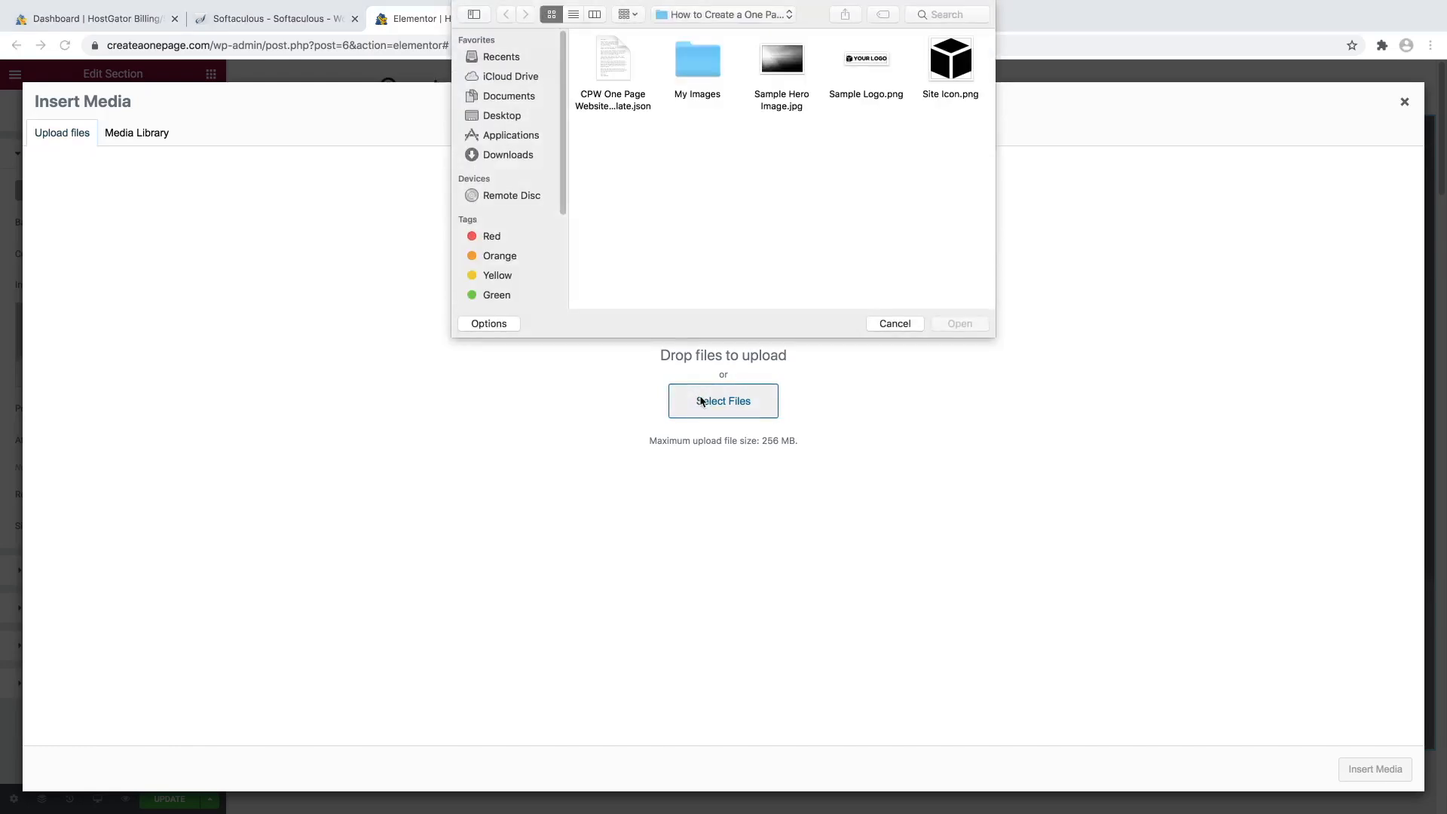
double_click(701, 65)
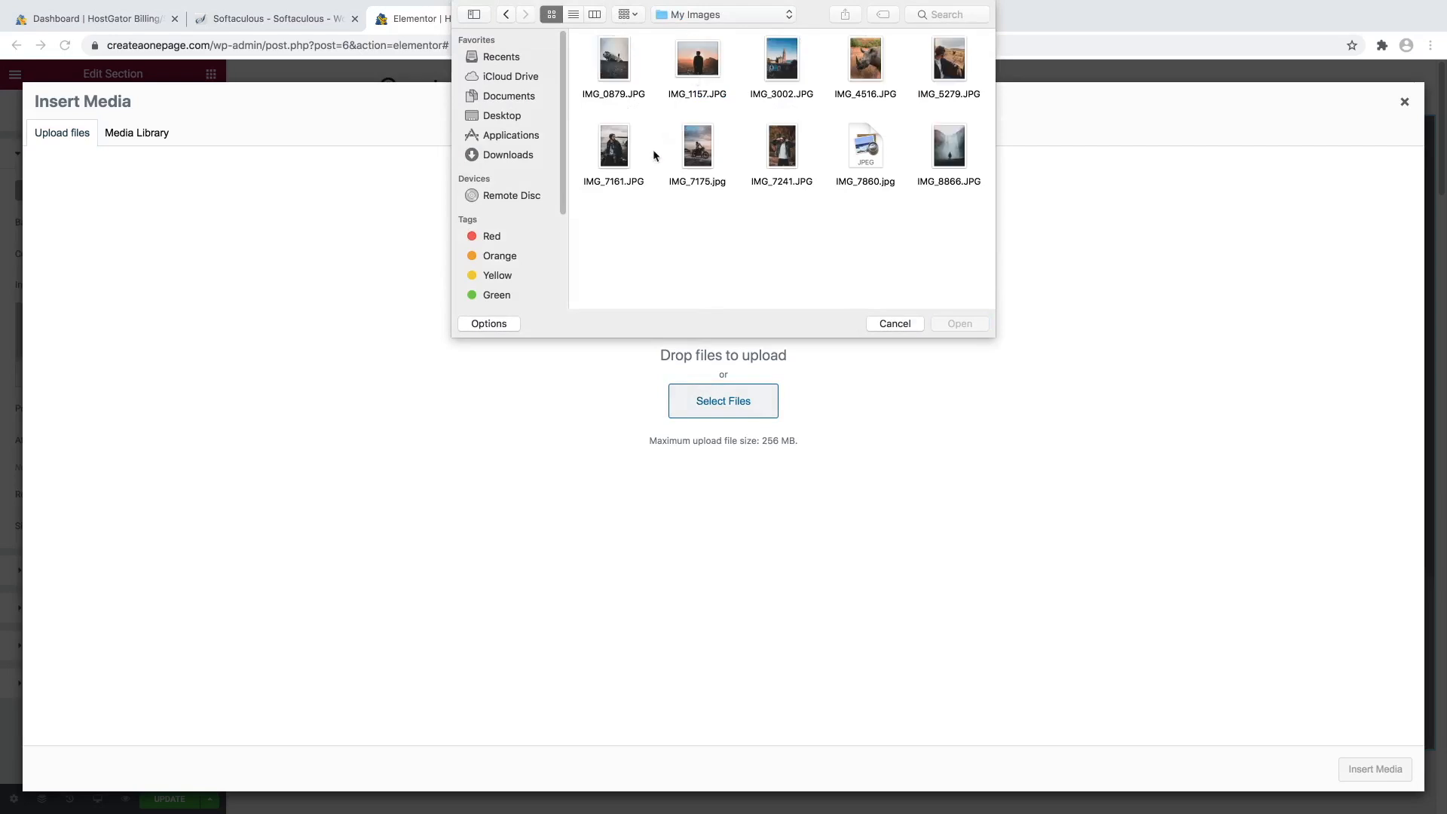
drag(609, 240, 968, 73)
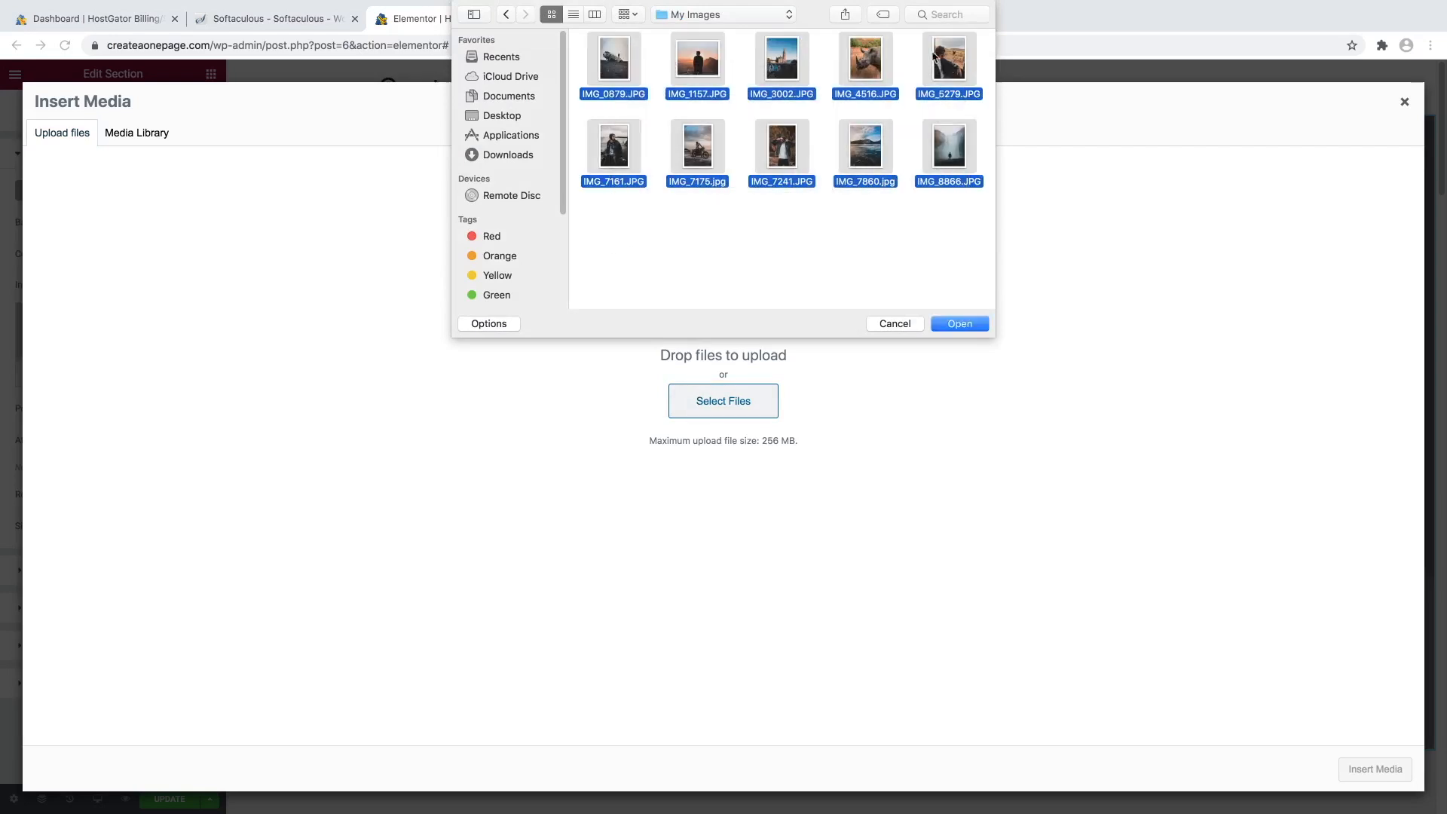
click(959, 324)
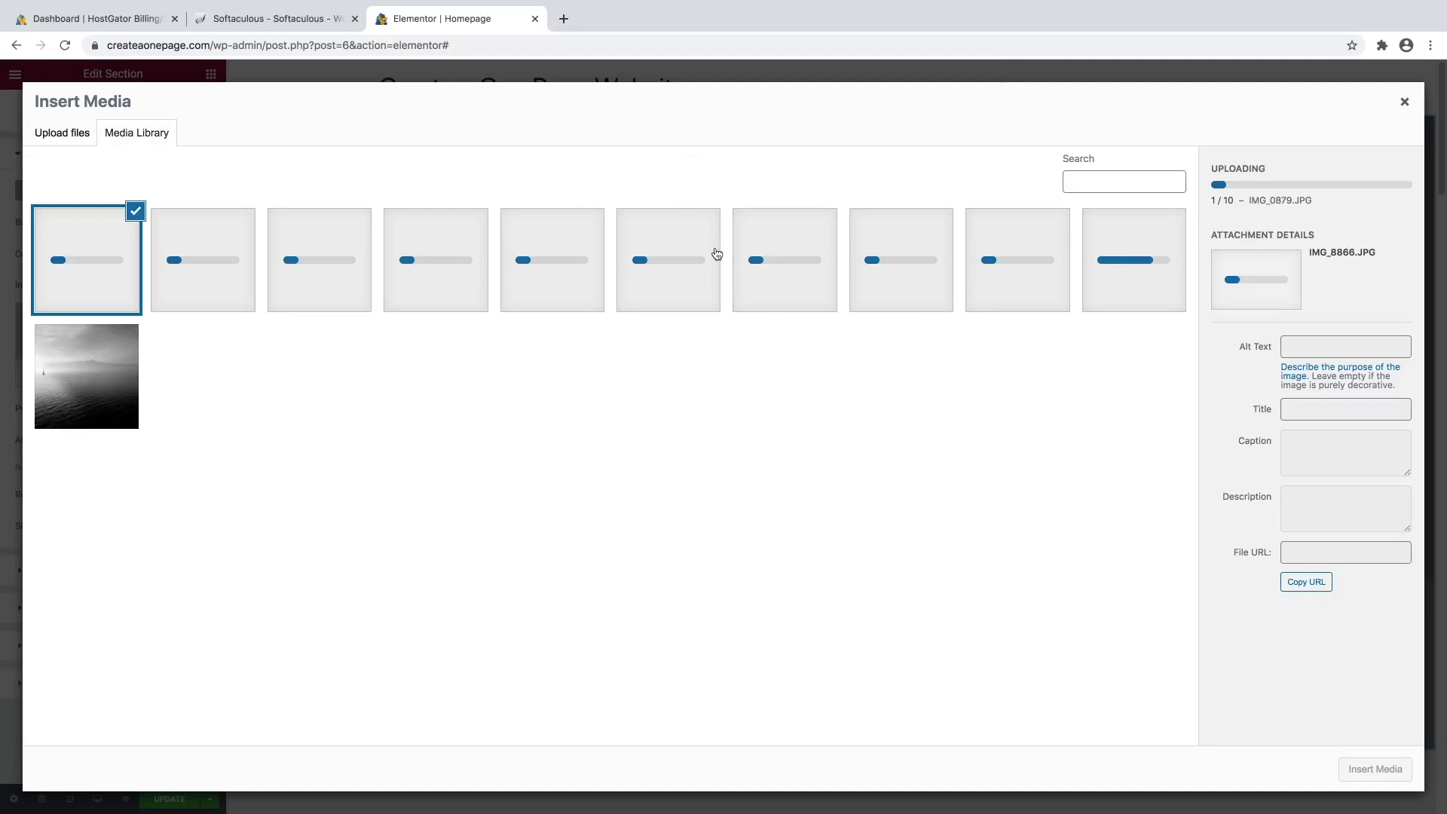
click(565, 21)
Go to pixabay.com and search for travel images.
text(p)
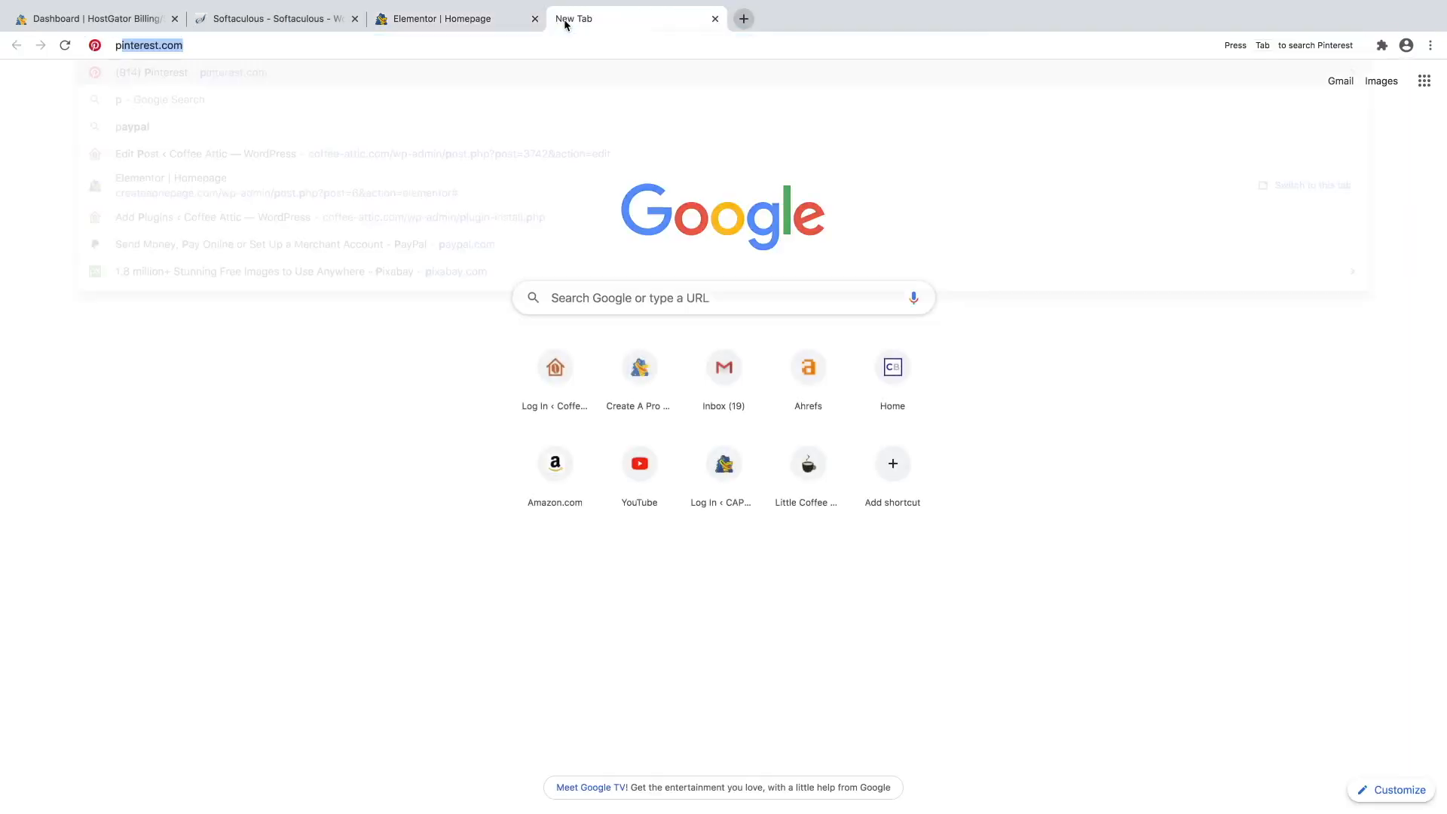
text(ixabay.com)
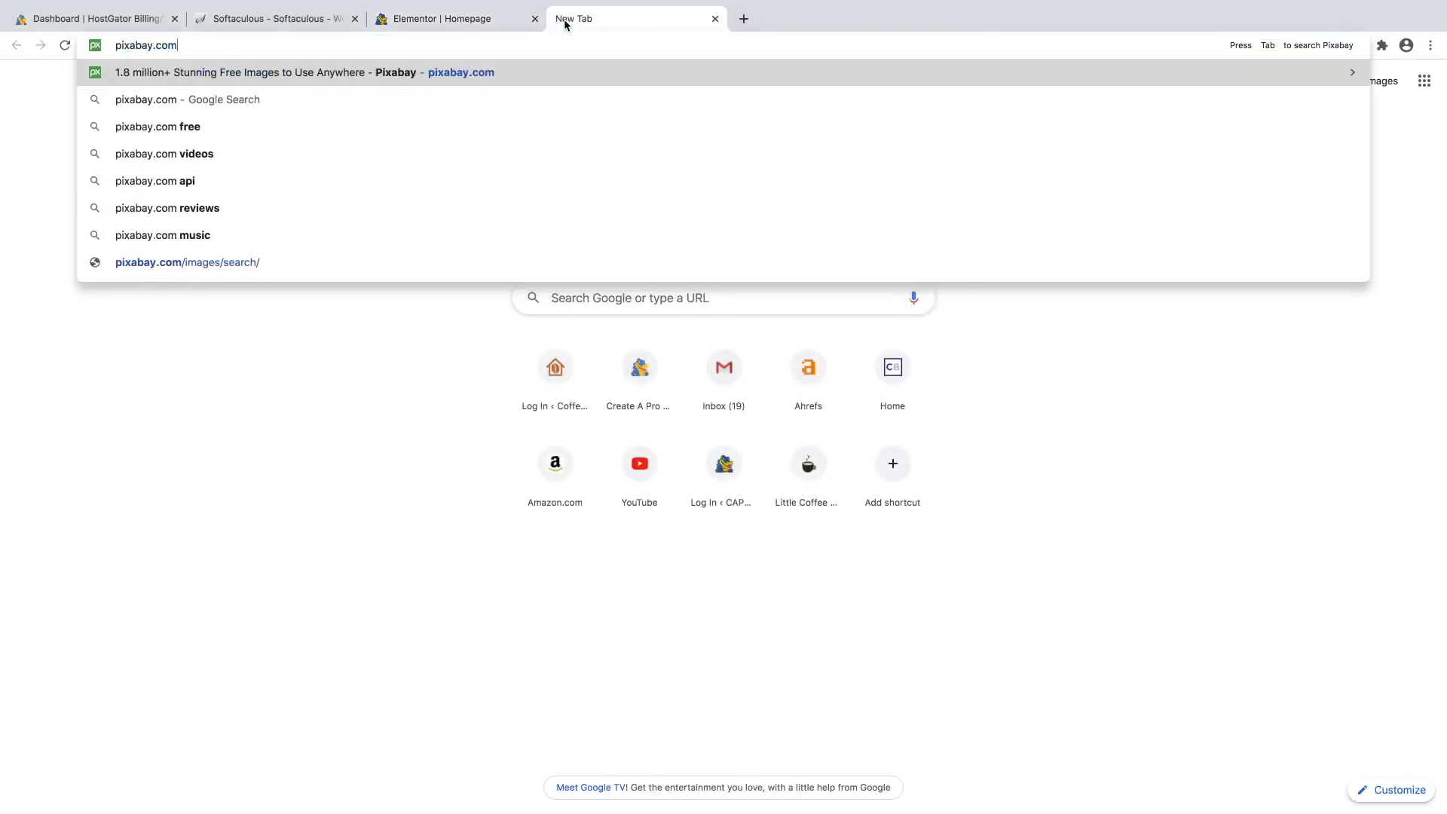
key(Return)
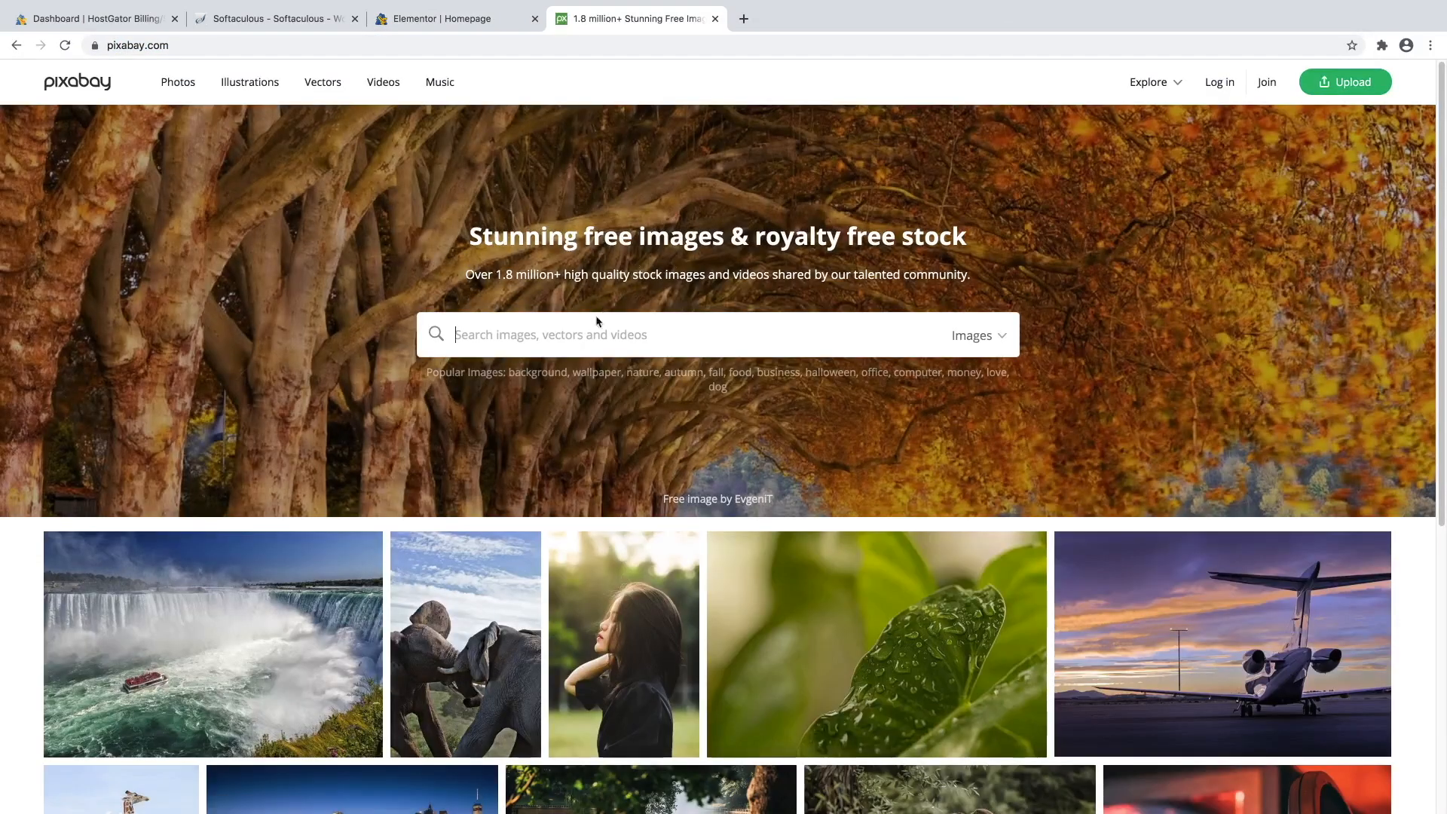
click(653, 331)
text(travel)
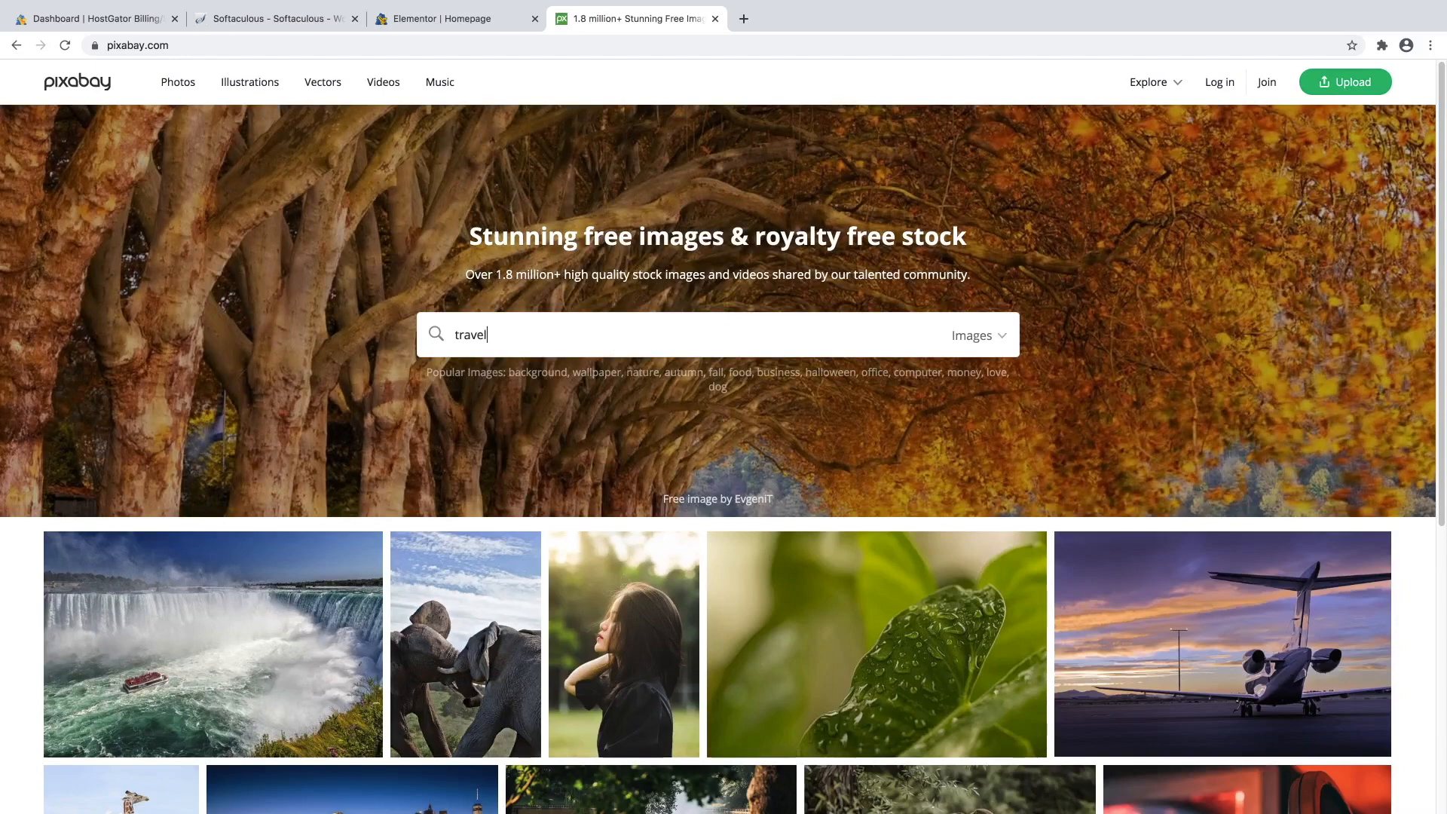
key(Return)
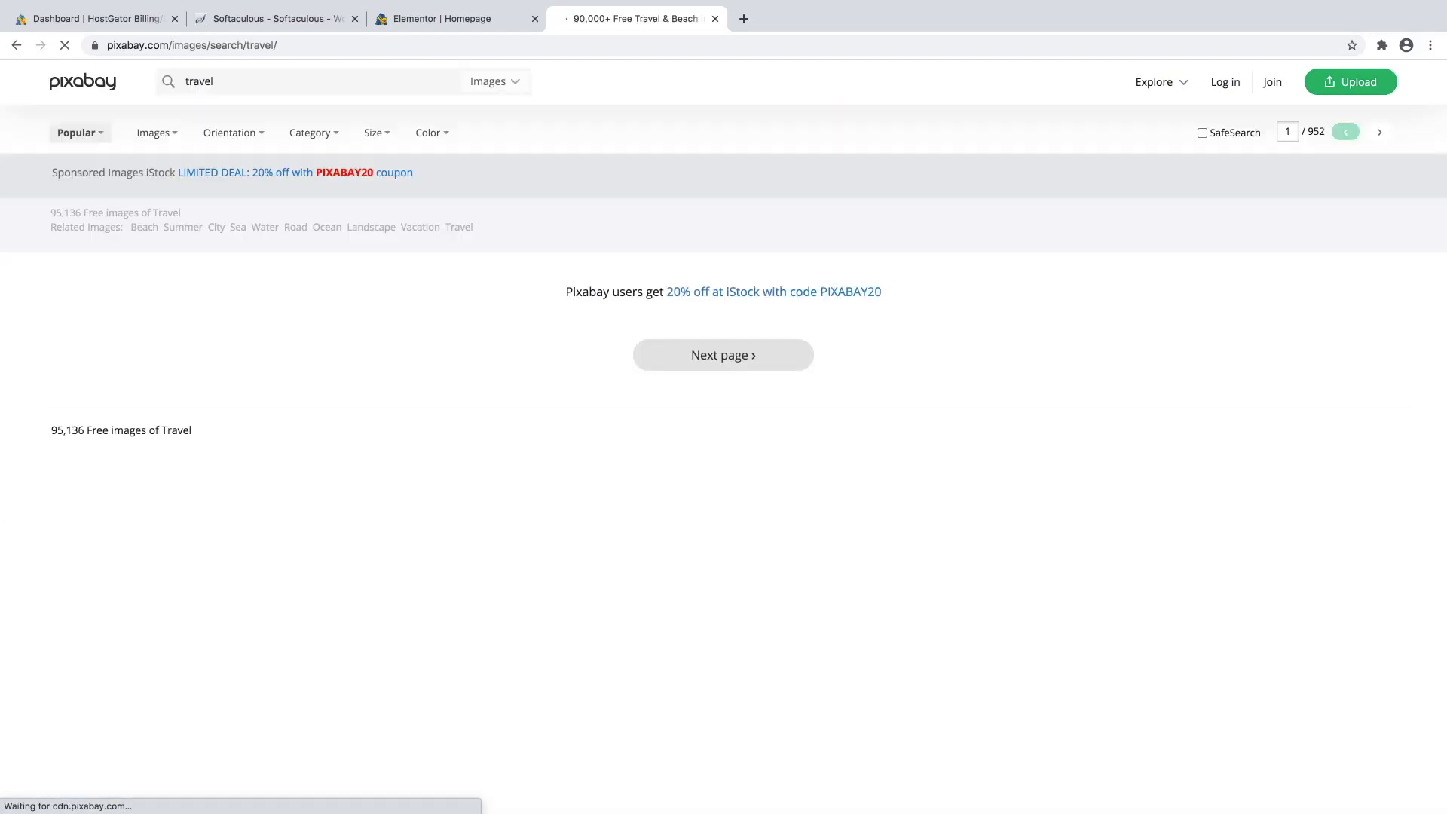
scroll(837, 428, down, 7)
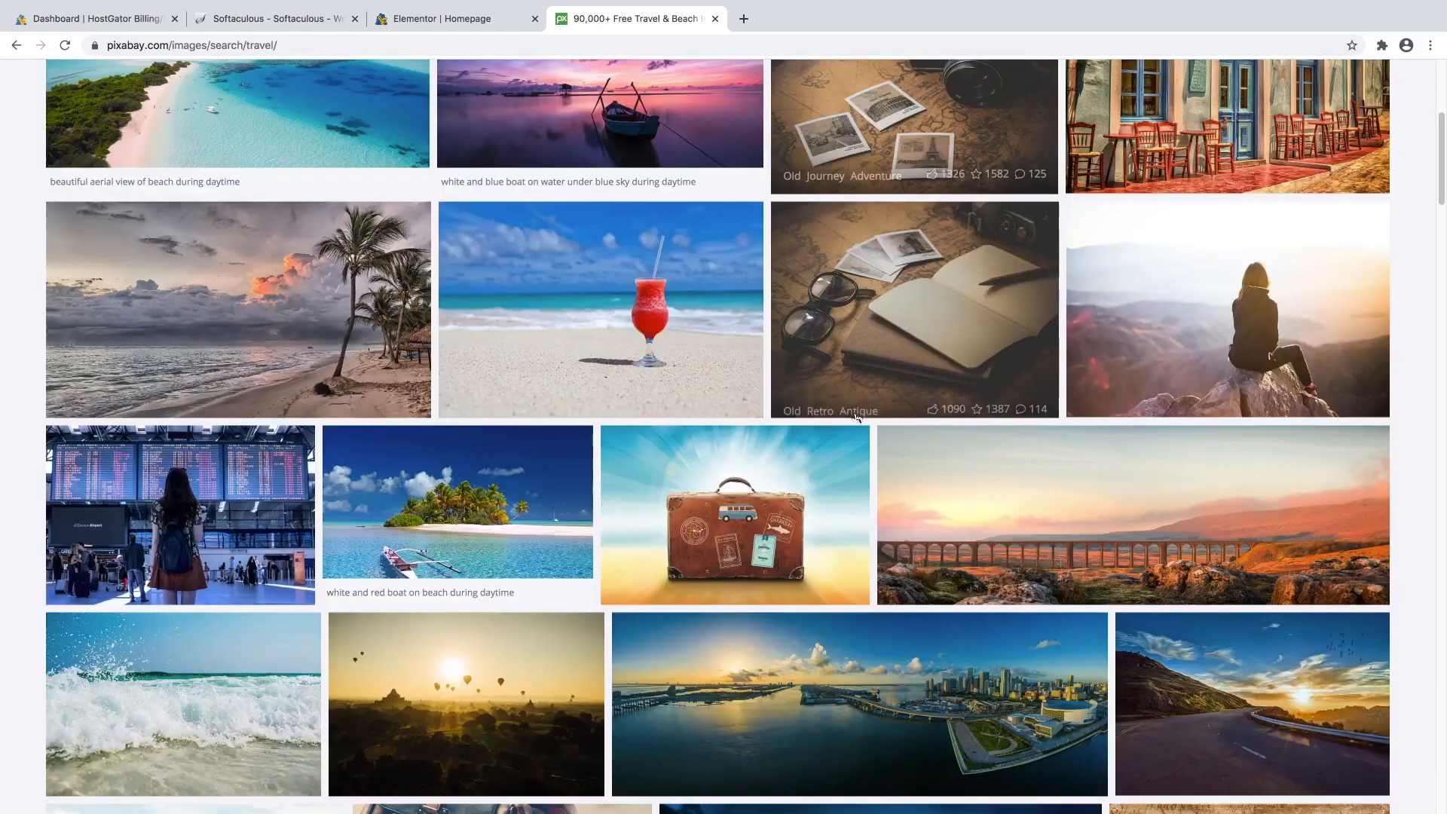
scroll(671, 332, down, 3)
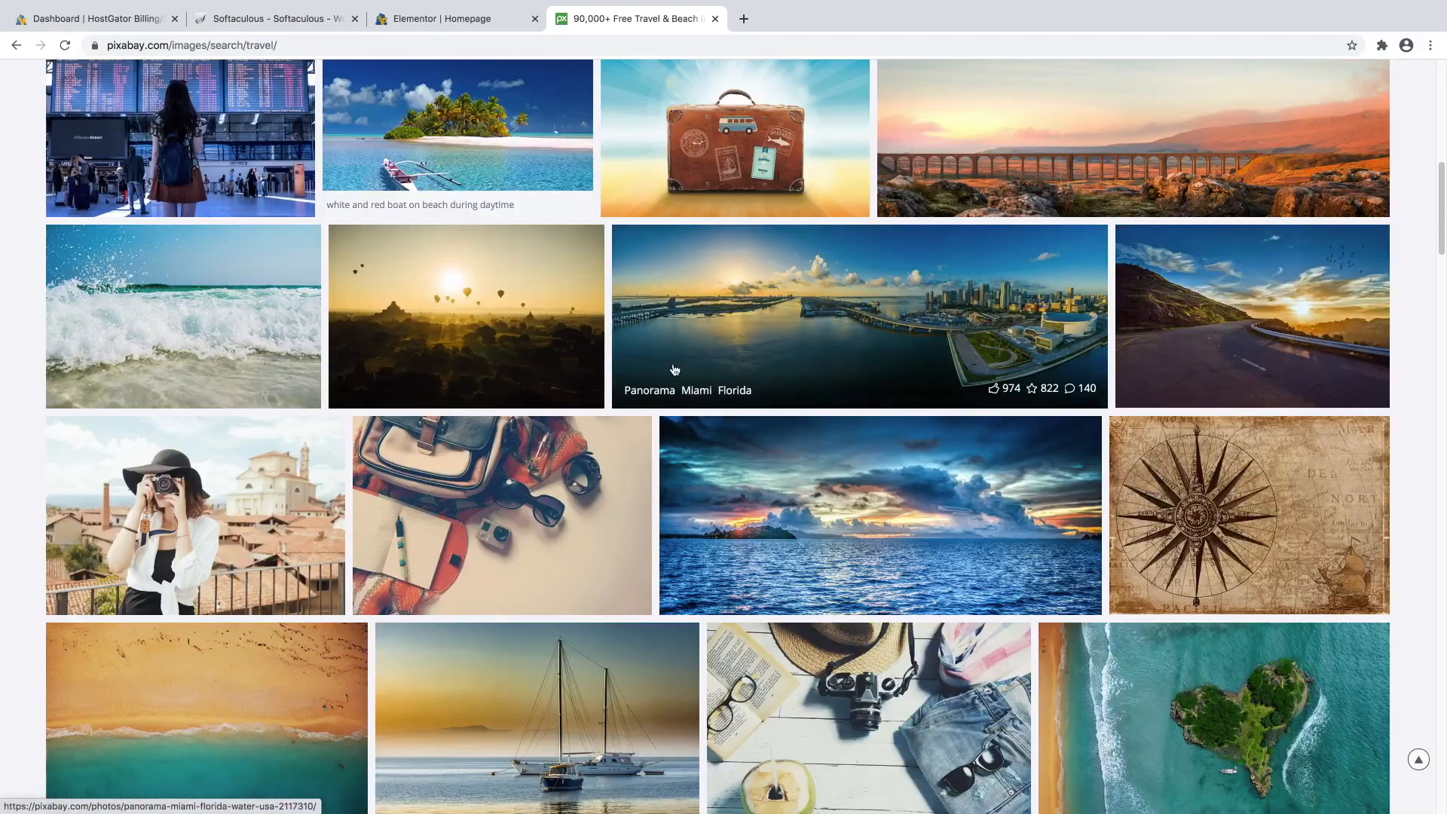
View the Bagan hot-air balloon photo's download sizes, then close the Pixabay tab.
click(504, 294)
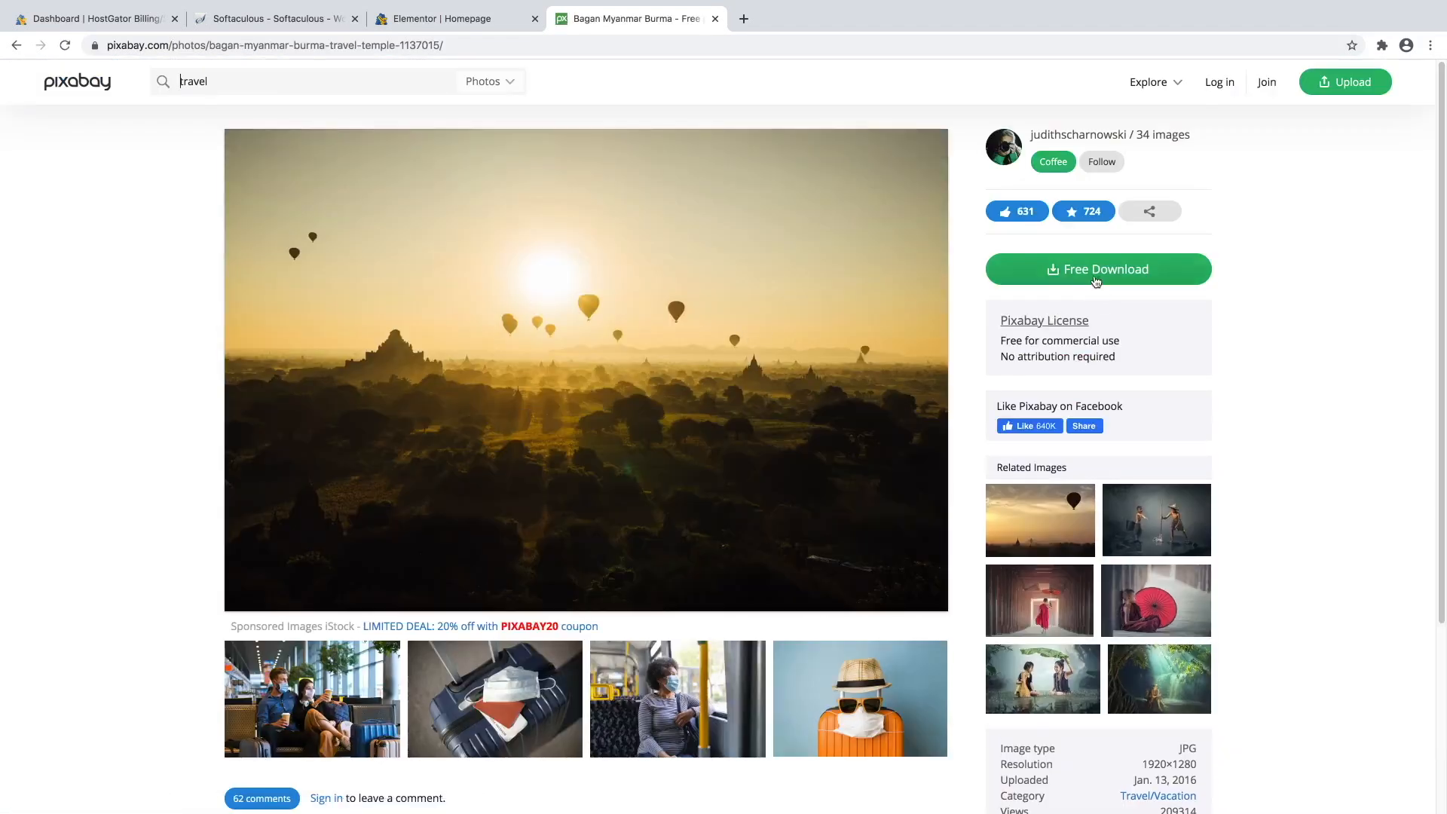
click(1095, 275)
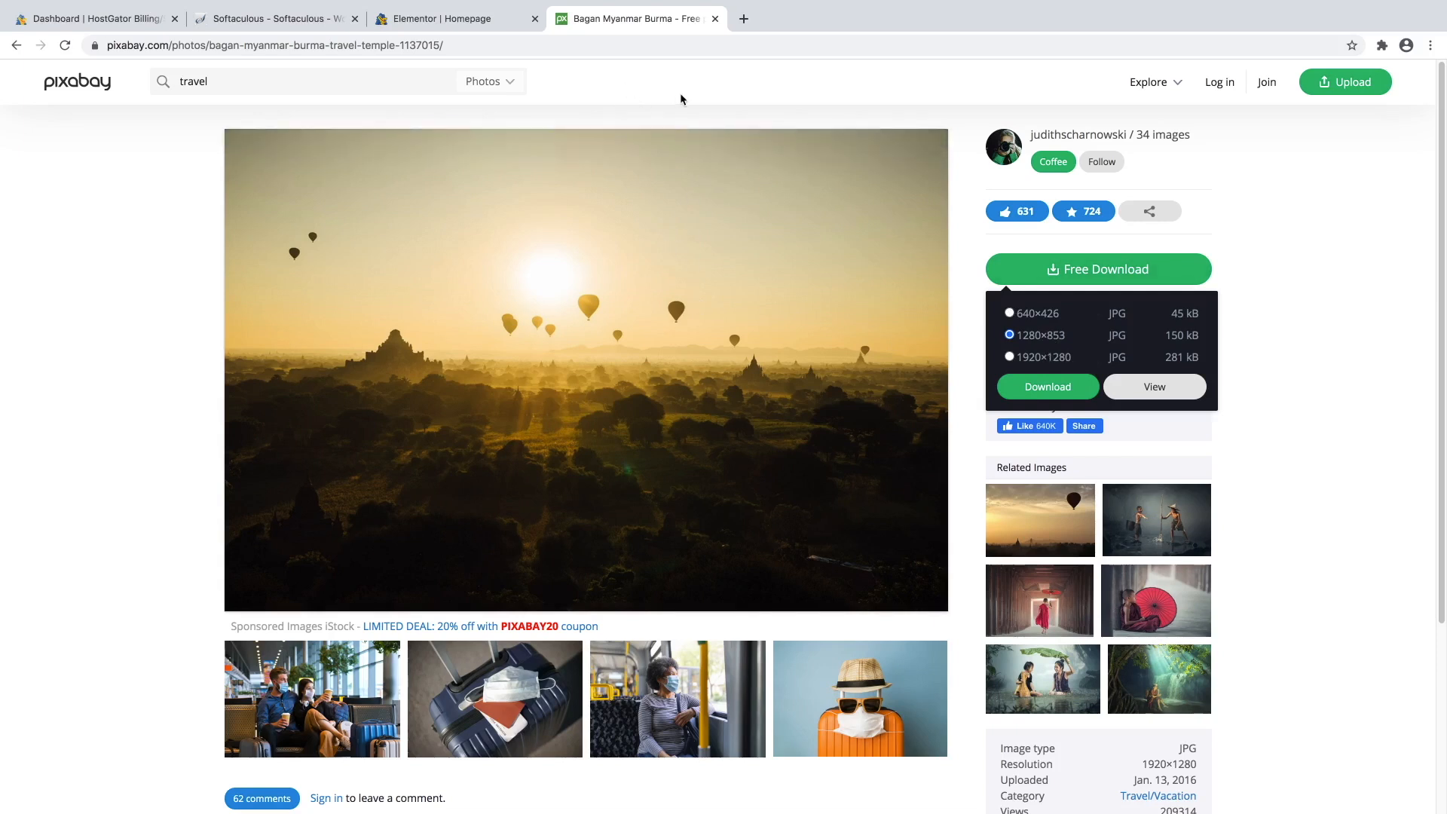
click(715, 20)
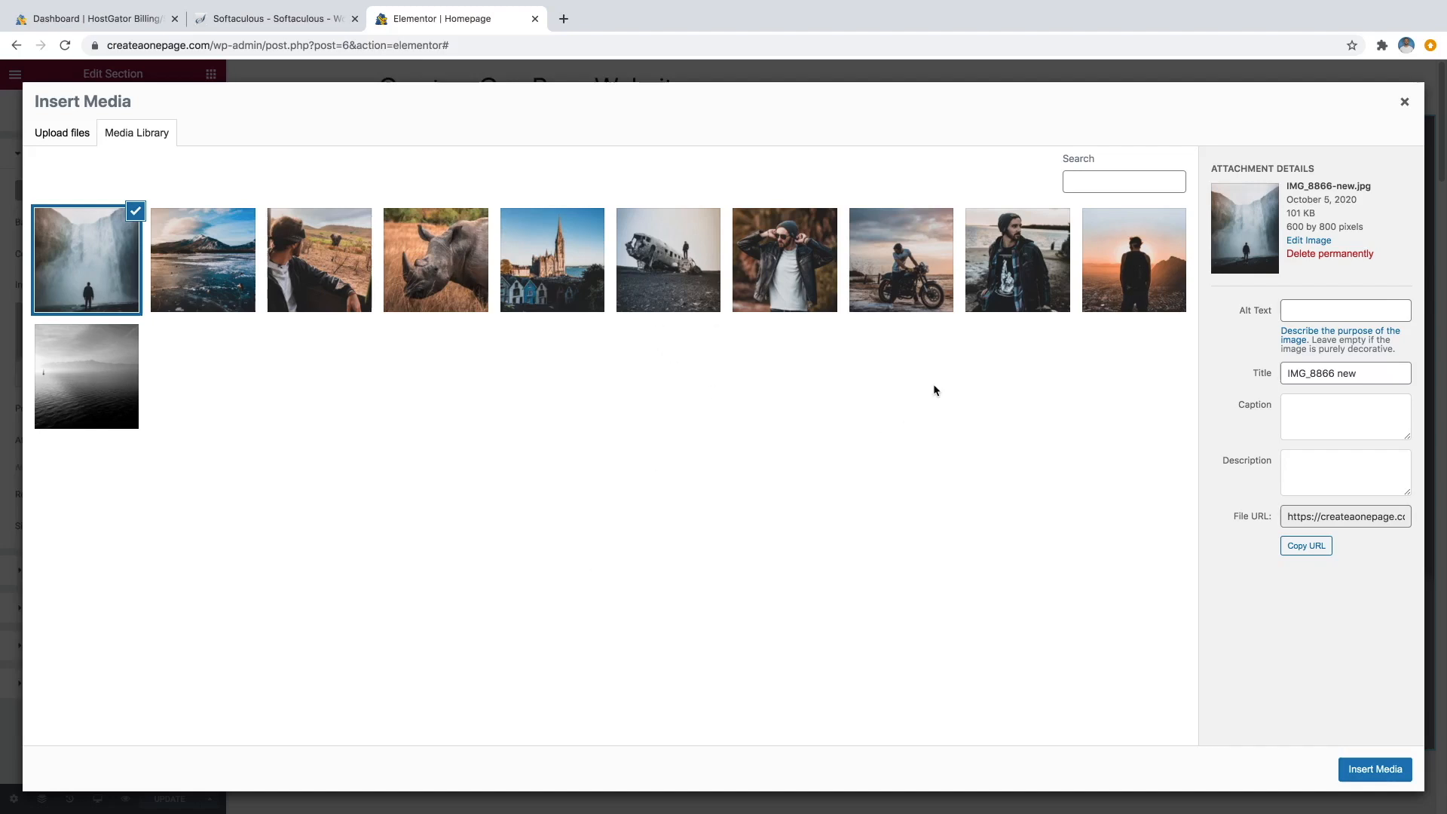
Insert the IMG_1157 sunset silhouette photo as the hero background and look over the result.
click(1111, 294)
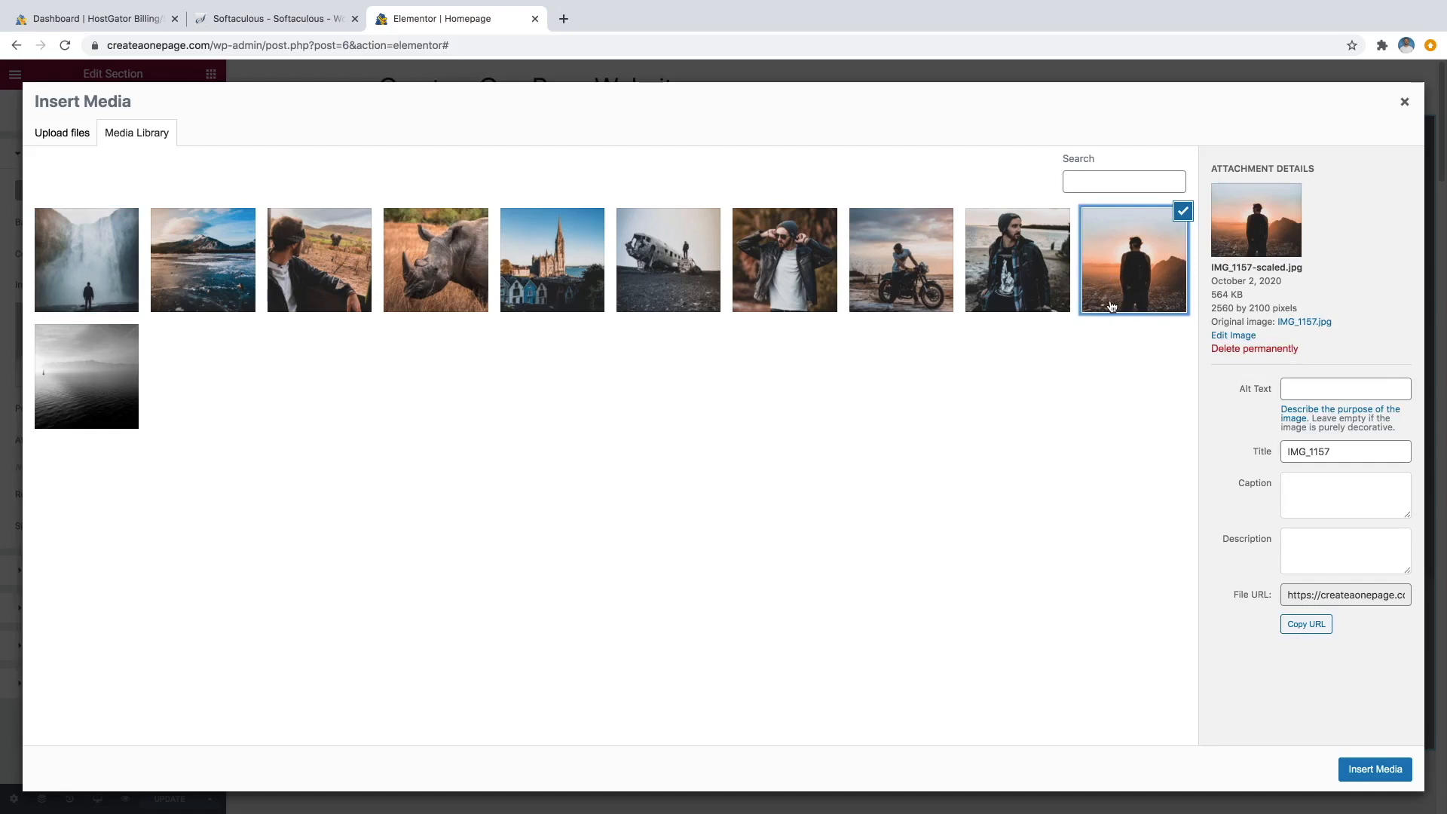
click(1360, 773)
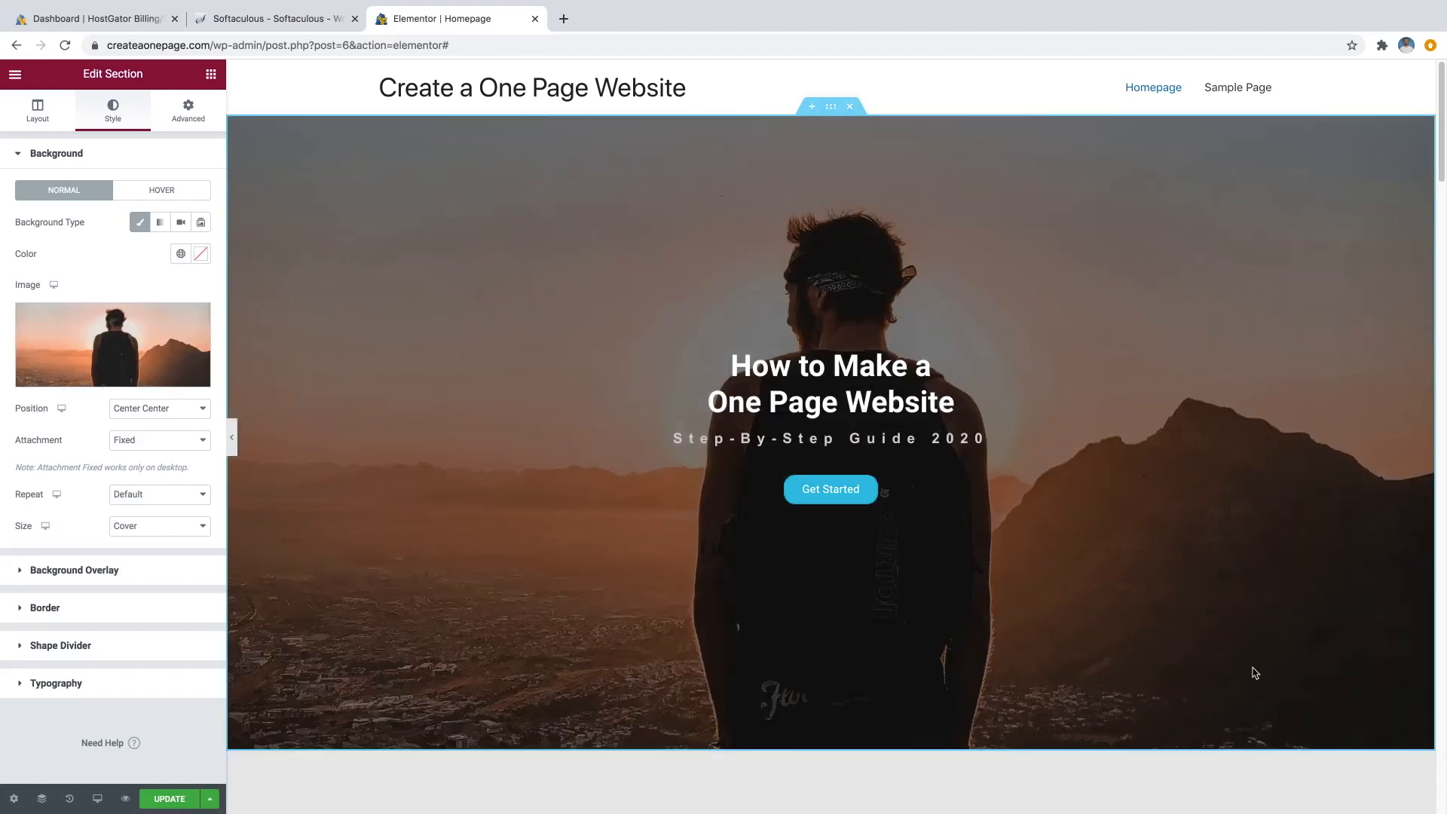
scroll(1019, 469, down, 1)
scroll(1019, 473, down, 5)
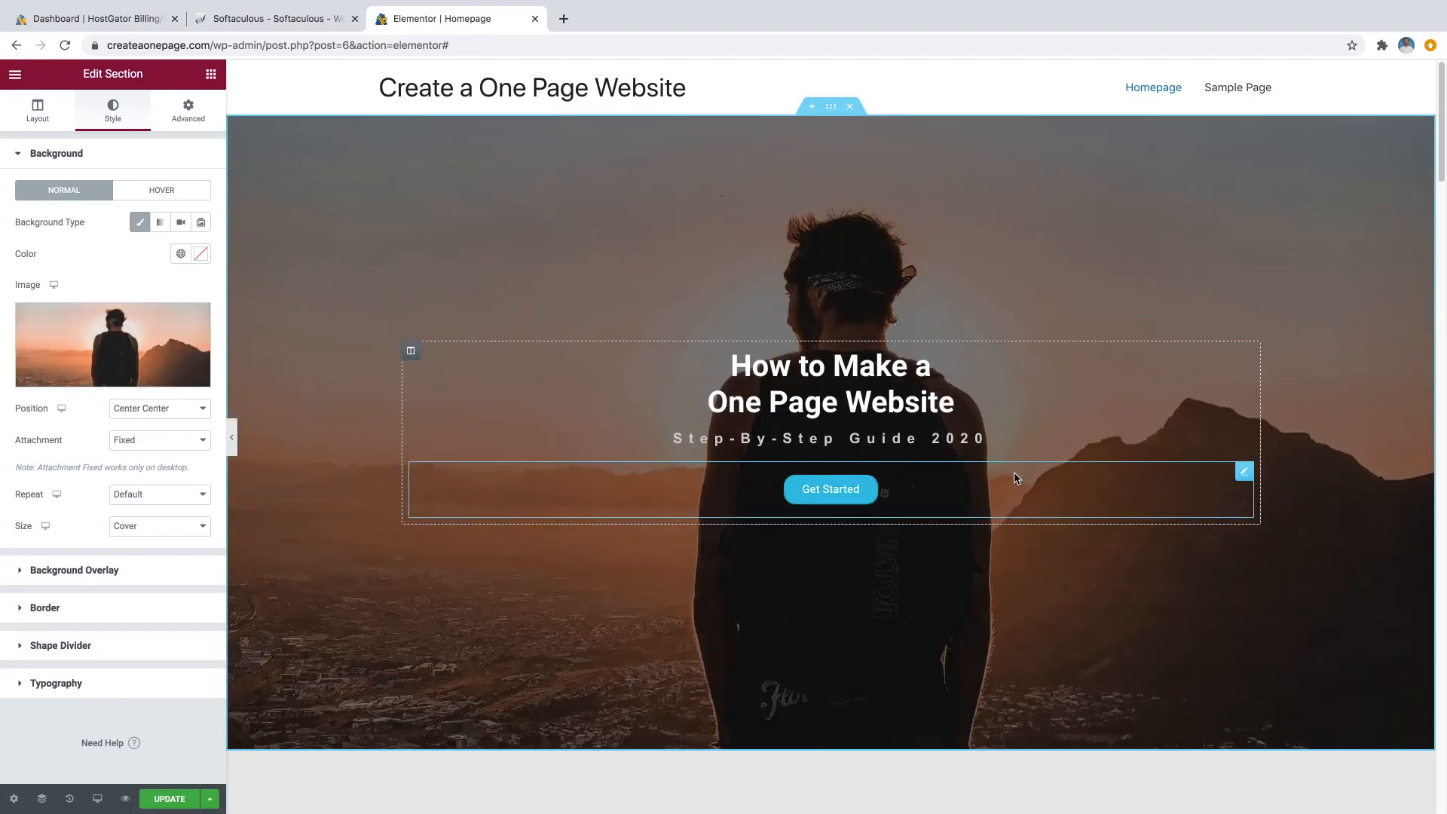
scroll(1013, 483, up, 5)
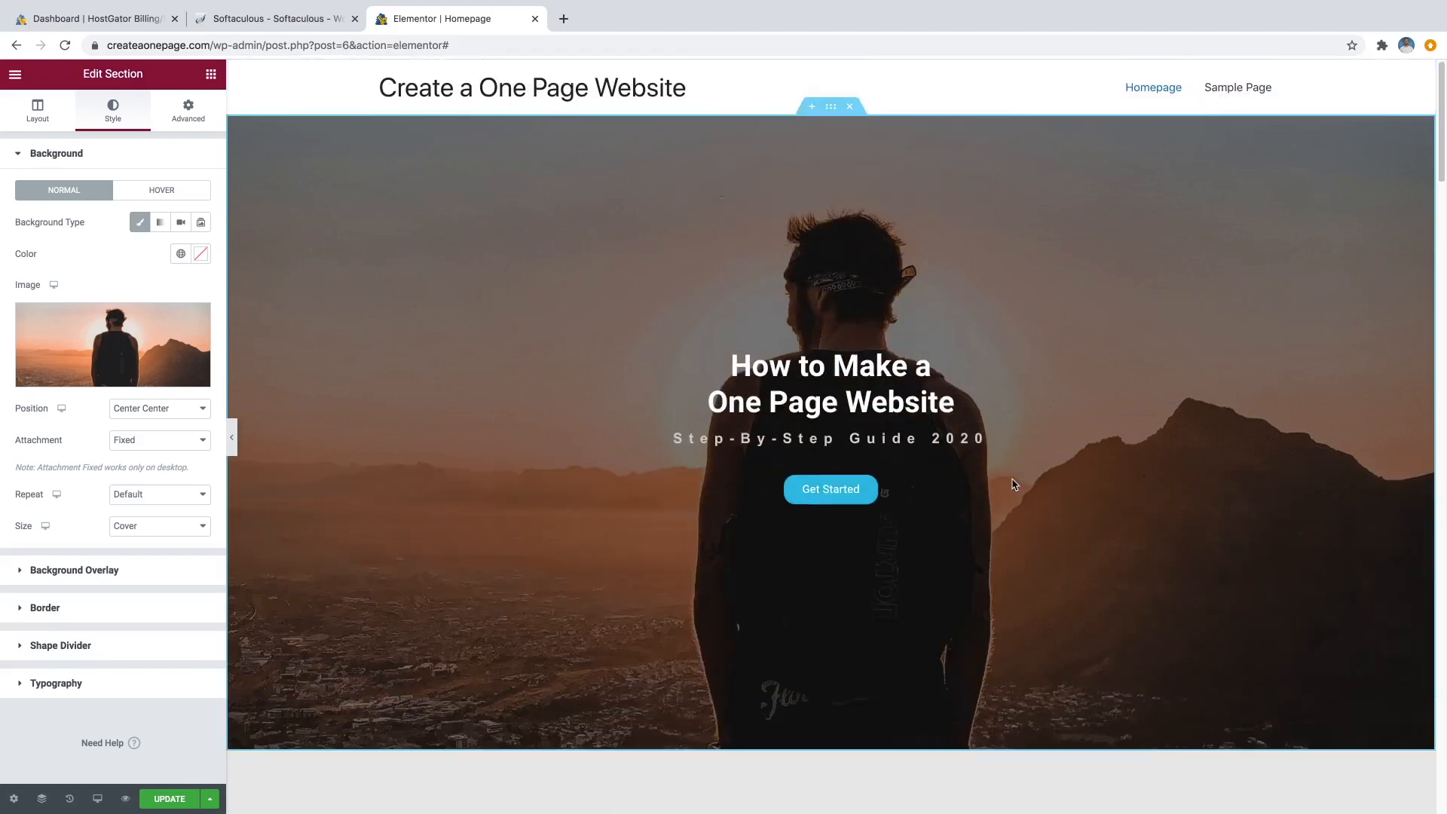
Increase the 'How to Make a One Page Website' heading's typography size to about 58 px.
click(883, 374)
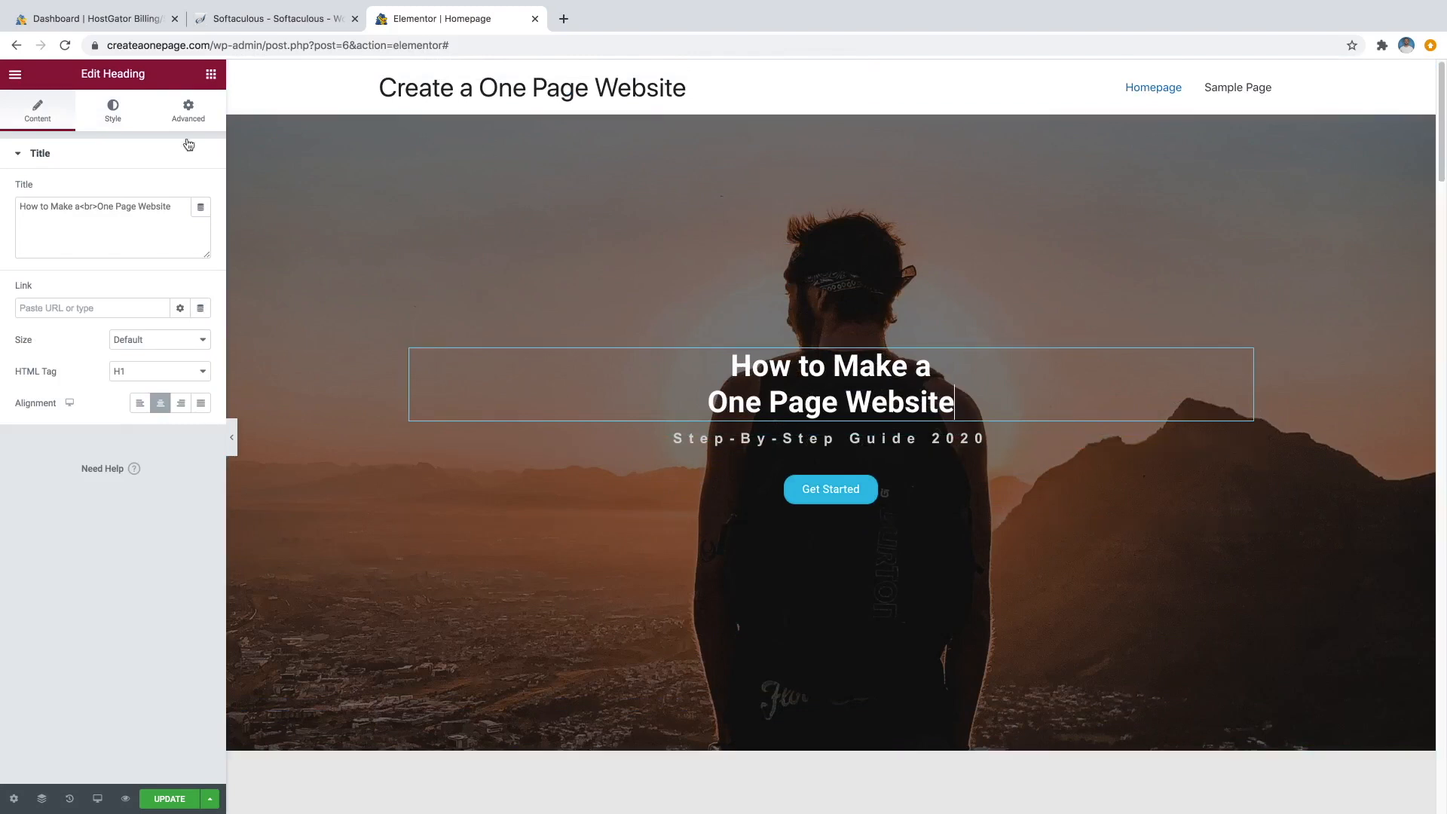
click(118, 123)
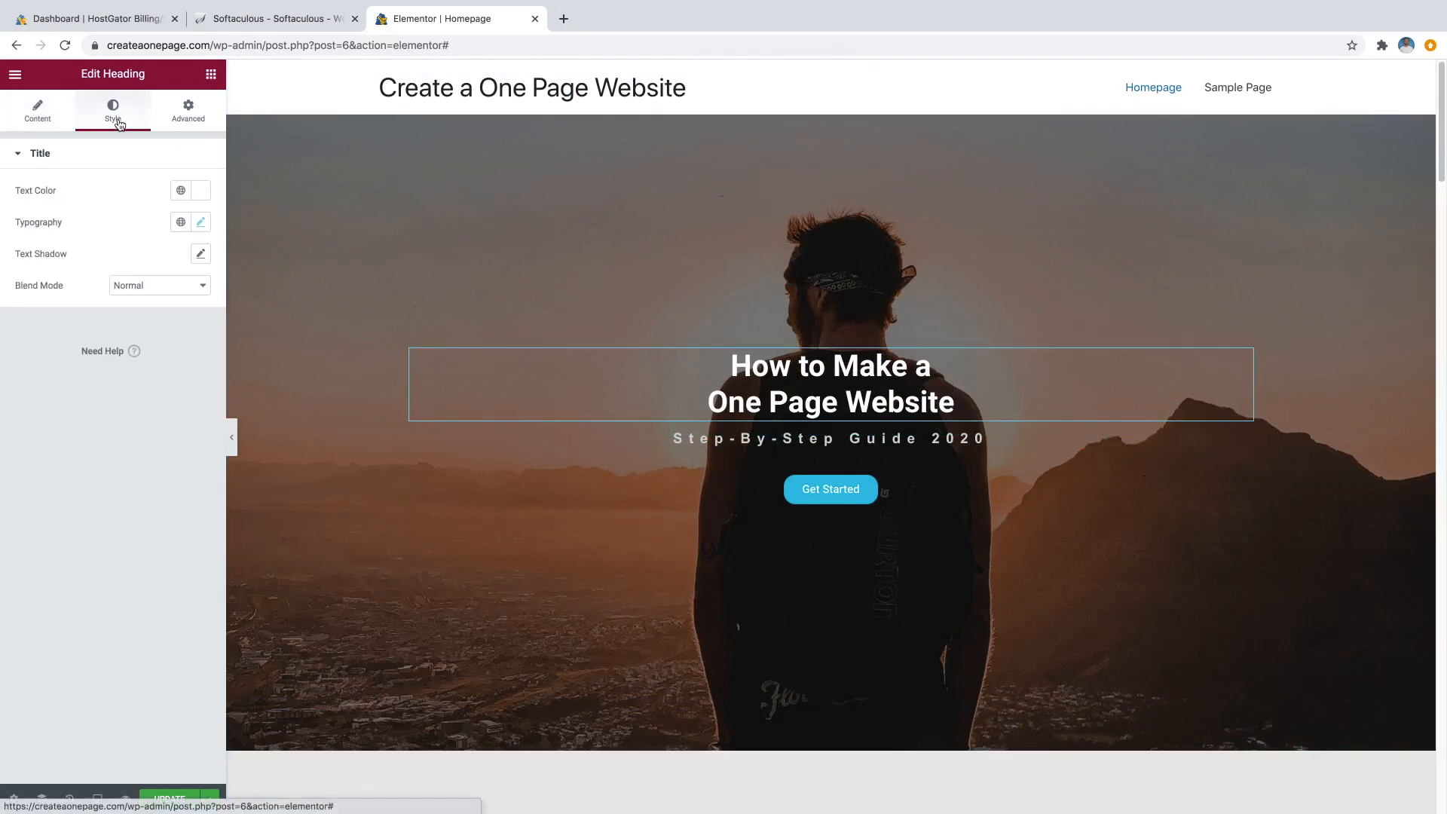
click(200, 222)
drag(27, 352, 66, 352)
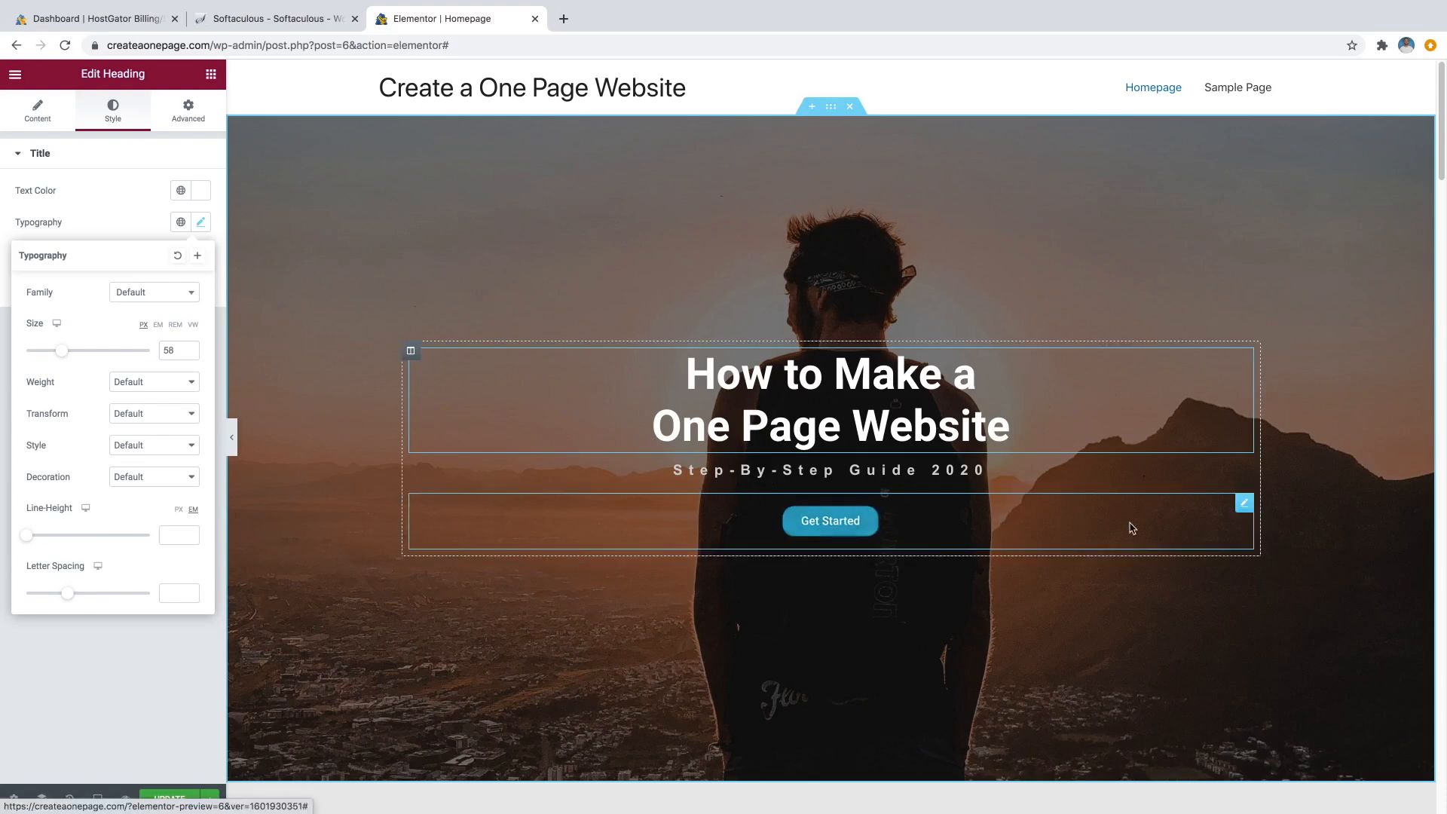
click(1242, 509)
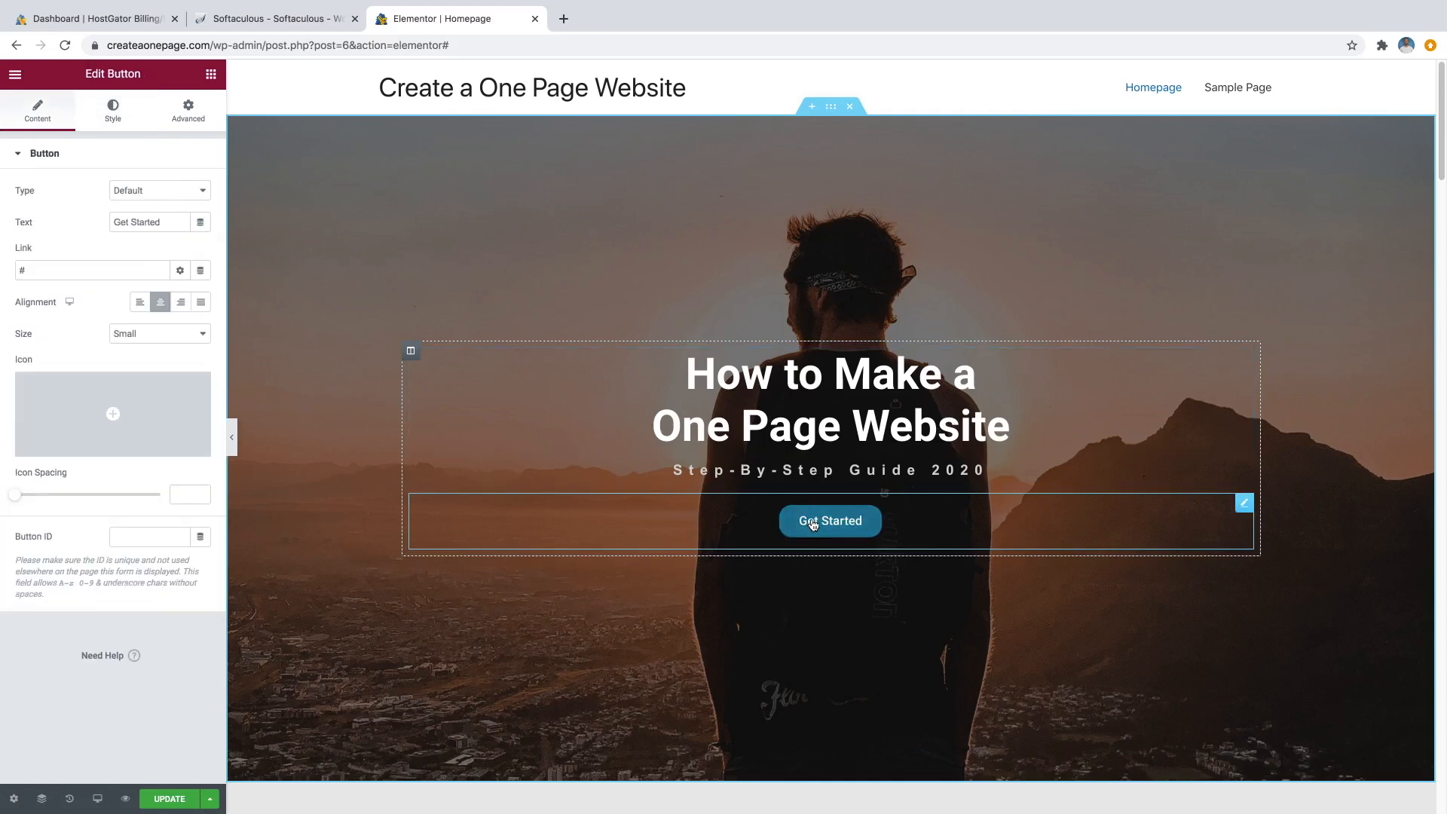
Change the hero button label to 'Start Here' and set its link to #about.
triple_click(141, 222)
text(Sta)
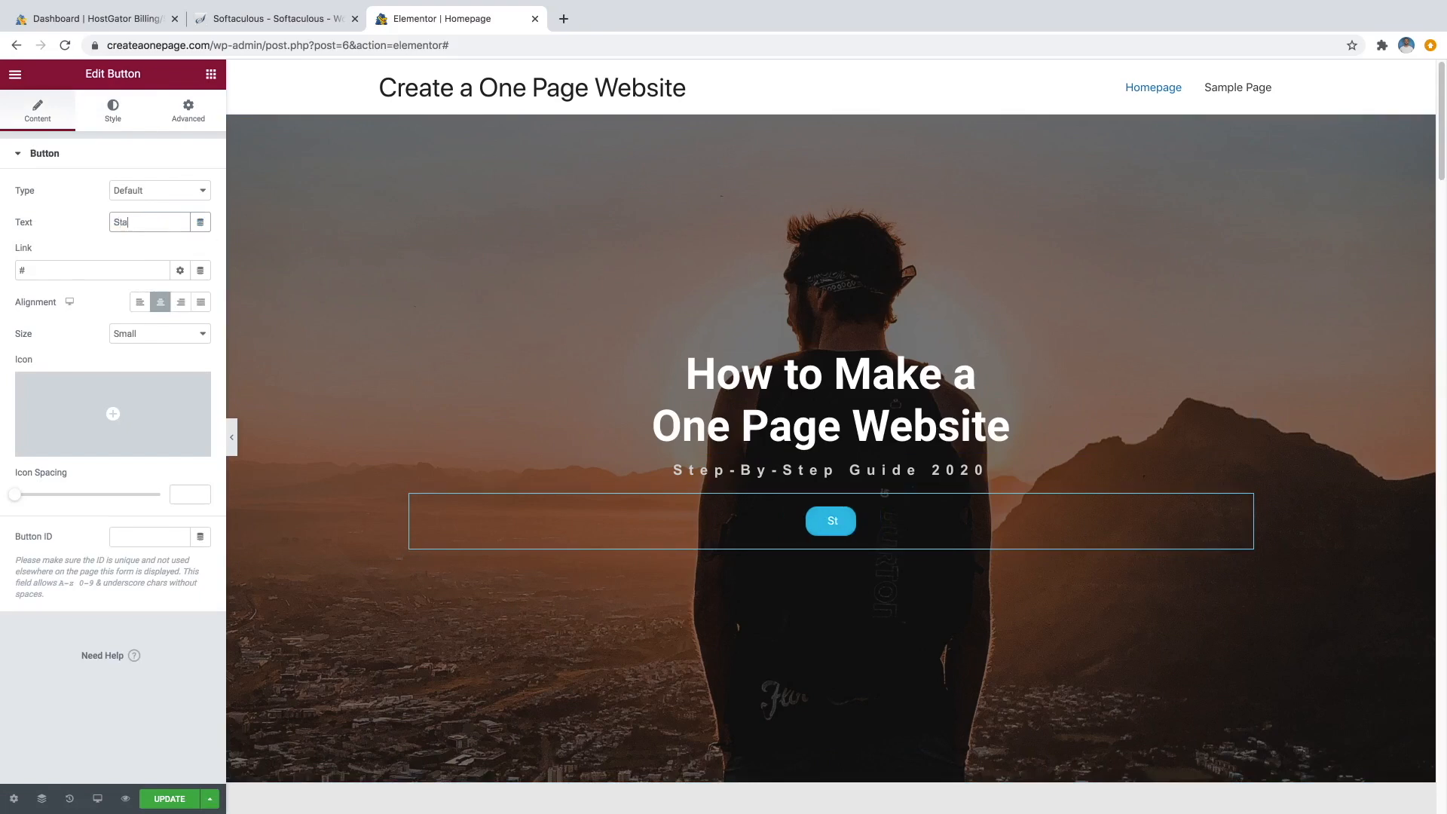
text(rt Here)
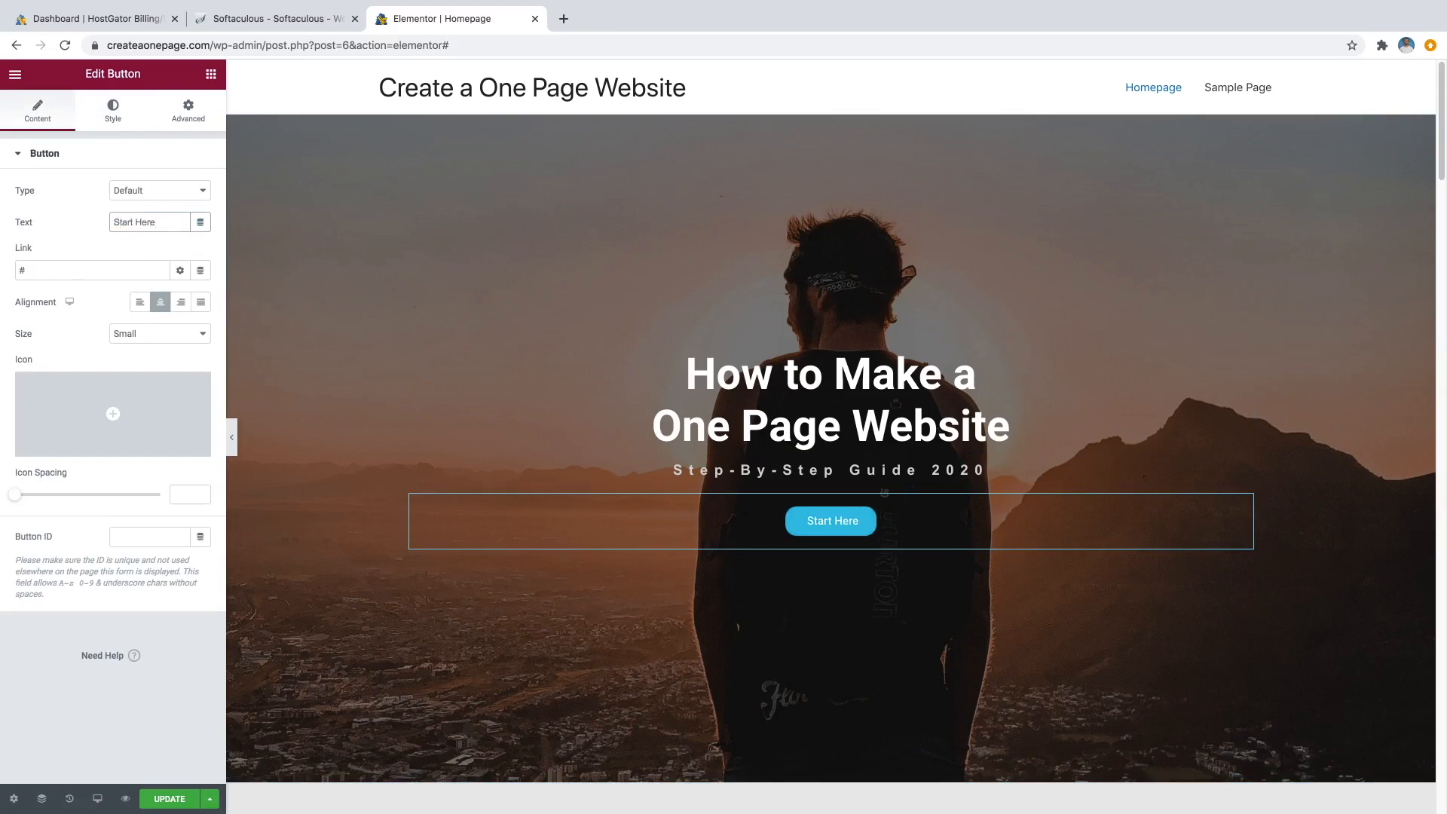
click(67, 269)
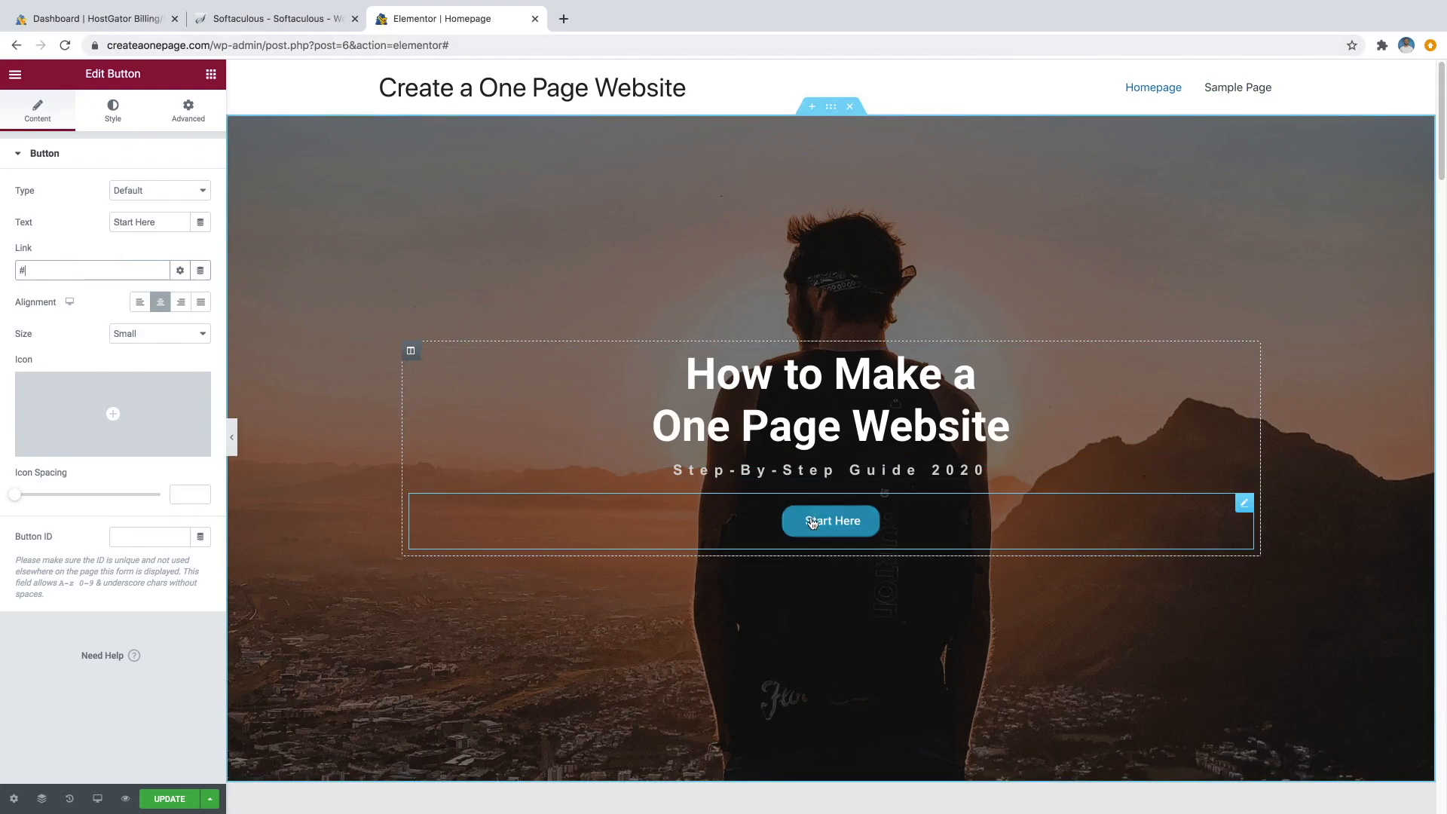
scroll(839, 518, down, 2)
scroll(840, 518, down, 6)
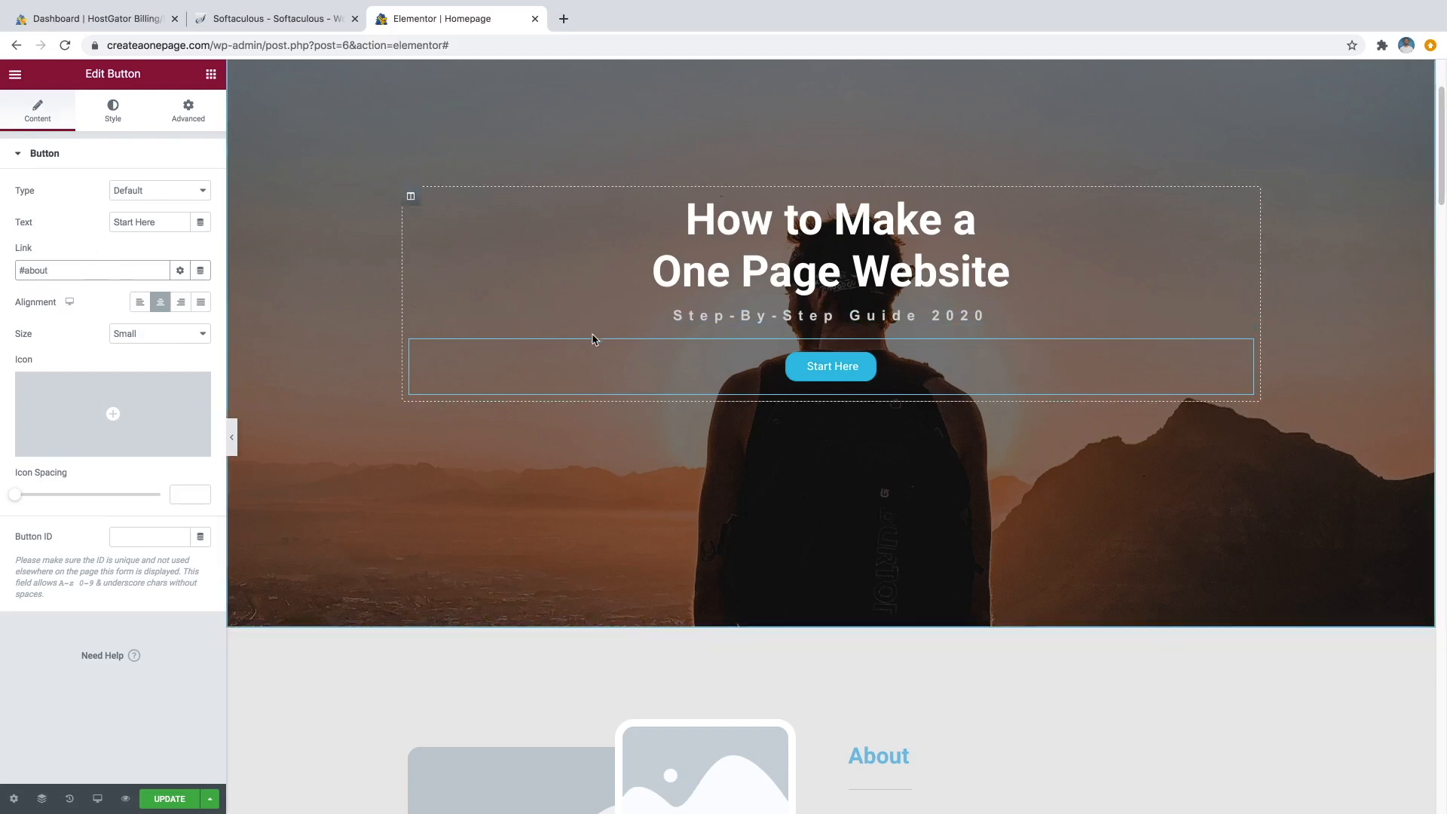
scroll(829, 407, down, 5)
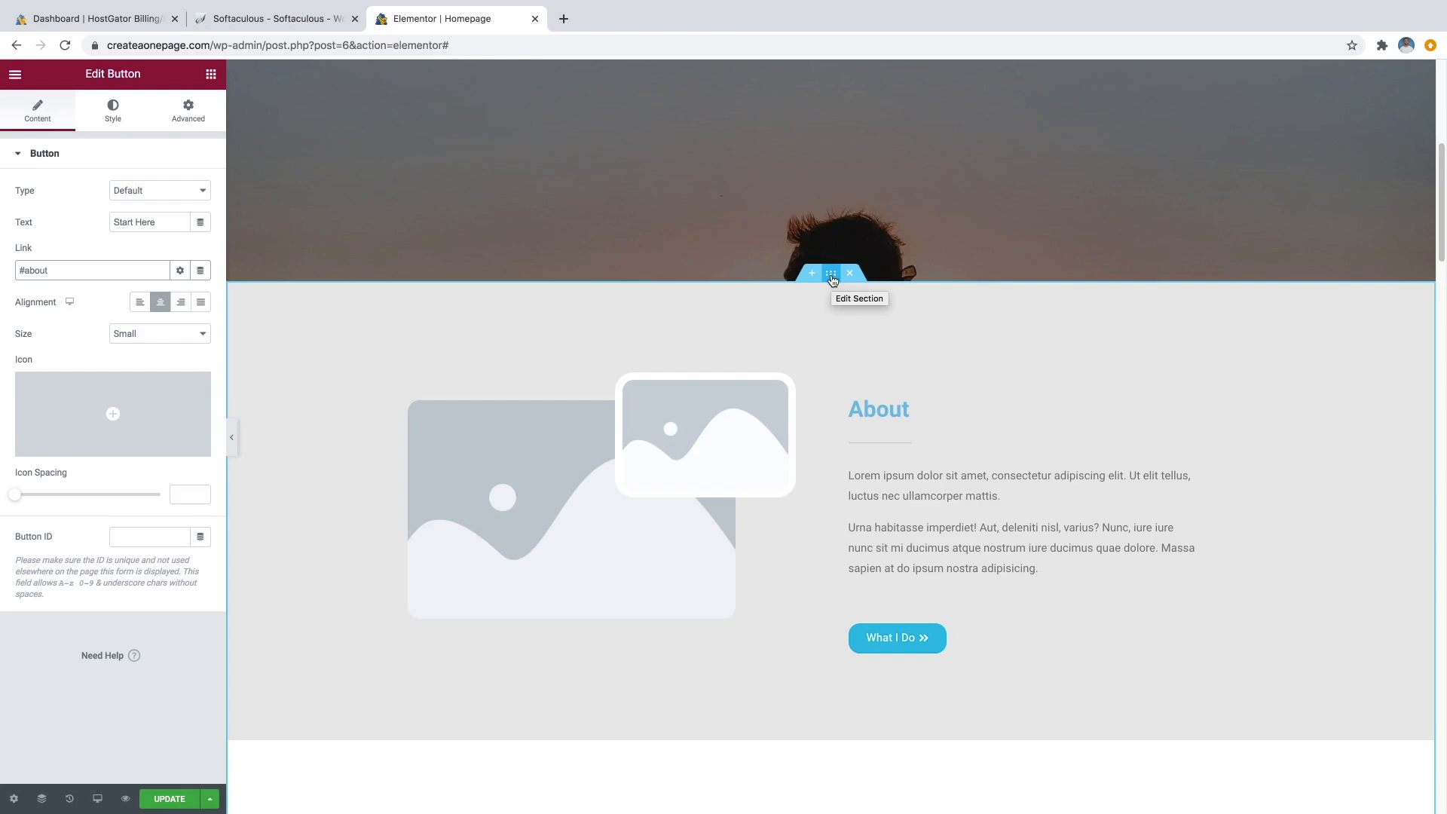
click(832, 281)
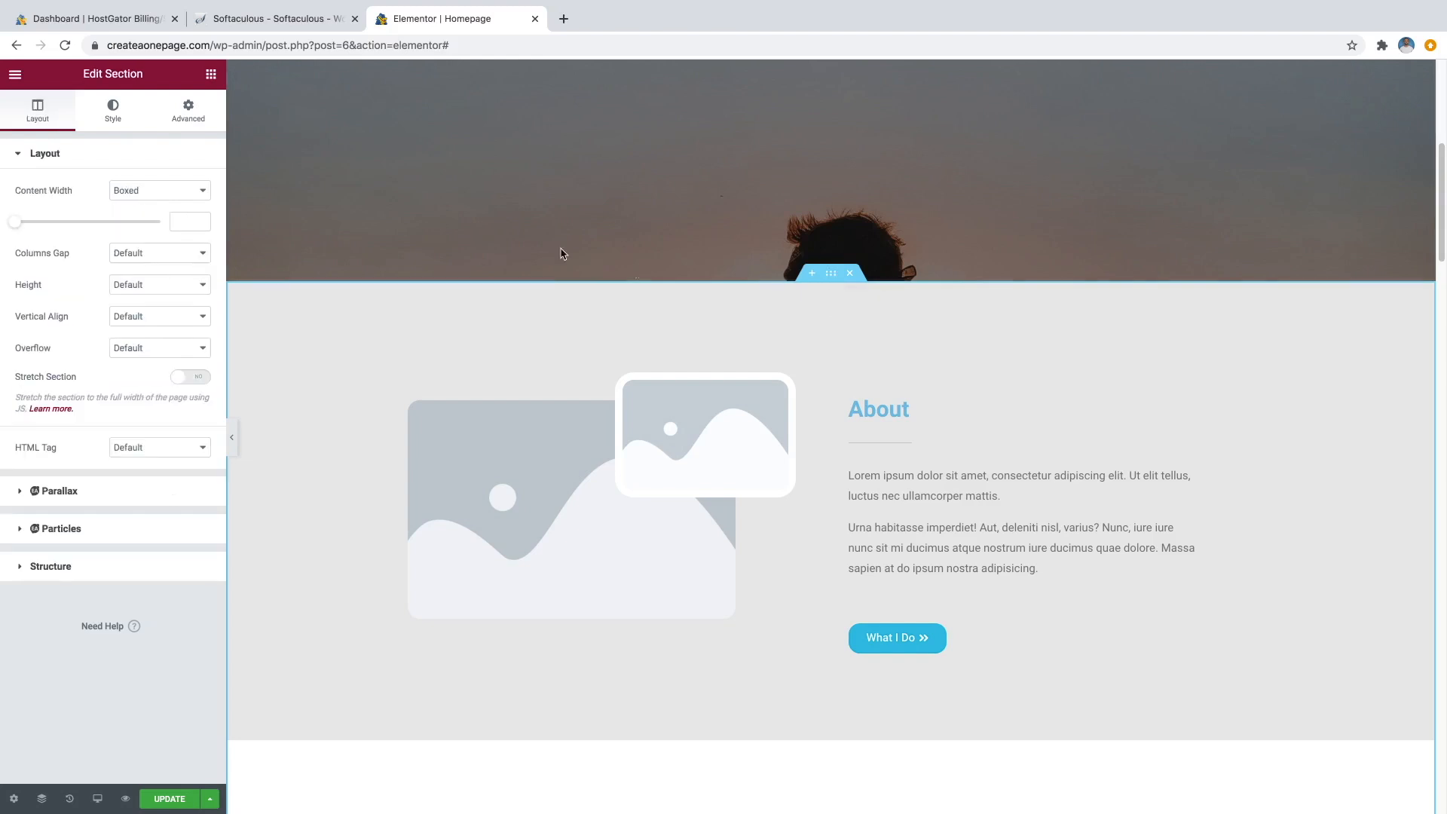
Check the Advanced CSS IDs: 'about' on the About section and 'services' on Services.
click(190, 123)
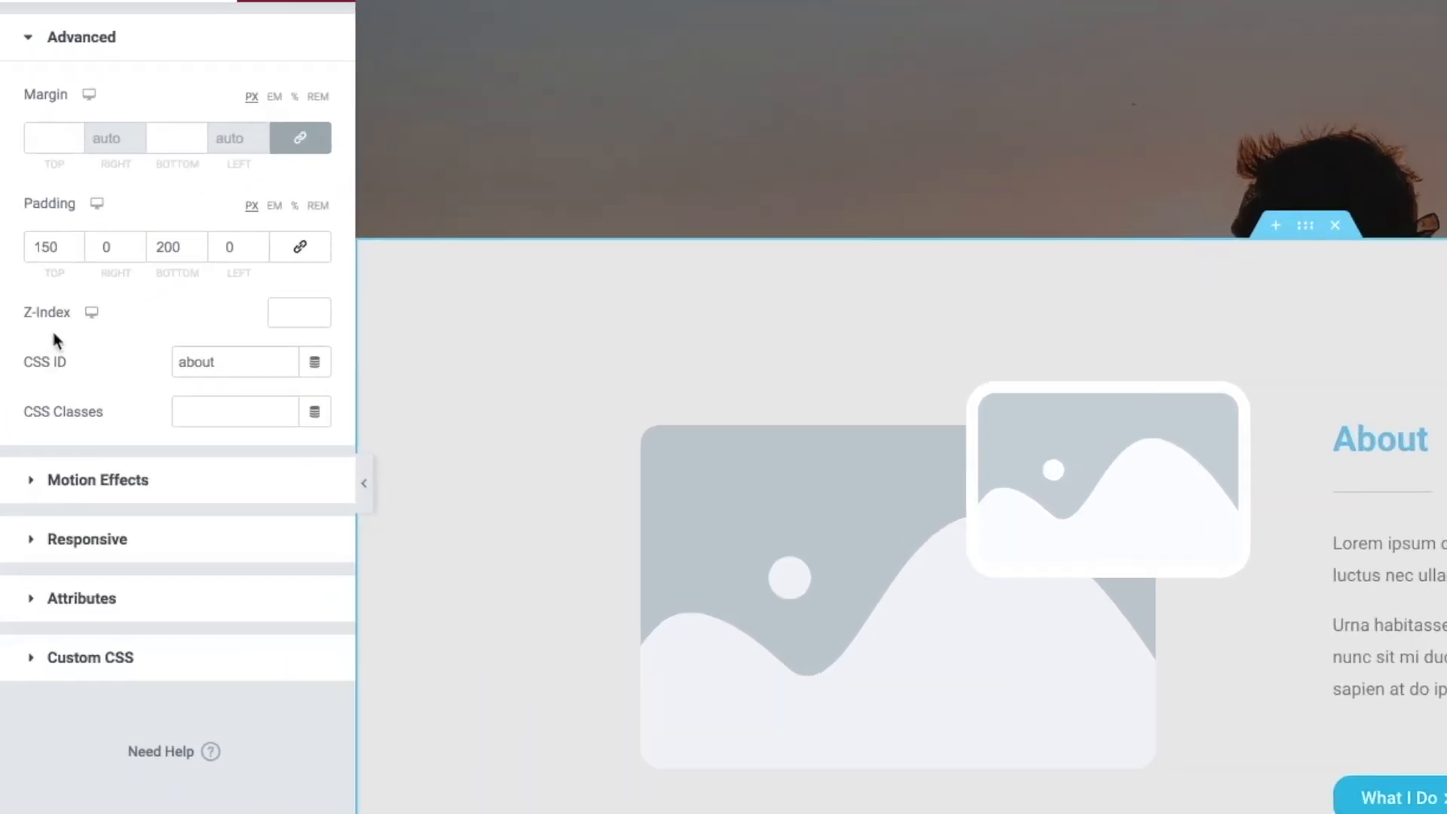
click(175, 363)
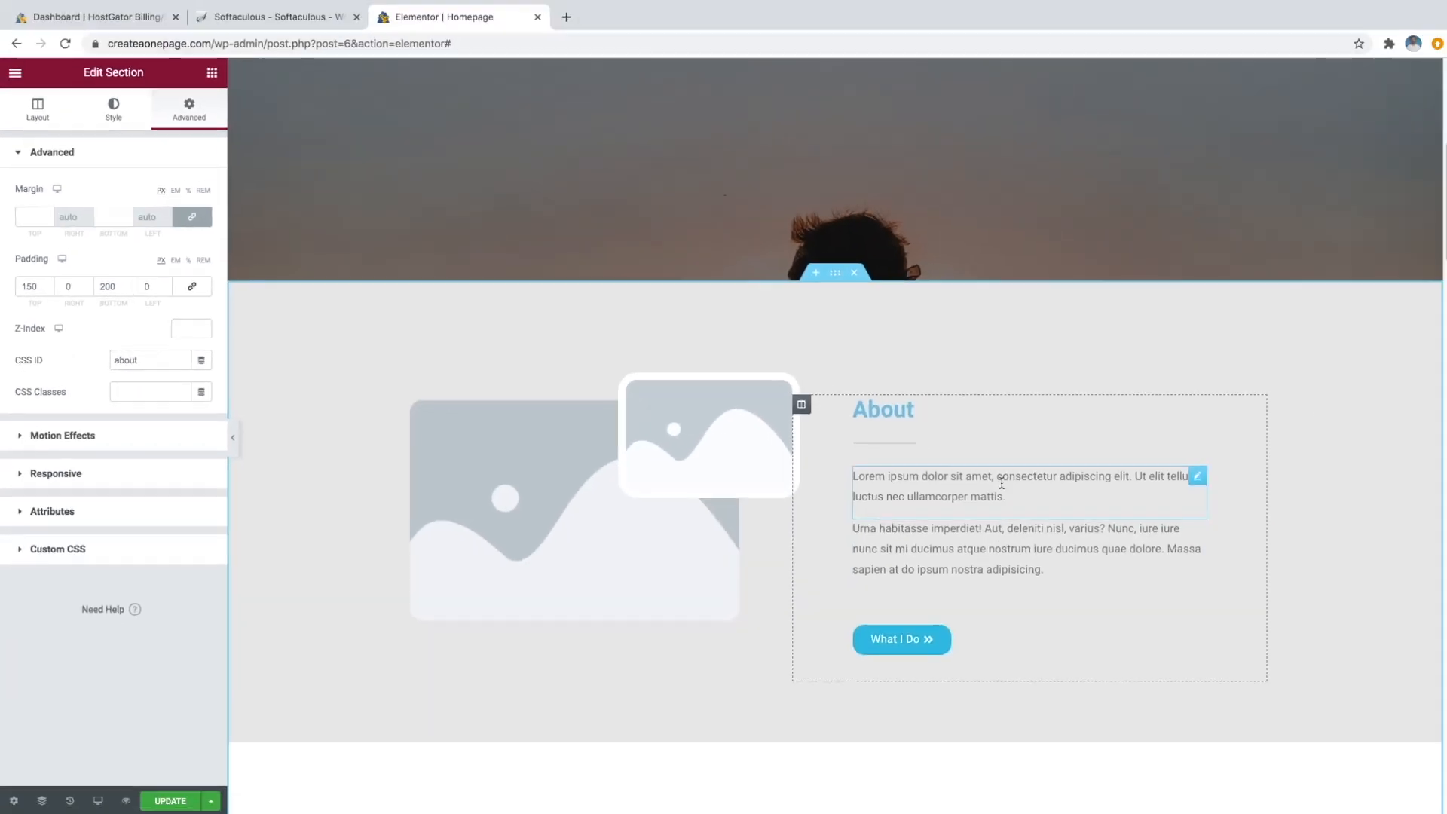
scroll(959, 462, down, 8)
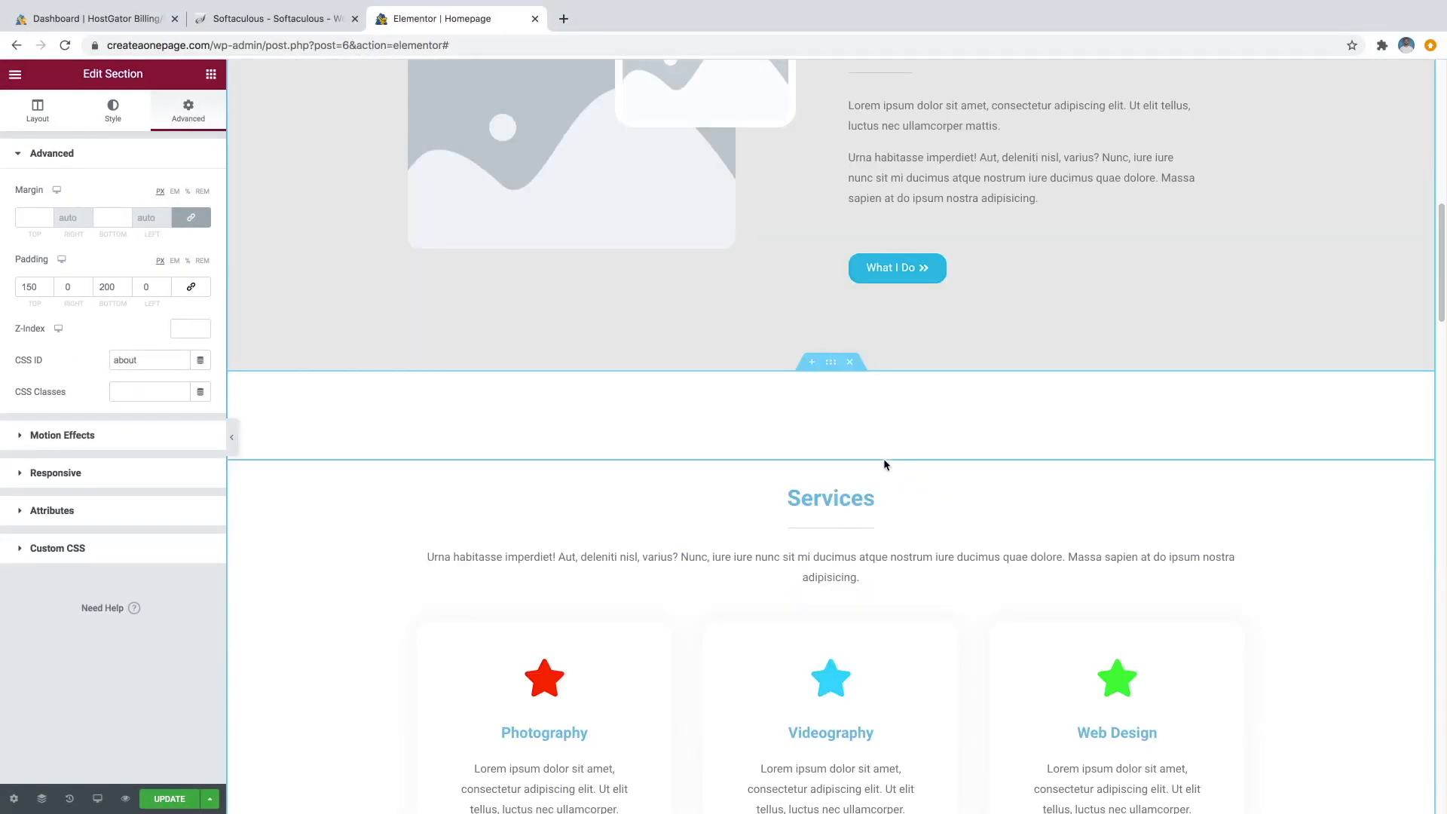
scroll(846, 430, down, 1)
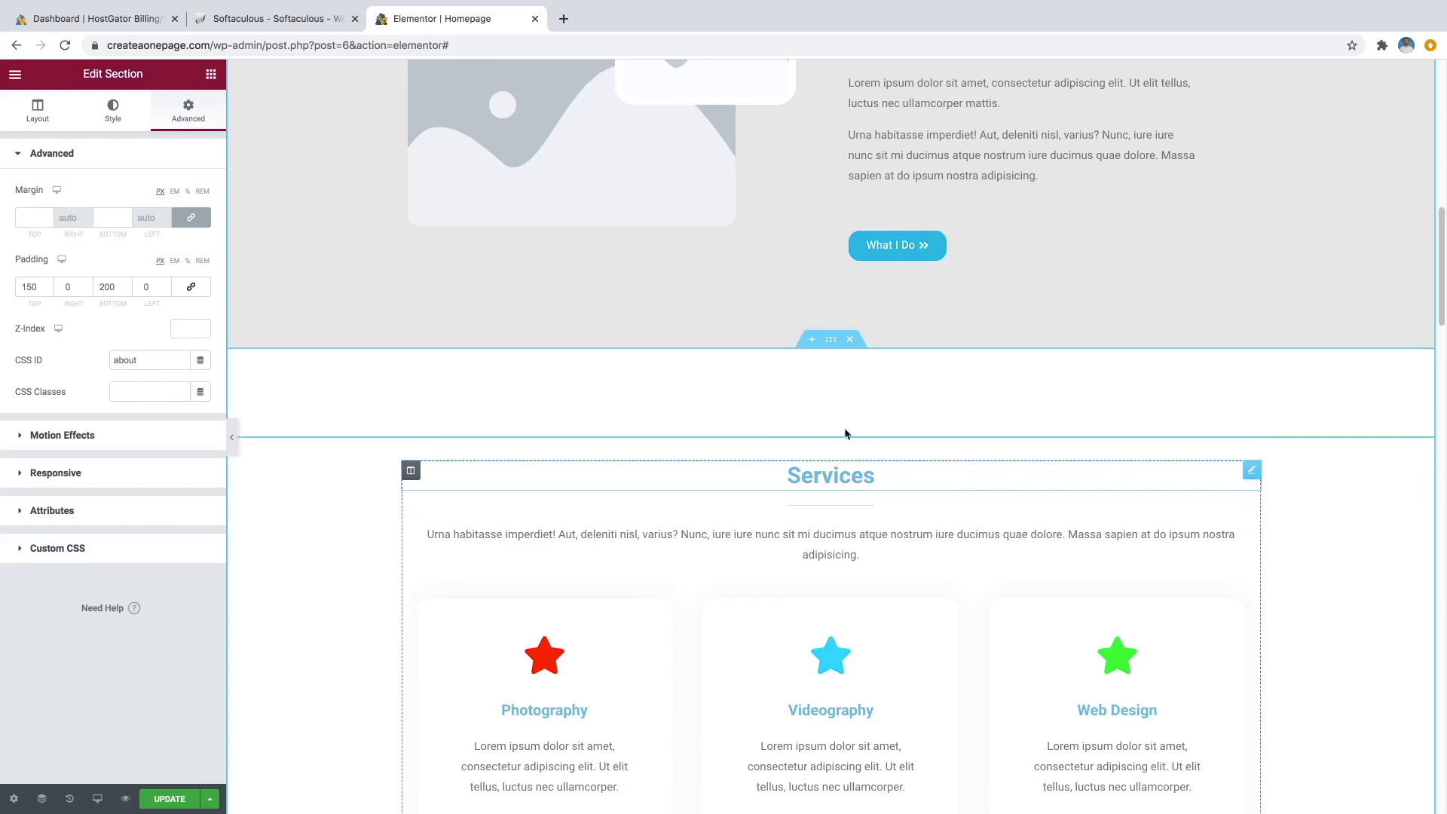
click(831, 344)
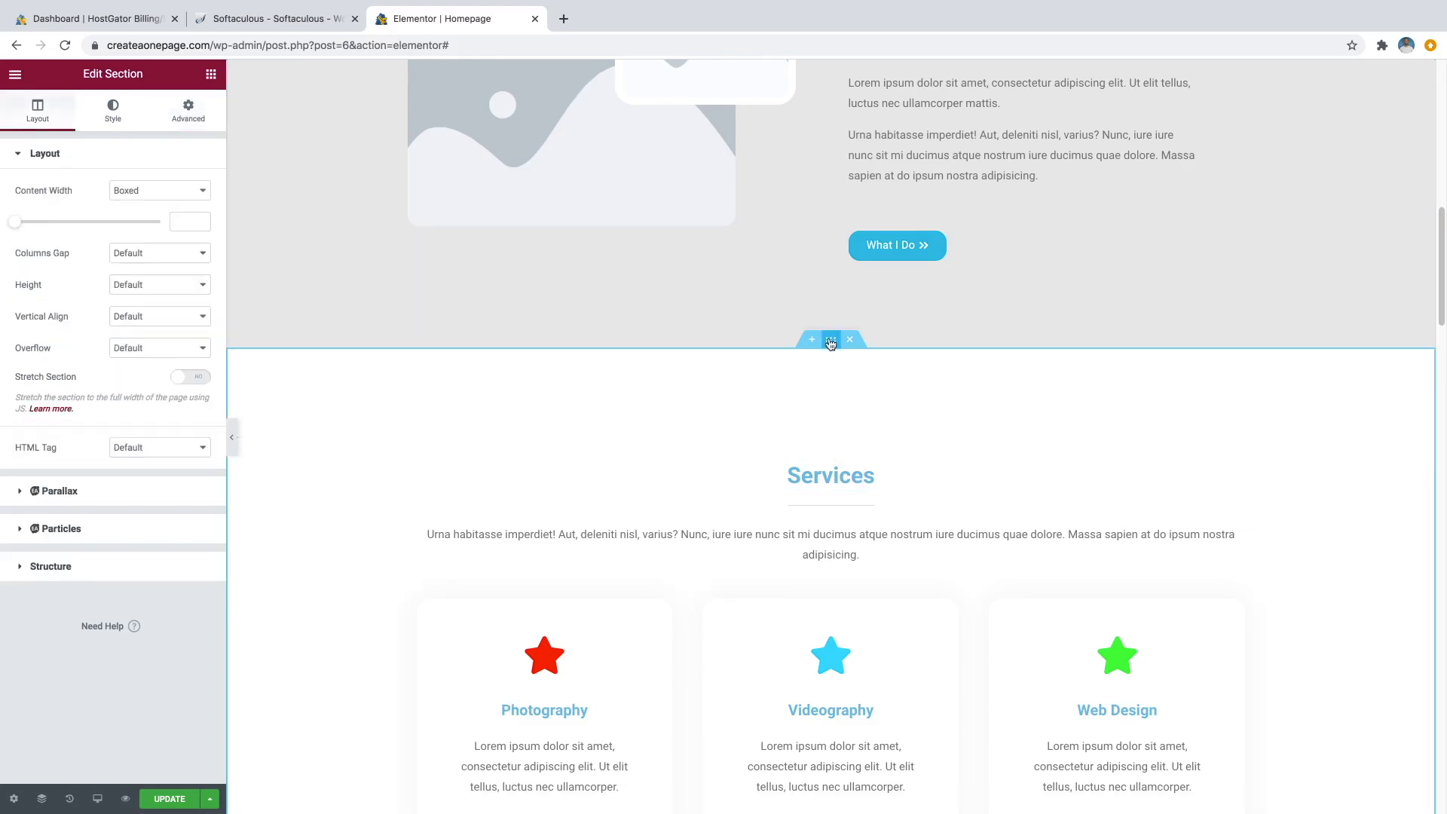
click(194, 111)
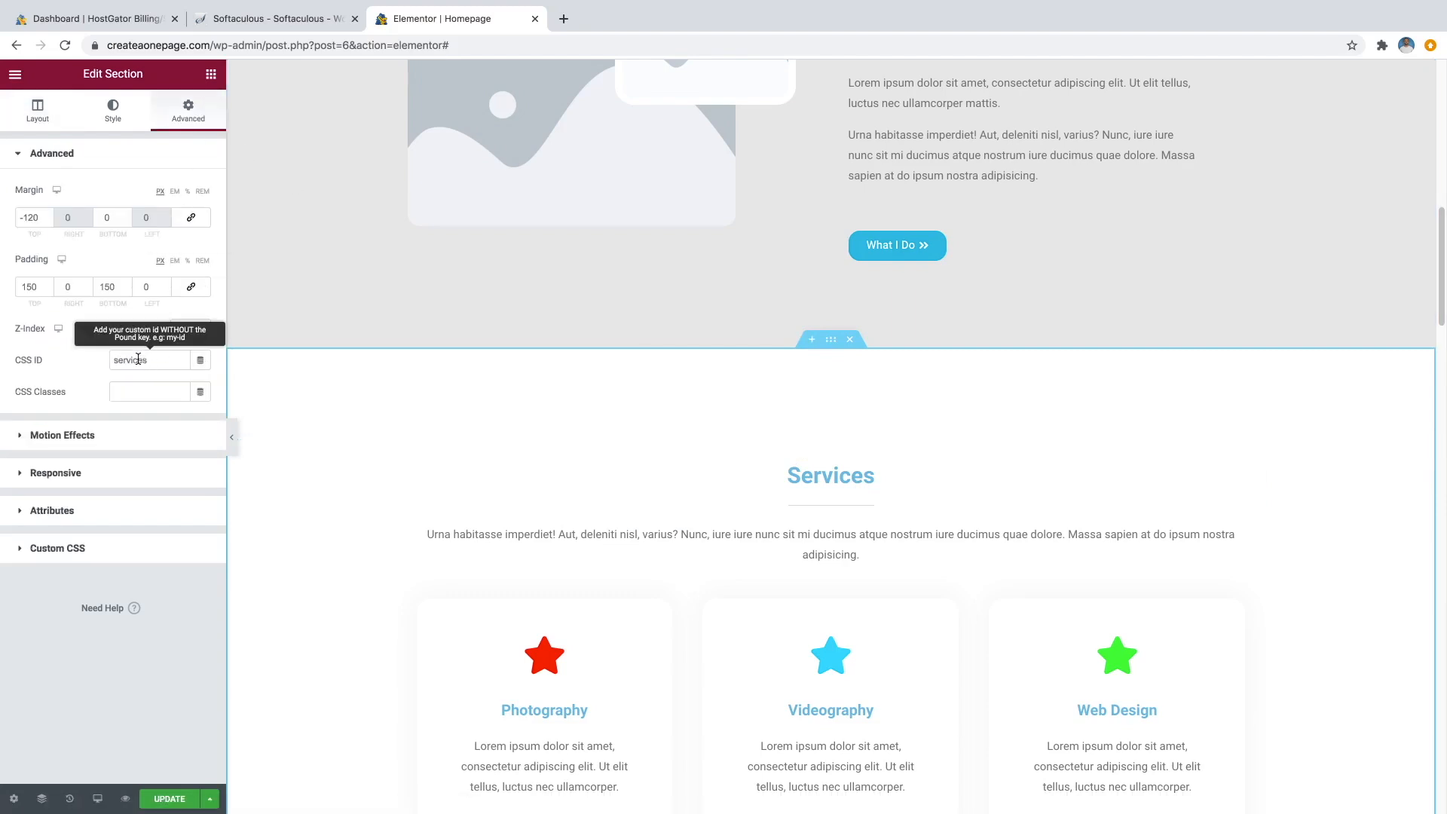
scroll(920, 424, down, 2)
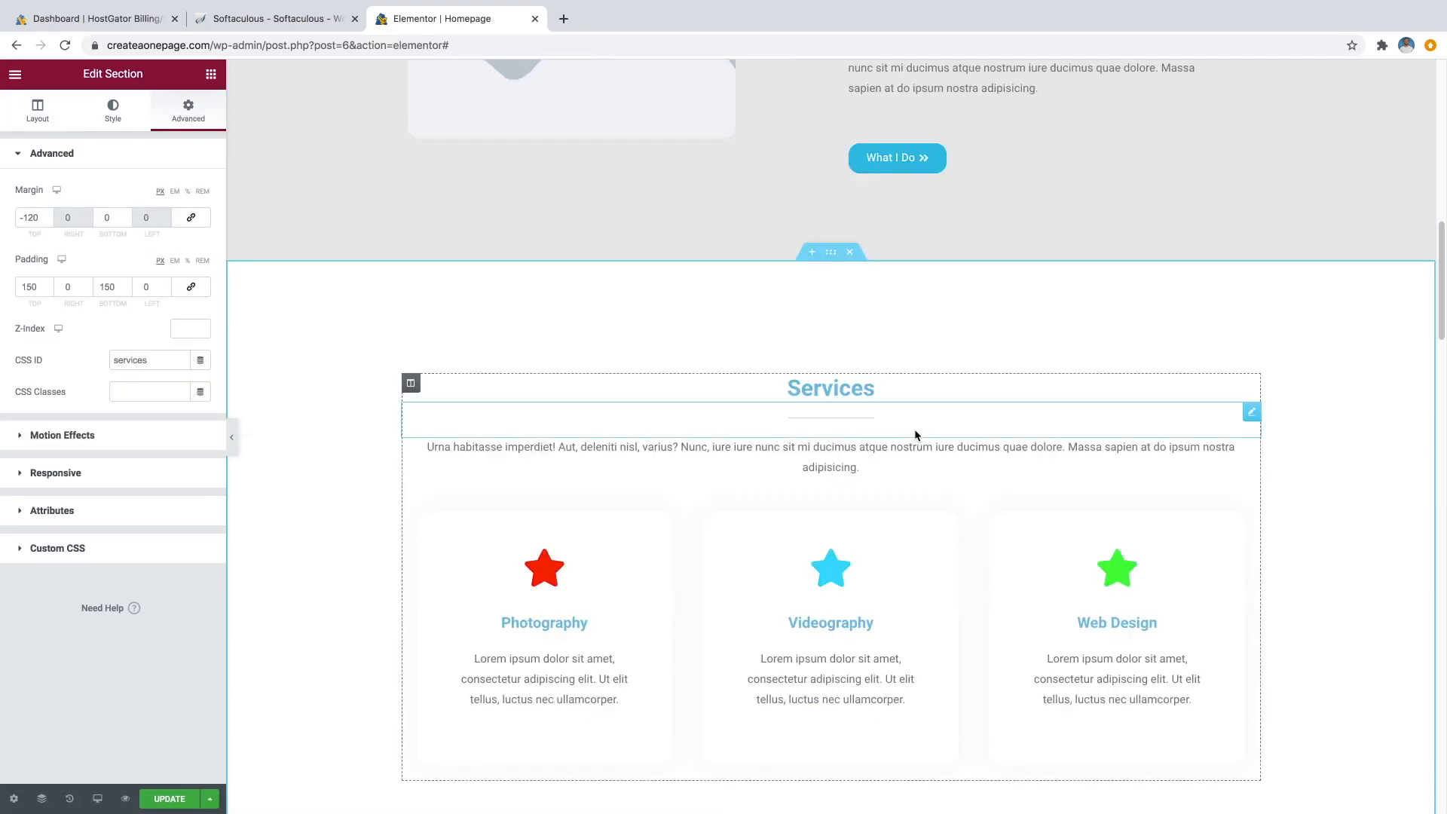
scroll(897, 441, up, 5)
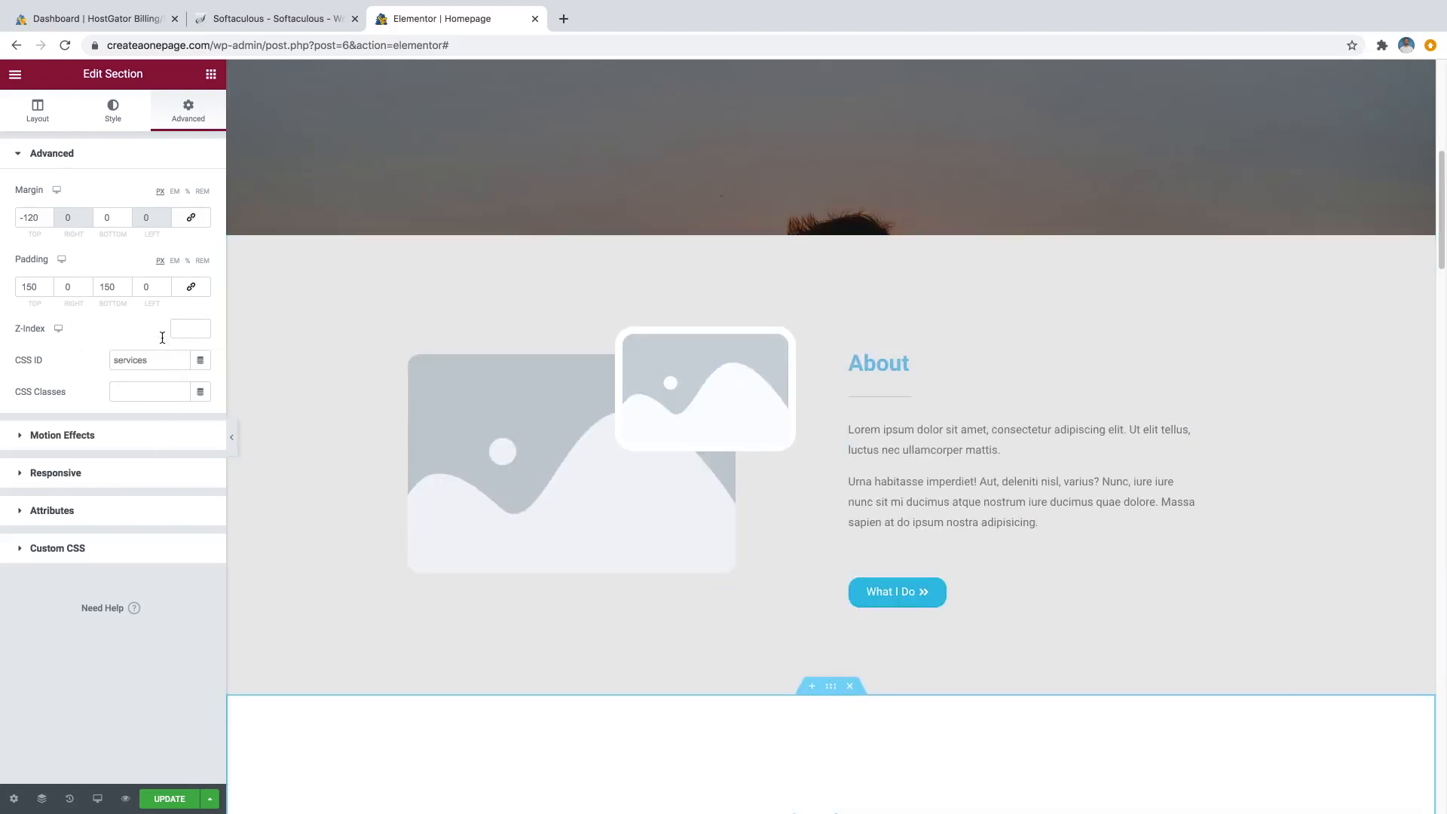
scroll(895, 417, up, 5)
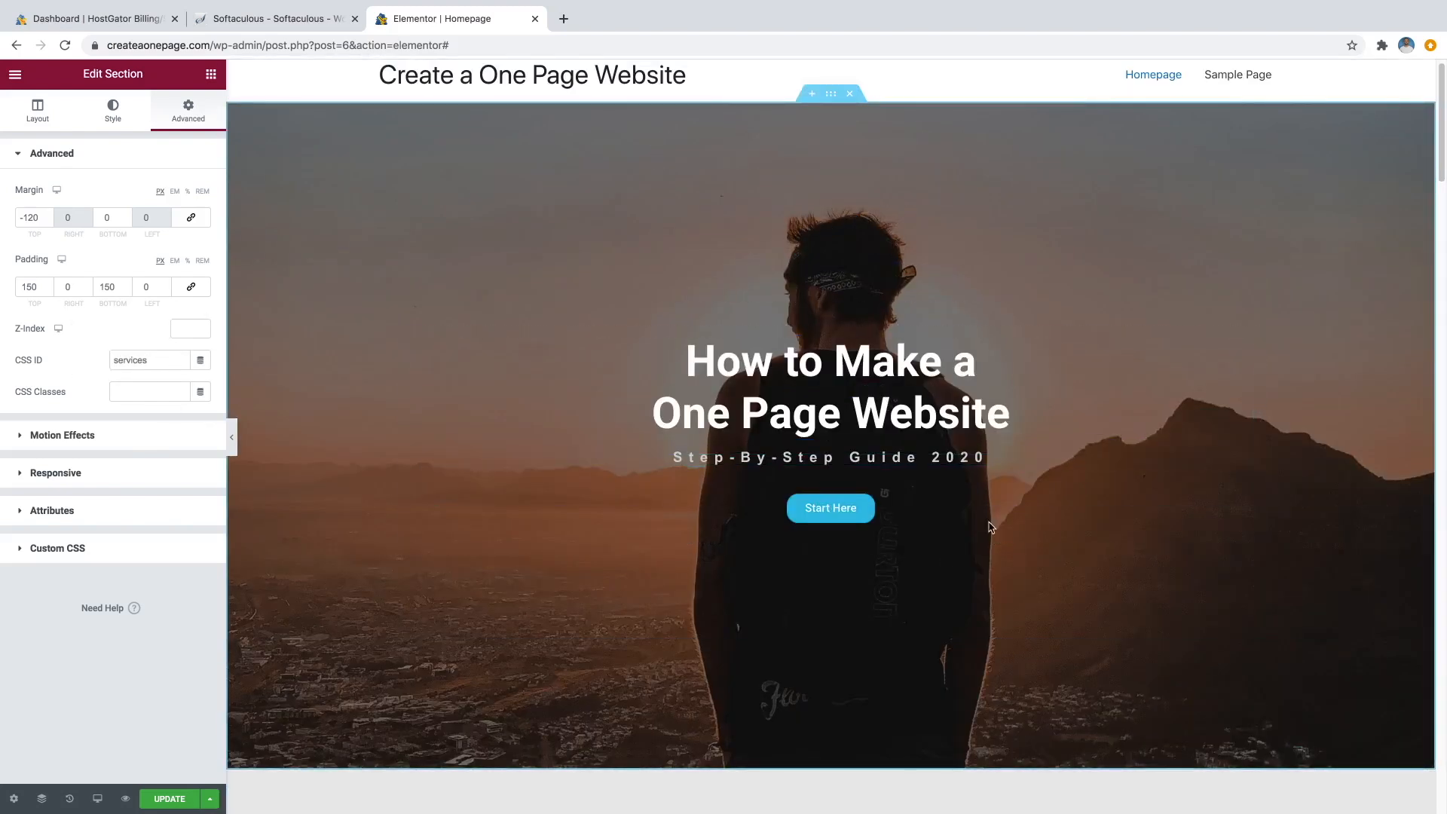
Save with Update, preview the page, confirm Start Here jumps to About, and close the preview.
click(1242, 493)
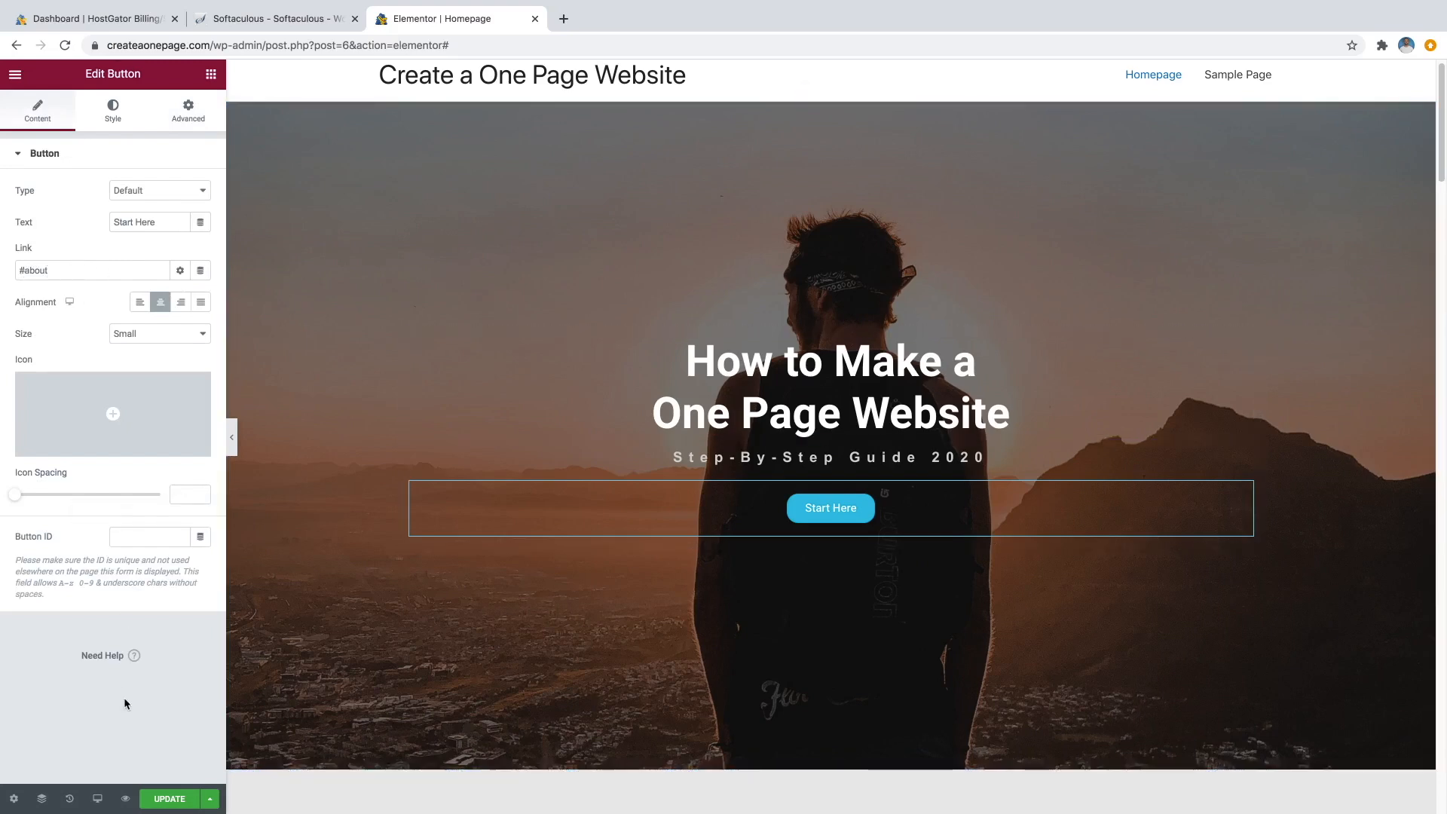
click(170, 800)
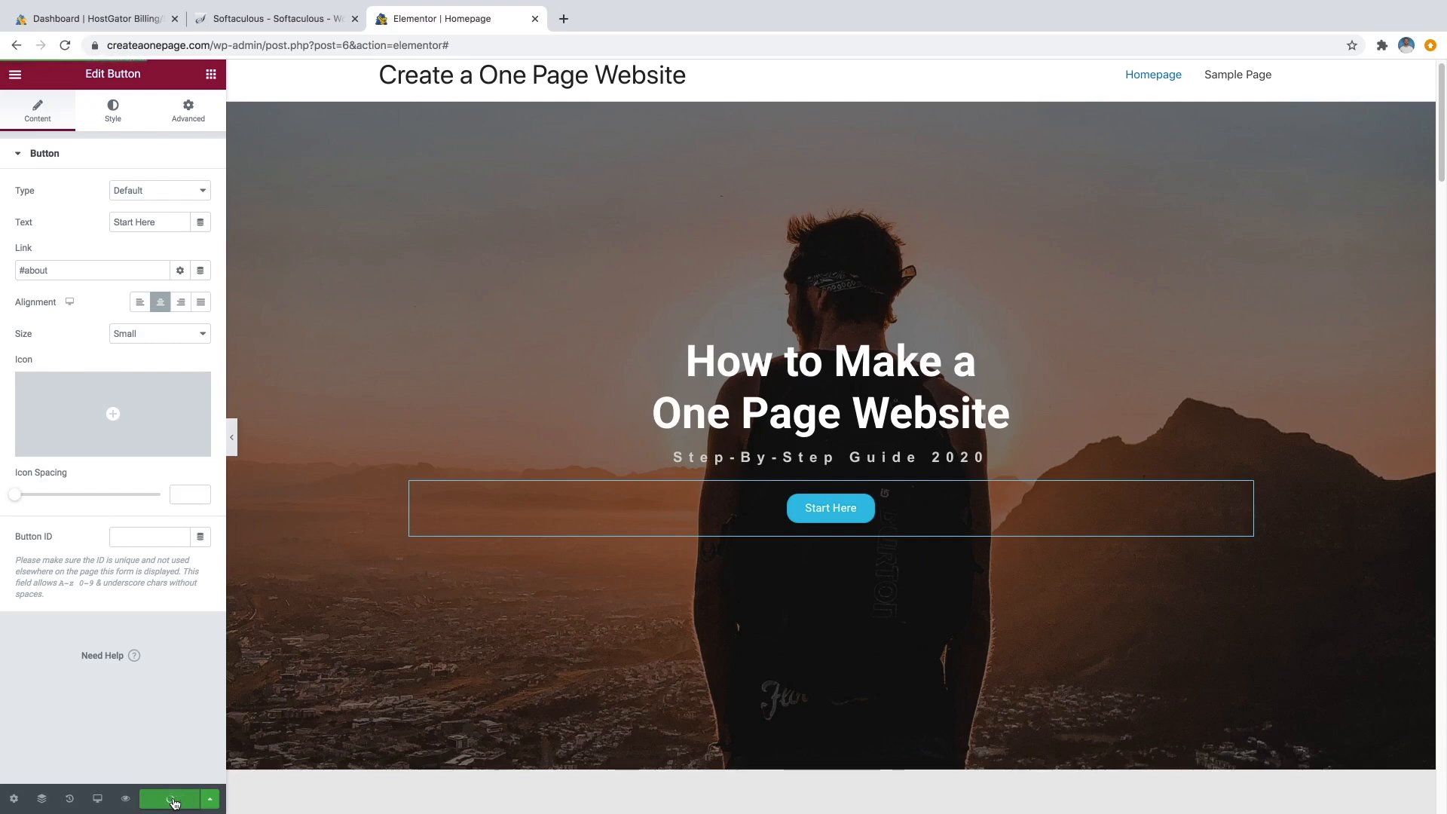
click(126, 801)
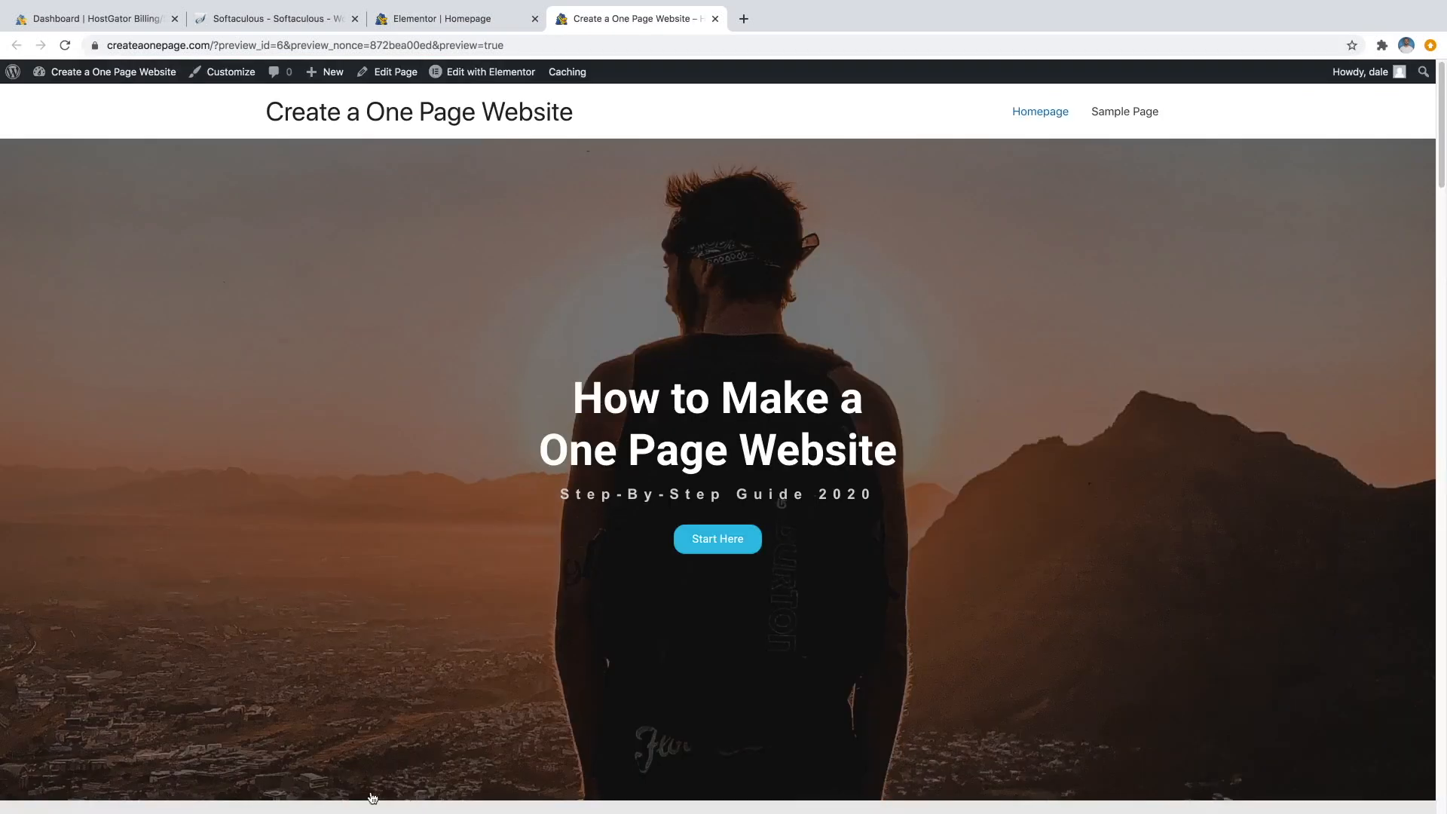
click(741, 548)
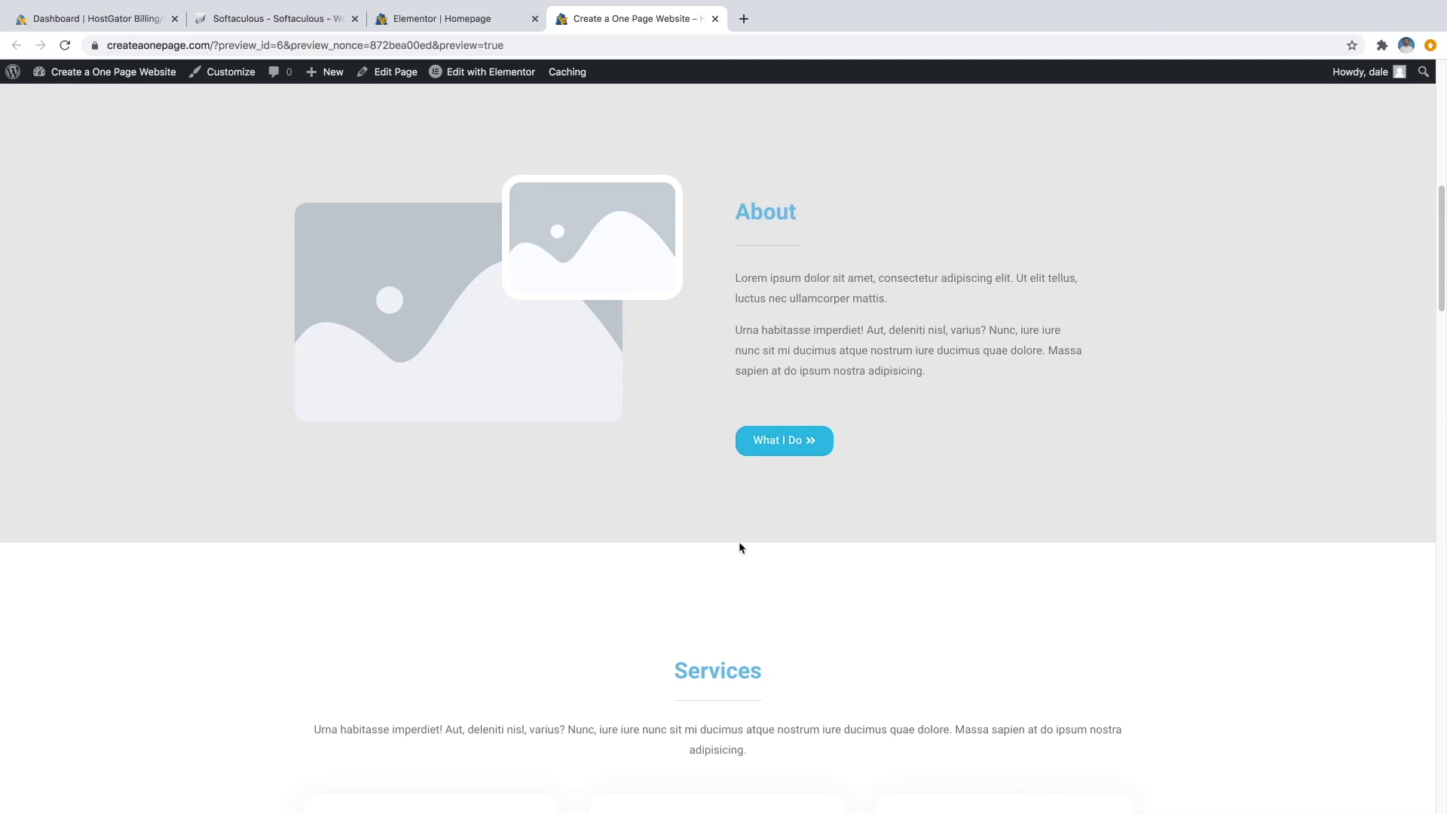
click(715, 19)
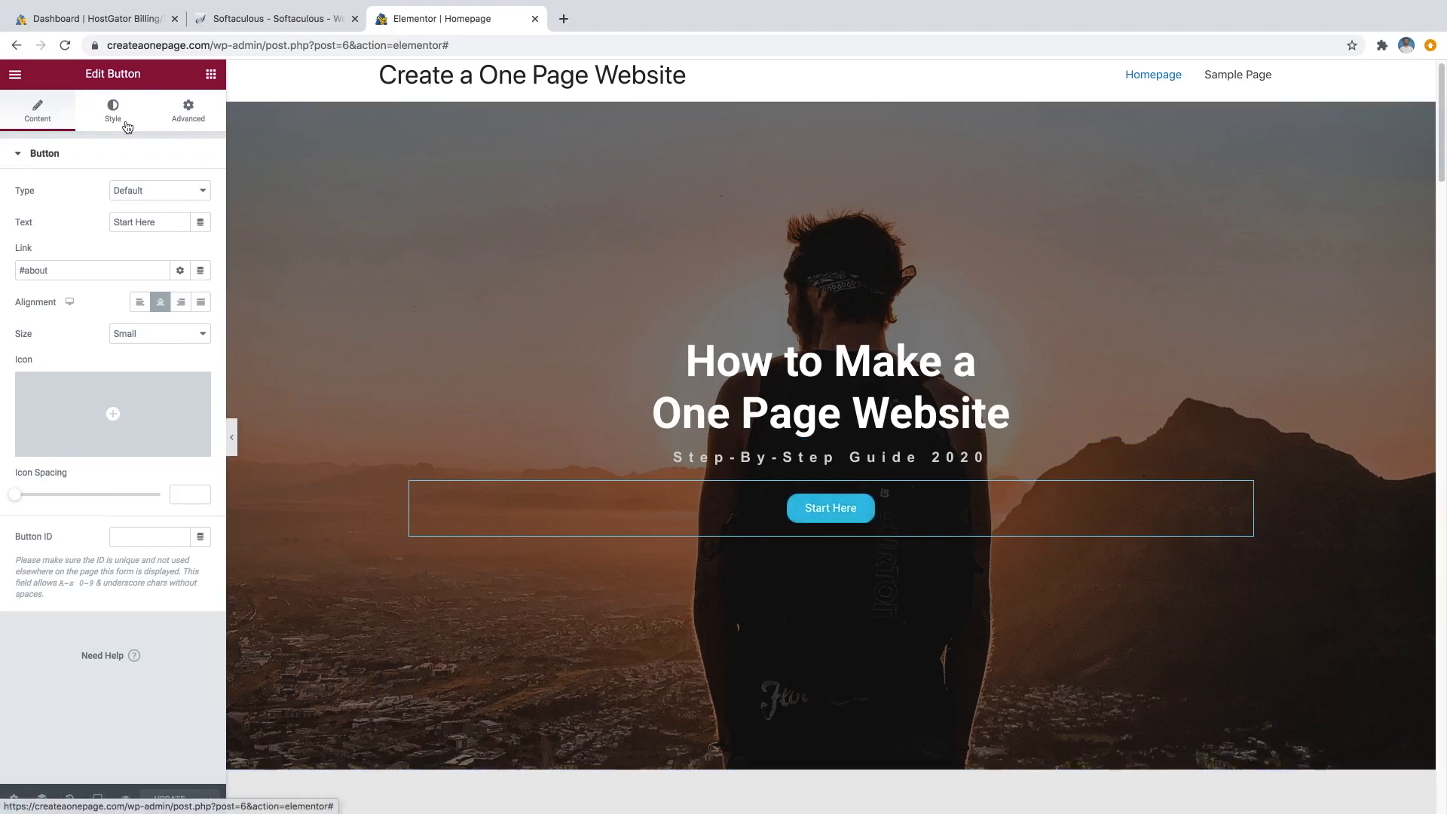
Put the plane-wreck photo from the Media Library into the About section's large image.
scroll(904, 473, down, 2)
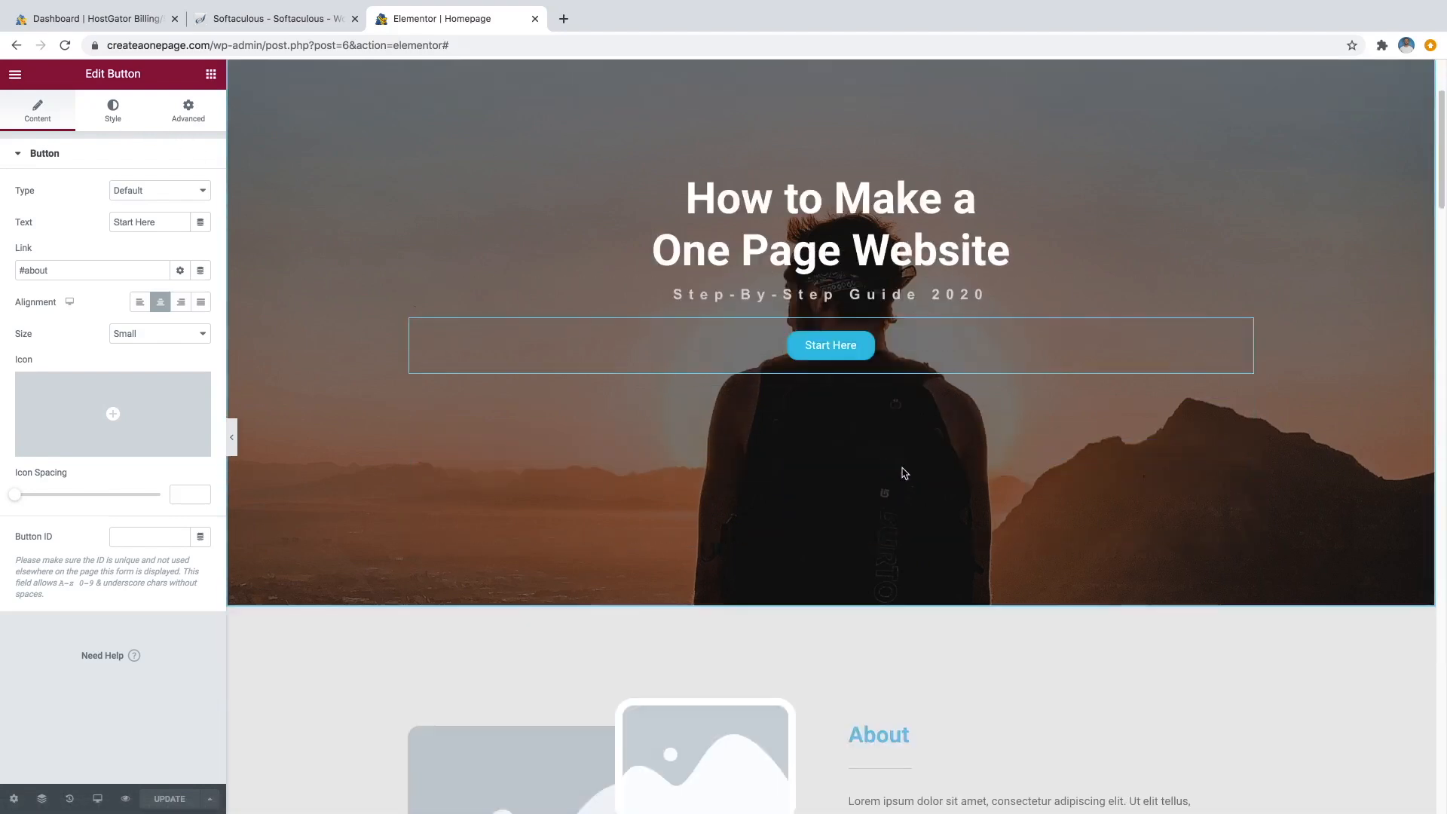
scroll(905, 472, down, 2)
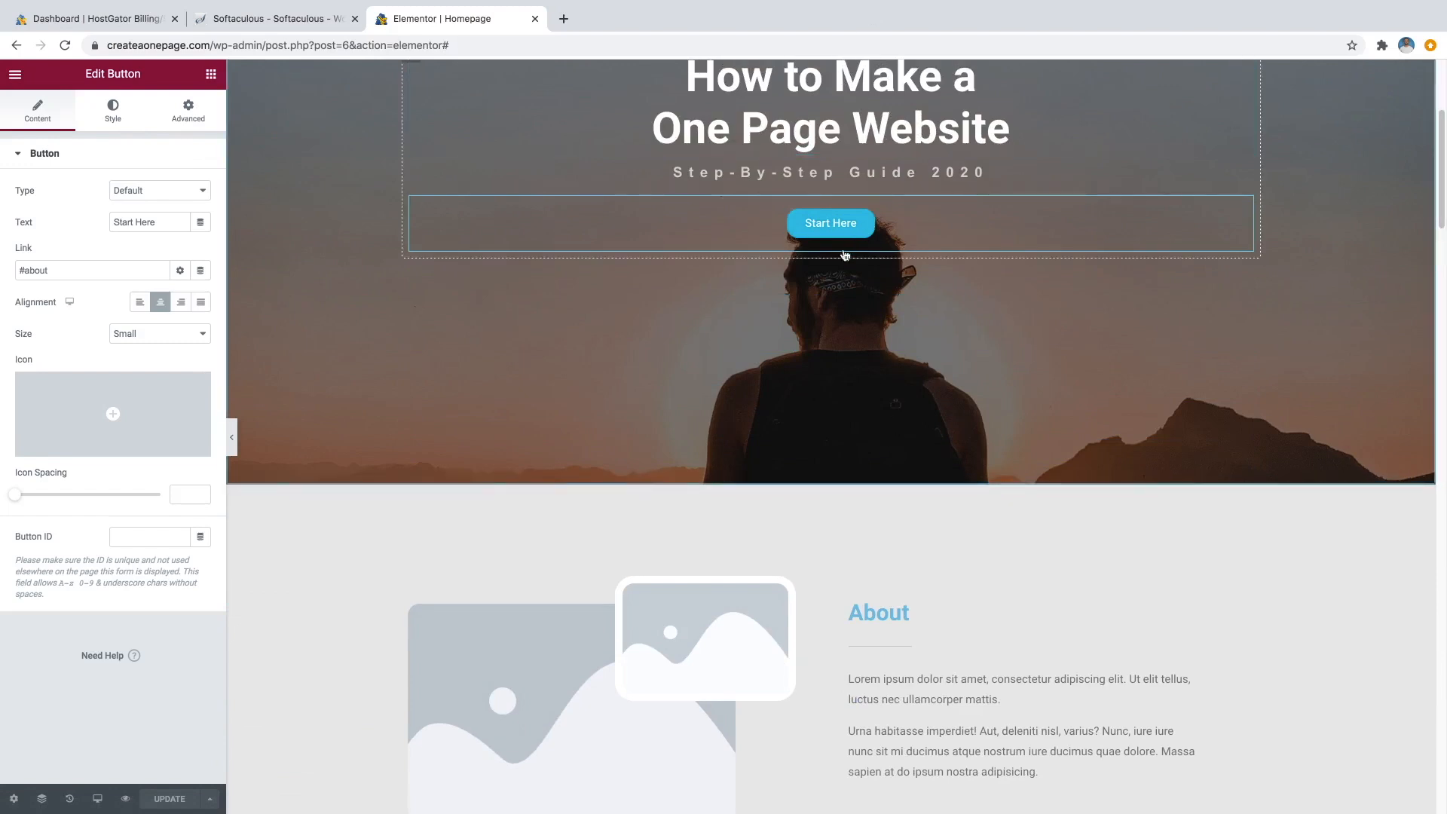
scroll(866, 355, down, 3)
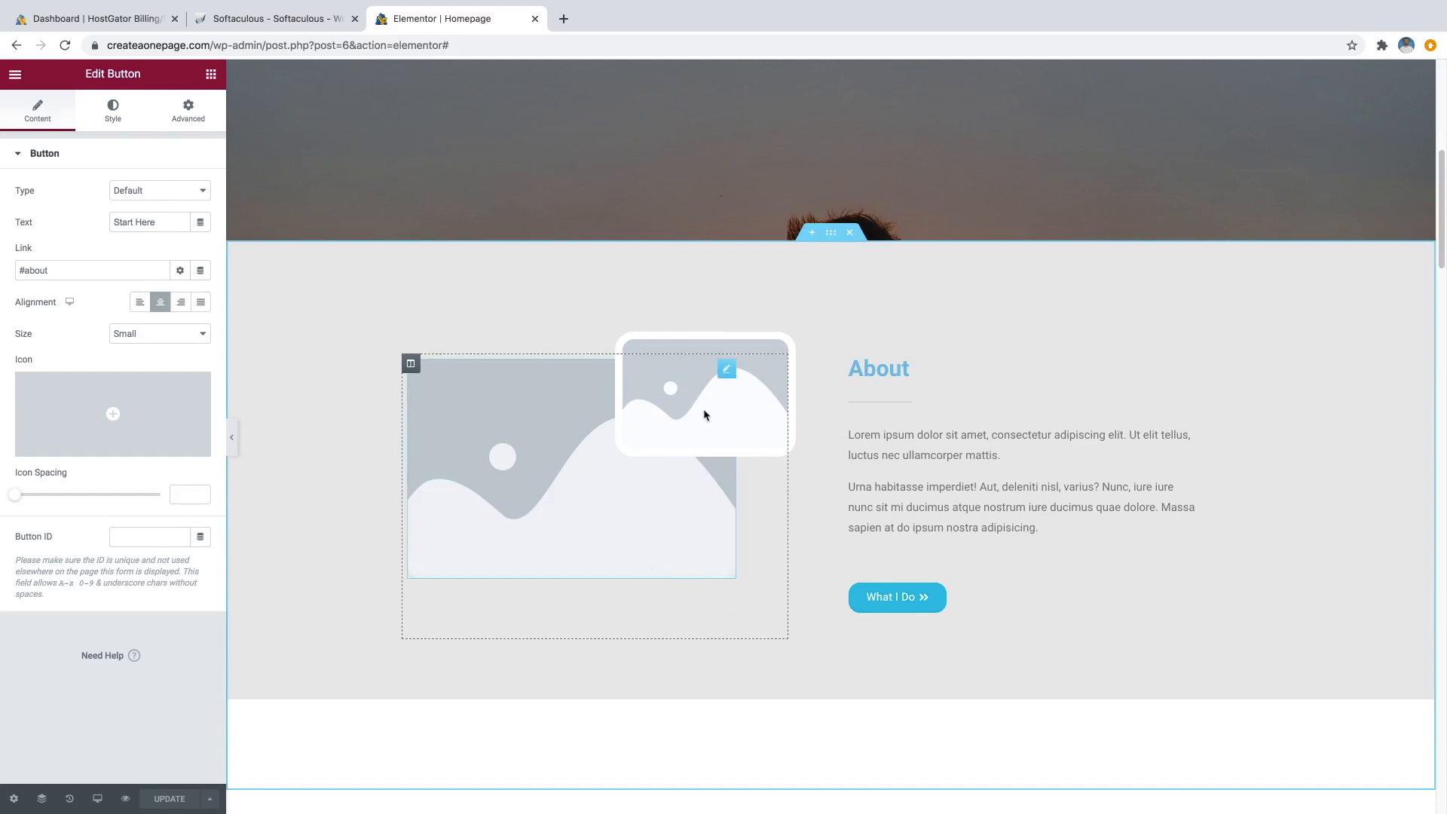
click(593, 500)
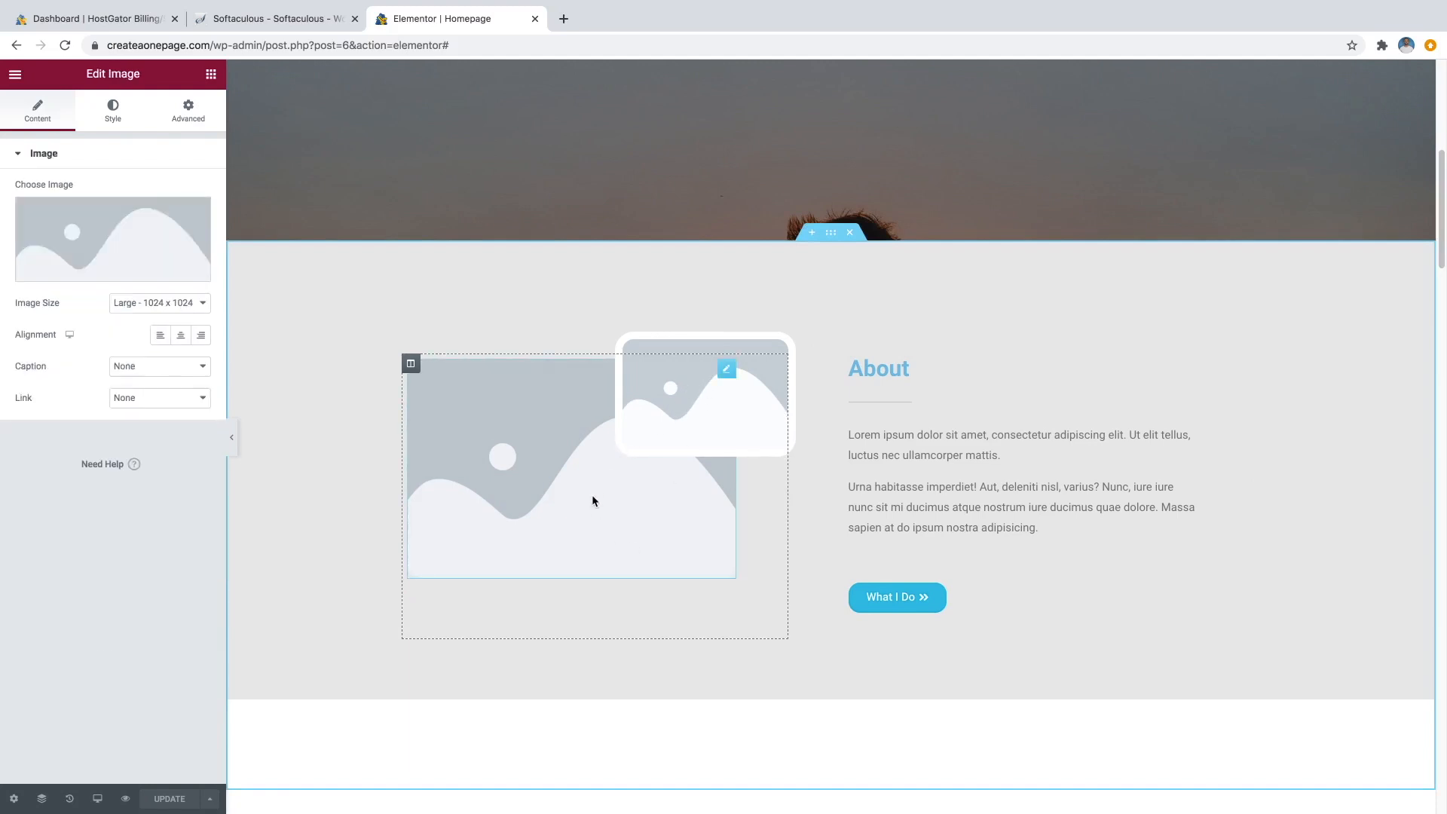
mouse_move(158, 235)
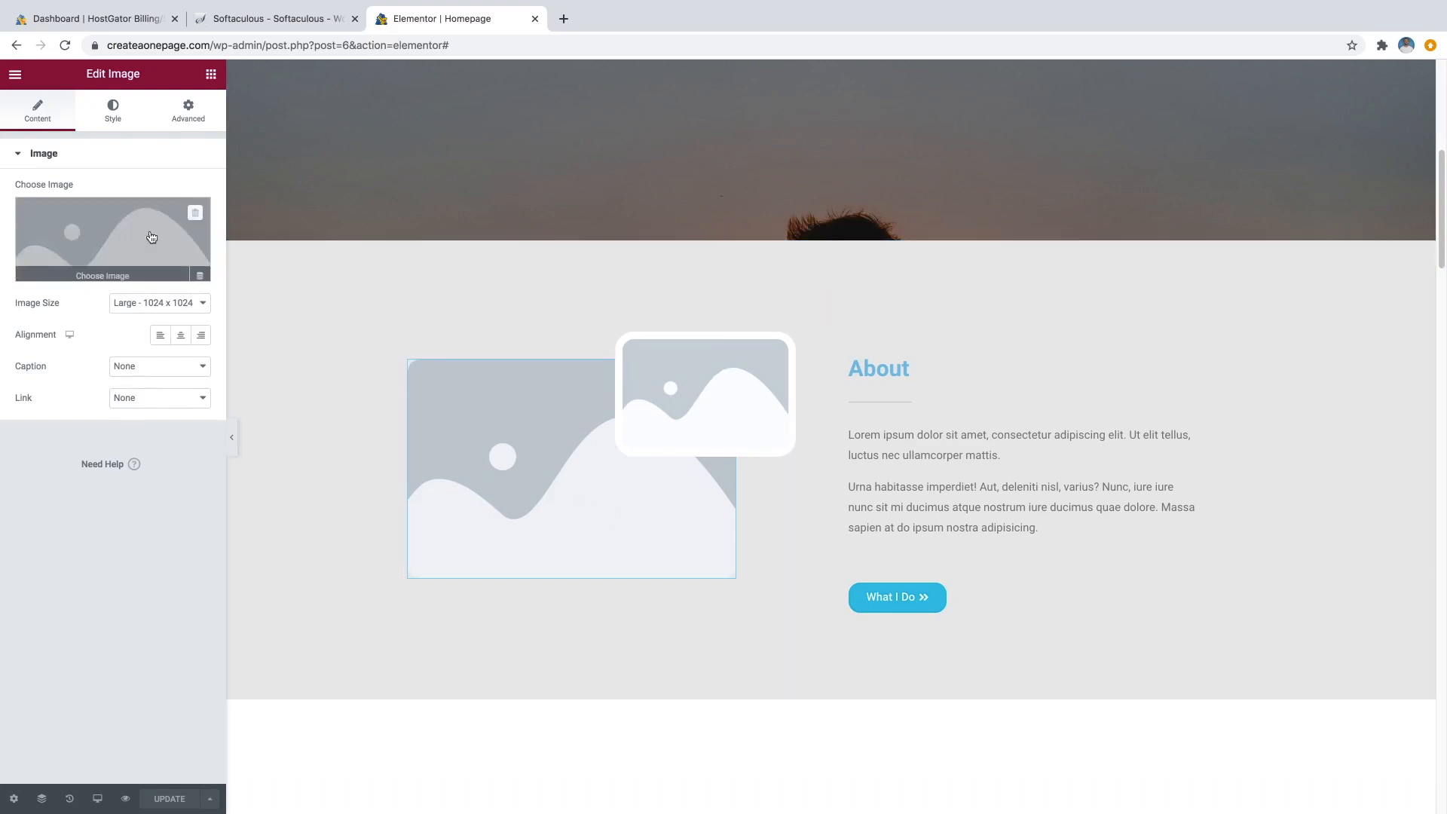
click(114, 272)
click(706, 241)
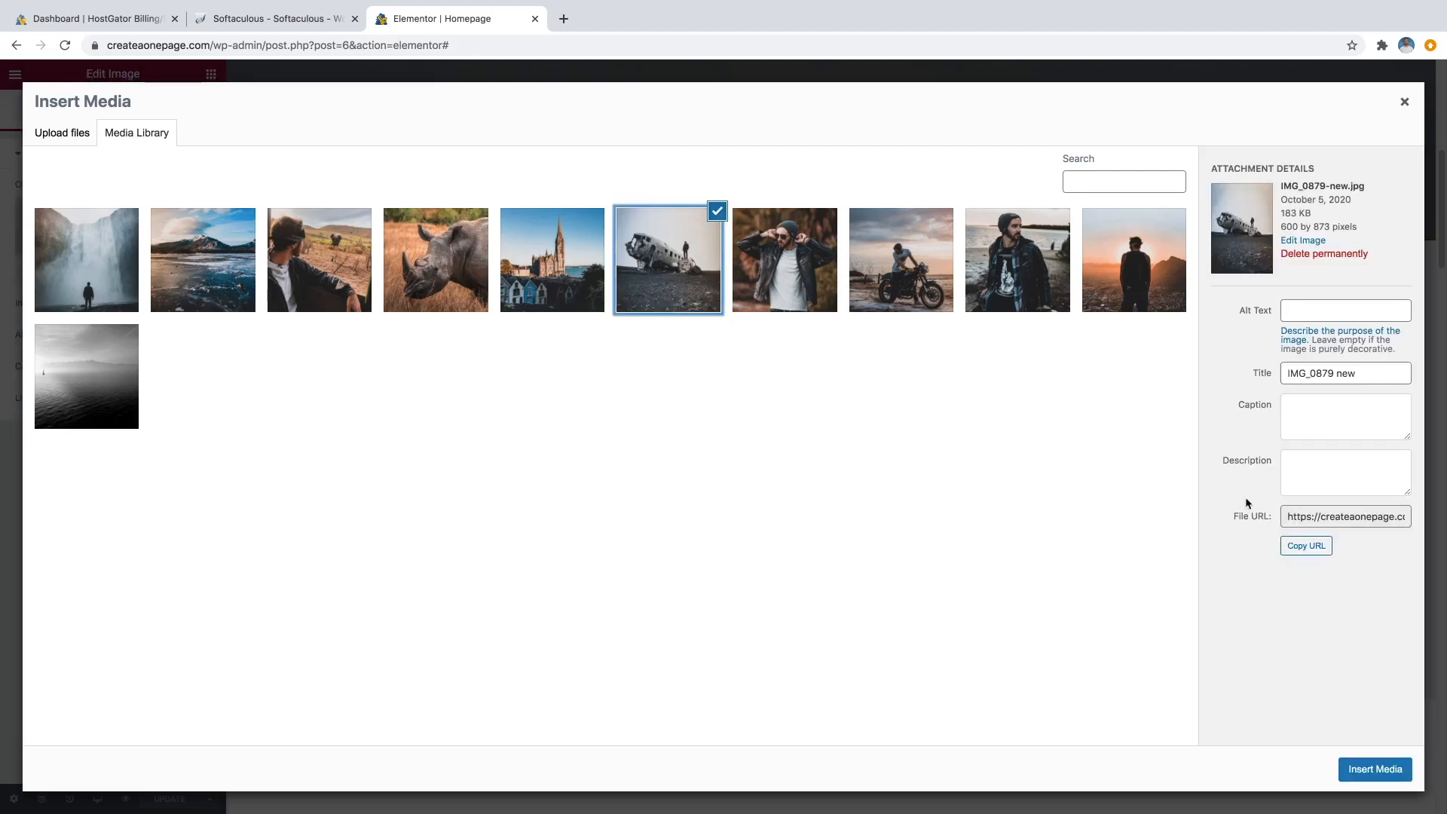
click(1372, 766)
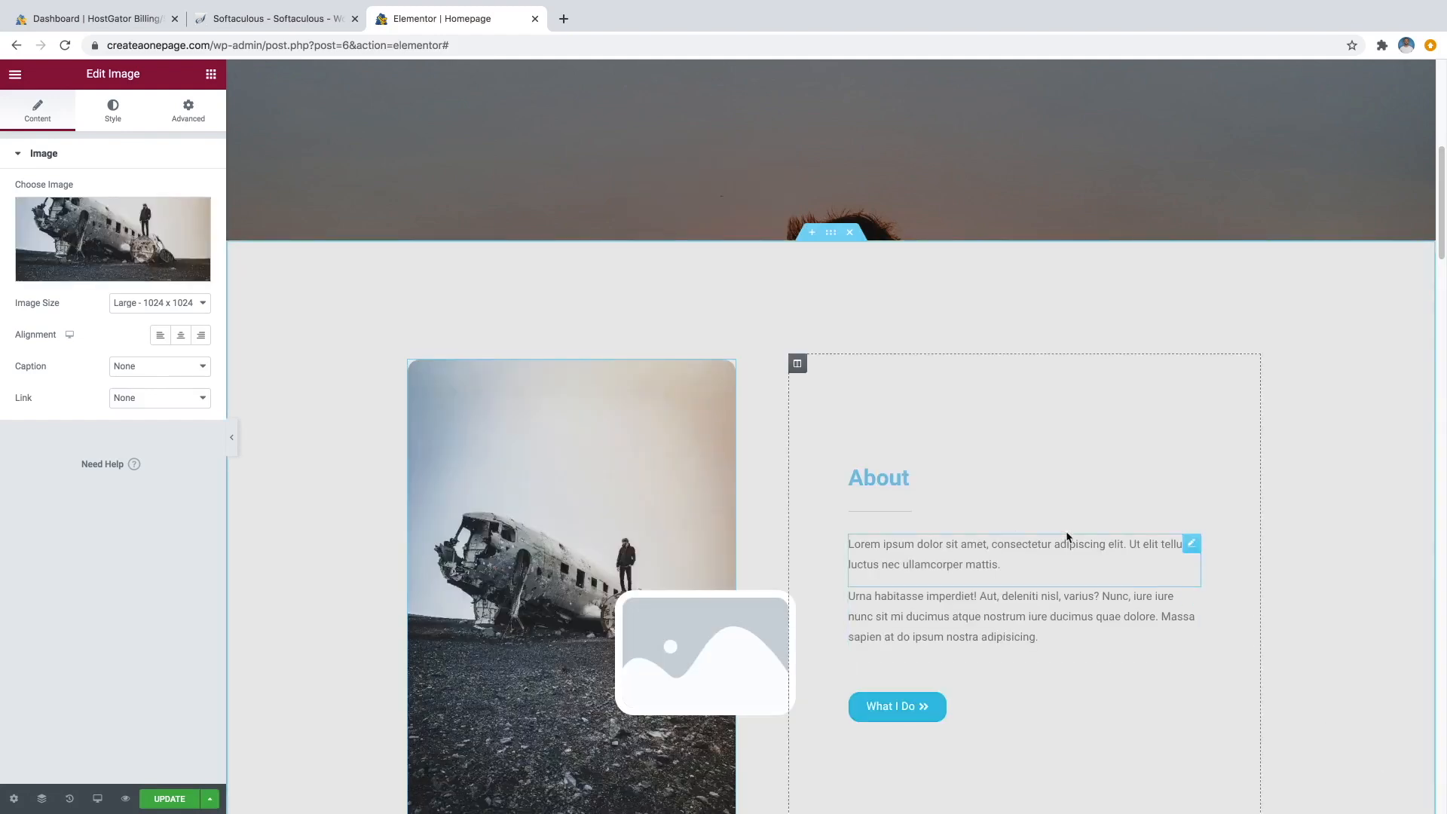
Put the leather-jacket man photo into the small overlapping About image.
scroll(882, 467, down, 2)
scroll(821, 482, down, 1)
drag(730, 518, 729, 519)
scroll(728, 518, down, 1)
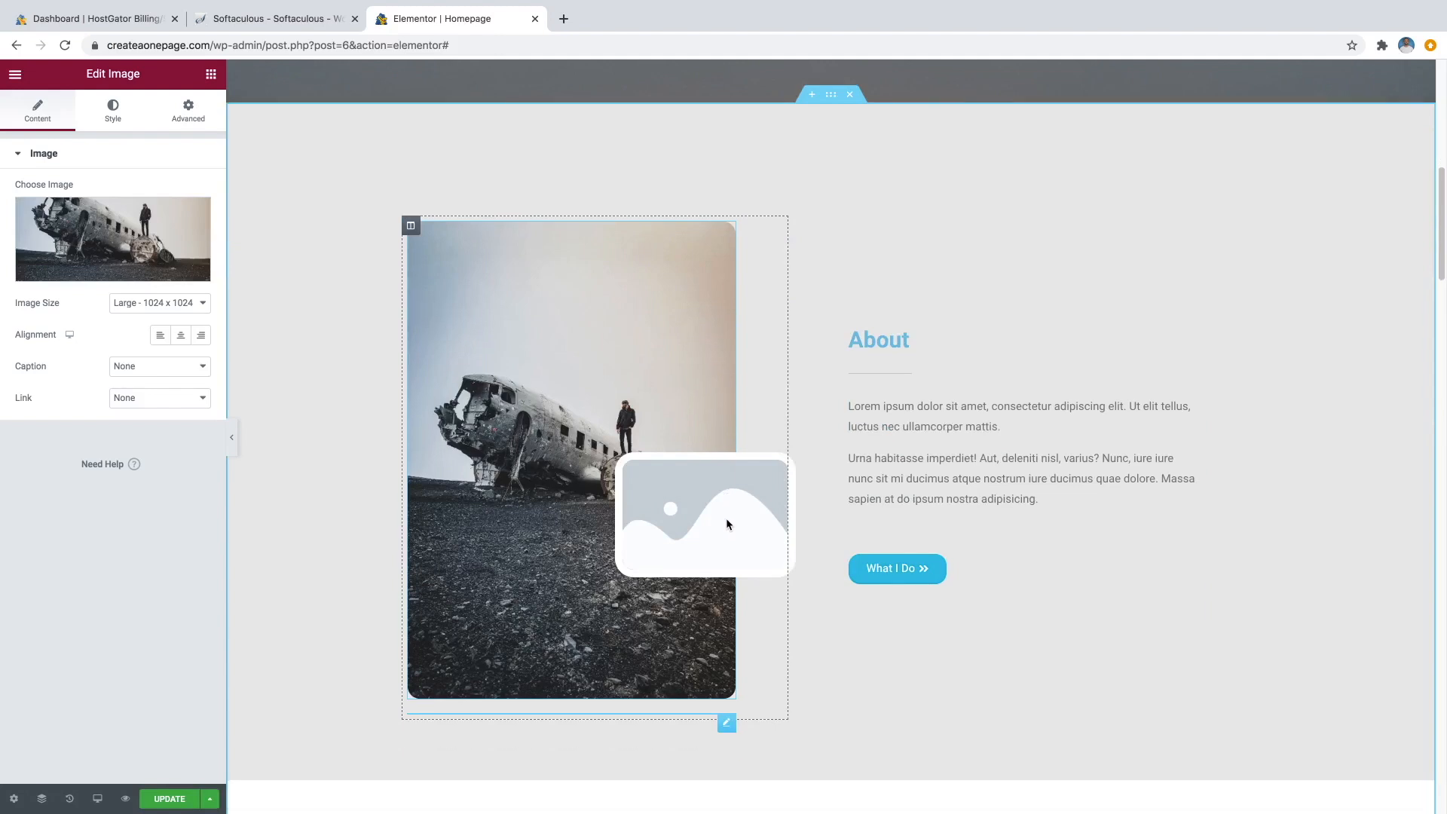
click(726, 490)
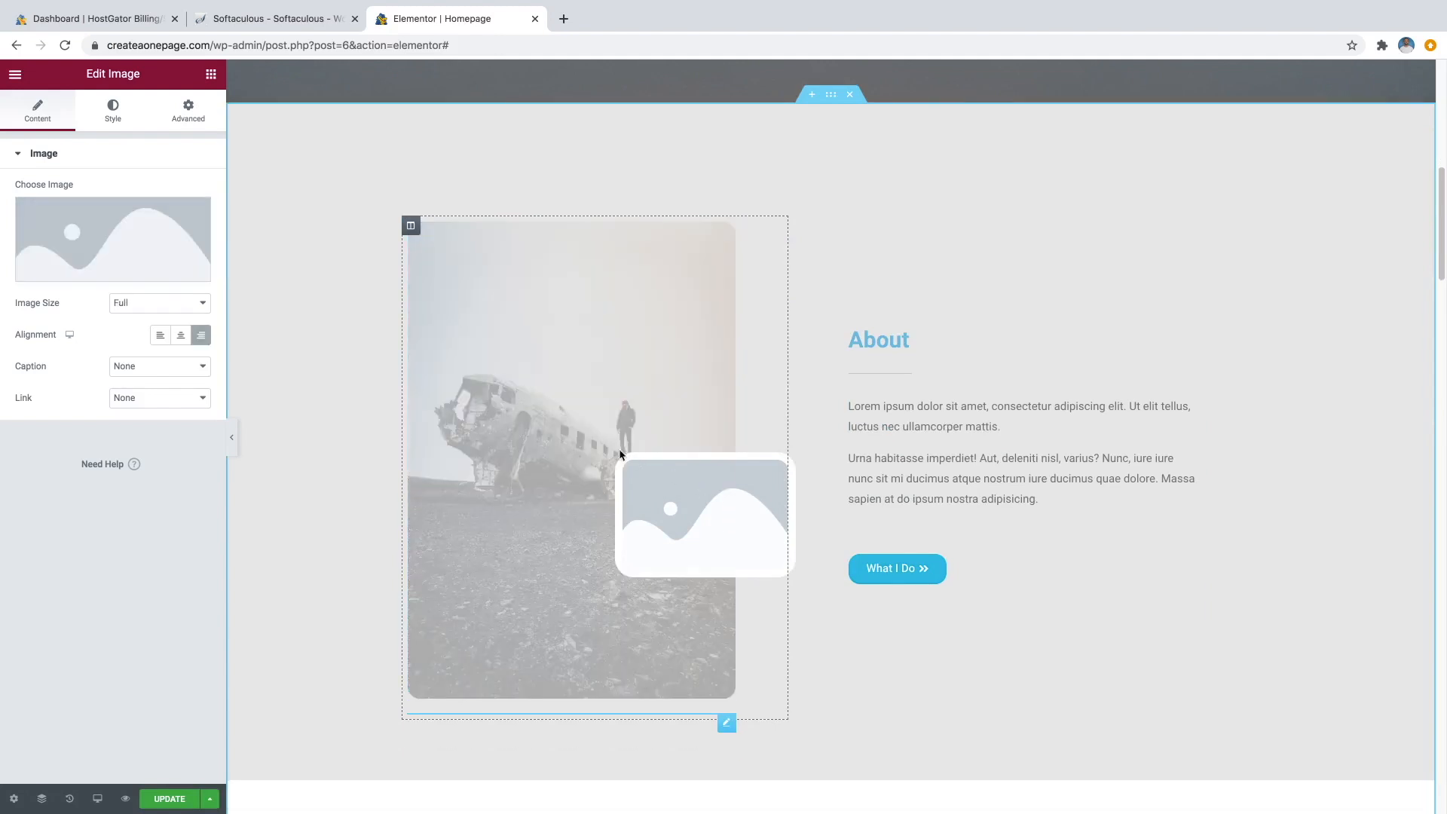
mouse_move(114, 280)
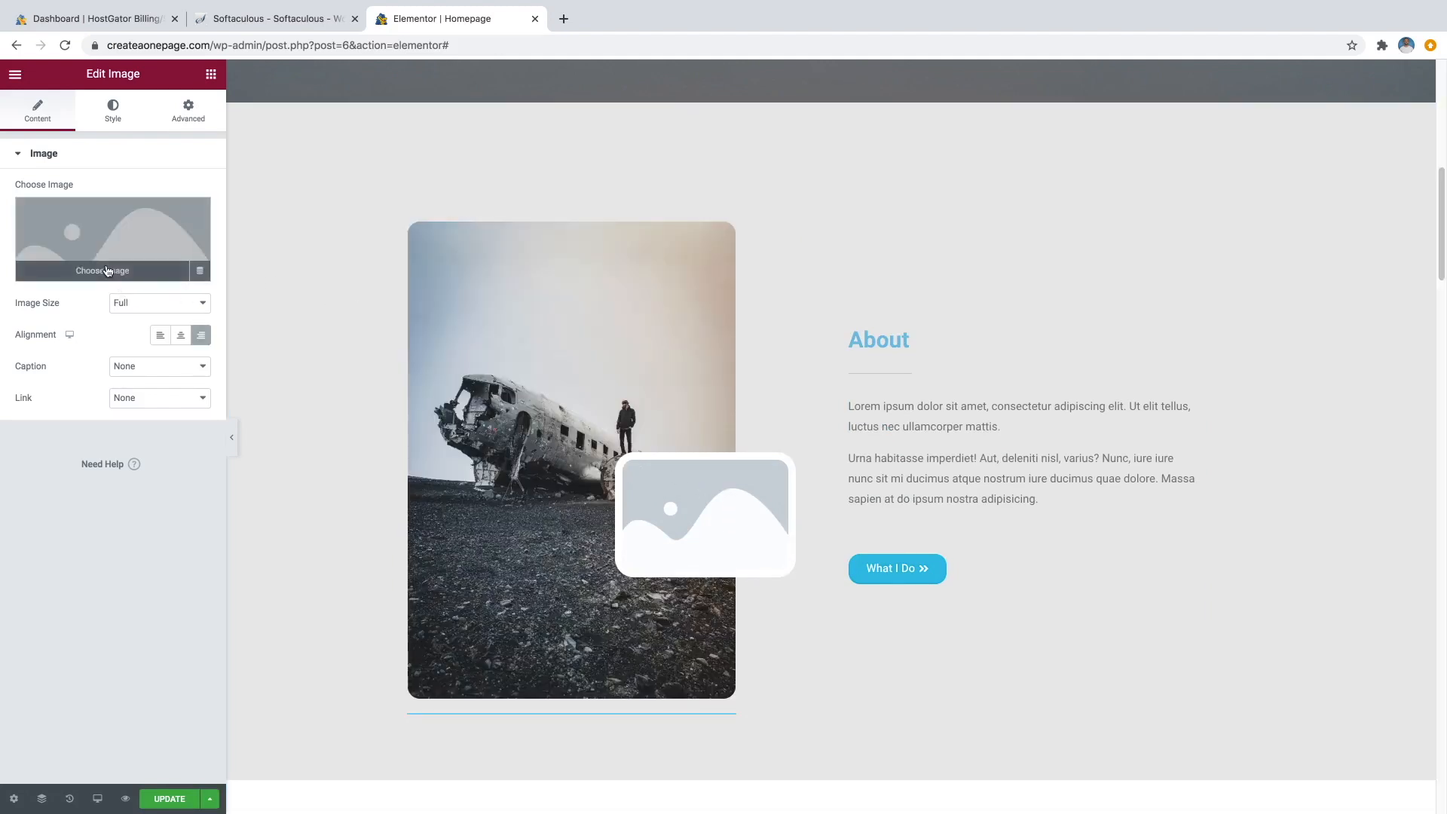
click(108, 272)
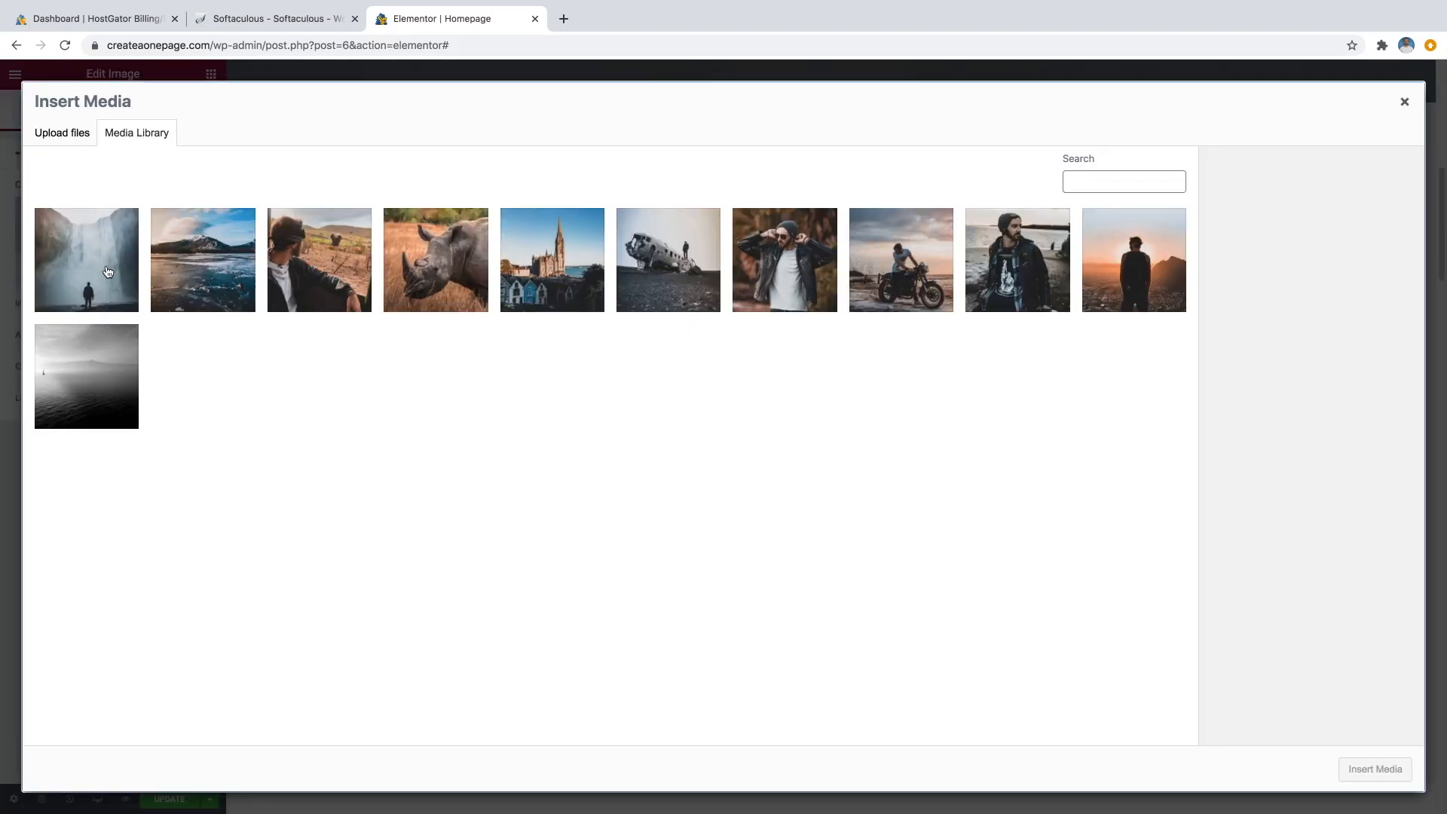
click(802, 255)
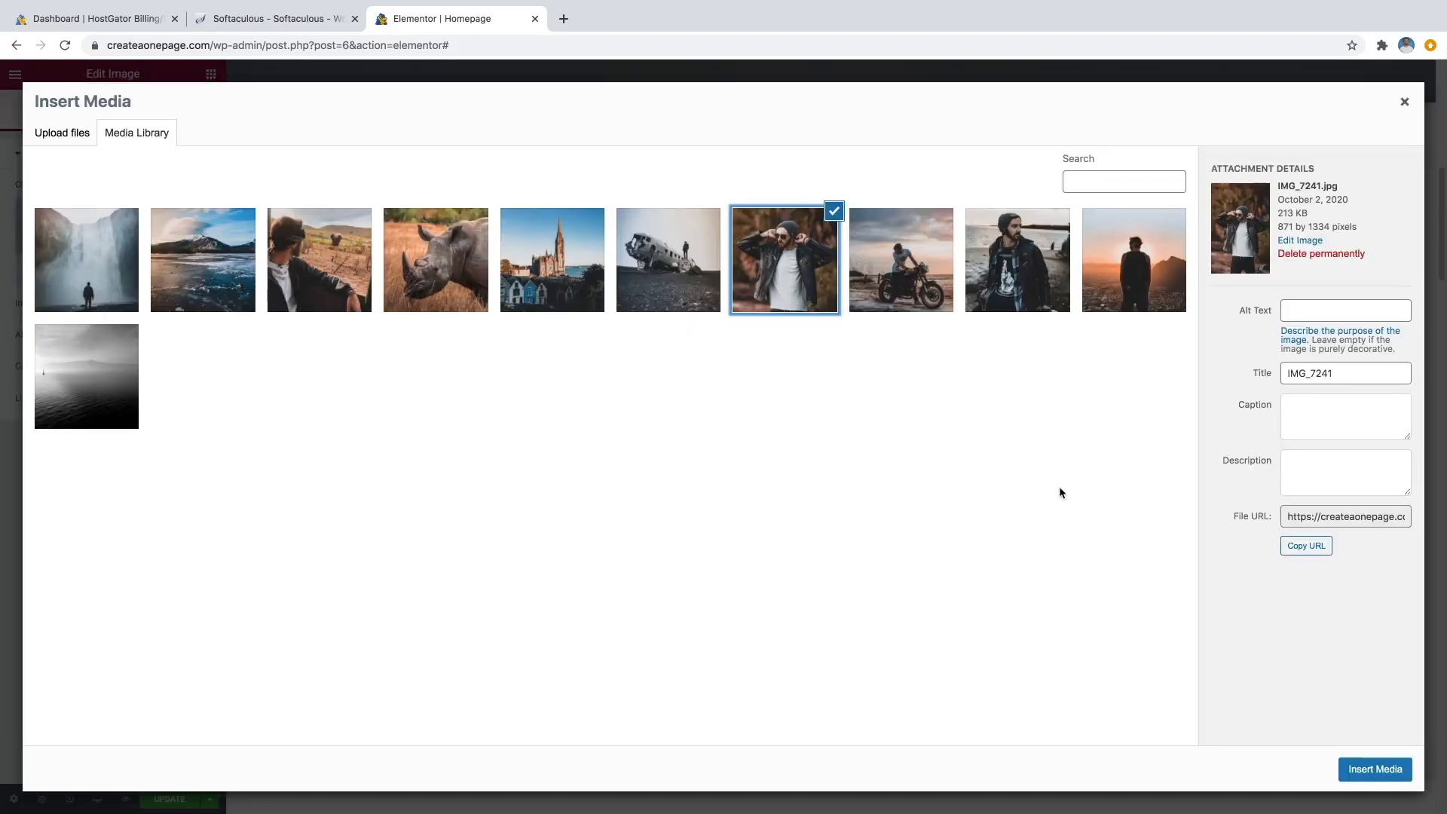
click(1359, 771)
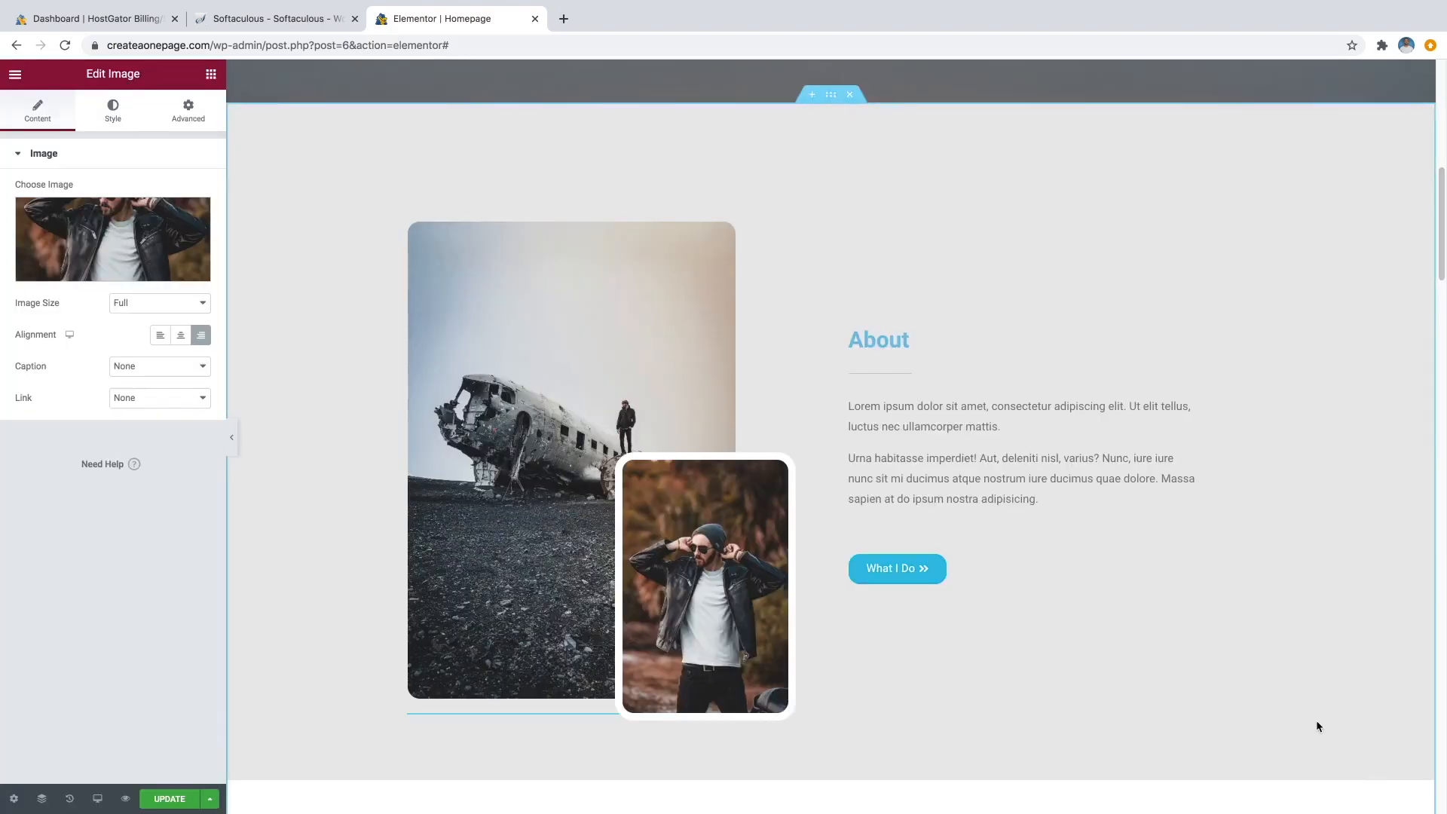
click(946, 424)
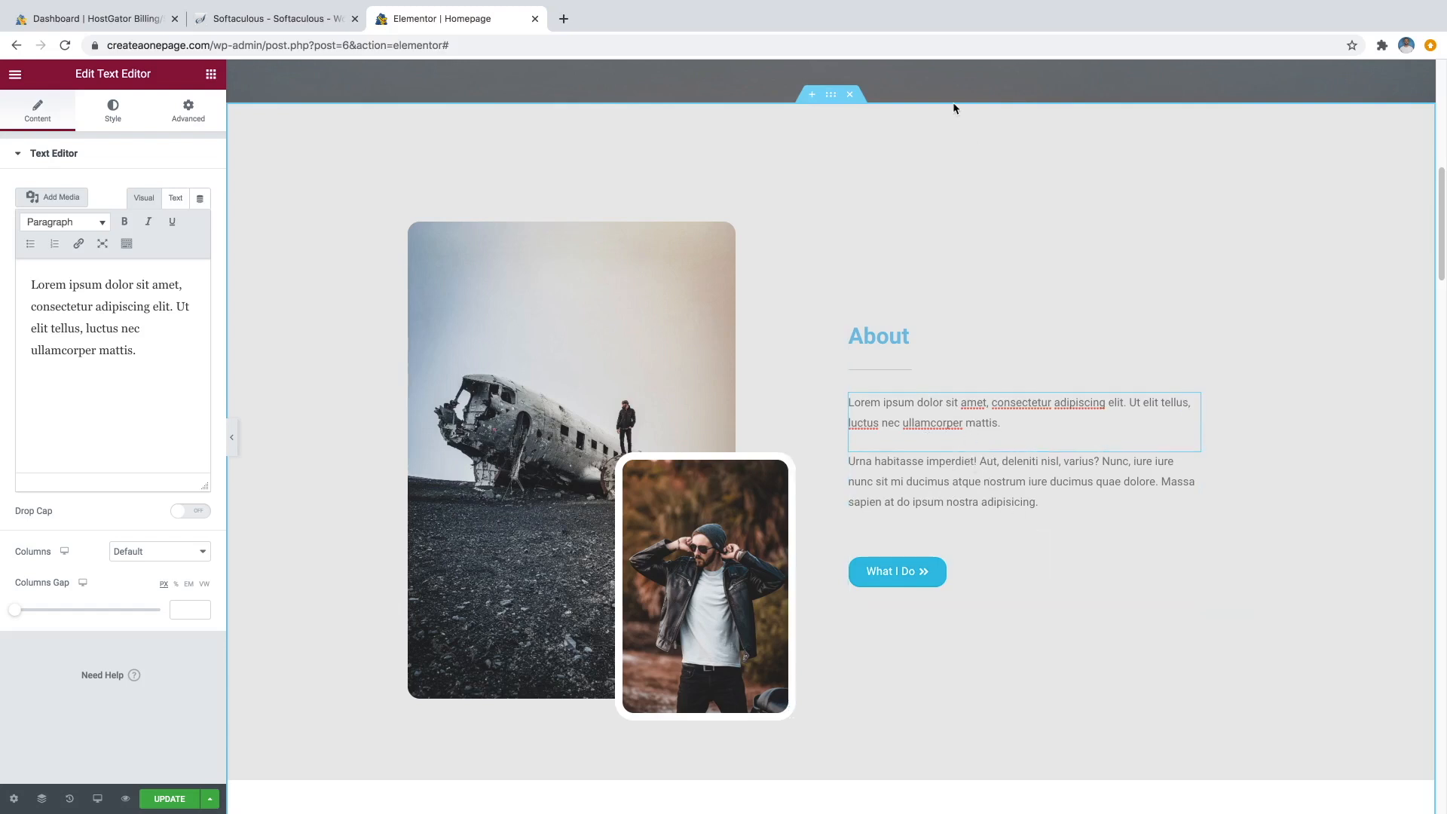
Relabel the About button from 'What I Do' to 'See My Work' and link it to #mywork.
click(1191, 541)
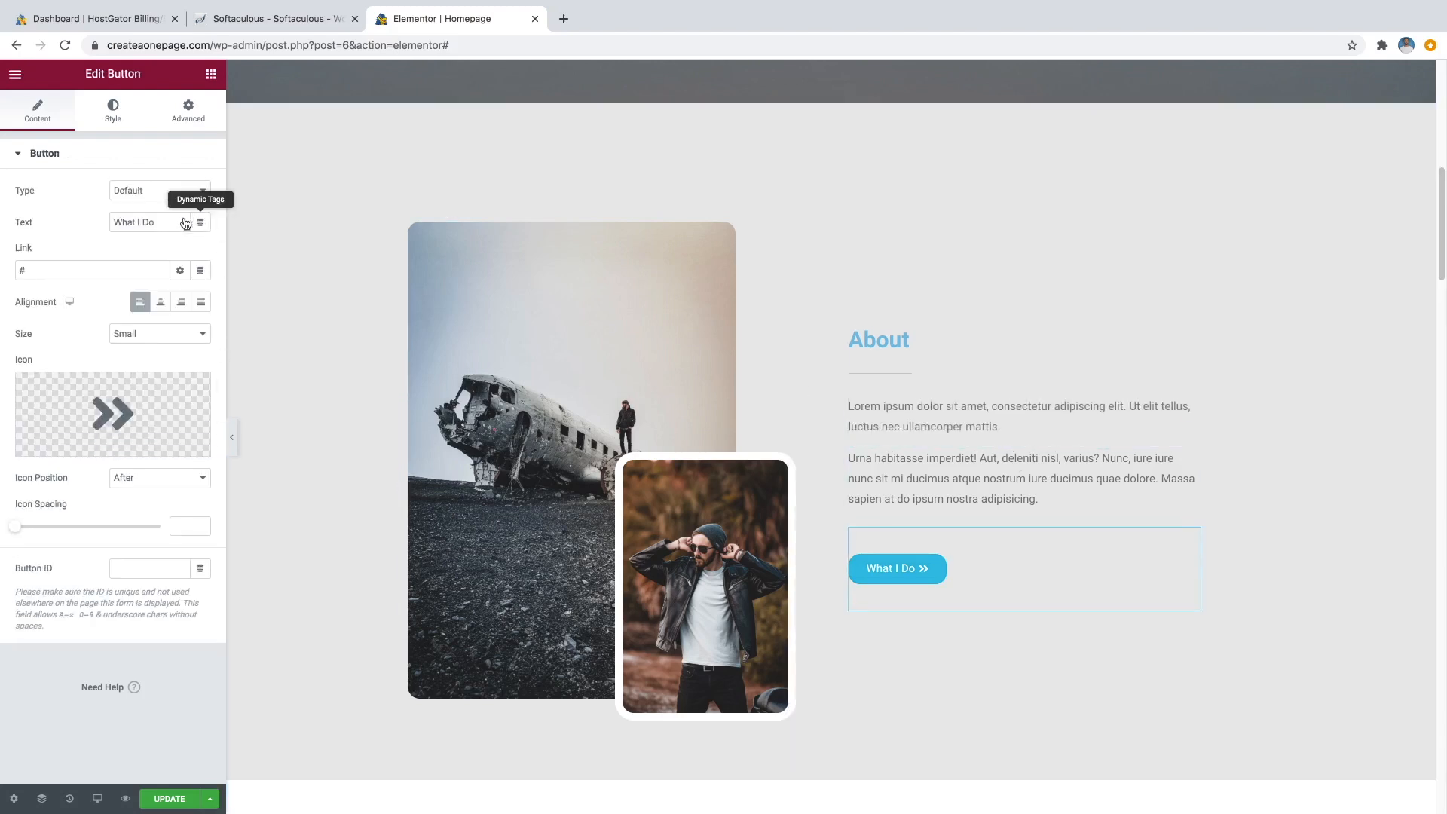
drag(155, 222, 111, 218)
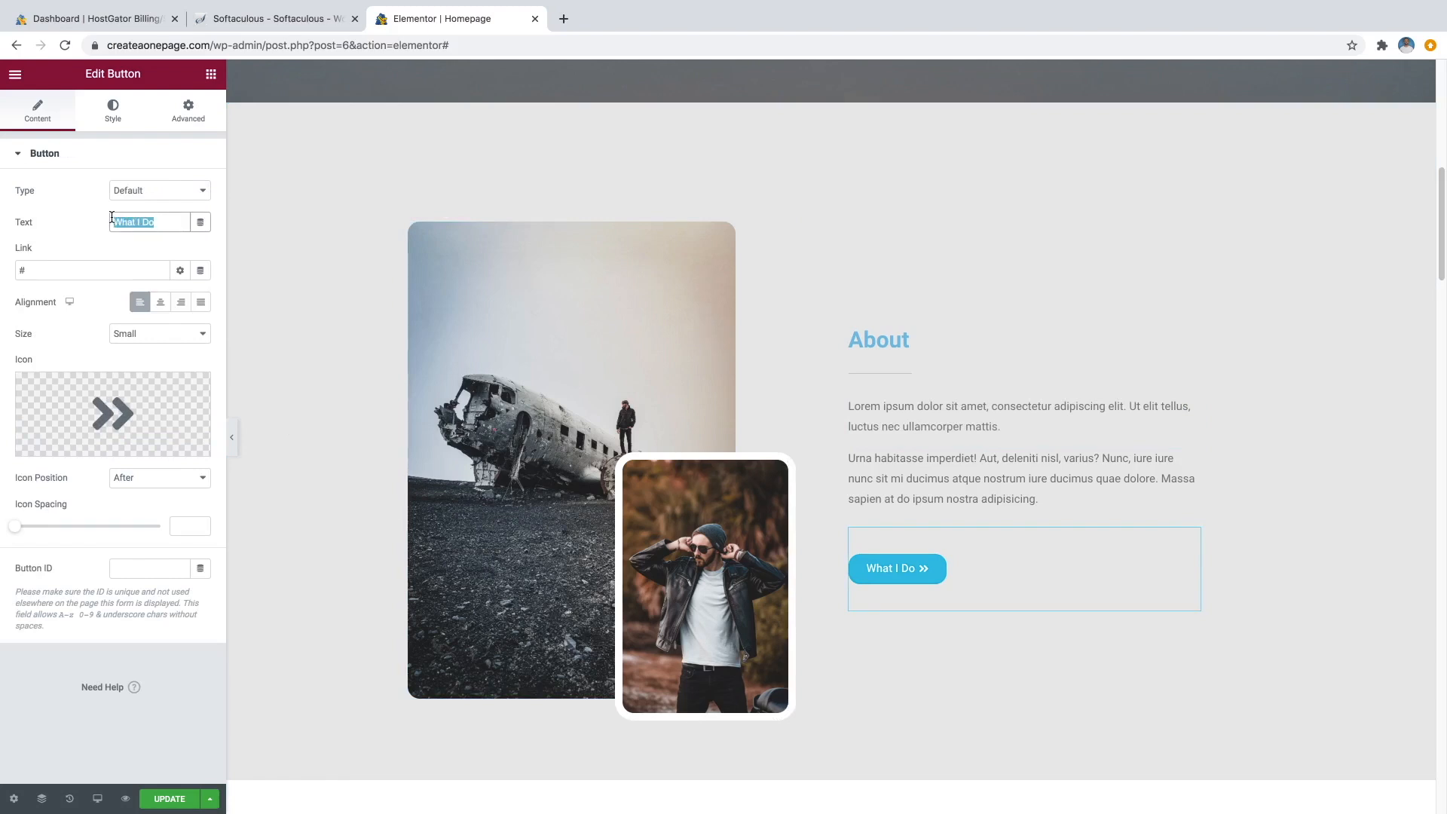
text(See)
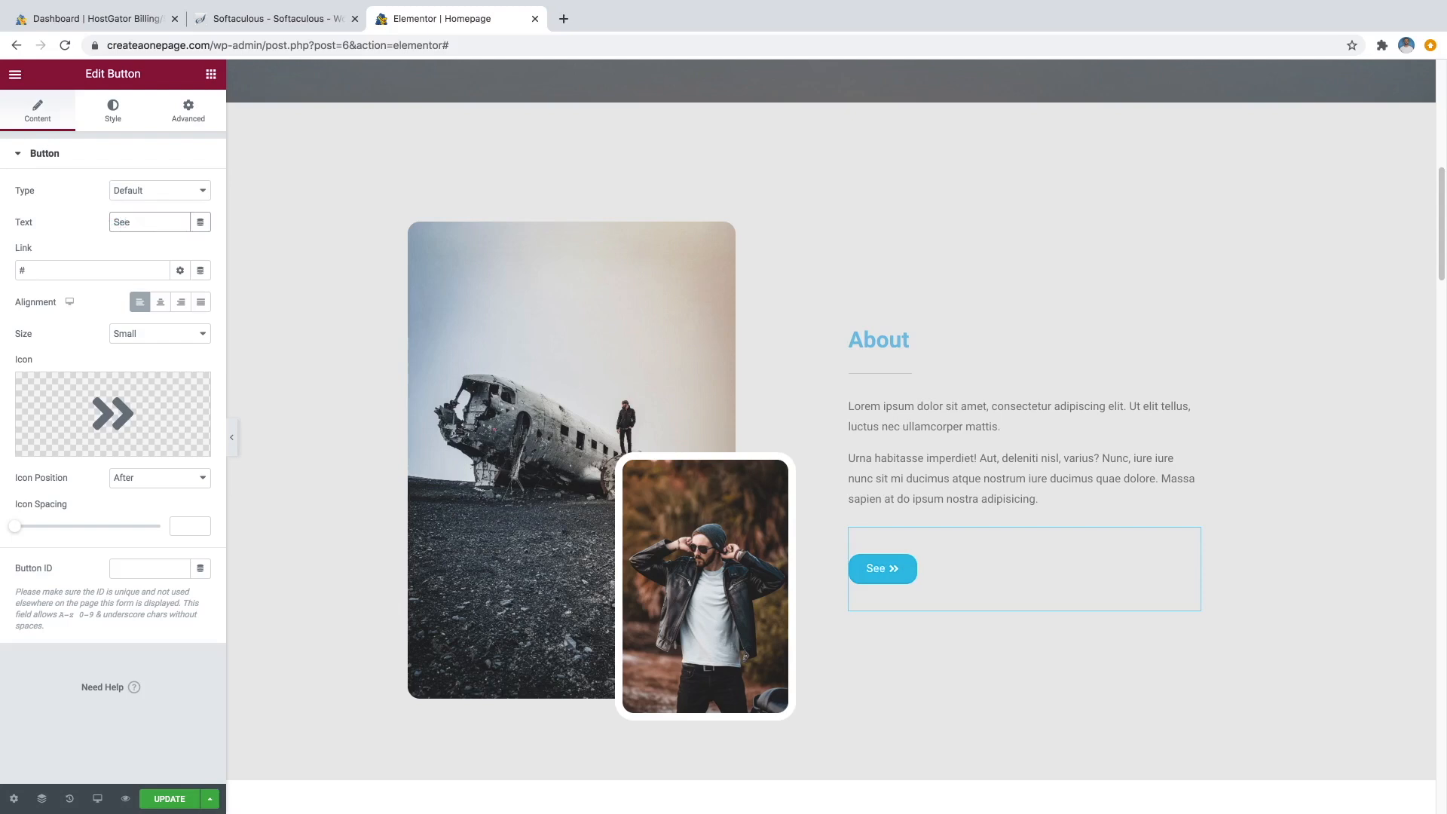
text( My Work)
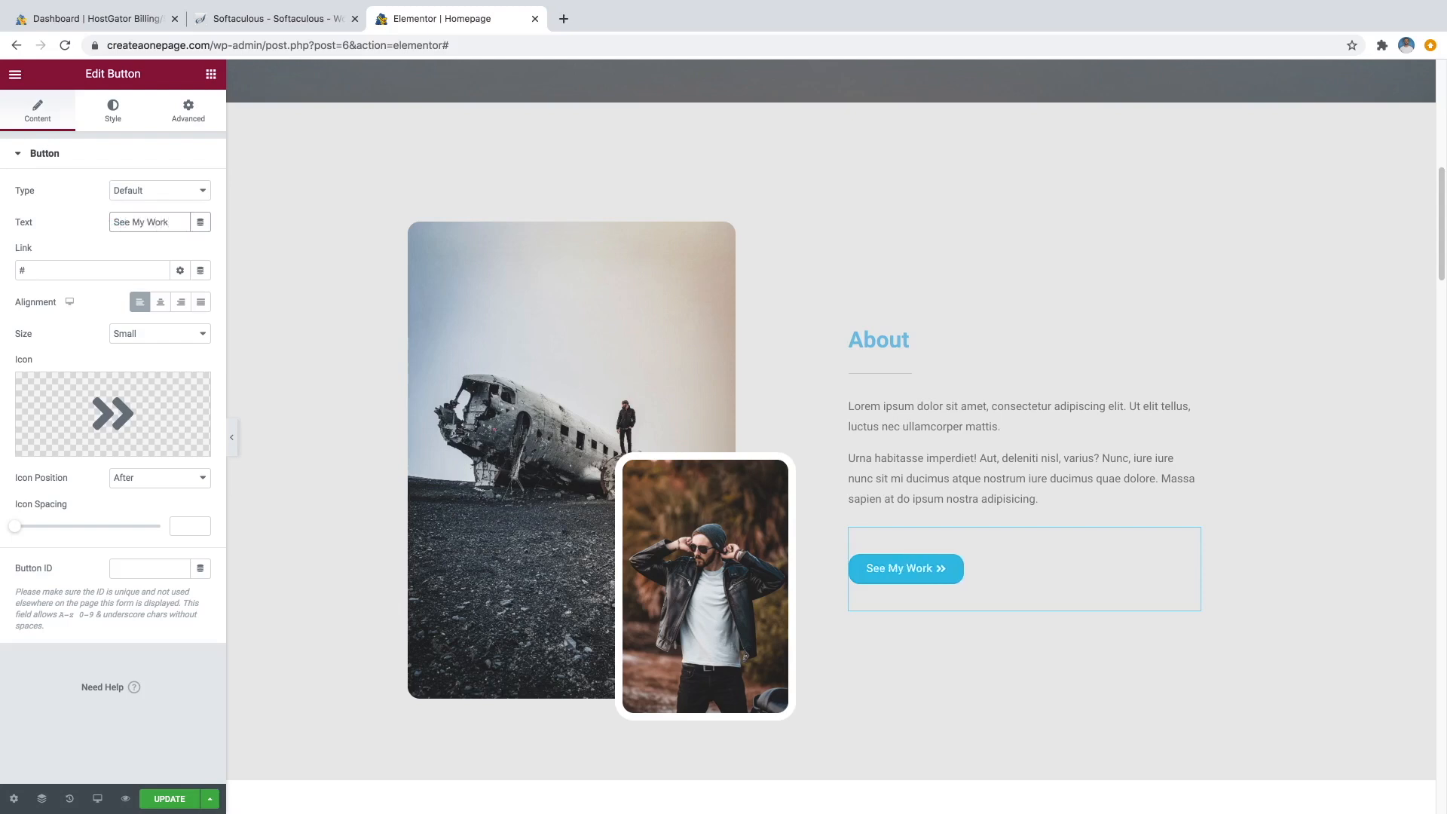
click(62, 274)
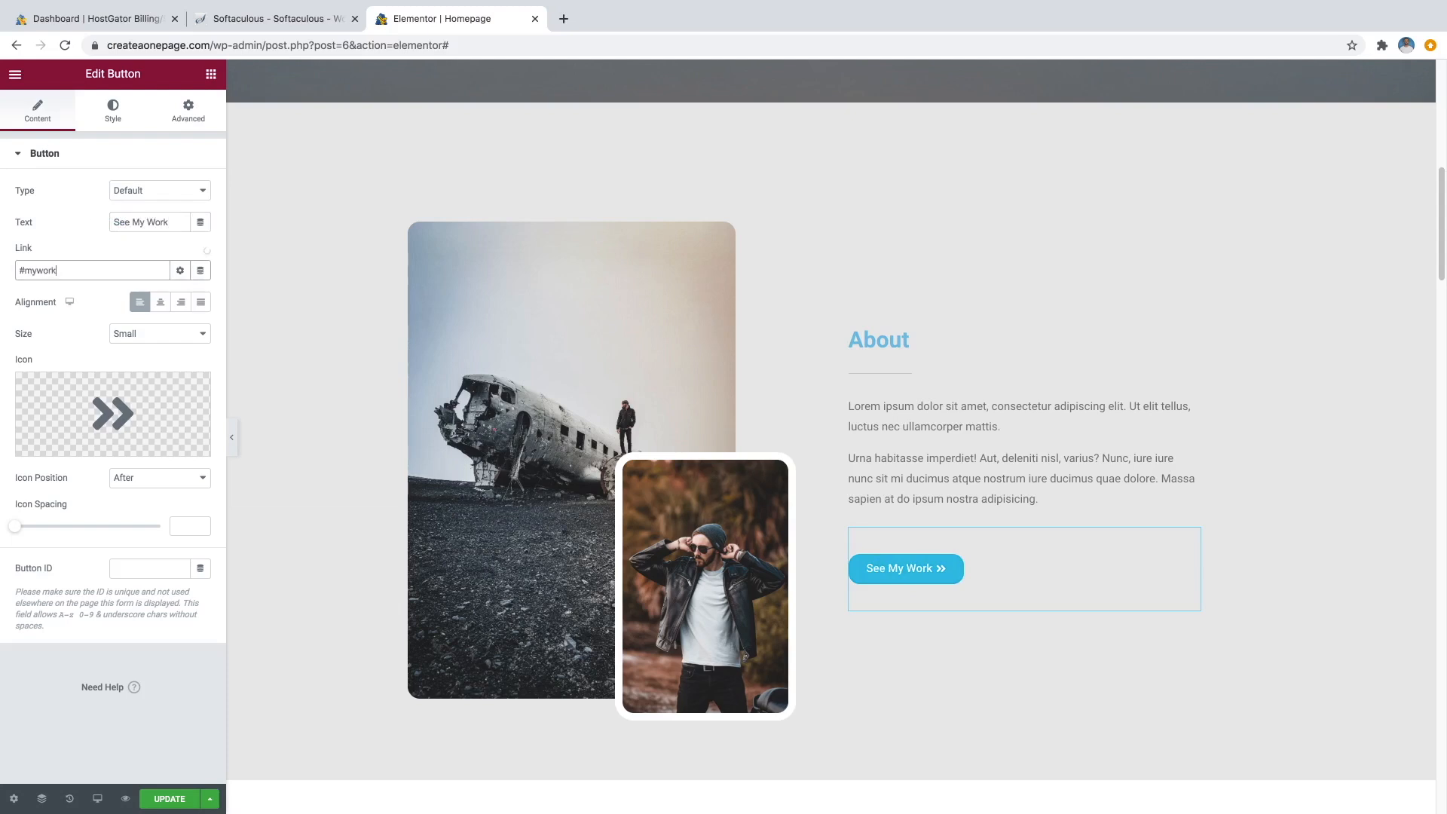
scroll(817, 472, down, 20)
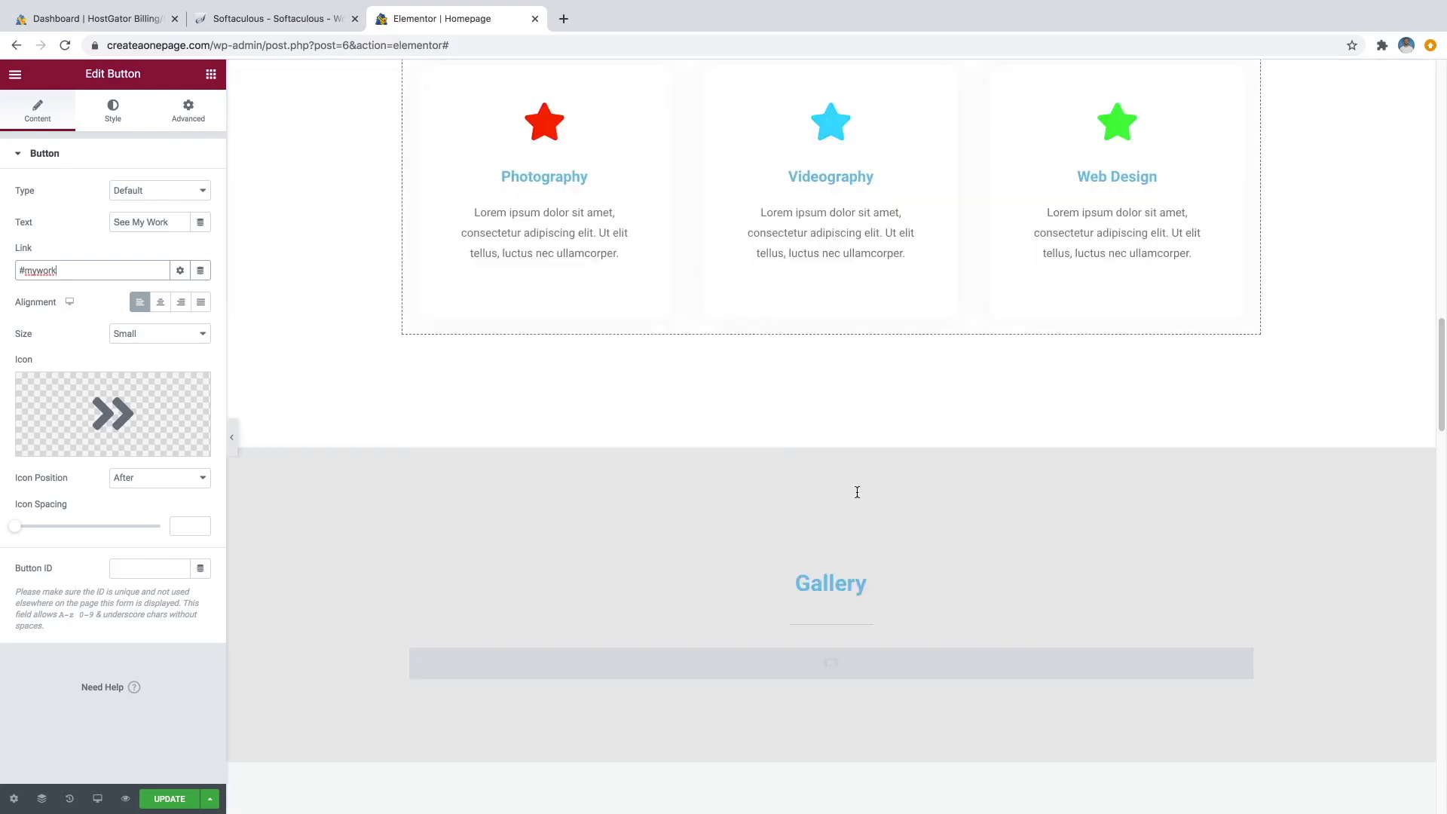
scroll(854, 494, down, 2)
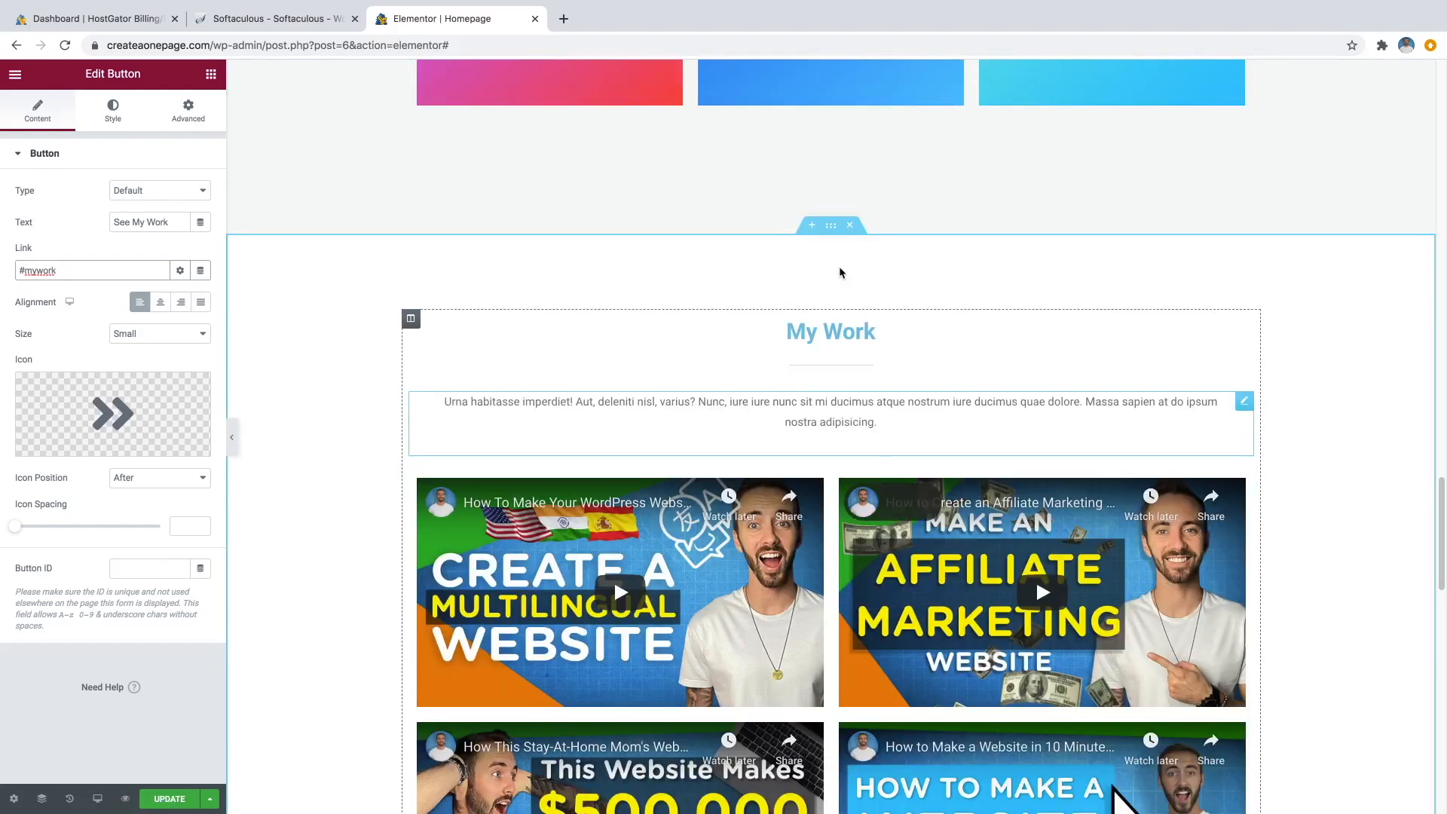
scroll(875, 333, up, 15)
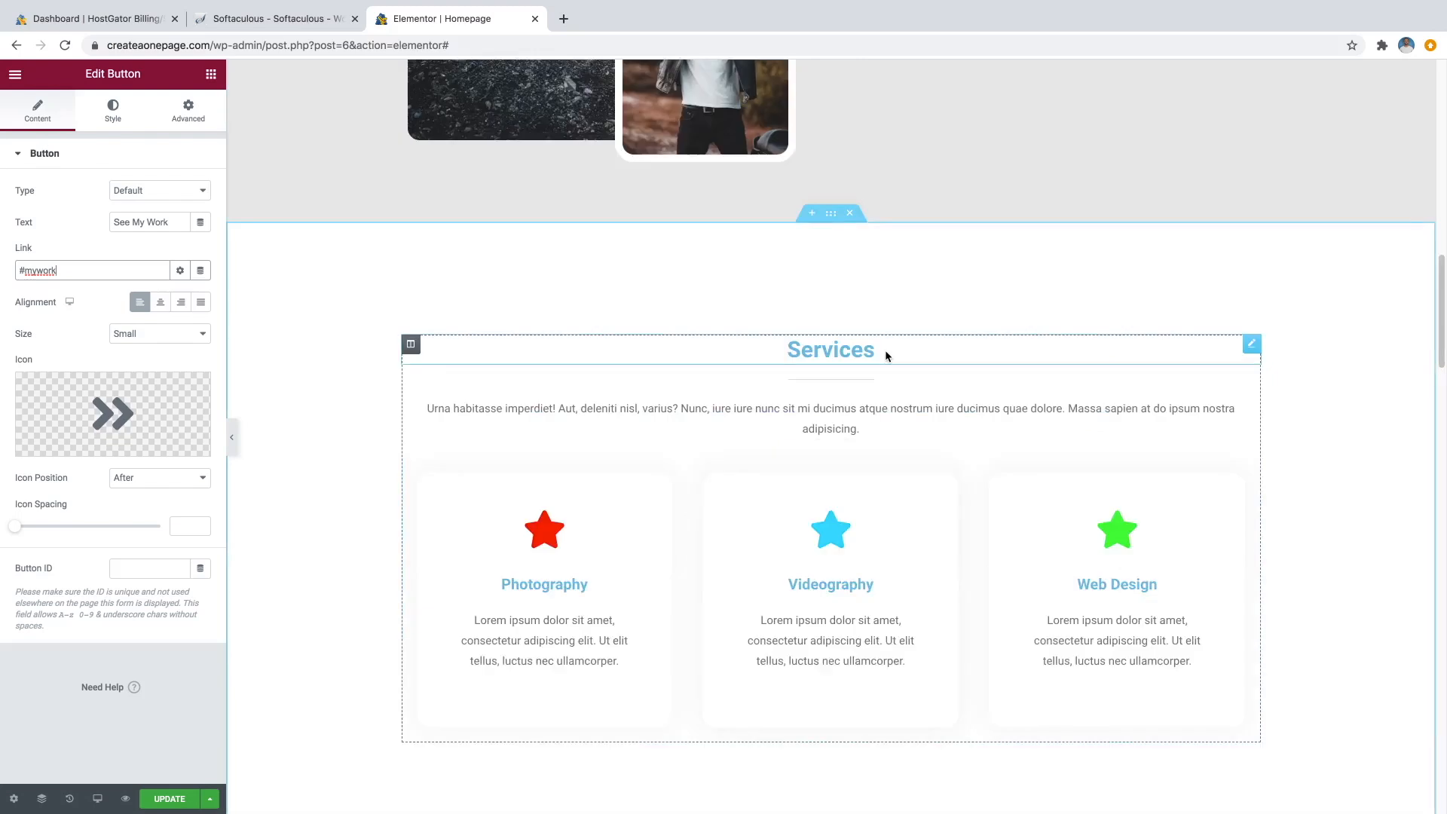
scroll(920, 273, up, 1)
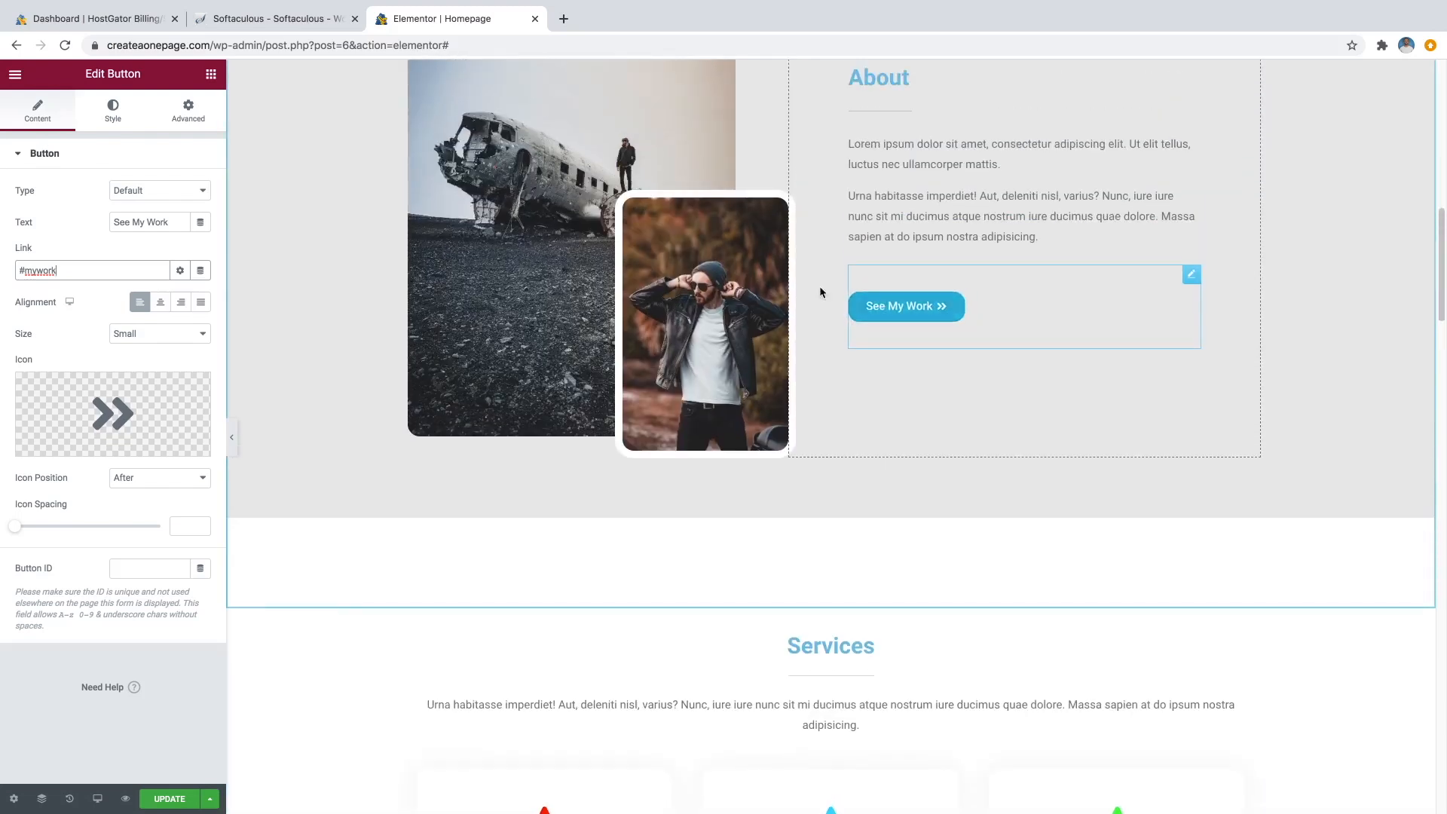
Save the page changes with UPDATE.
click(181, 798)
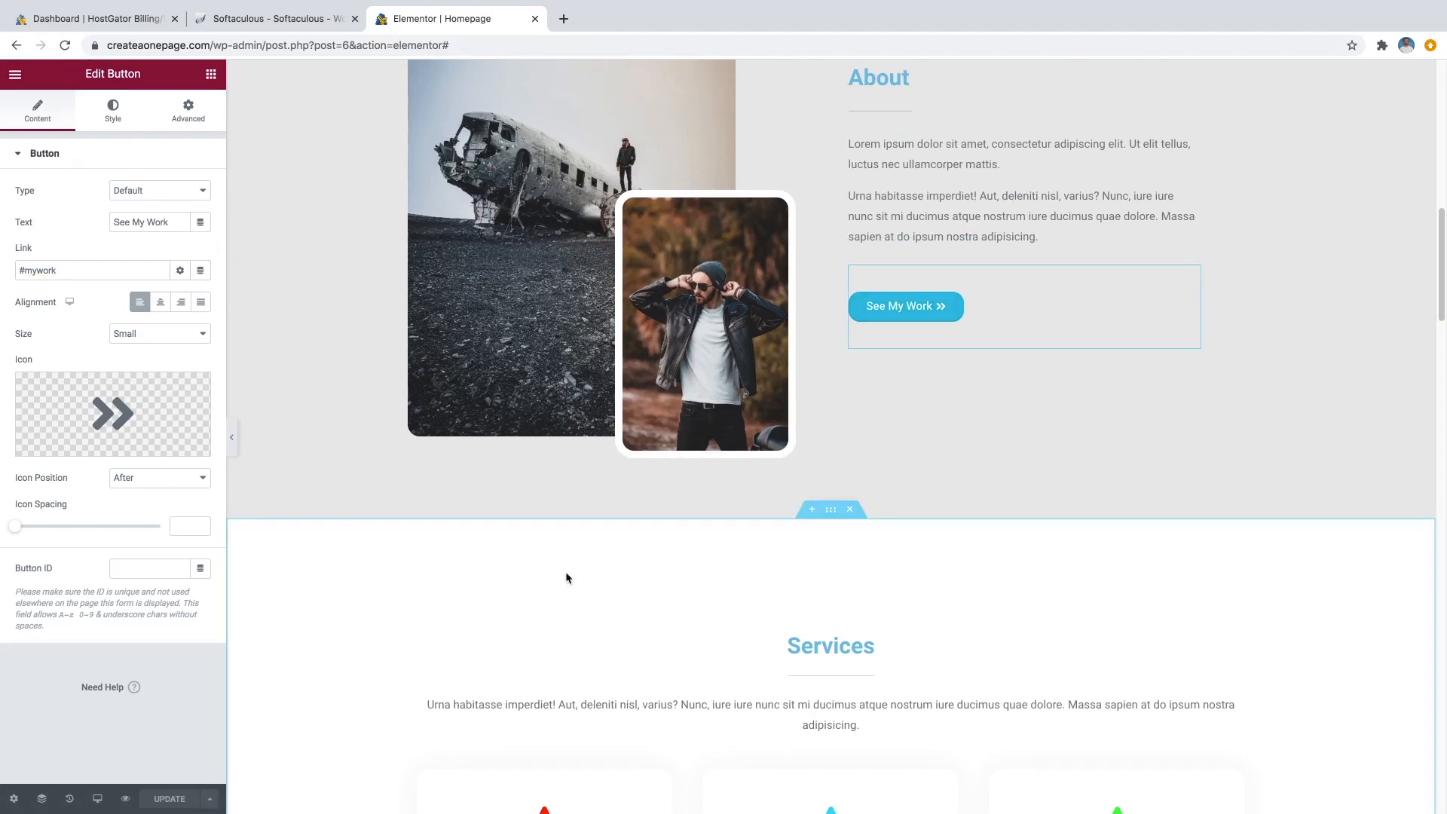
scroll(724, 528, up, 5)
scroll(807, 495, up, 2)
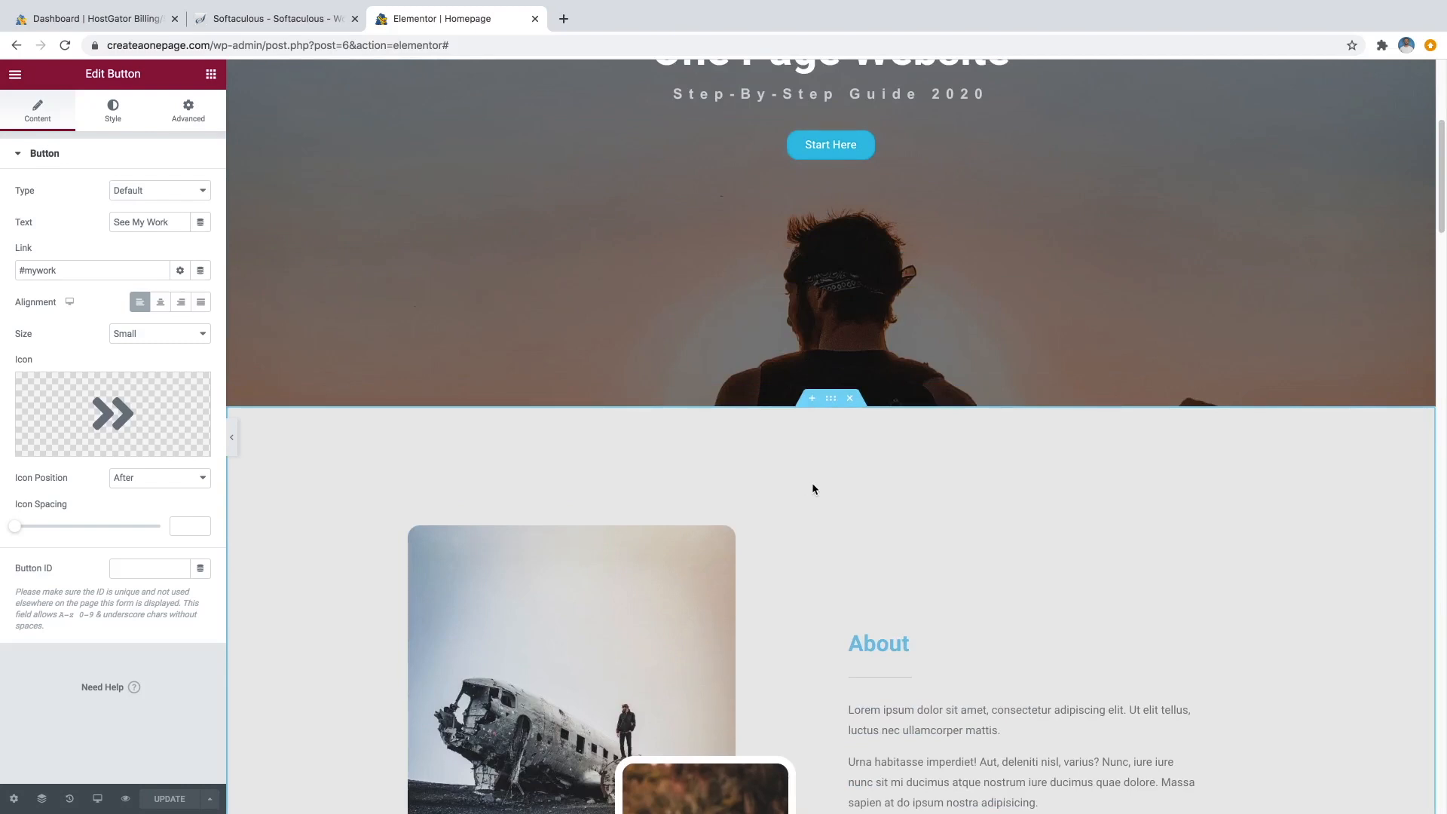
scroll(829, 490, up, 5)
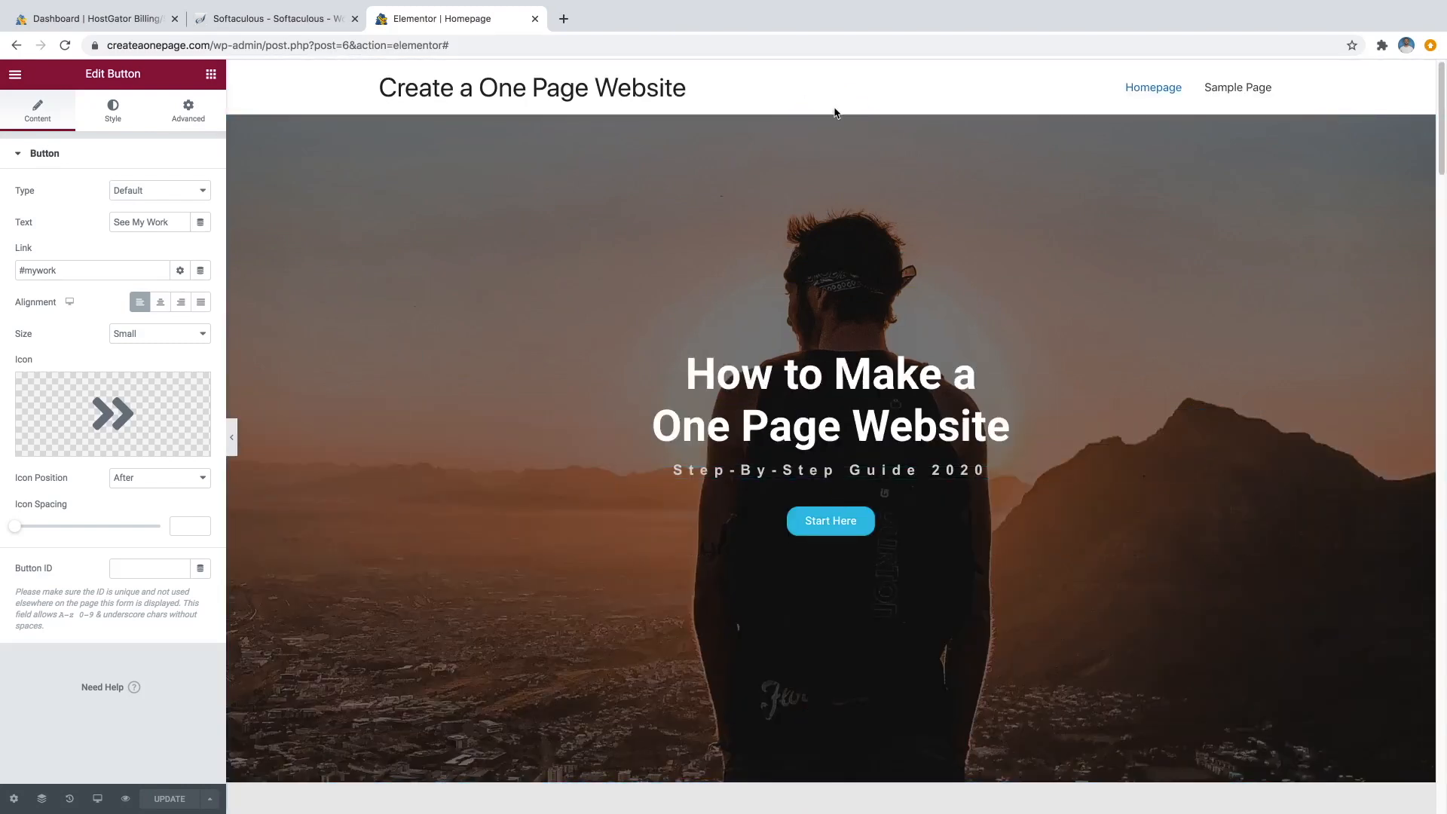
mouse_move(831, 121)
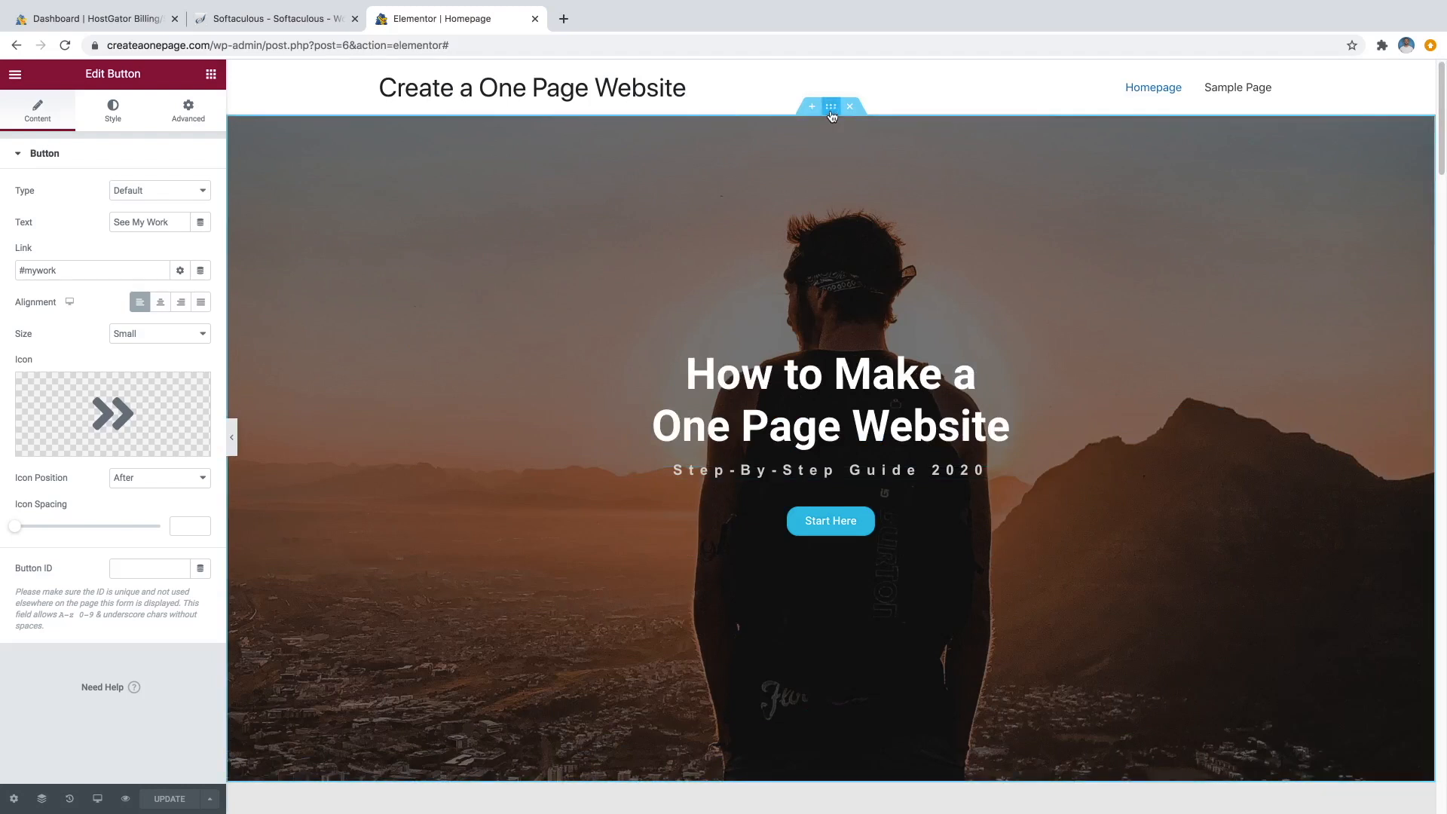
Add a bottom Tilt Opacity shape divider to the hero with width 209 and height 196.
click(831, 113)
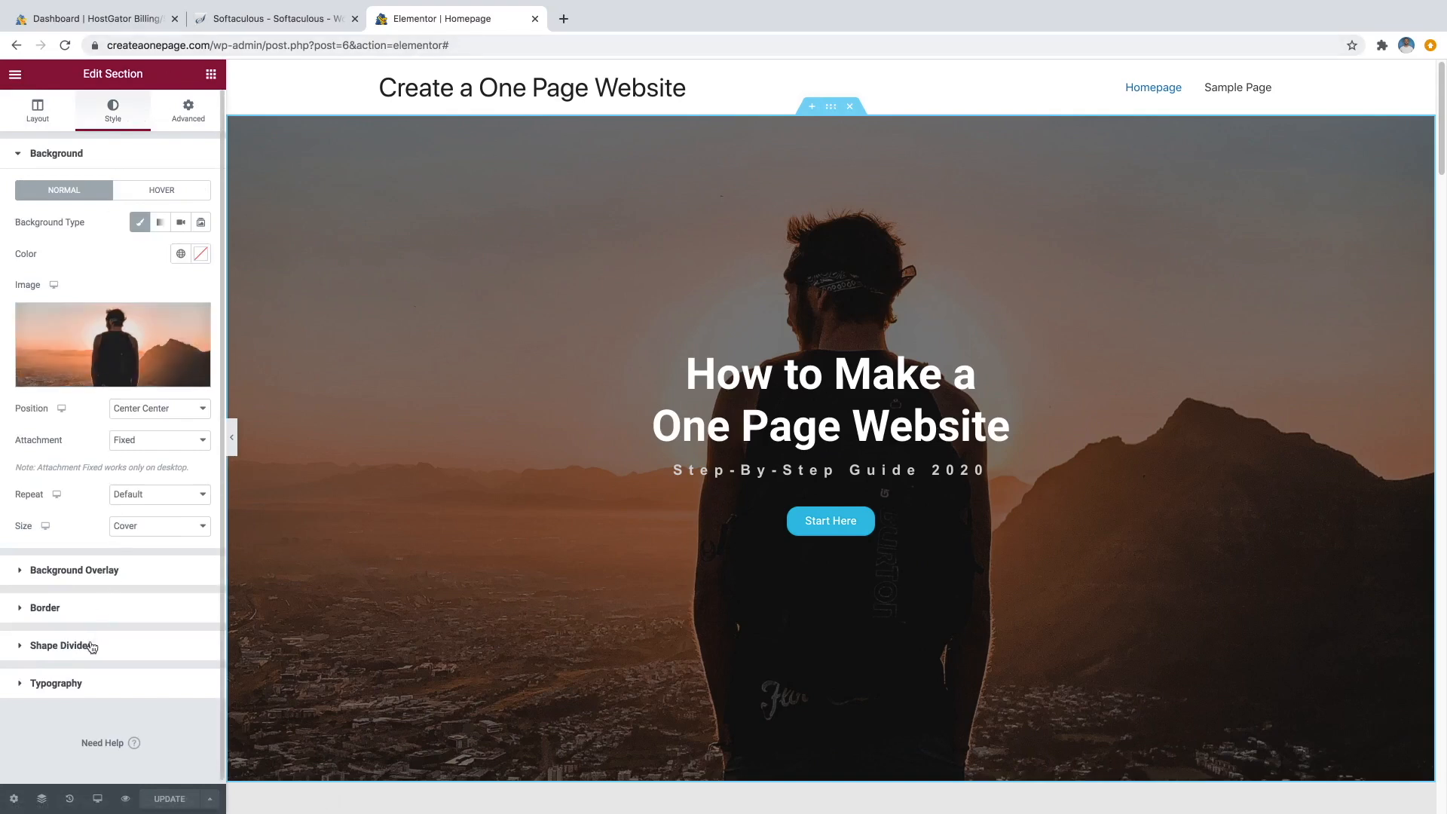
click(60, 645)
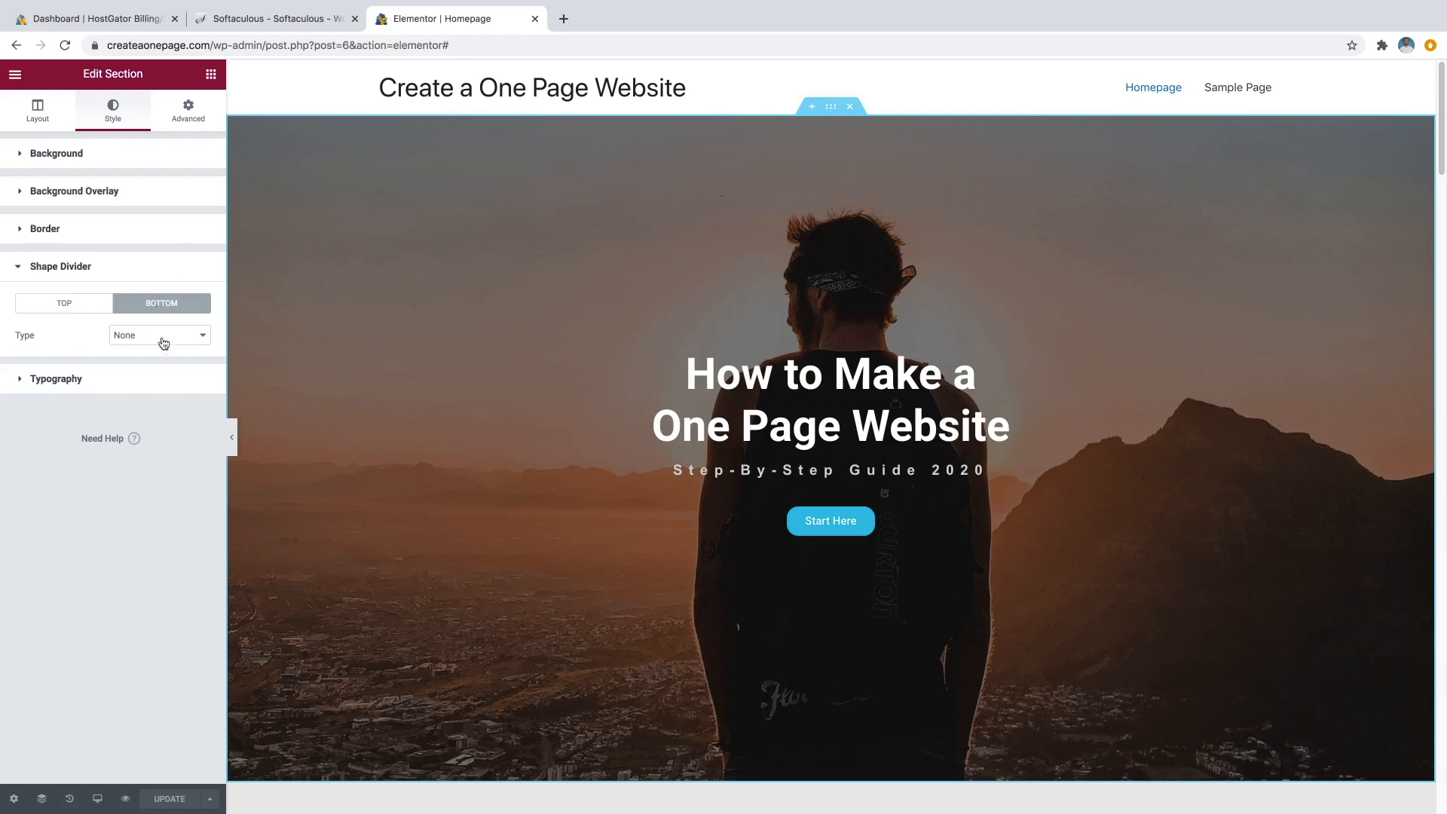
click(163, 337)
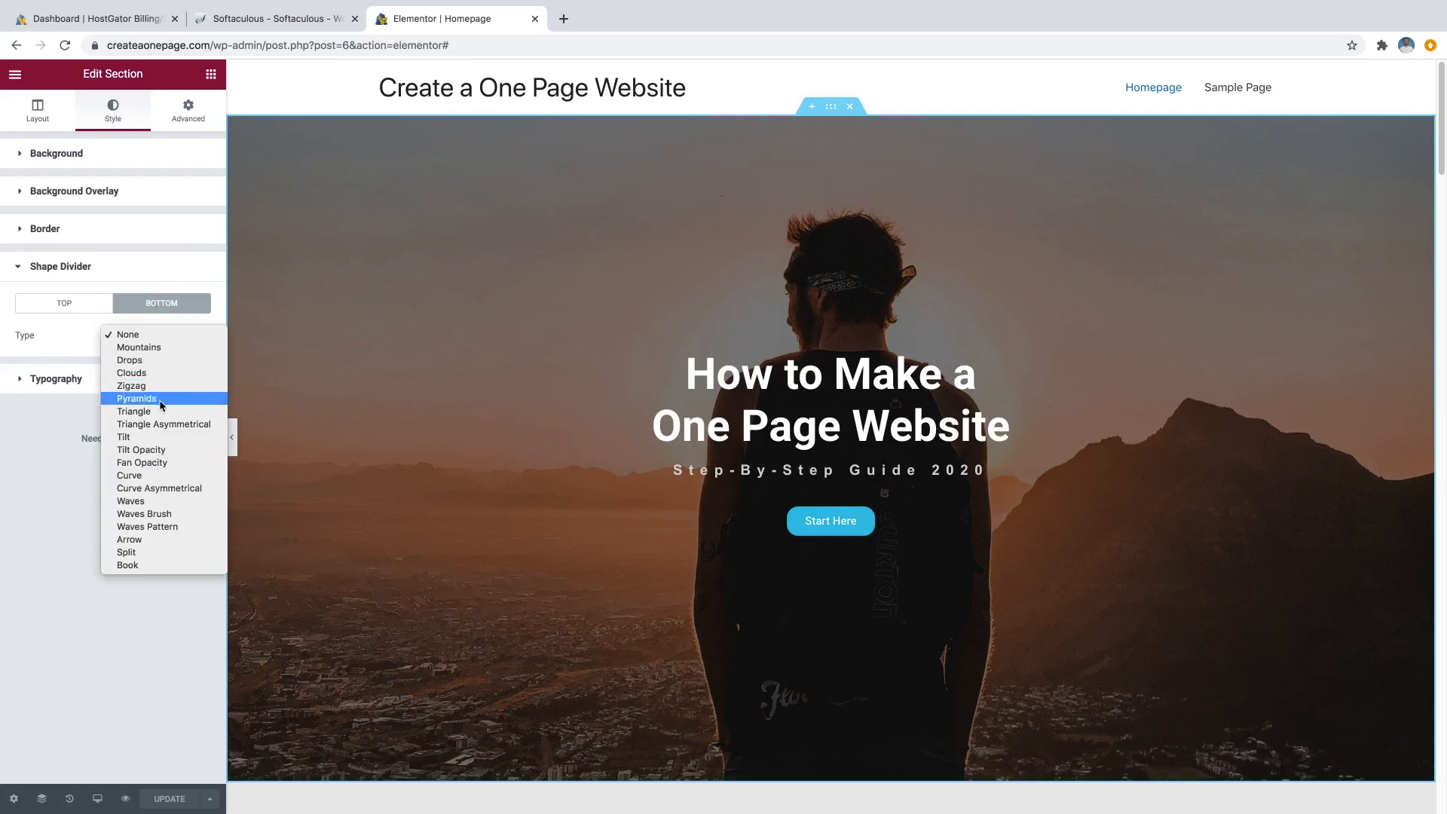
click(144, 450)
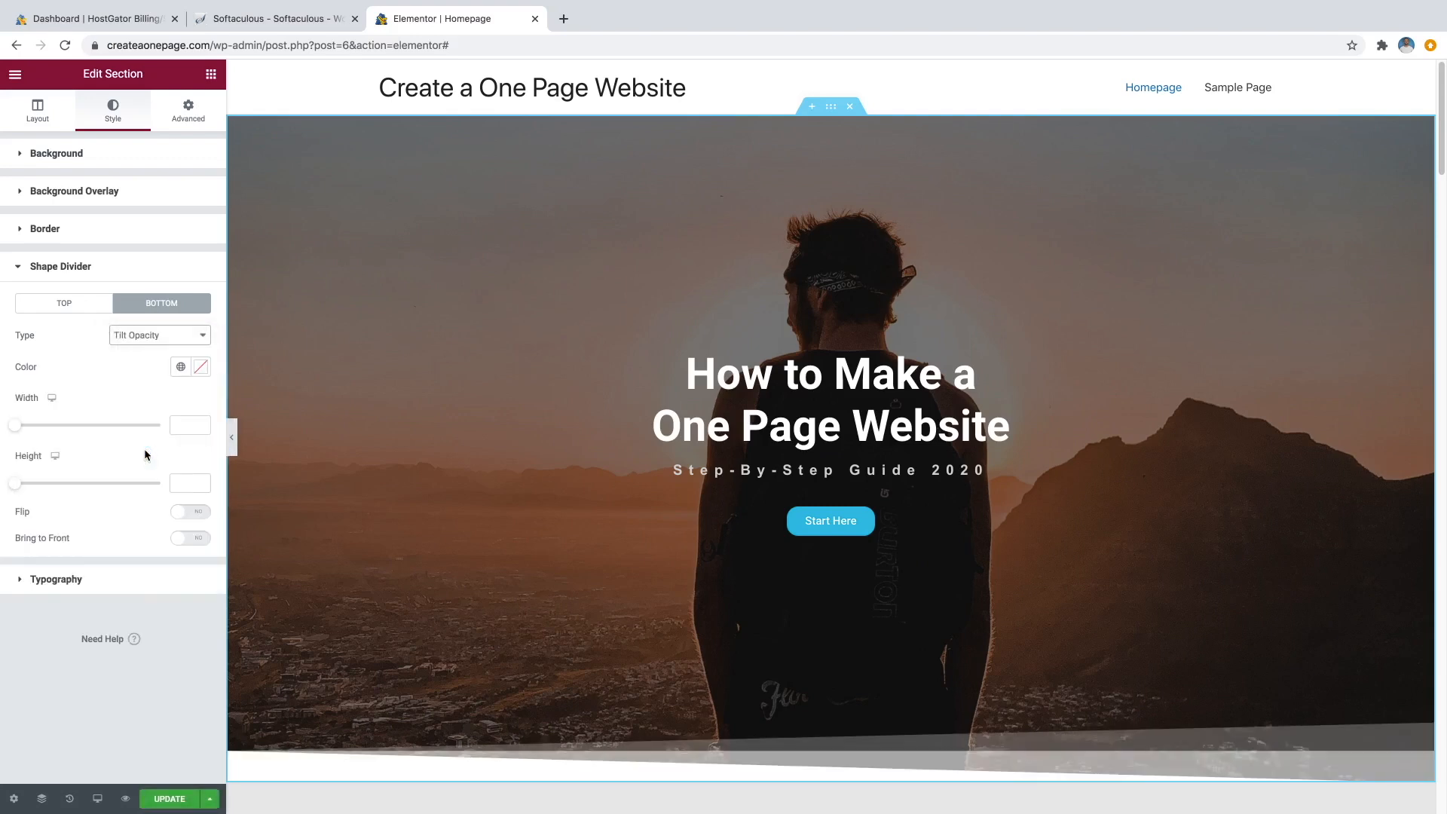
scroll(499, 337, down, 3)
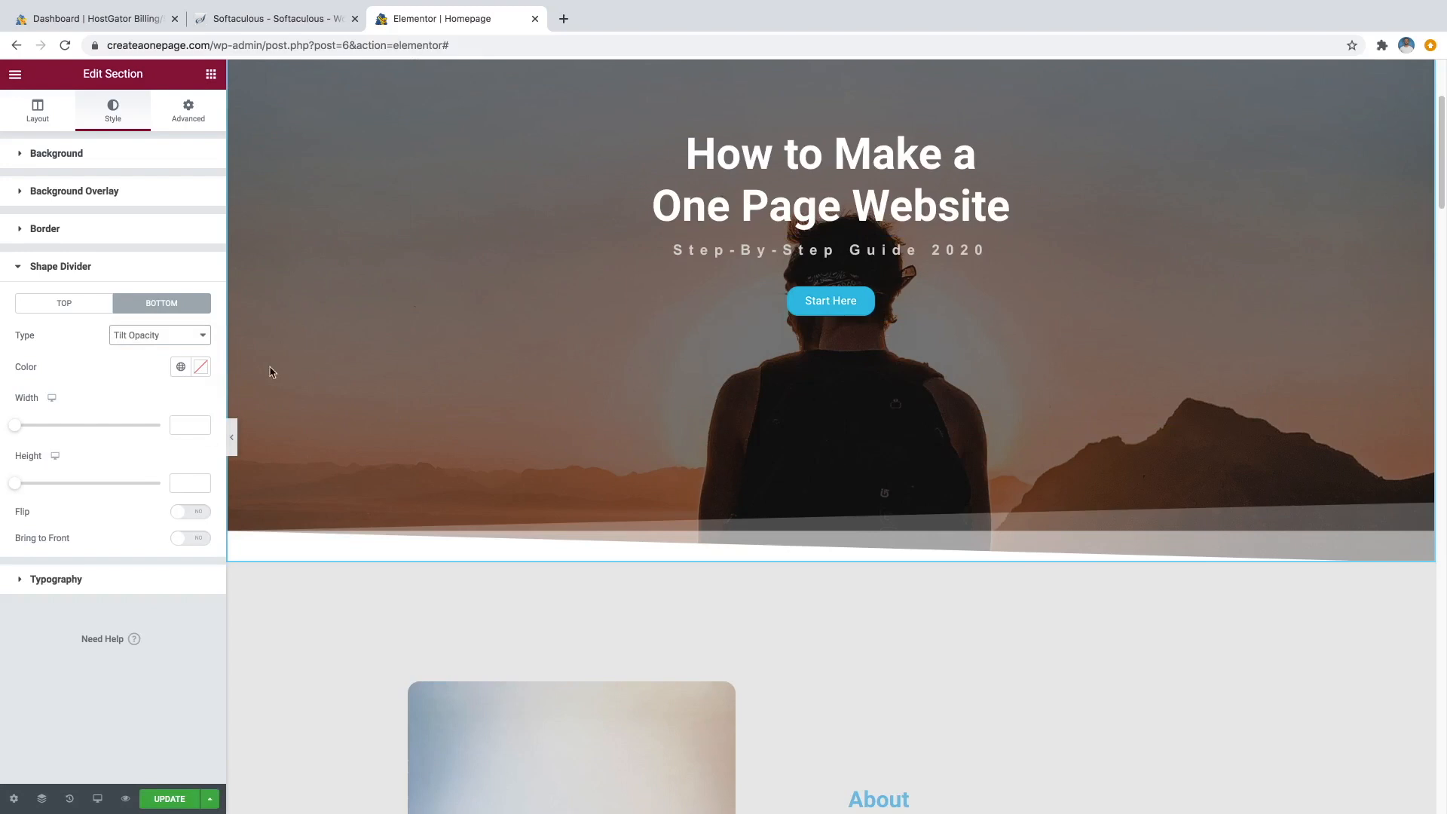
drag(16, 426, 95, 408)
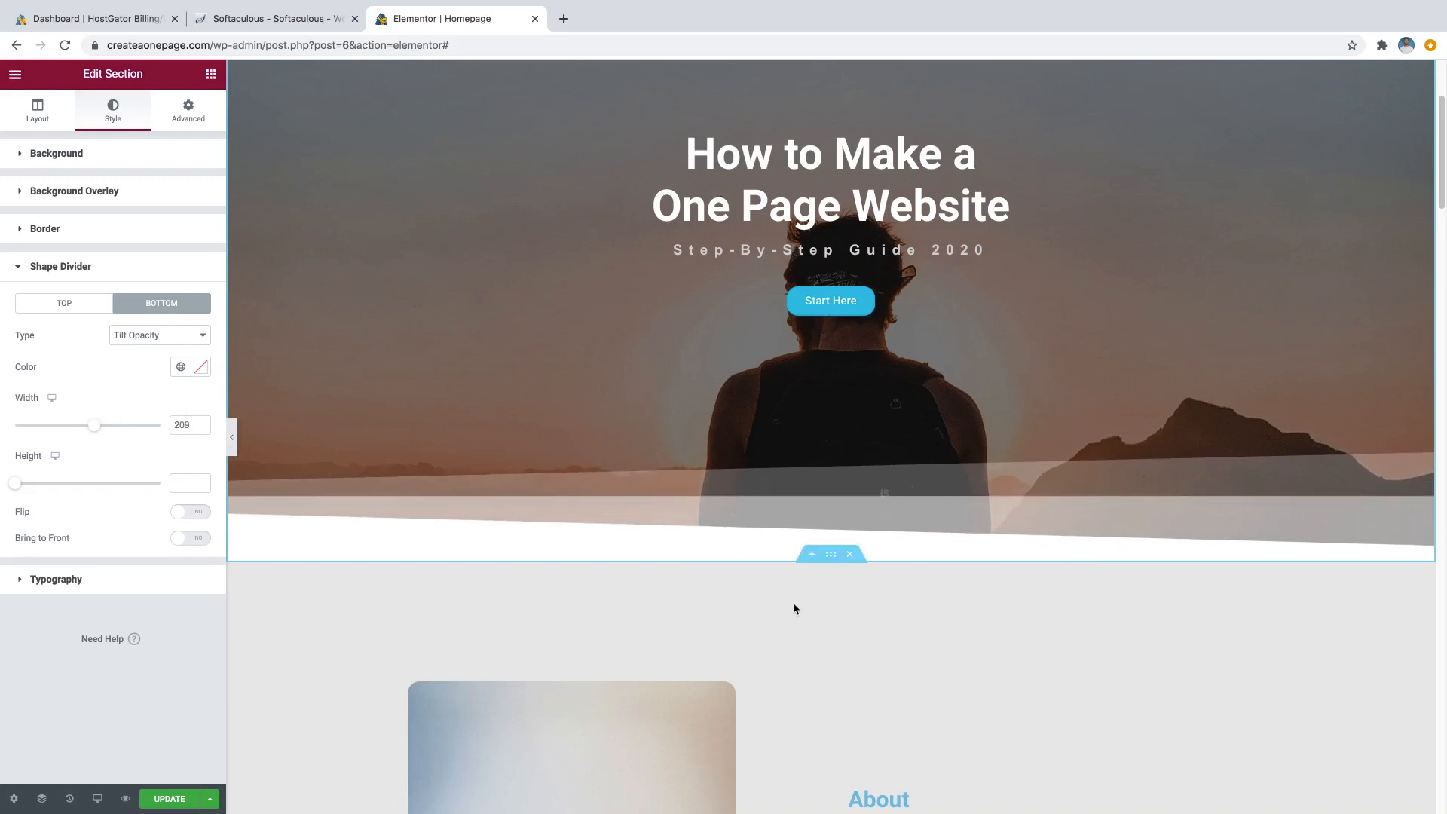
scroll(752, 580, up, 3)
scroll(829, 453, down, 5)
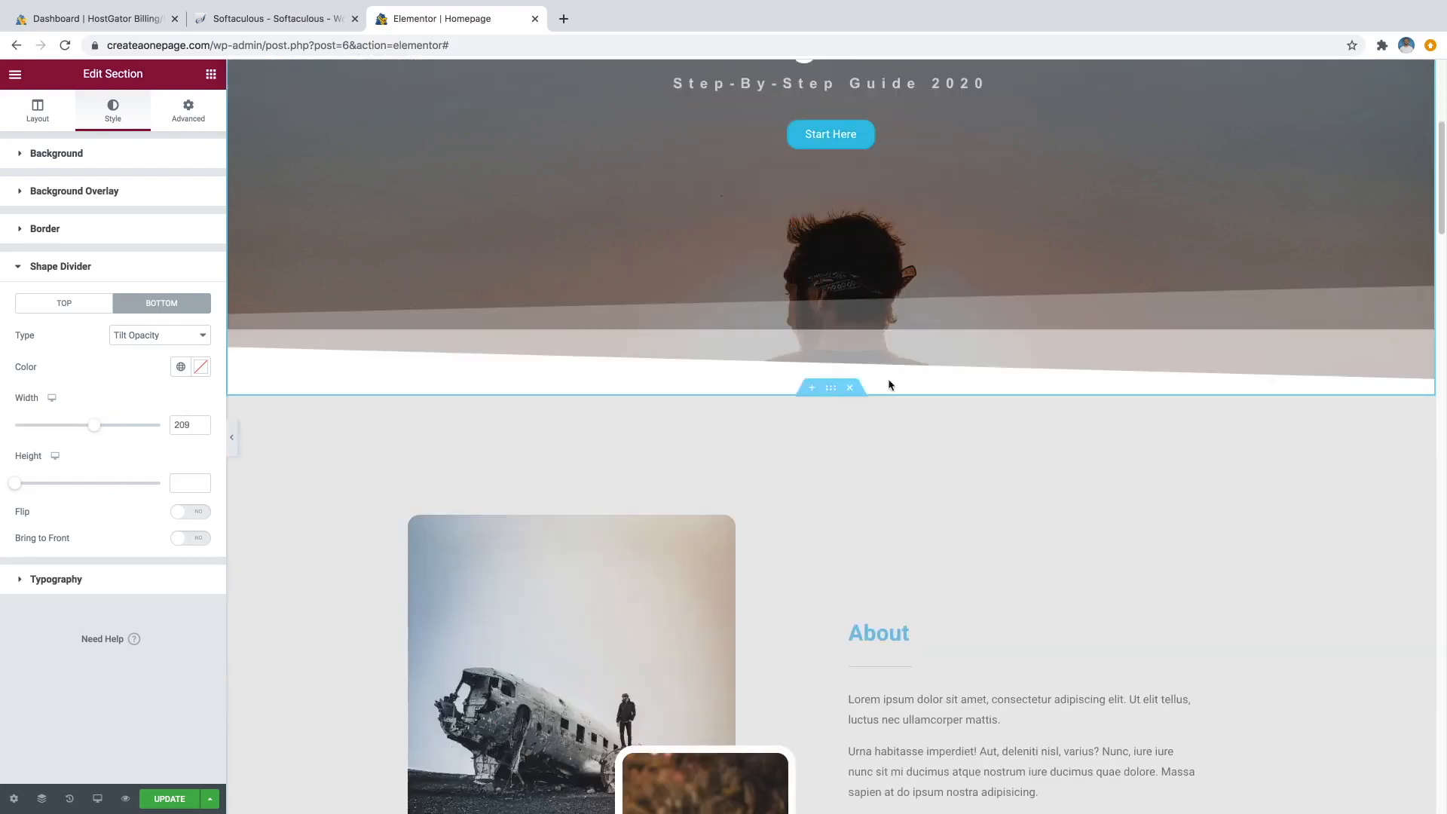
scroll(757, 487, up, 1)
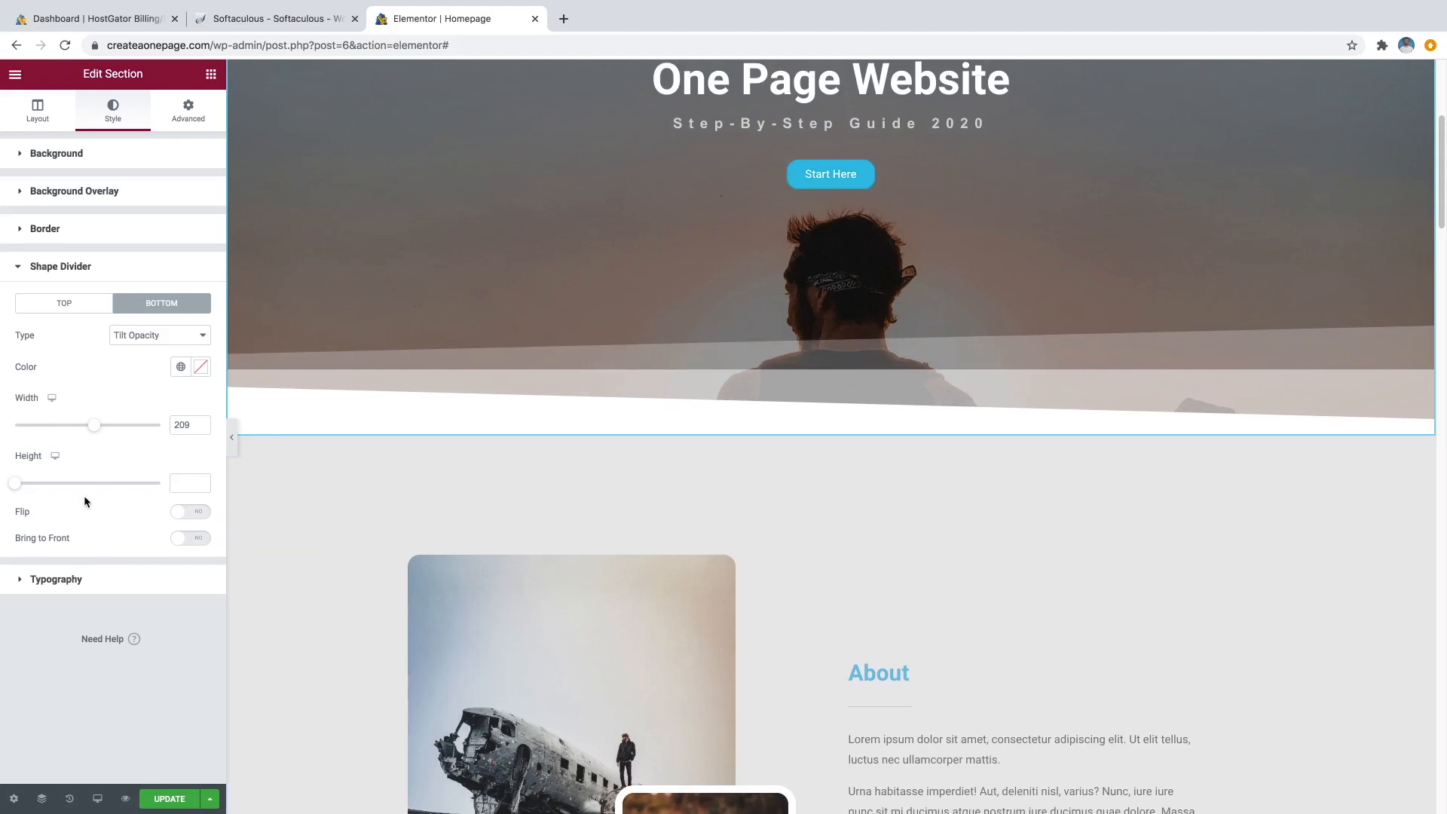
drag(14, 483, 68, 493)
Switch the hero's bottom divider shape to Mountains.
click(195, 334)
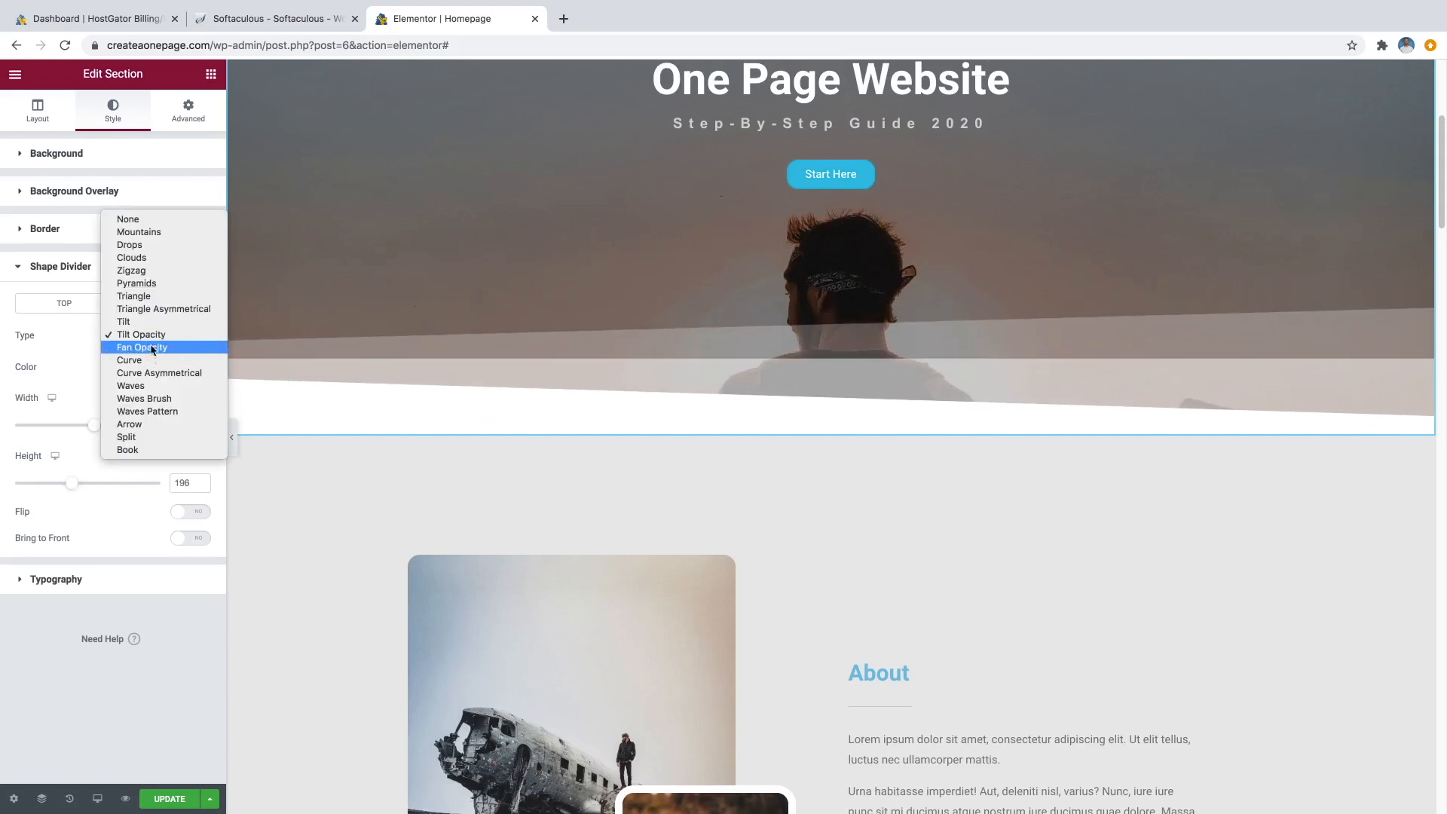
click(142, 234)
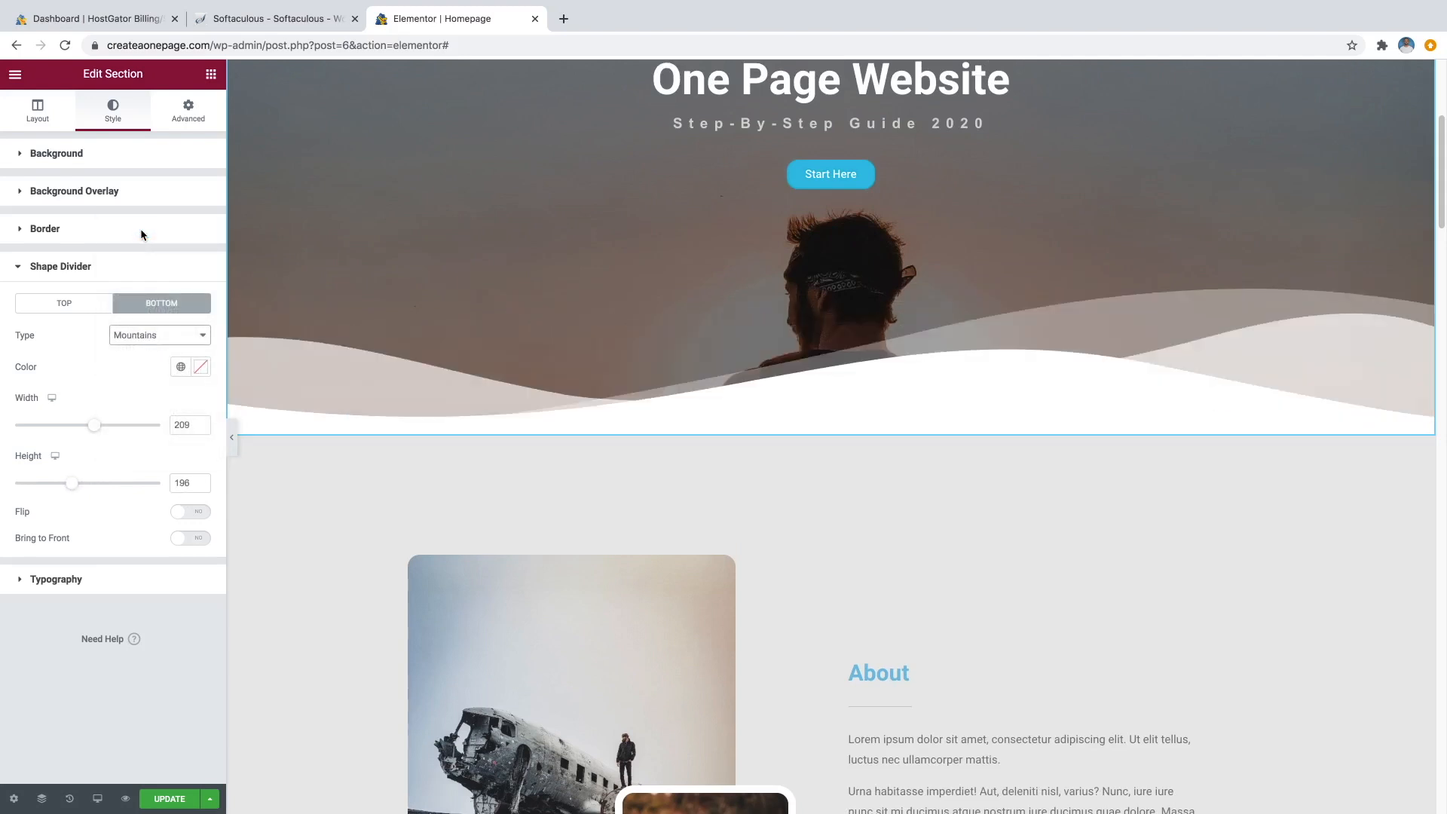
scroll(741, 533, up, 3)
scroll(741, 528, up, 1)
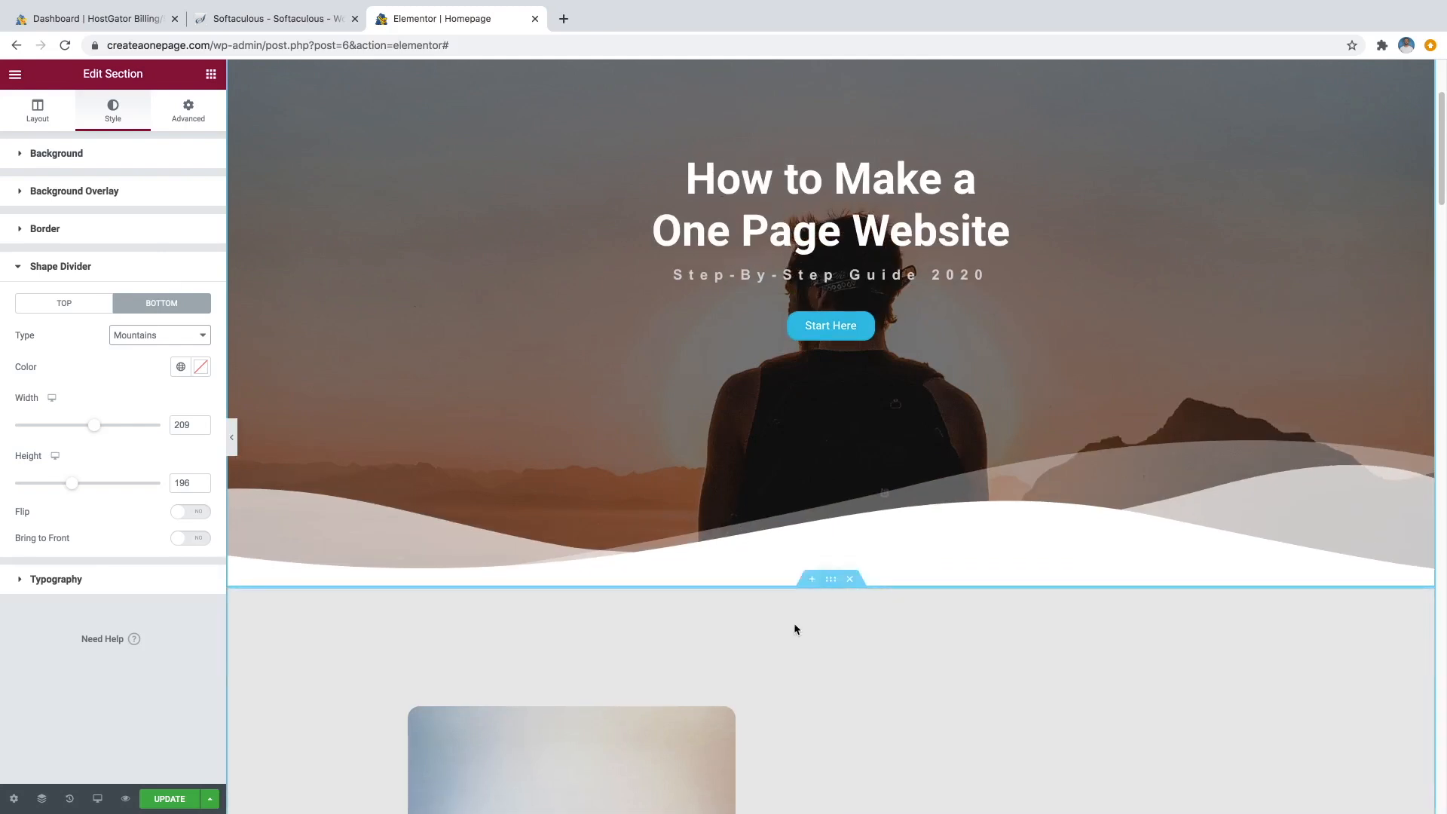
Copy the About section's #EAEAEA background colour hex value.
click(832, 589)
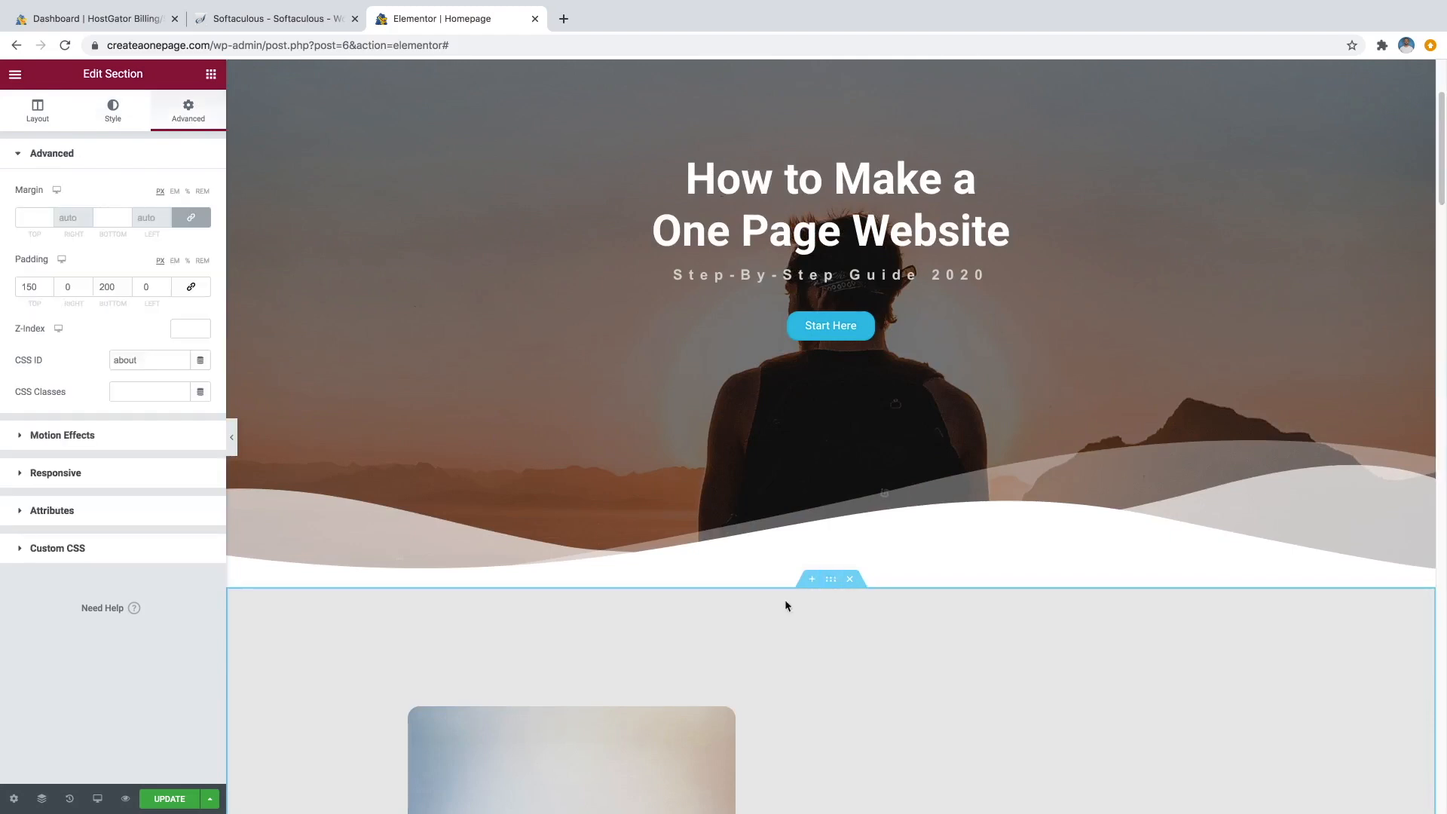
click(118, 116)
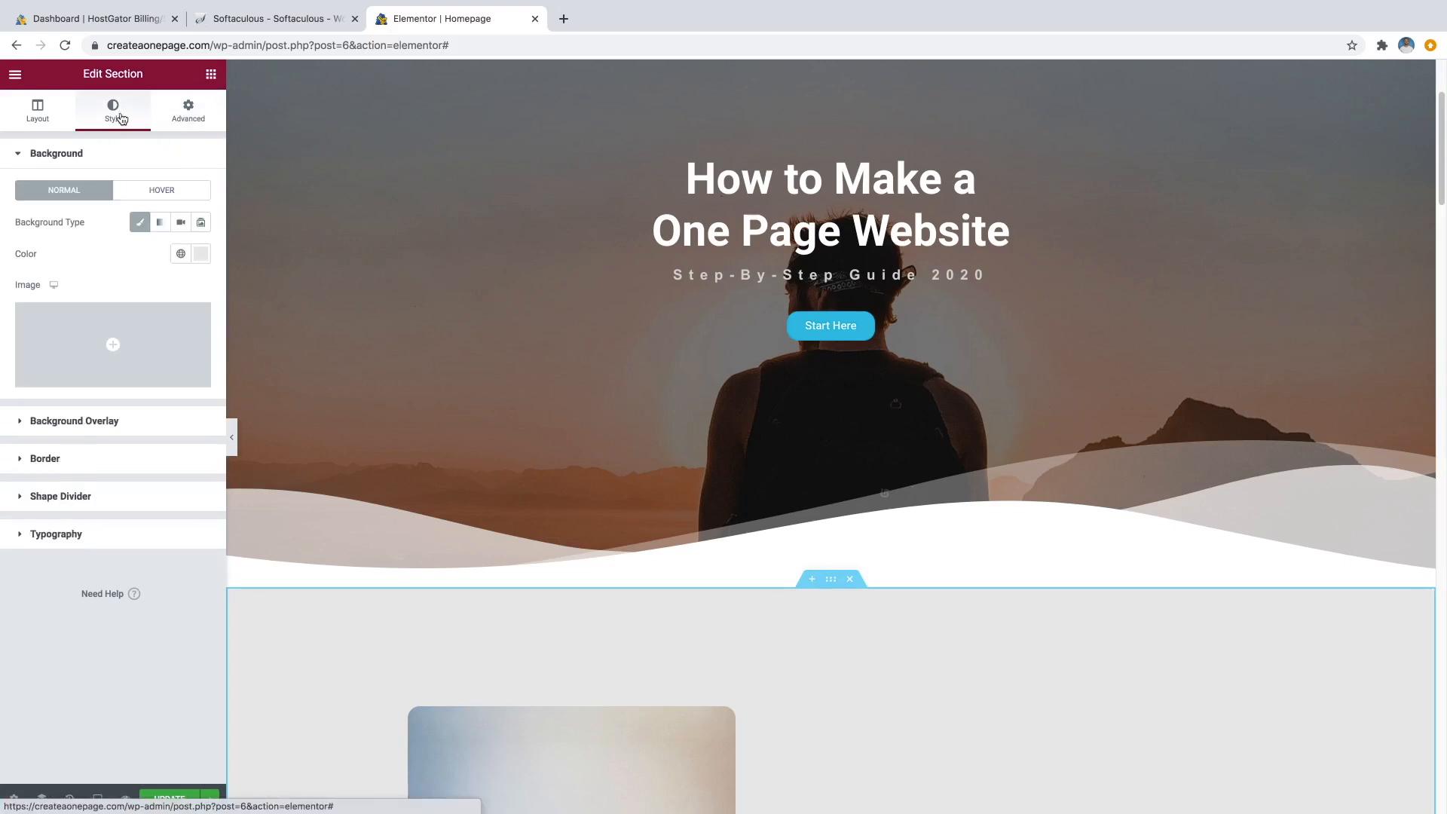
click(199, 255)
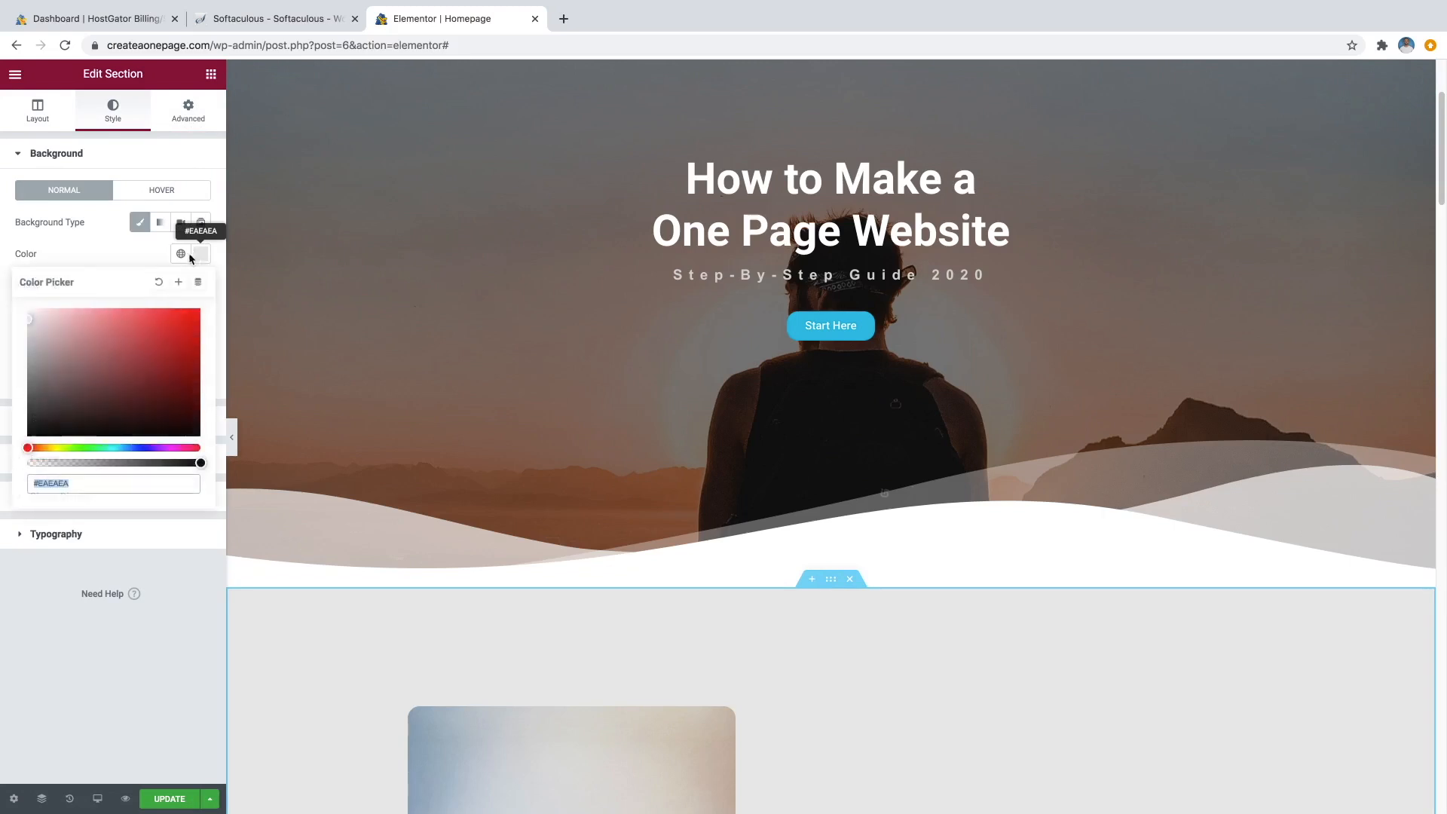
right_click(64, 488)
key(super+c)
click(94, 592)
scroll(762, 517, up, 3)
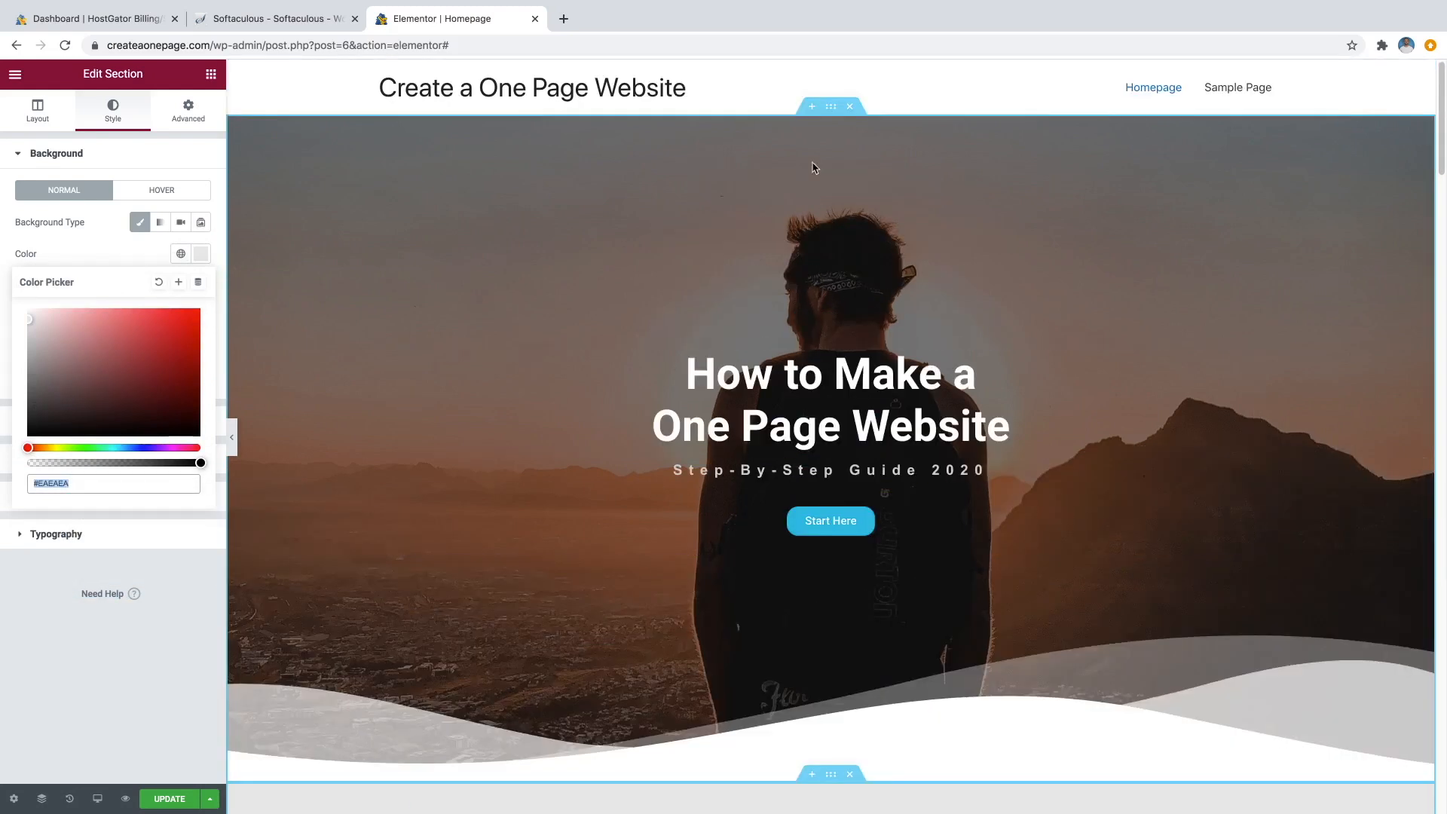
Reopen the hero section's bottom shape divider settings.
mouse_move(835, 121)
click(831, 110)
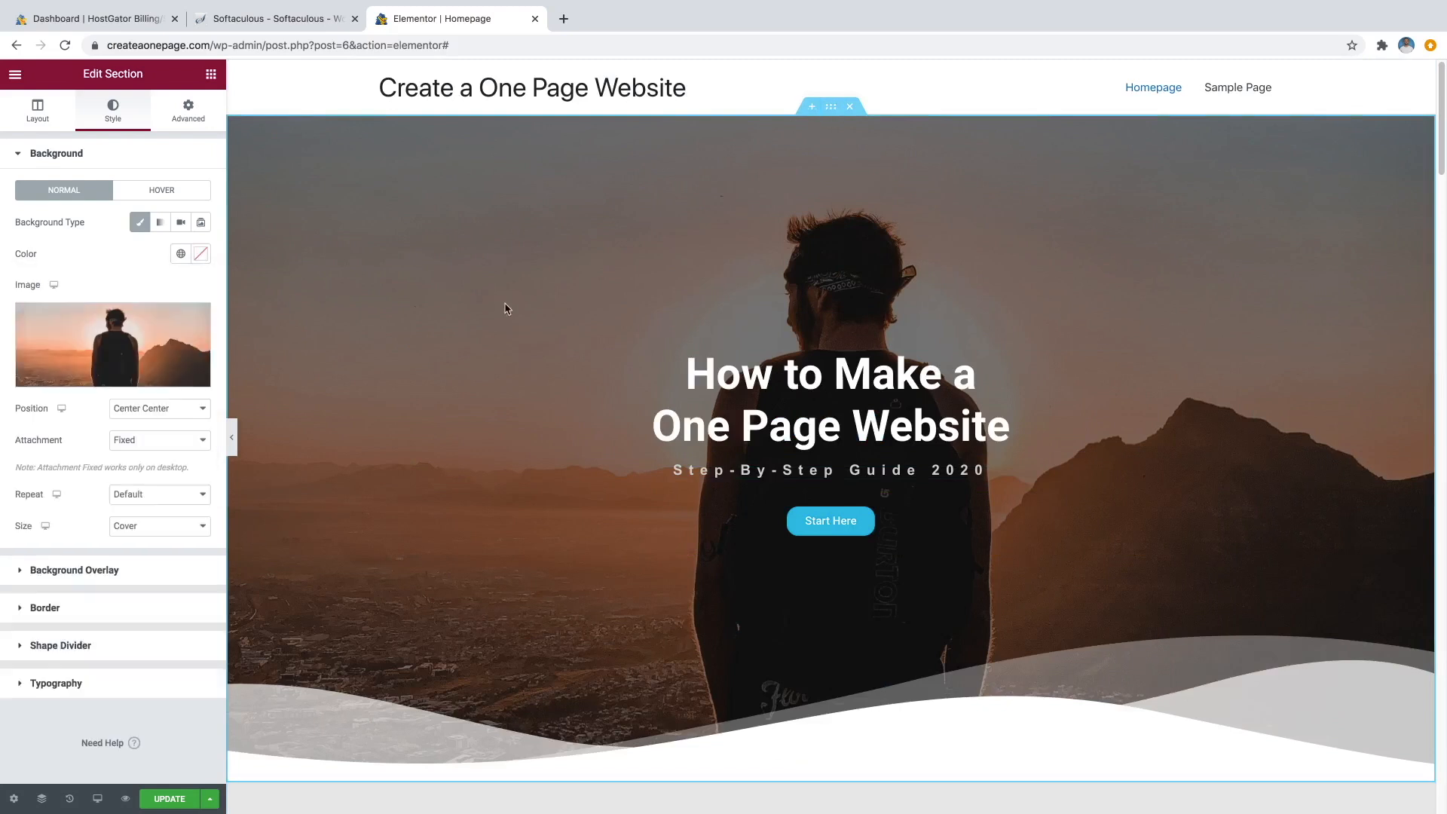
click(155, 649)
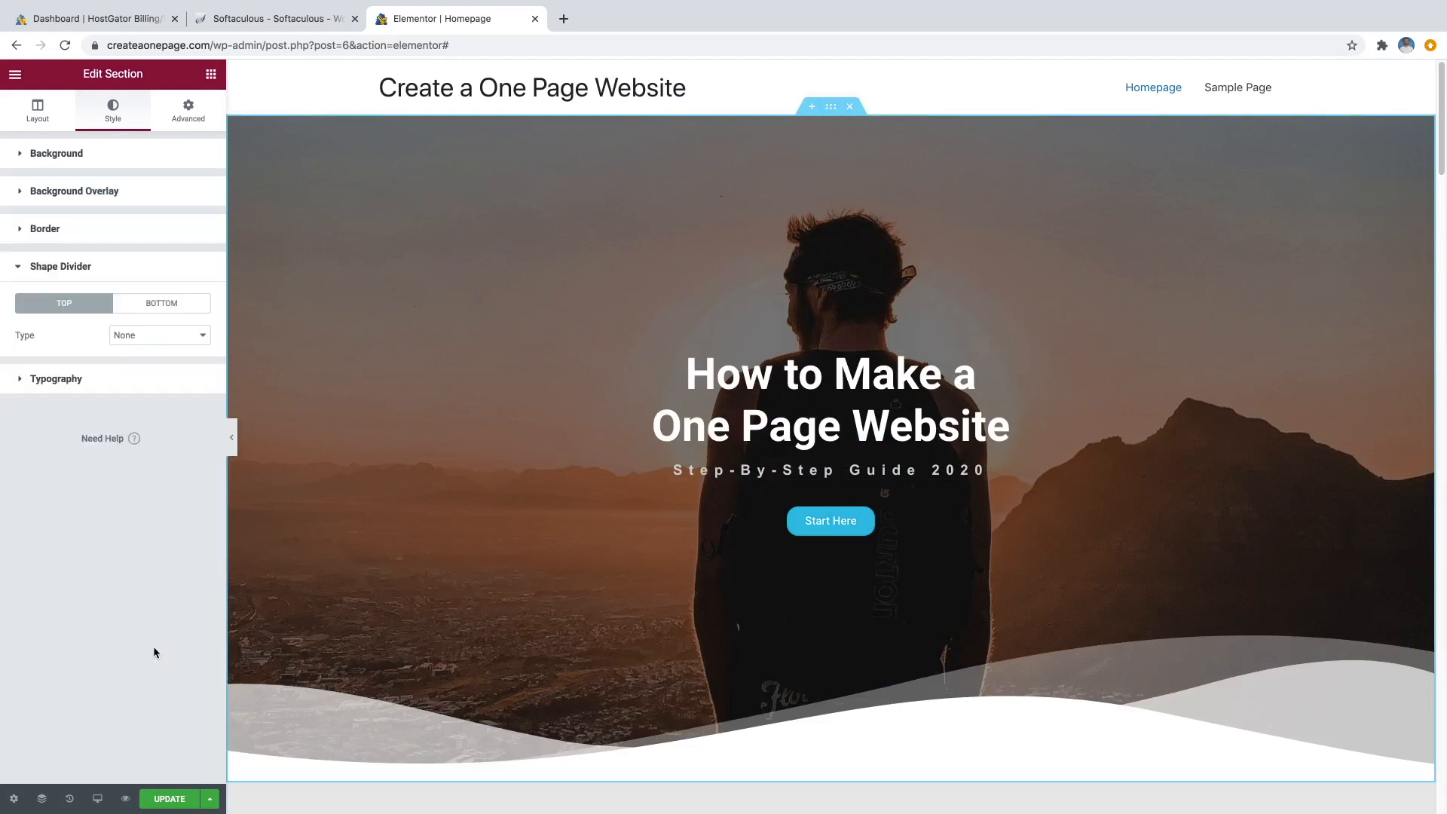
click(155, 305)
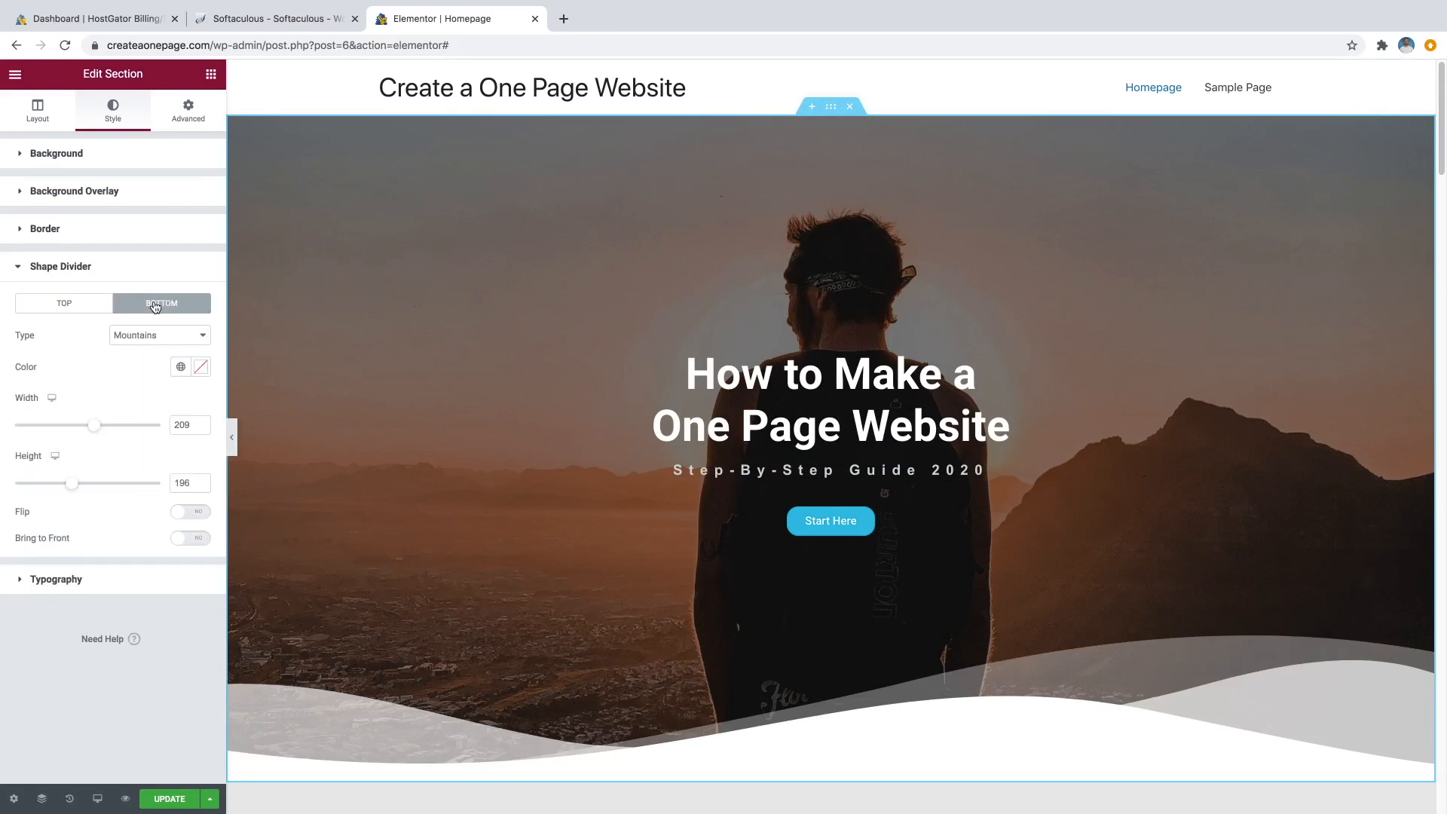
Paste #EAEAEA as the hero's bottom divider colour.
click(201, 367)
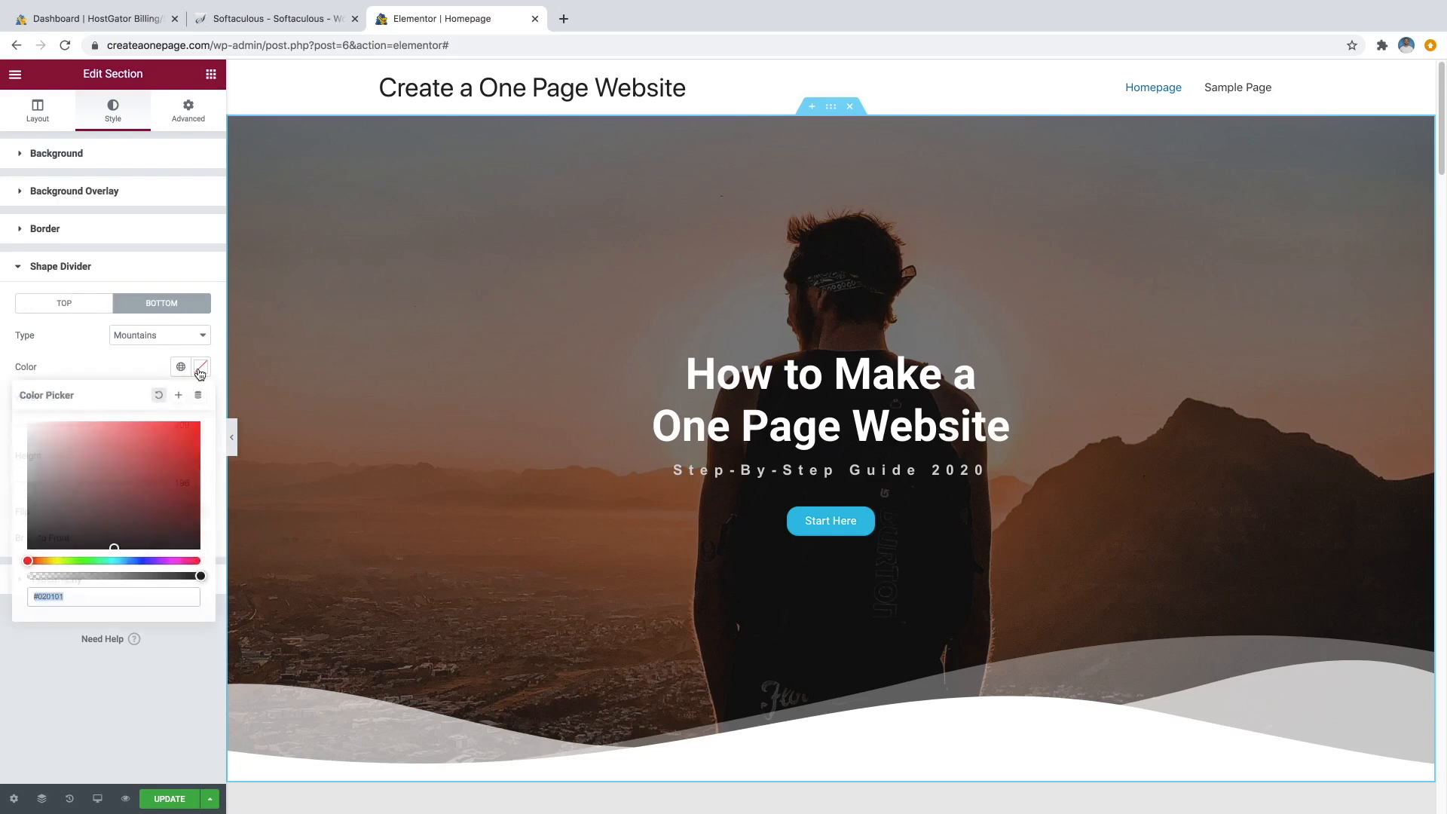
right_click(83, 599)
click(108, 648)
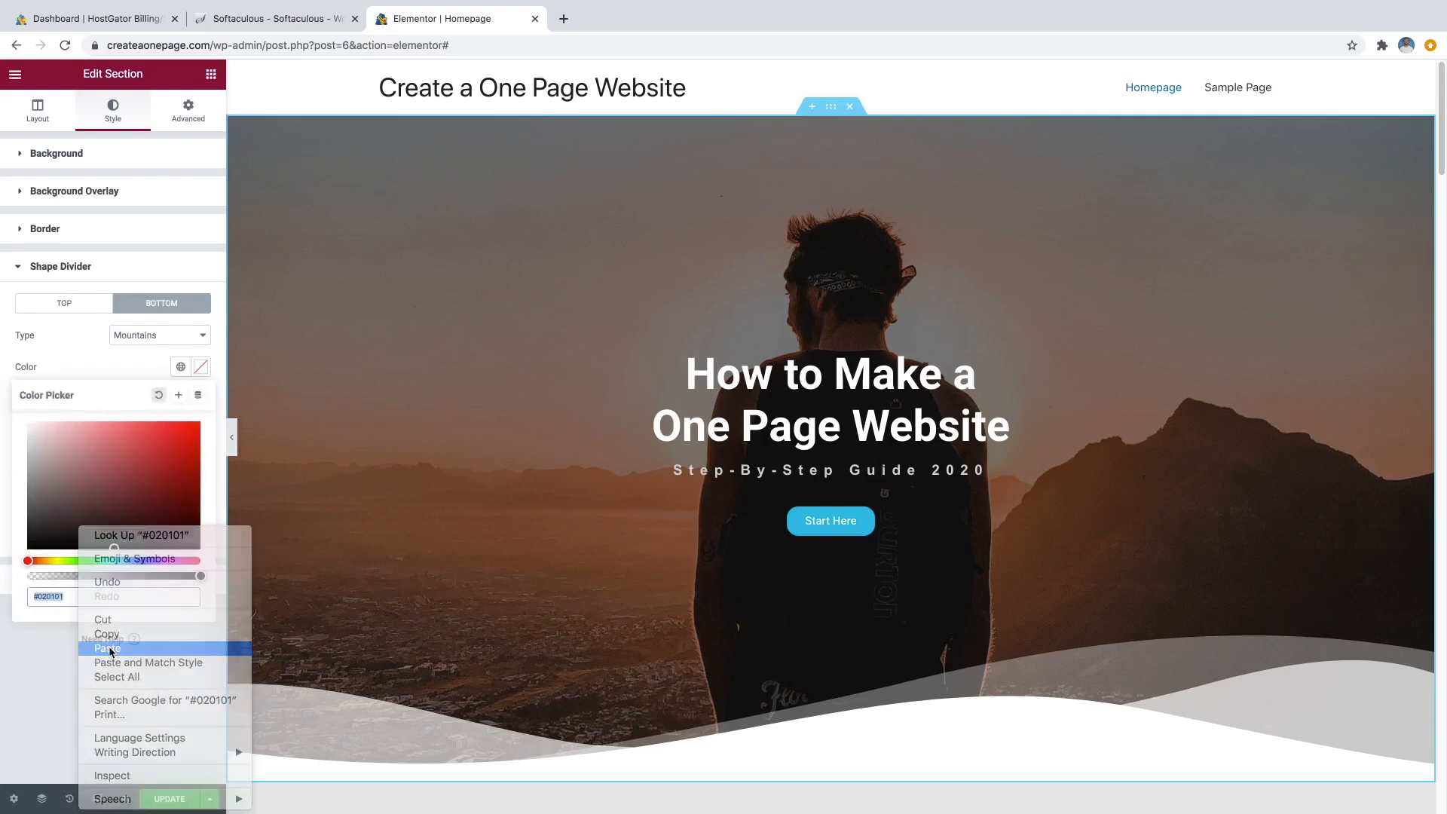
click(110, 364)
scroll(549, 365, down, 5)
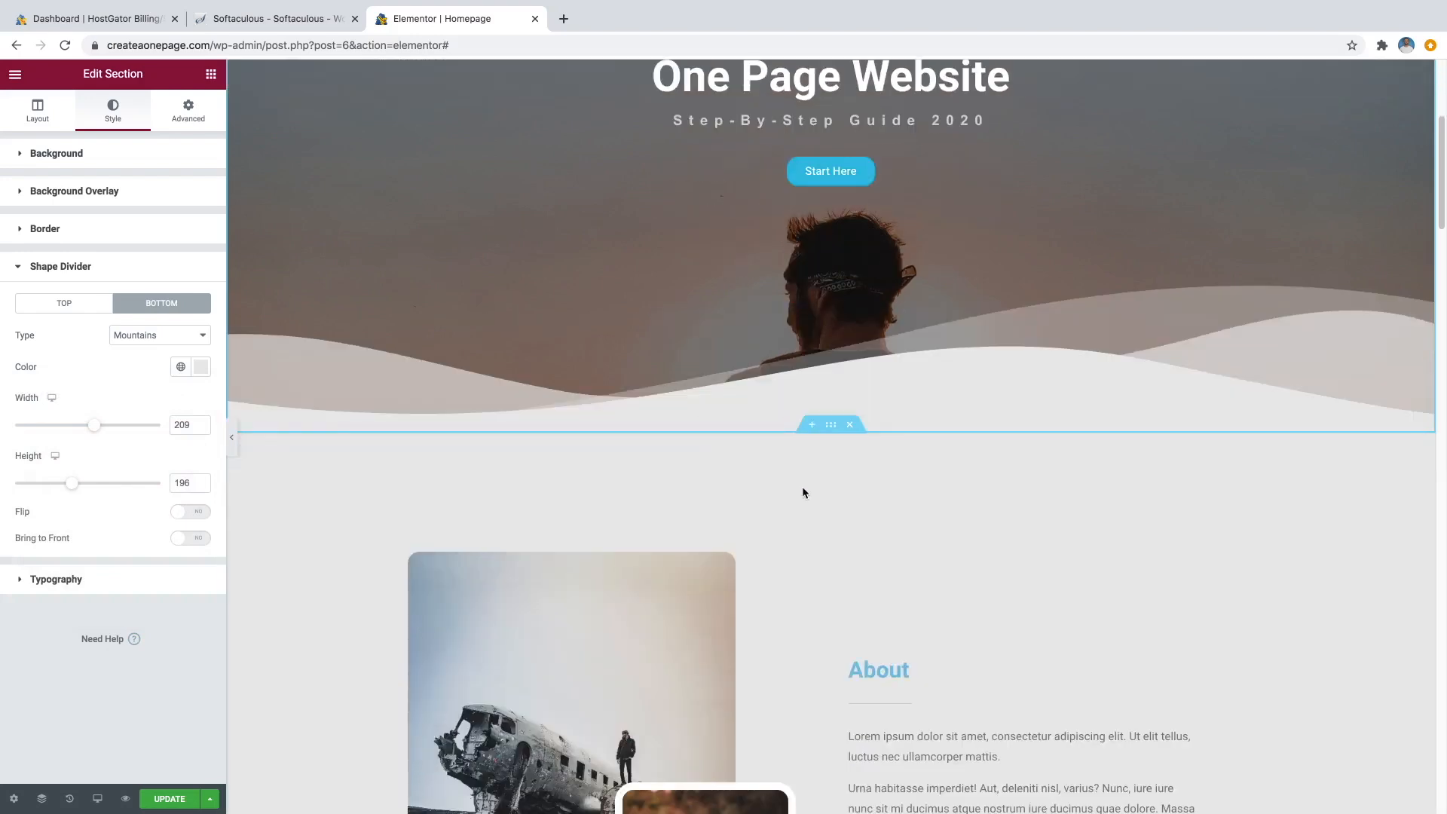
scroll(816, 404, up, 4)
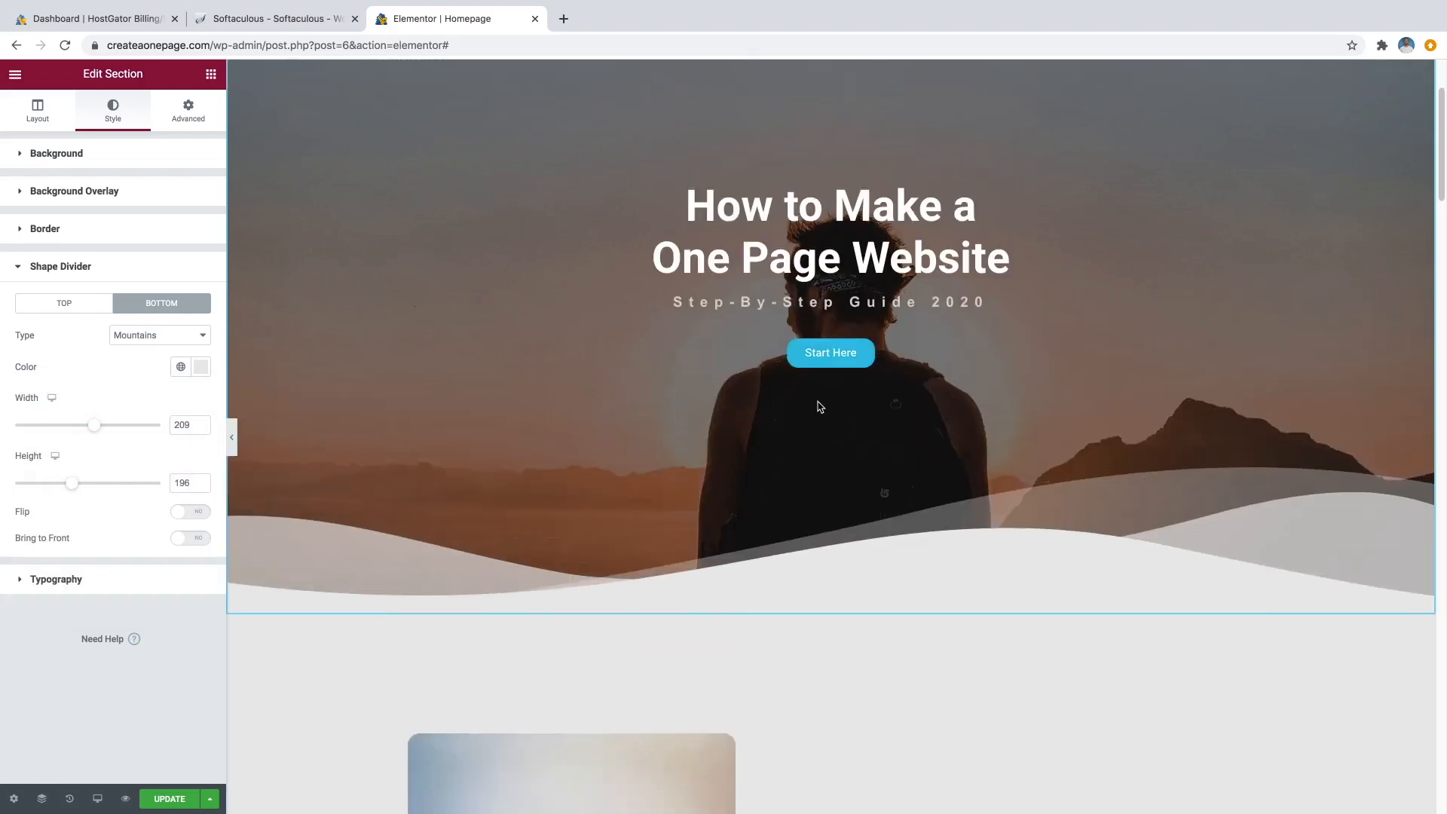
scroll(821, 411, down, 3)
scroll(822, 412, up, 1)
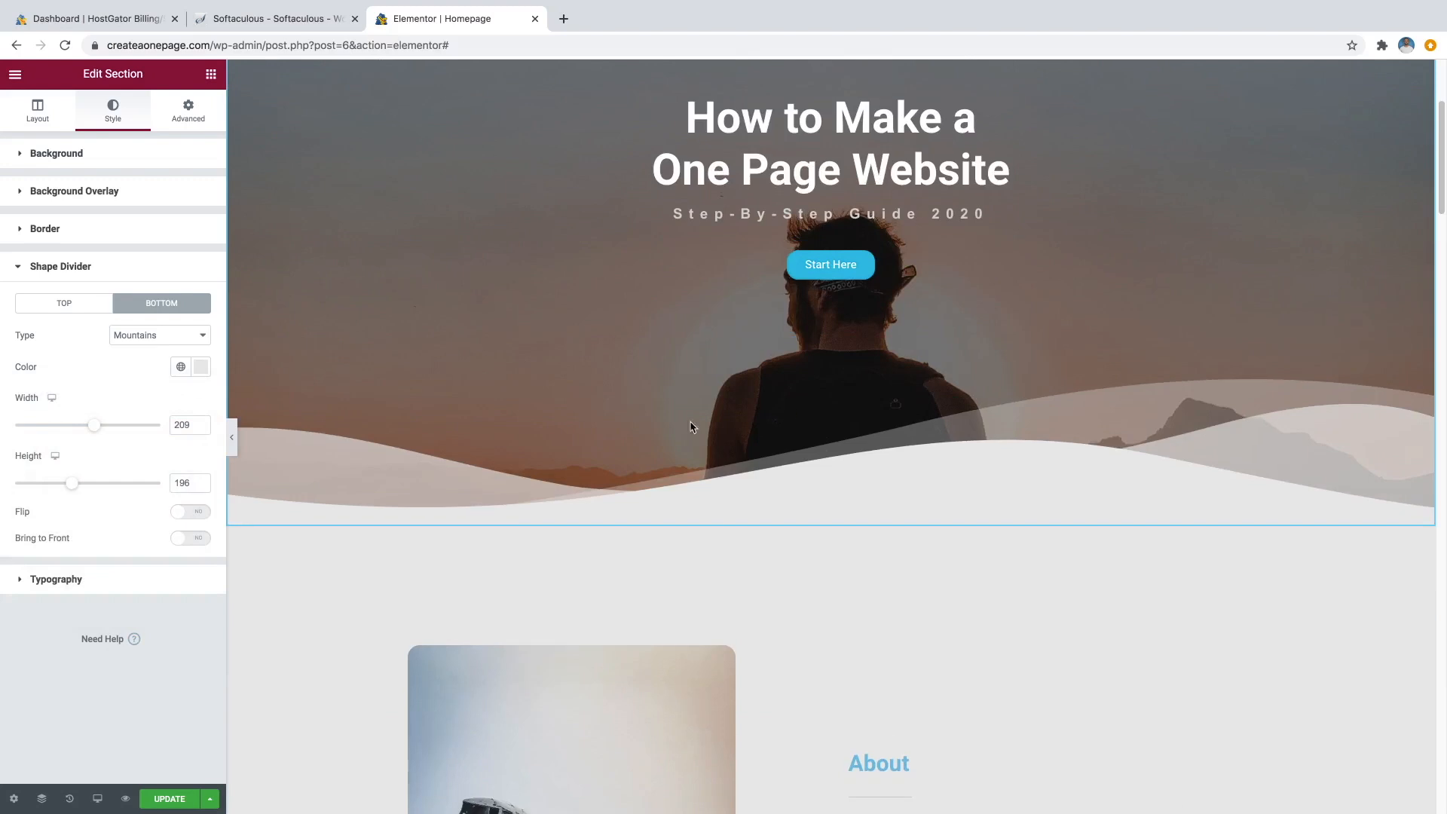
Preview the Clouds and Drops divider shapes, then set the divider to None.
click(175, 330)
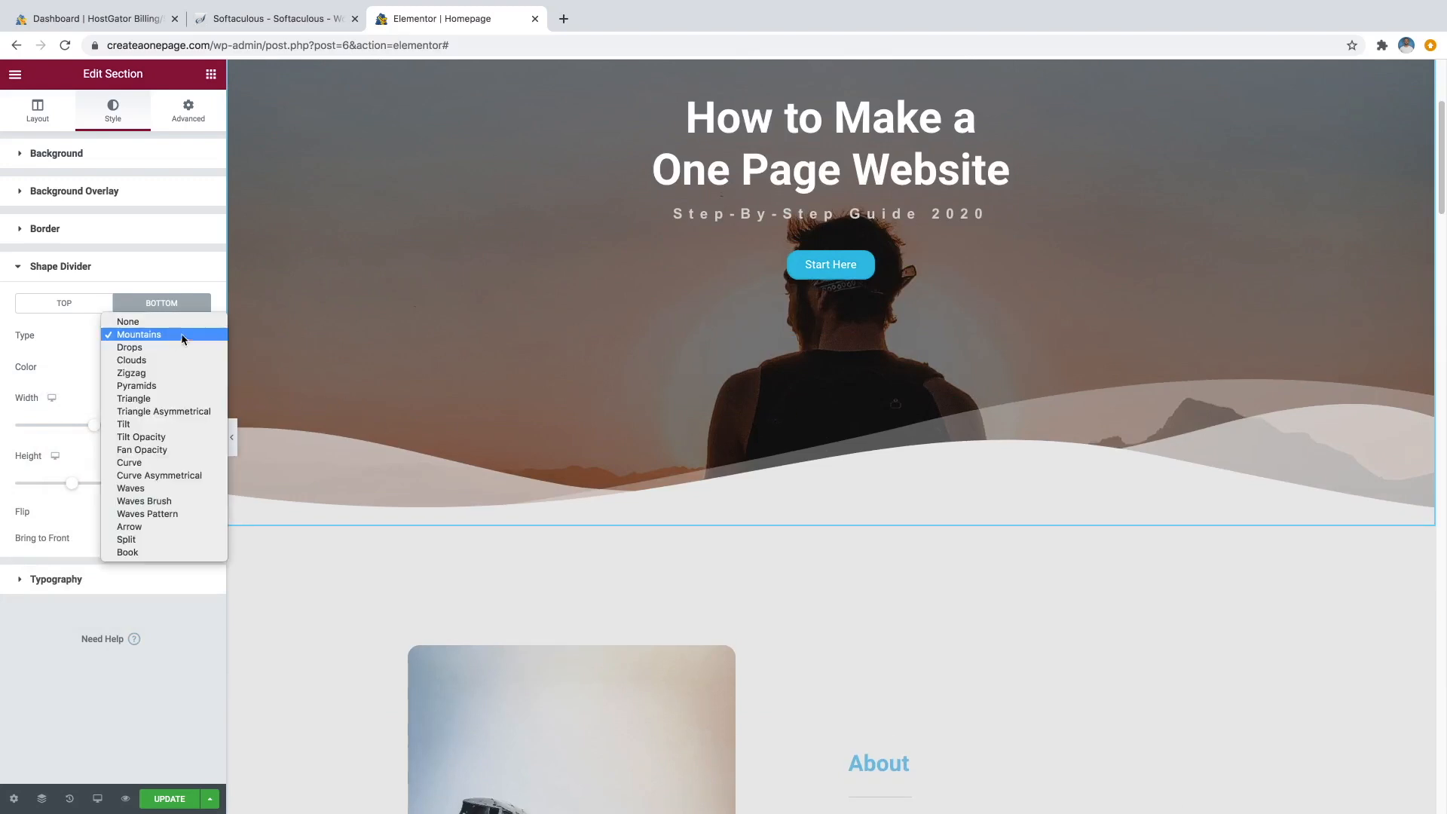
click(163, 359)
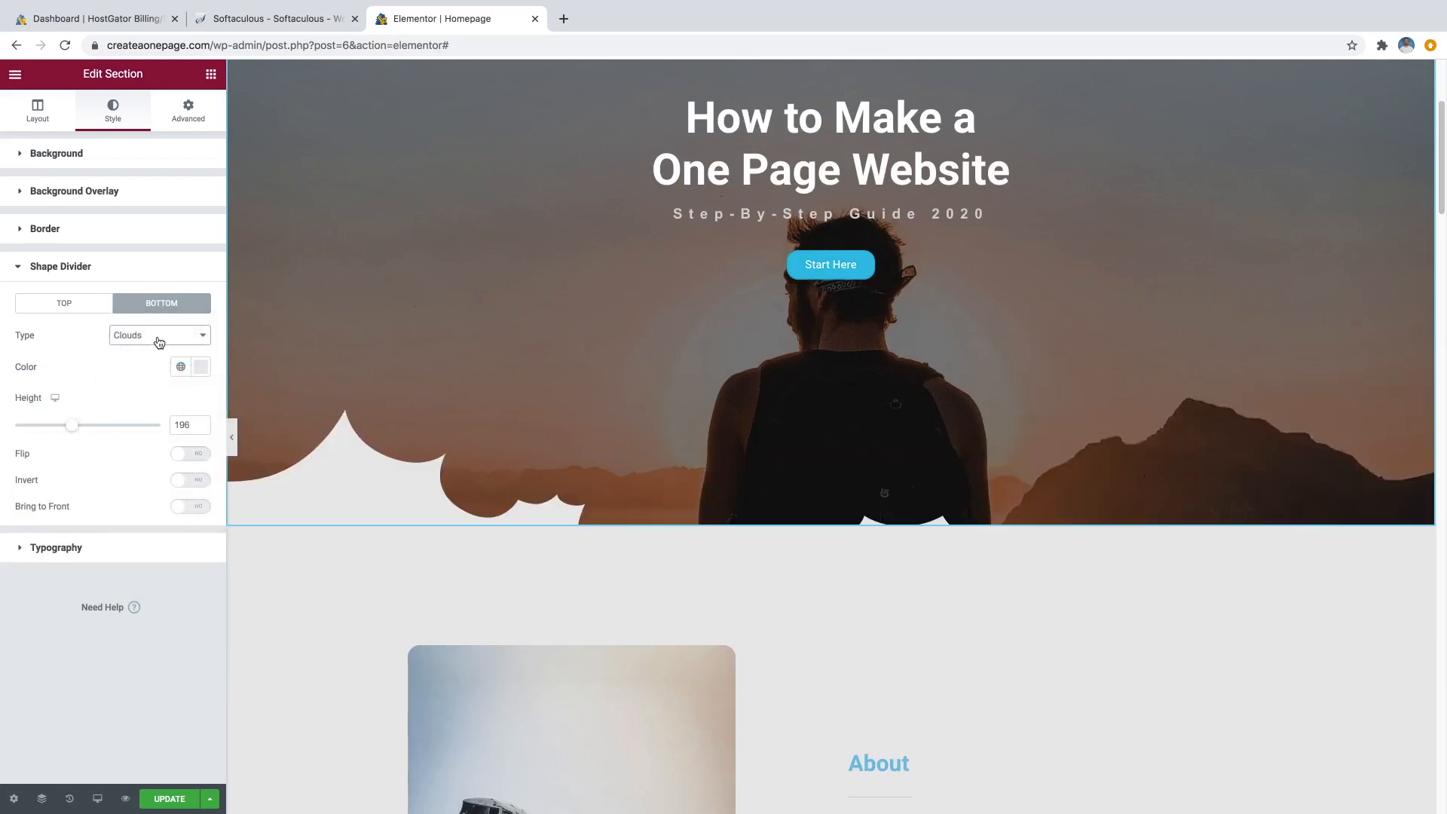
click(159, 343)
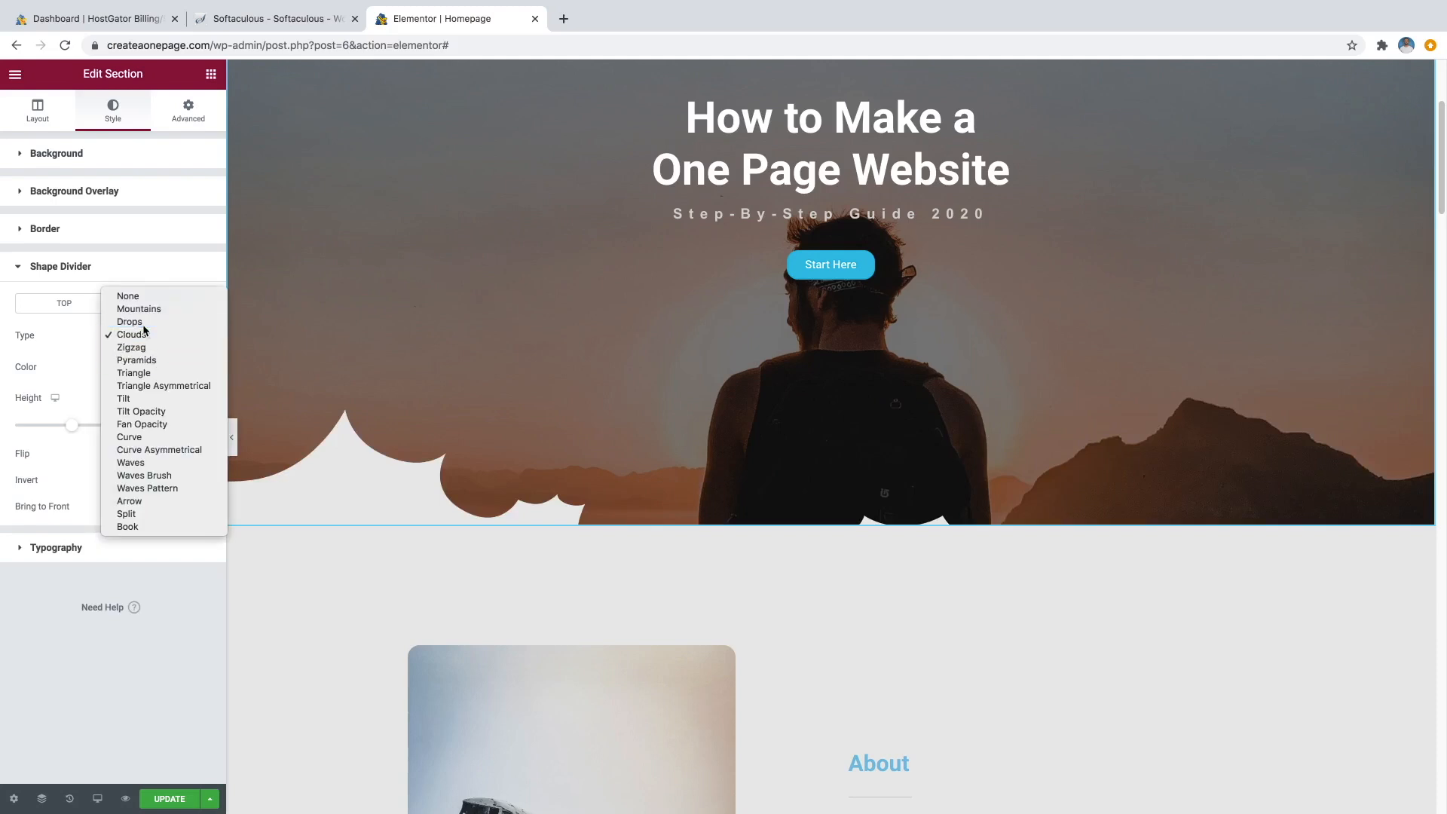
click(146, 331)
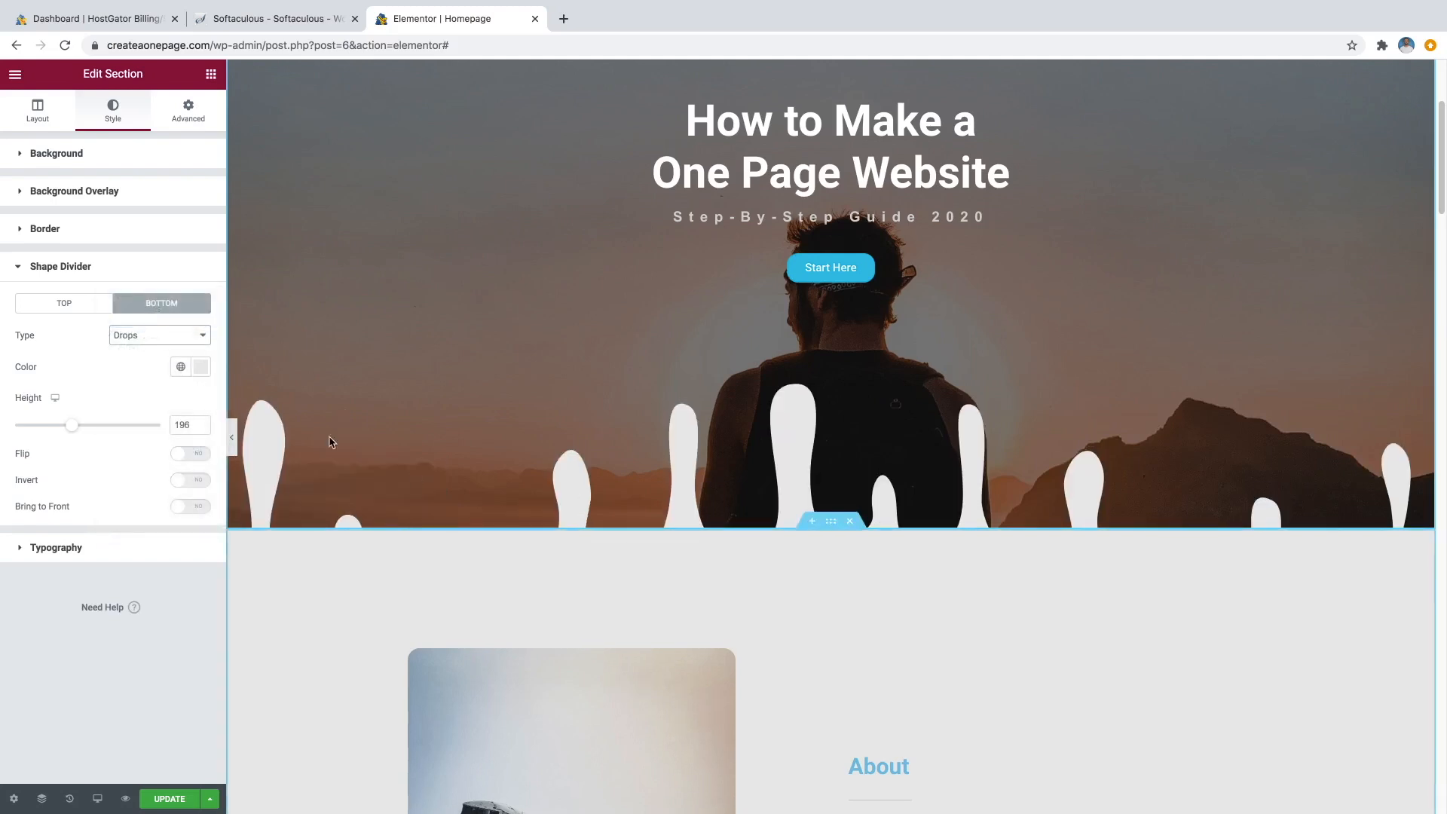
click(187, 337)
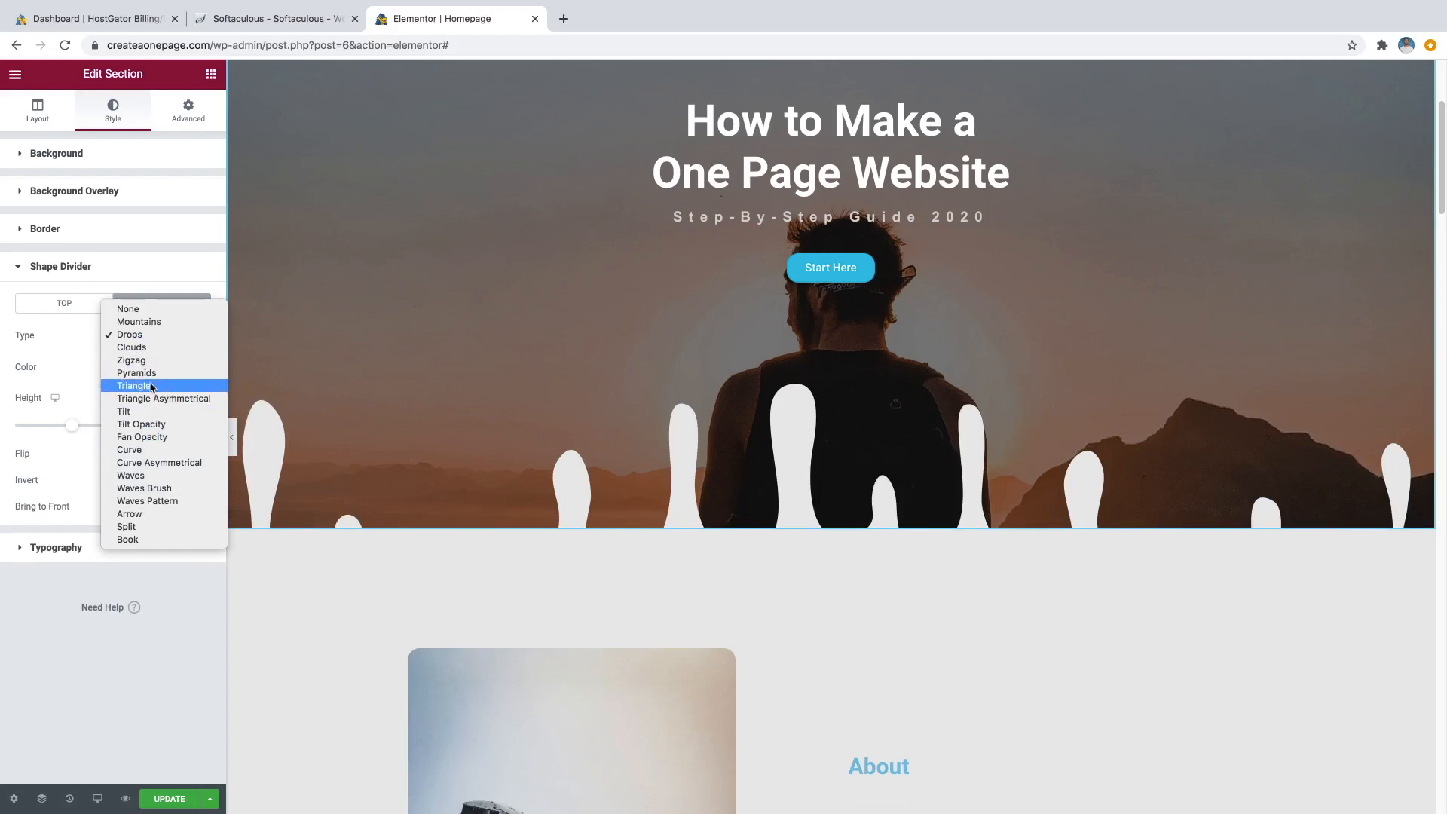
click(143, 313)
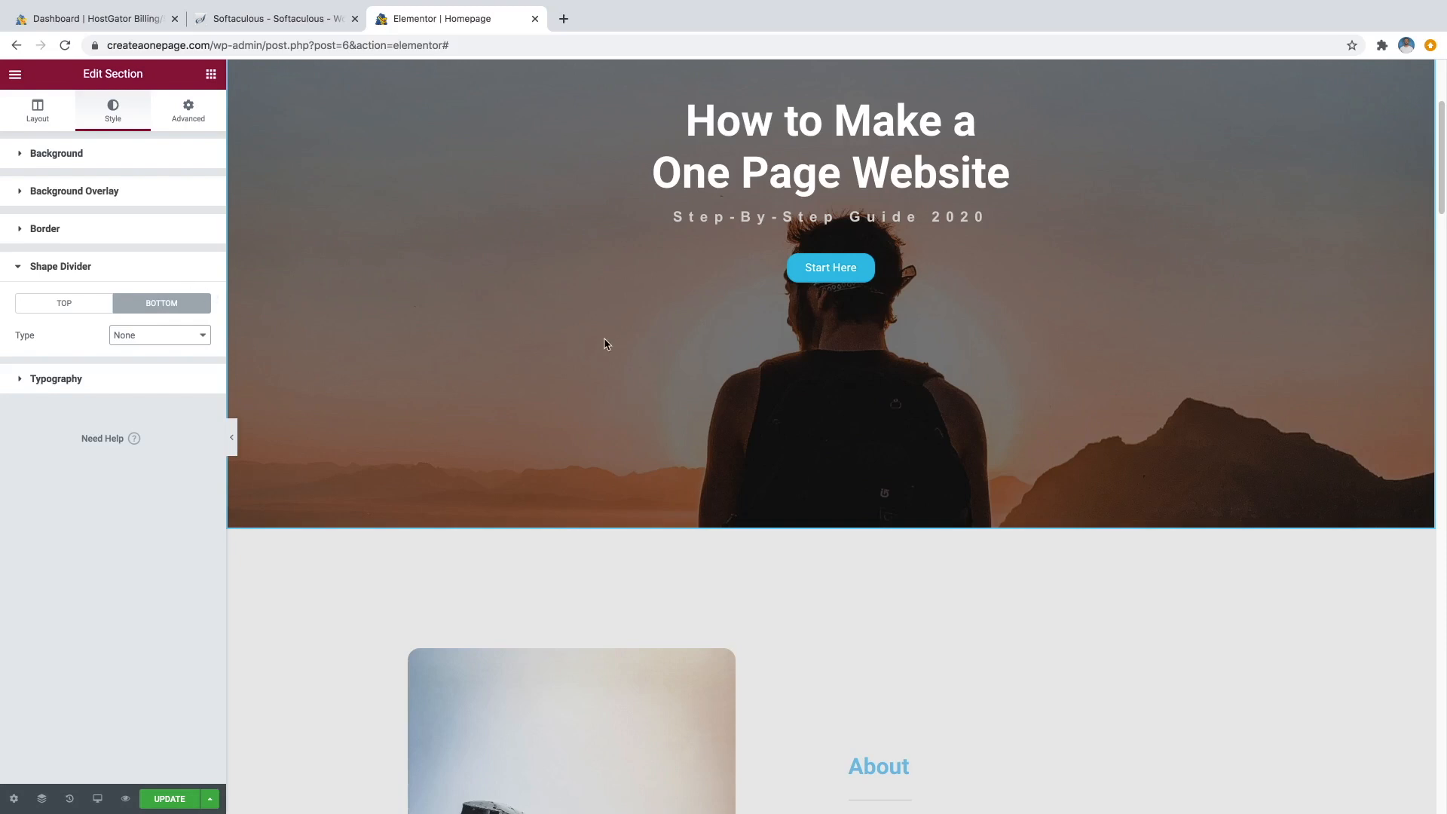
Scroll down to Services and select the Photography card's red star icon for editing.
scroll(902, 438, down, 12)
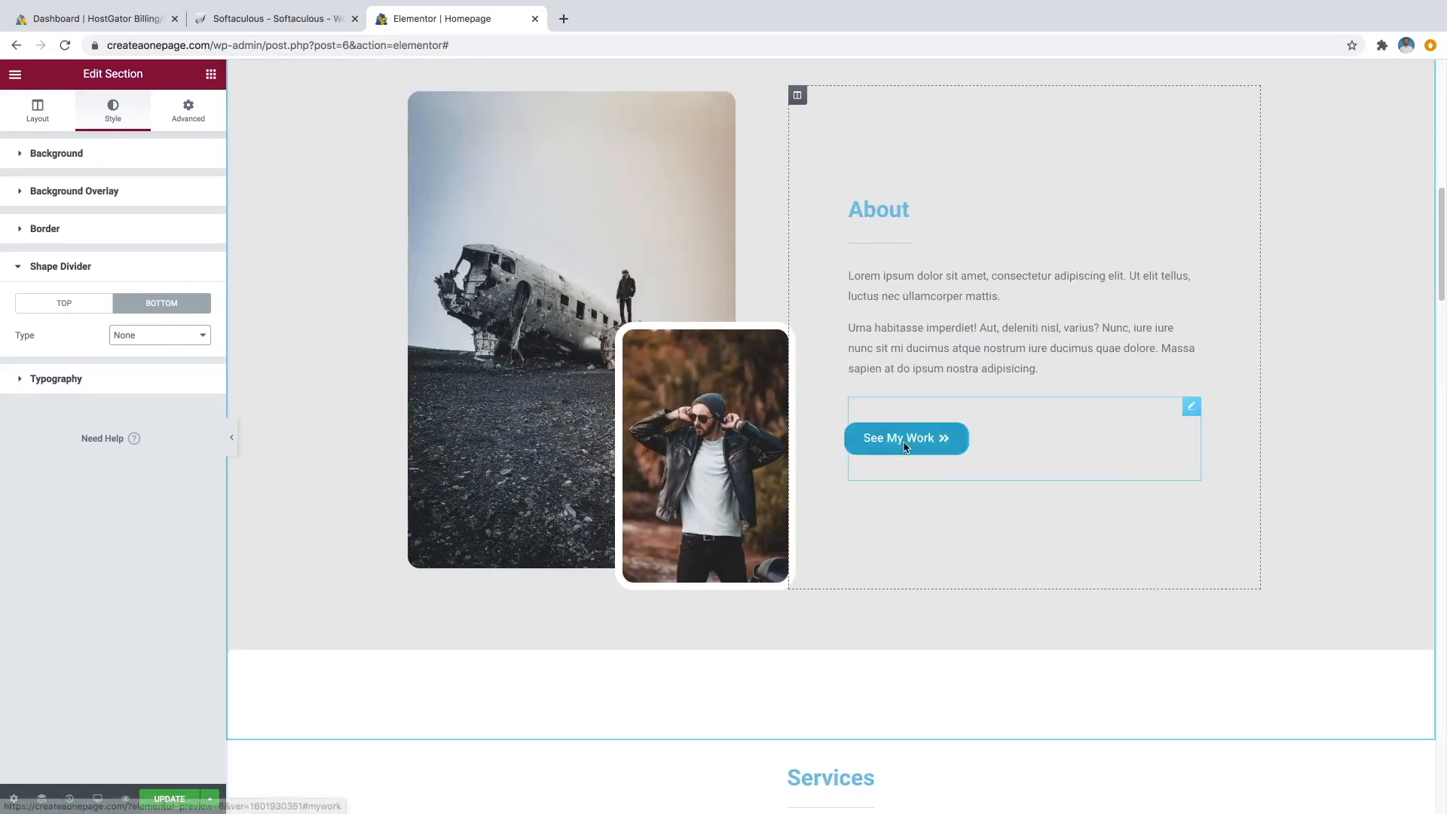
scroll(876, 433, down, 1)
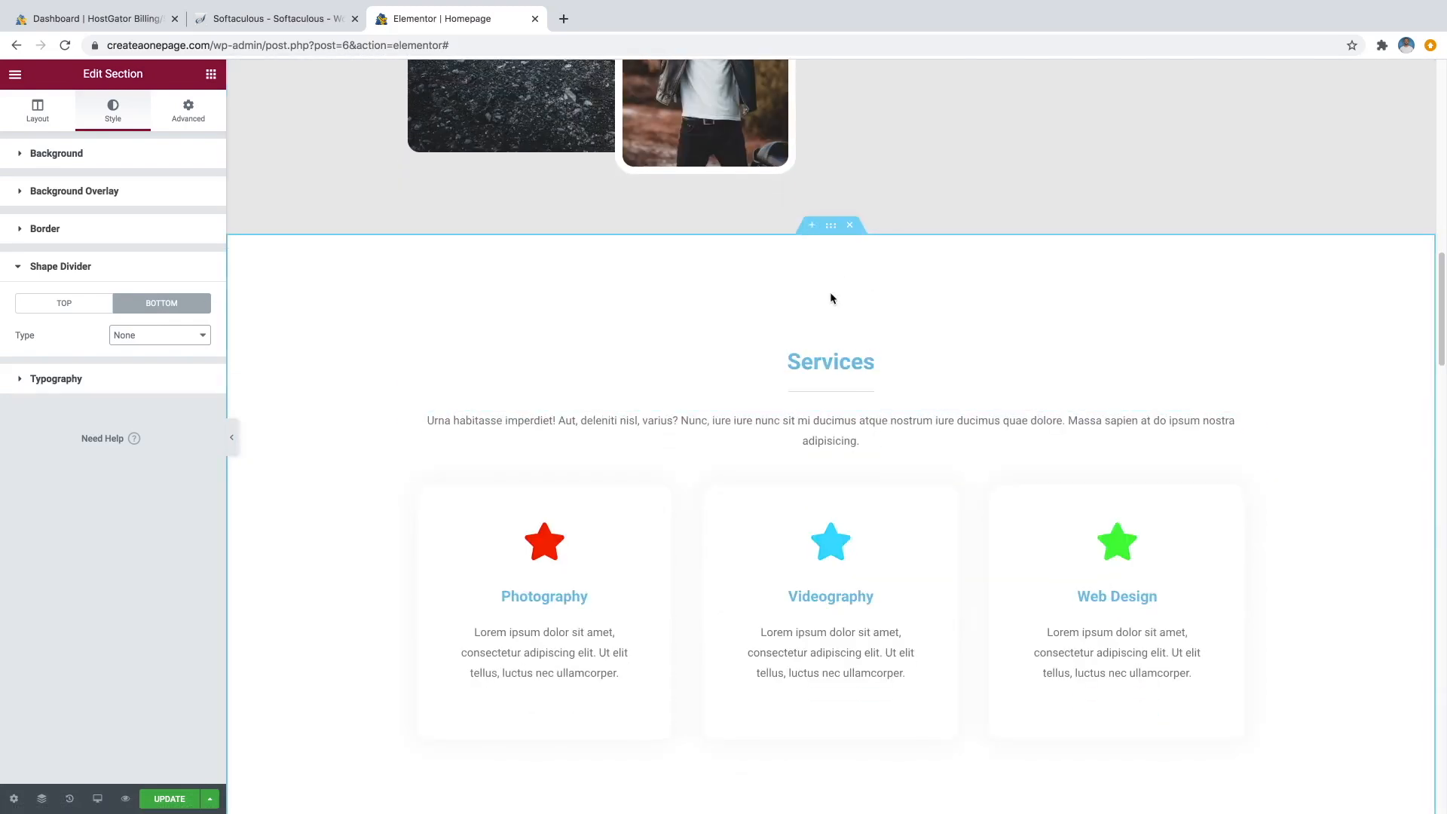
scroll(844, 347, down, 1)
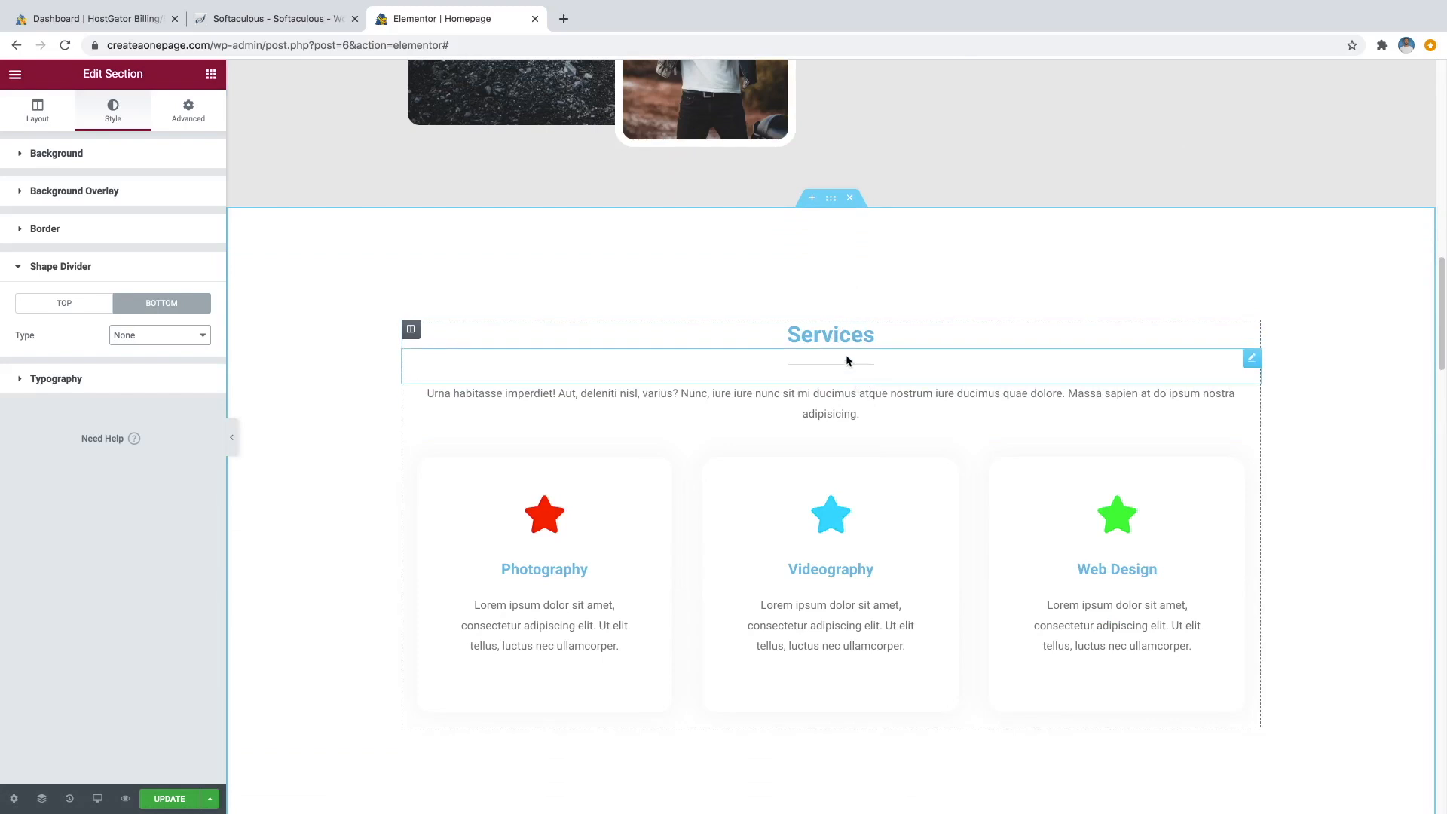
scroll(603, 461, down, 3)
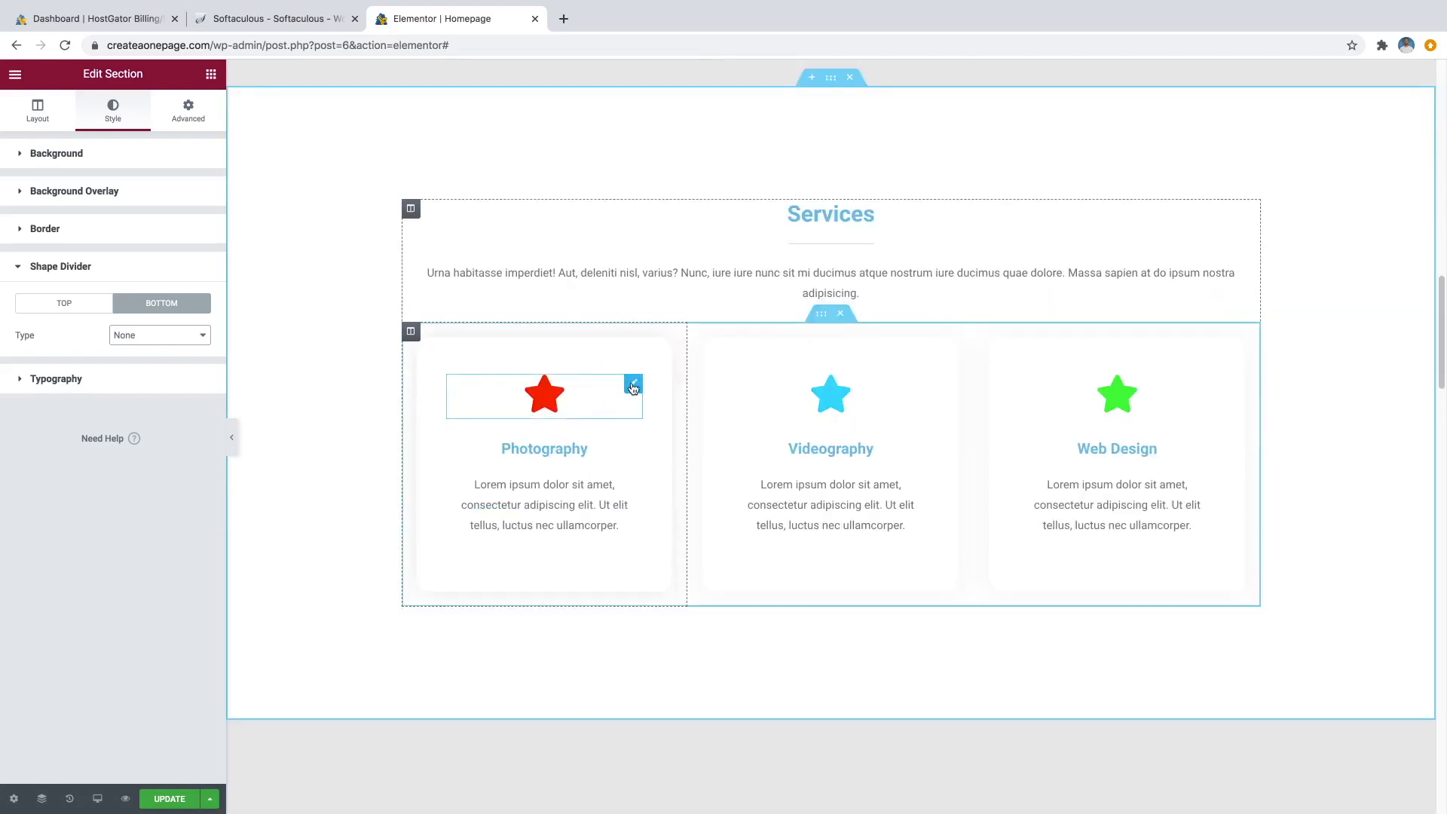
click(633, 386)
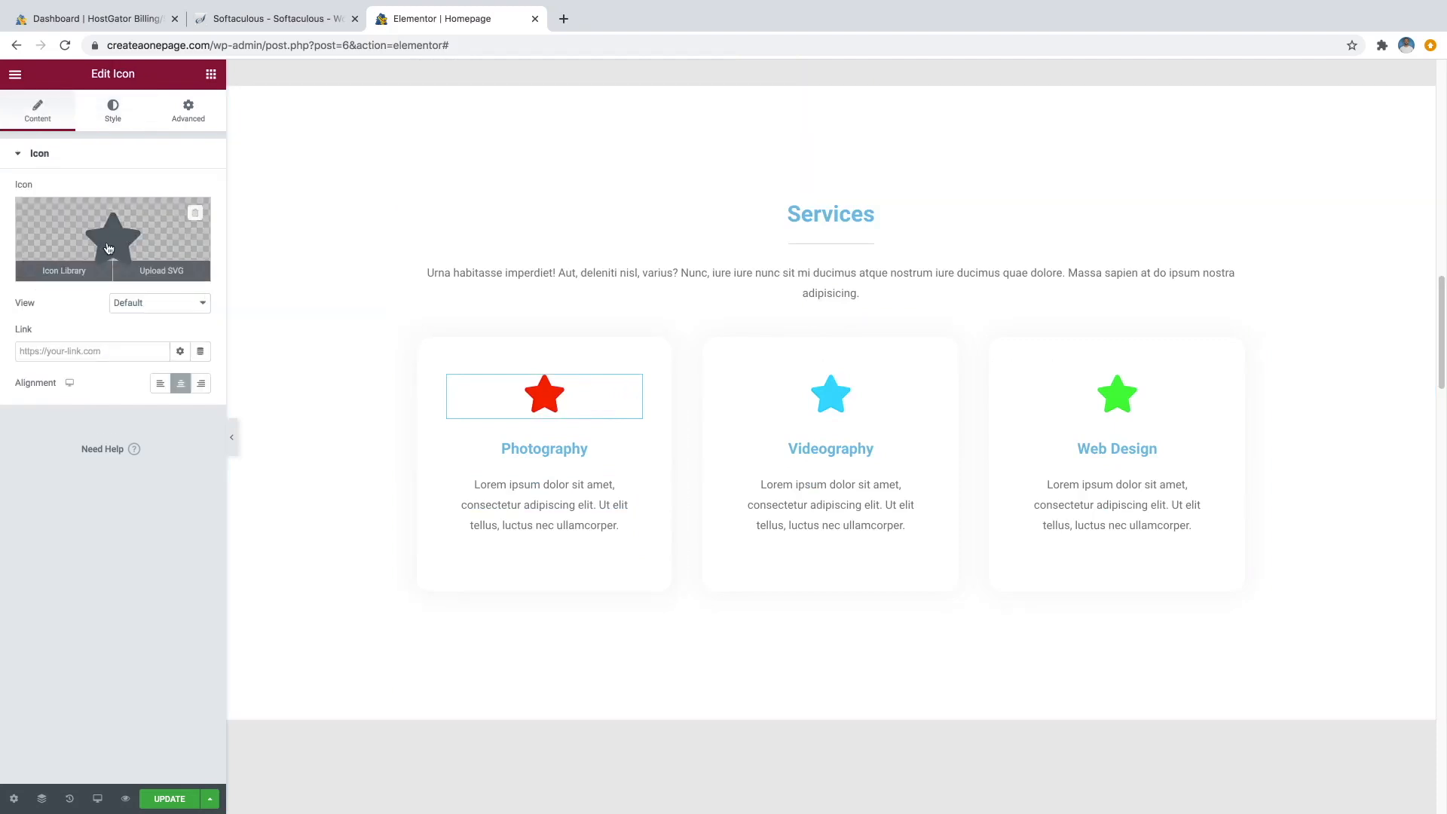
Search the icon library for 'camera' and insert the Camera icon in place of the star.
click(71, 273)
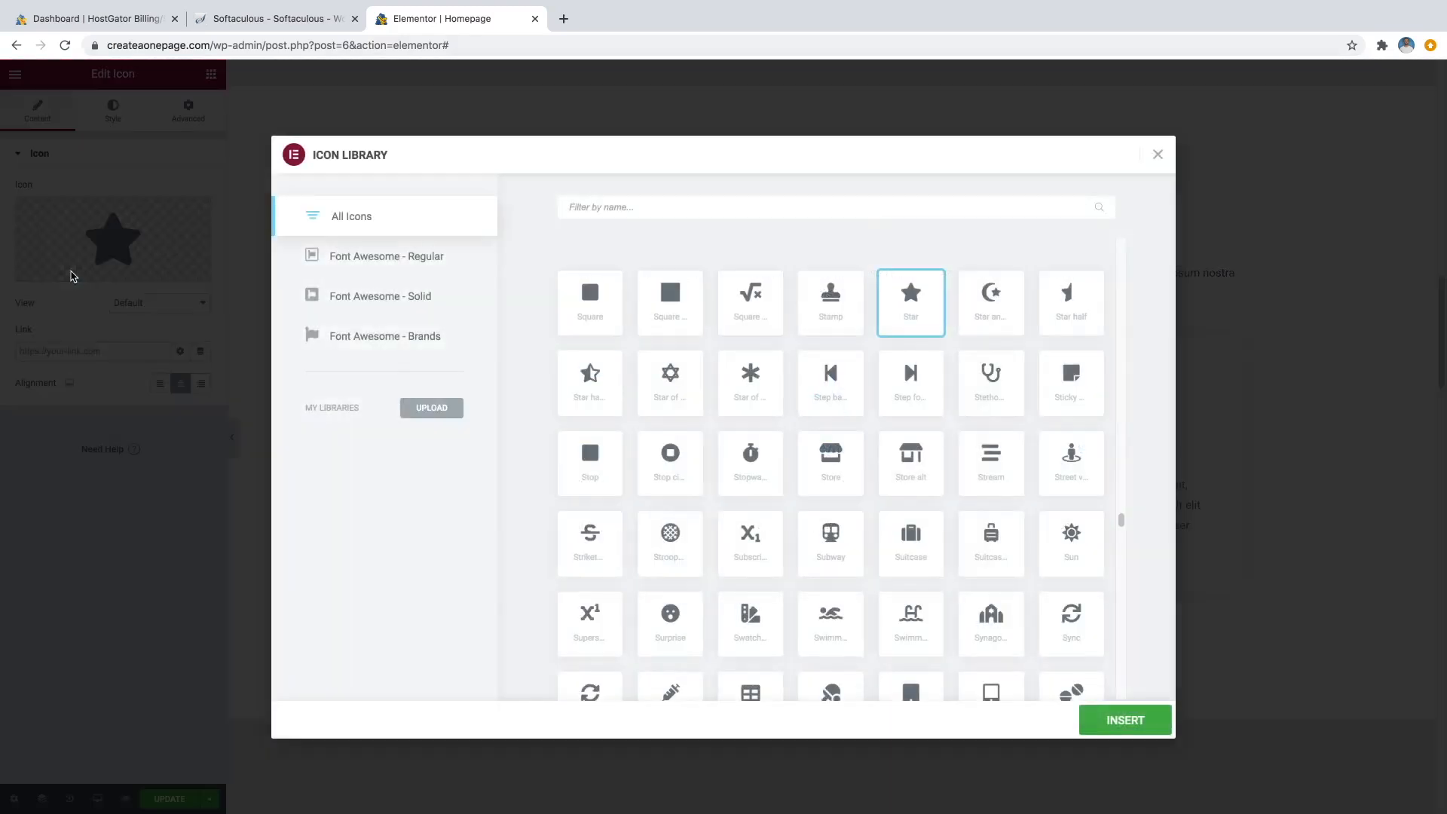
scroll(959, 517, down, 2)
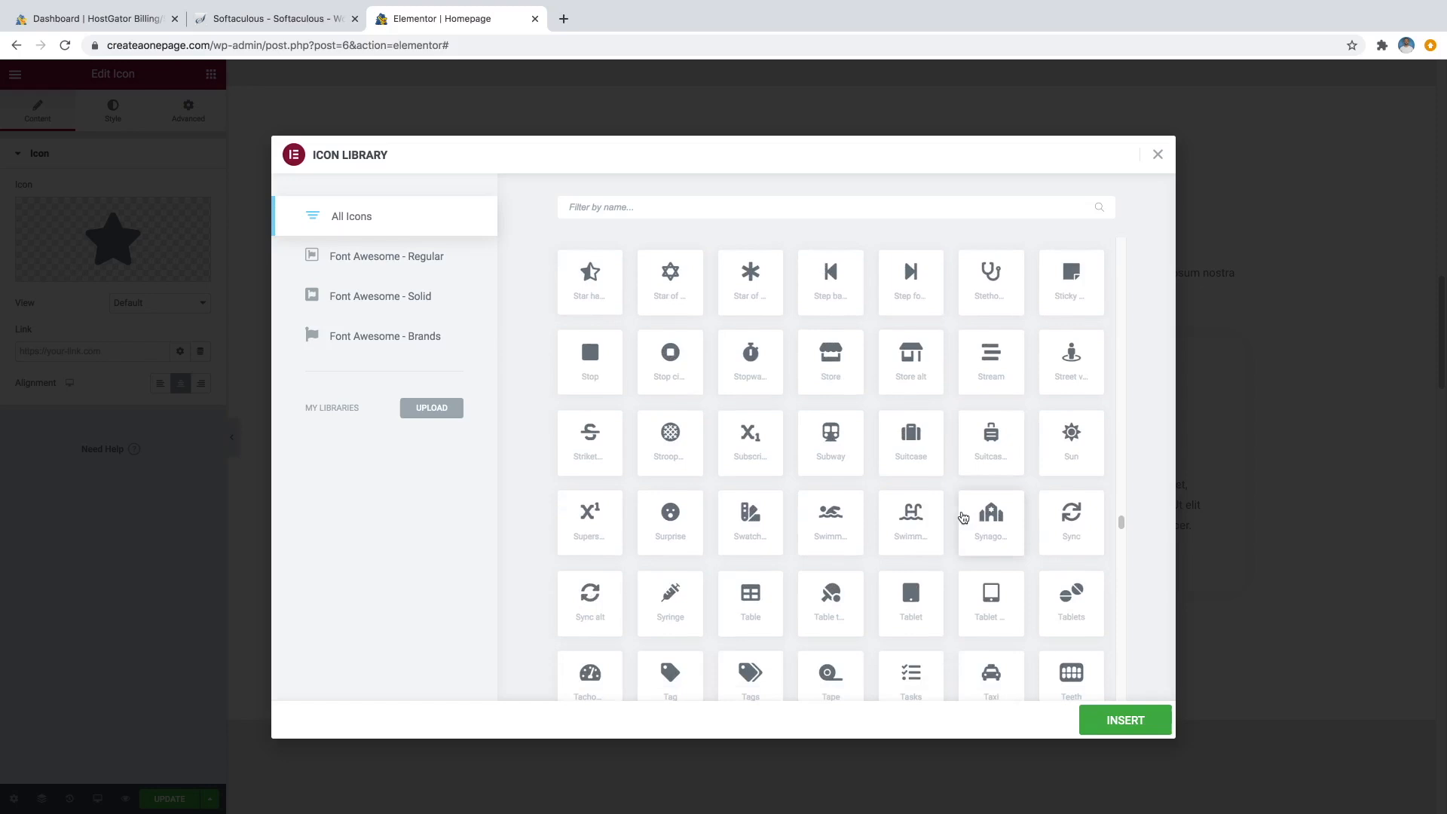
scroll(950, 508, down, 1)
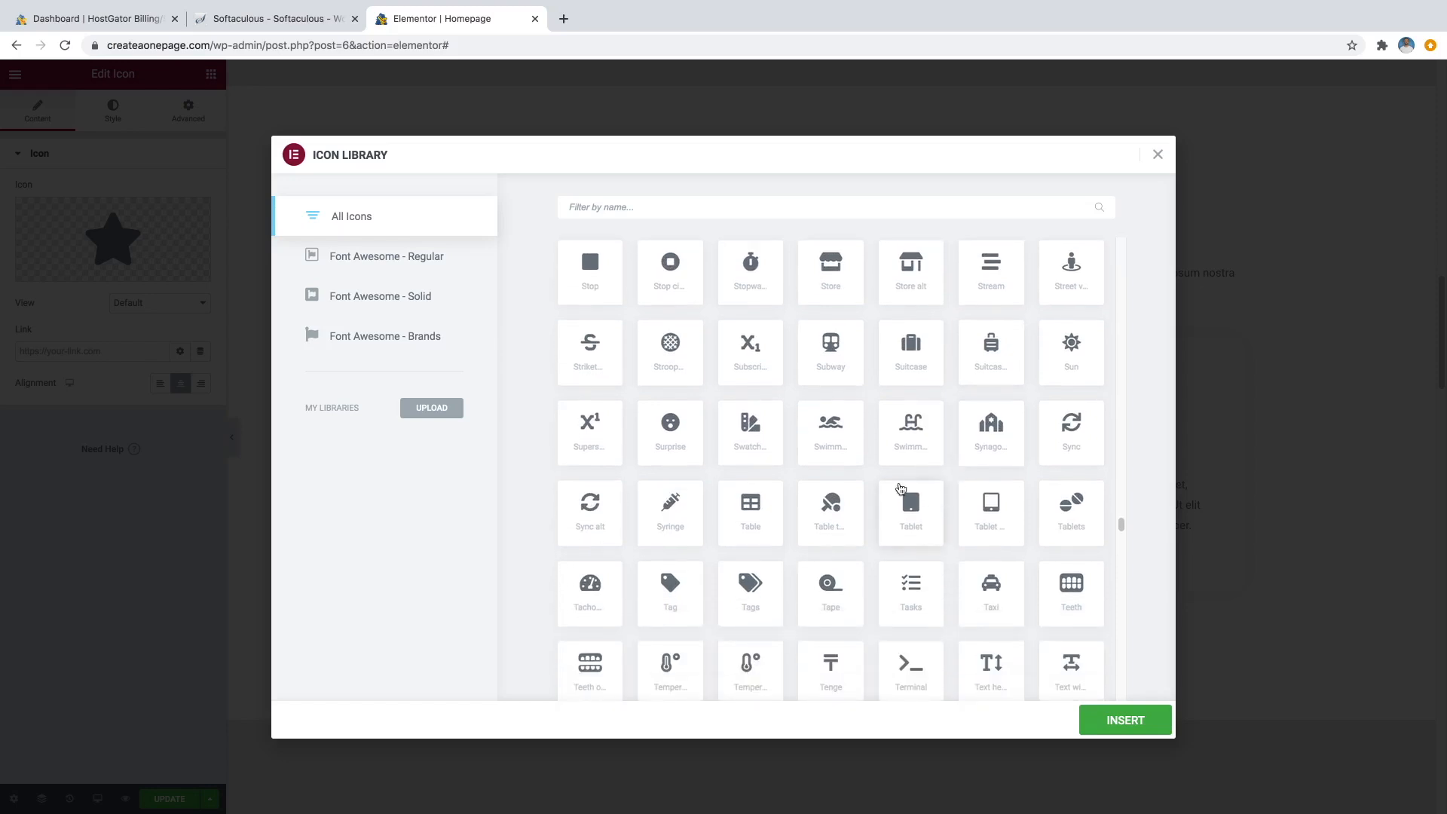
scroll(784, 430, up, 5)
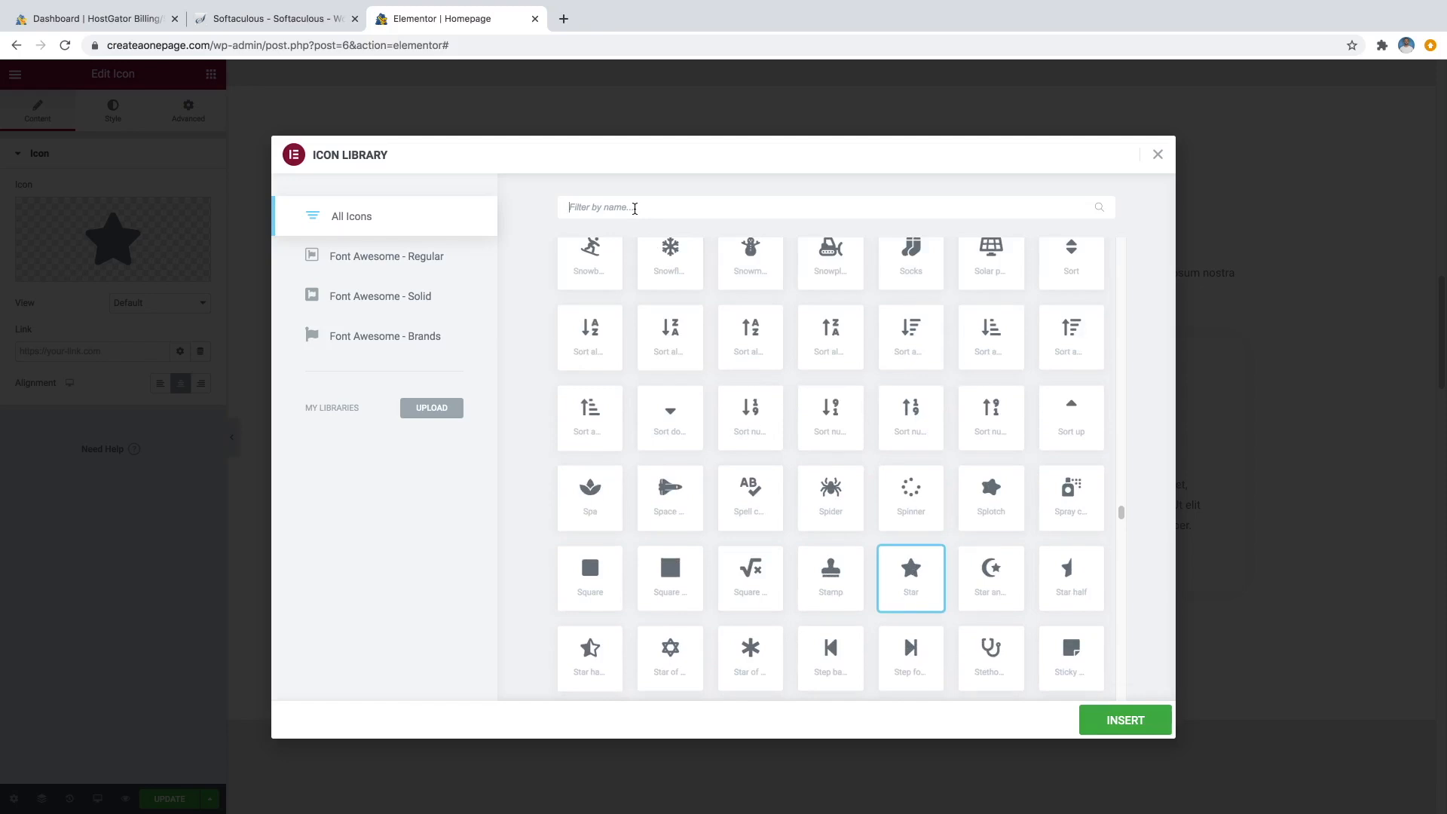
text(photogr)
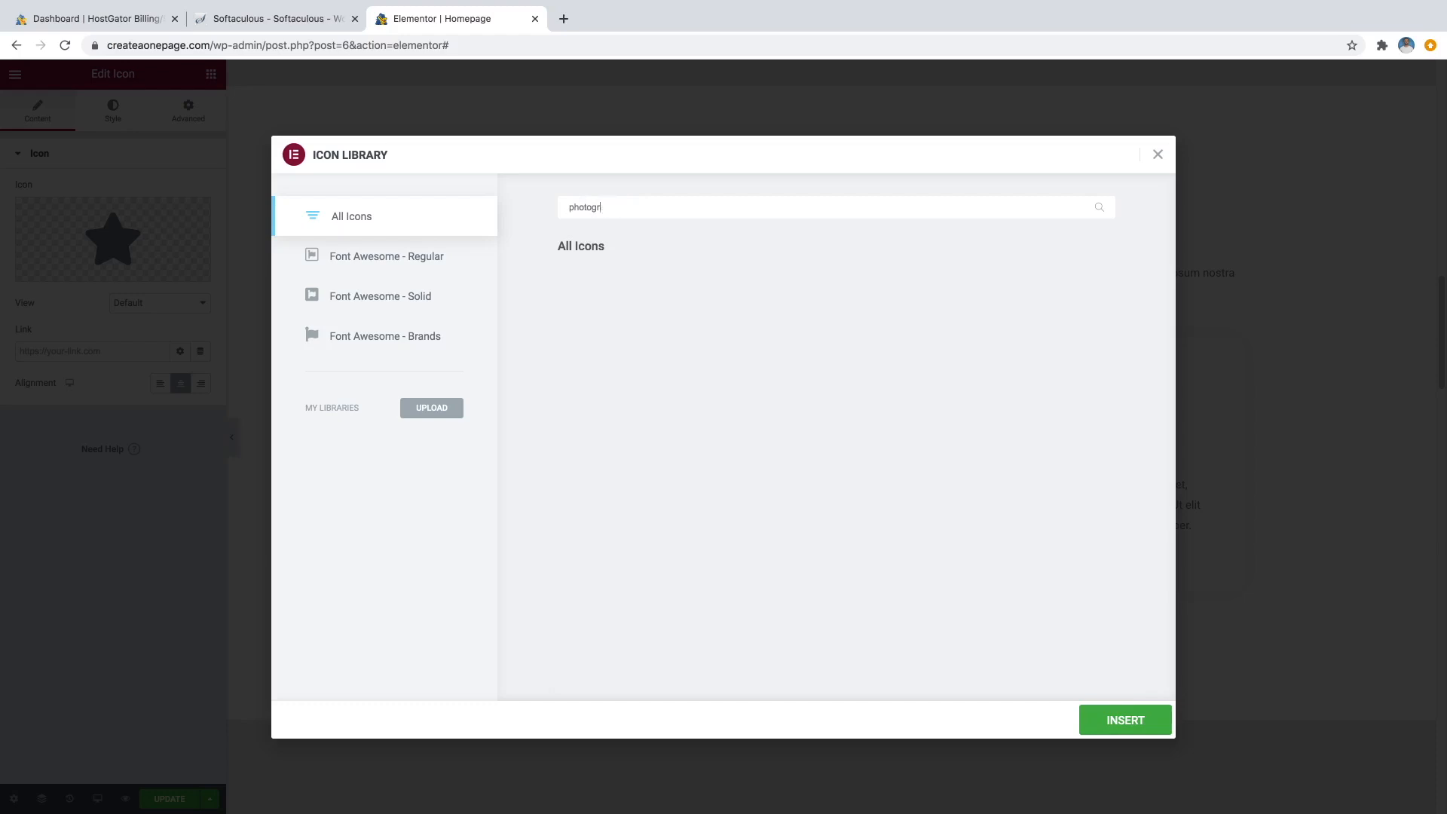
key(BackSpace)
key(BackSpace)
key(BackSpace)
key(BackSpace)
key(BackSpace)
key(BackSpace)
key(BackSpace)
text(c)
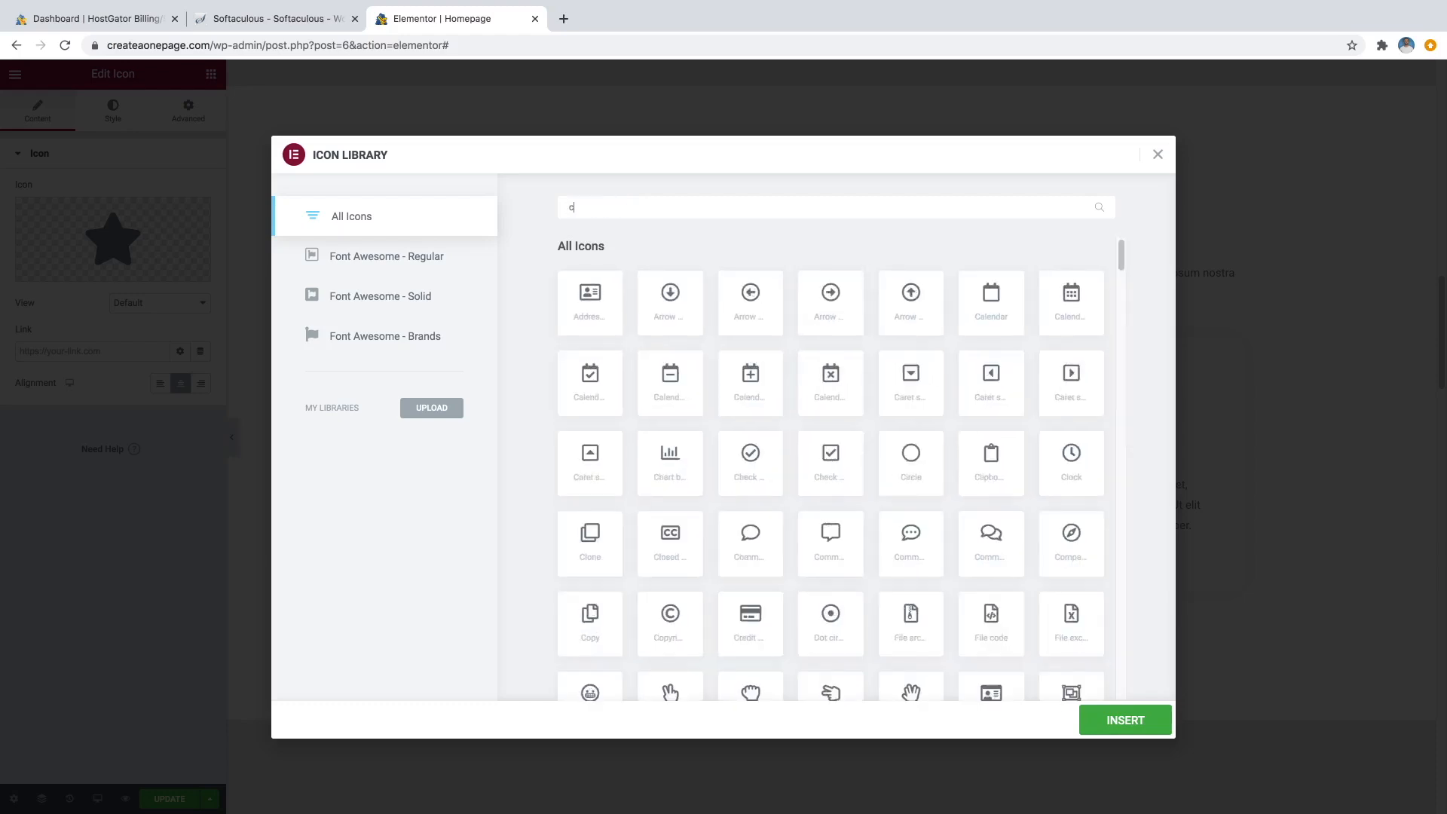
text(amera)
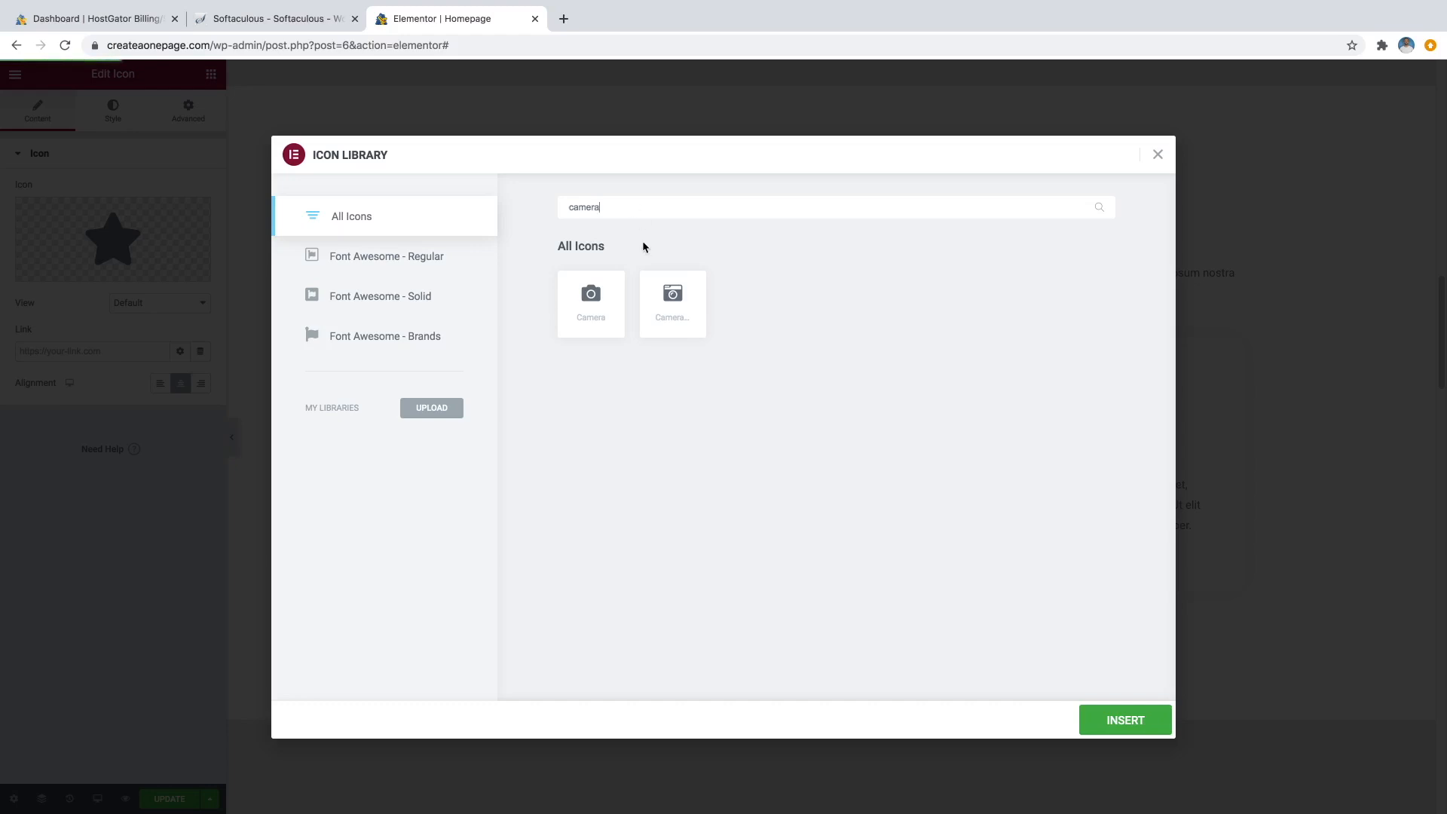
click(603, 305)
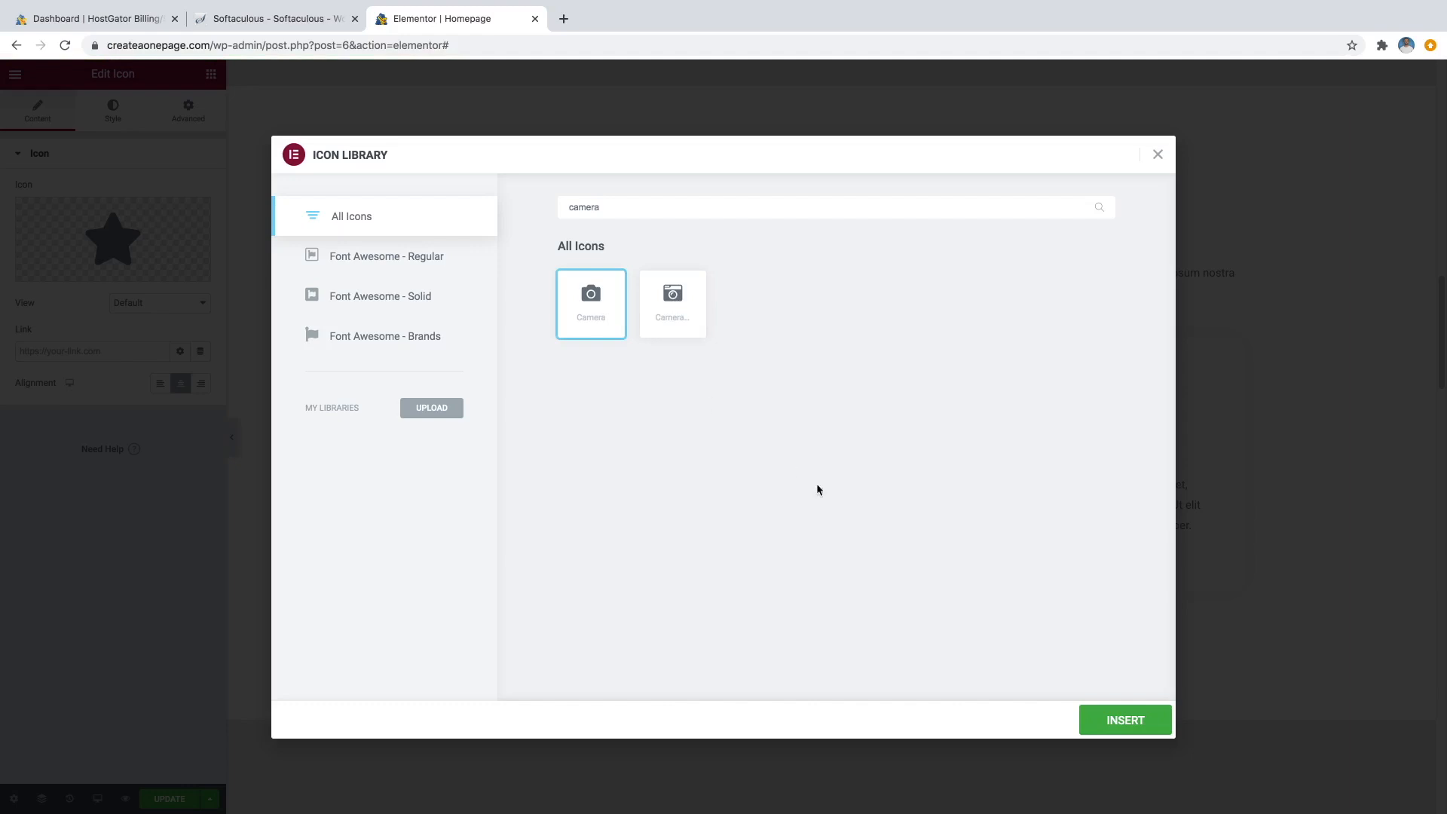
click(1105, 720)
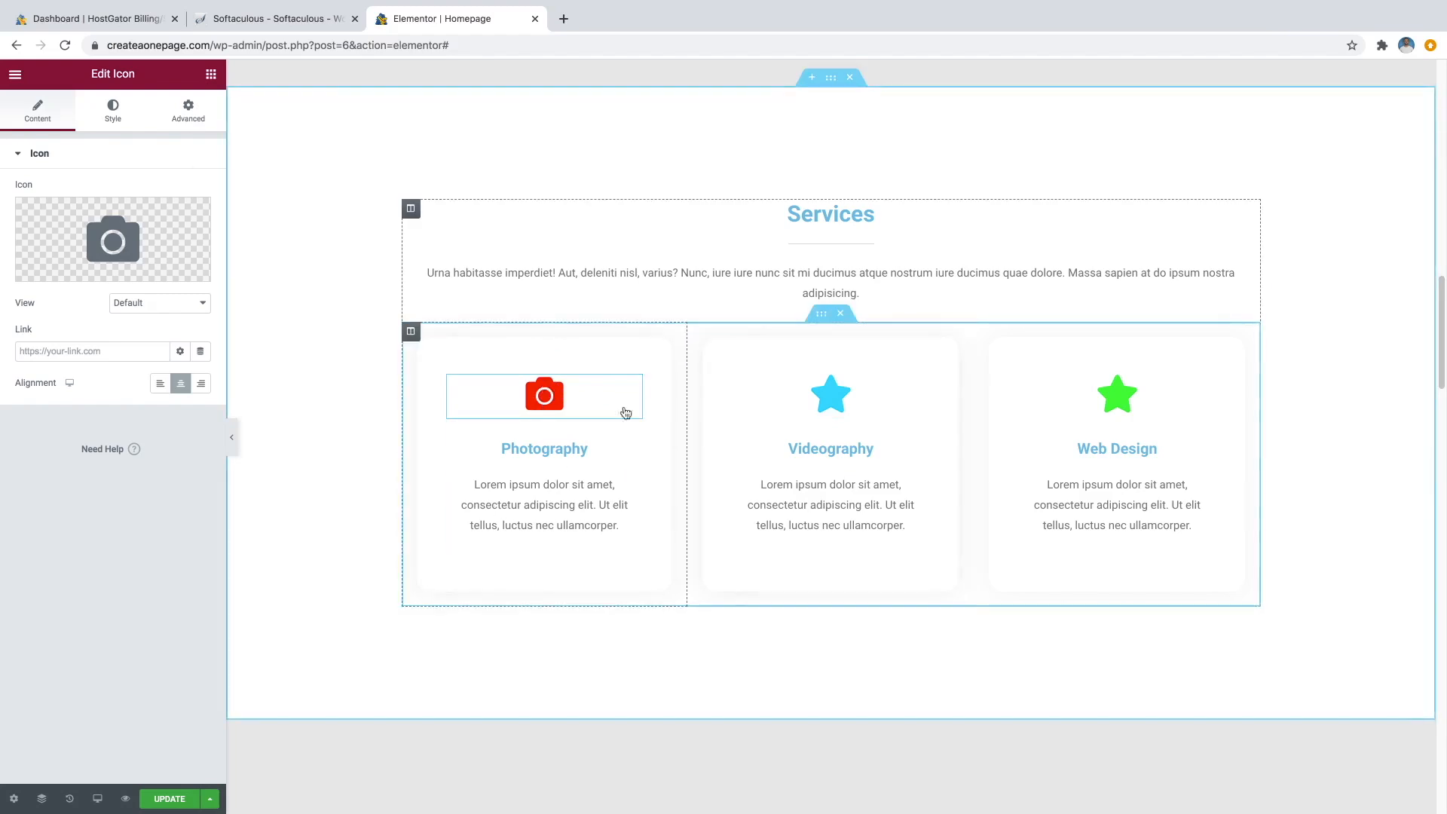
Colour the camera icon cyan and enlarge it.
click(114, 118)
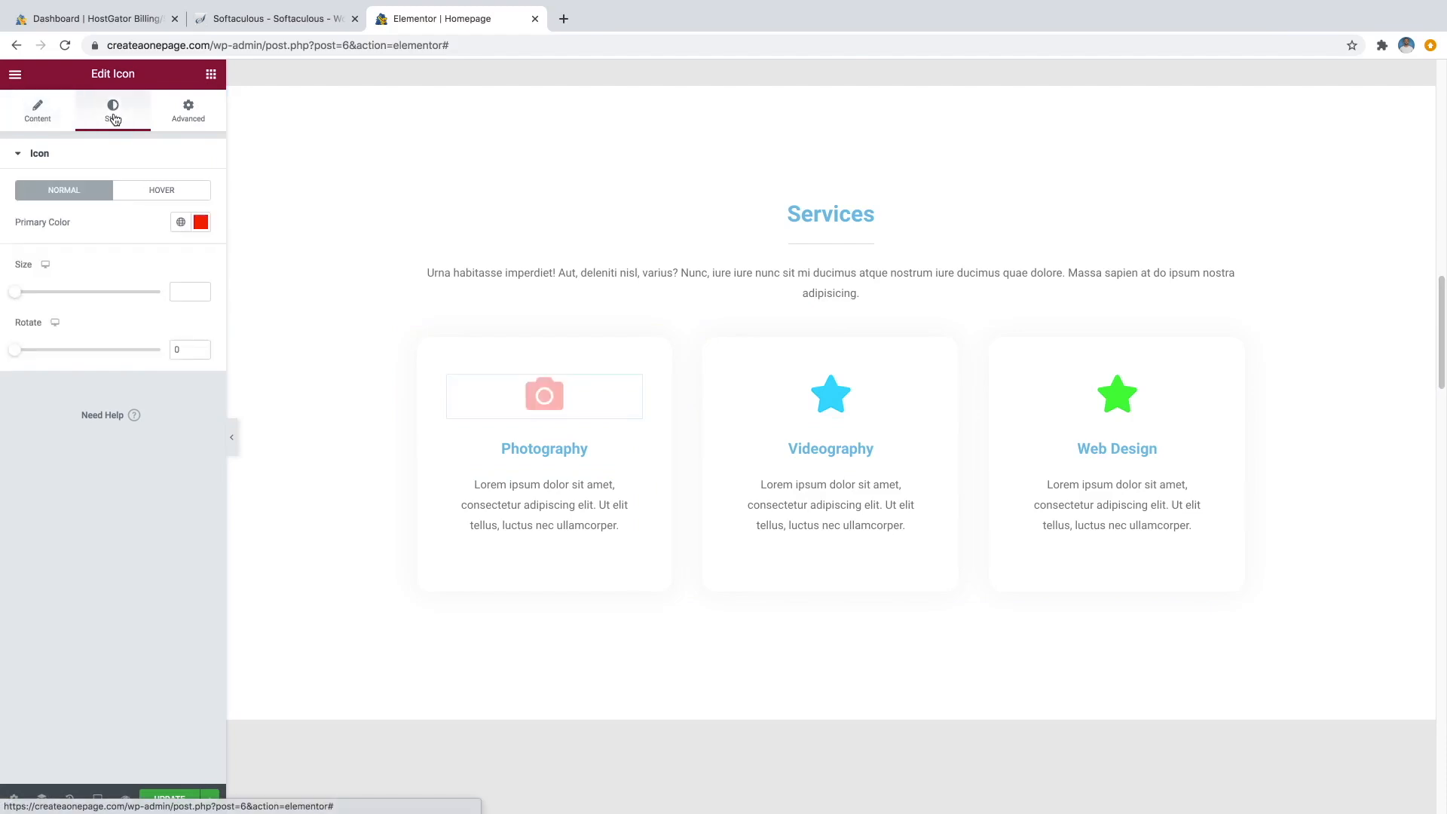
click(200, 224)
click(136, 416)
drag(135, 417, 118, 416)
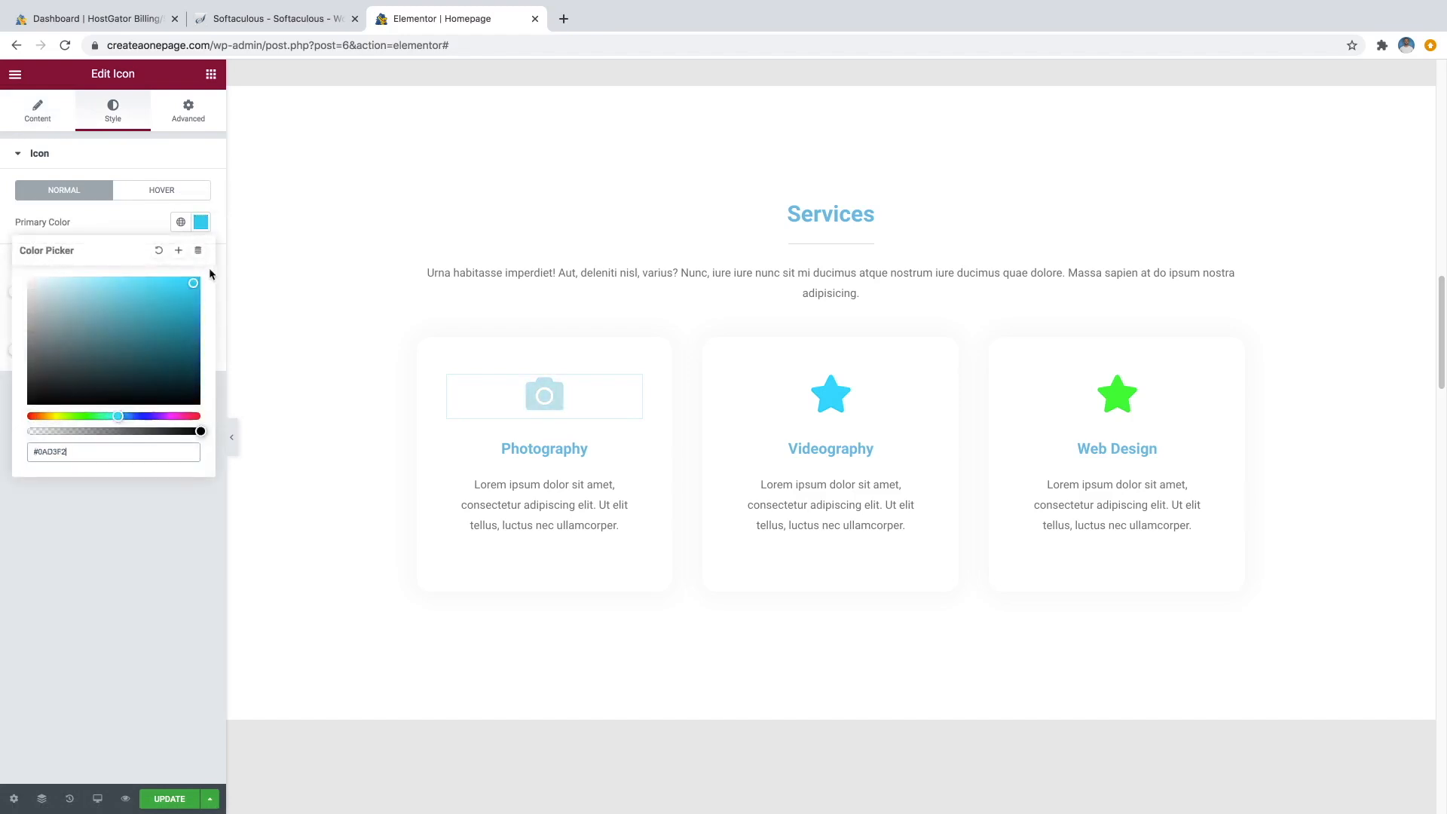
drag(225, 265, 191, 295)
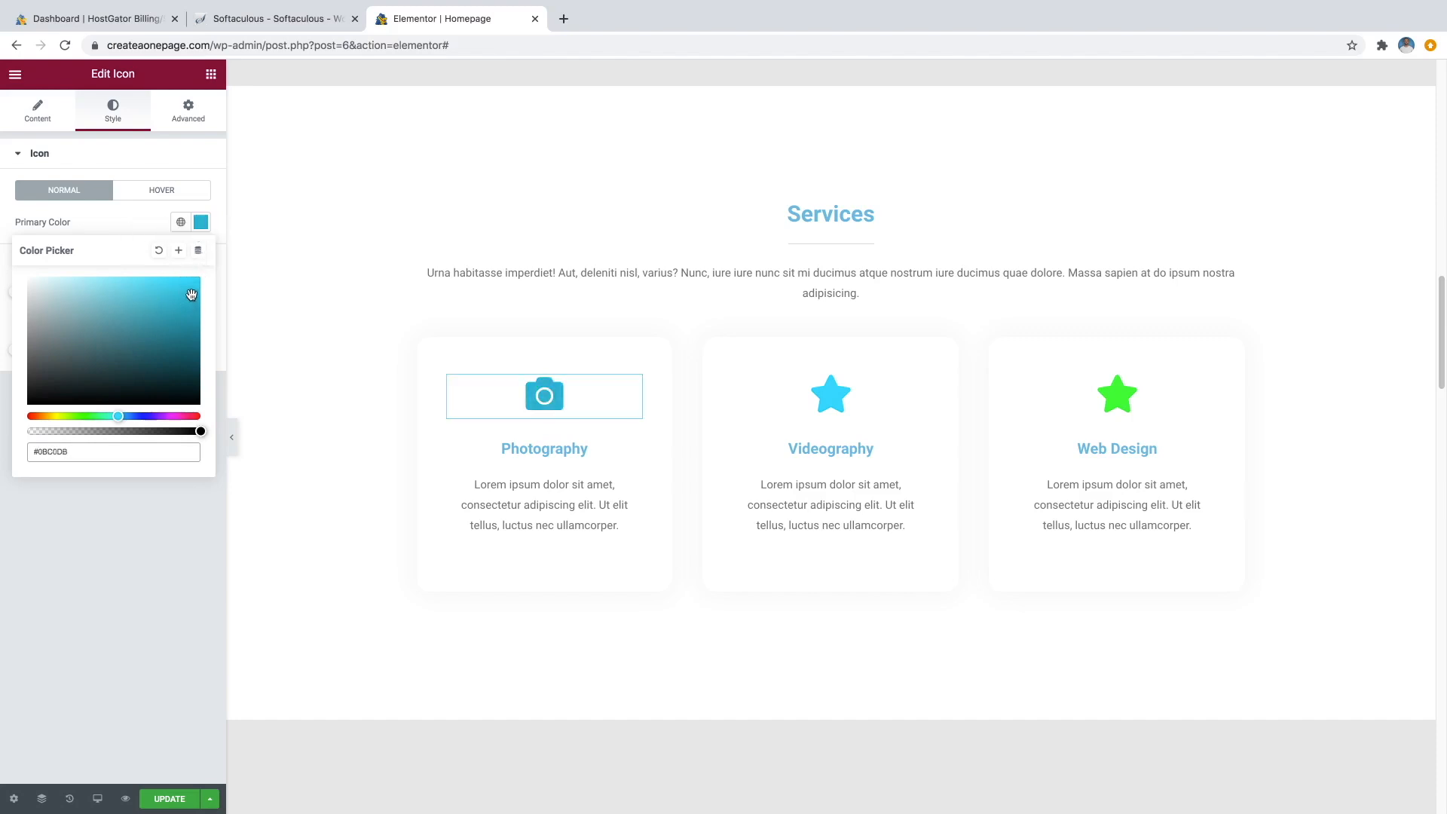
click(139, 221)
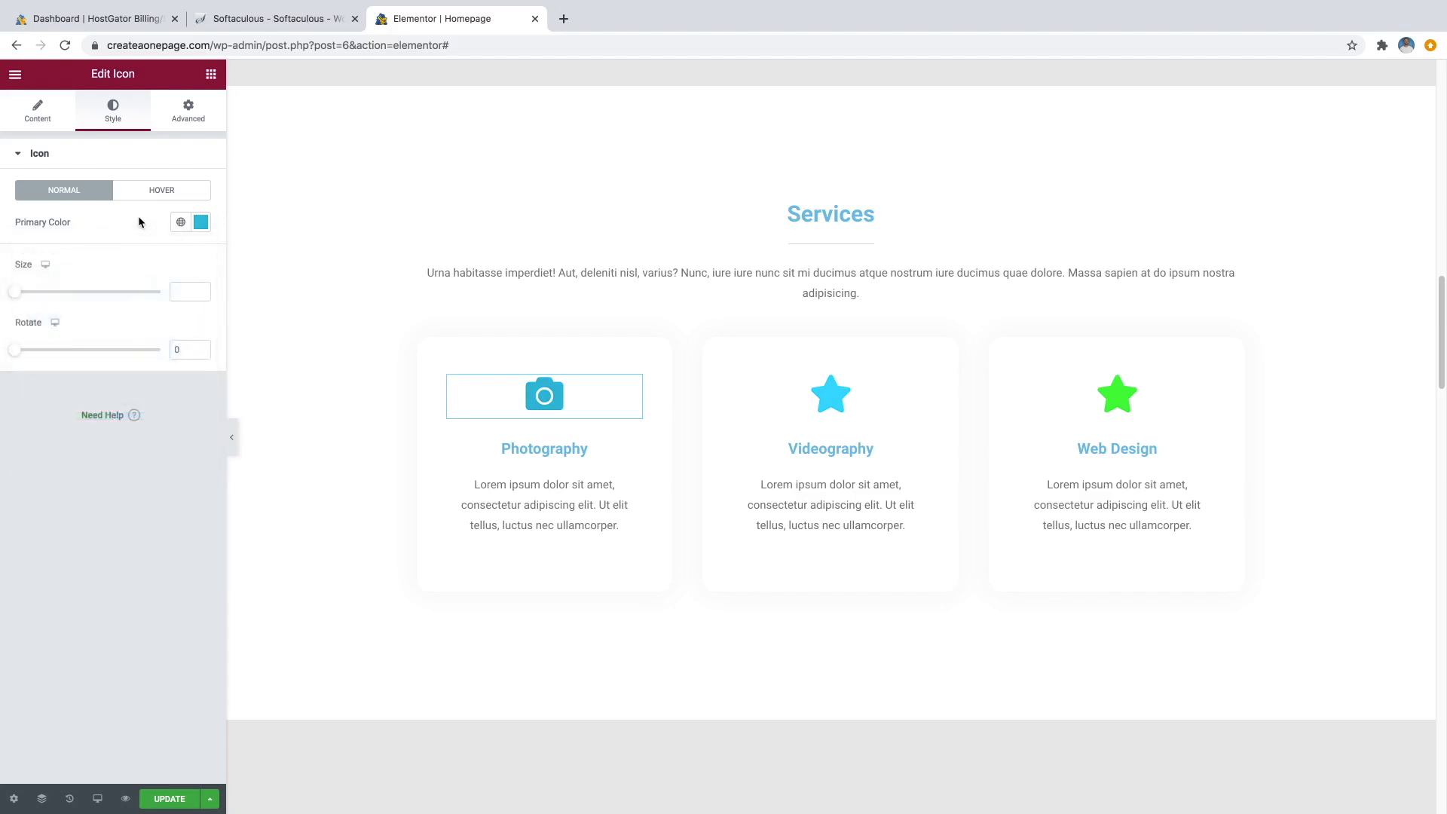
mouse_move(20, 296)
mouse_down()
mouse_move(55, 303)
mouse_move(42, 304)
mouse_up()
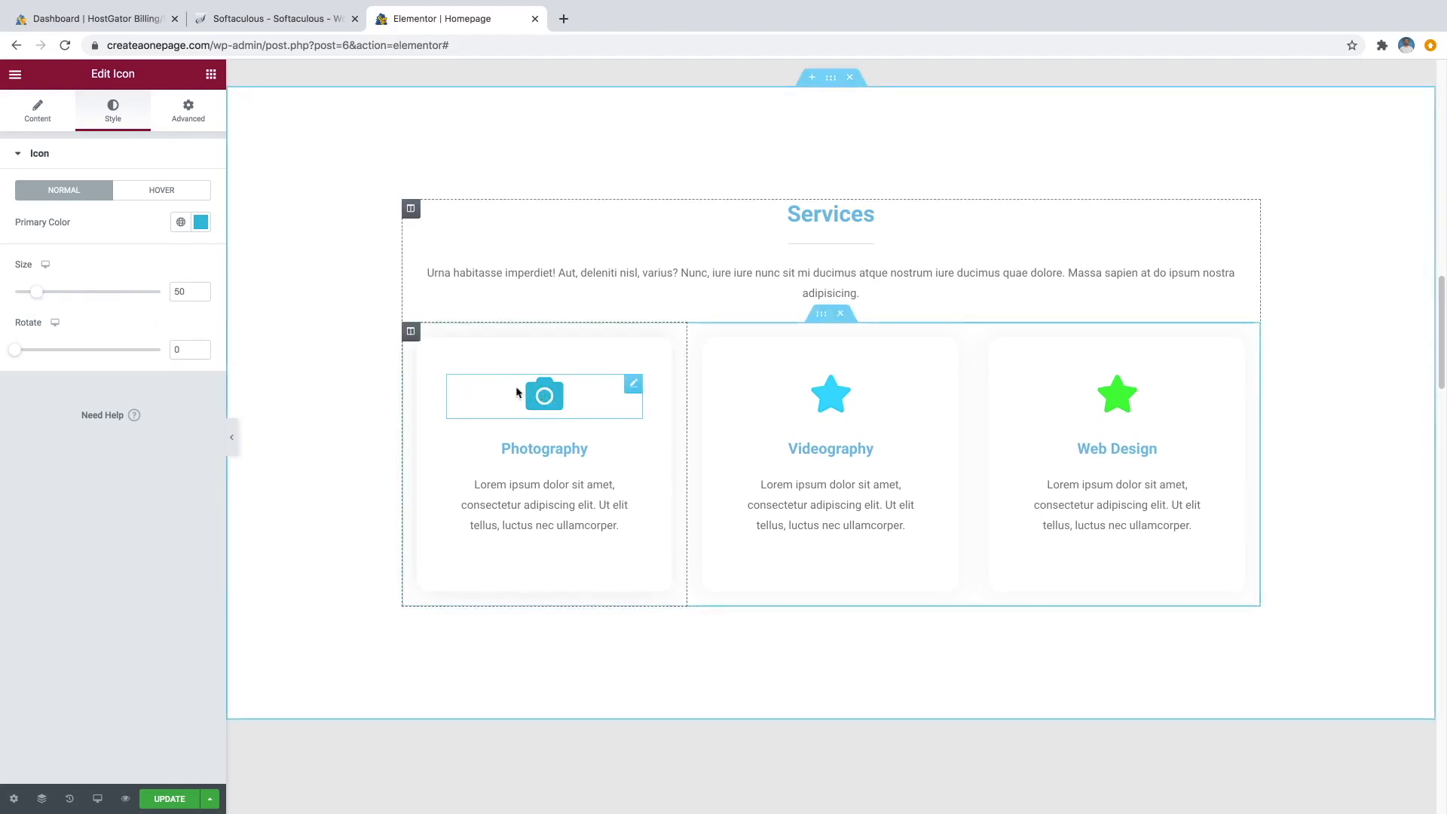
Give the icon a Grow hover animation and a saturated teal hover colour.
click(170, 196)
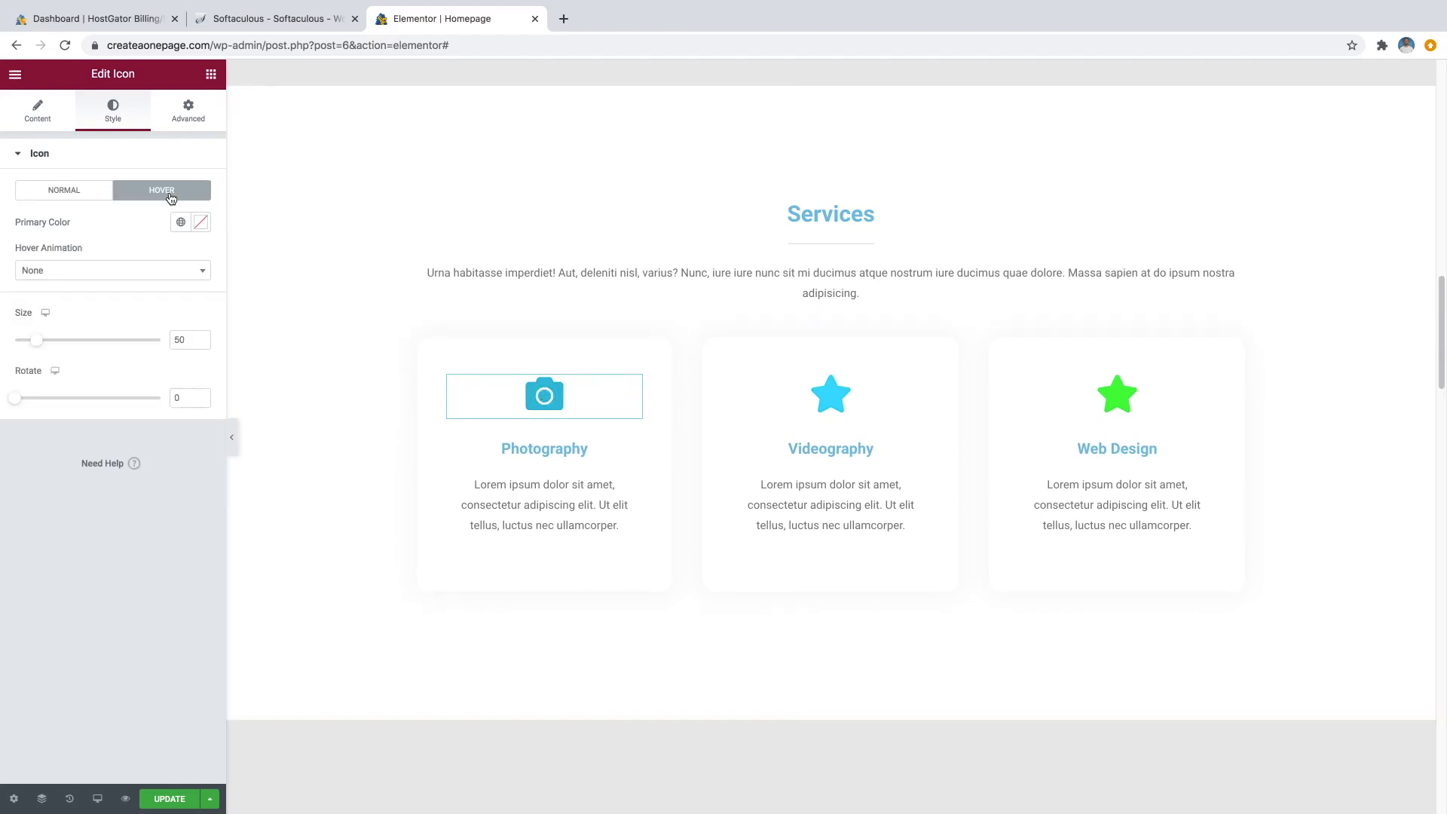
click(158, 280)
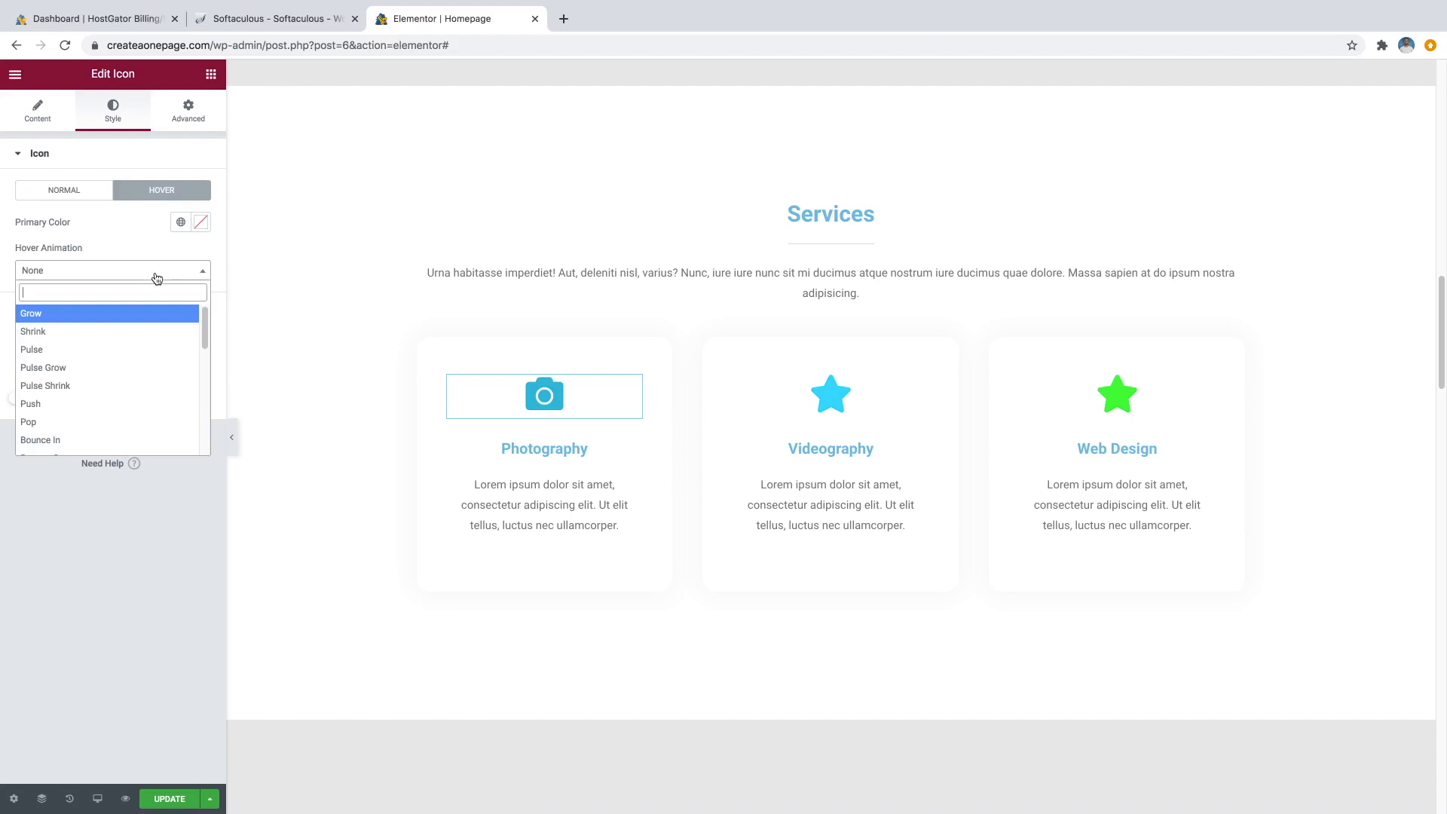
click(90, 316)
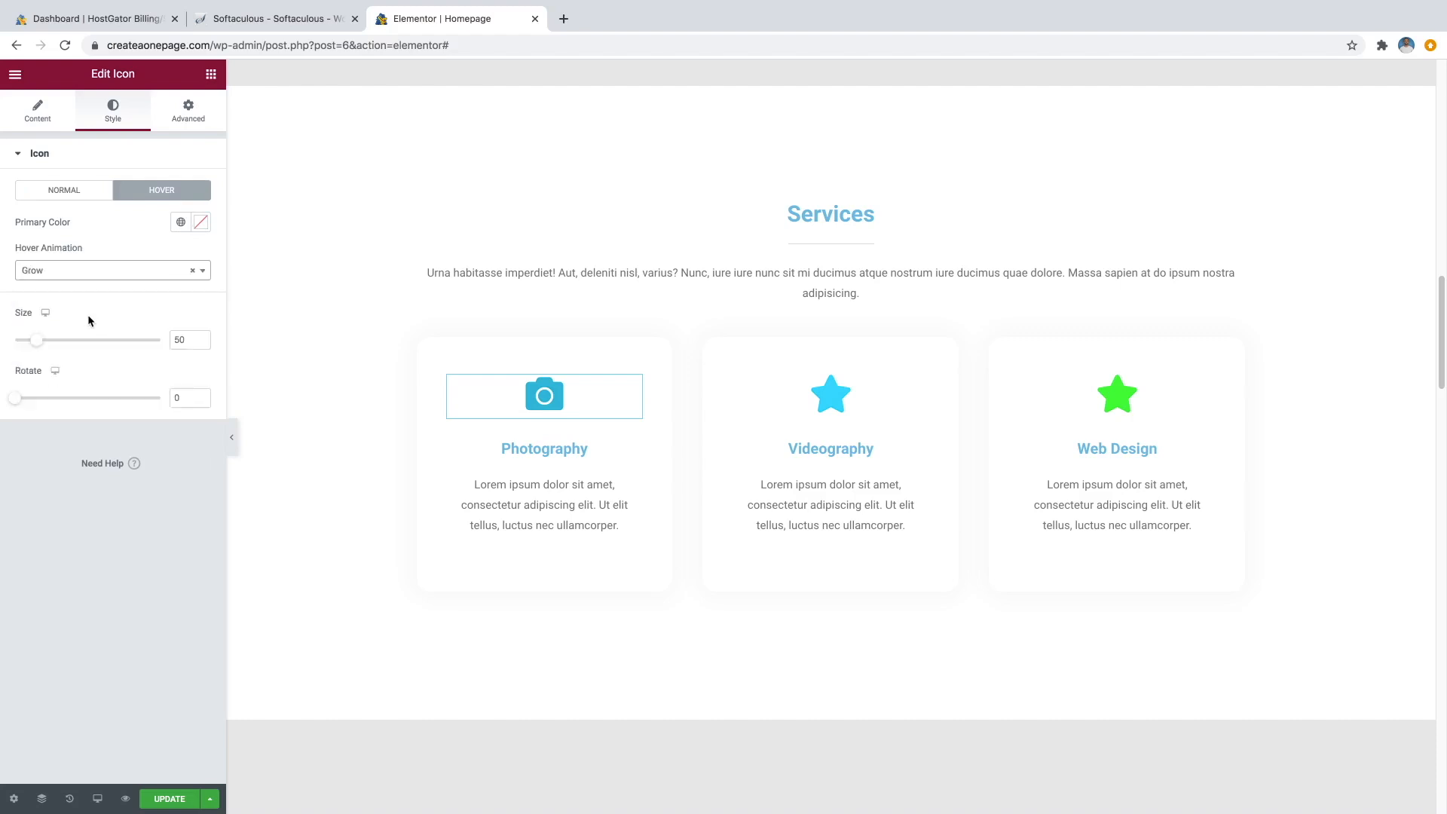
click(202, 223)
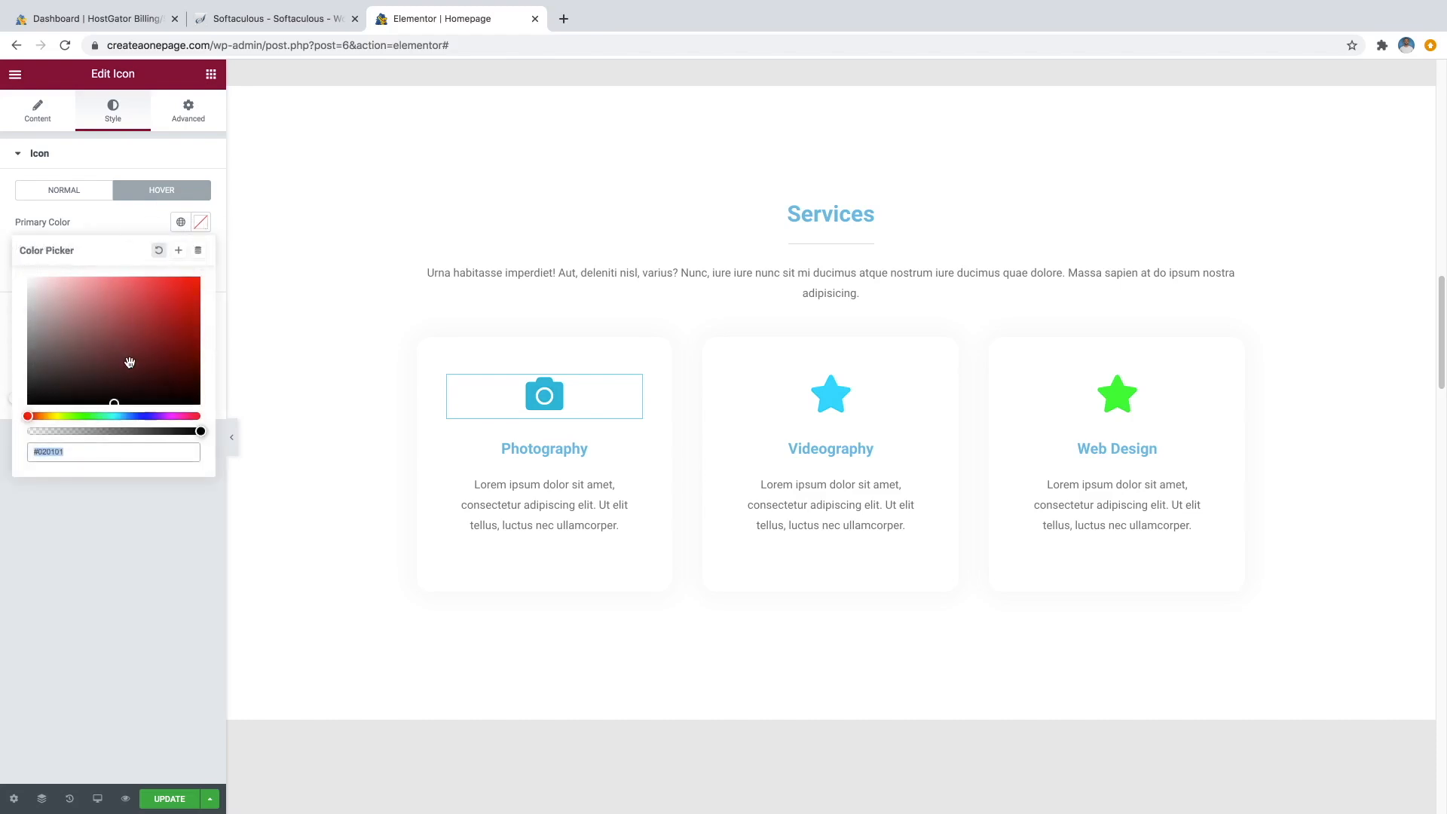
click(116, 417)
drag(162, 305, 197, 322)
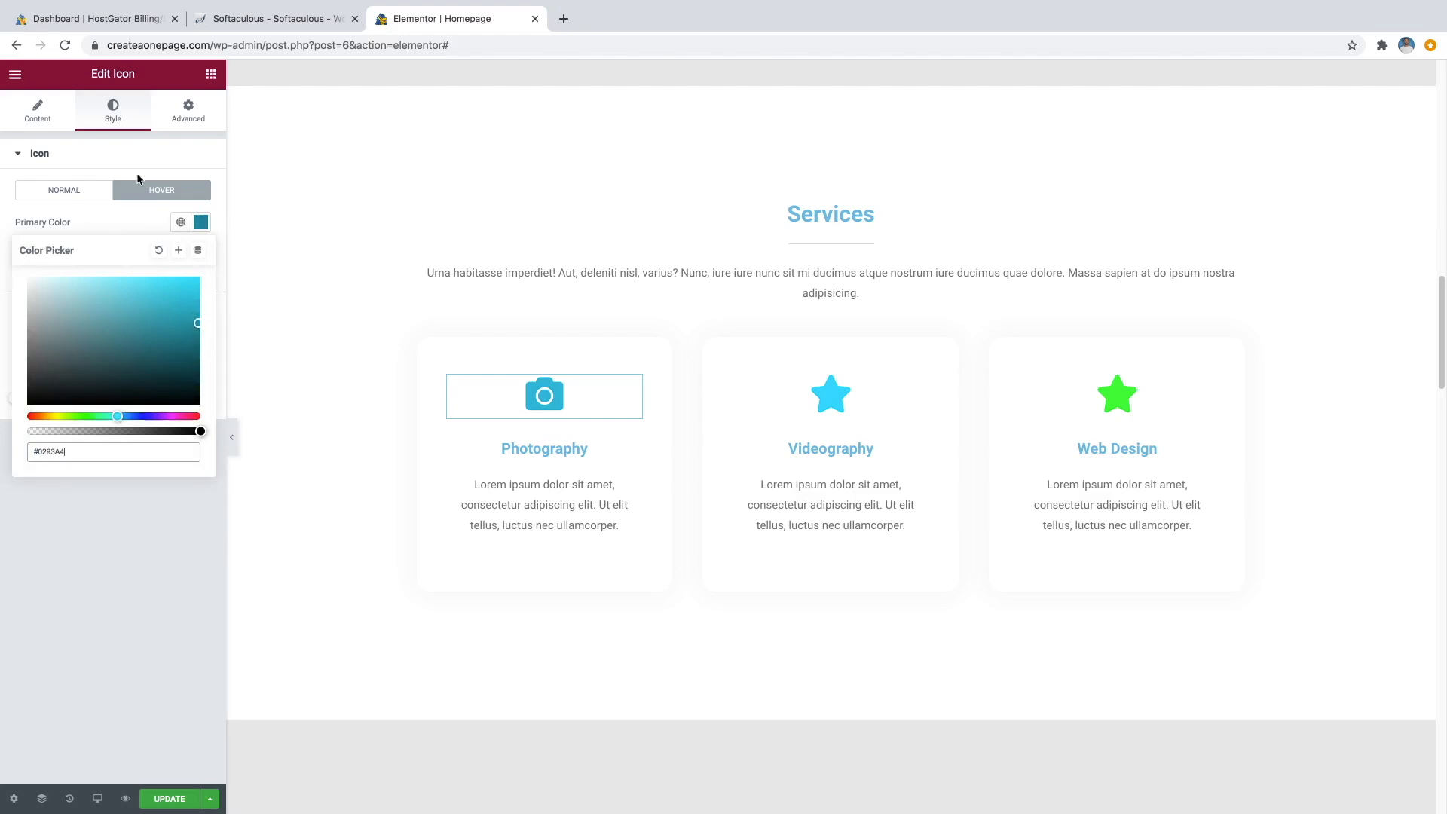
click(139, 225)
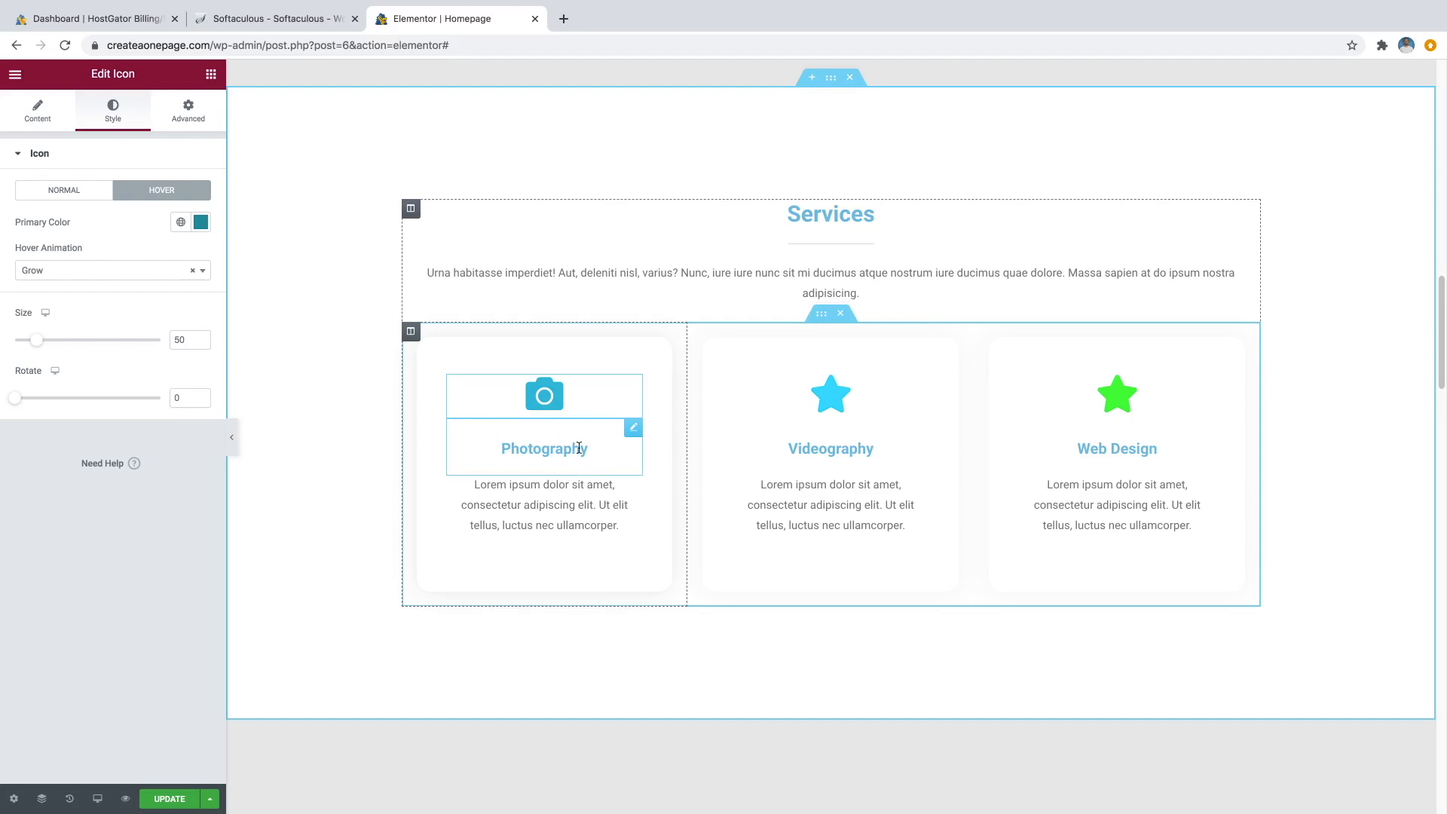
Set the Photography heading's text colour to light grey #ADADAD.
click(634, 431)
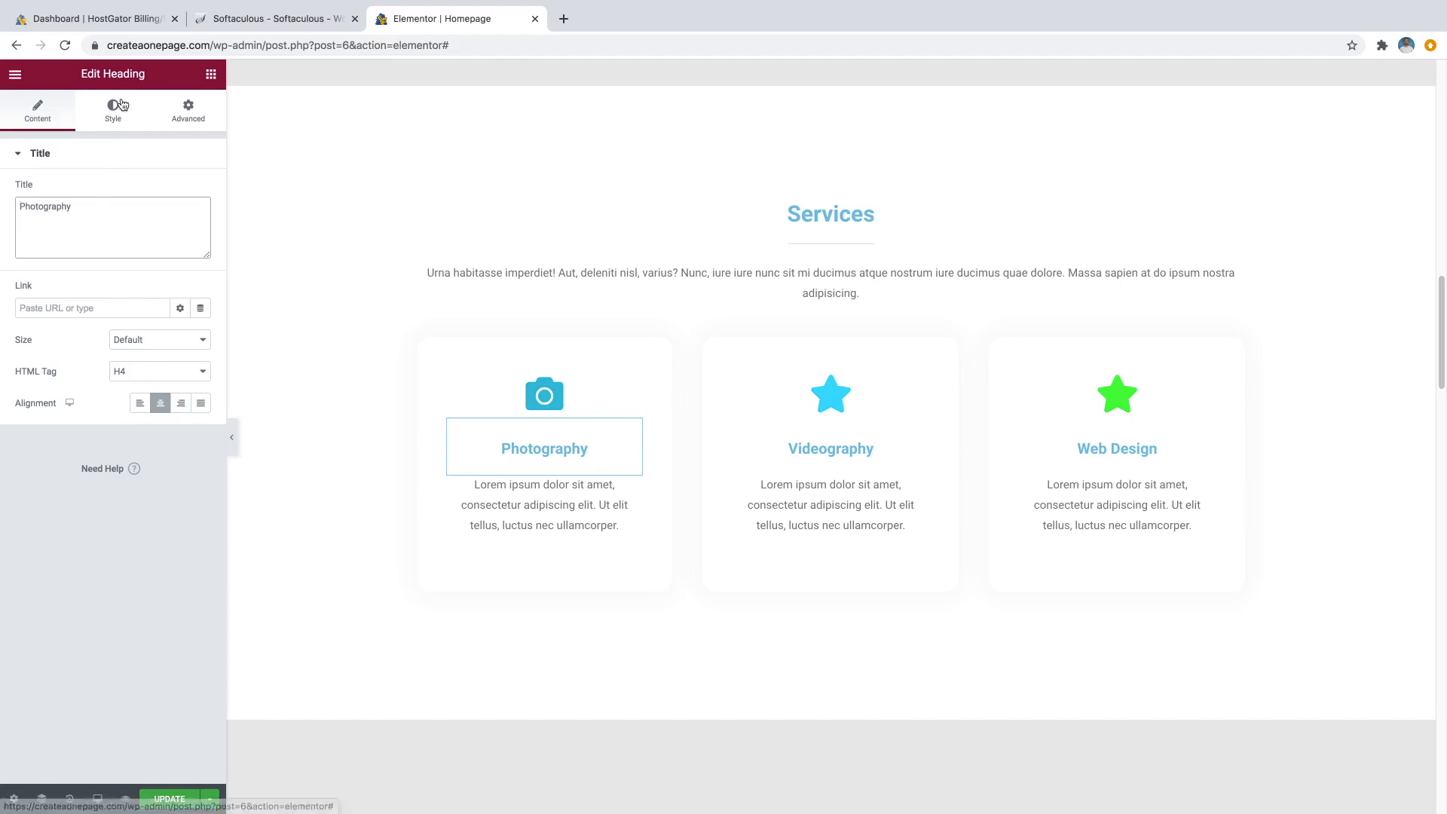
click(113, 121)
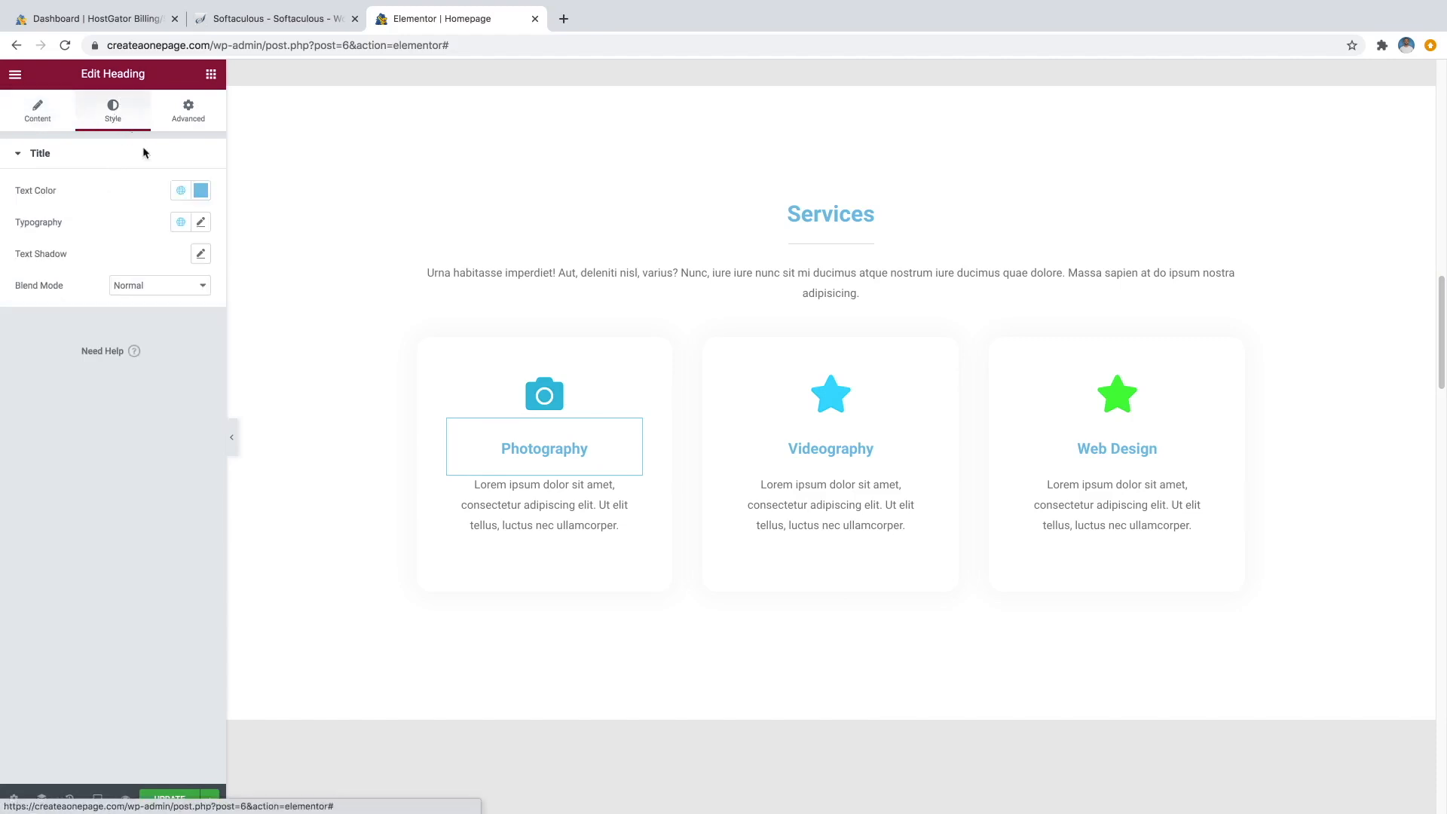
click(201, 193)
mouse_move(91, 262)
mouse_down()
mouse_move(21, 289)
mouse_move(16, 341)
mouse_move(20, 290)
mouse_up()
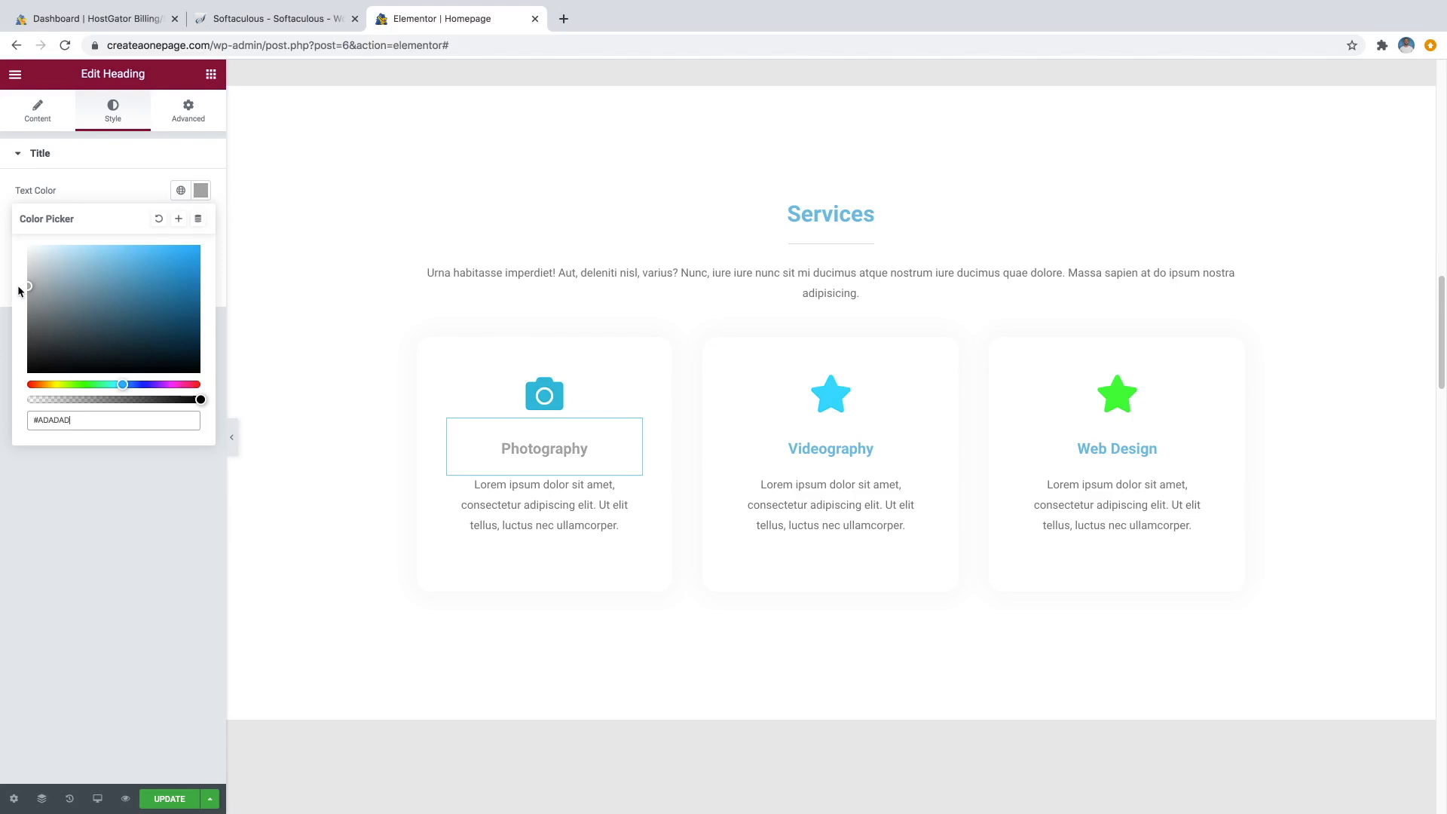
click(124, 164)
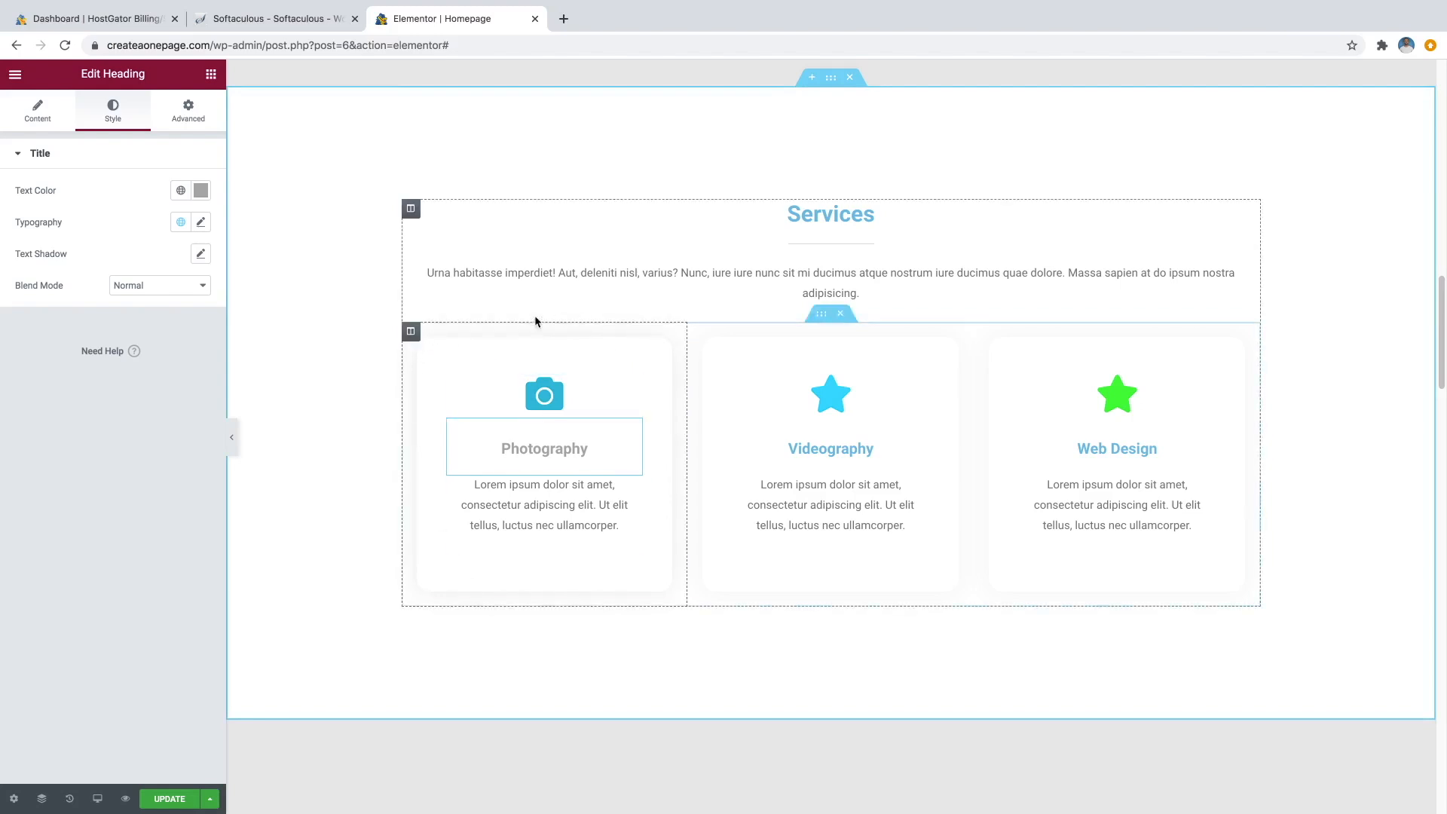
Delete the Videography and Web Design columns and duplicate Photography to make three cards.
right_click(411, 338)
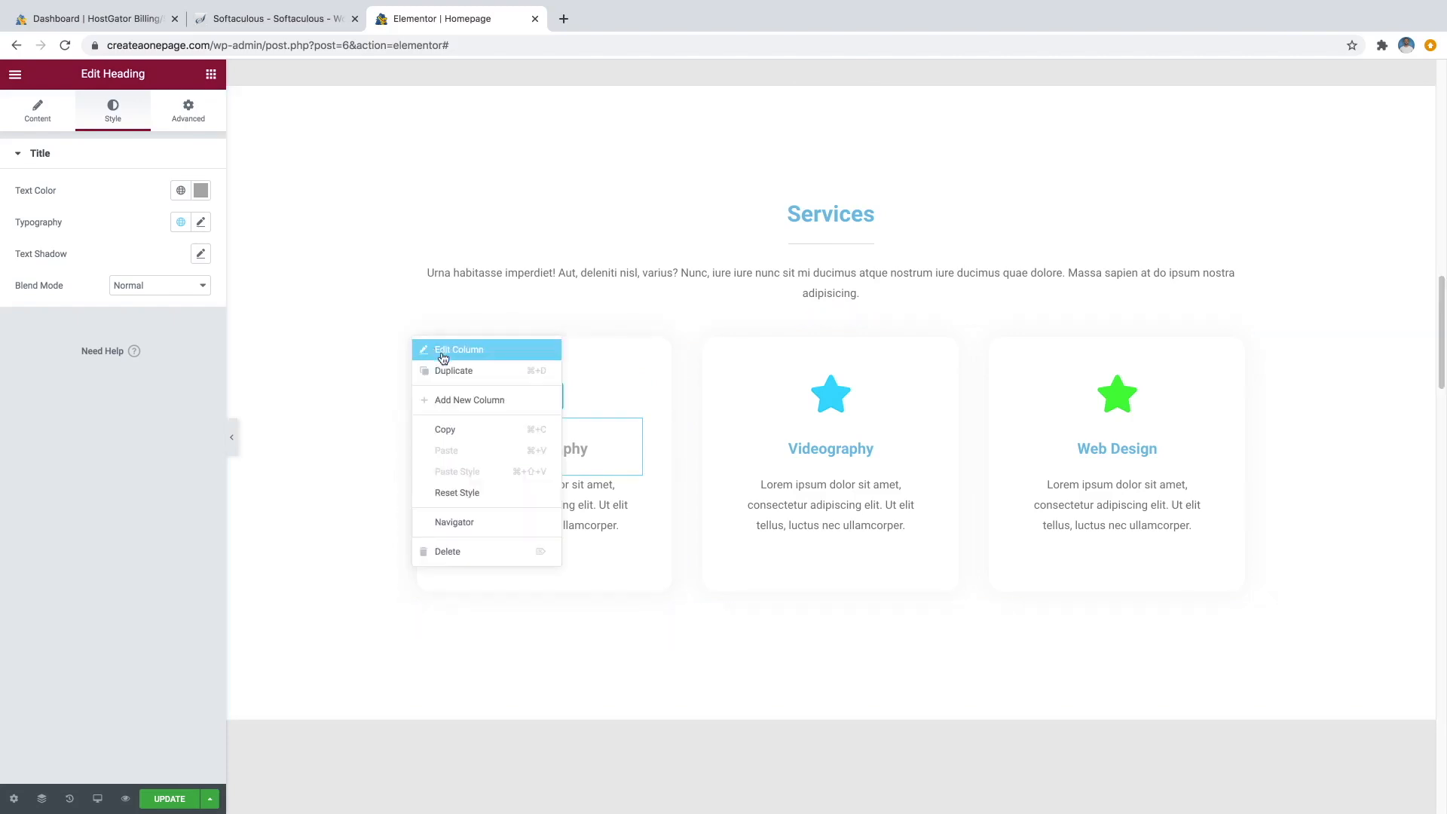
click(455, 374)
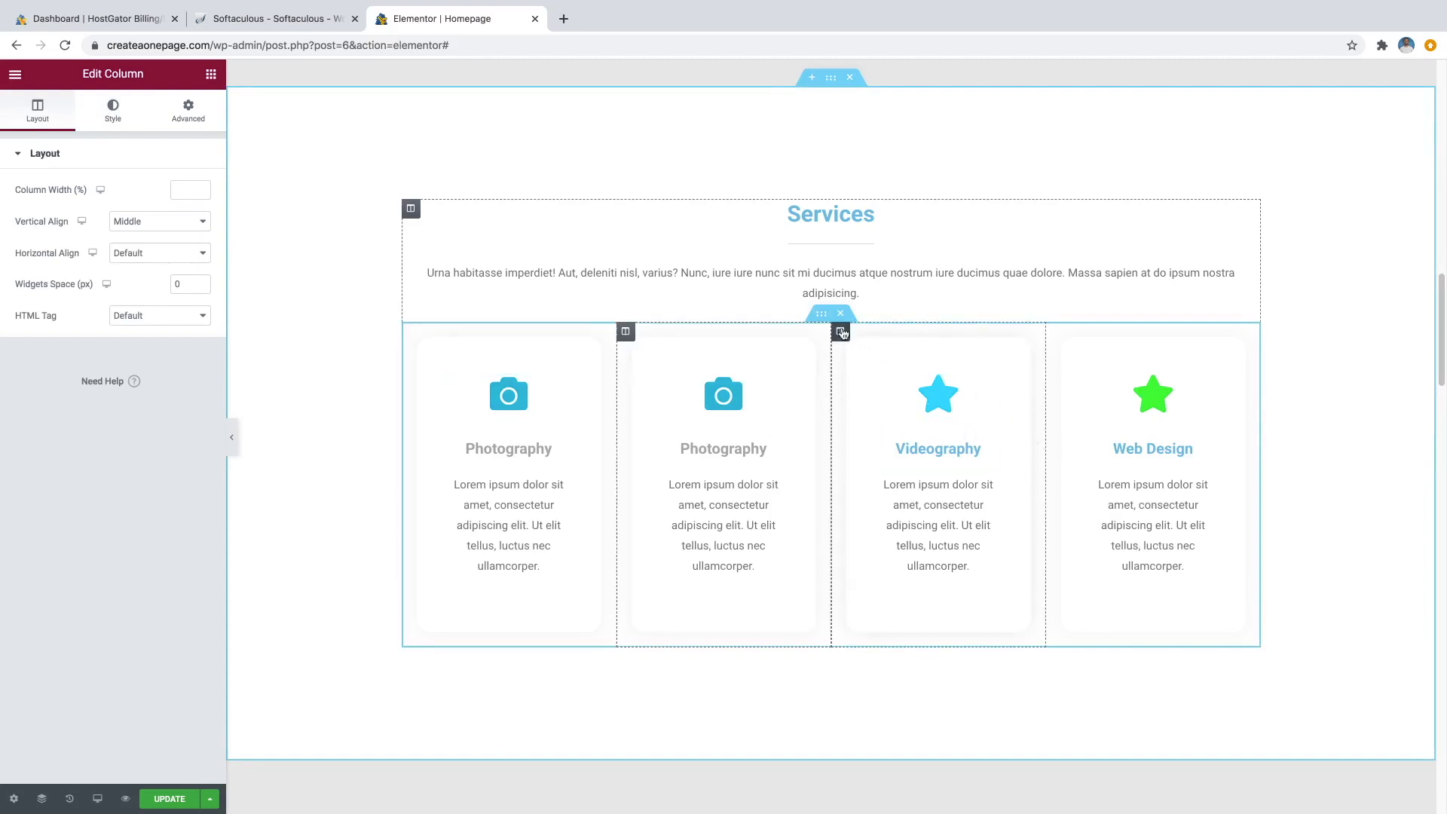
right_click(842, 337)
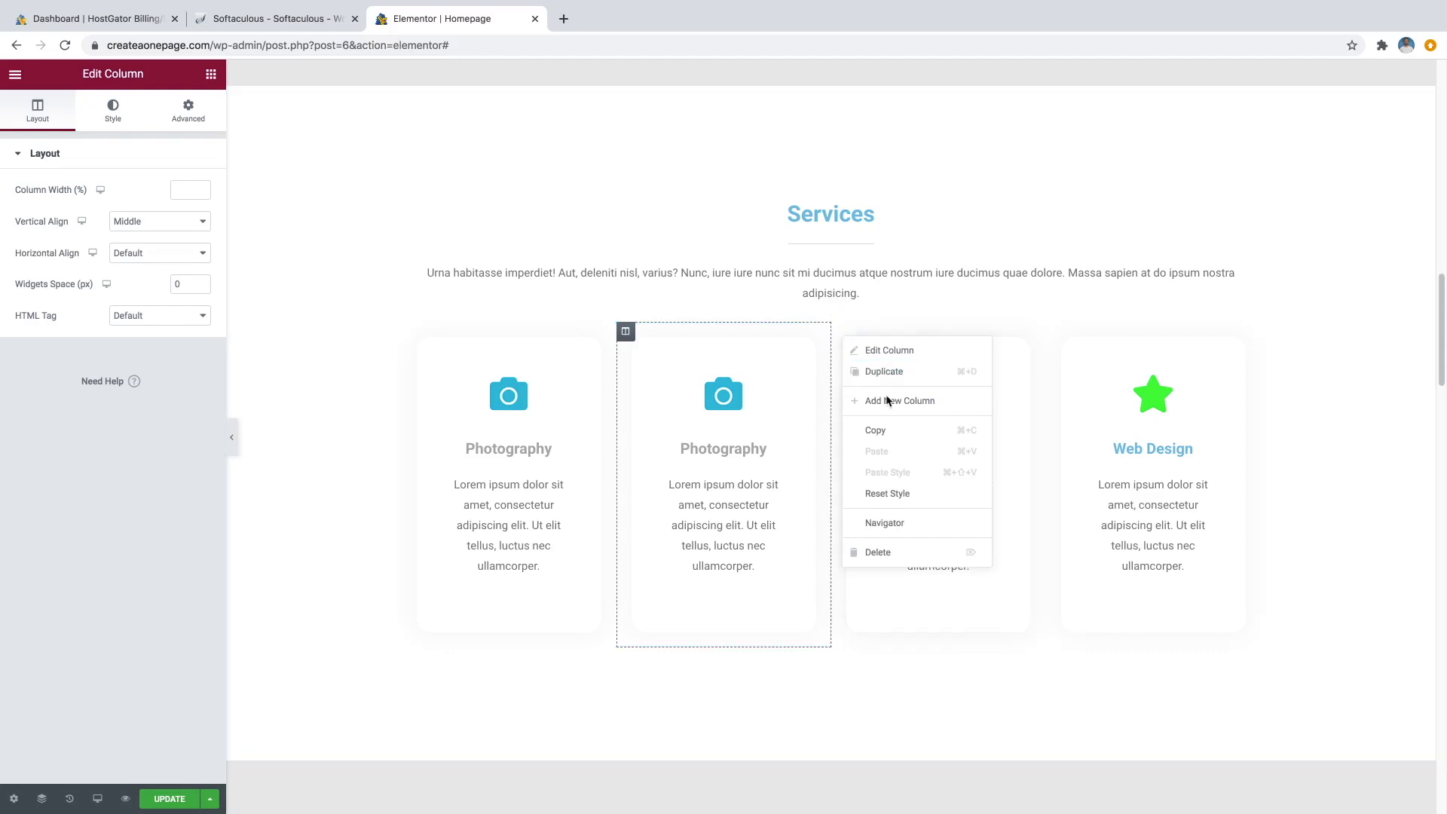
click(881, 552)
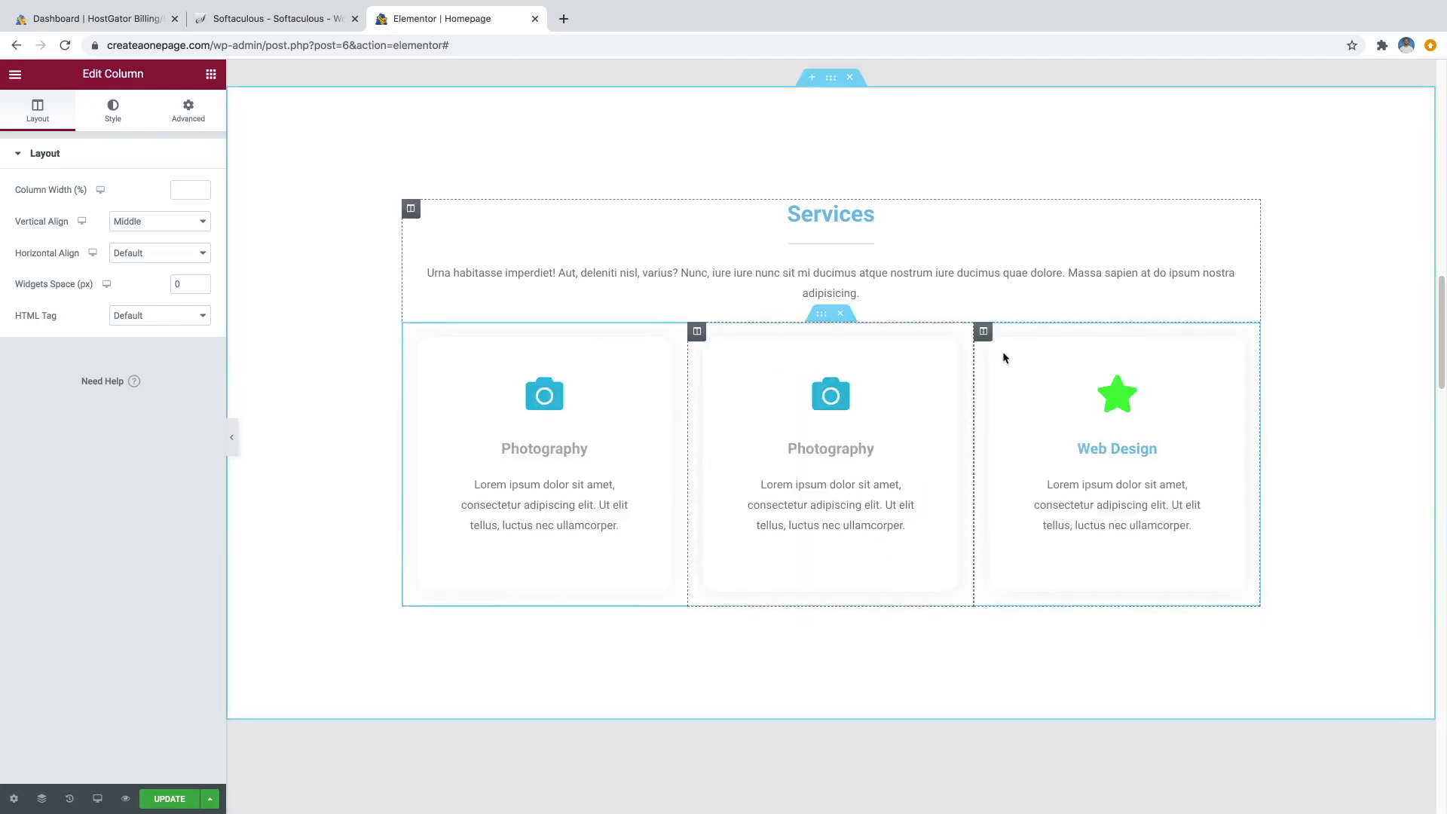
right_click(984, 334)
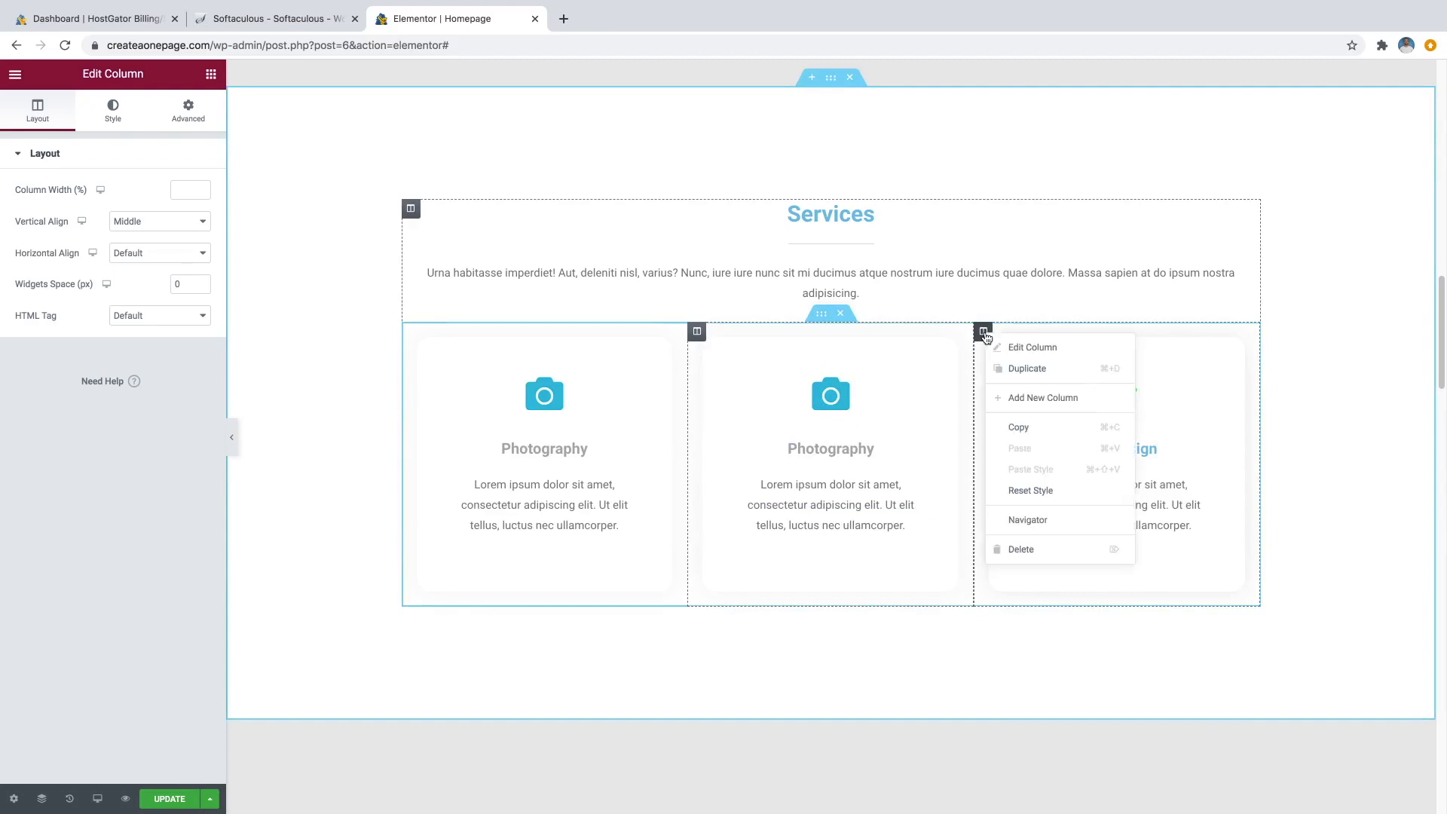
click(1028, 550)
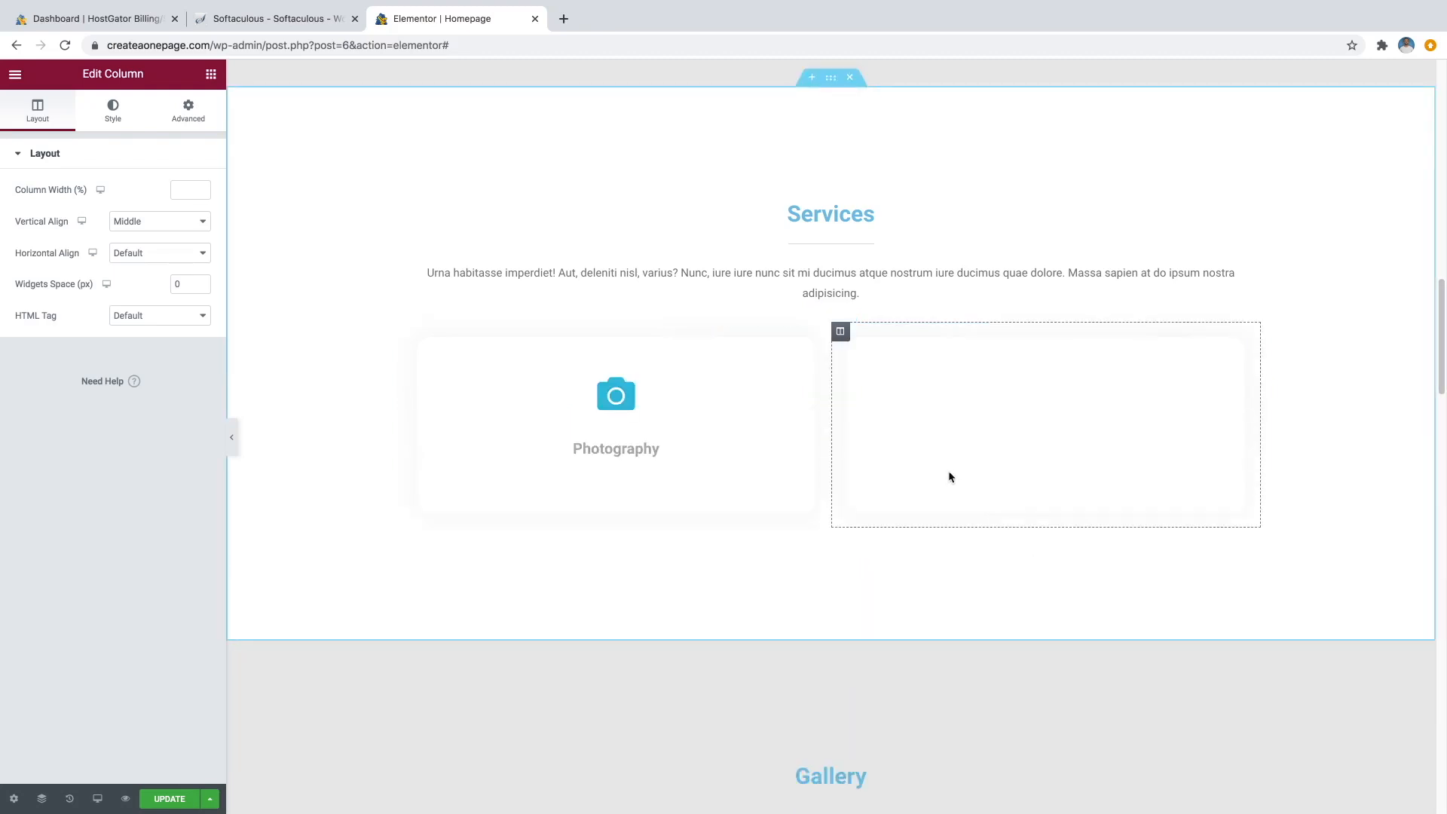
right_click(842, 334)
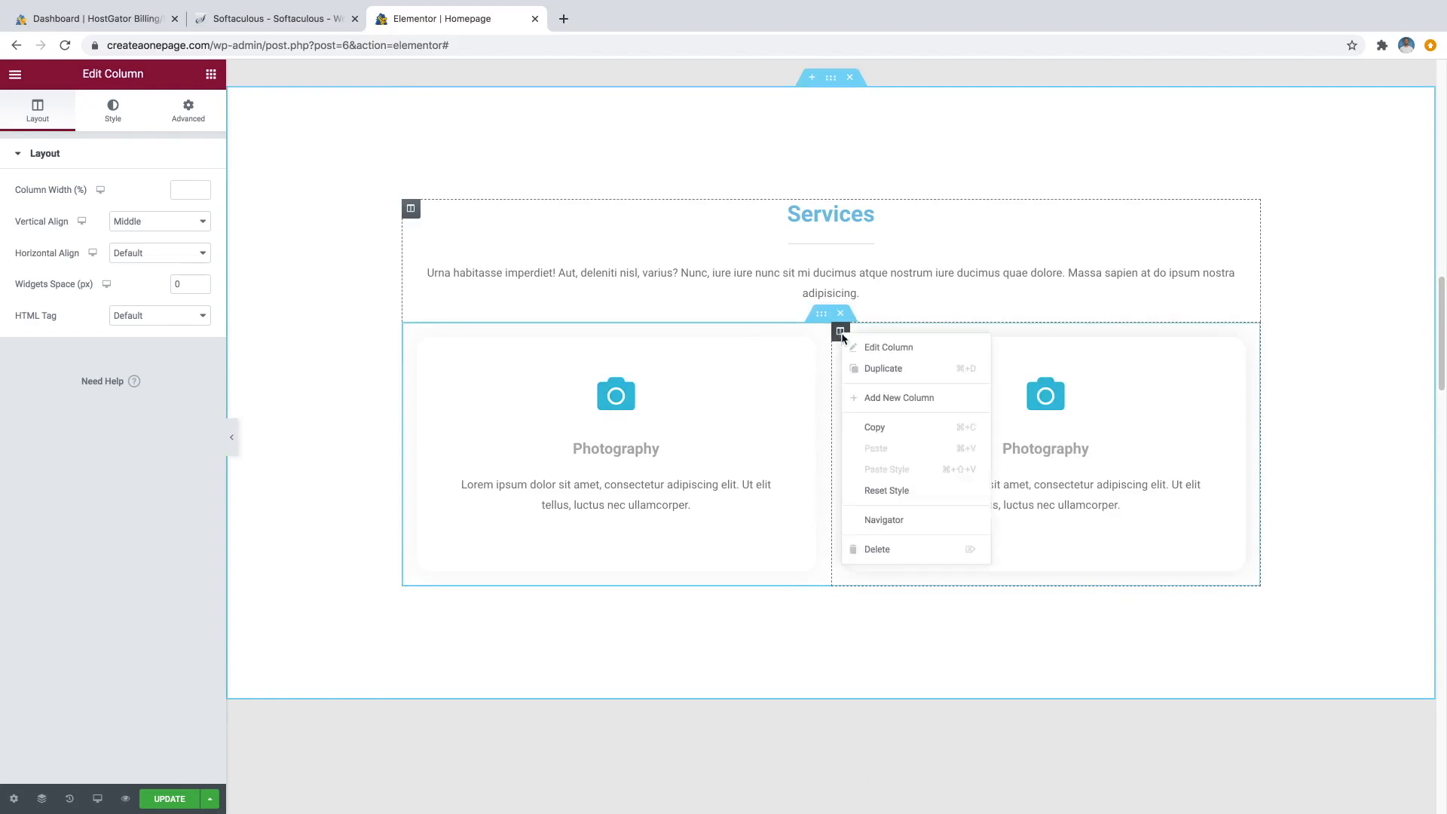
click(883, 369)
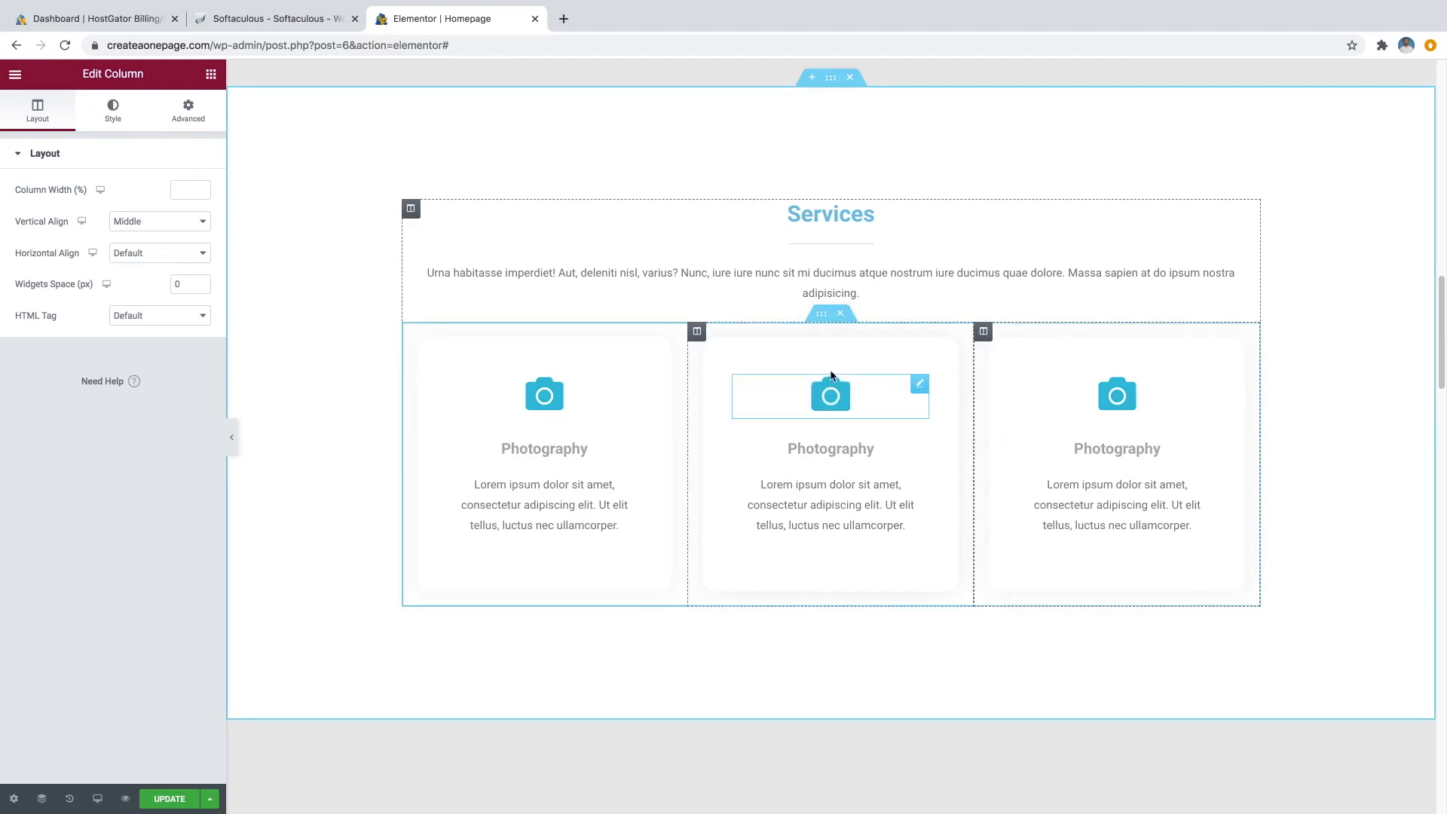
Rename the middle card's heading to 'Videography' and swap its icon for Video.
click(913, 440)
double_click(100, 221)
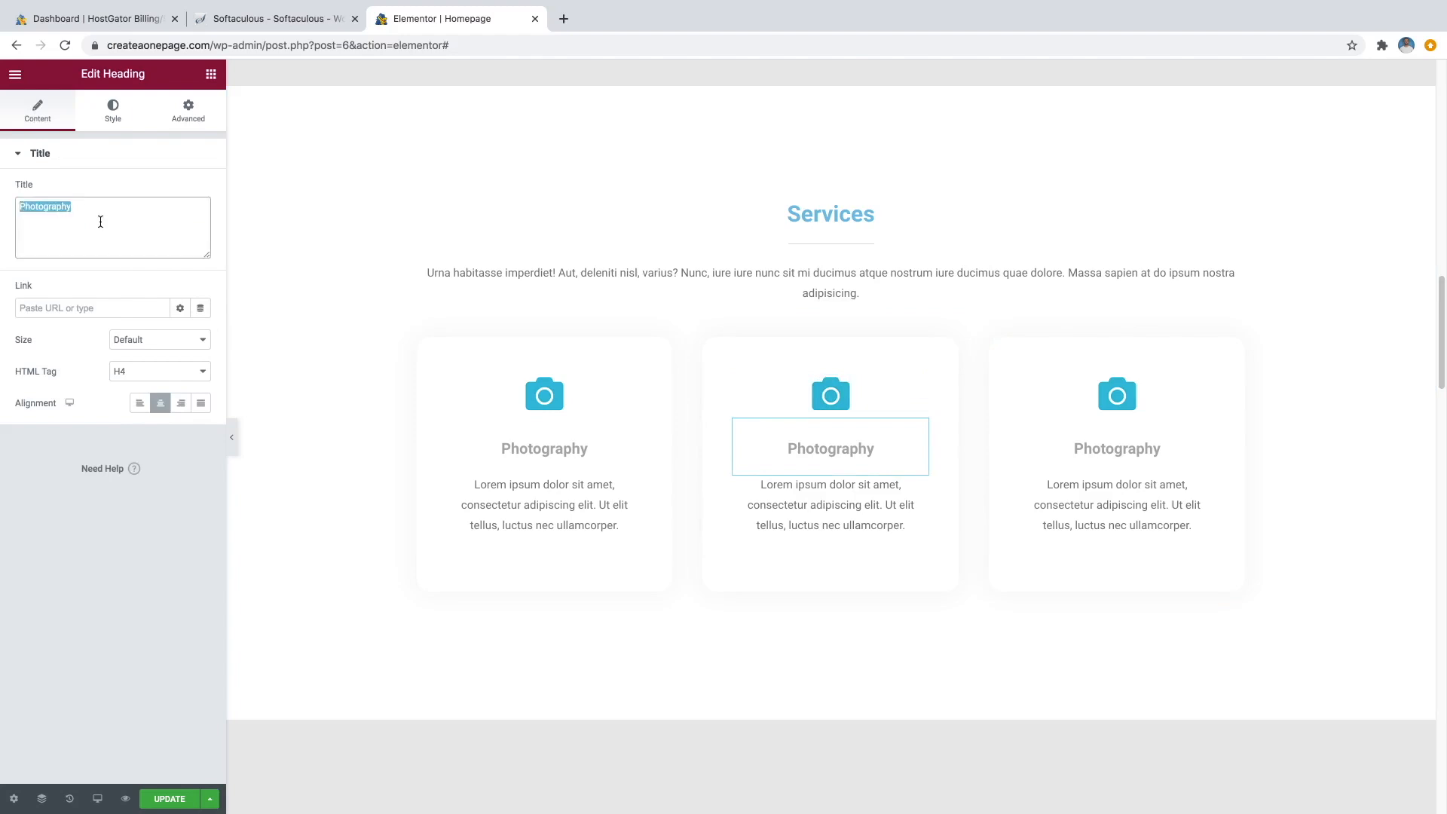
text(Videography)
click(918, 388)
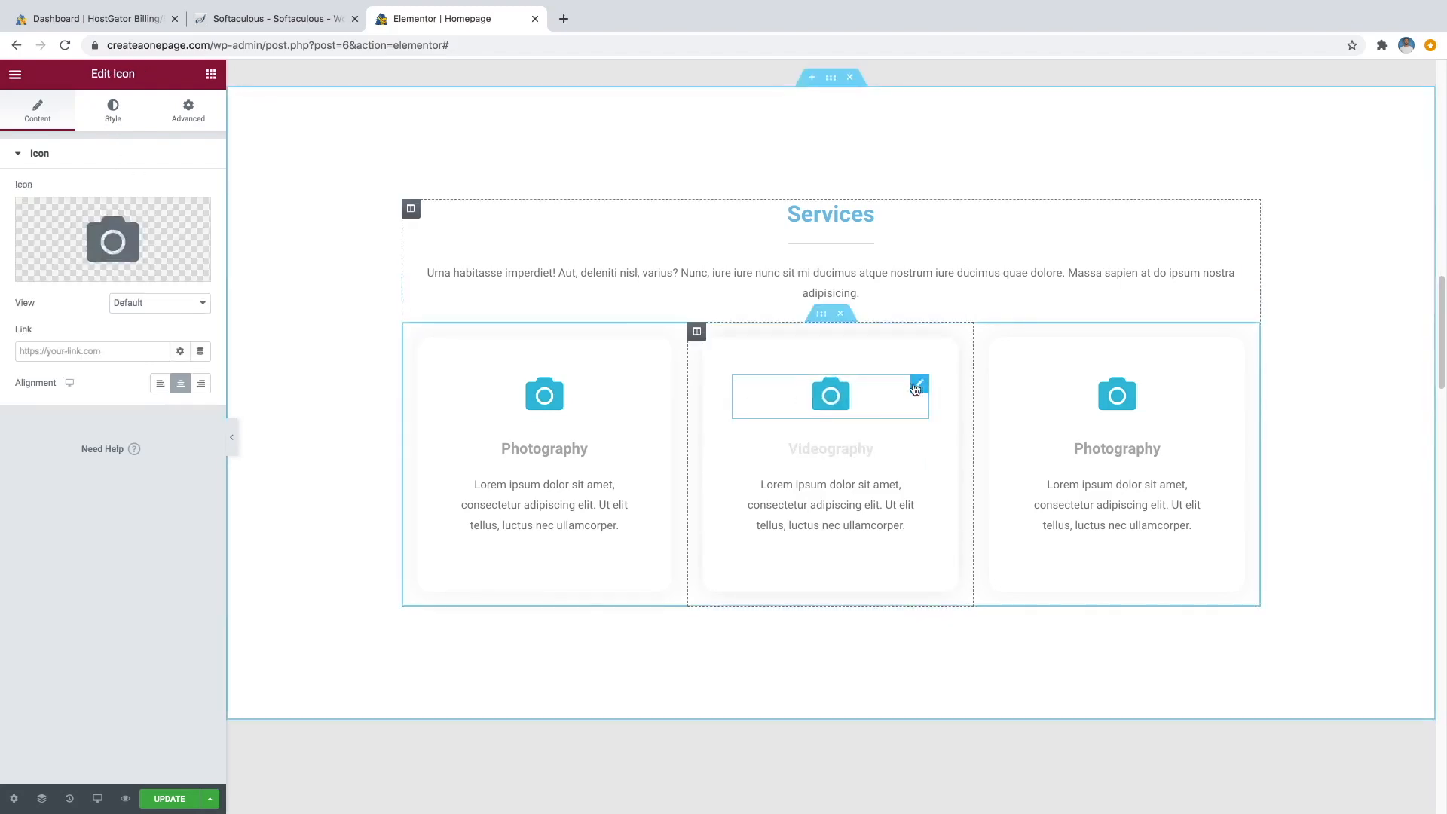
mouse_move(74, 276)
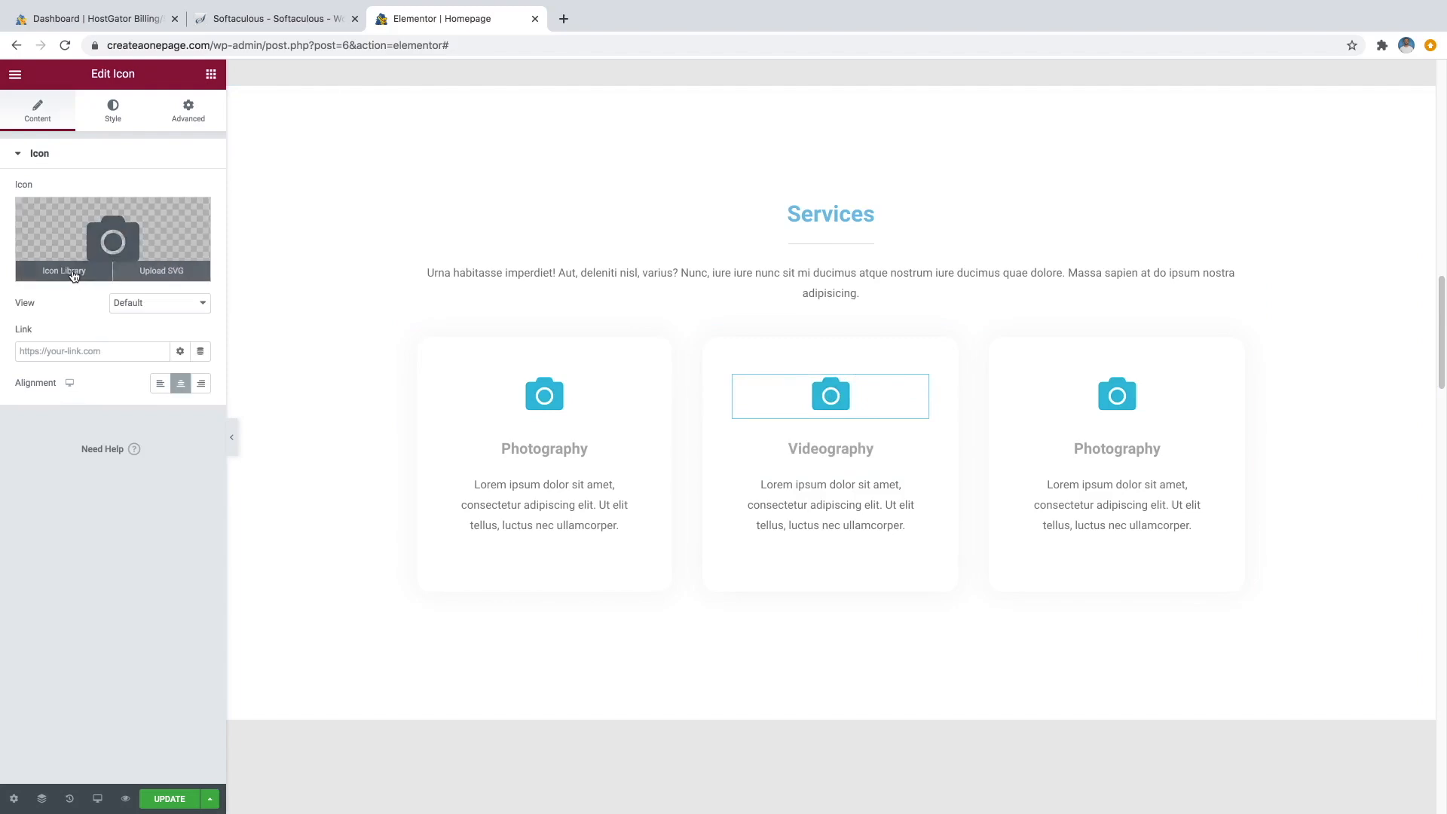
click(75, 274)
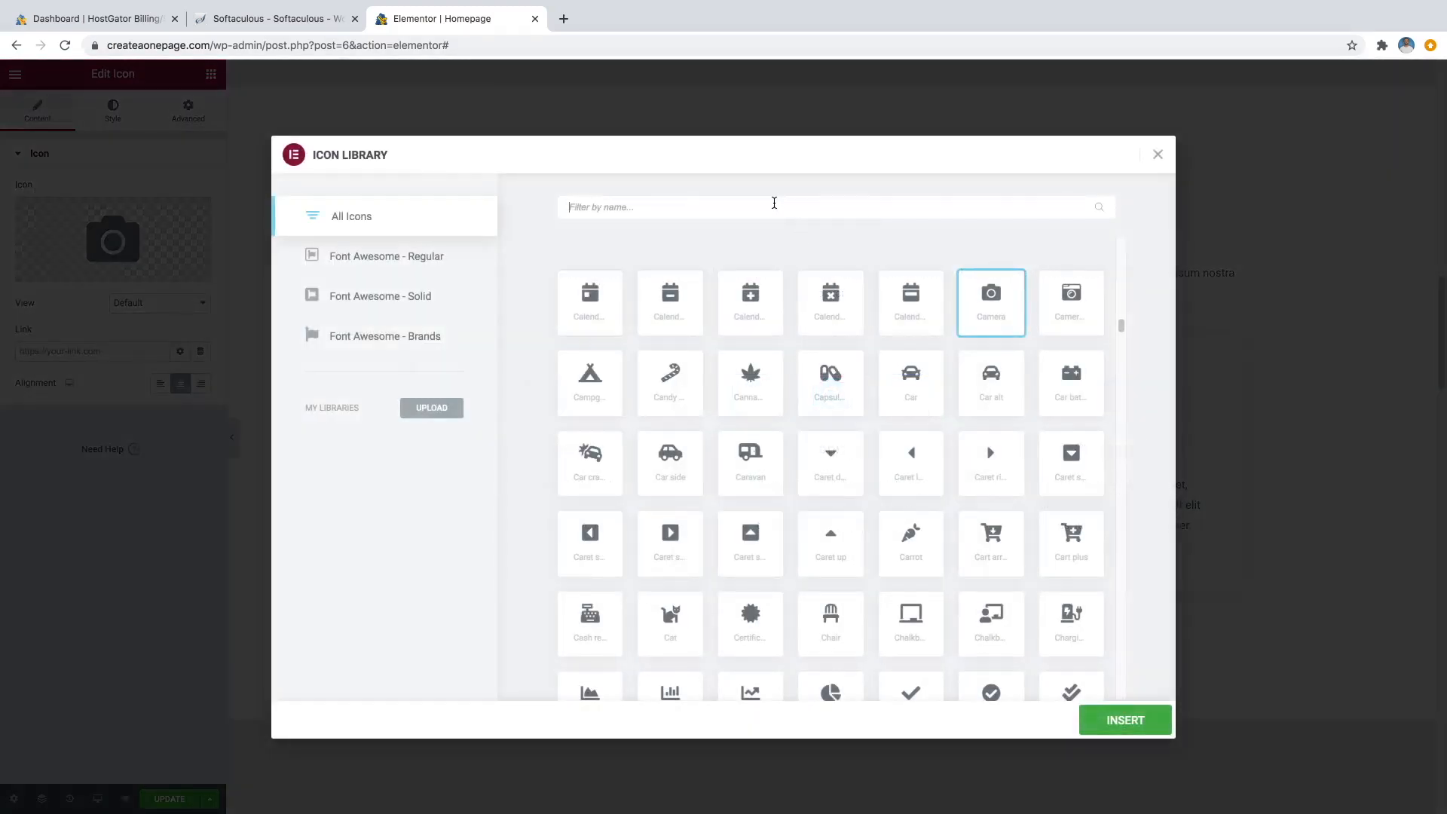
text(video)
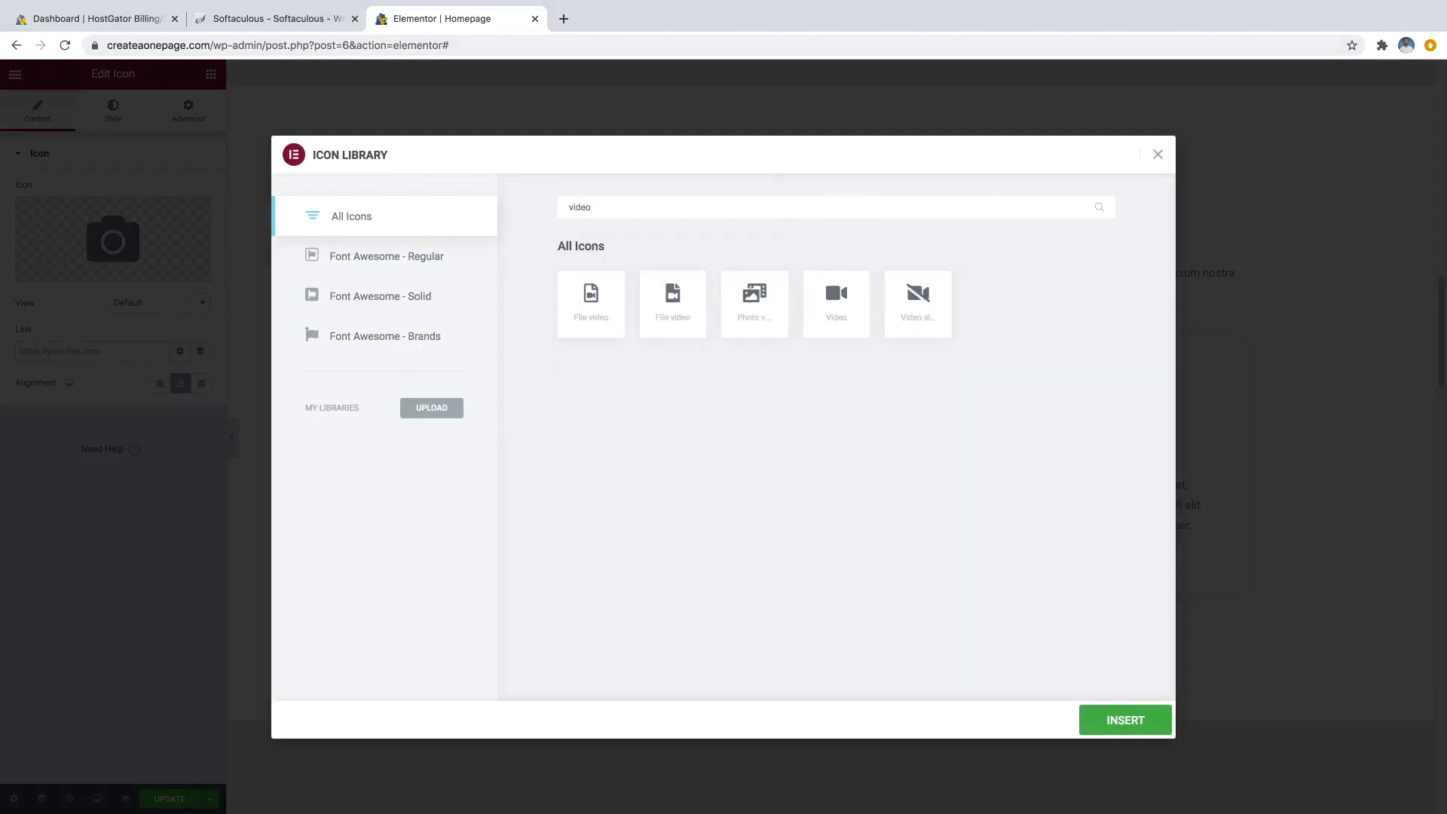
click(829, 300)
click(1111, 722)
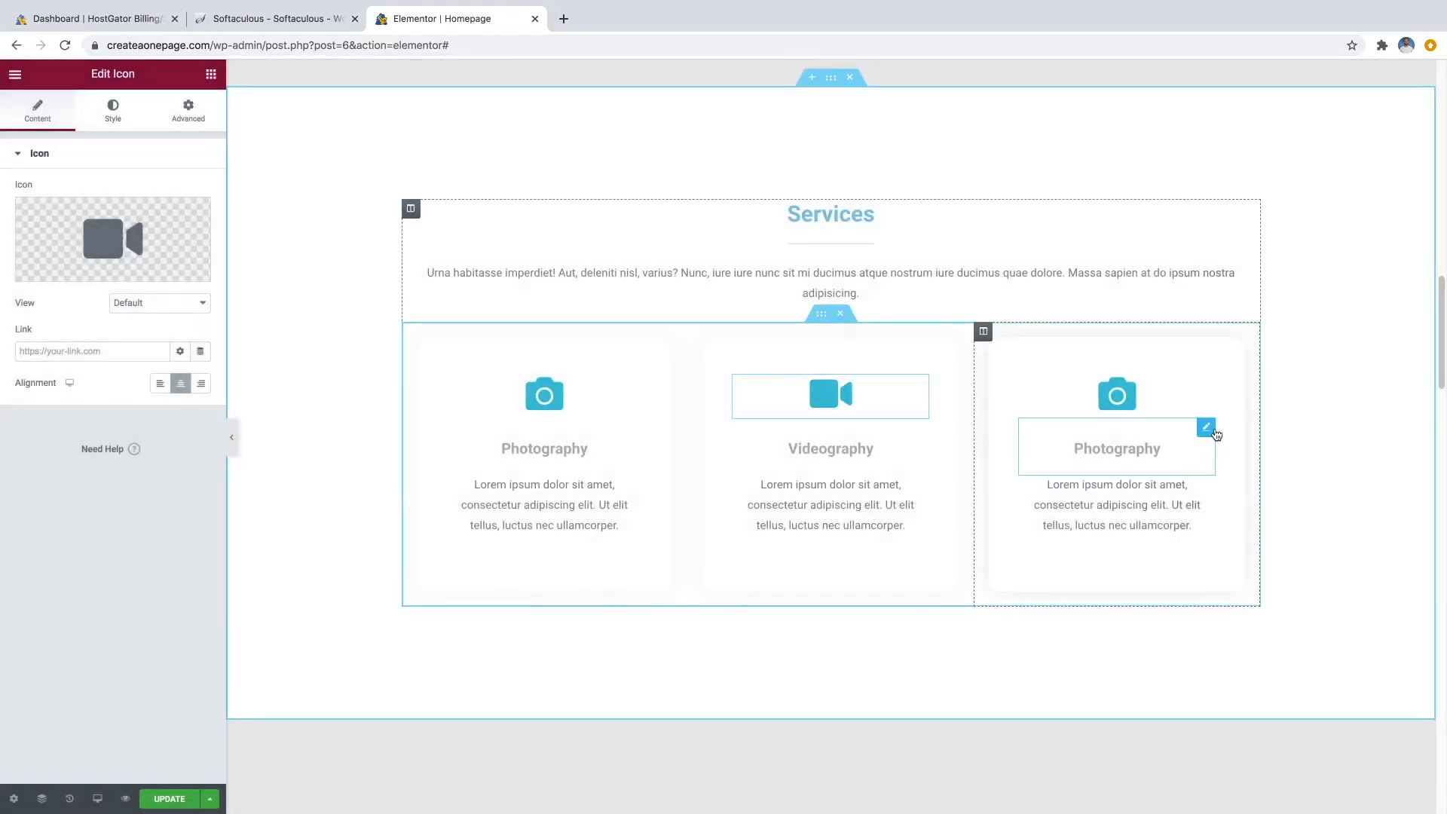
Rename the third card's heading to 'Web Design' and replace its icon with Laptop.
click(1207, 428)
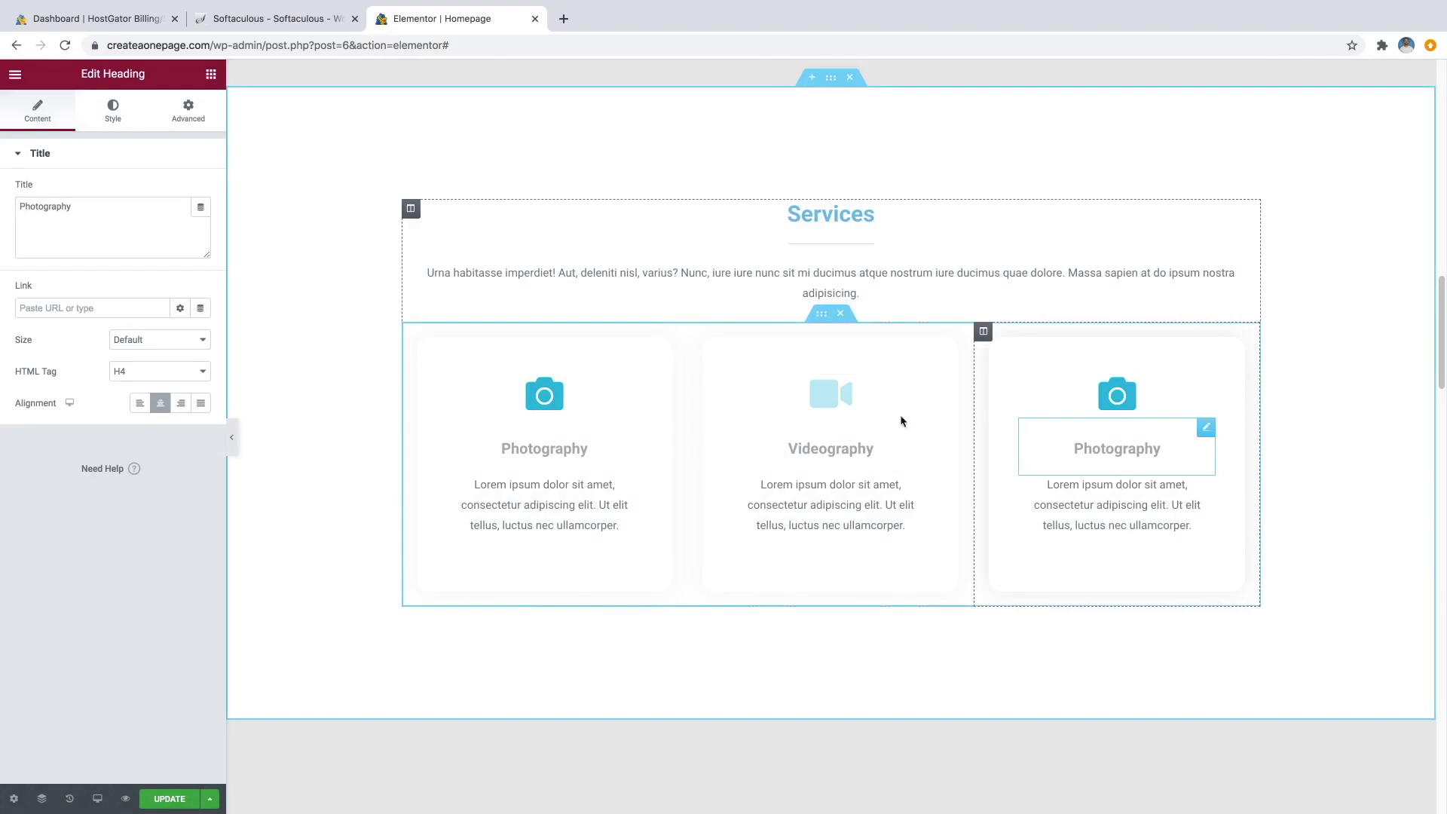
click(133, 236)
key(super+a)
text(Web Design)
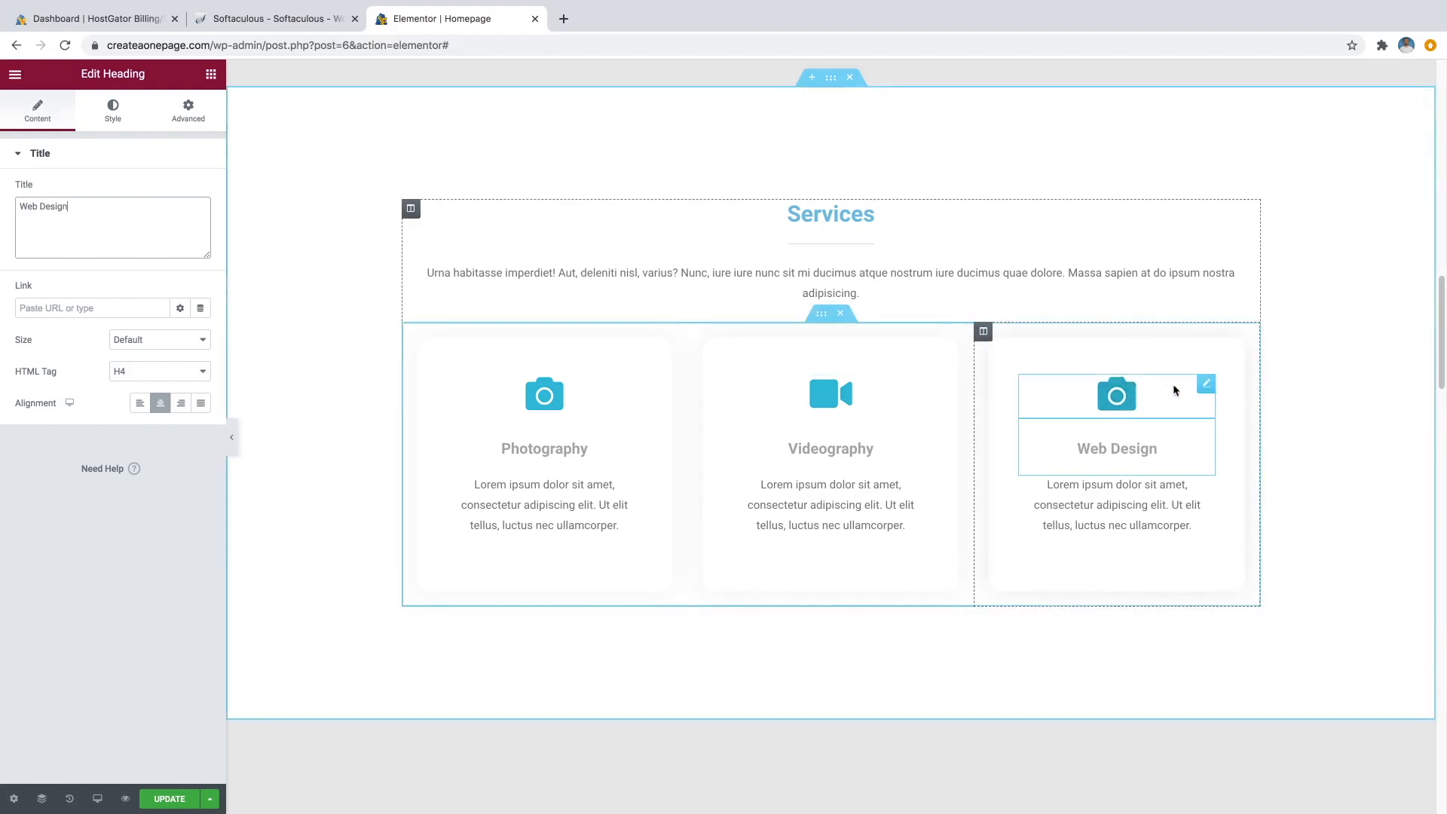
click(1205, 386)
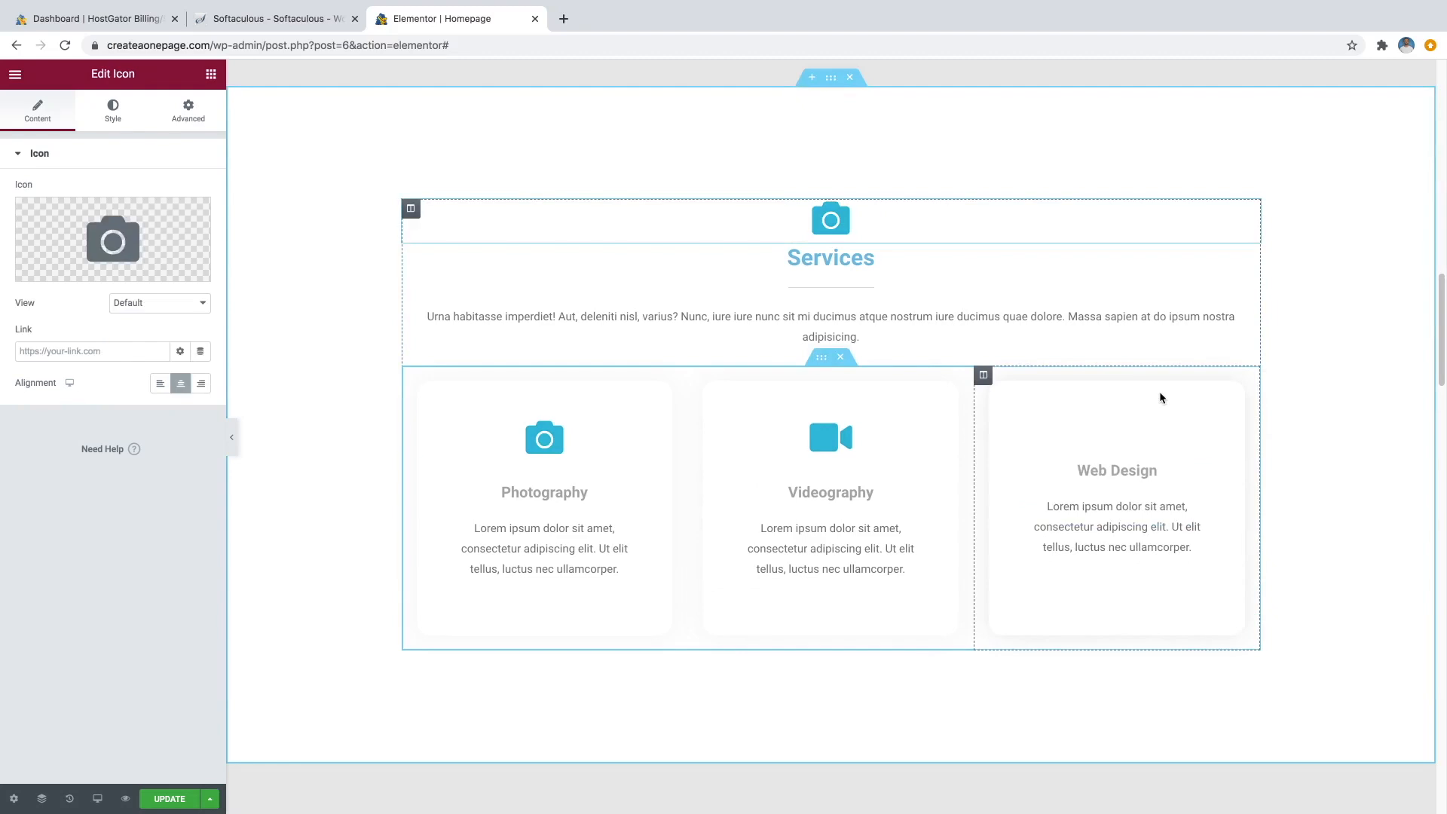
key(ctrl+z)
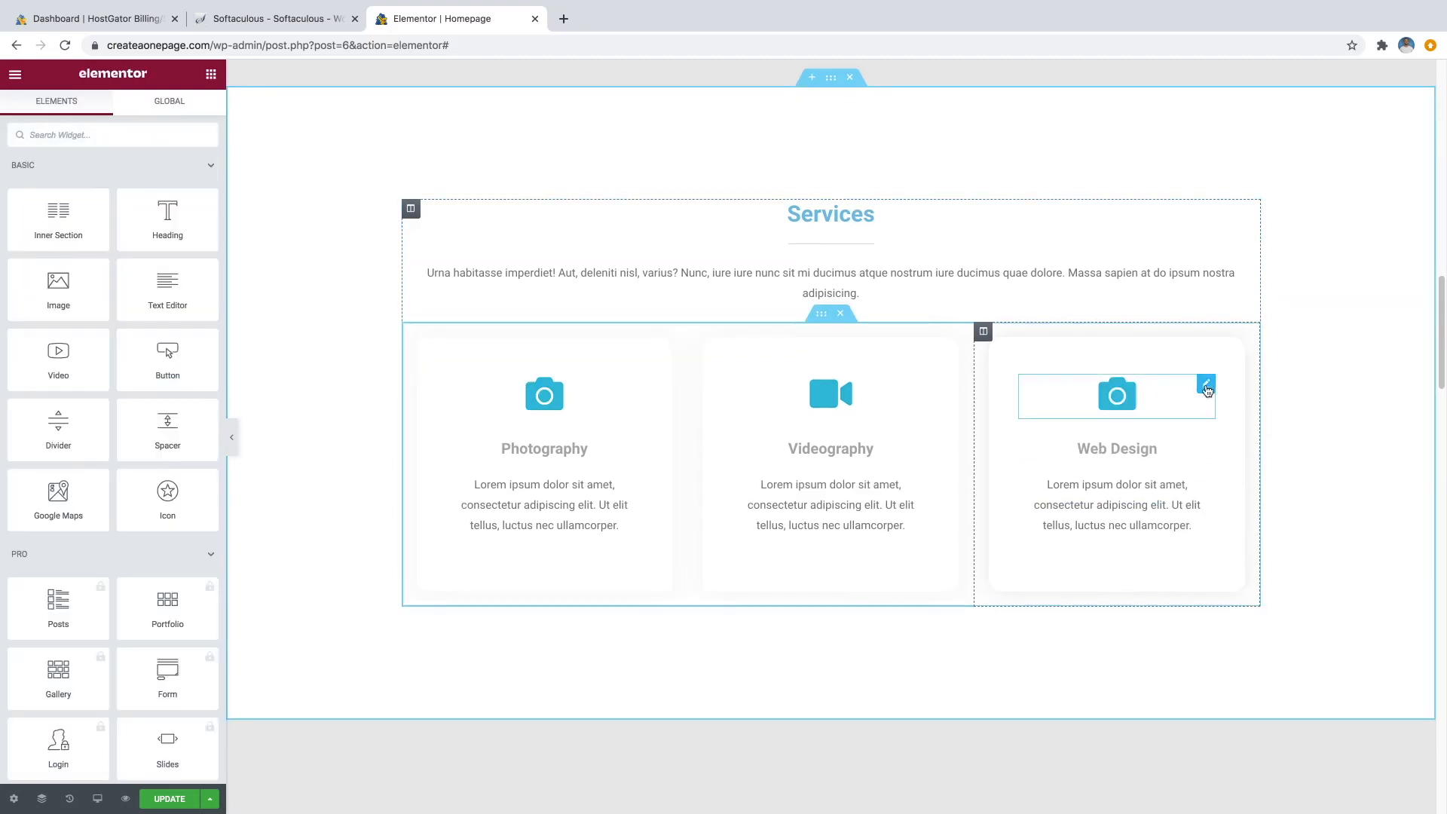
click(1206, 386)
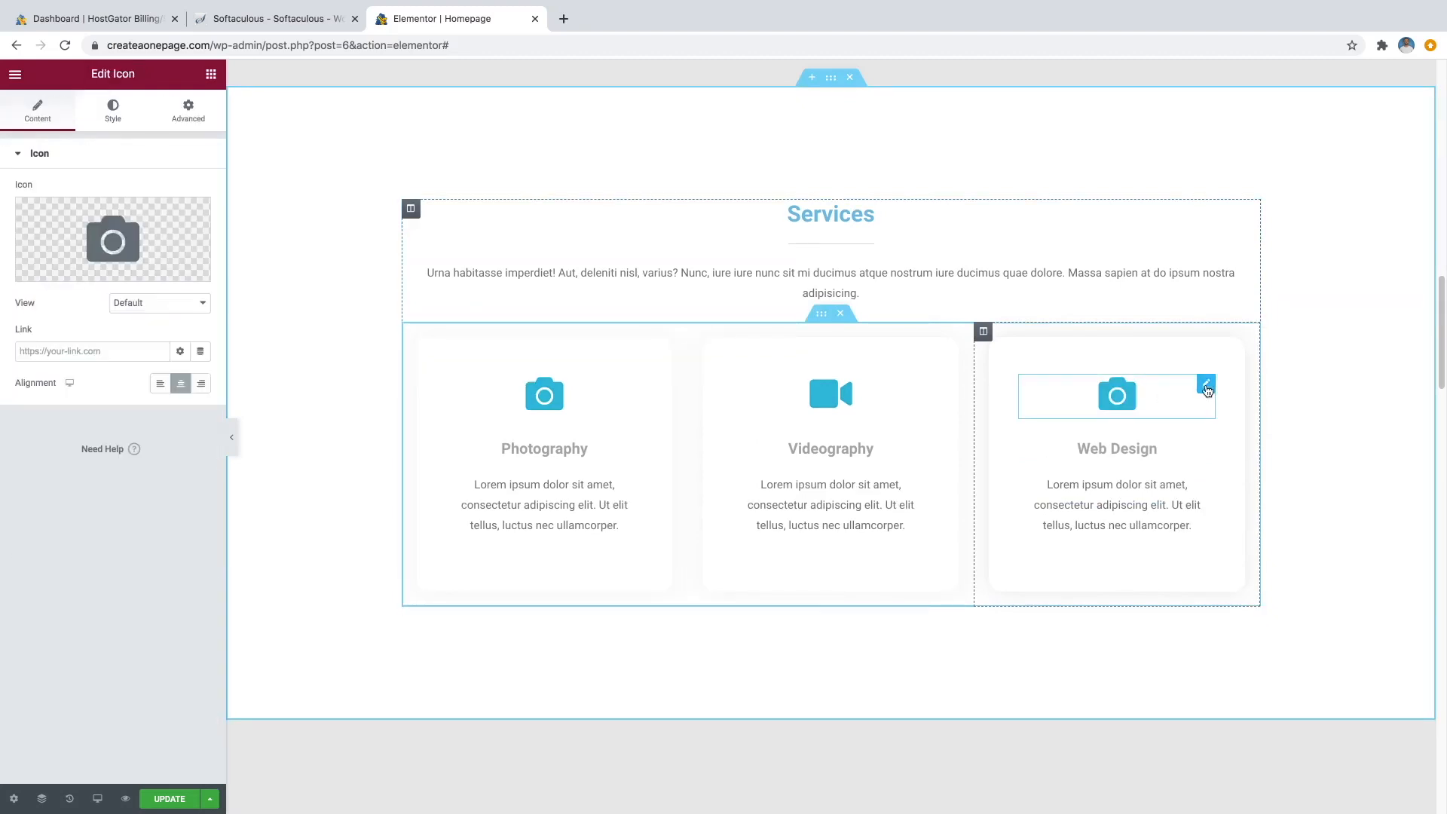
click(60, 276)
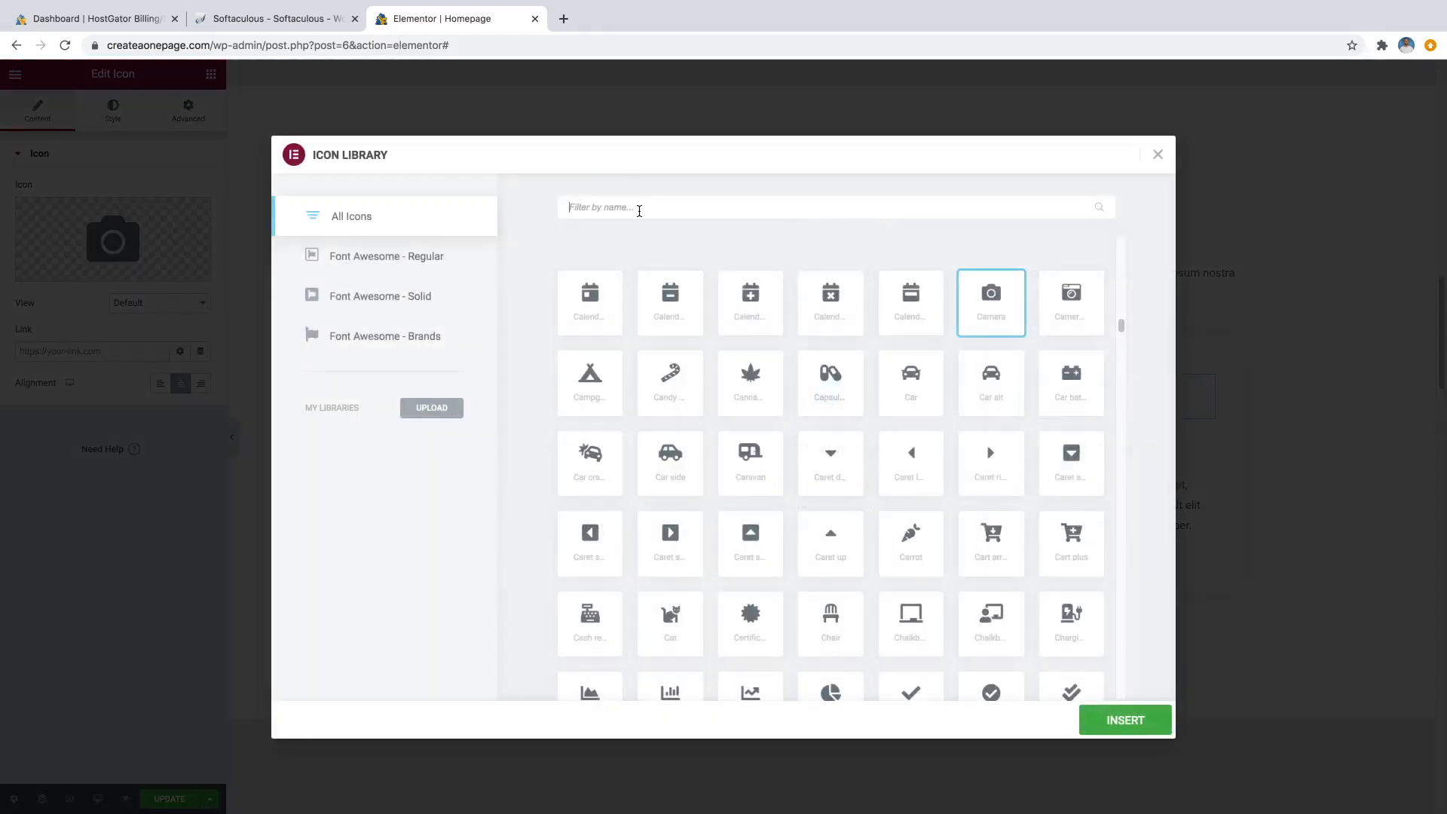
text(laptop)
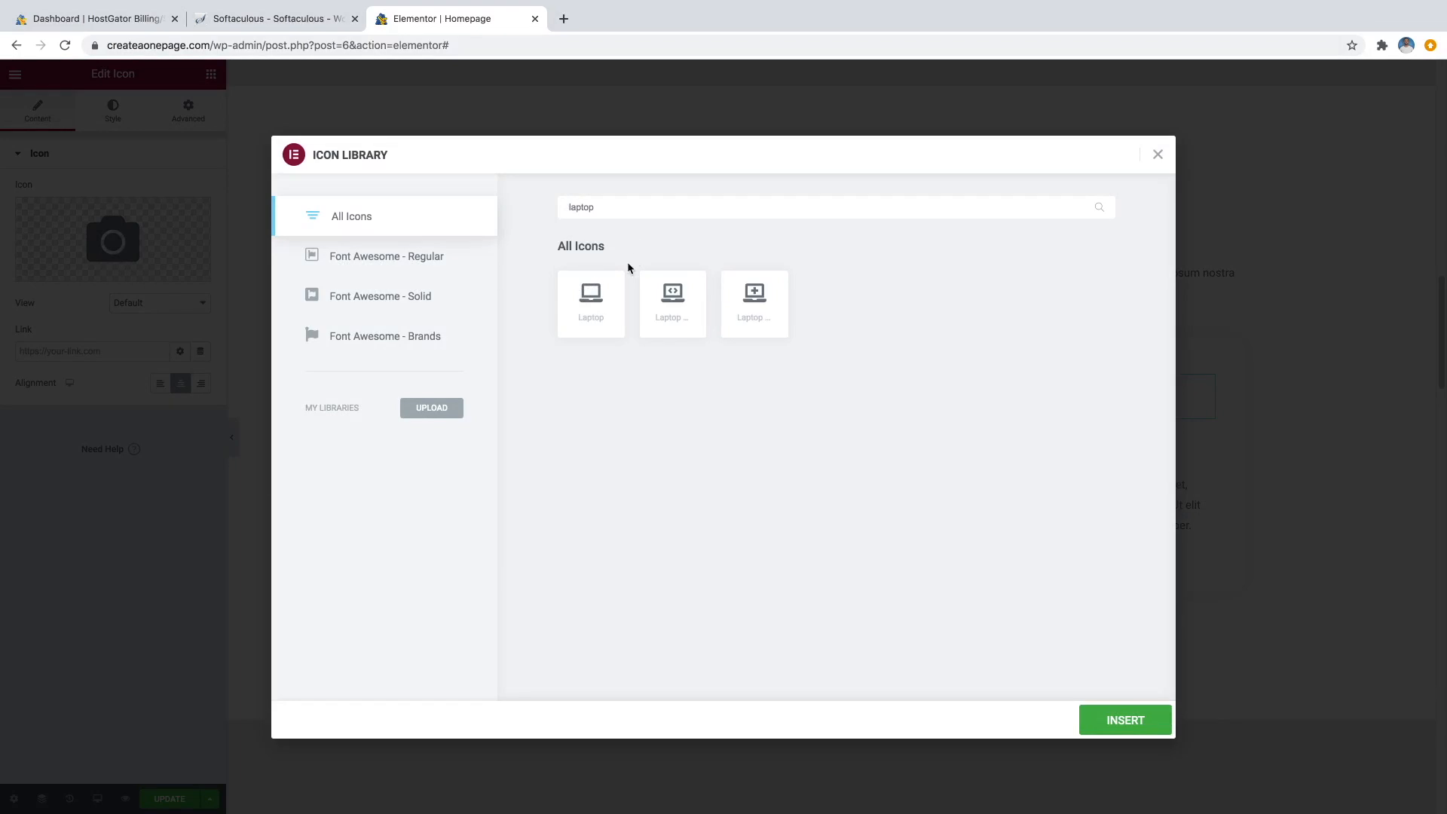
click(601, 292)
click(1131, 722)
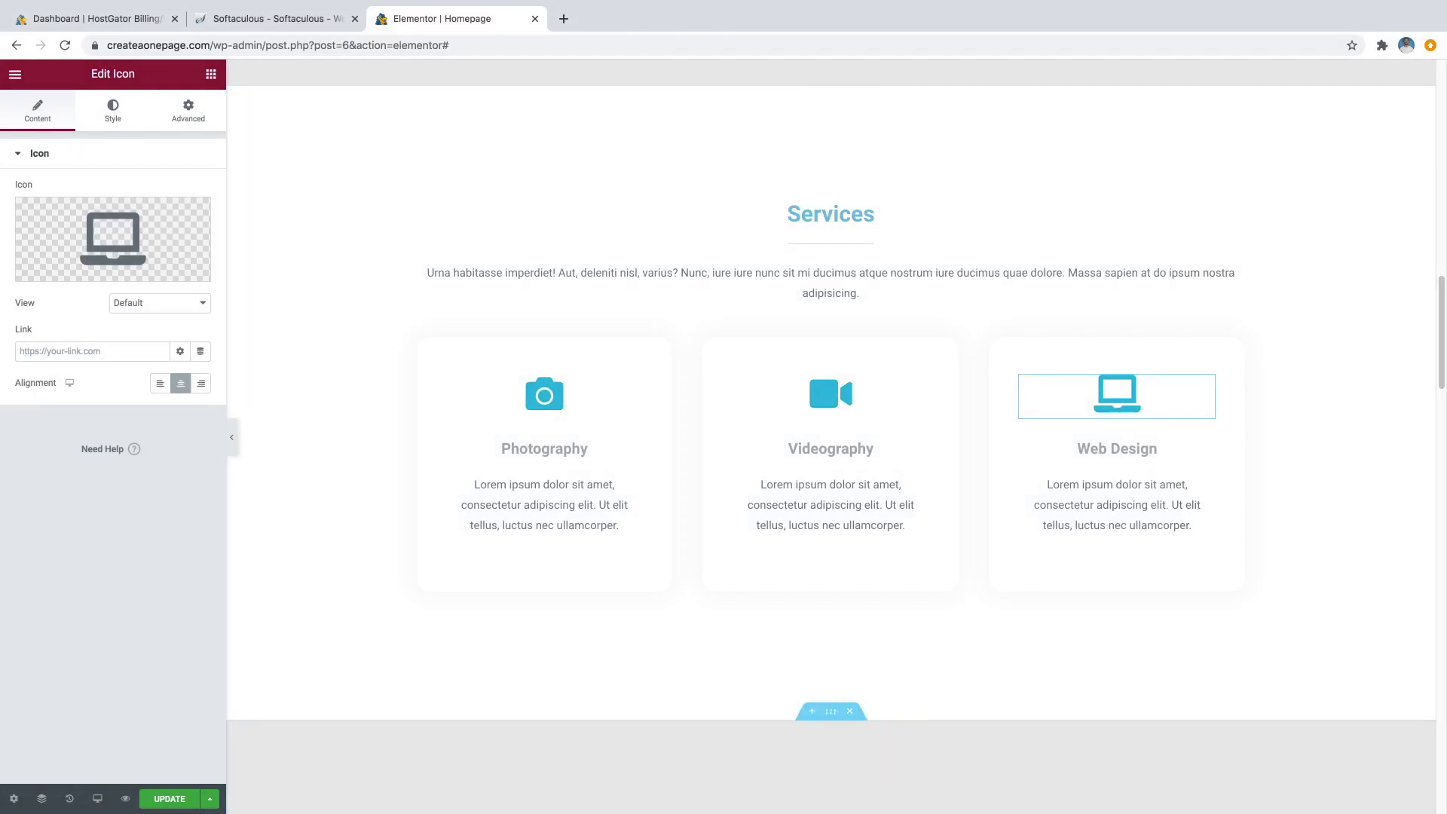
Open the Gallery section's empty Image Carousel (600×600 custom size) for editing.
scroll(870, 360, down, 4)
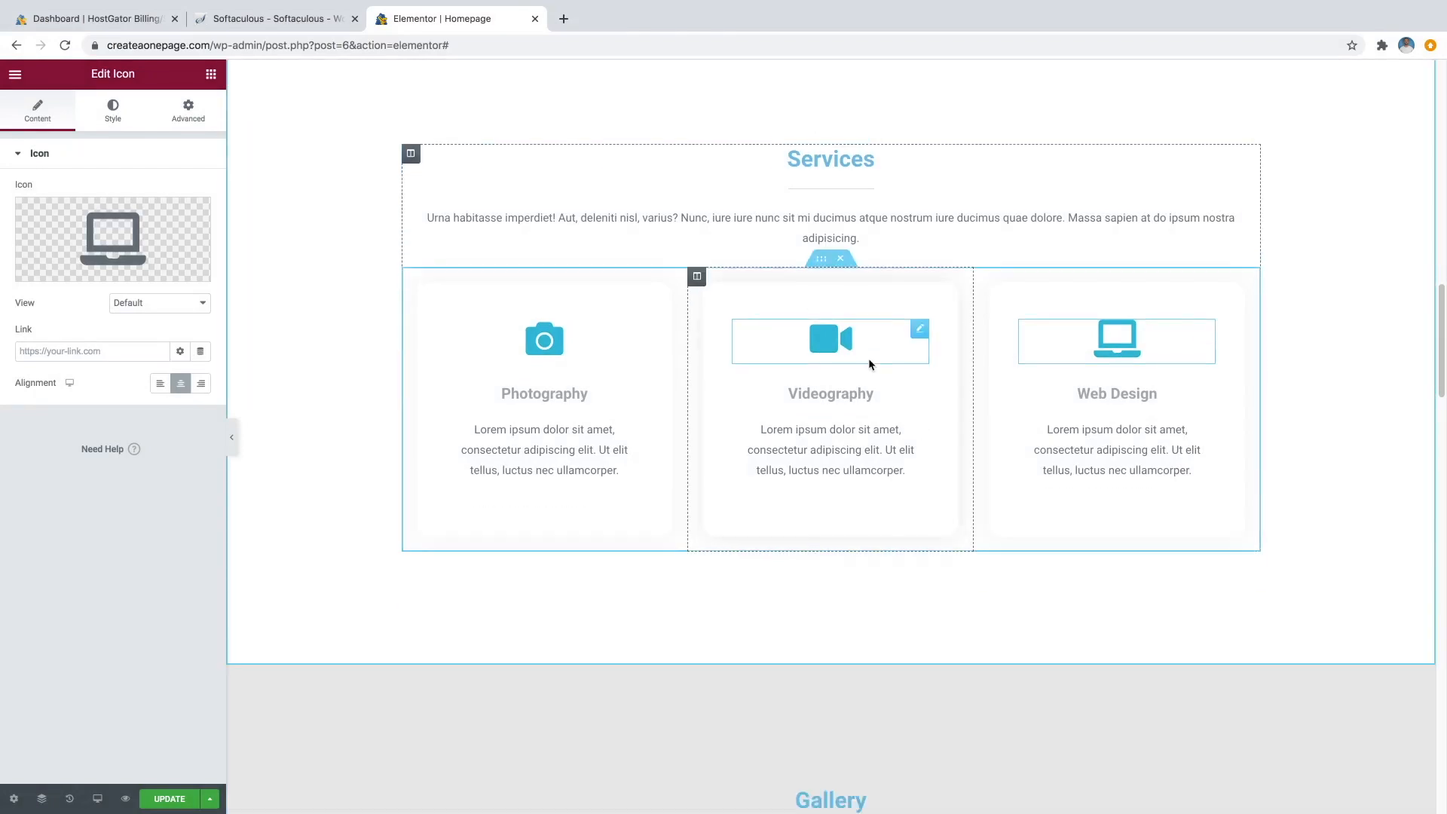
scroll(867, 374, down, 2)
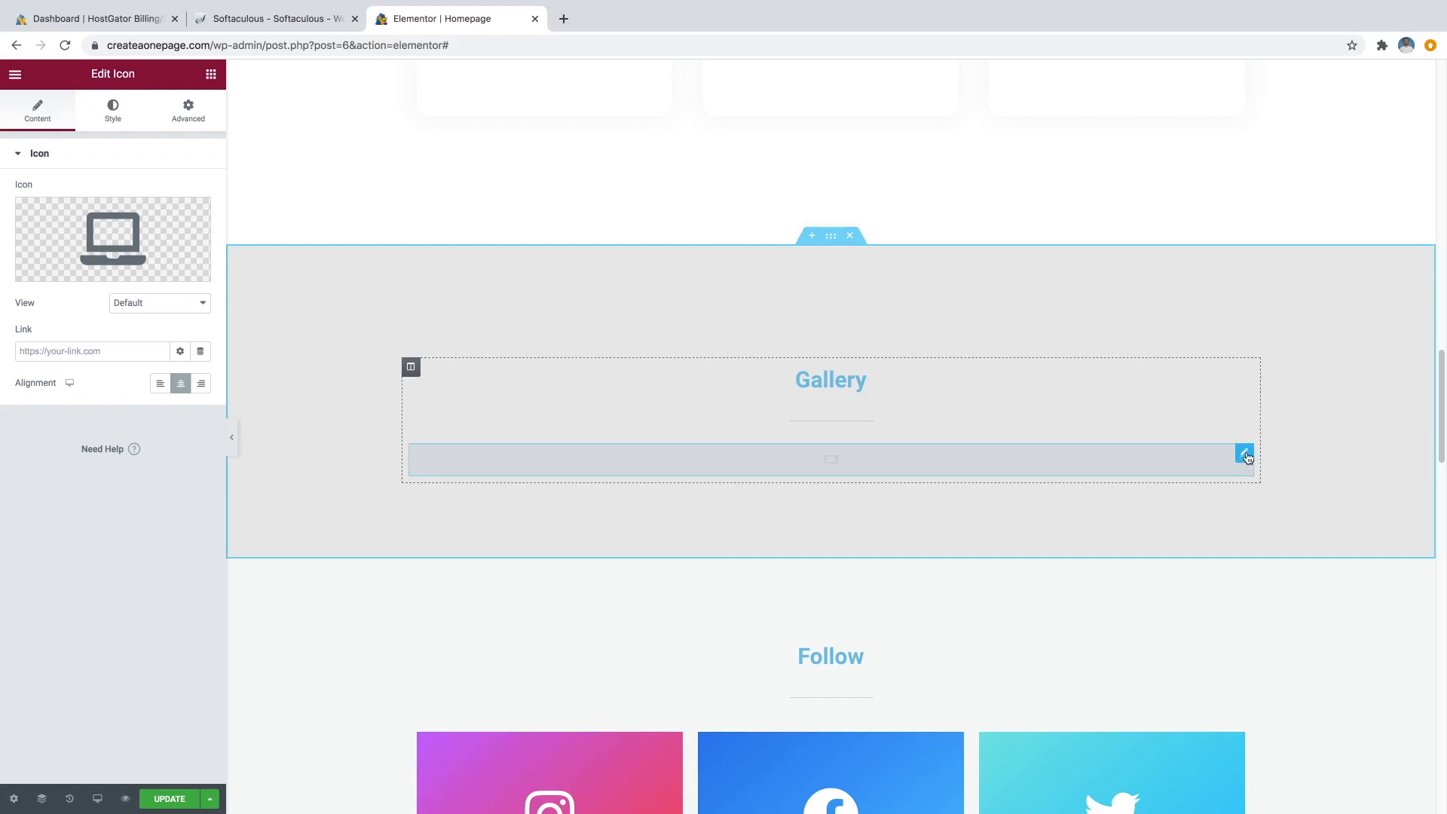
click(1245, 456)
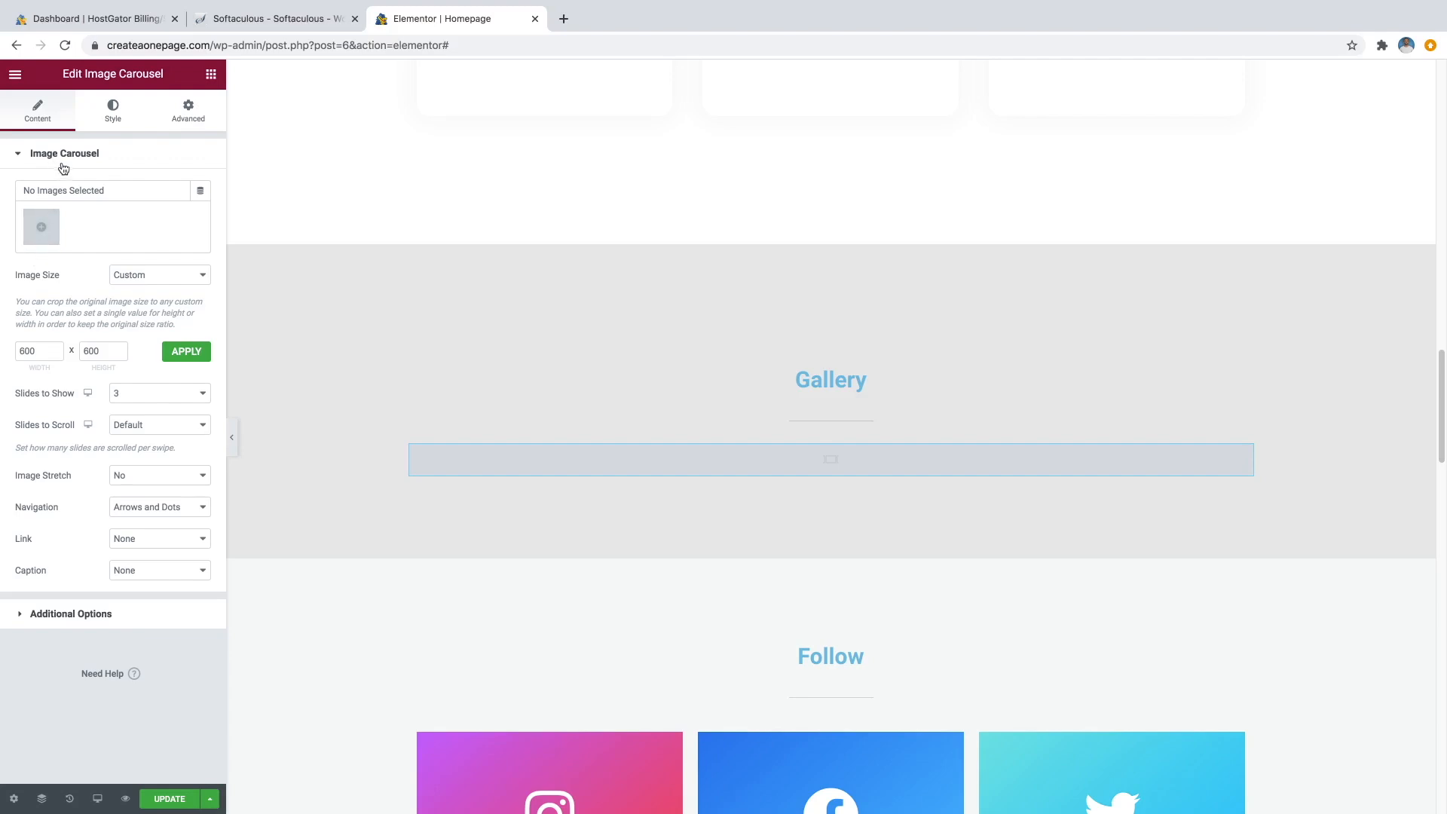
From the Media Library, select the waterfall, mountain lake, man, rhino and church photos.
click(43, 238)
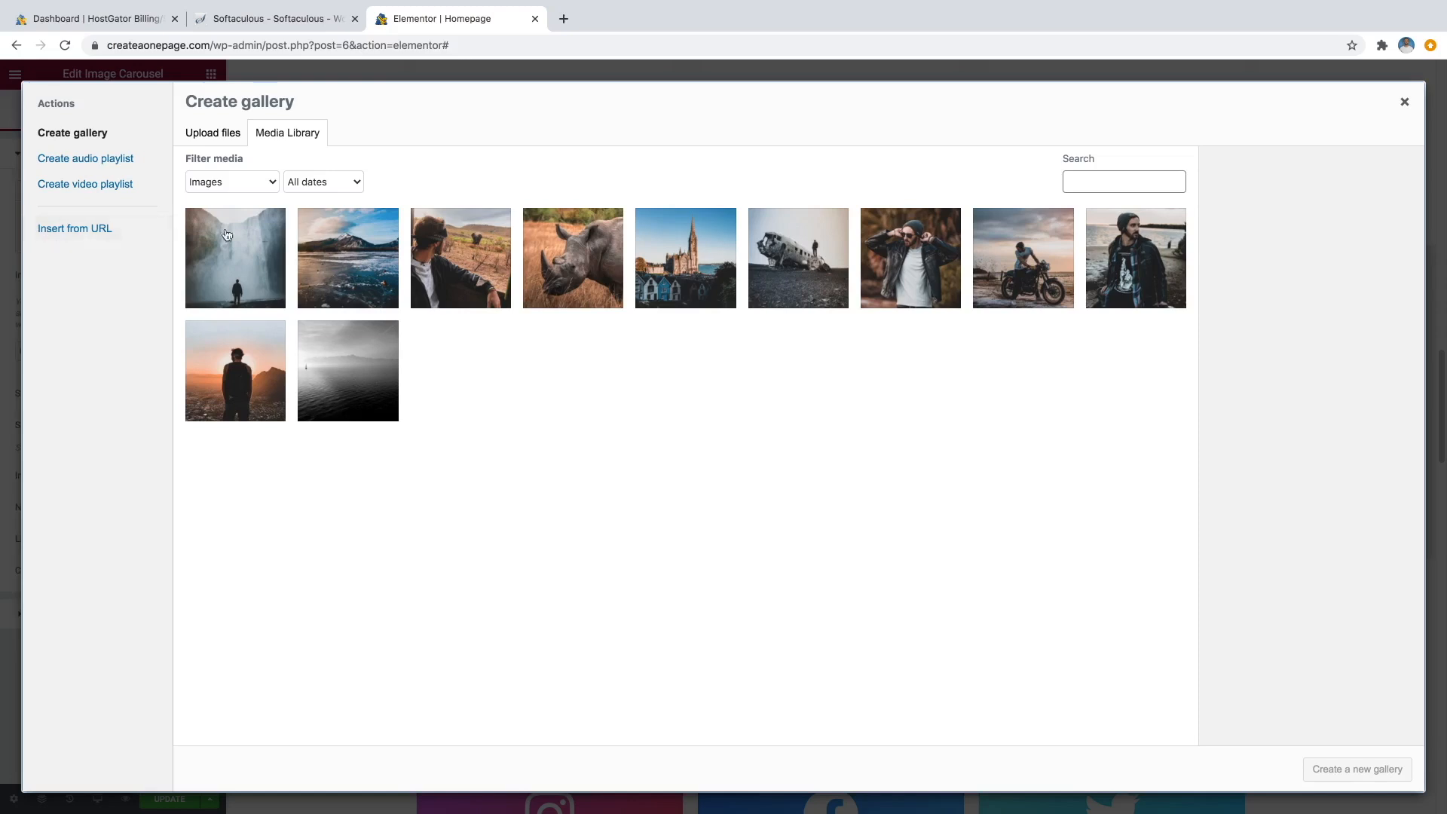
click(248, 248)
click(354, 253)
click(441, 264)
click(569, 275)
click(672, 270)
Add the crashed plane, jacket, motorcycle, sea and sunset photos, create the gallery, and put mountain lake first.
click(800, 270)
click(921, 272)
click(988, 275)
click(1113, 294)
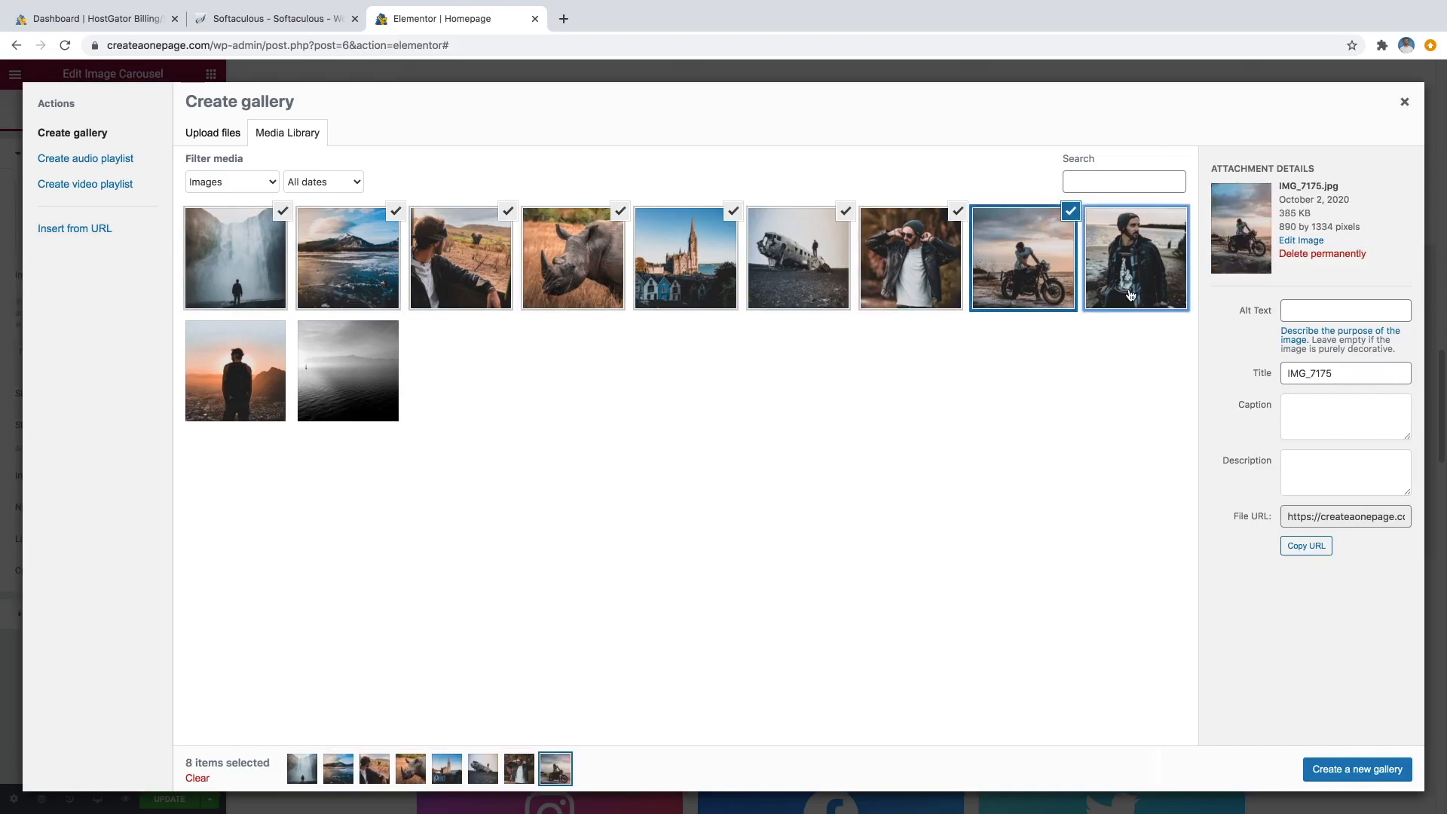
click(225, 351)
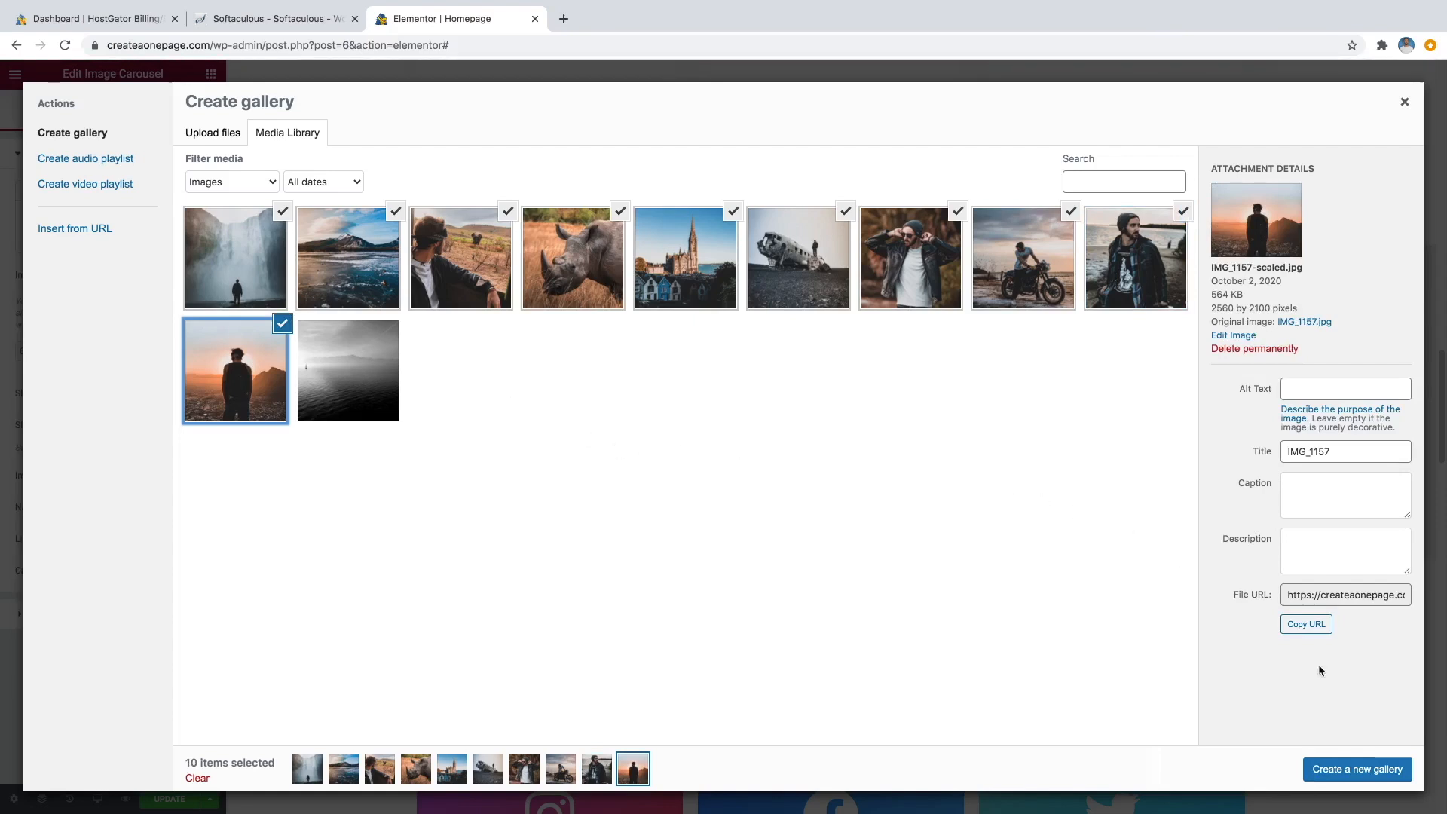
click(1370, 768)
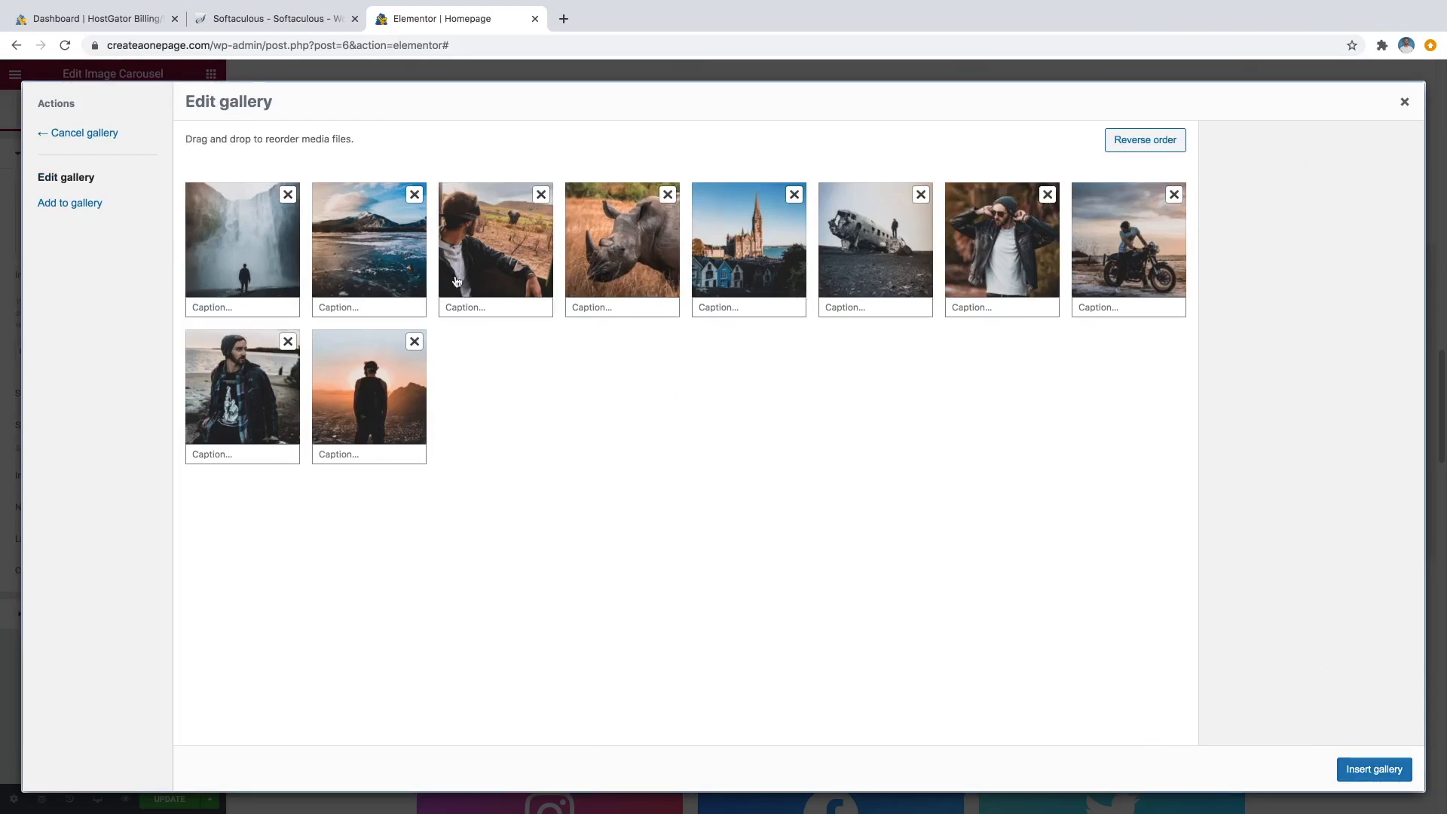
drag(369, 234, 249, 229)
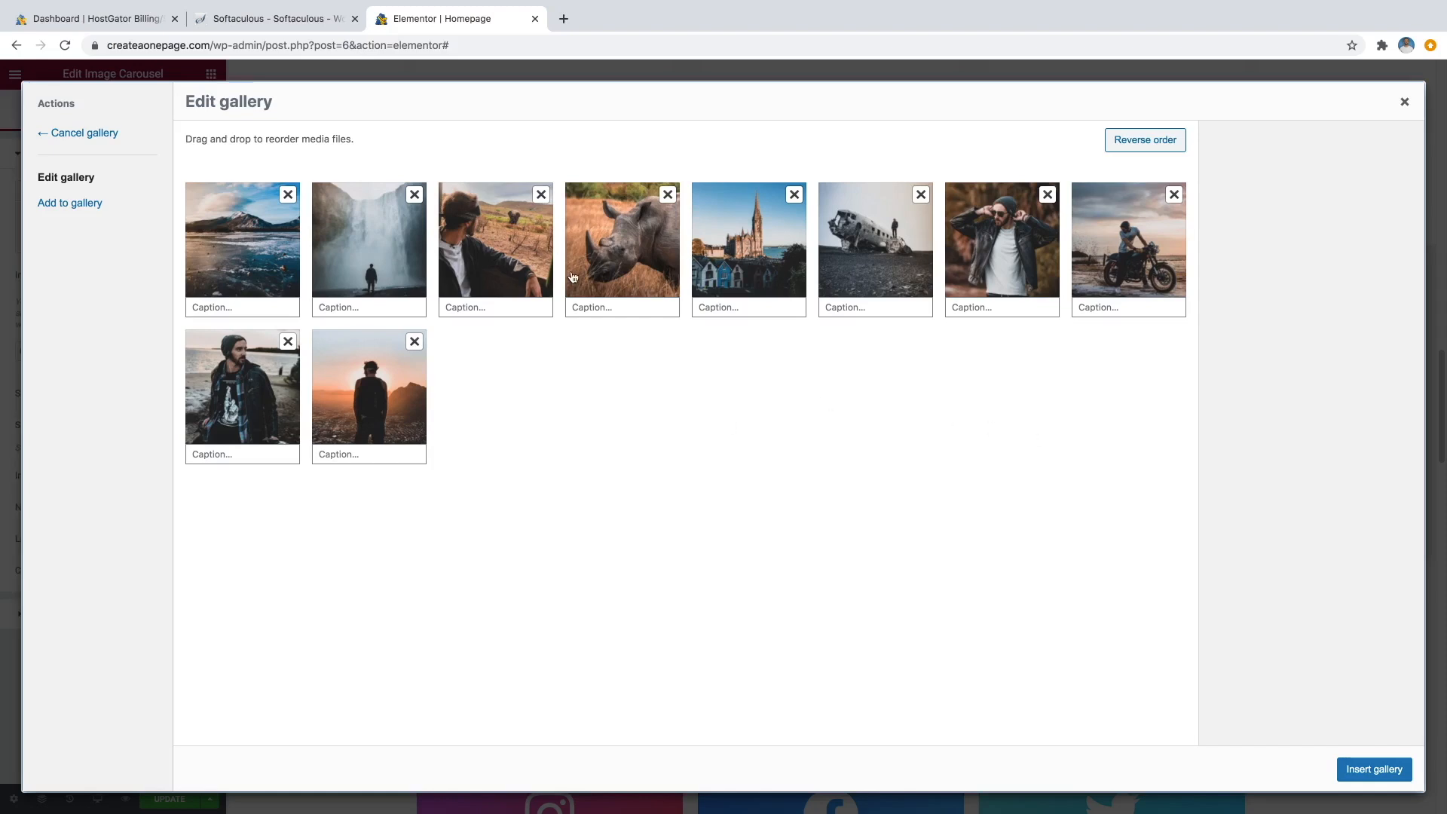
Insert the ten-photo gallery into the carousel and advance through its slides.
click(1374, 769)
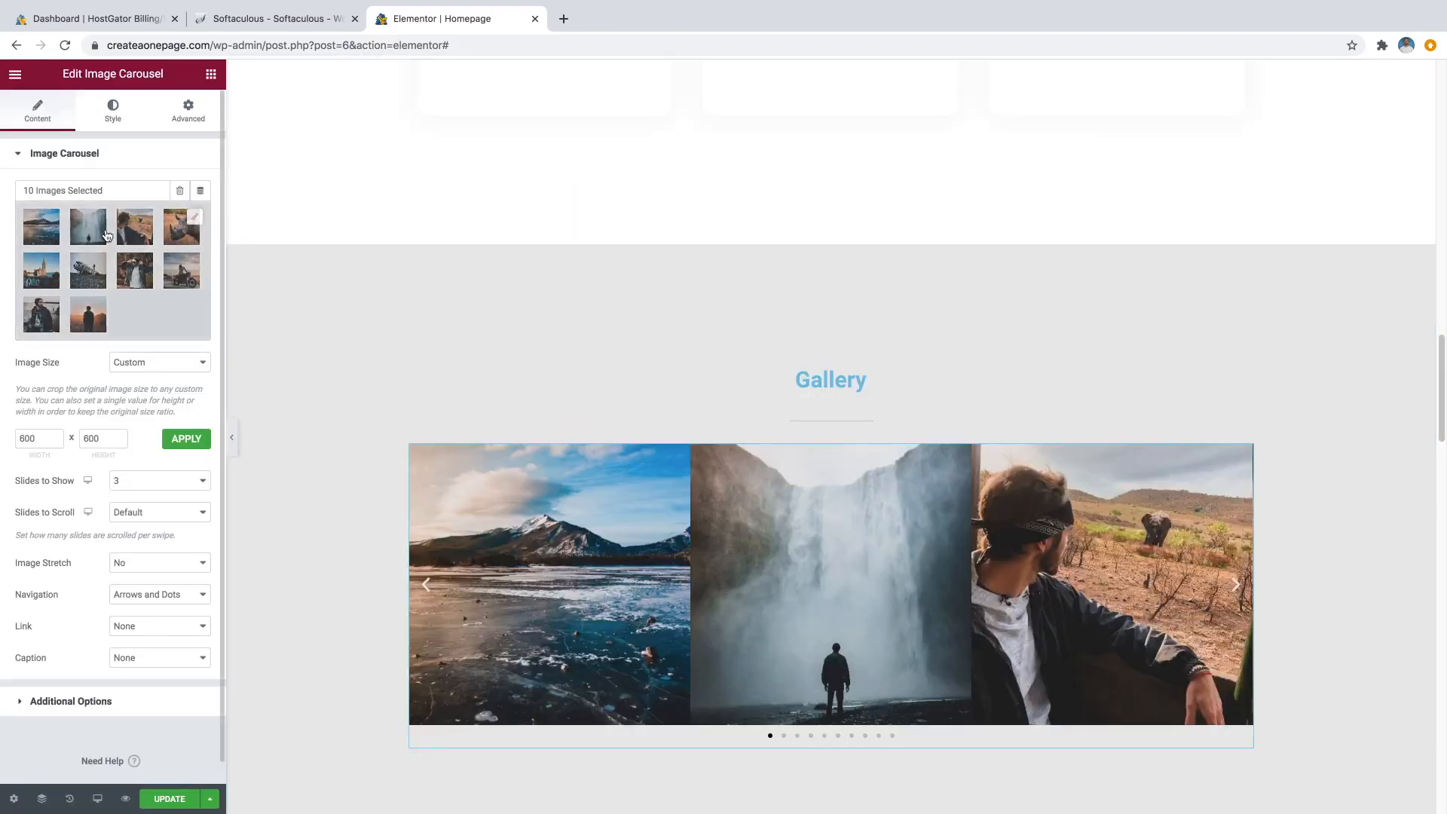
scroll(846, 459, down, 3)
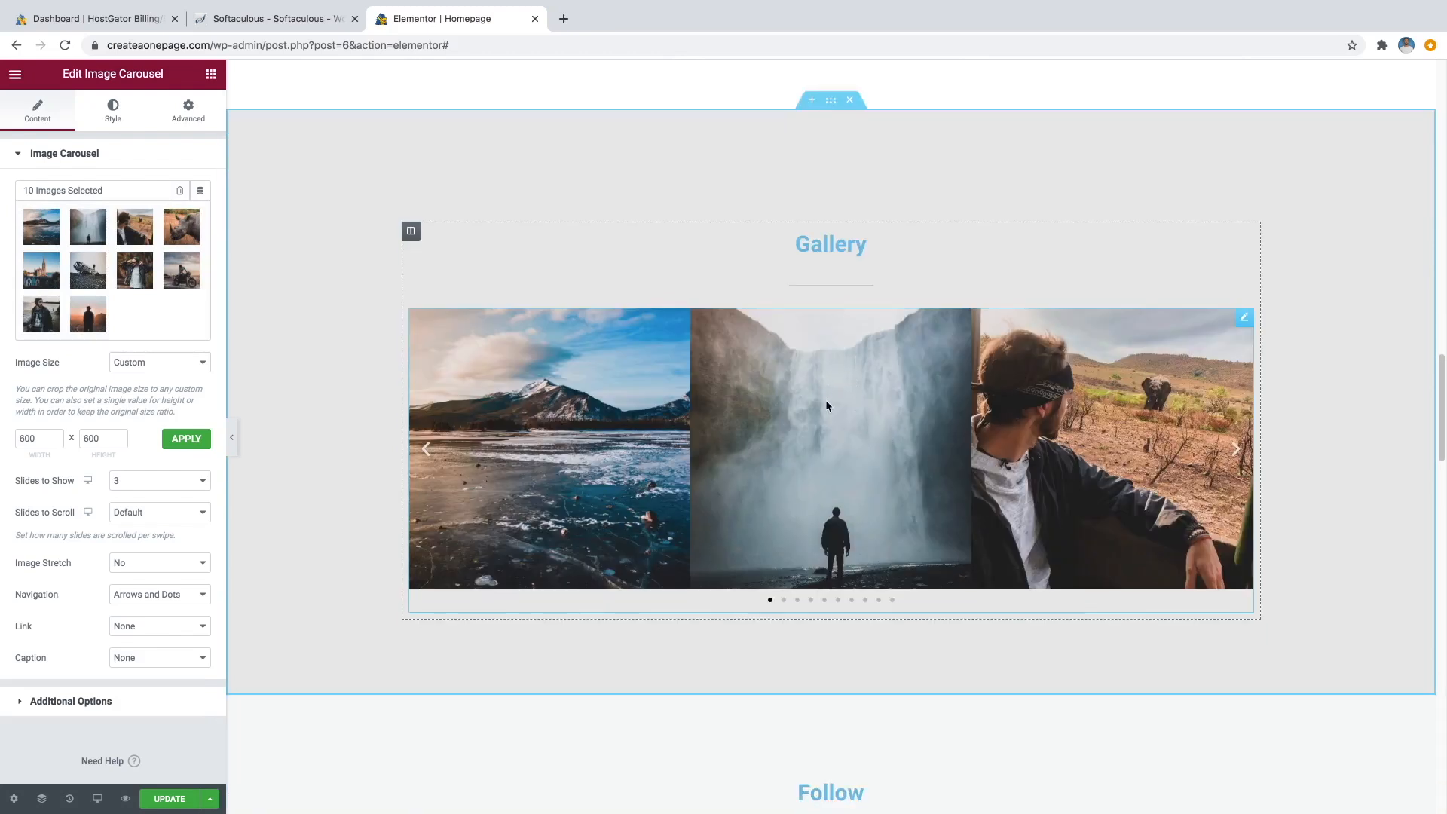
click(1237, 455)
click(1237, 455)
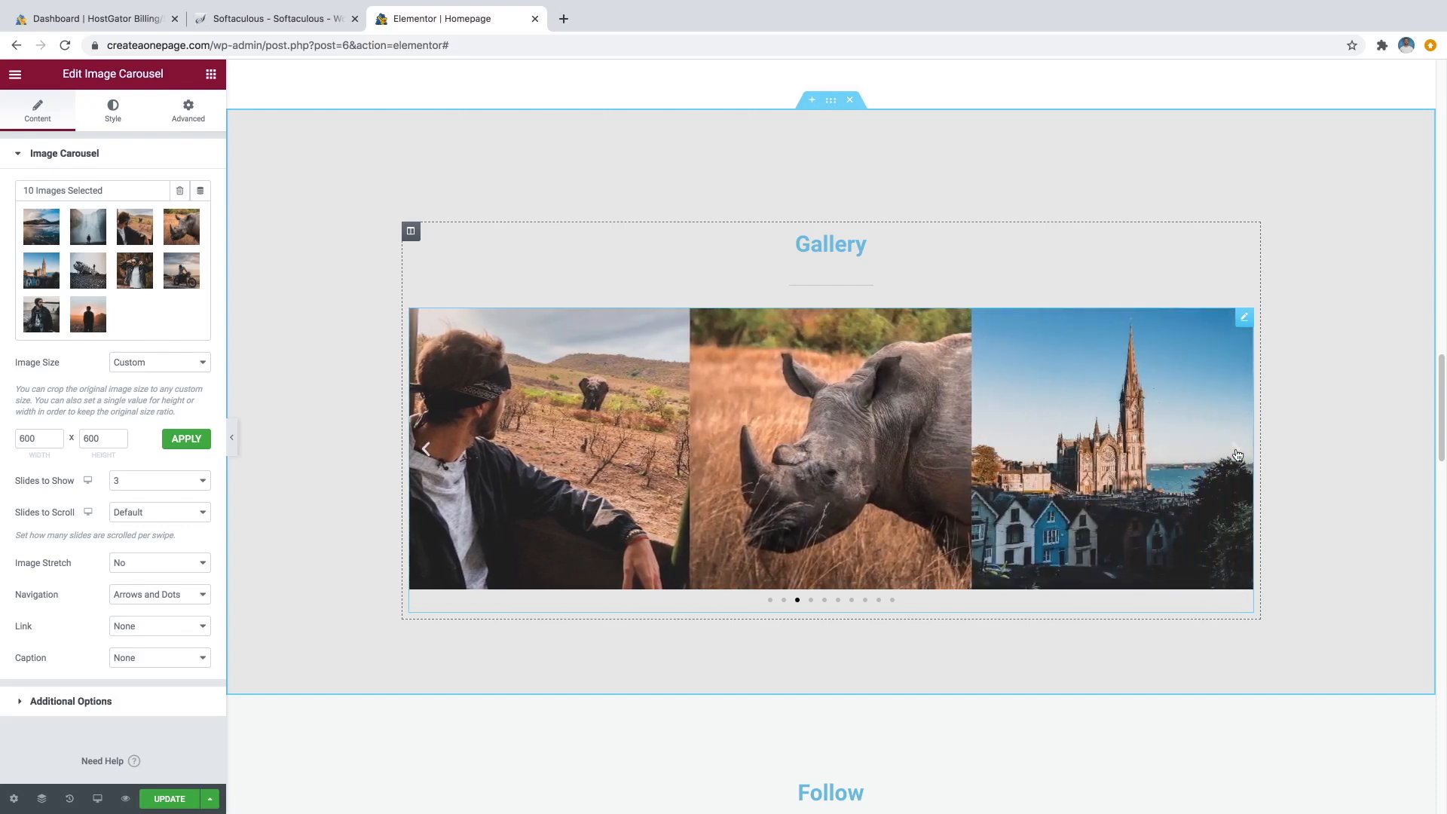
click(1237, 454)
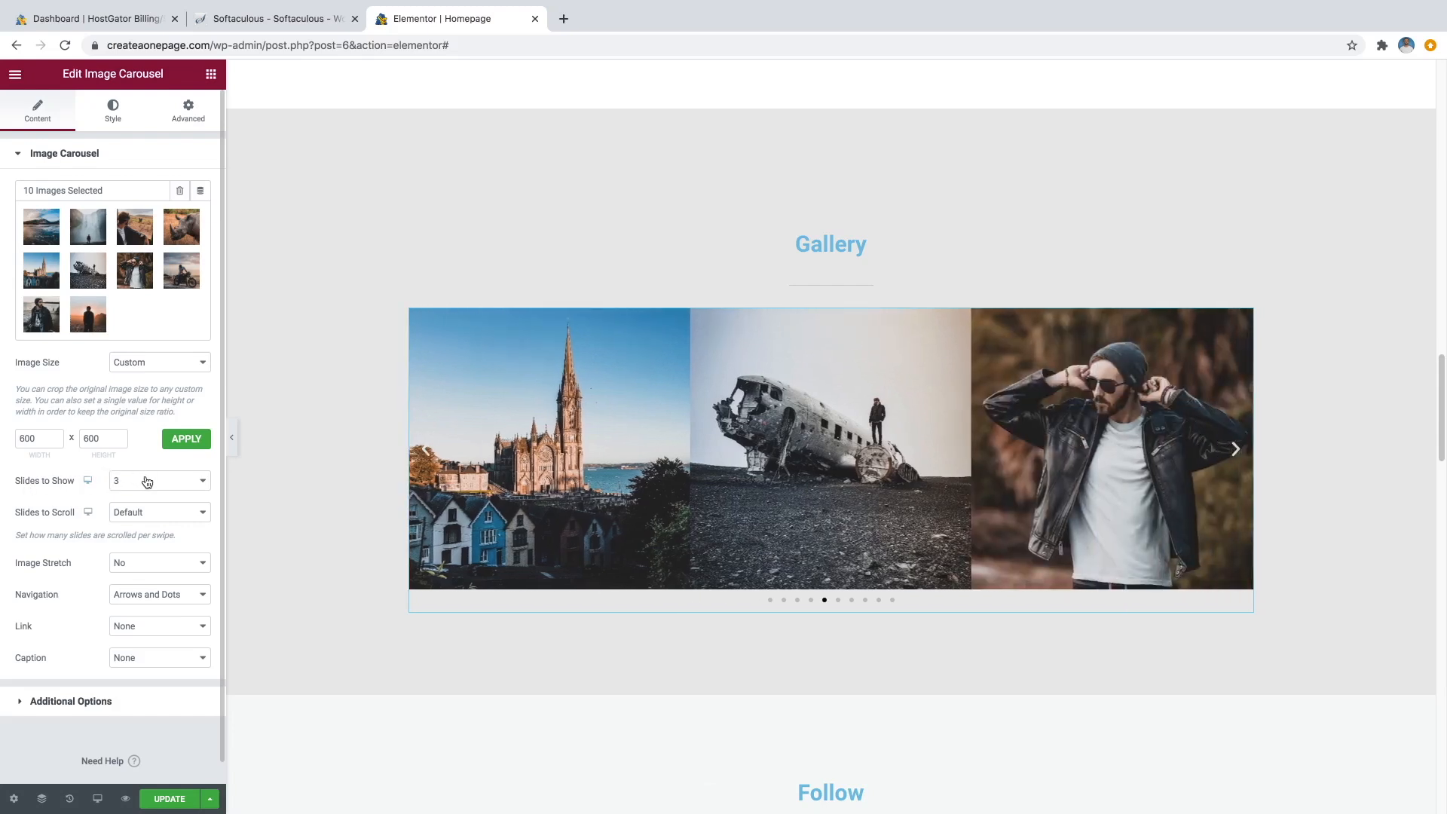
Try 4 then 2 Slides to Show, settle on 3, and update the page.
click(147, 483)
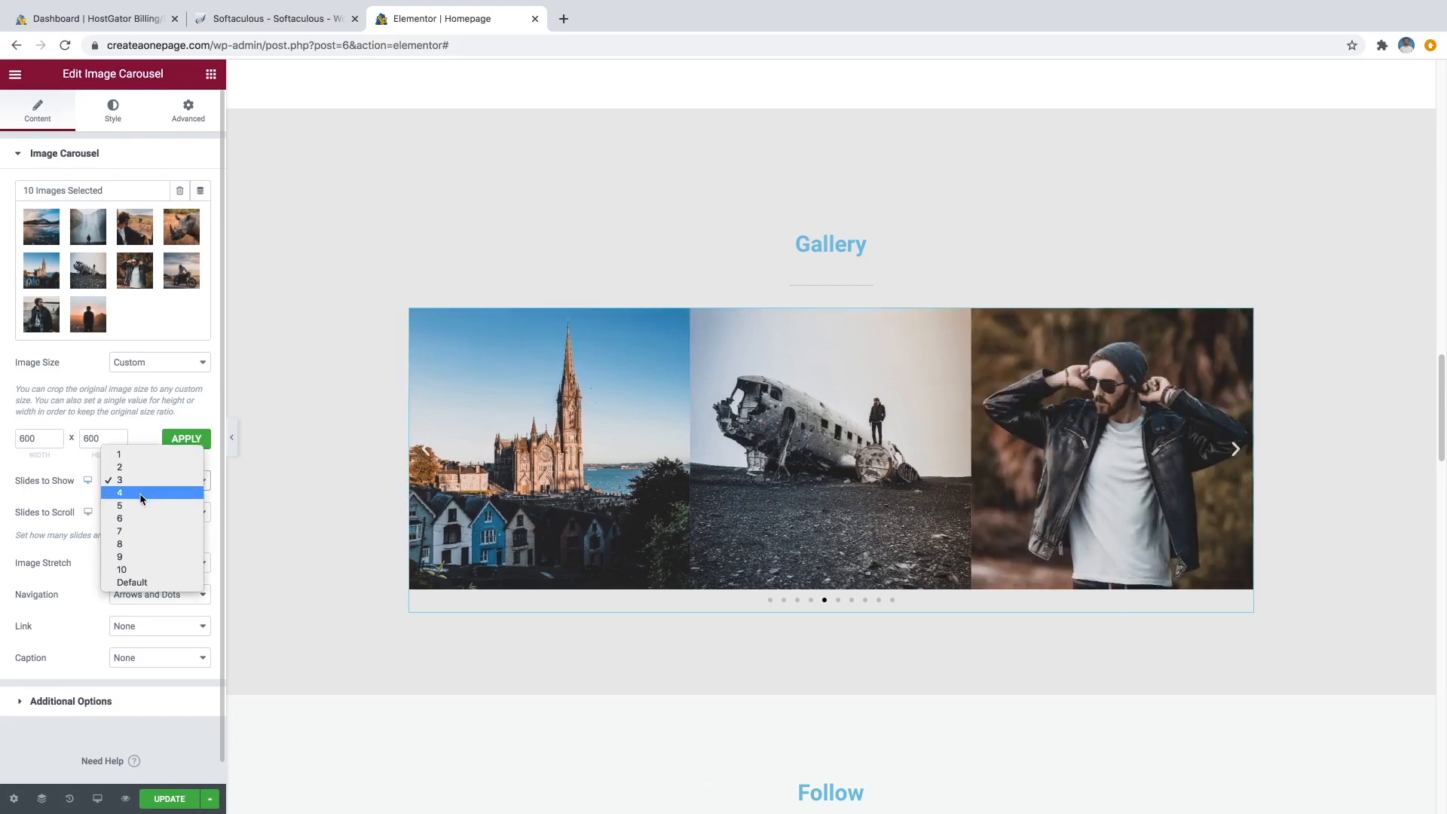
click(141, 494)
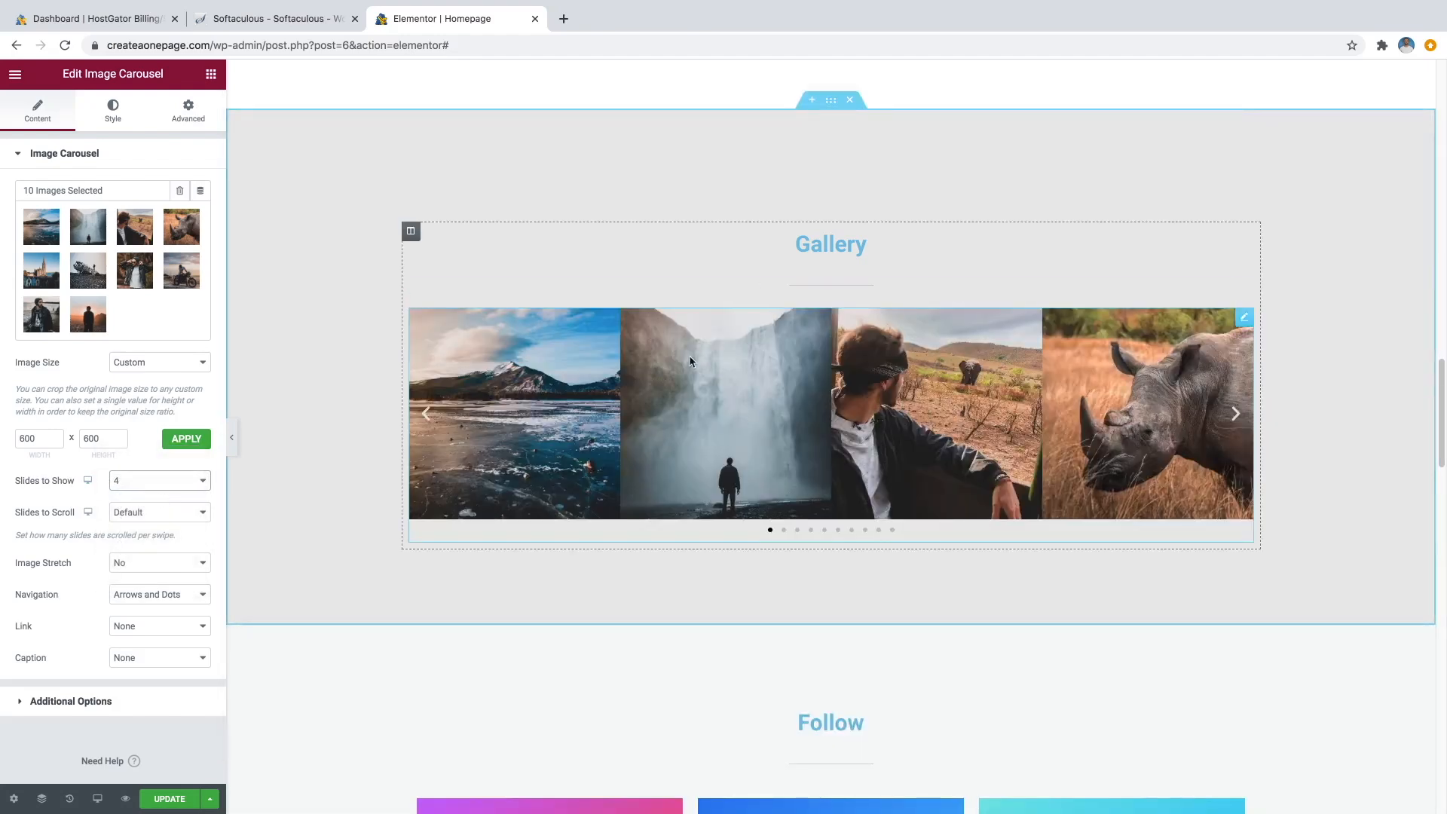
click(157, 484)
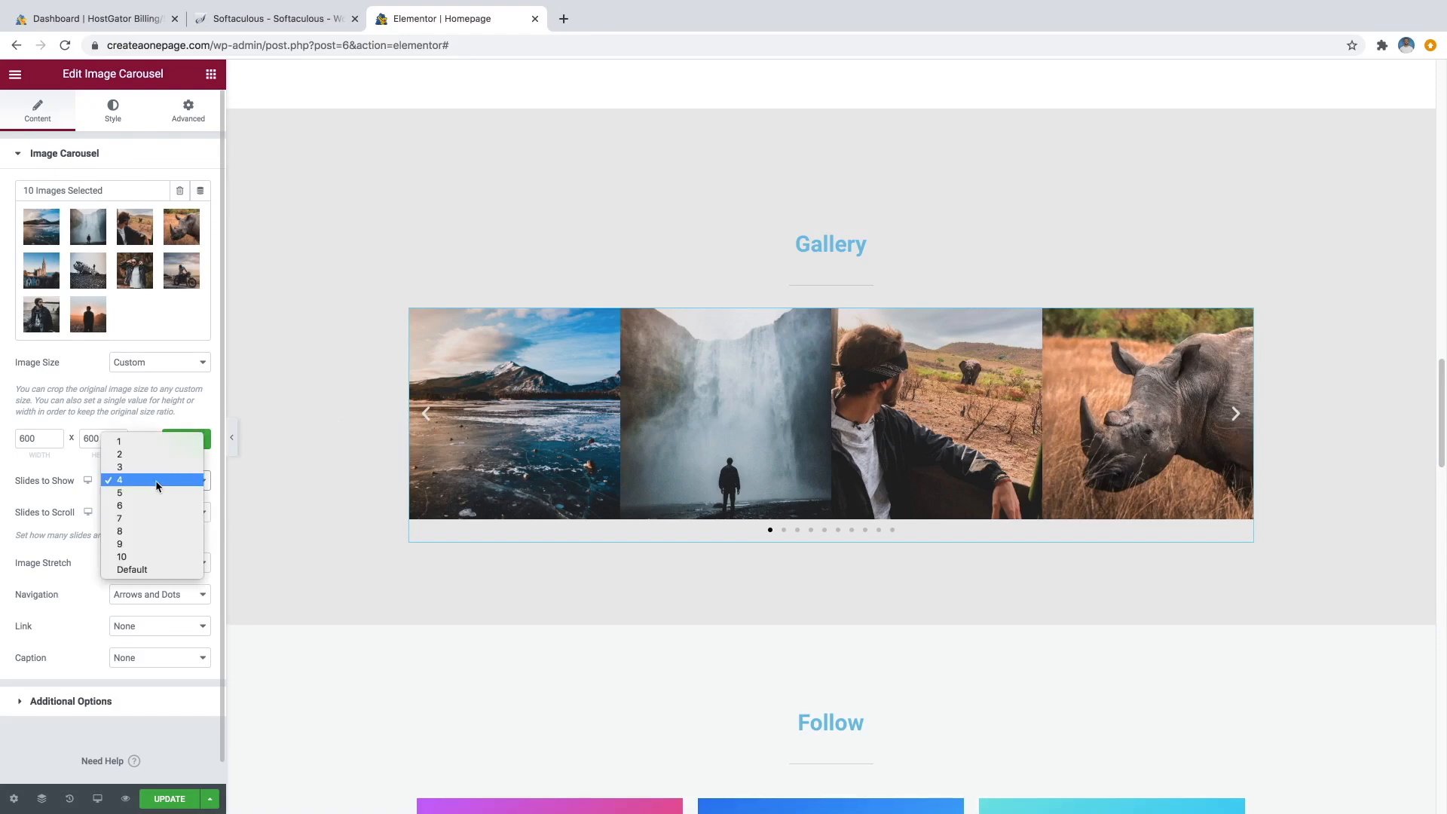
click(136, 454)
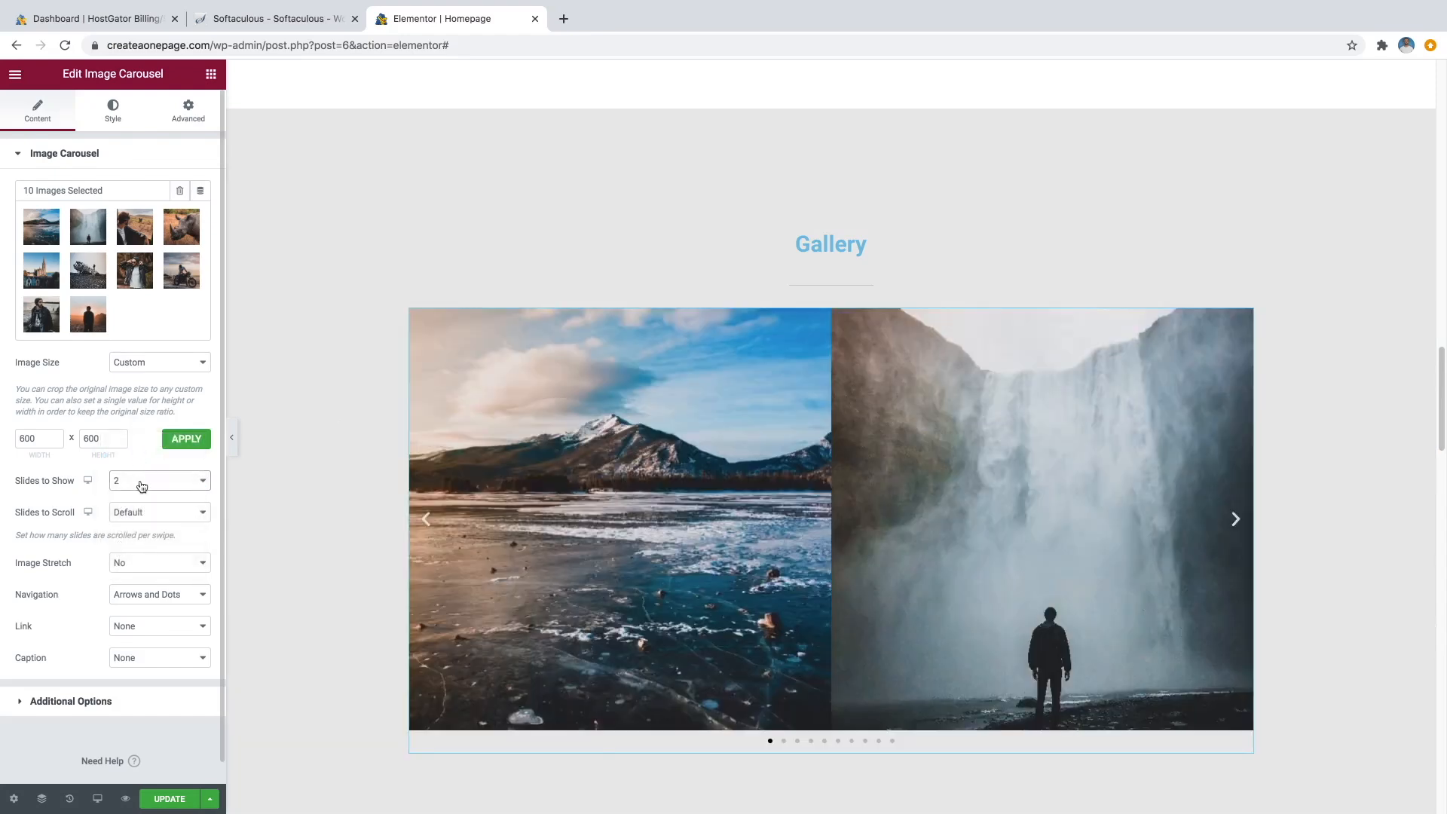
click(141, 482)
click(136, 493)
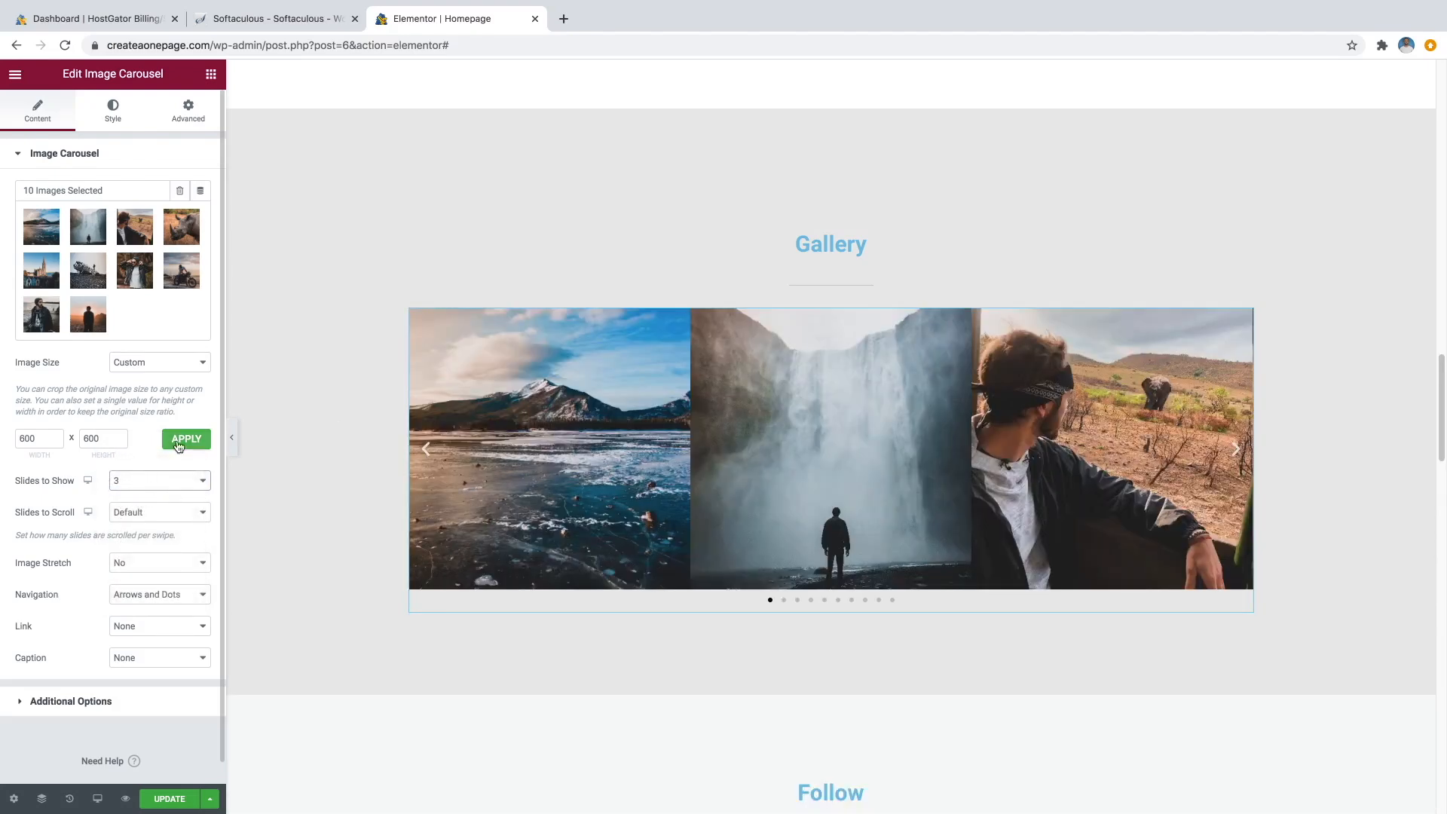
click(170, 799)
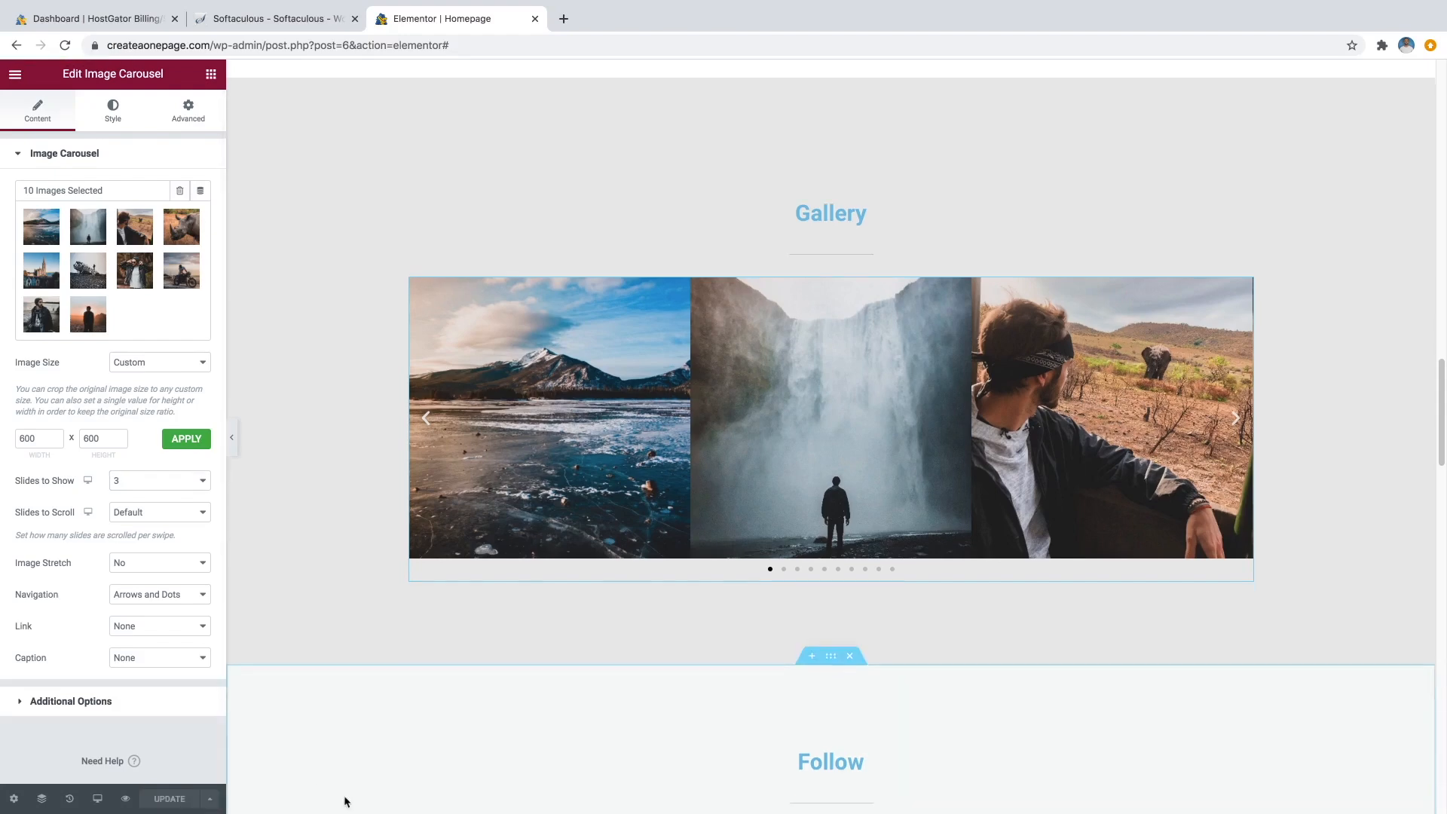
Open the Follow section's Instagram flip box (Flip Left, 250 px height) for editing.
scroll(634, 695, down, 5)
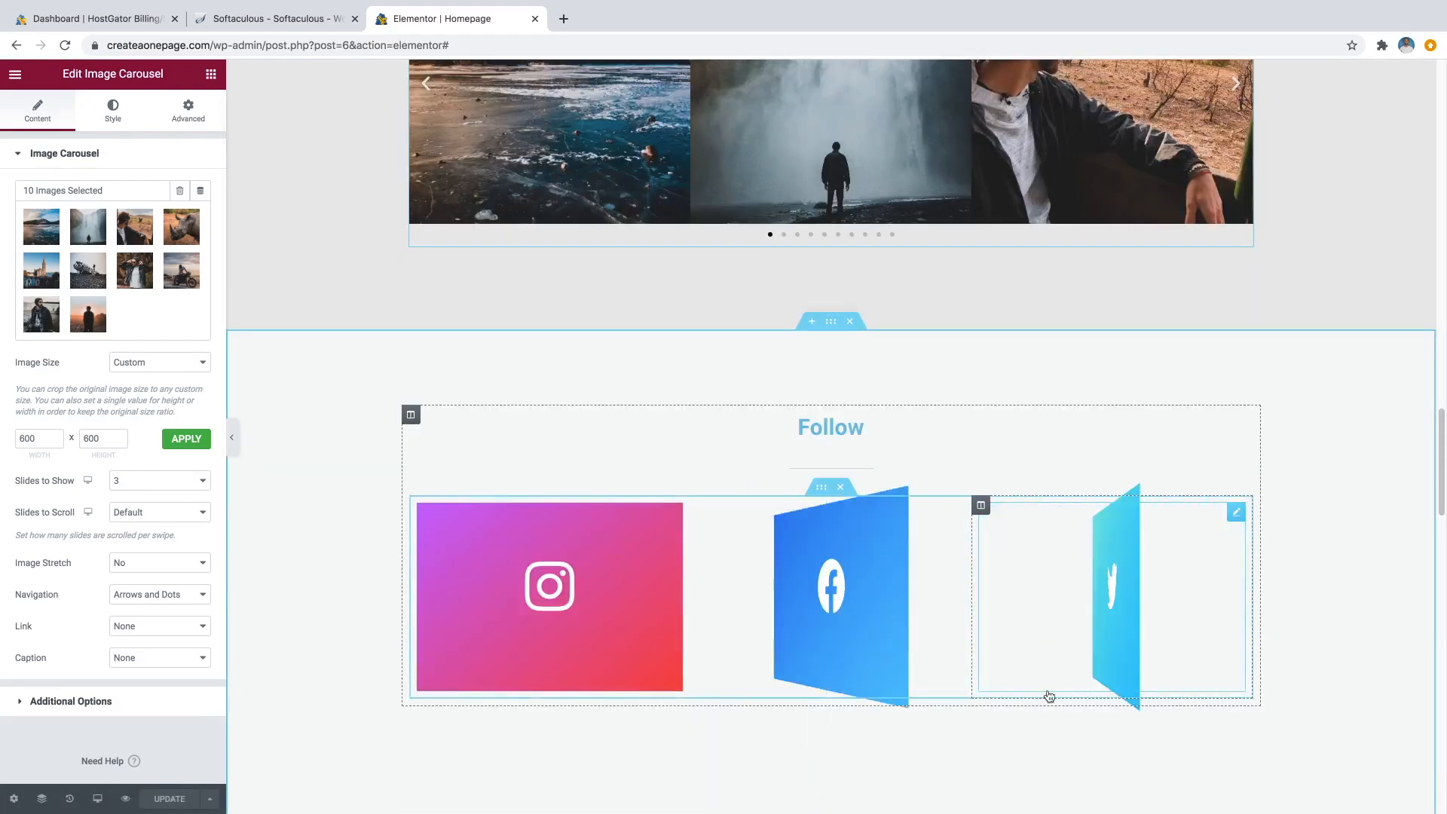
scroll(1053, 692, down, 2)
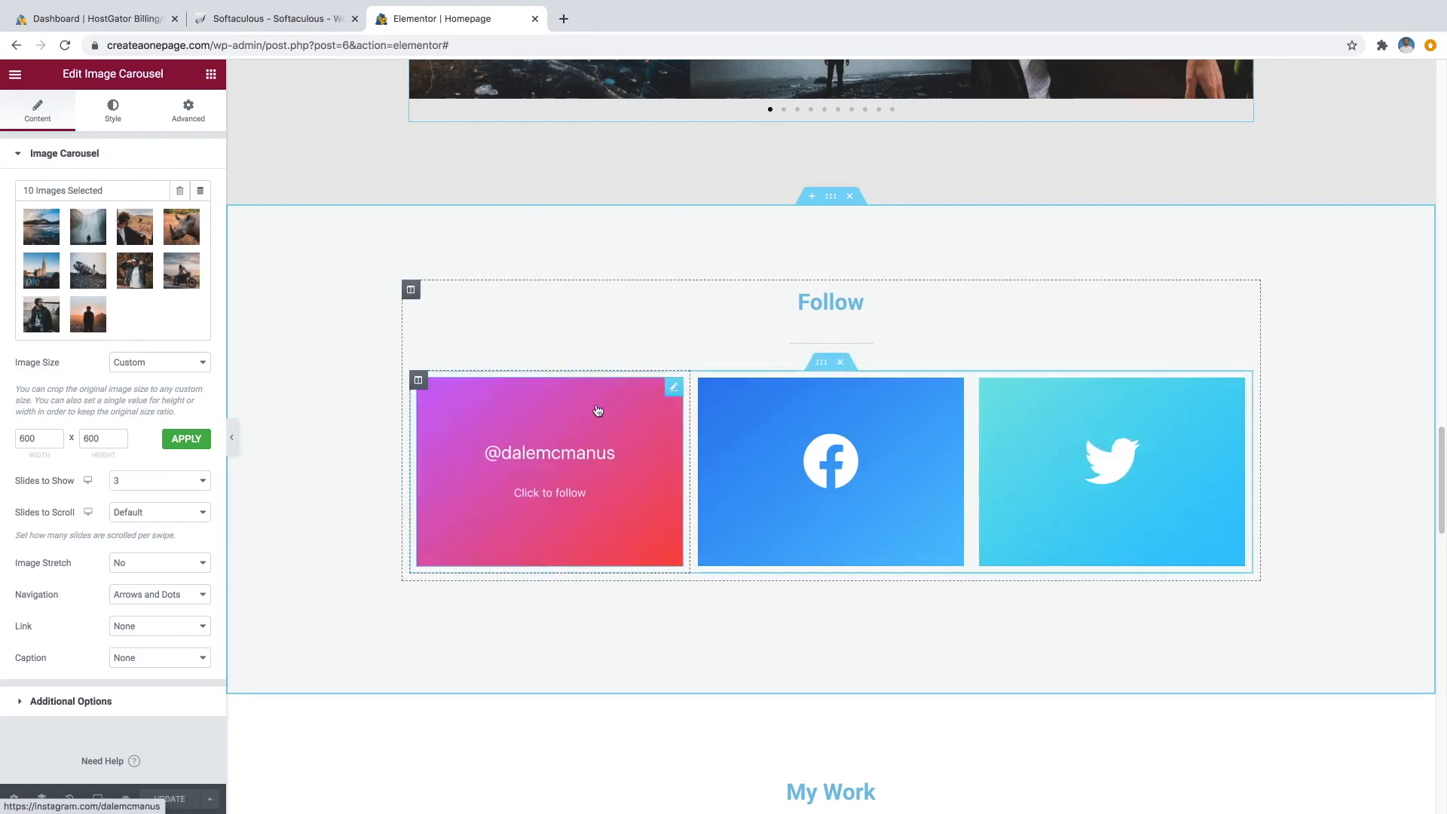
click(673, 390)
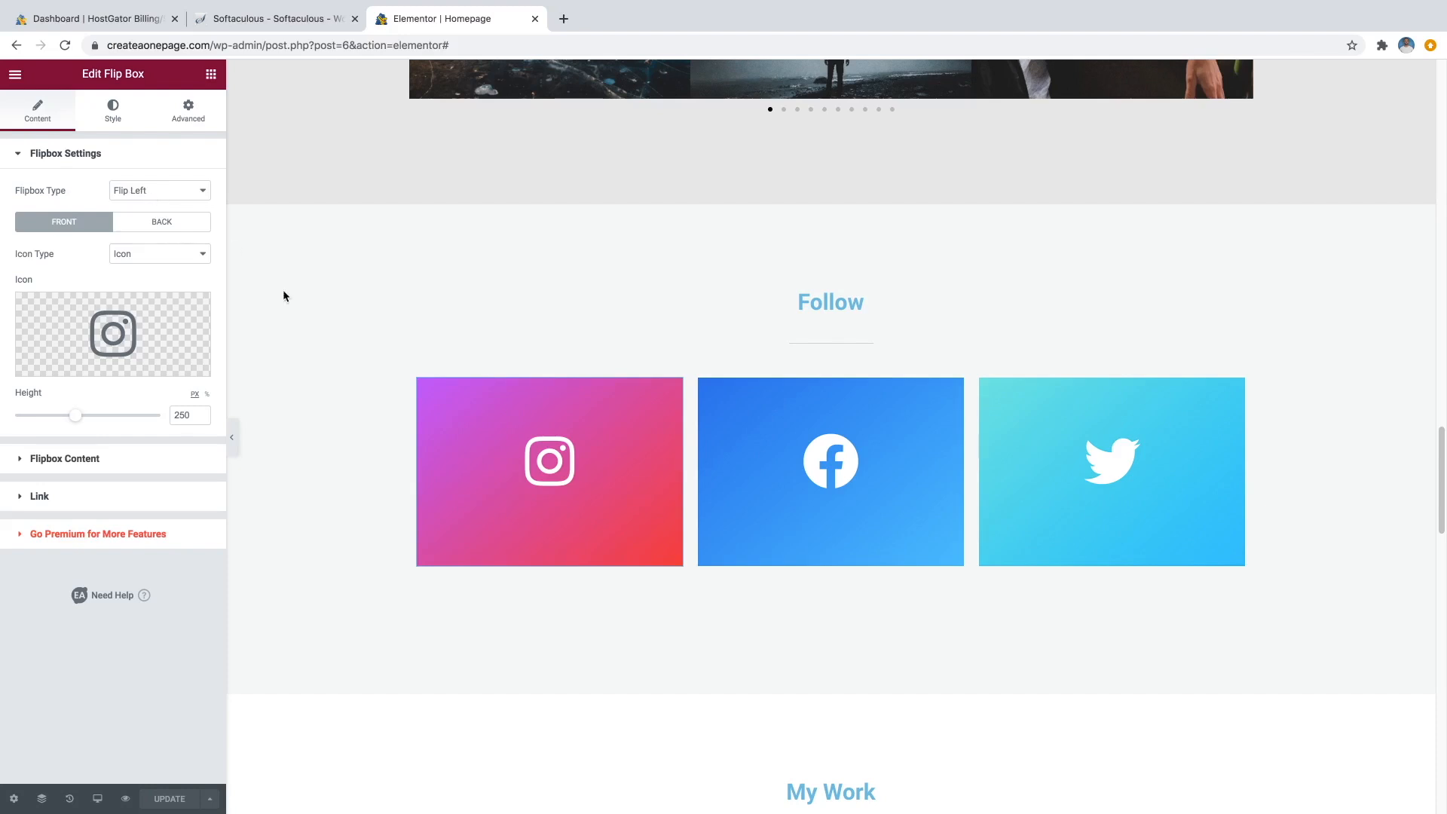
click(195, 198)
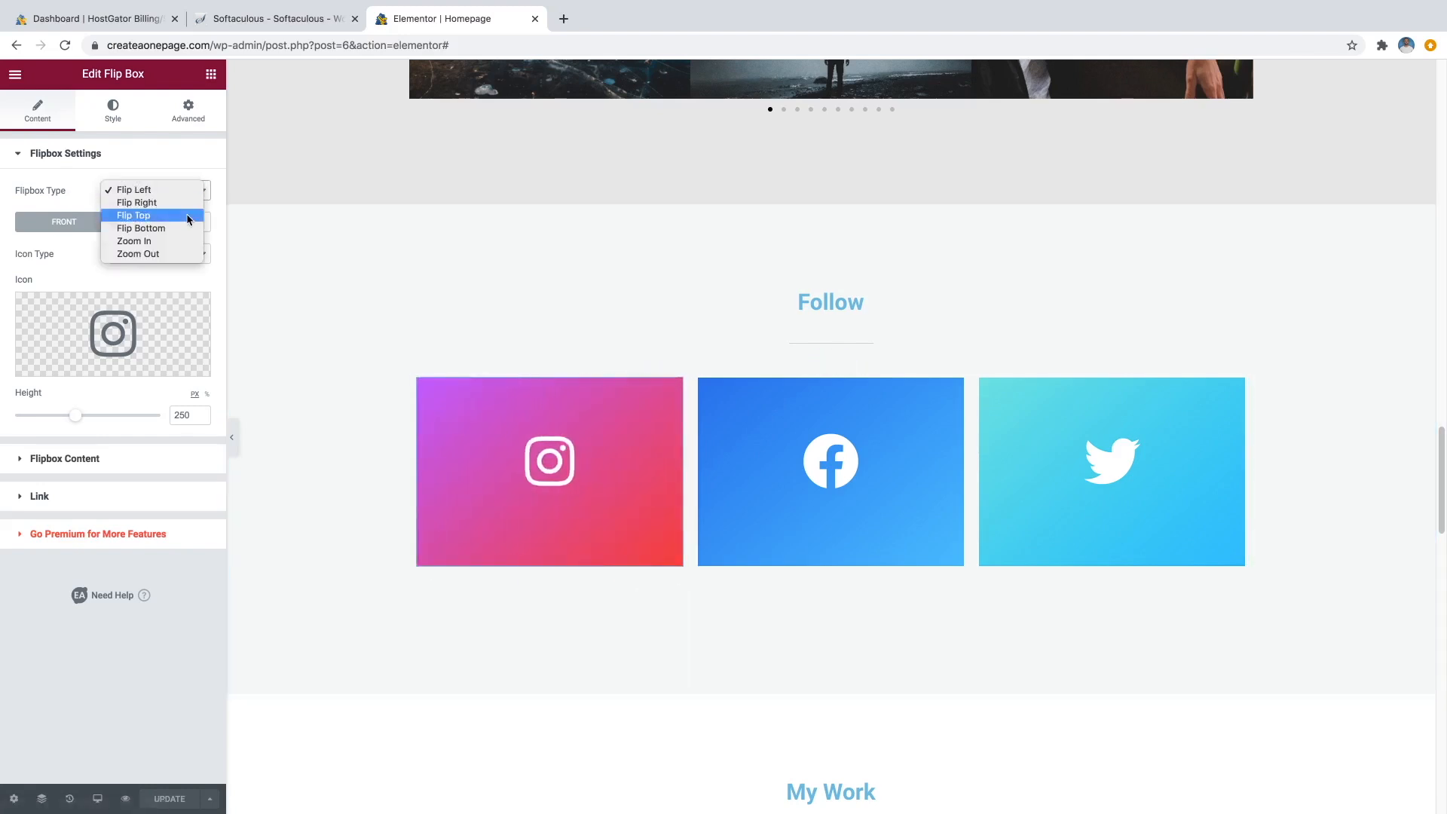
click(189, 216)
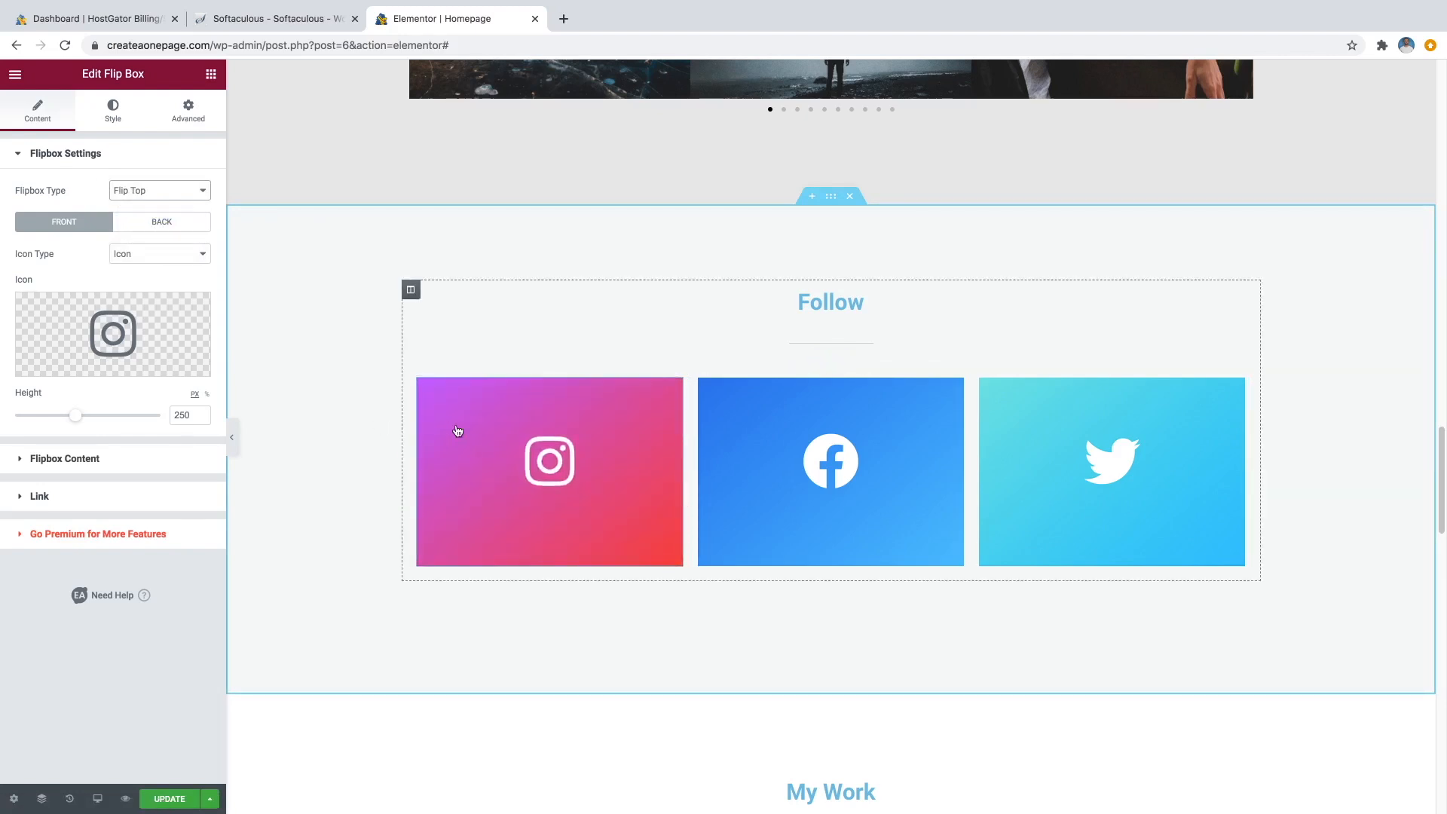
click(172, 190)
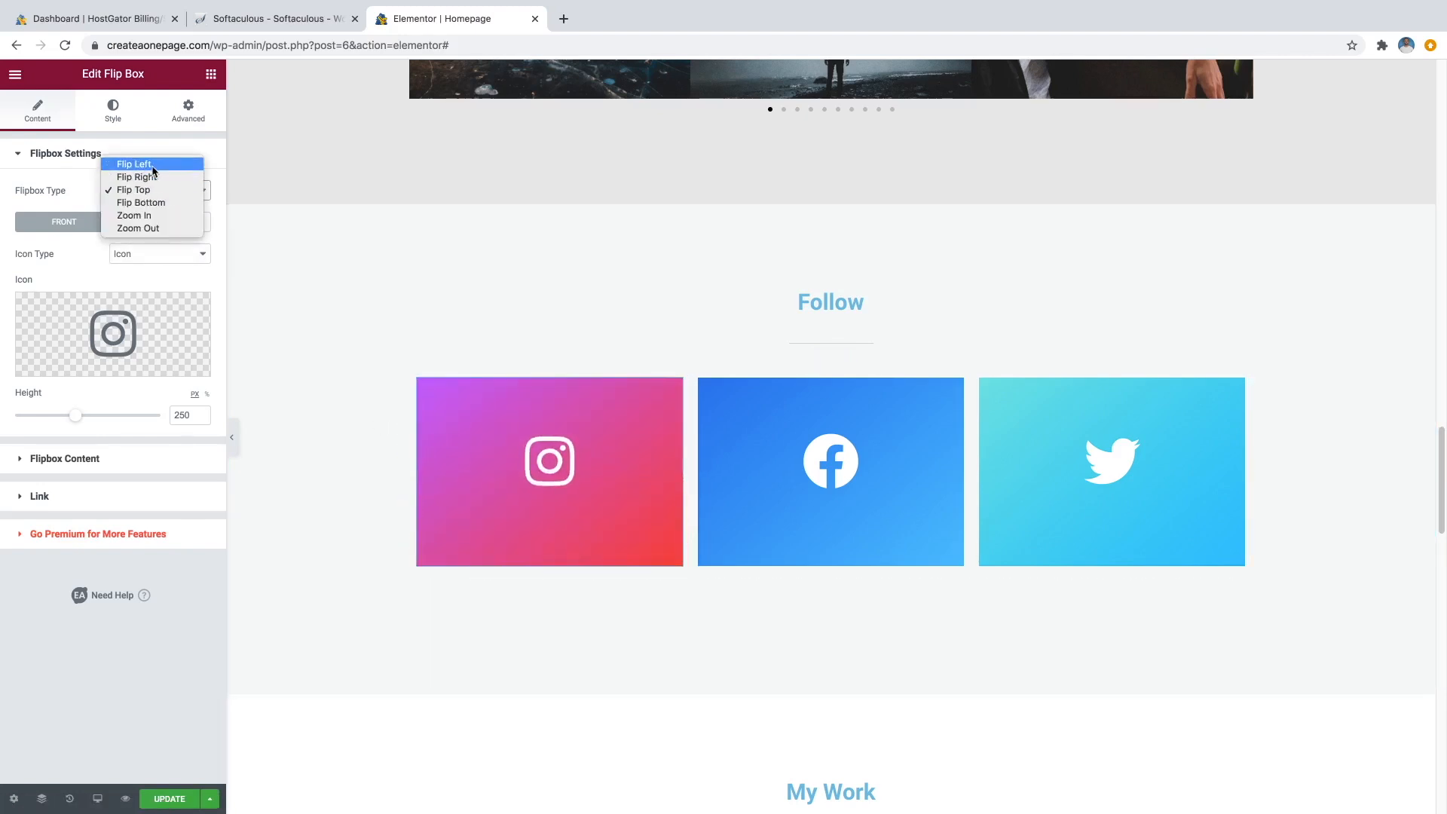
click(147, 164)
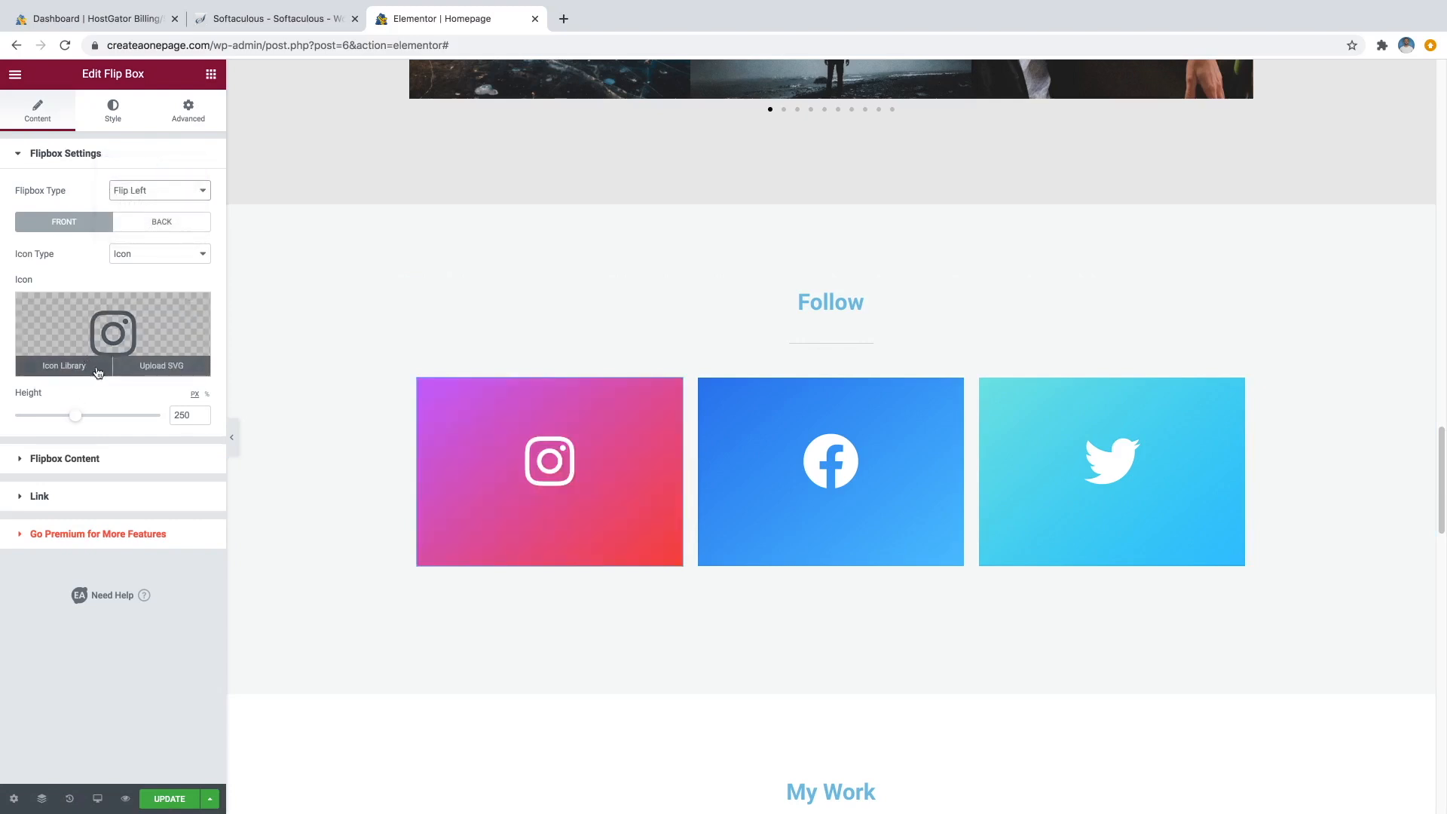
mouse_move(501, 443)
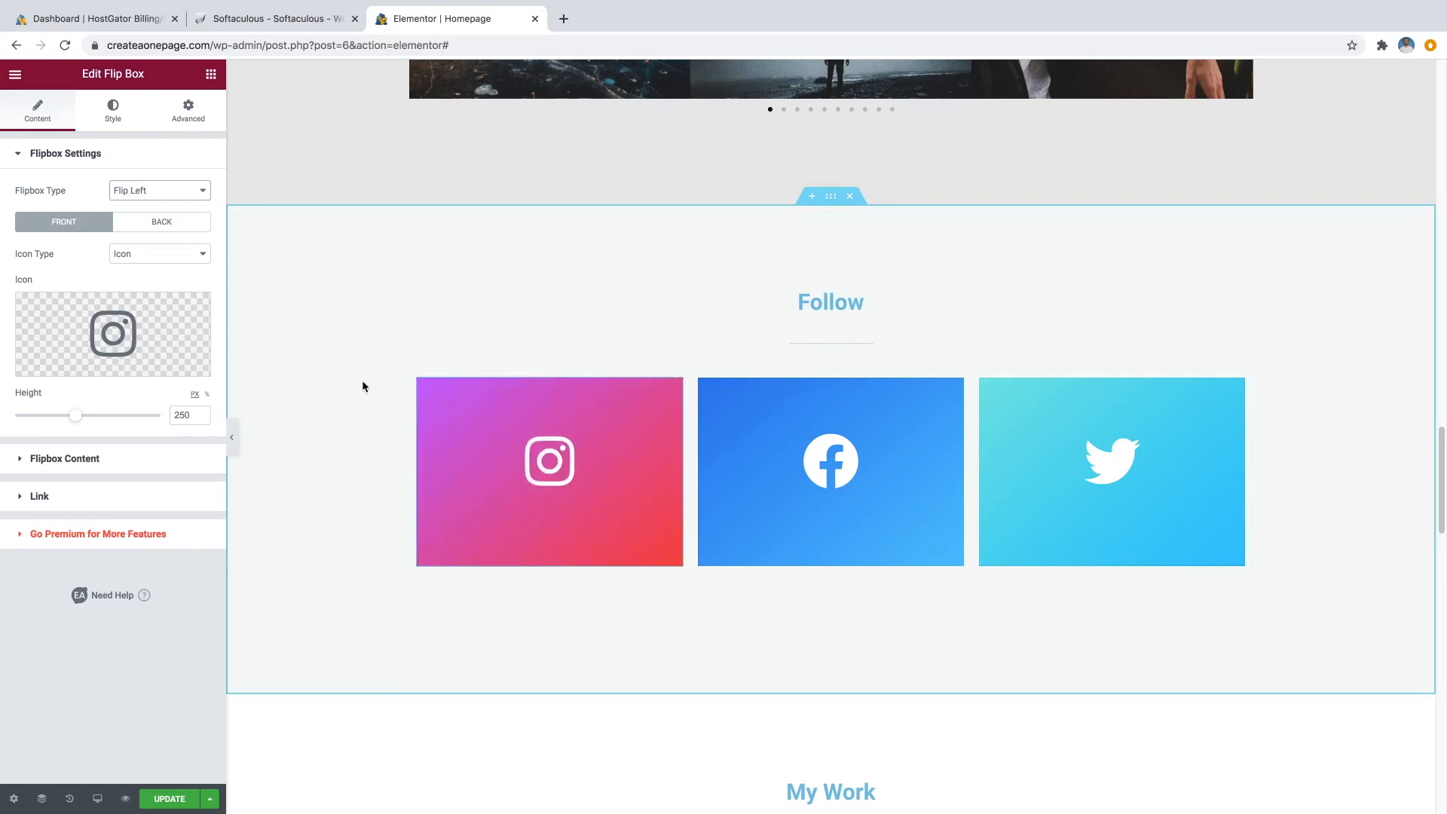
mouse_move(819, 472)
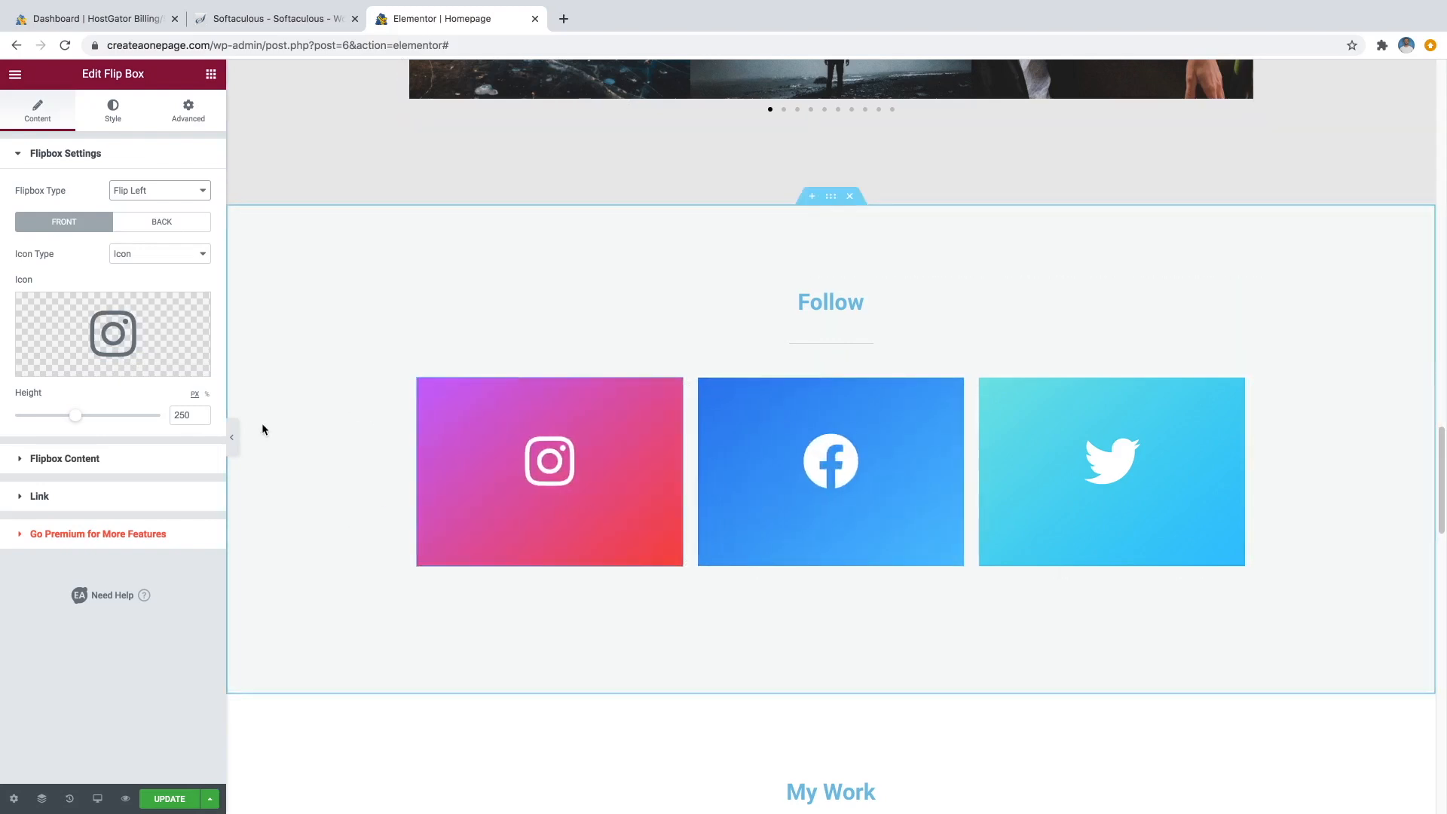
In Flipbox Content, clear the Front Title so the front shows no title.
click(101, 461)
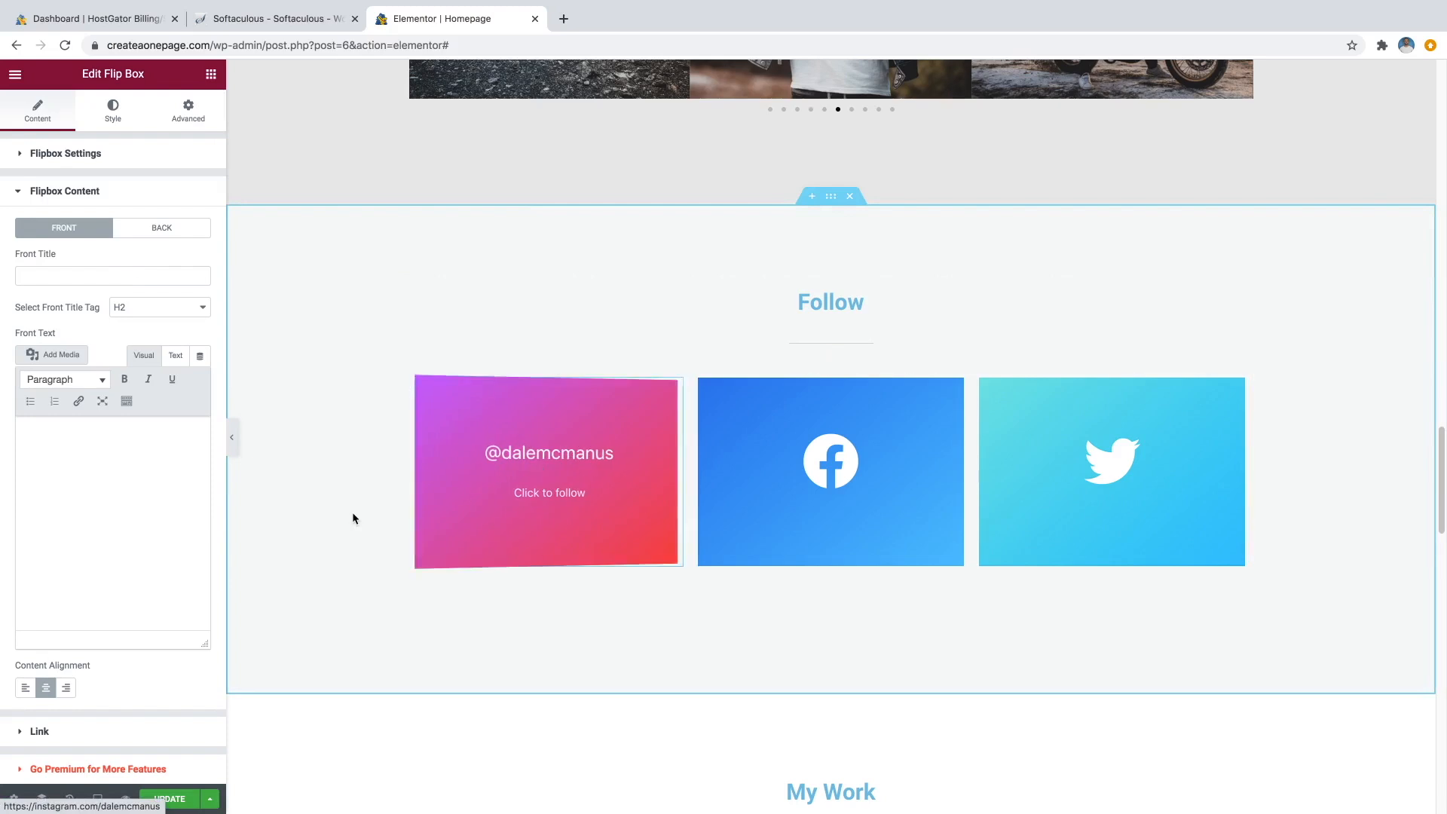
click(153, 276)
text(Instagram)
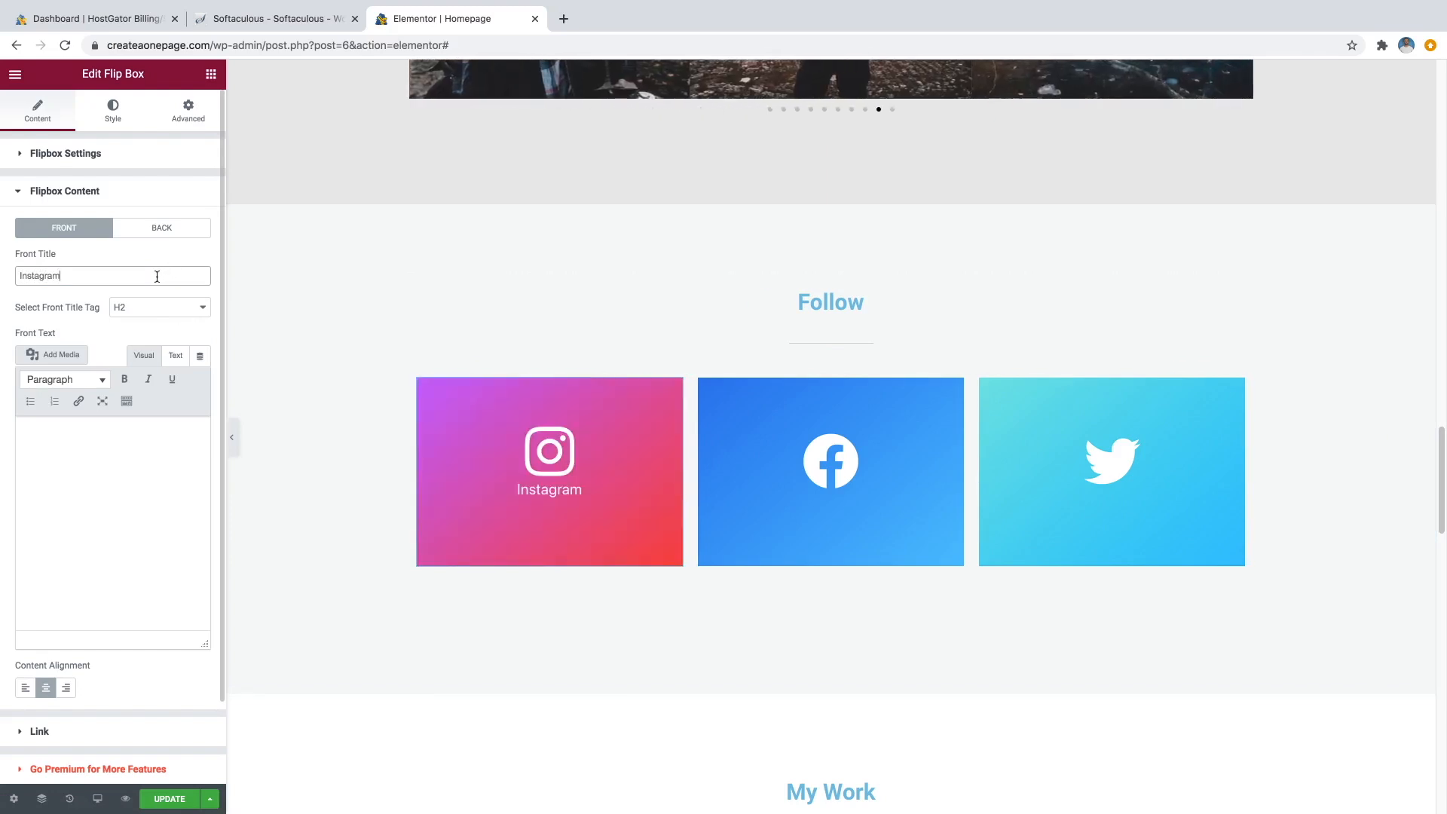
key(BackSpace)
key(BackSpace)
key(BackSpace)
key(BackSpace)
key(BackSpace)
key(BackSpace)
key(BackSpace)
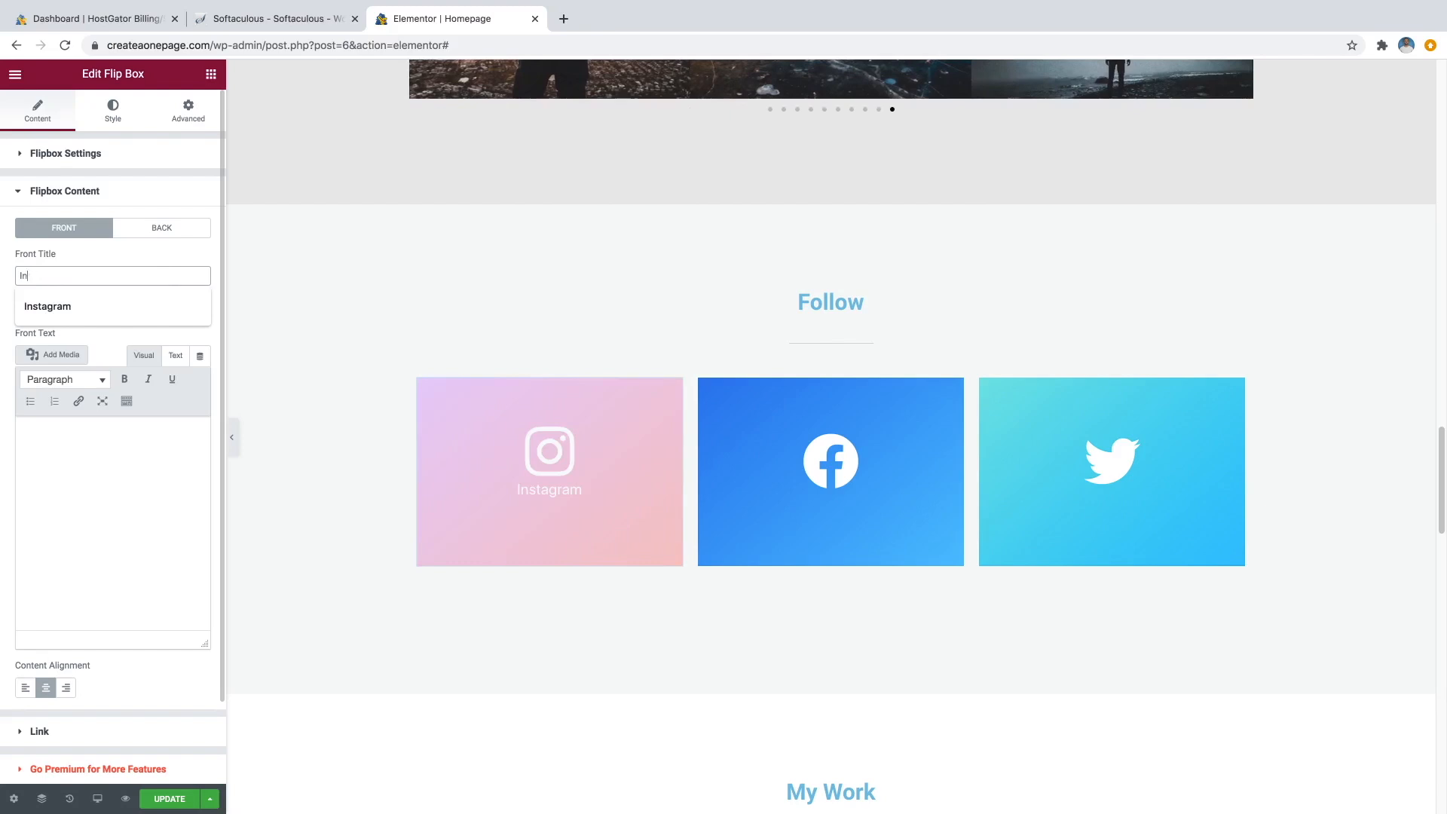
click(128, 252)
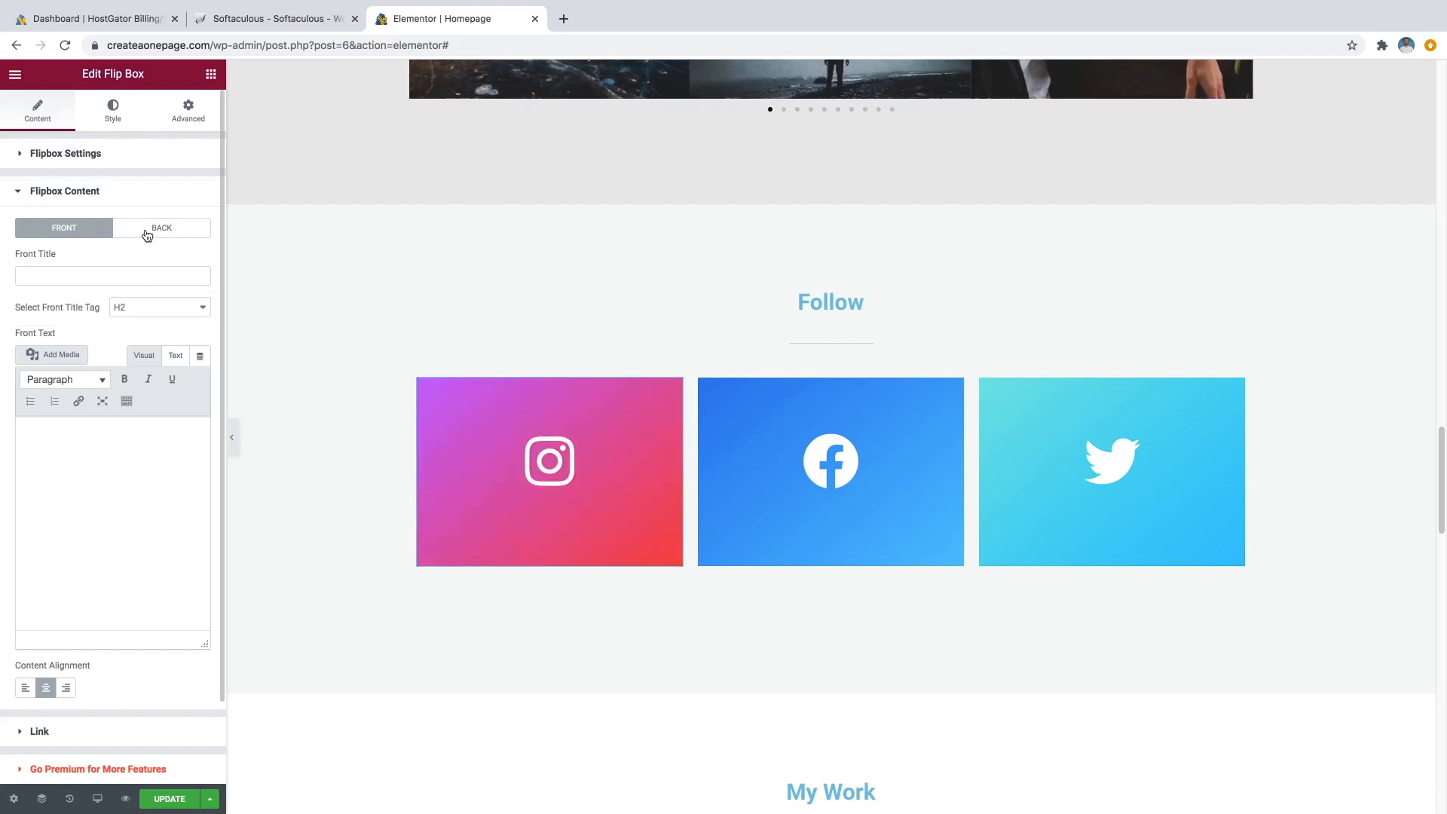
On the back side, replace the old handle in the Back Title with the site's Instagram handle.
click(147, 234)
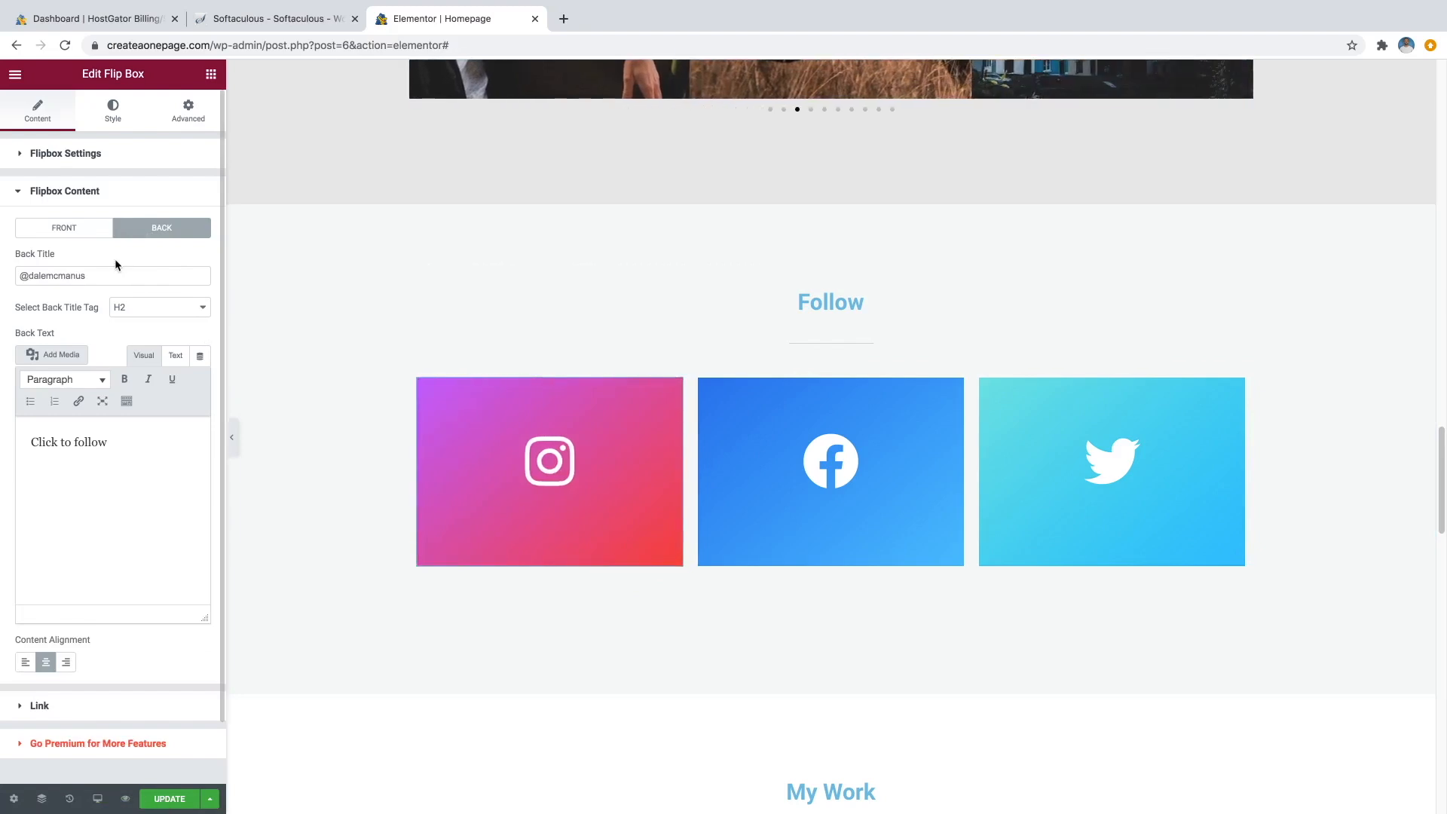
click(83, 275)
drag(83, 275, 27, 278)
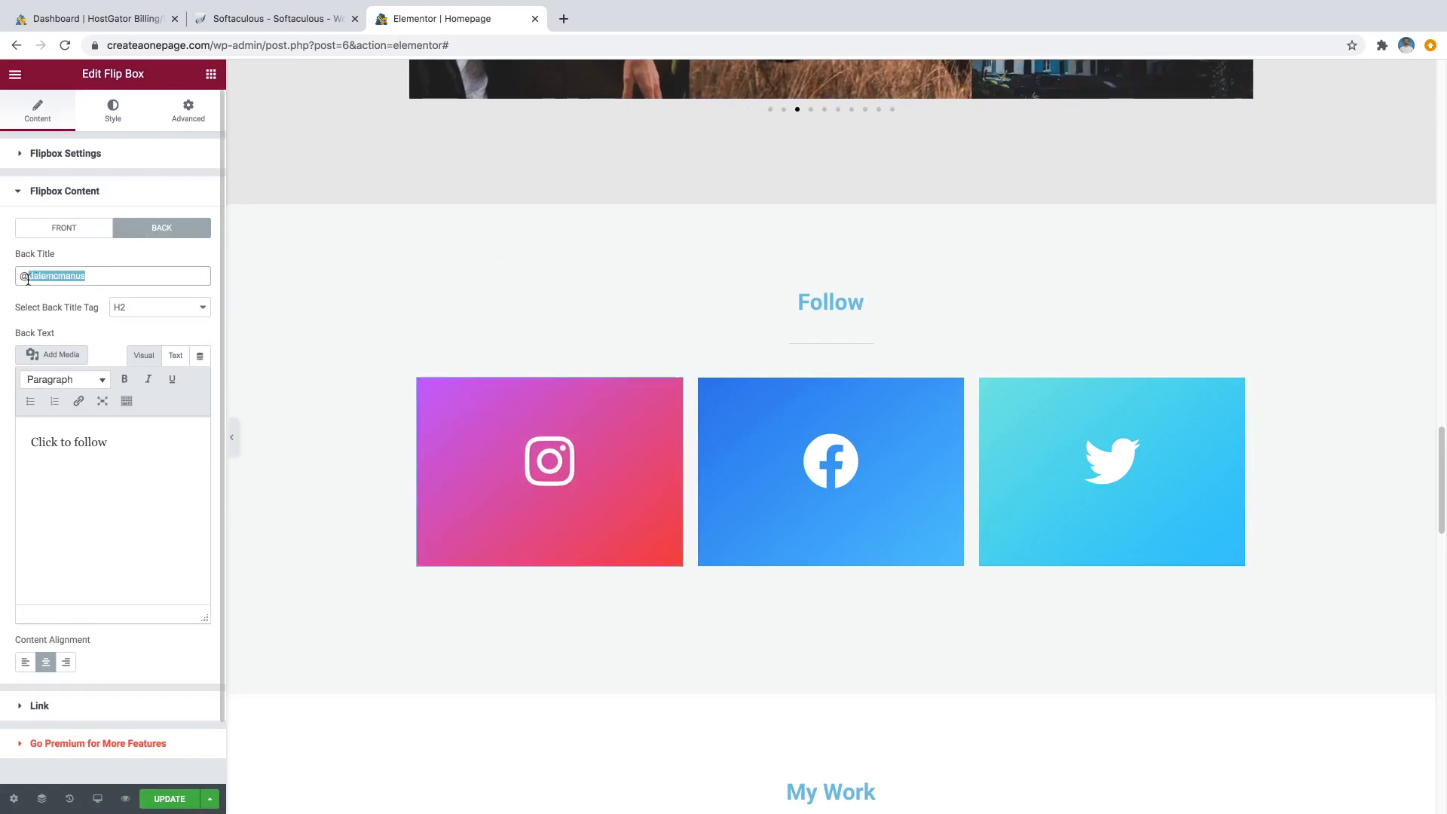
text(createa)
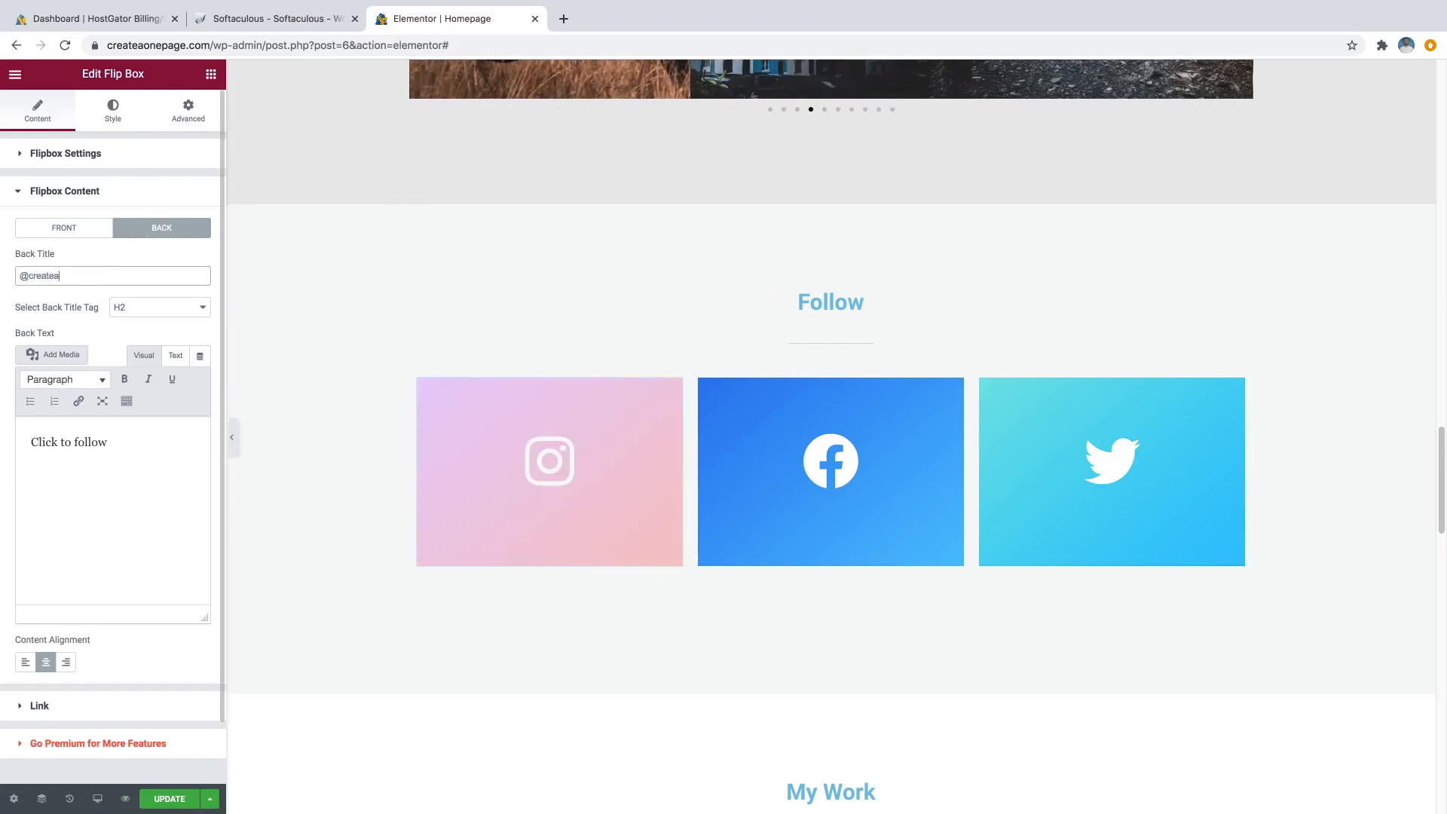
text(prowebsite)
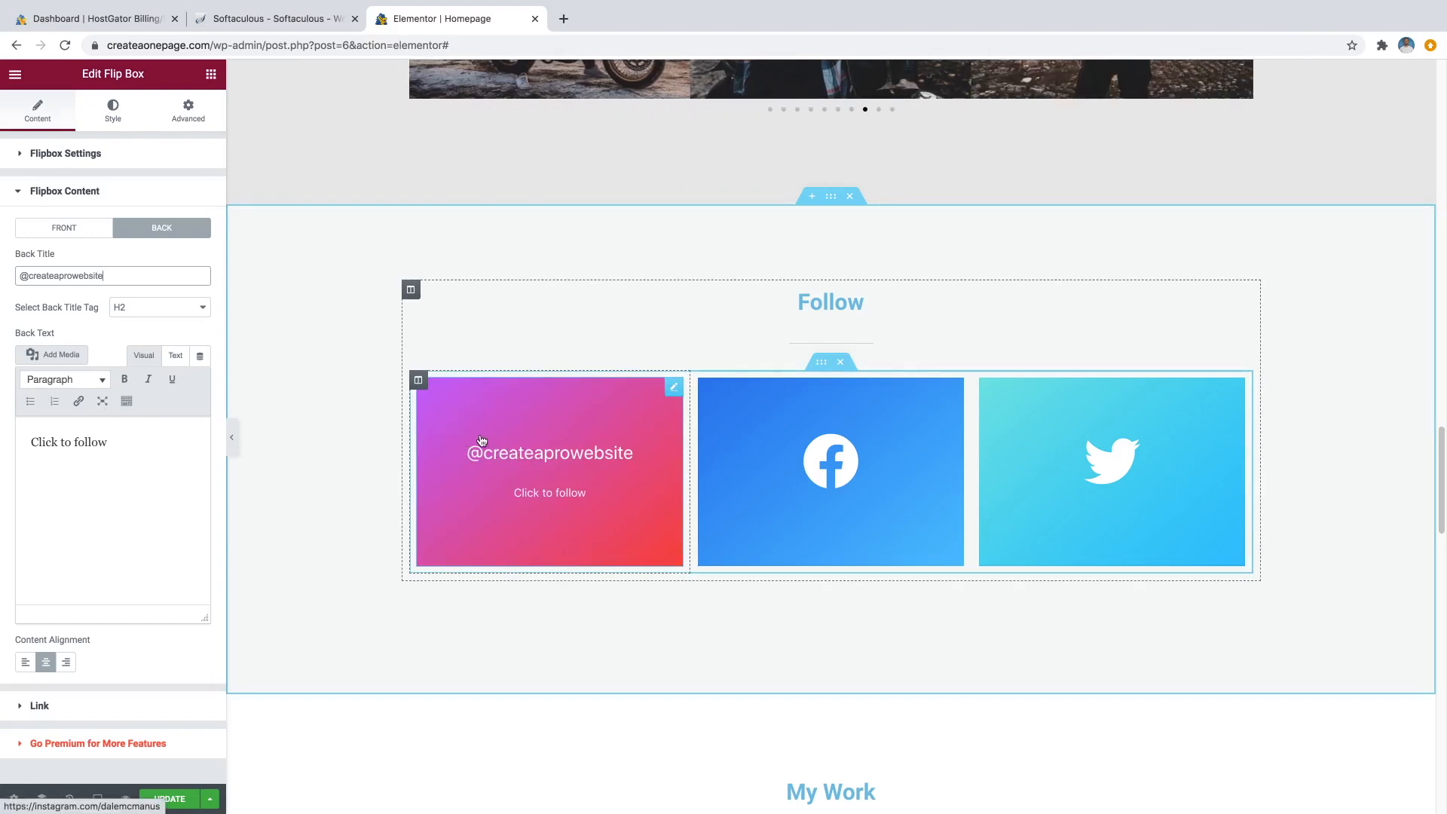
Point the Instagram flip box link to the site's Instagram profile, then open the Twitter flip box.
click(60, 710)
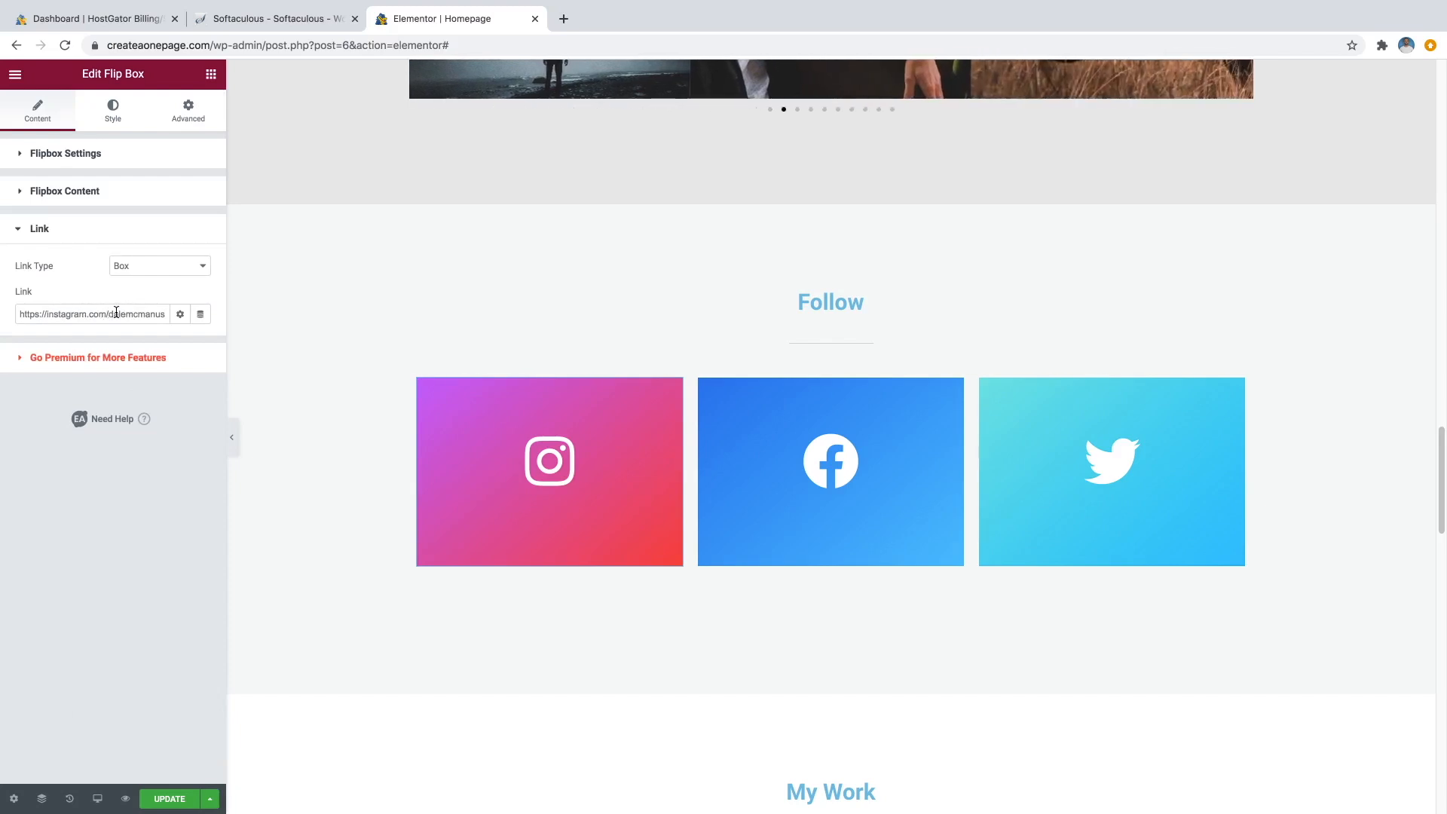
drag(163, 314, 110, 317)
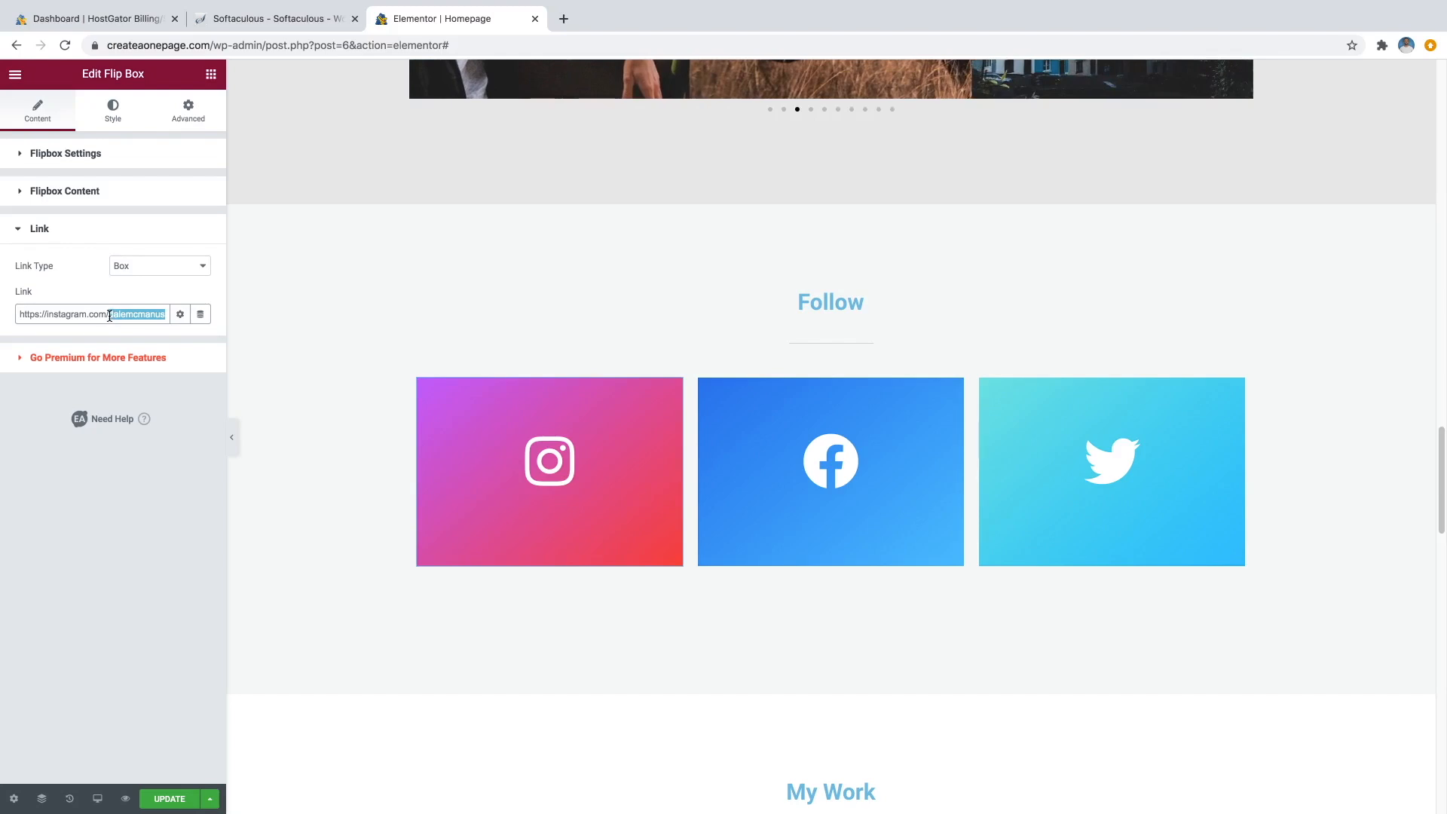
text(createapr)
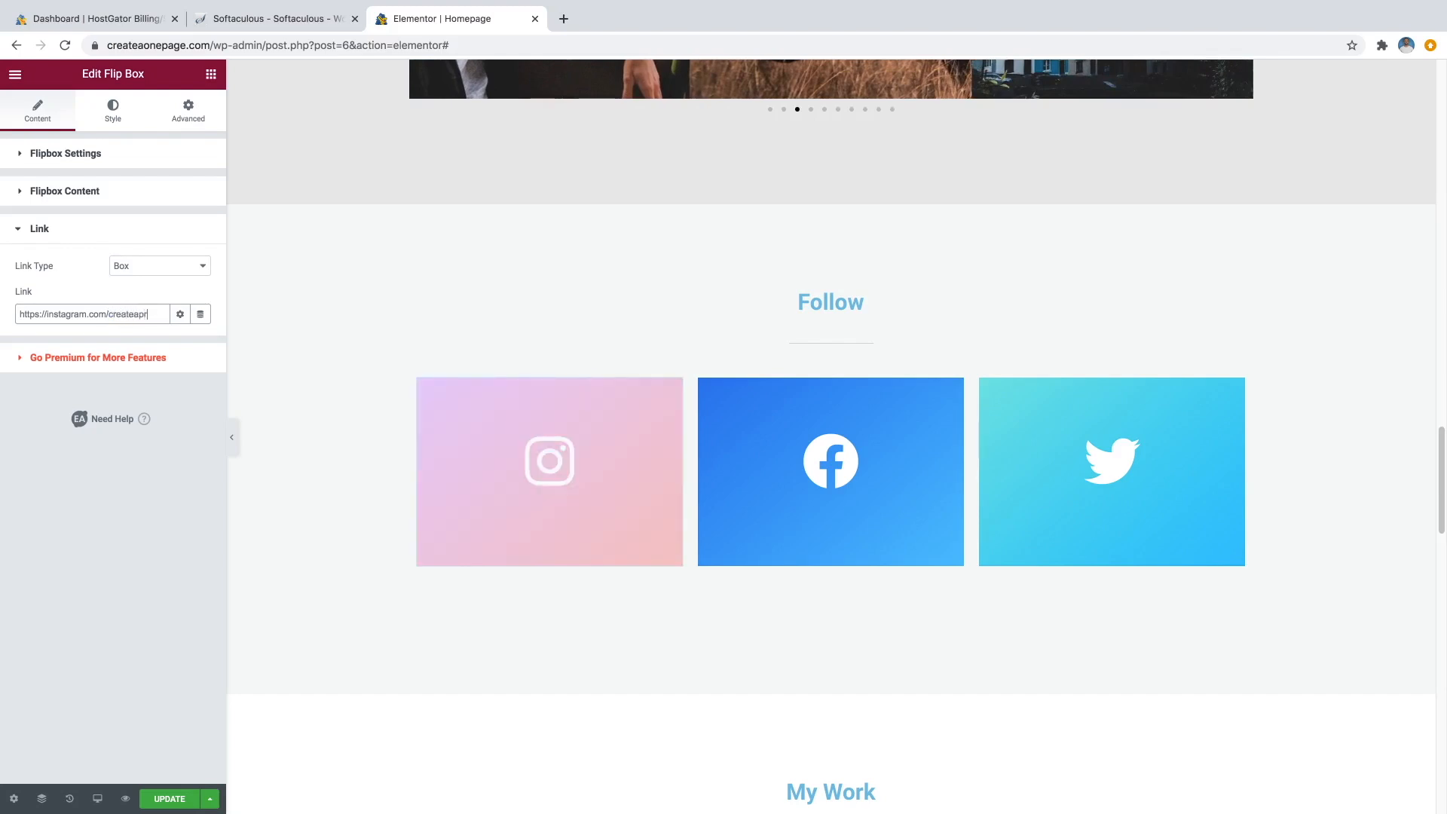
text(owebsite)
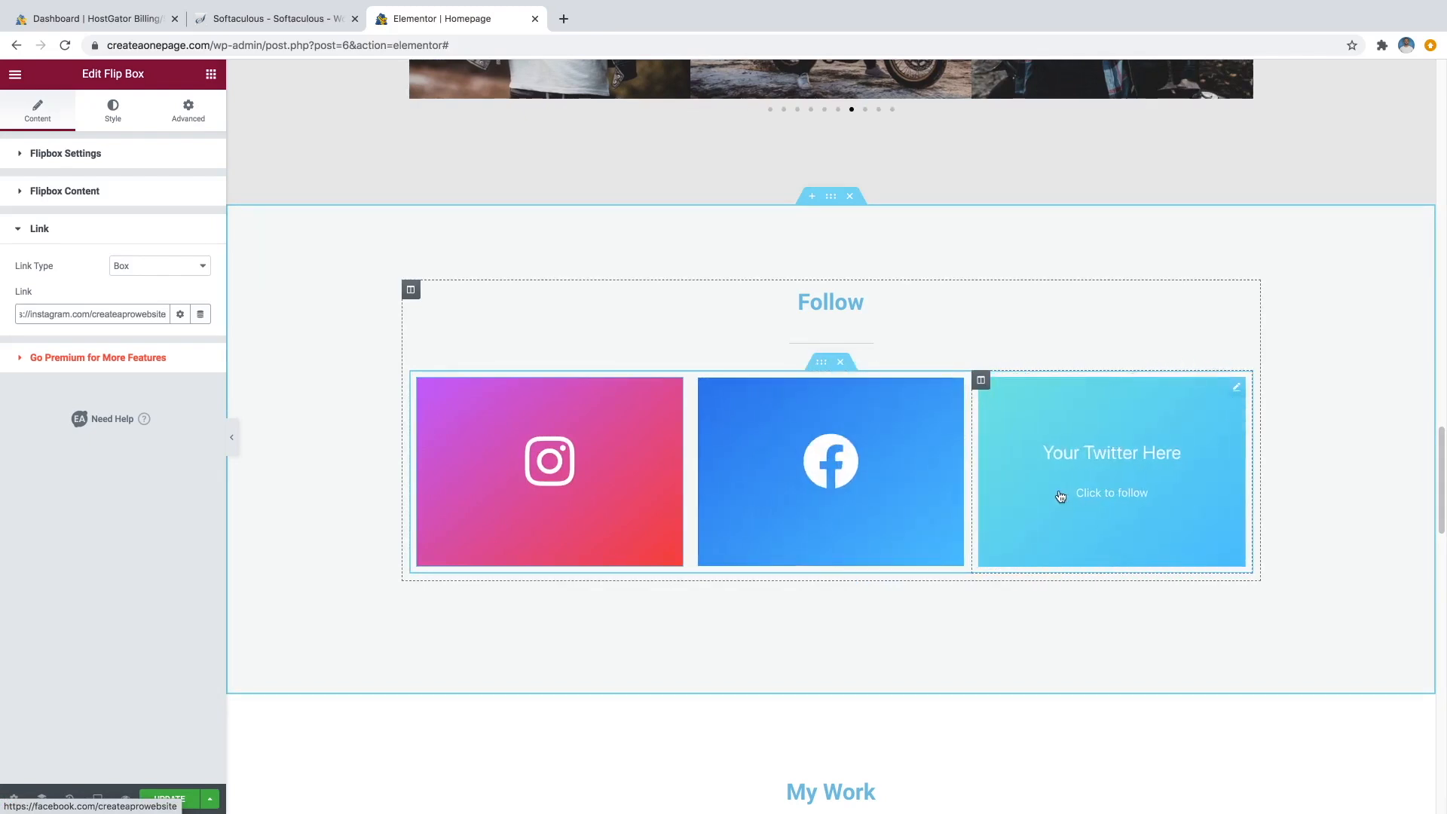
click(1237, 388)
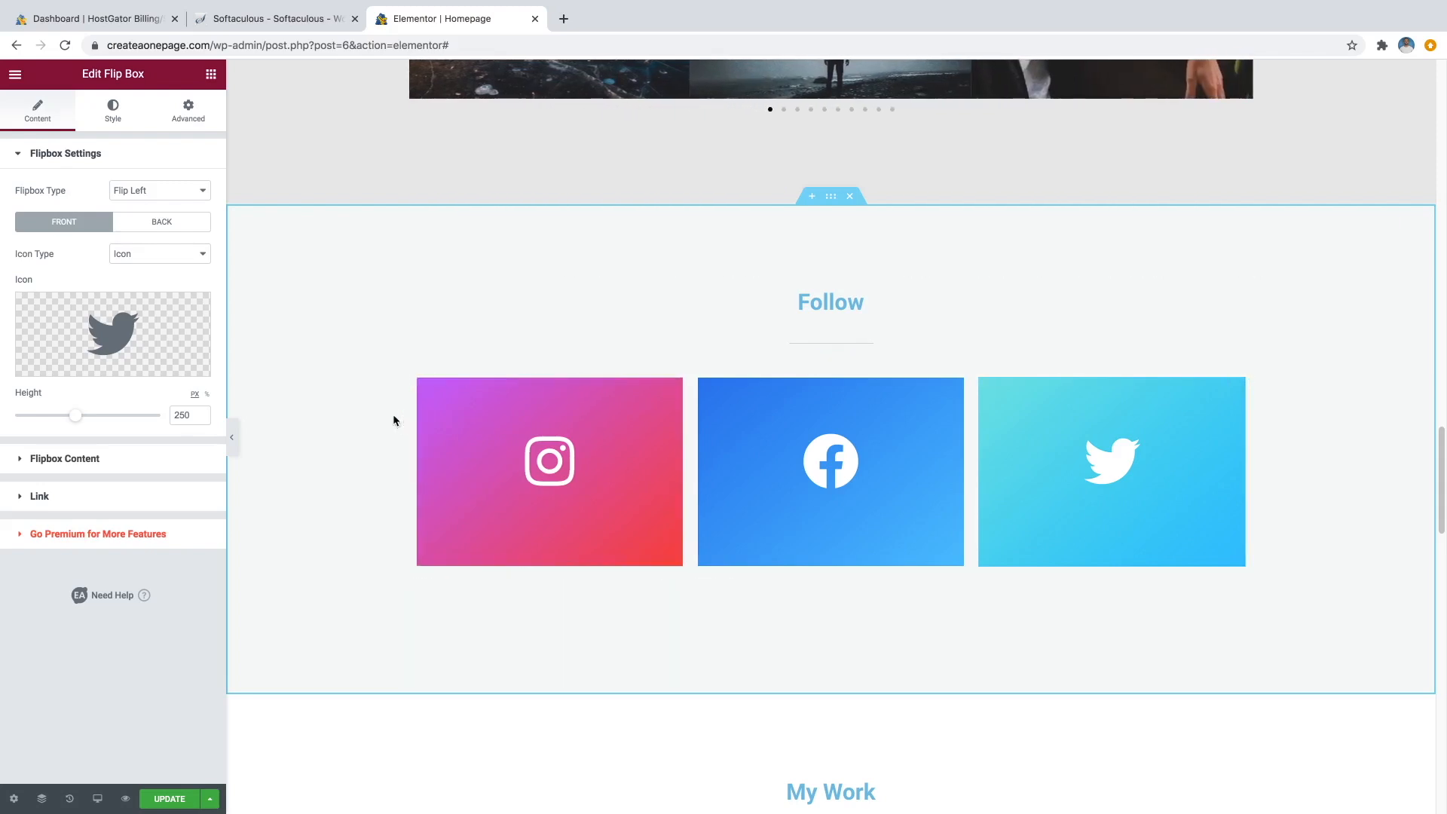
Replace the flip box's bird icon with the first Snapchat icon from the Icon Library.
mouse_move(113, 354)
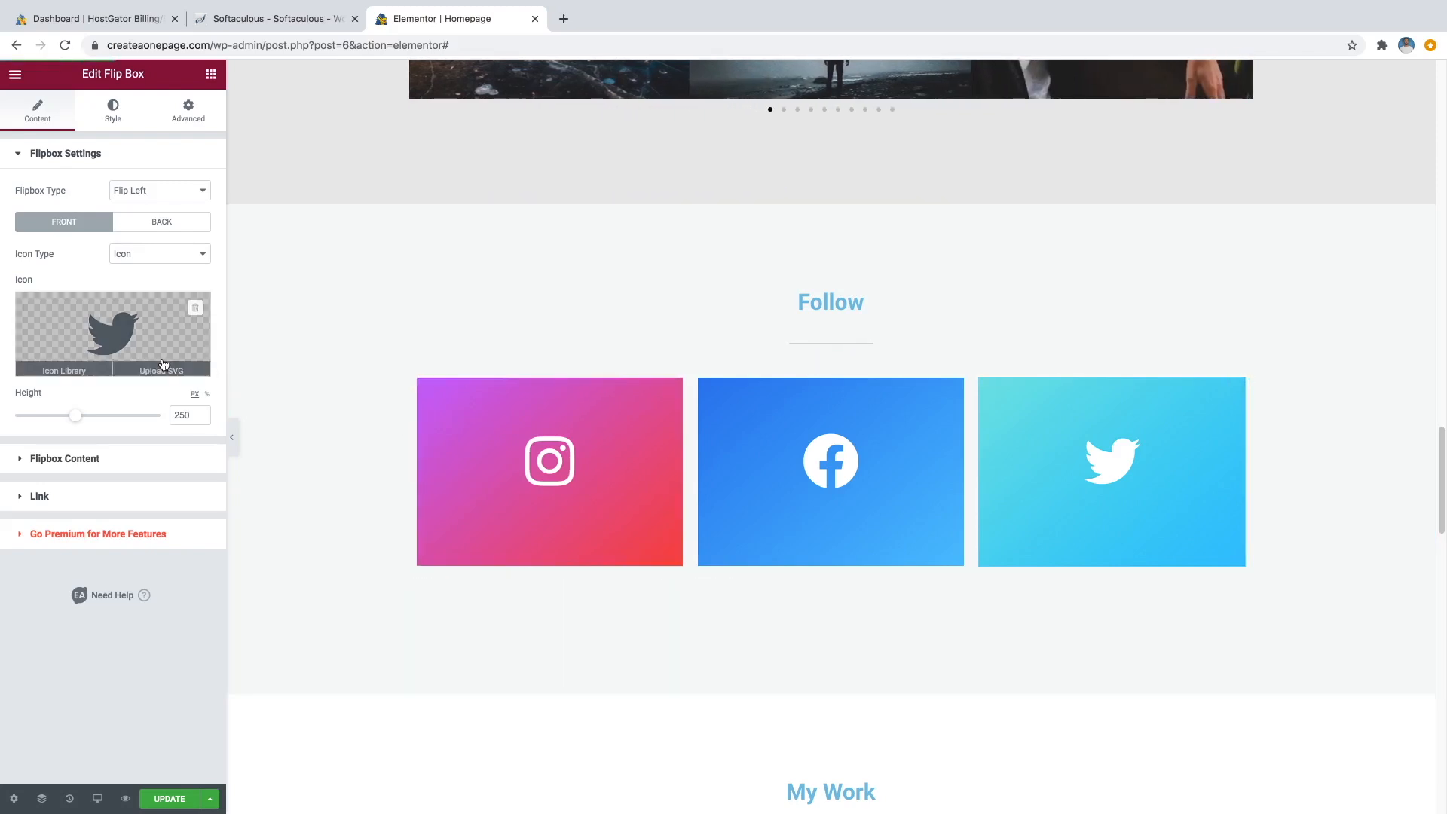
click(72, 366)
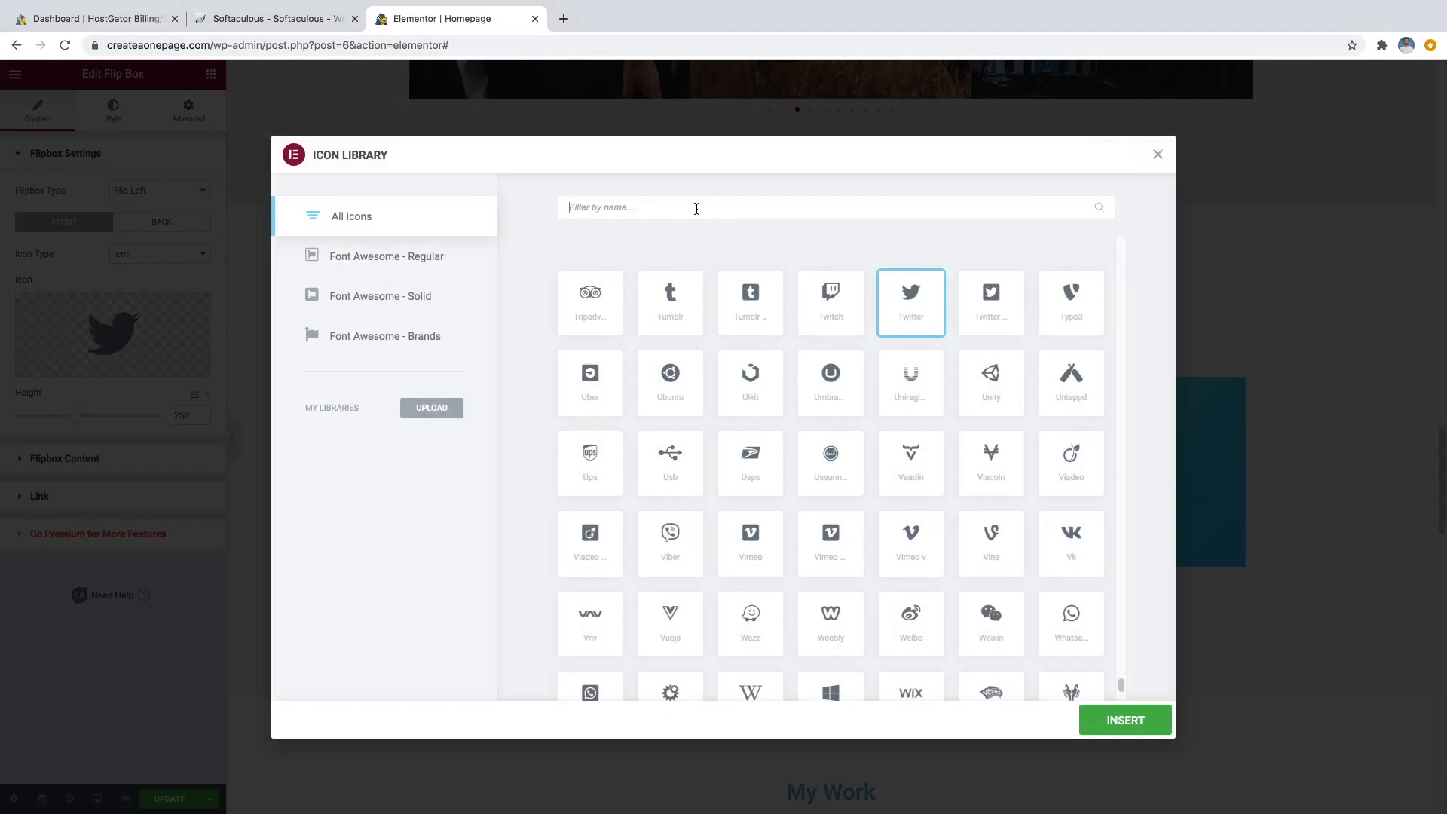
text(snapchat)
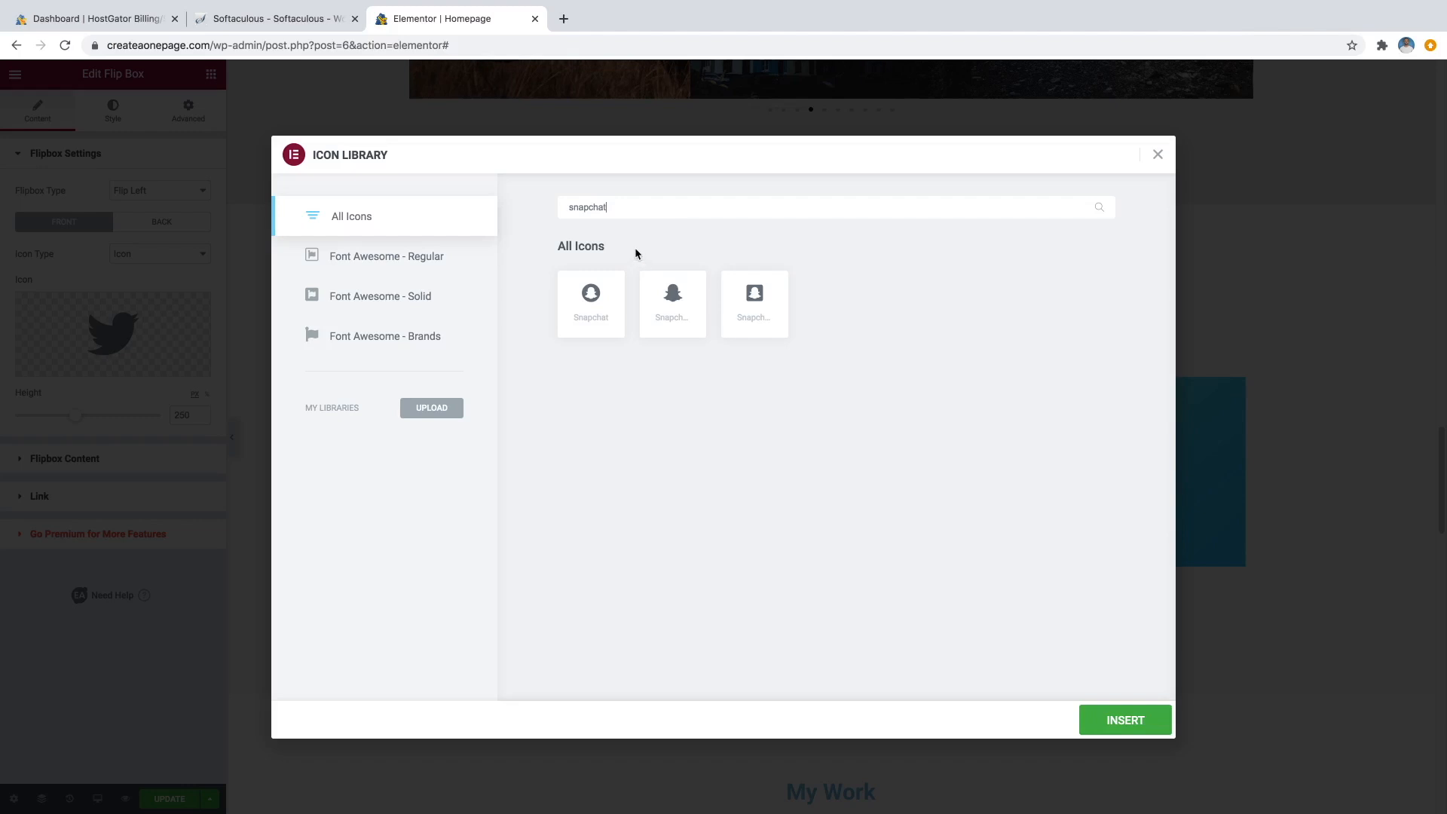
click(601, 295)
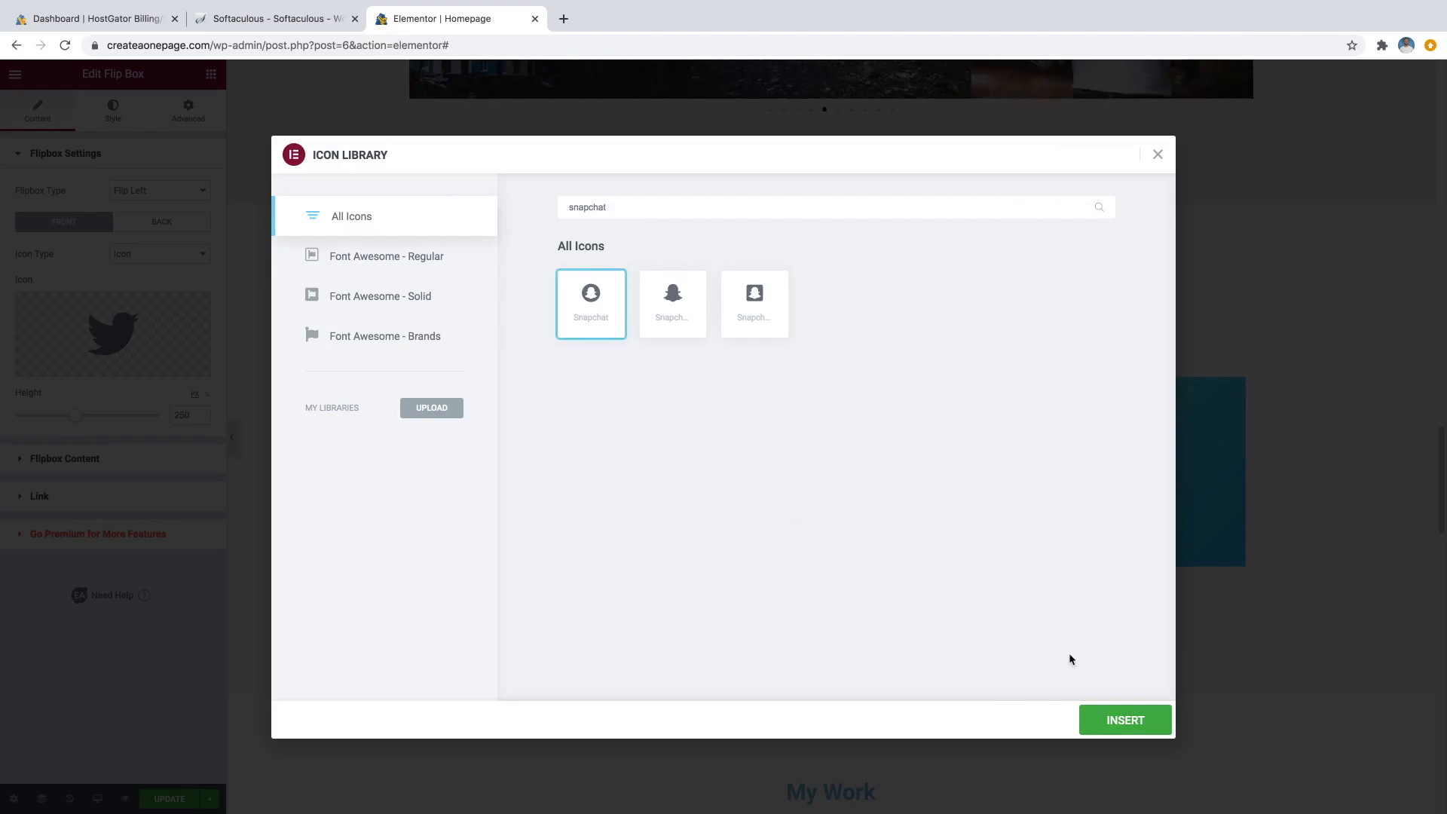
click(1119, 720)
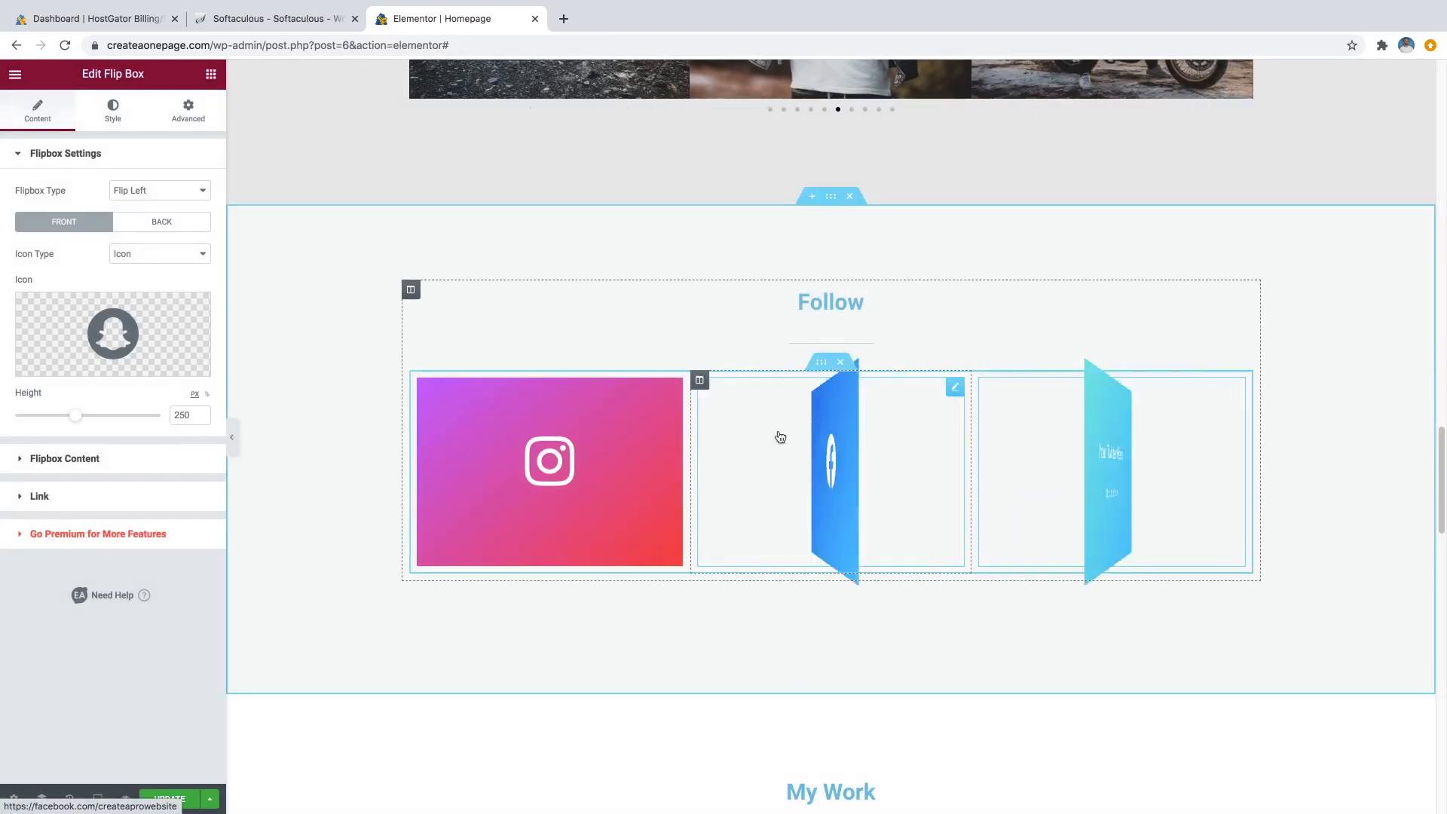
click(125, 123)
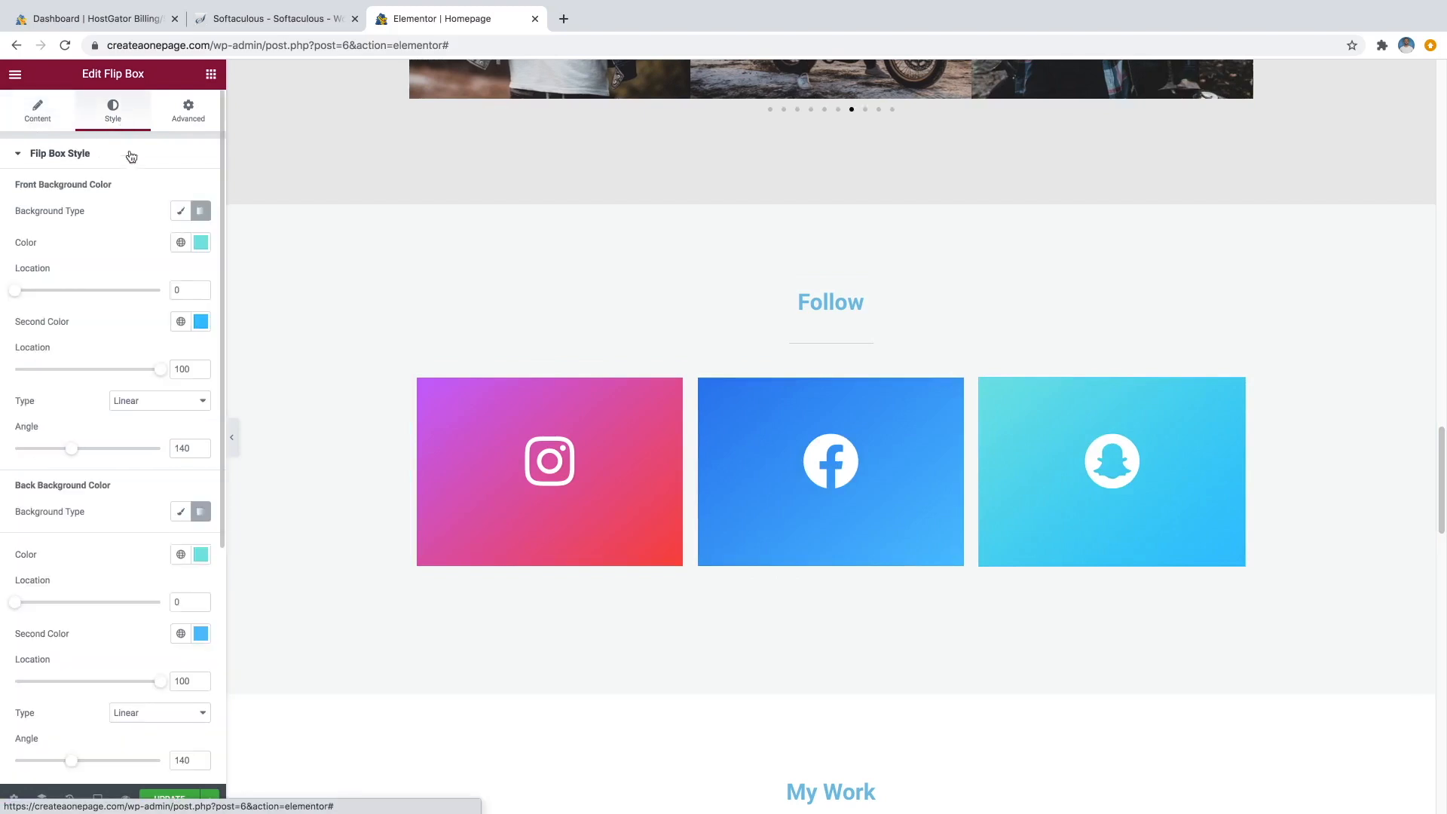
Change the front background gradient colours to bright yellow and golden yellow.
click(200, 243)
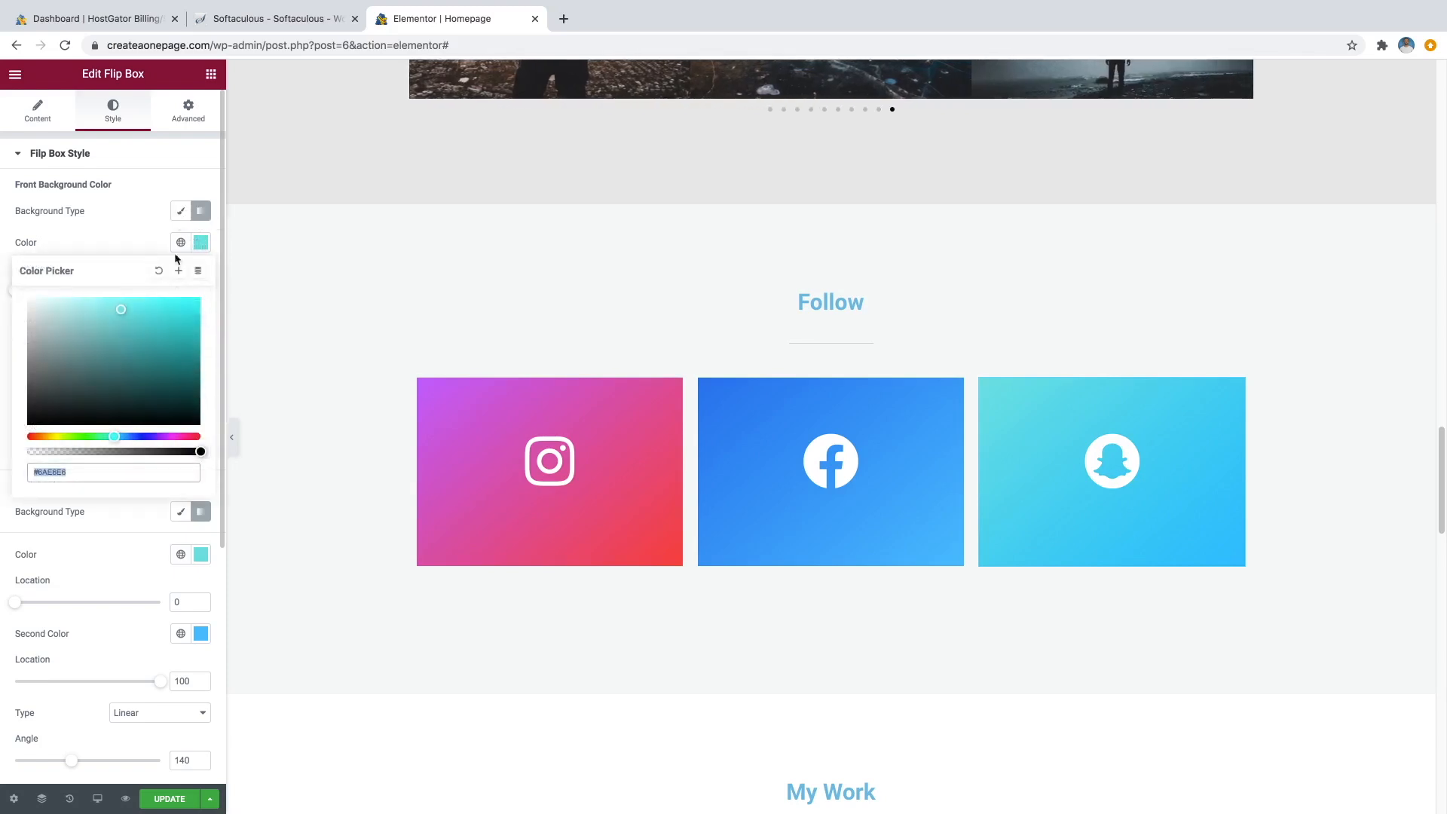
click(58, 438)
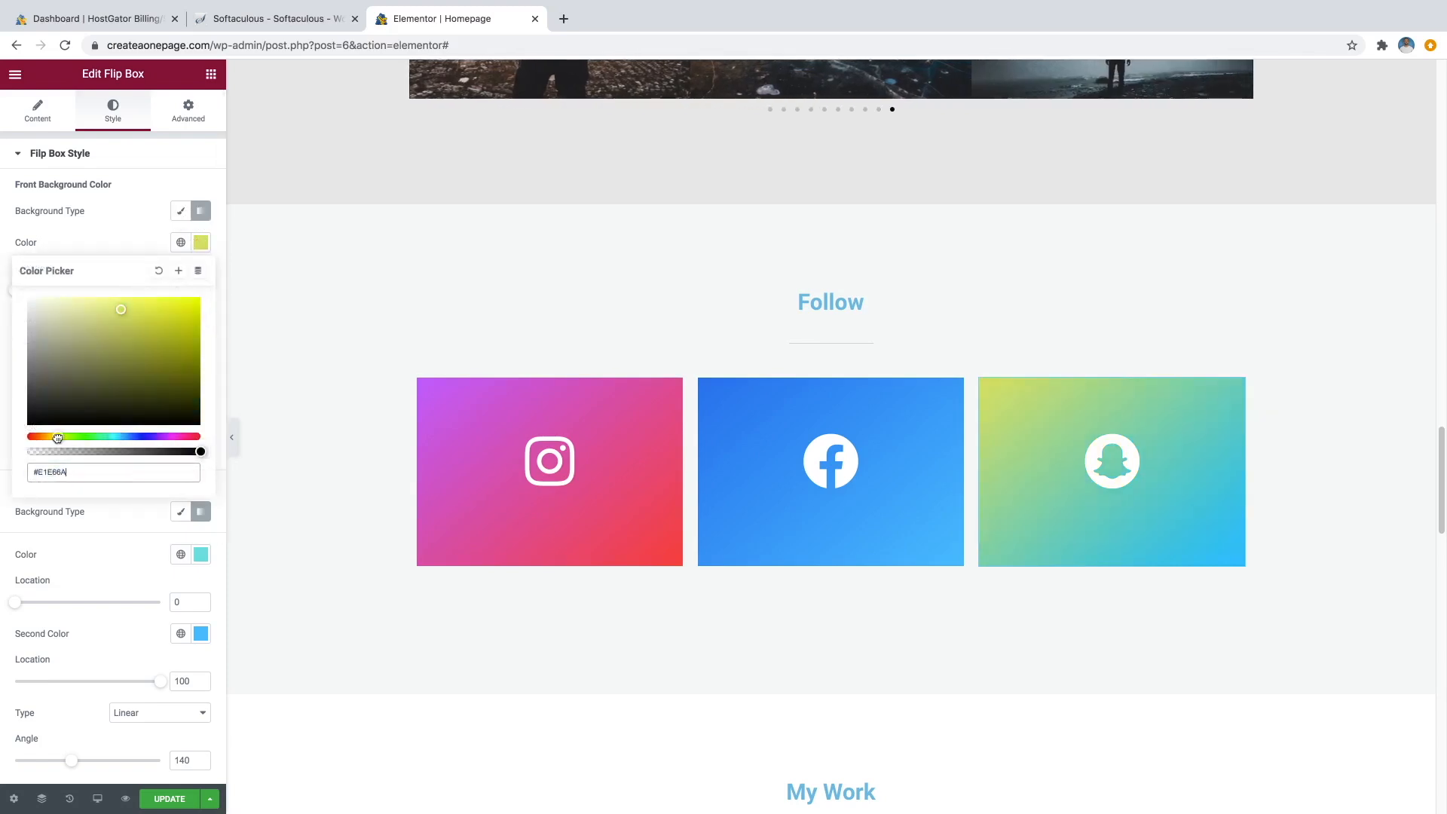
drag(97, 326, 220, 273)
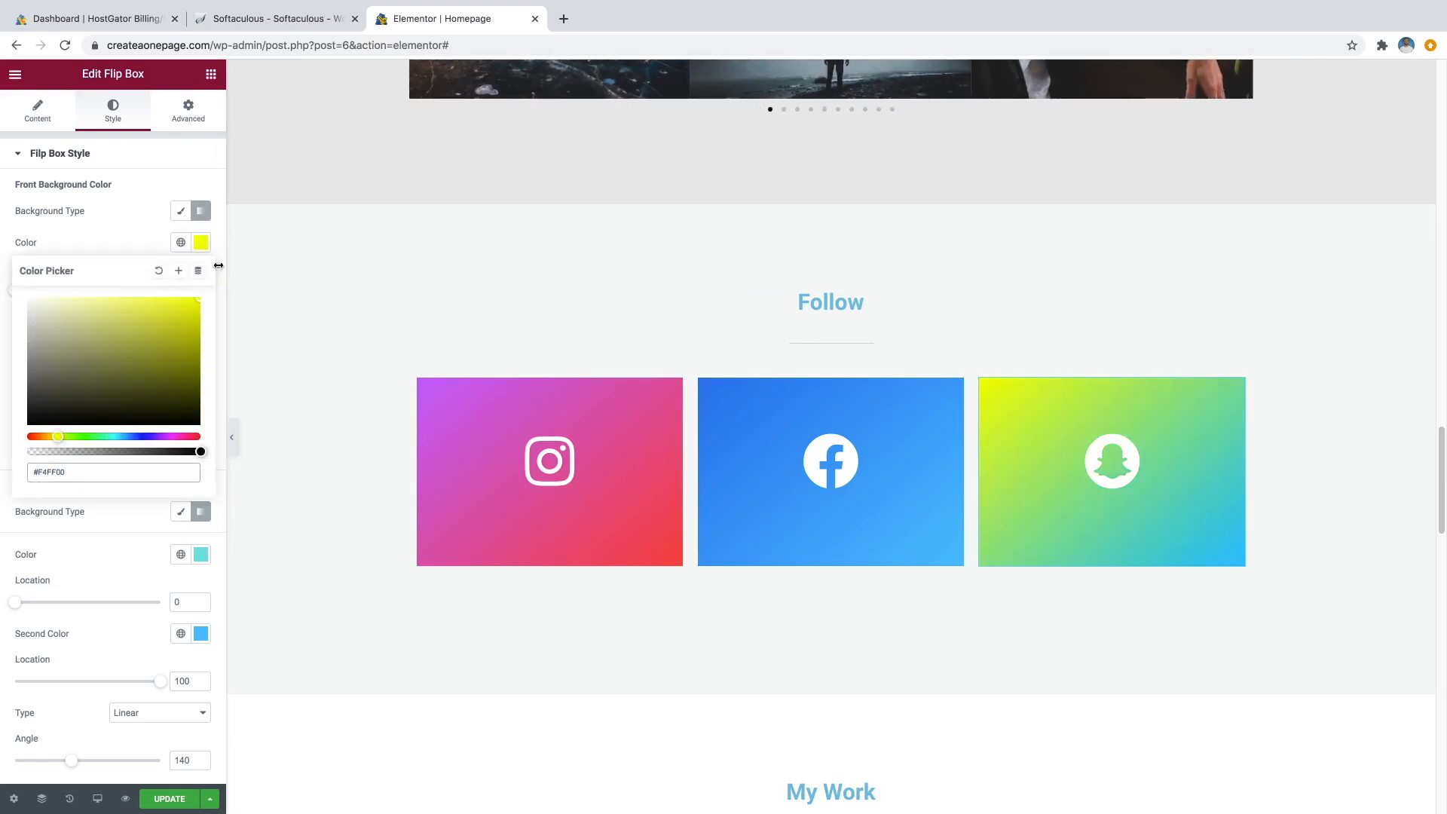
click(161, 241)
click(200, 322)
drag(58, 519, 51, 517)
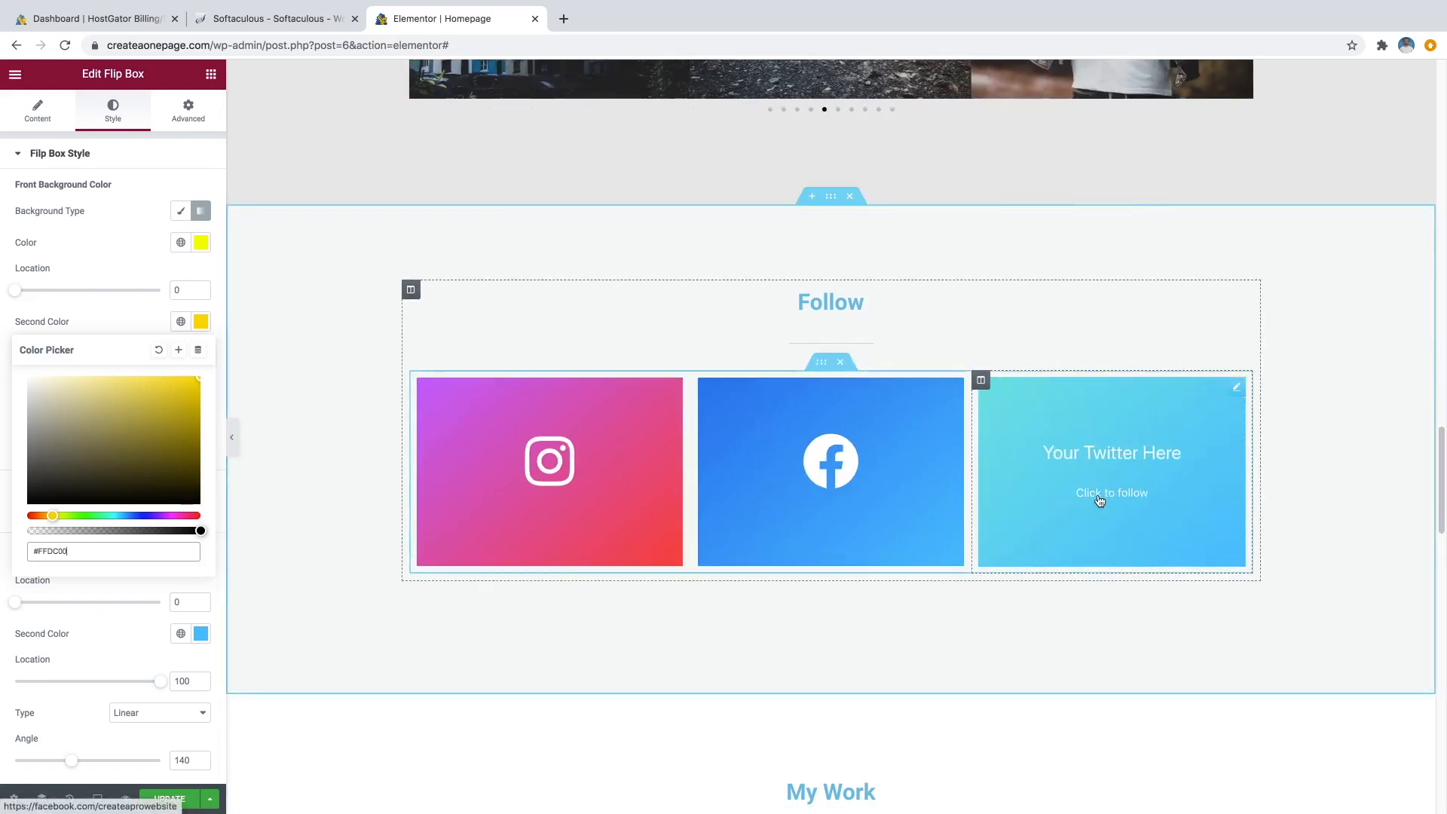
click(134, 250)
Copy the front colour #F4FF00 and paste it as the back gradient's first colour.
click(200, 243)
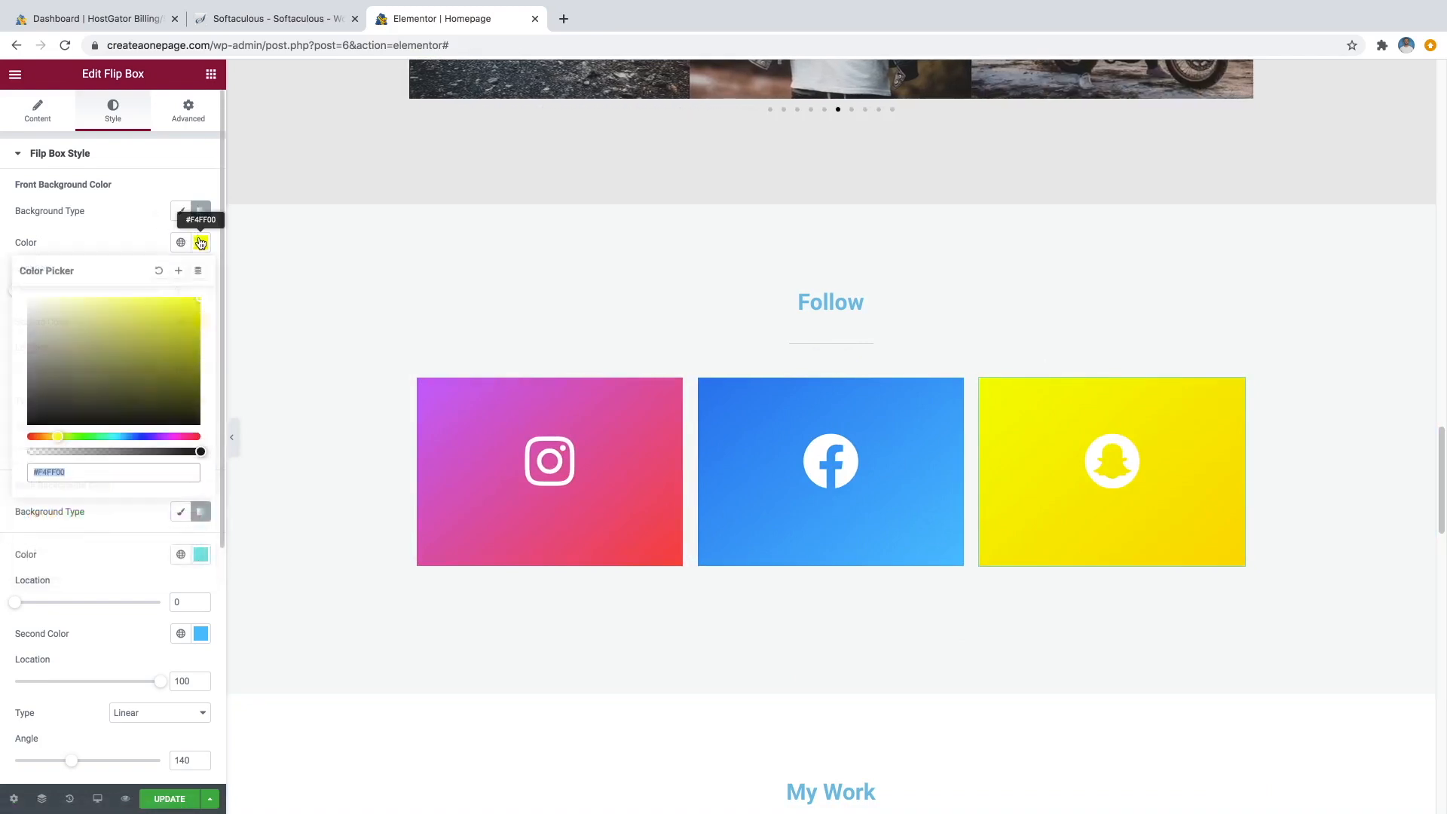
double_click(57, 473)
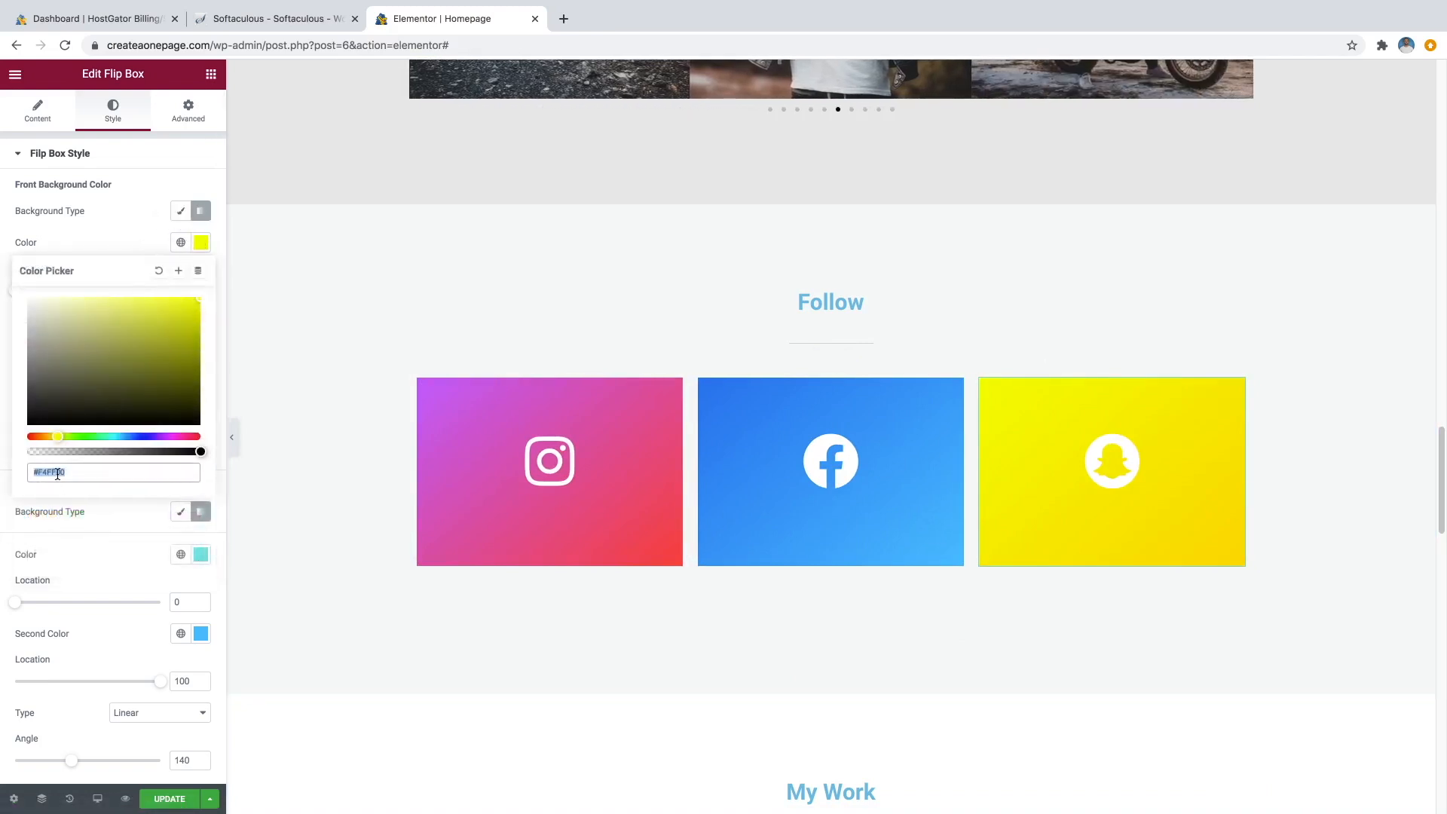
right_click(58, 473)
click(86, 578)
click(108, 235)
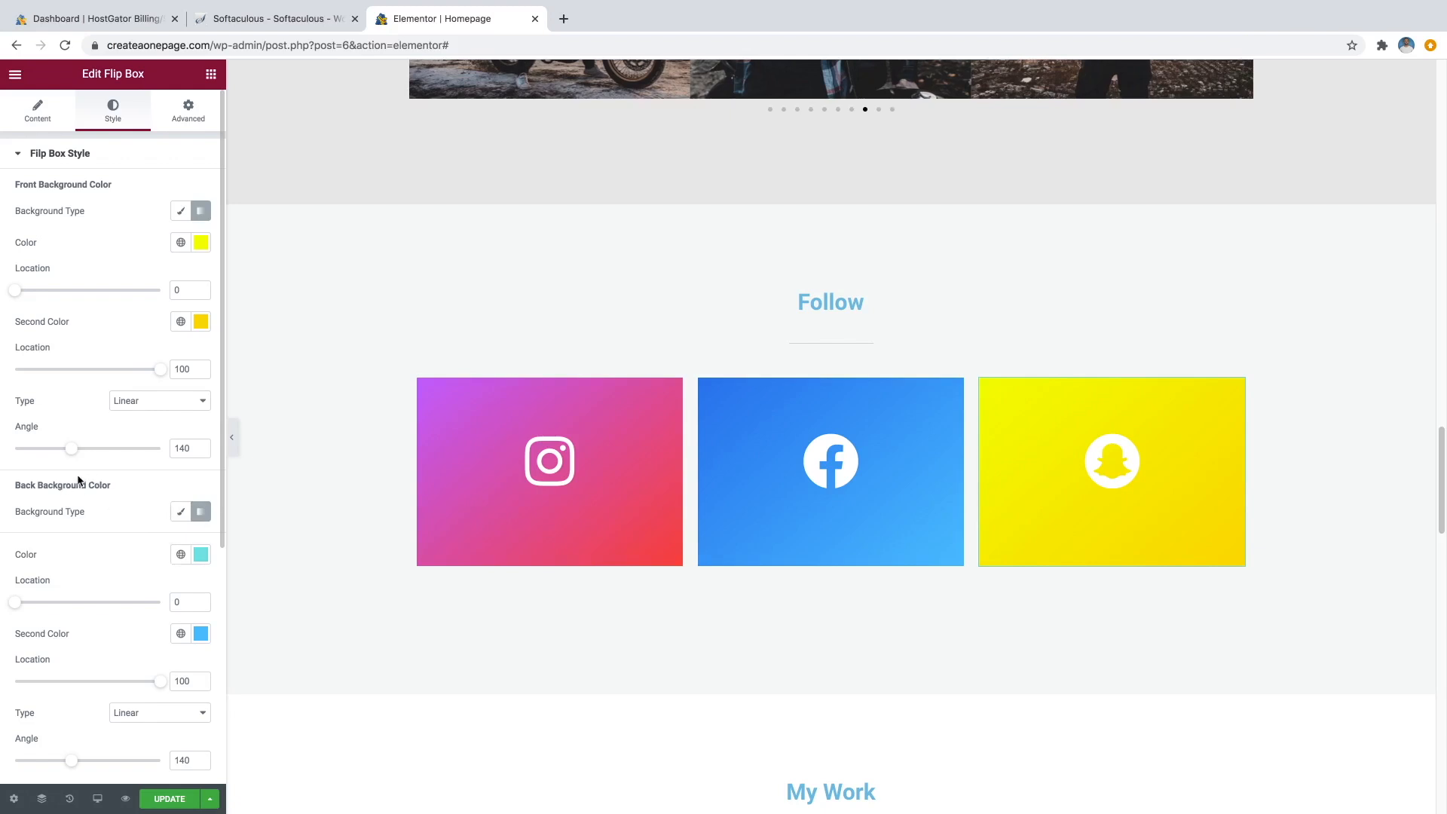
click(201, 555)
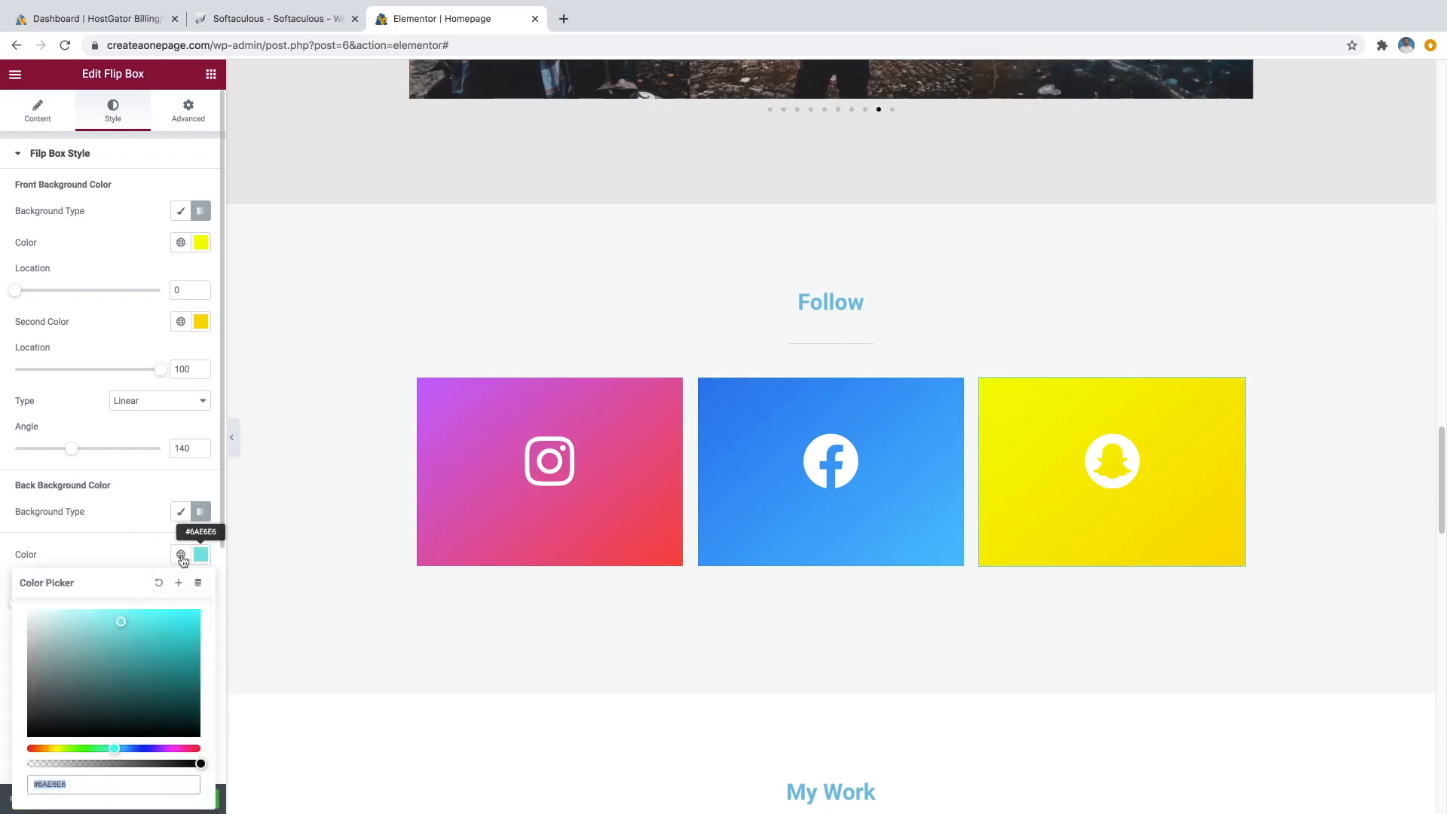
right_click(71, 784)
click(110, 643)
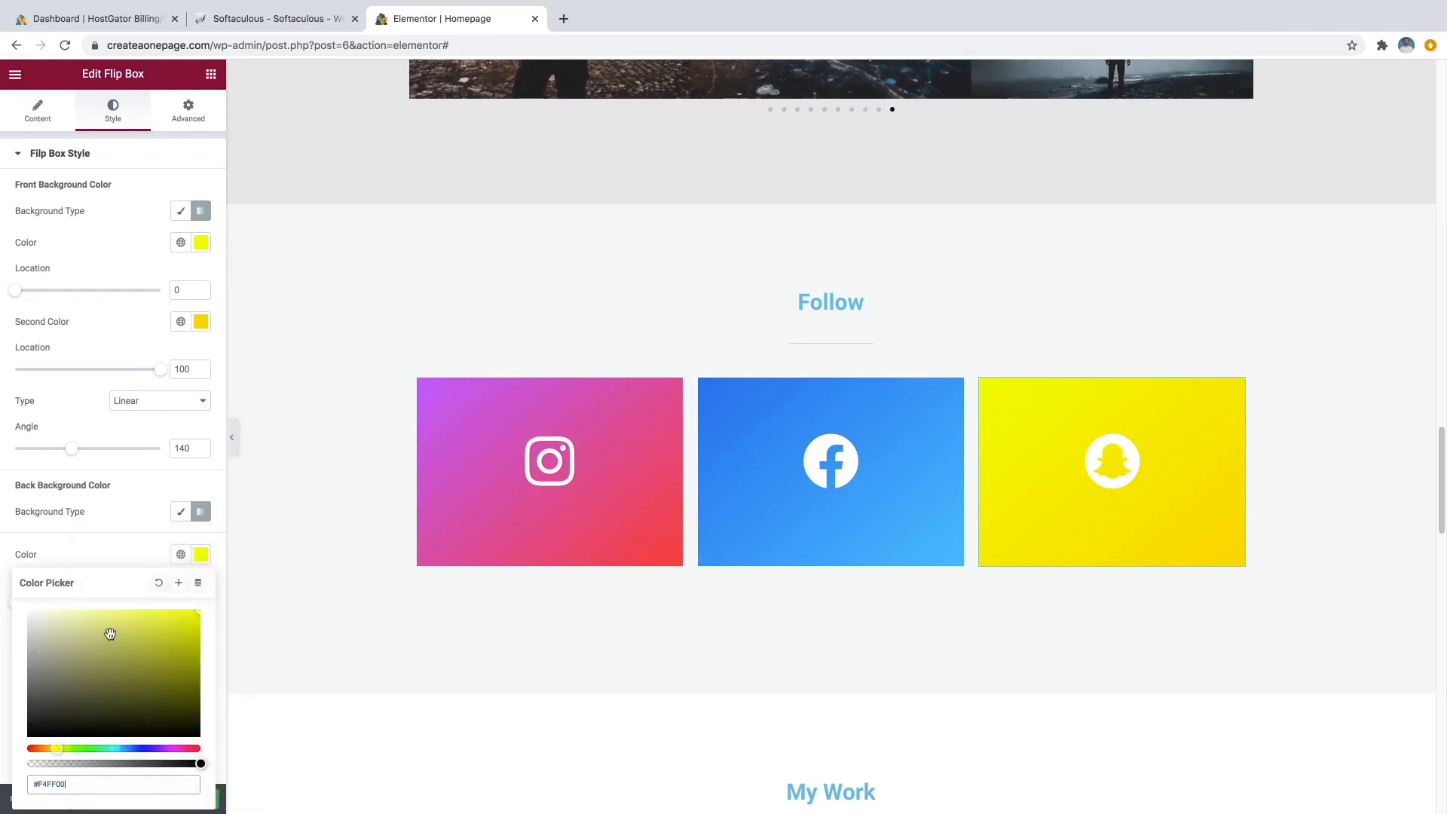
click(138, 507)
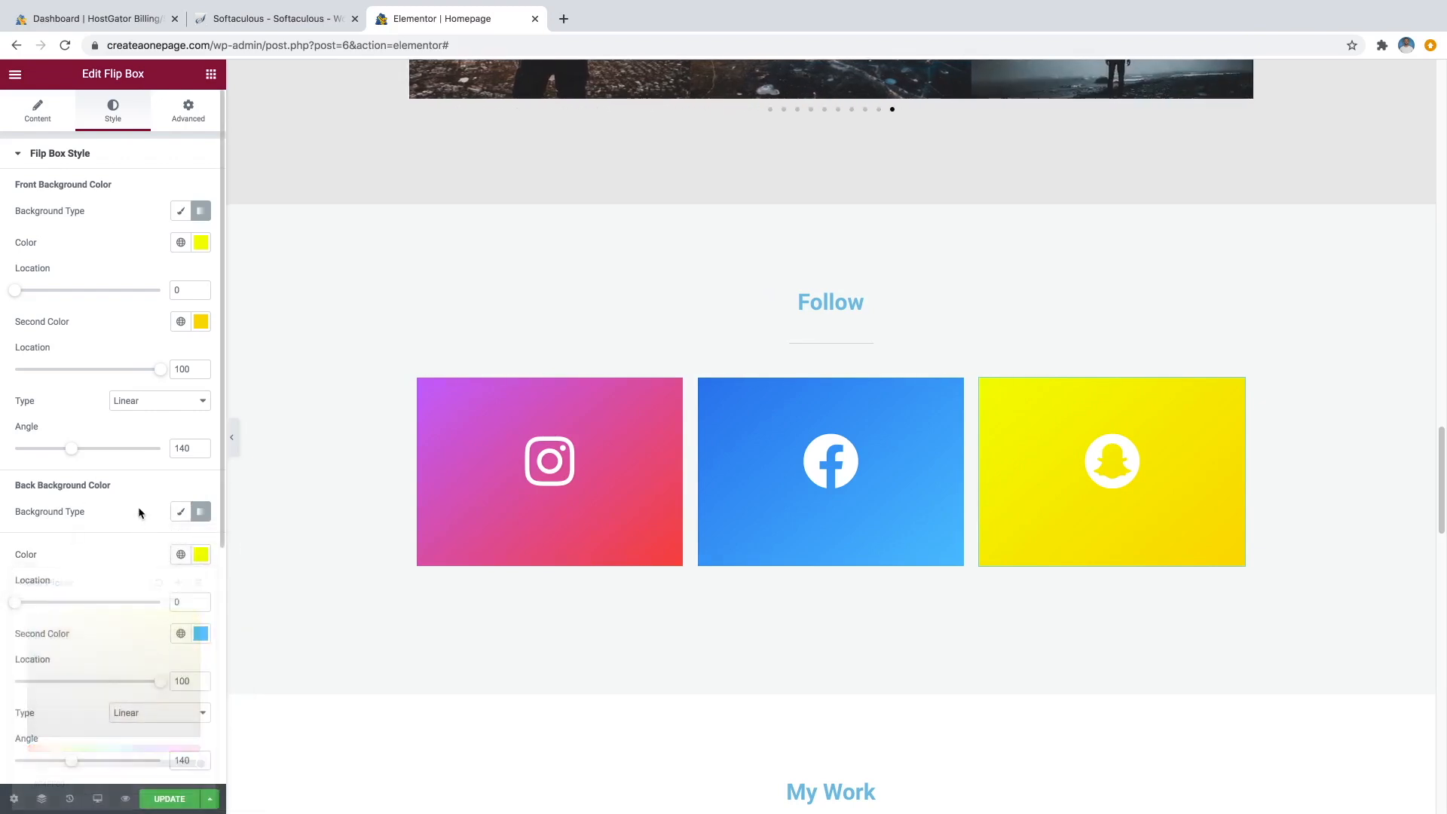
Copy #FFDC00 from the front and paste it as the back gradient's second colour.
click(200, 321)
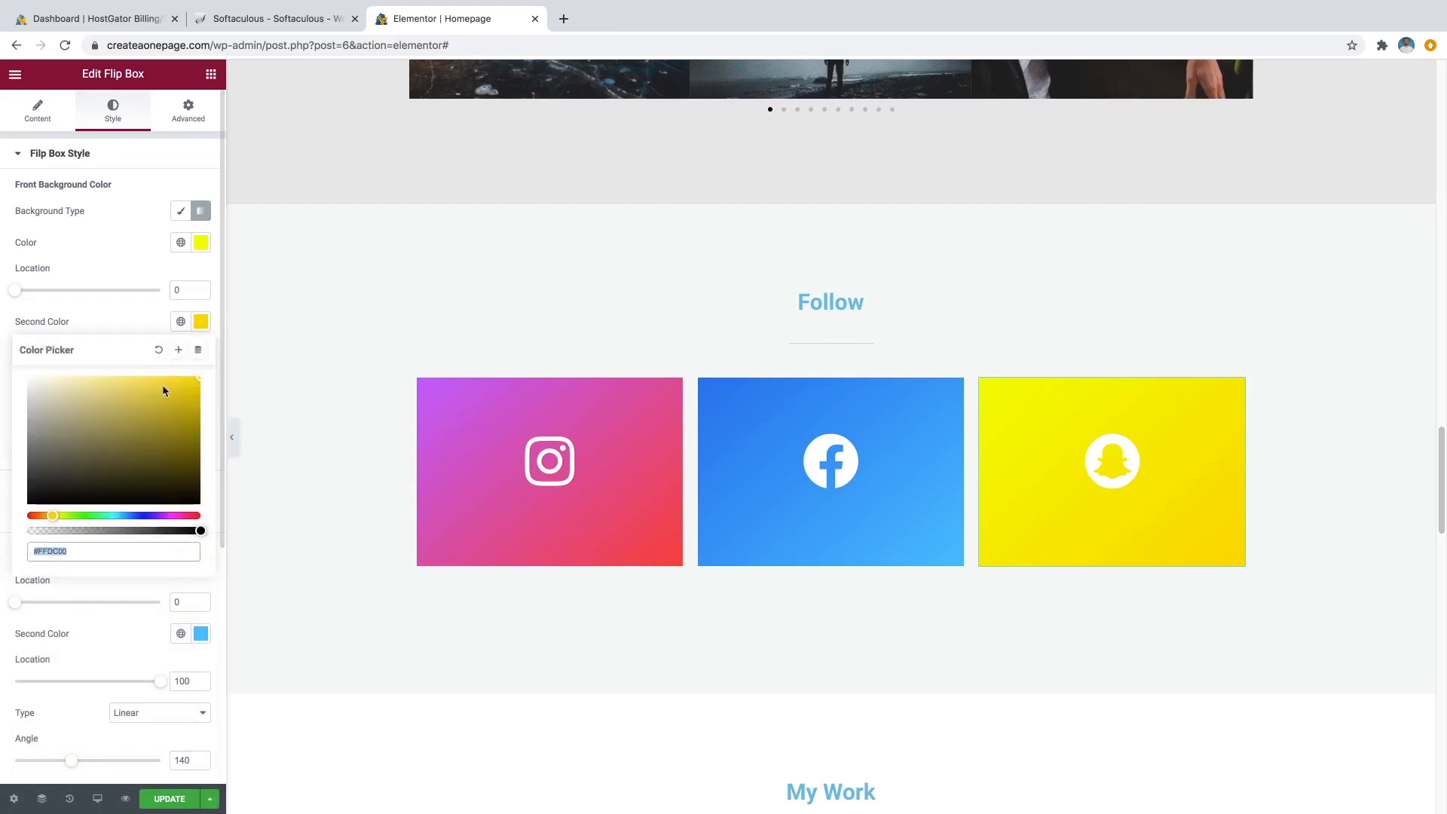
right_click(62, 551)
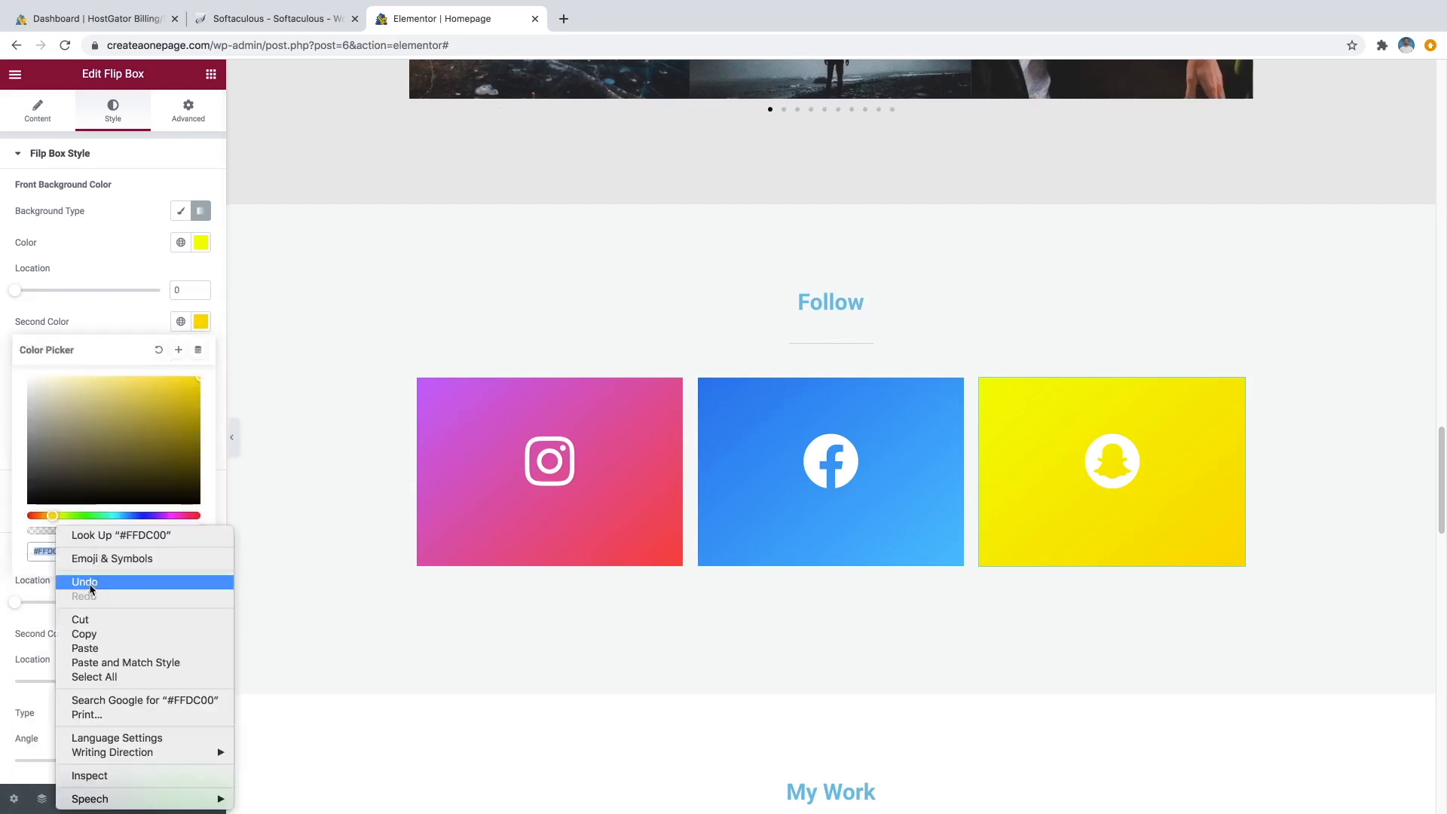
click(92, 634)
click(96, 586)
scroll(98, 586, down, 1)
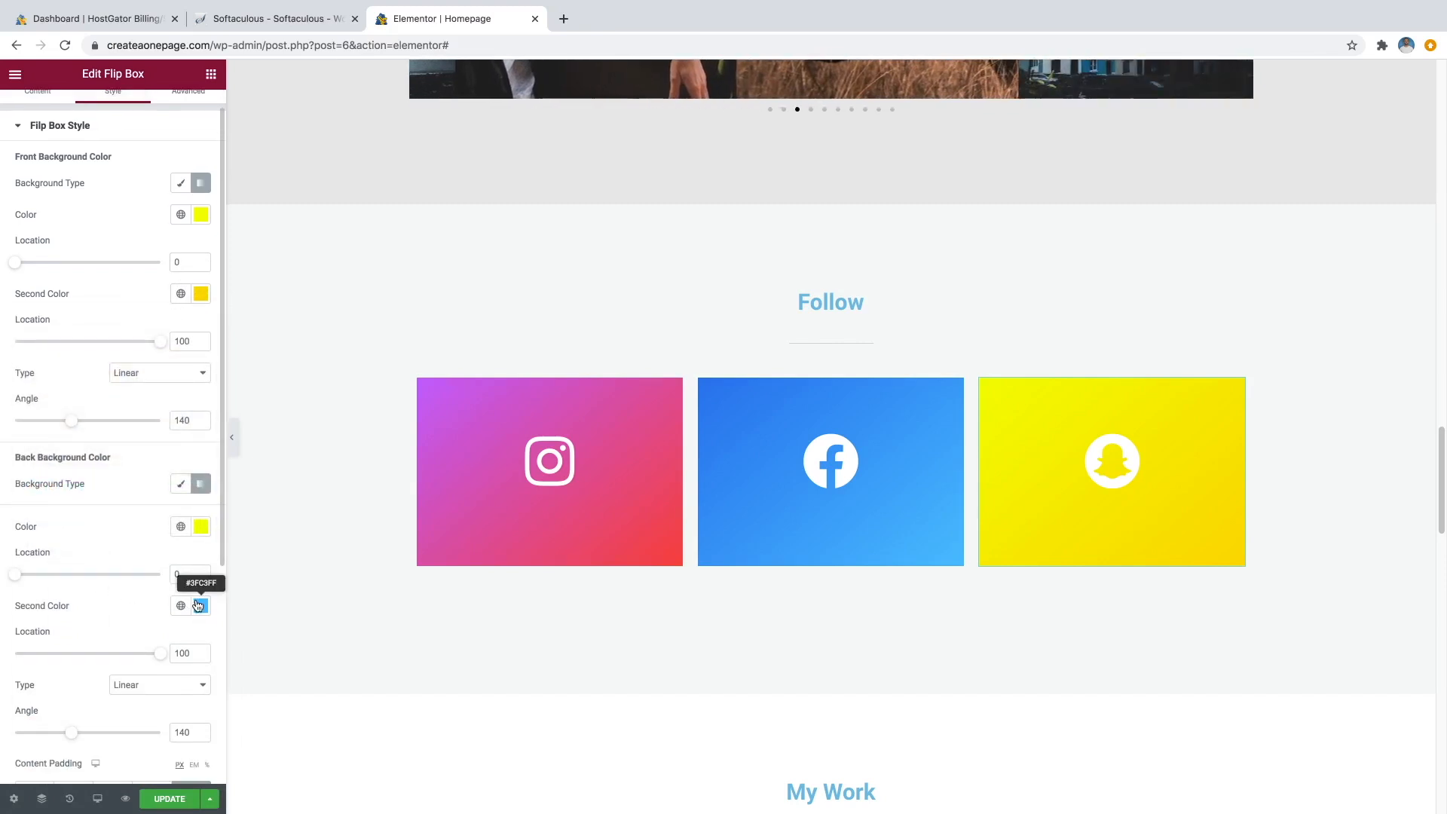
click(199, 606)
right_click(116, 565)
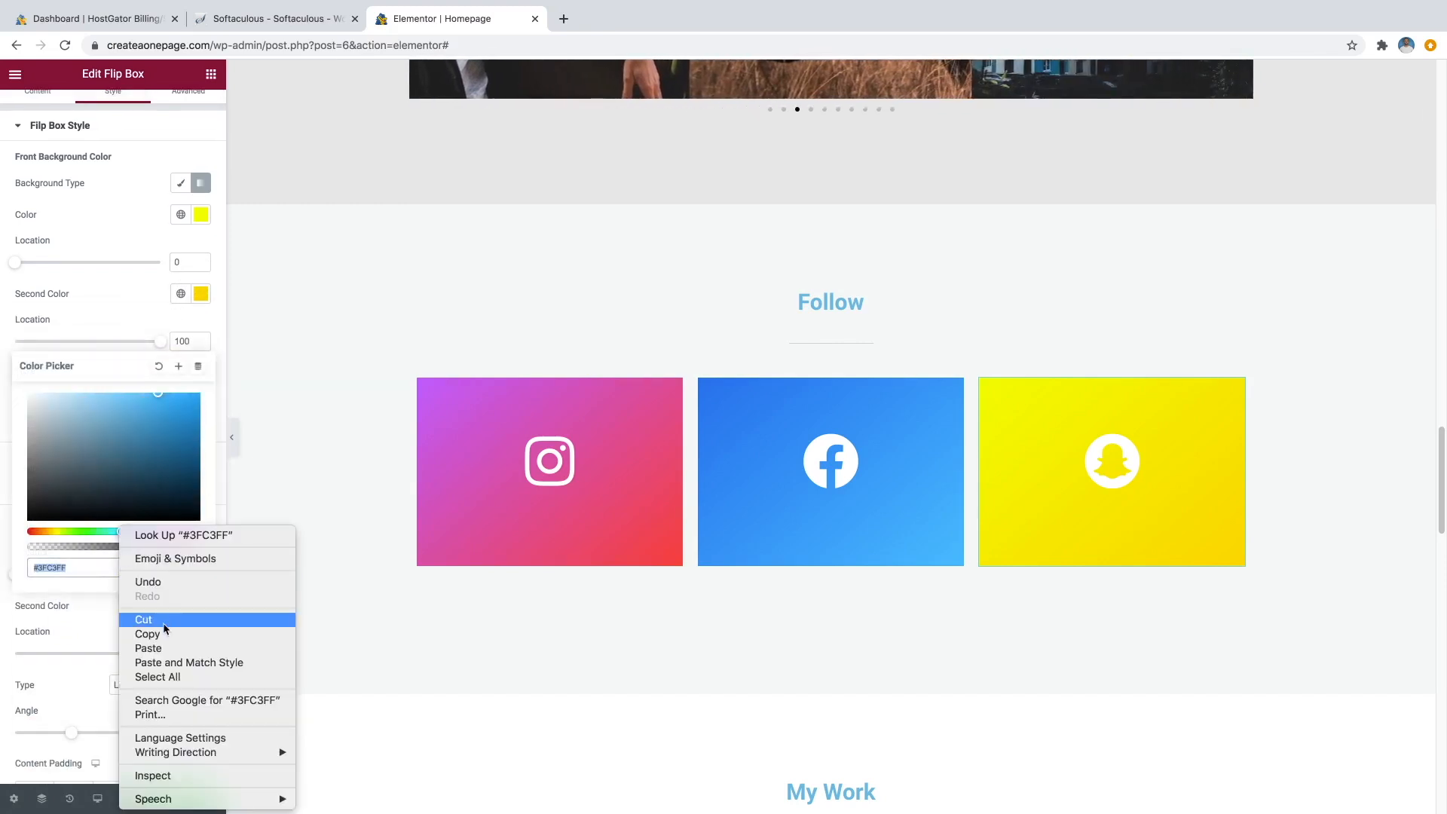
click(162, 648)
click(140, 606)
Undo the yellow colours and the Snapchat icon, restoring the teal Twitter design.
mouse_move(1063, 511)
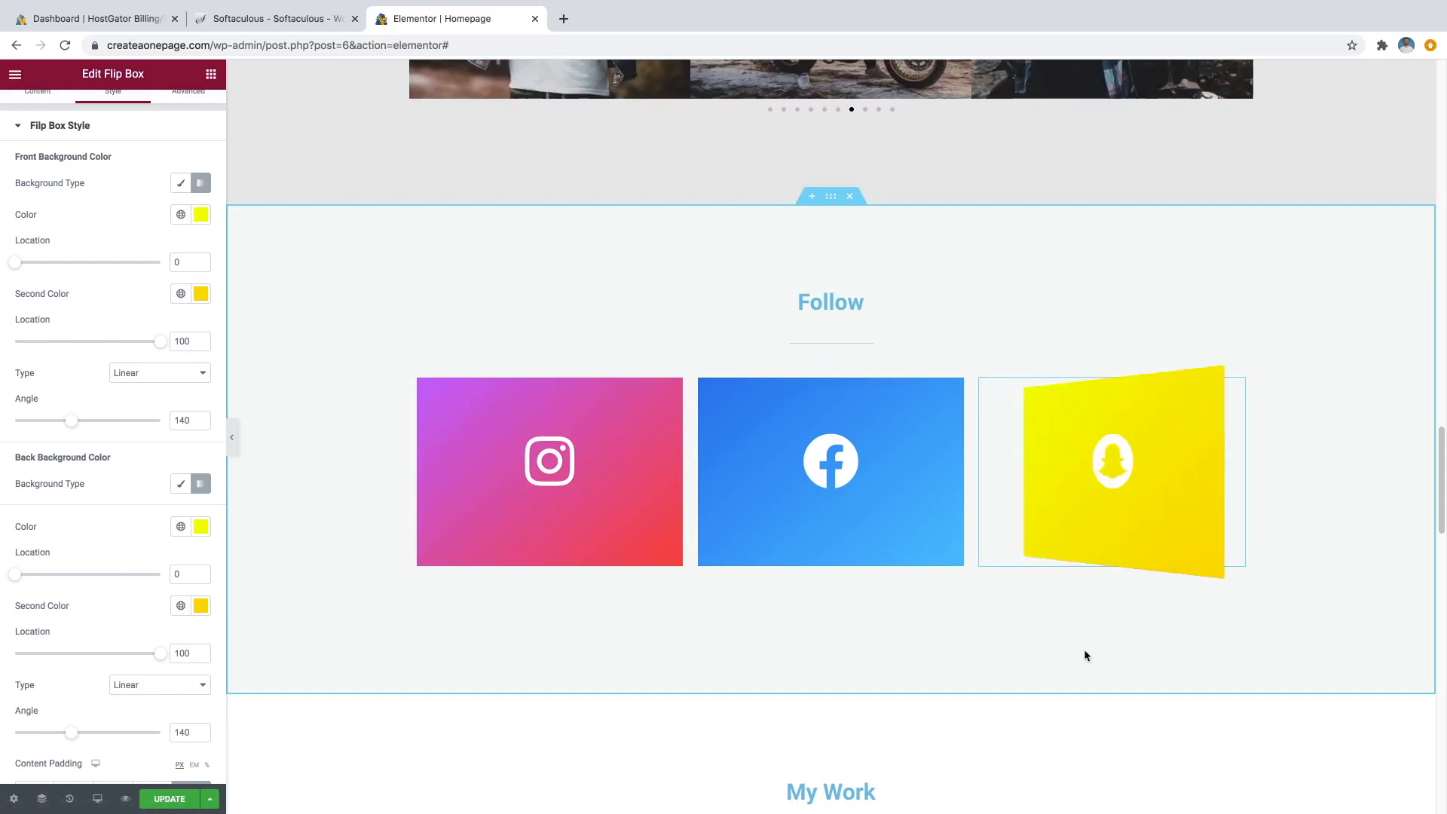
key(super+z)
key(super+z)
key(super+z)
key(super+z)
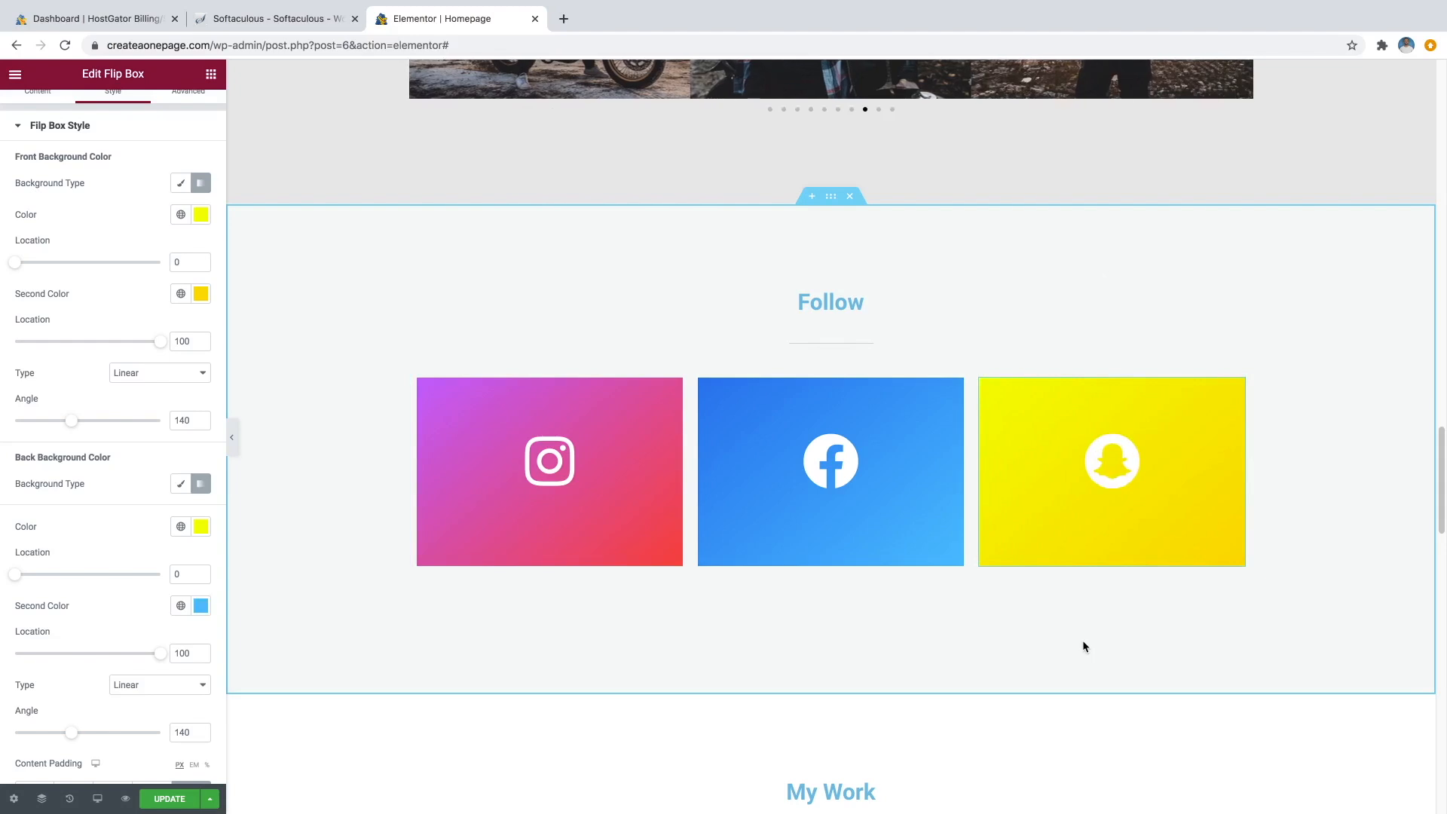
key(super+z)
key(super+z)
key(super+z)
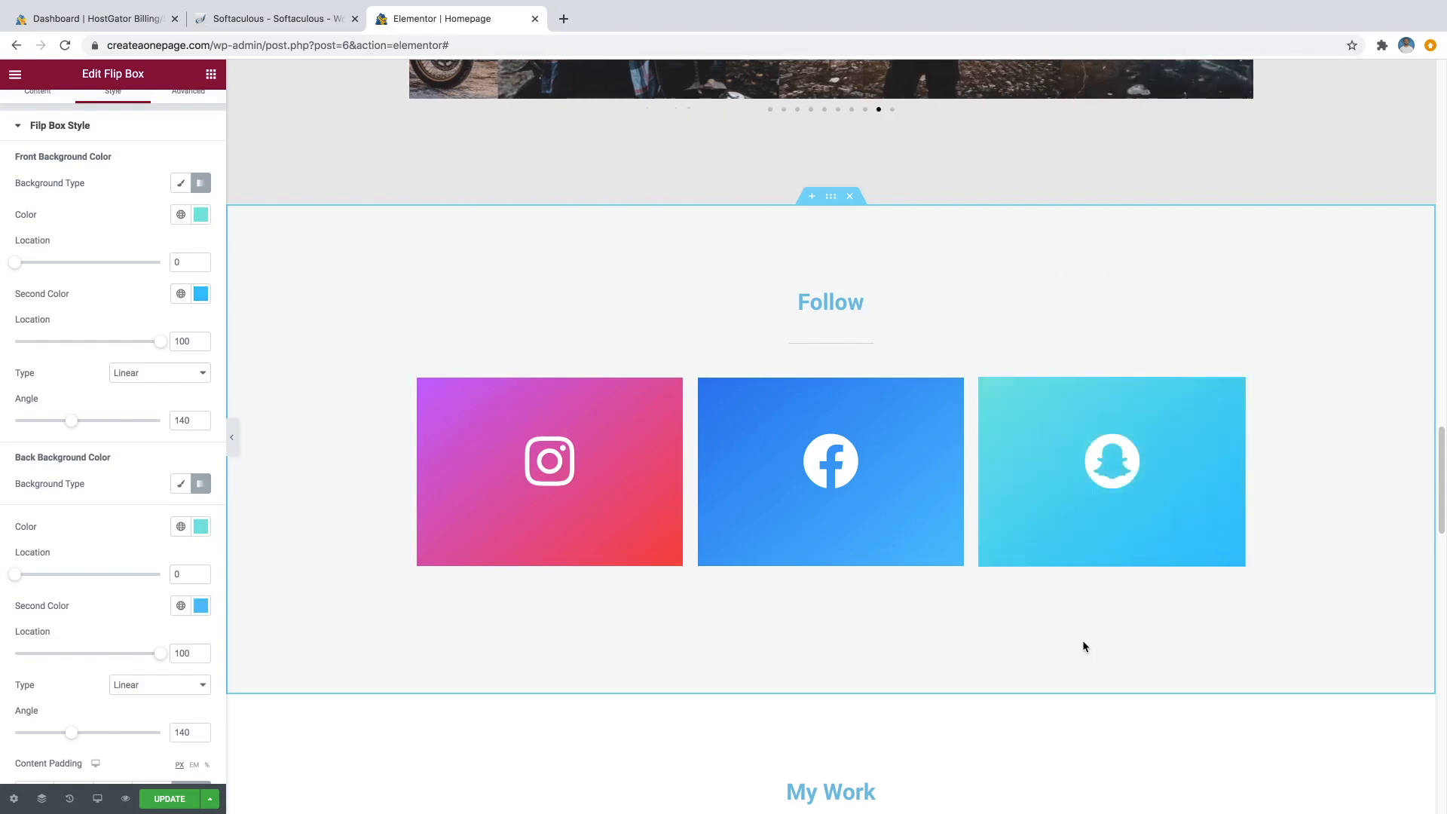
key(super+z)
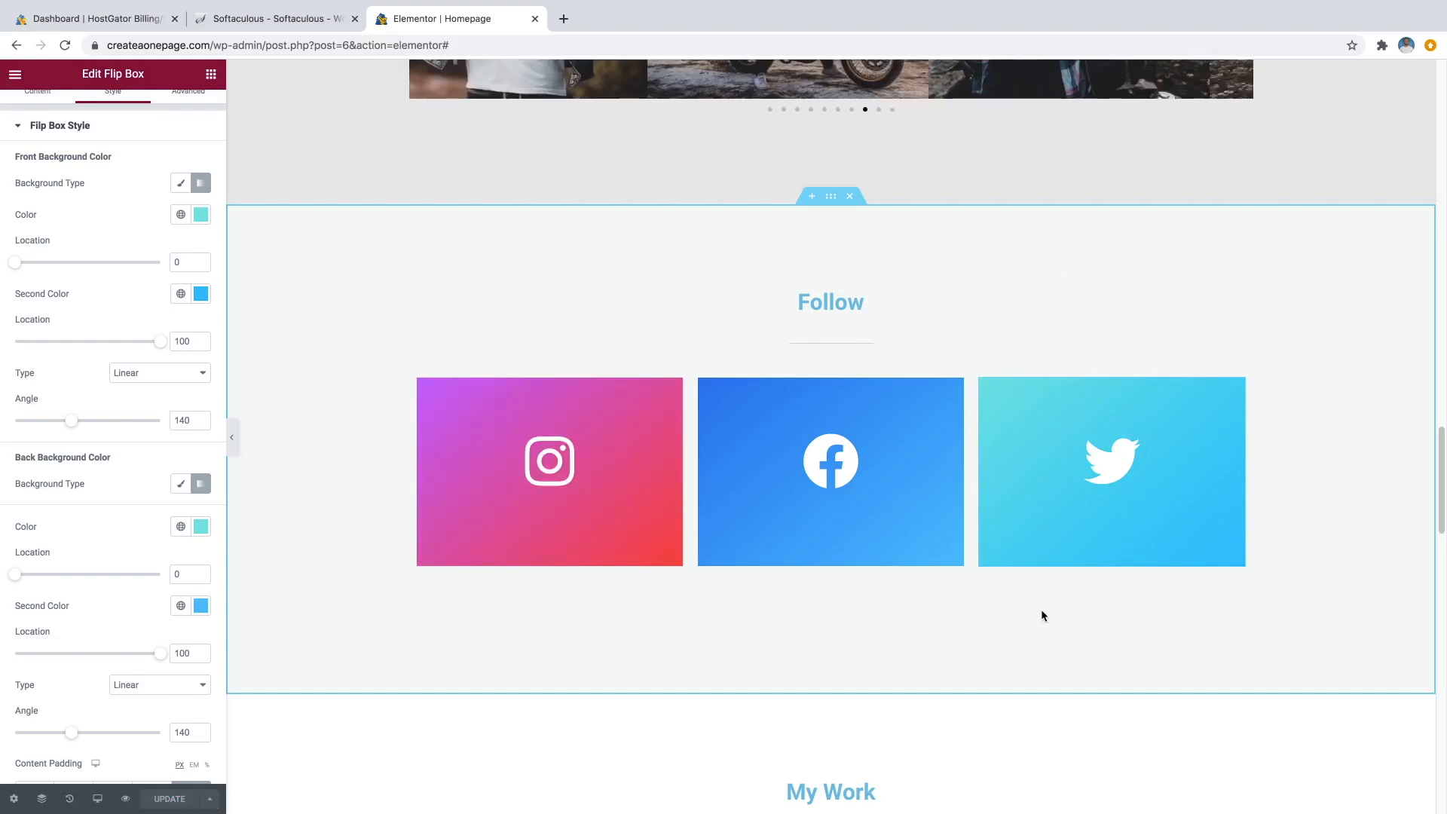
Locate the My Work section further down the page and select its heading.
scroll(1025, 609, down, 5)
scroll(1022, 612, down, 2)
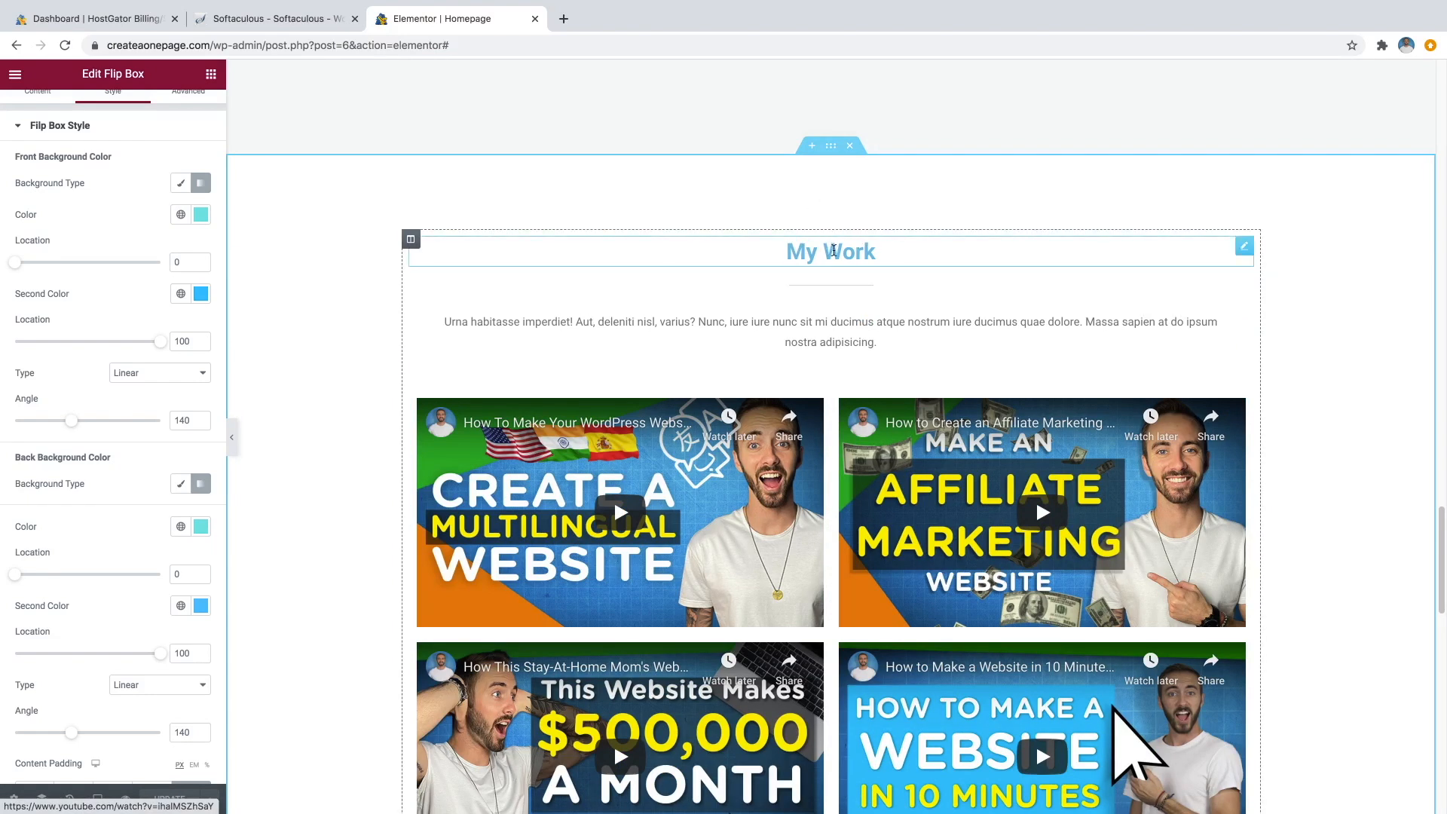
scroll(889, 586, down, 1)
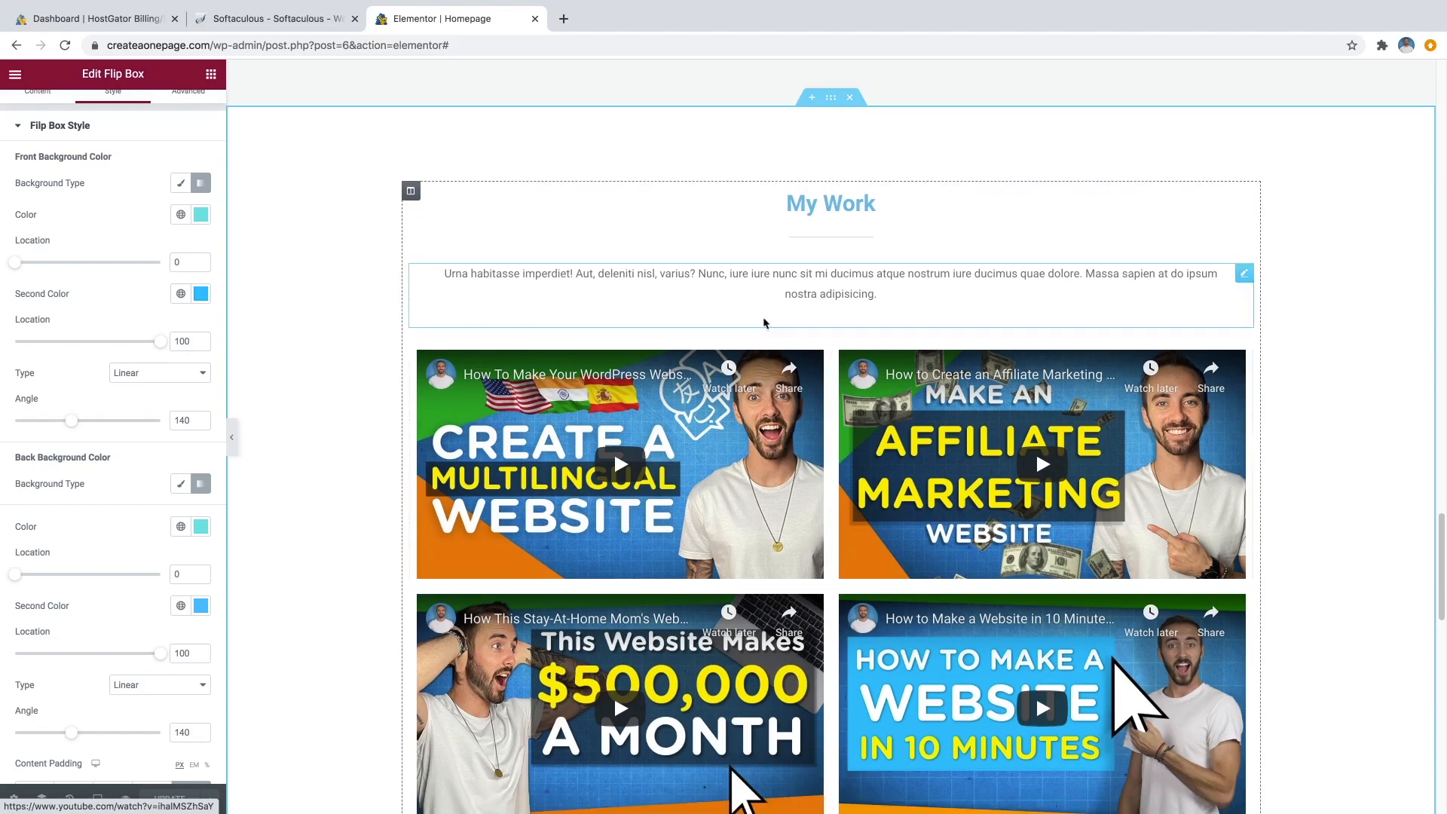
scroll(980, 581, down, 1)
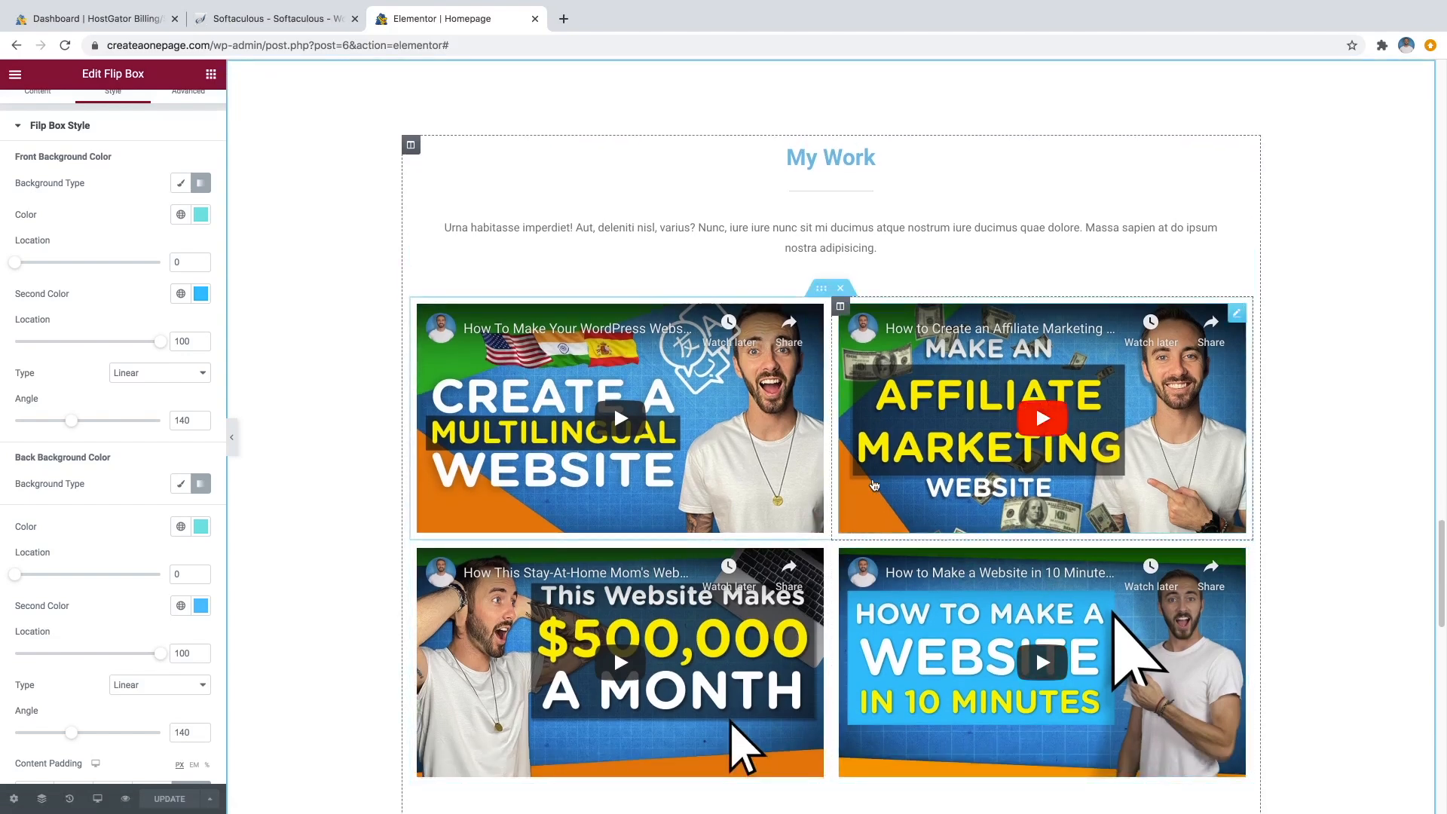
scroll(821, 126, up, 1)
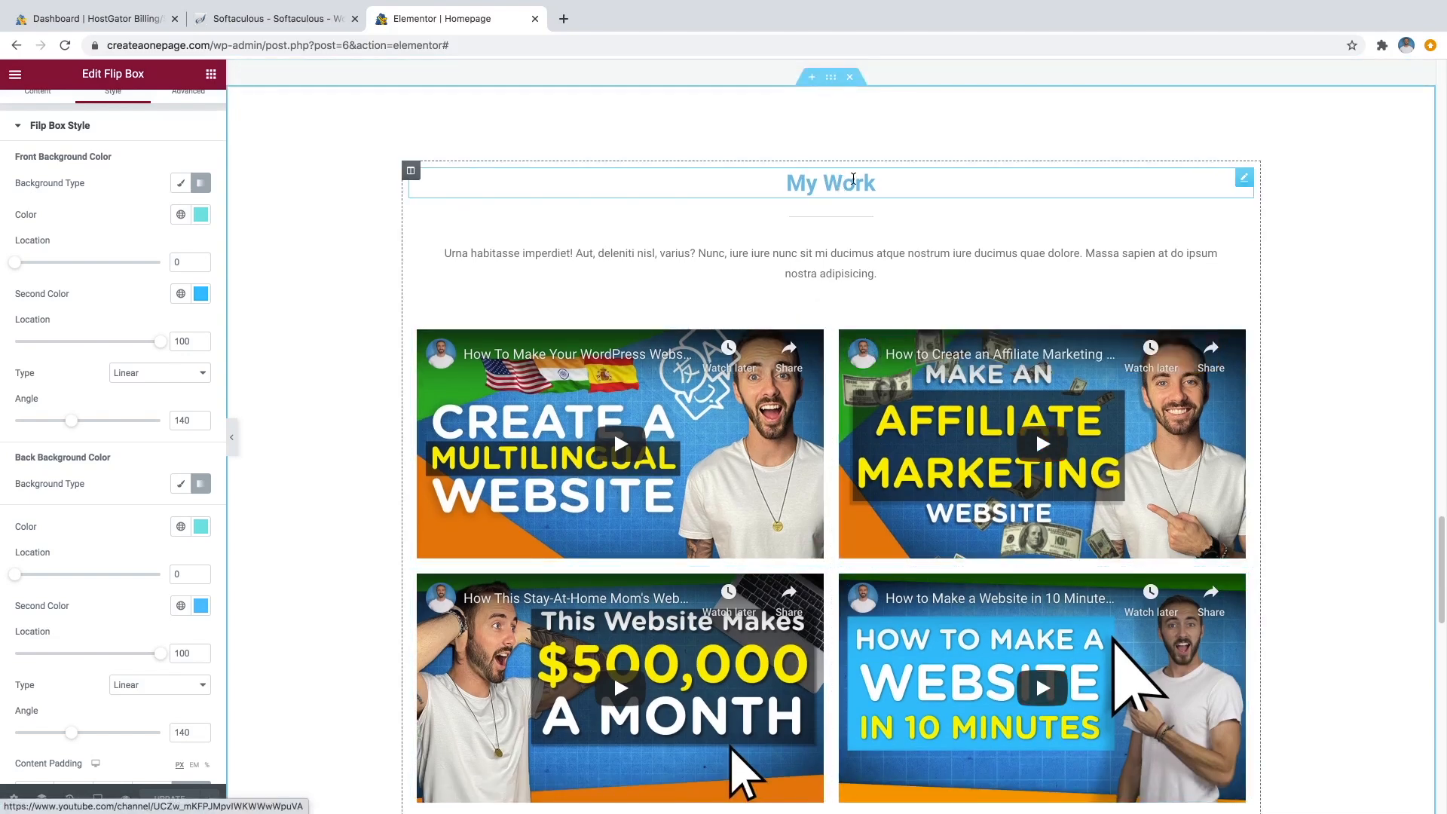
click(853, 178)
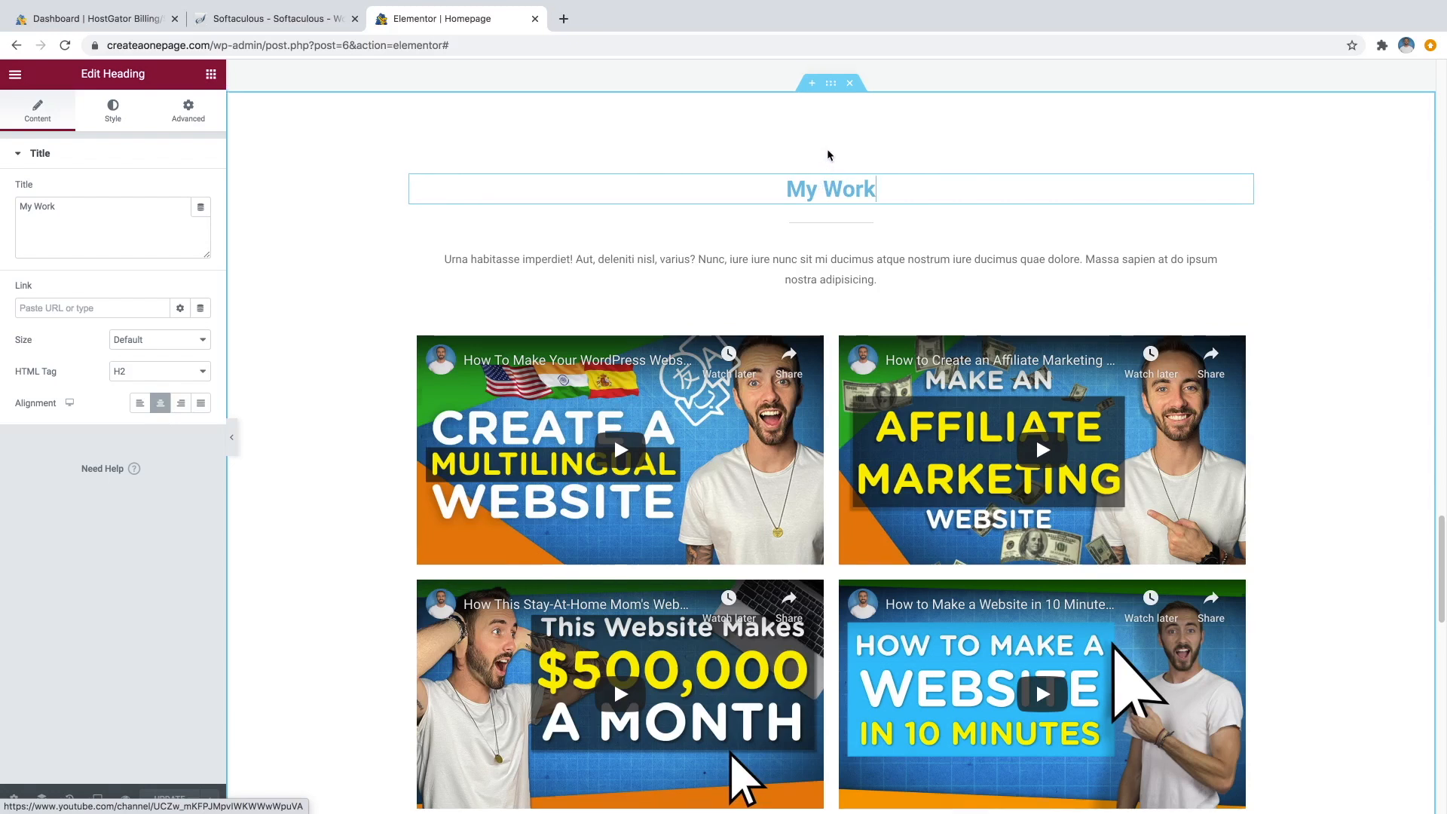
scroll(828, 143, up, 1)
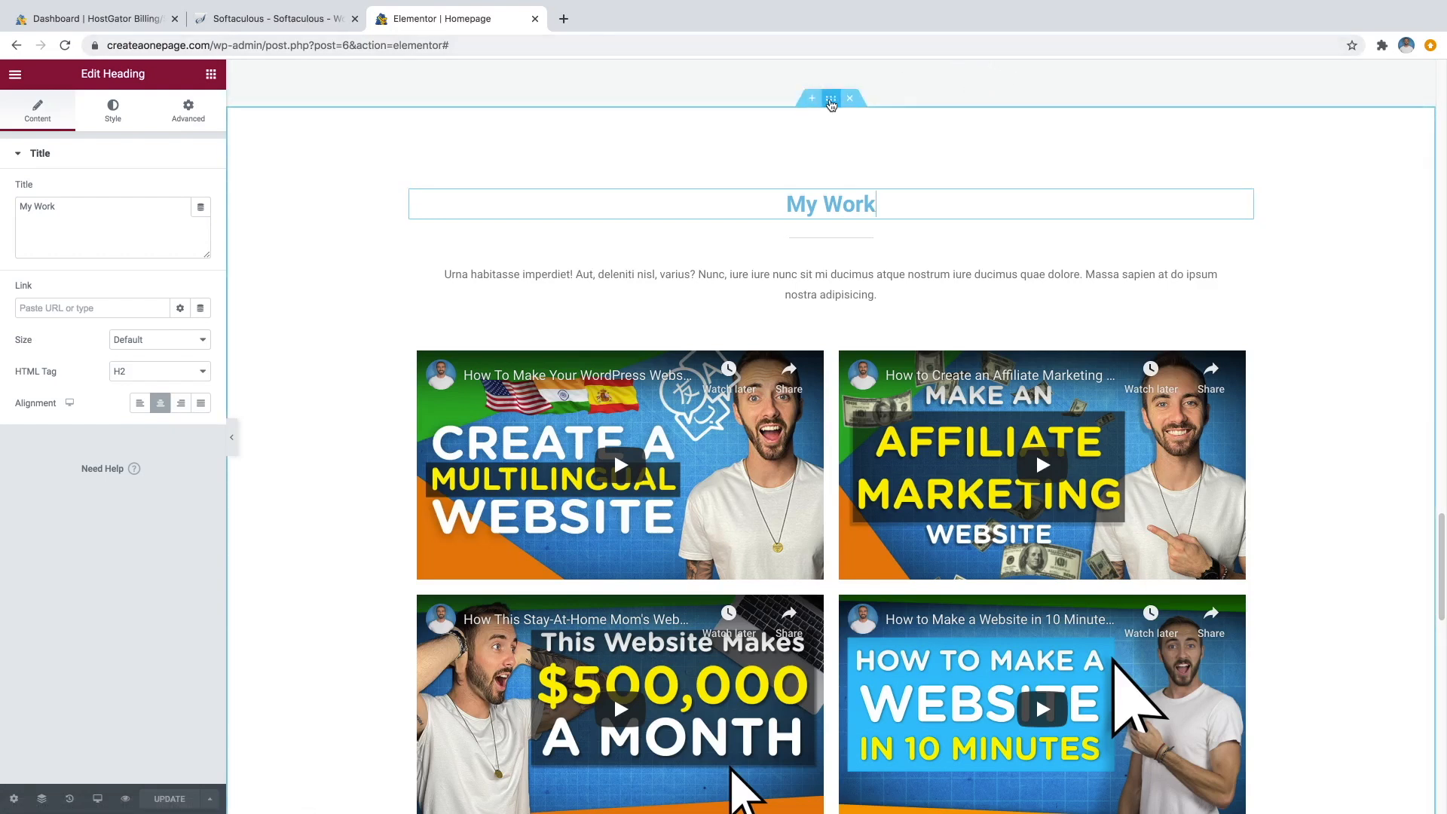
In the section's Advanced settings, trial-edit the CSS ID, then undo it back to 'mywork'.
click(832, 104)
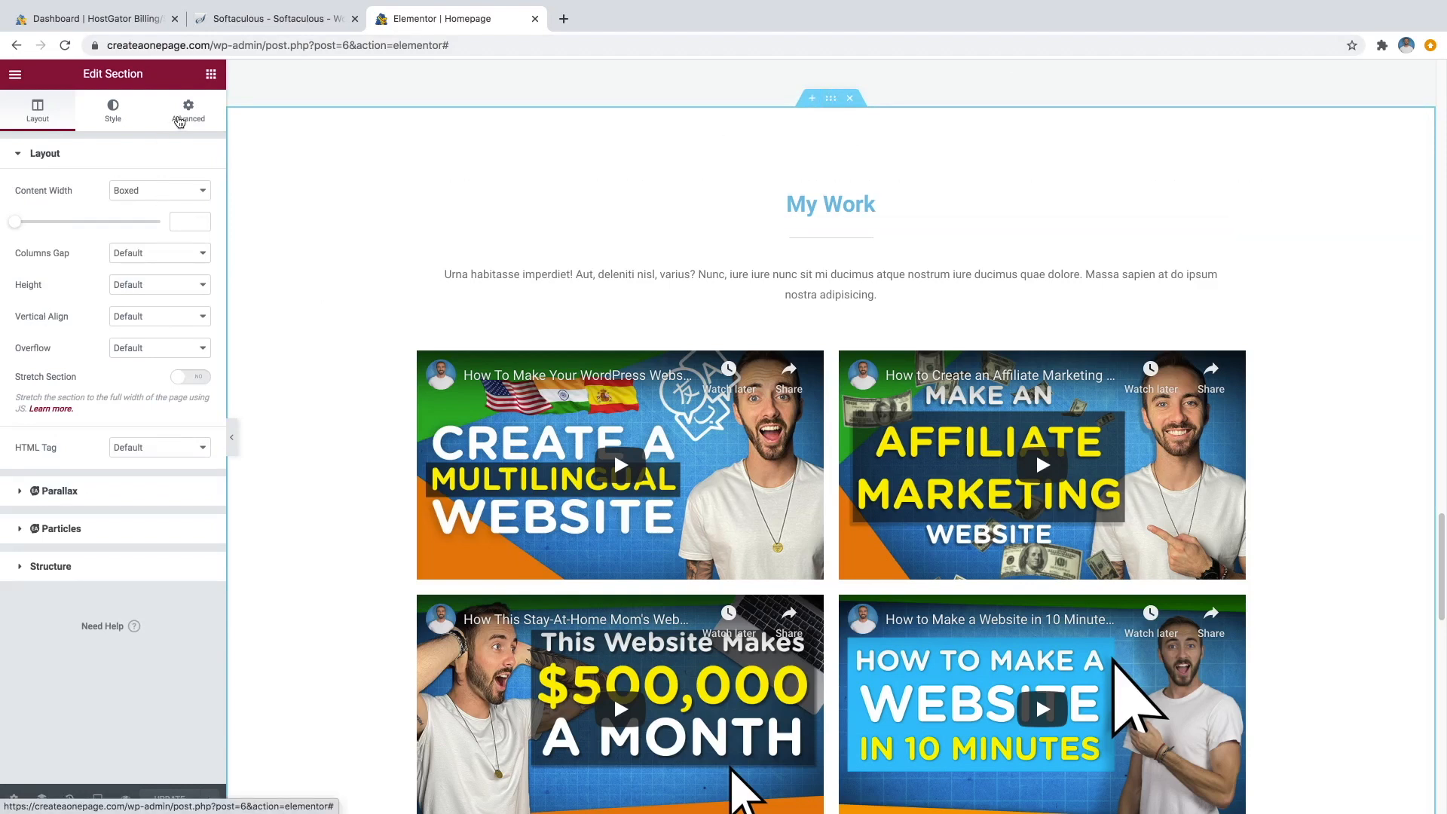
click(179, 123)
drag(148, 361, 125, 361)
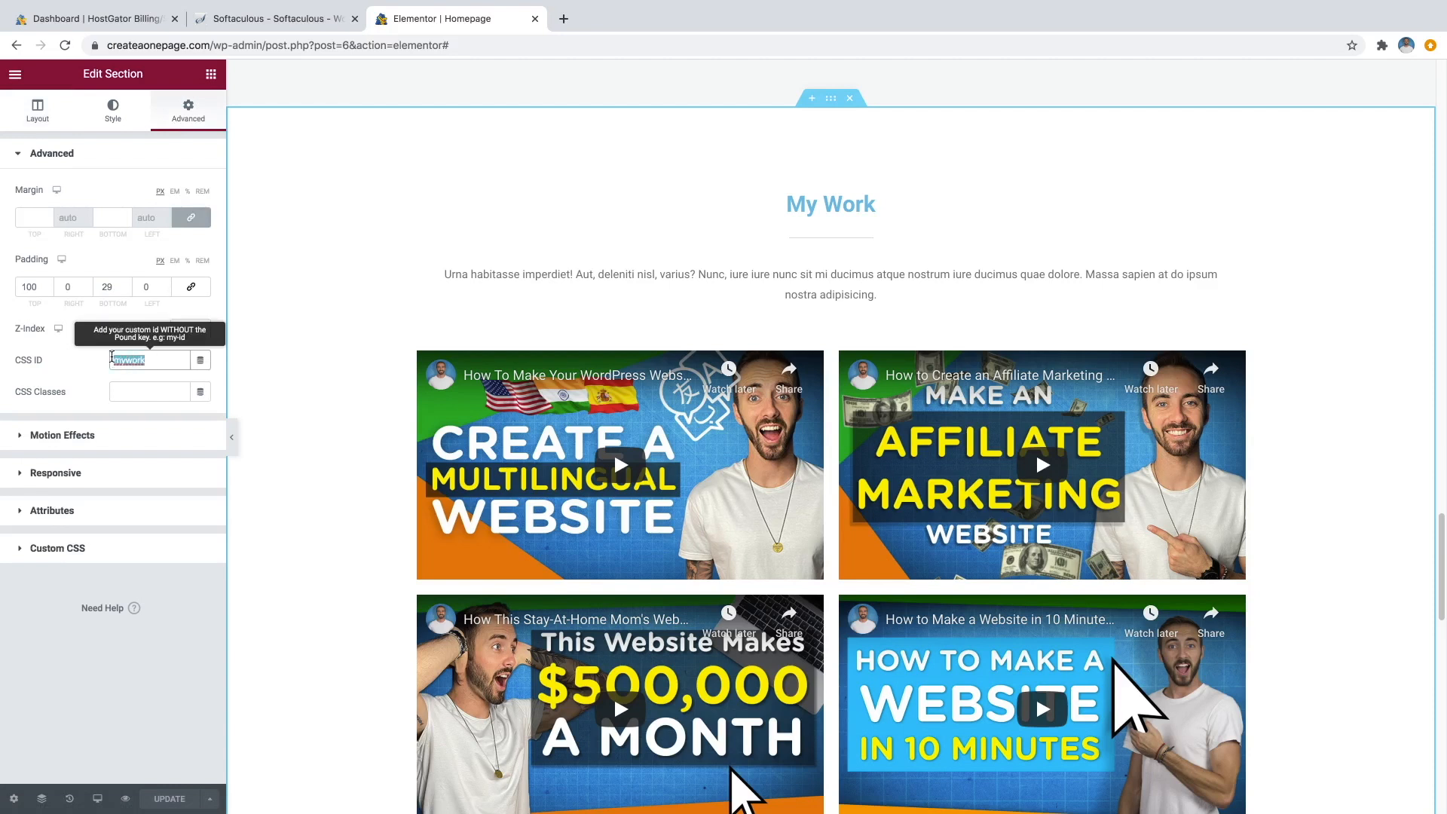
text(videos)
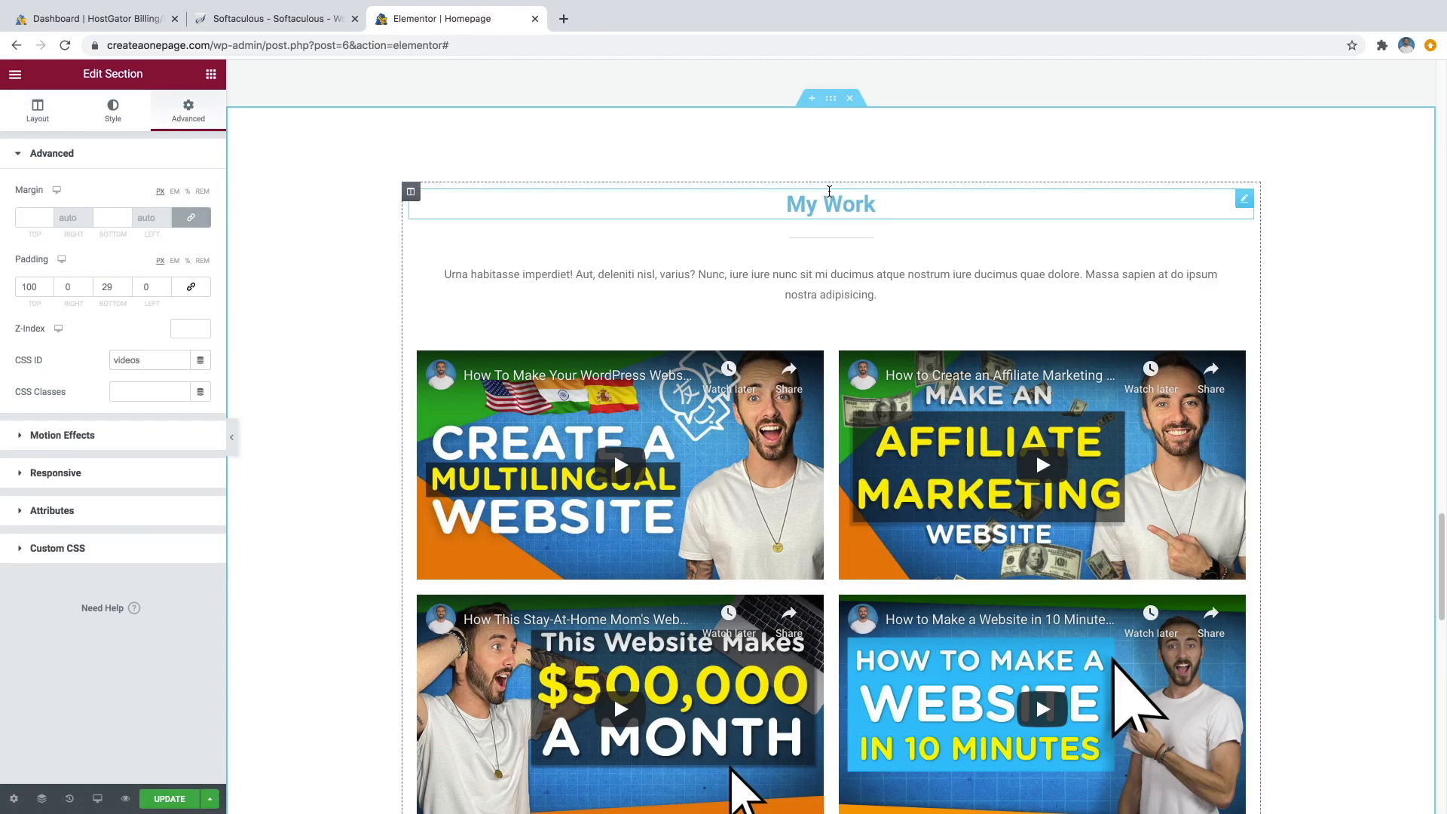
key(ctrl+z)
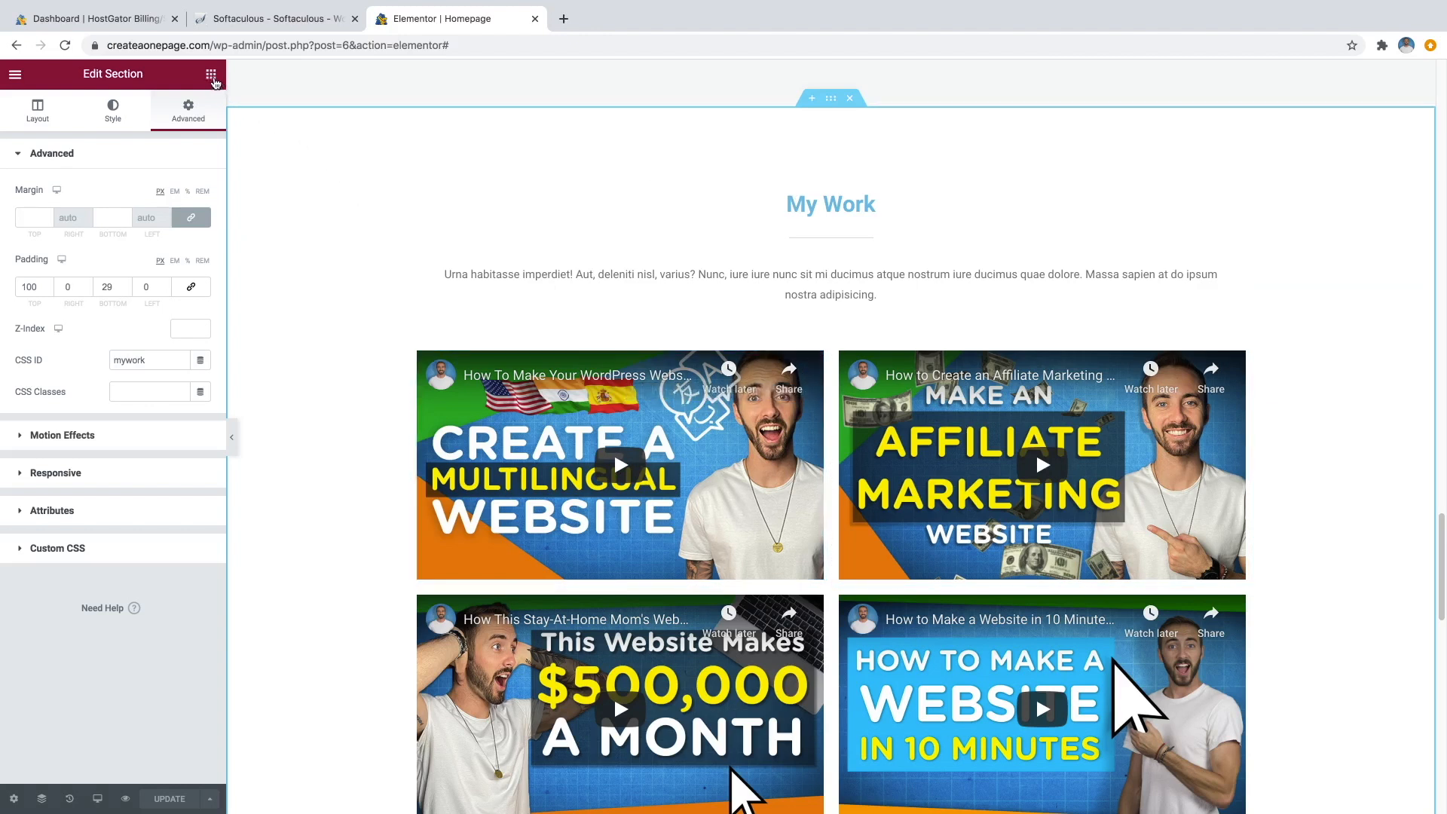
Open the Elementor widget panel and scroll through the General widgets list.
click(211, 75)
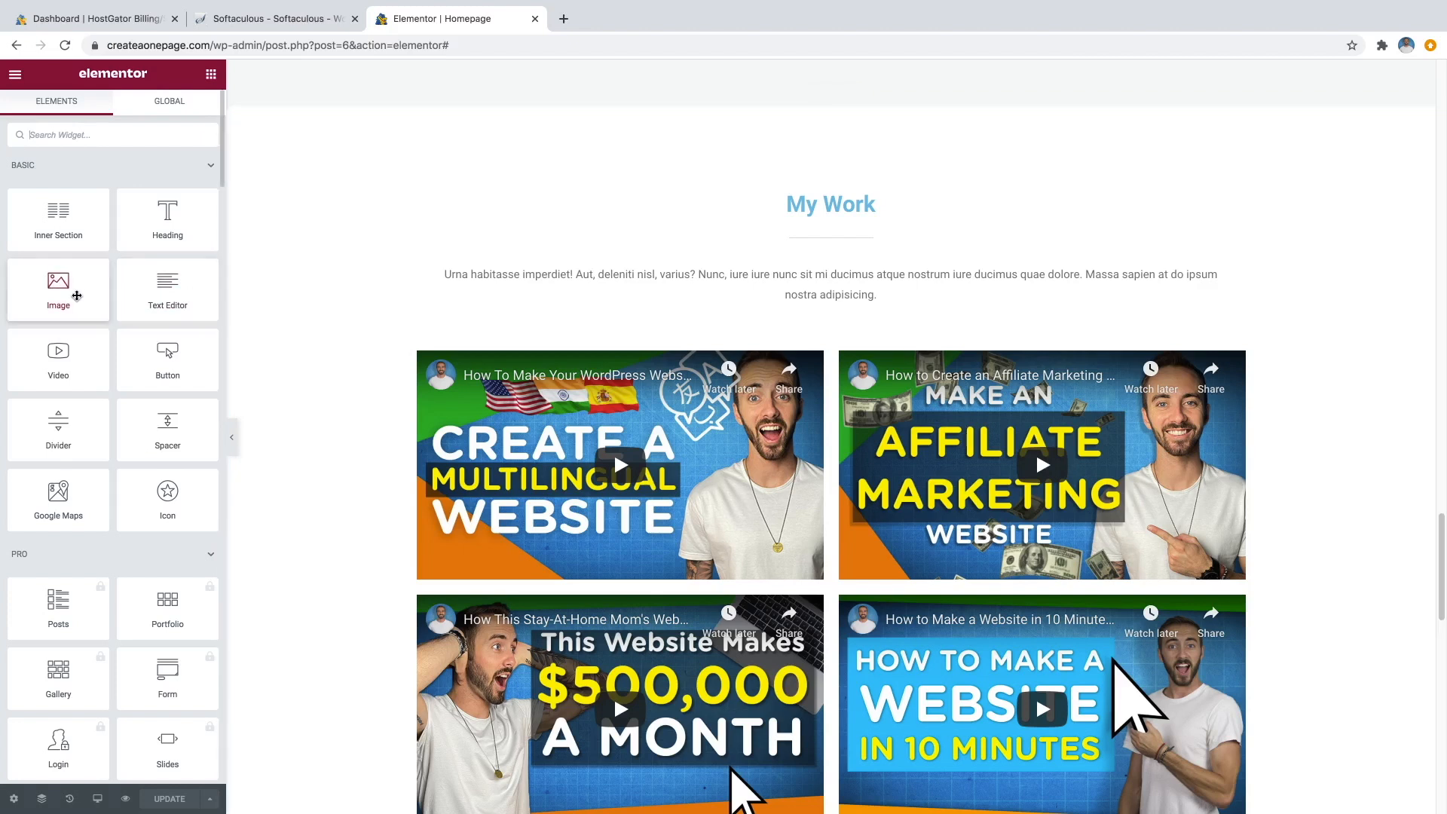
scroll(86, 500, down, 2)
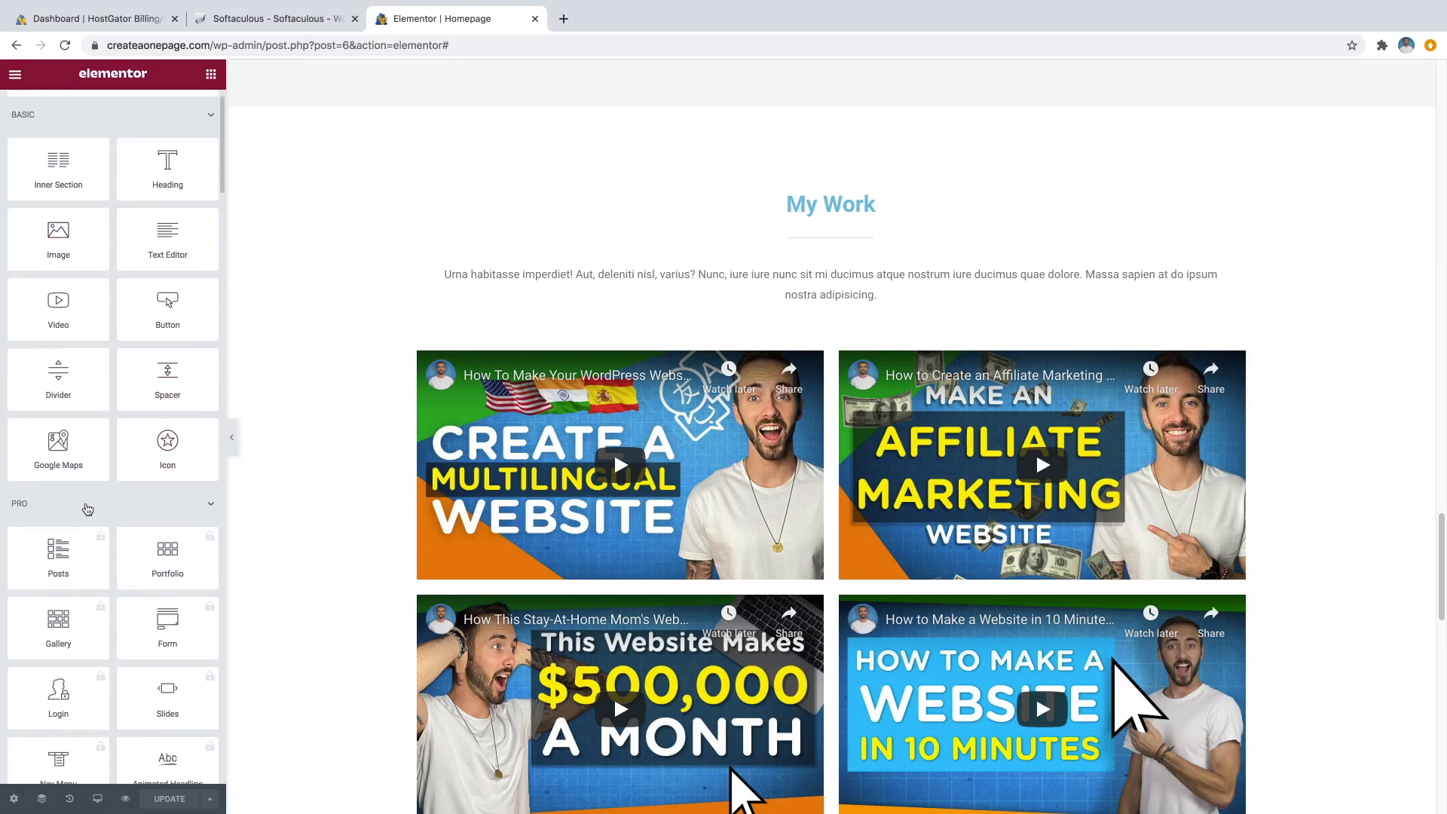
scroll(98, 497, down, 2)
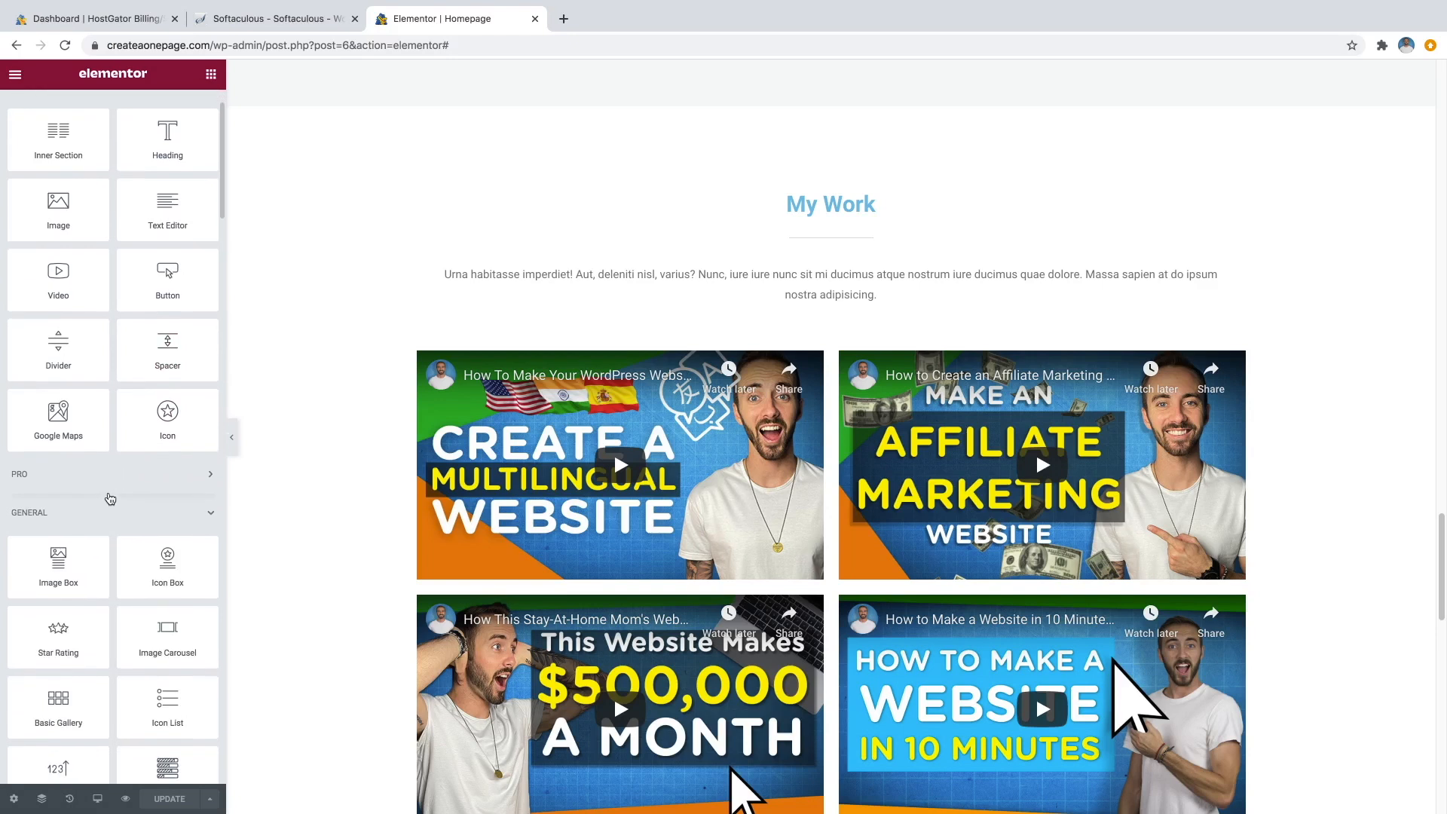
scroll(112, 495, down, 10)
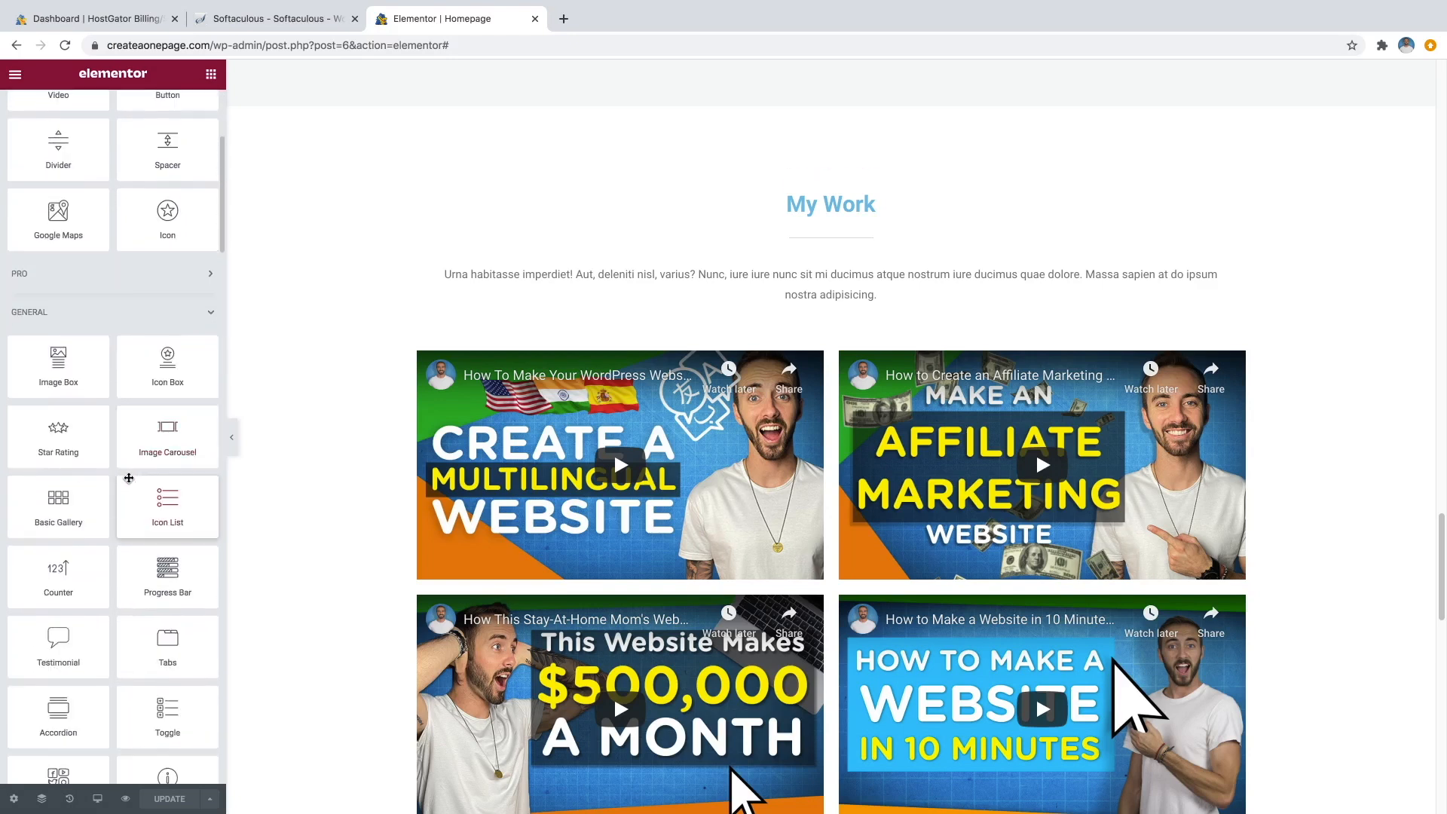
scroll(152, 468, down, 1)
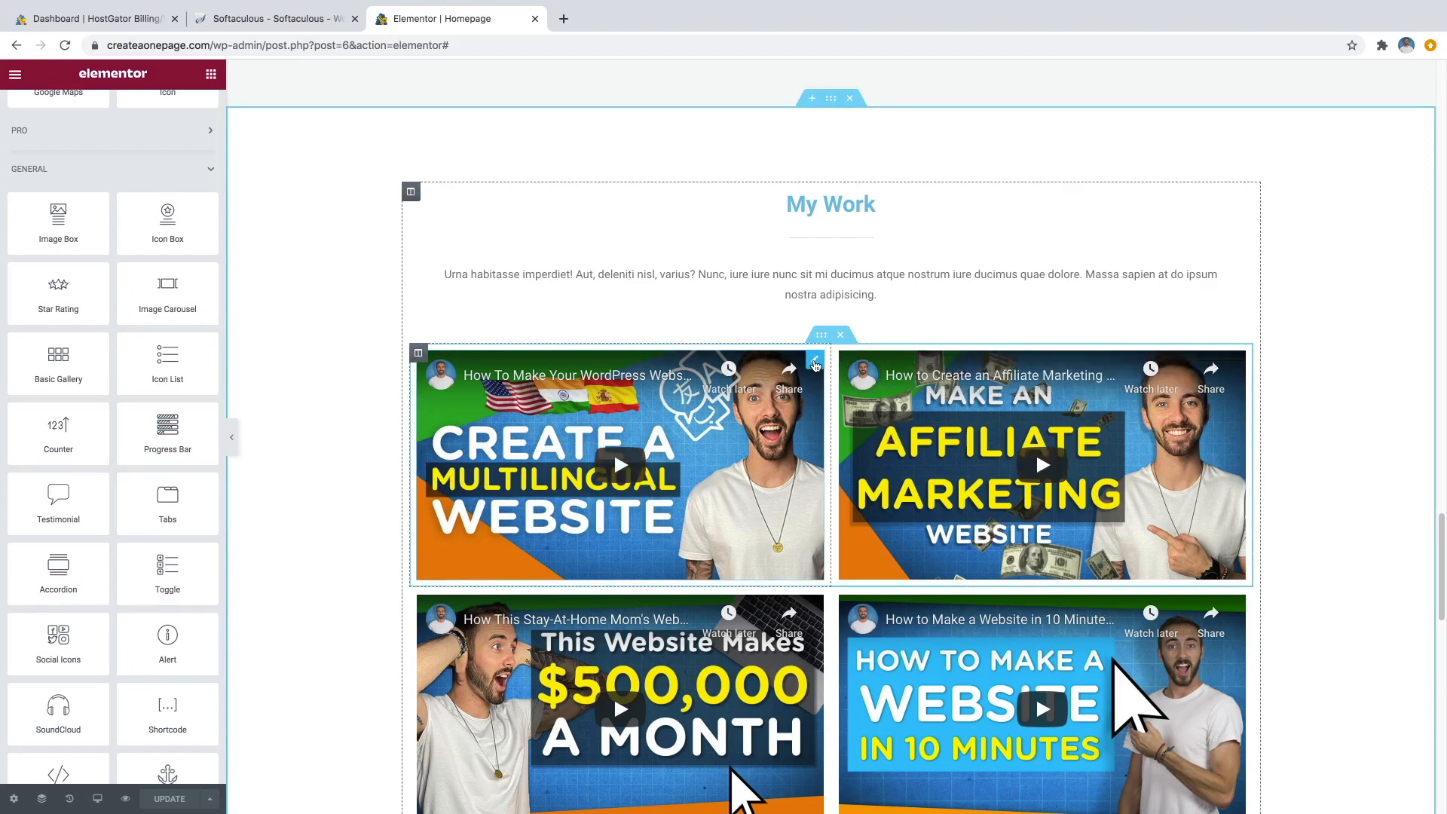
Review the first My Work video's link in its settings and keep YouTube as its source.
click(814, 363)
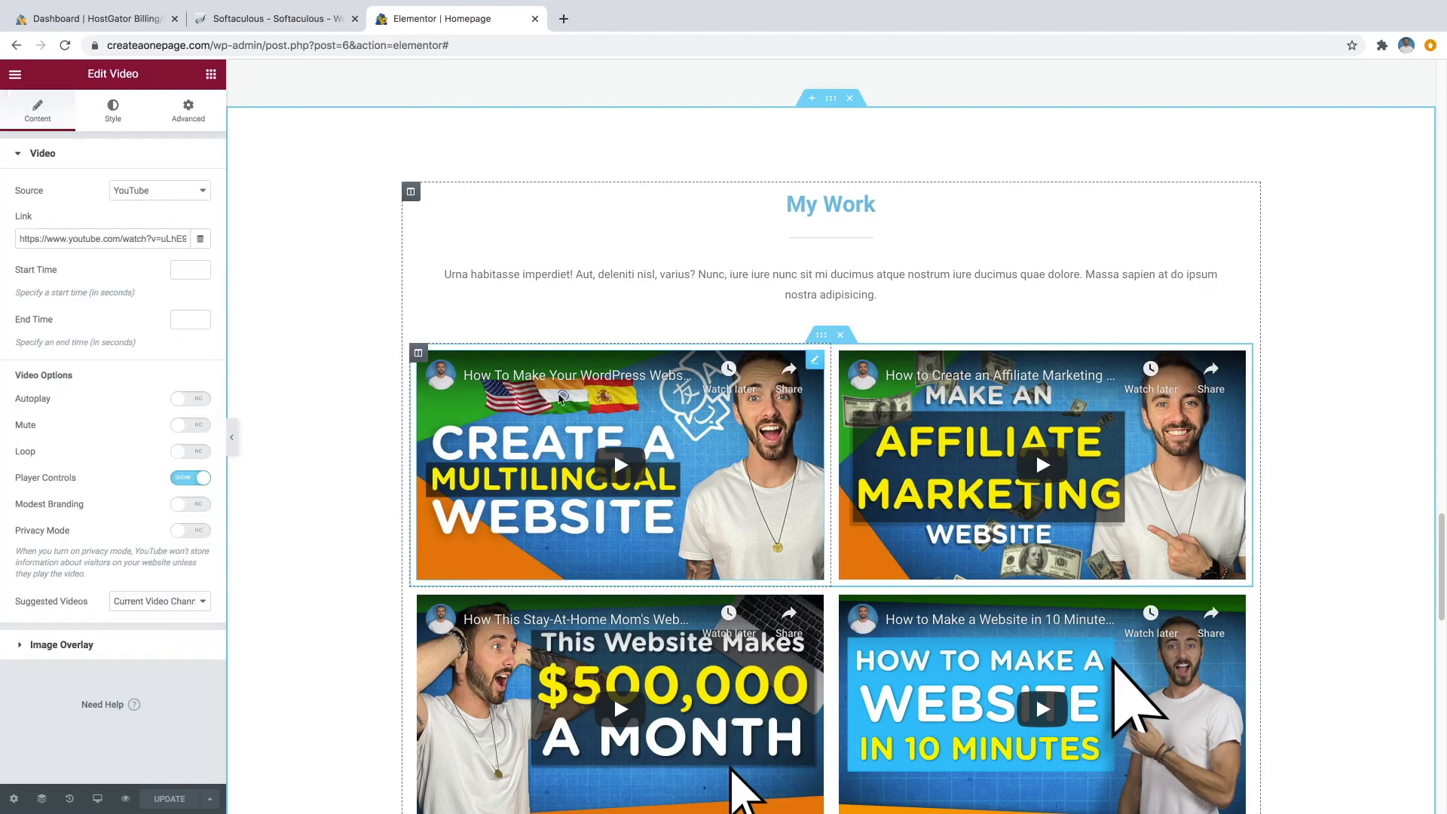
drag(101, 237, 130, 236)
click(131, 236)
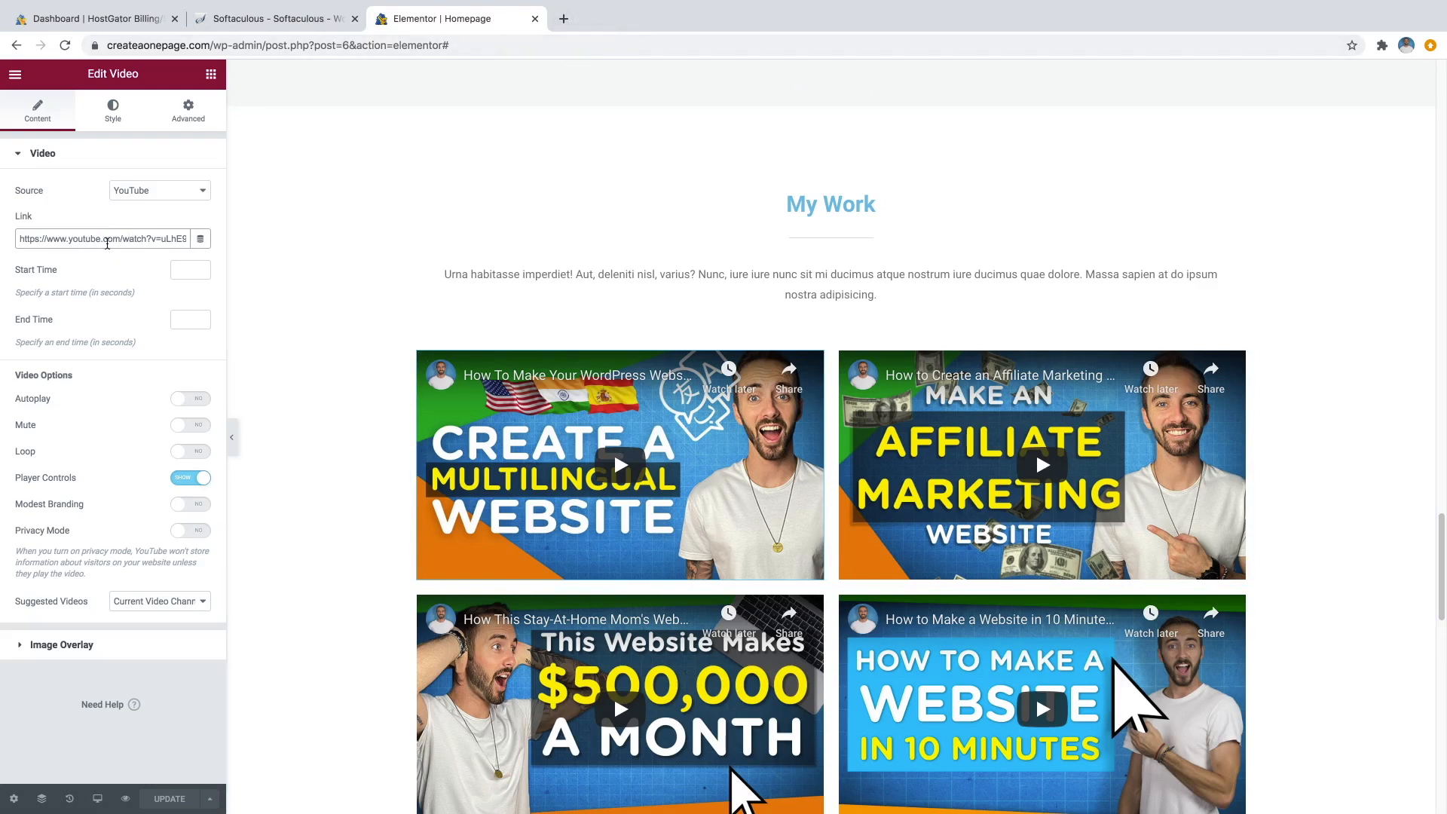
triple_click(104, 239)
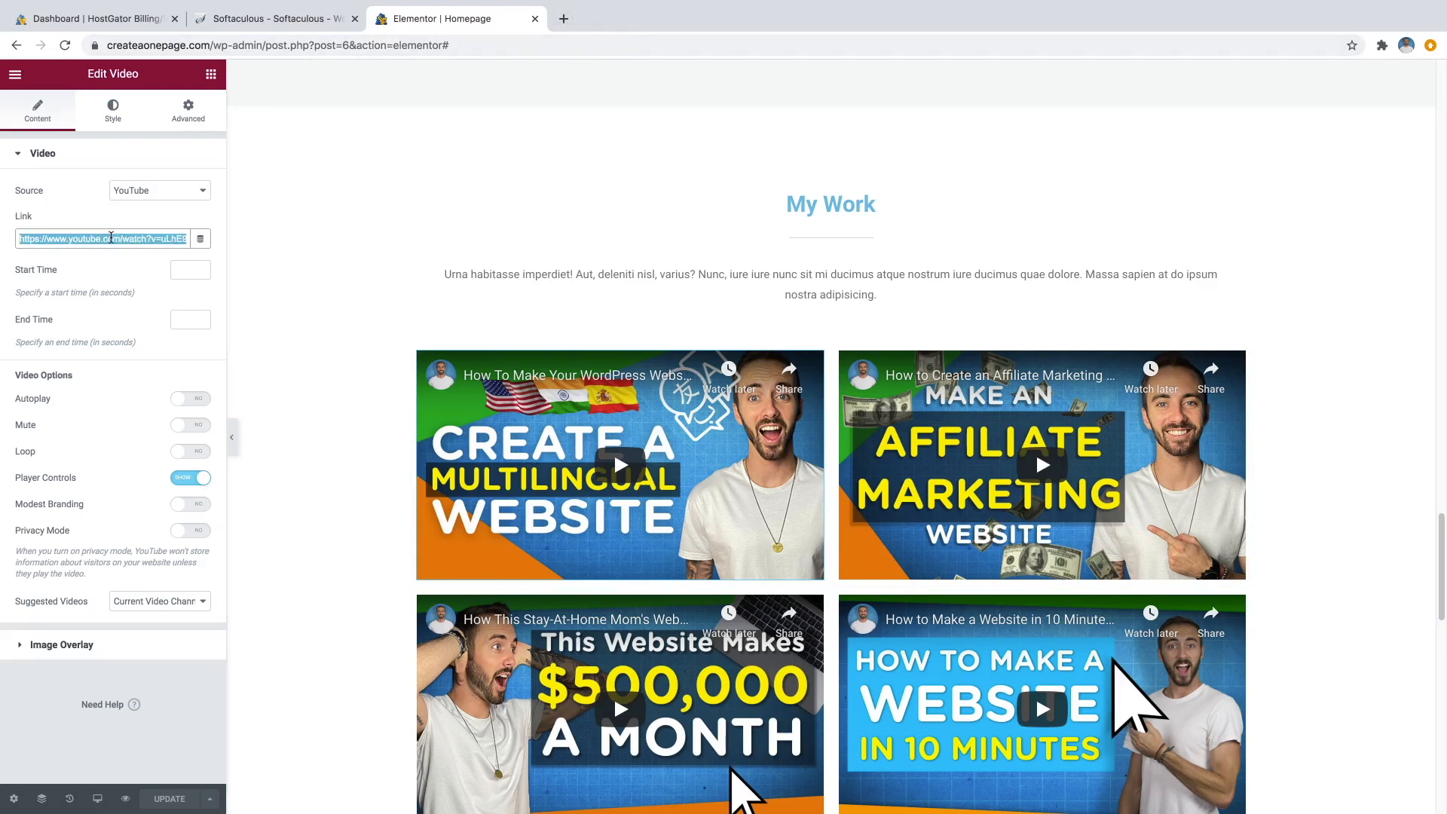
click(154, 190)
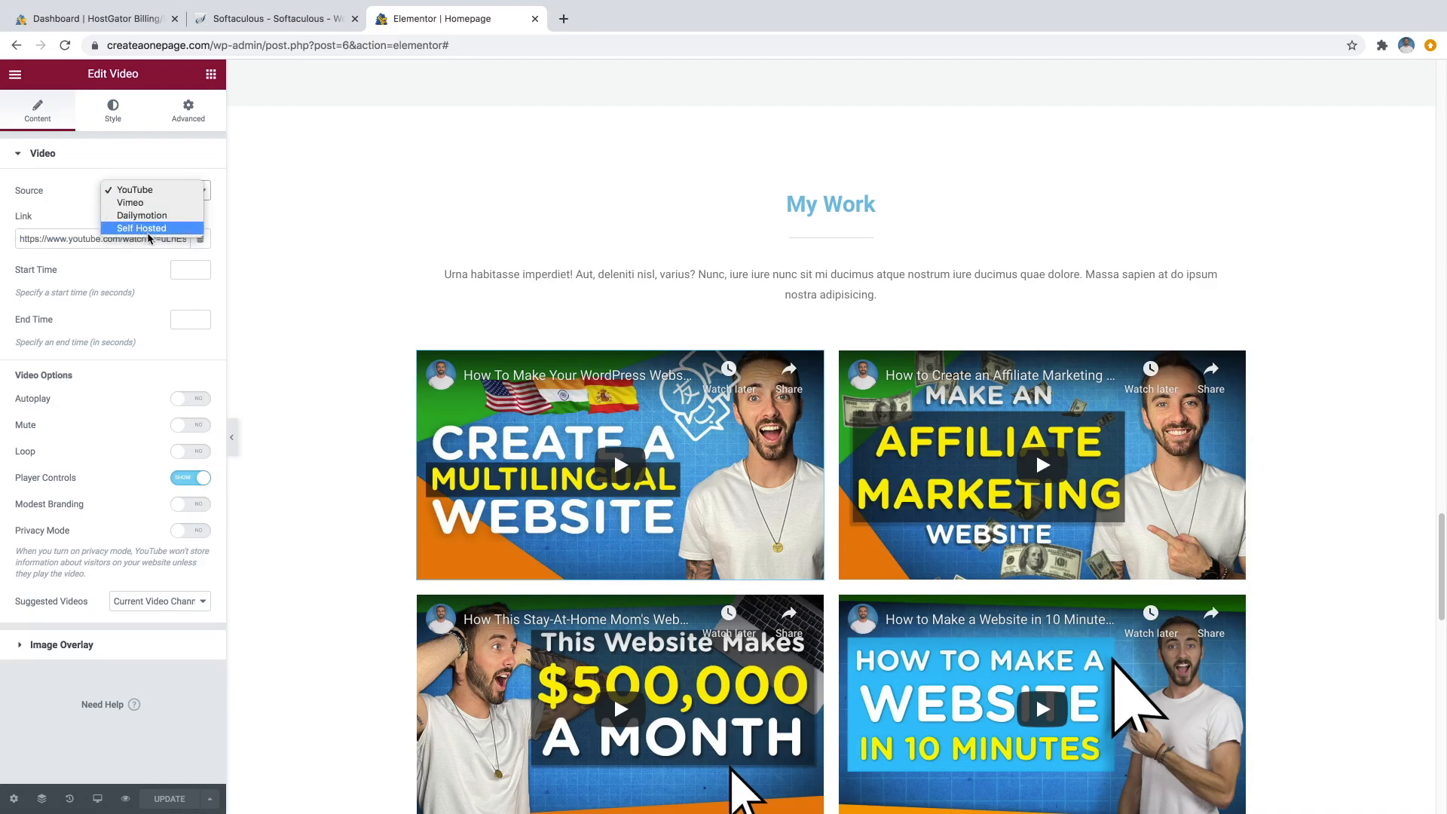
click(158, 192)
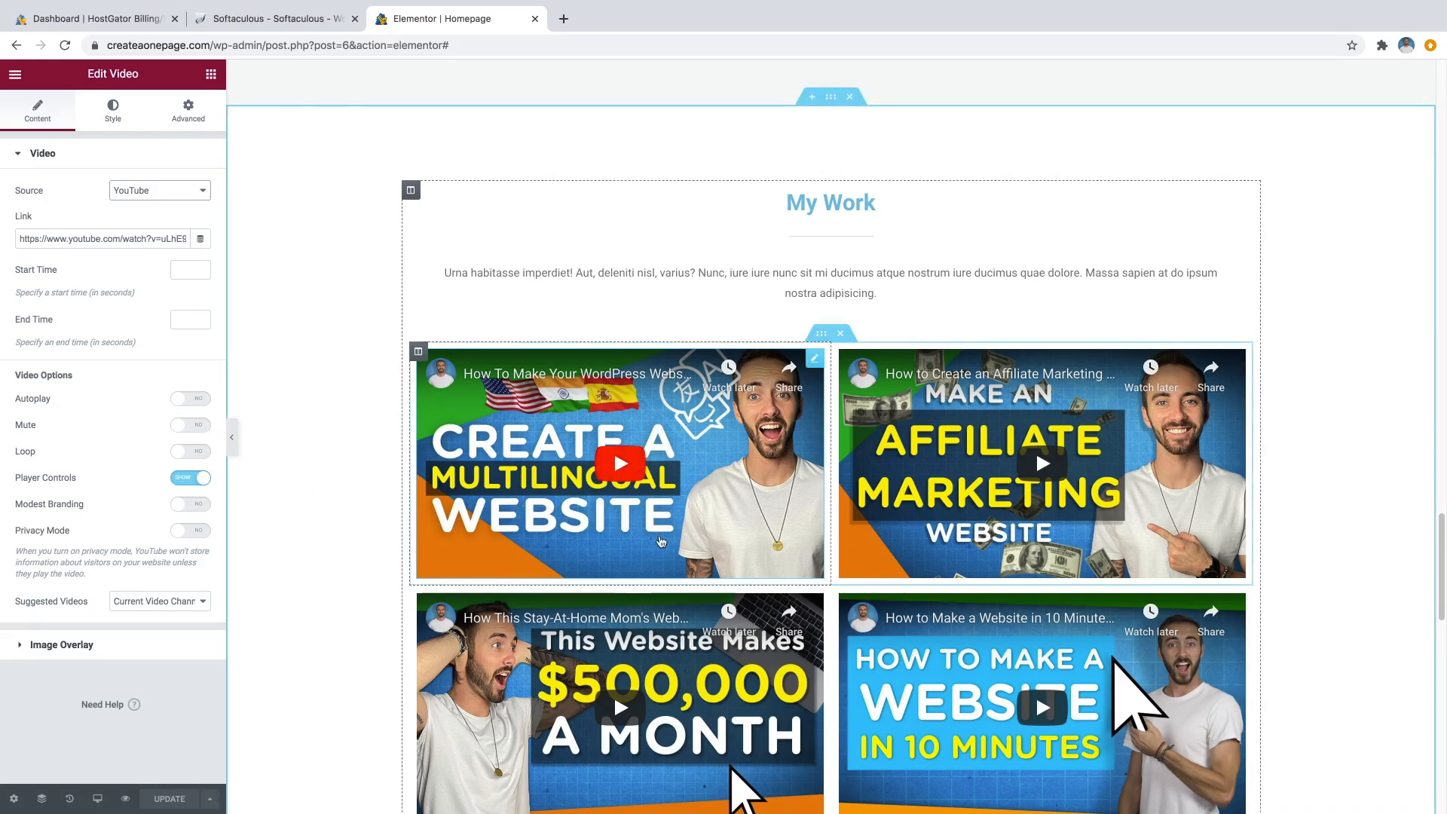
scroll(722, 581, down, 2)
scroll(722, 581, down, 4)
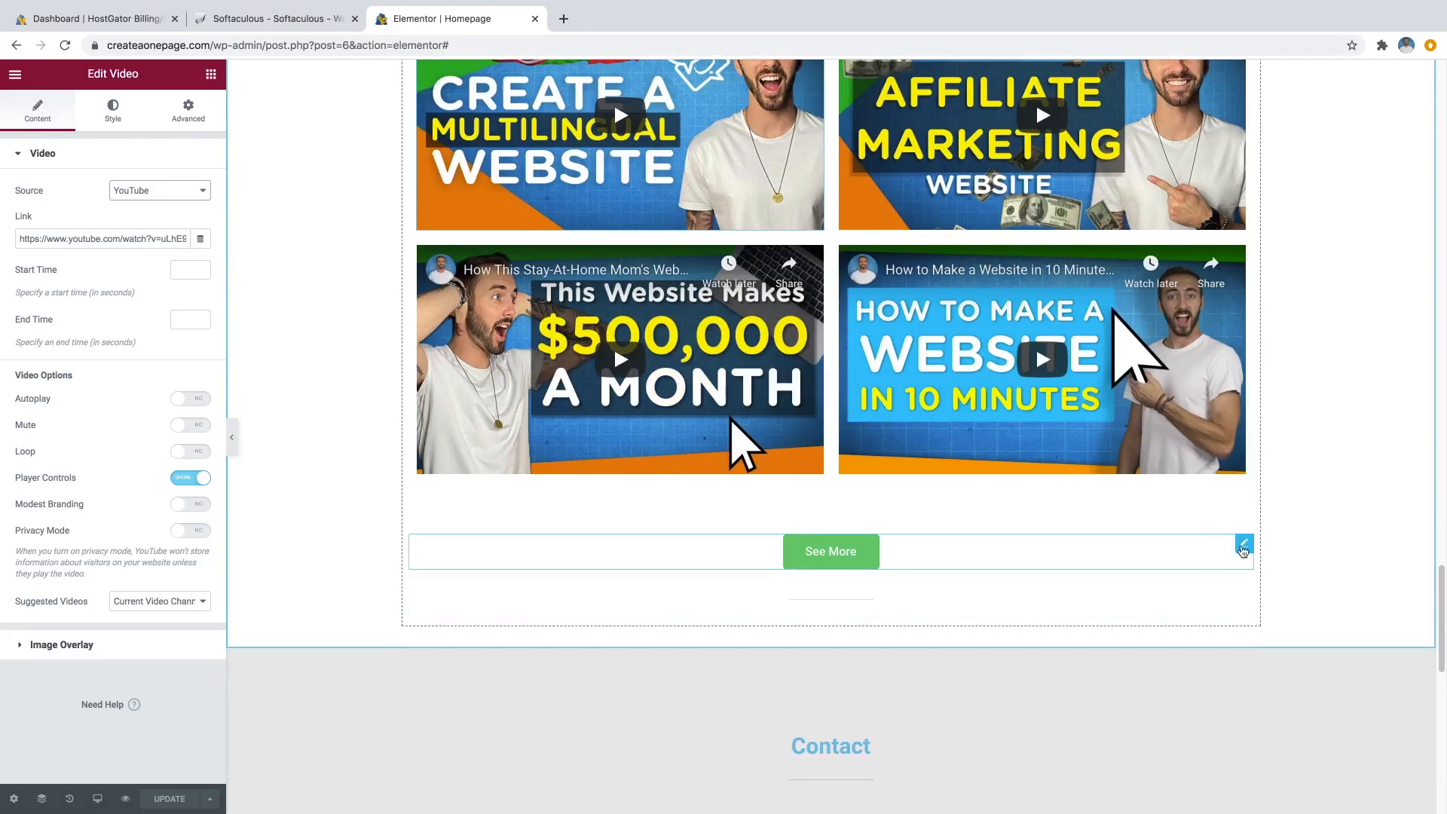
Check the See More button's YouTube channel link in its settings.
click(1246, 548)
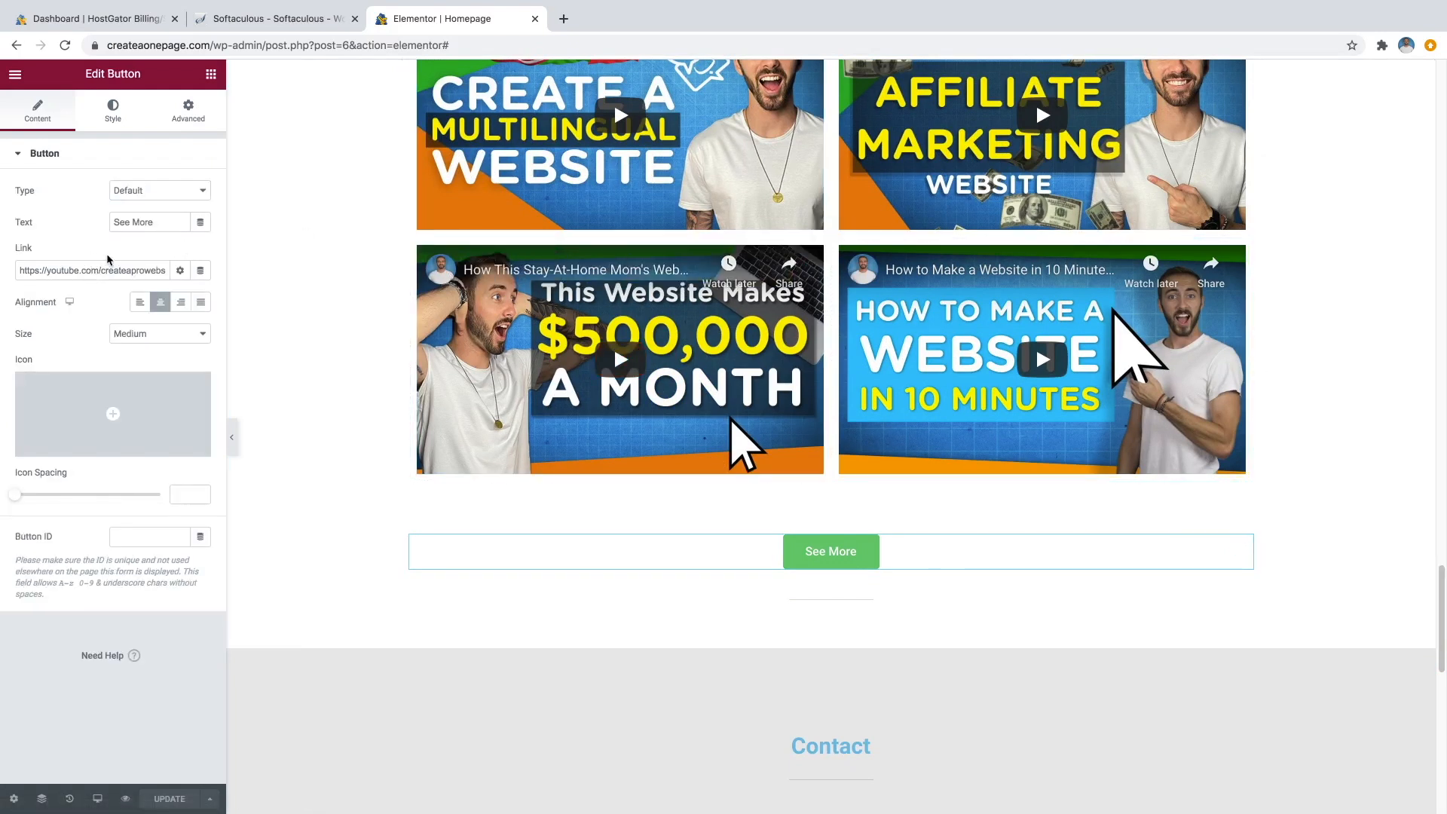
drag(85, 272, 105, 272)
click(144, 271)
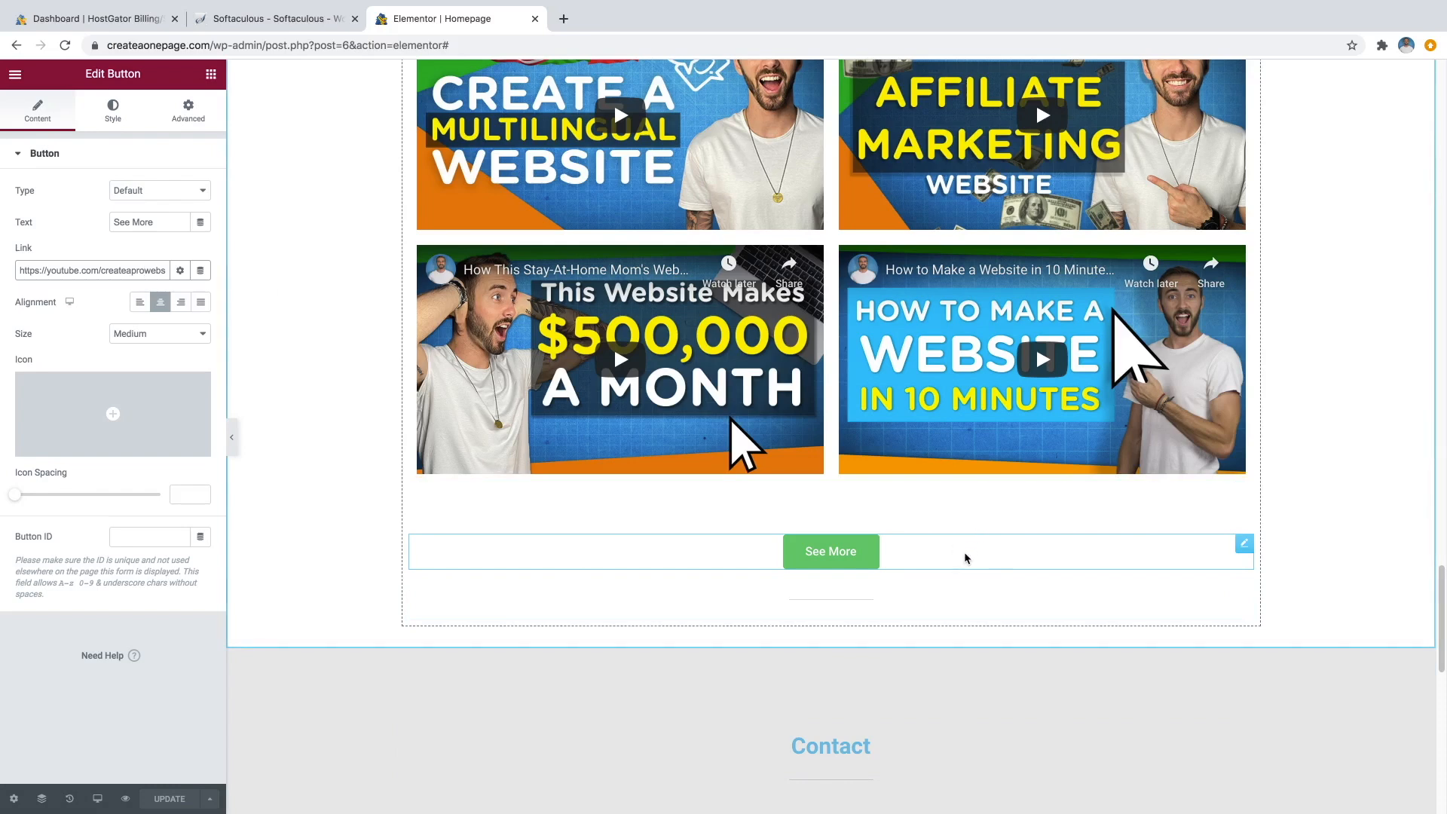
scroll(966, 557, down, 7)
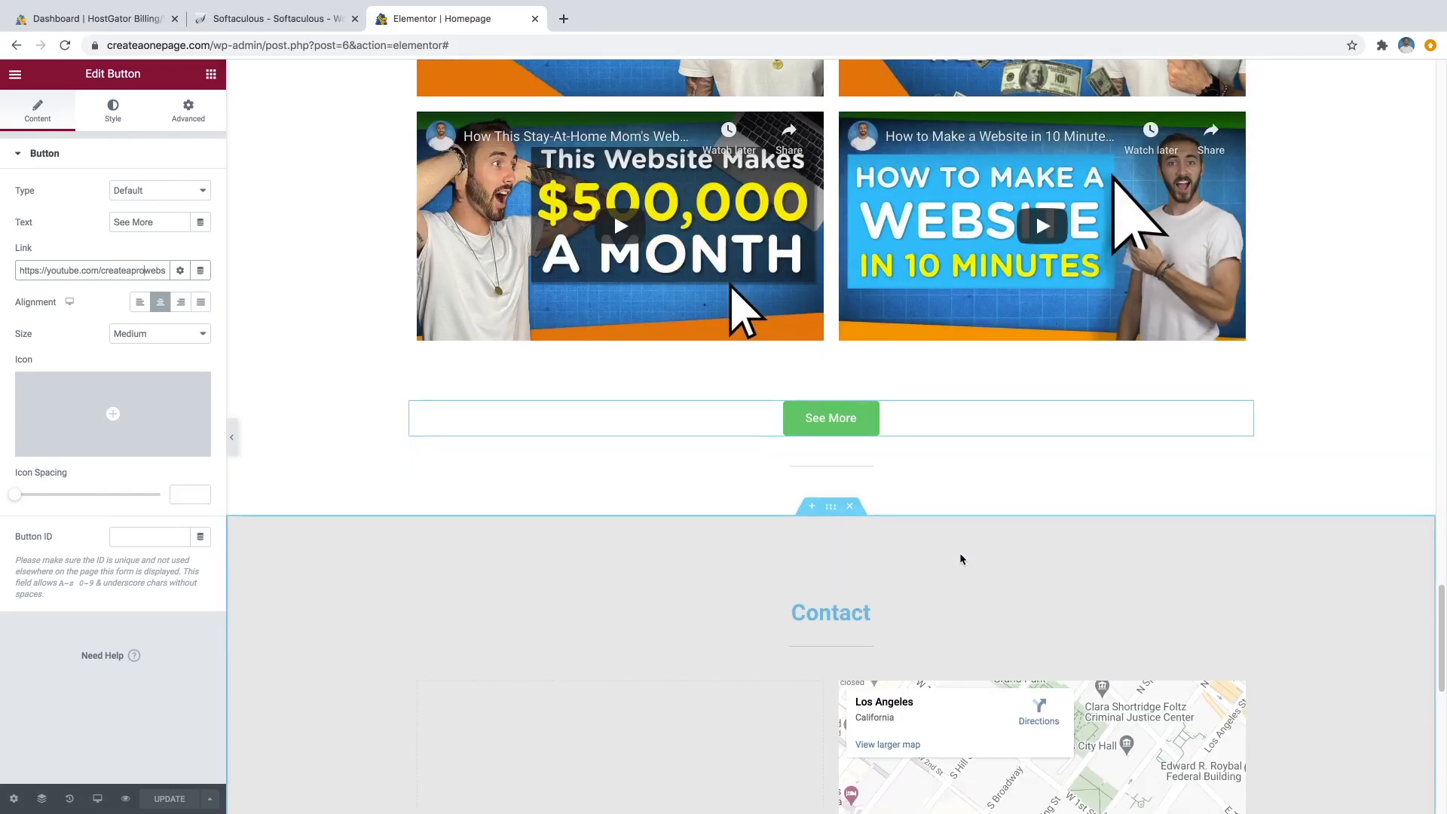
scroll(963, 559, up, 1)
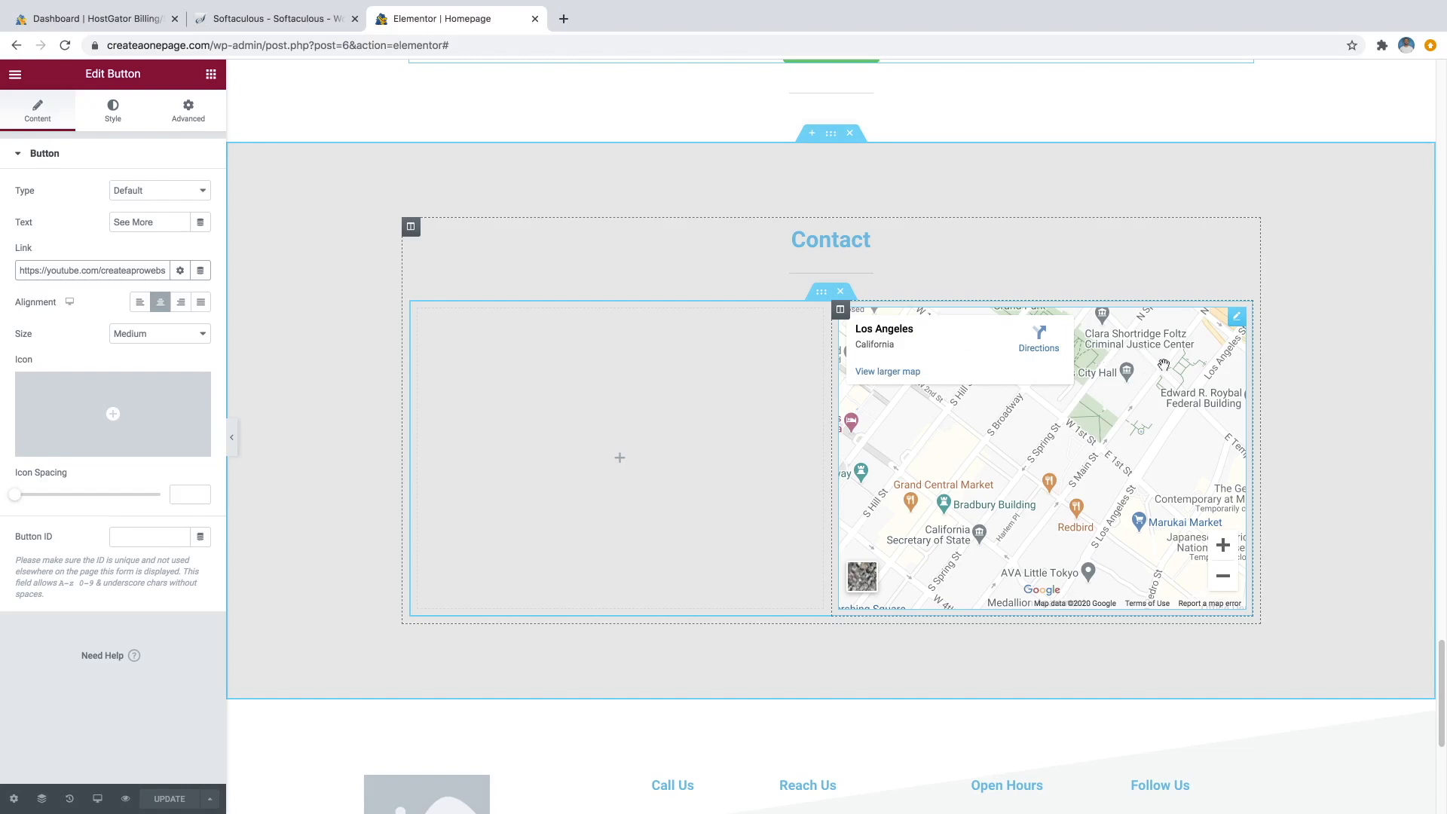
Replace the map's Los Angeles location, starting to type 'New' for New York.
click(1238, 323)
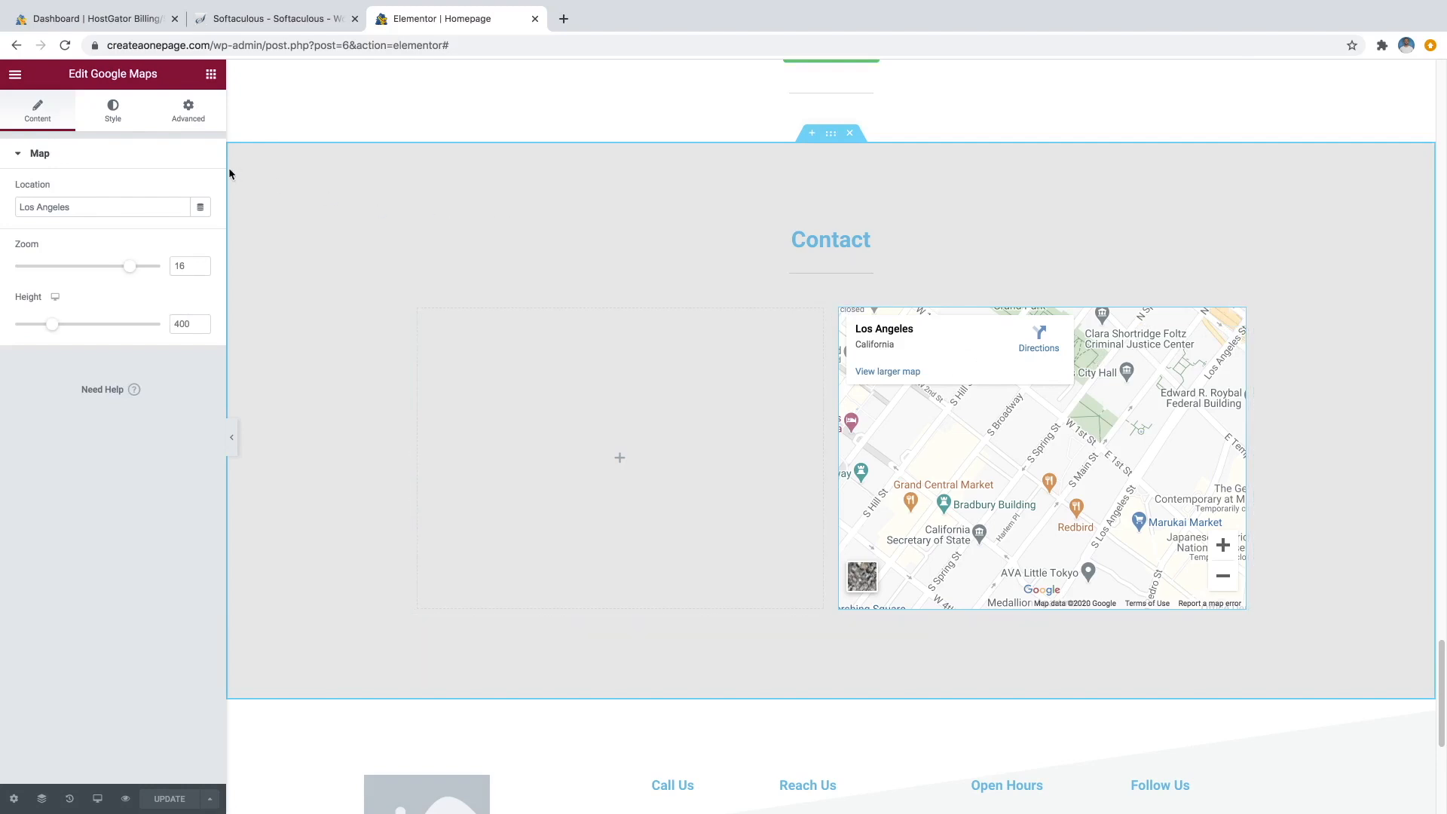
click(76, 204)
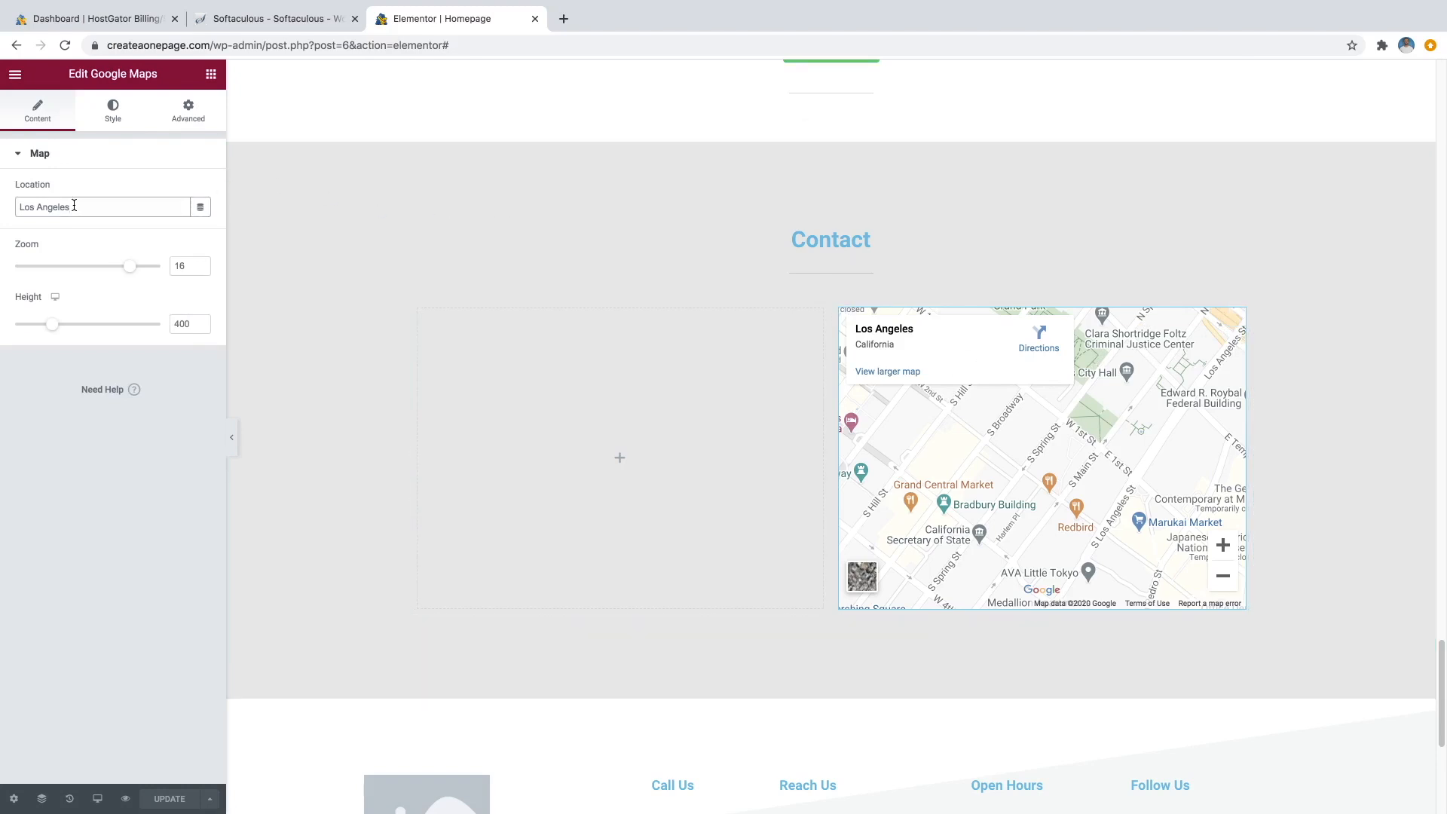
drag(74, 205, 19, 205)
text(New York)
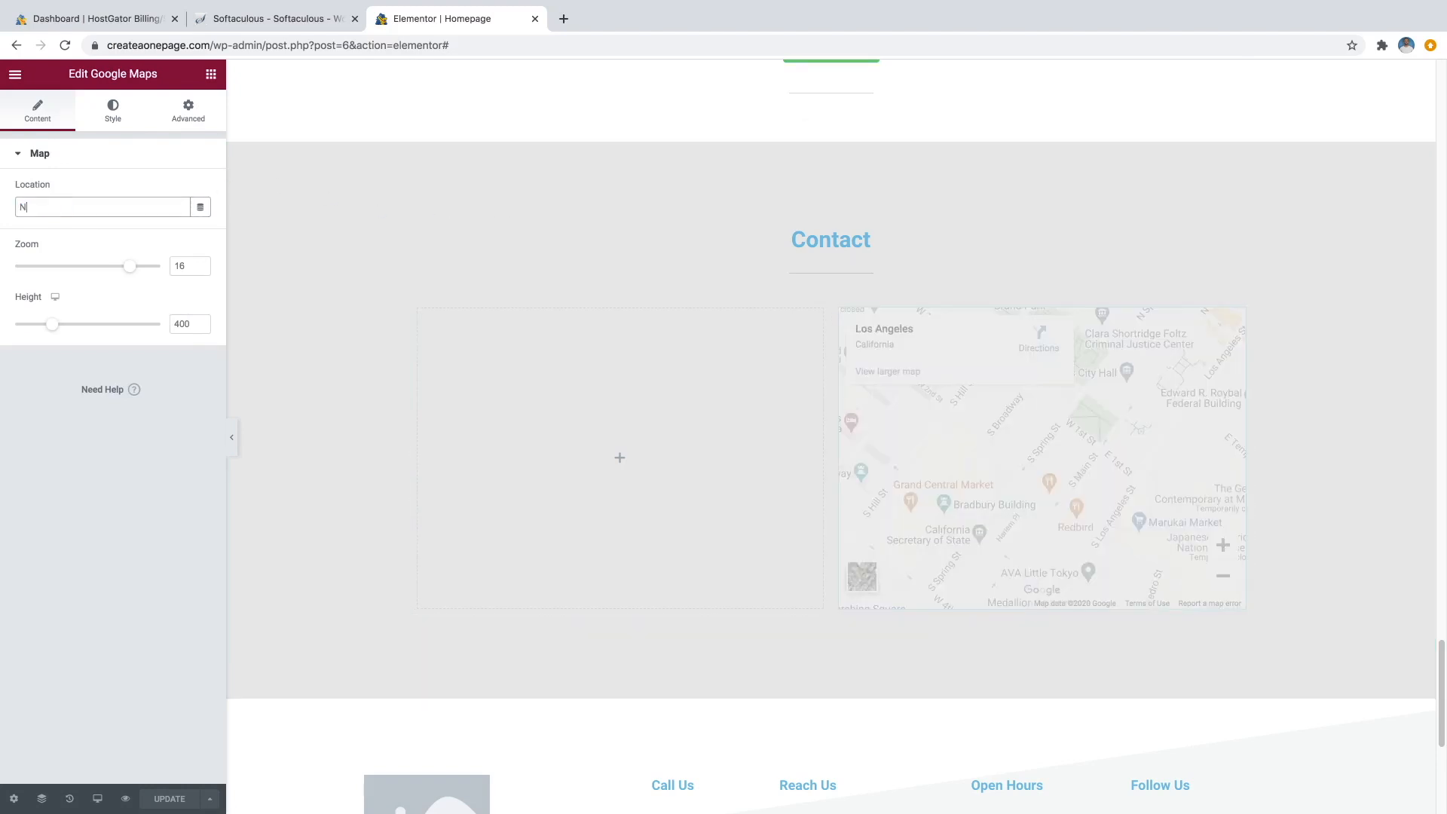
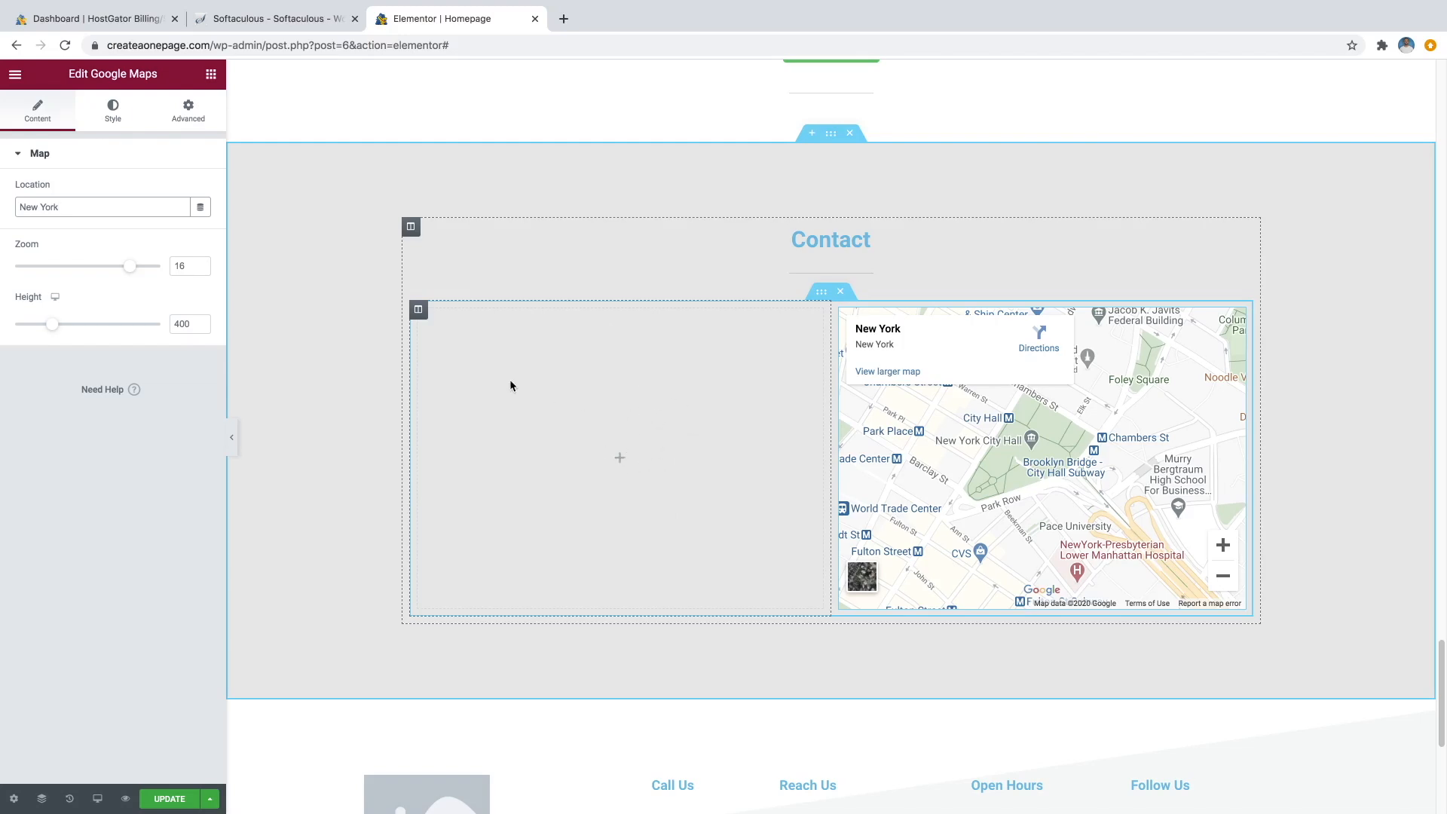
Find the WPForms widget by searching 'wp' and drag it into the empty column beside the New York map.
click(211, 75)
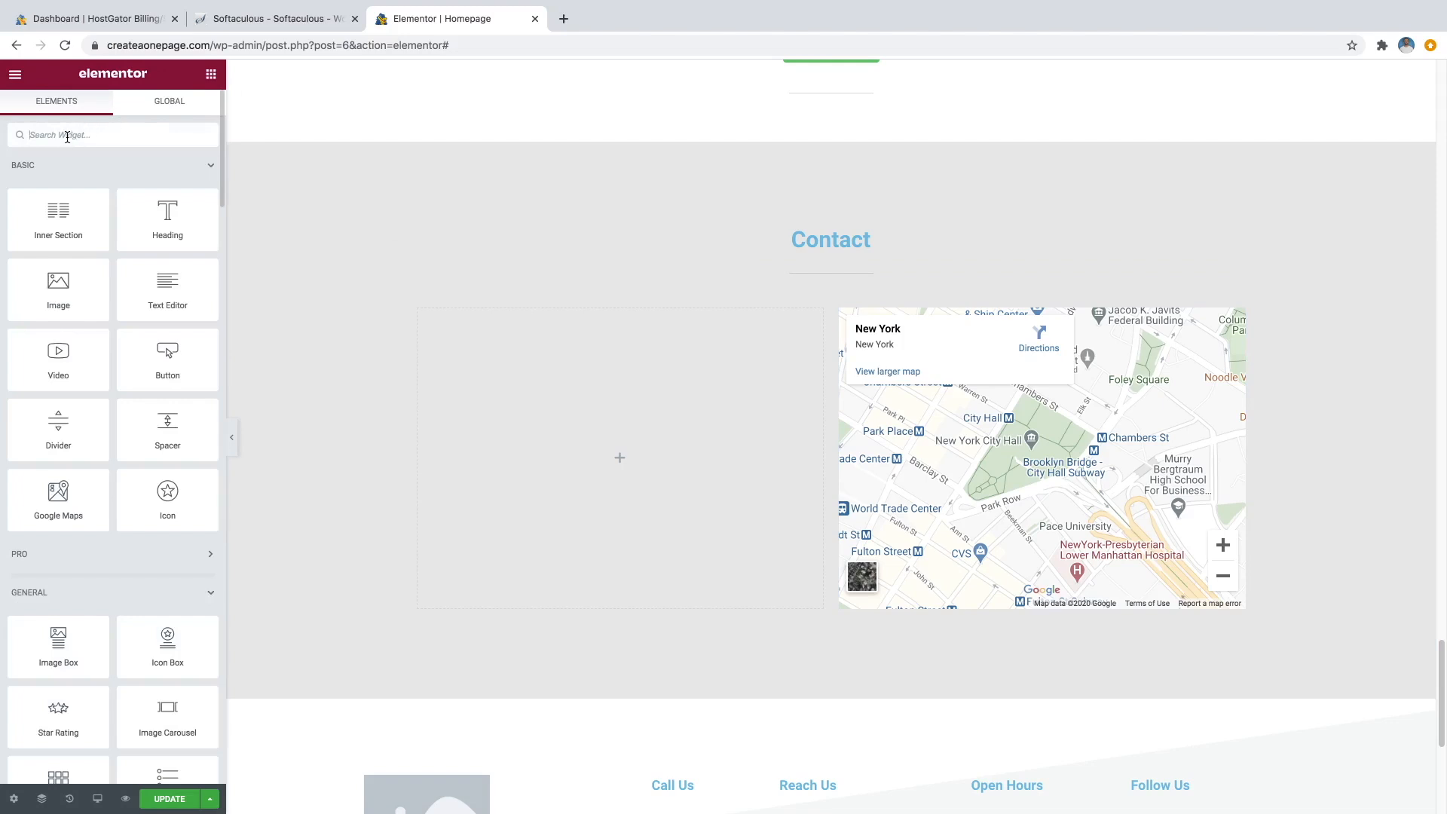
text(wp forms)
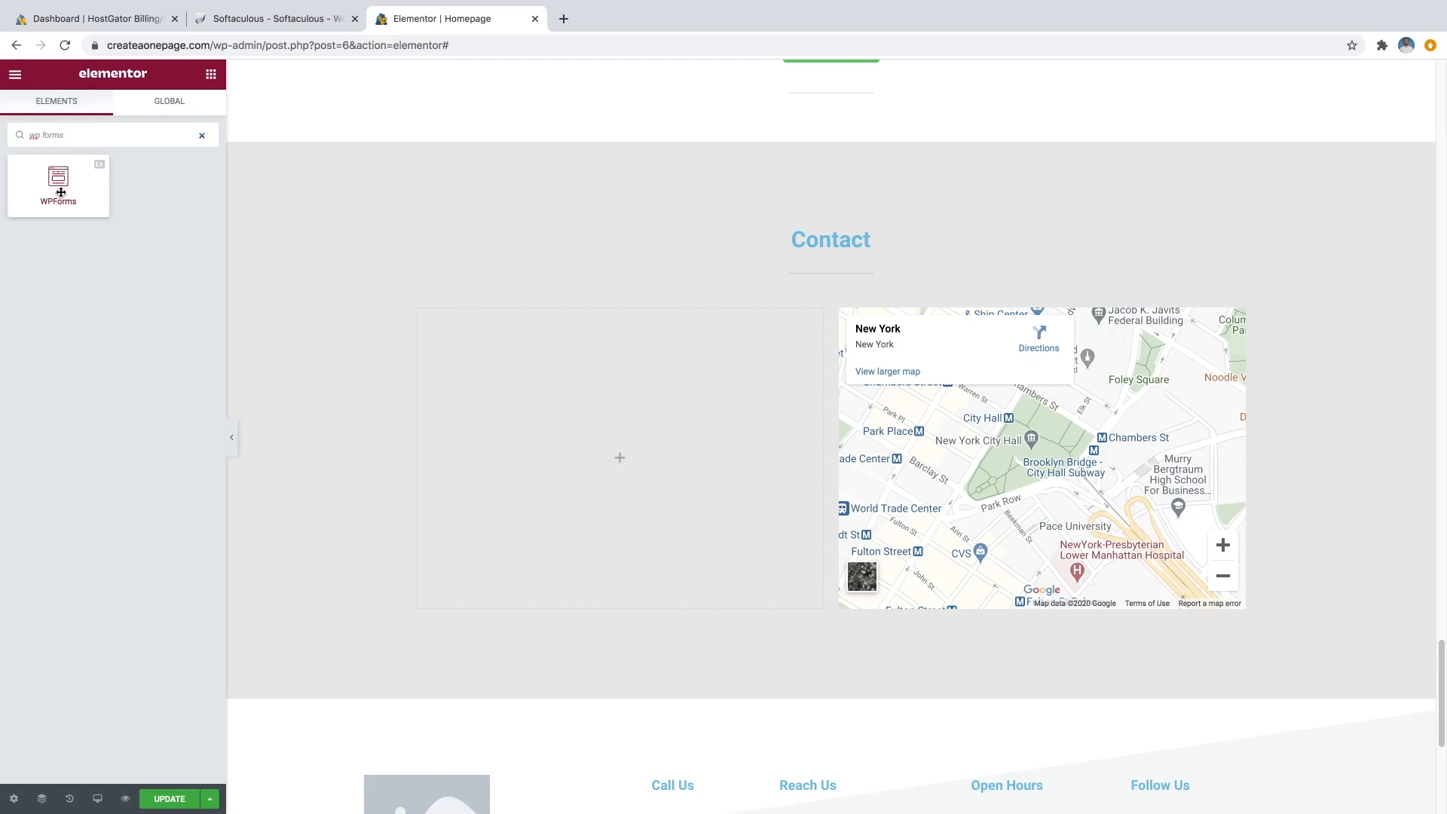
drag(60, 193, 609, 500)
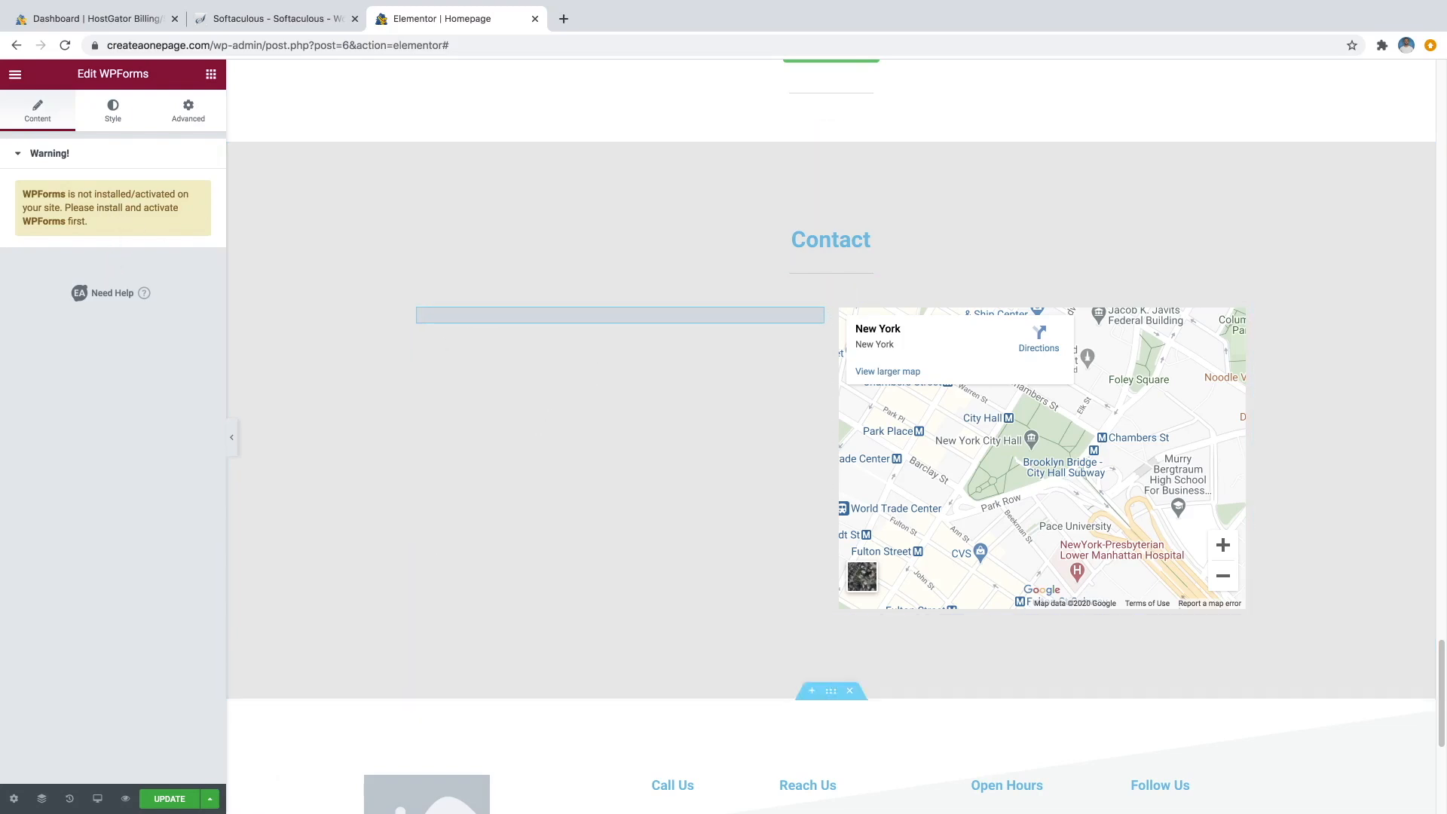
Update the homepage and exit Elementor to the WordPress dashboard.
click(171, 800)
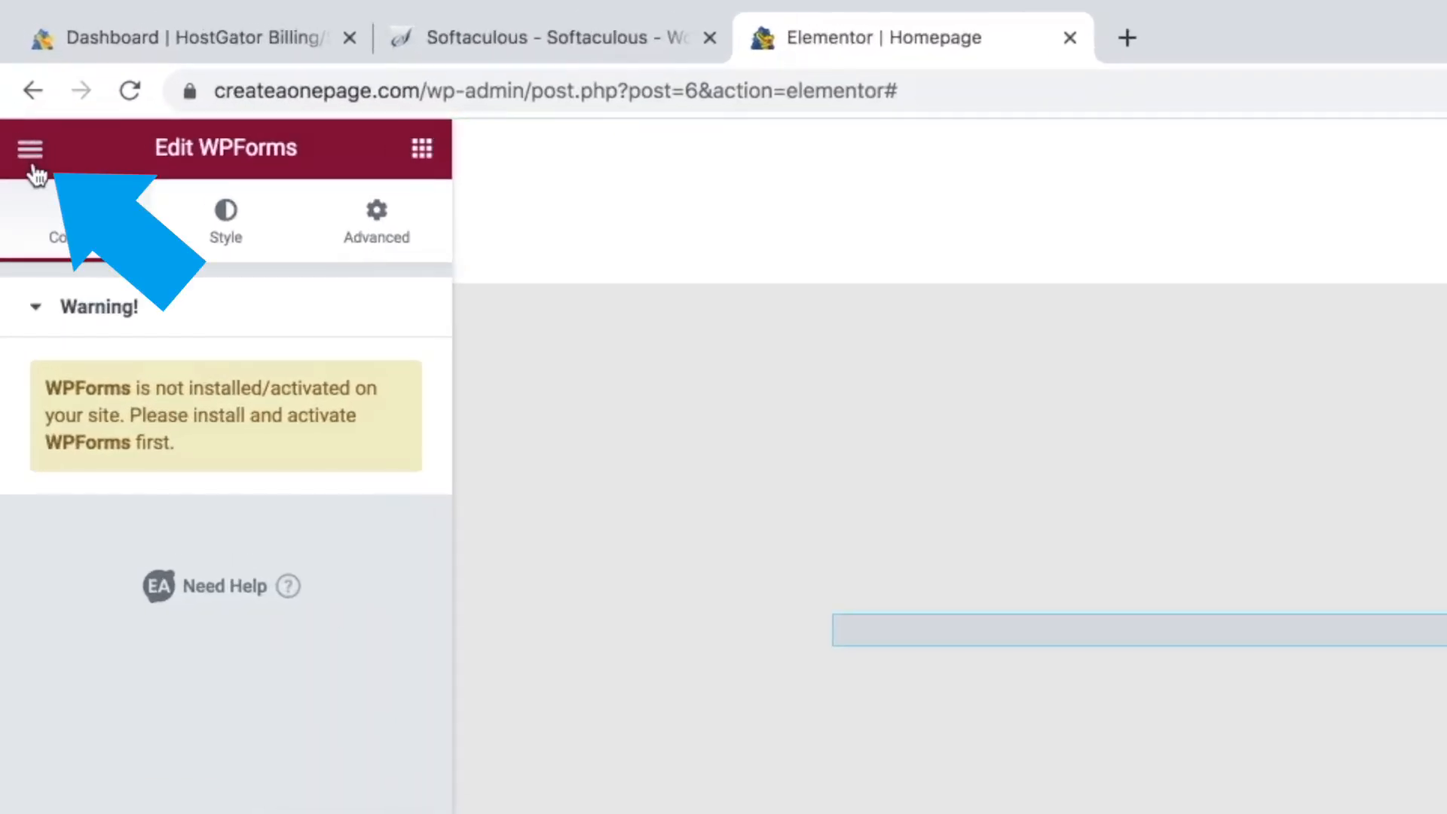
click(32, 158)
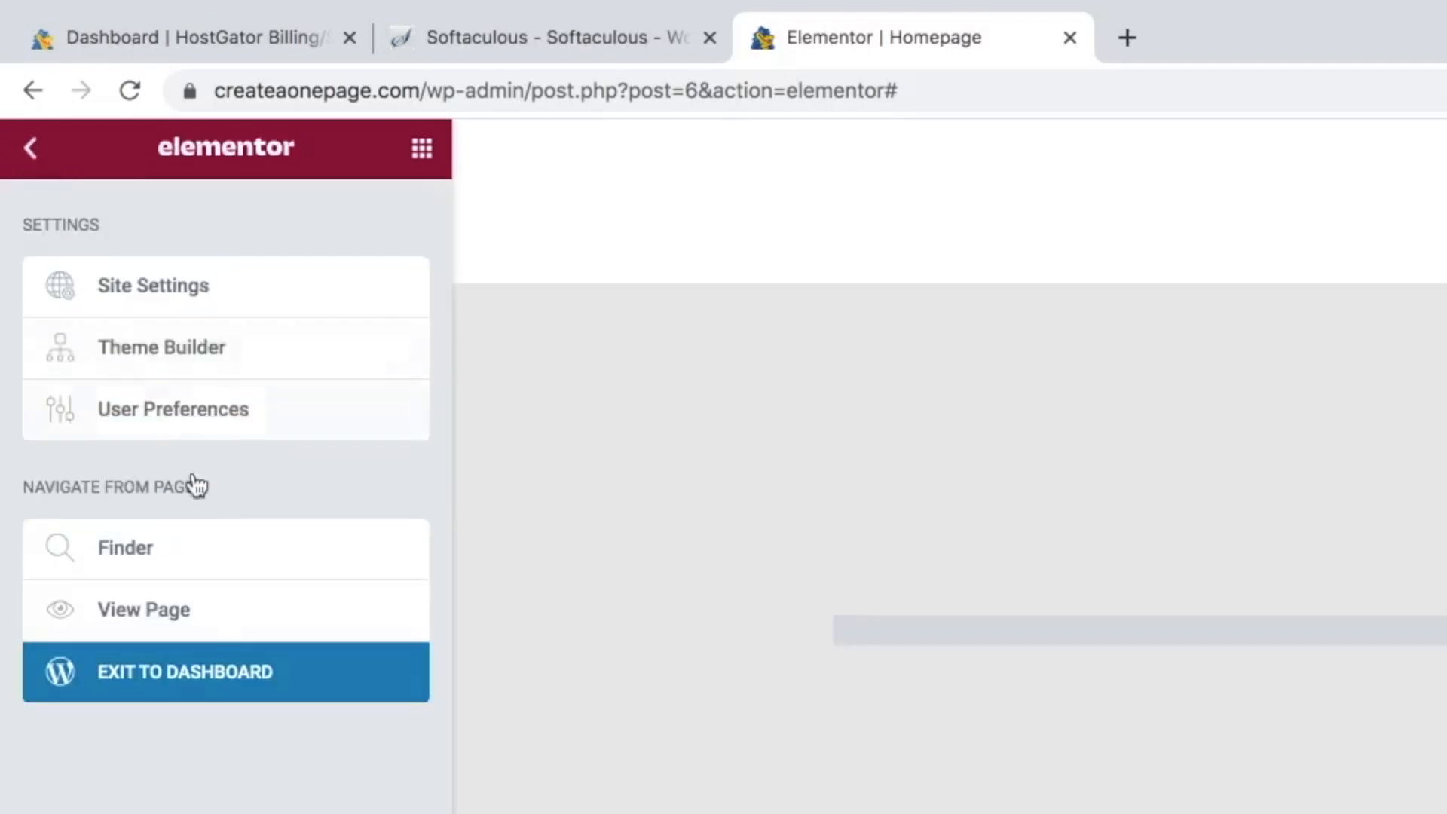
click(216, 695)
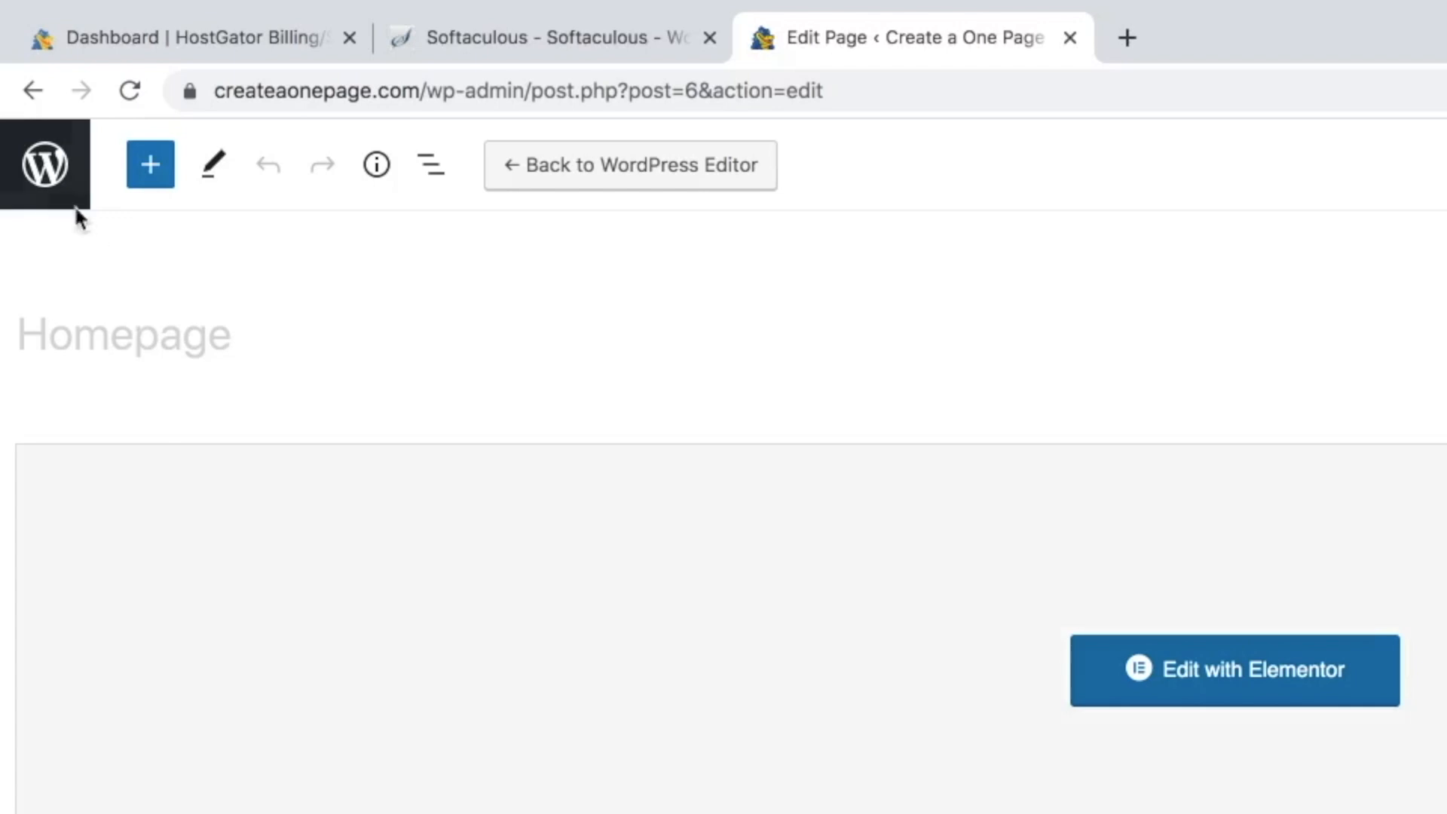
Search the plugin directory for 'wp forms', then install and activate WPForms.
click(52, 189)
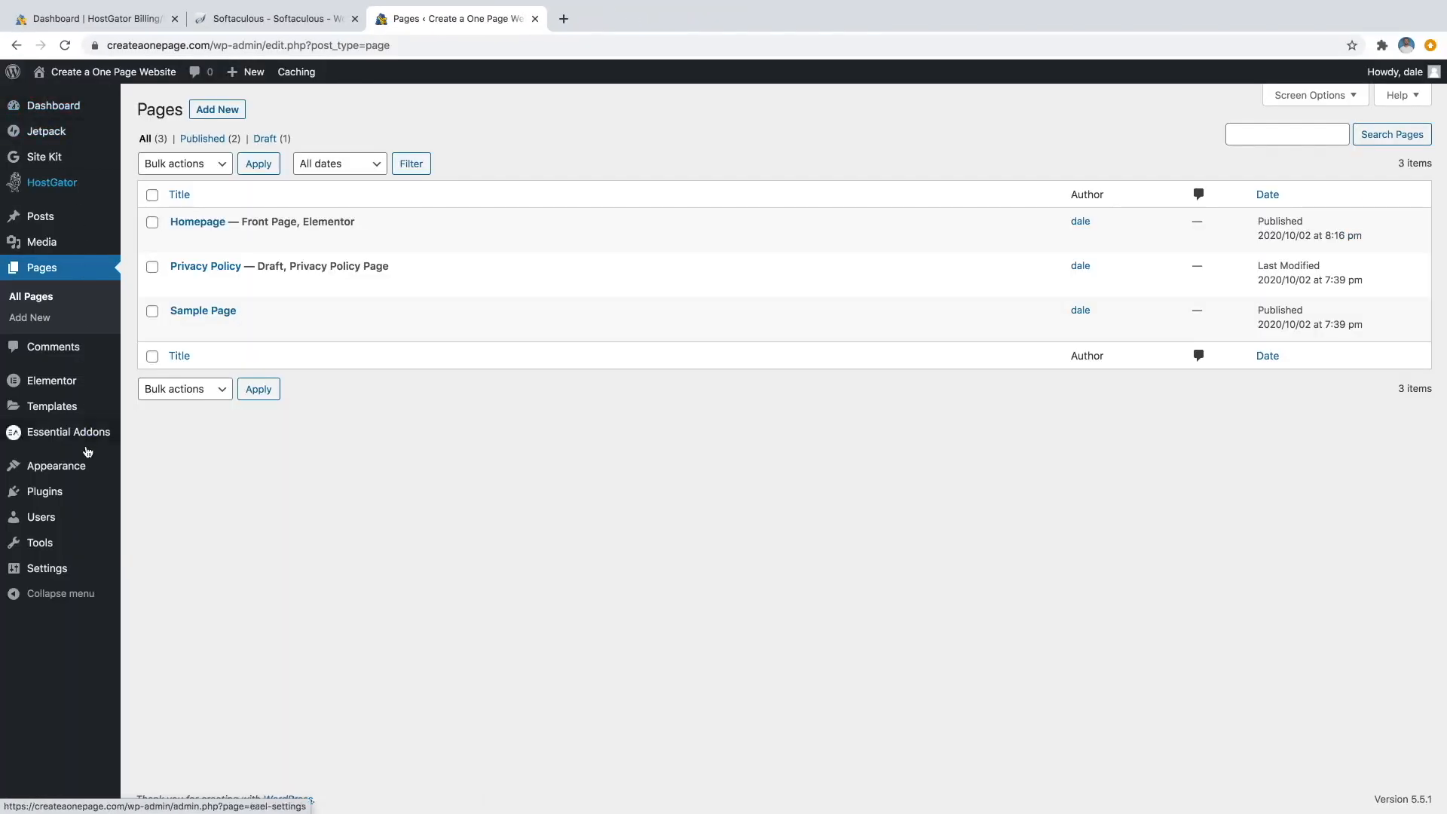
mouse_move(68, 491)
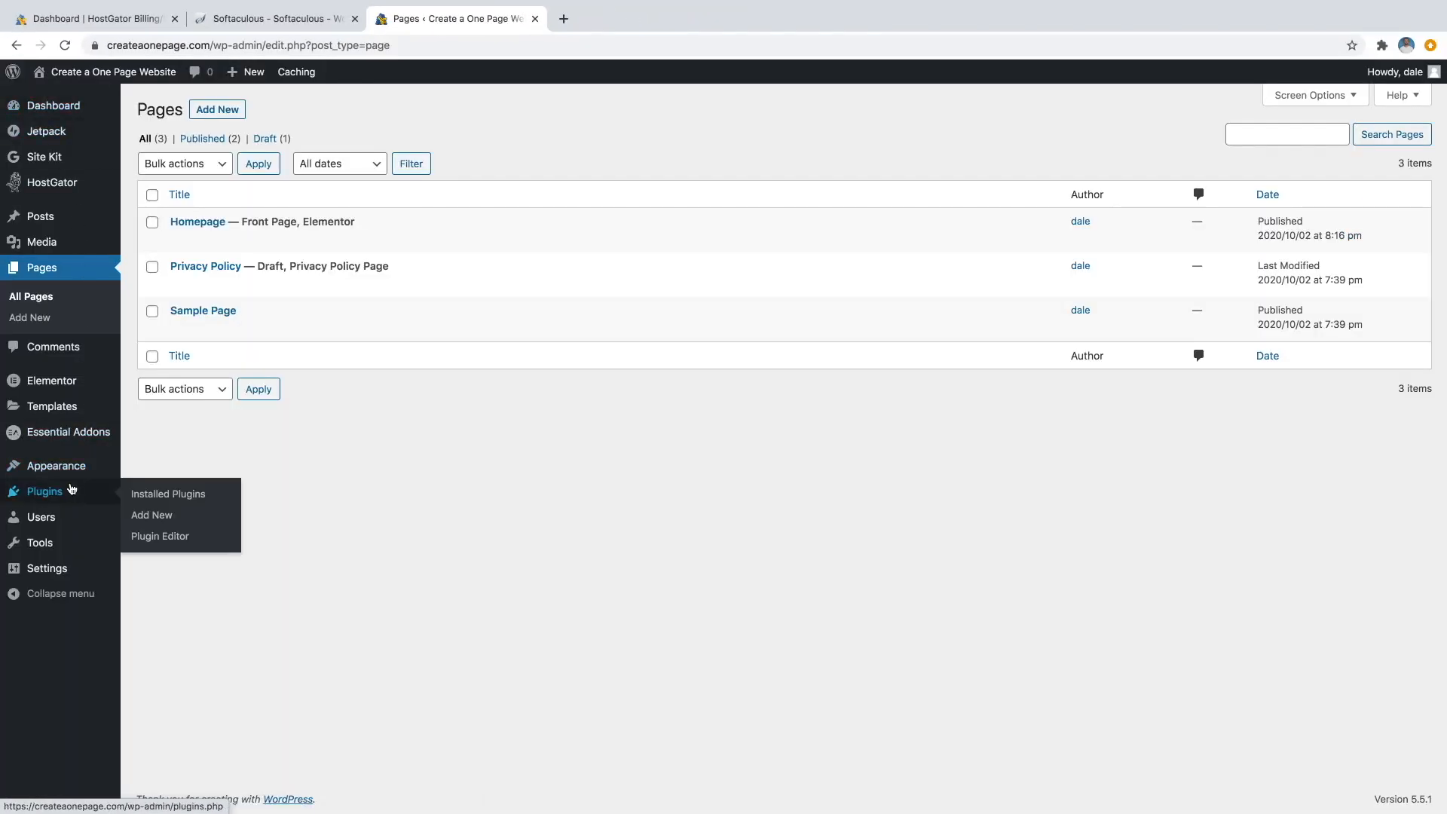
click(154, 521)
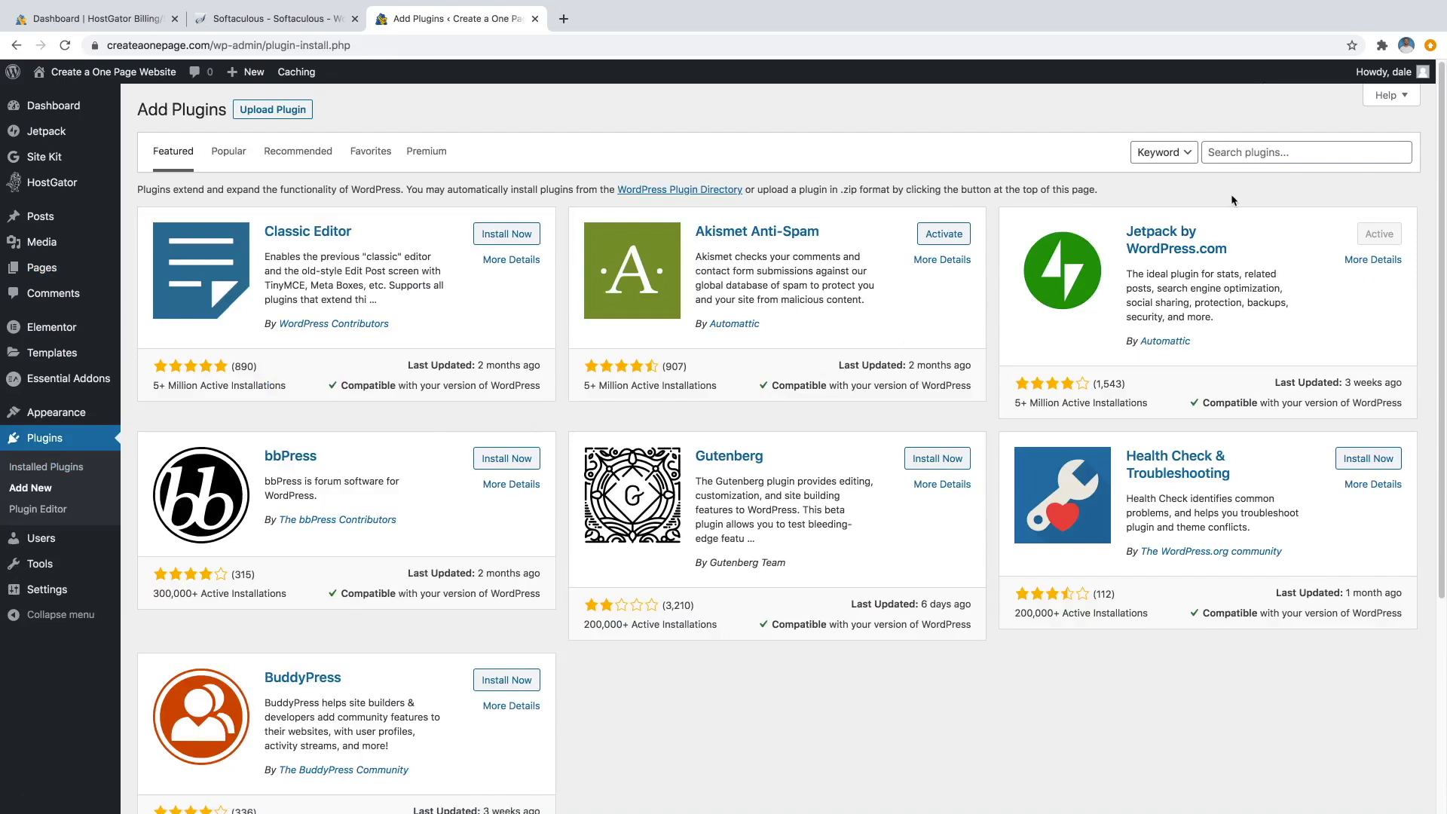
click(1245, 152)
text(wp forms)
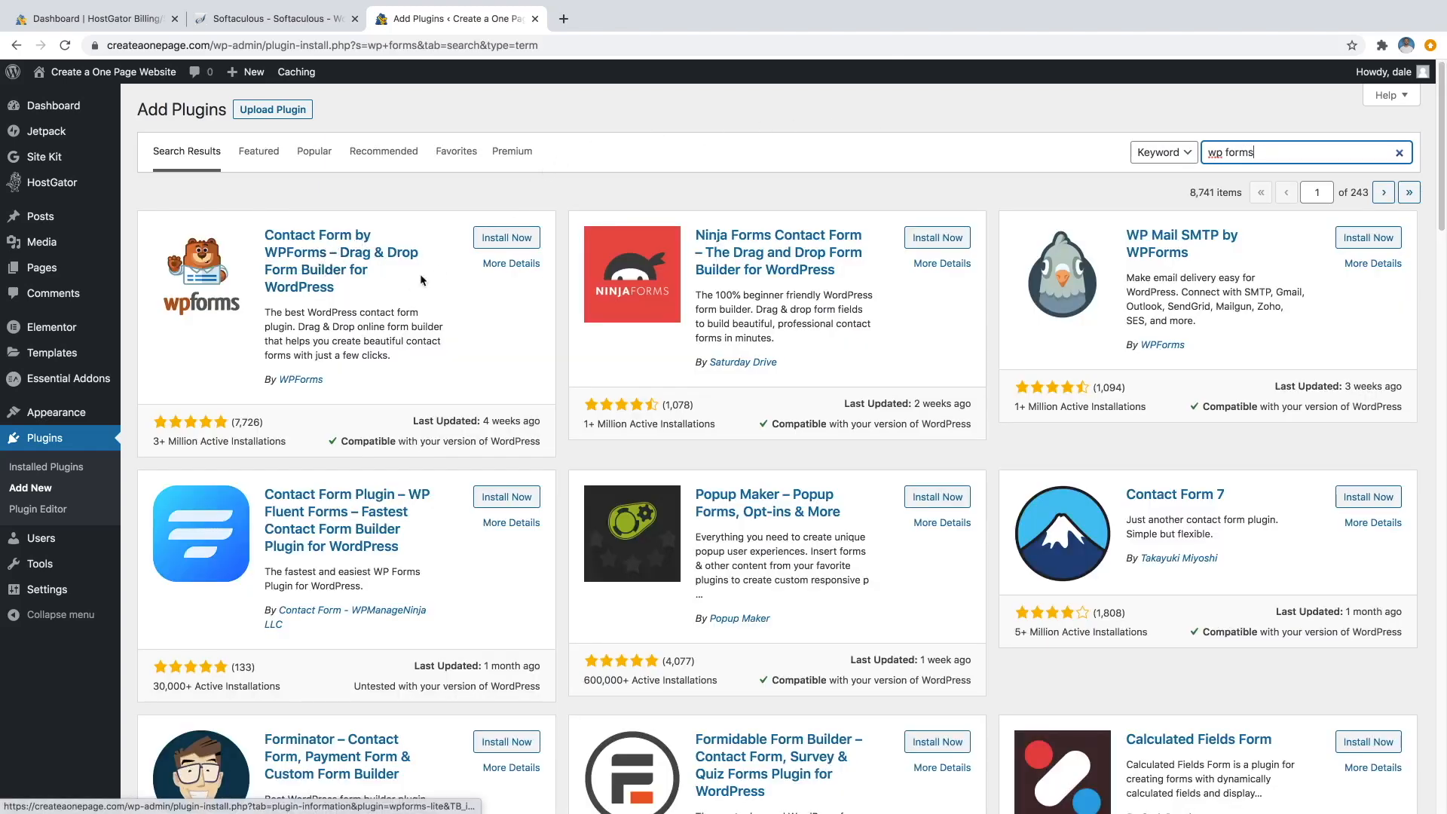
click(497, 239)
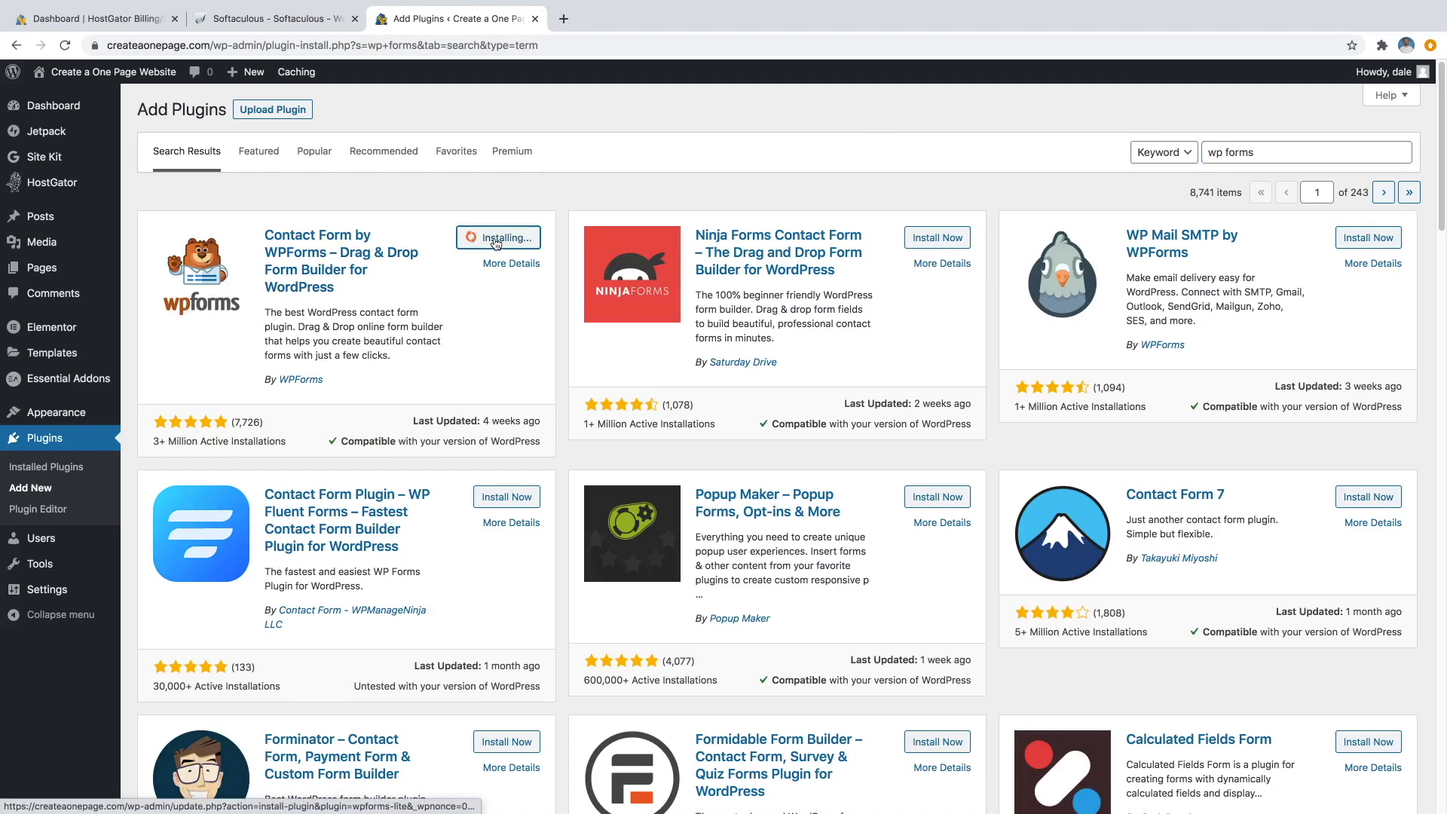
click(499, 240)
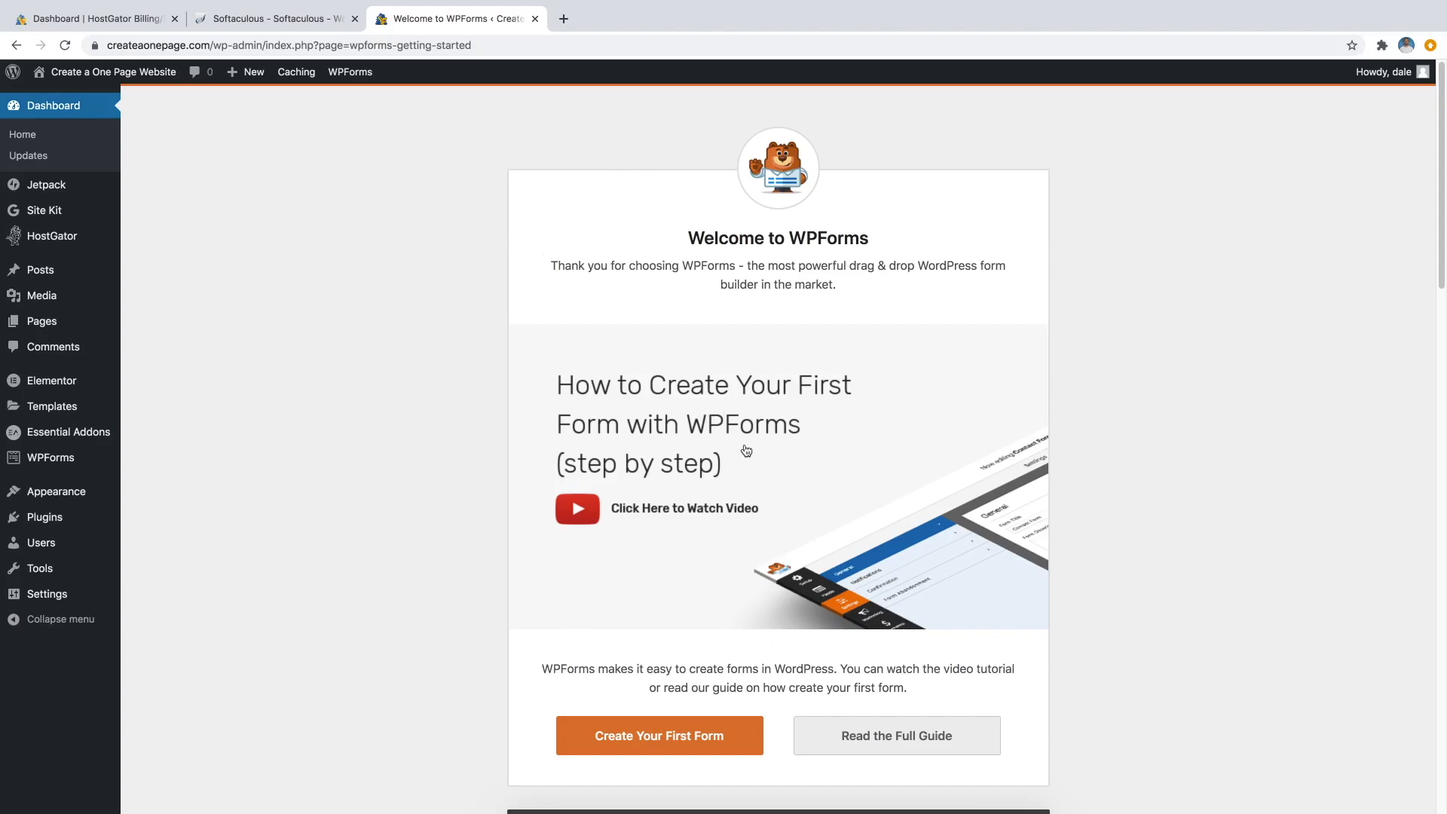
Create the first WPForms form from the Simple Contact Form template.
scroll(736, 499, down, 3)
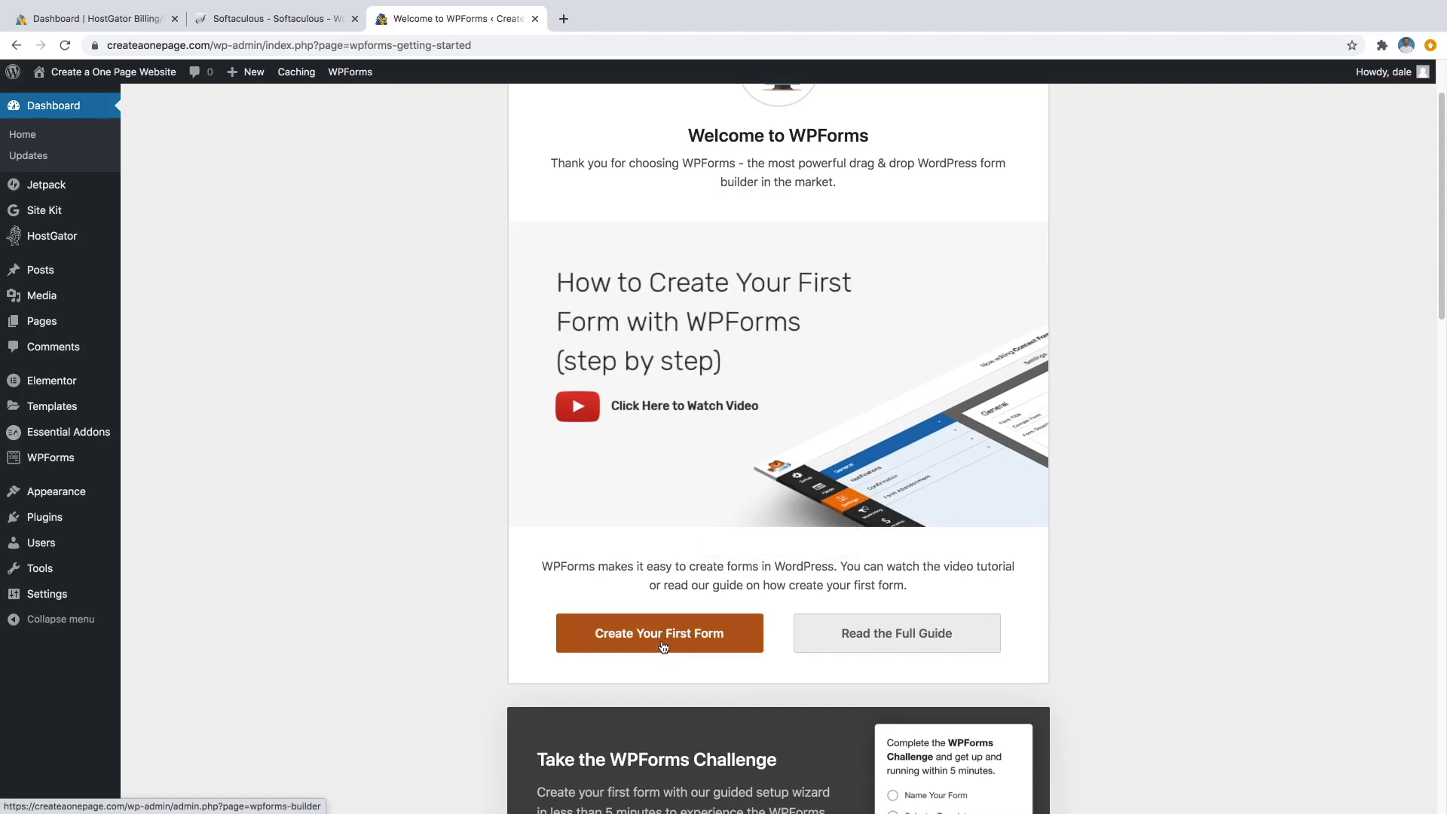
click(663, 647)
mouse_move(694, 411)
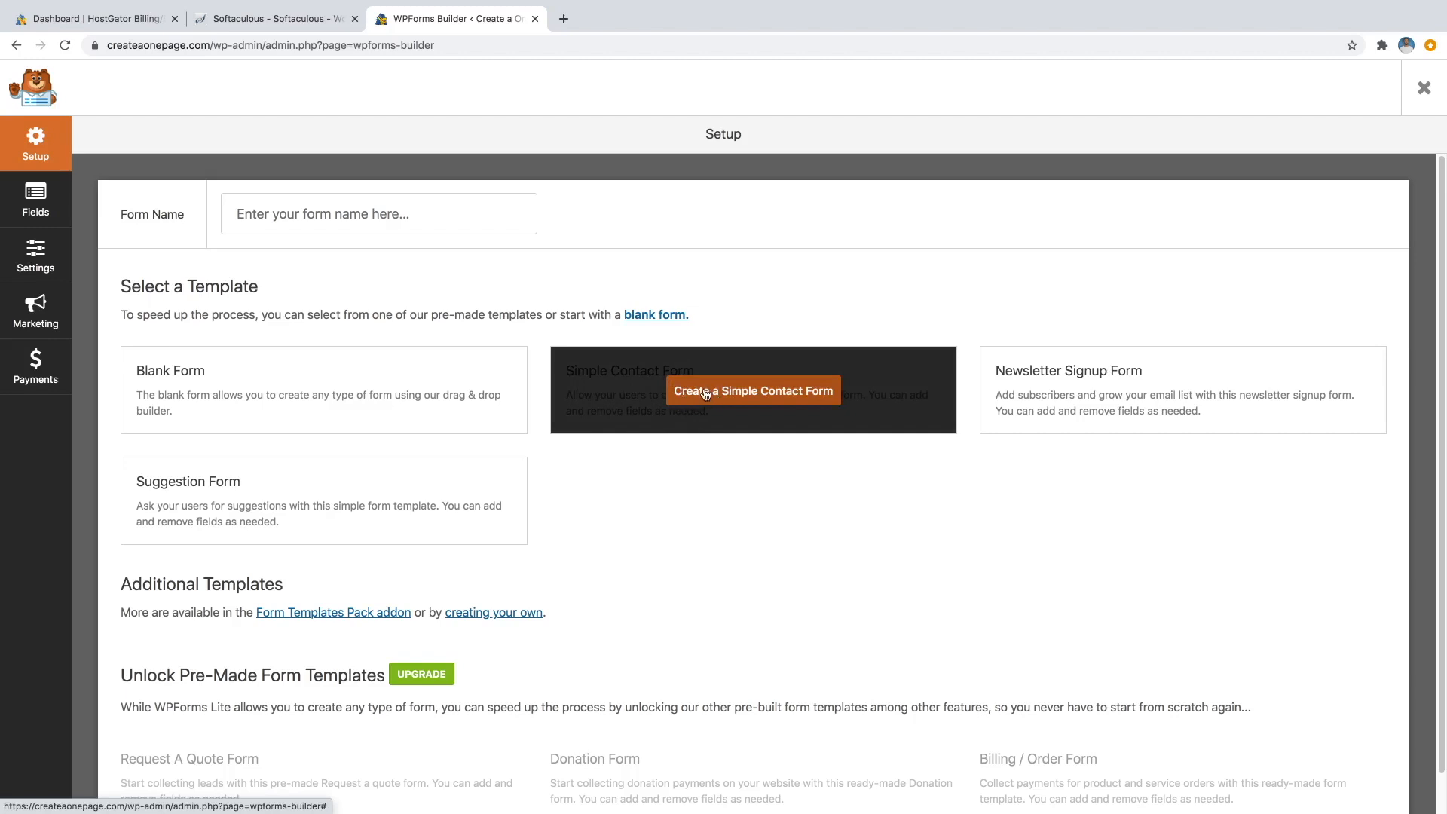
click(706, 395)
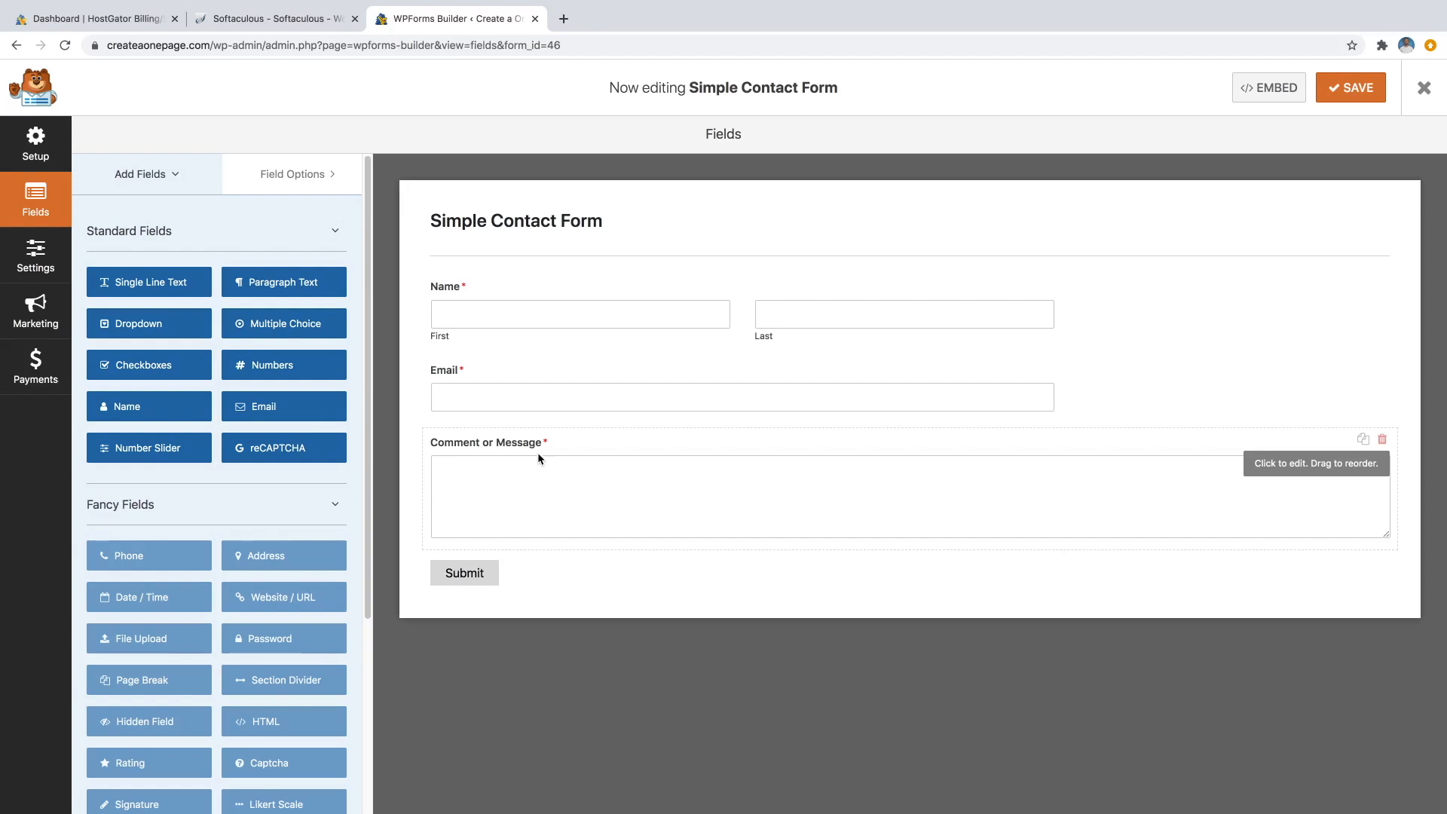
Add a Numbers field between Email and Comment or Message, labelled 'Phone Number'.
click(266, 367)
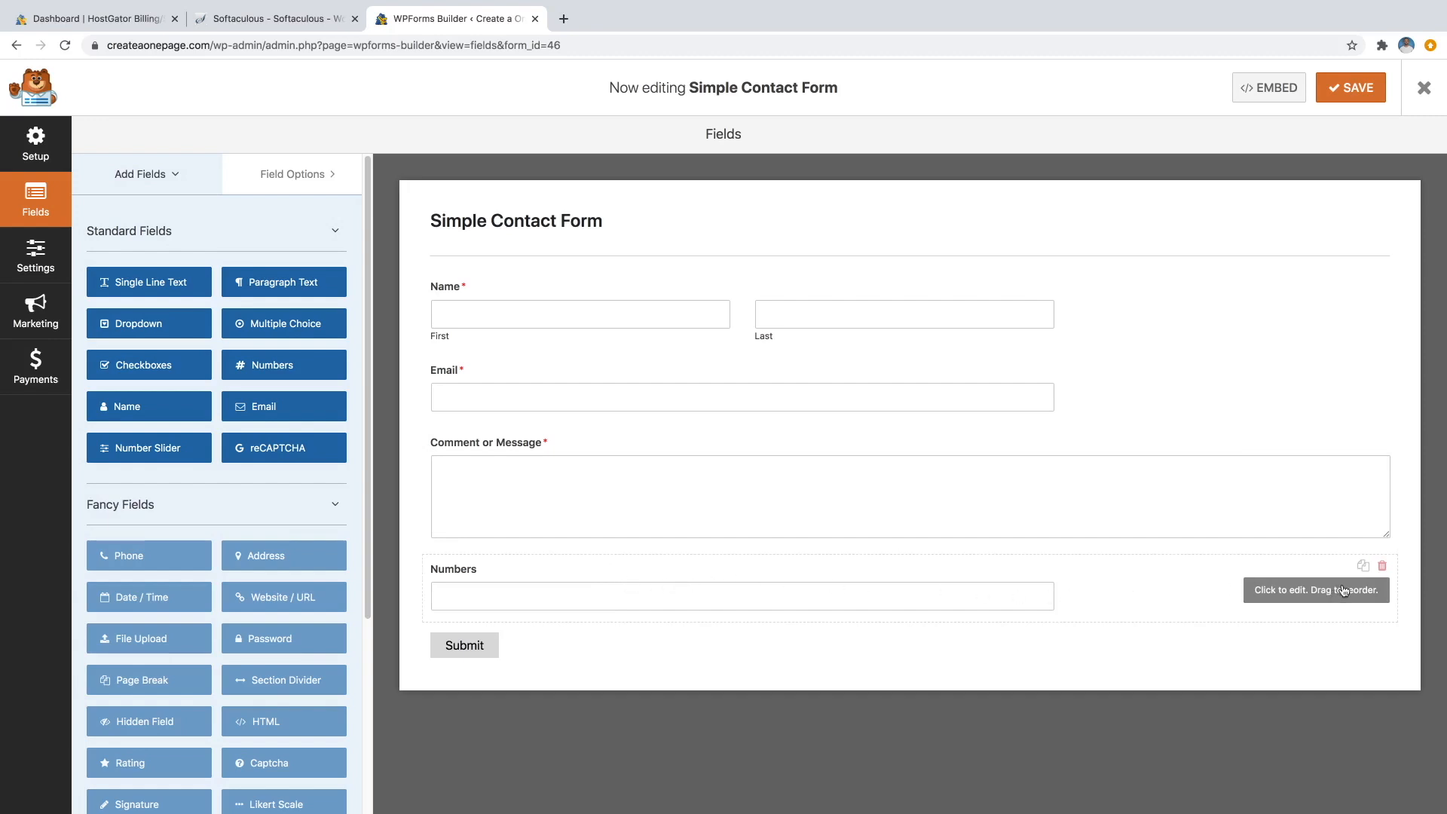
drag(1334, 566, 1329, 428)
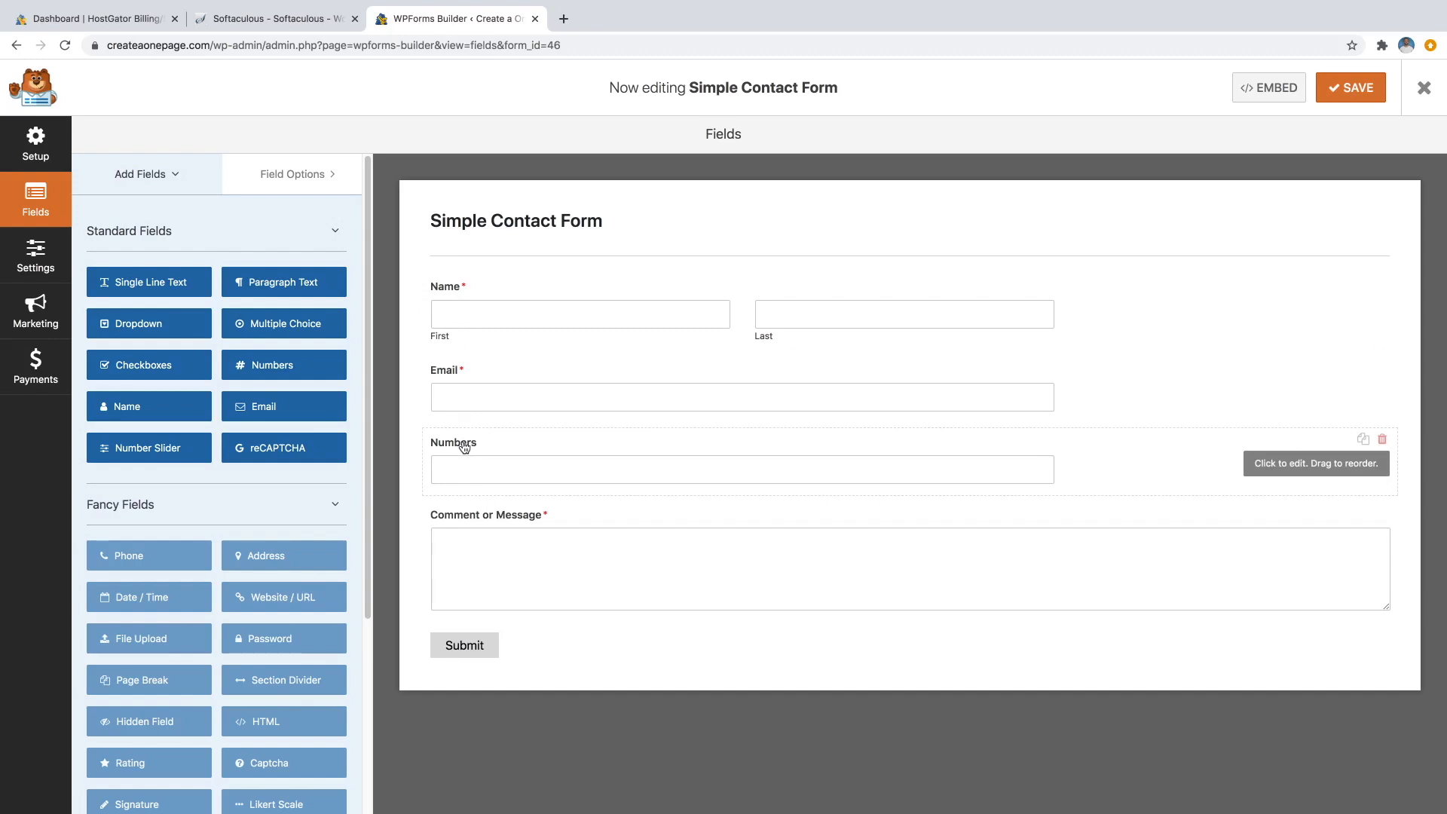
click(465, 448)
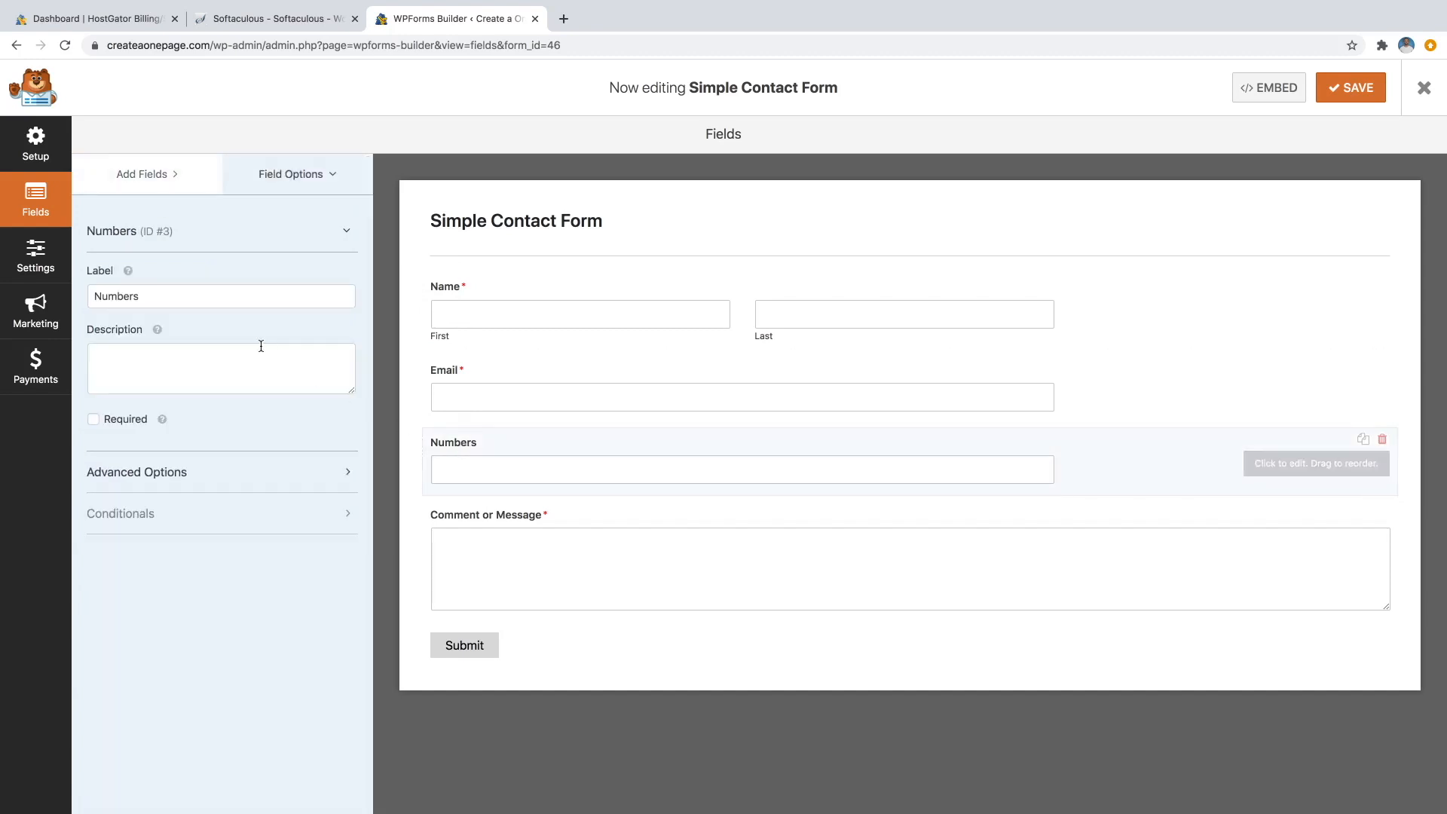
double_click(147, 293)
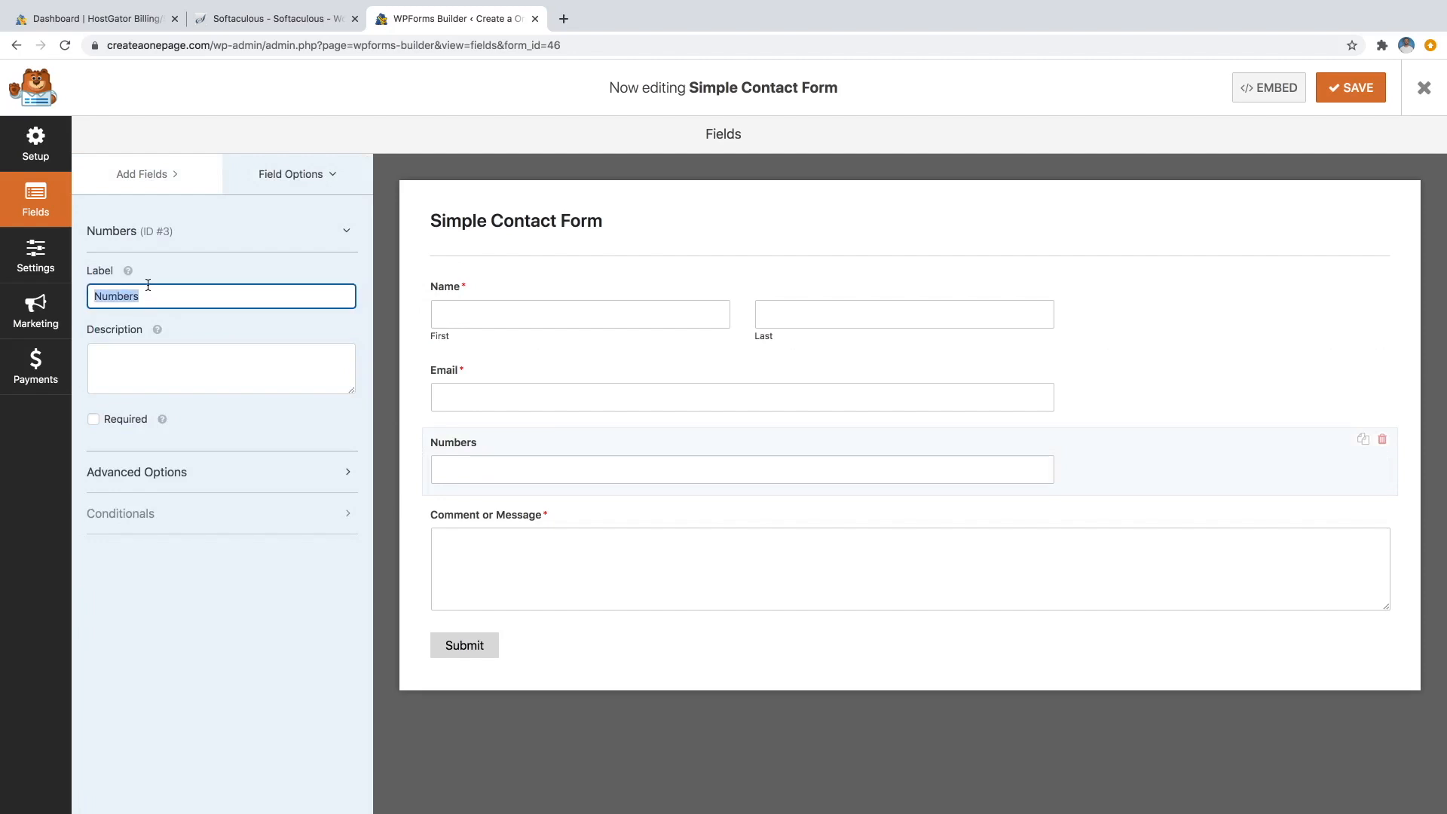
text(Phone Numbe)
Shorten the 'Comment or Message' field label to 'Message'.
click(486, 519)
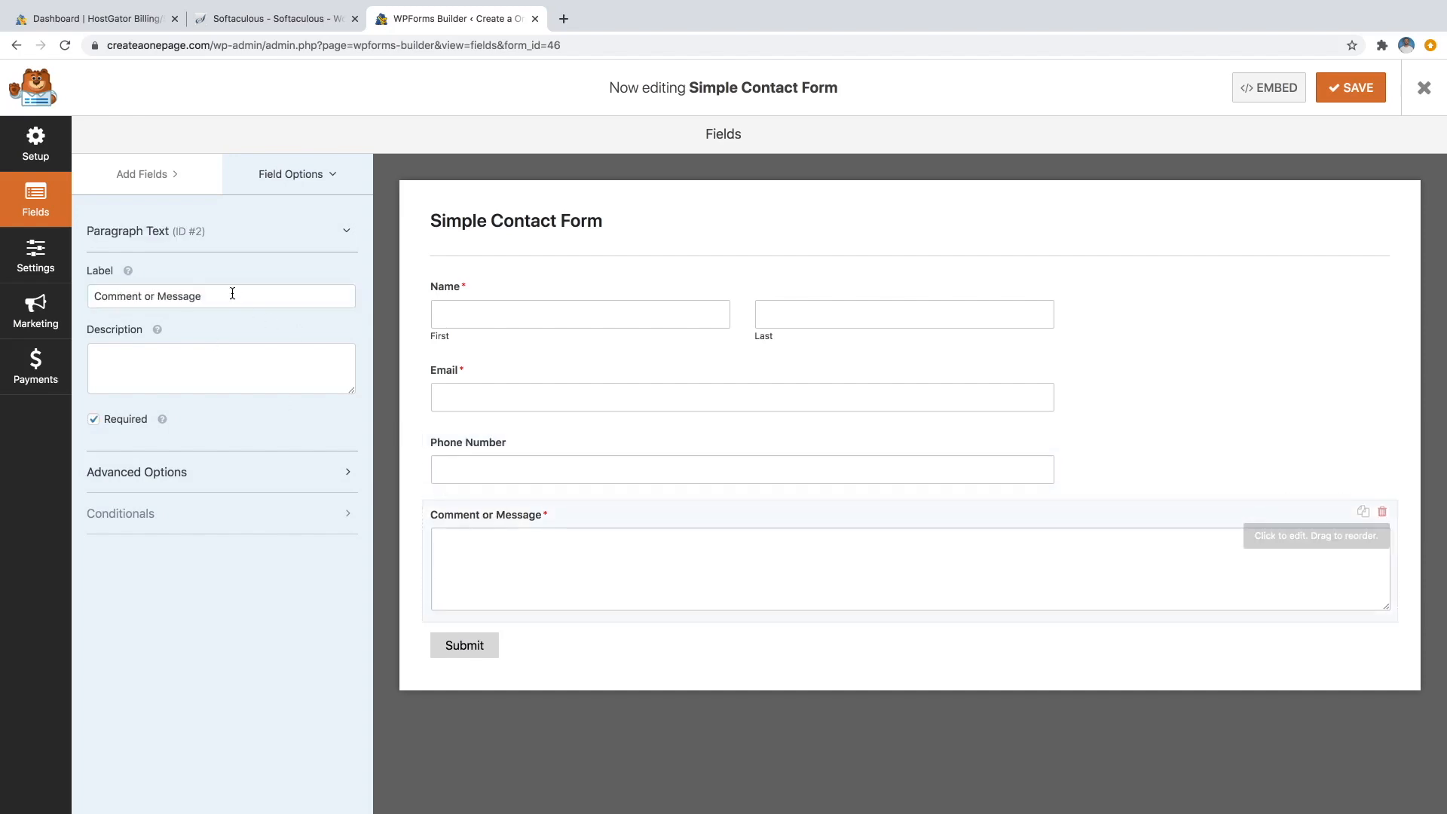
drag(157, 300, 92, 298)
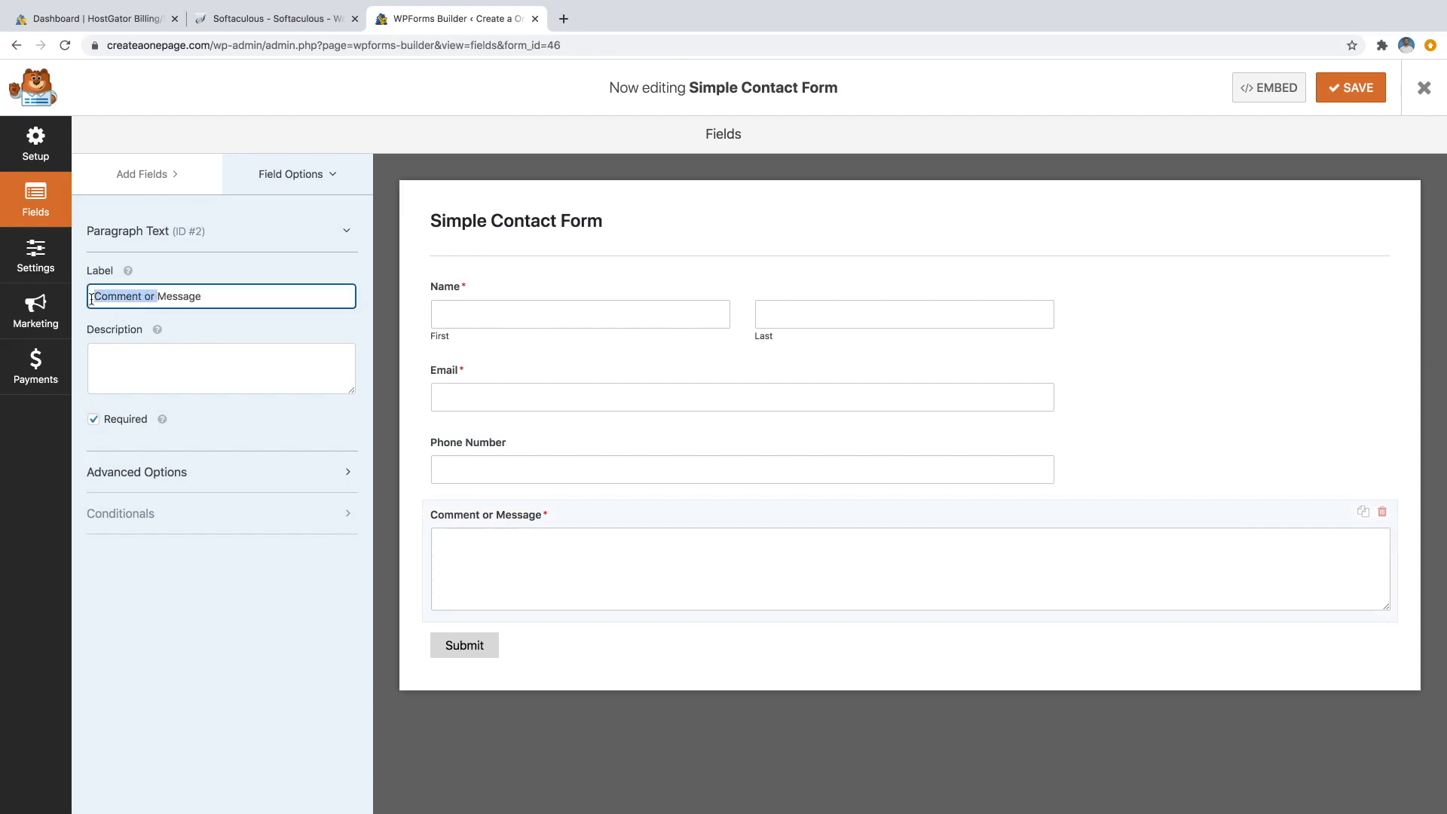
key(BackSpace)
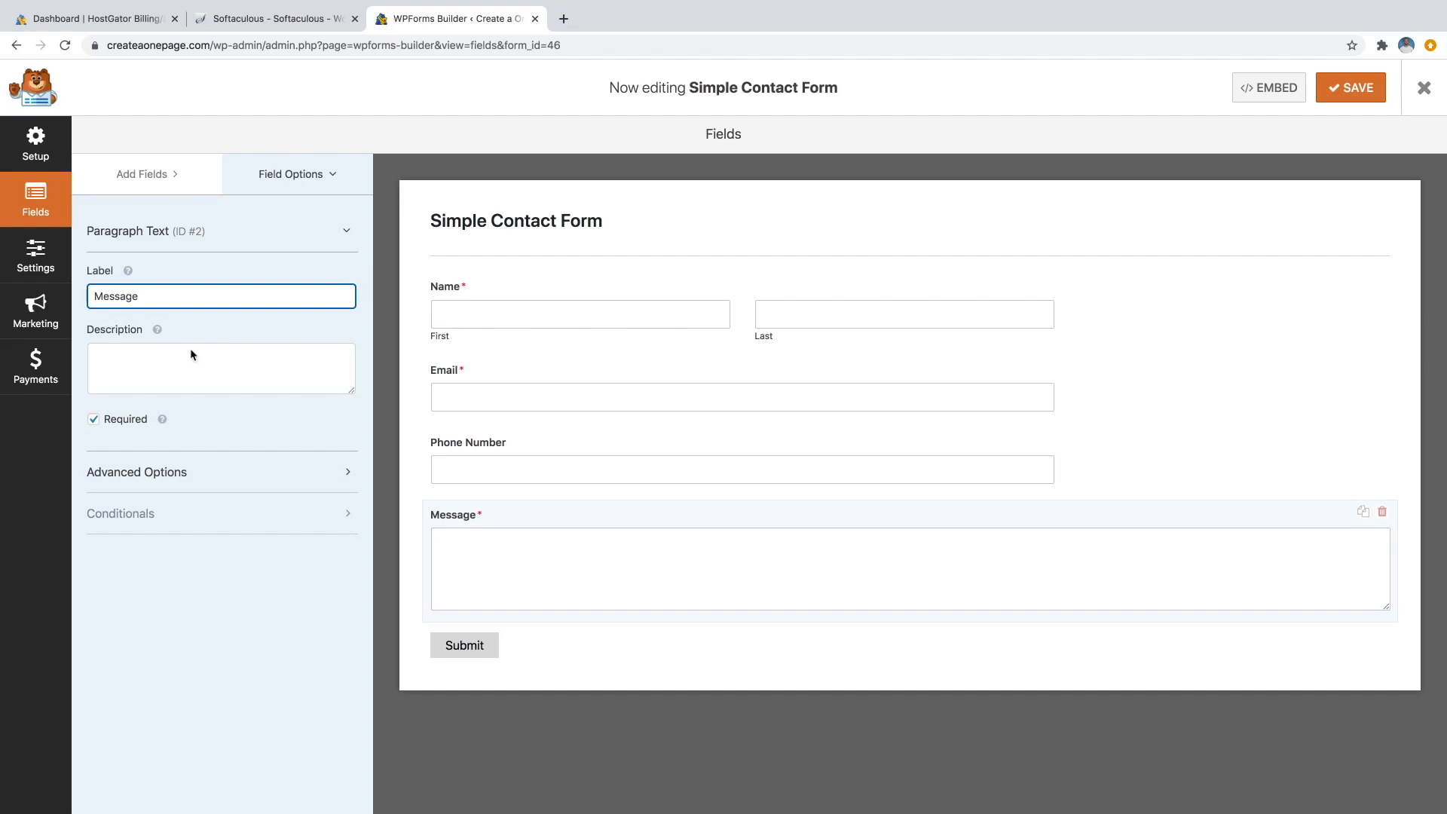
click(497, 223)
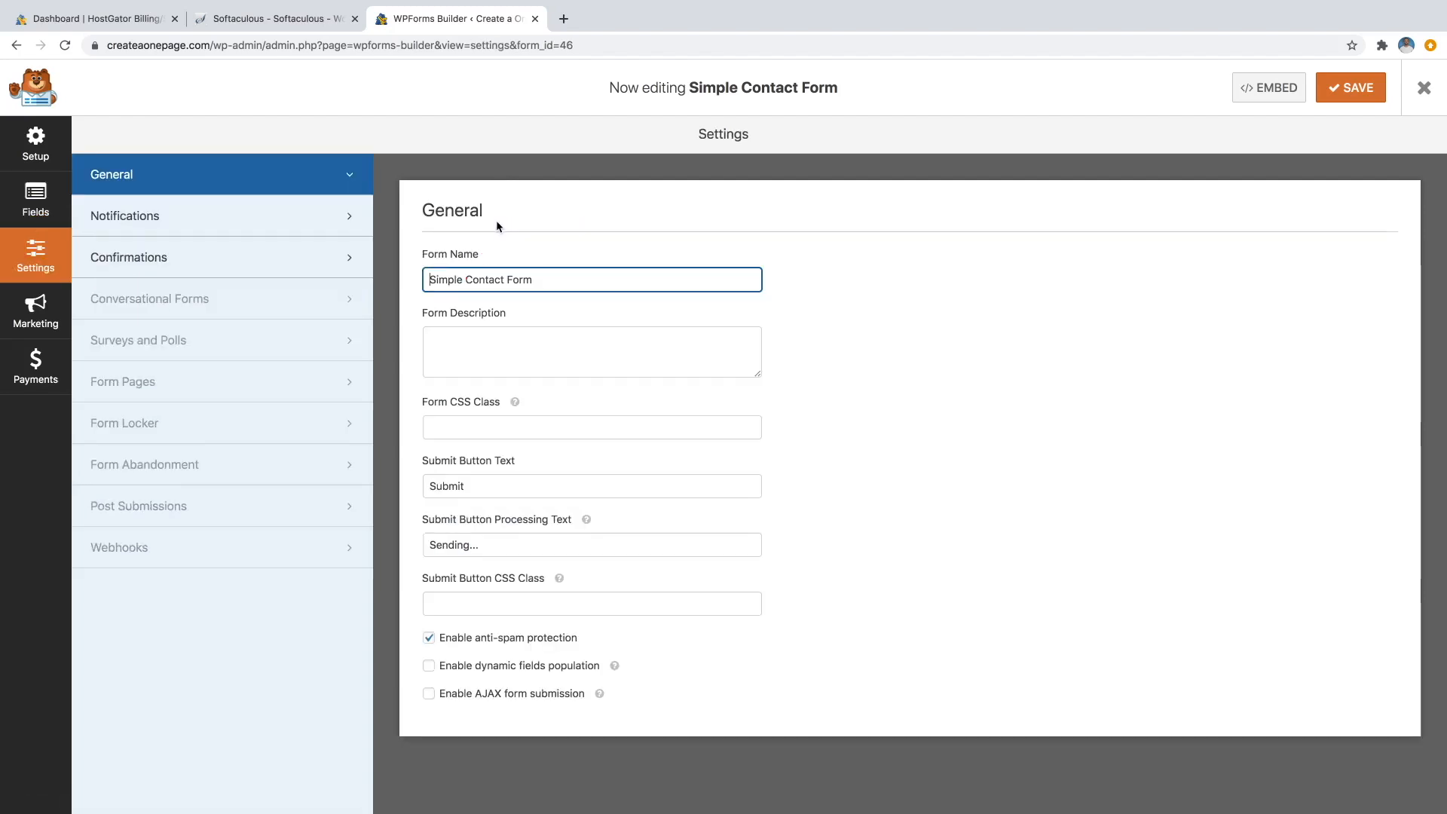
Replace 'Simple' in the form name with the owner's name, making it '<owner's name> Contact Form'.
drag(428, 279, 462, 278)
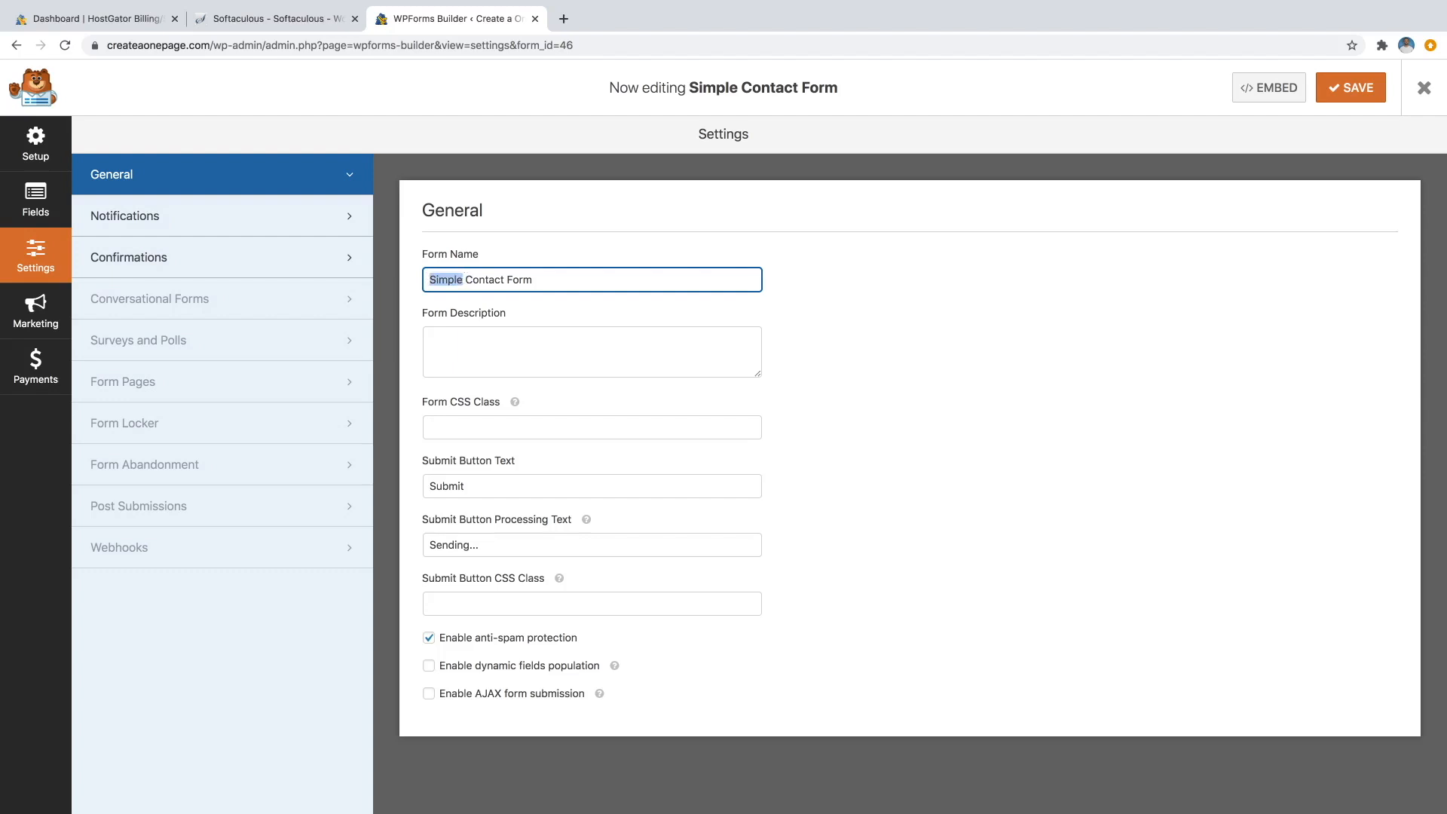
text(DI)
key(BackSpace)
text(ale's)
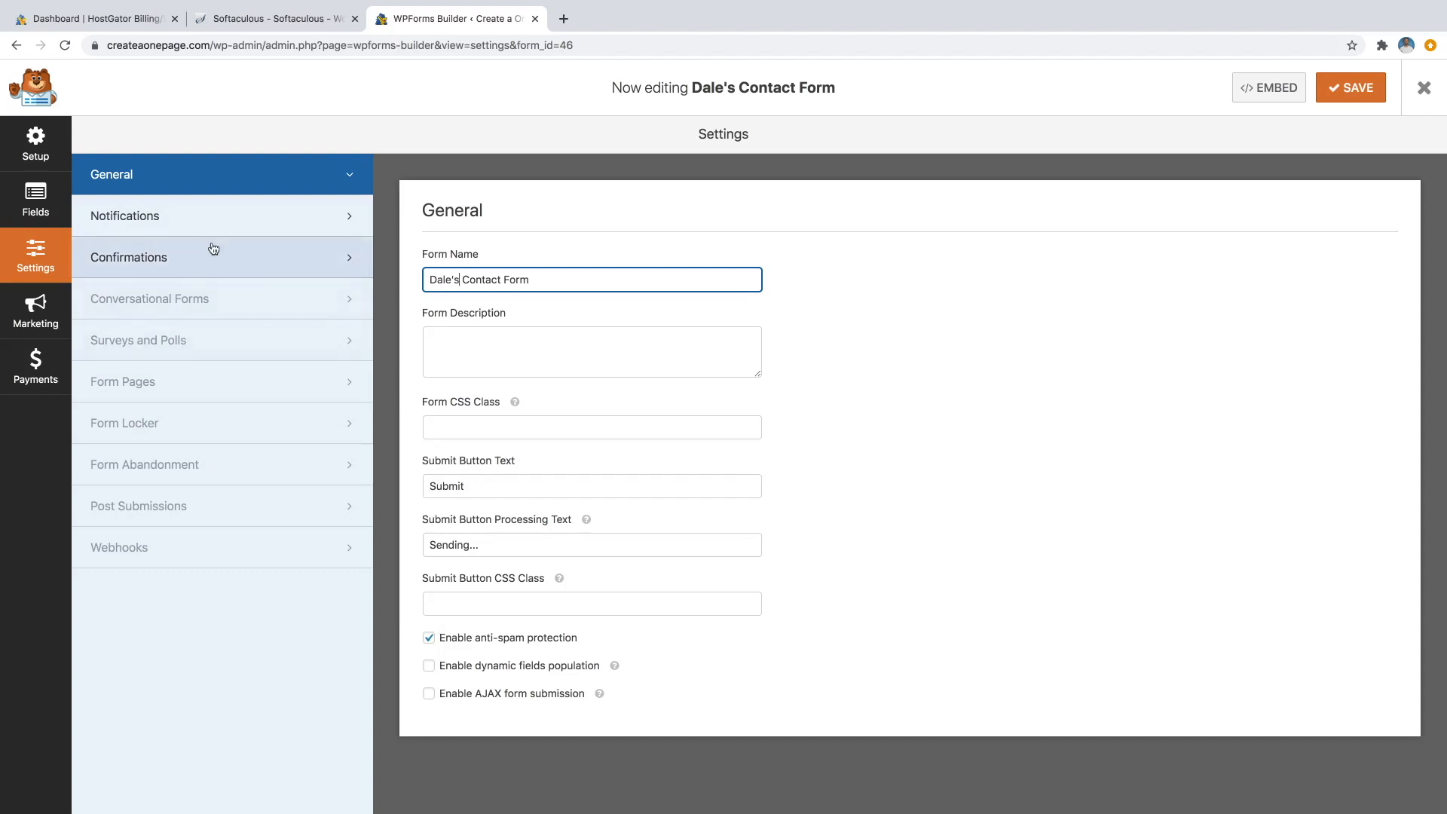
click(37, 210)
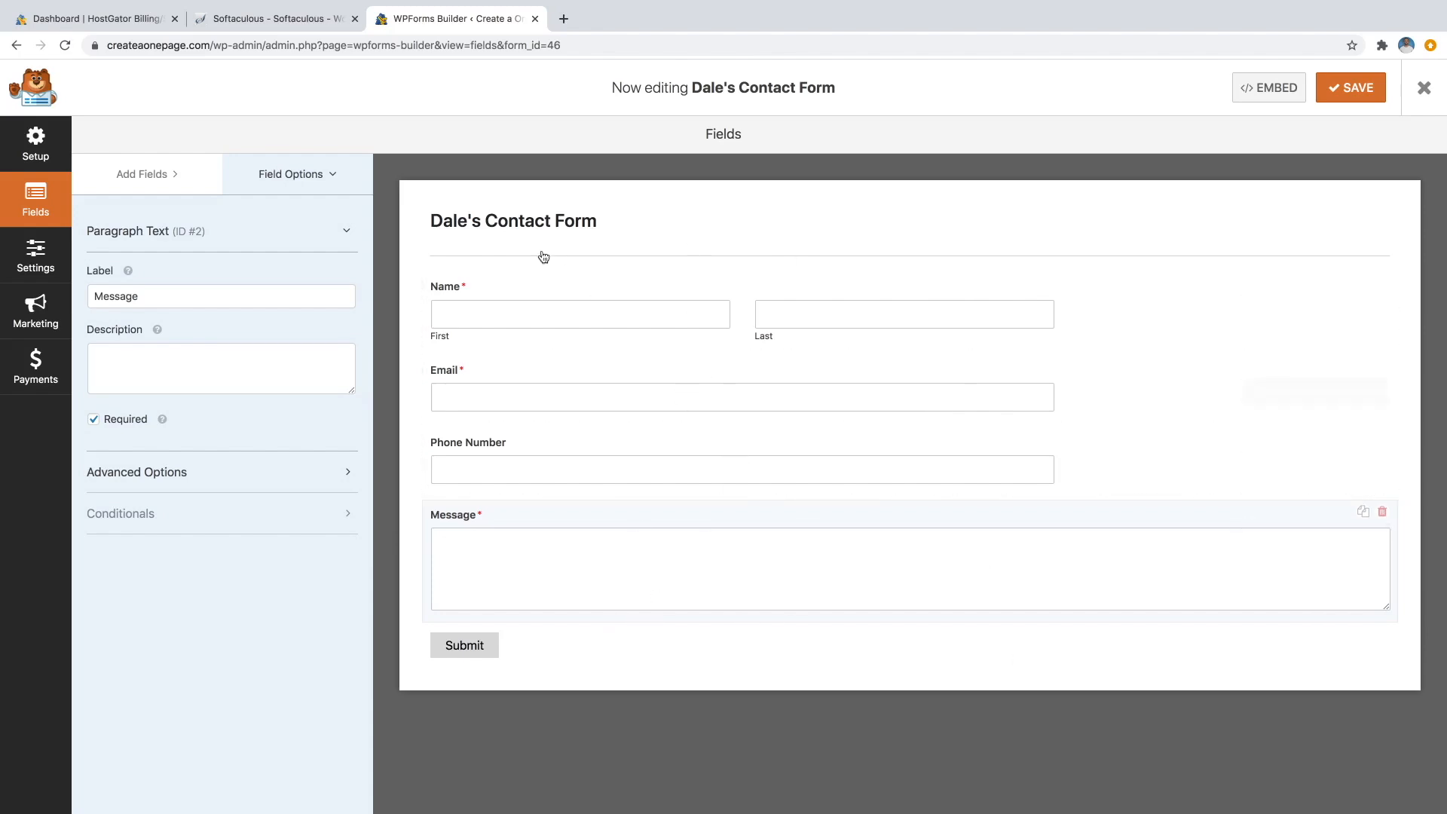
Set the Field Size to Large for the Name and Email fields.
click(537, 290)
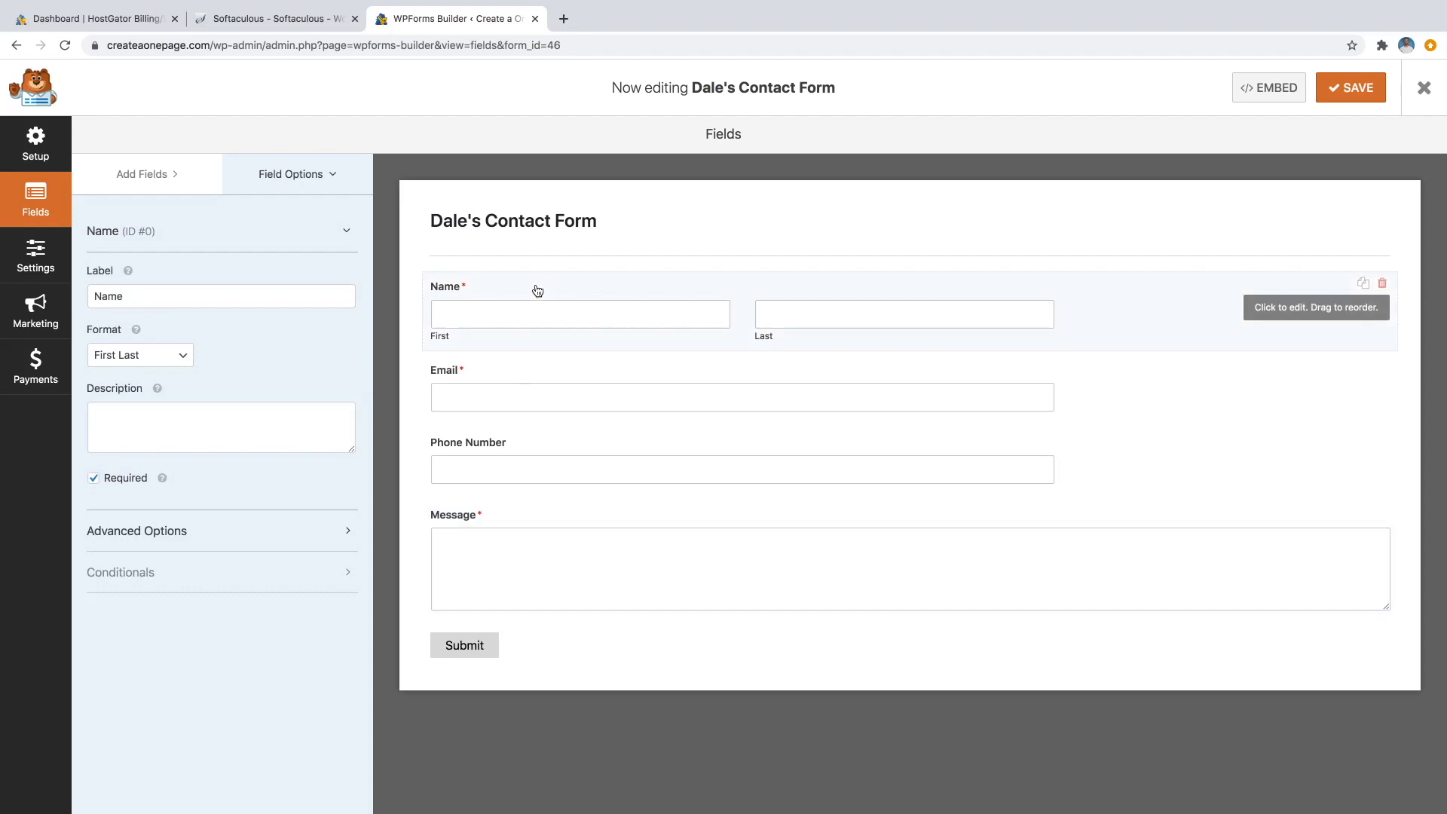
click(134, 532)
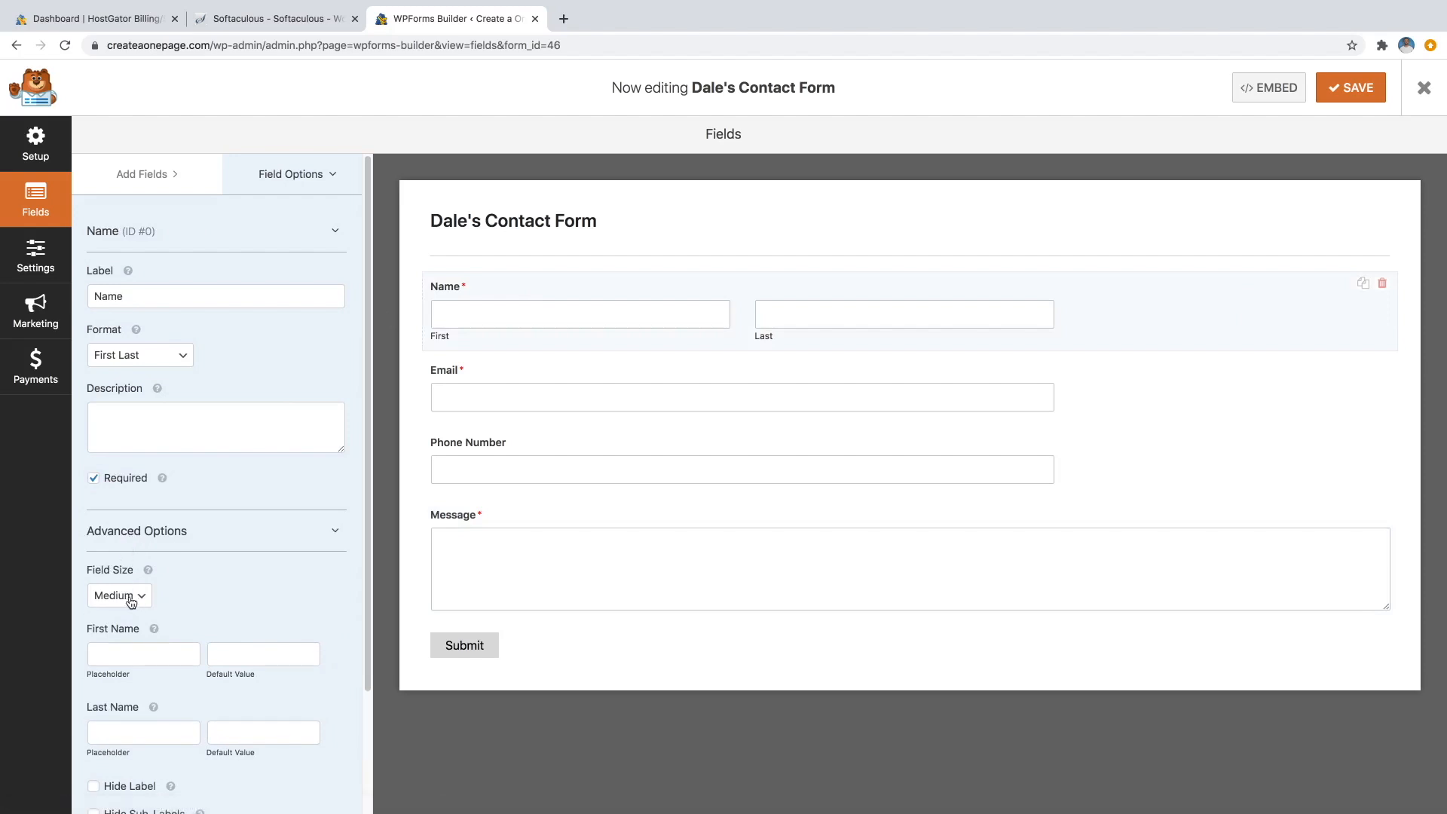
click(130, 600)
click(121, 609)
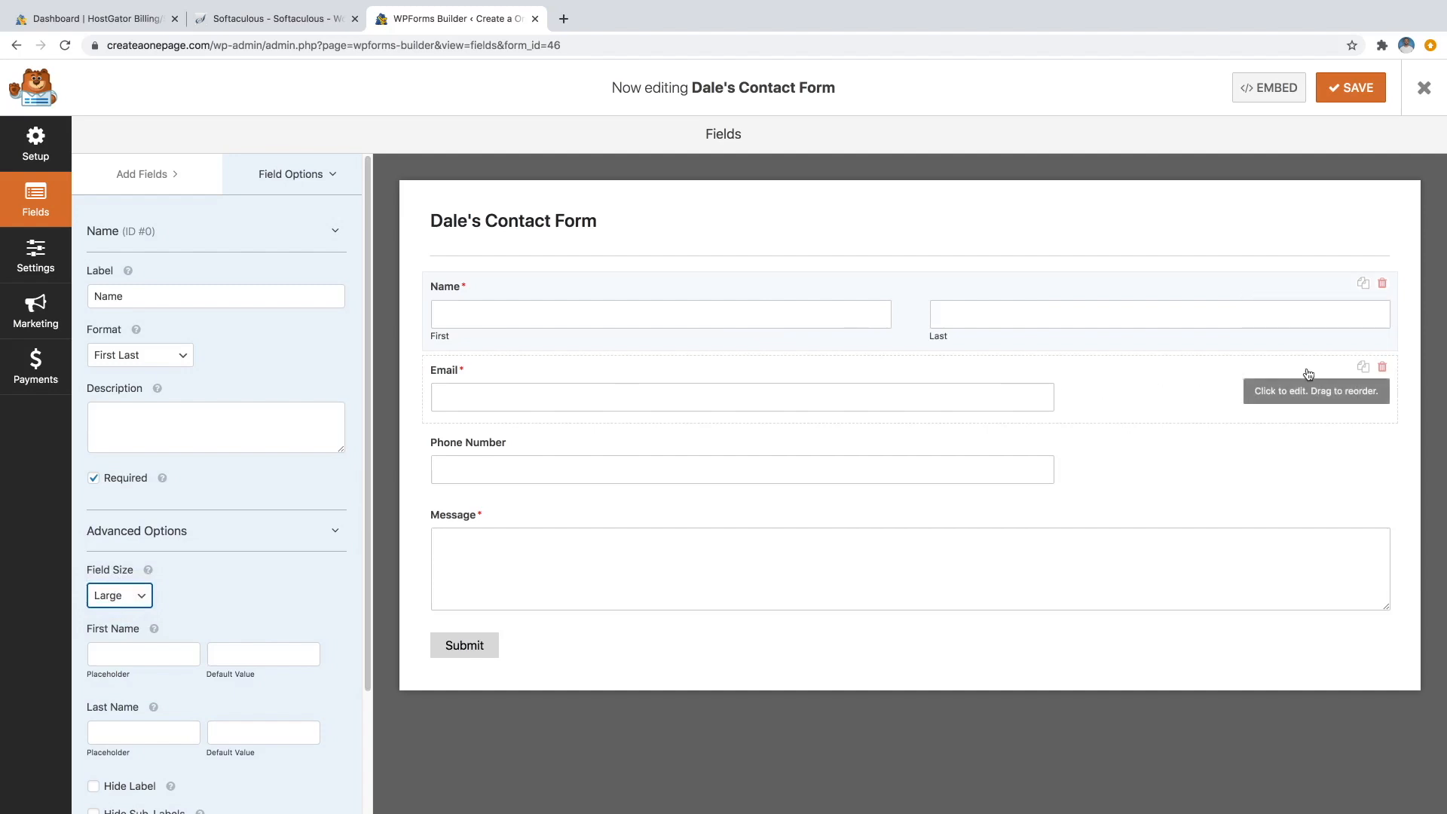
click(730, 375)
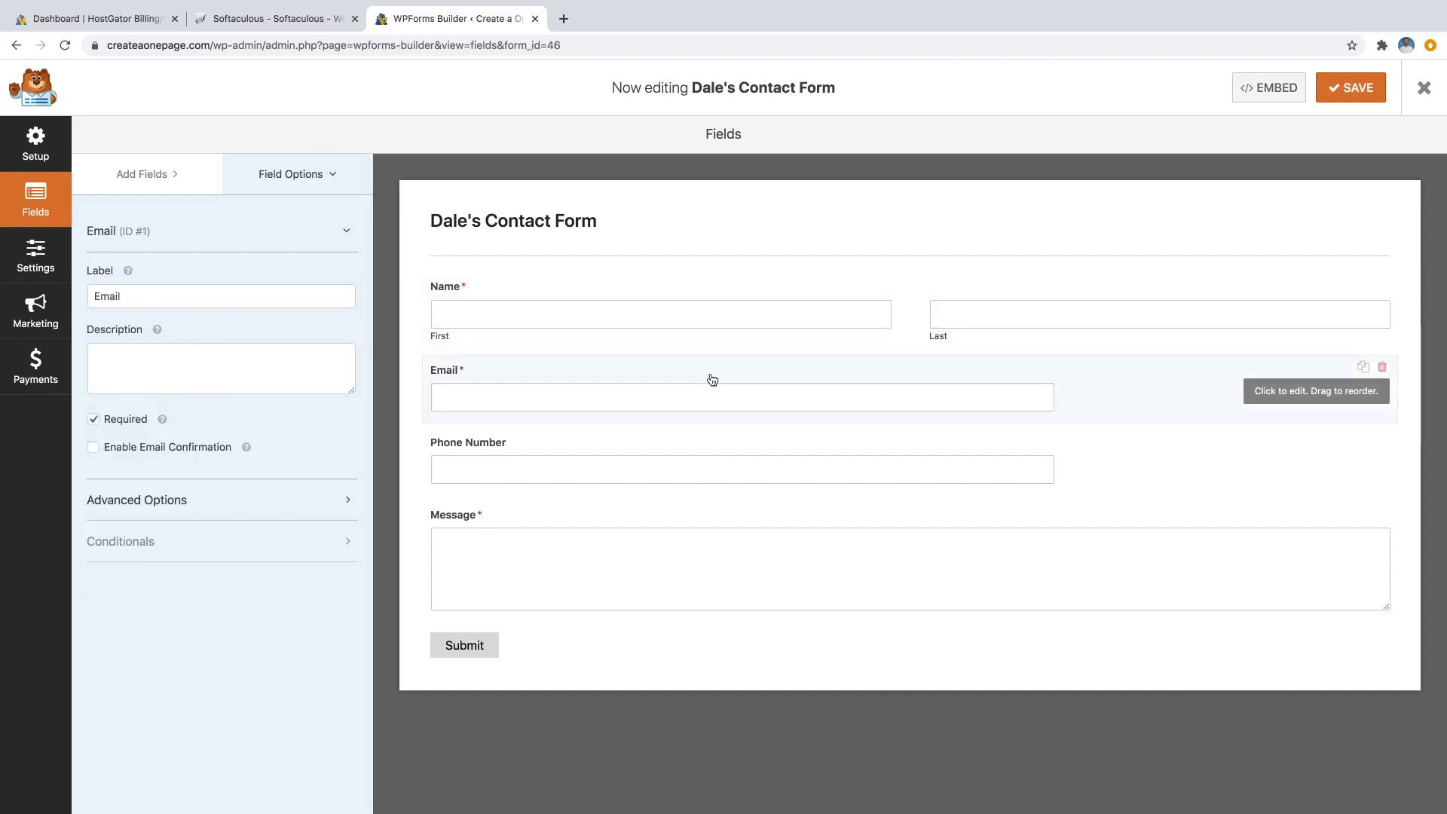
click(132, 507)
click(134, 572)
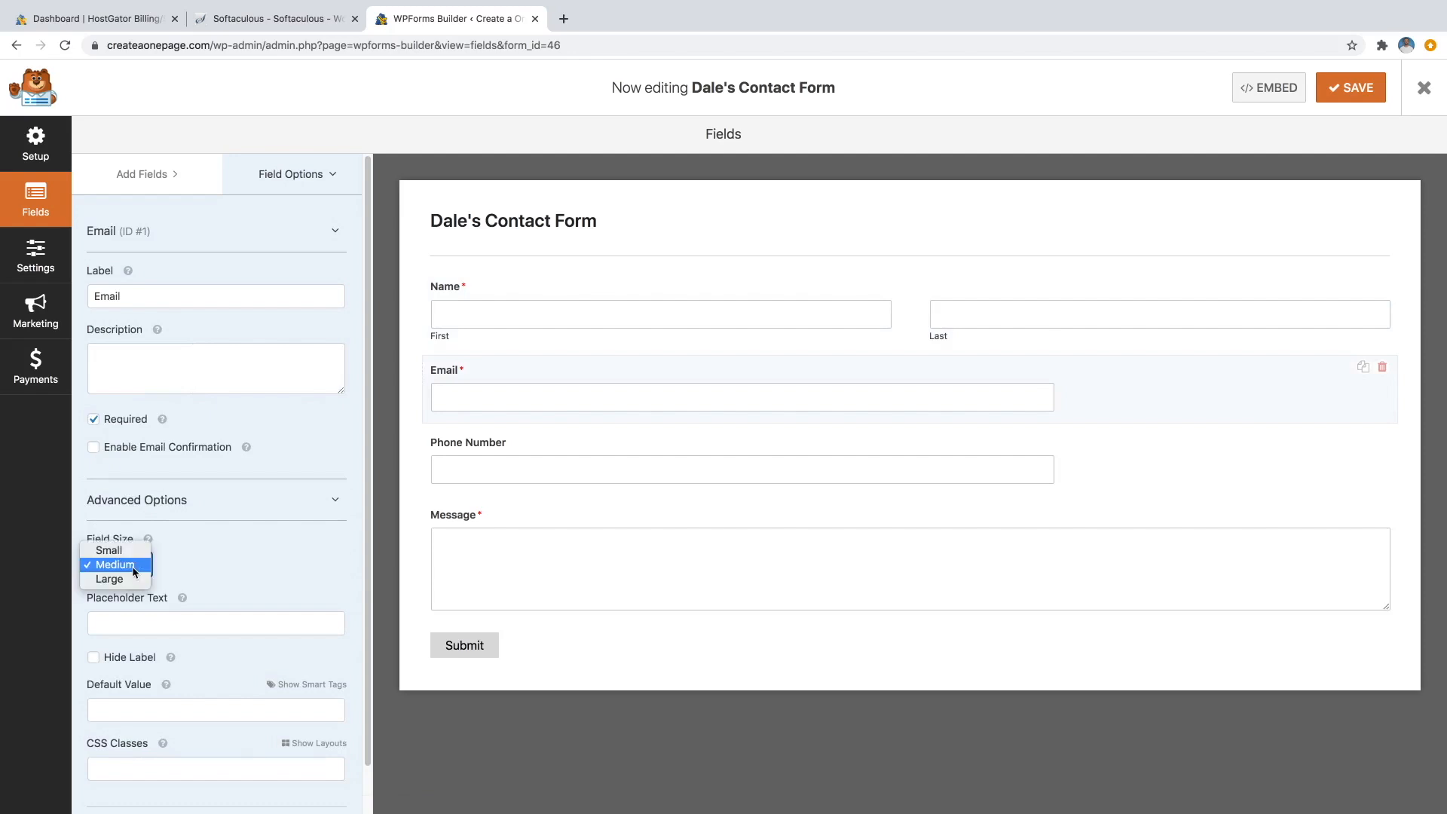
click(129, 579)
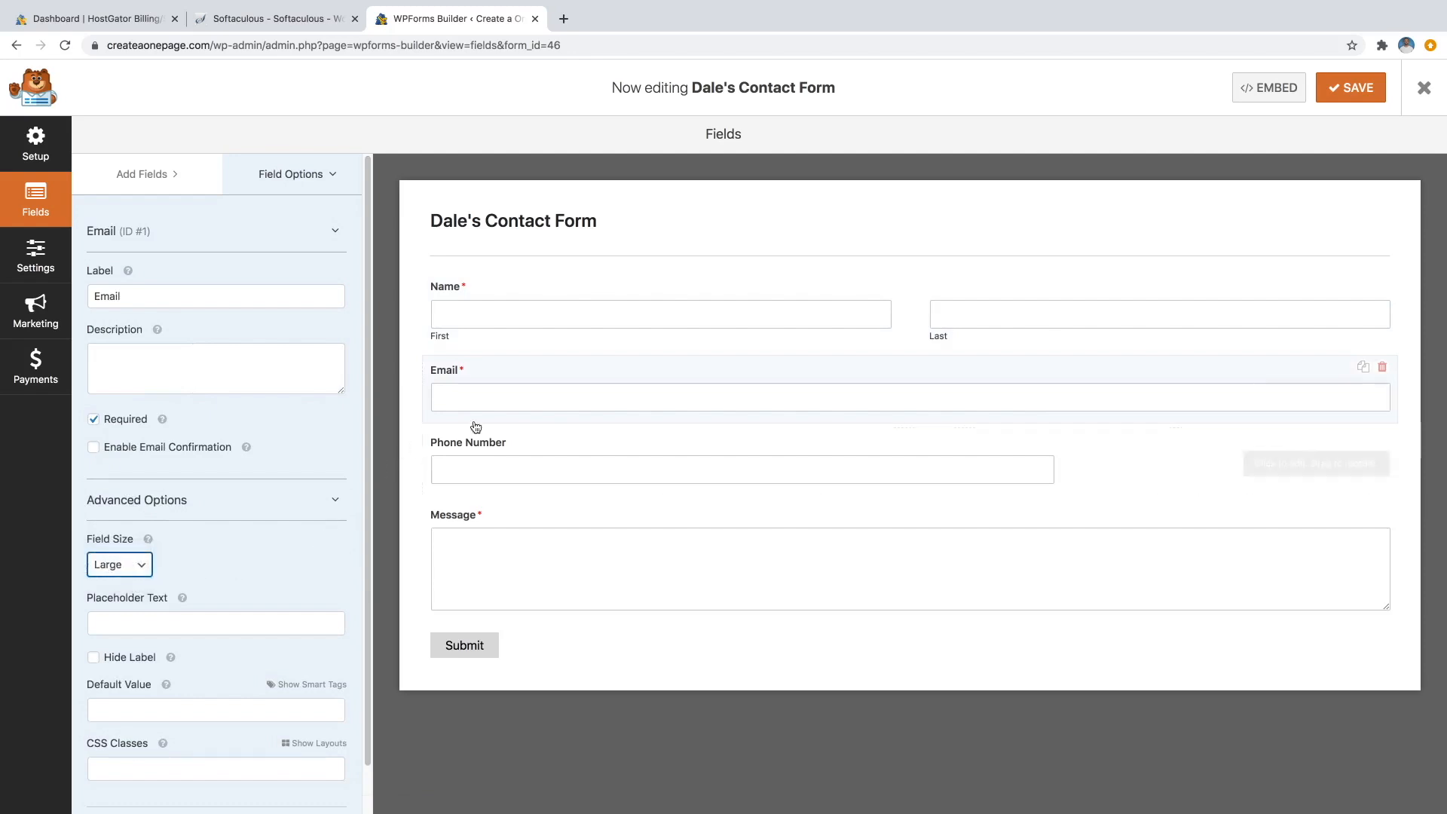
Set the Phone Number field size to Large and save the form.
click(496, 442)
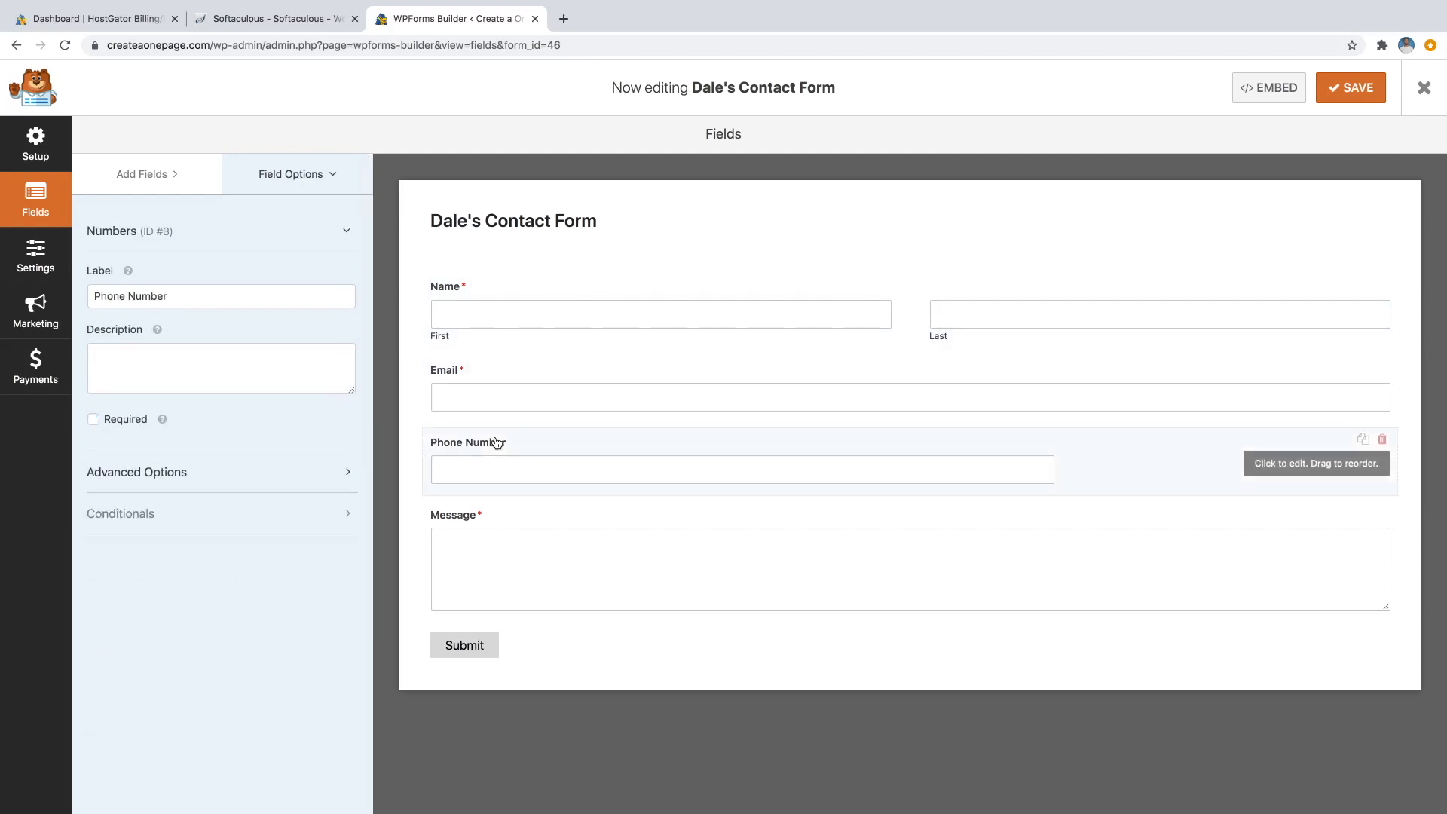
click(166, 475)
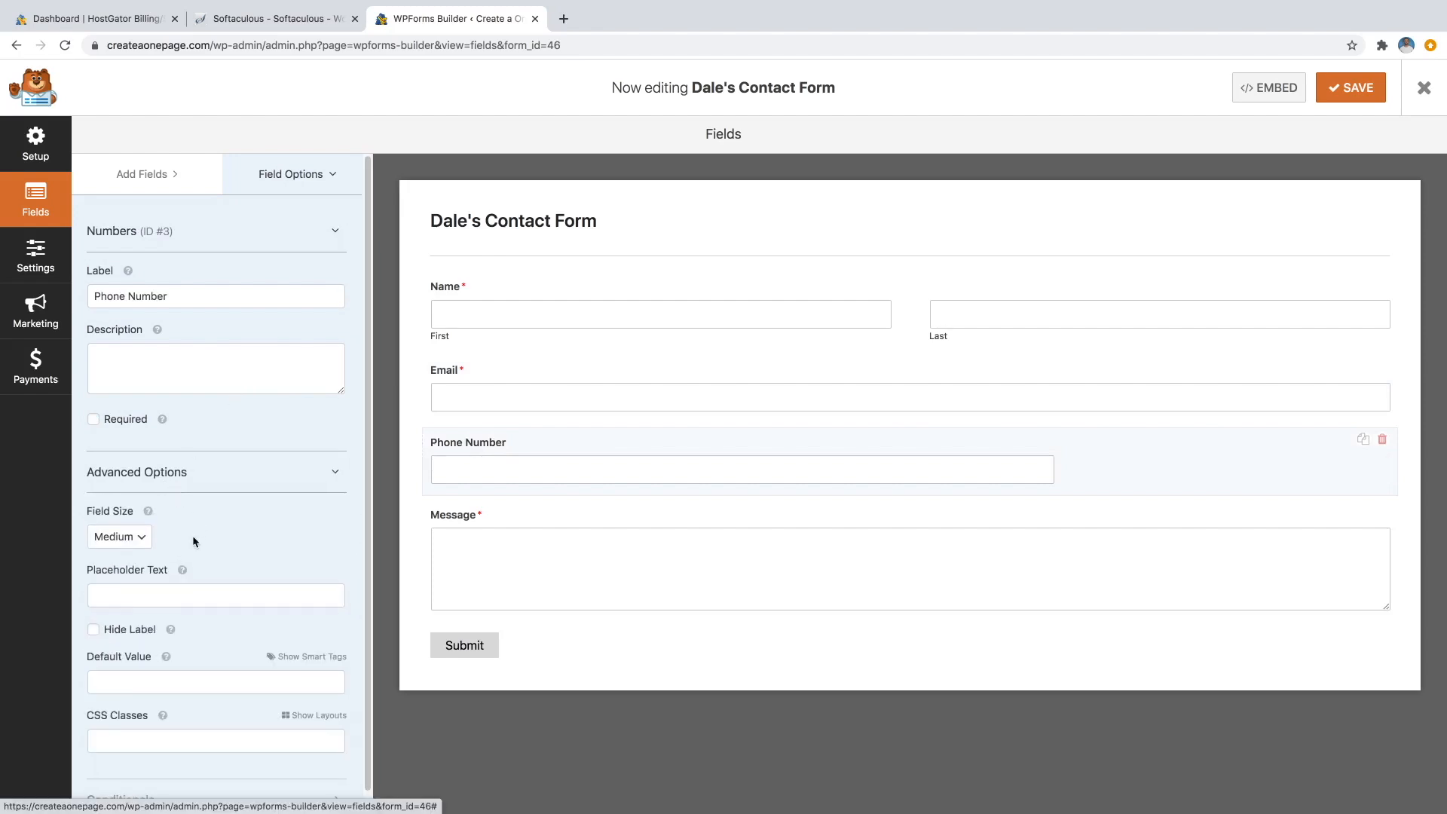
click(150, 536)
click(109, 551)
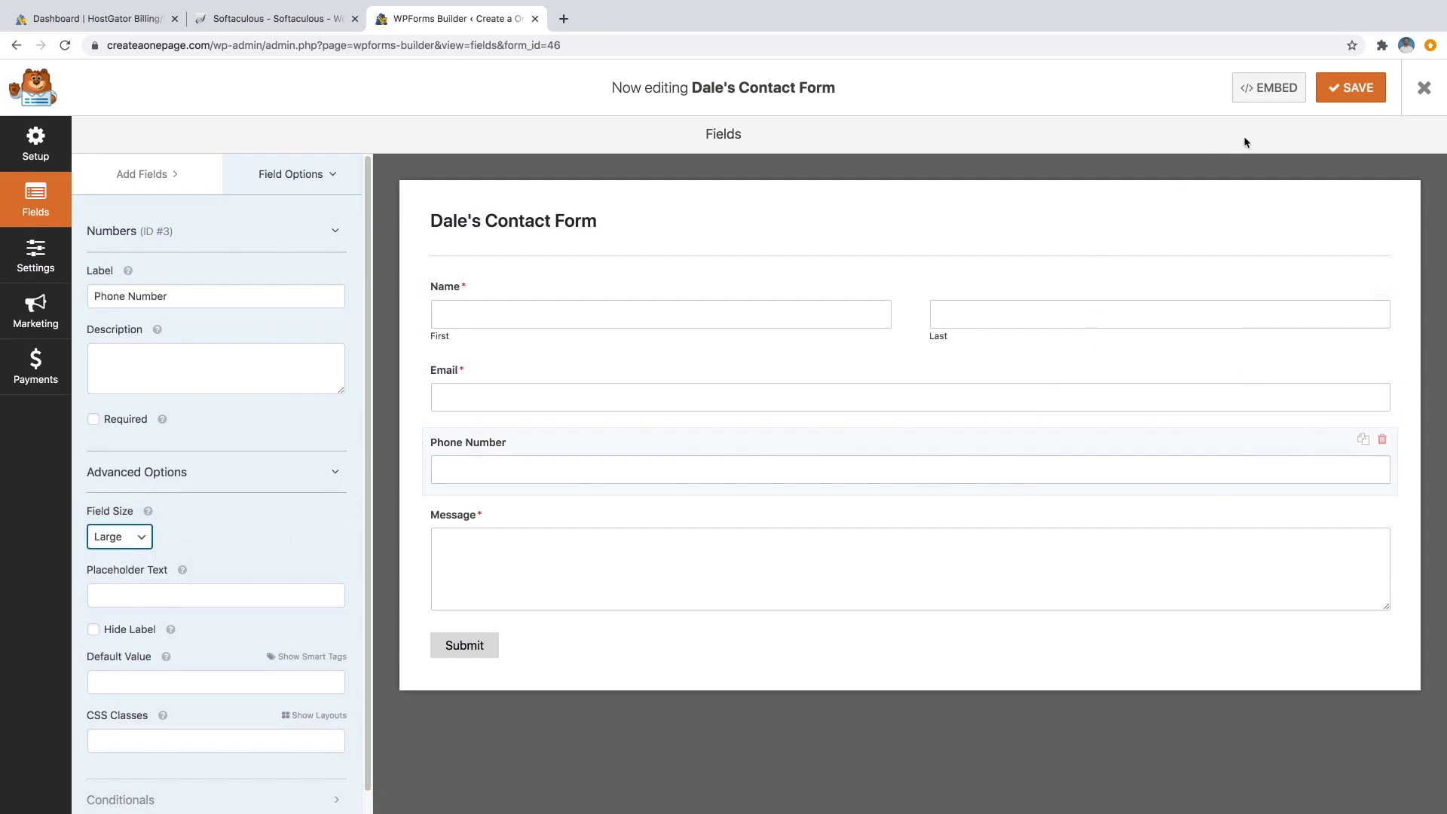
click(1326, 100)
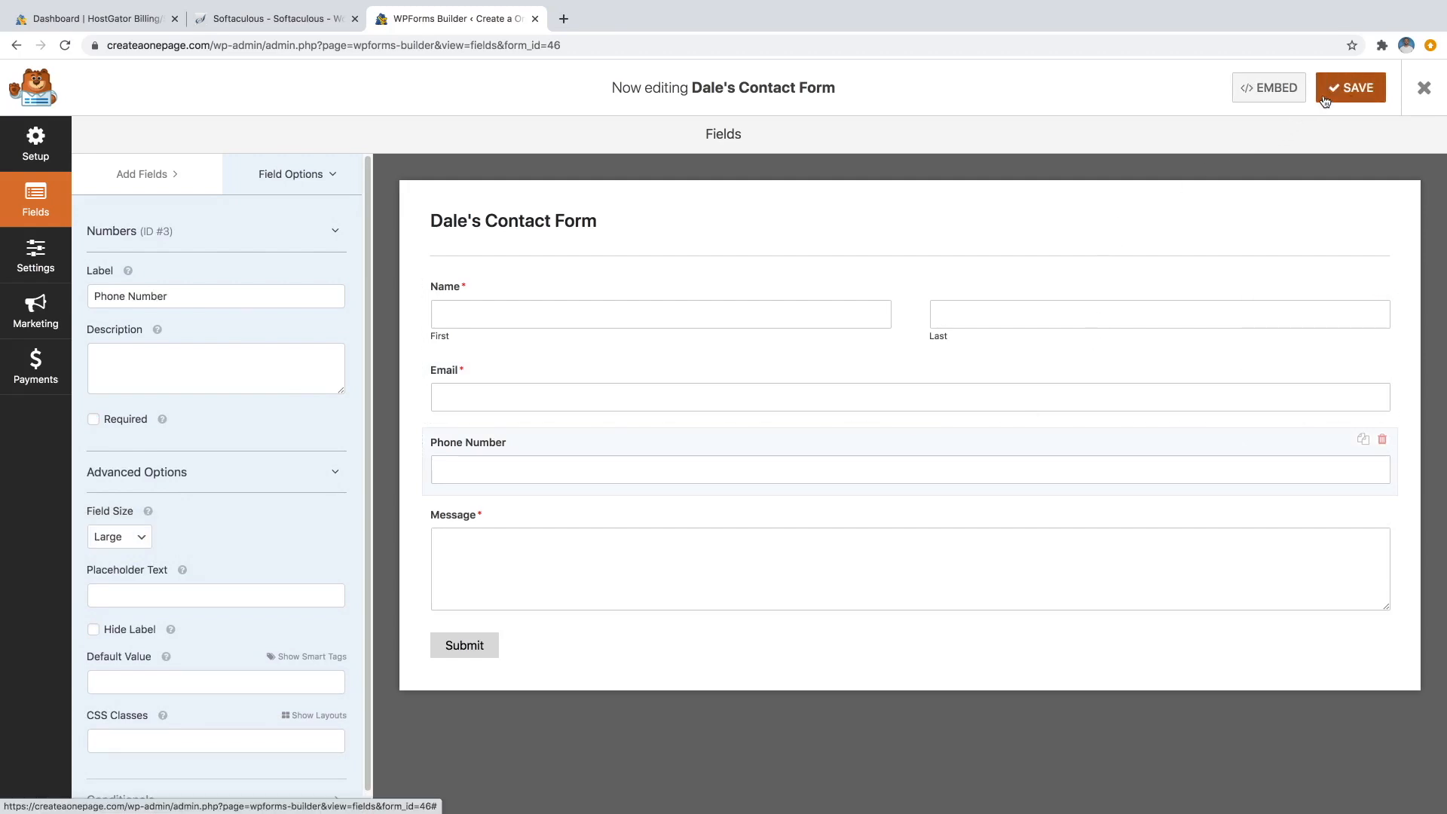
click(25, 263)
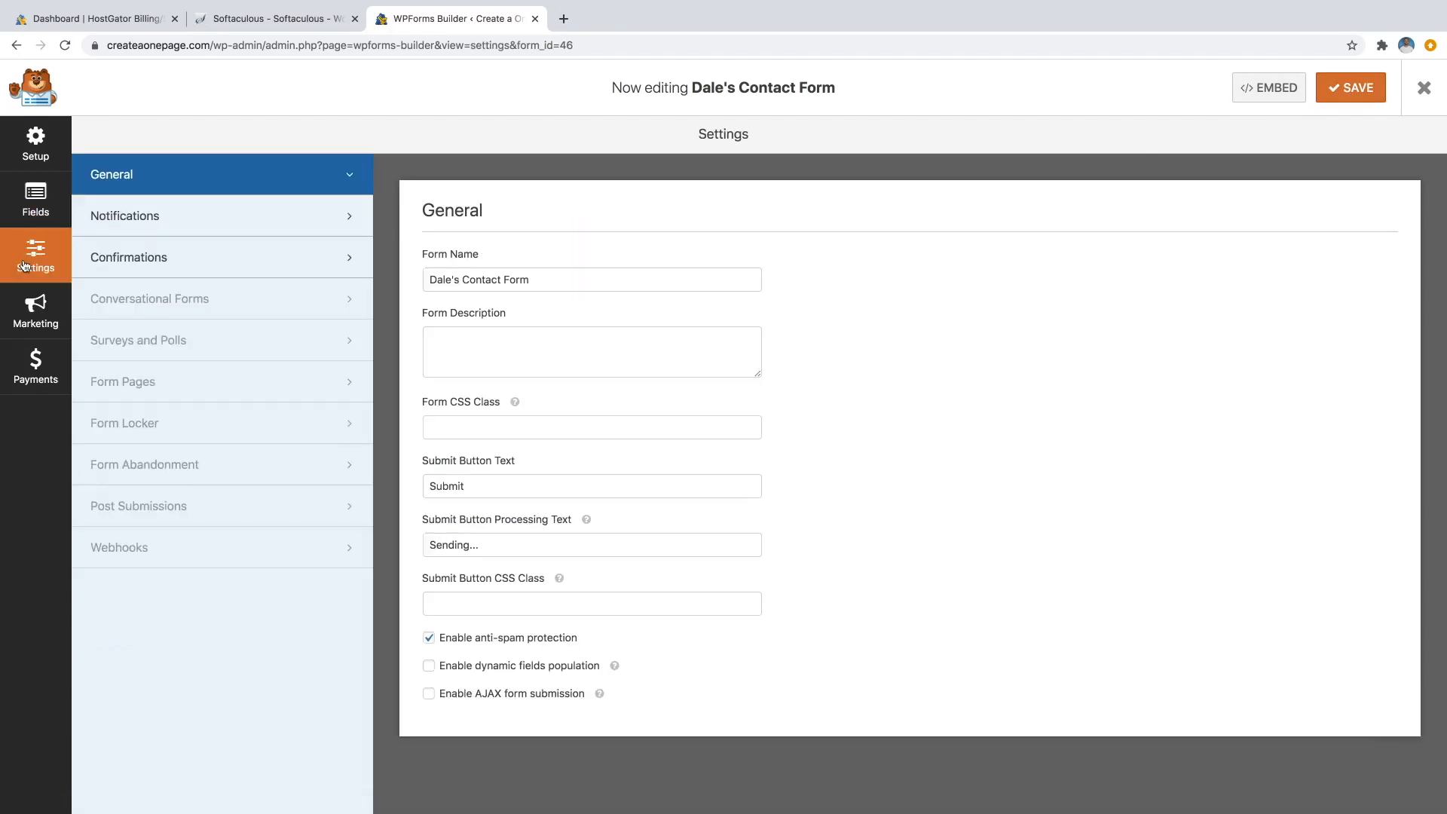
In Notifications, replace the Send To Email Address with a personal e-mail address.
click(172, 217)
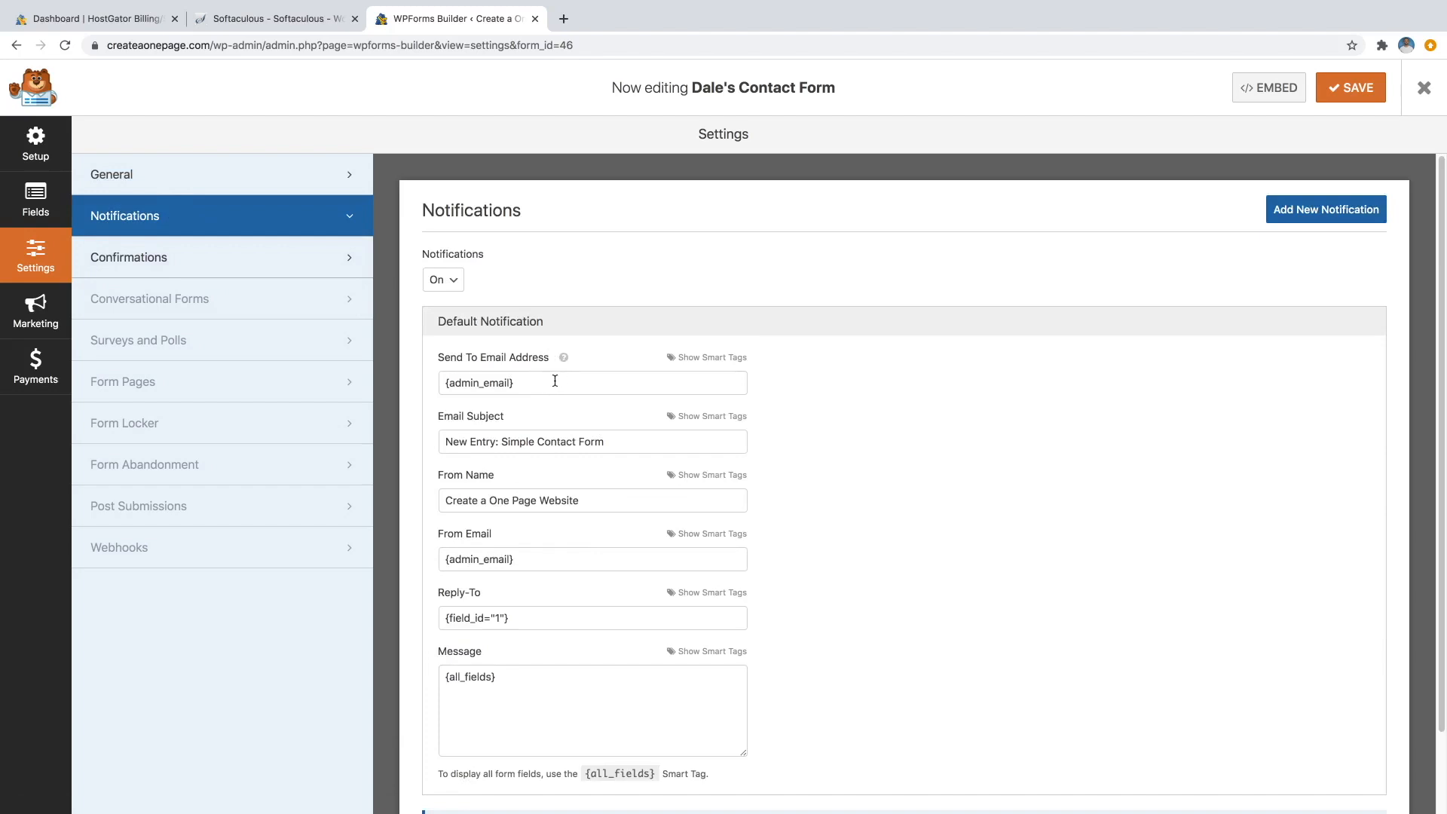
drag(510, 383, 472, 383)
click(498, 383)
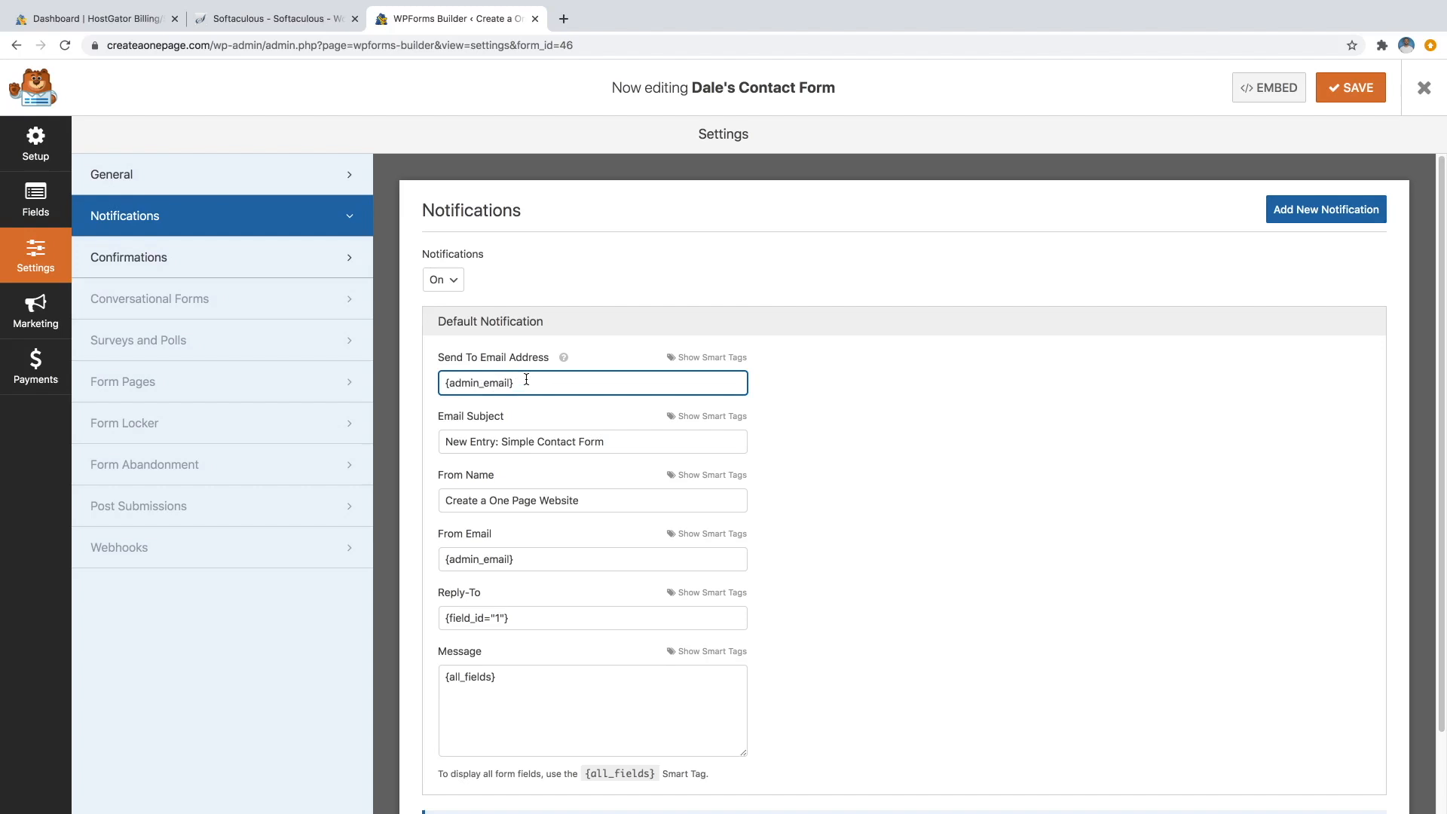
drag(526, 379, 444, 382)
Change 'Simple' in the Email Subject to the owner's name and save.
drag(535, 442, 503, 443)
text(Dale's)
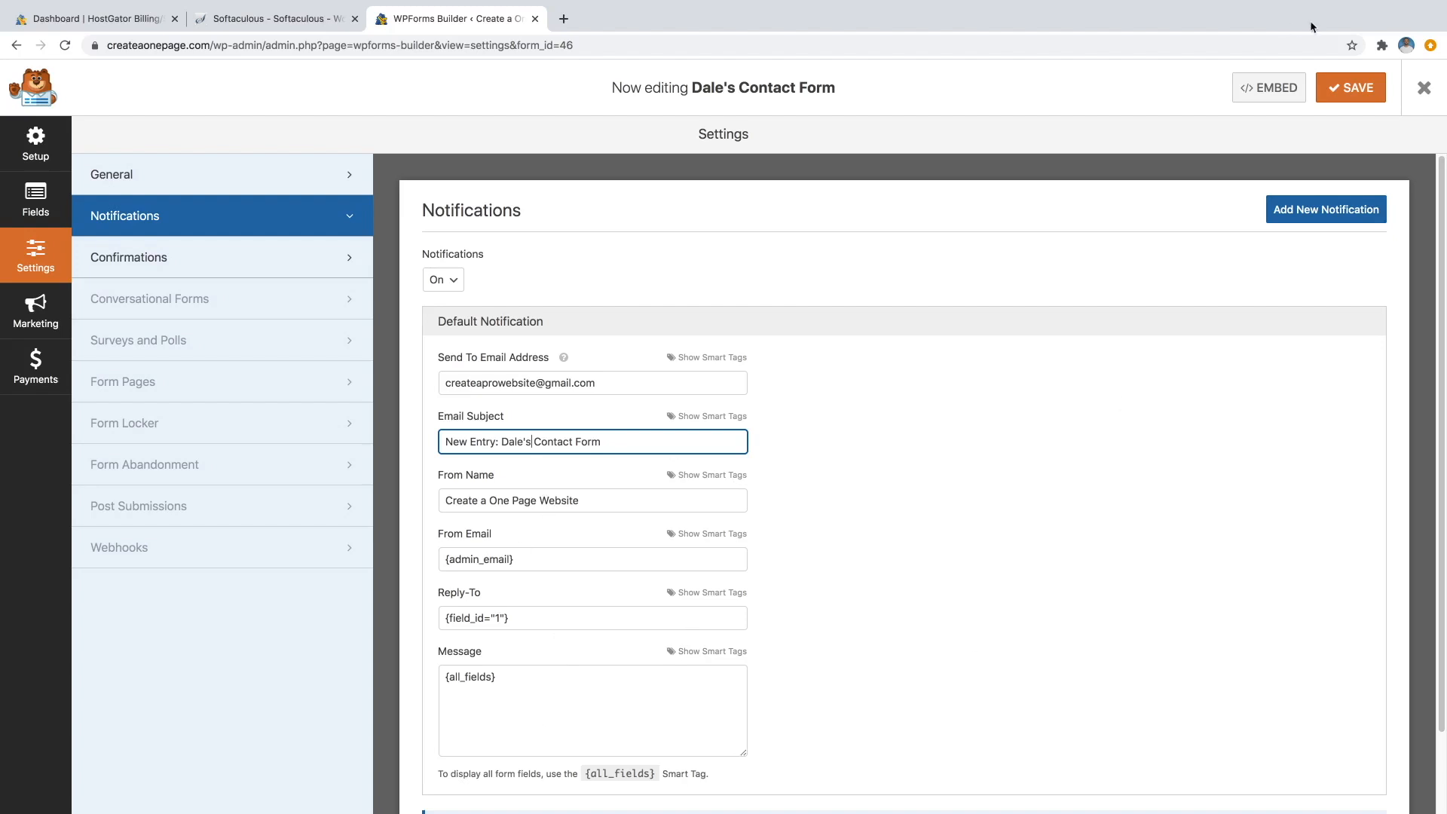
click(1348, 96)
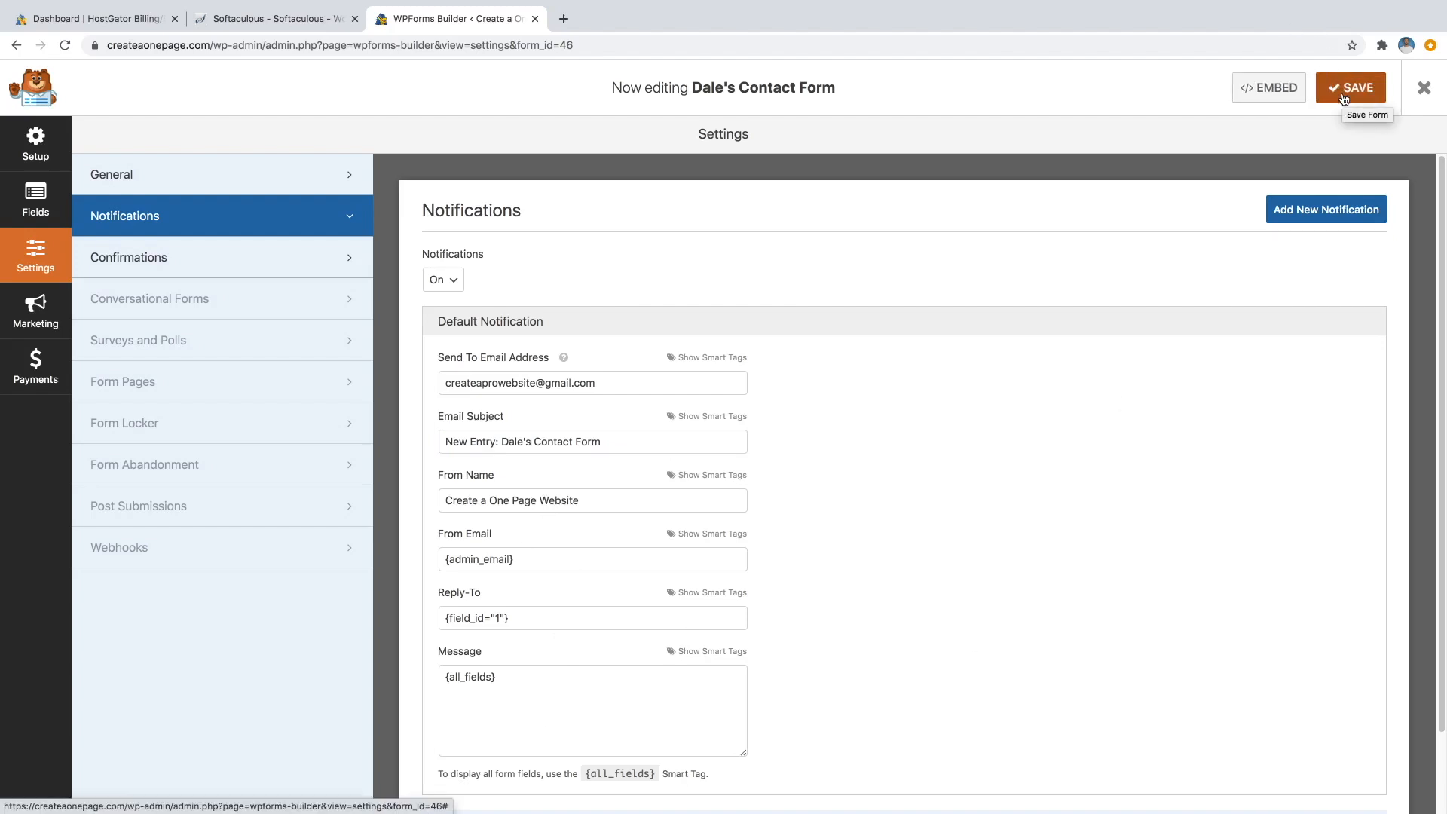
In Confirmations, change 'us' to 'me' and 'We' to 'I'll' in the message.
click(261, 270)
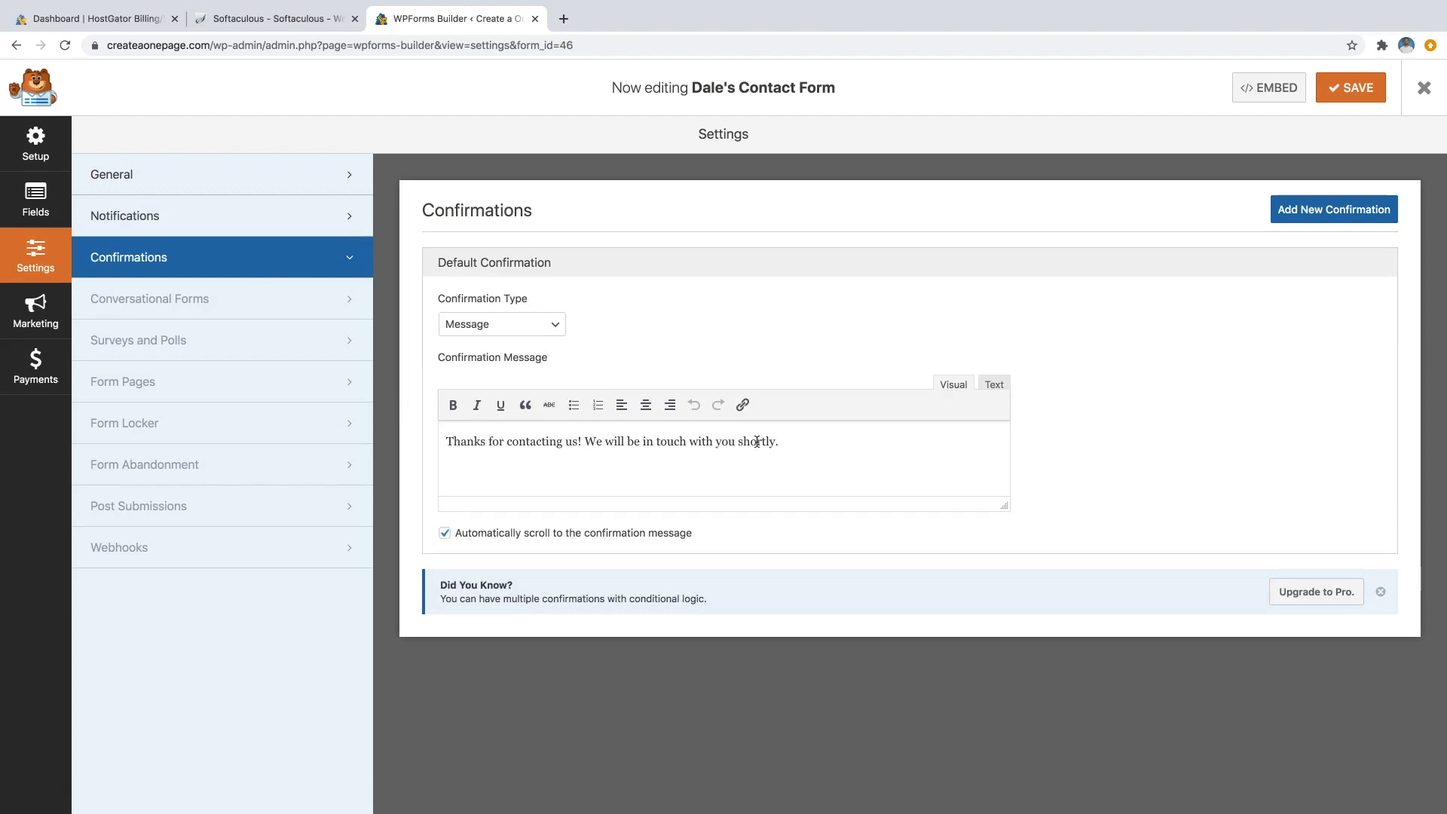
drag(568, 443, 577, 441)
text(me)
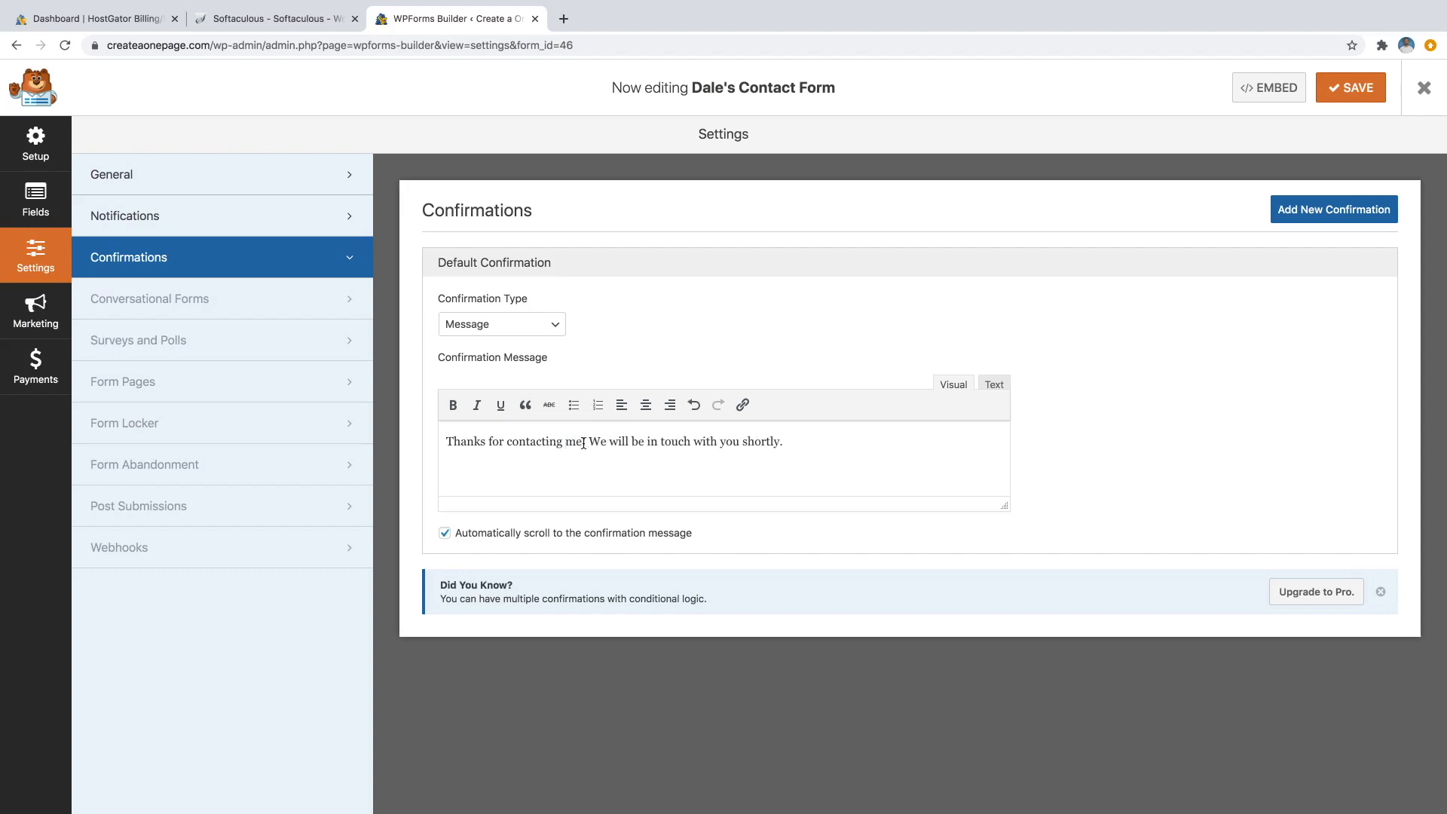
drag(607, 442, 594, 442)
text(I'll)
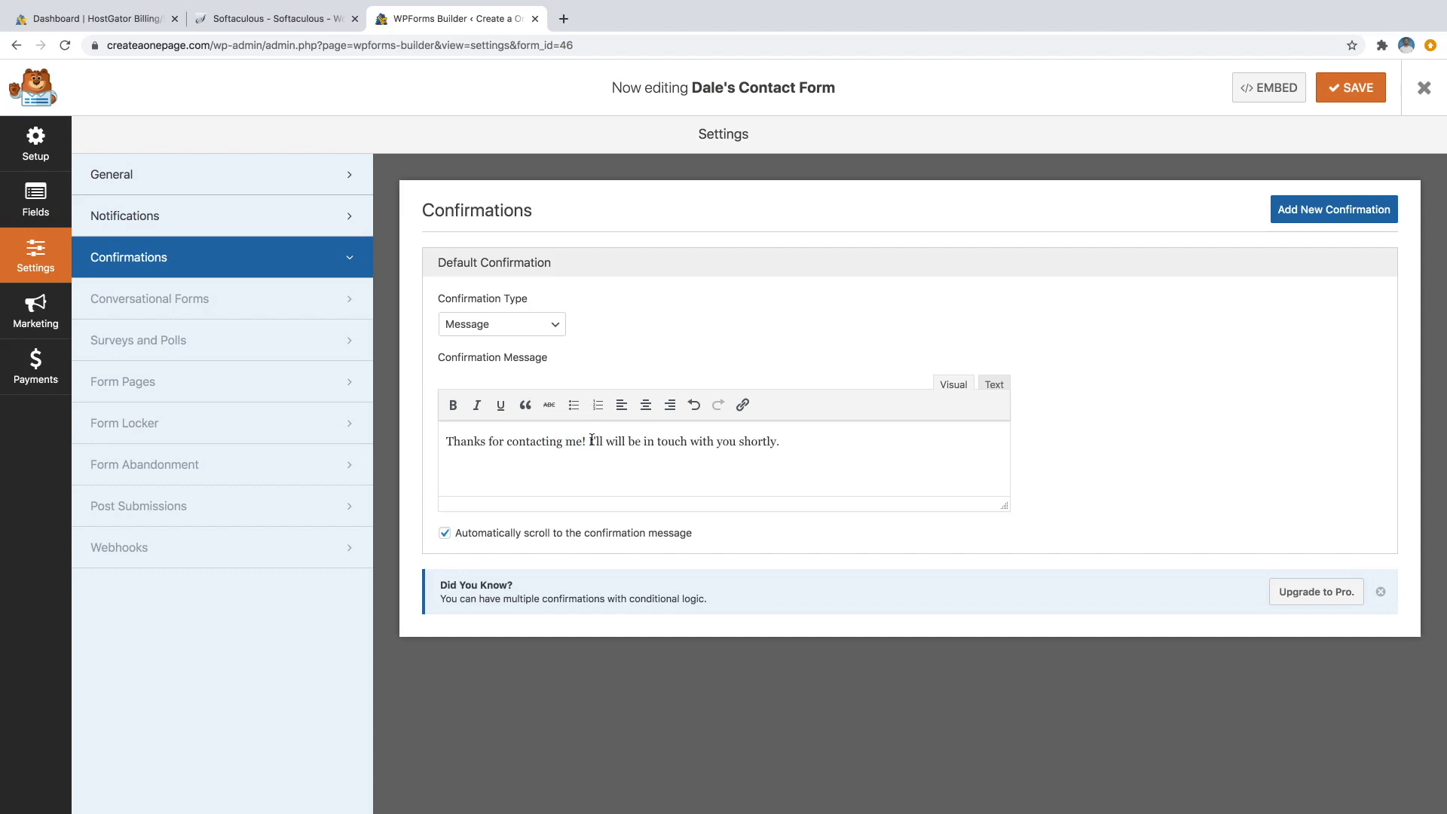
Keep Message as the Confirmation Type, save, and exit the form builder.
click(549, 324)
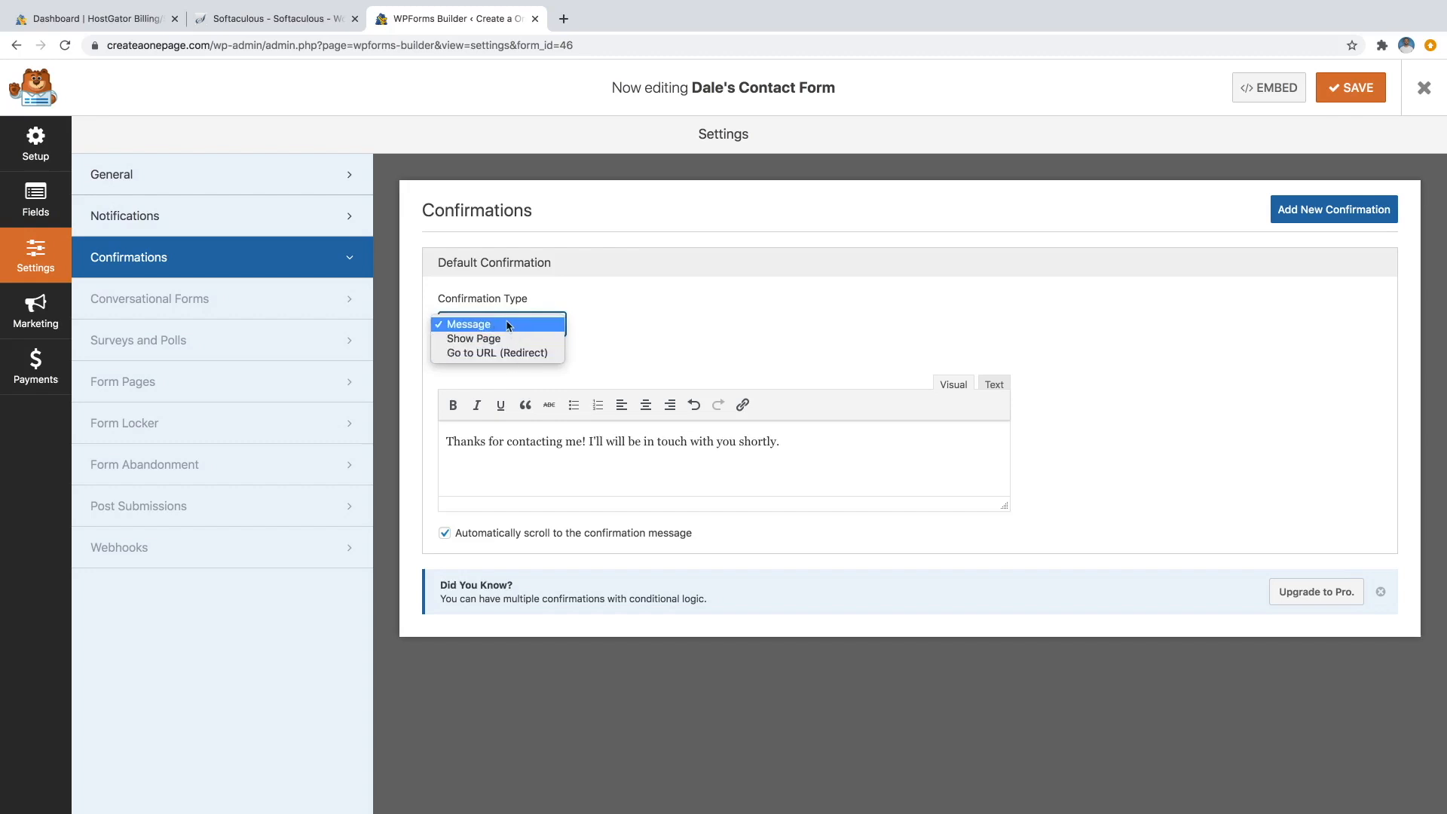
click(585, 315)
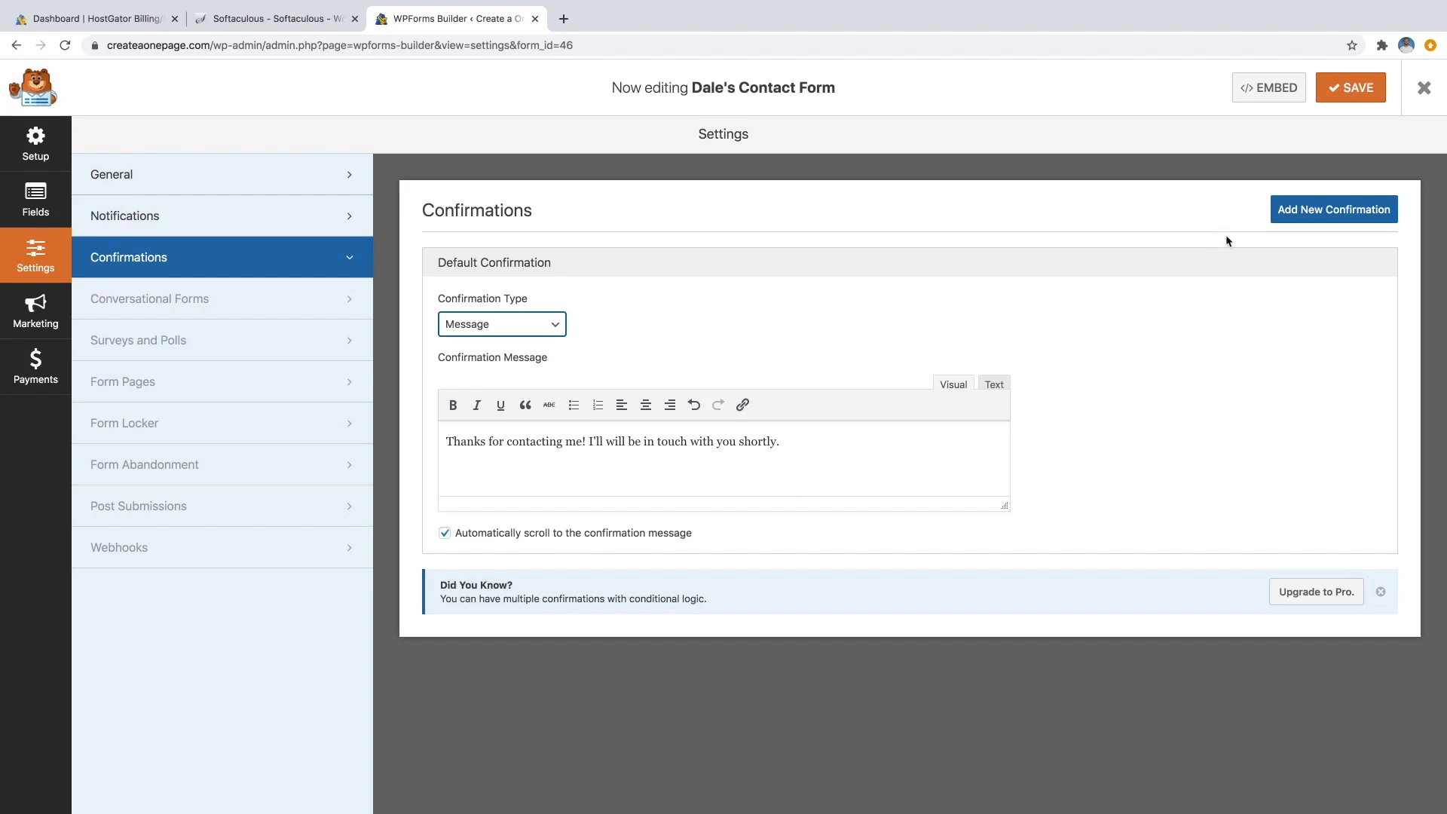
click(1354, 89)
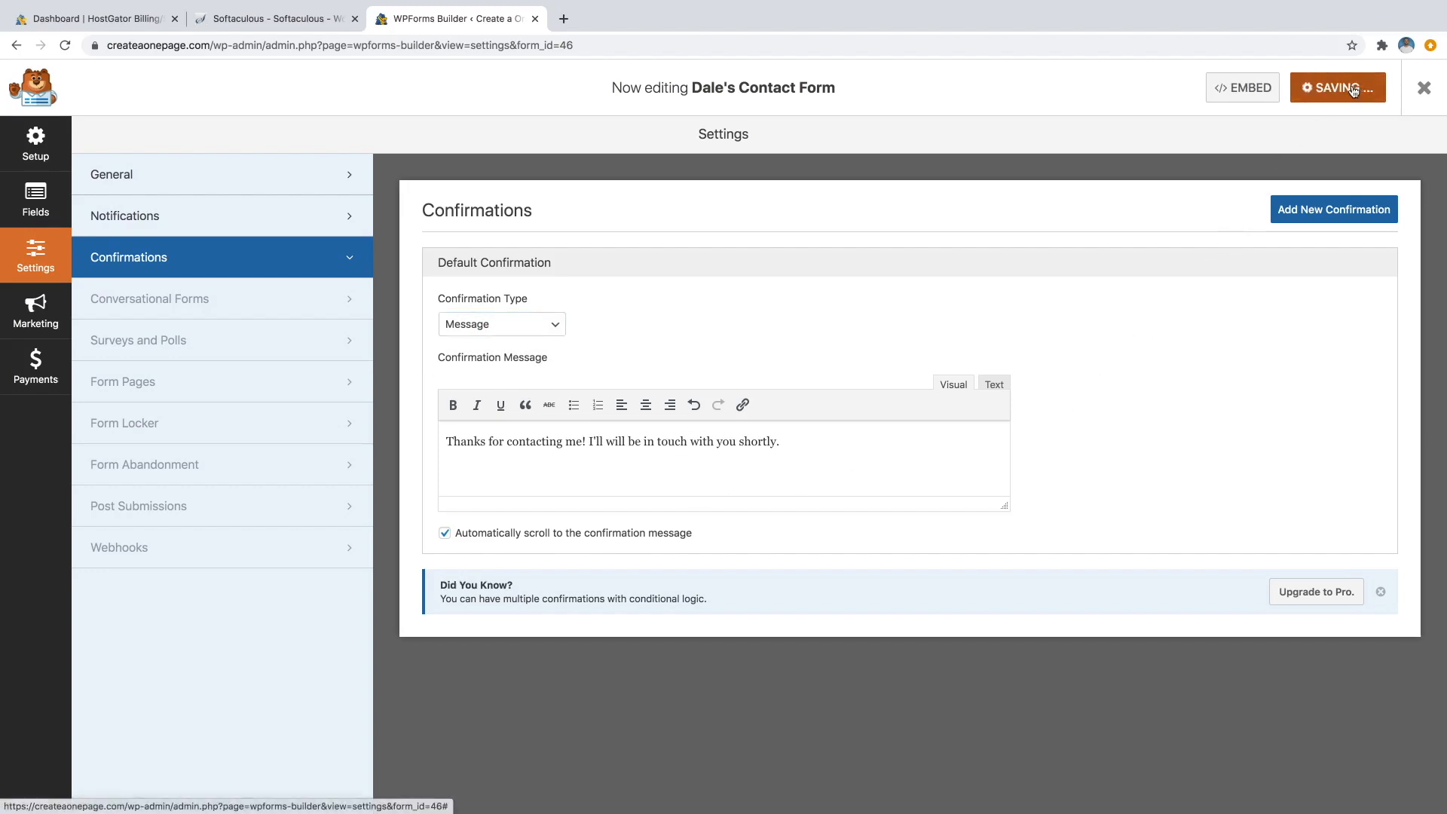
click(1418, 99)
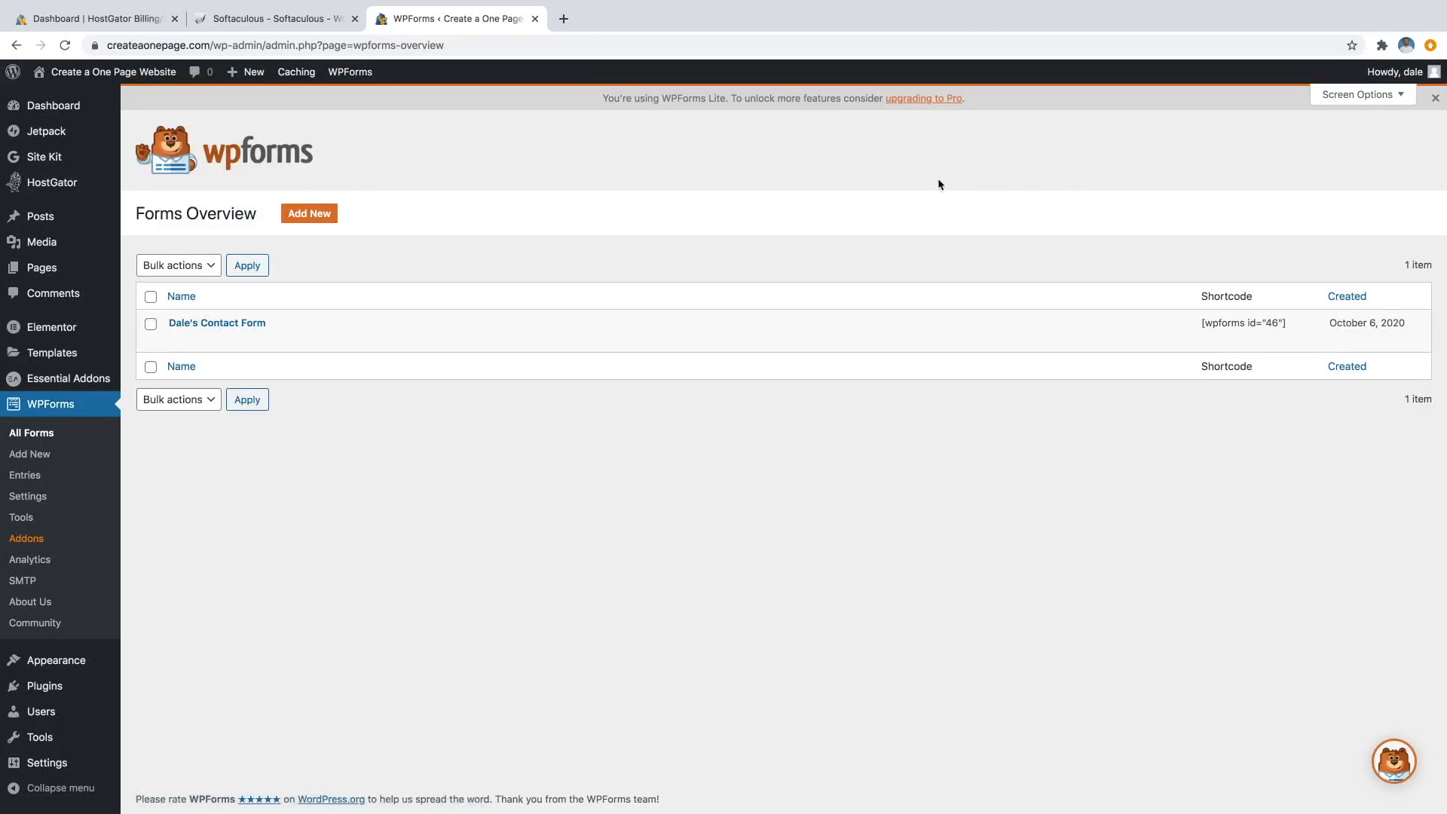
Visit the live homepage, reopen it in Elementor, and select the Contact section's WPForms widget.
mouse_move(139, 73)
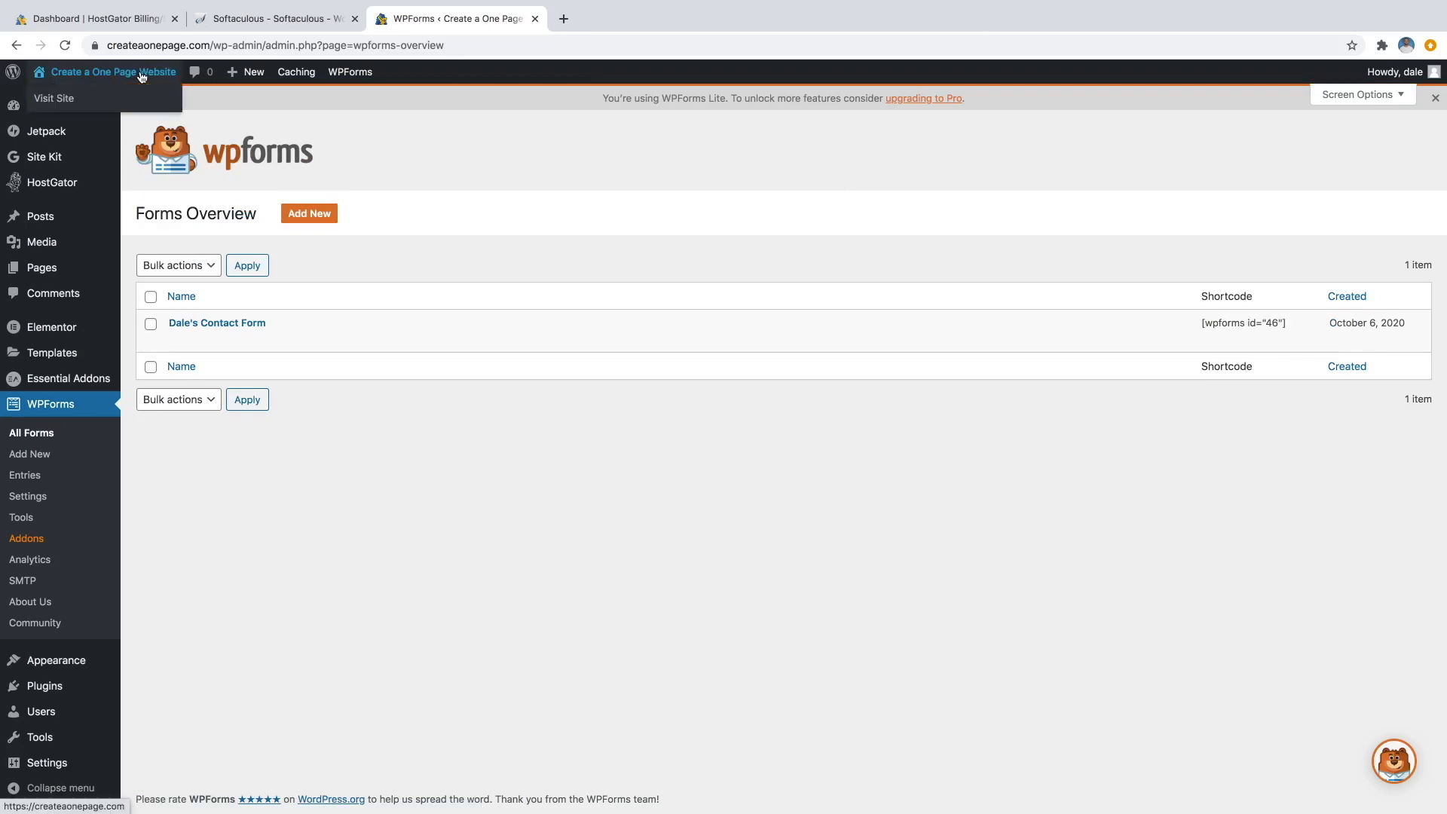
click(64, 104)
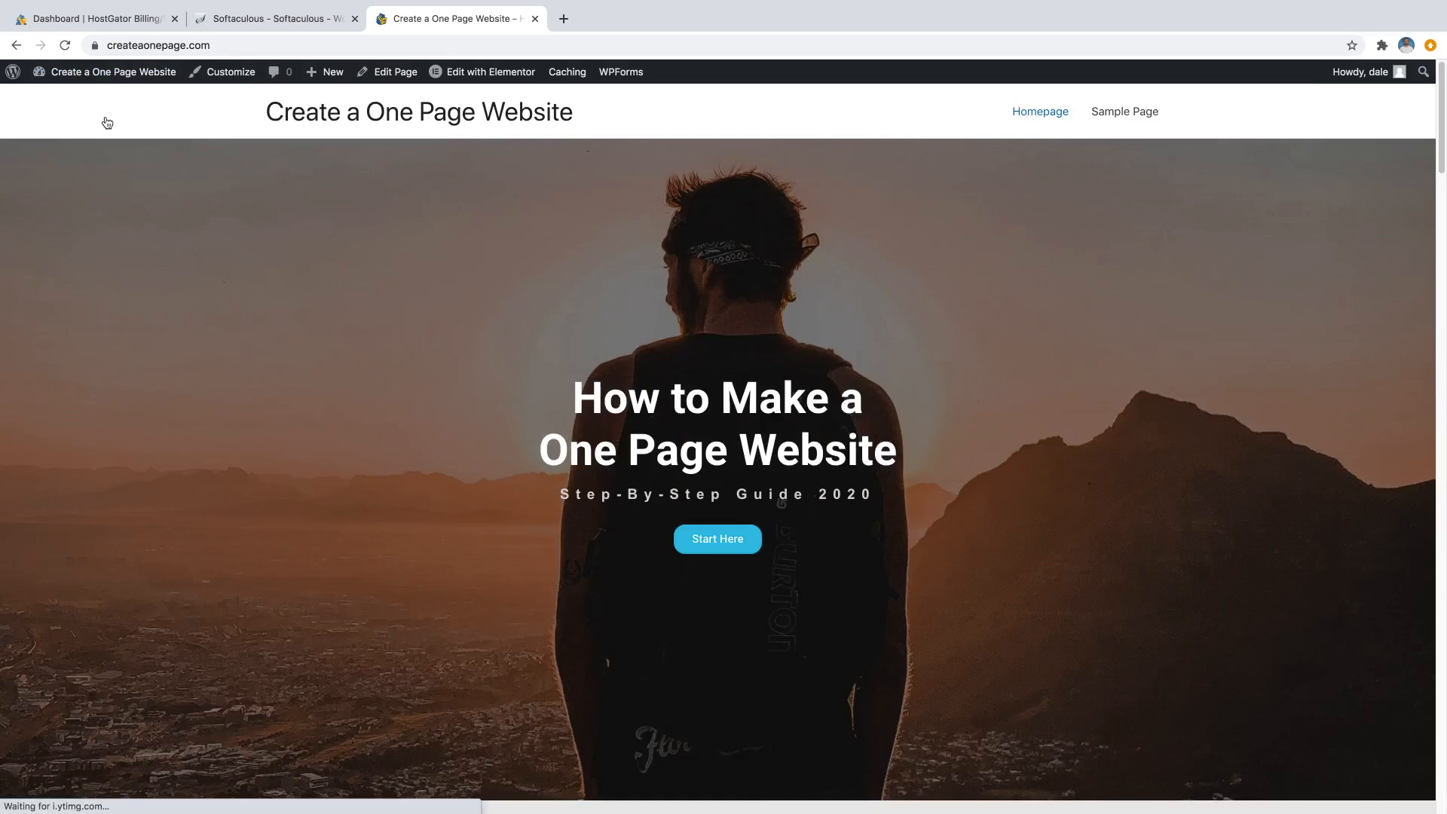
mouse_move(452, 71)
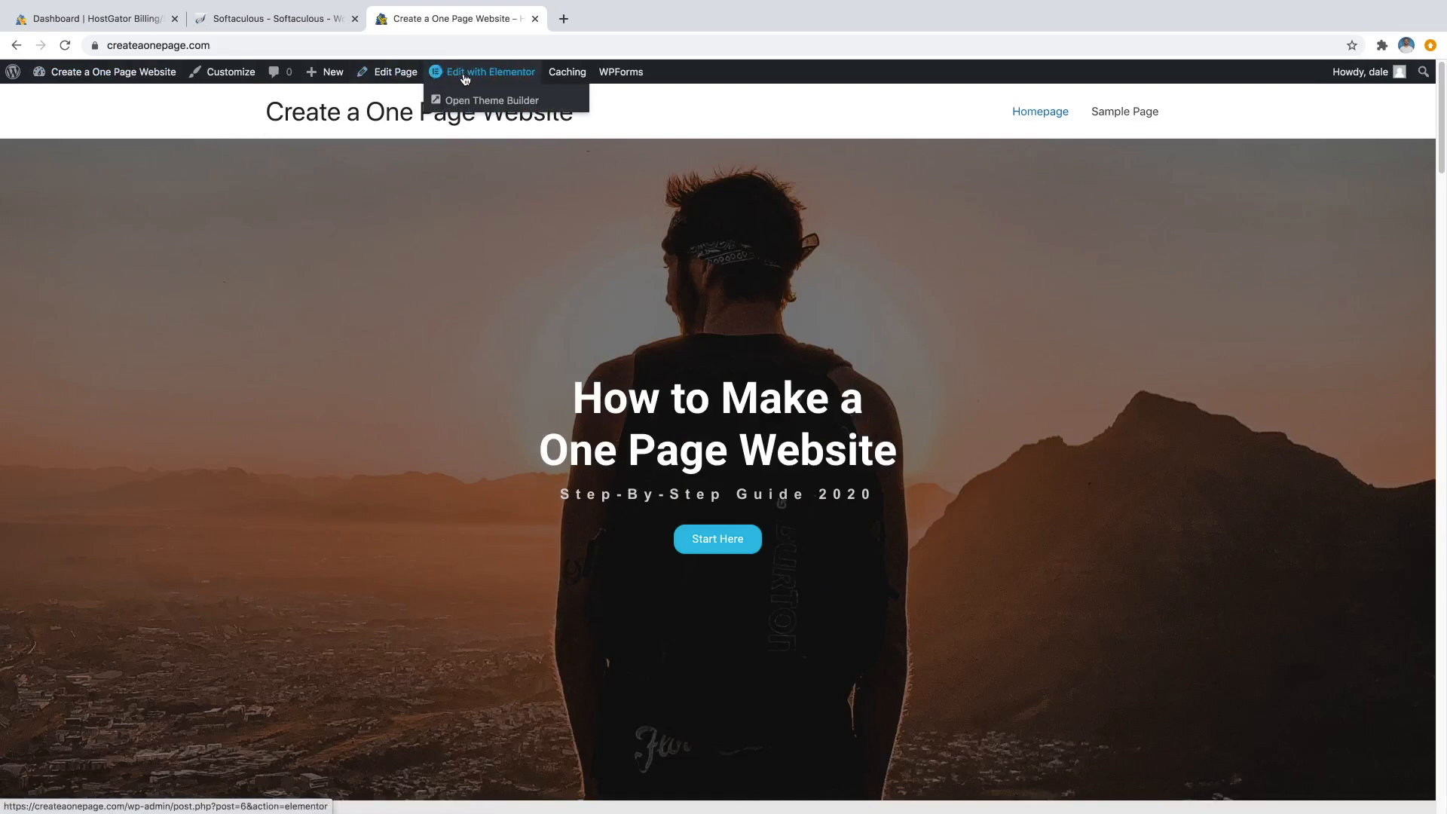
click(466, 76)
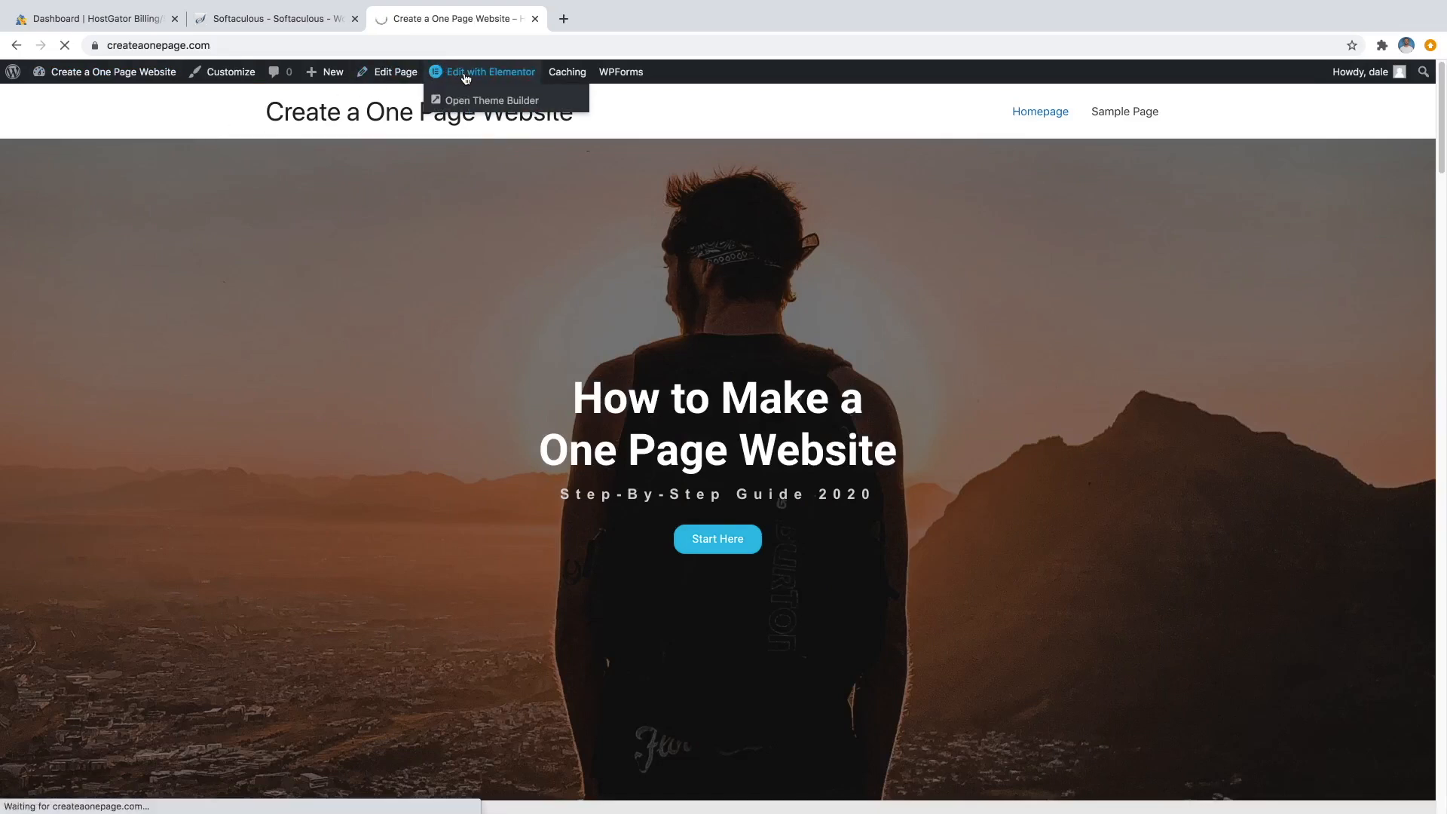
scroll(688, 342, down, 5)
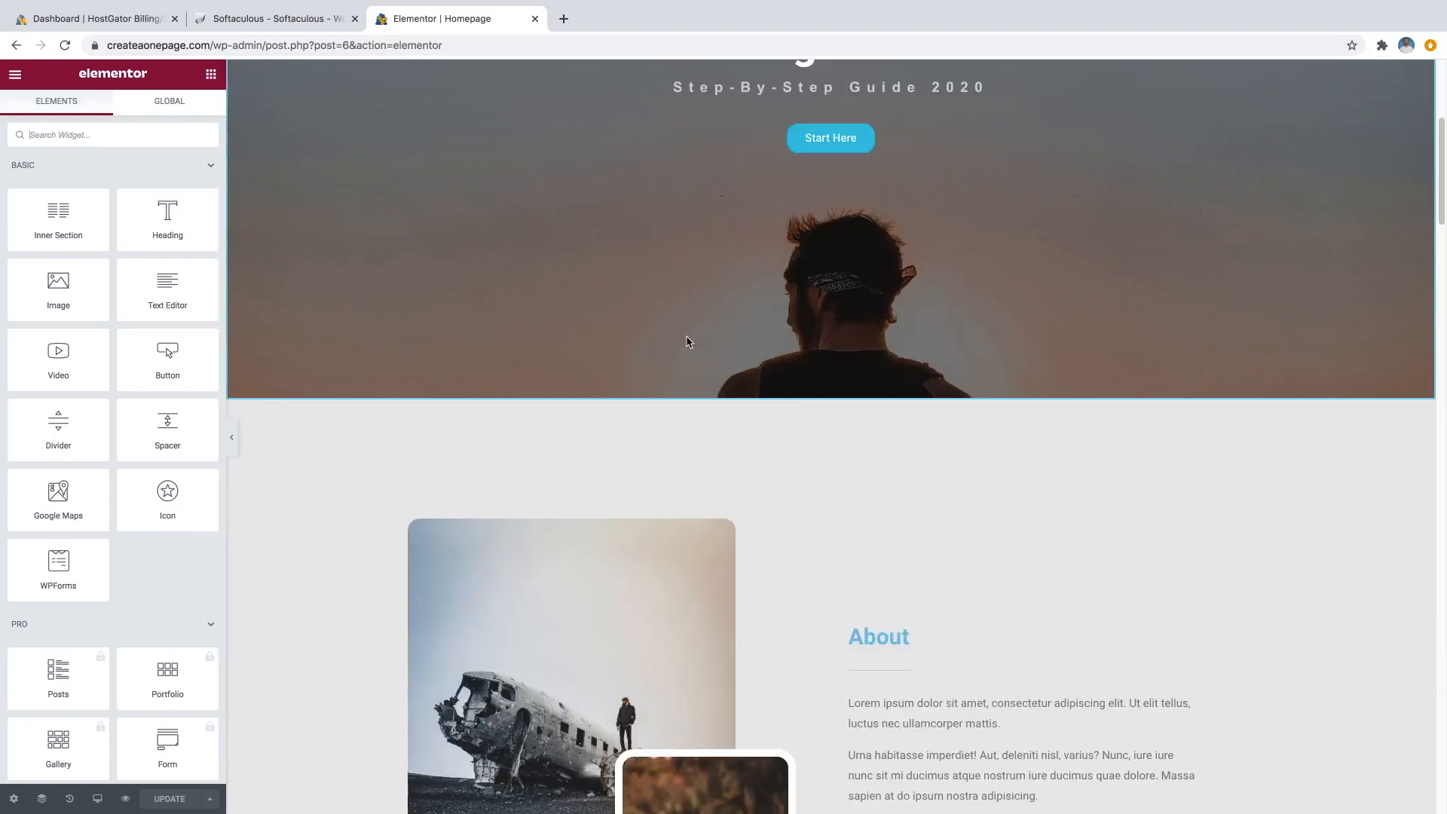
scroll(686, 341, down, 15)
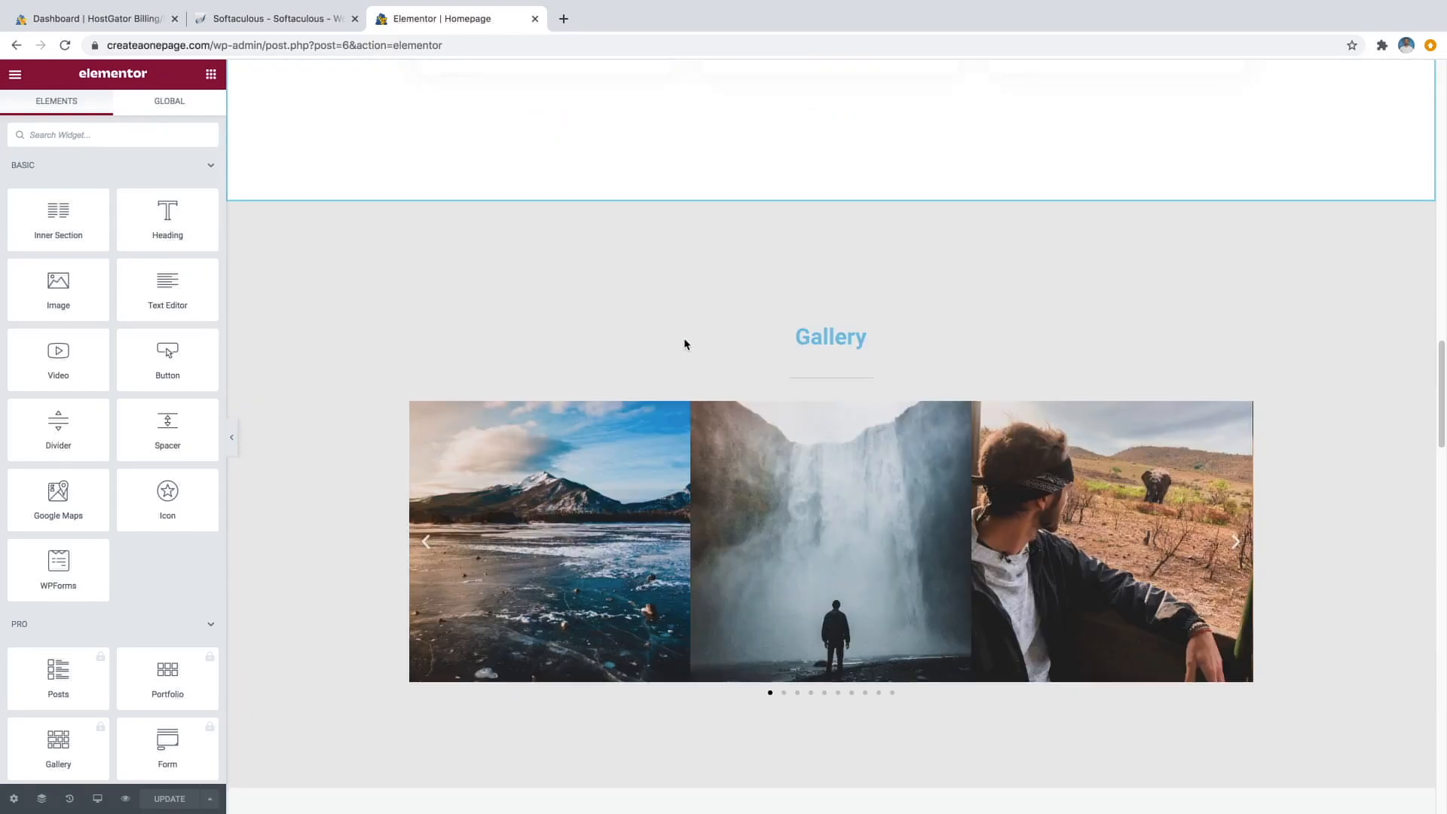
scroll(684, 344, down, 15)
scroll(683, 345, up, 6)
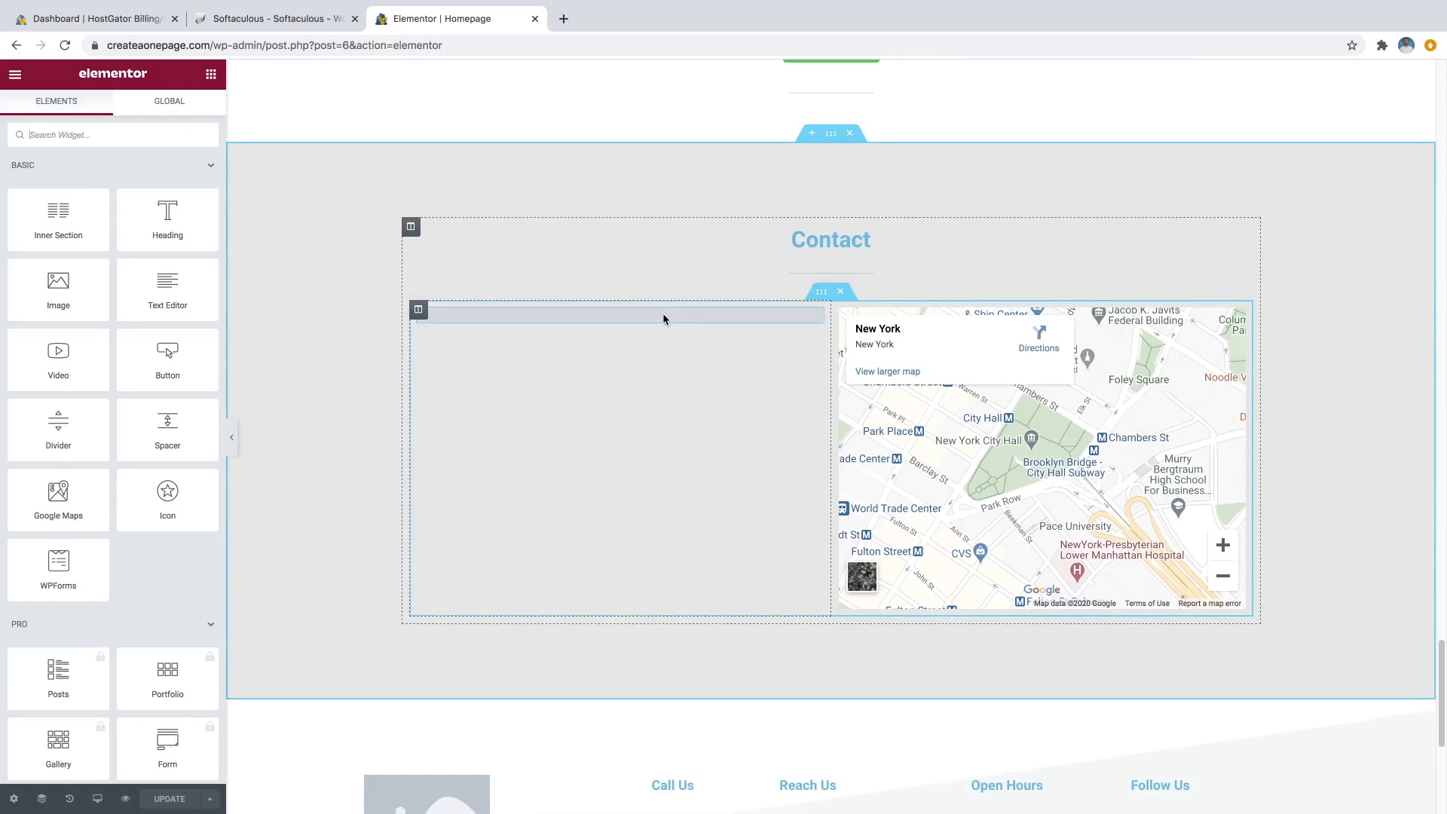
click(662, 318)
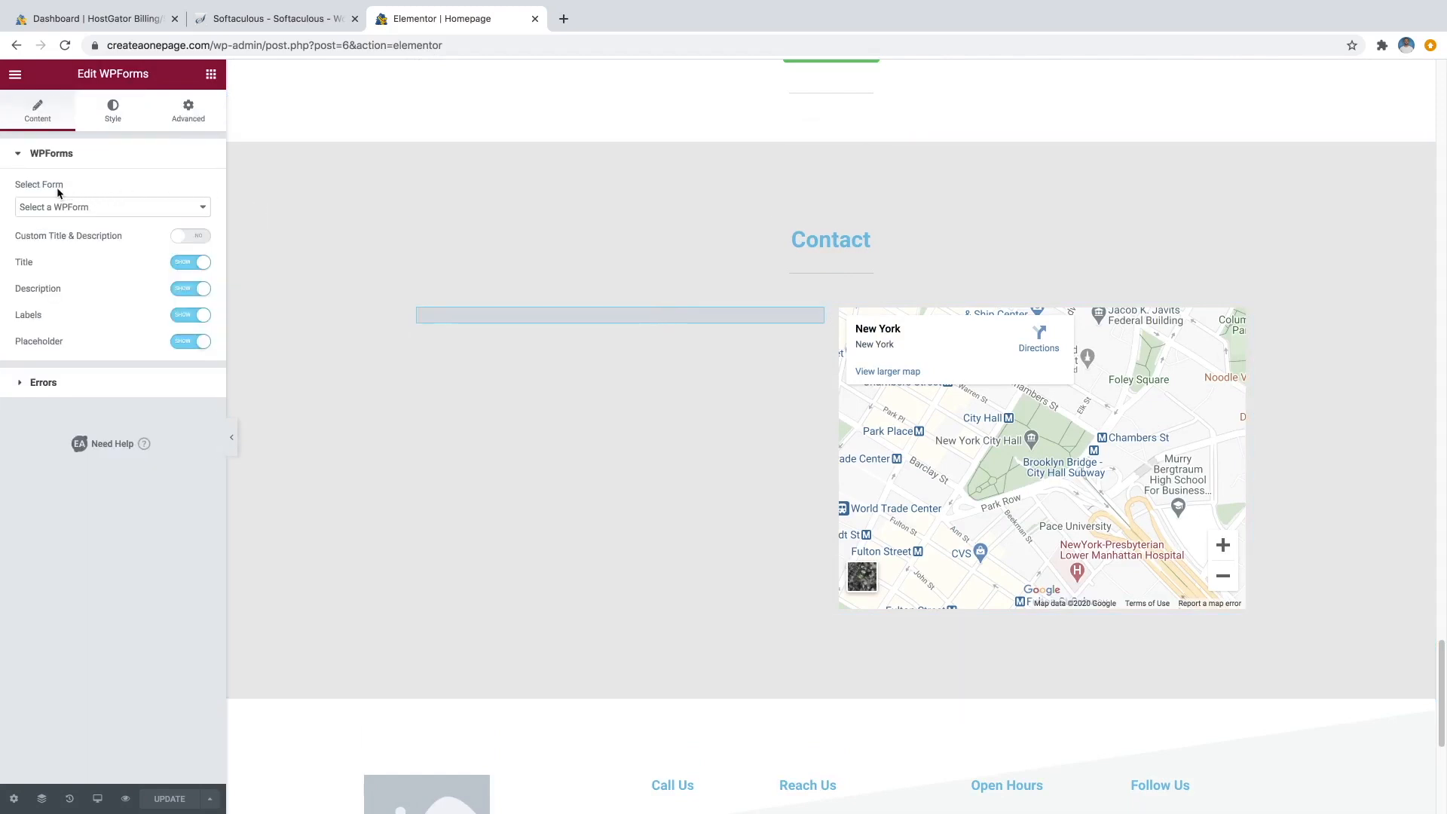
Select the owner's contact form in the WPForms widget and set its Title to Hide.
click(72, 216)
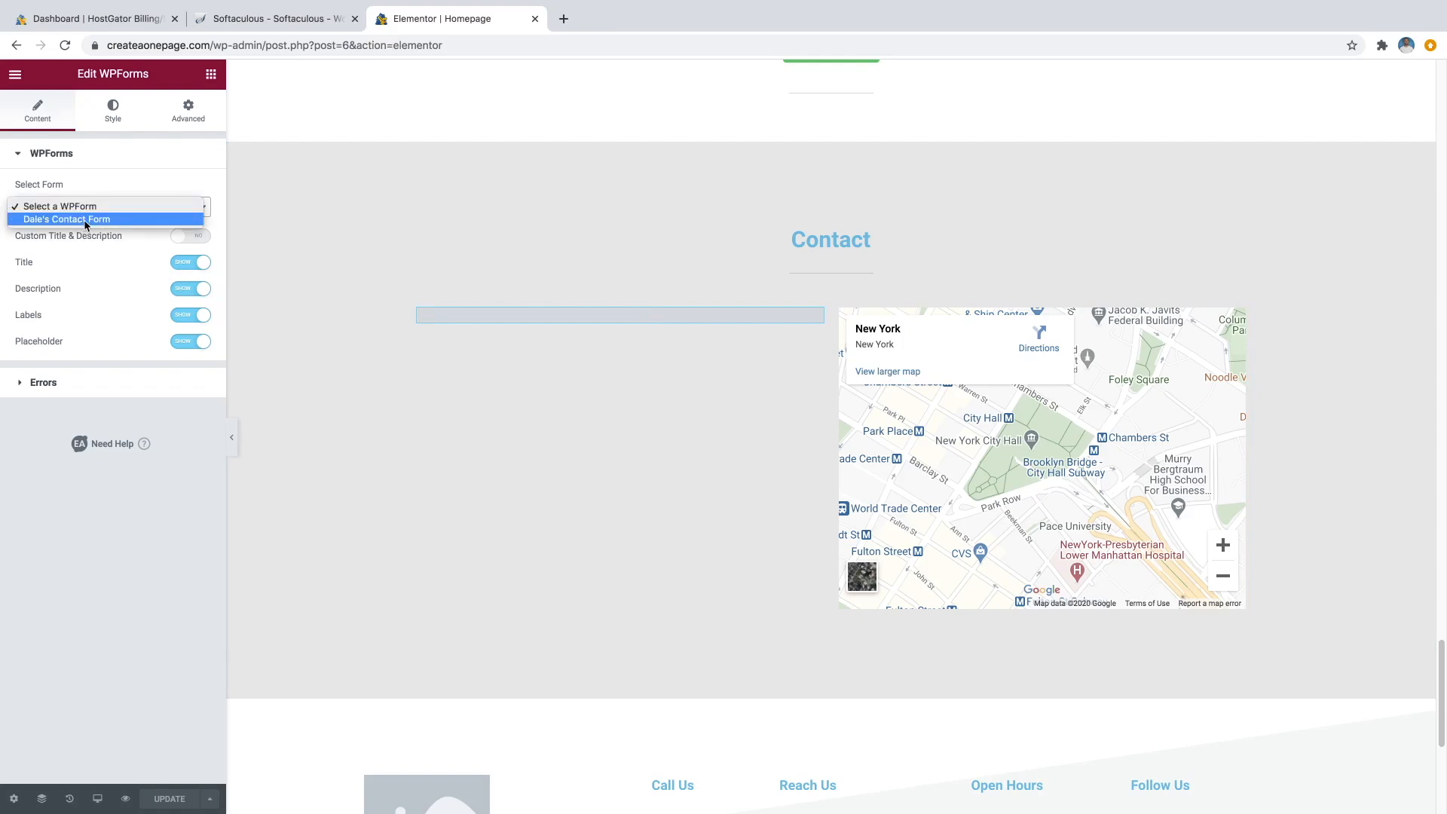
click(84, 219)
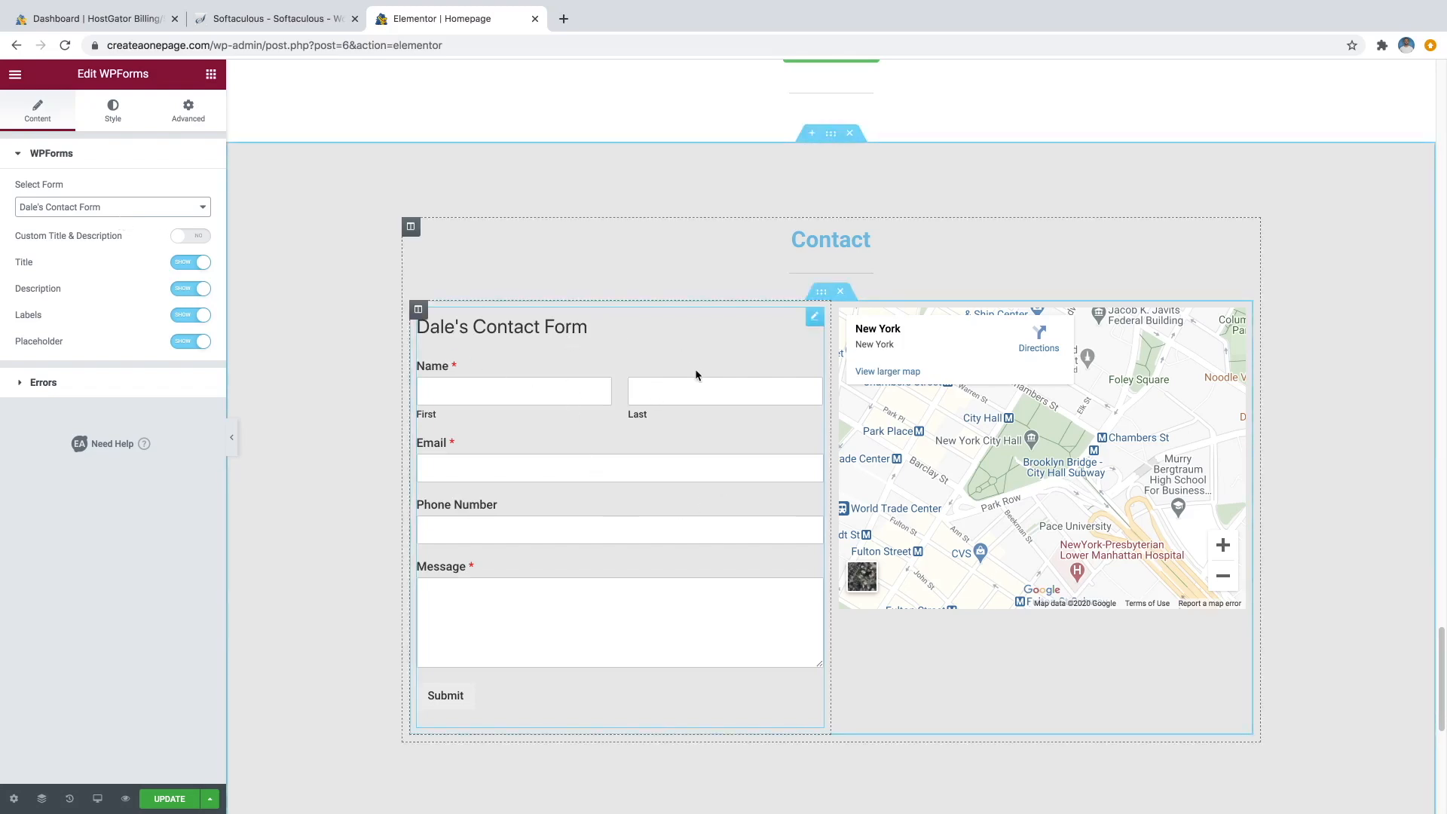
click(183, 269)
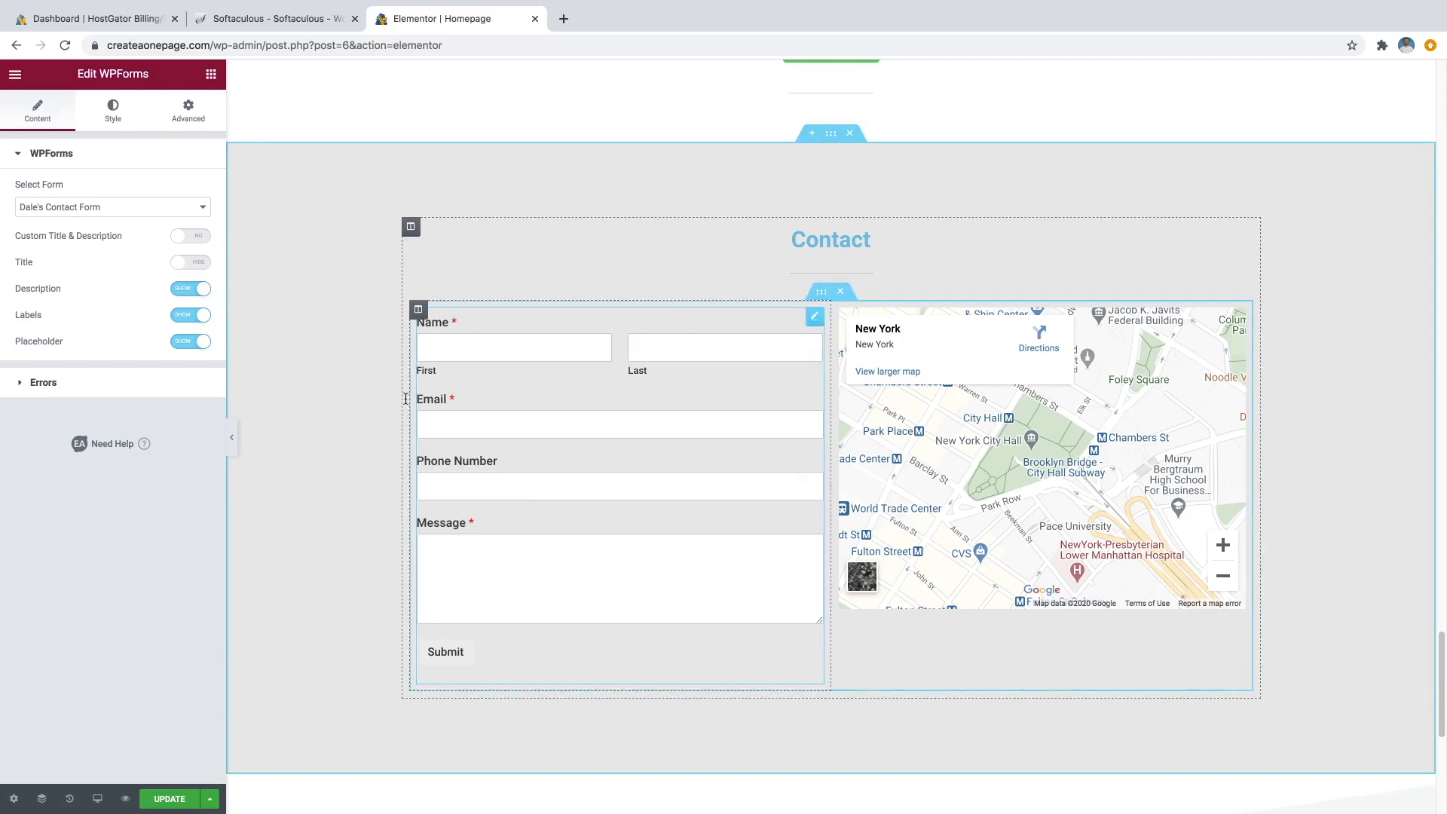
In the WPForms widget's Style tab, expand Submit Button and scroll to its Normal colour settings.
click(113, 113)
scroll(168, 331, down, 2)
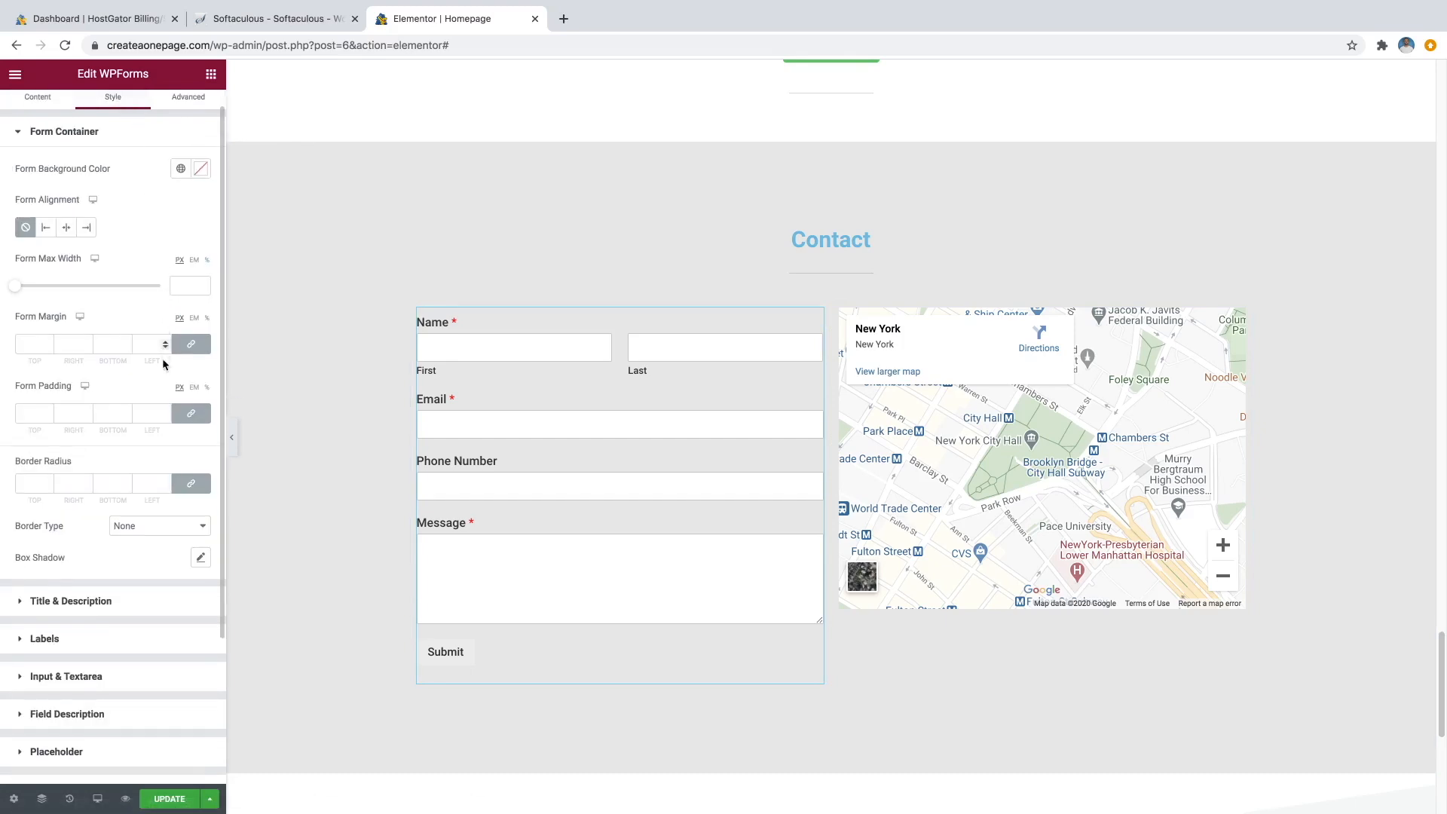
scroll(148, 418, down, 2)
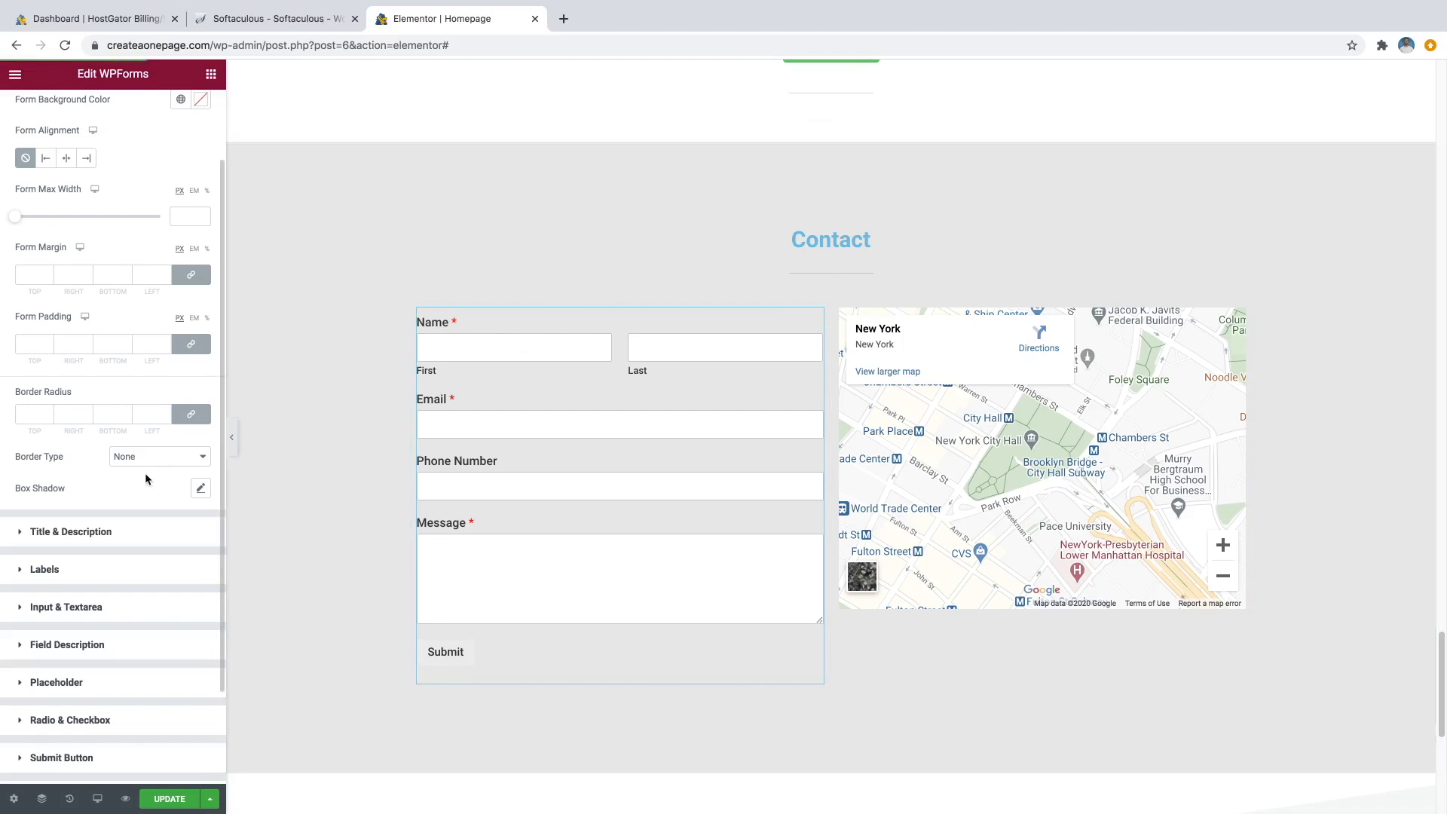
scroll(139, 486, down, 3)
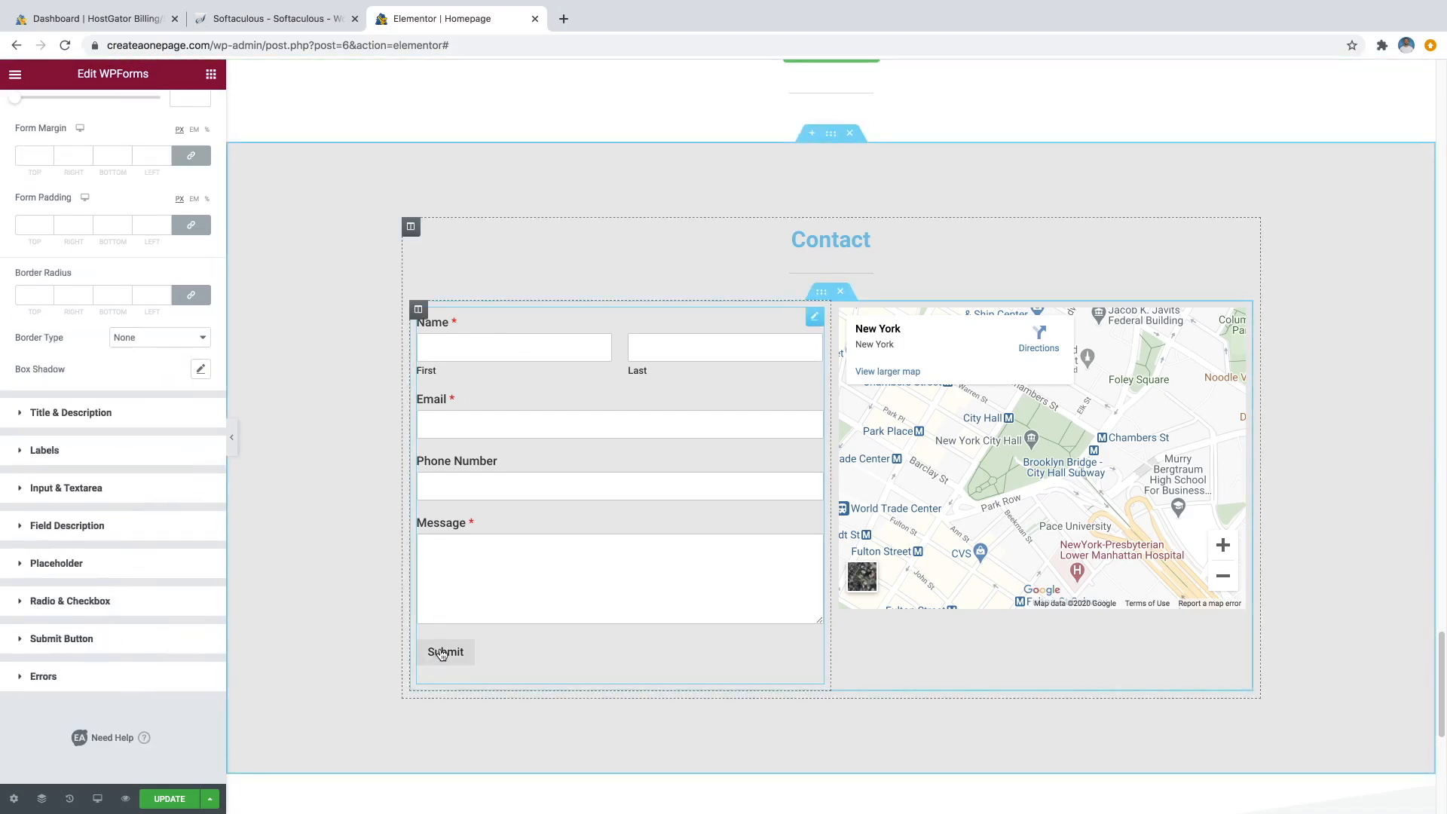
click(121, 648)
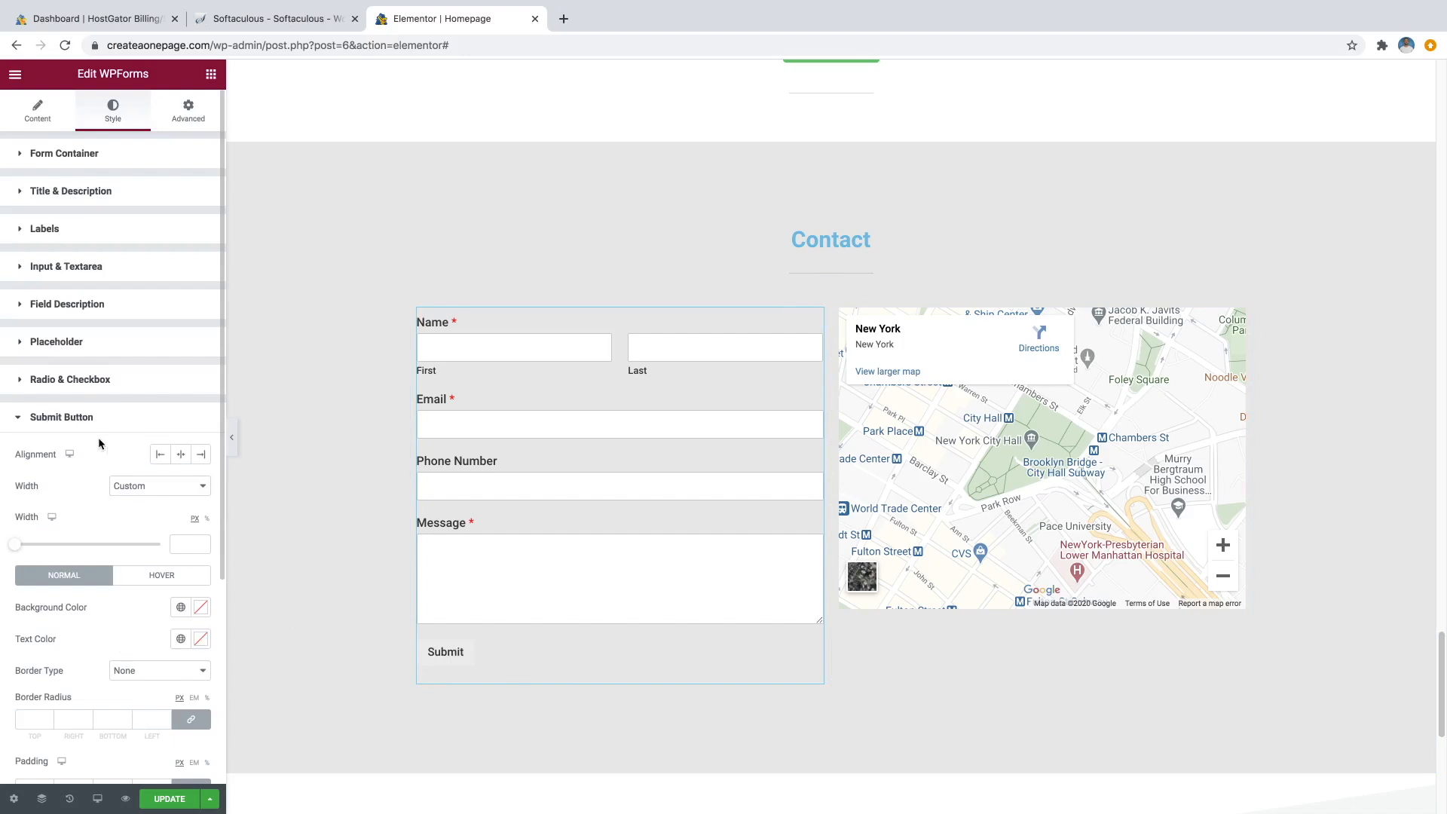
scroll(99, 444, down, 5)
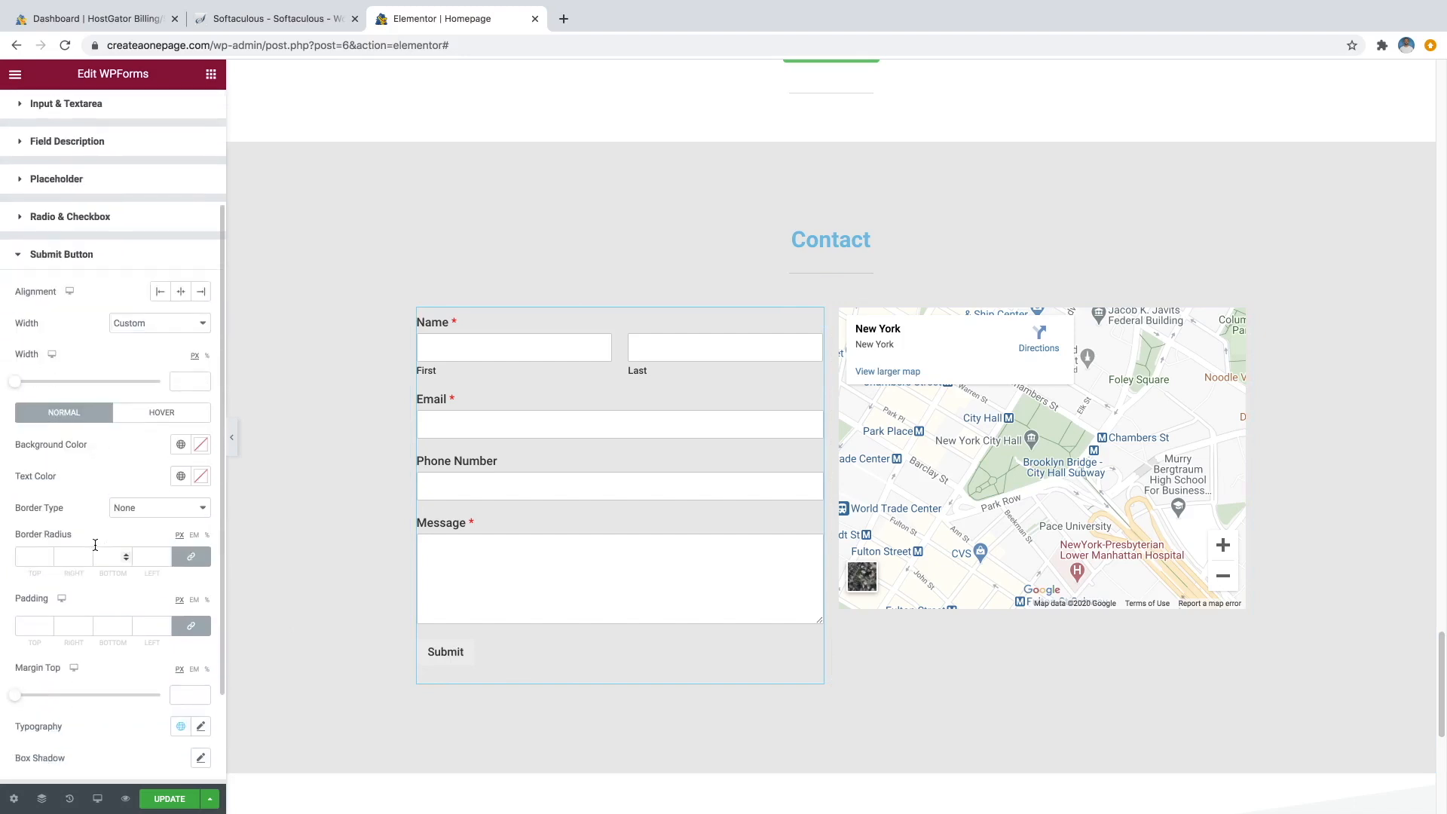
scroll(95, 512, down, 1)
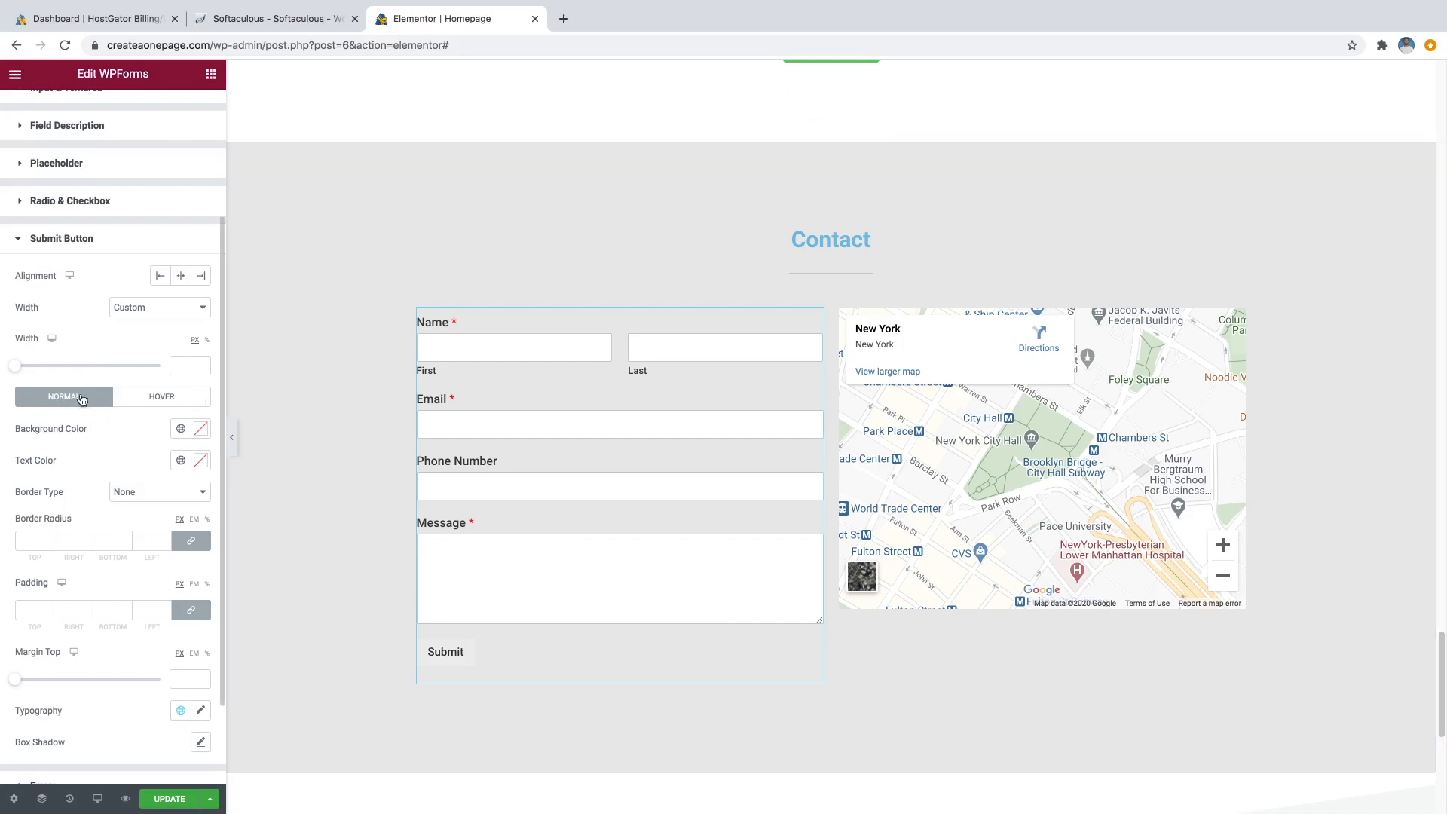
Set the Submit button's normal background colour to light cyan #33DFFF.
click(202, 429)
click(123, 622)
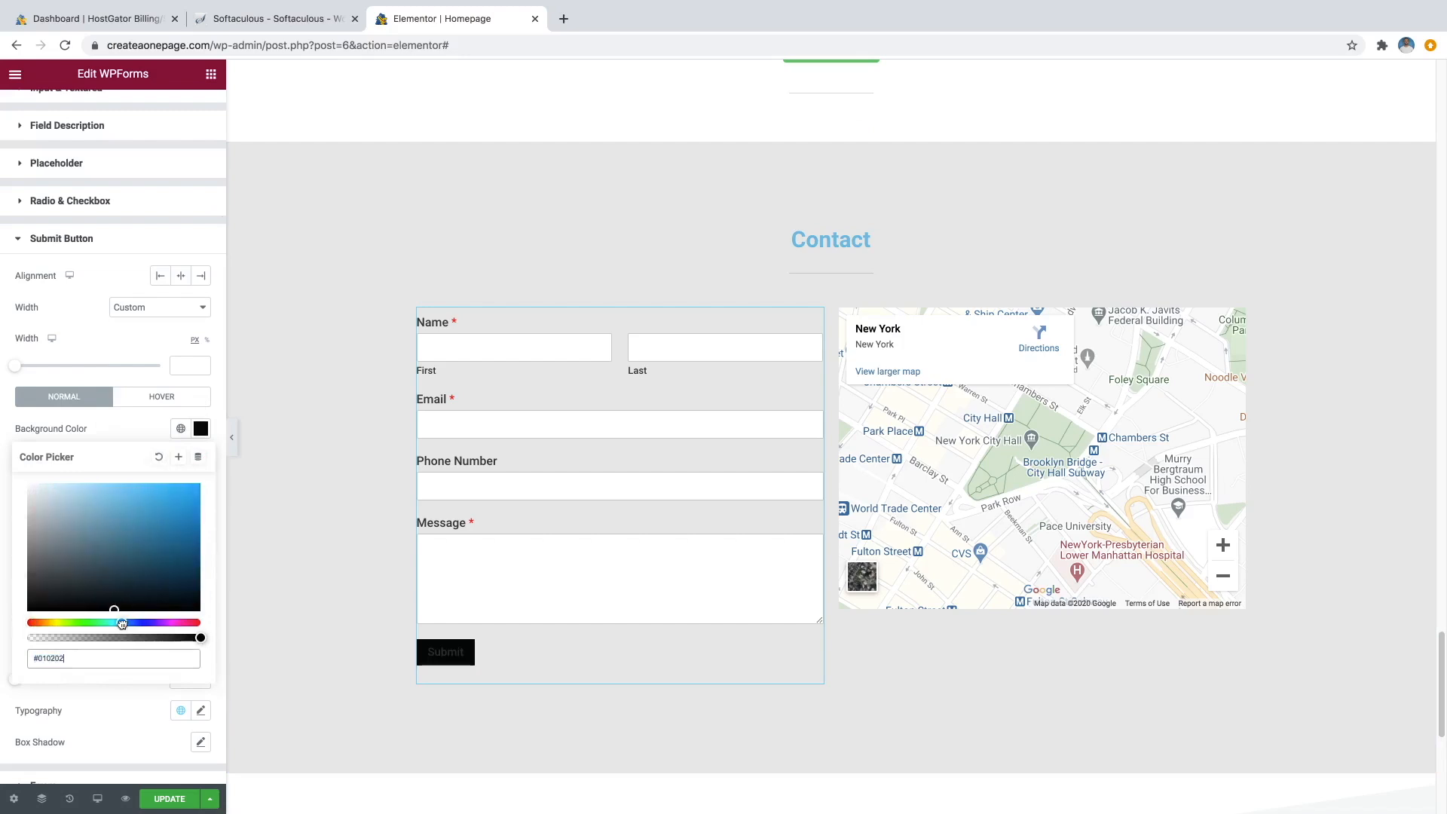
drag(115, 610, 168, 482)
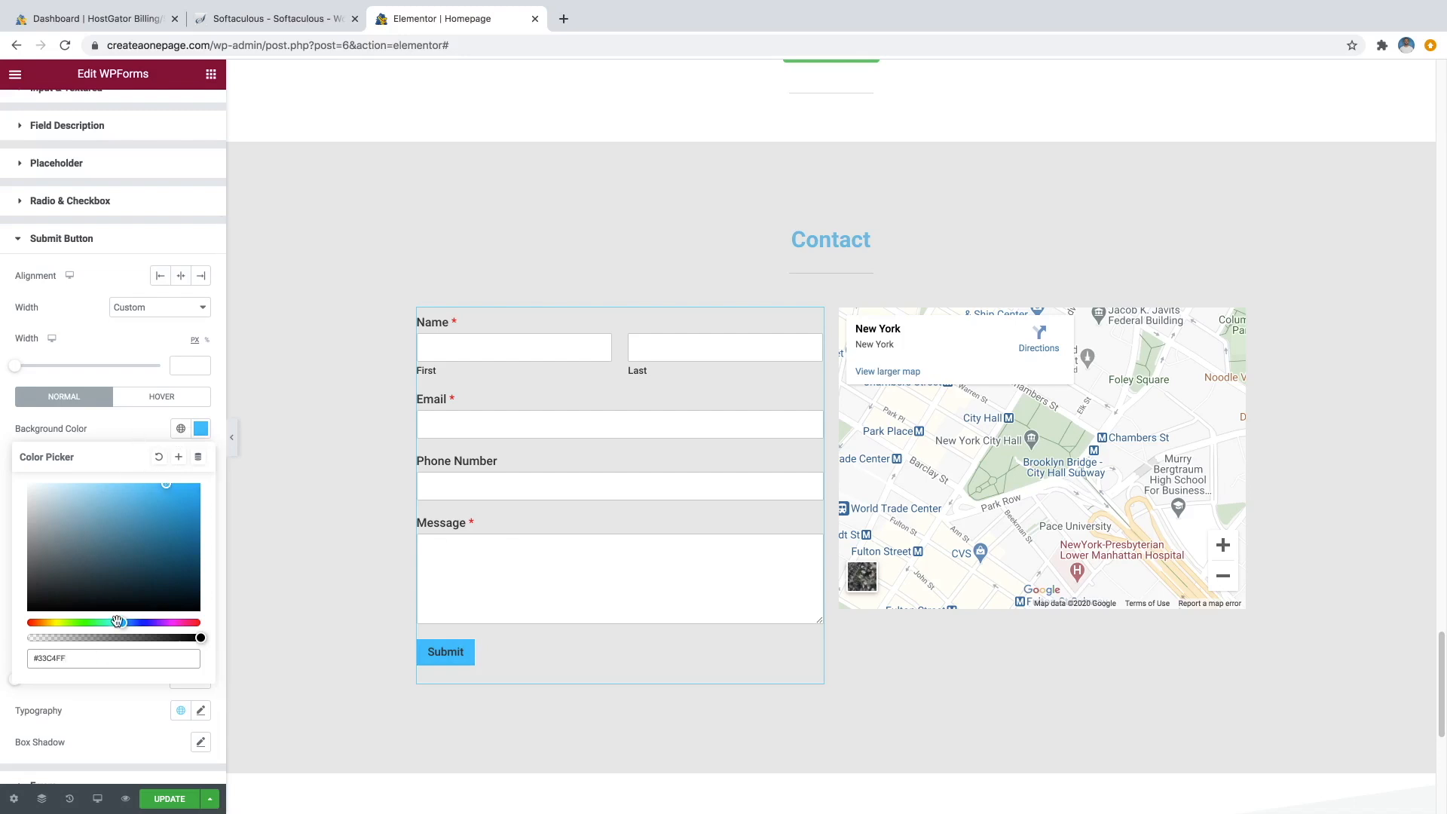
drag(117, 622, 117, 622)
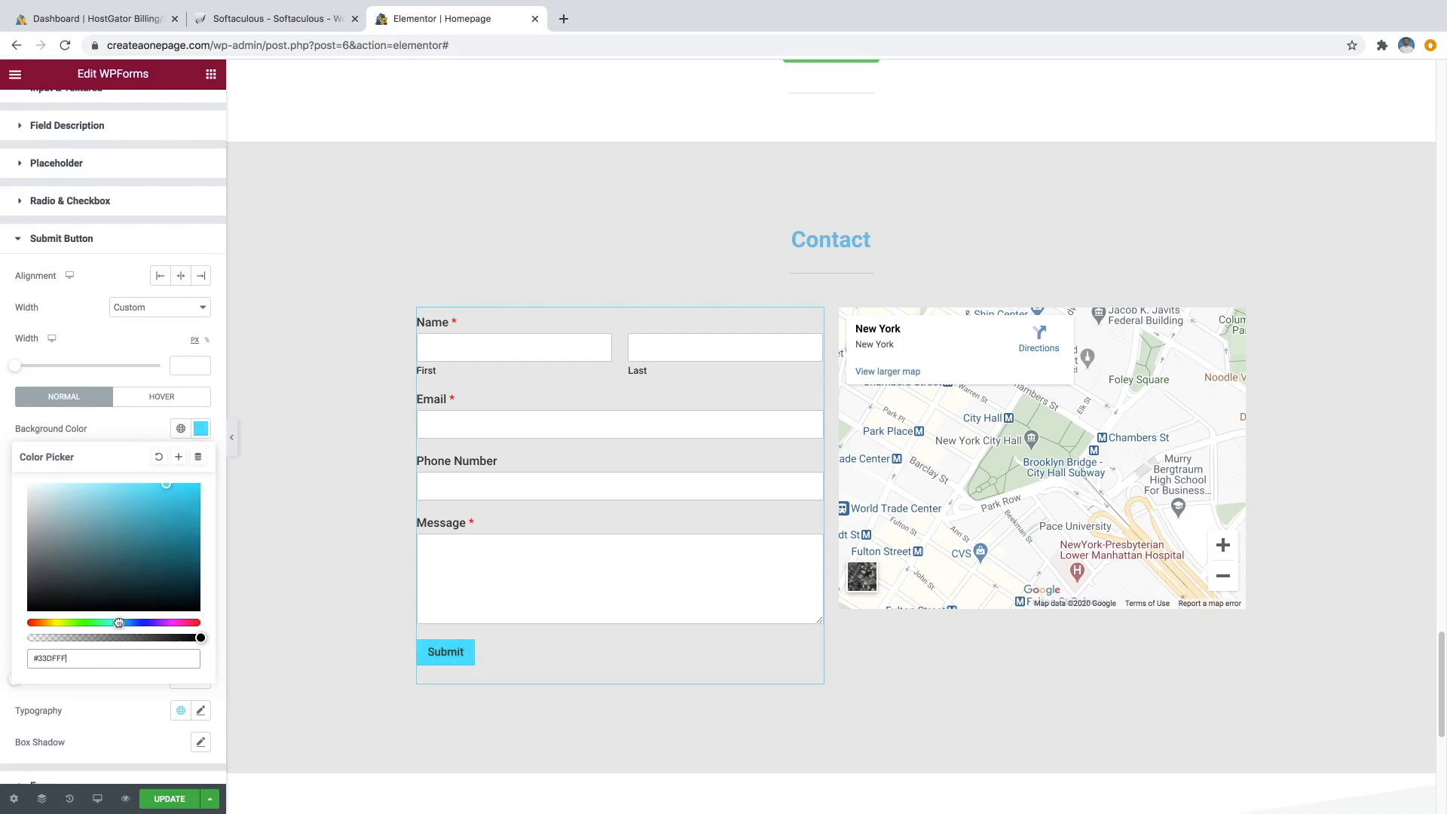
click(128, 424)
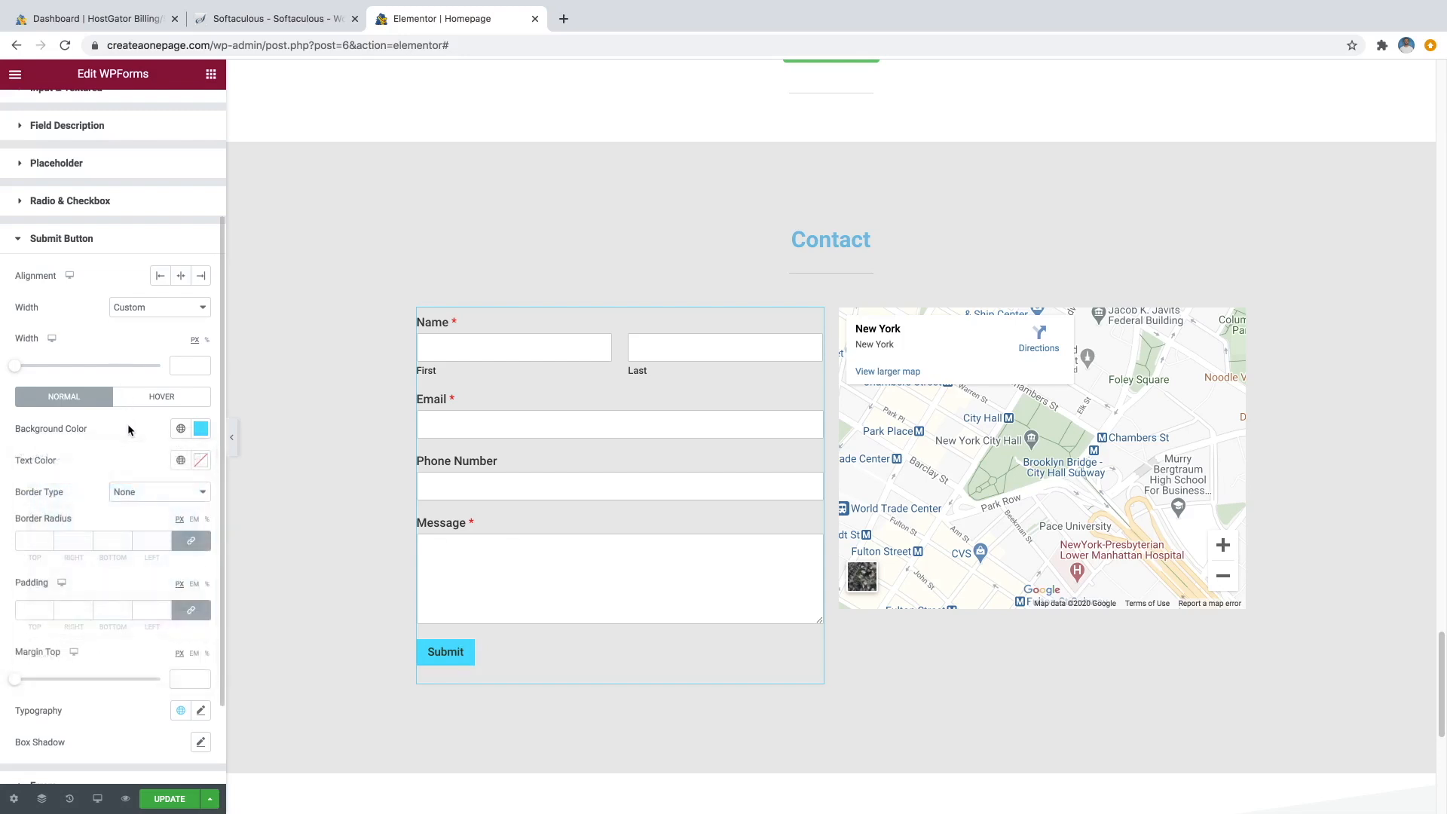
Set the Submit button's normal text colour to white #FFFFFF.
click(201, 463)
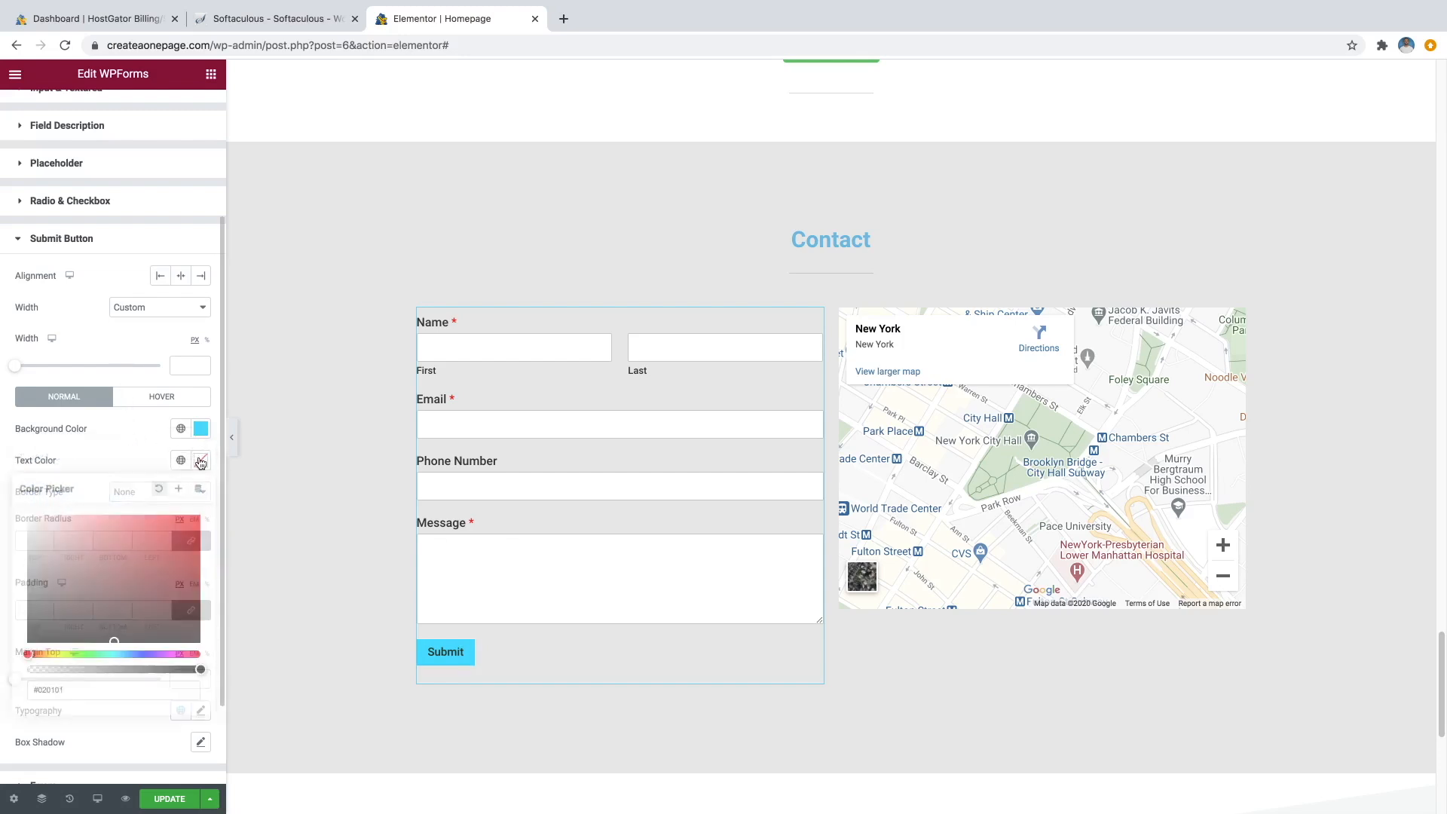
click(58, 520)
drag(41, 517, 23, 511)
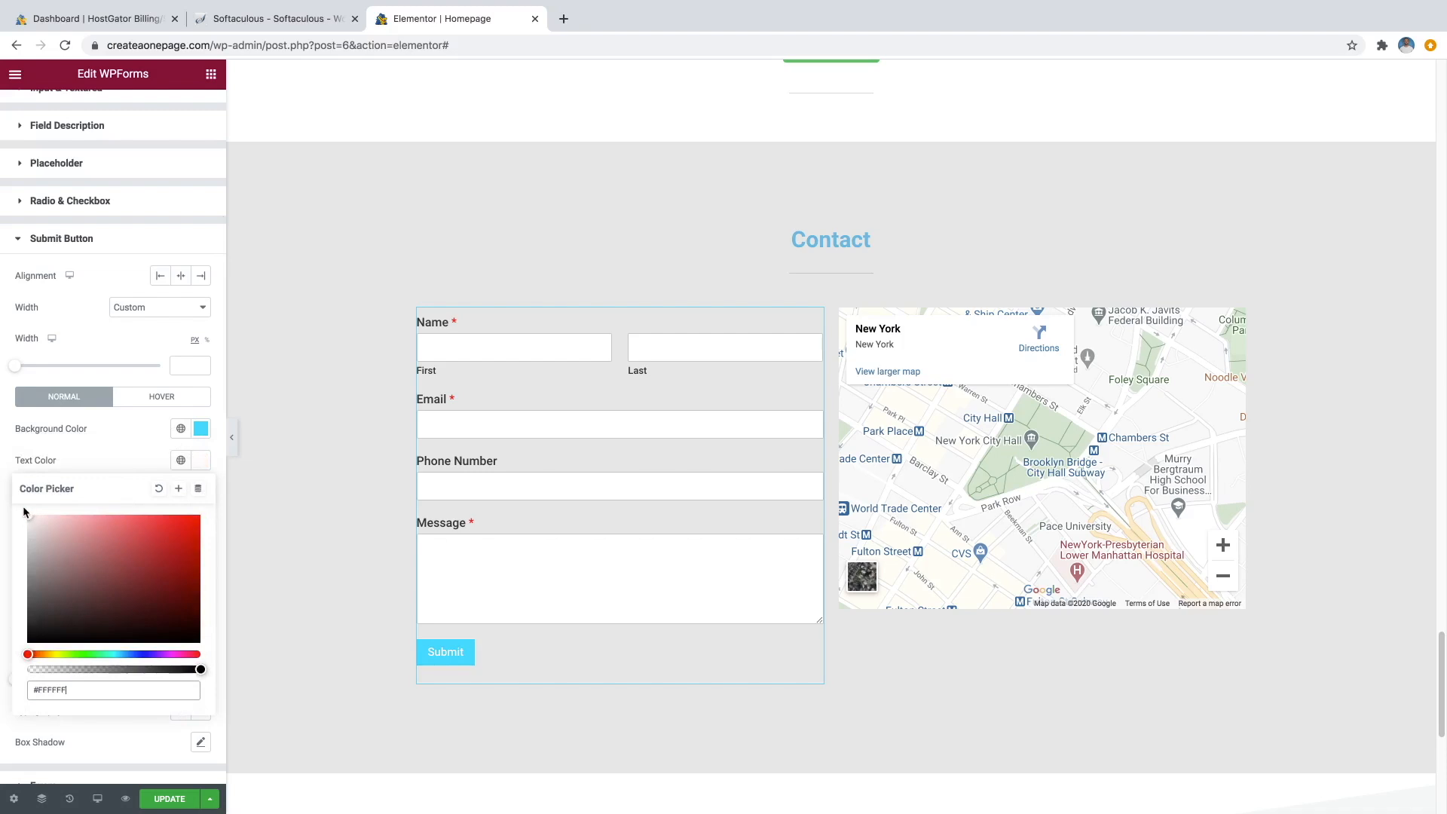
click(139, 426)
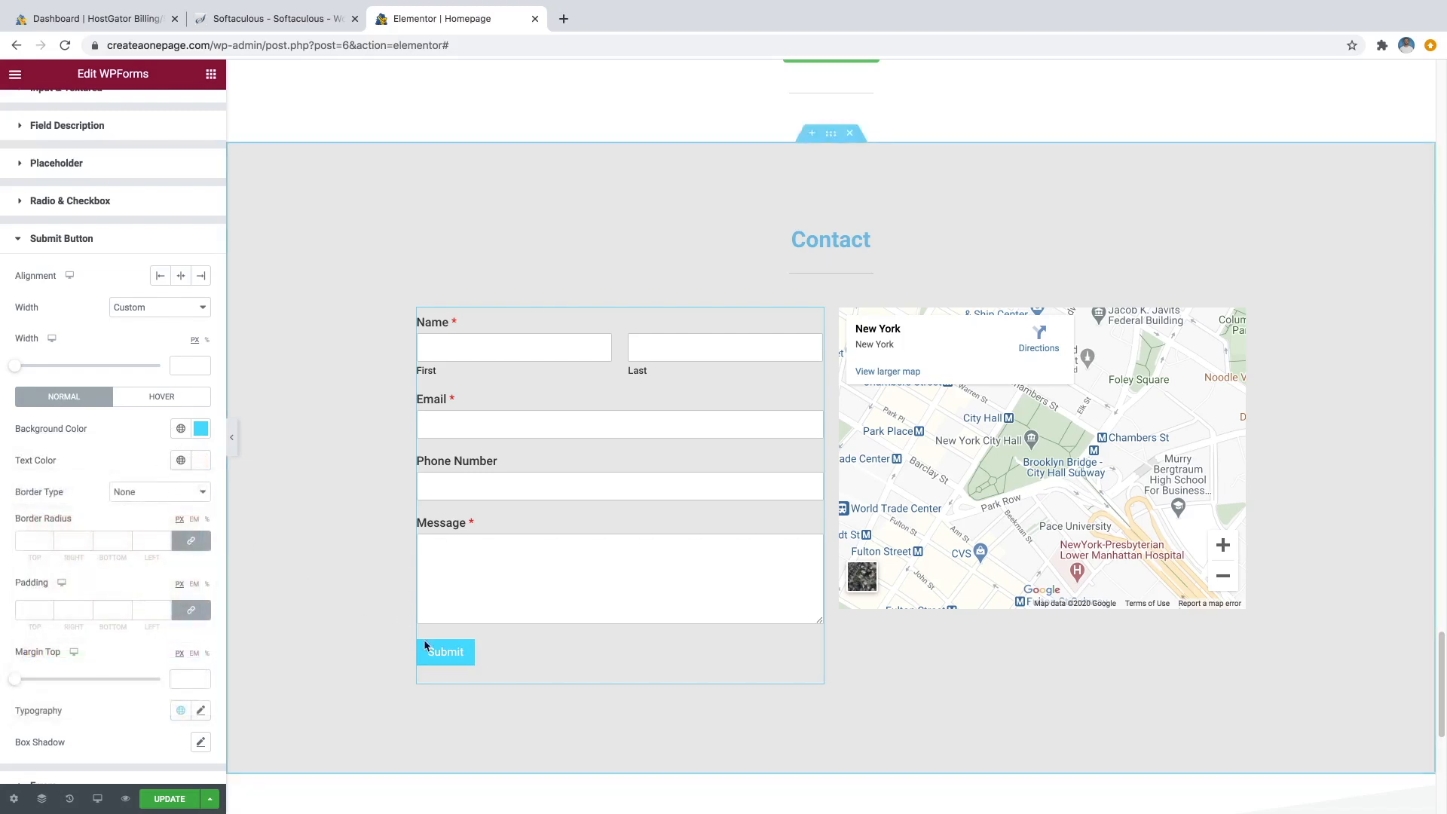
In the Hover state, set the Submit button's background colour to cyan #18C3D7.
click(150, 402)
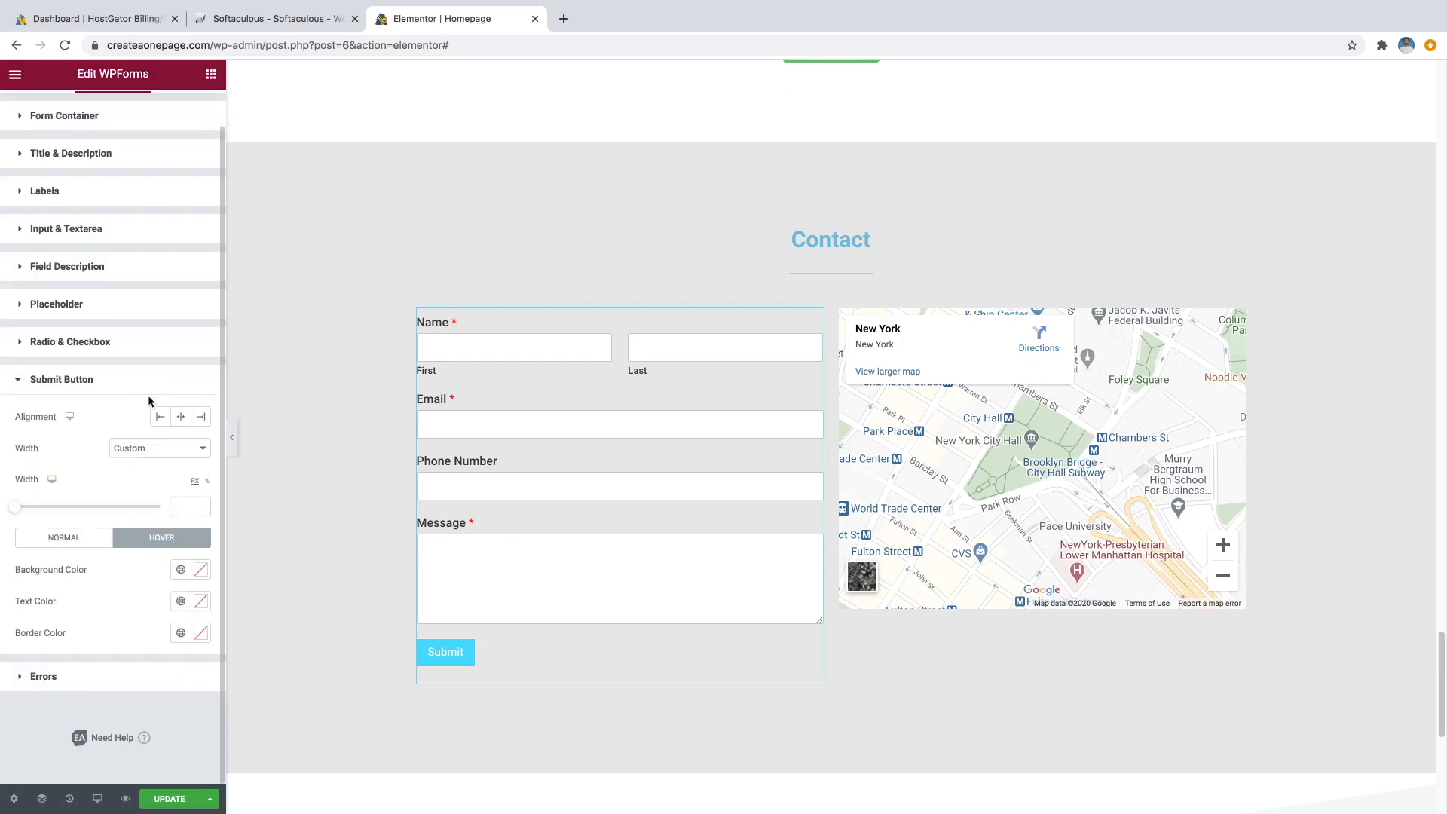
click(200, 572)
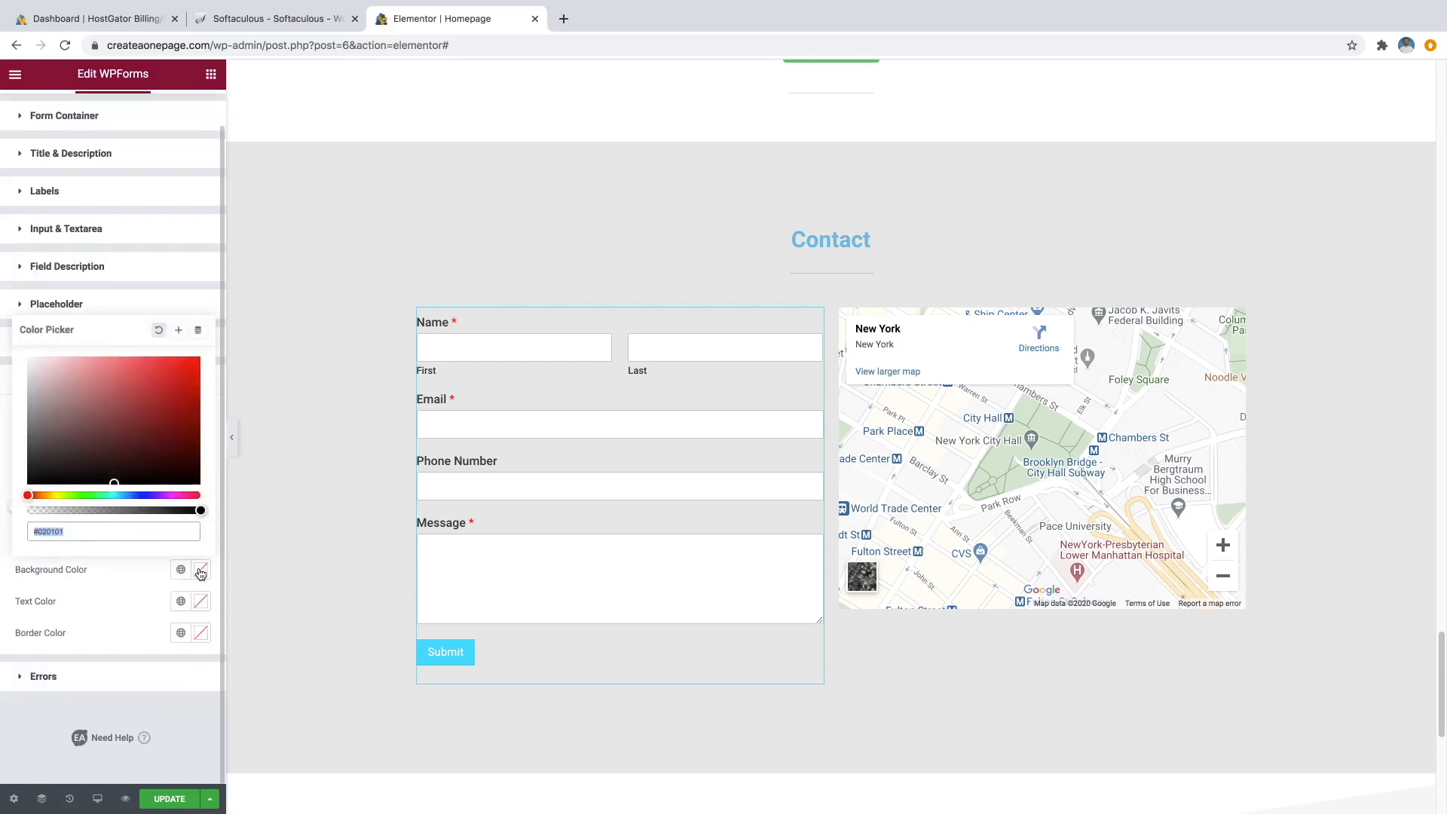
click(117, 495)
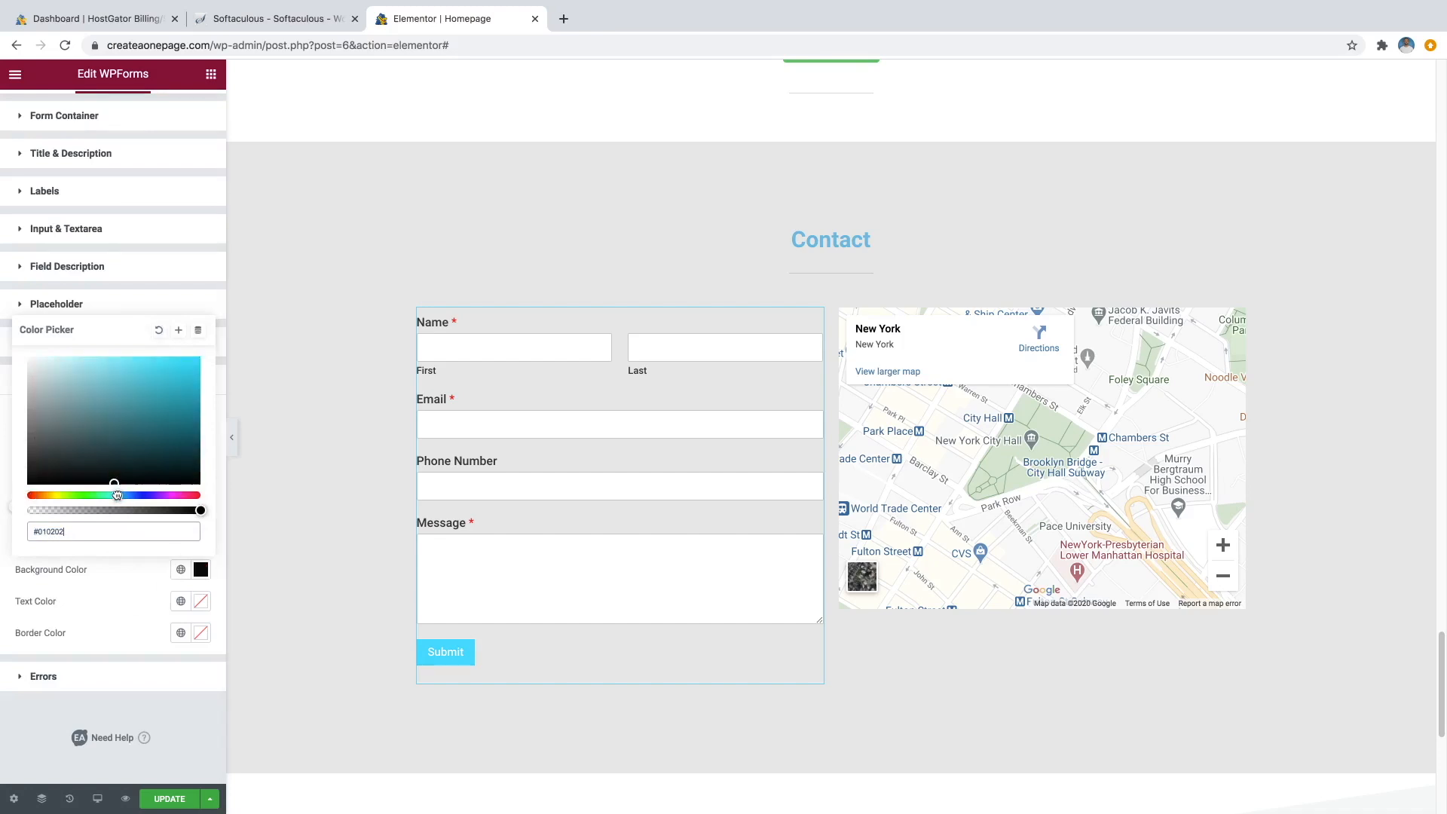
drag(162, 408, 198, 393)
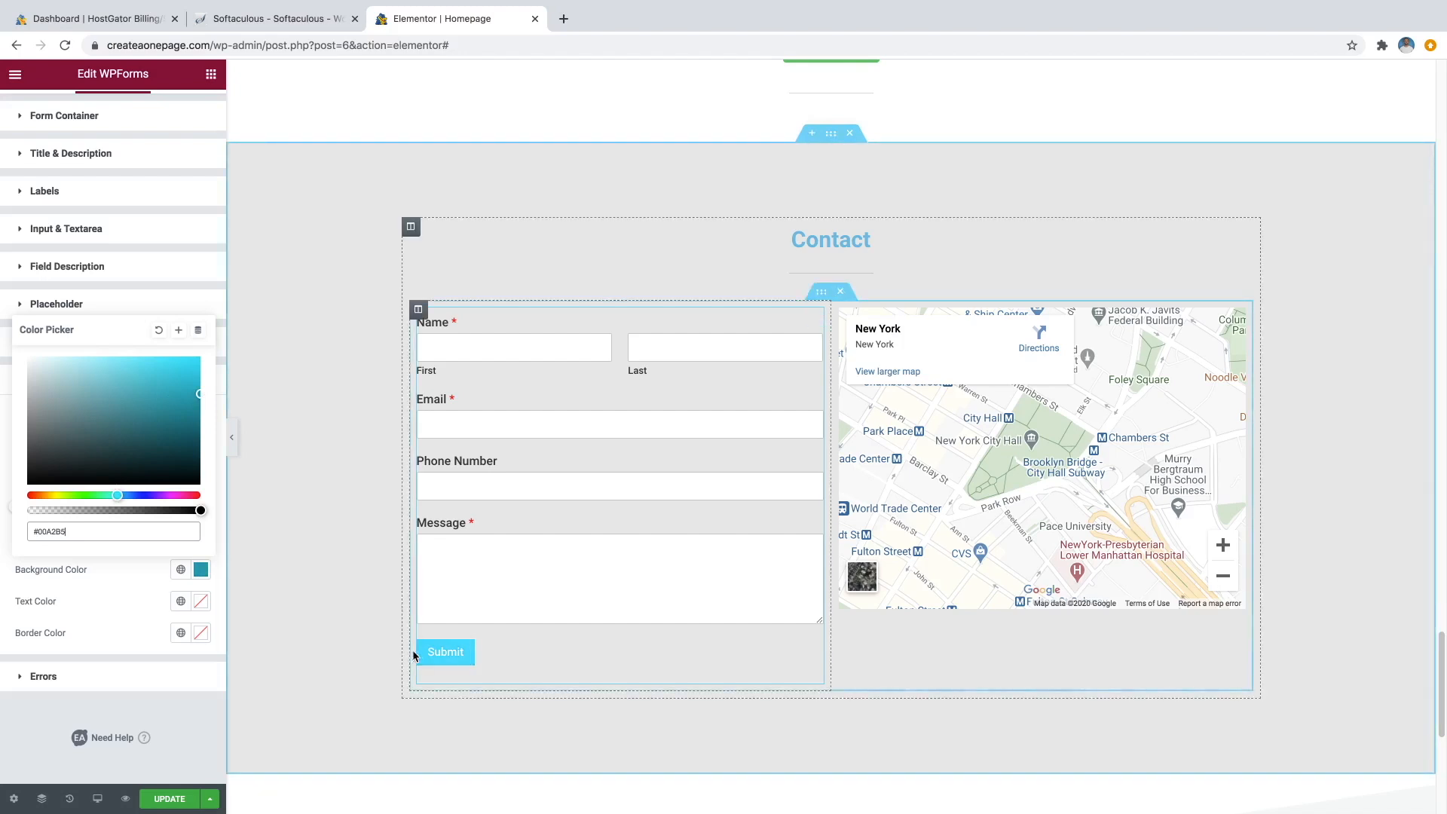
drag(172, 379, 181, 375)
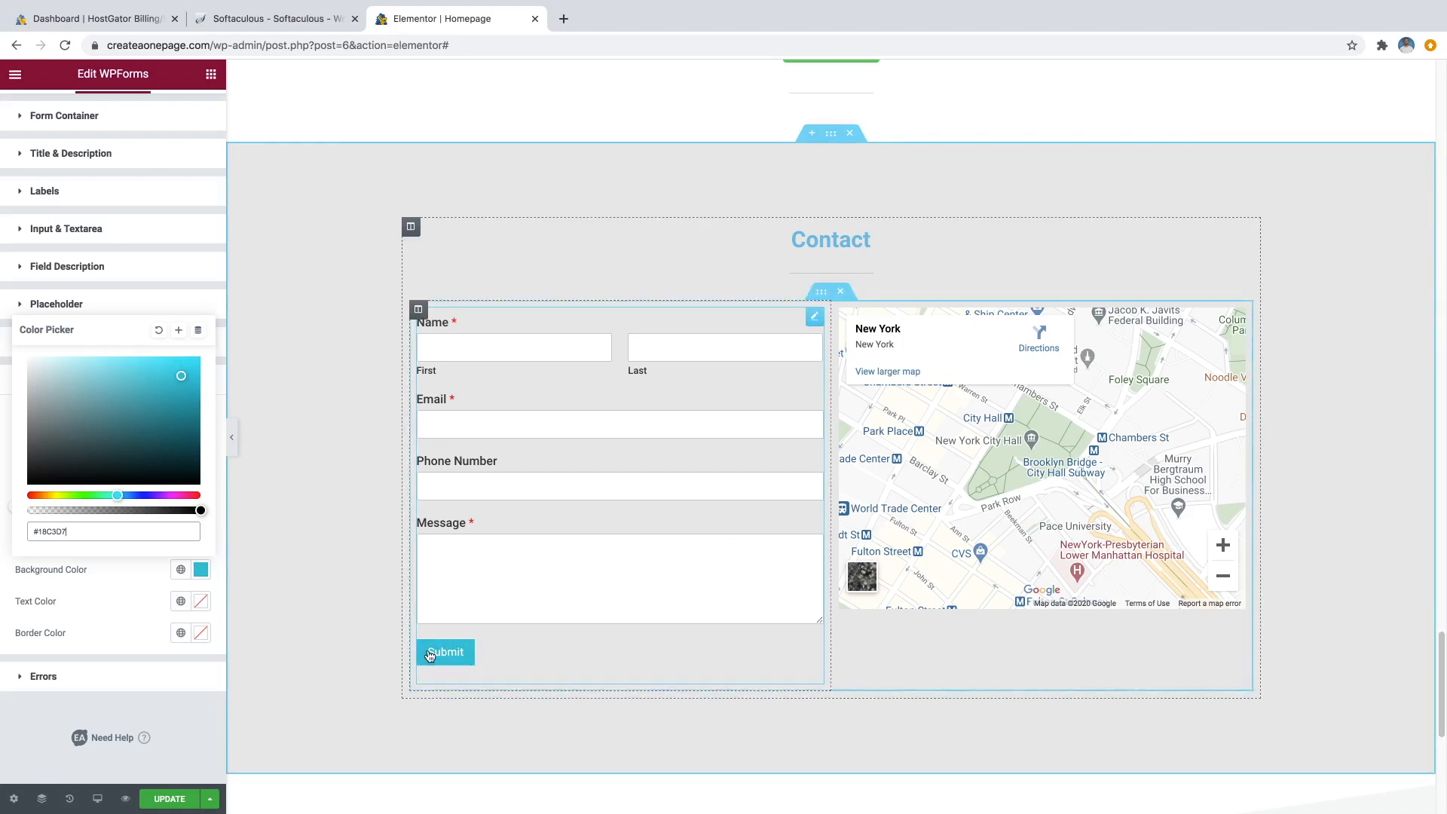
click(113, 577)
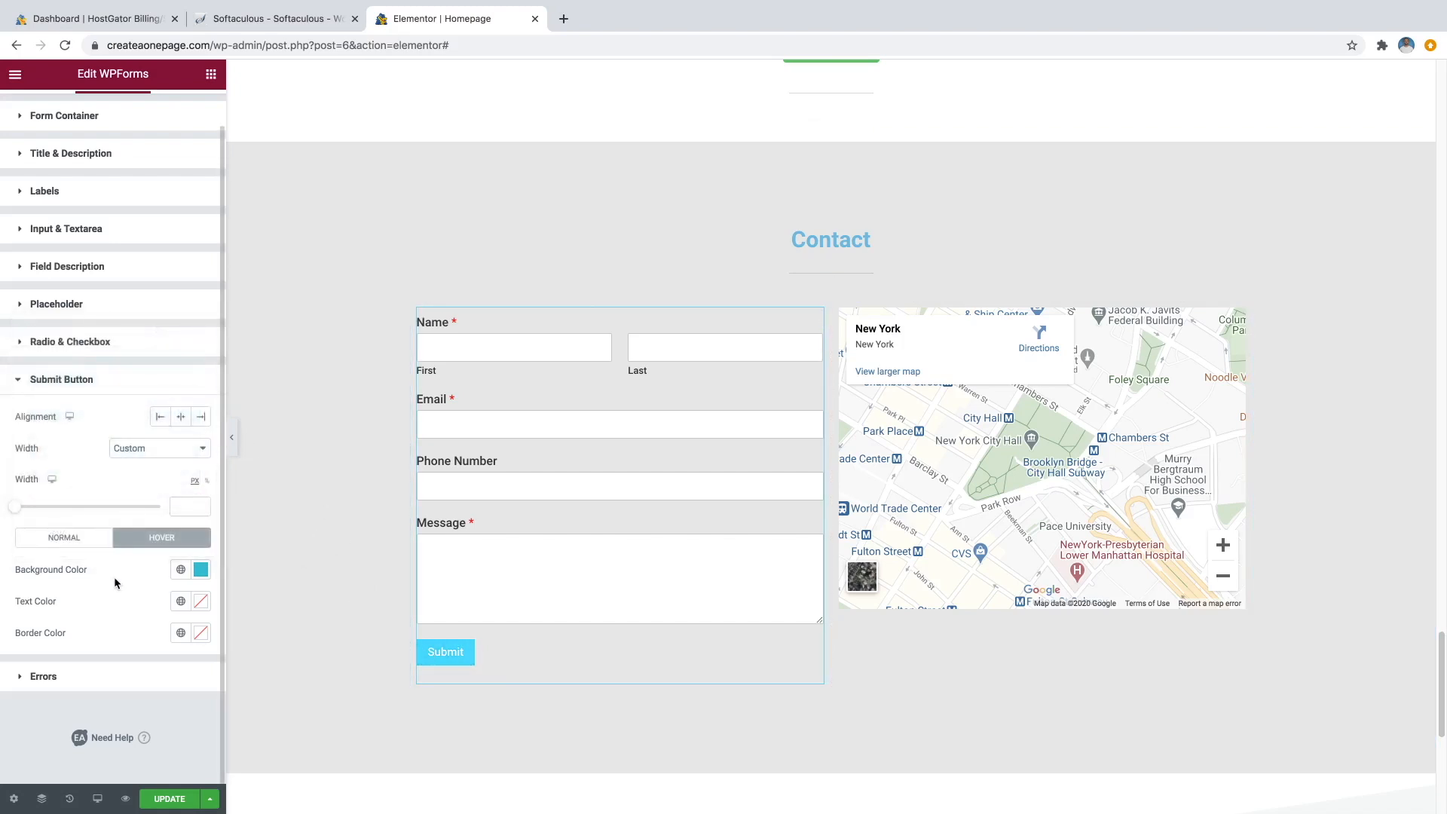
Set the Submit button's hover text colour to #FFFFFF.
click(200, 602)
text(#FFFFFF)
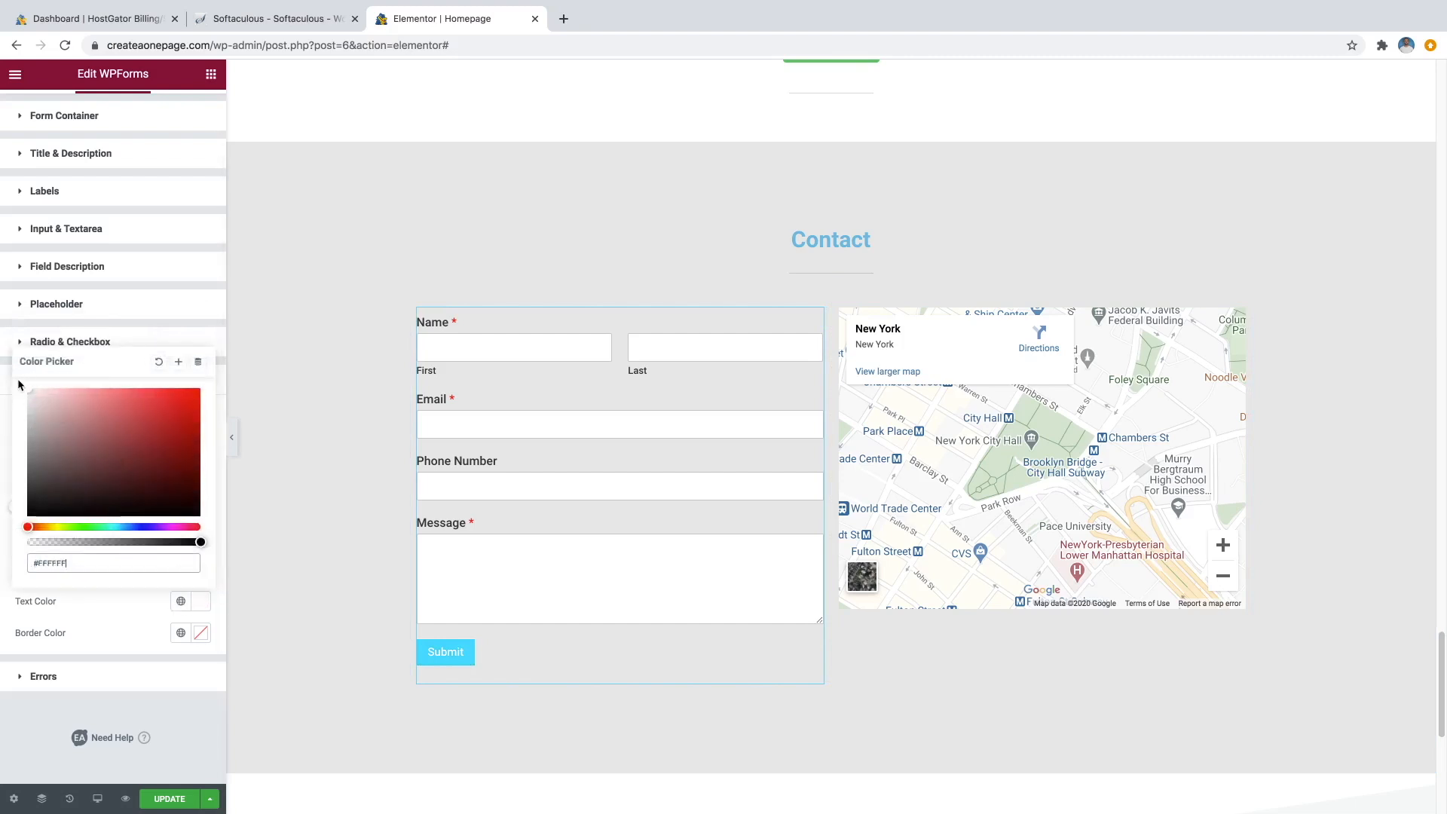
click(111, 620)
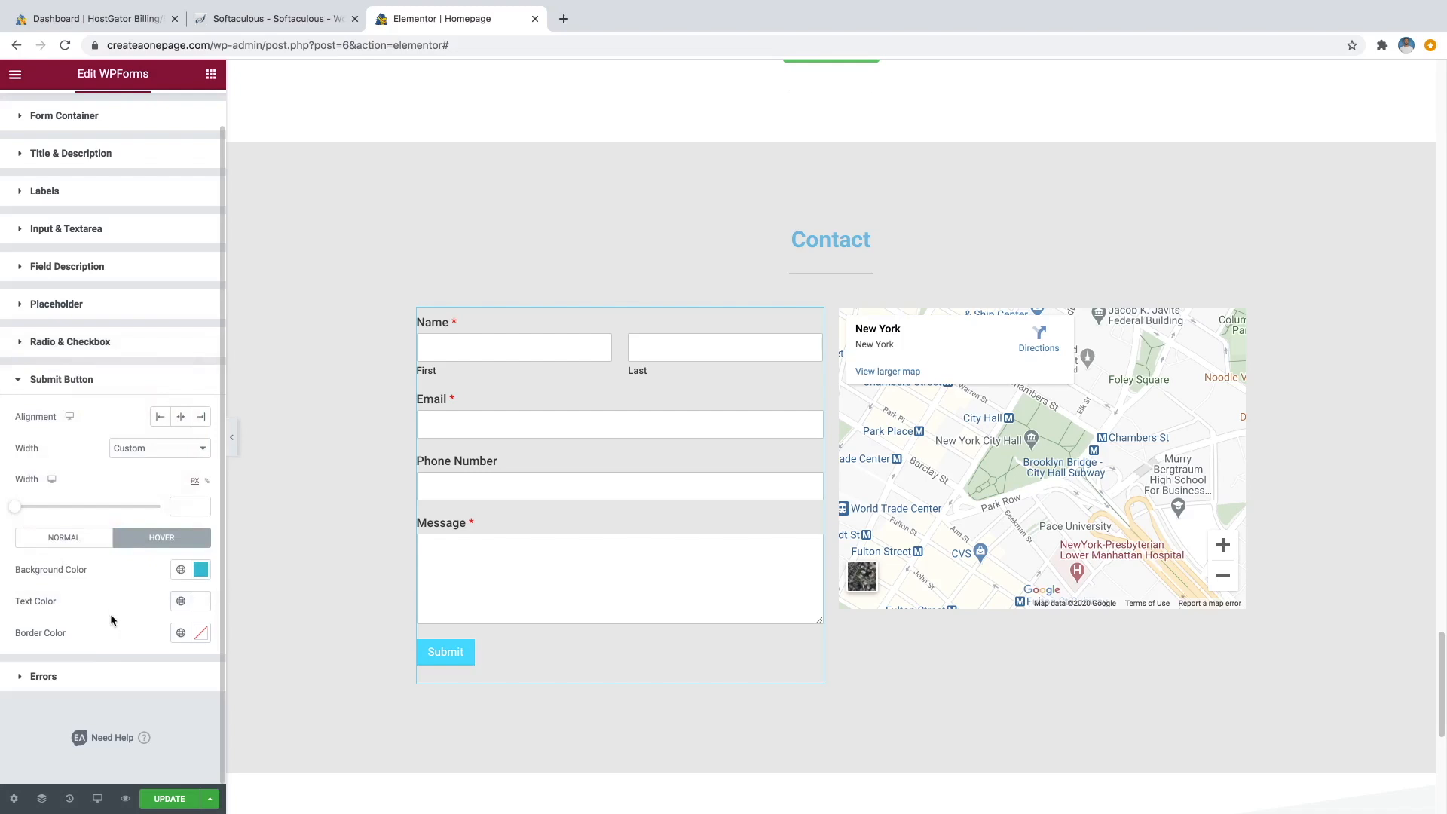
Update the page to save the Submit button styling.
click(169, 800)
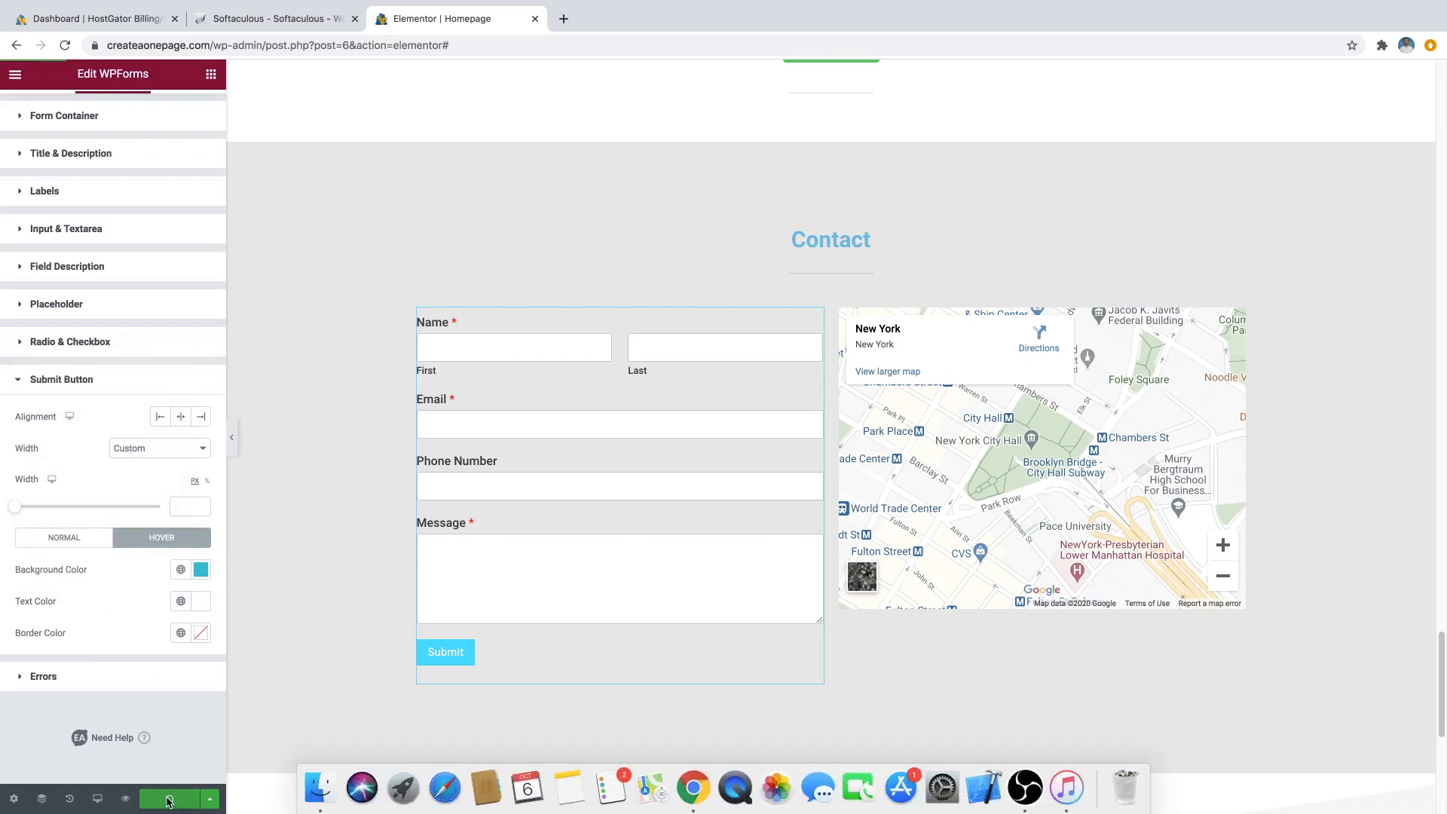
scroll(626, 280, up, 2)
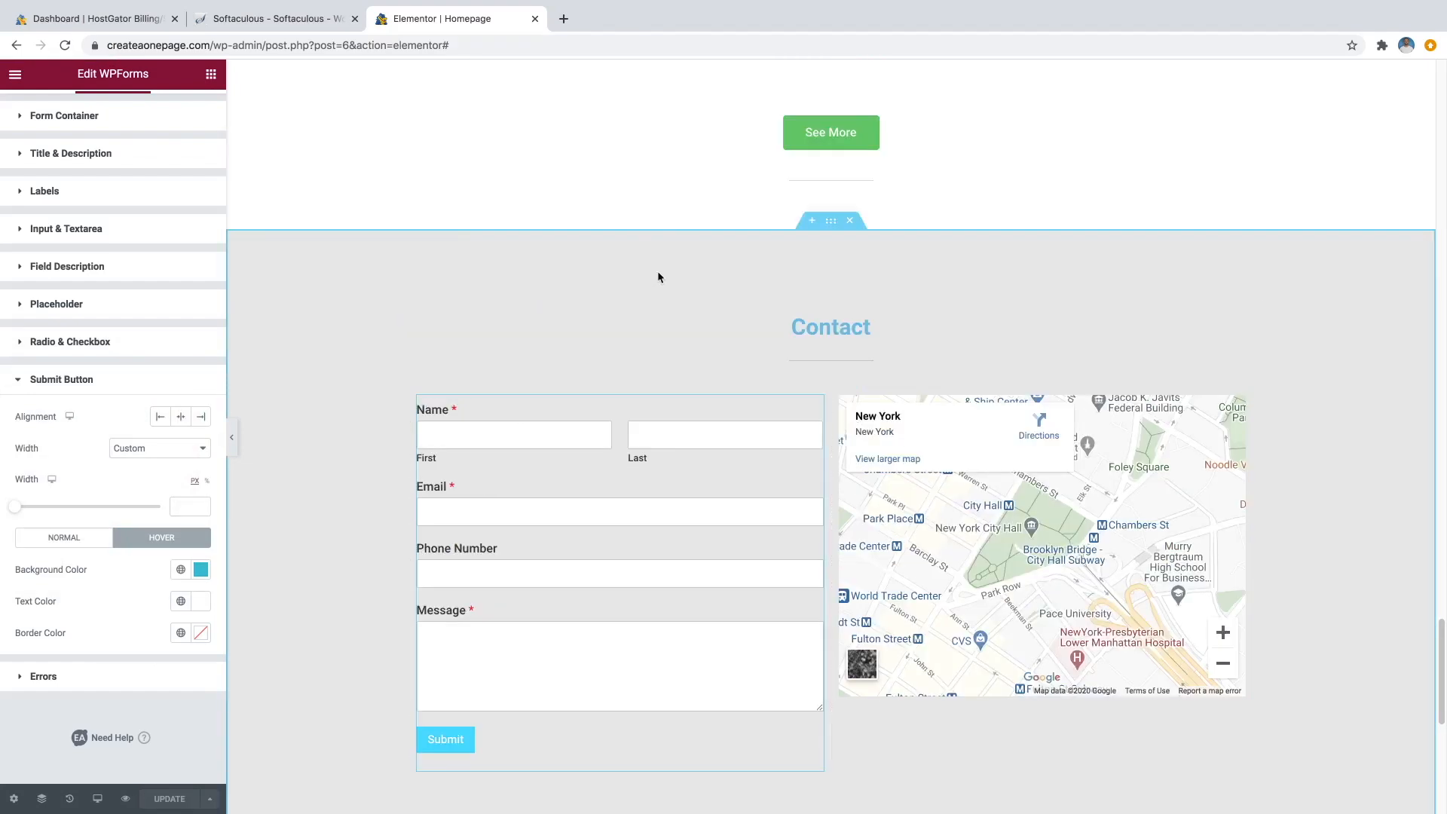
scroll(770, 301, down, 1)
scroll(814, 483, down, 3)
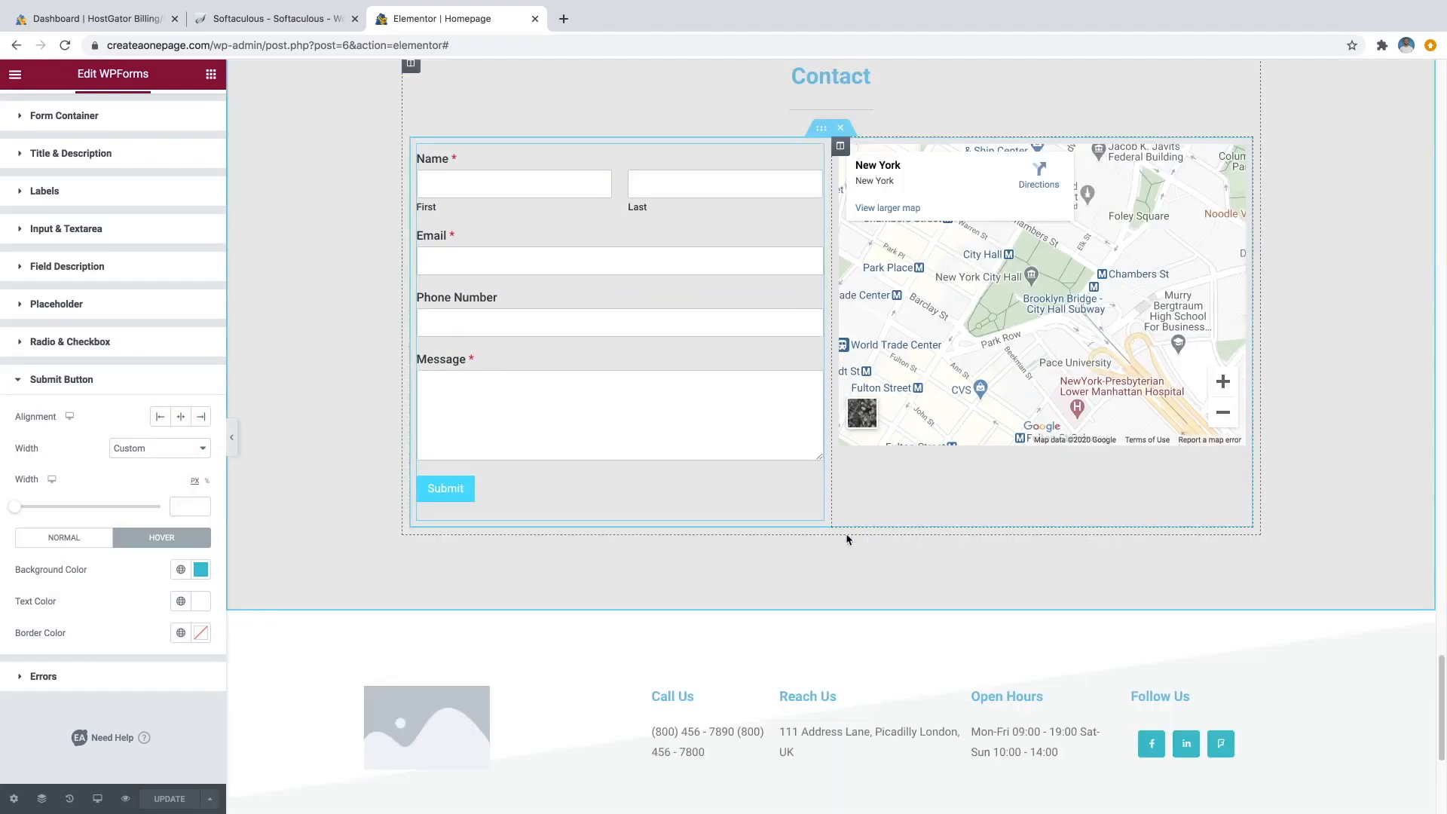
scroll(829, 568, up, 2)
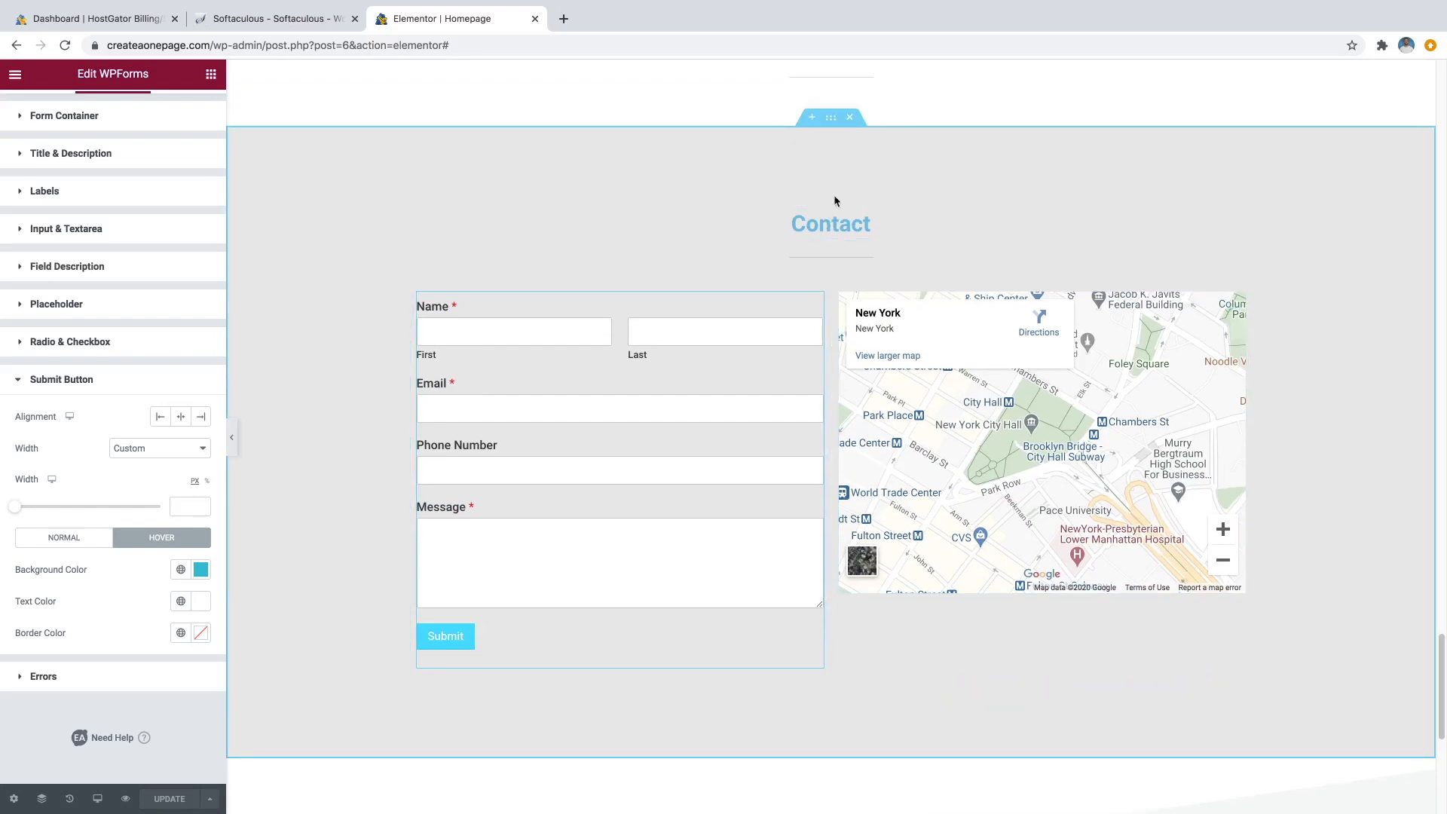
Give the Contact section the foggy sea image as its background.
click(832, 120)
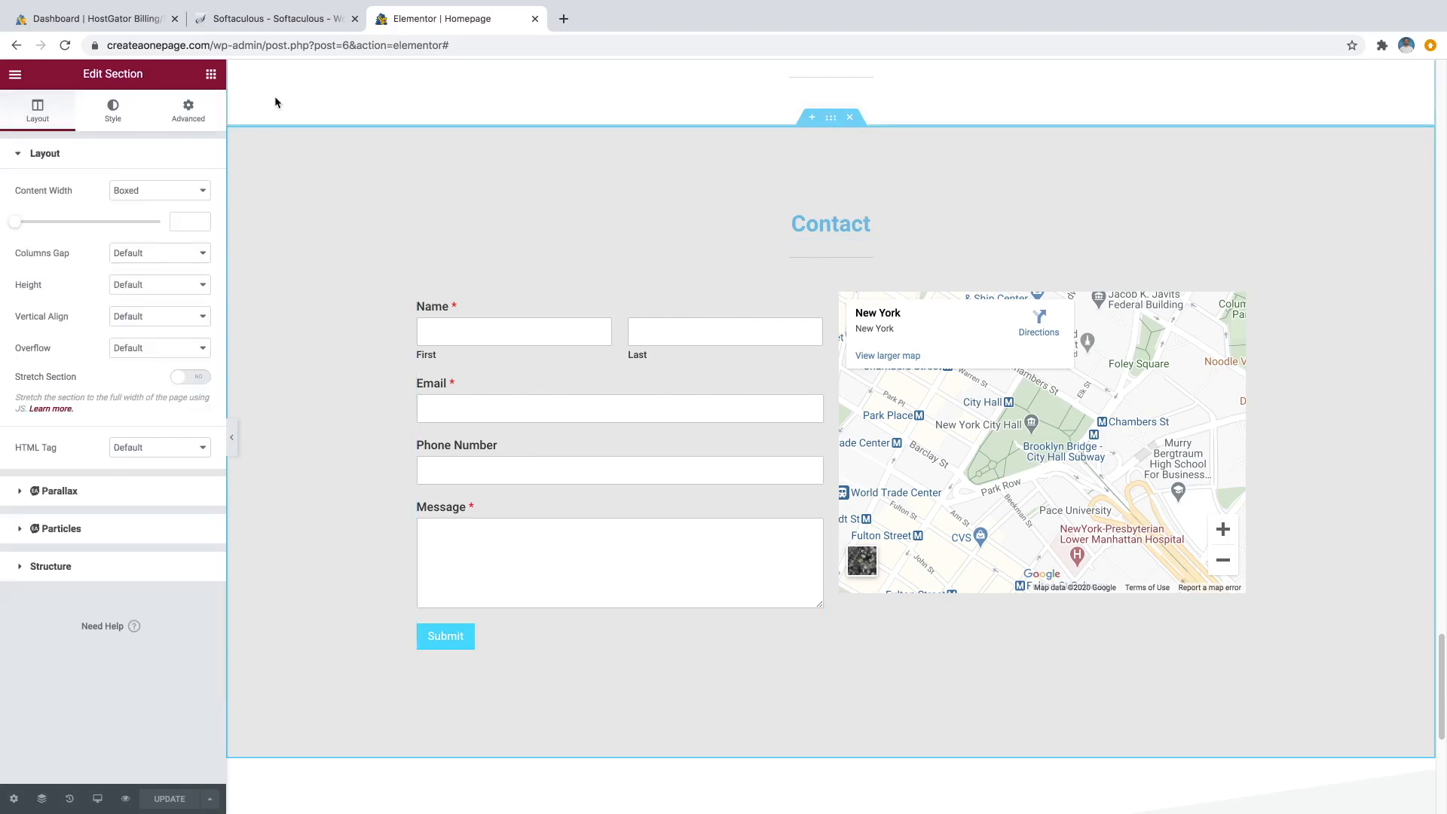
click(120, 118)
mouse_move(117, 376)
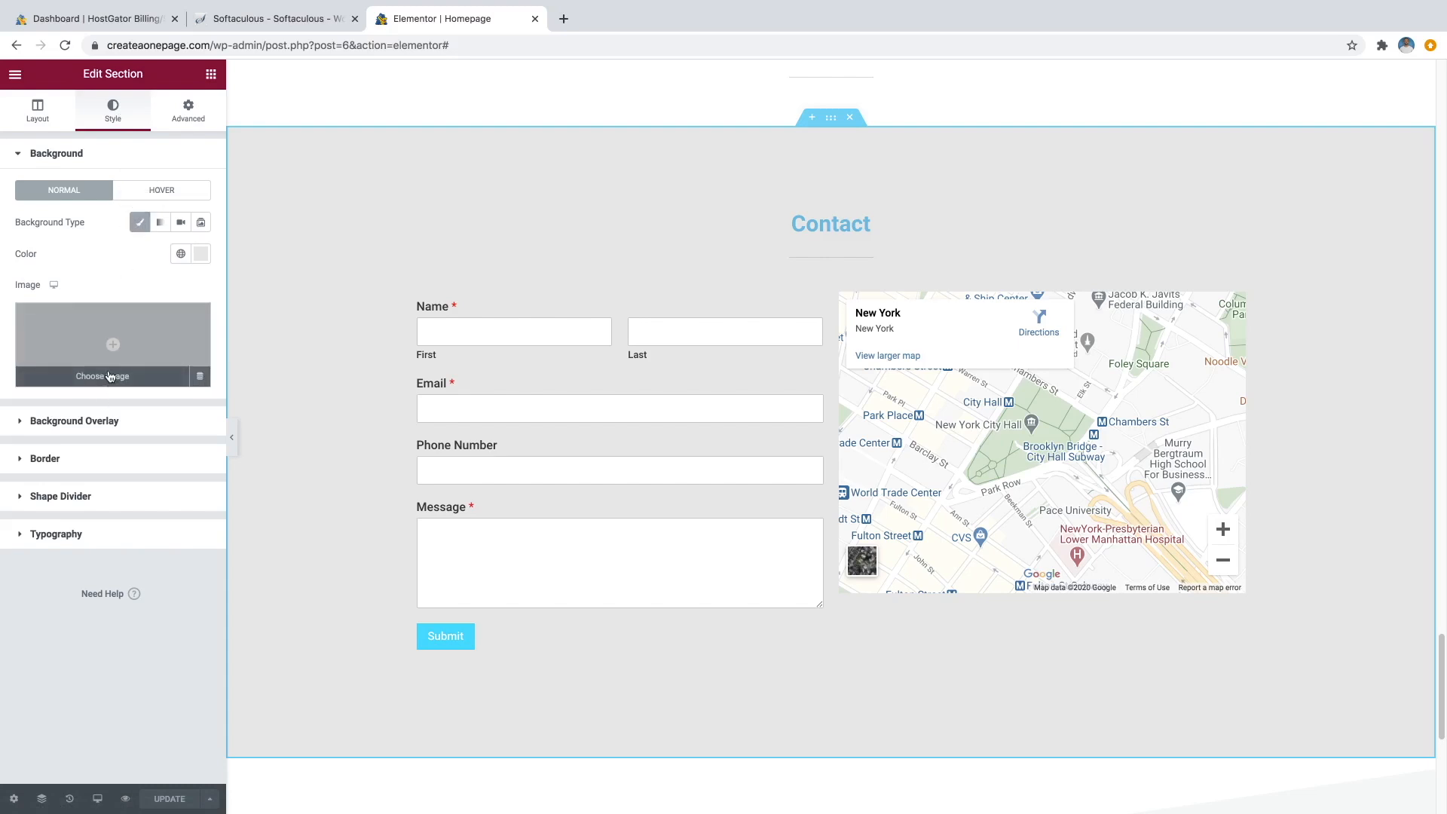
click(109, 377)
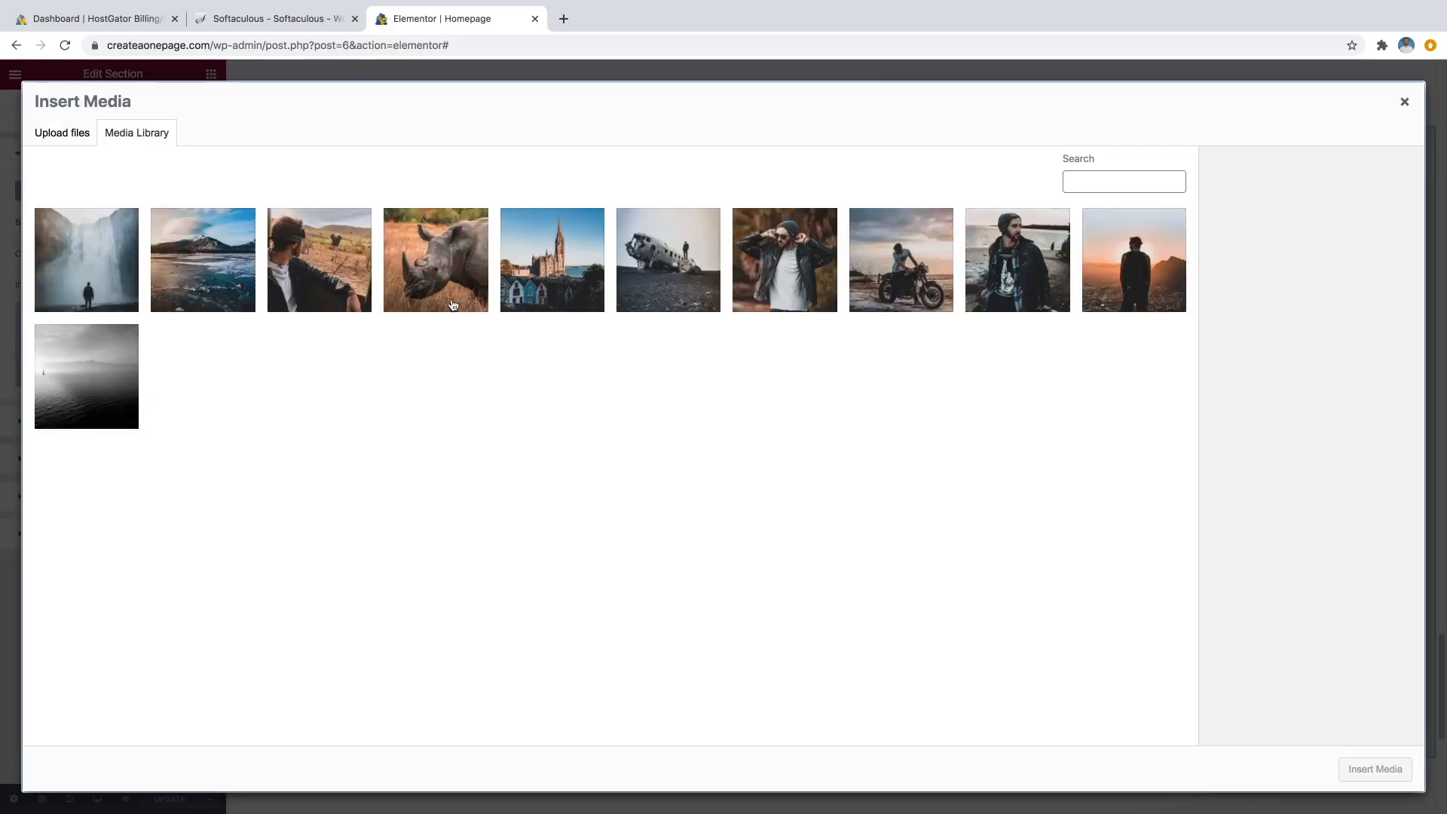
click(124, 377)
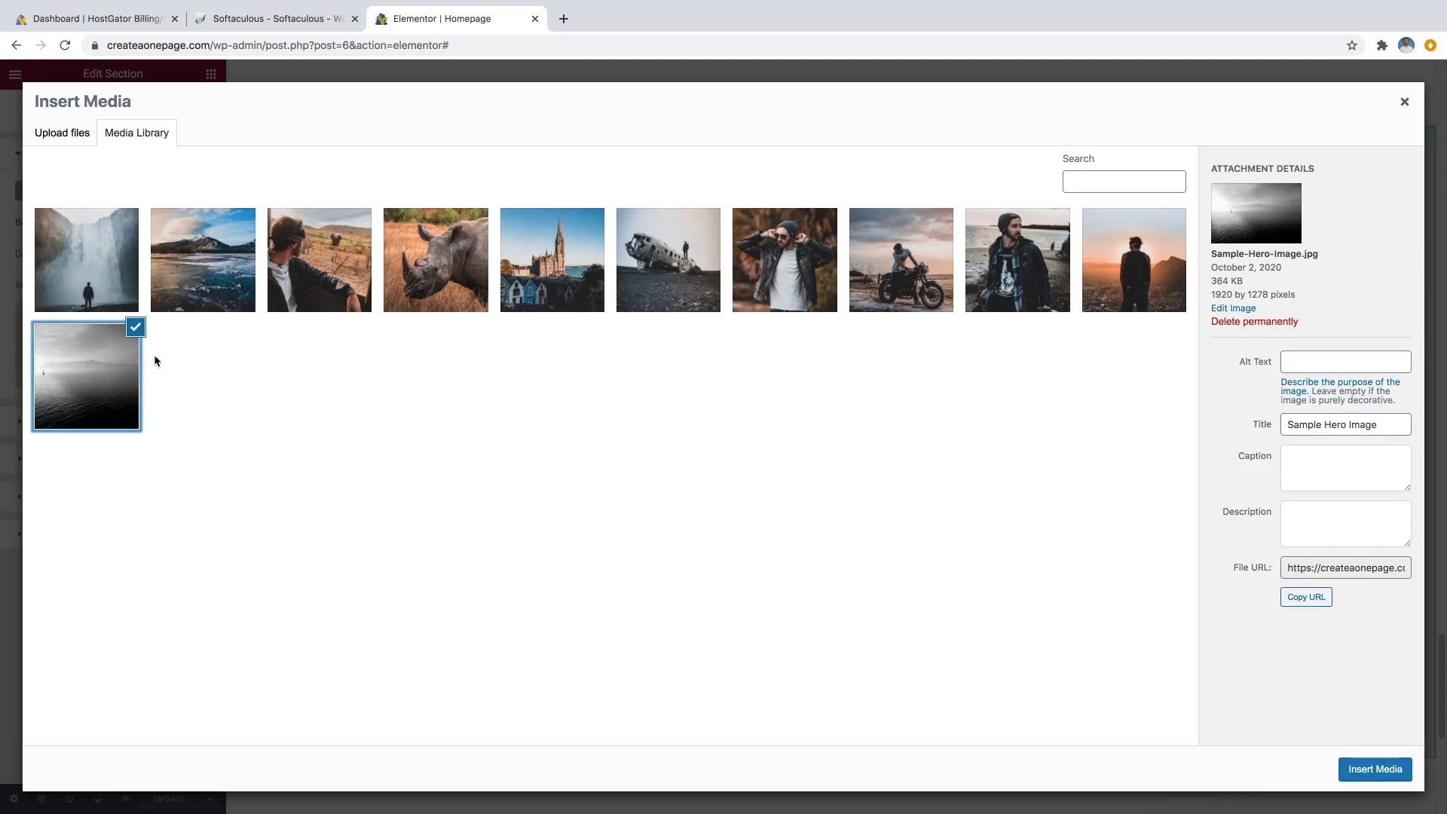
click(1367, 770)
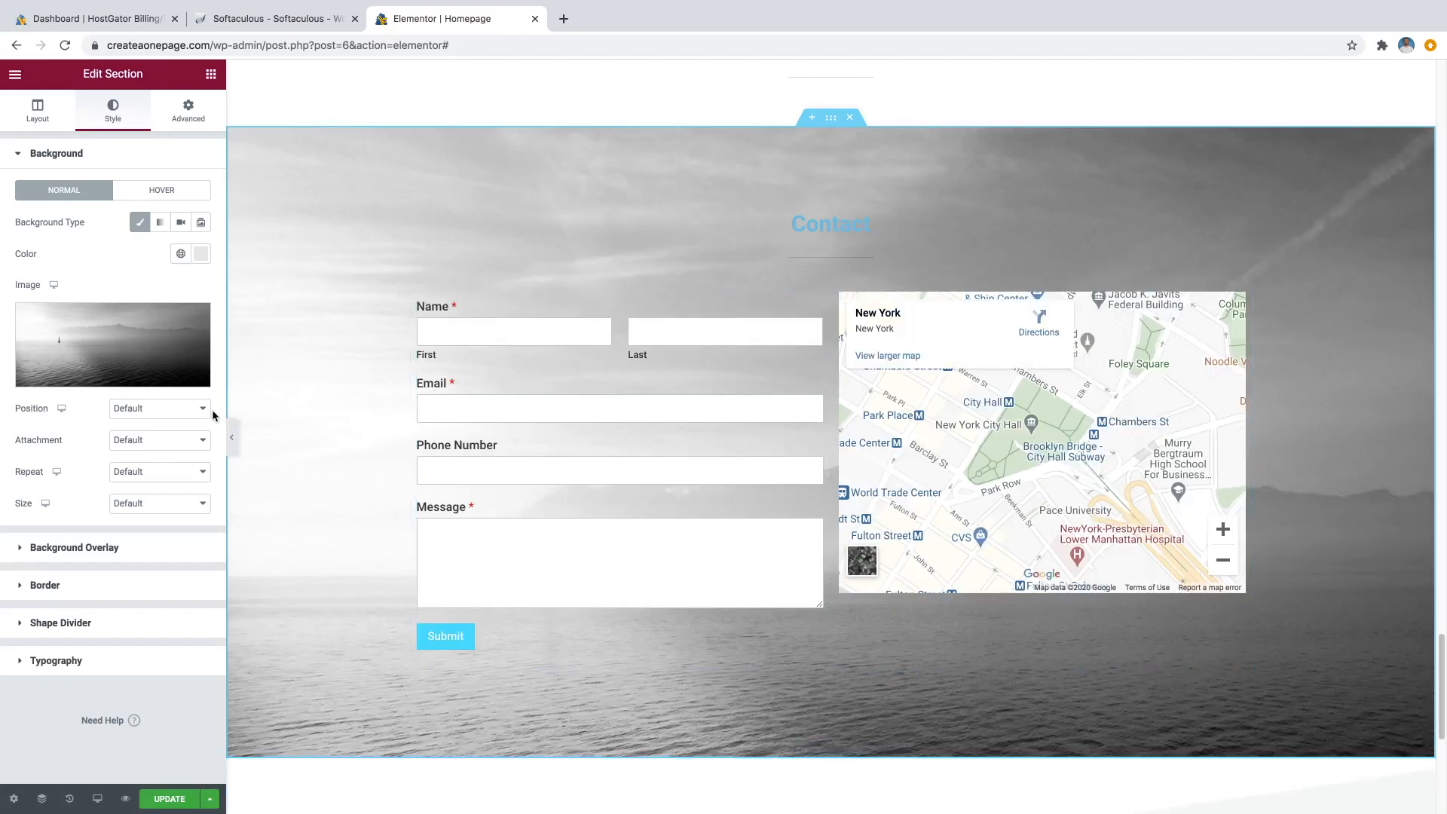
Set the background image position to Center Center and size to Cover.
click(170, 410)
click(171, 424)
click(161, 503)
click(149, 529)
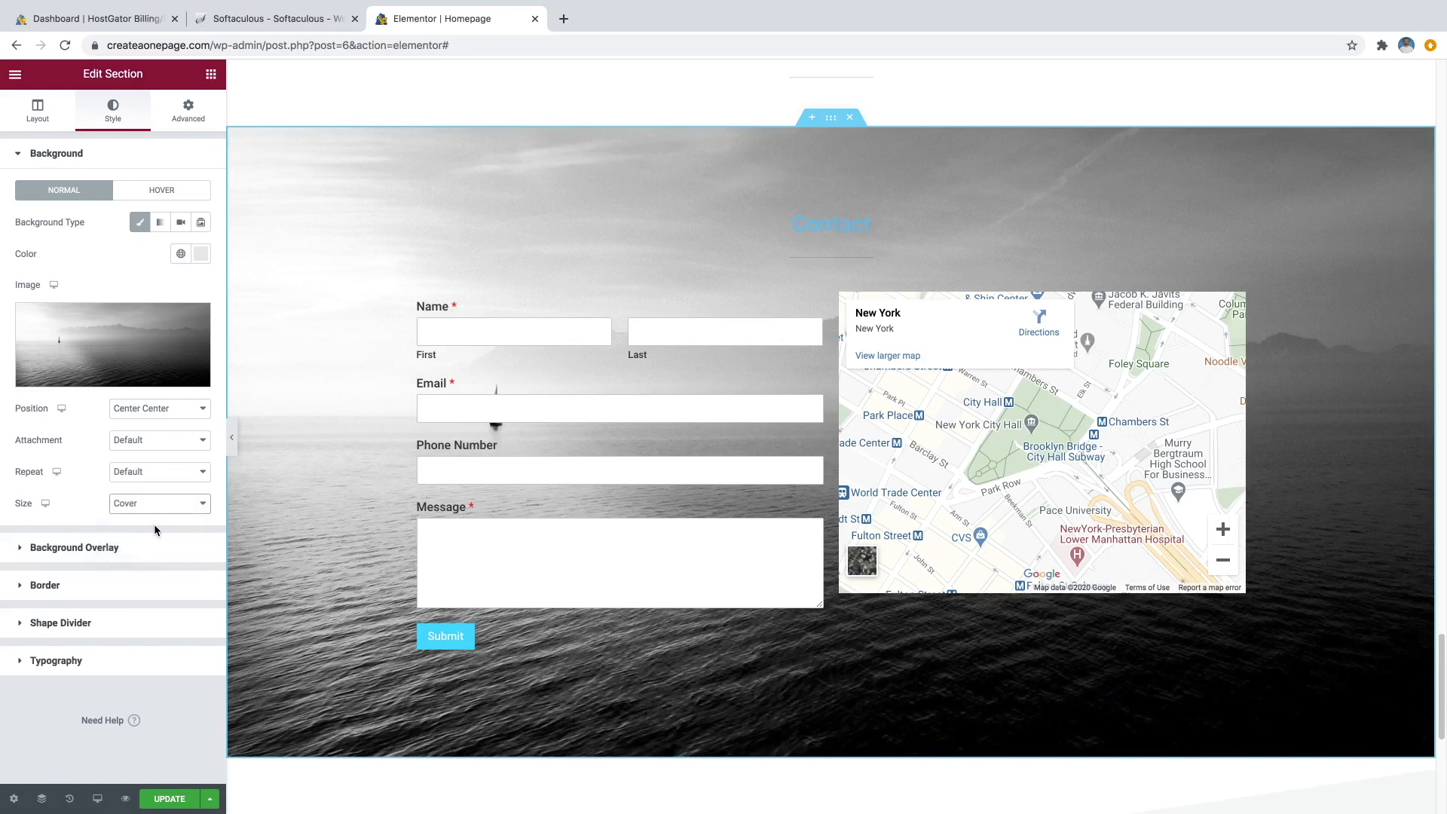
Add a classic dark blue-grey background overlay to the Contact section.
click(111, 548)
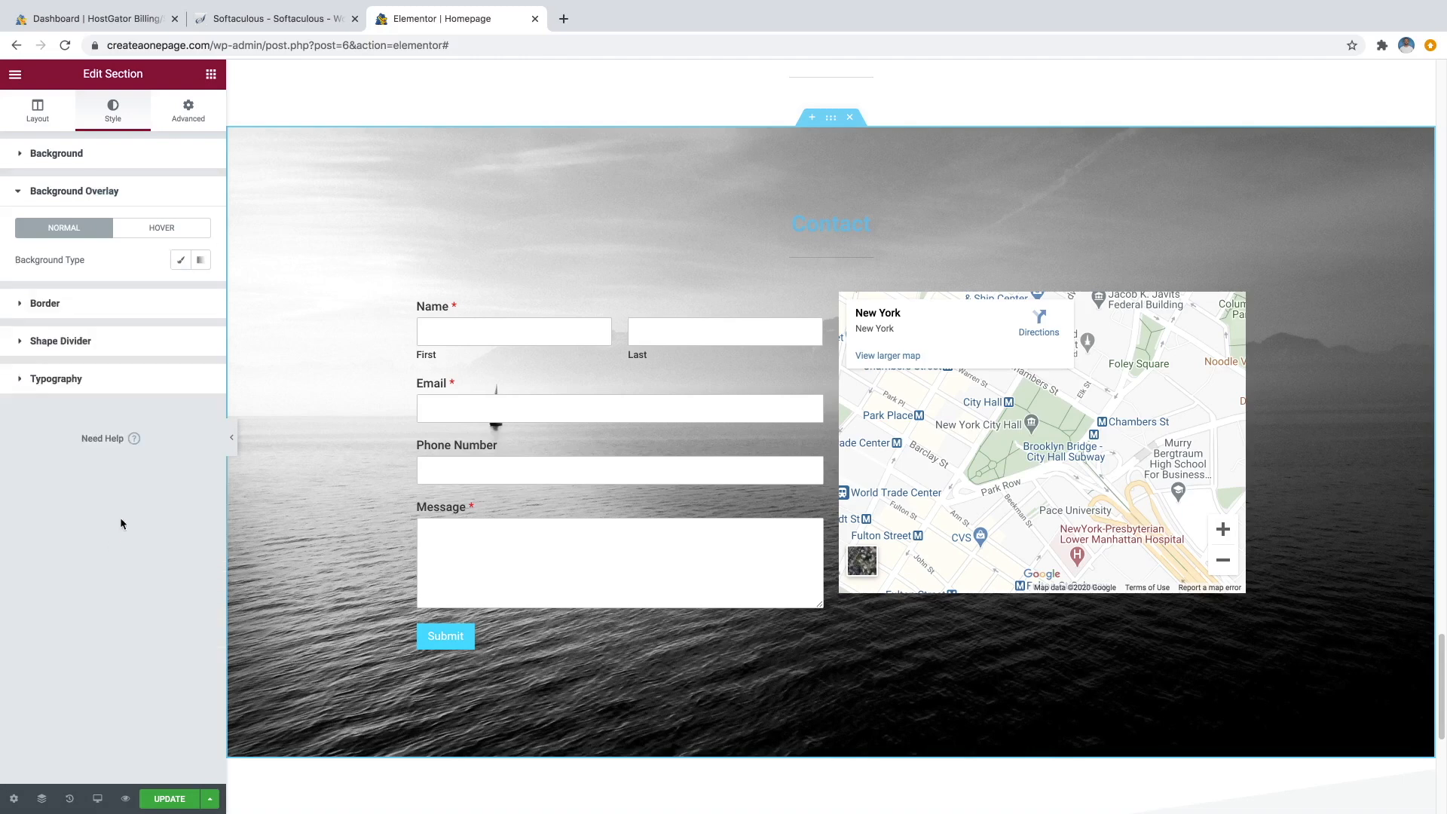
click(186, 260)
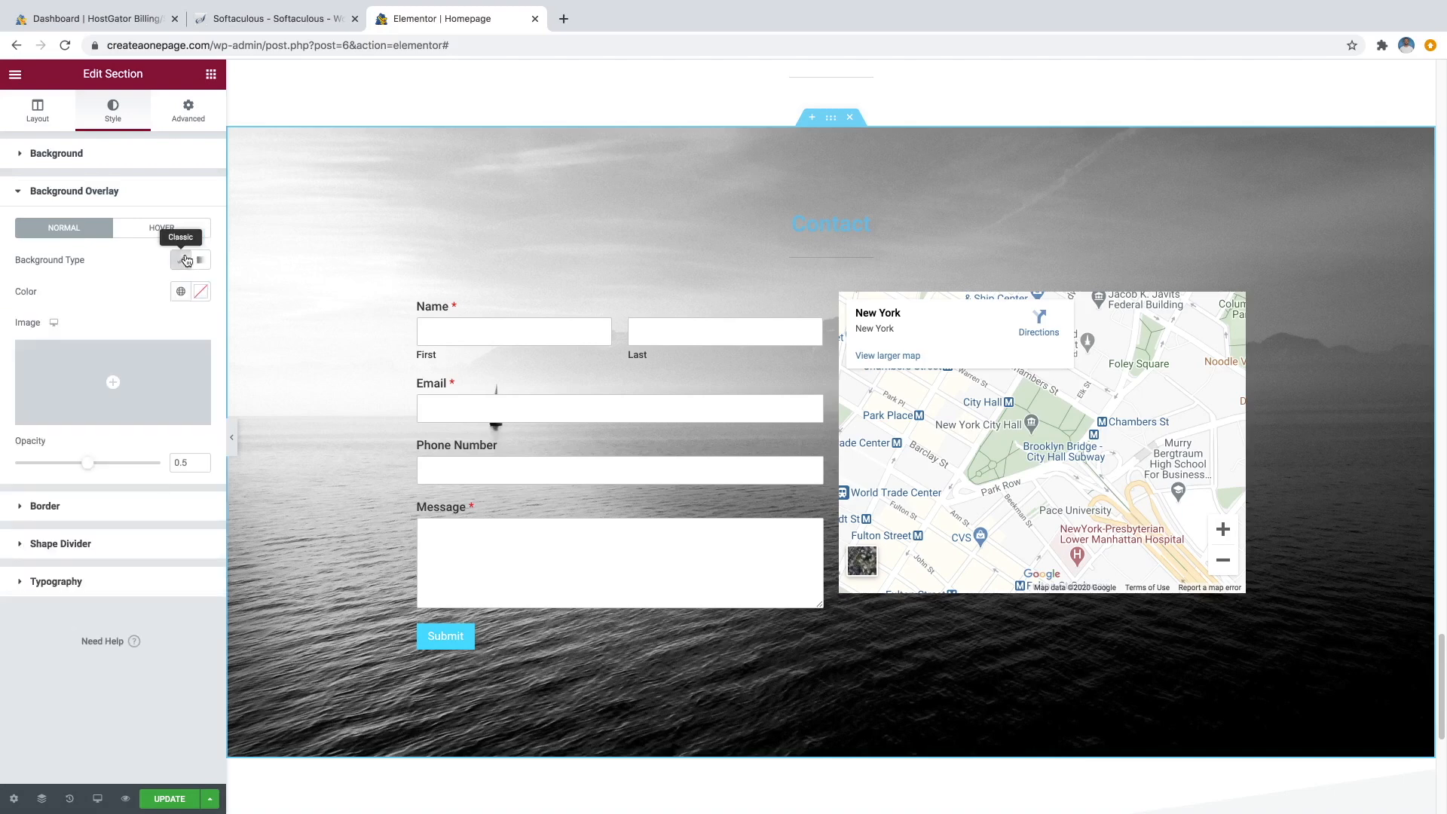
click(200, 292)
drag(117, 393, 28, 466)
mouse_move(146, 487)
mouse_down()
mouse_move(121, 486)
mouse_move(96, 440)
mouse_move(129, 444)
mouse_up()
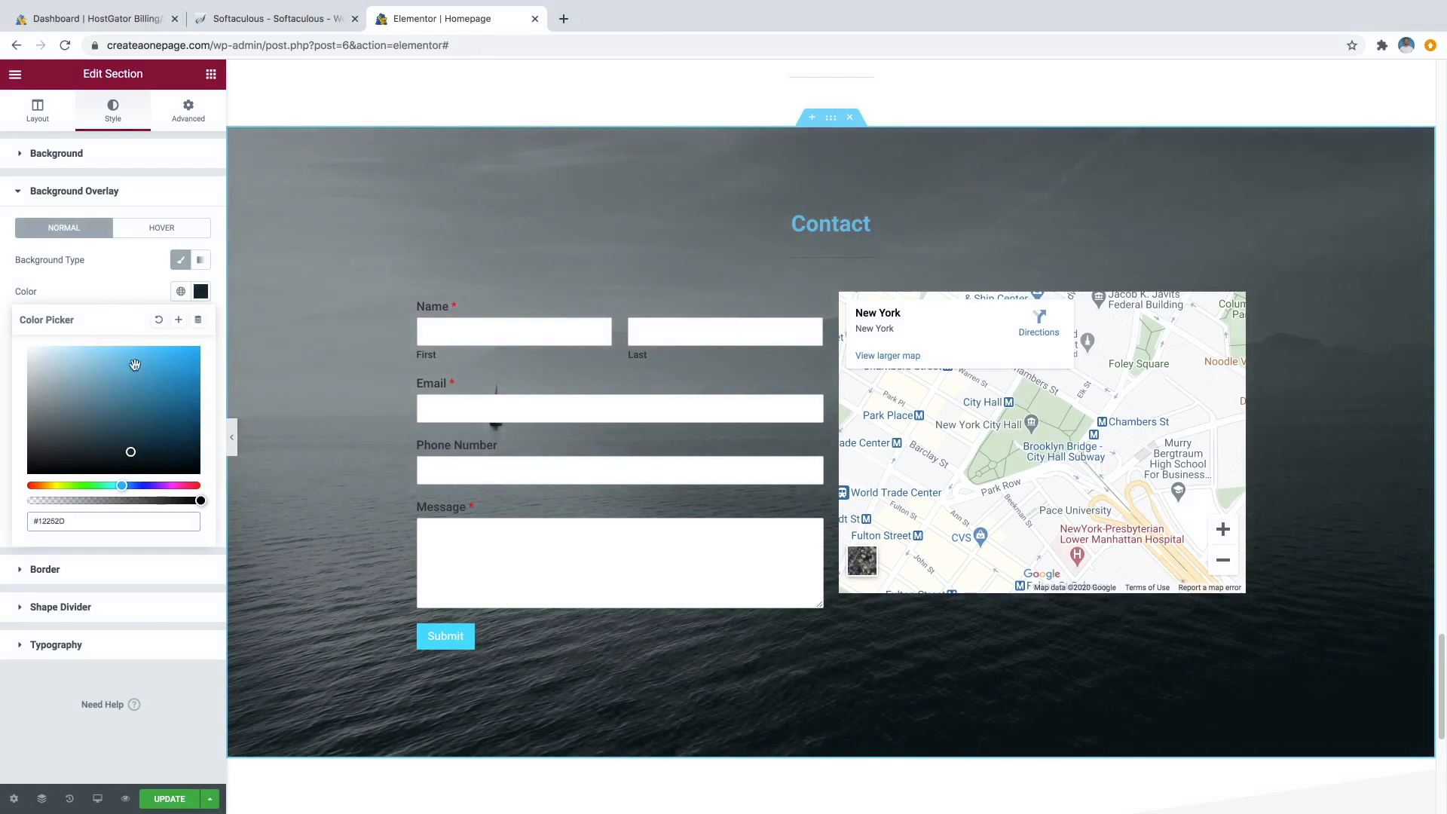
drag(130, 451, 131, 444)
click(114, 291)
Set the Contact section overlay opacity to about 0.66.
drag(90, 468, 118, 468)
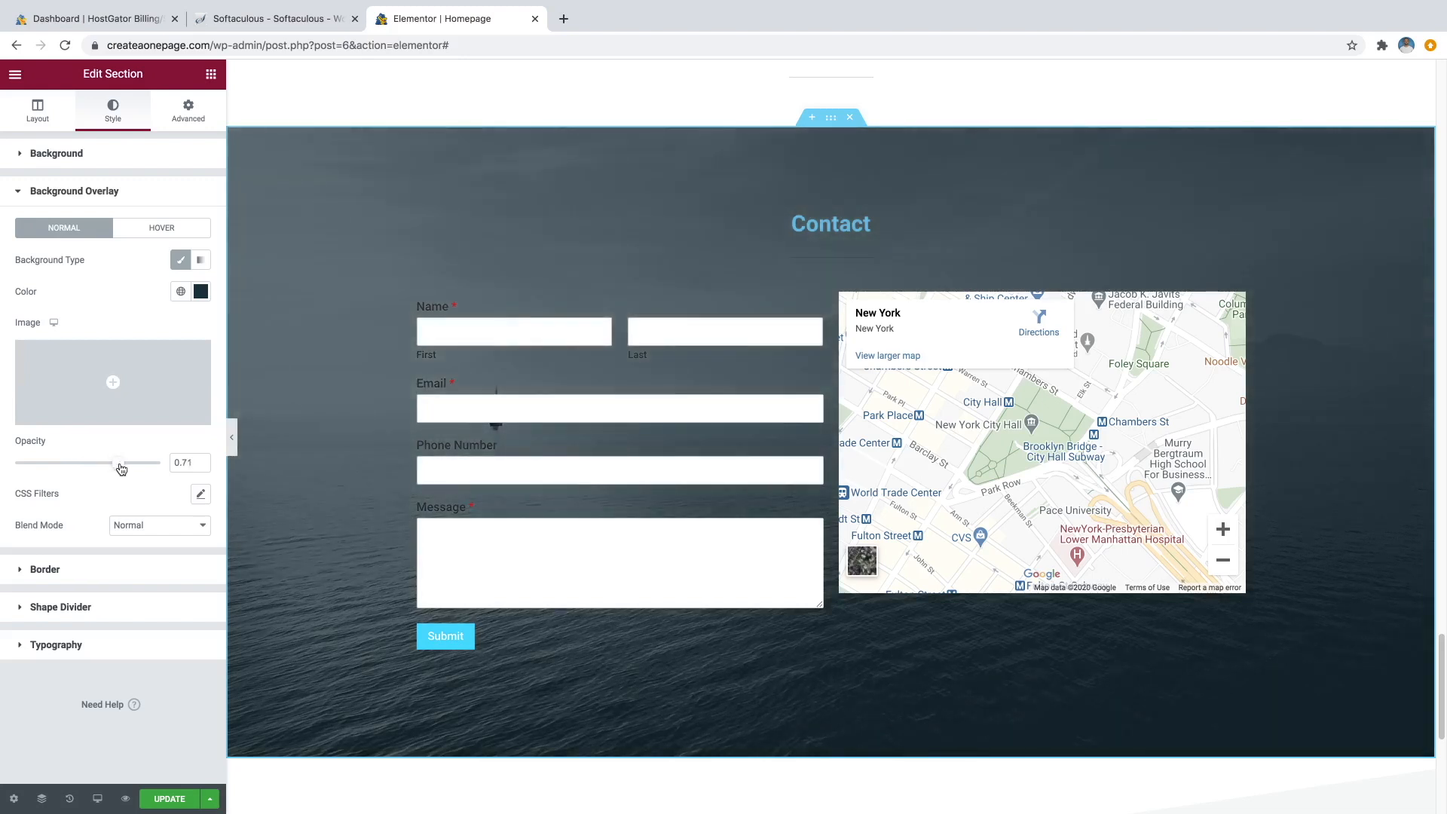
drag(122, 469, 112, 469)
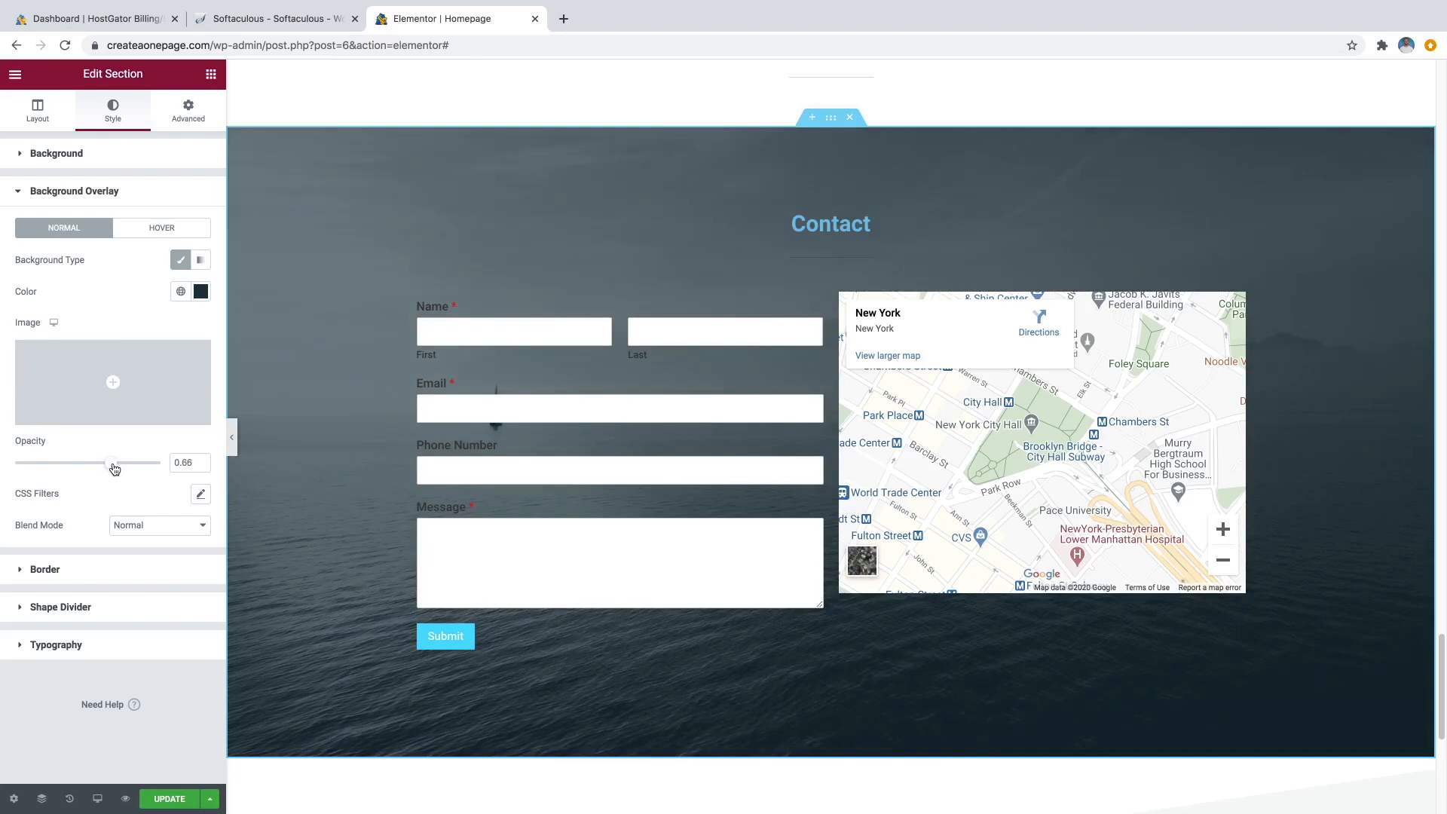
scroll(419, 381, up, 8)
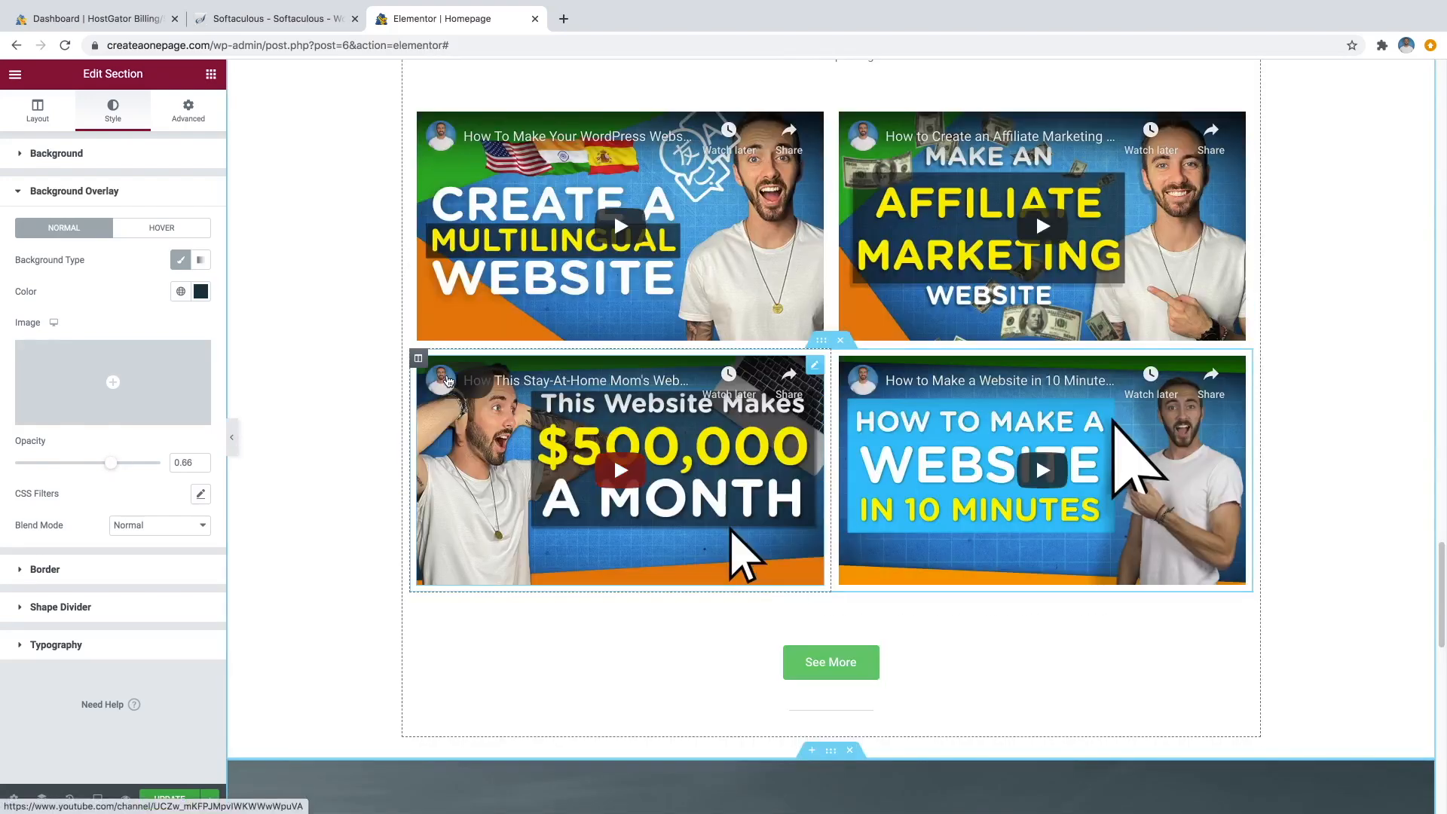
scroll(448, 382, down, 7)
scroll(447, 382, down, 1)
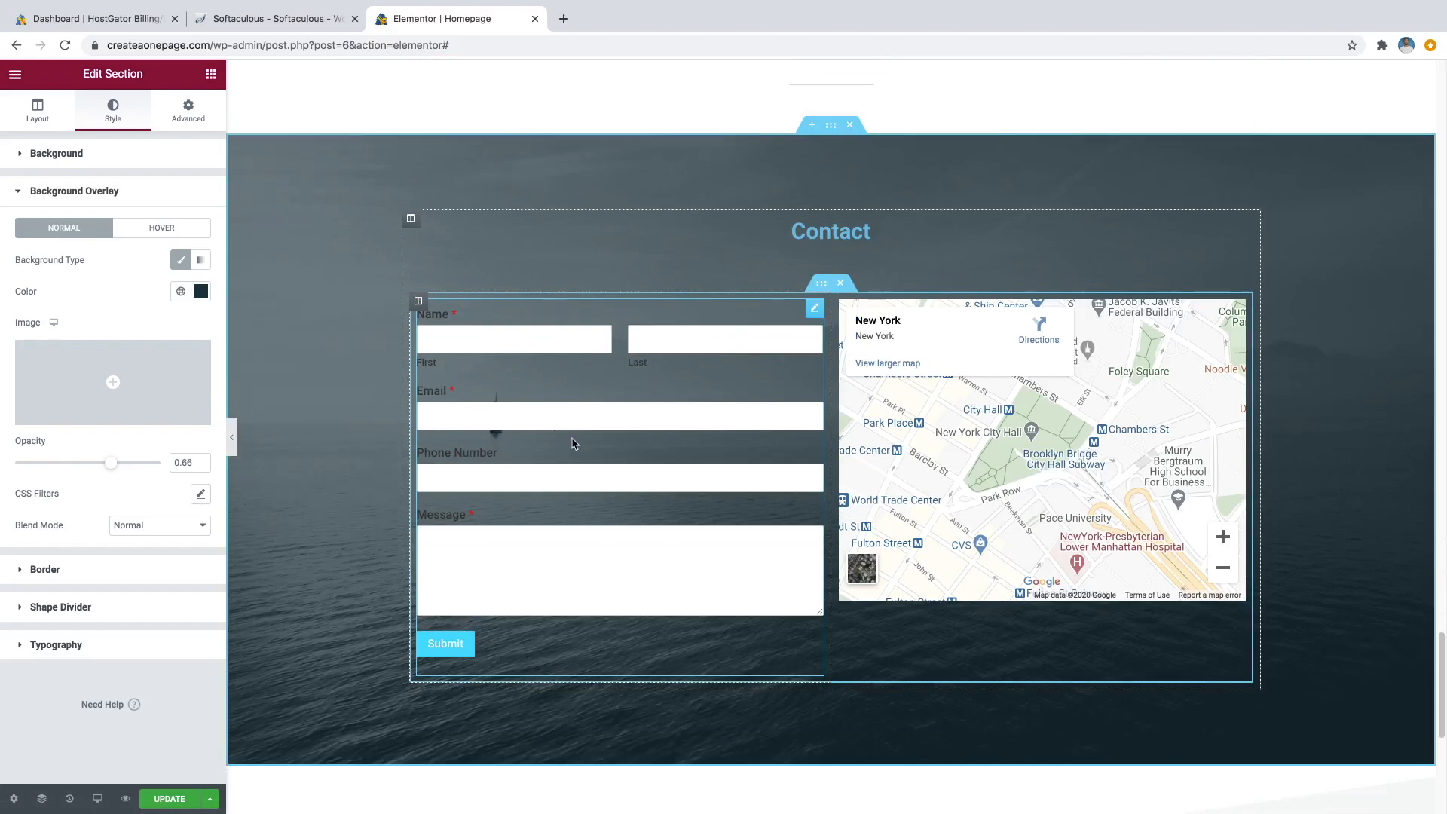
Set the Contact background Attachment to Fixed, check it by scrolling, and update the page.
click(107, 156)
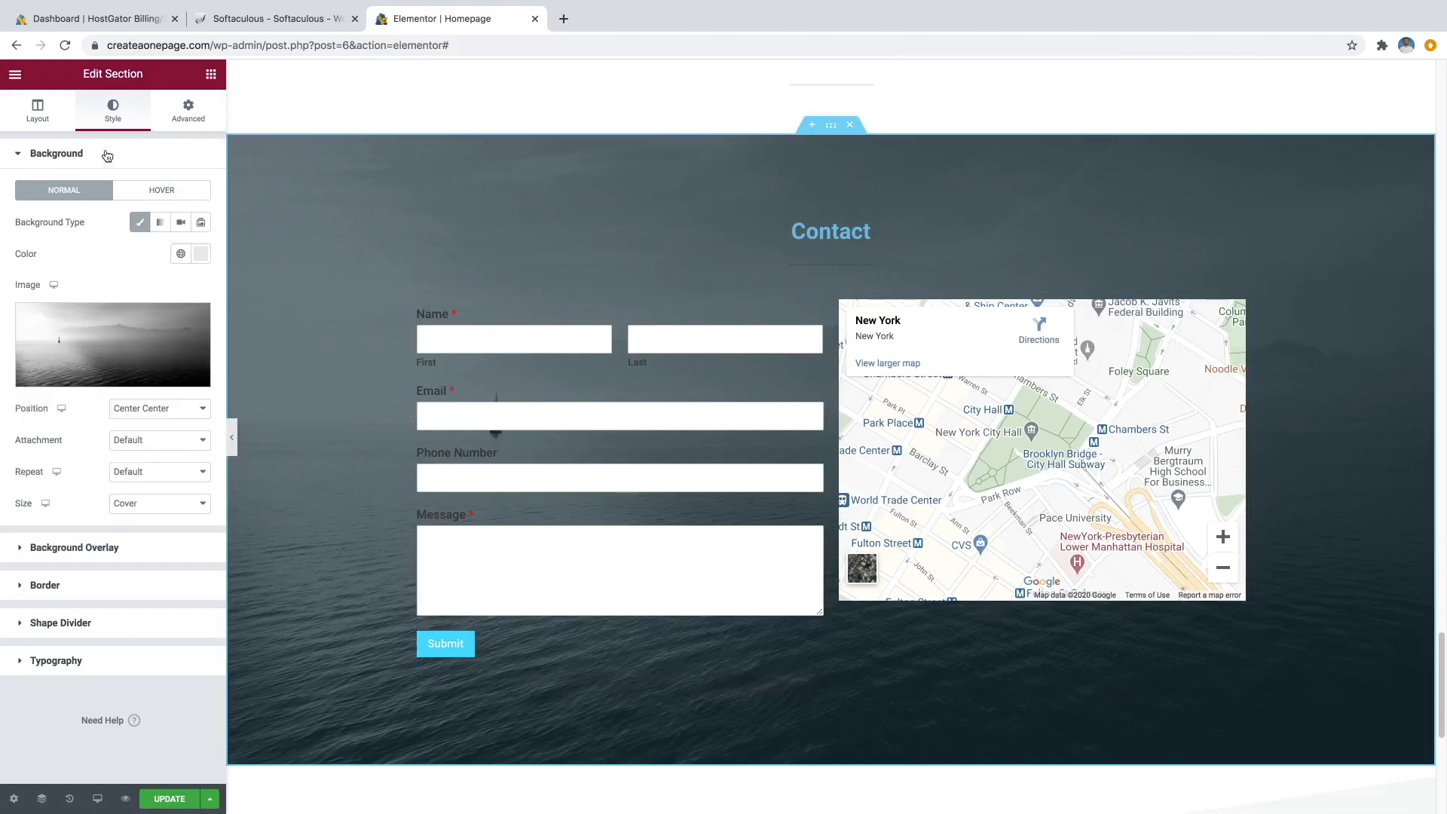
click(144, 446)
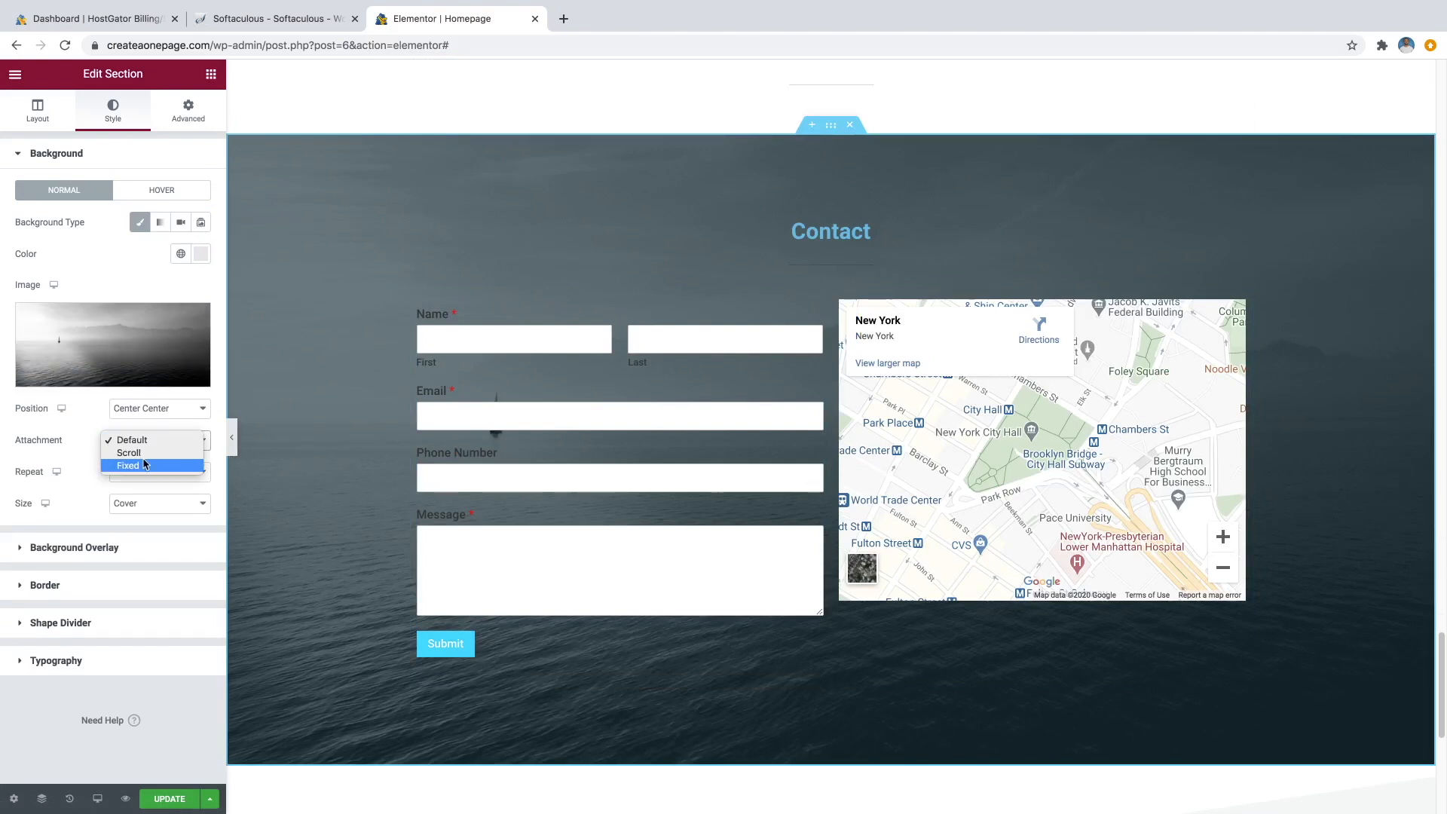
click(128, 465)
scroll(388, 443, down, 2)
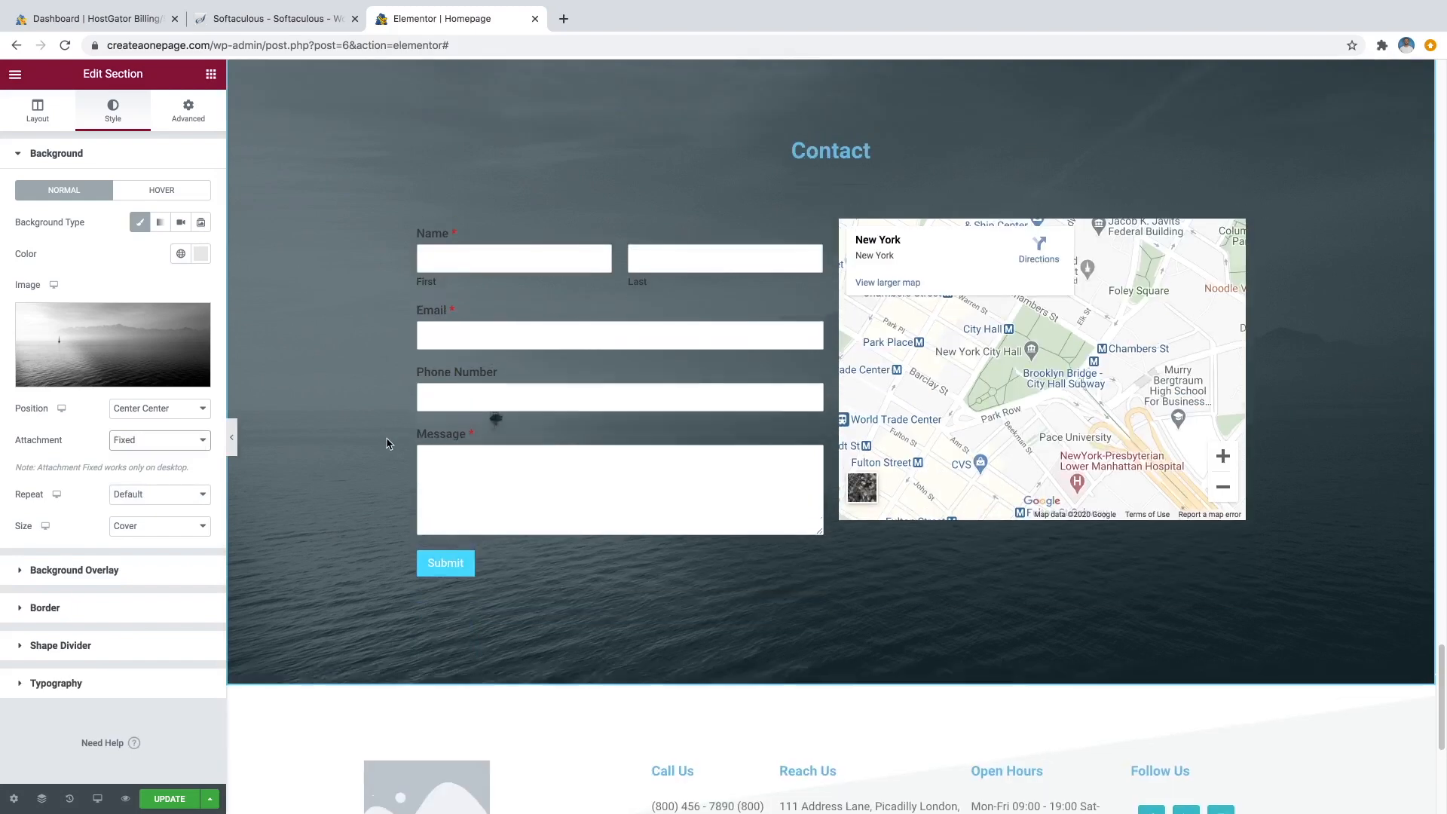
scroll(387, 443, up, 3)
scroll(388, 444, down, 5)
scroll(387, 443, up, 4)
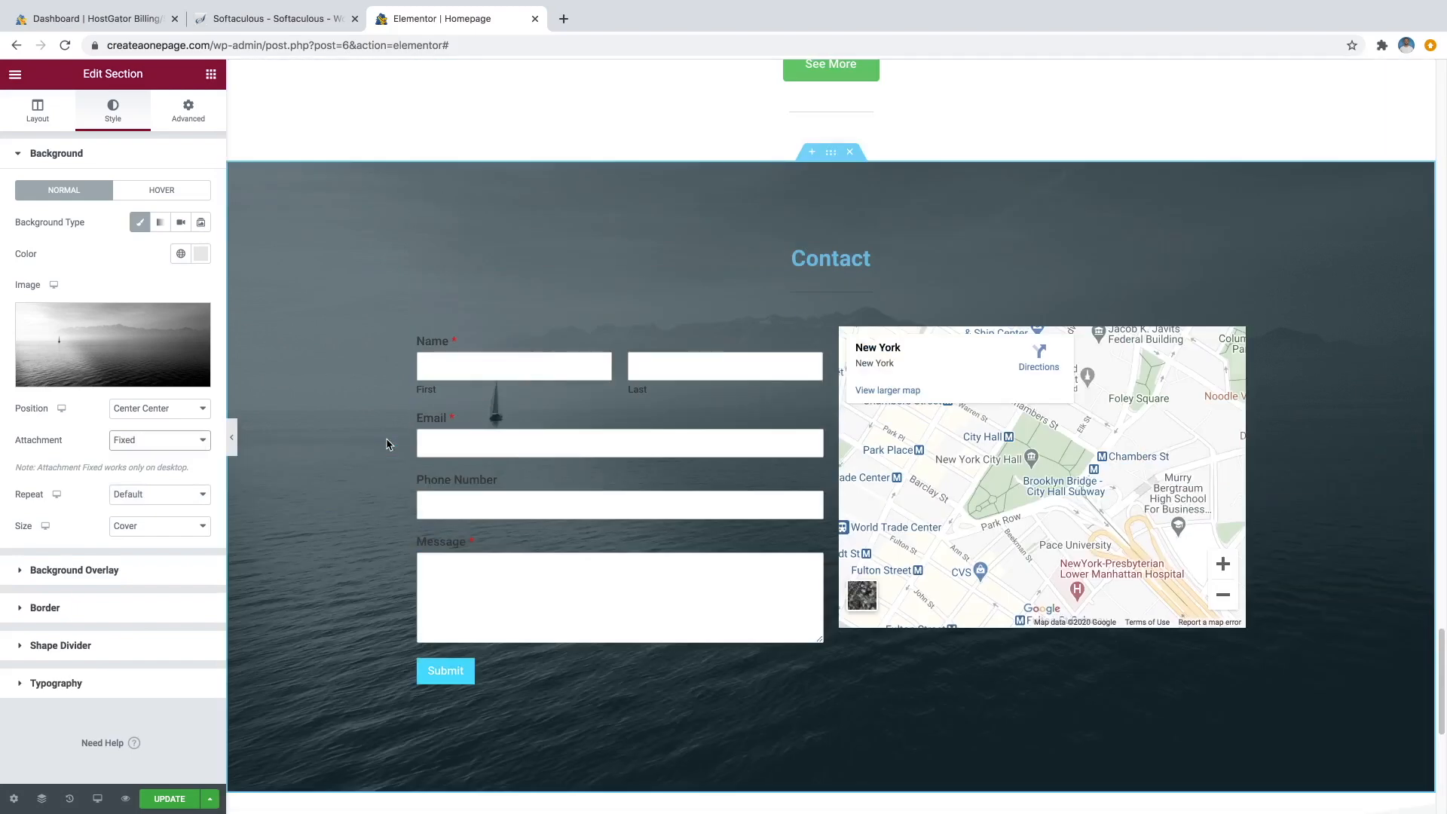
scroll(388, 444, down, 2)
scroll(387, 444, up, 3)
scroll(388, 445, down, 1)
scroll(386, 445, down, 1)
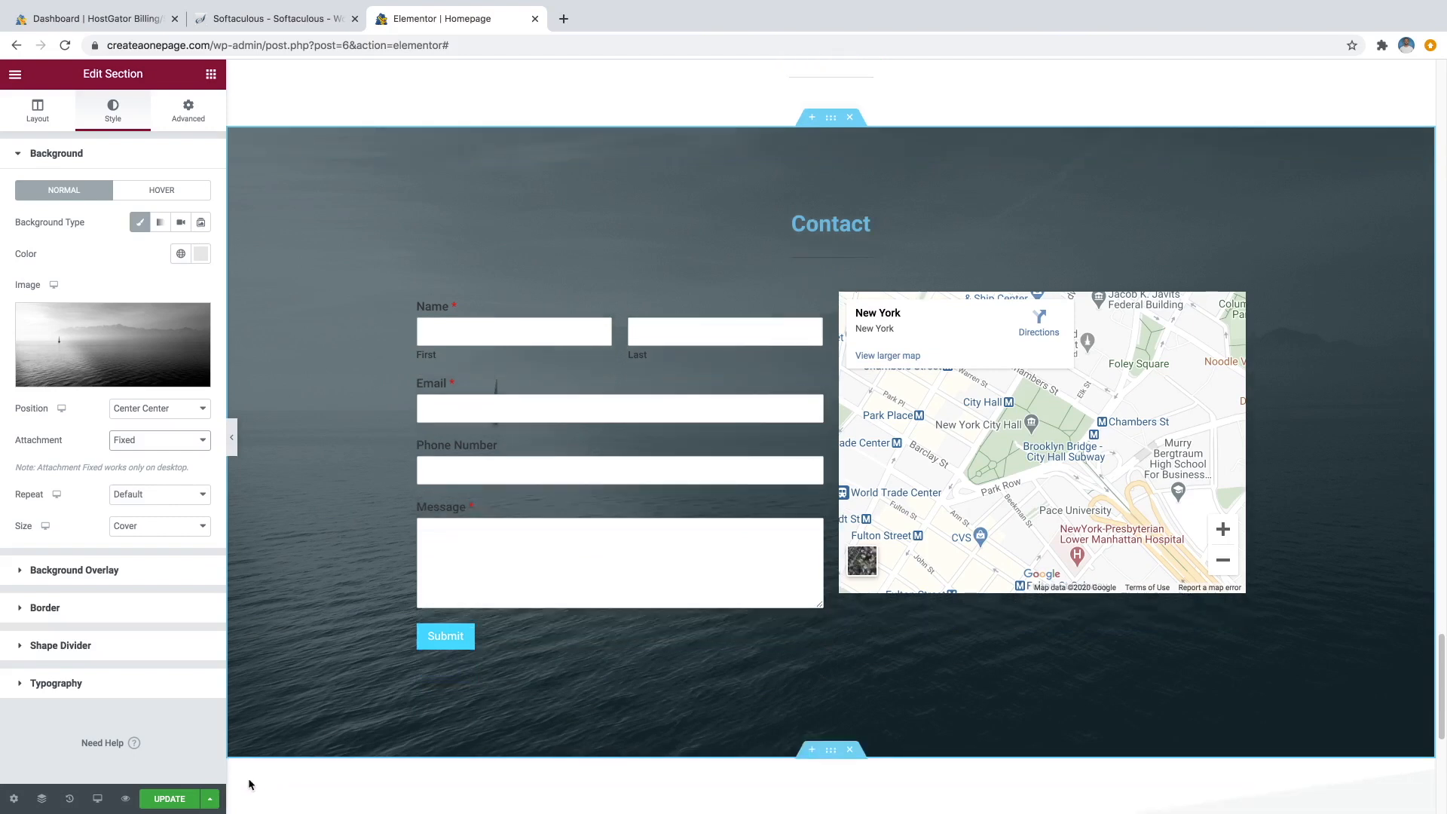
click(188, 801)
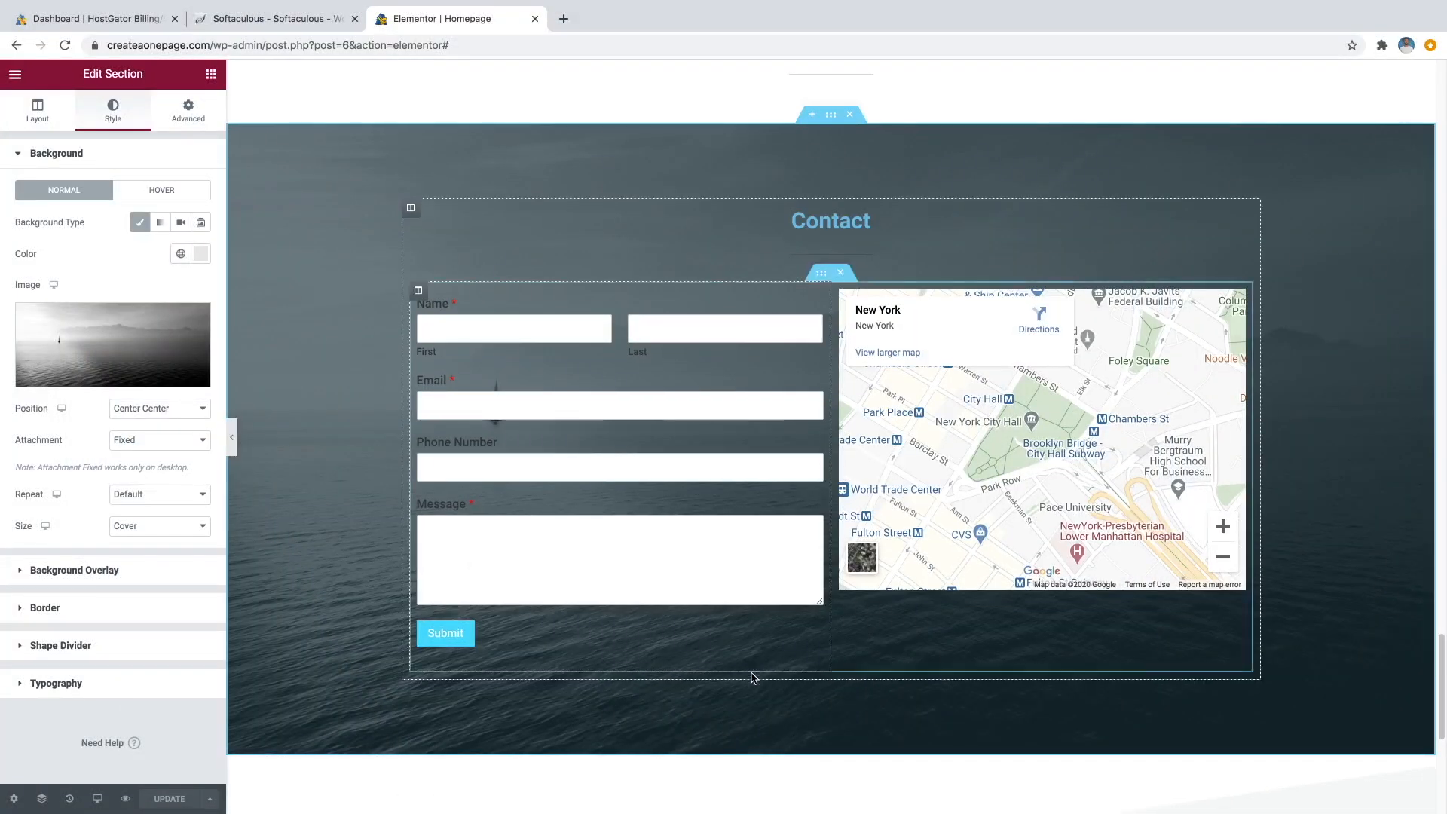
Select the footer section and switch its background type to Gradient.
scroll(746, 679, down, 2)
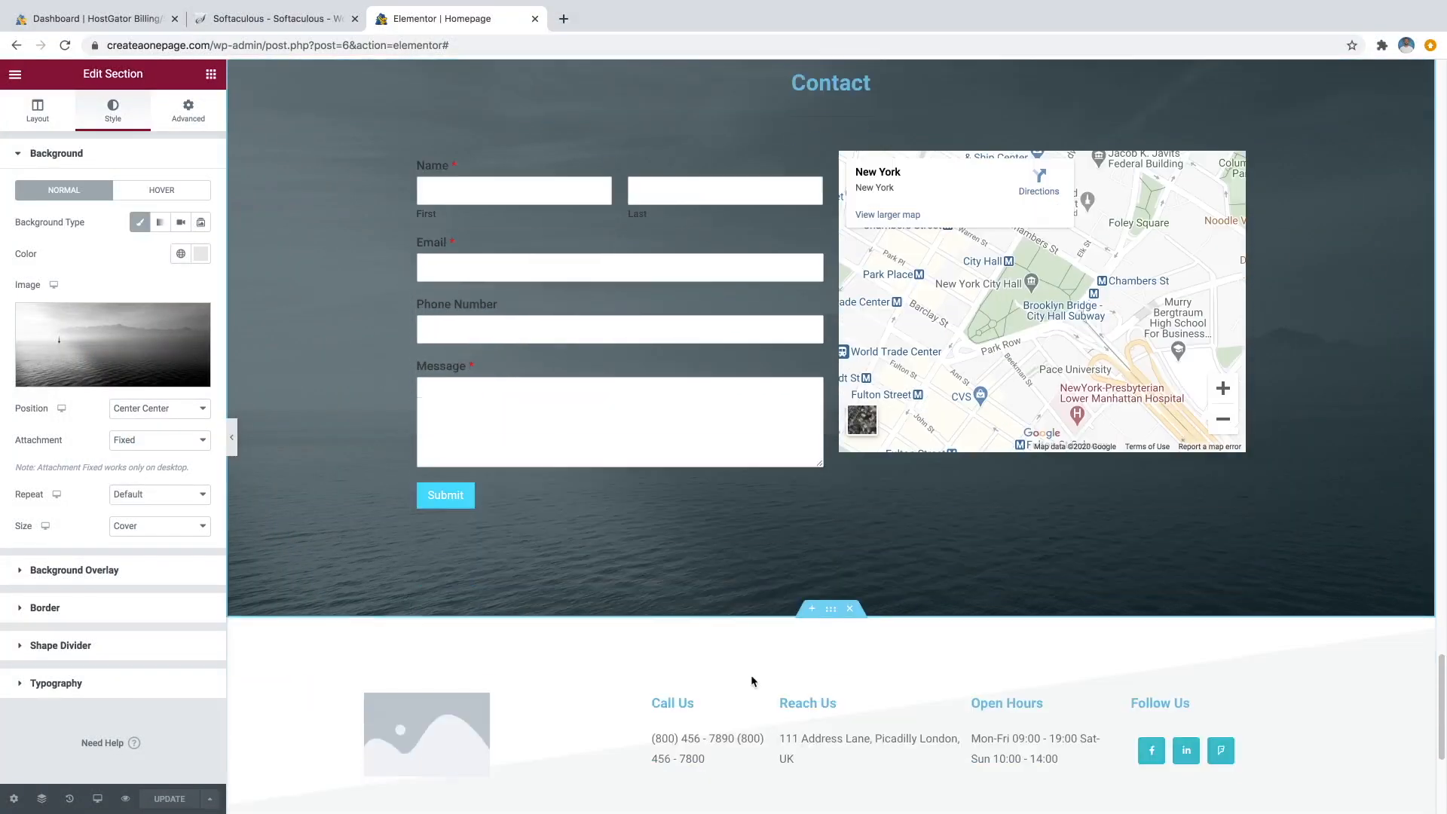
scroll(752, 680, down, 4)
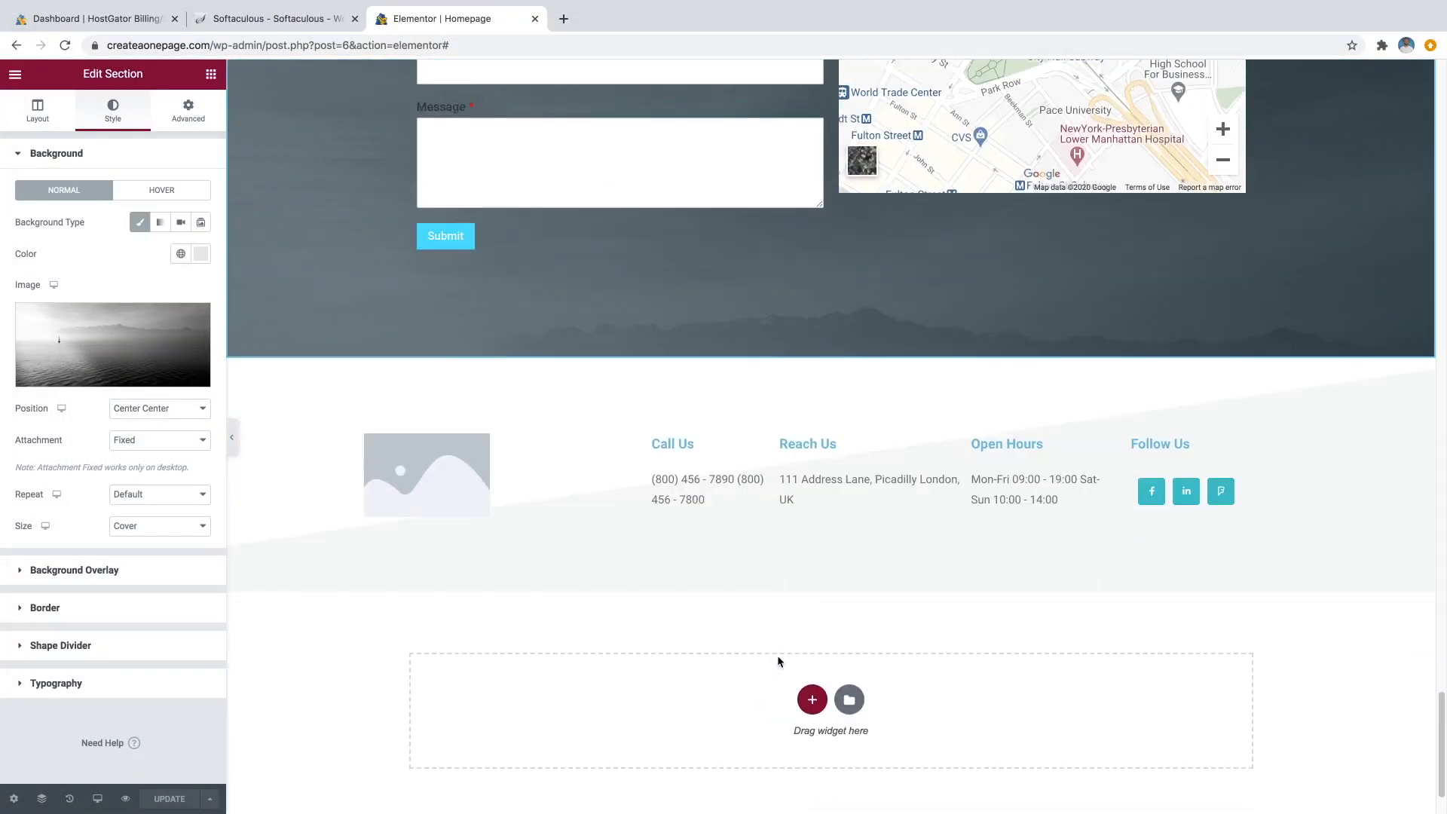
scroll(779, 660, down, 1)
scroll(802, 555, down, 1)
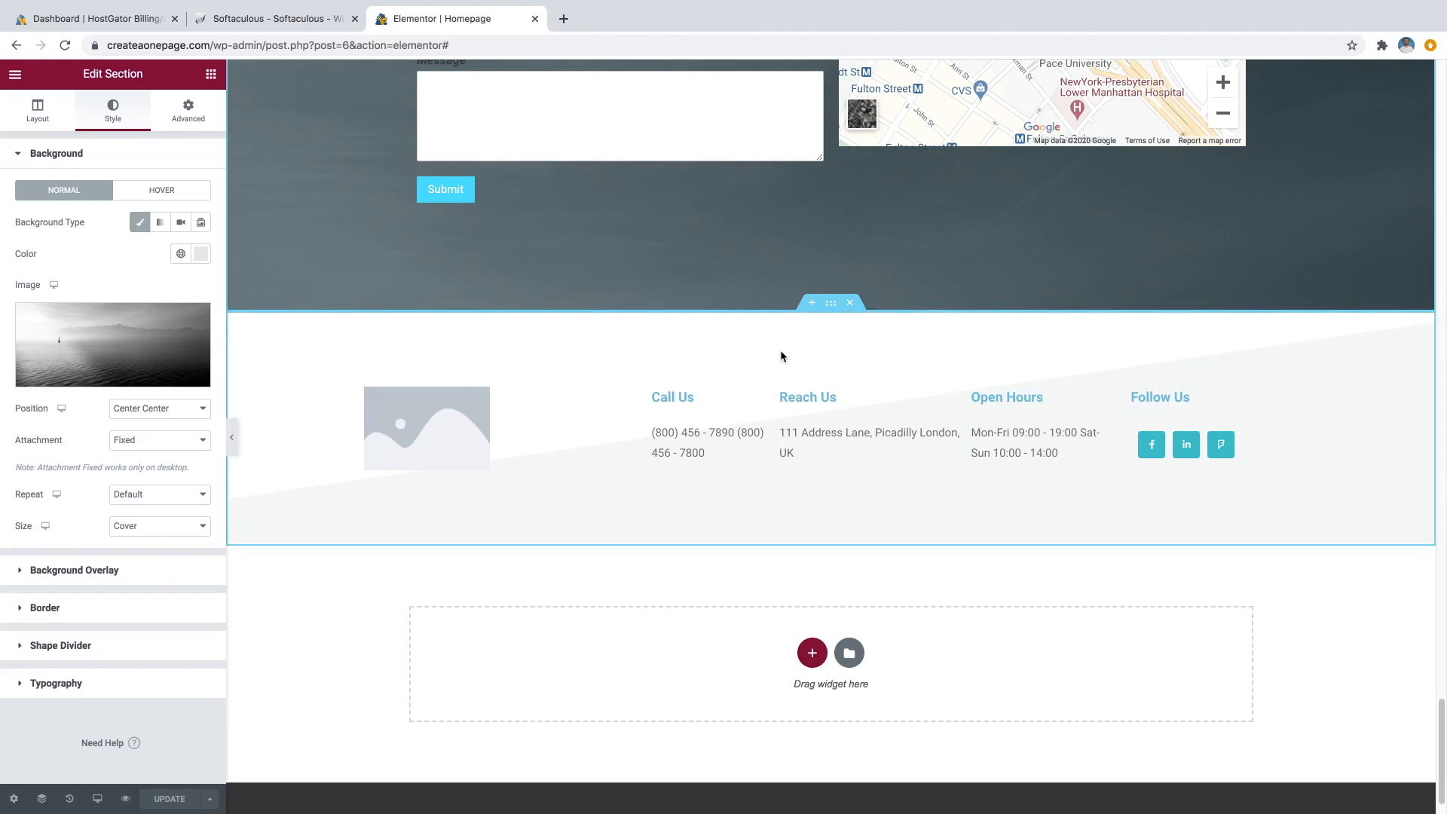
click(832, 304)
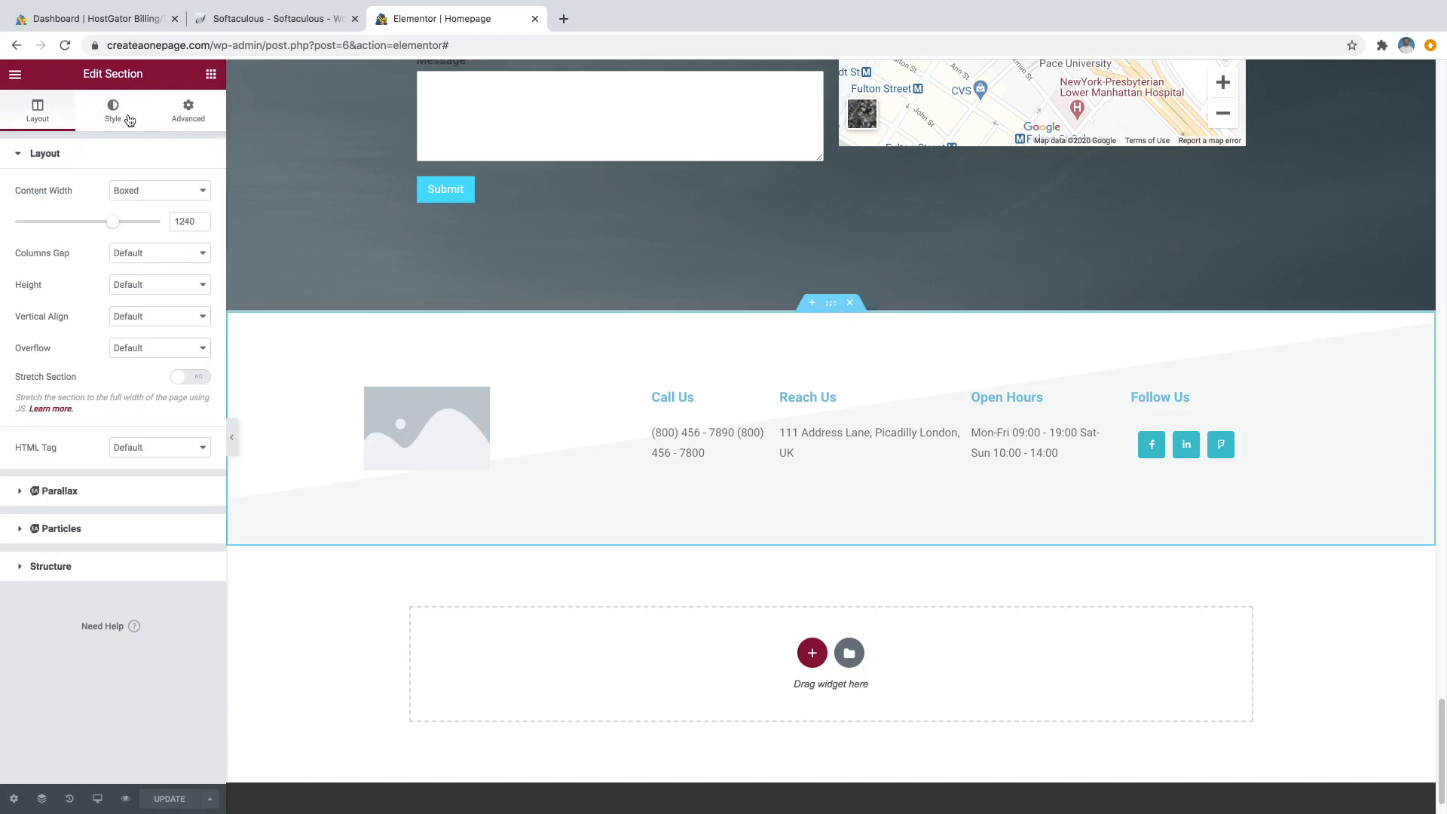
click(111, 113)
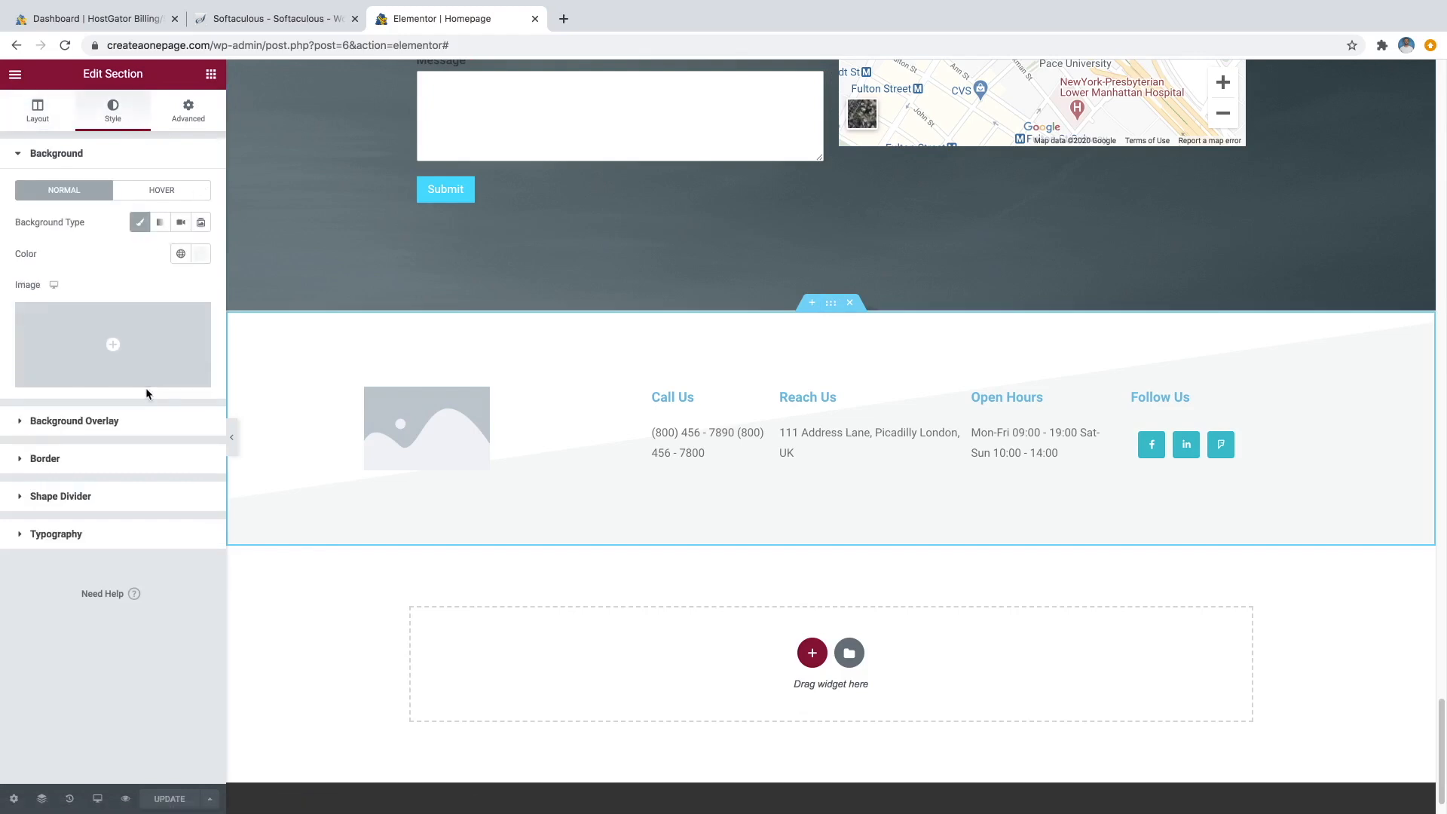
mouse_move(144, 377)
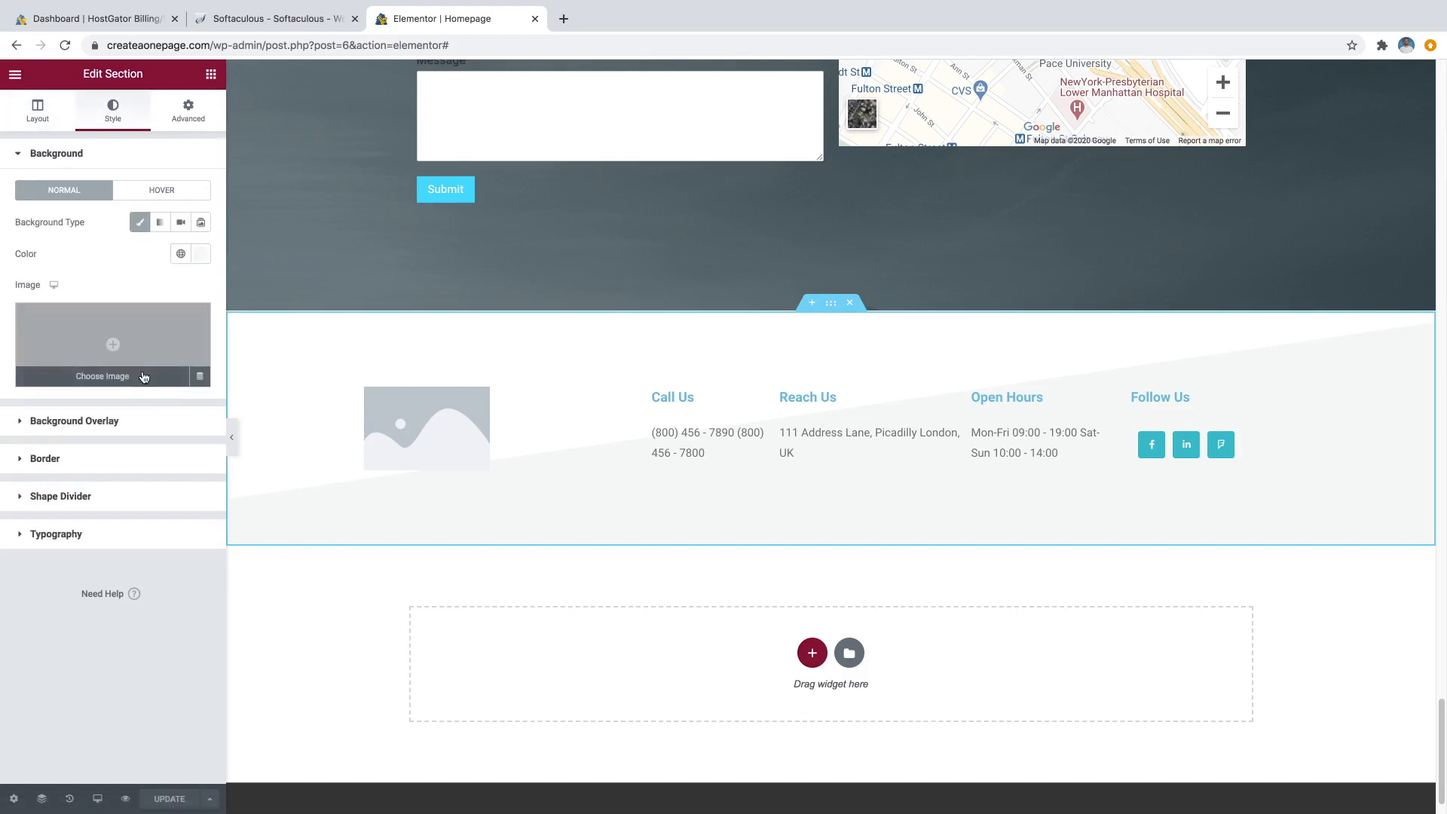
click(202, 254)
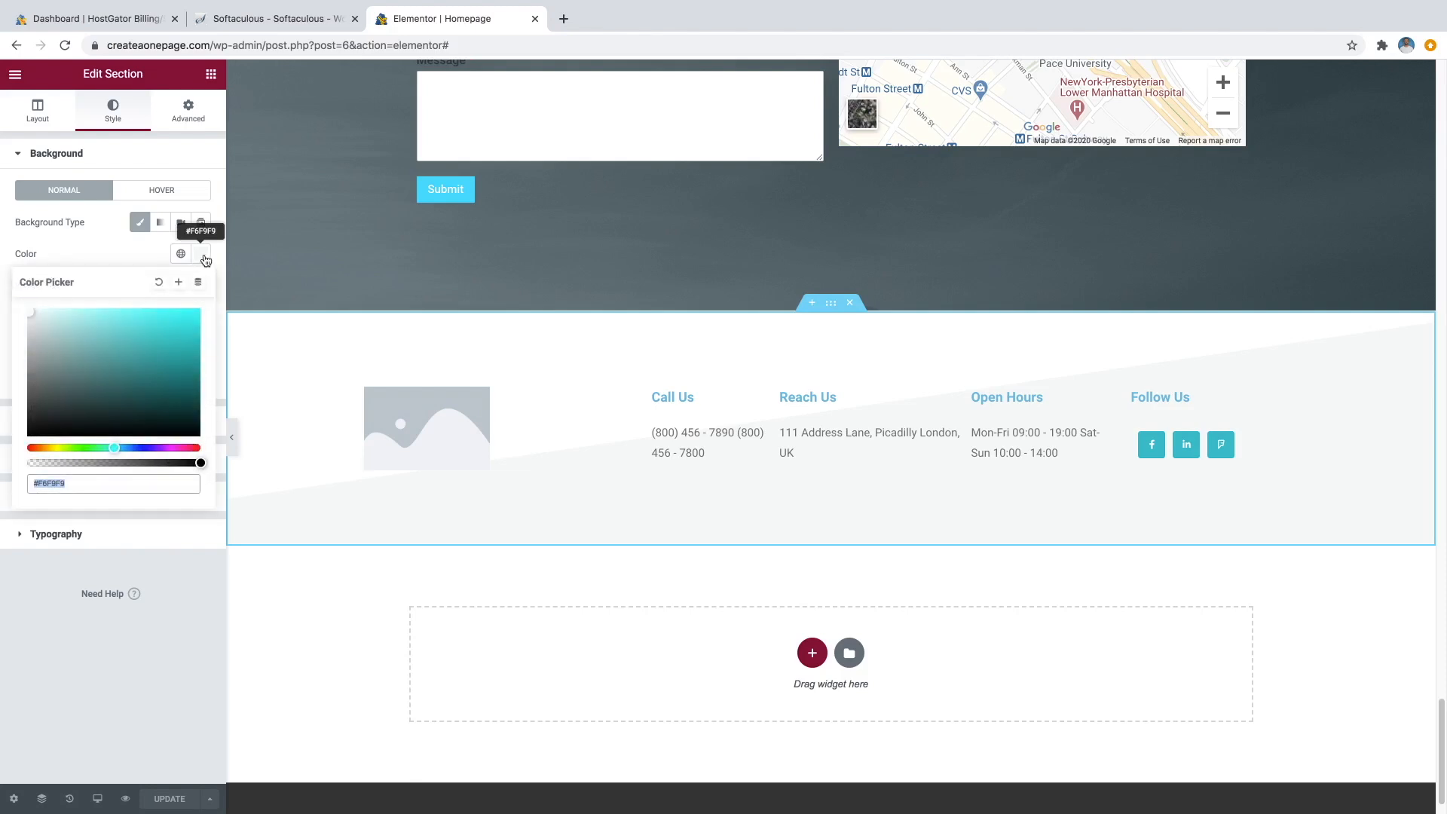
click(203, 257)
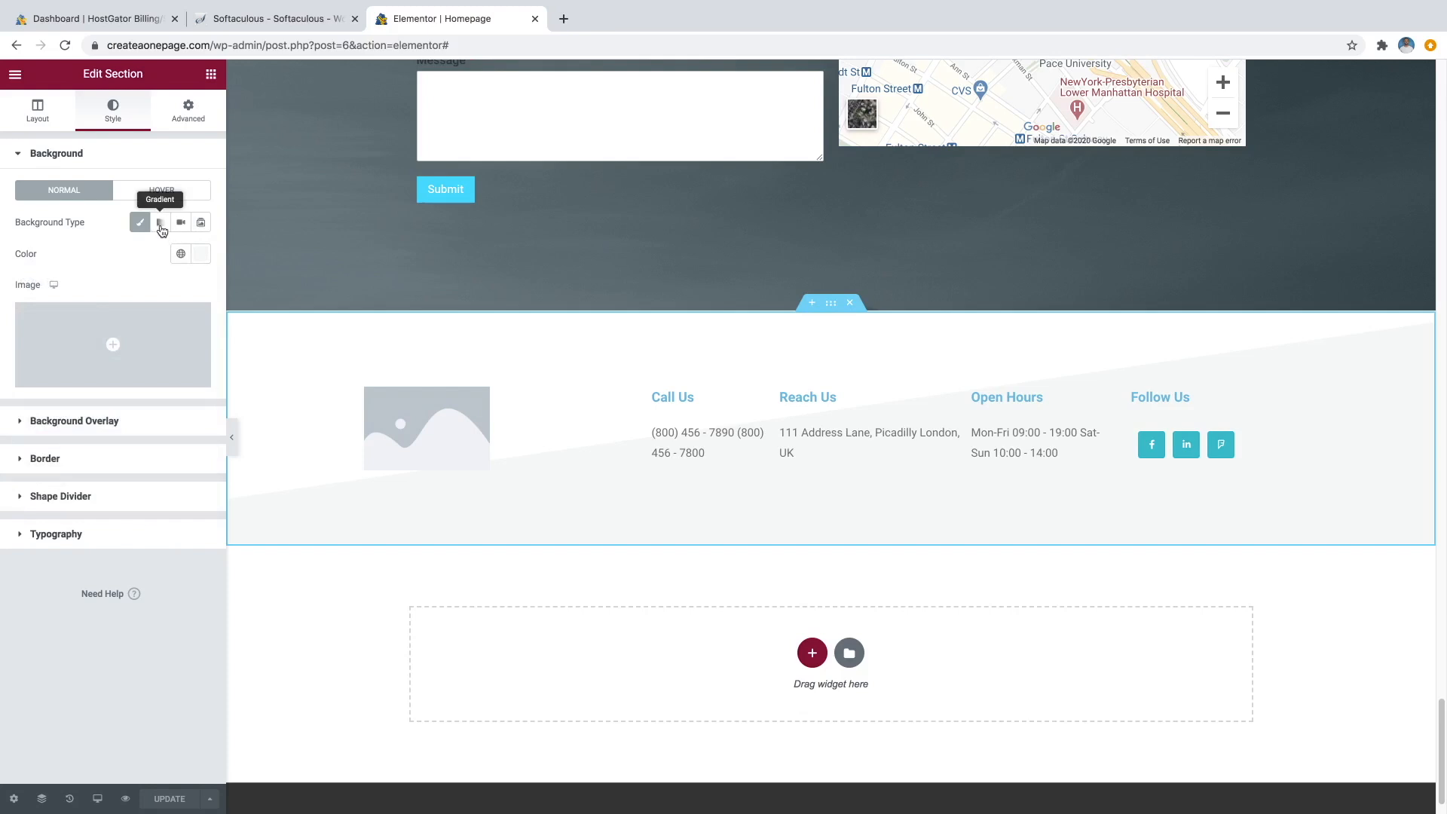
click(161, 223)
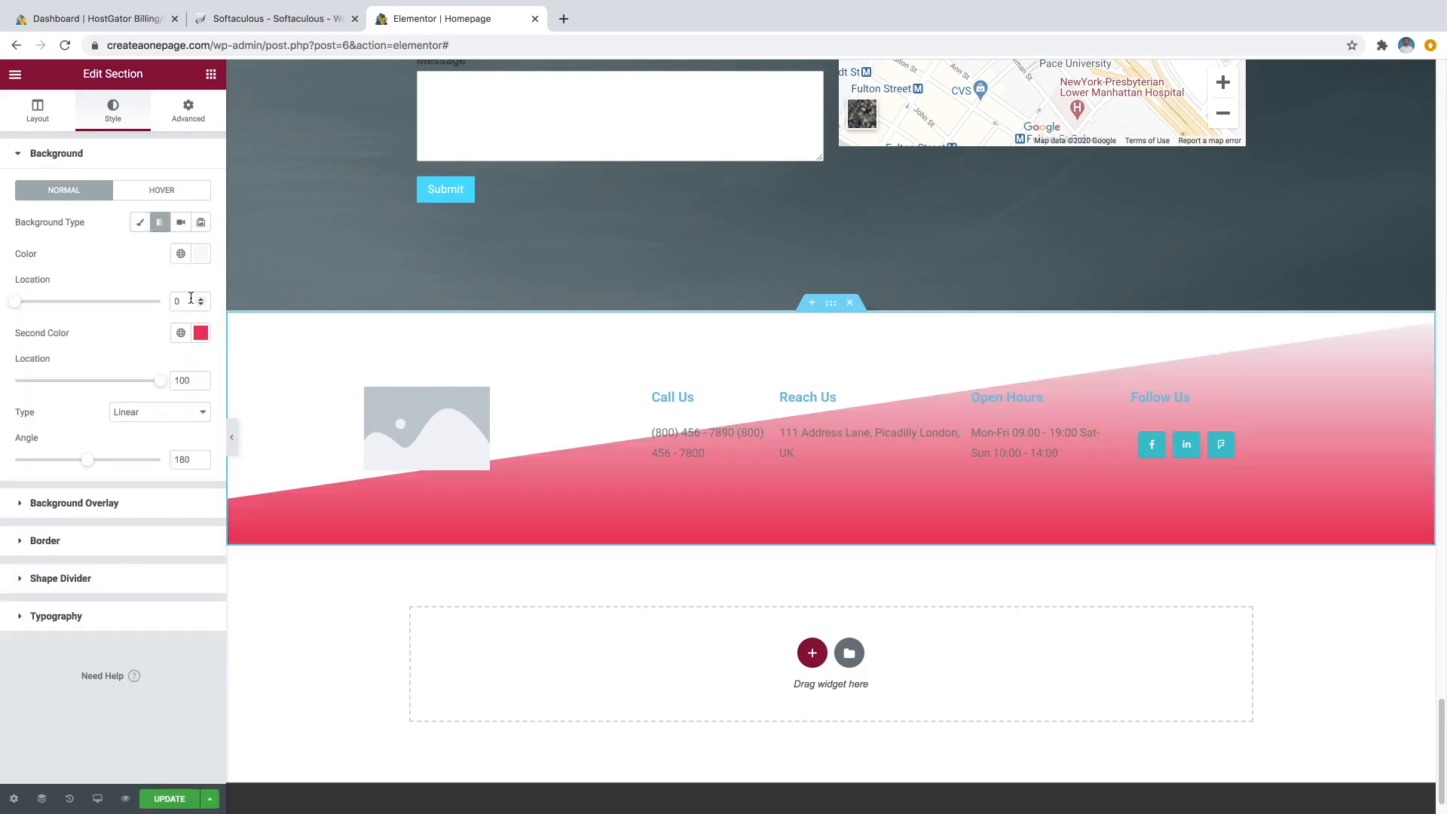
Set the footer gradient from light grey to a second colour of #838383.
click(204, 256)
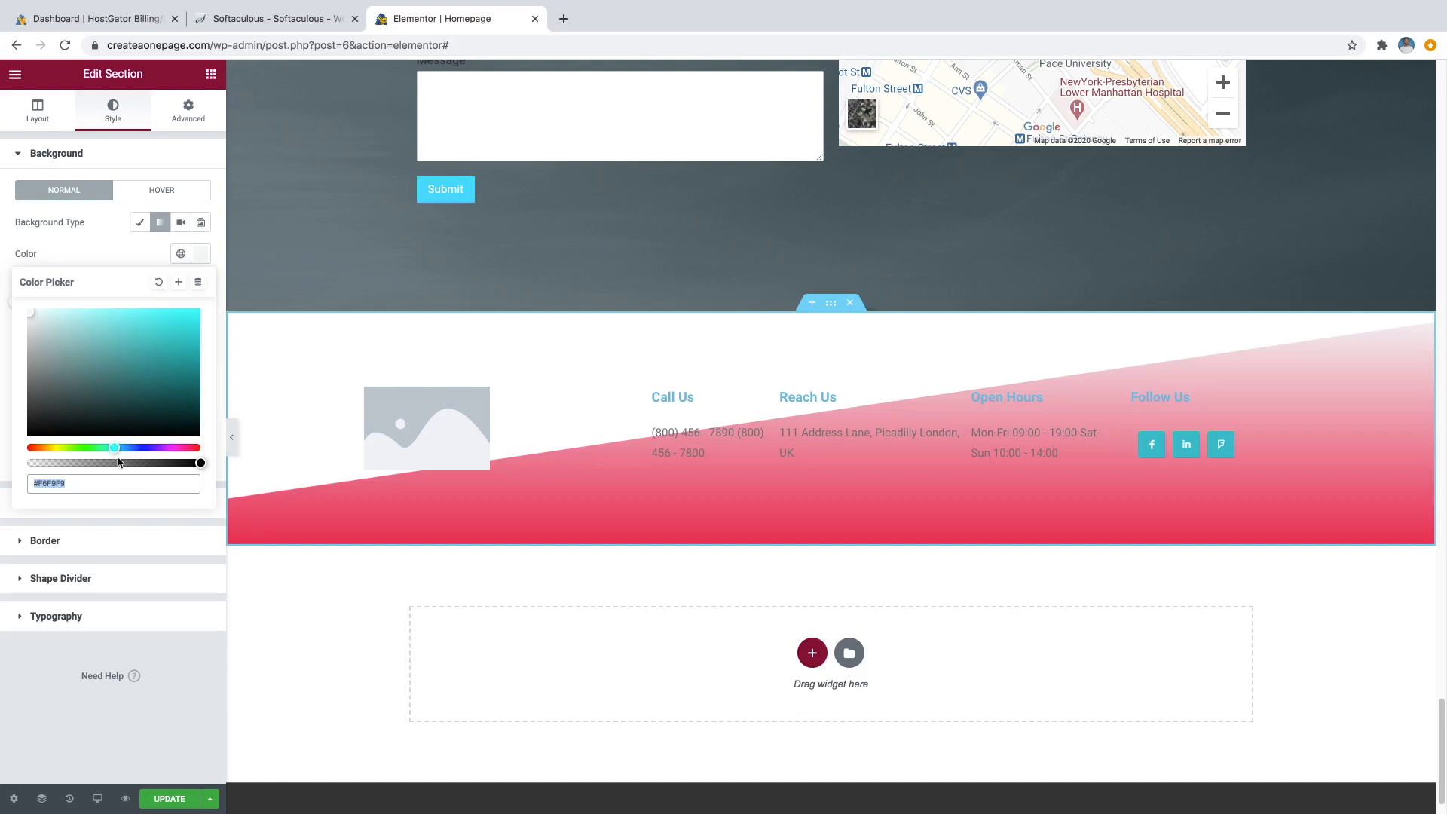
click(74, 365)
drag(30, 372, 15, 328)
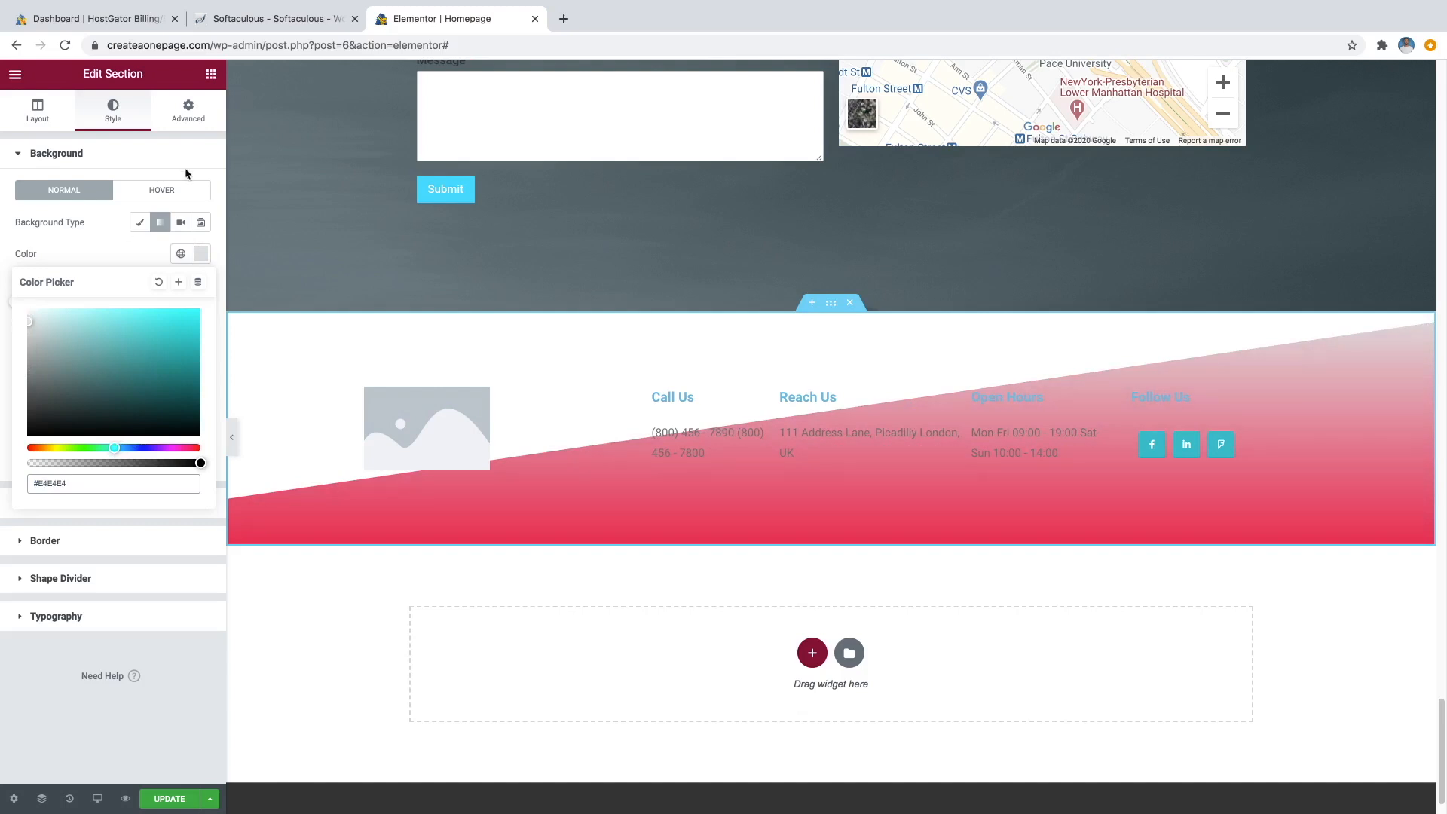
click(111, 245)
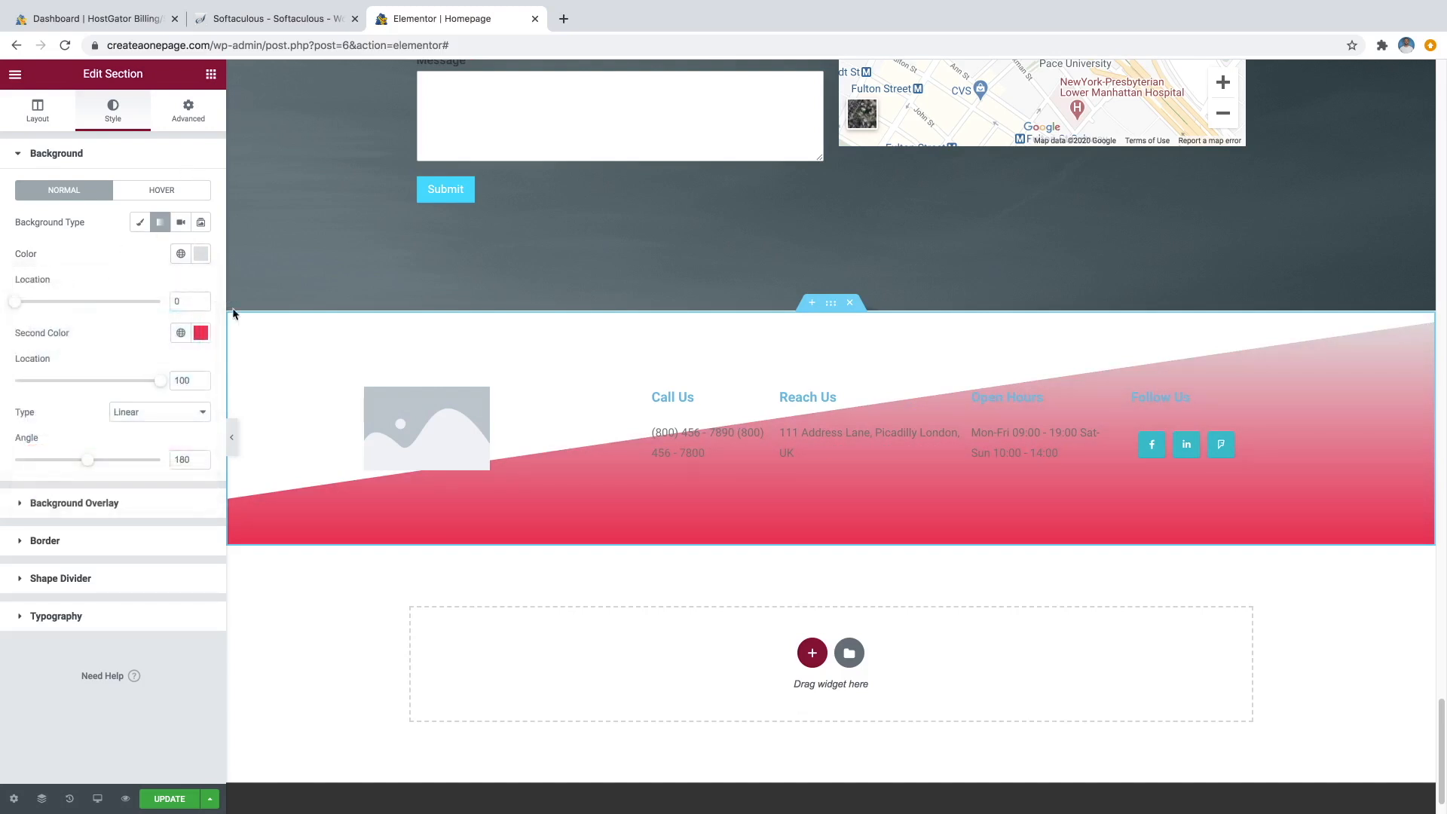
click(201, 334)
drag(147, 406, 11, 454)
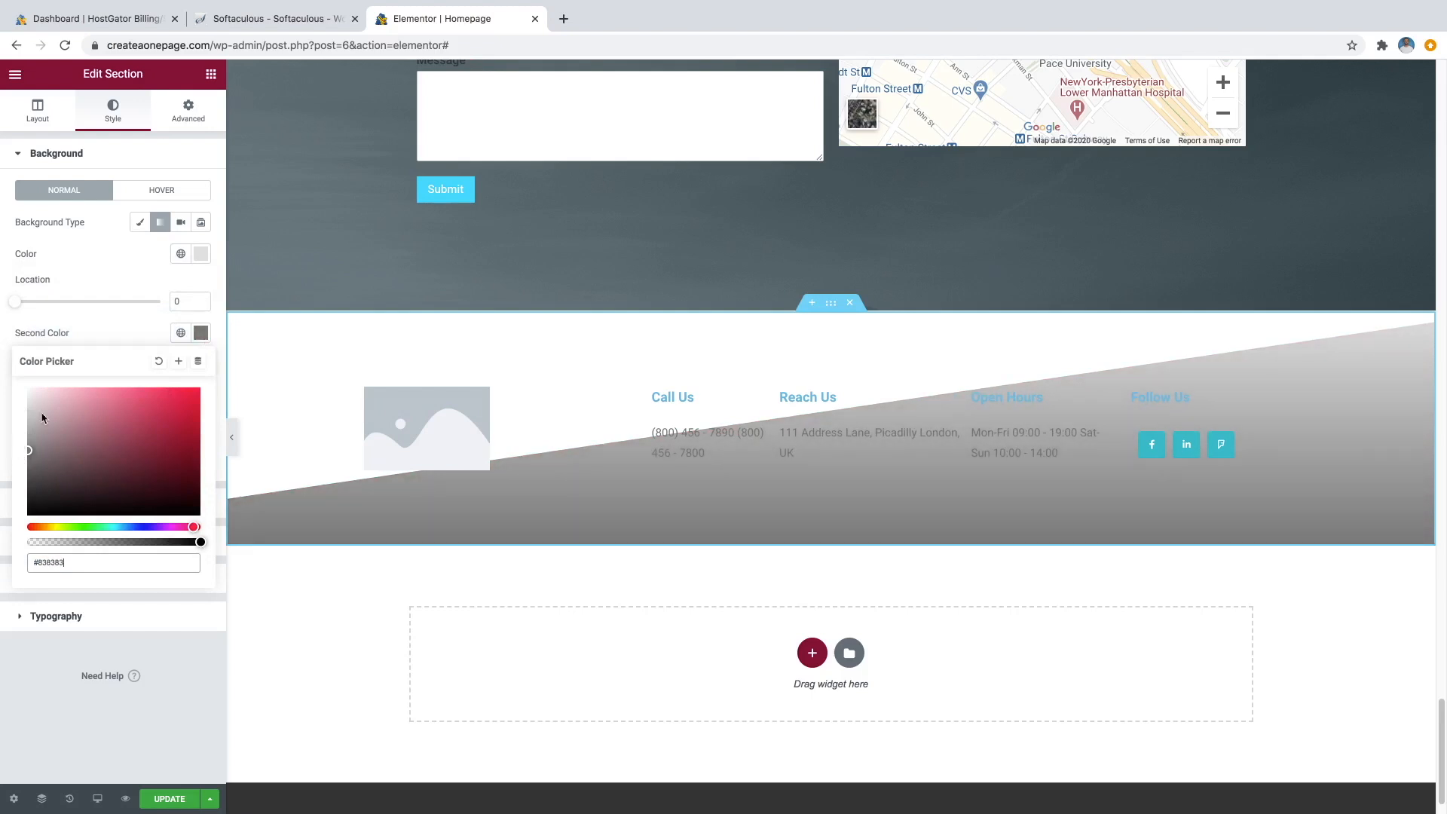
click(98, 318)
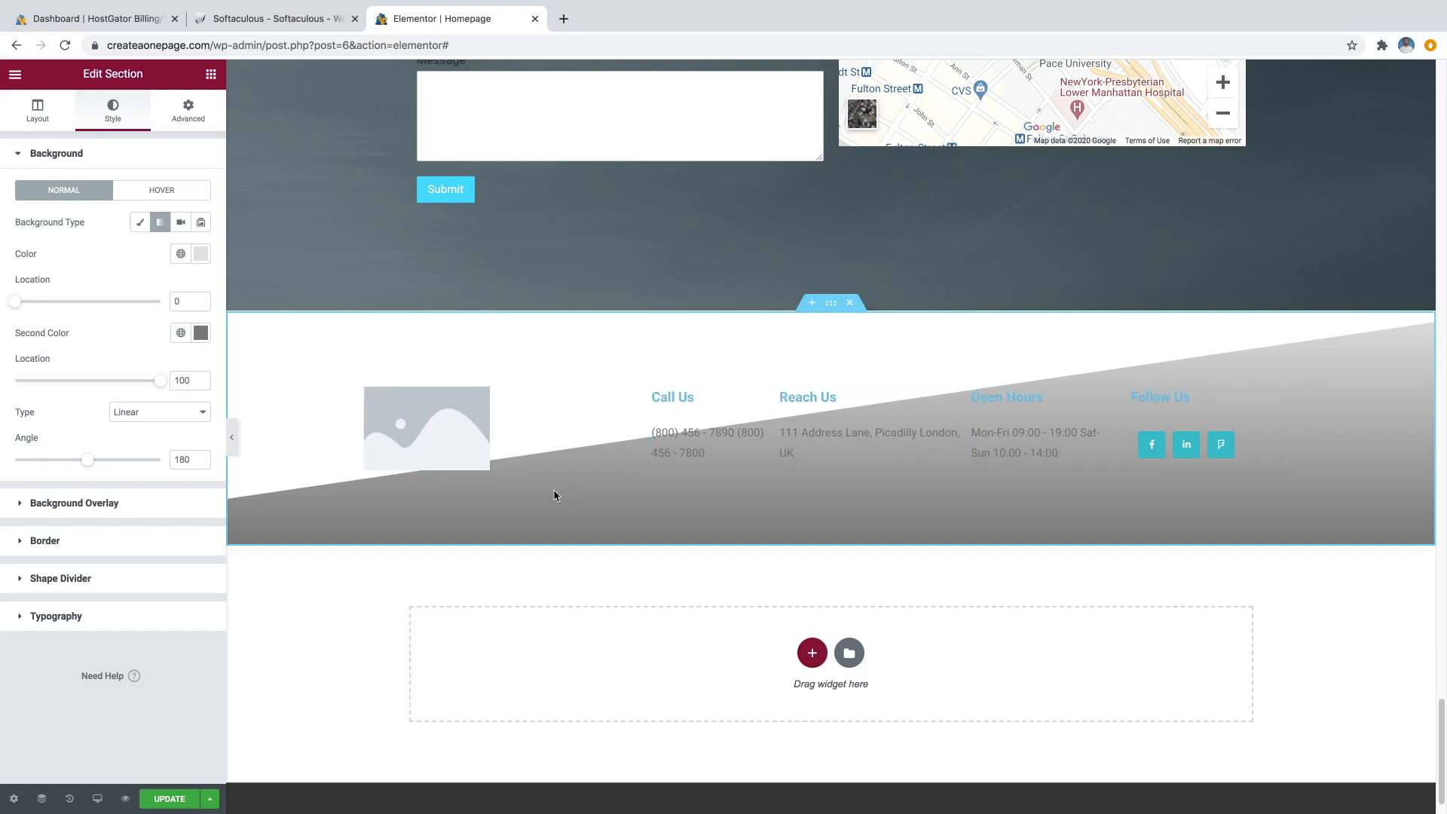
Set the footer's shape divider type to None.
click(79, 580)
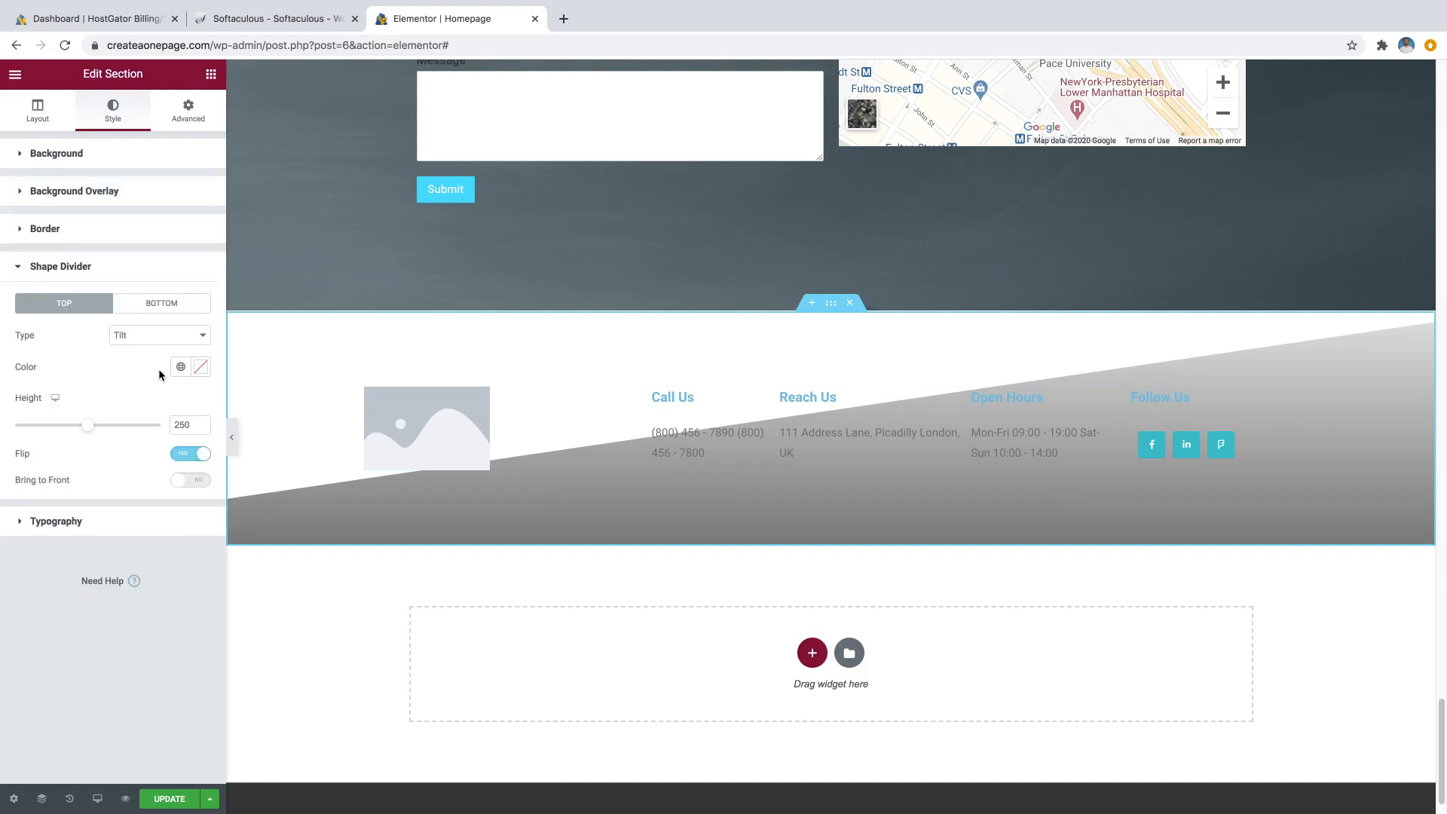
click(156, 335)
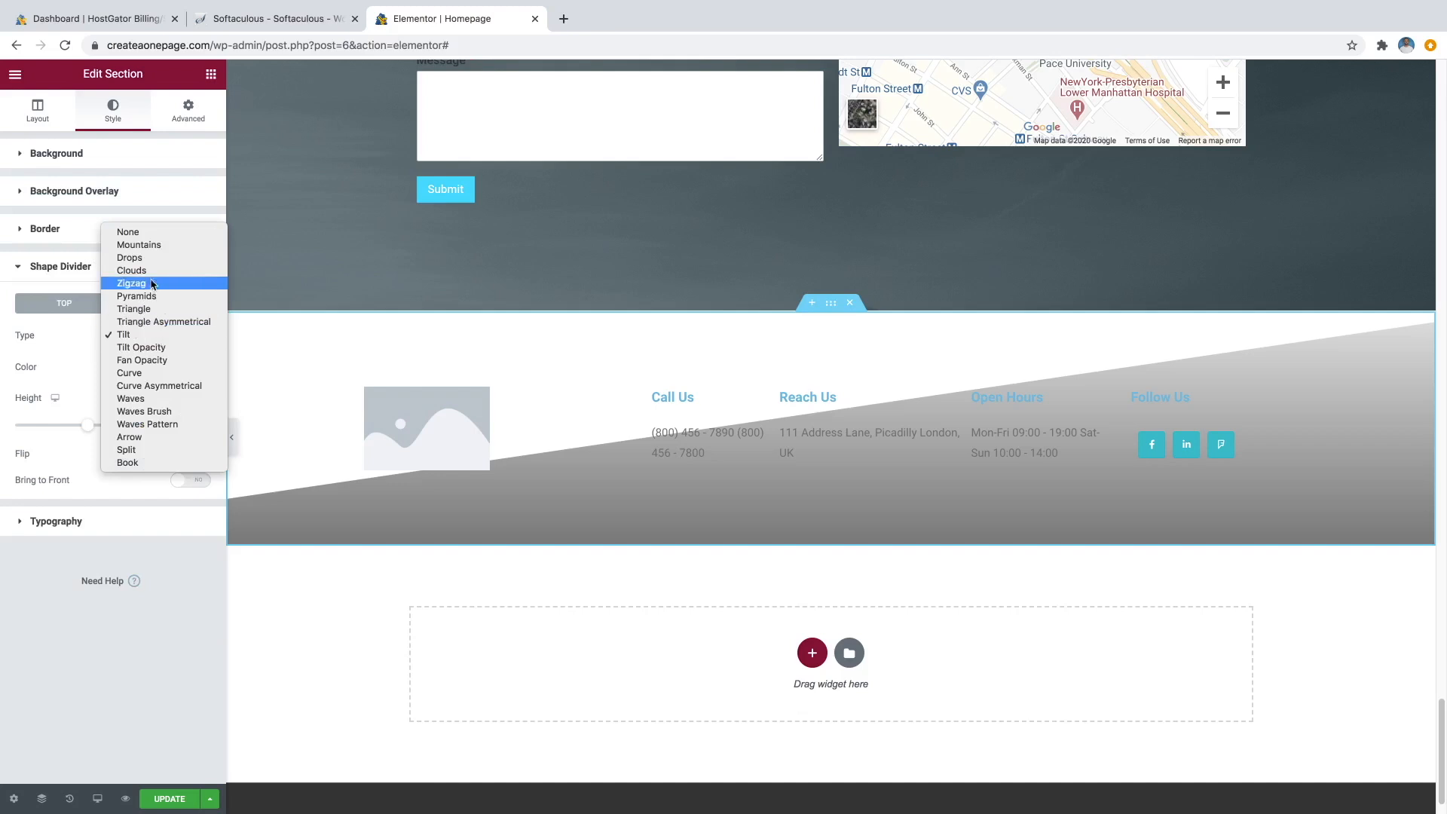
click(143, 232)
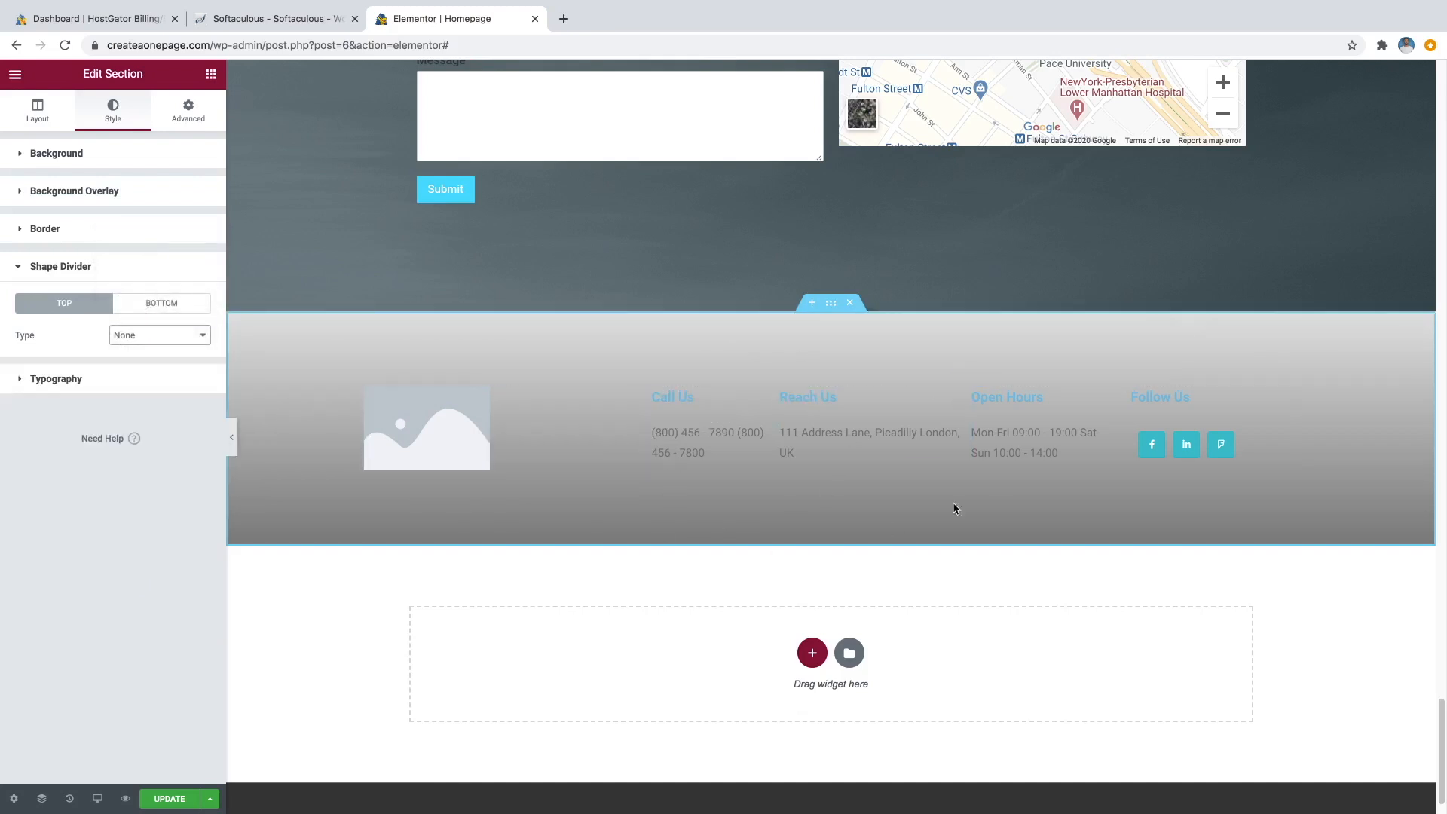
Change the footer gradient to run from #FBFBFB to #C8C8C8.
click(140, 155)
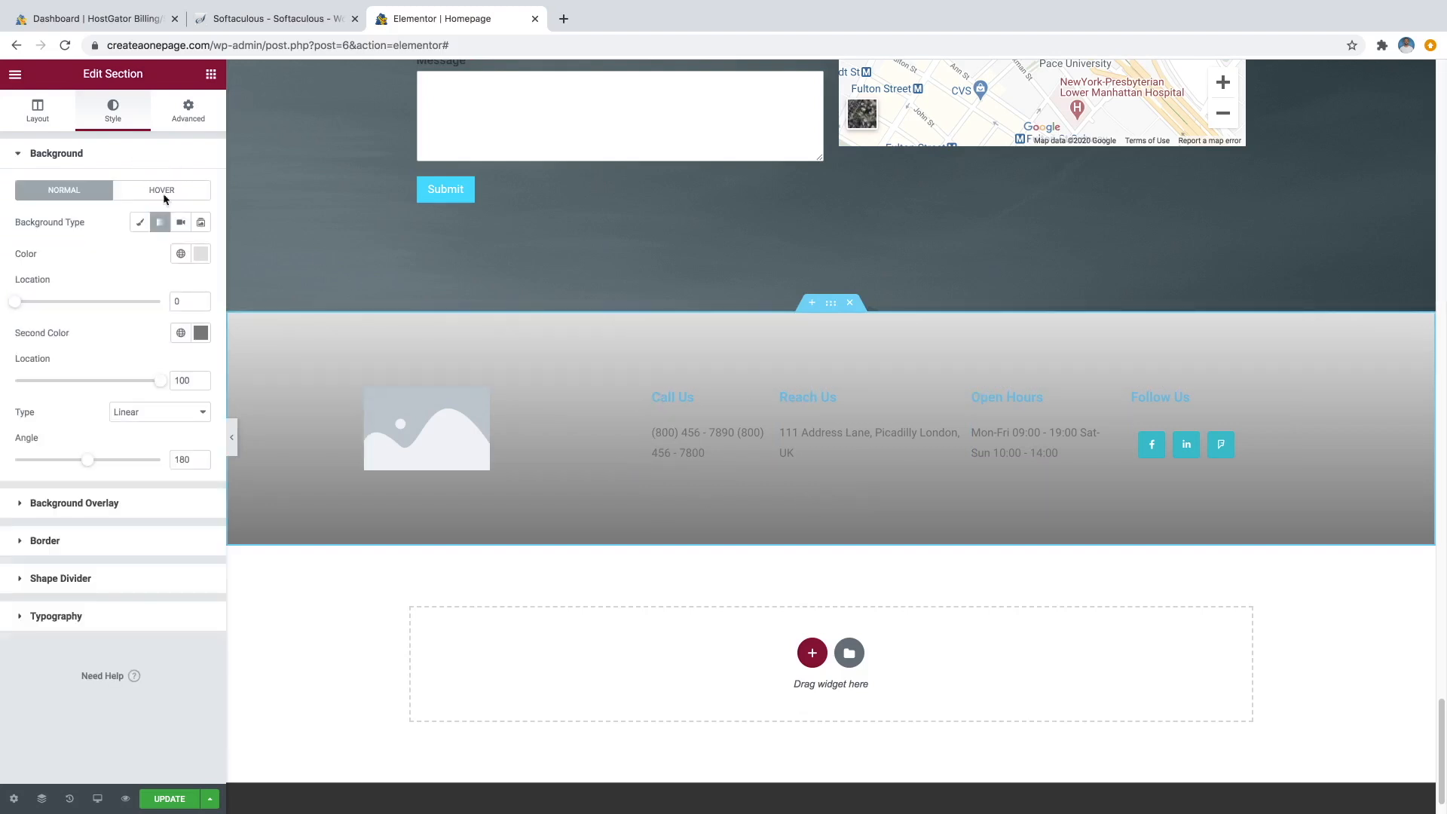
click(200, 260)
click(29, 346)
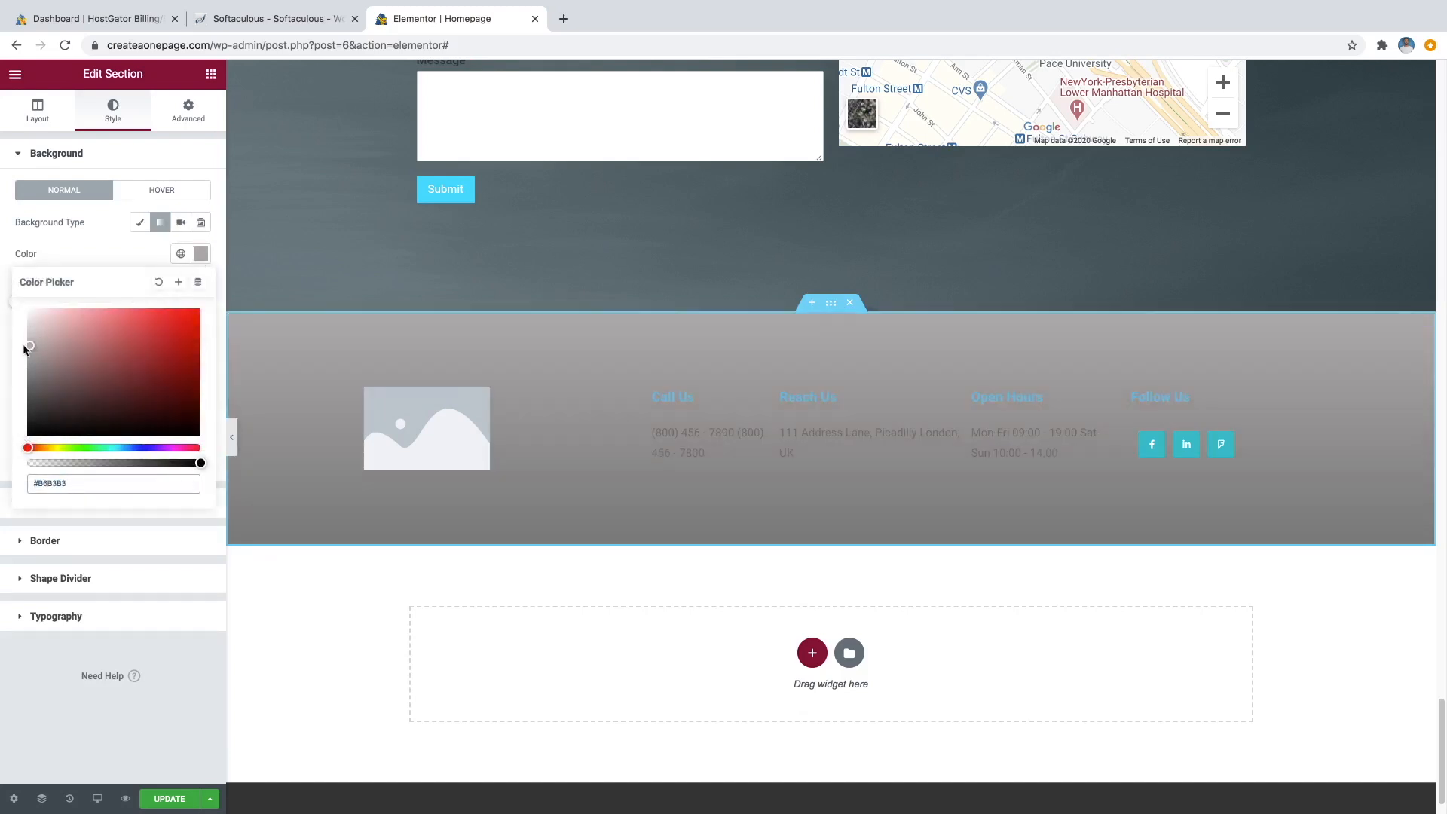
drag(22, 351, 4, 309)
click(62, 247)
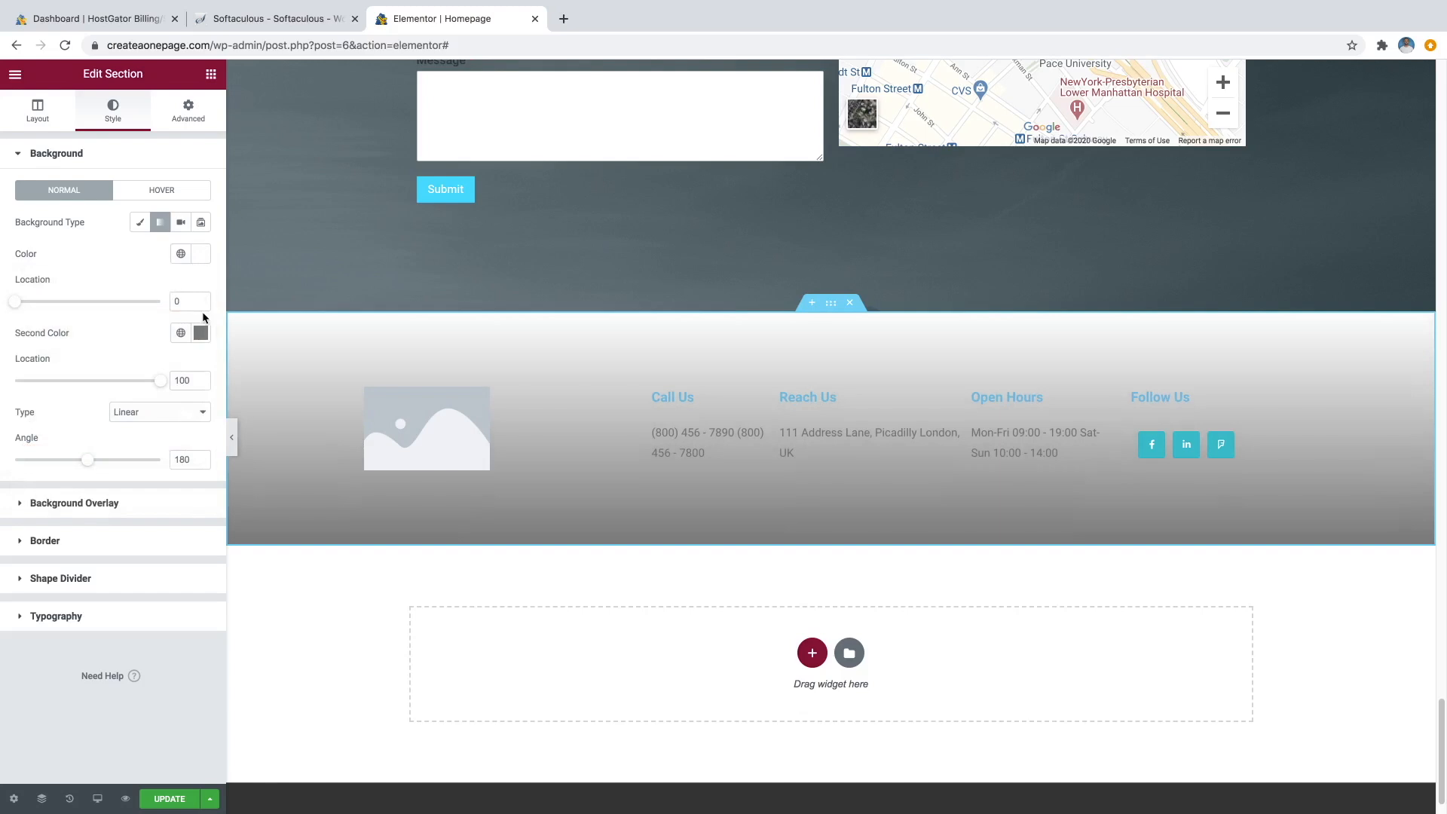
click(202, 335)
drag(38, 408, 20, 420)
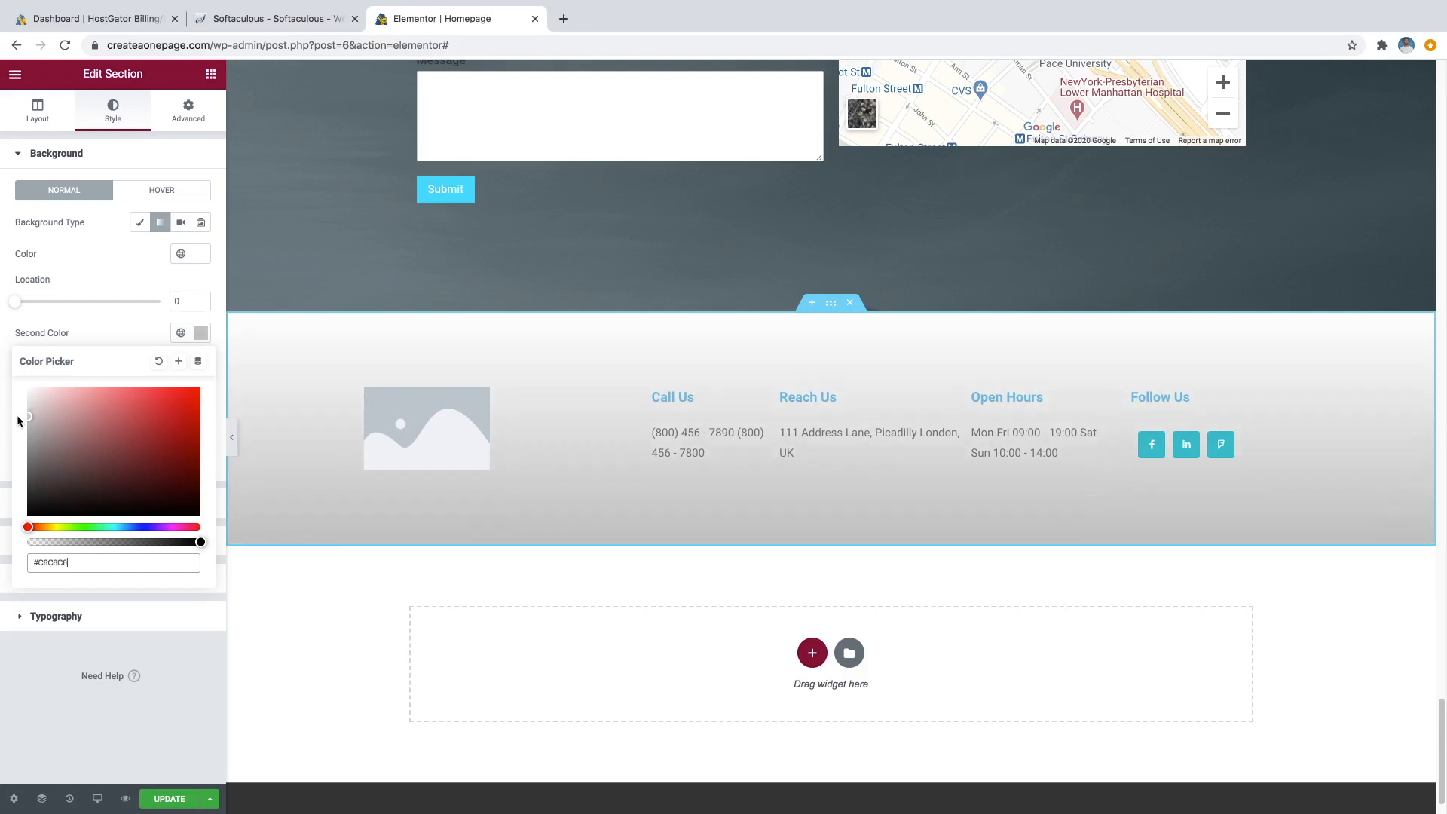
click(108, 264)
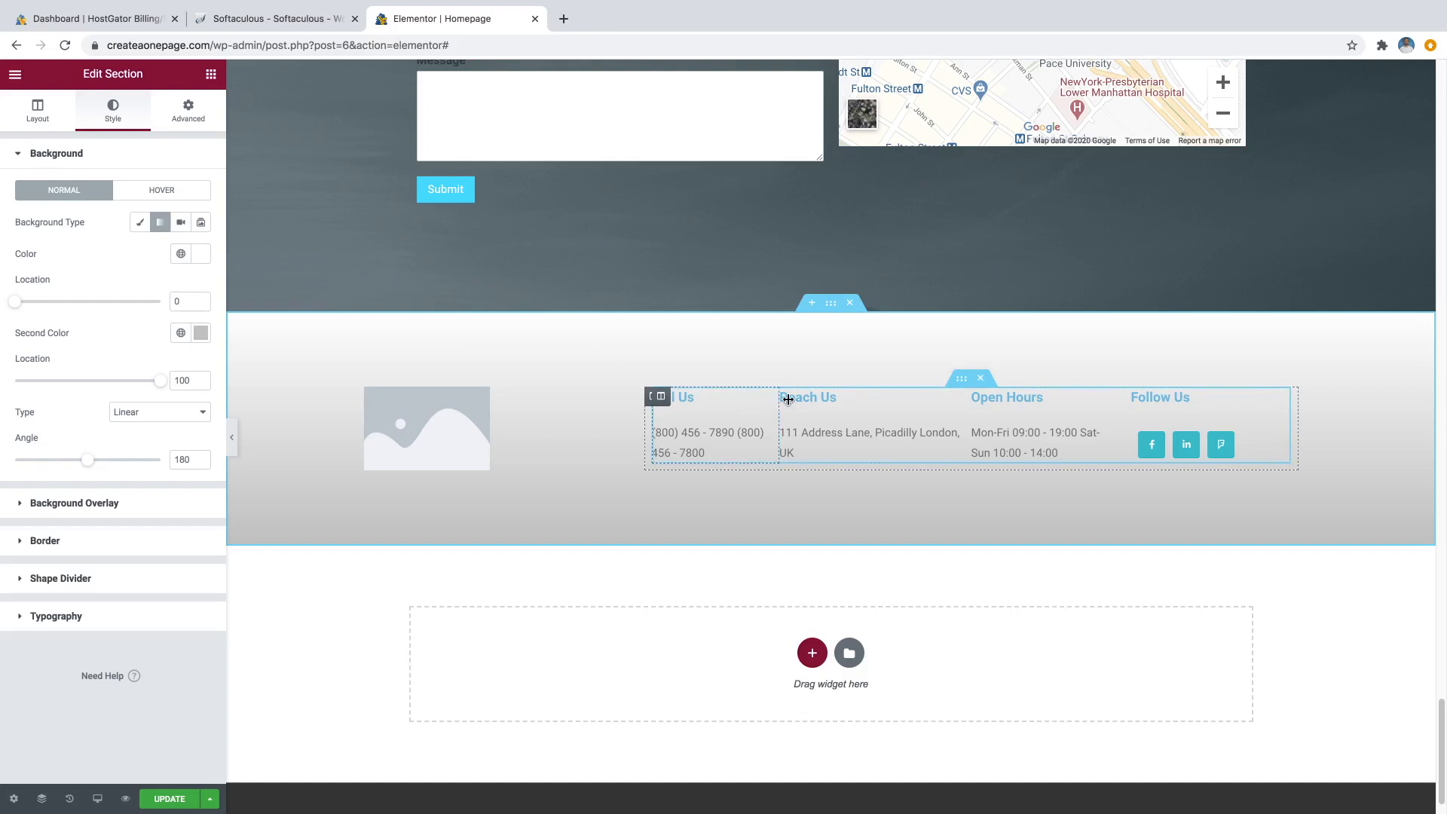
Delete the '#' link from the Follow Us widget's Facebook F icon and update the page.
click(814, 399)
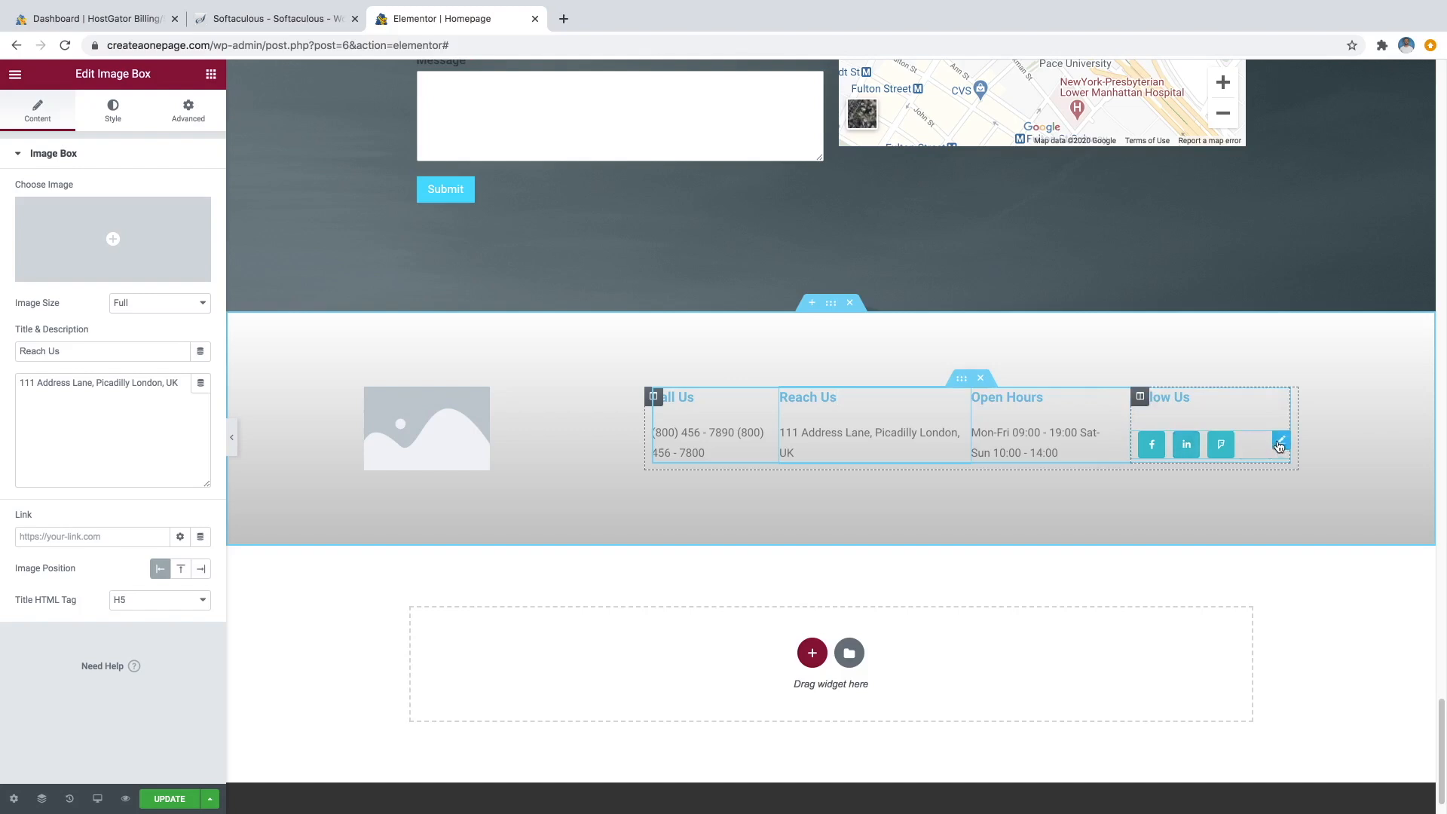
click(1282, 444)
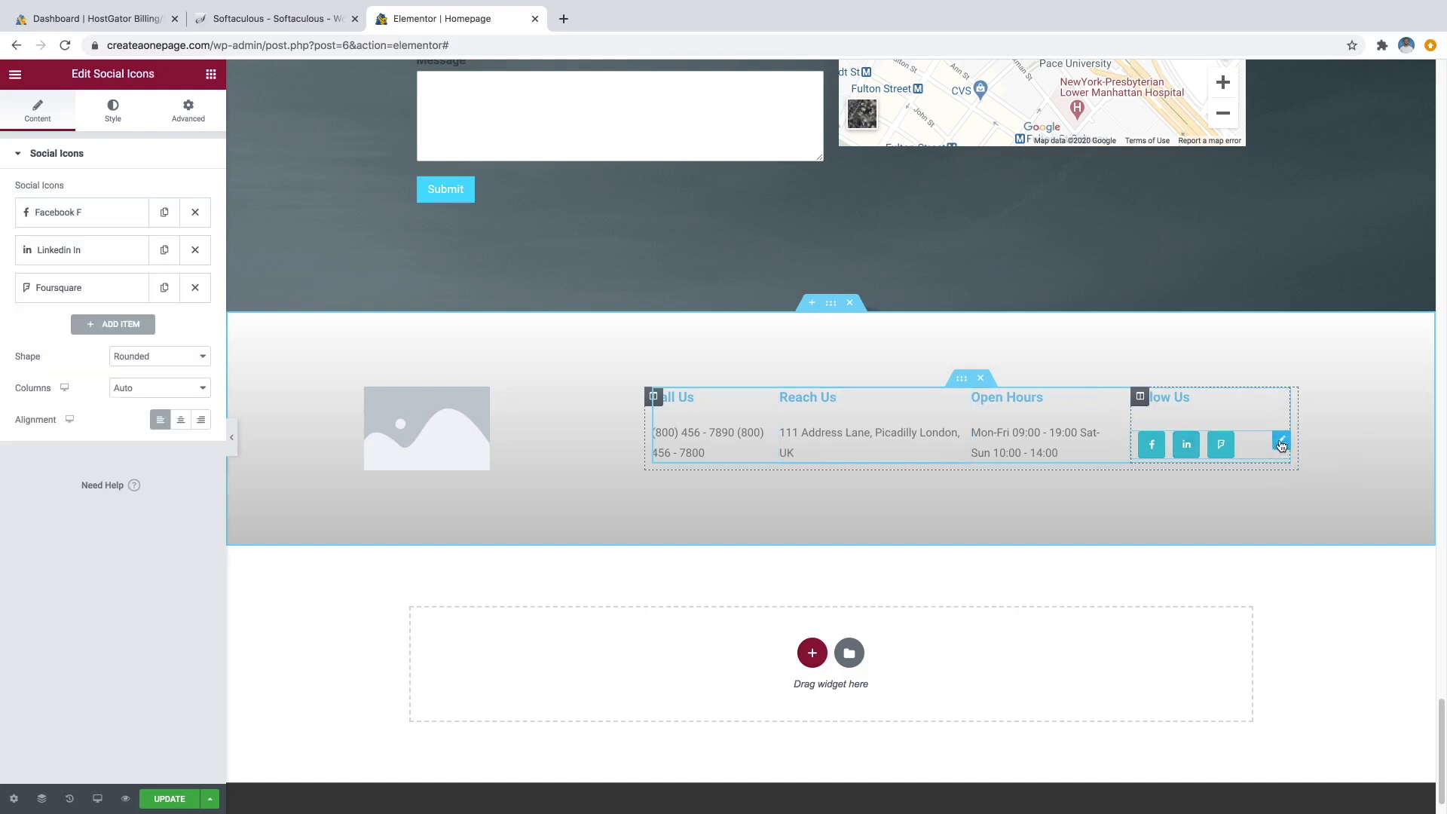
click(92, 217)
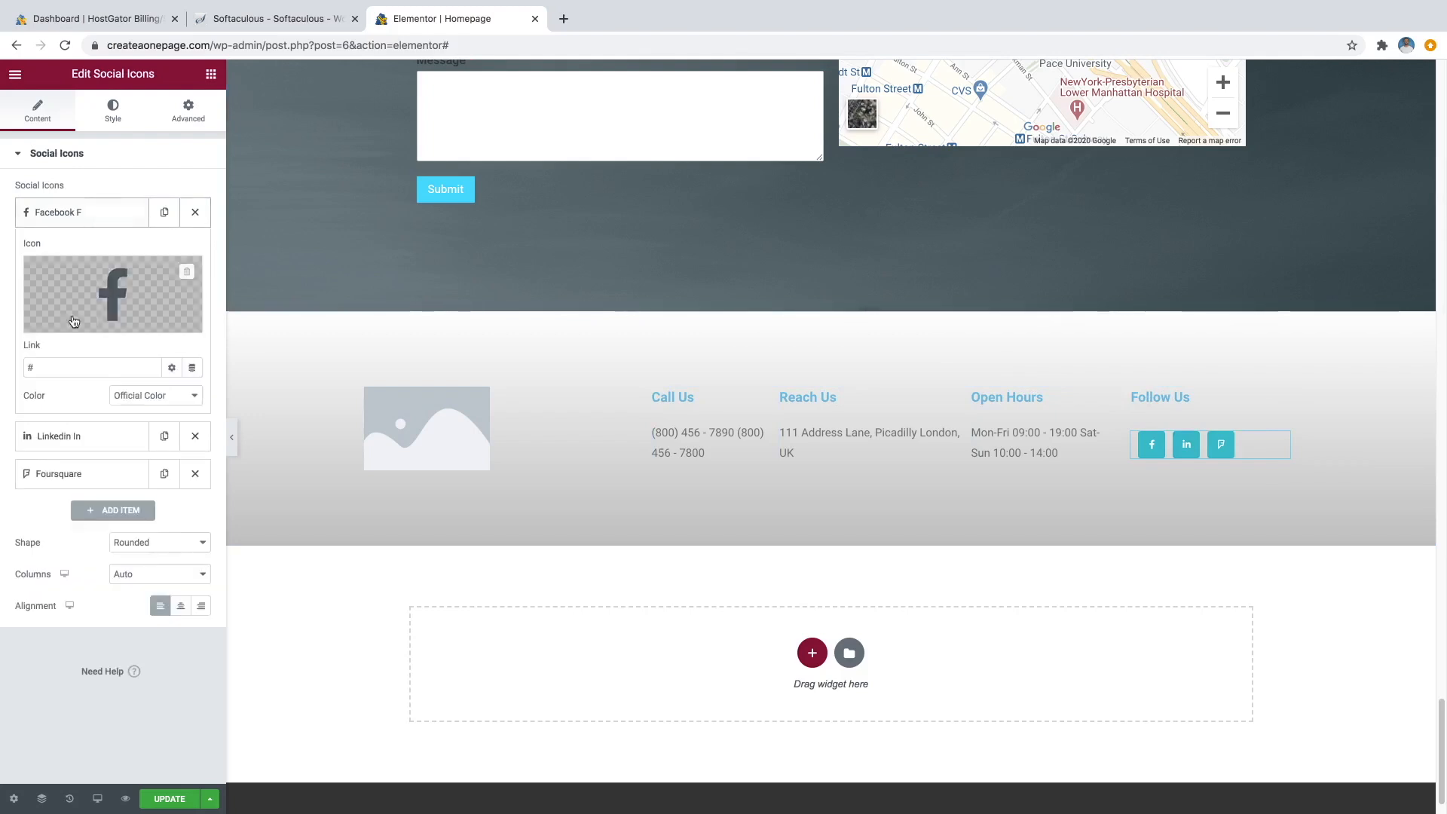
click(66, 366)
key(BackSpace)
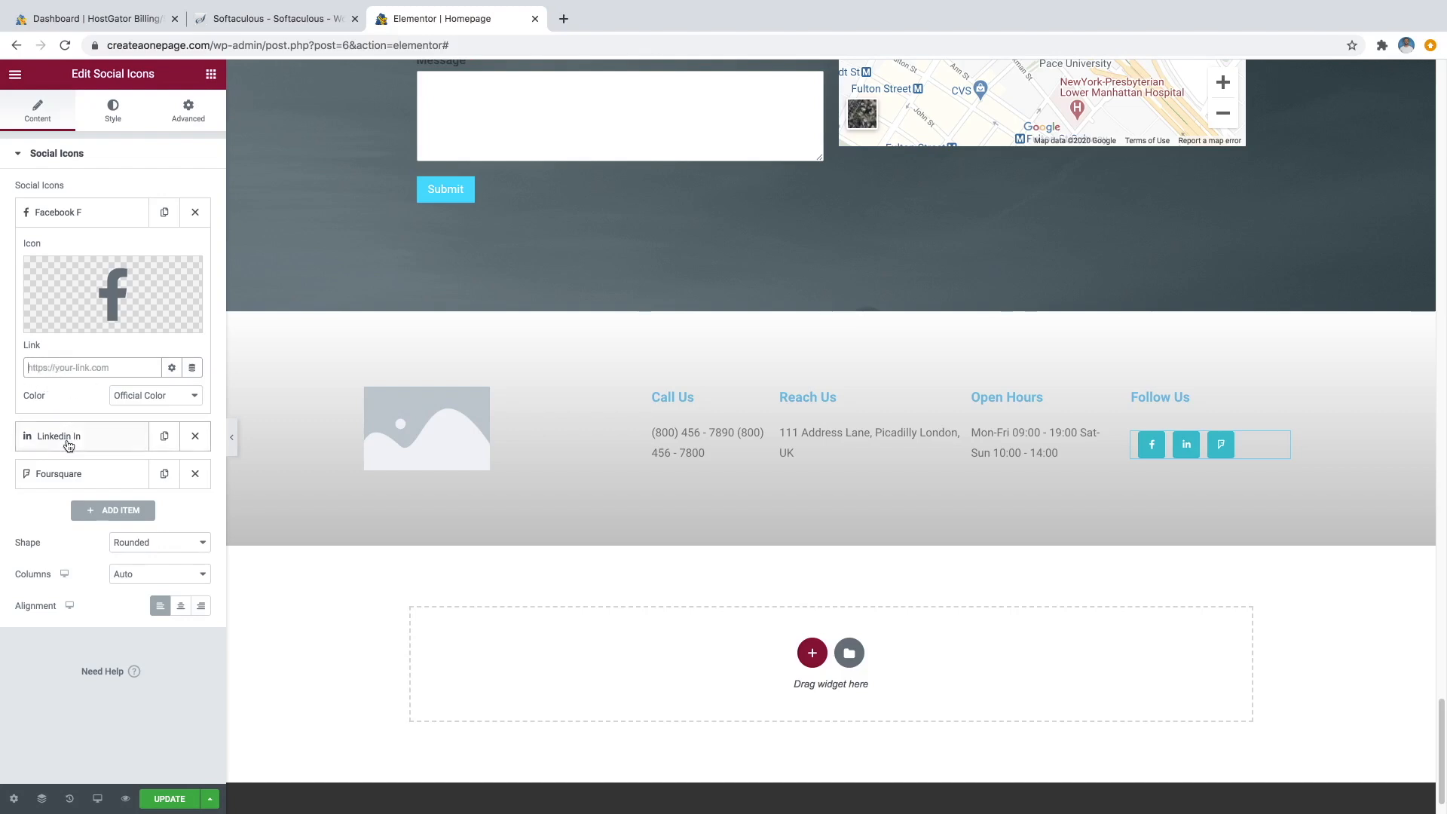
mouse_move(86, 320)
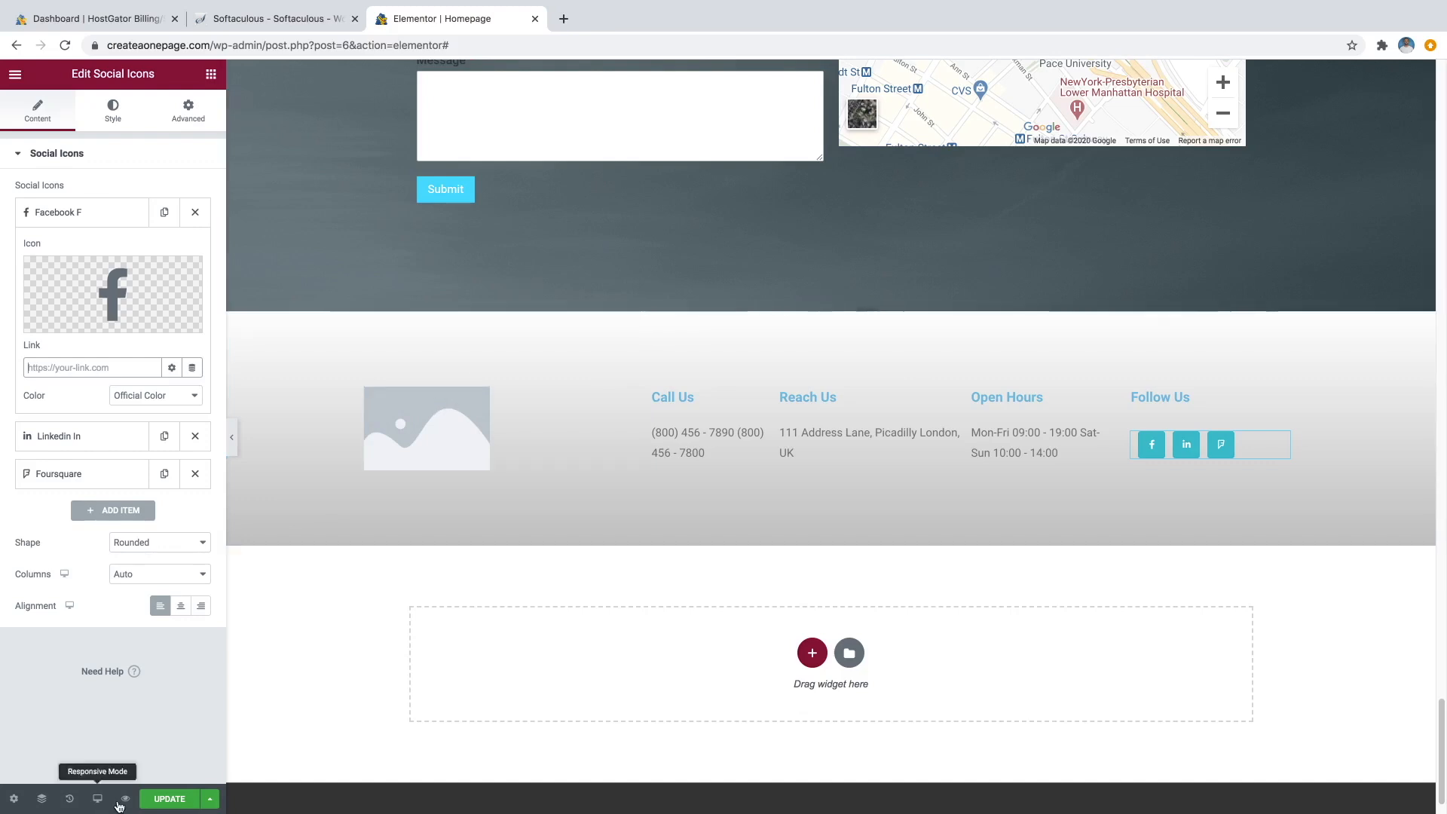
click(158, 804)
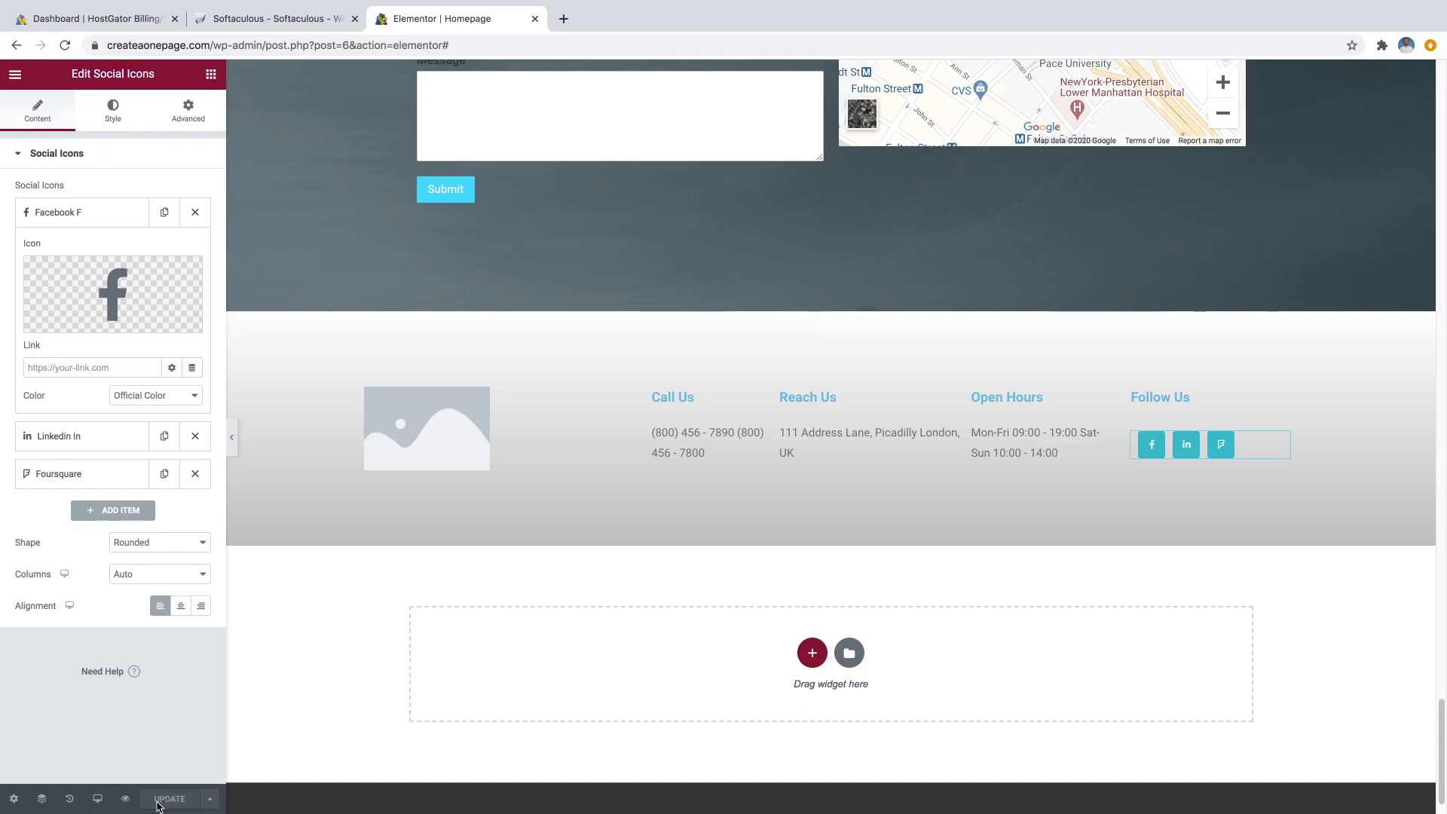
Go to logomakr.com in a new Chrome tab.
click(563, 19)
text(l)
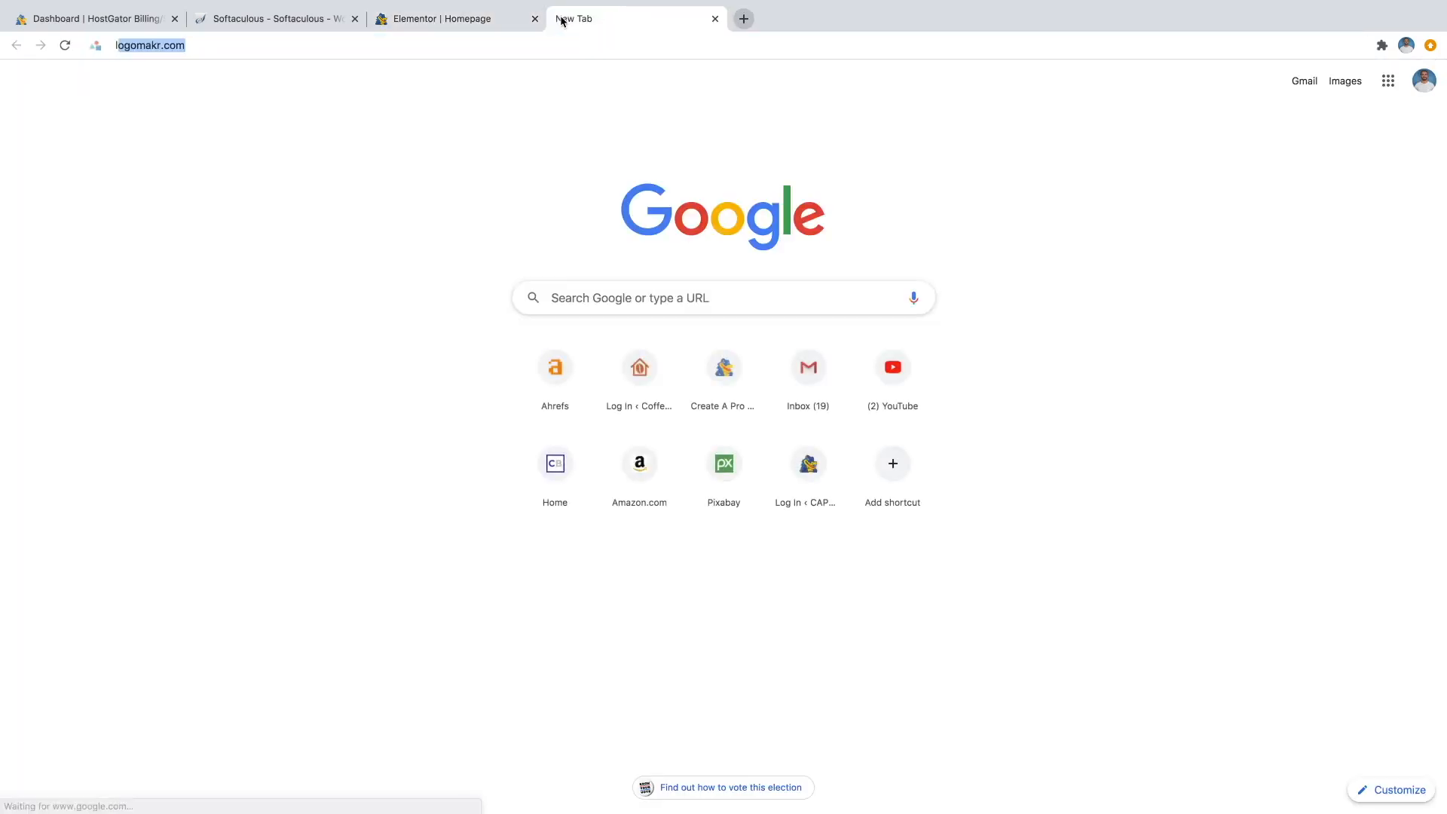
text(ogomakr)
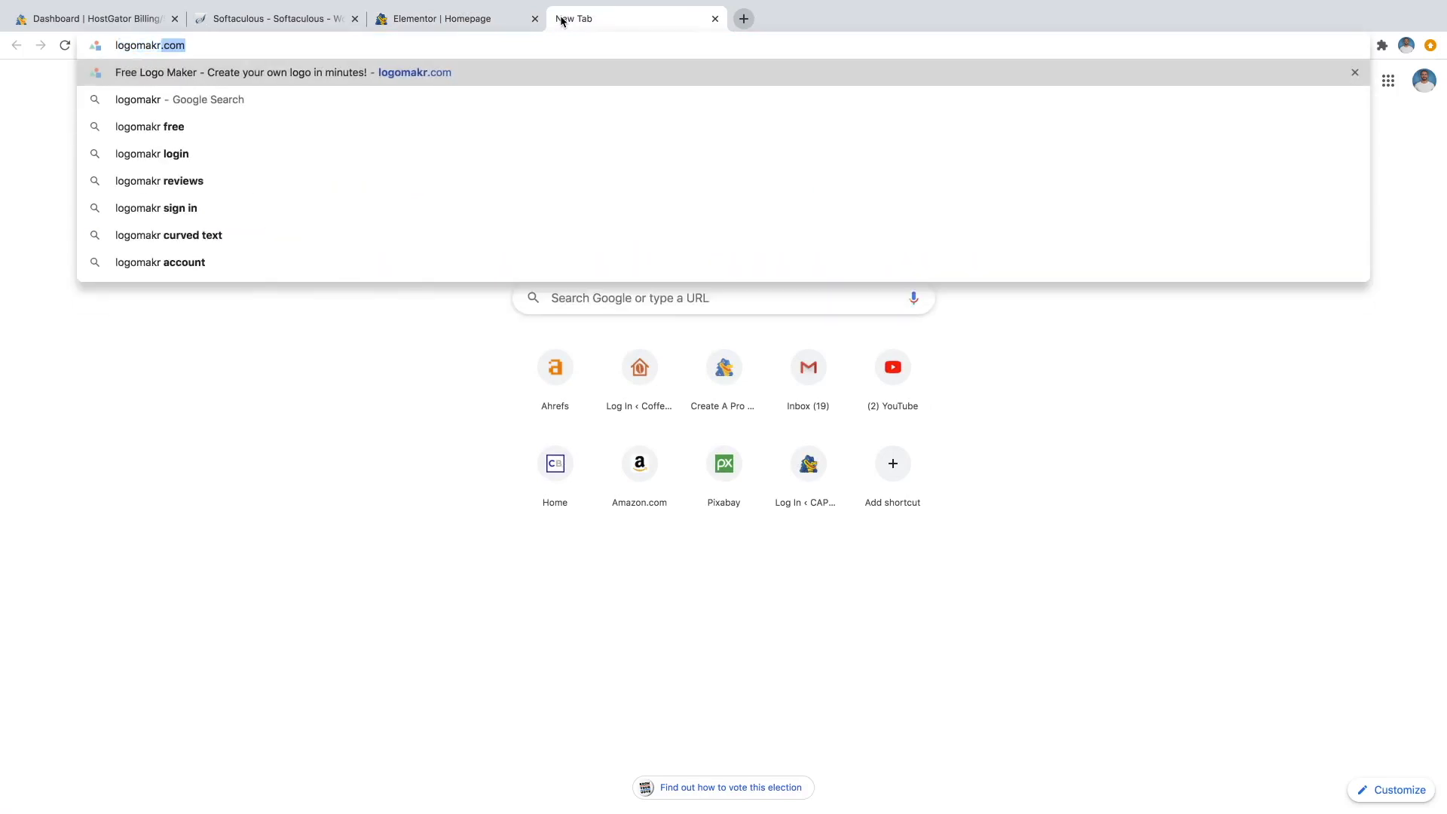
text(.com)
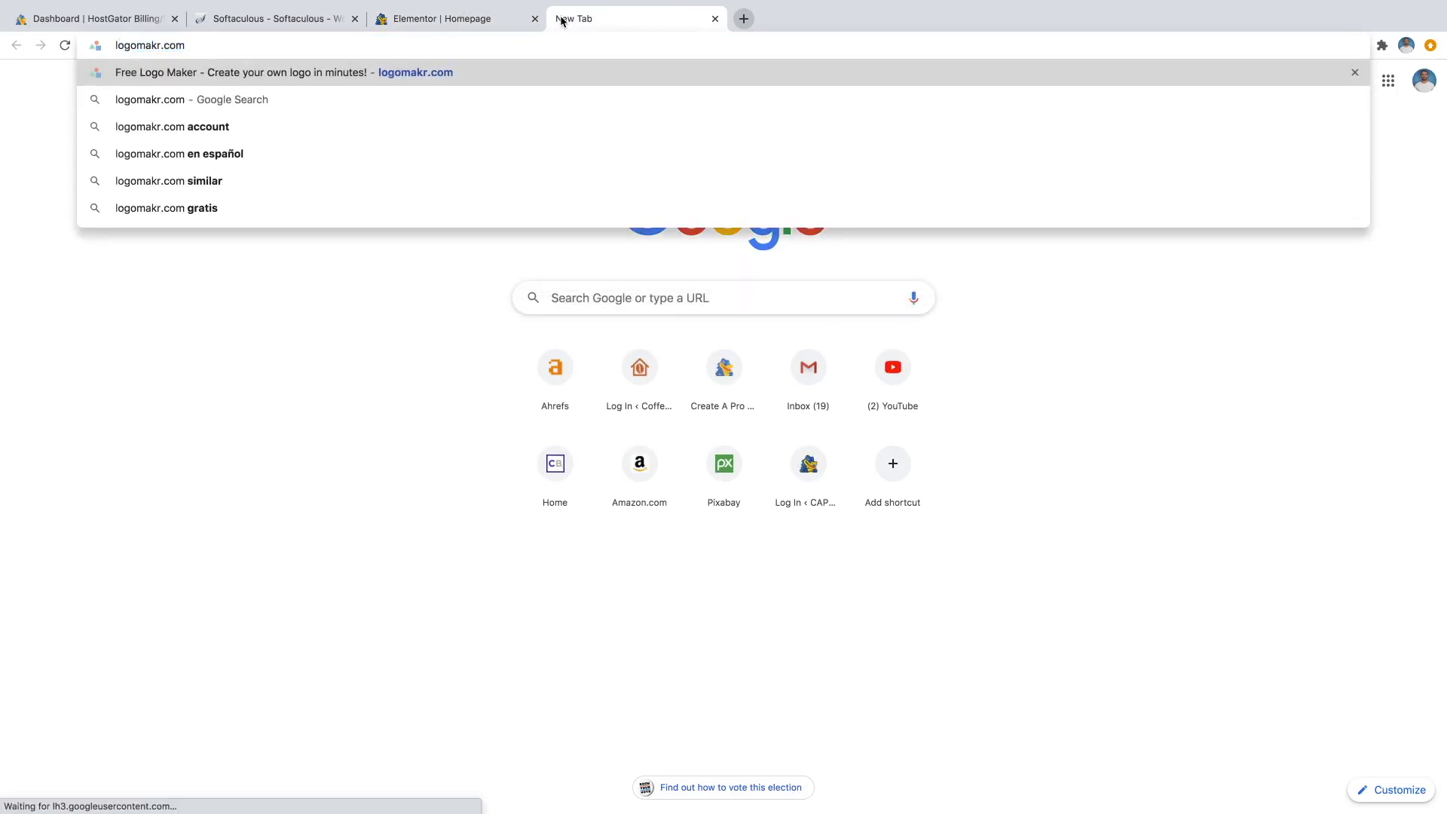
key(Return)
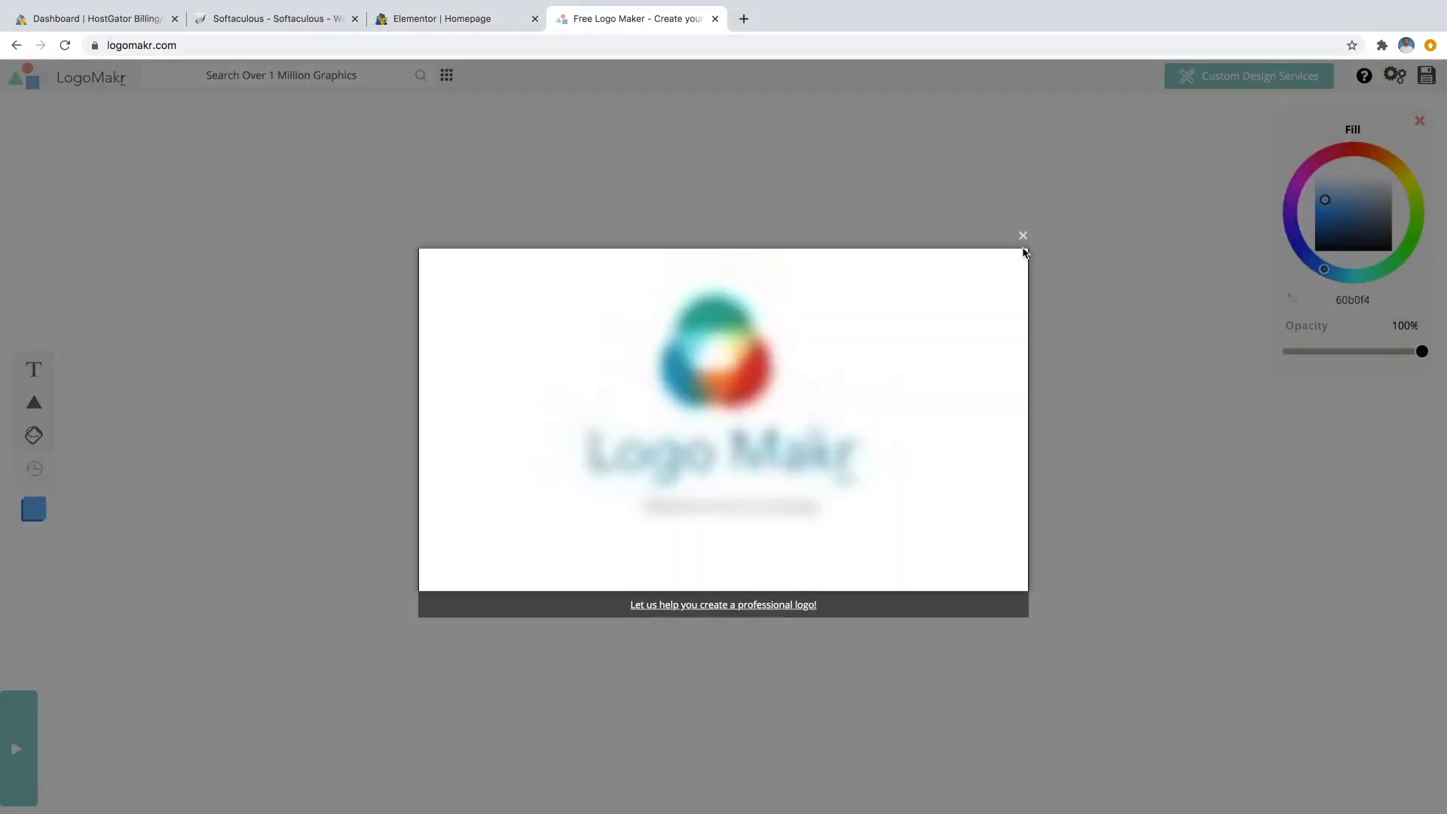
Close the intro video, search the graphics for 'plants', and browse the results.
click(1023, 236)
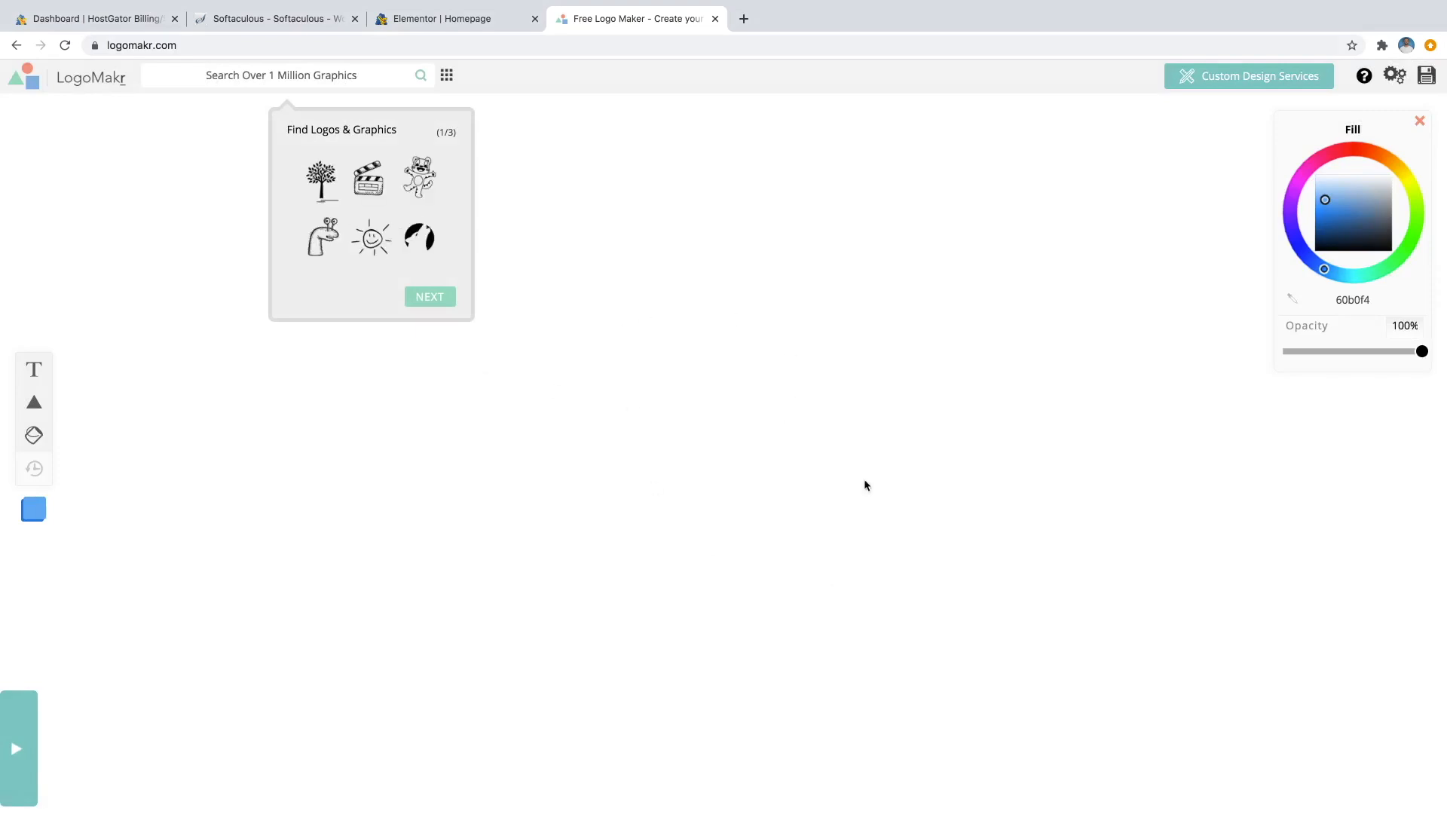
click(294, 74)
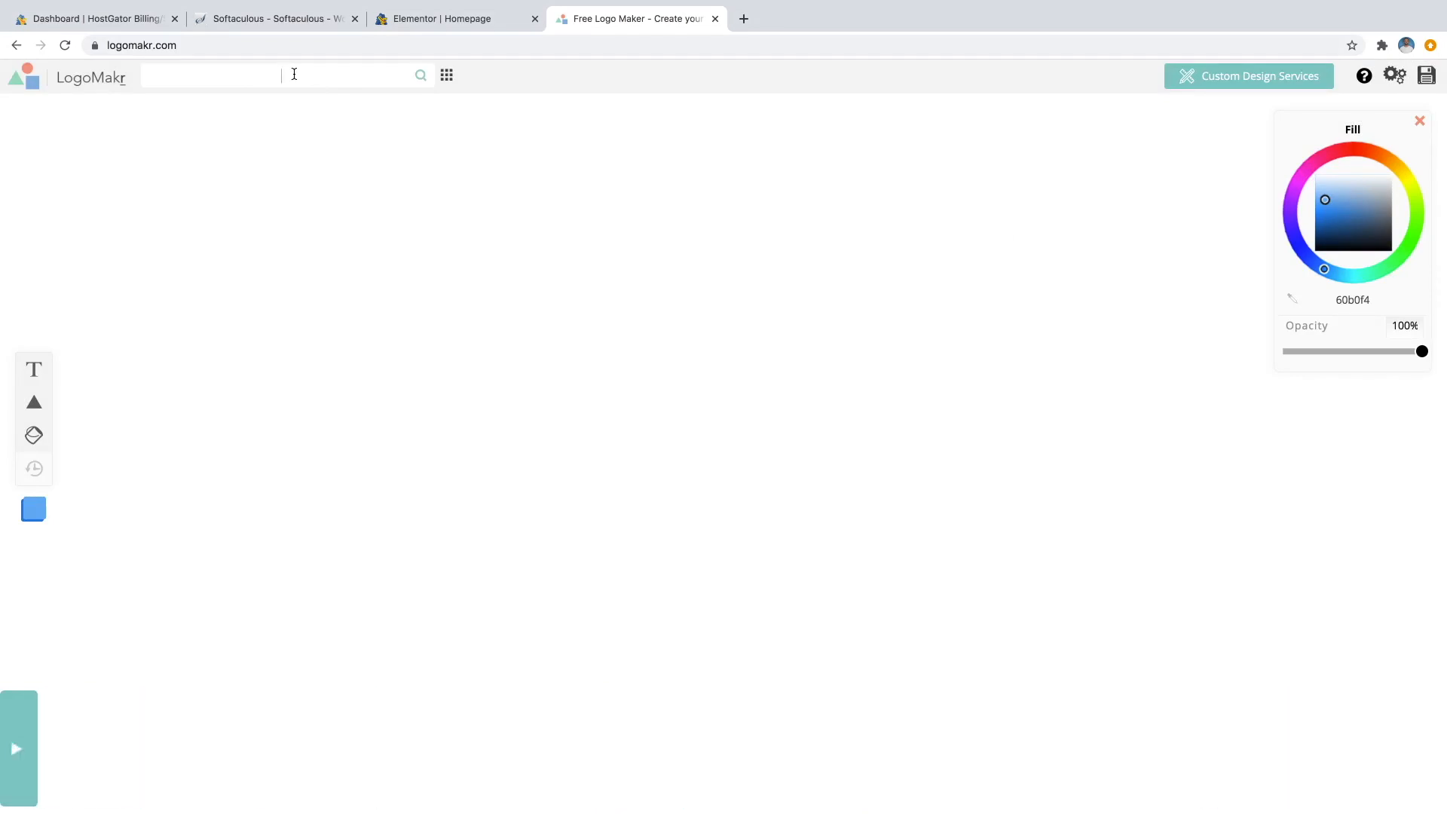
text(plants)
key(Return)
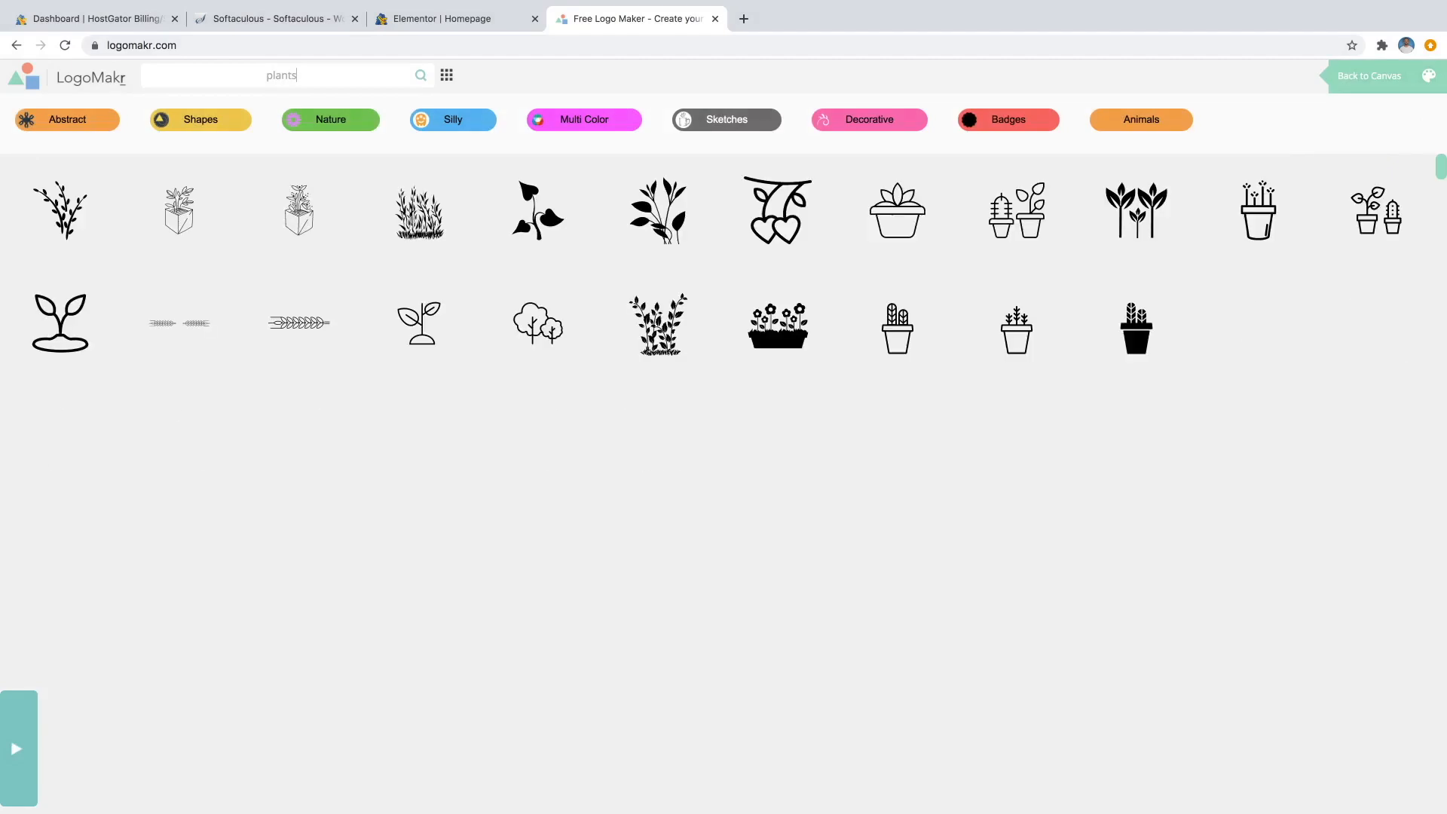
scroll(751, 394, down, 1)
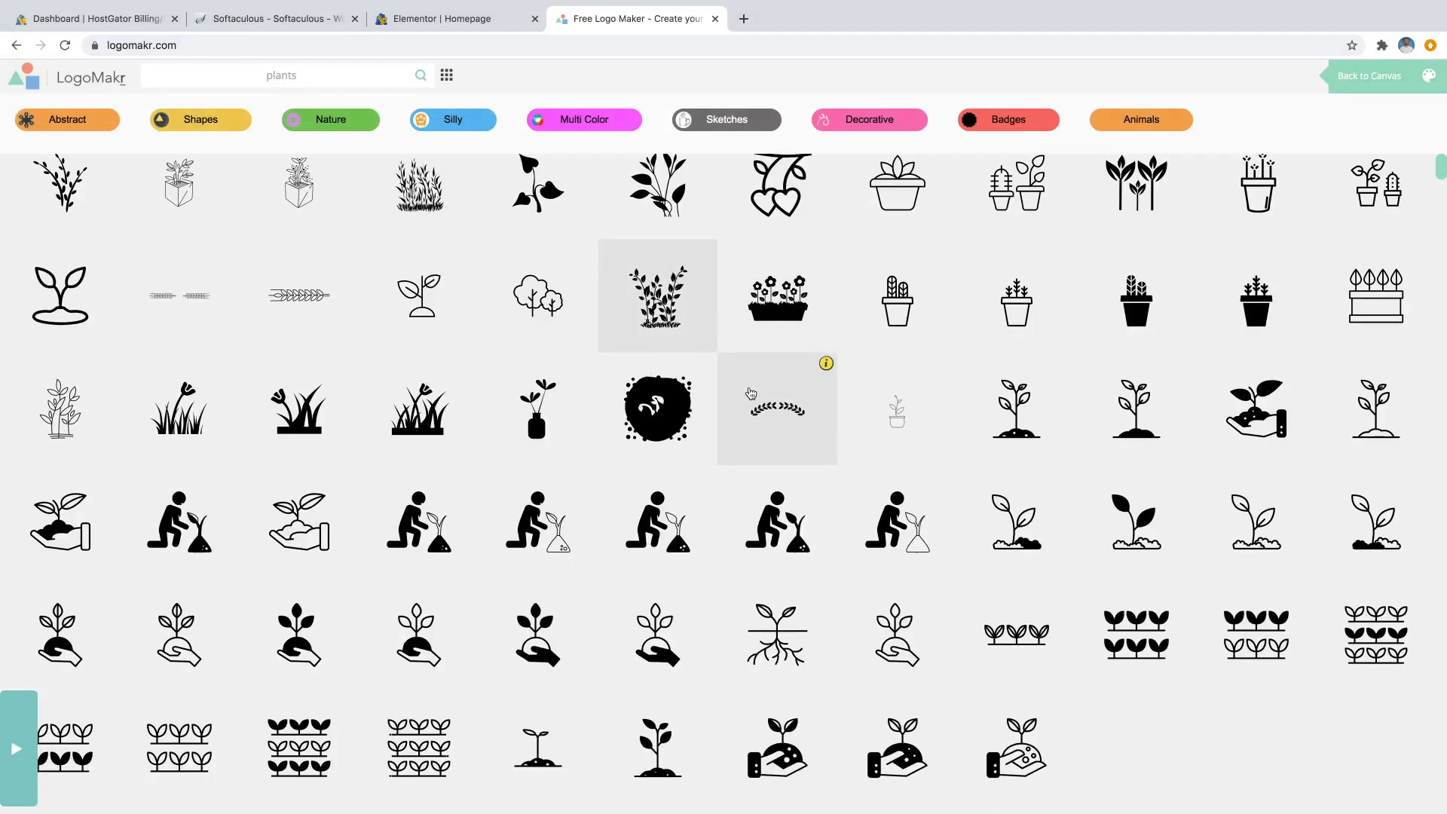
scroll(751, 394, down, 3)
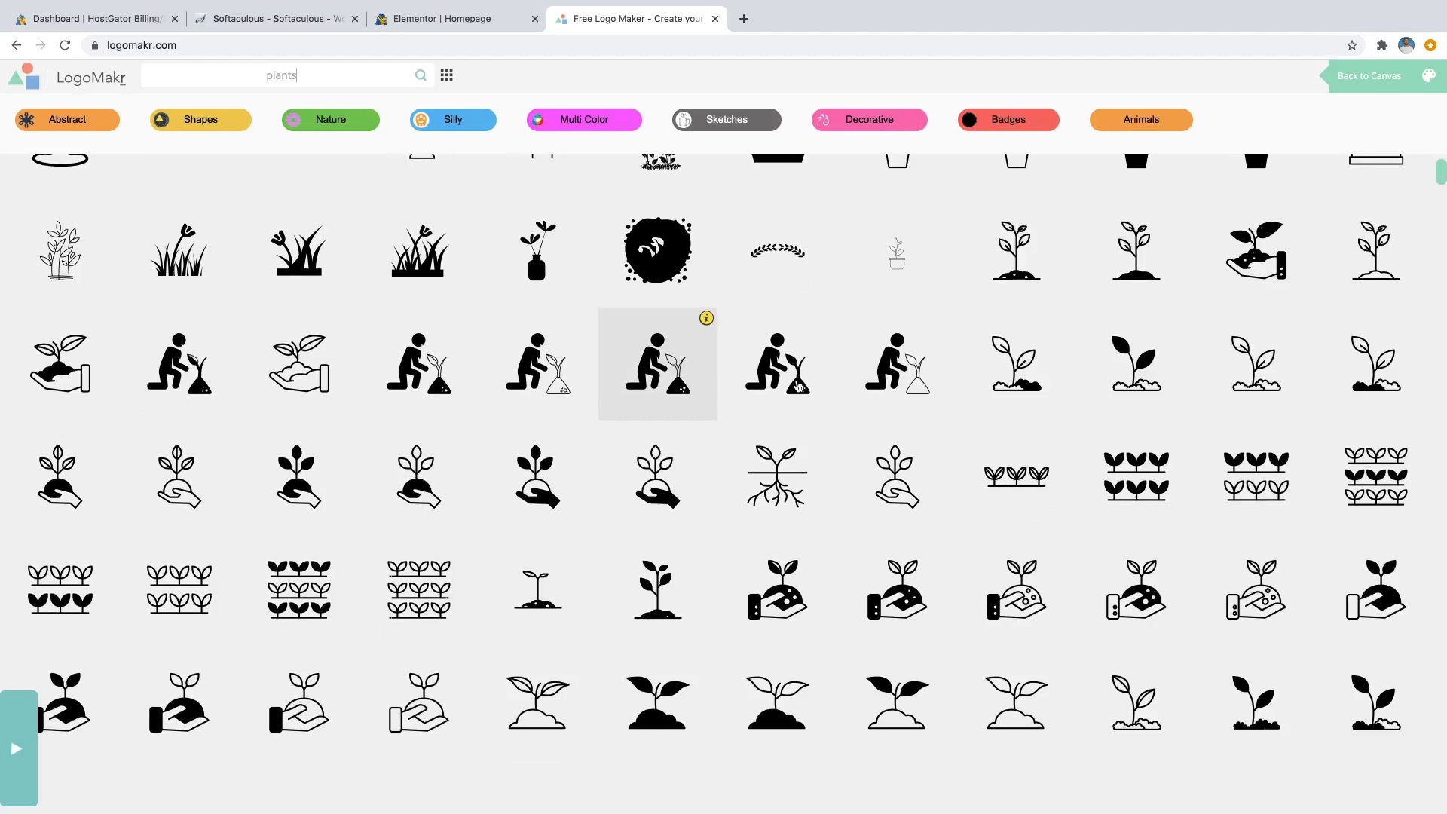
scroll(797, 386, down, 2)
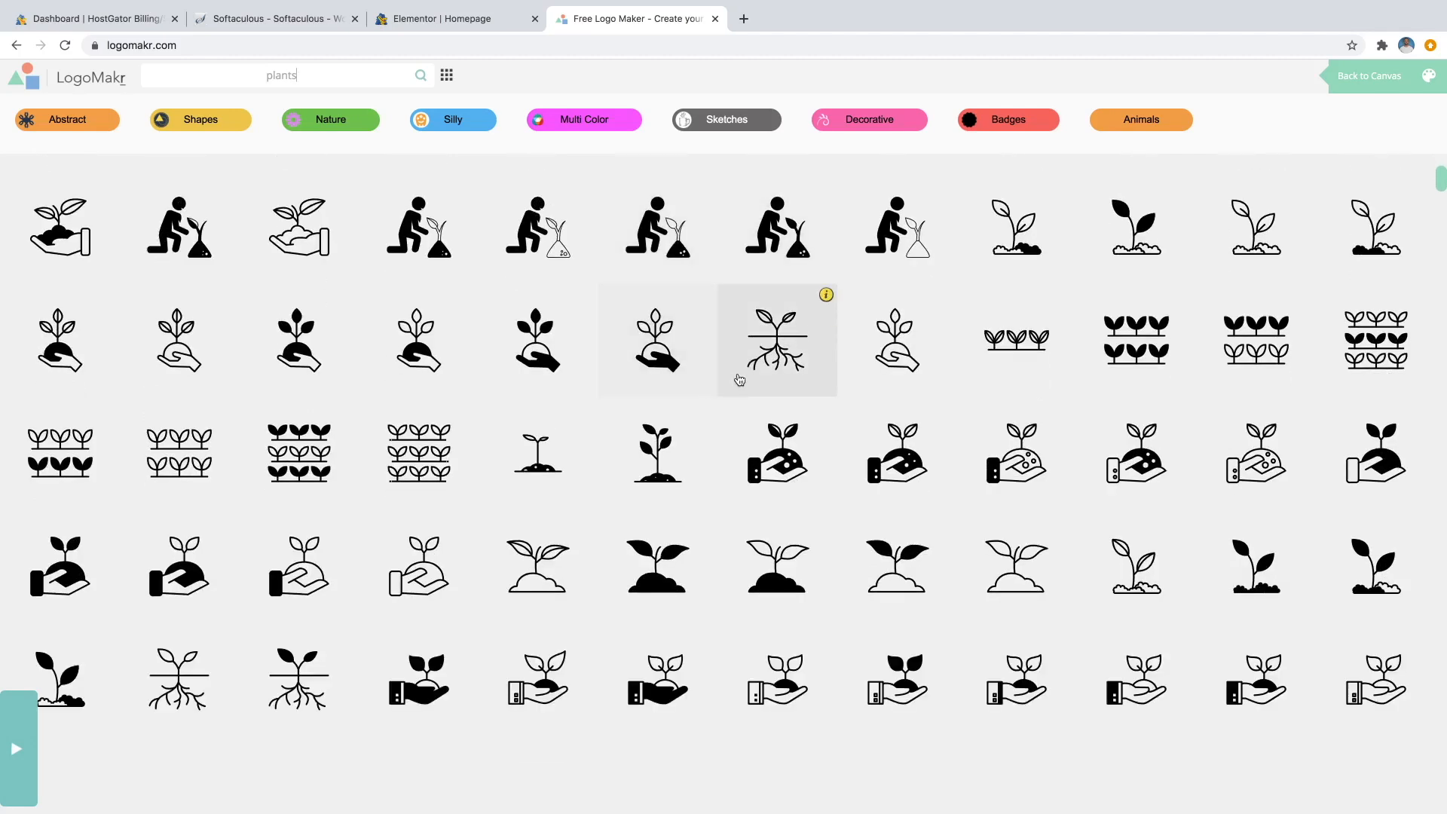
scroll(727, 382, up, 5)
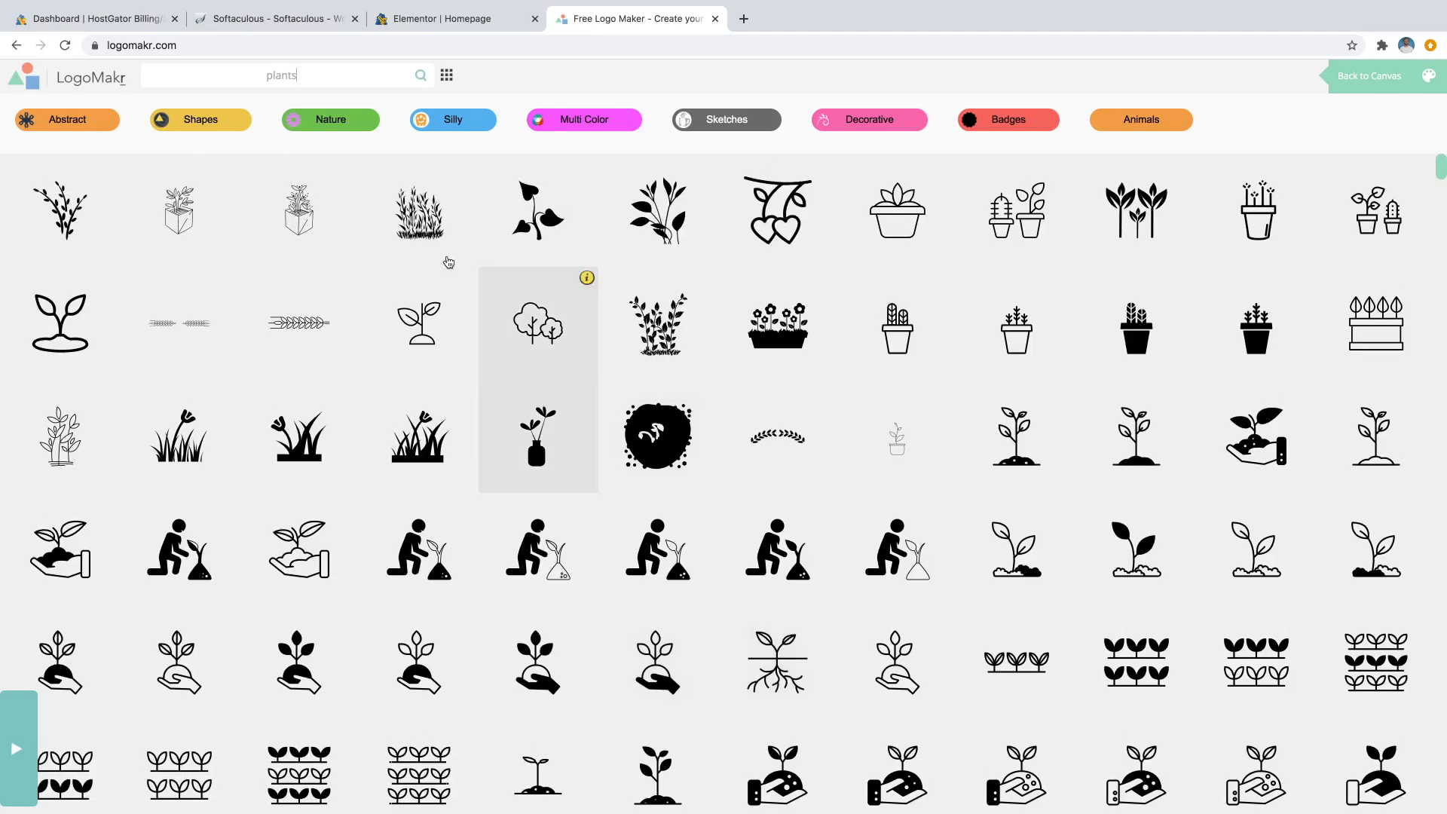
Shorten the query to 'plant', then browse the Shapes category of graphics.
click(301, 73)
key(BackSpace)
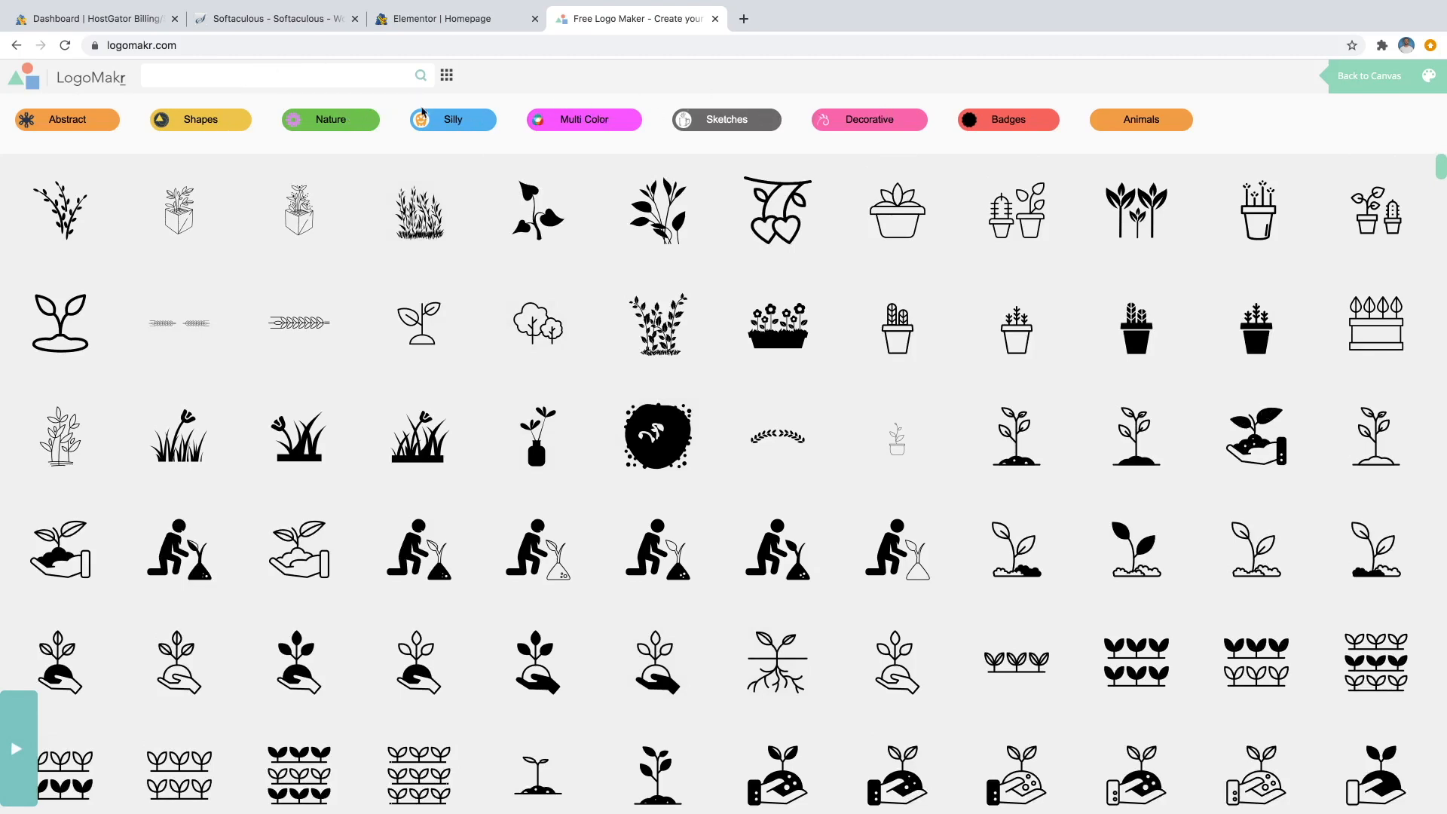
click(188, 125)
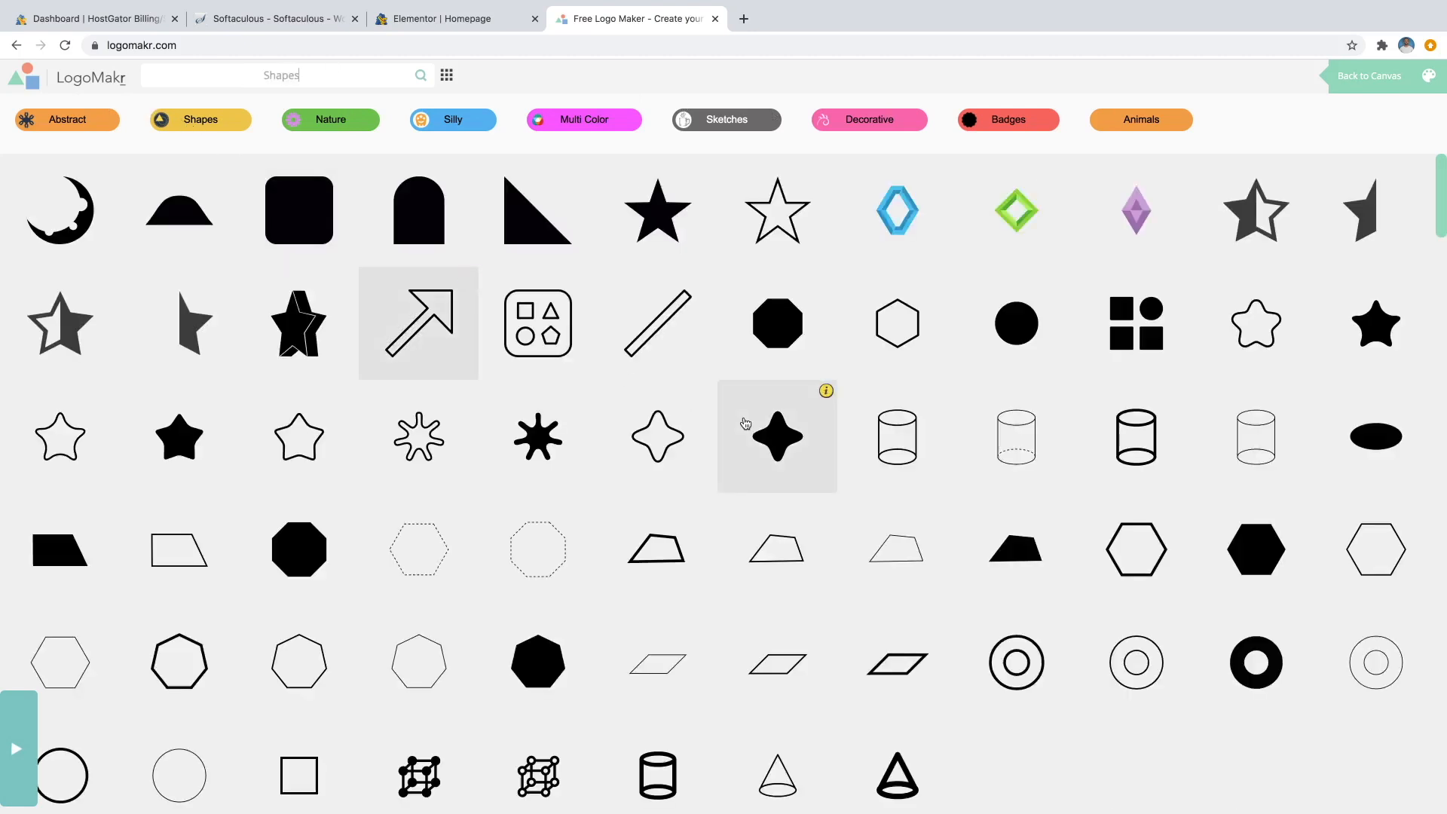
scroll(905, 407, down, 2)
scroll(893, 420, down, 5)
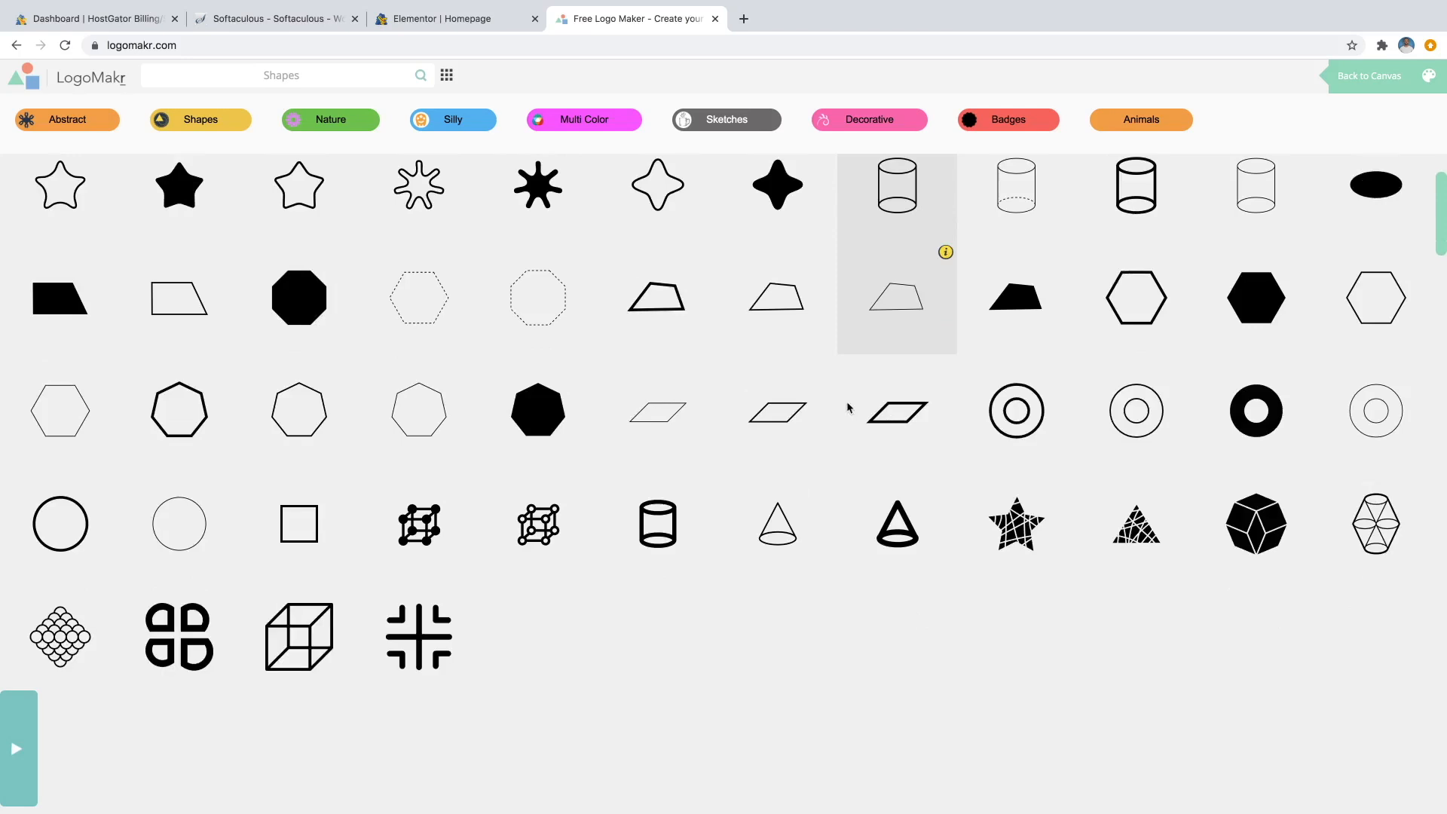
scroll(782, 403, down, 2)
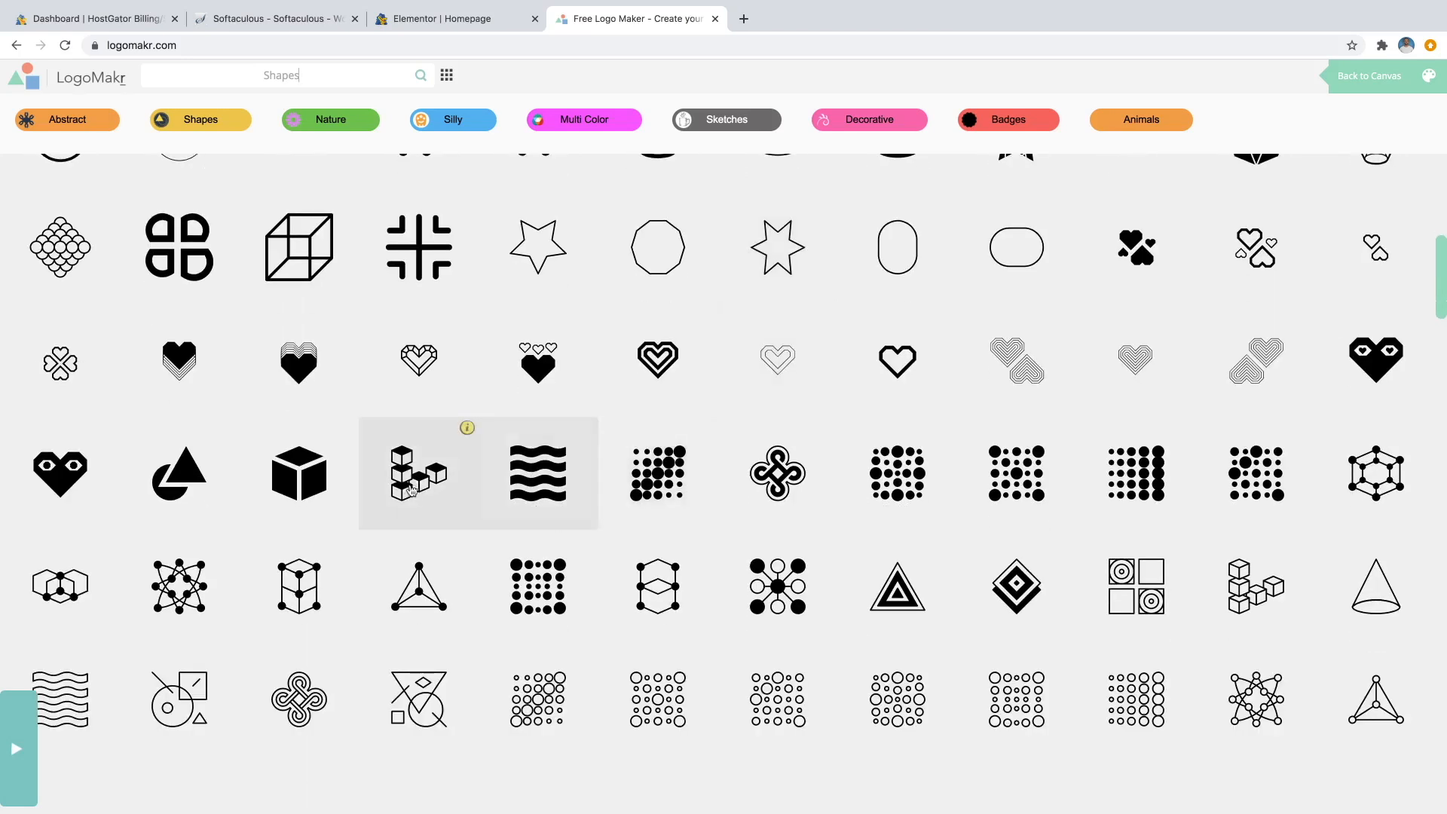
Add the solid black cube, resize it to about 229 px, and move it left.
click(318, 462)
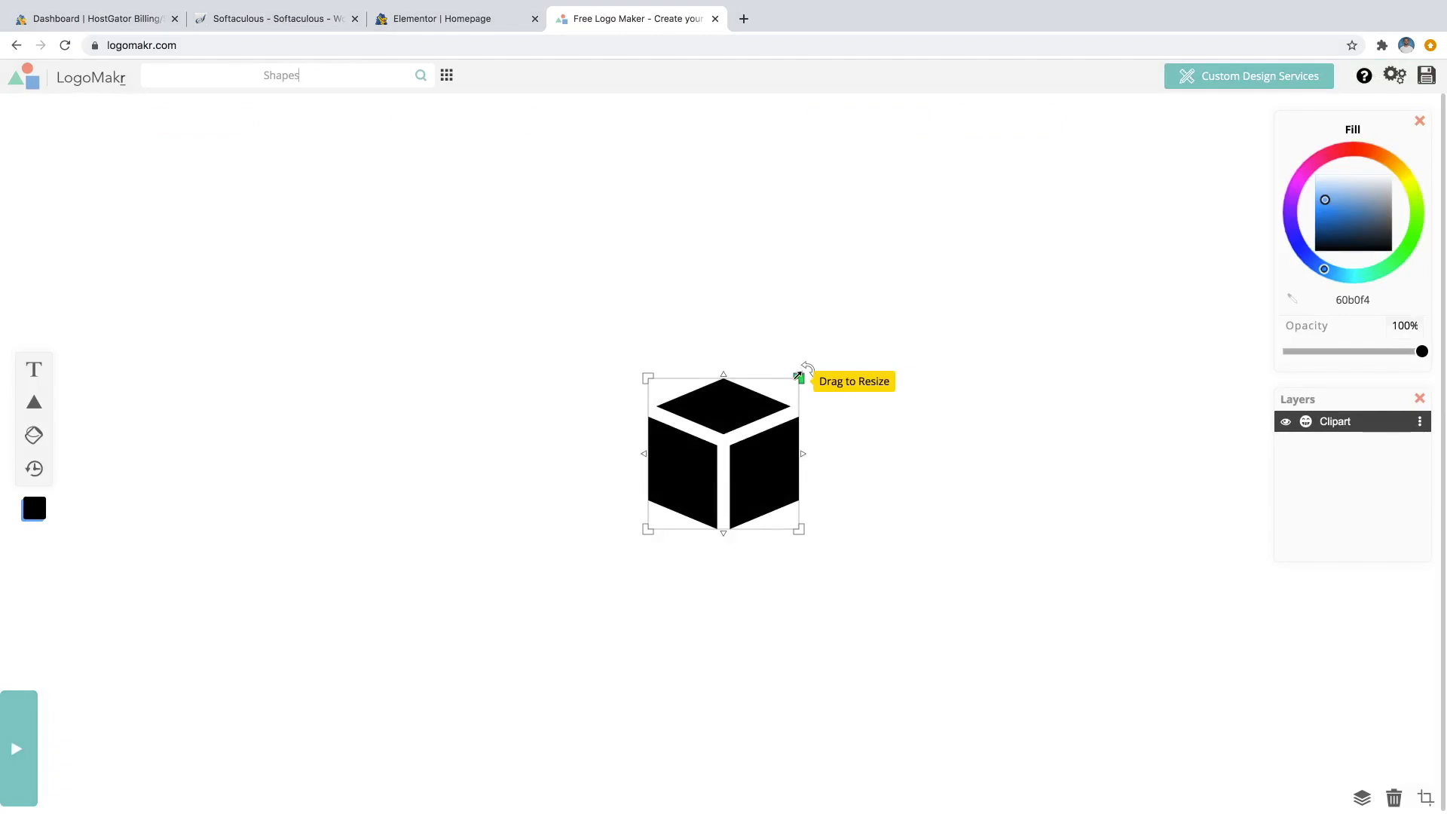
drag(646, 377, 660, 436)
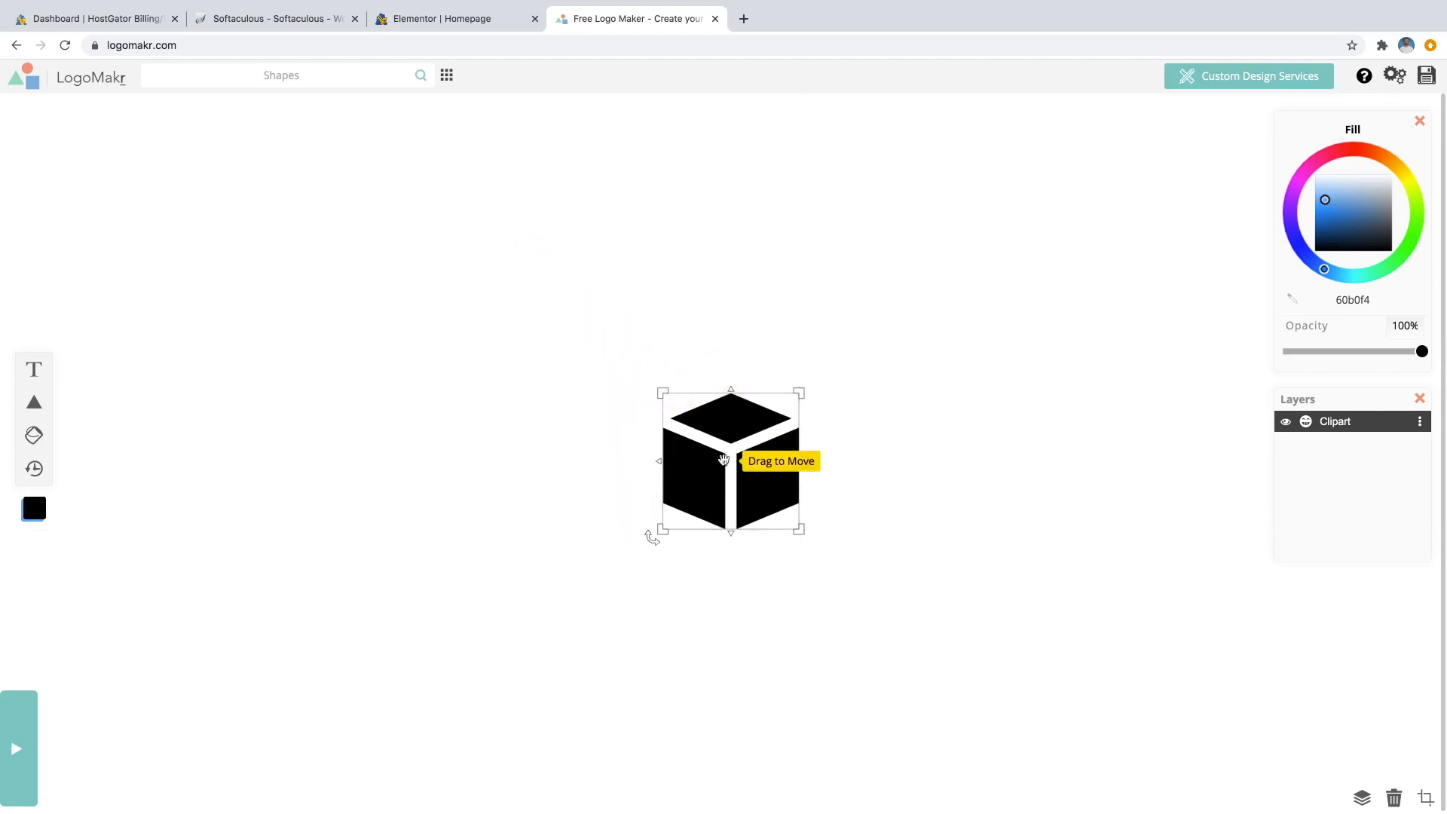
drag(743, 457, 332, 449)
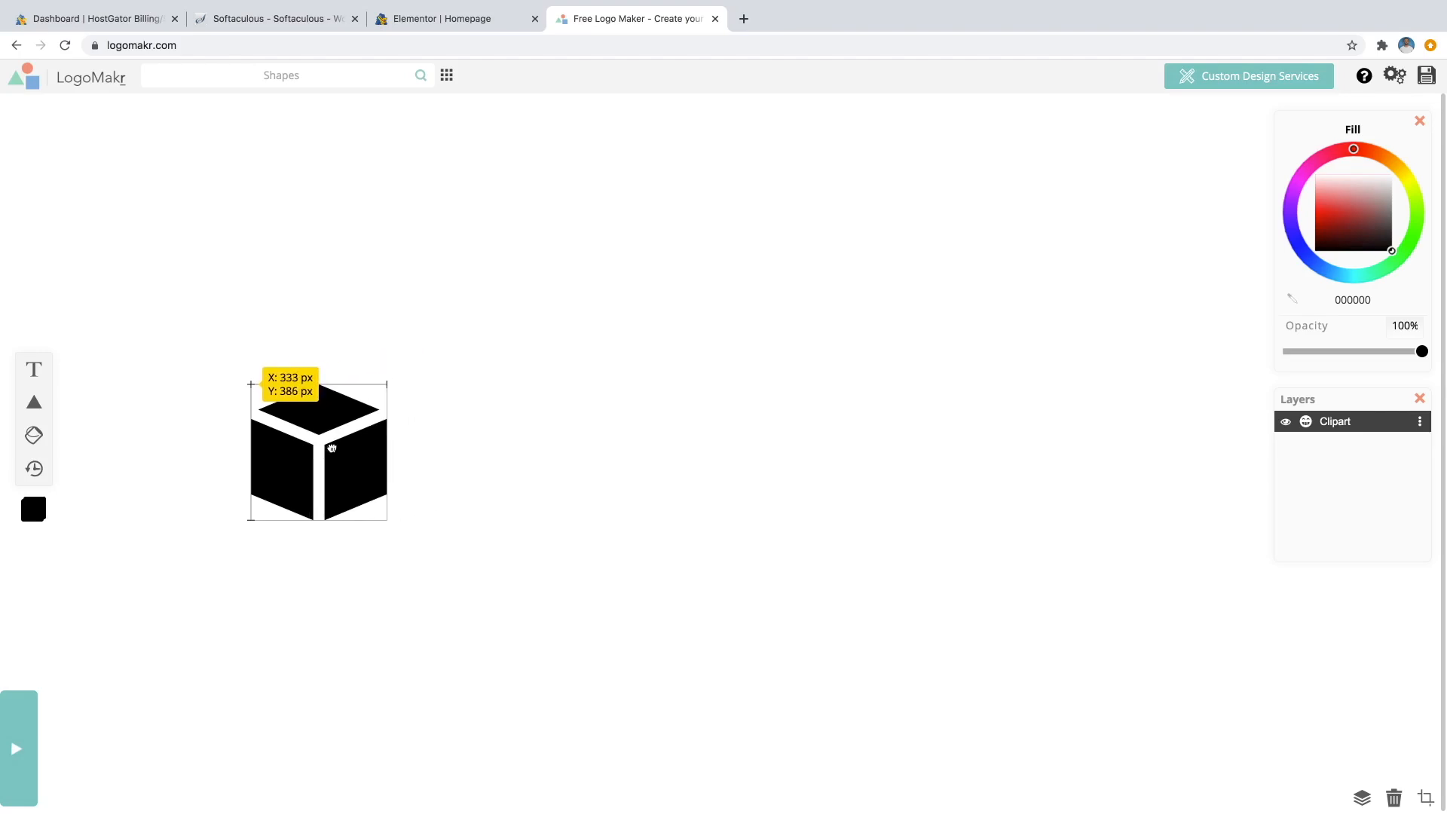
Add a text box reading 'MY LOGO' beside the cube.
click(34, 370)
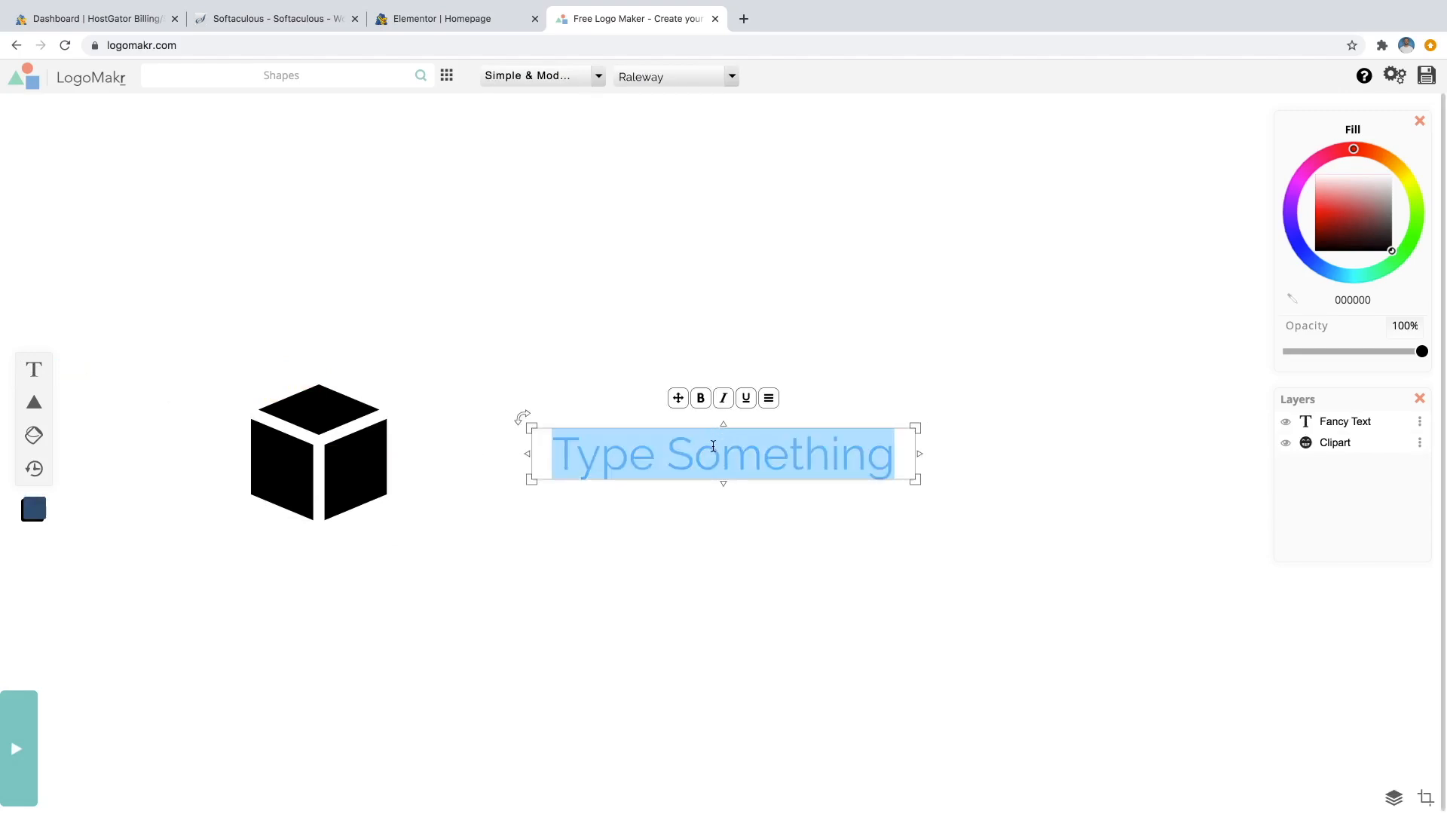
text(M)
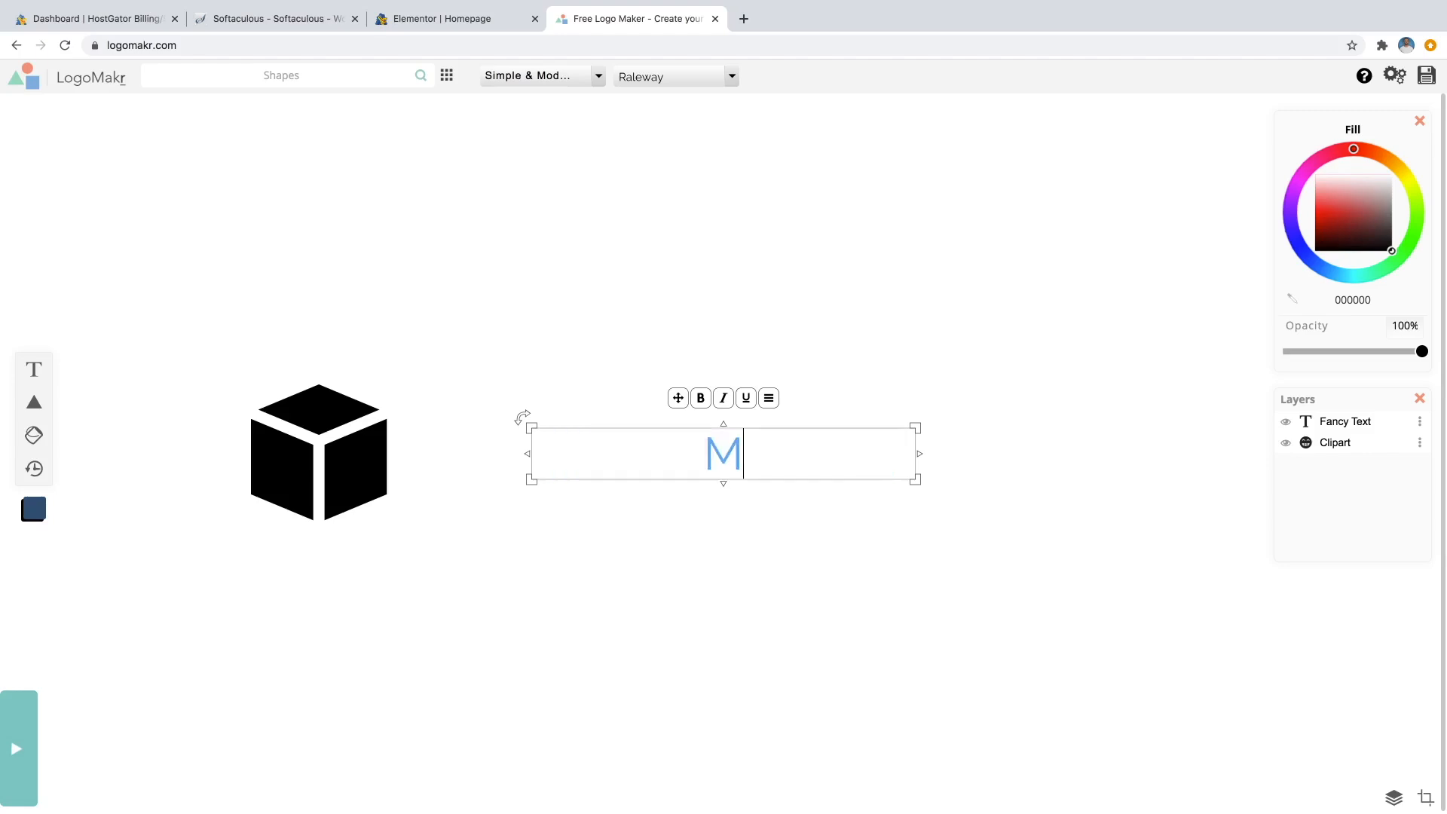
text(Y Lo)
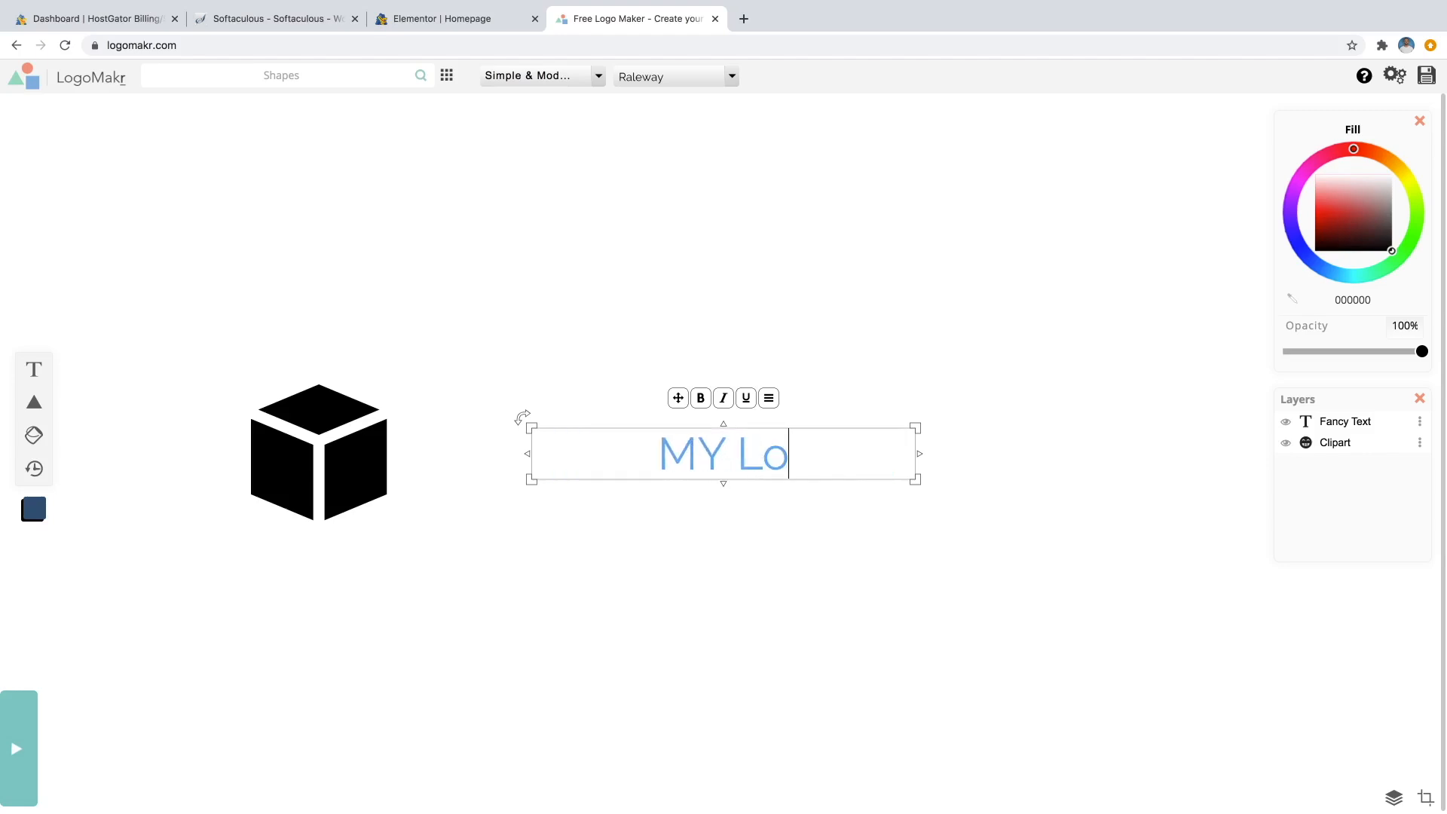
key(BackSpace)
key(BackSpace)
text(LOGO)
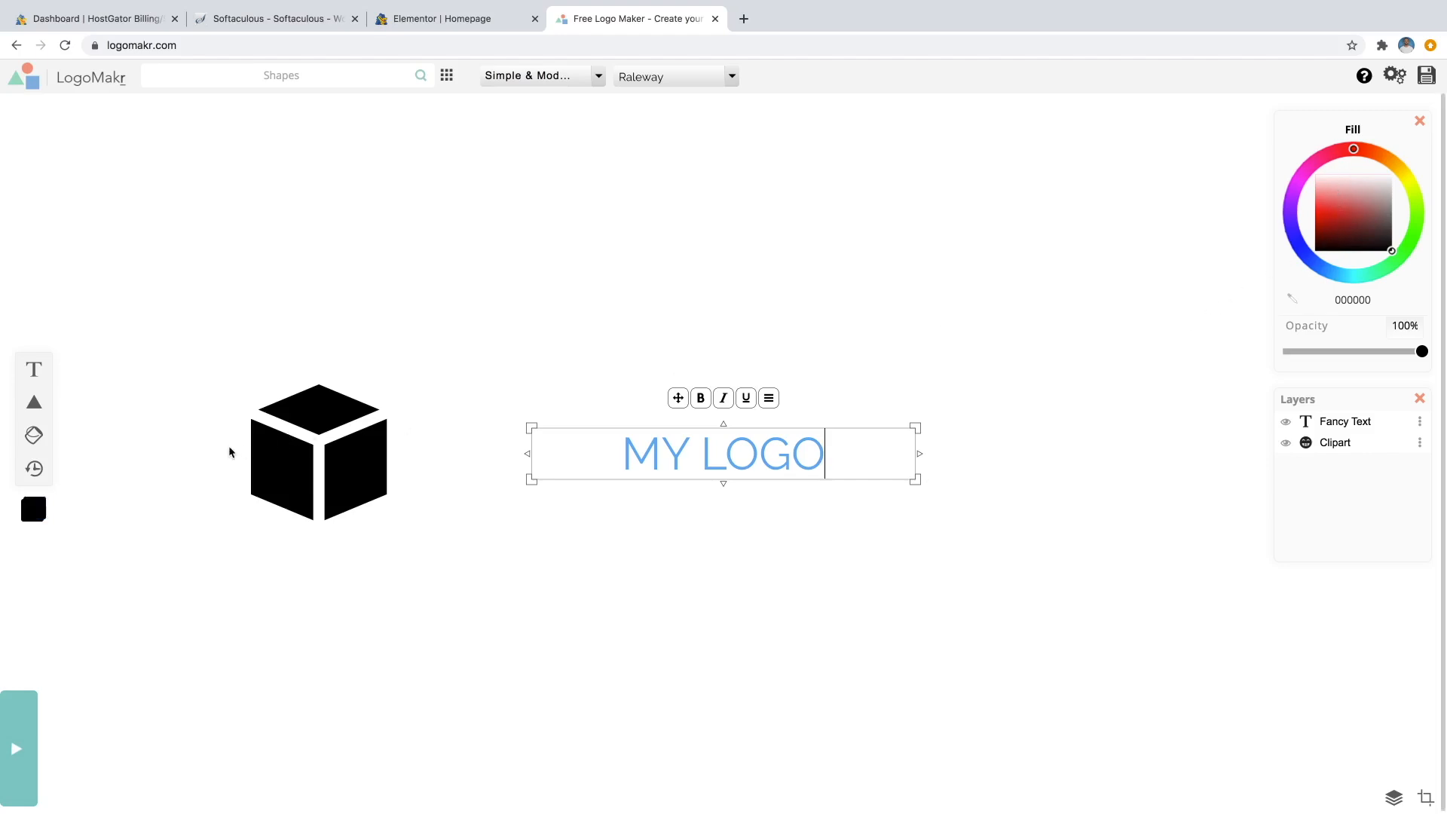
Set the MY LOGO text fill colour to black.
click(309, 409)
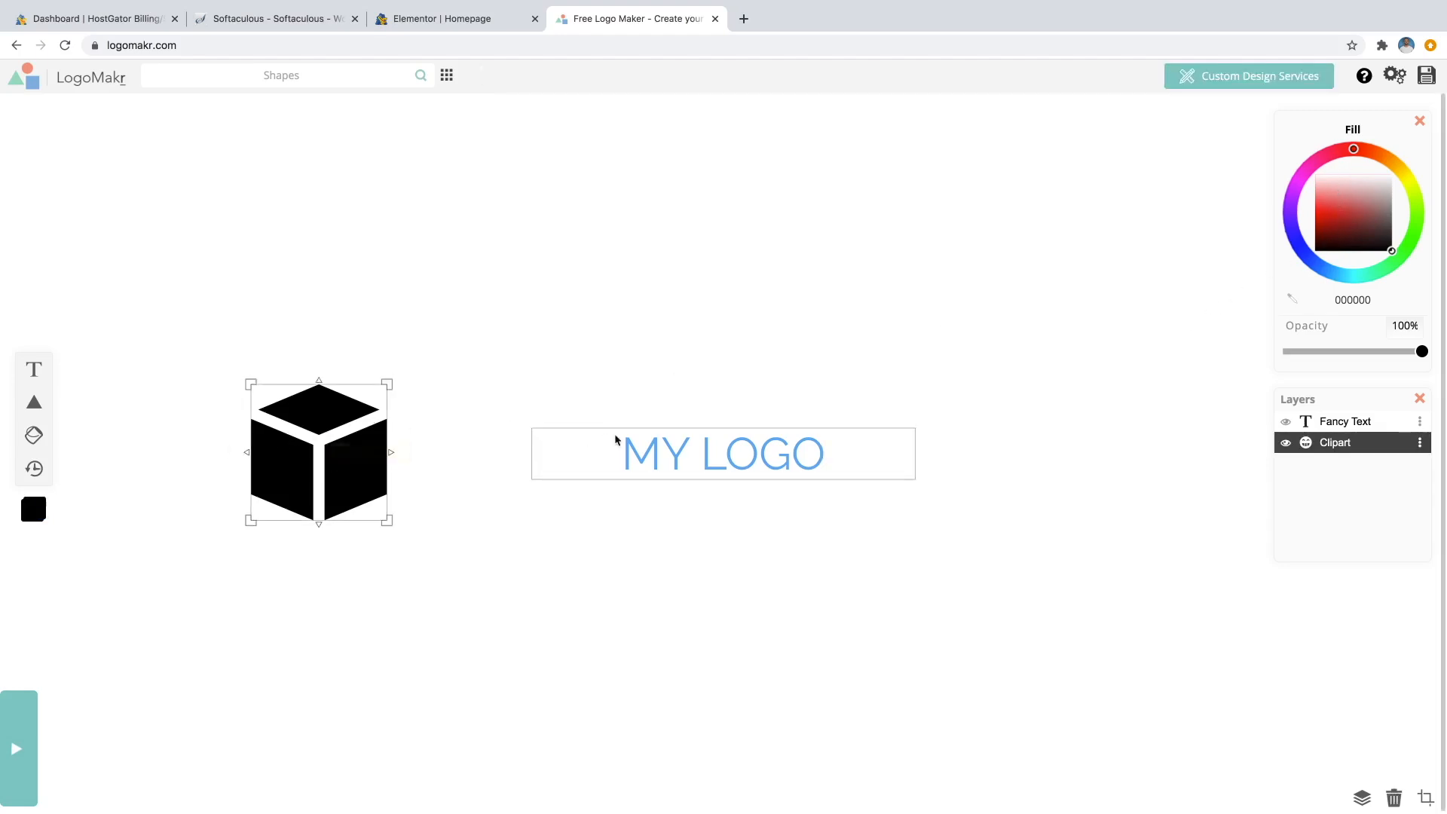
click(656, 445)
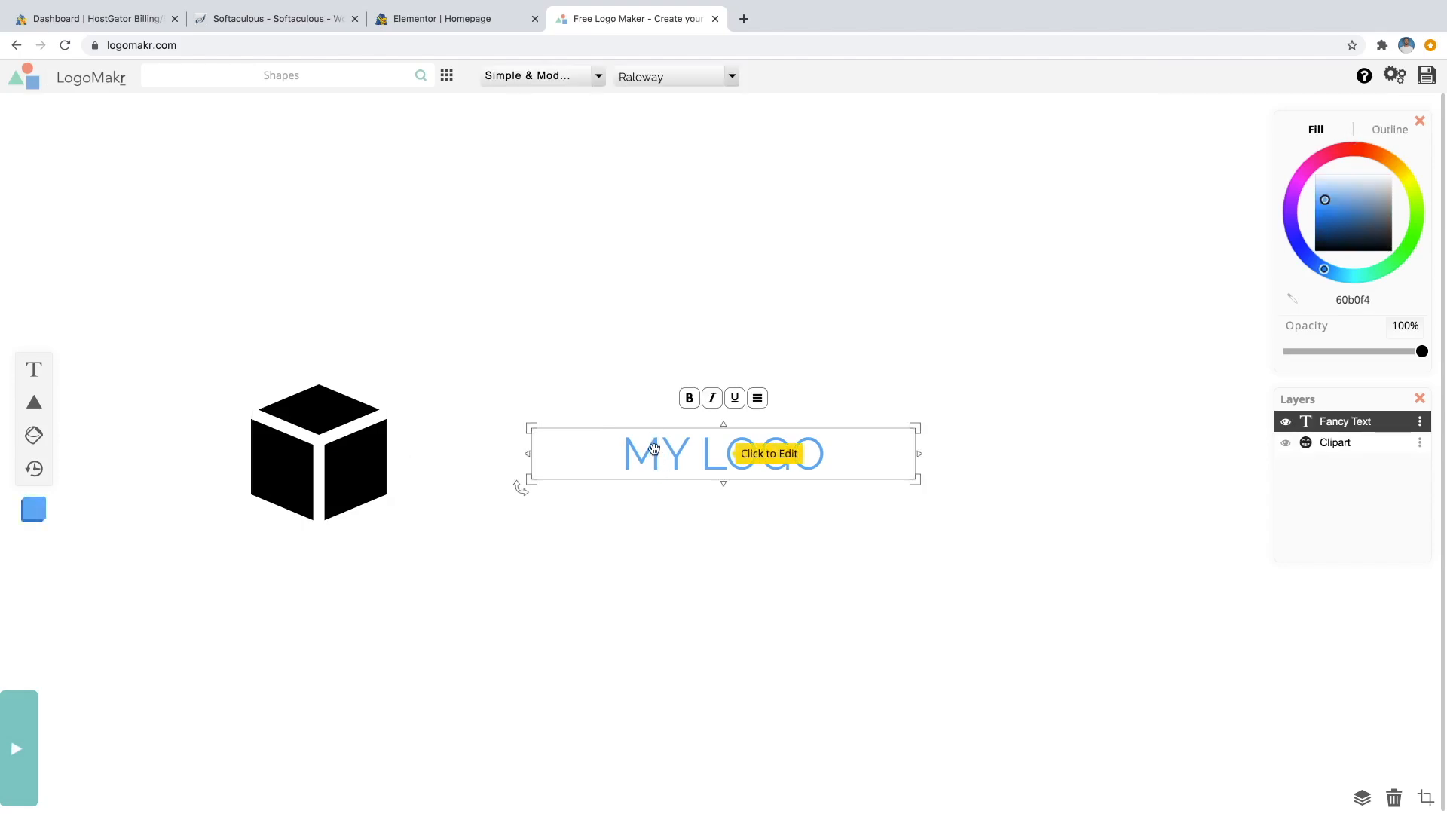
drag(1328, 211, 1384, 266)
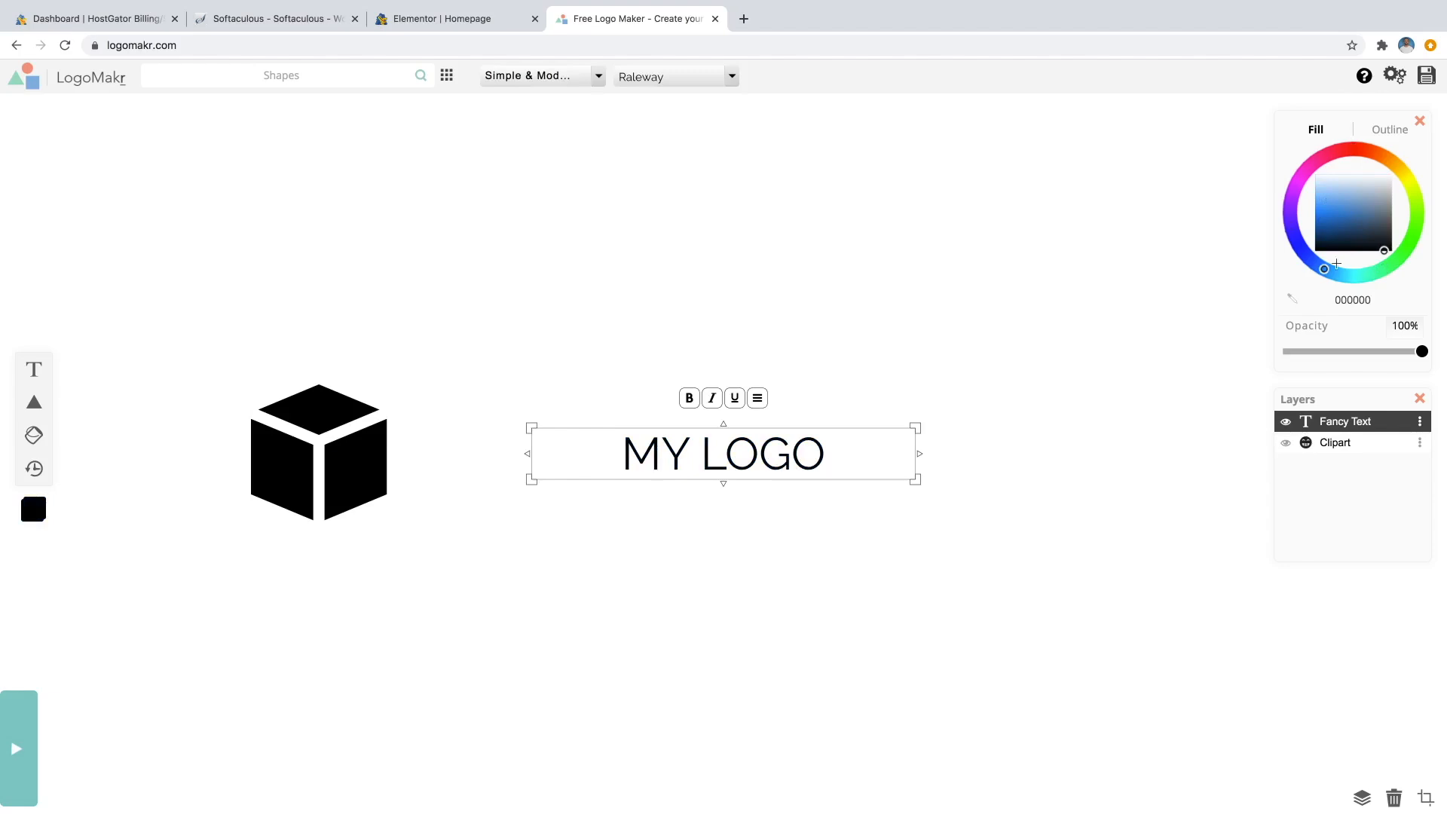
click(1339, 209)
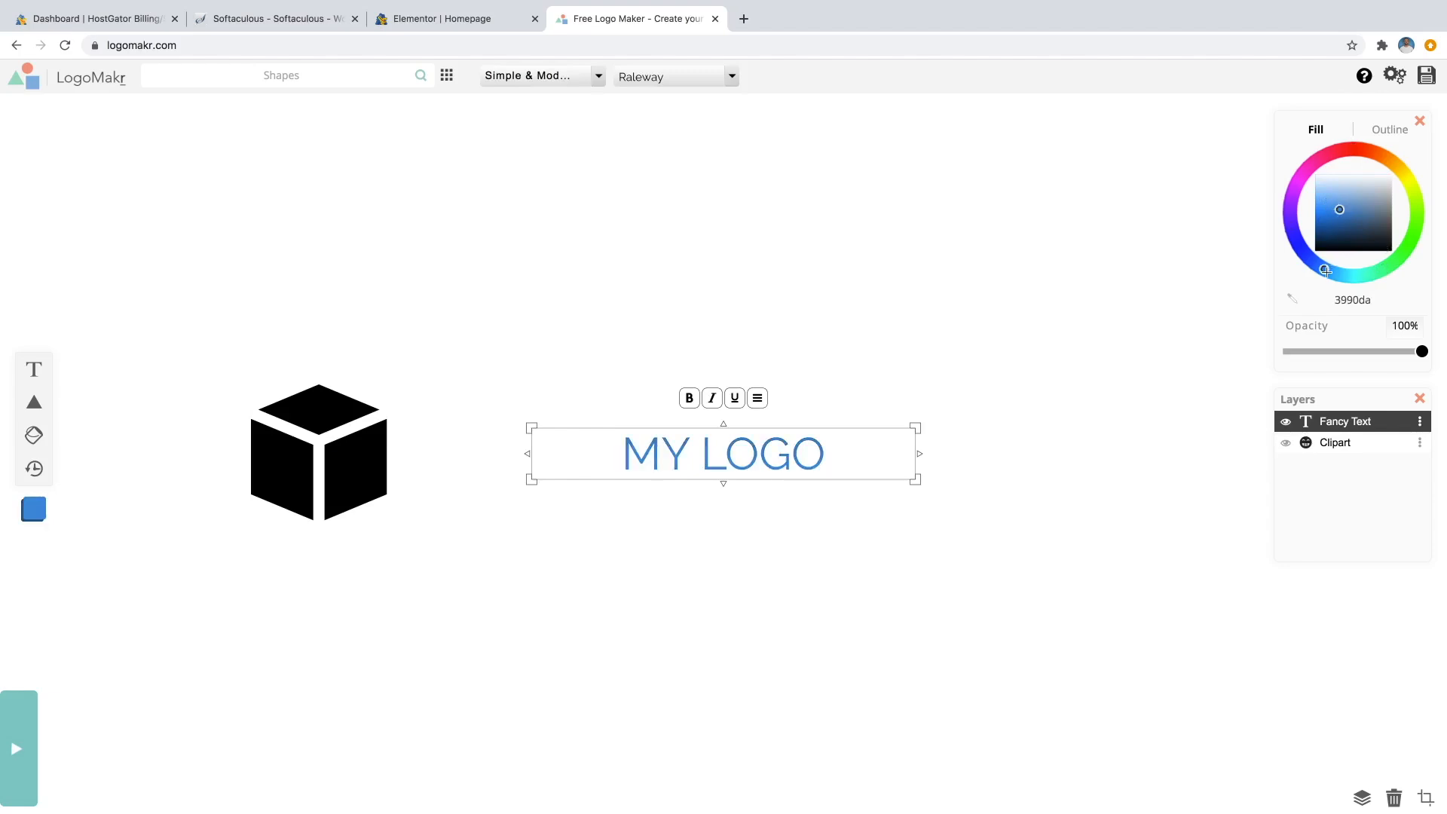
mouse_move(1326, 271)
mouse_down()
mouse_move(1361, 281)
mouse_move(1400, 253)
mouse_move(1405, 197)
mouse_move(1387, 158)
mouse_move(1321, 159)
mouse_move(1325, 229)
mouse_up()
drag(1345, 228, 1357, 276)
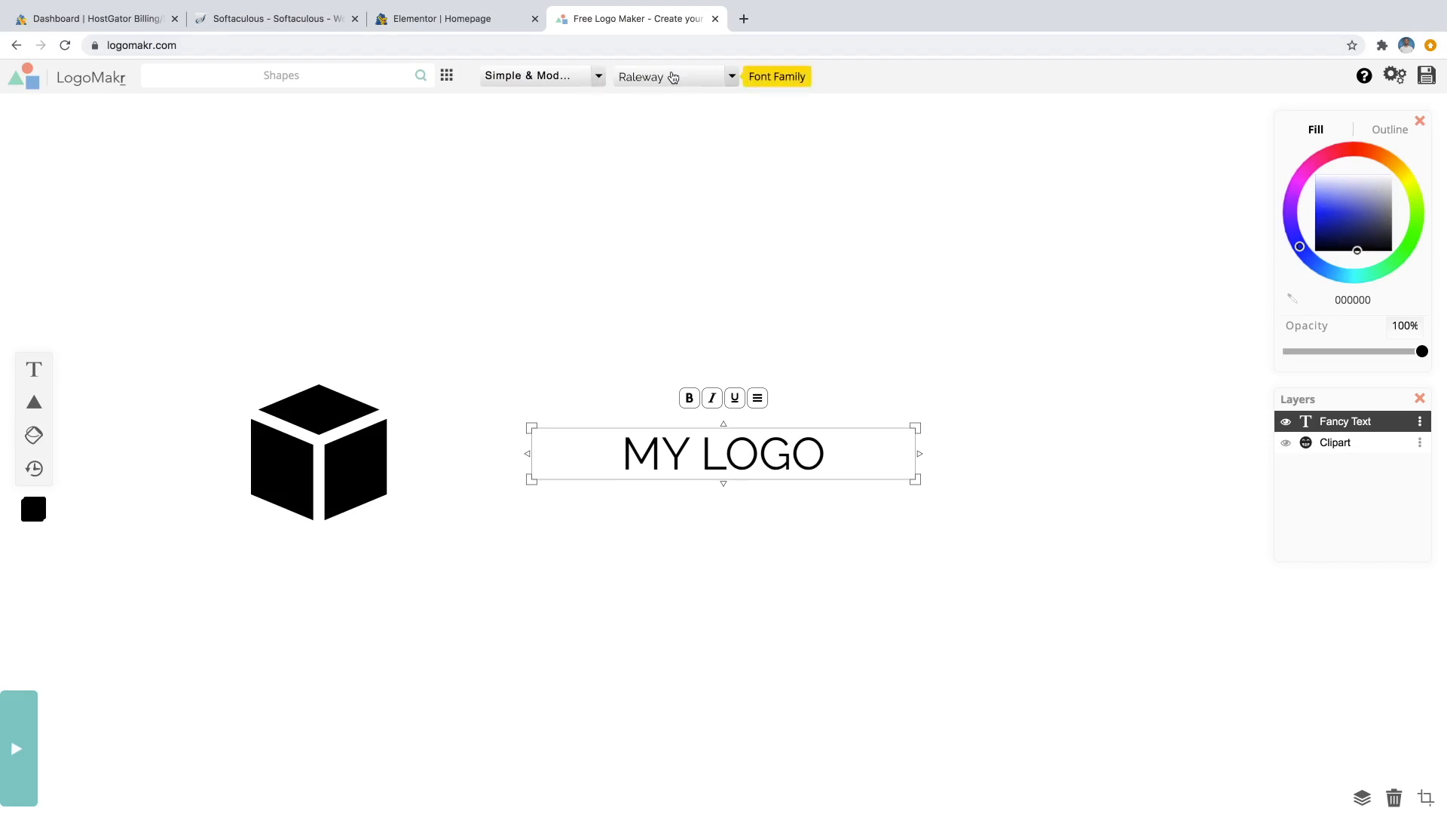
Set MY LOGO in the Fredoka One font and enlarge it on the canvas.
click(599, 78)
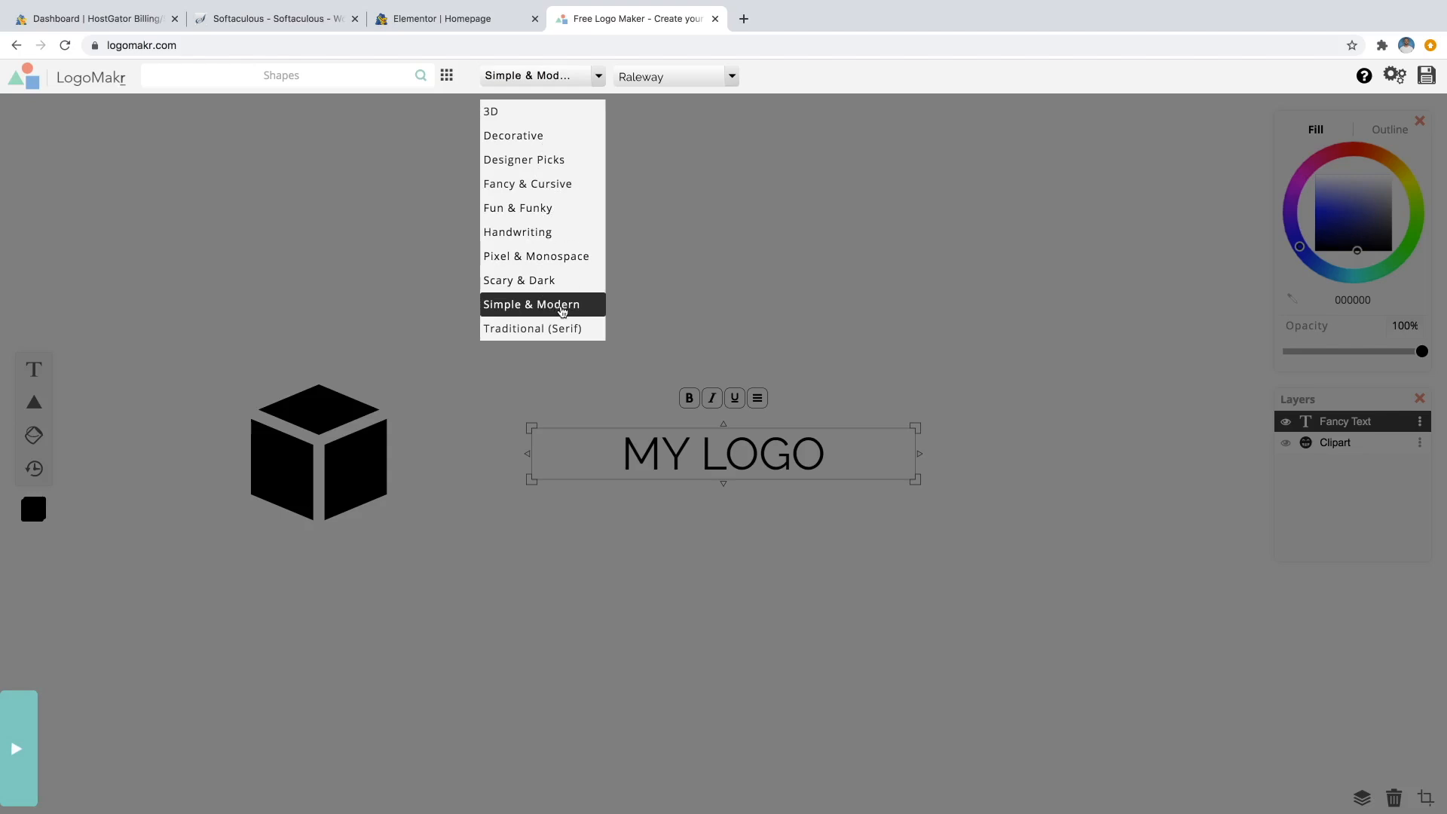
click(722, 85)
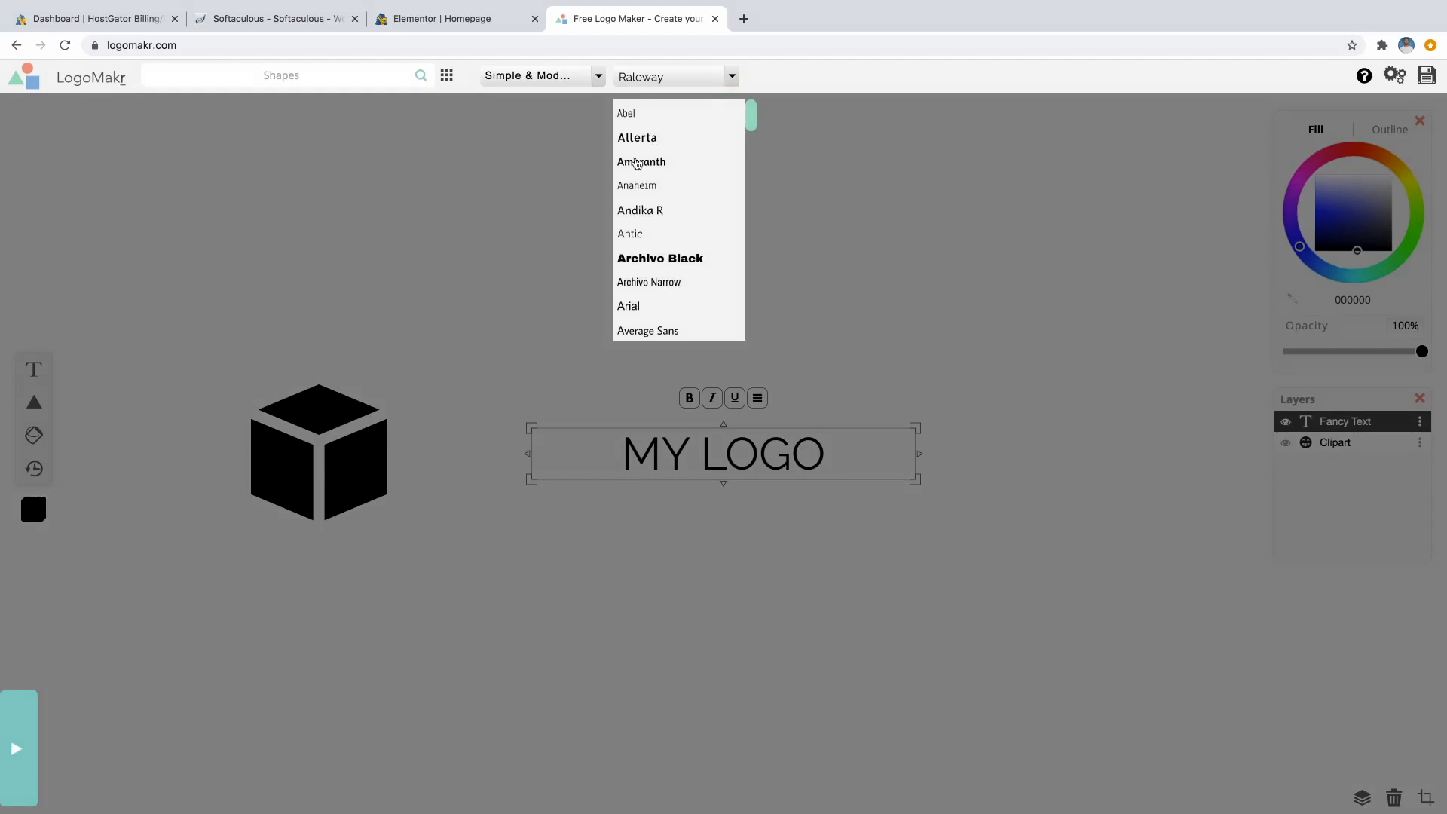
scroll(669, 213, down, 5)
scroll(670, 214, down, 2)
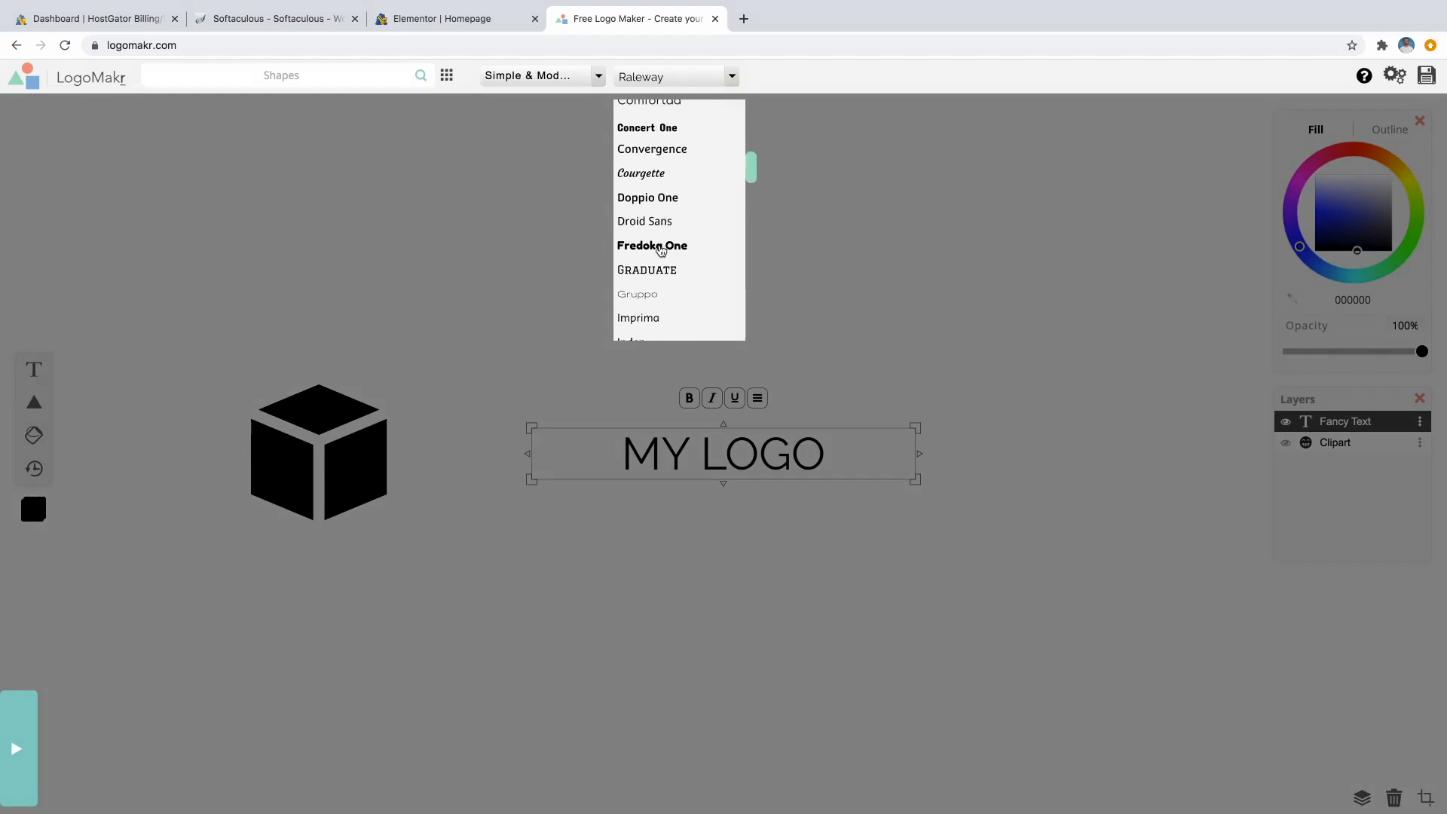
click(659, 246)
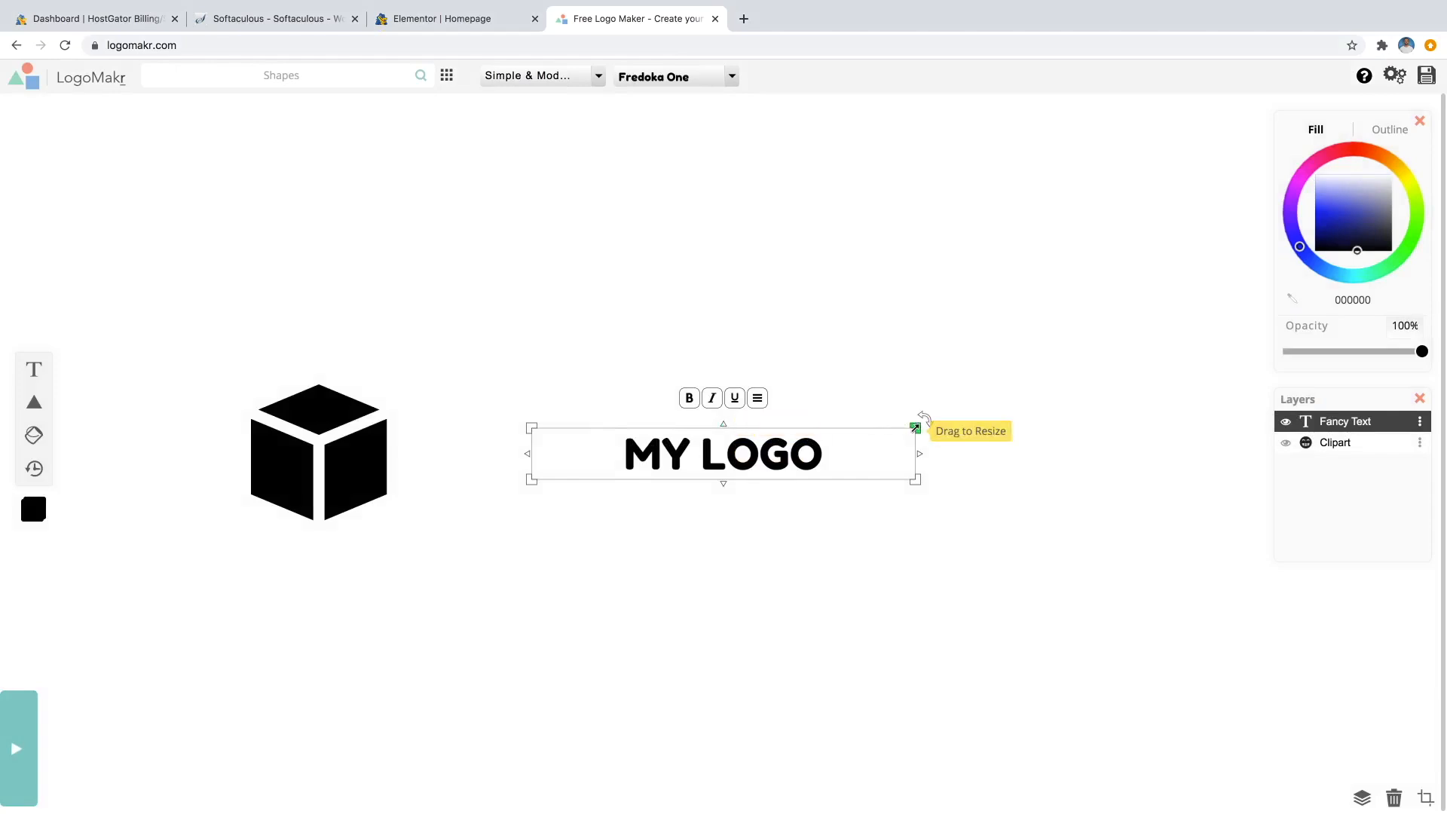
drag(917, 427, 1085, 339)
drag(962, 392, 924, 433)
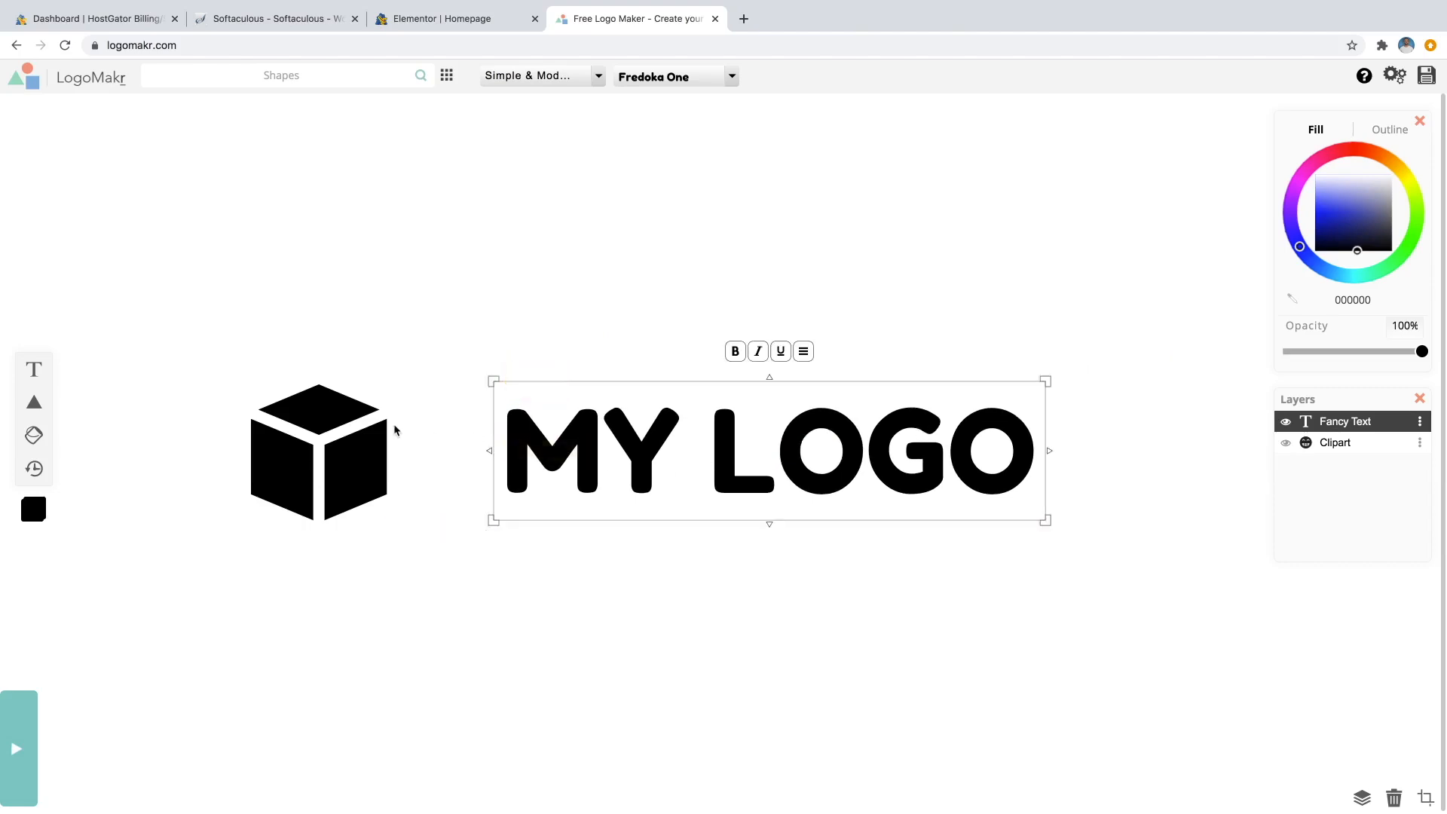
Shrink the cube to the text height and place it just left of MY LOGO.
drag(345, 452, 438, 460)
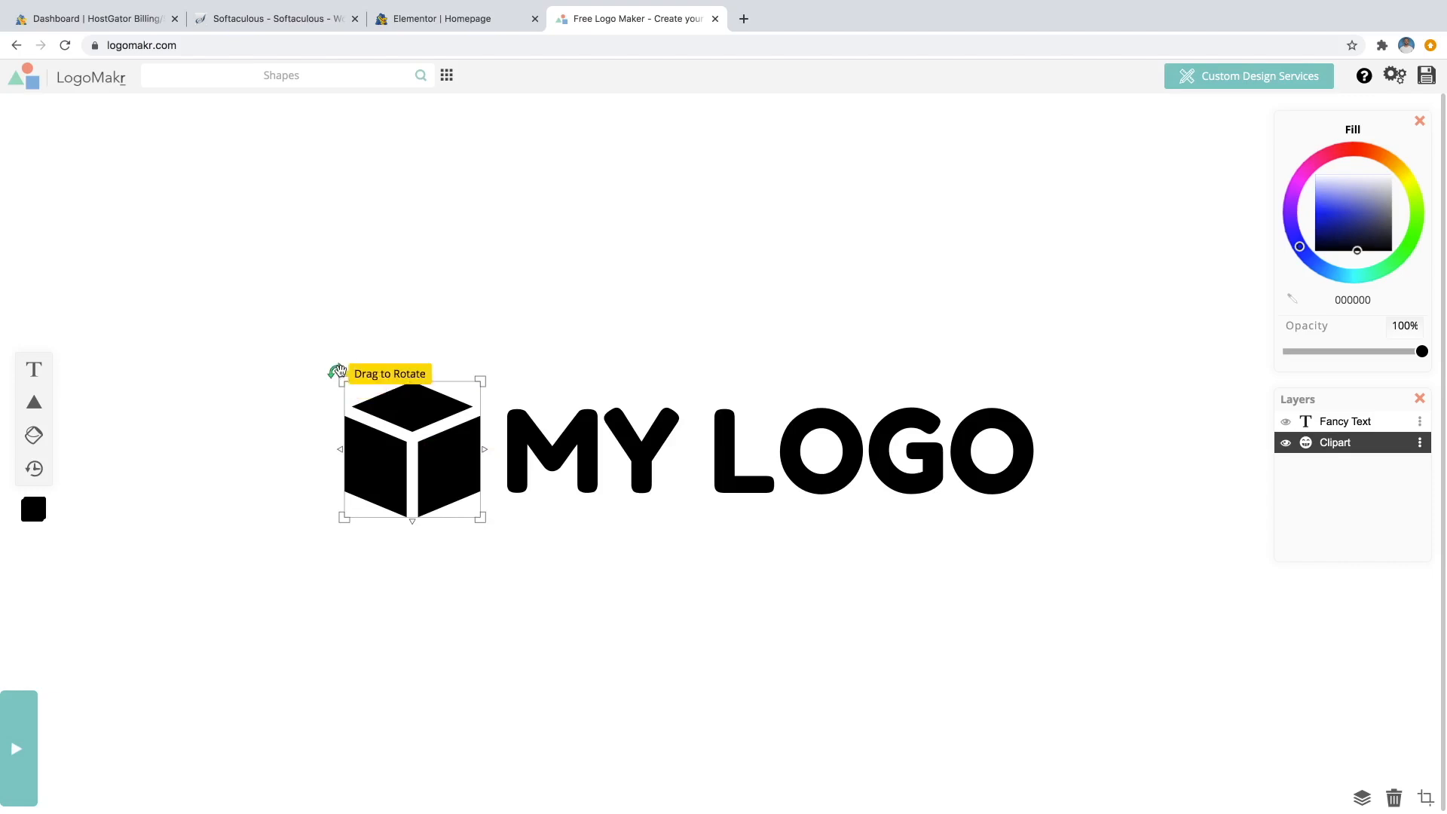
drag(344, 379, 401, 440)
click(647, 303)
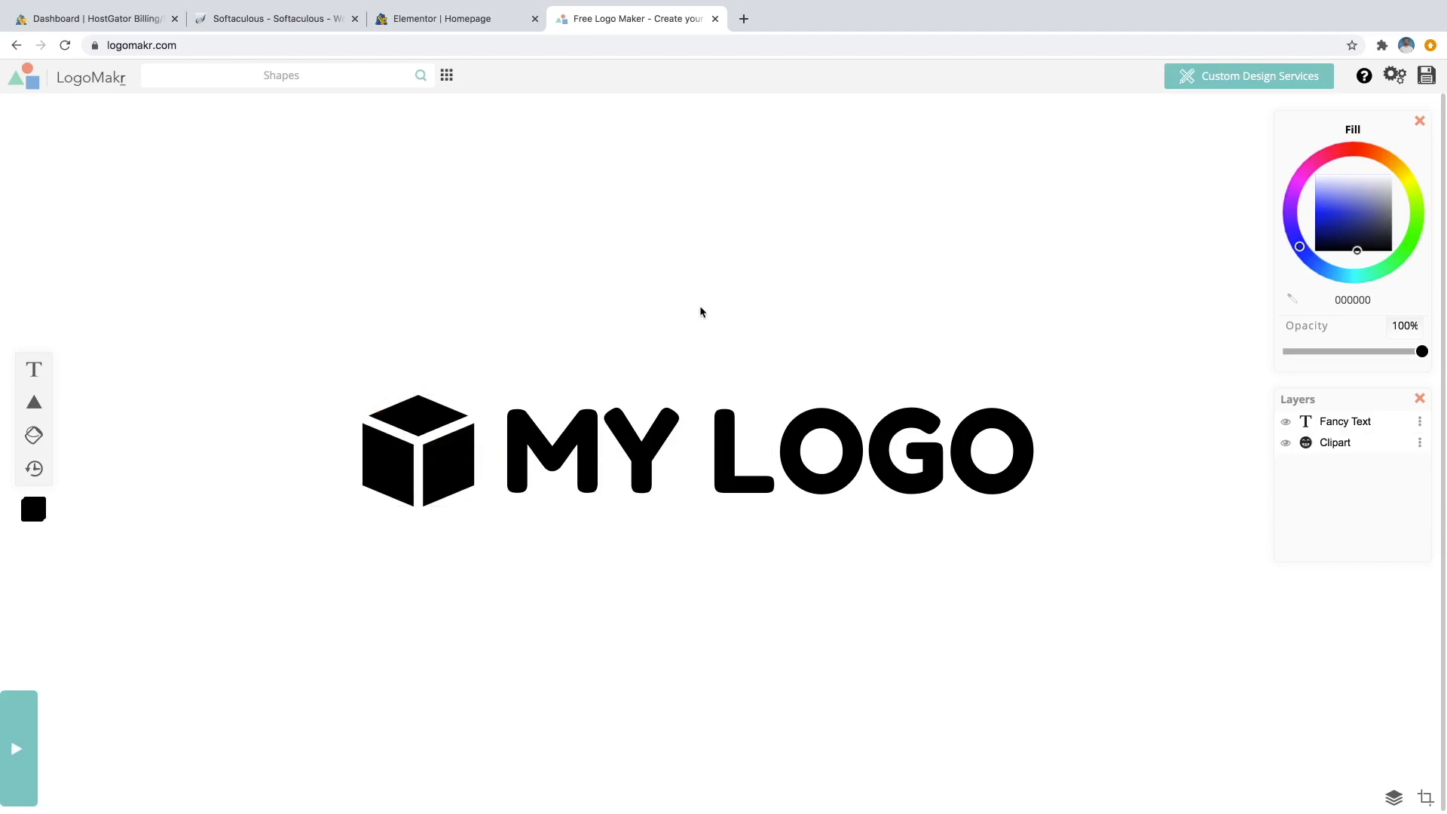
drag(436, 449, 434, 449)
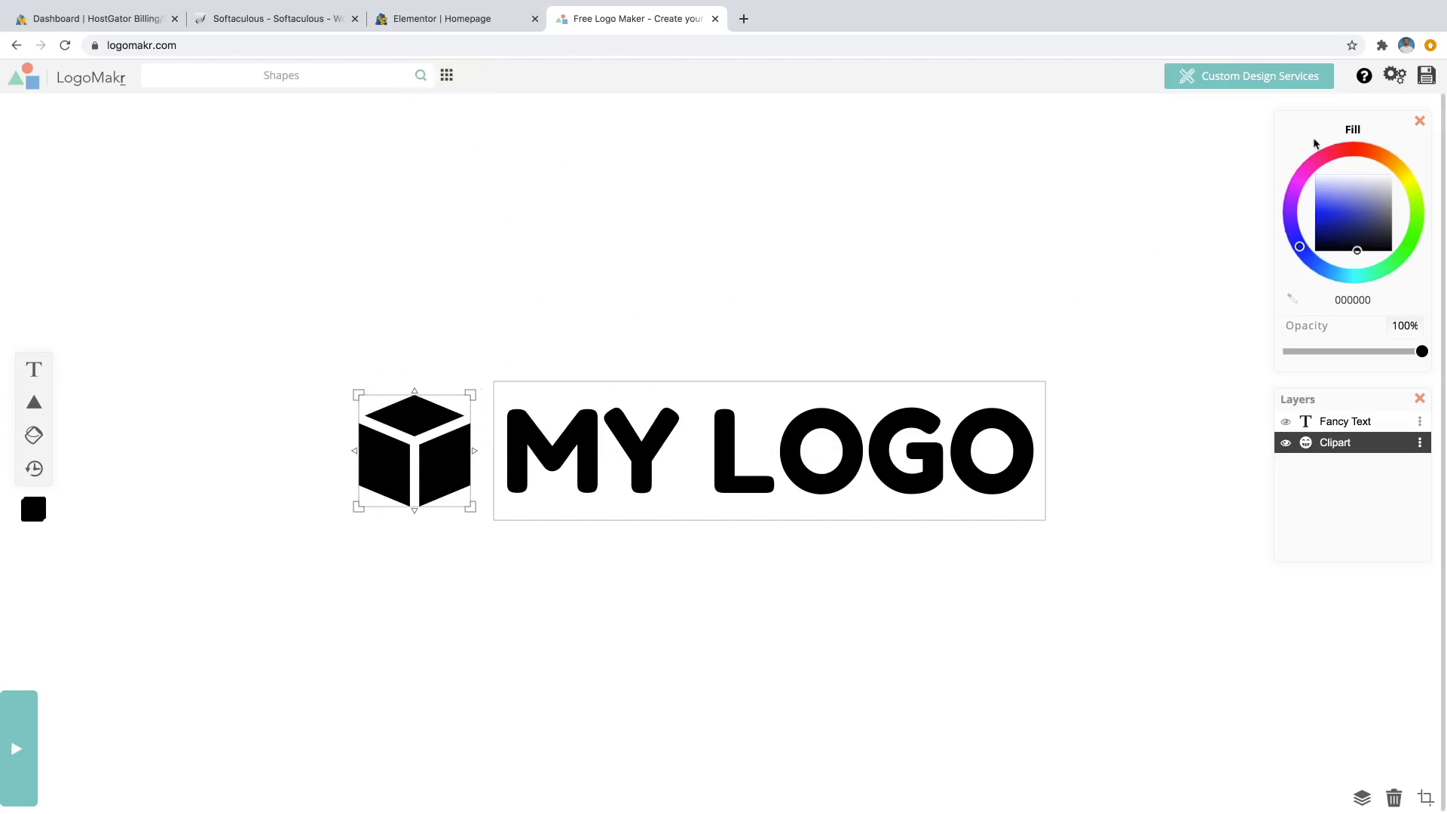
Save the cube-and-MY LOGO design and download the free low-resolution PNG.
click(1426, 76)
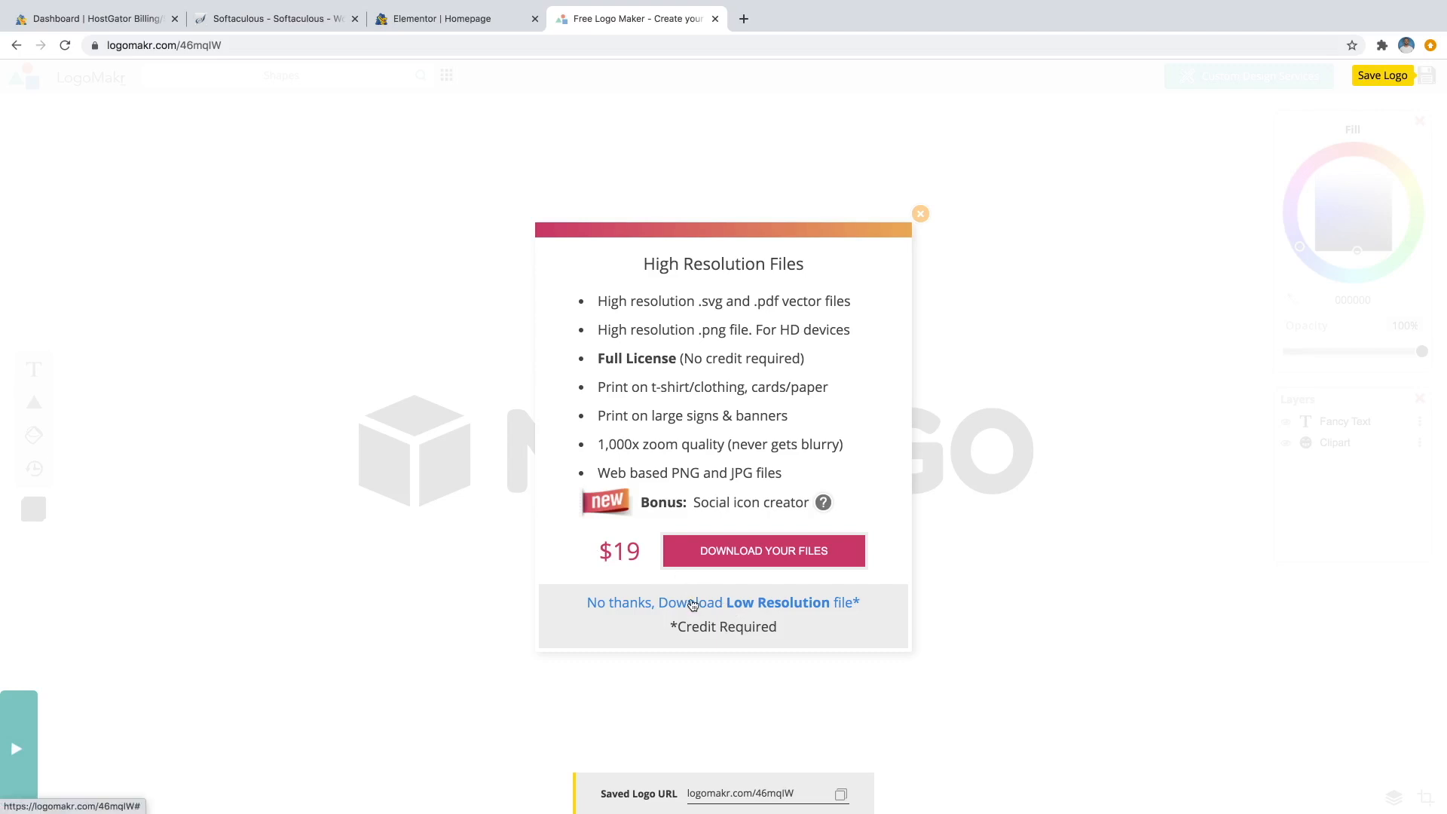
click(733, 603)
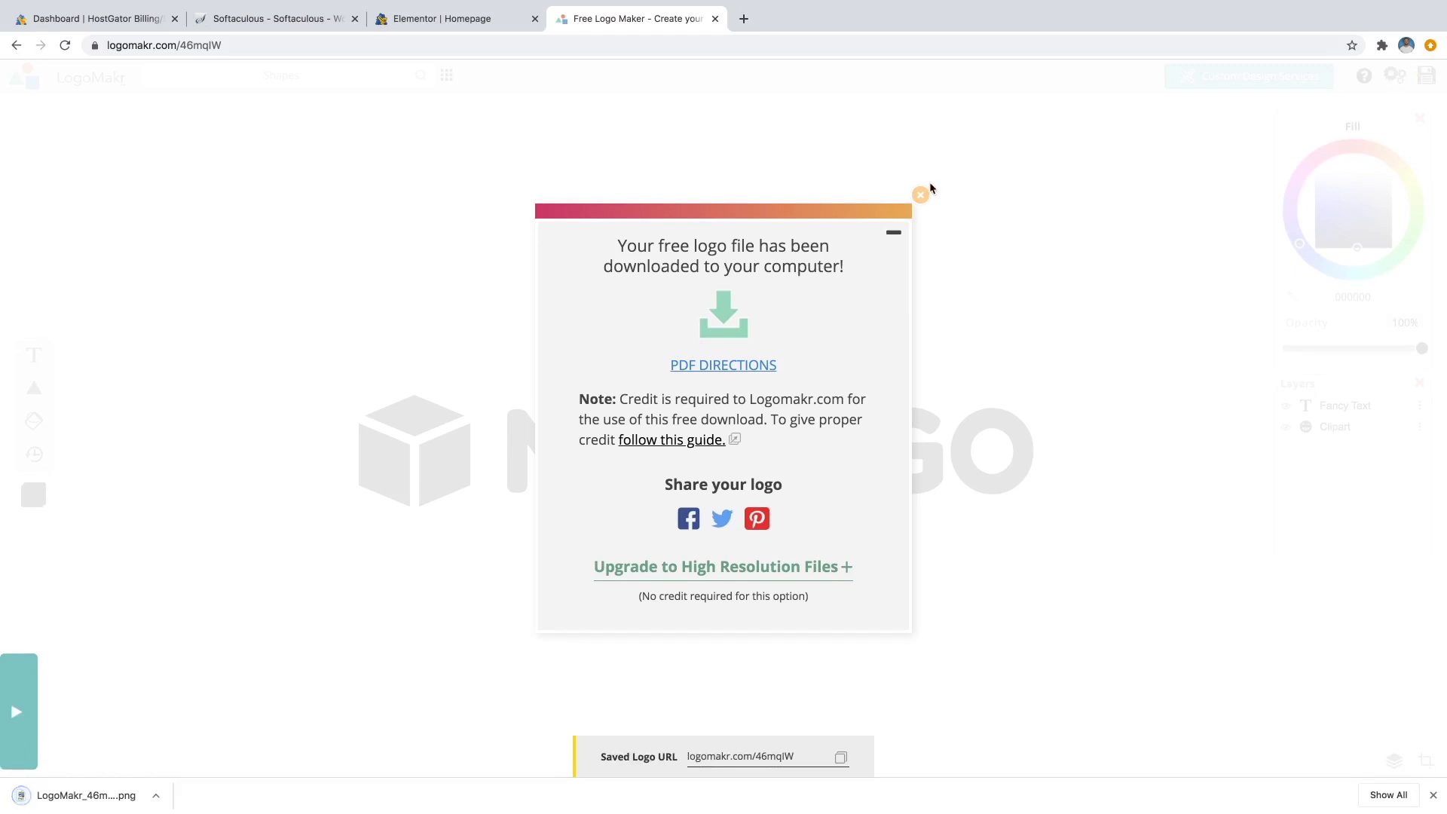
click(920, 195)
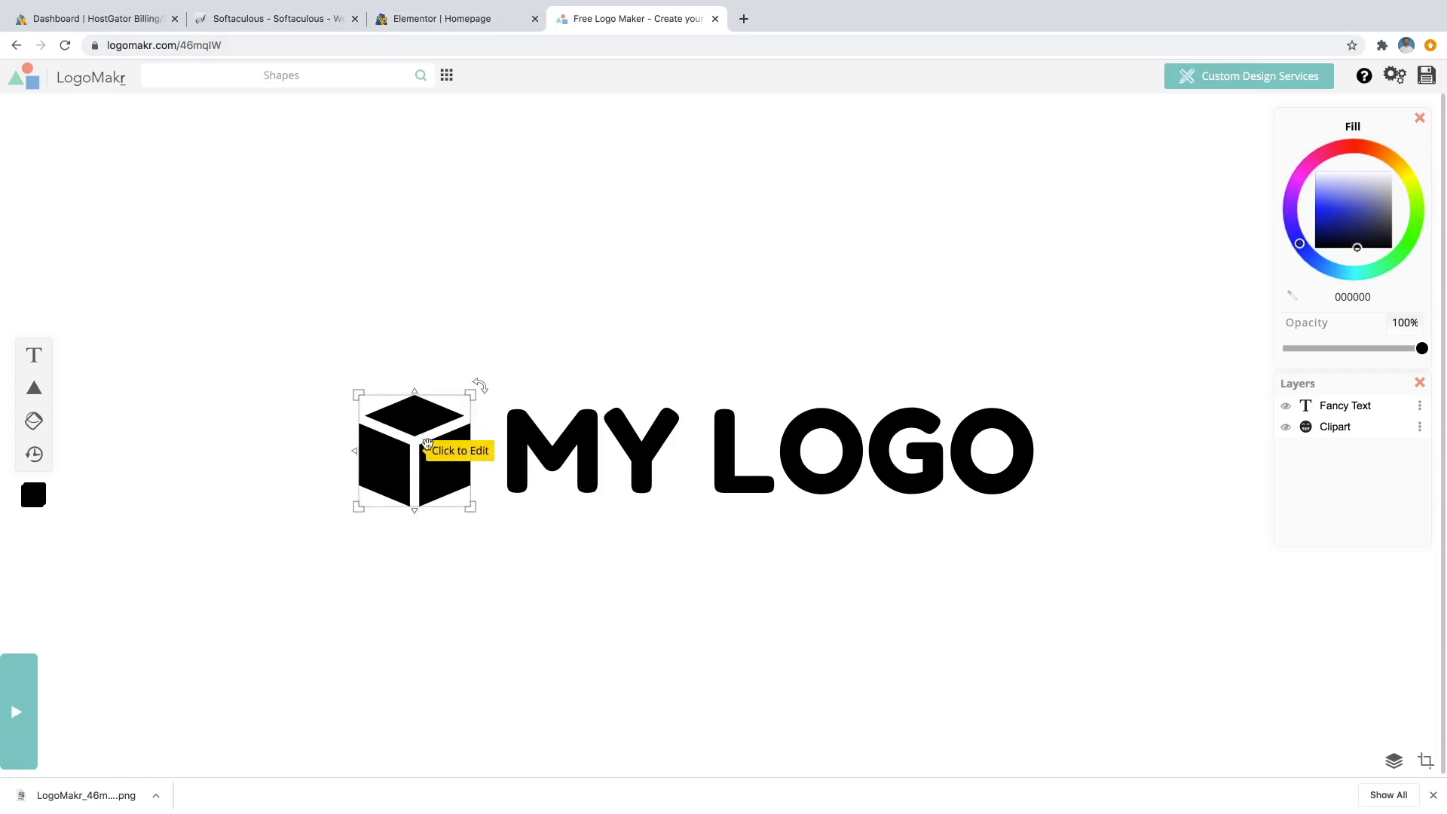
Delete the MY LOGO text, then enlarge the cube and centre it on the canvas.
click(590, 429)
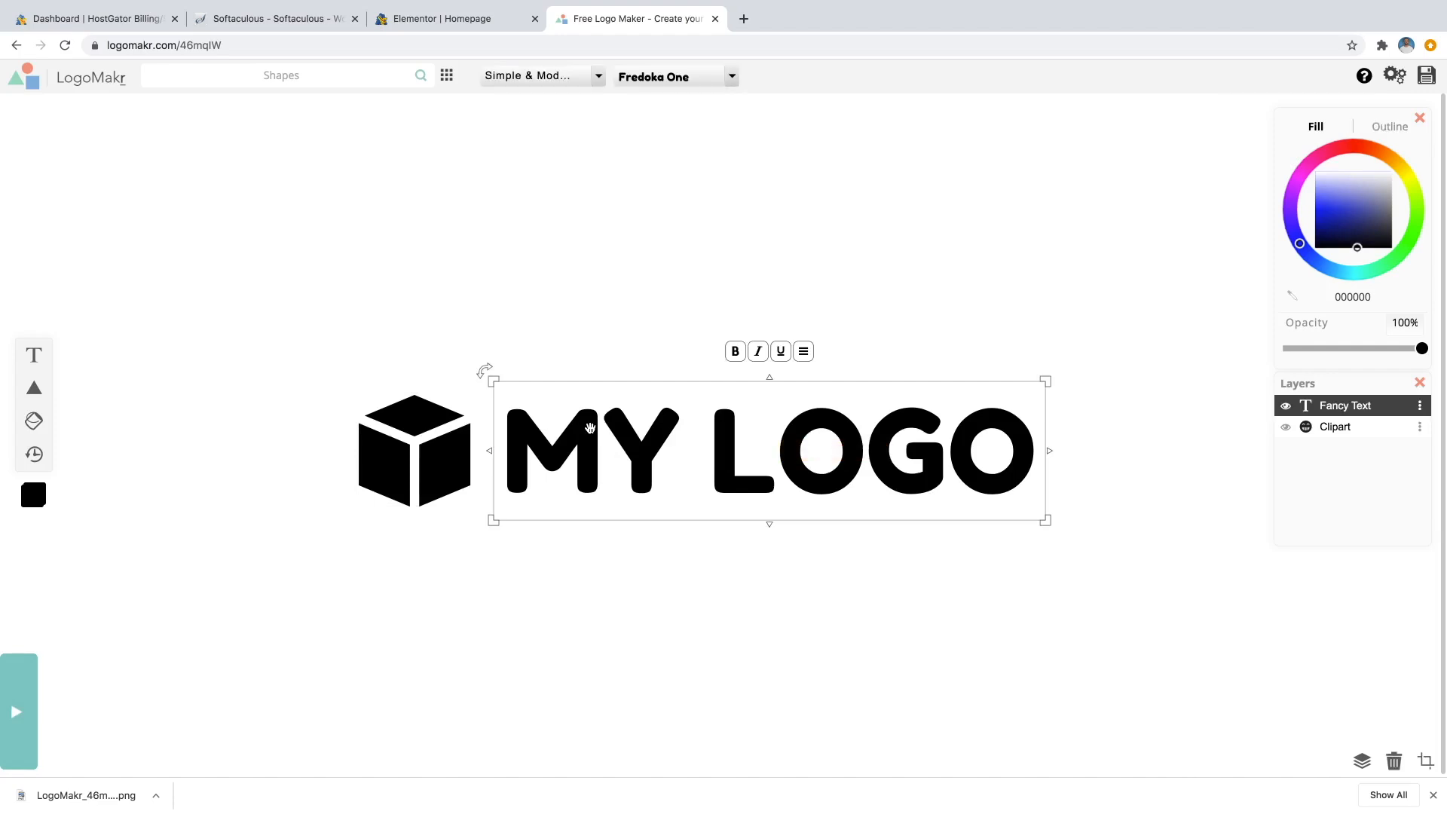
key(Delete)
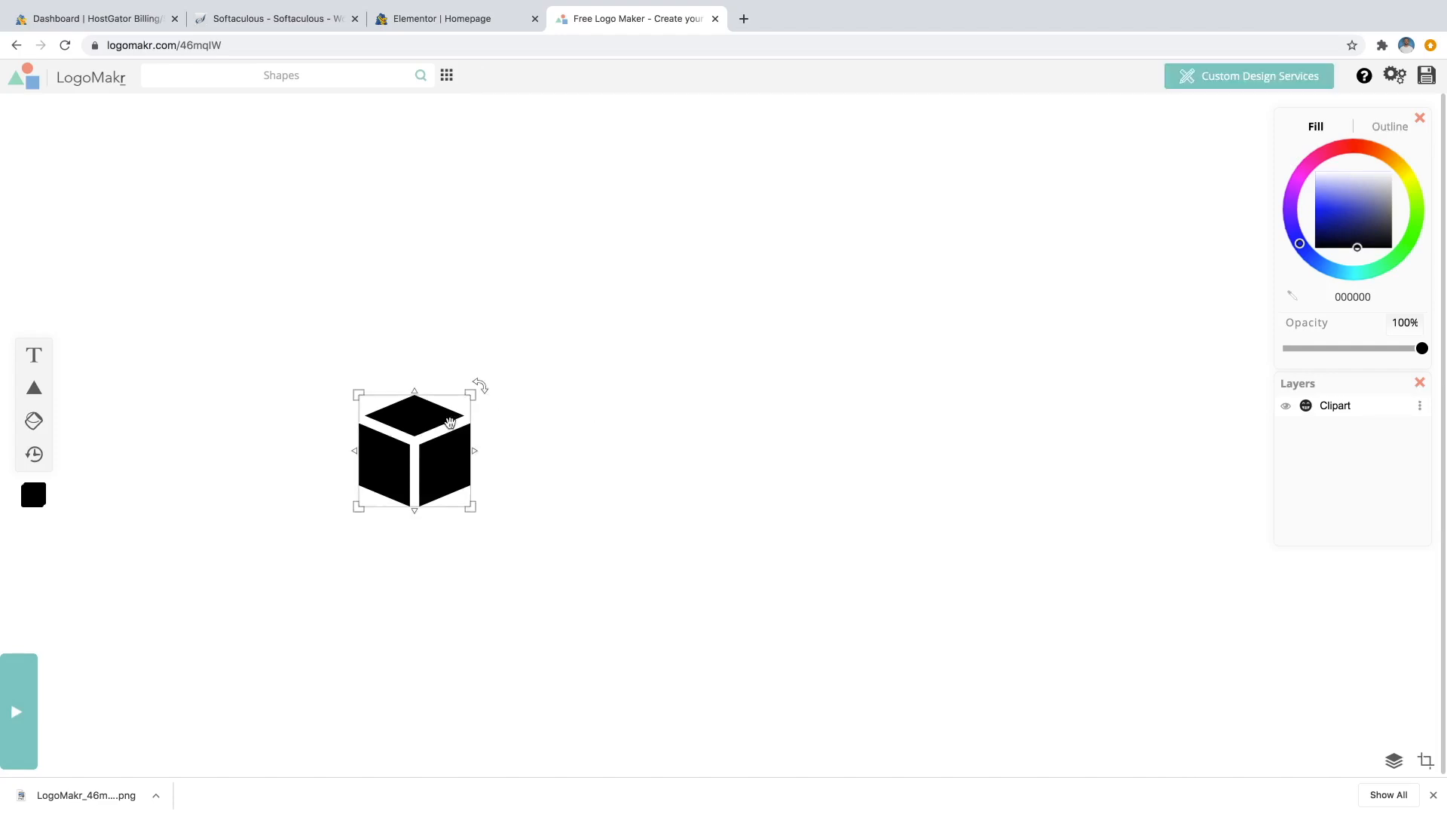
click(432, 435)
drag(432, 435, 682, 427)
drag(726, 383, 931, 132)
drag(867, 202, 746, 331)
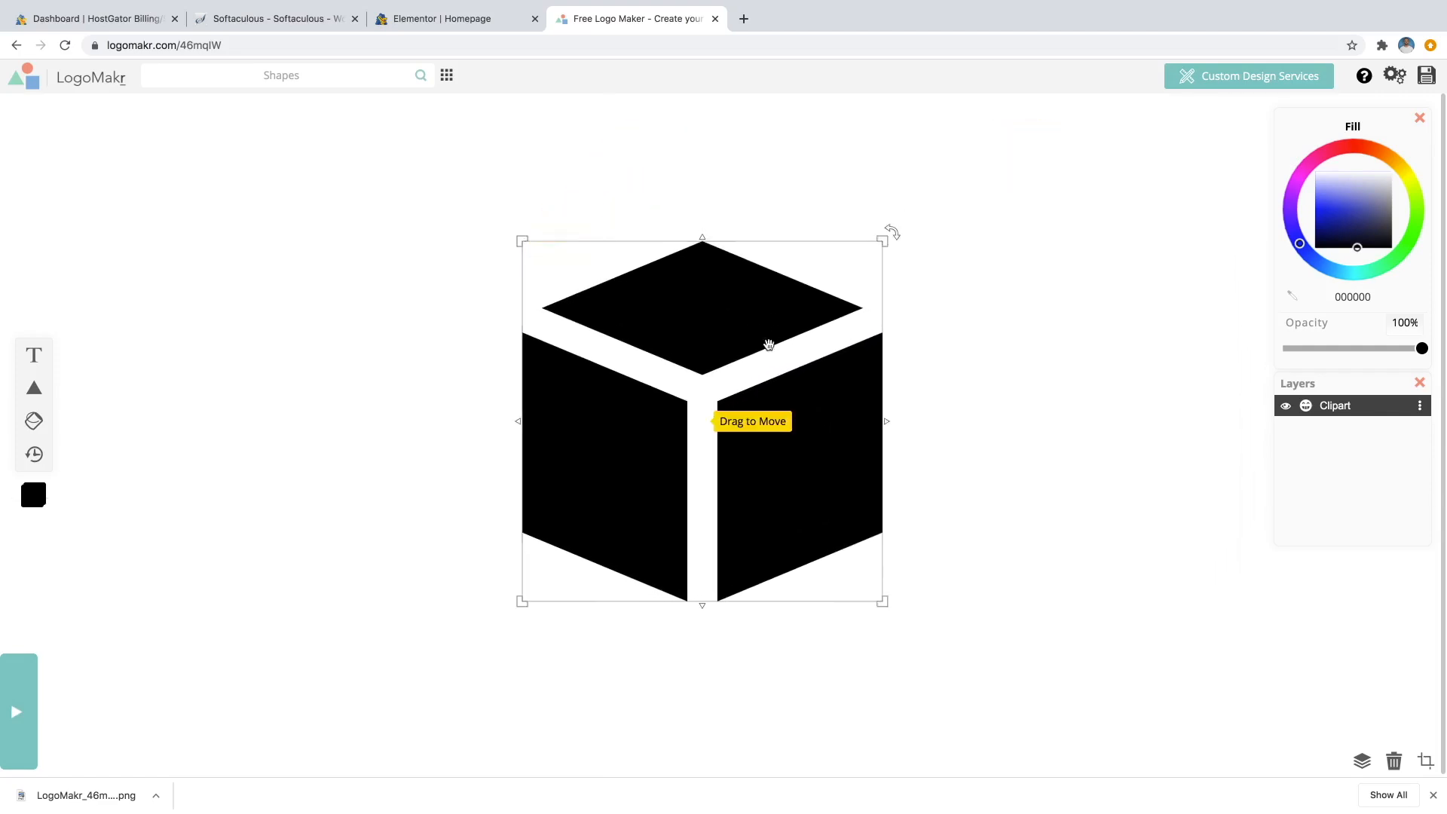
click(951, 362)
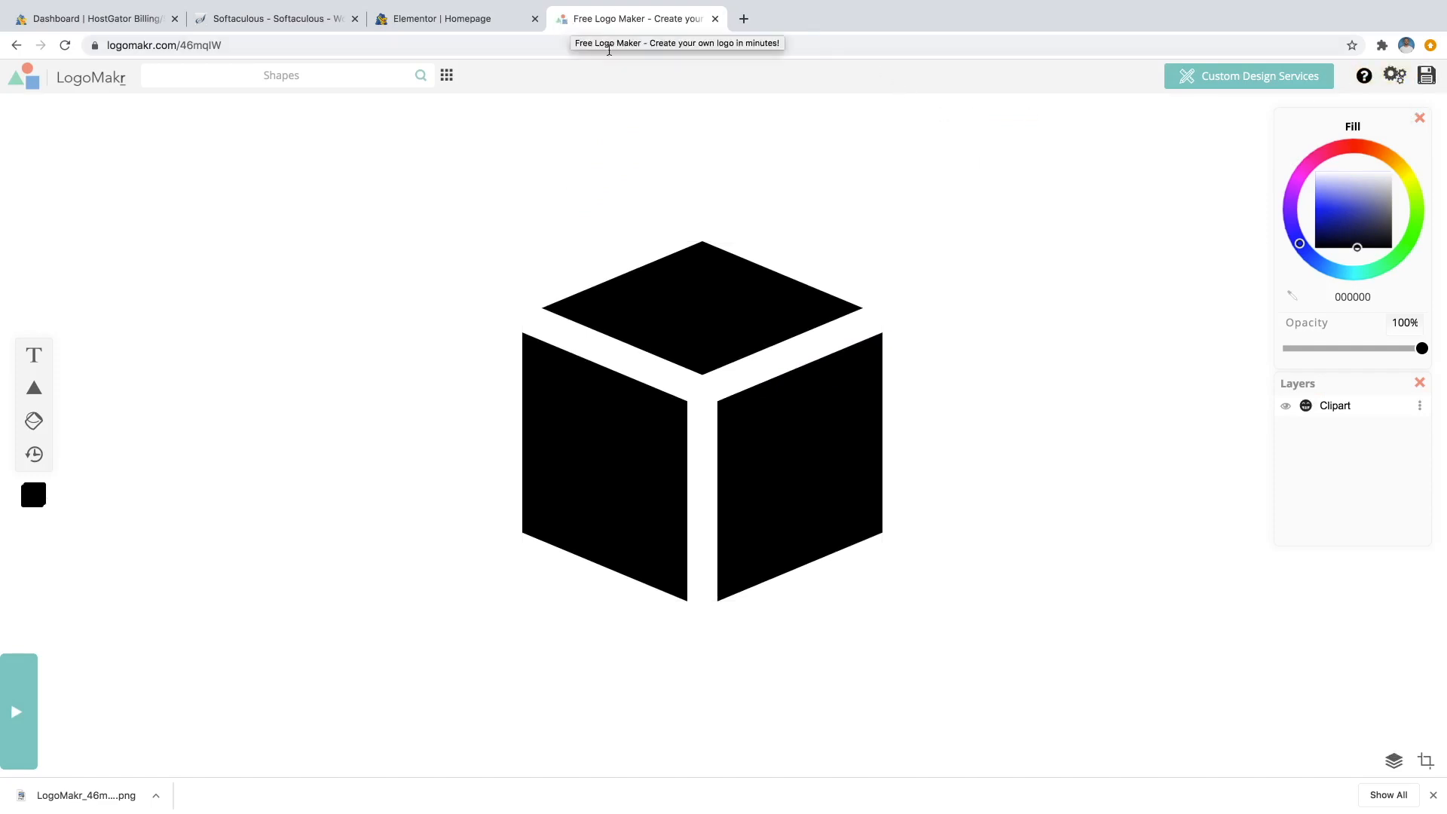
Save the cube-only design, download its free low-resolution PNG, and dismiss the download notices.
click(1426, 78)
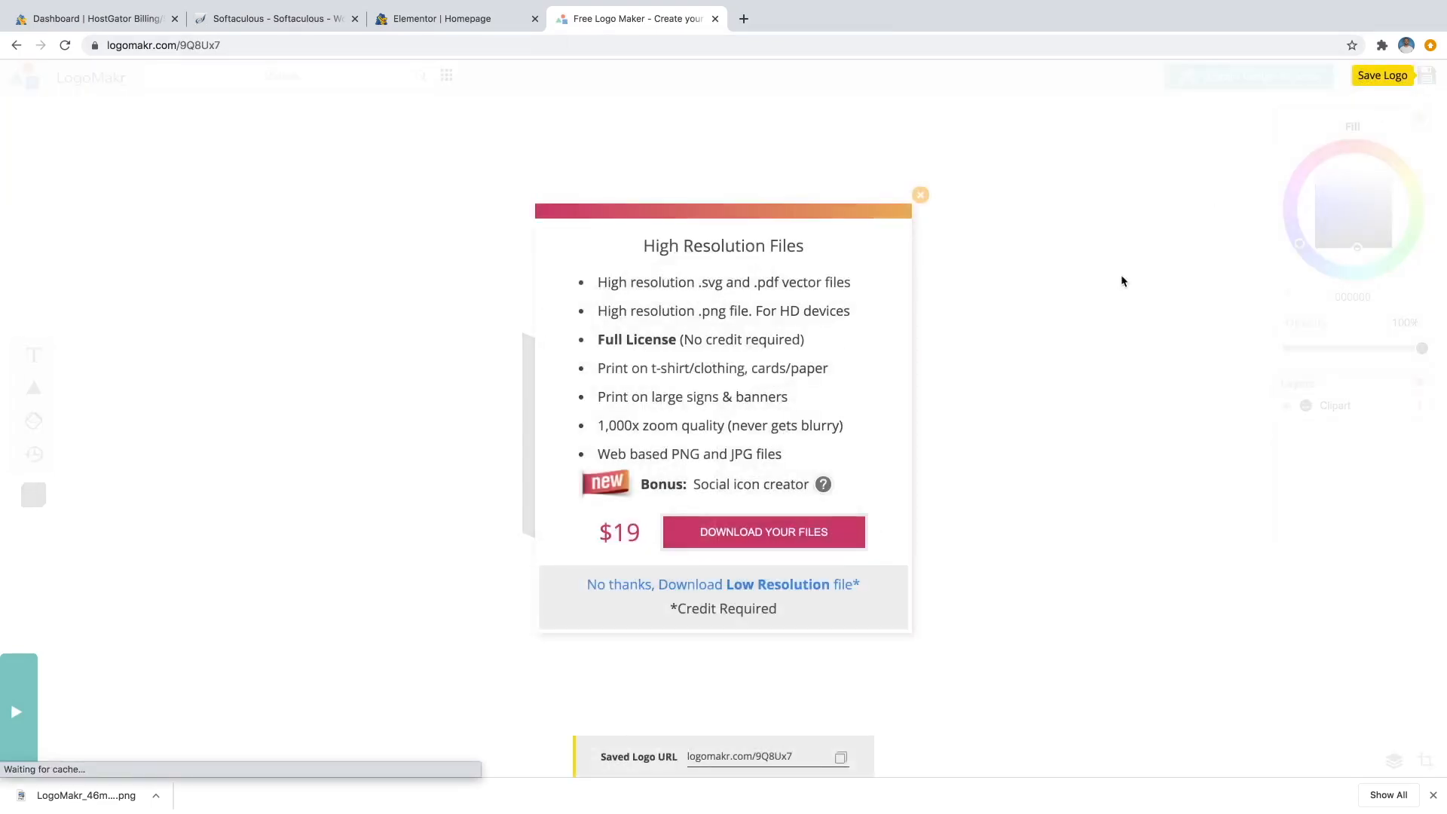
click(729, 586)
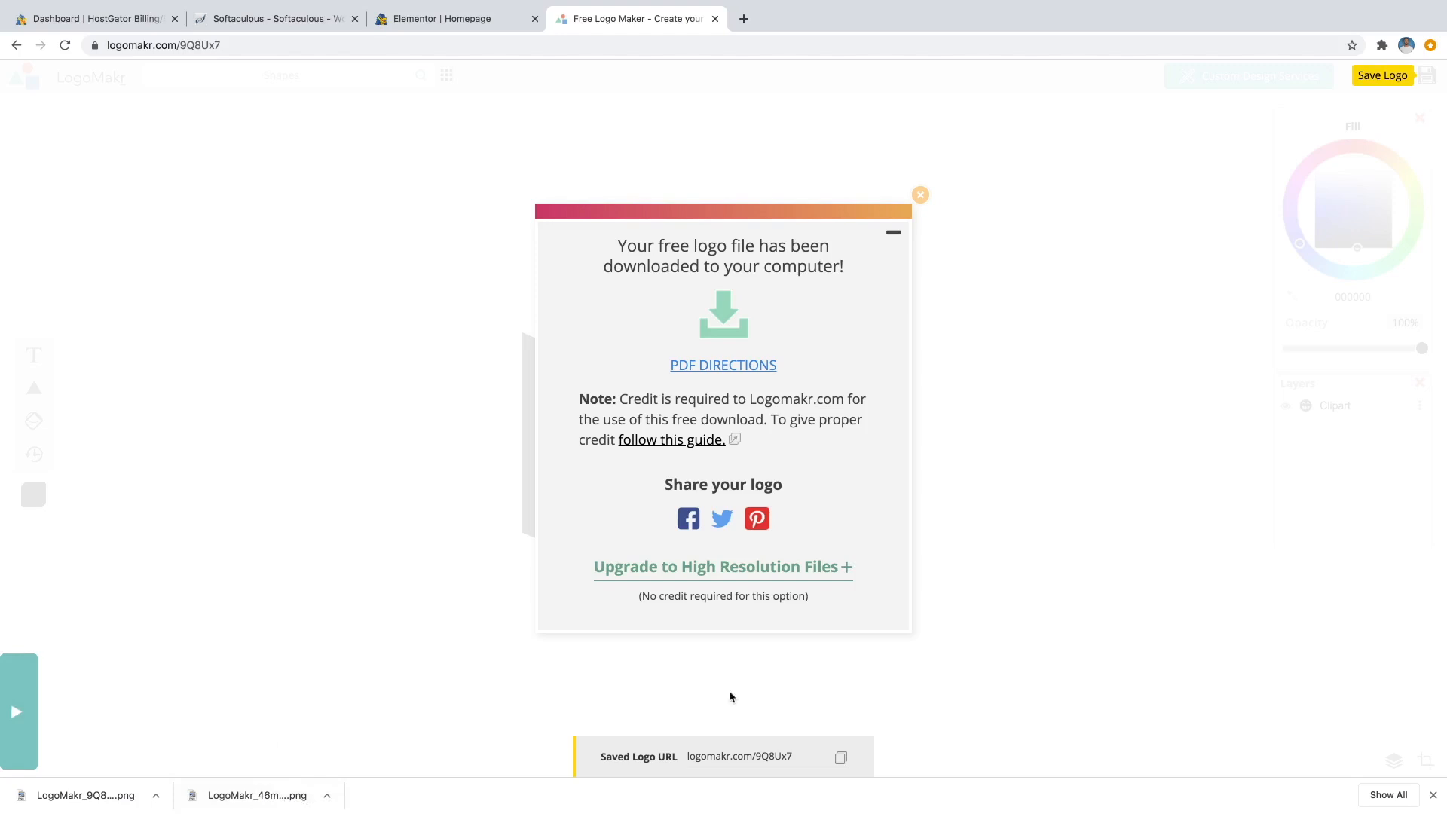
click(1432, 796)
click(921, 215)
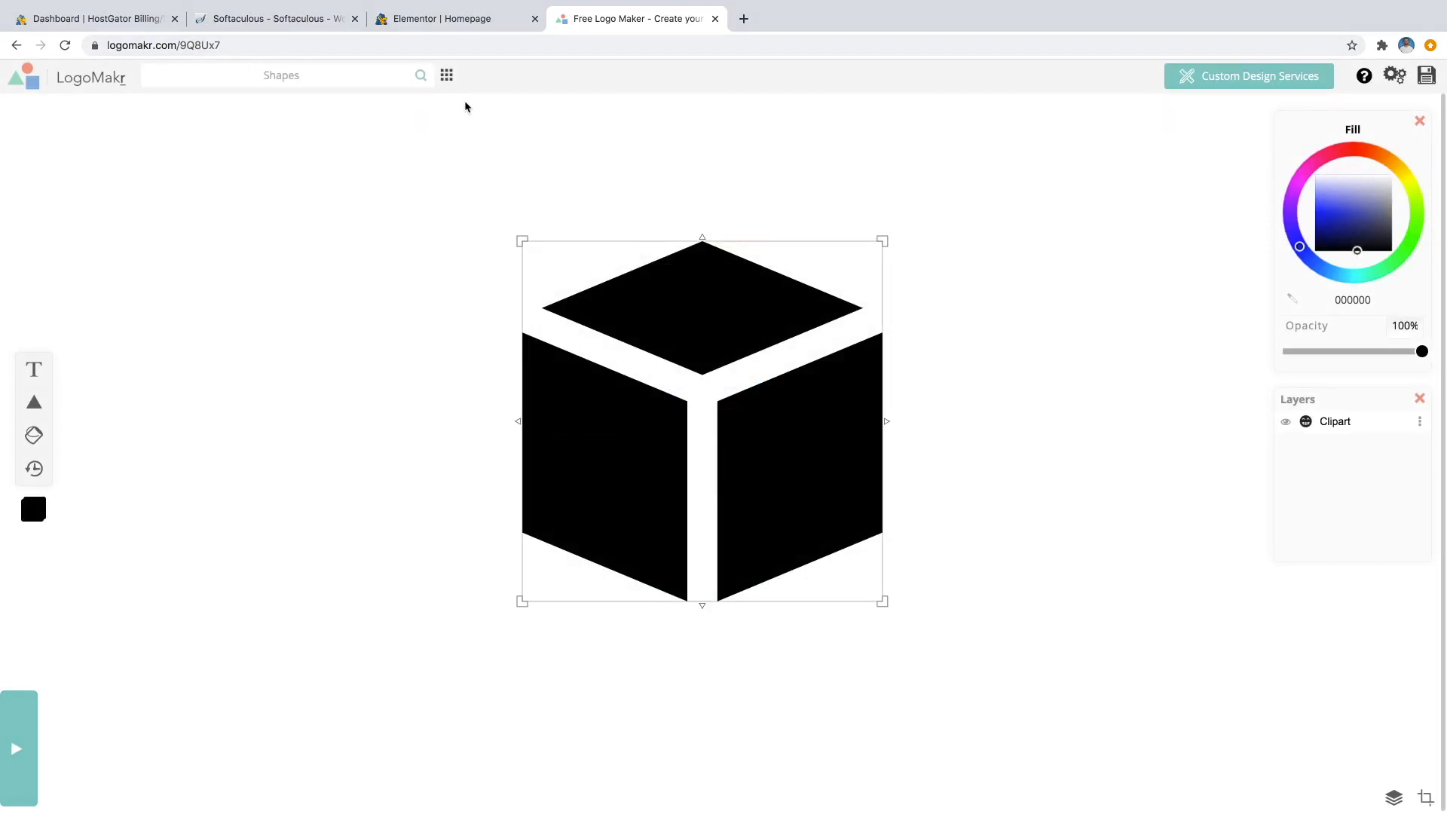
In the Elementor editor, open the media picker for the footer's placeholder image.
click(406, 21)
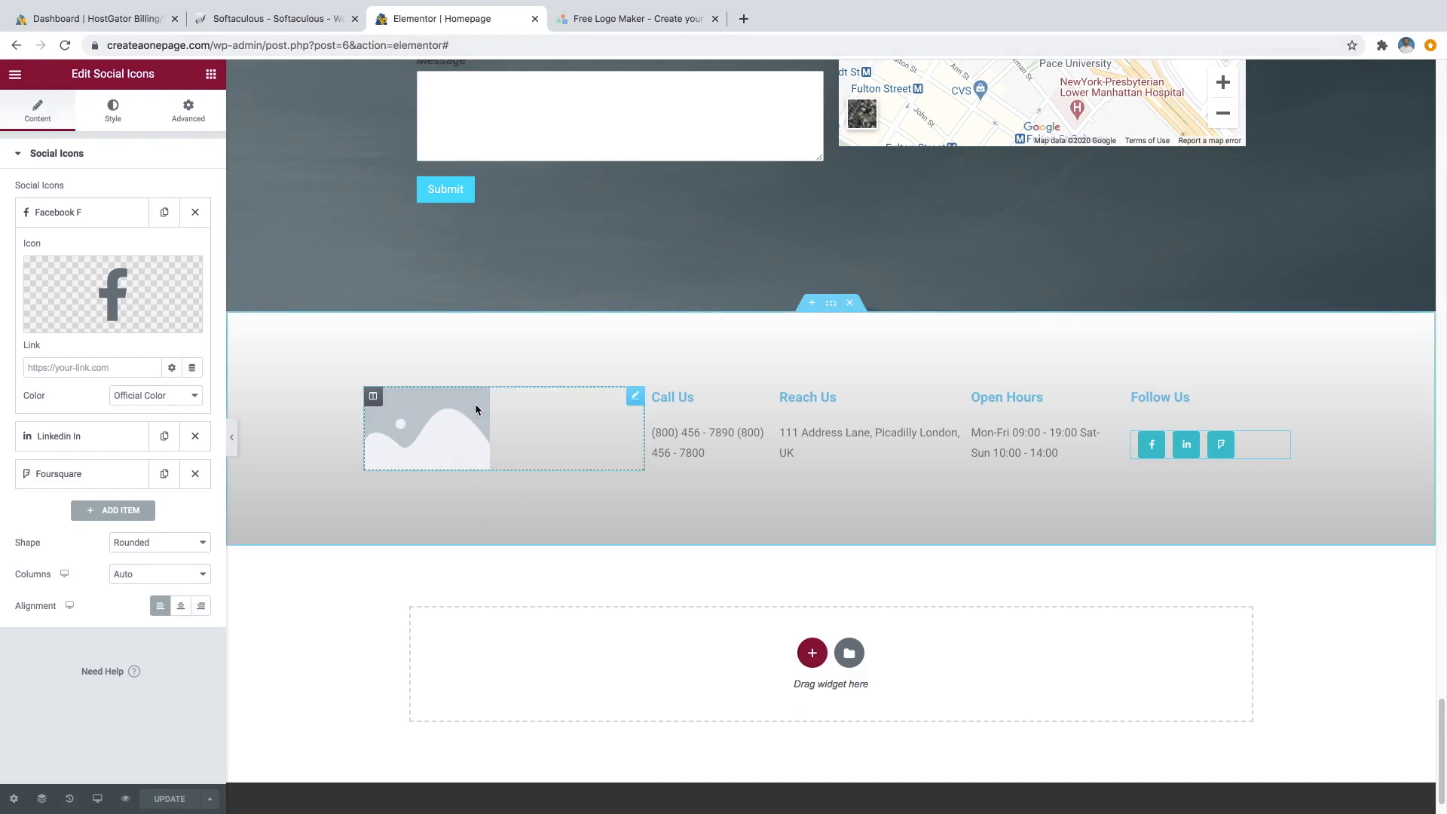
click(634, 398)
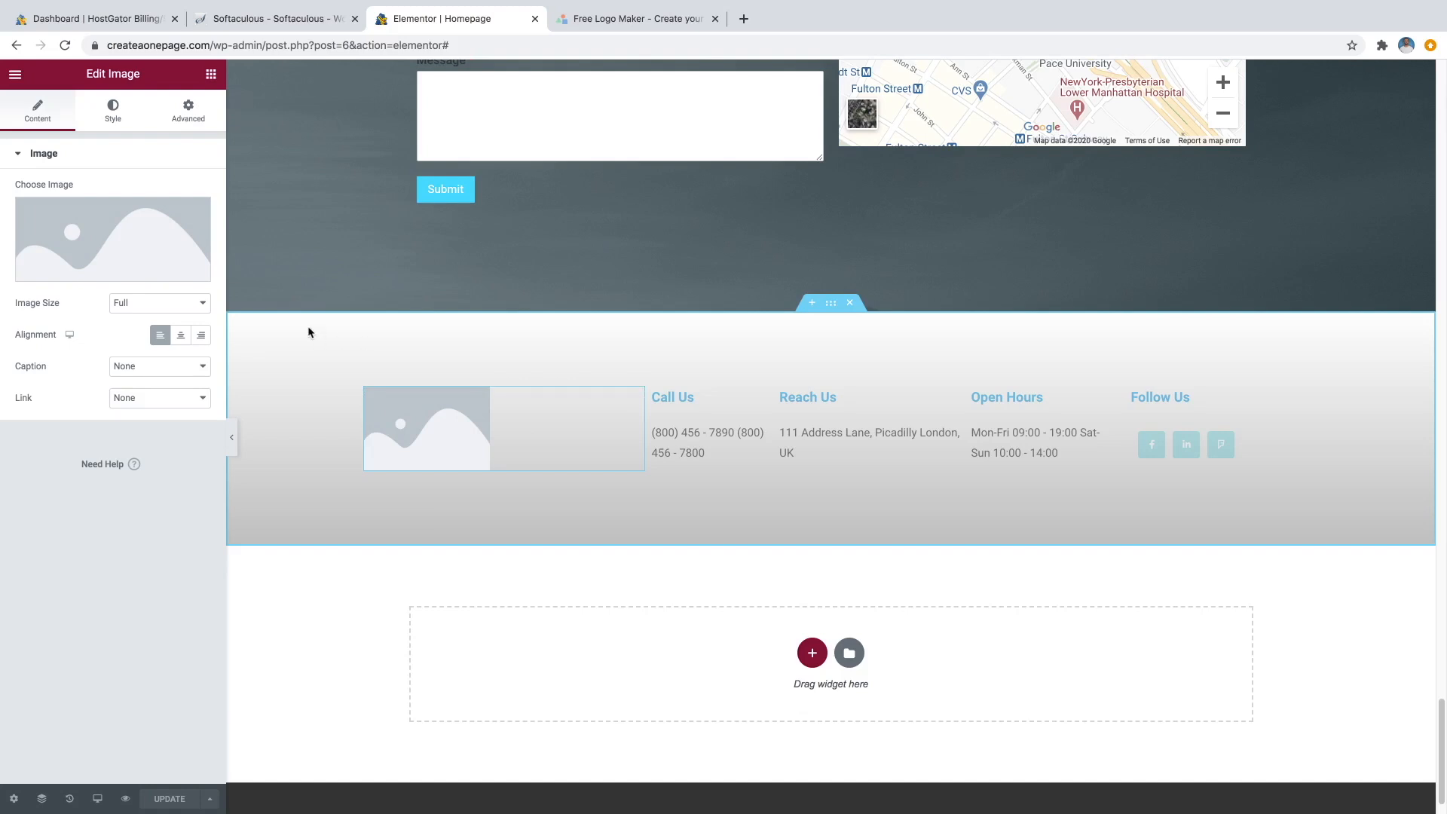
click(132, 273)
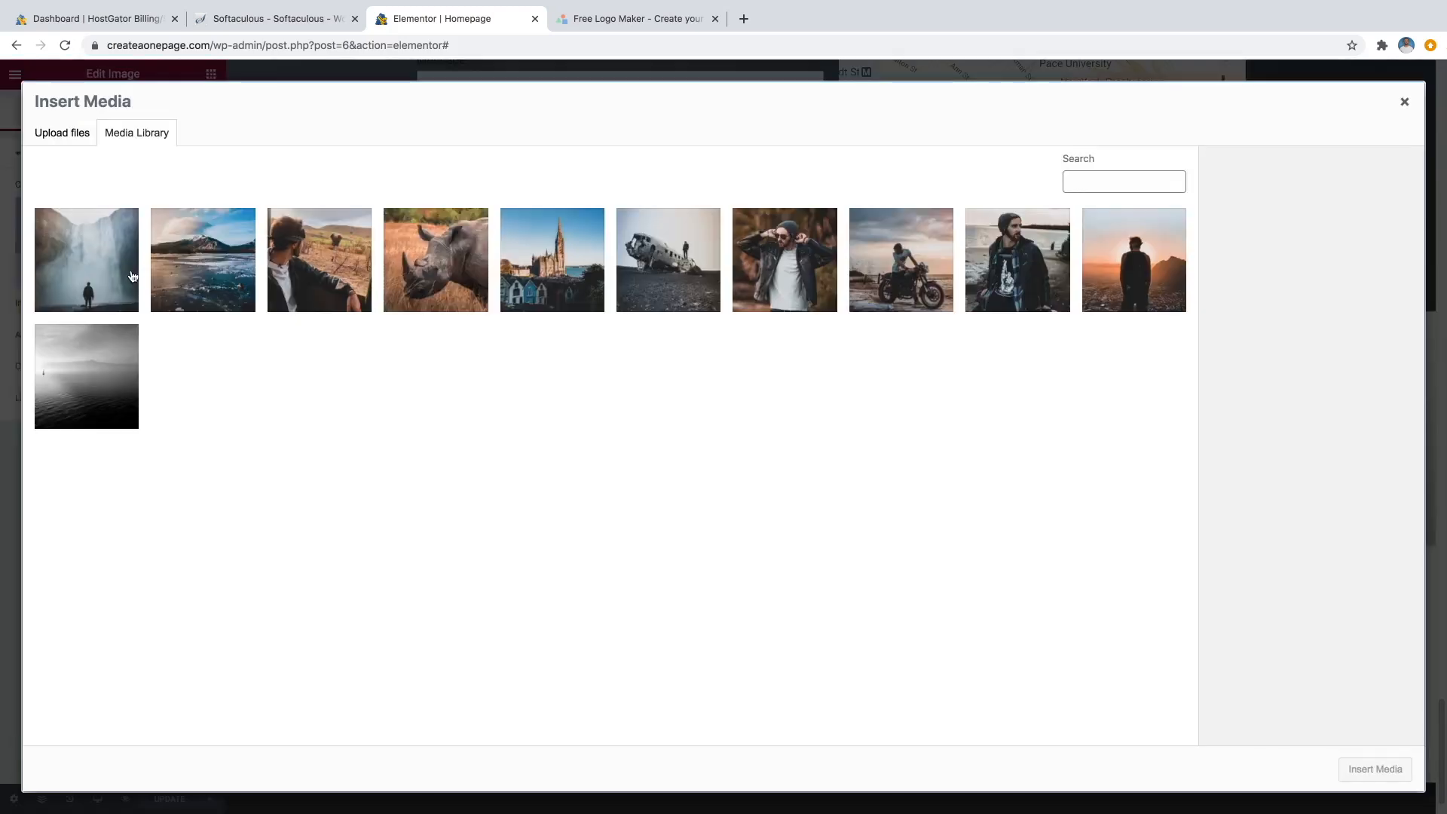
Upload Sample Logo.png and Site Icon.png, then insert the YOUR LOGO image into the footer.
click(71, 142)
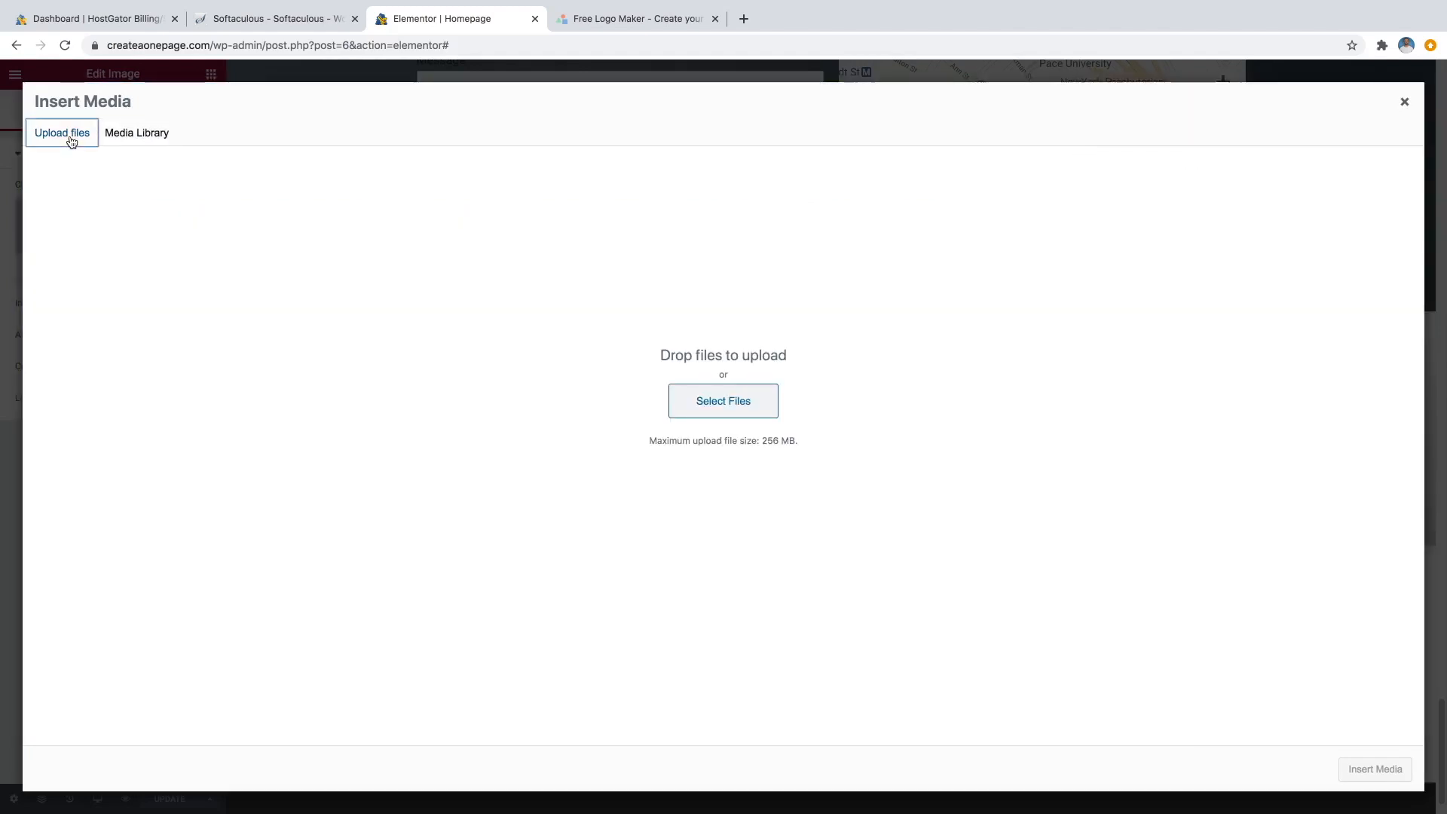
click(700, 407)
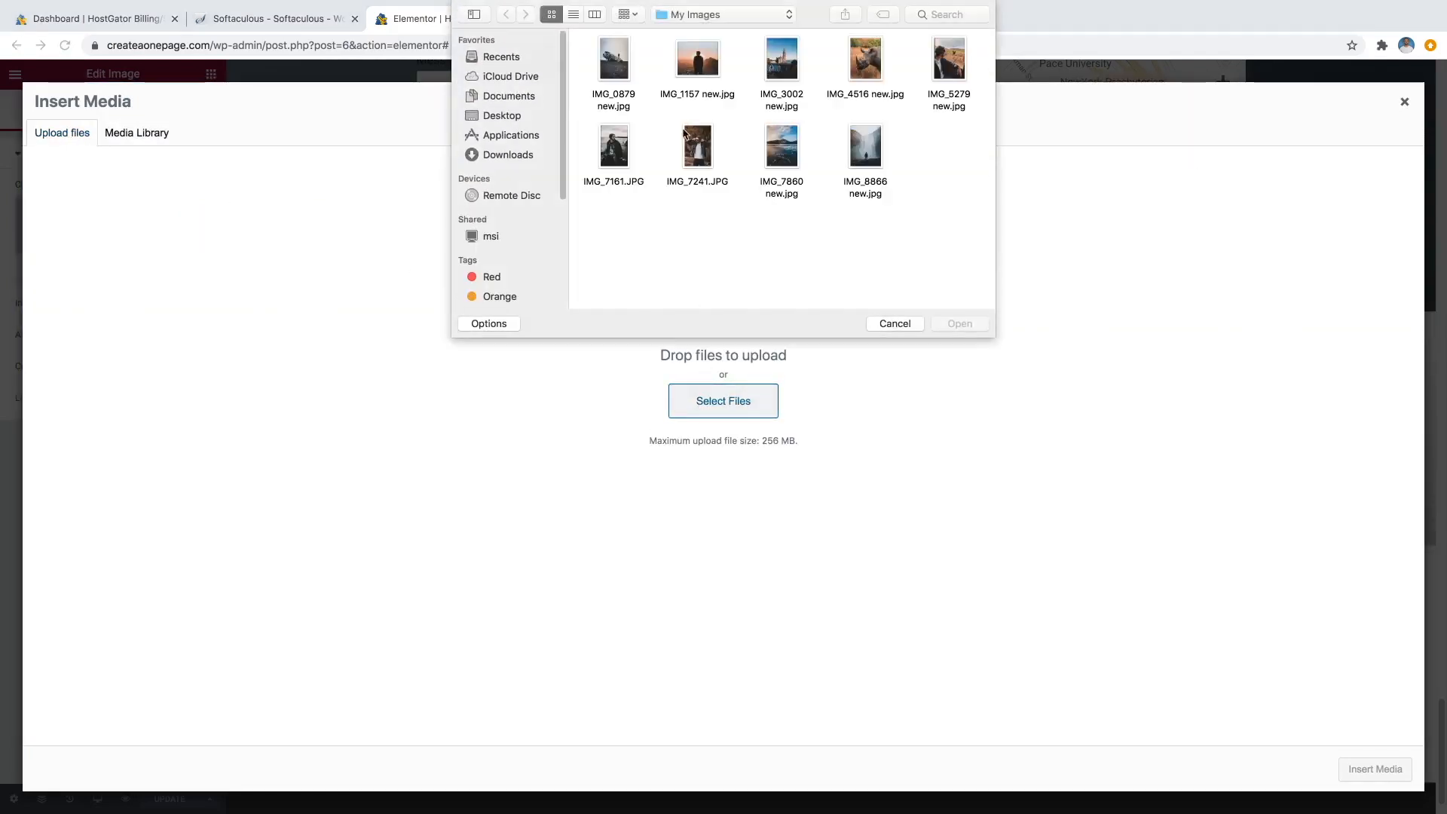
click(694, 17)
click(698, 31)
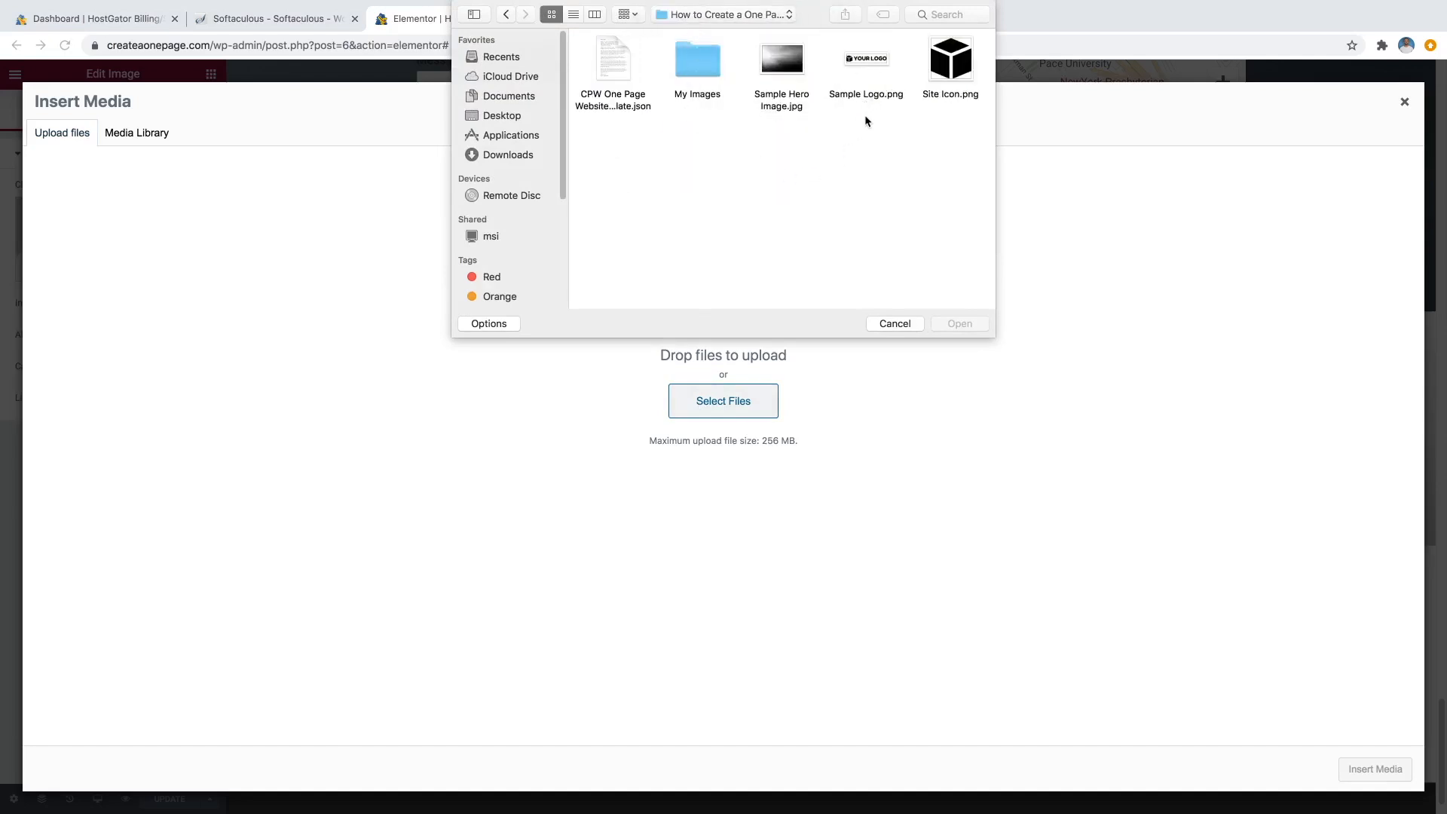
click(876, 57)
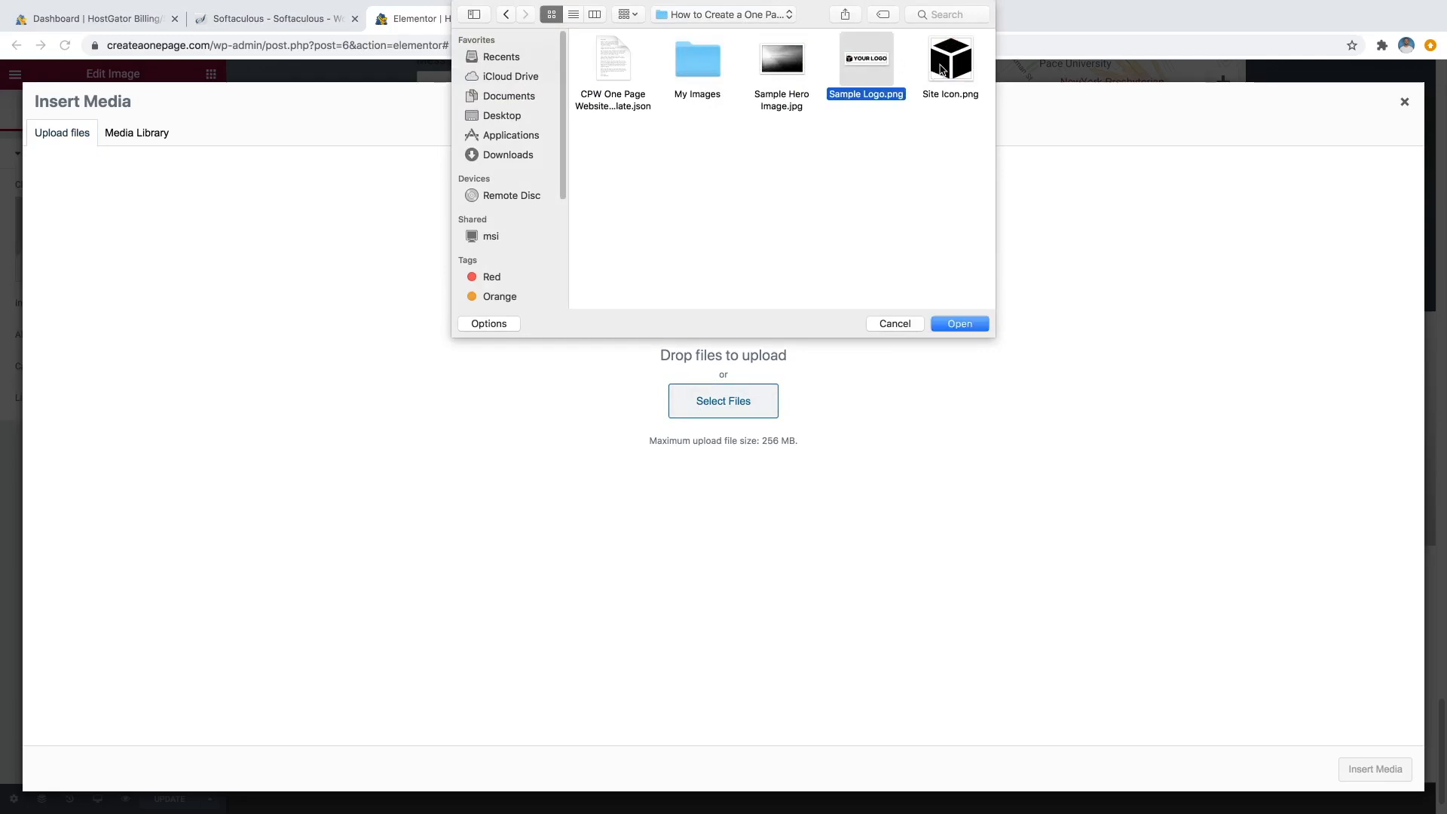
super+click(941, 69)
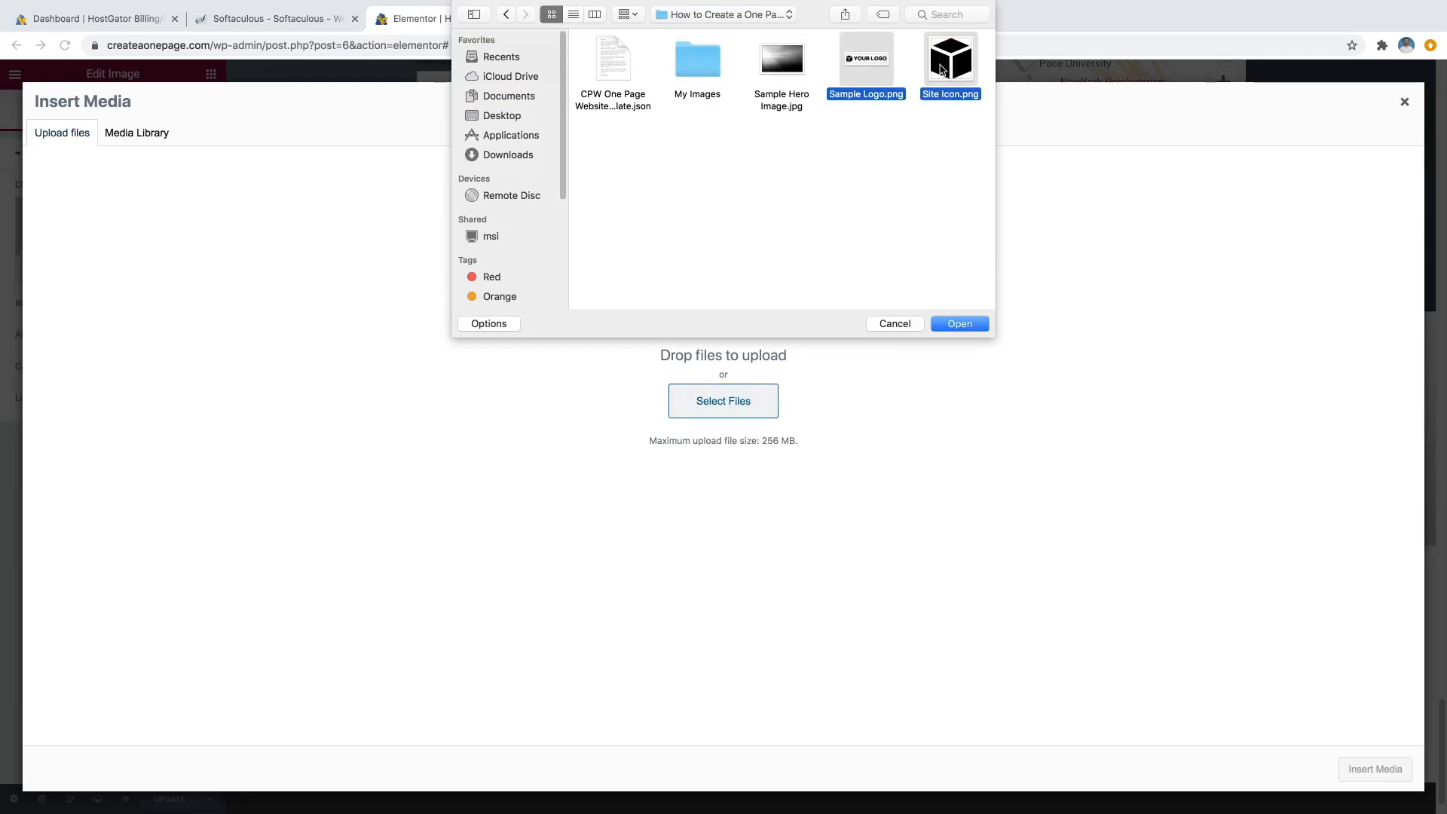
click(957, 324)
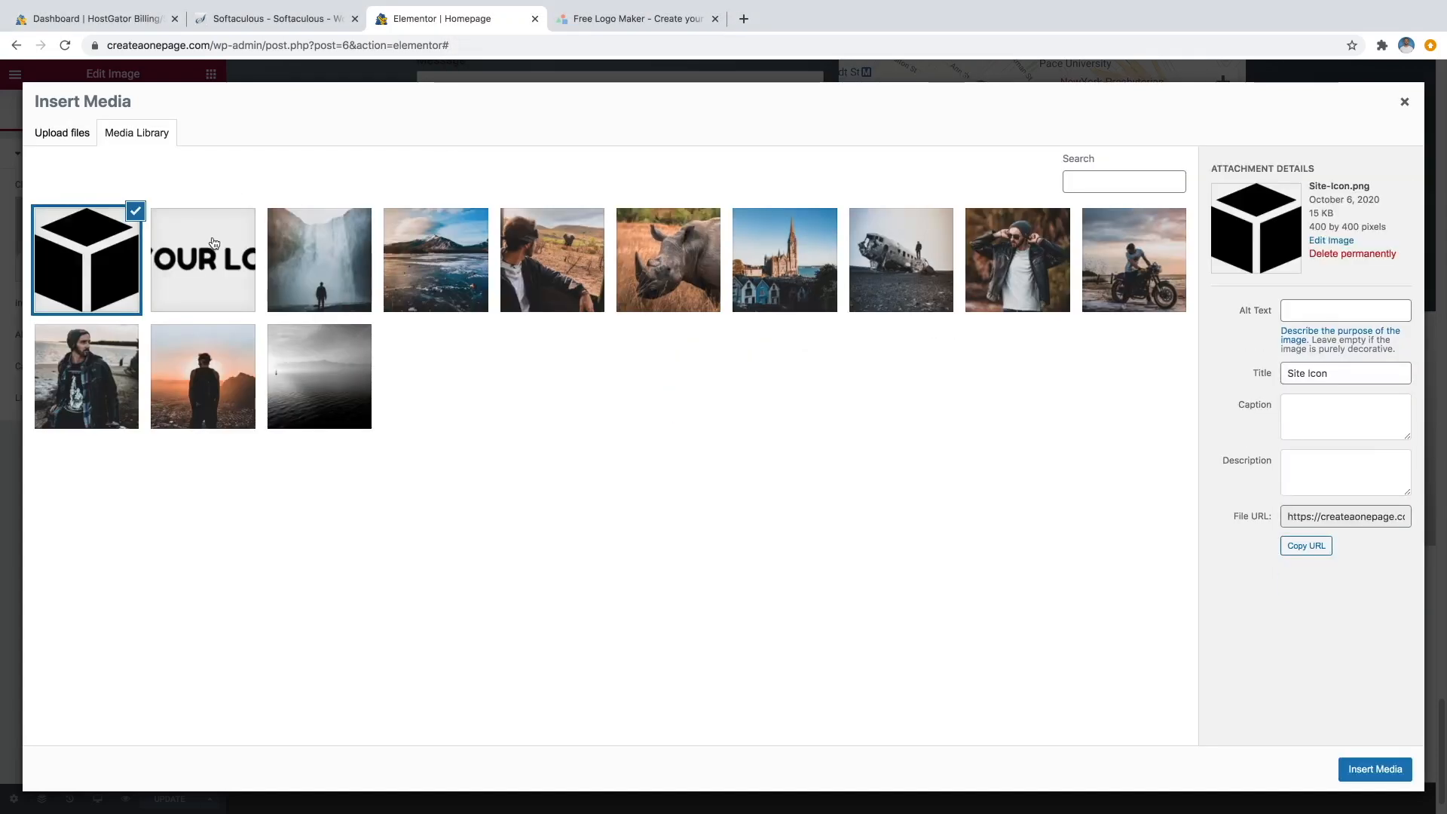
click(214, 242)
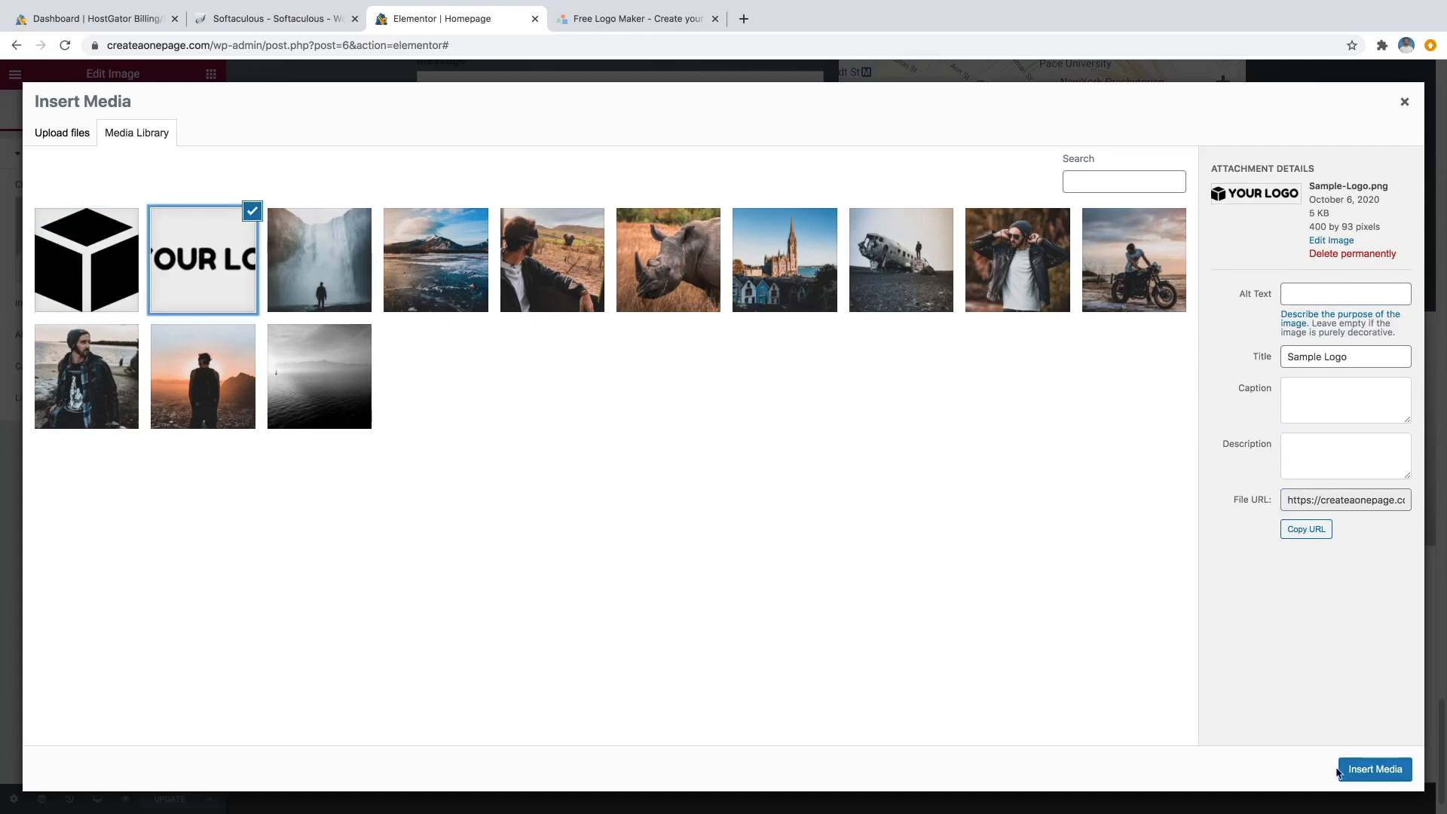
click(1375, 770)
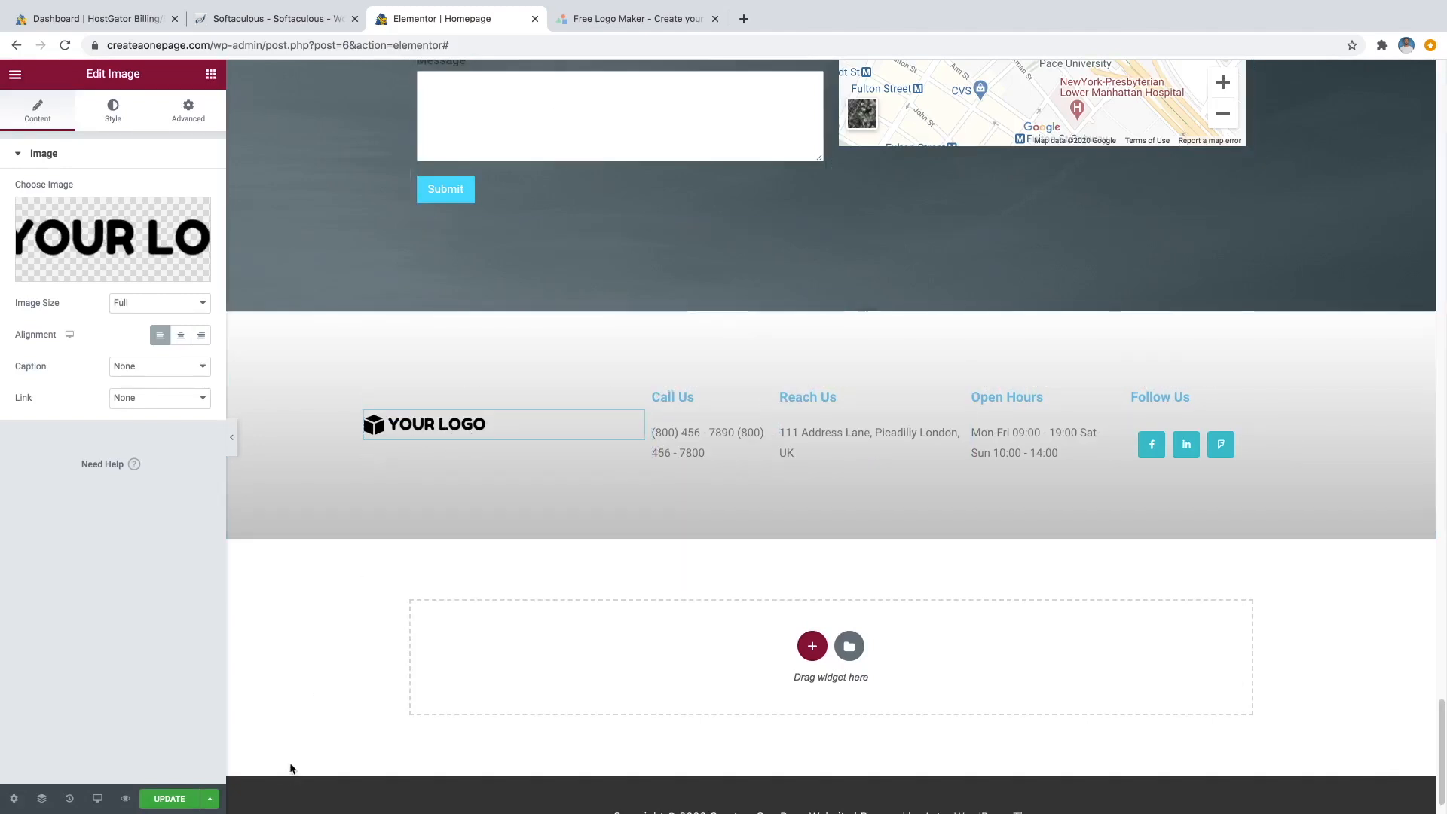
Save the page and leave Elementor for the WordPress pages list.
click(170, 800)
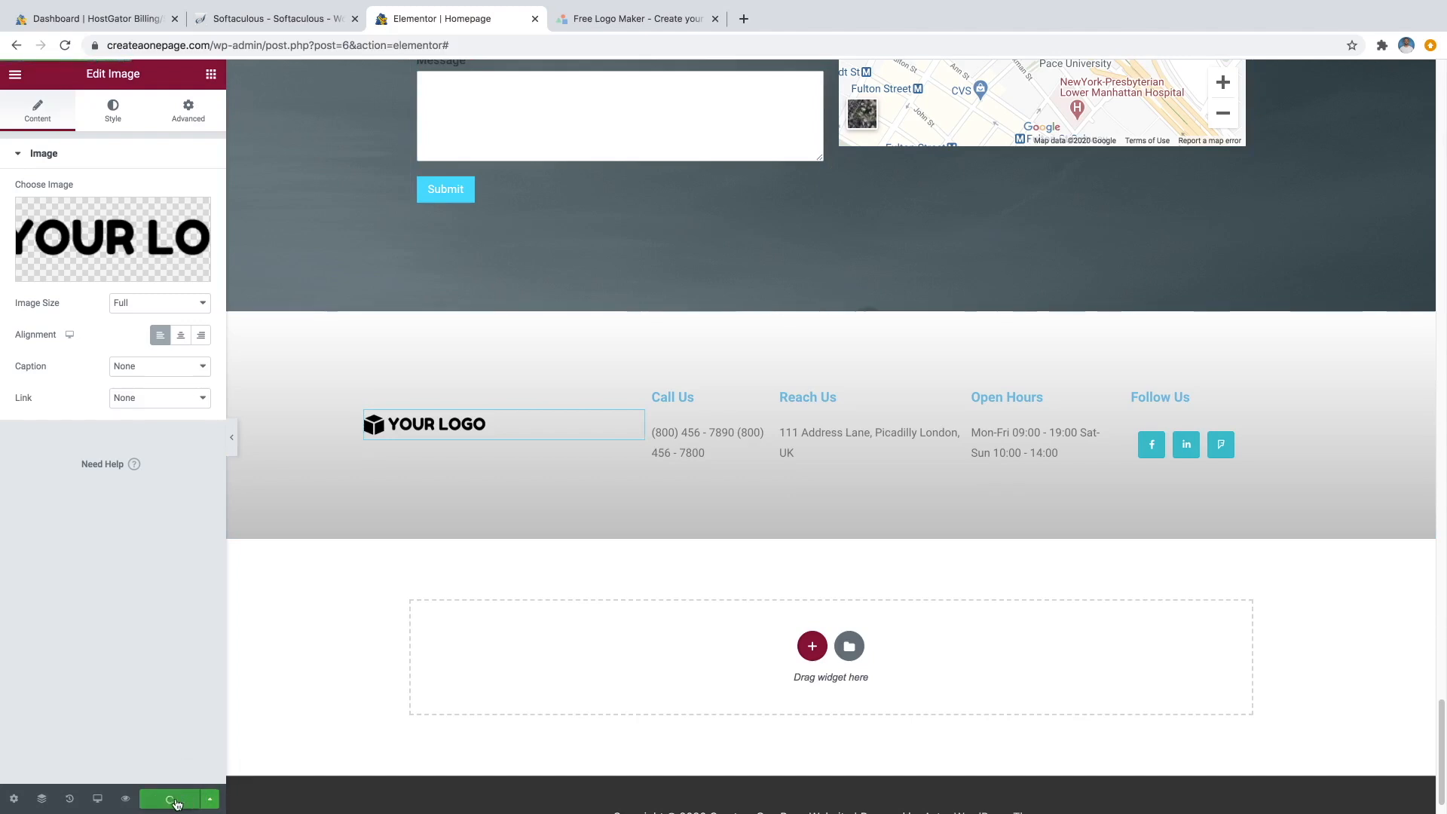
scroll(452, 566, up, 20)
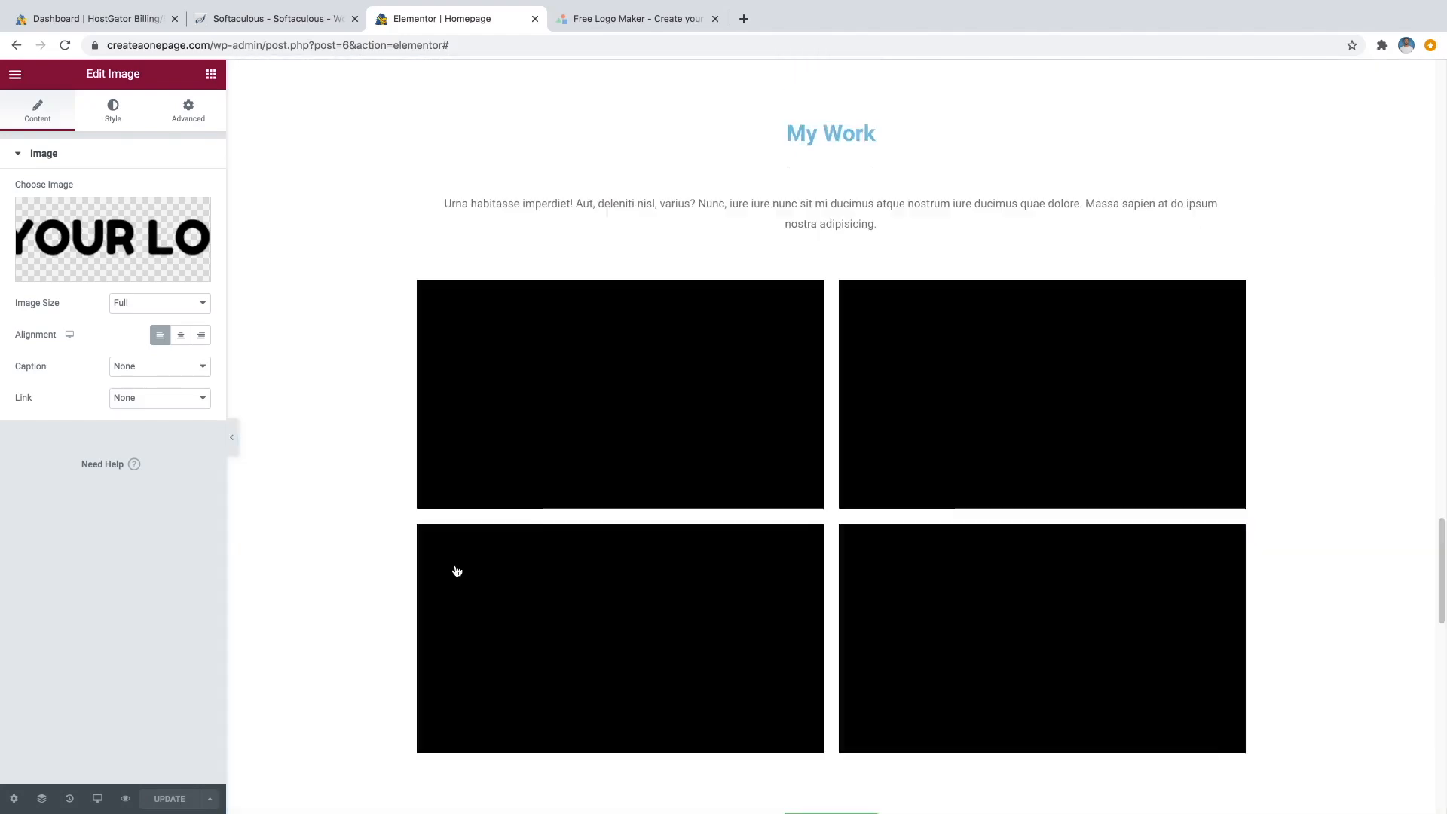
scroll(433, 556, up, 15)
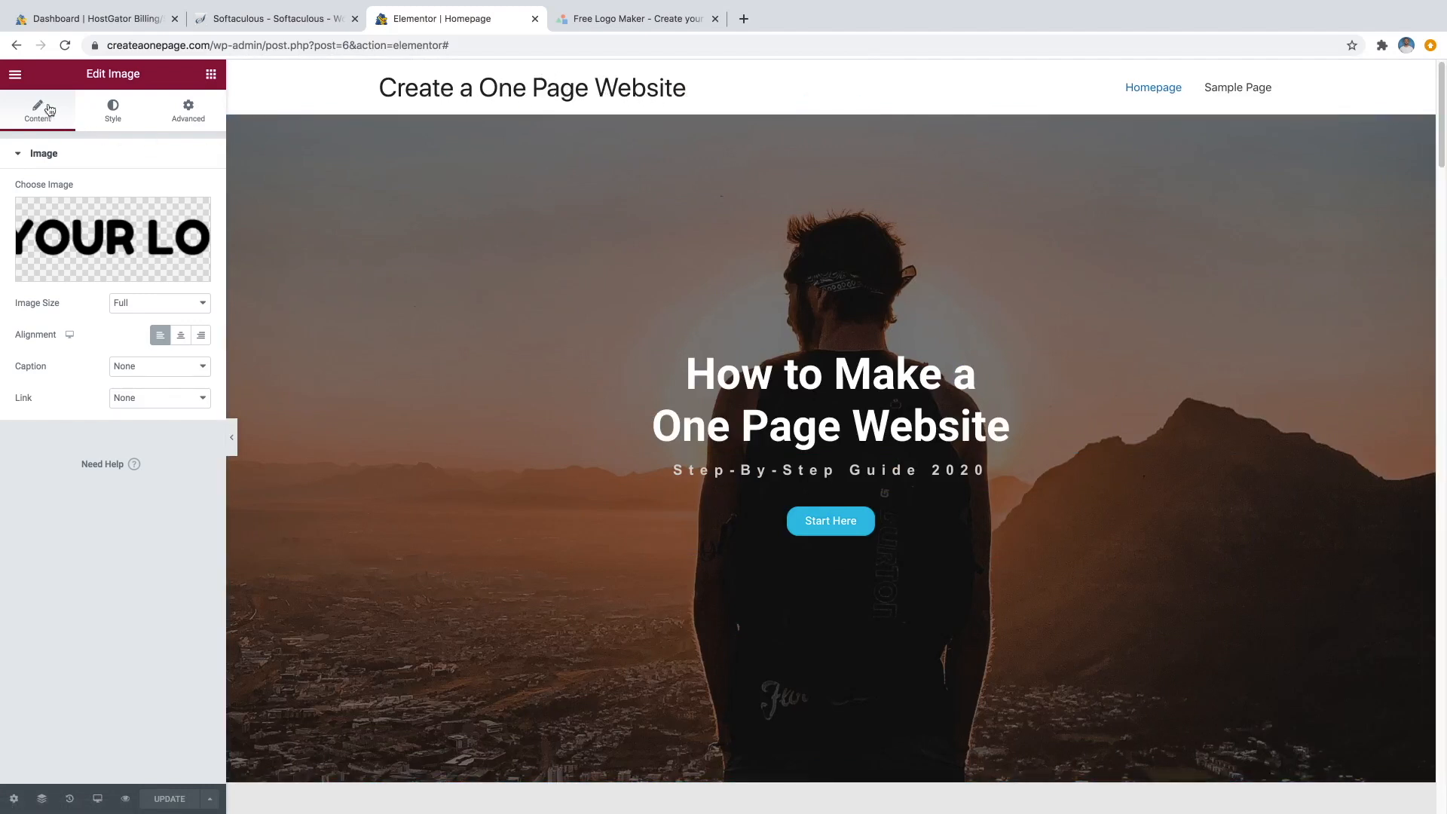
click(15, 78)
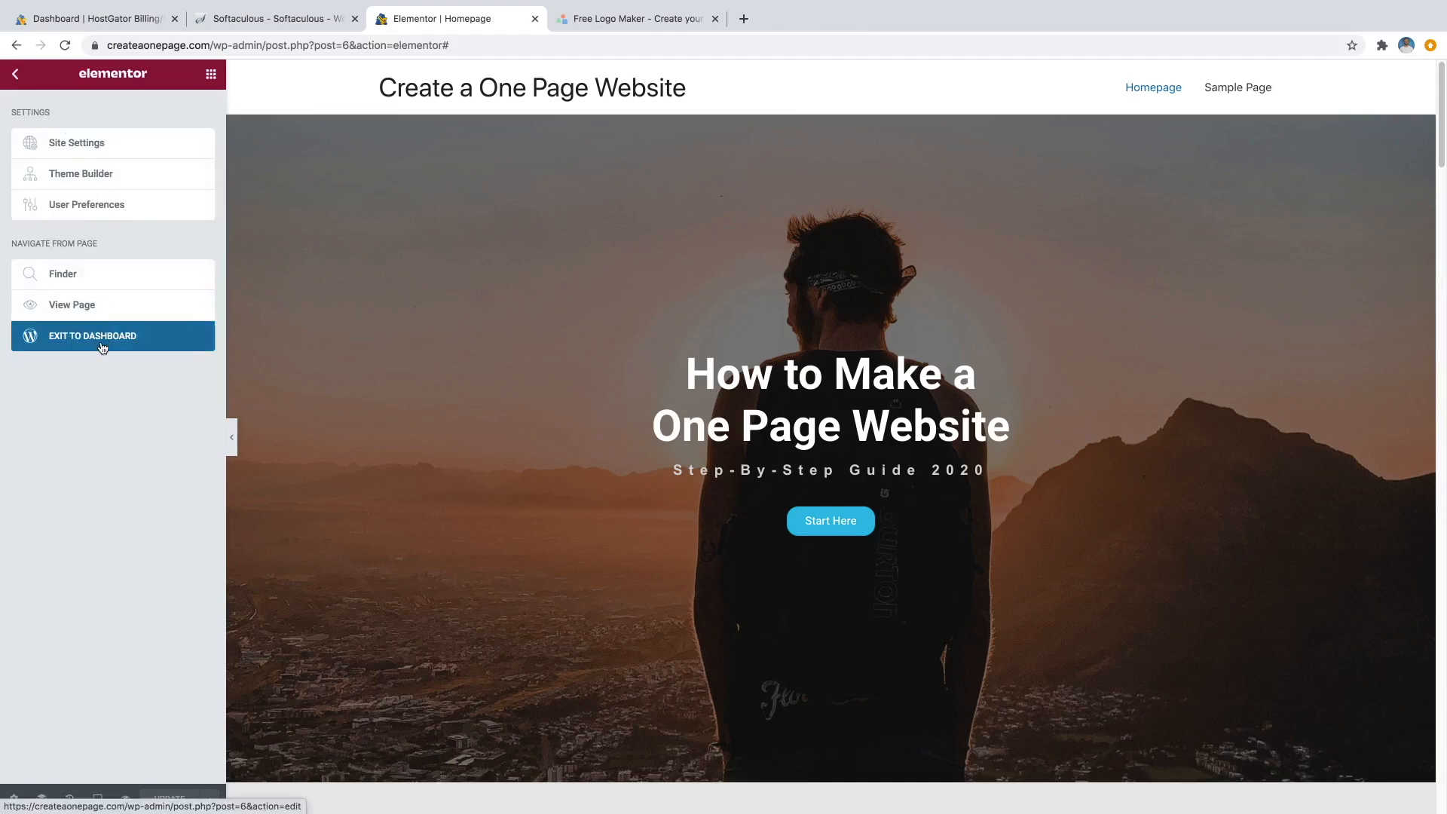
click(101, 347)
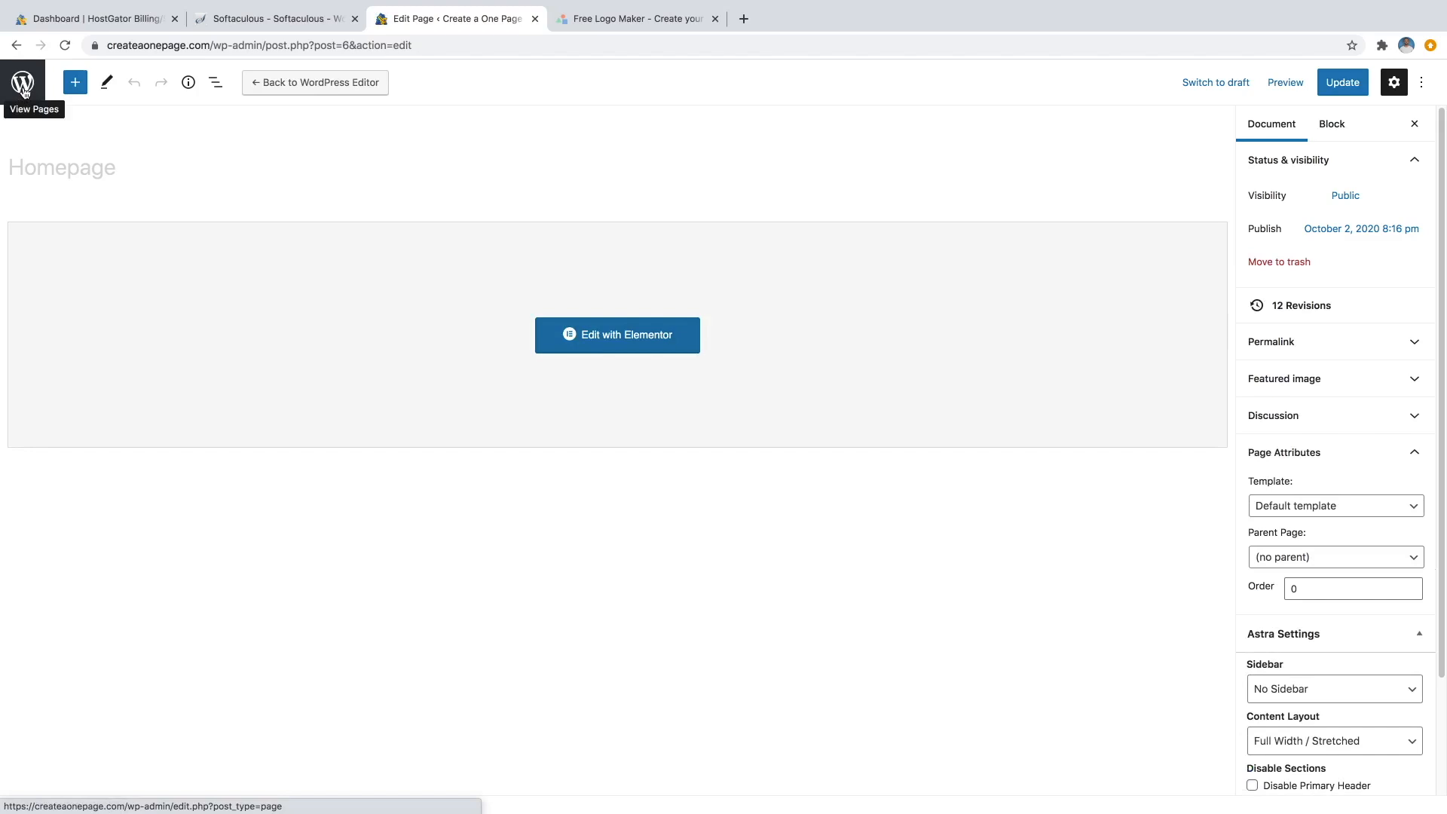
click(23, 89)
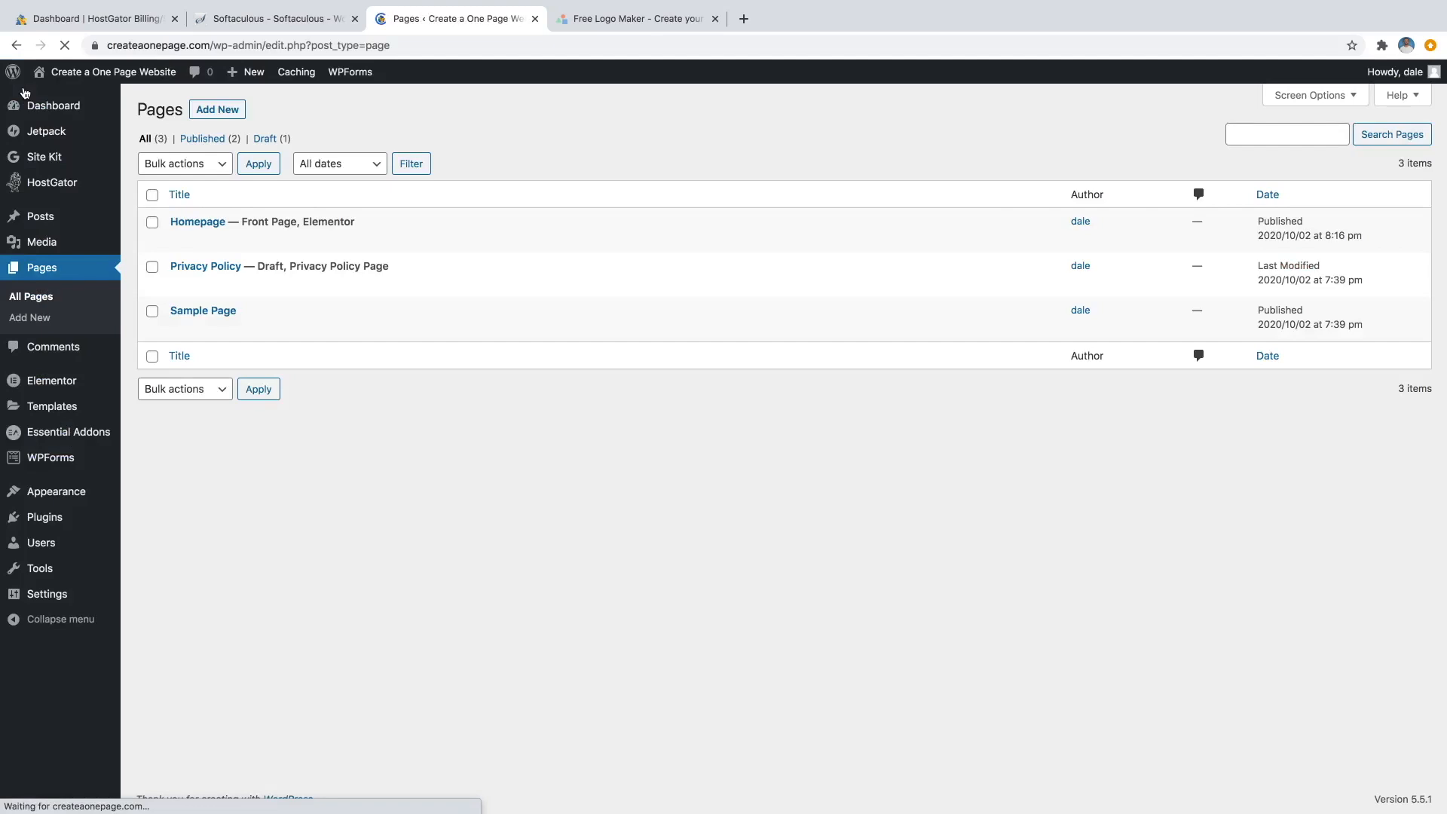
Visit the live site homepage and open the Customizer.
mouse_move(88, 69)
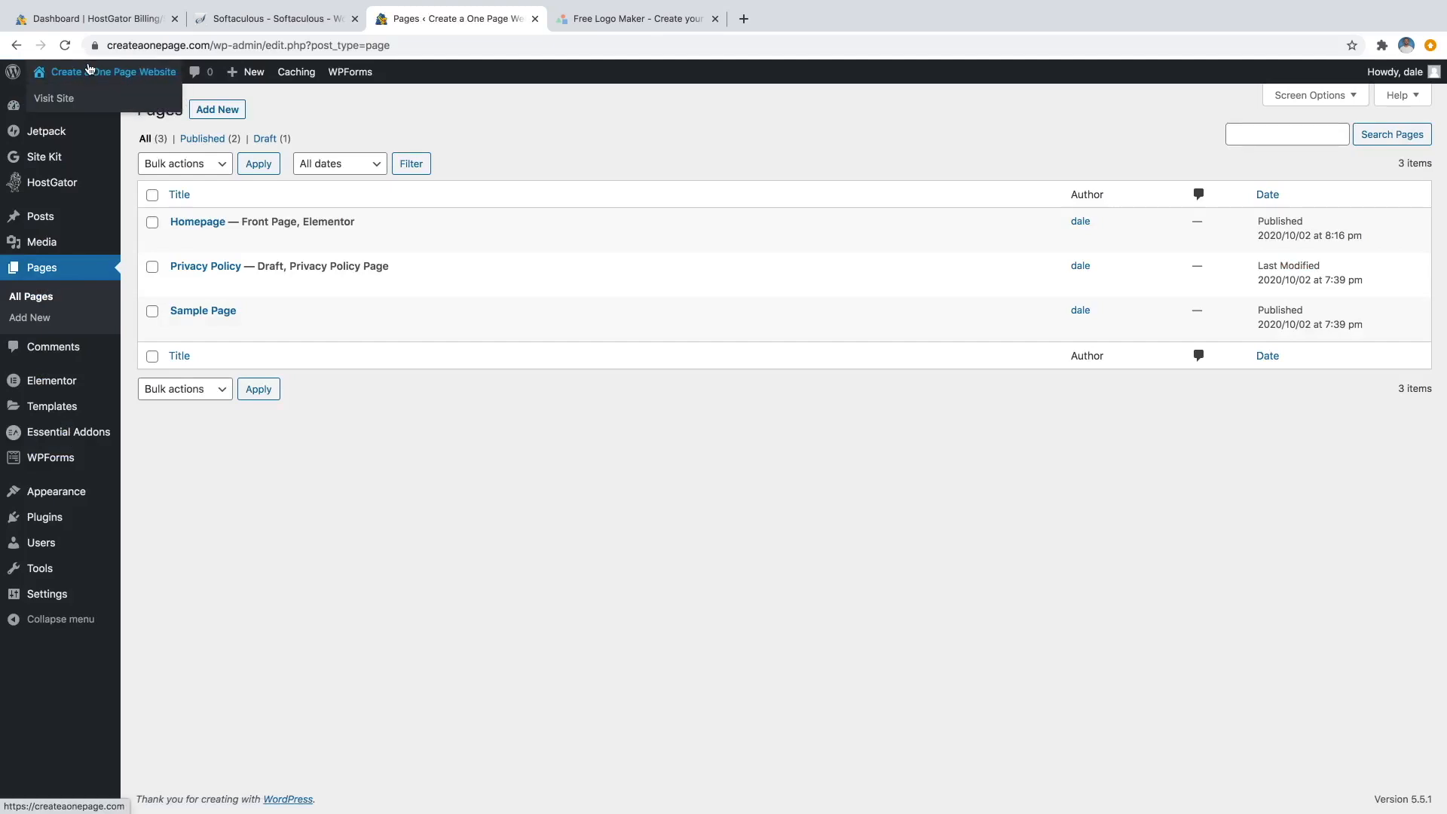
click(63, 101)
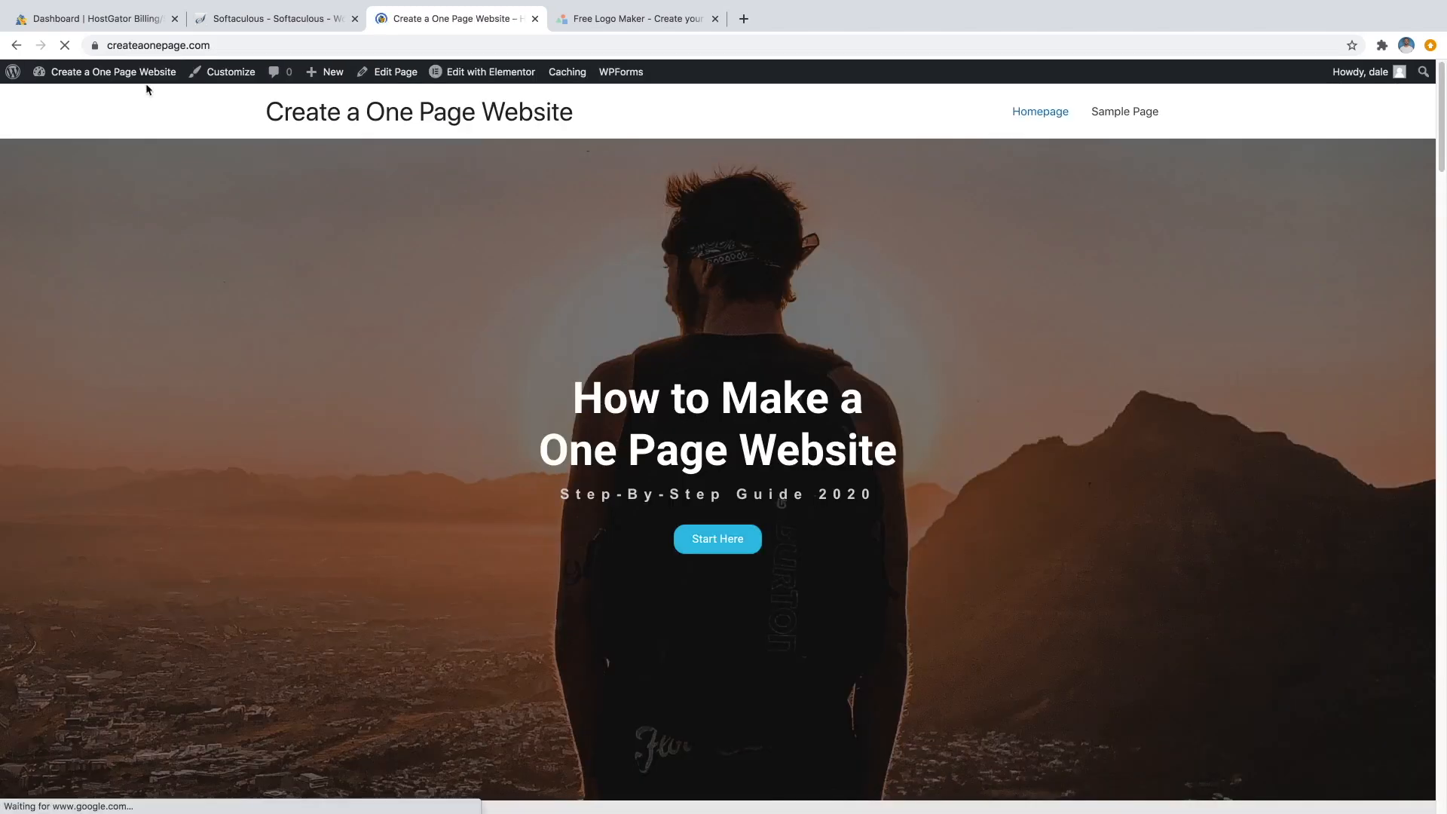
click(219, 77)
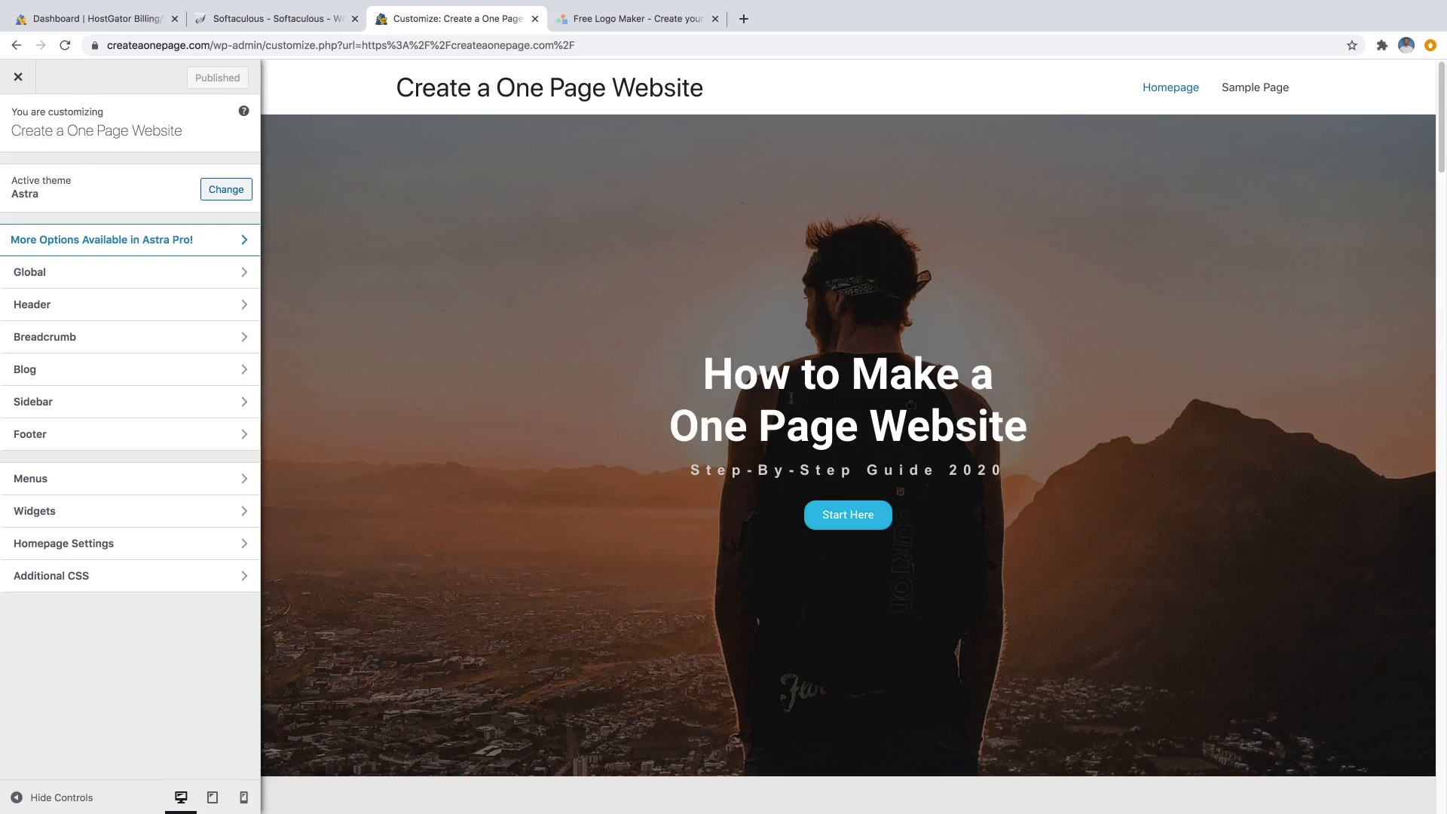
Choose the YOUR LOGO image as the site logo in Site Identity.
scroll(790, 397, down, 10)
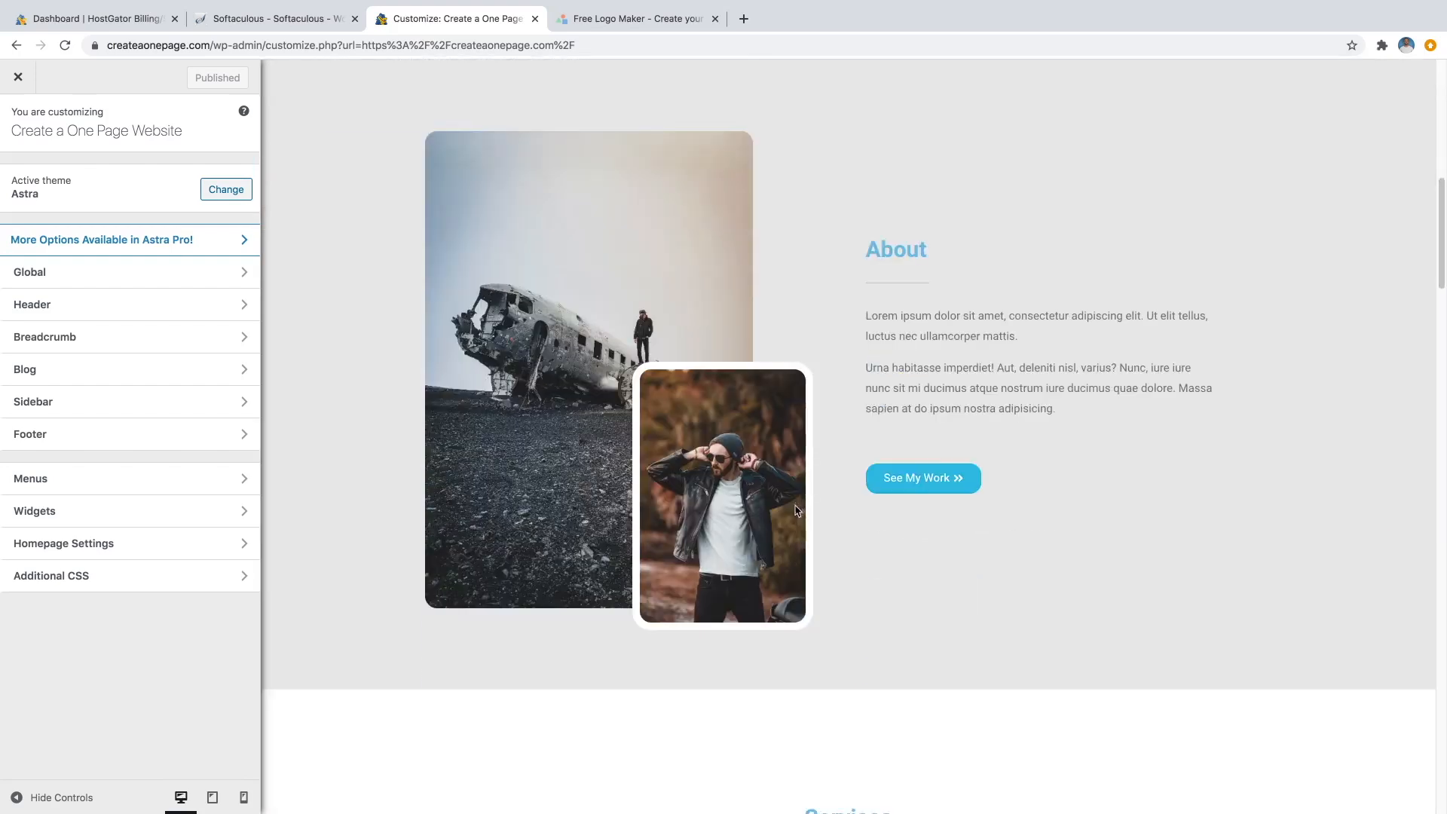
scroll(675, 611, up, 4)
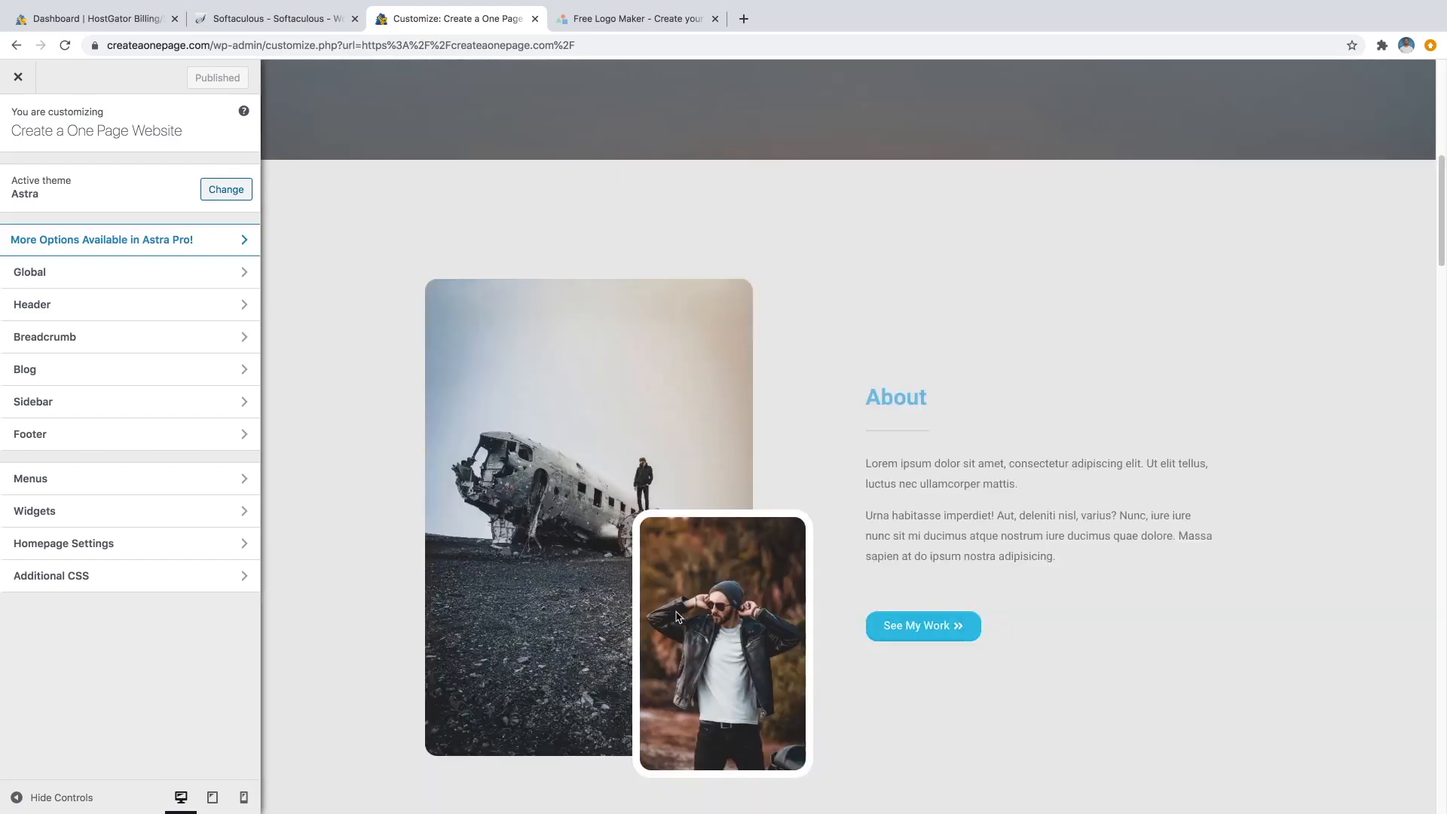
scroll(676, 617, up, 6)
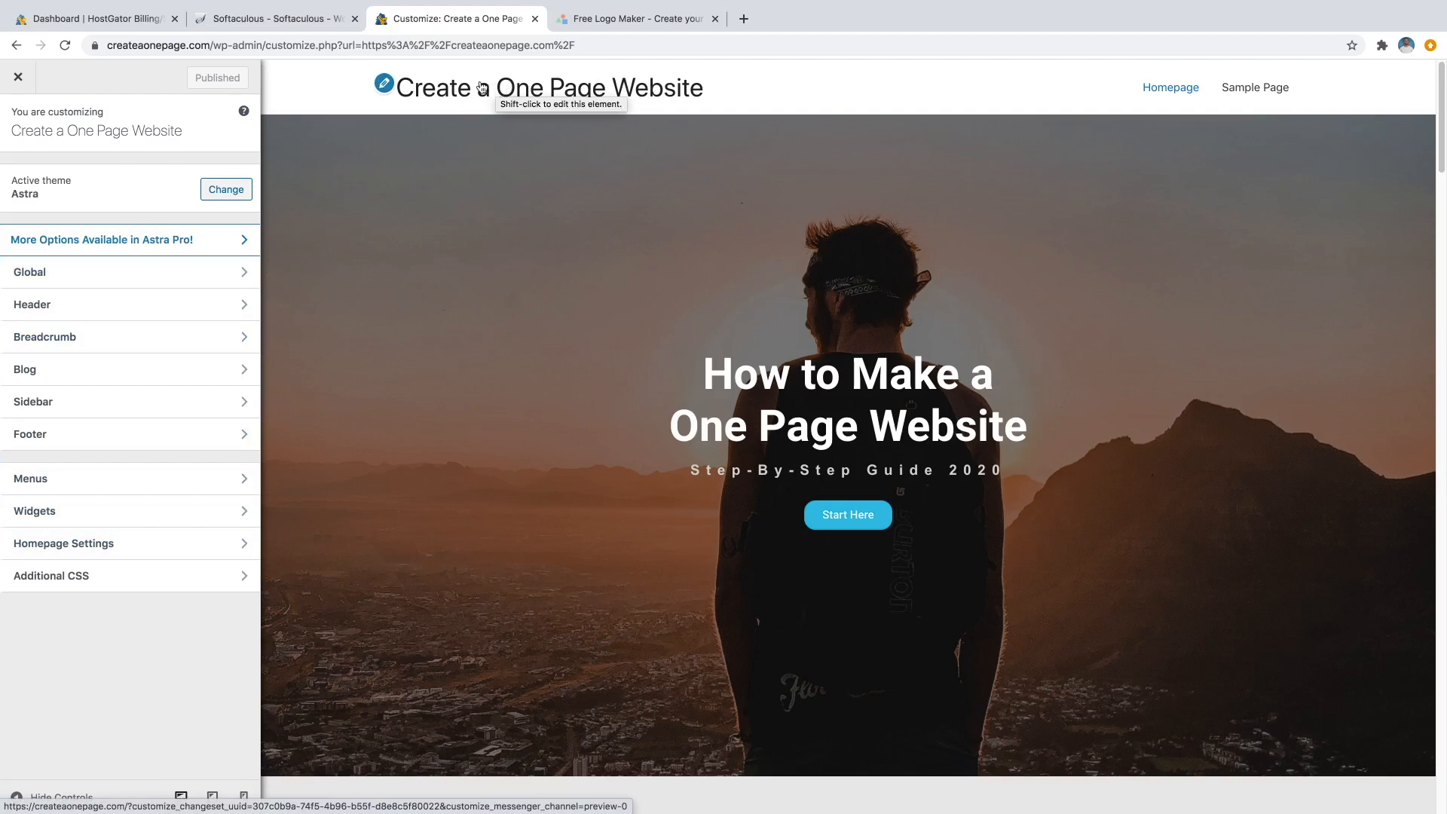
click(385, 85)
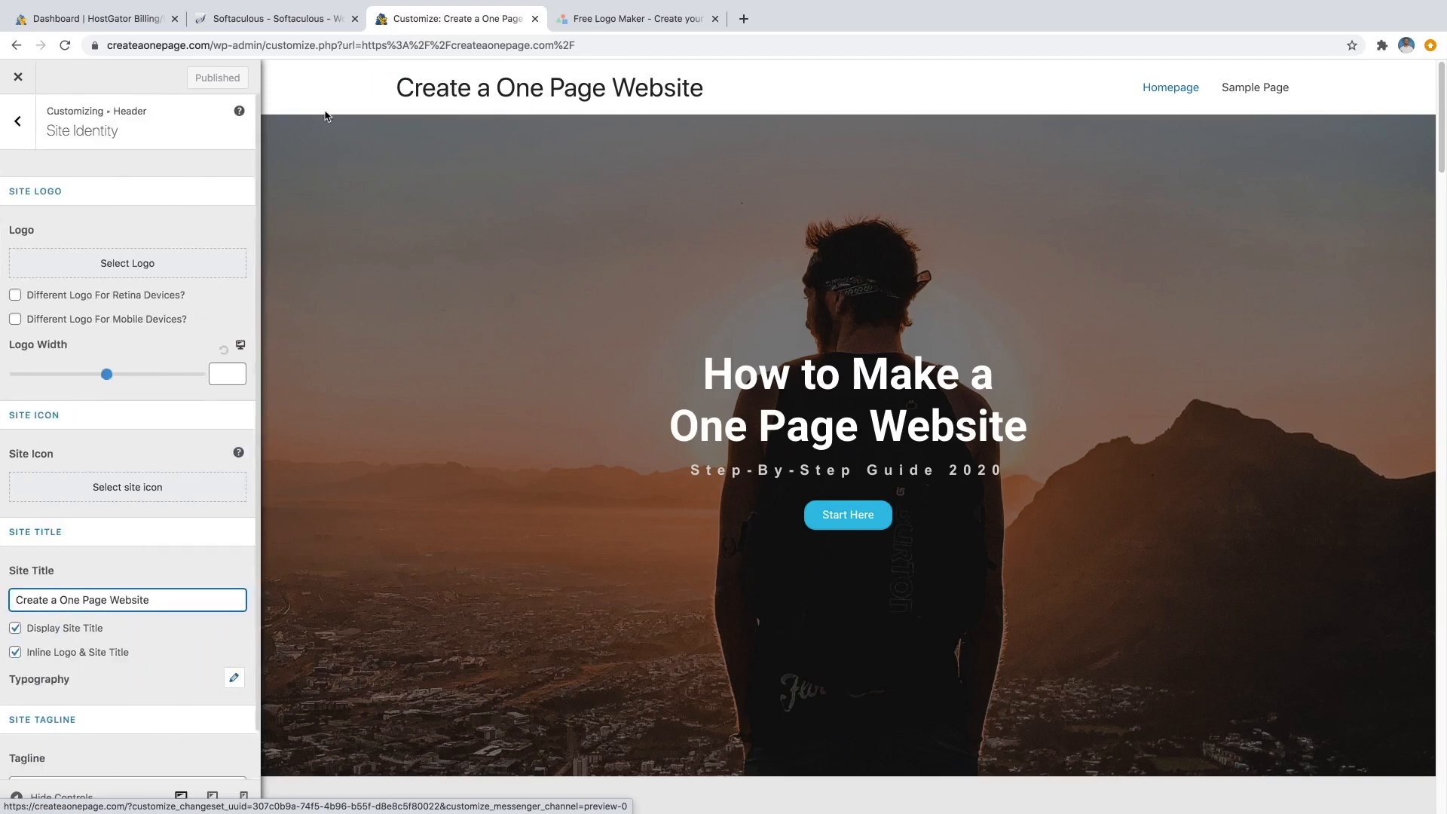
click(94, 265)
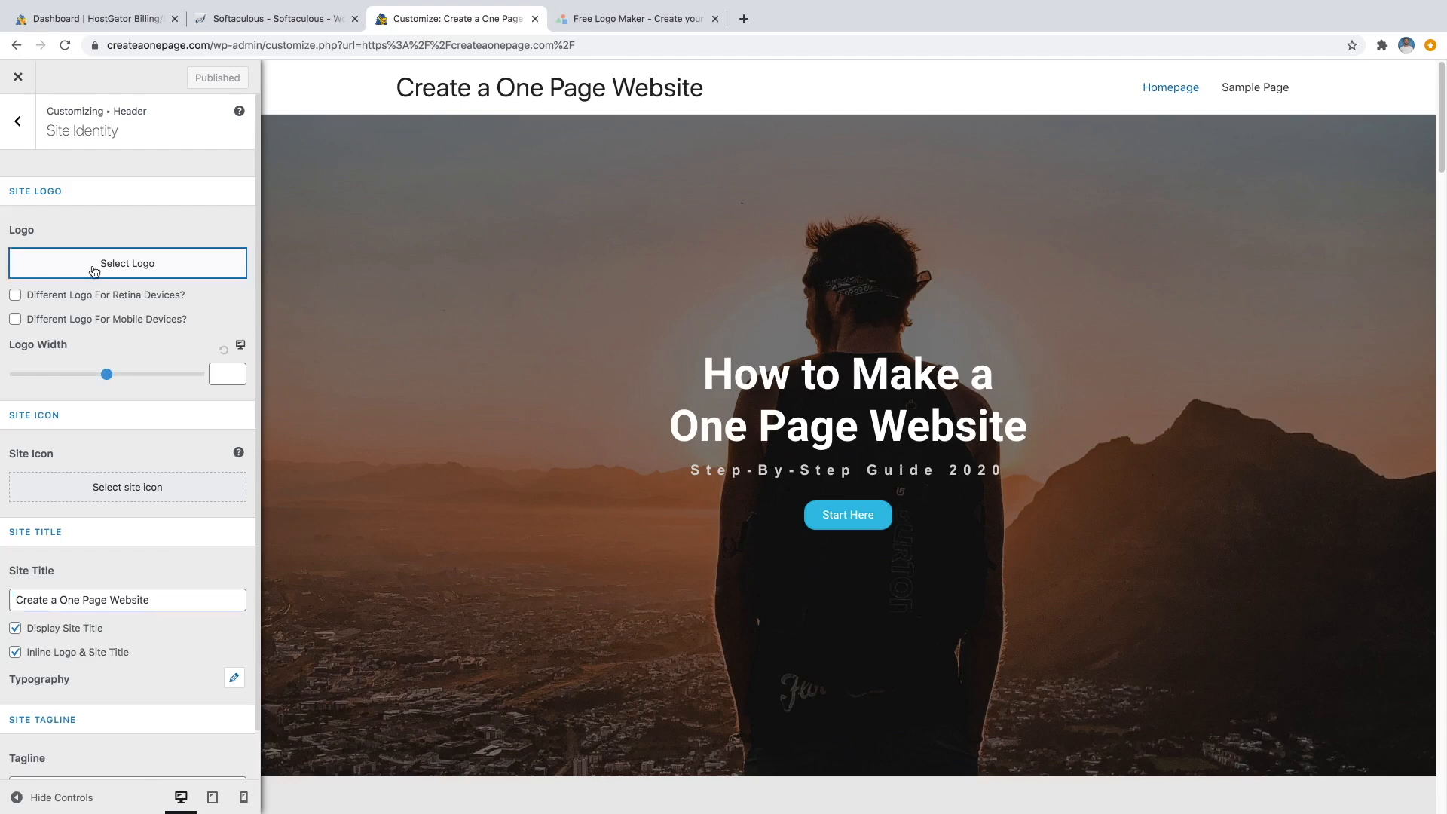
click(195, 254)
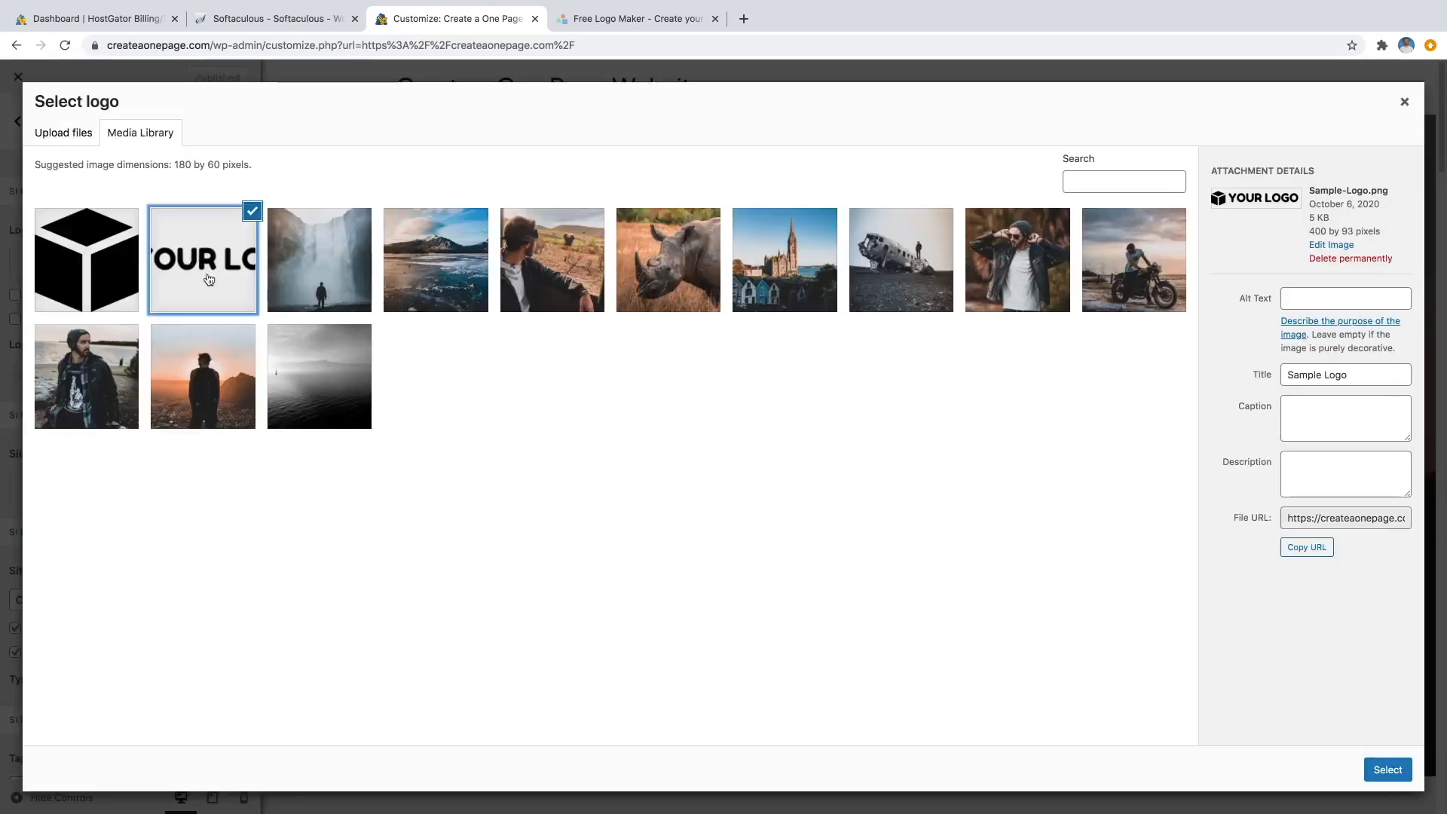
click(1388, 769)
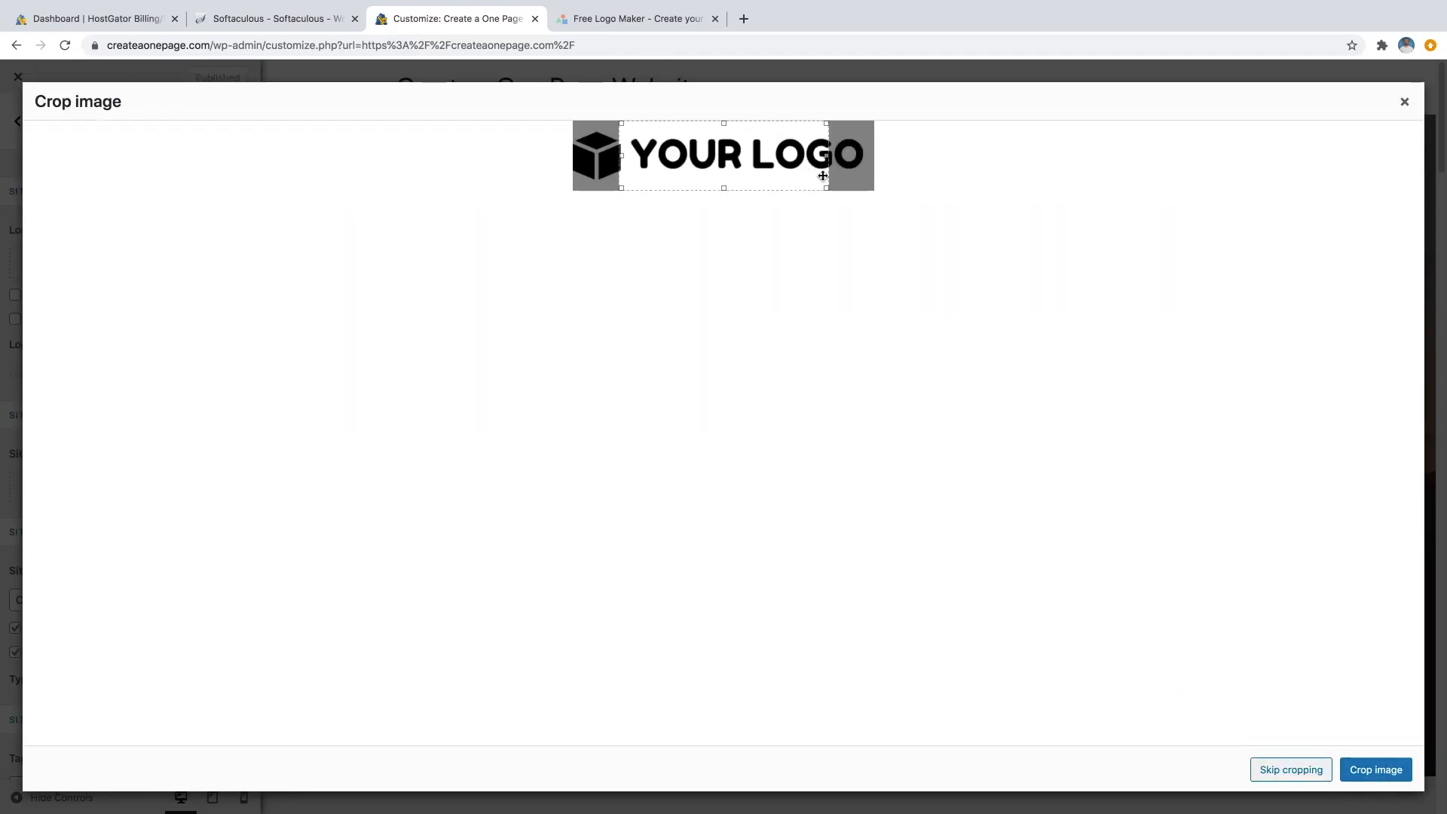
Crop the logo to include the cube and the full word LOGO, then hide the site title.
drag(827, 166, 869, 167)
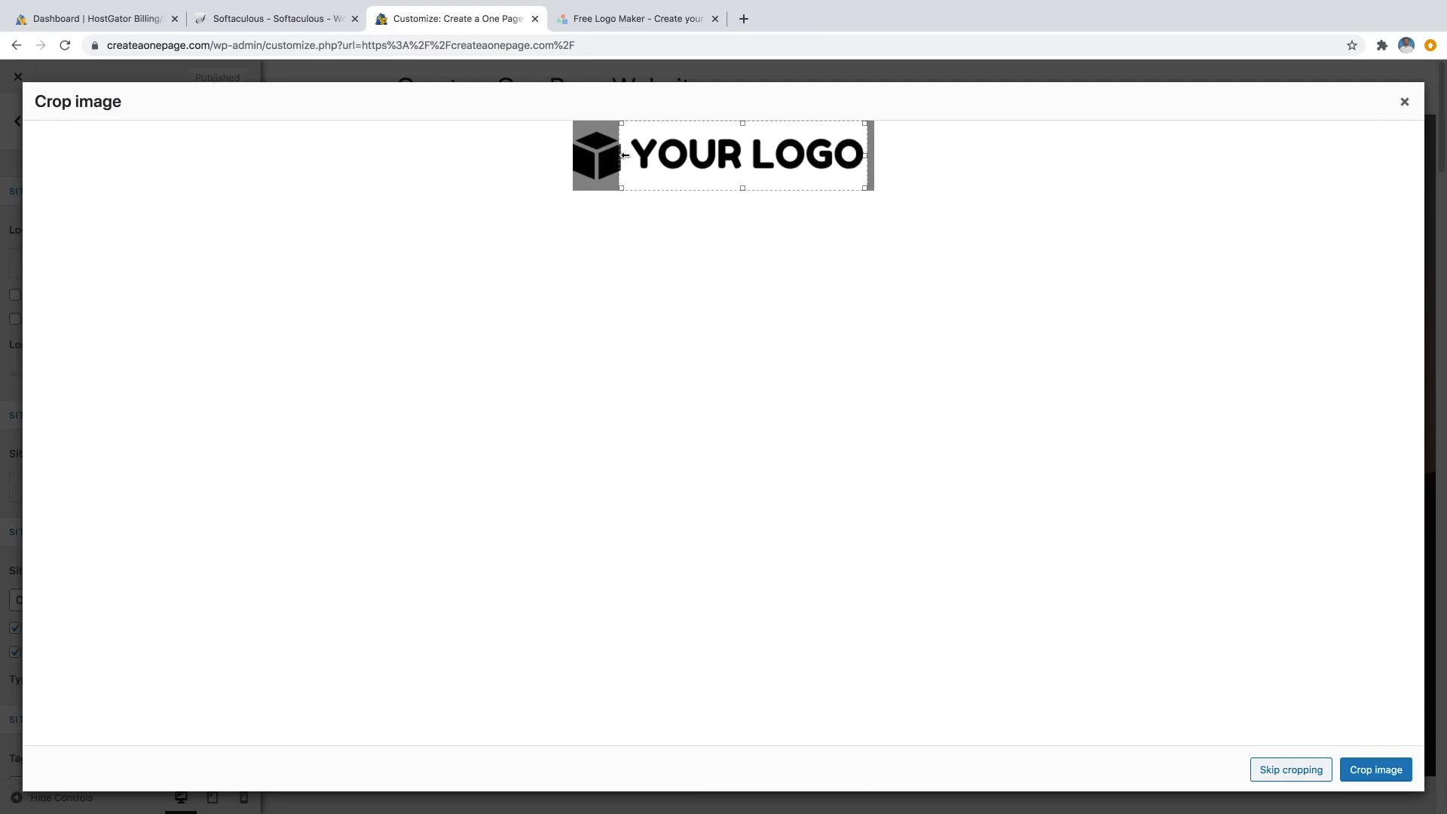
drag(621, 158, 549, 162)
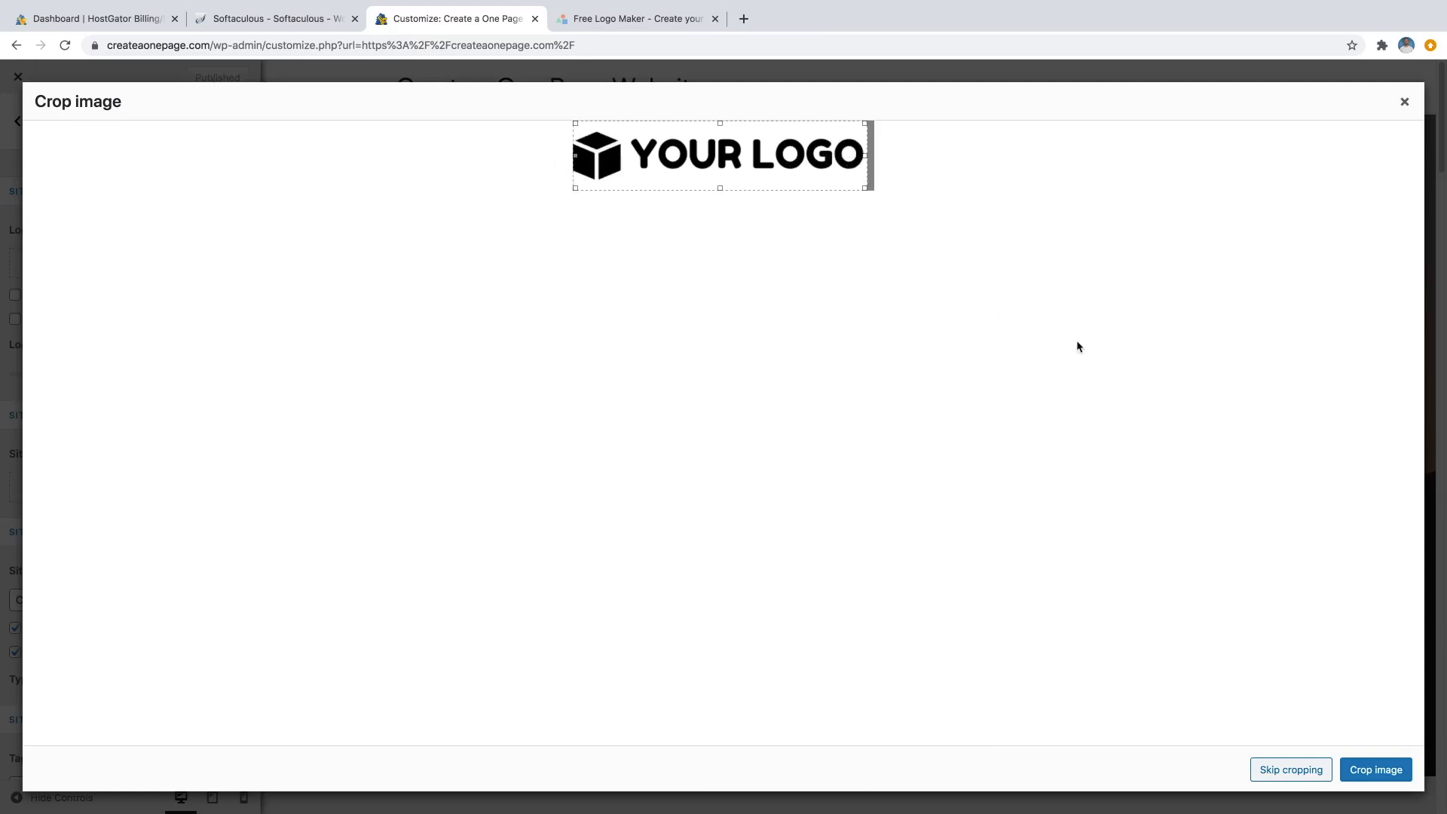
click(1374, 772)
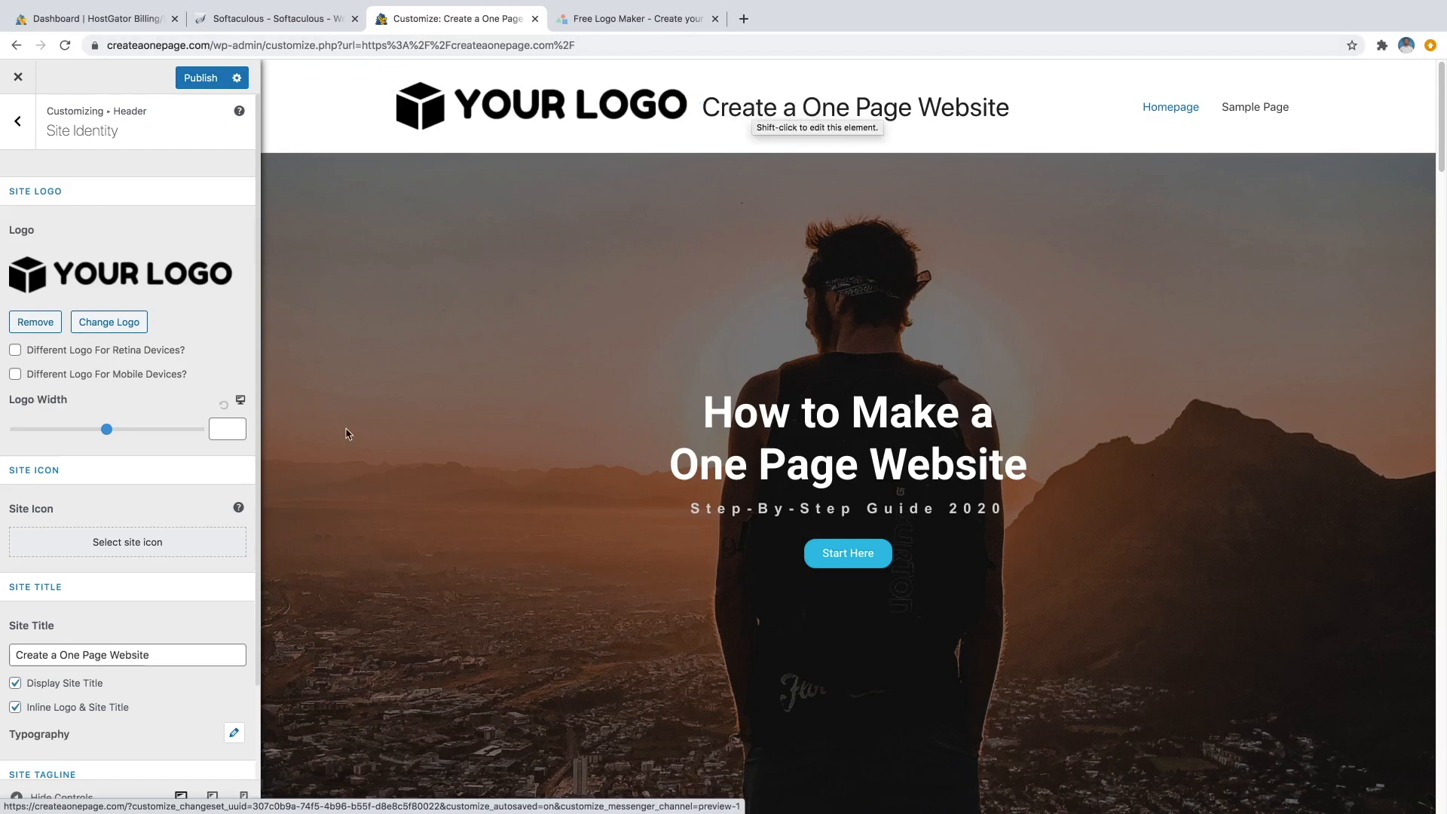
click(15, 684)
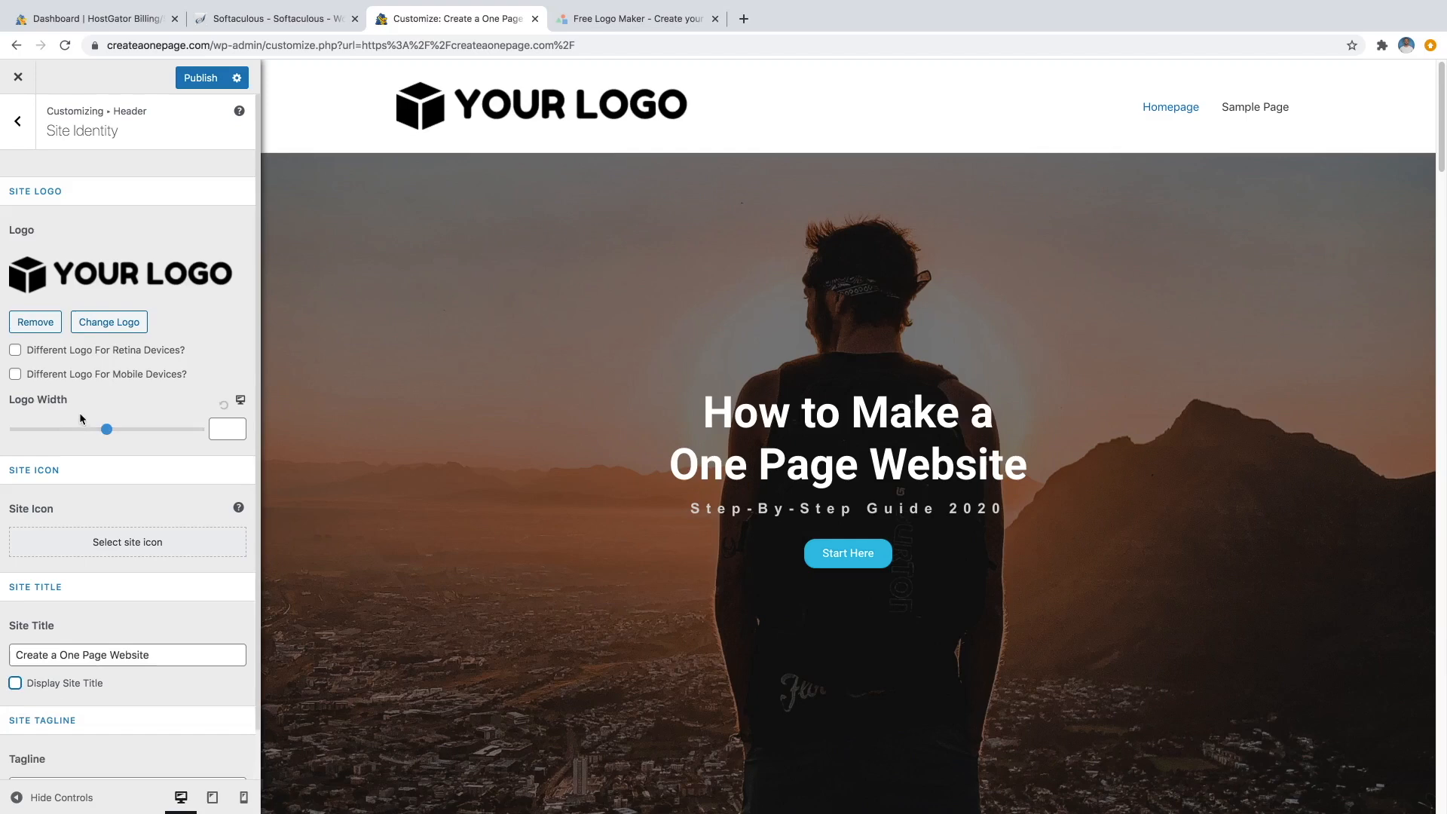
Shrink the header logo with the width slider, then nudge the logo width up to 150.
drag(108, 428, 60, 430)
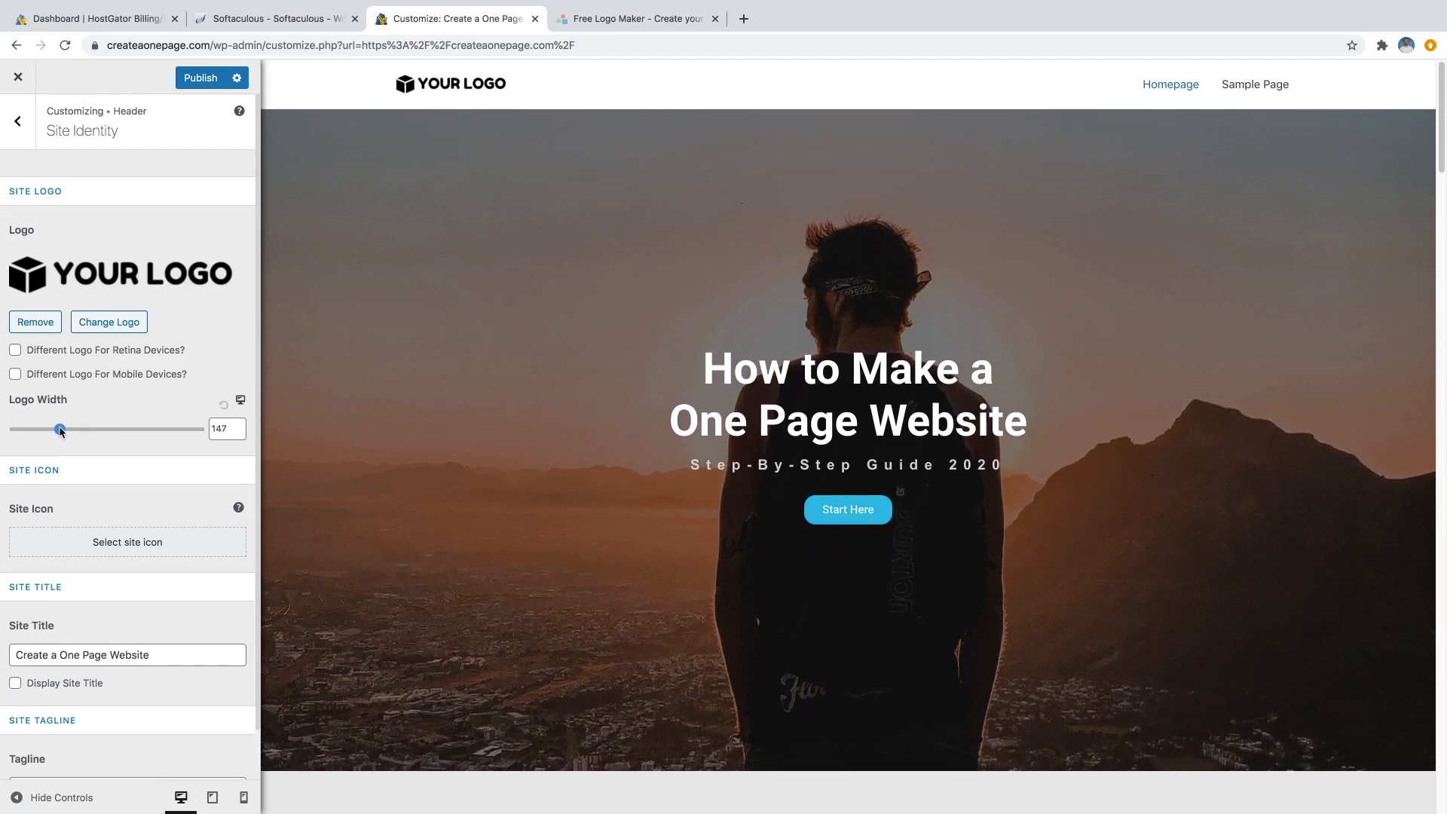
click(238, 425)
click(238, 425)
click(238, 424)
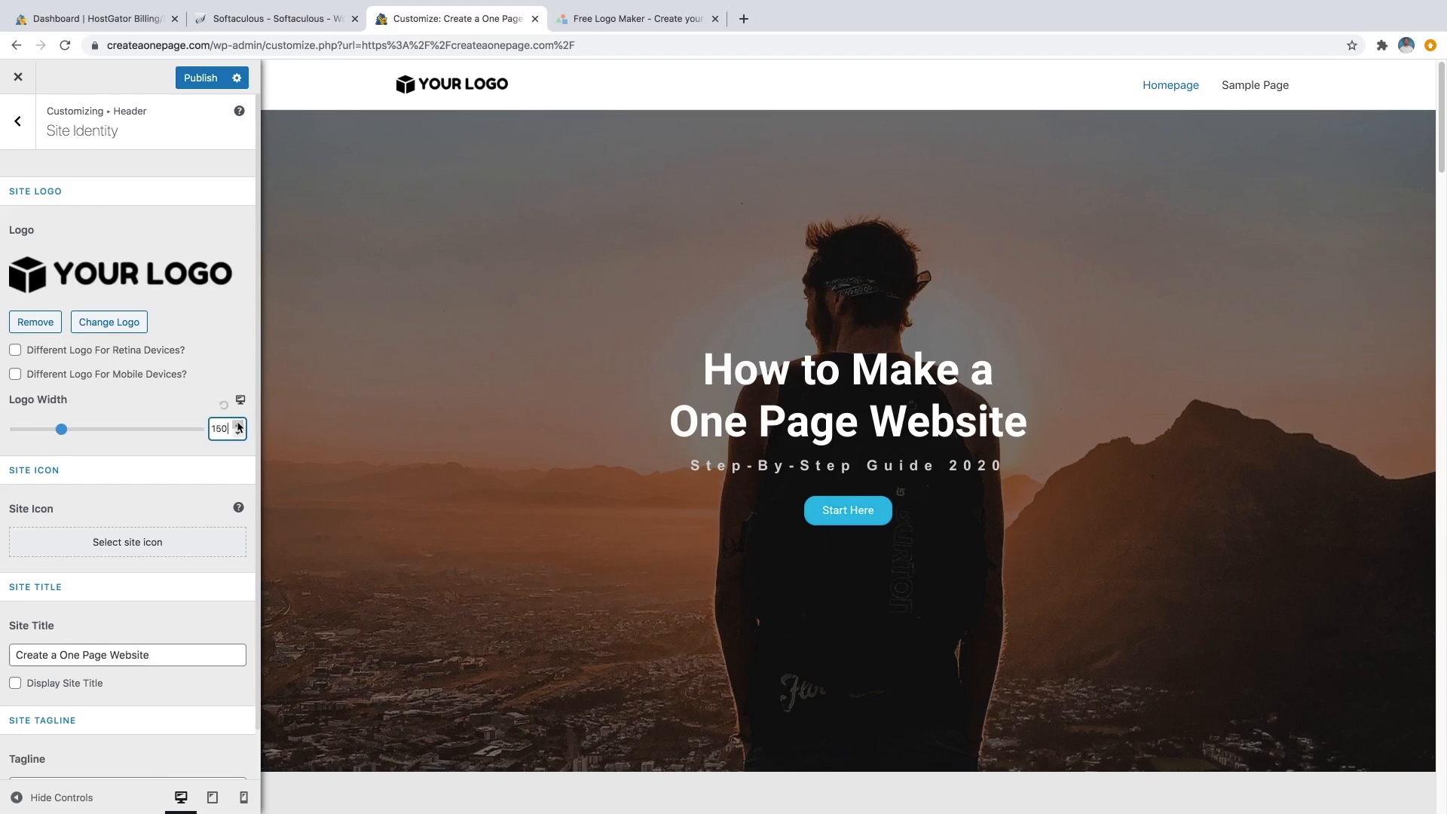
click(175, 411)
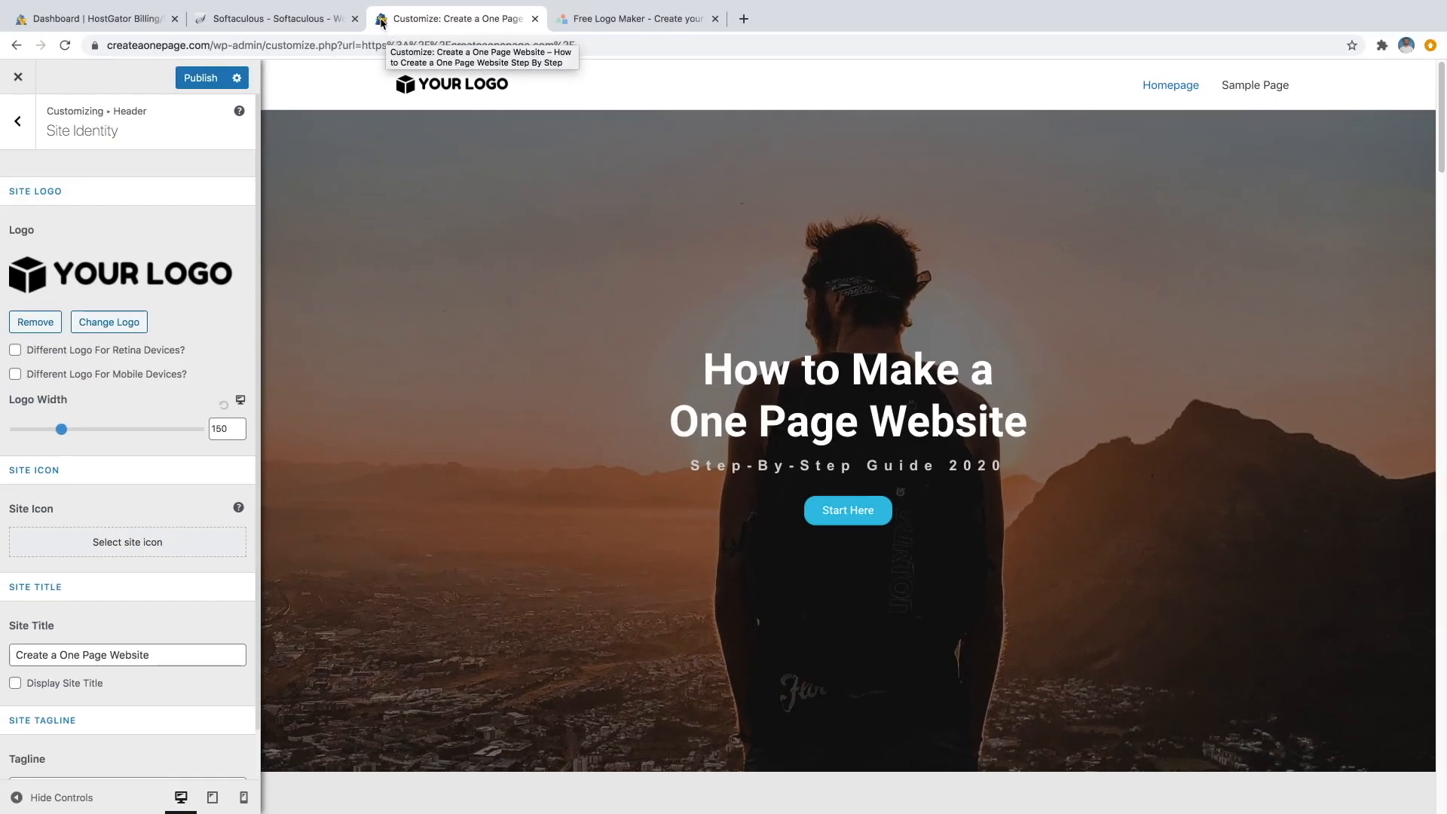
Choose the black cube image as the site icon and crop it.
click(111, 548)
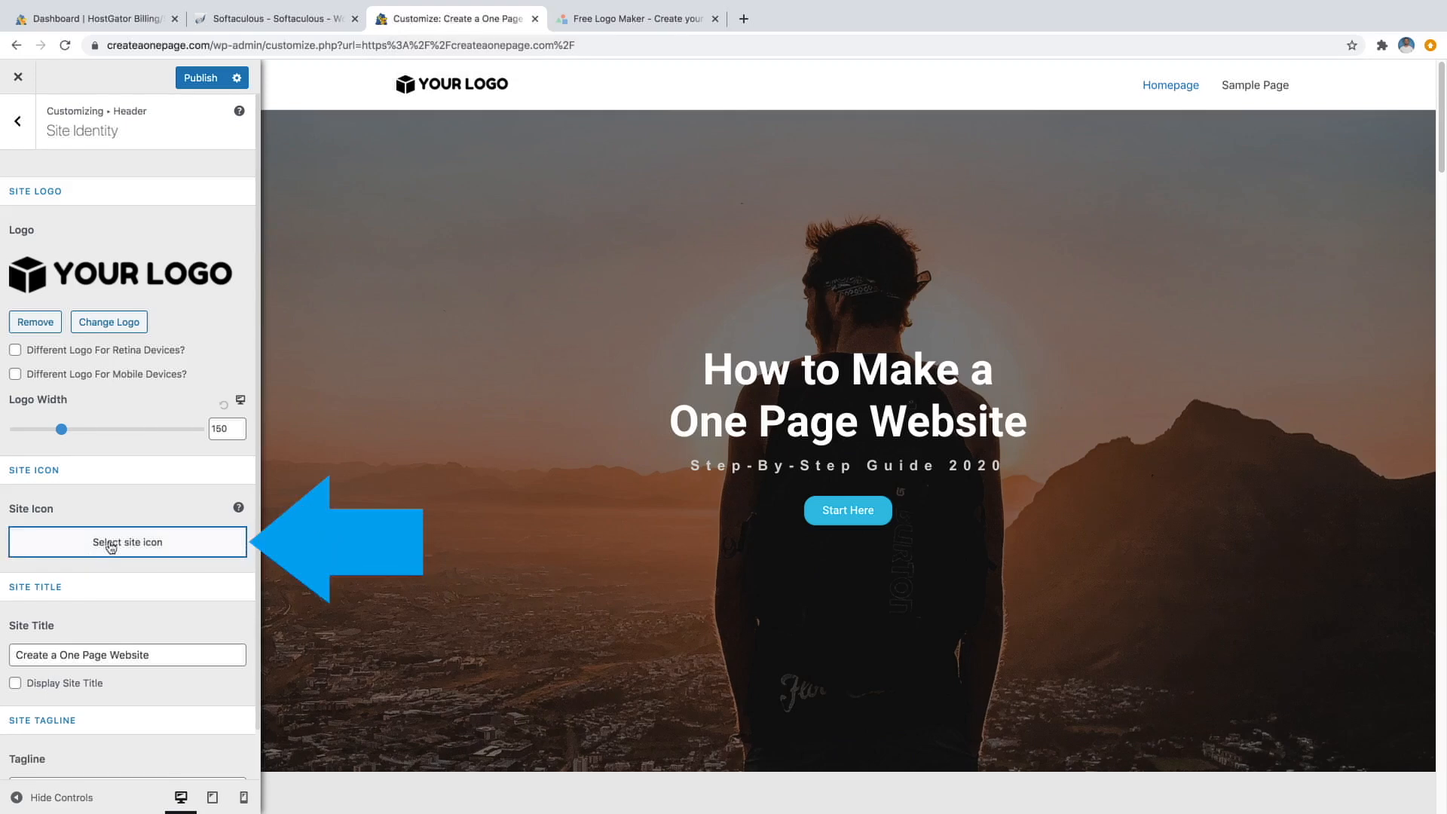
click(111, 260)
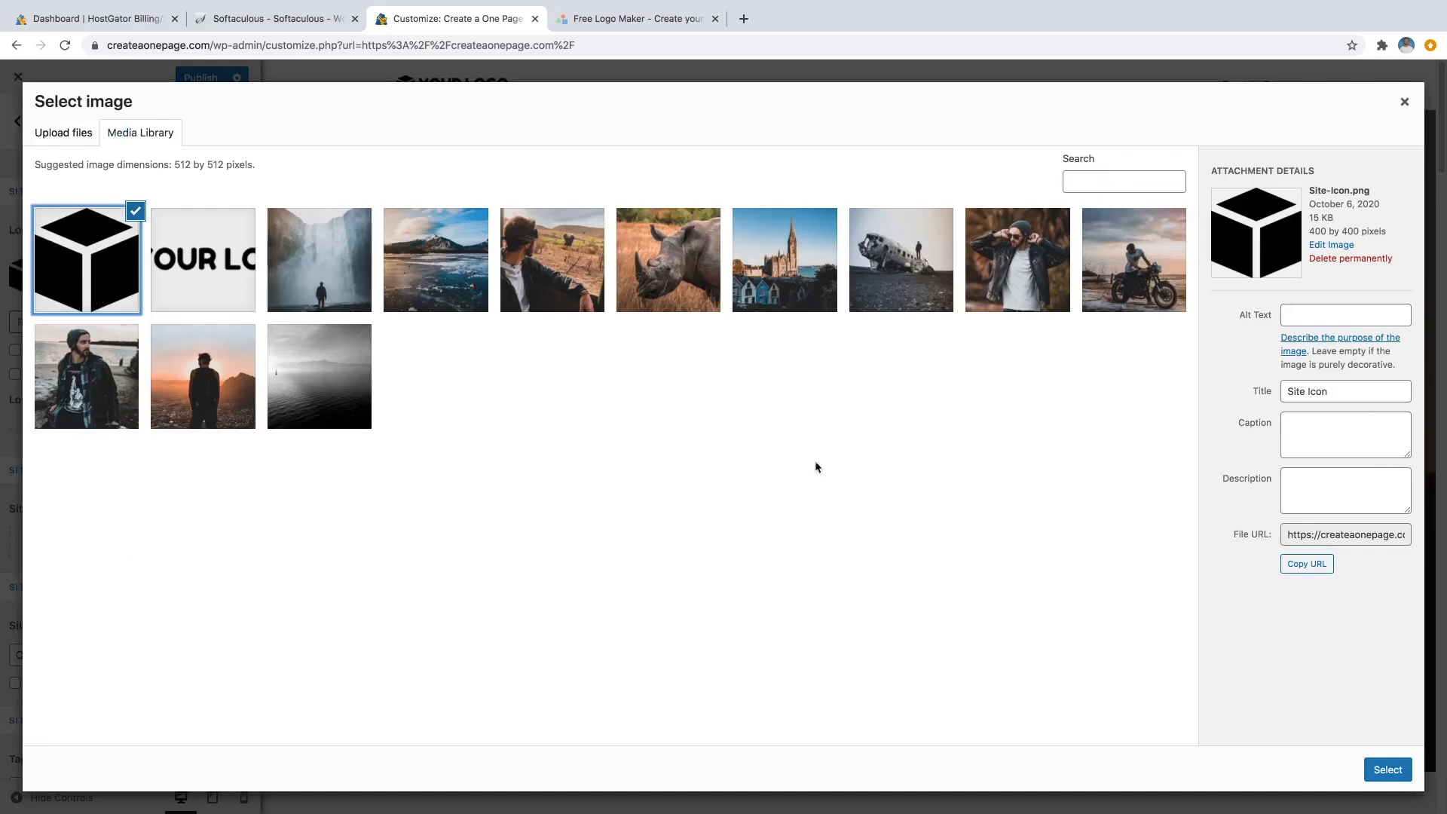
click(1386, 770)
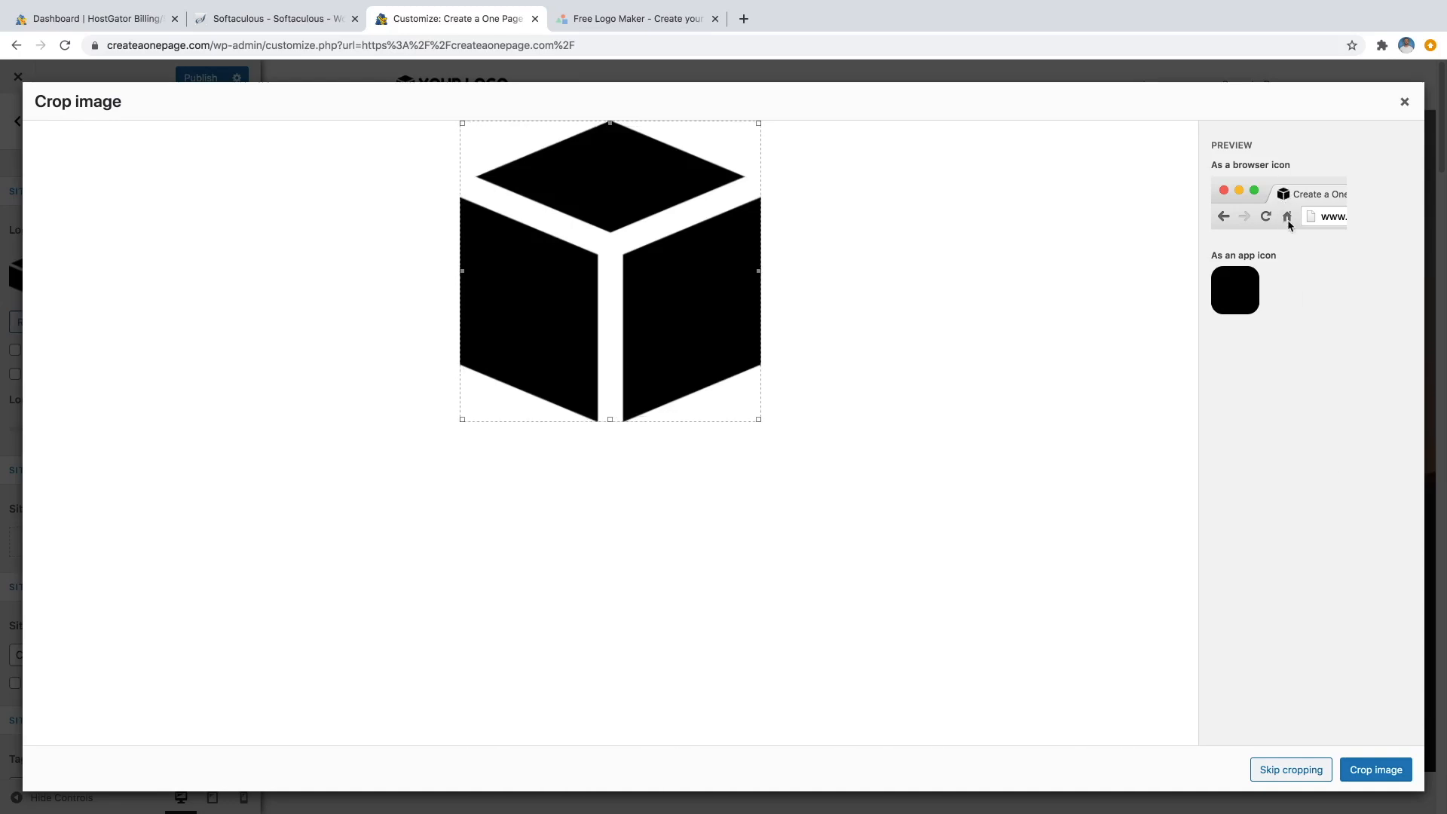
click(1373, 777)
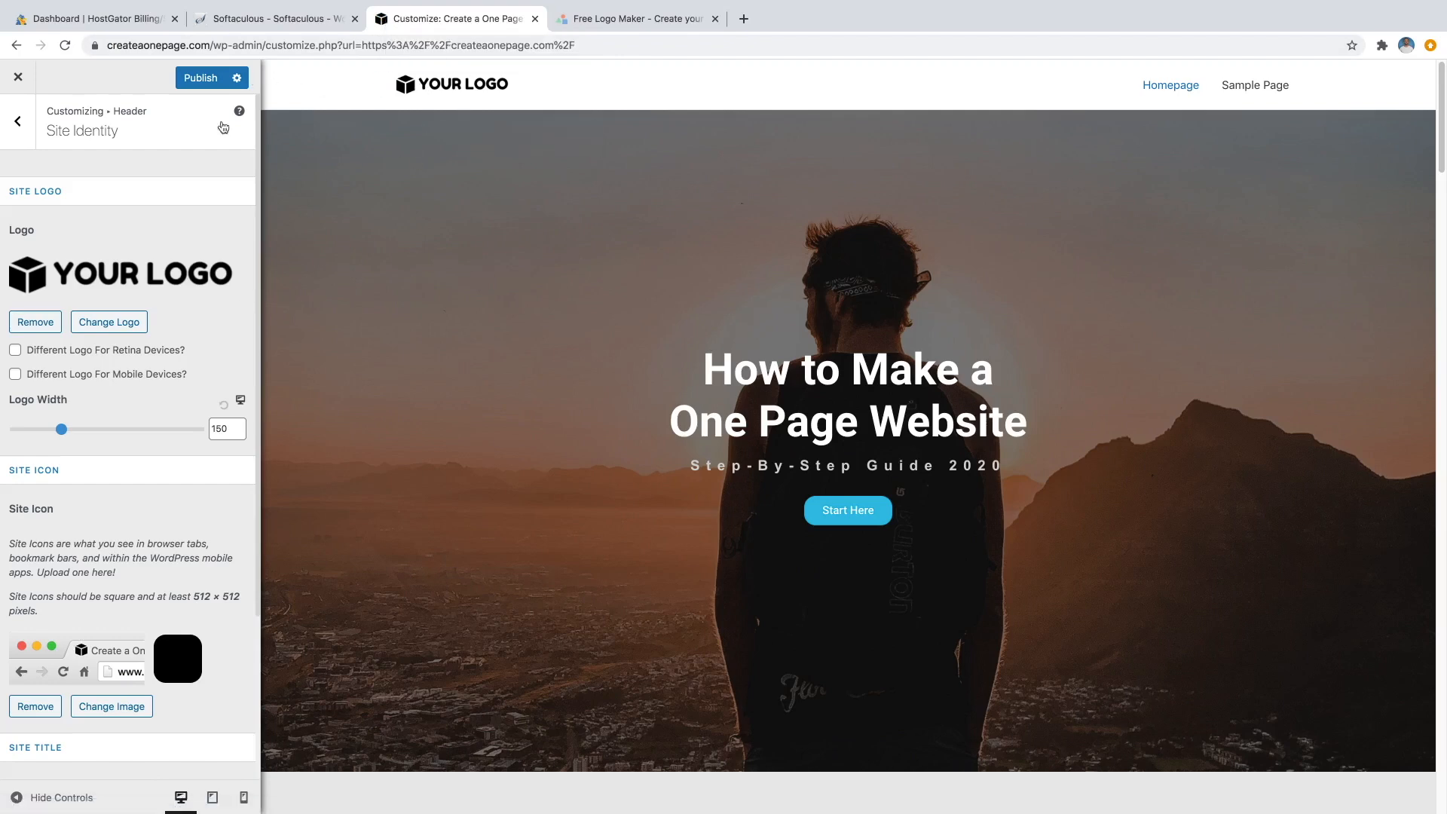
Check the site title field, then publish the header logo and site icon changes.
scroll(155, 542, down, 3)
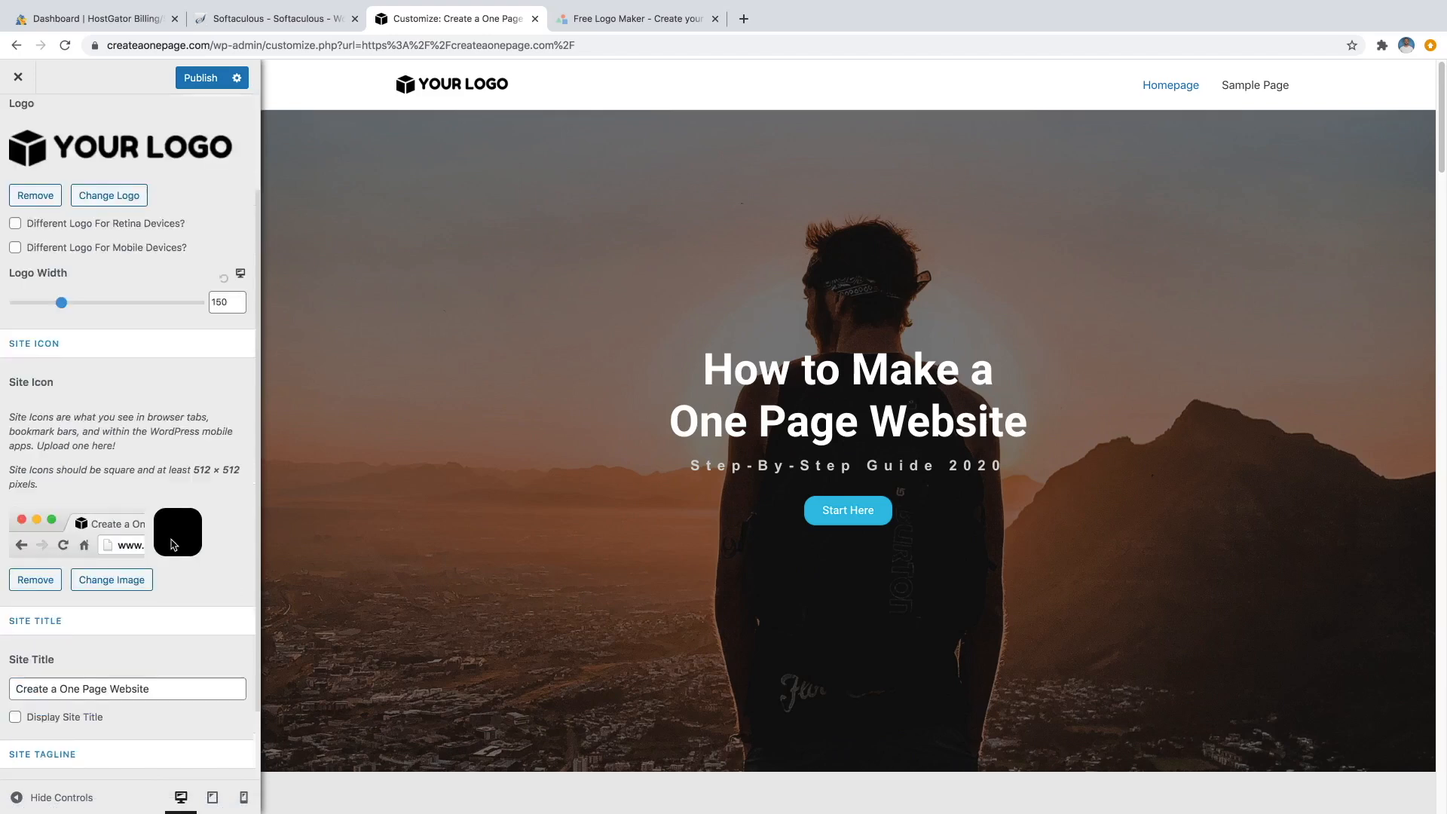
scroll(108, 636, down, 1)
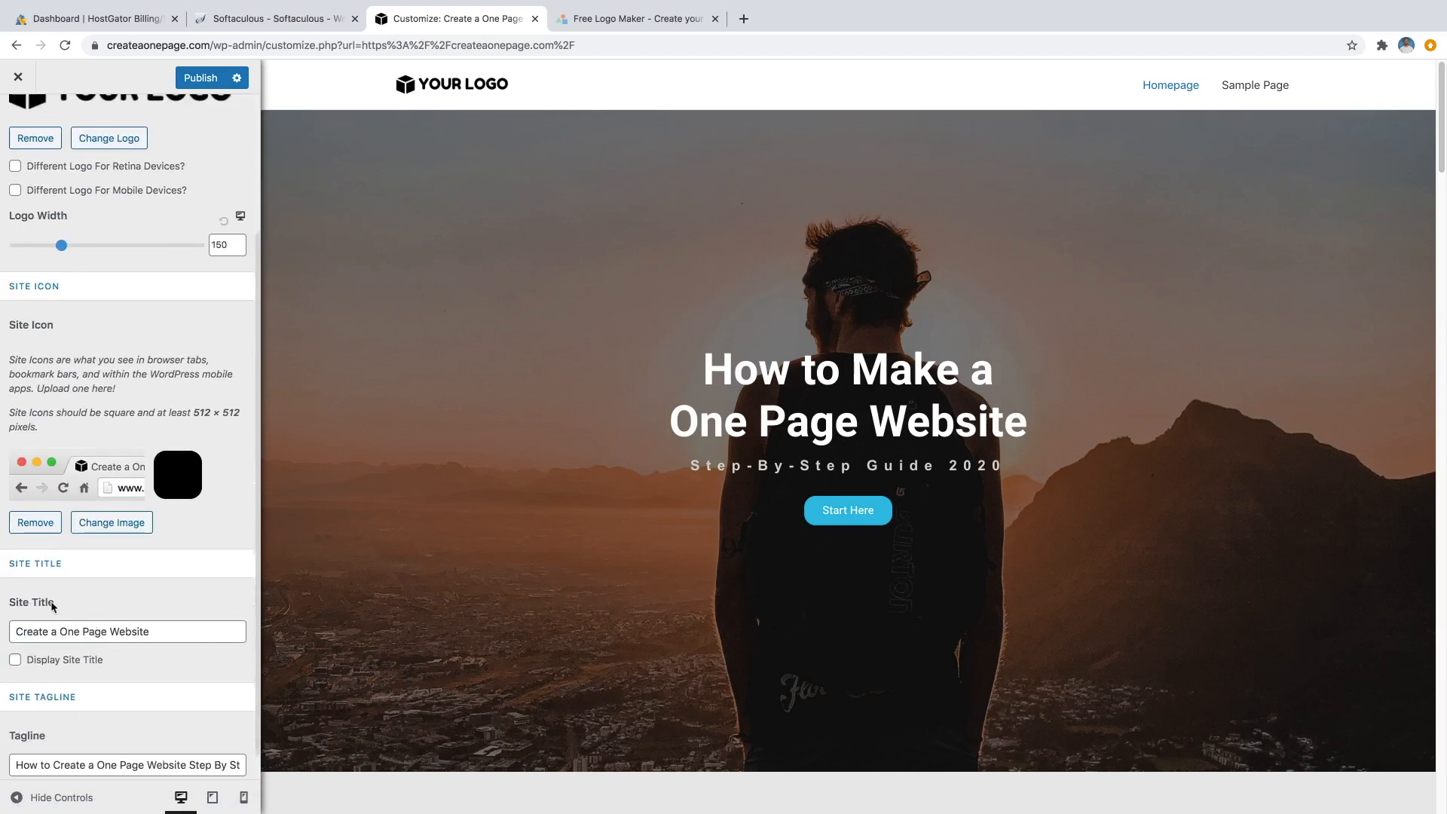
drag(17, 631, 154, 631)
click(165, 627)
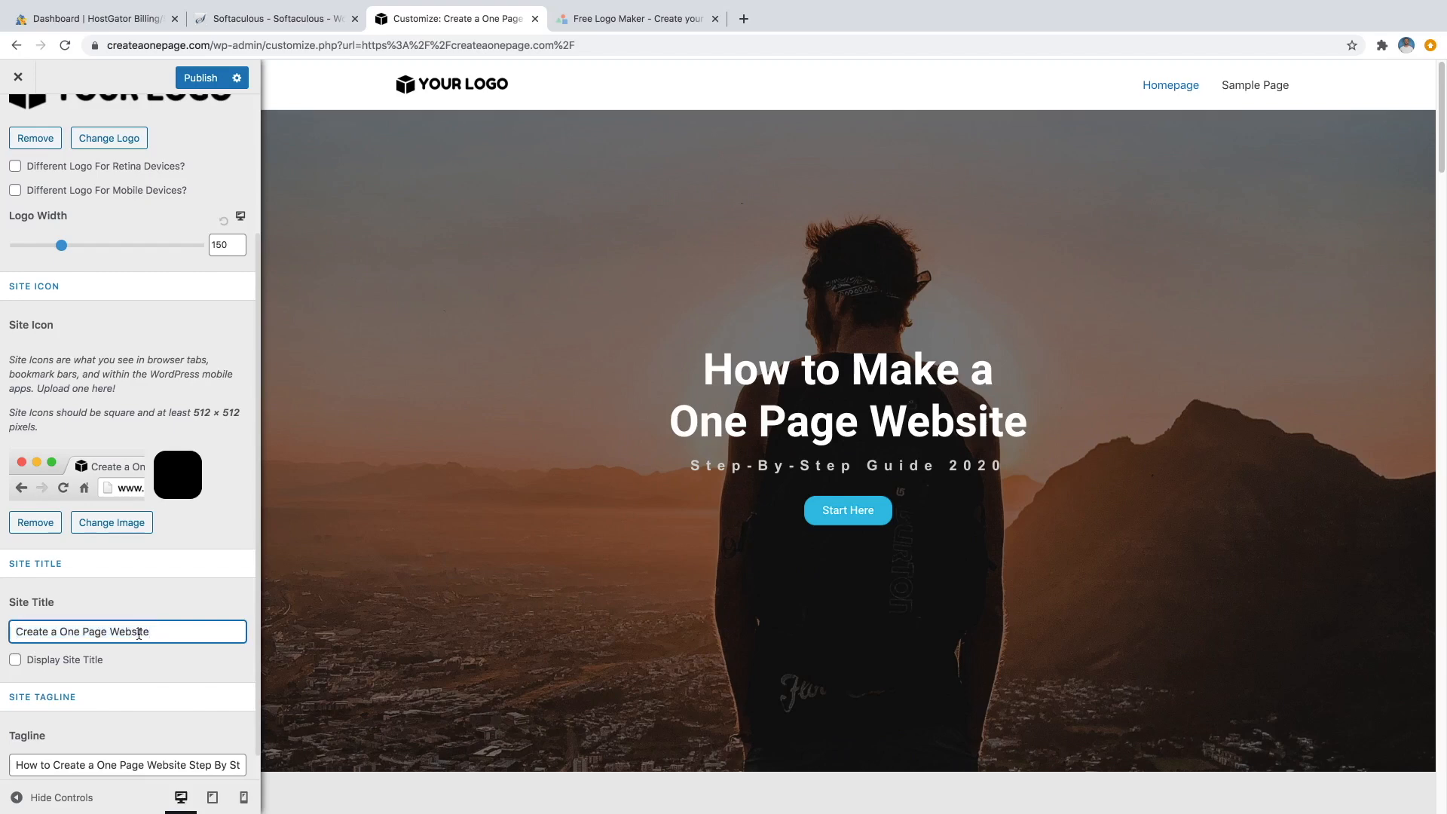
scroll(140, 637, down, 1)
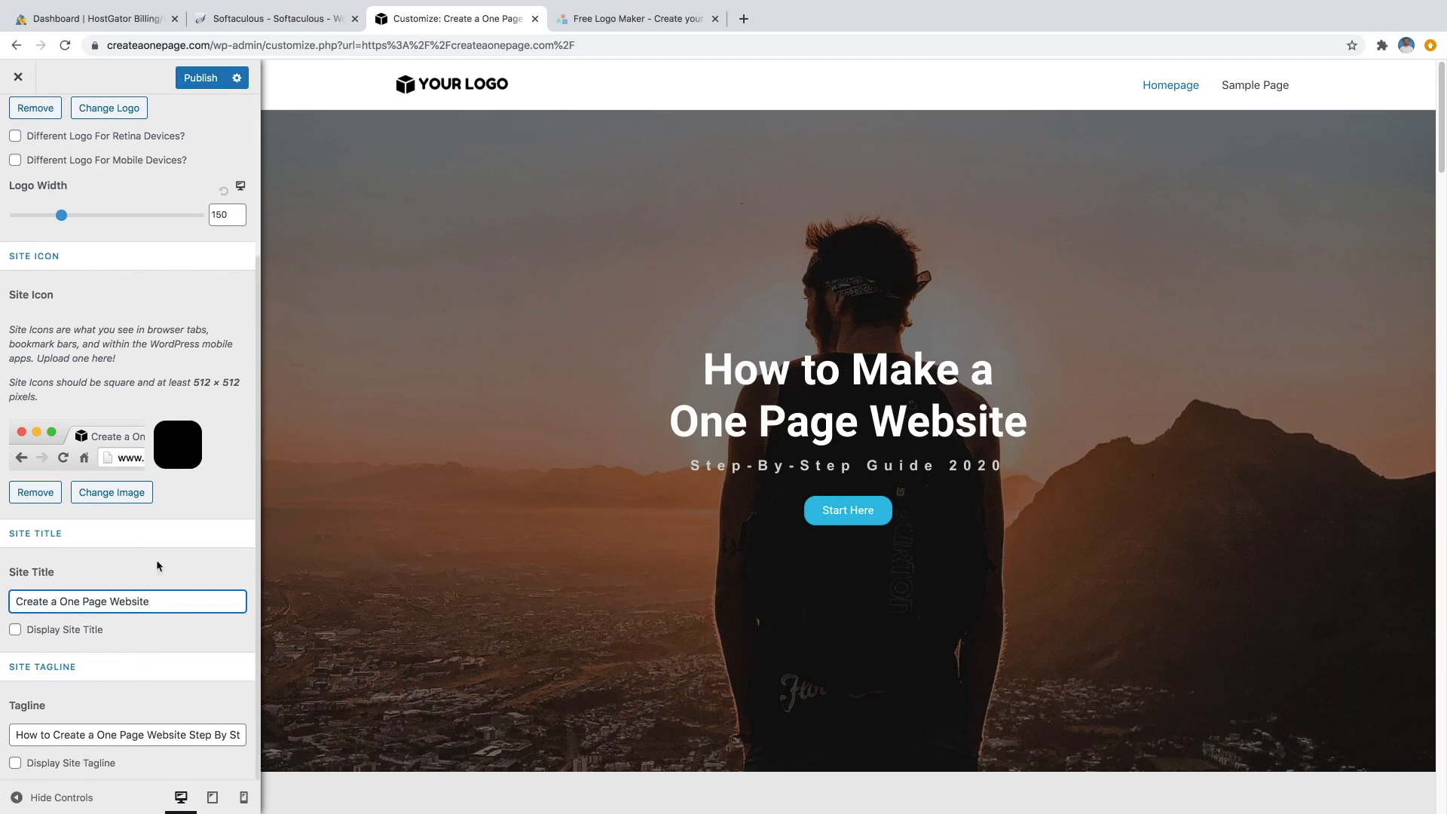
scroll(234, 341, up, 5)
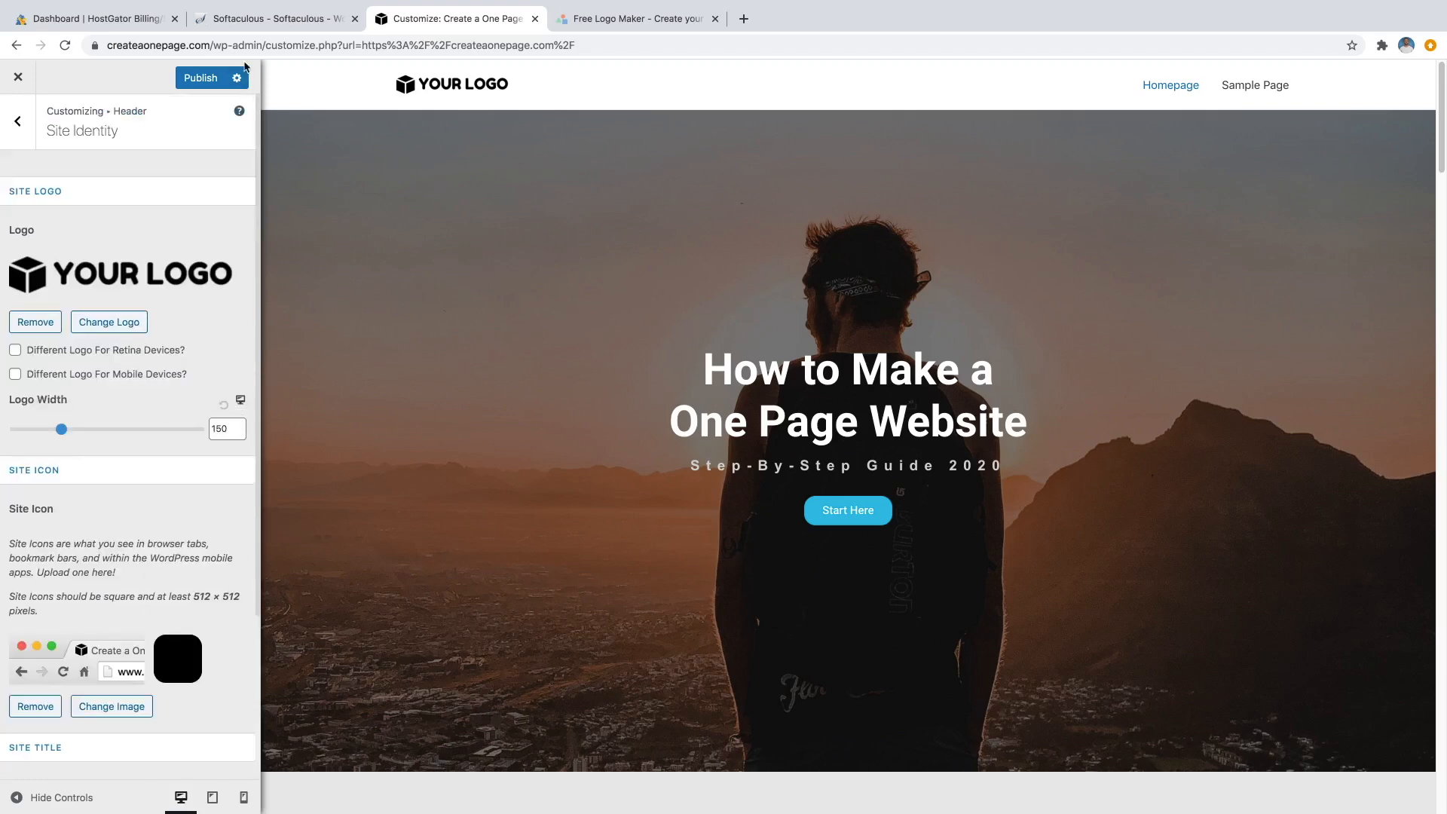
click(209, 81)
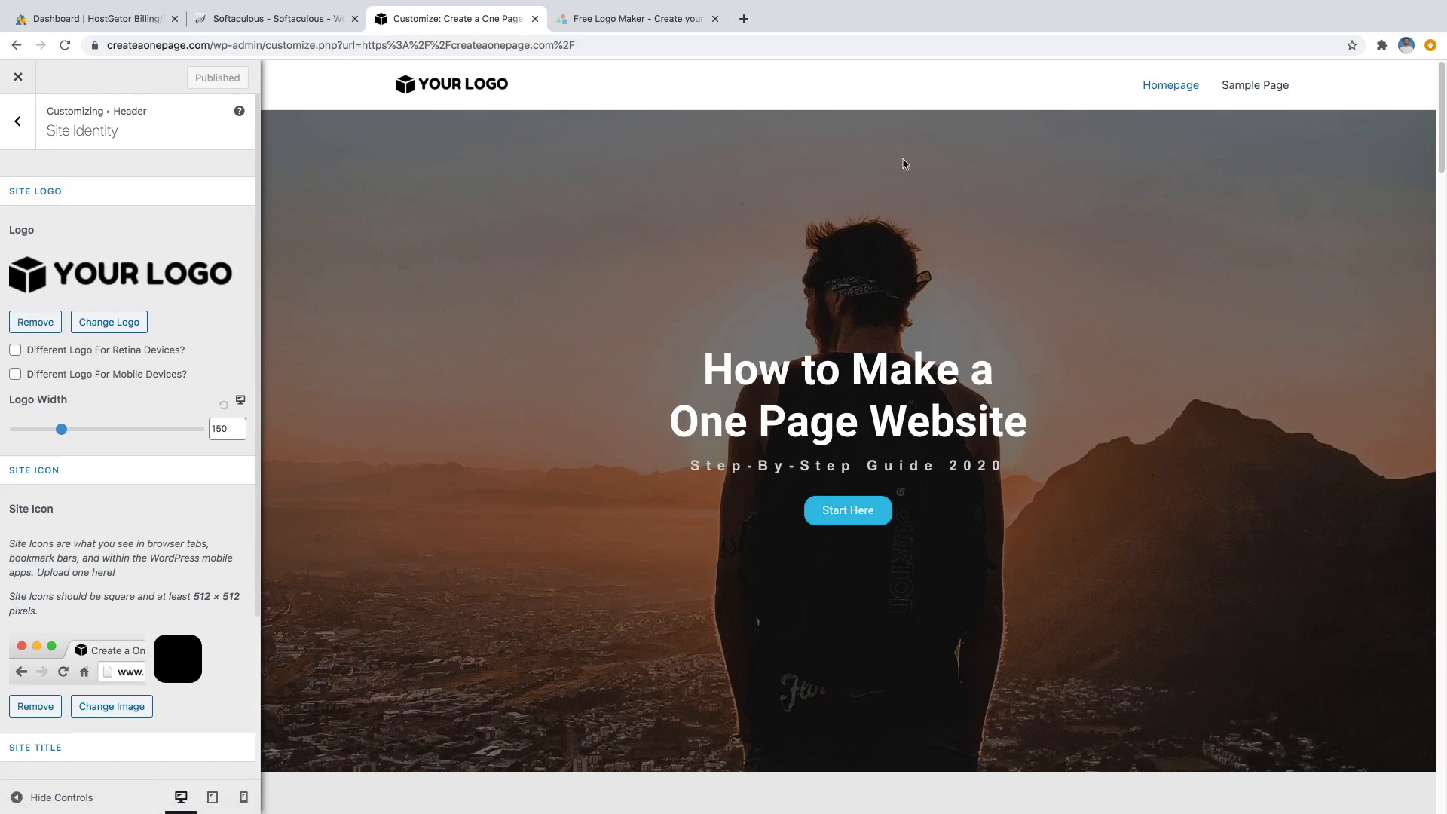
Leave Site Identity, return to the main Customizer list and open Menus.
scroll(852, 312, down, 10)
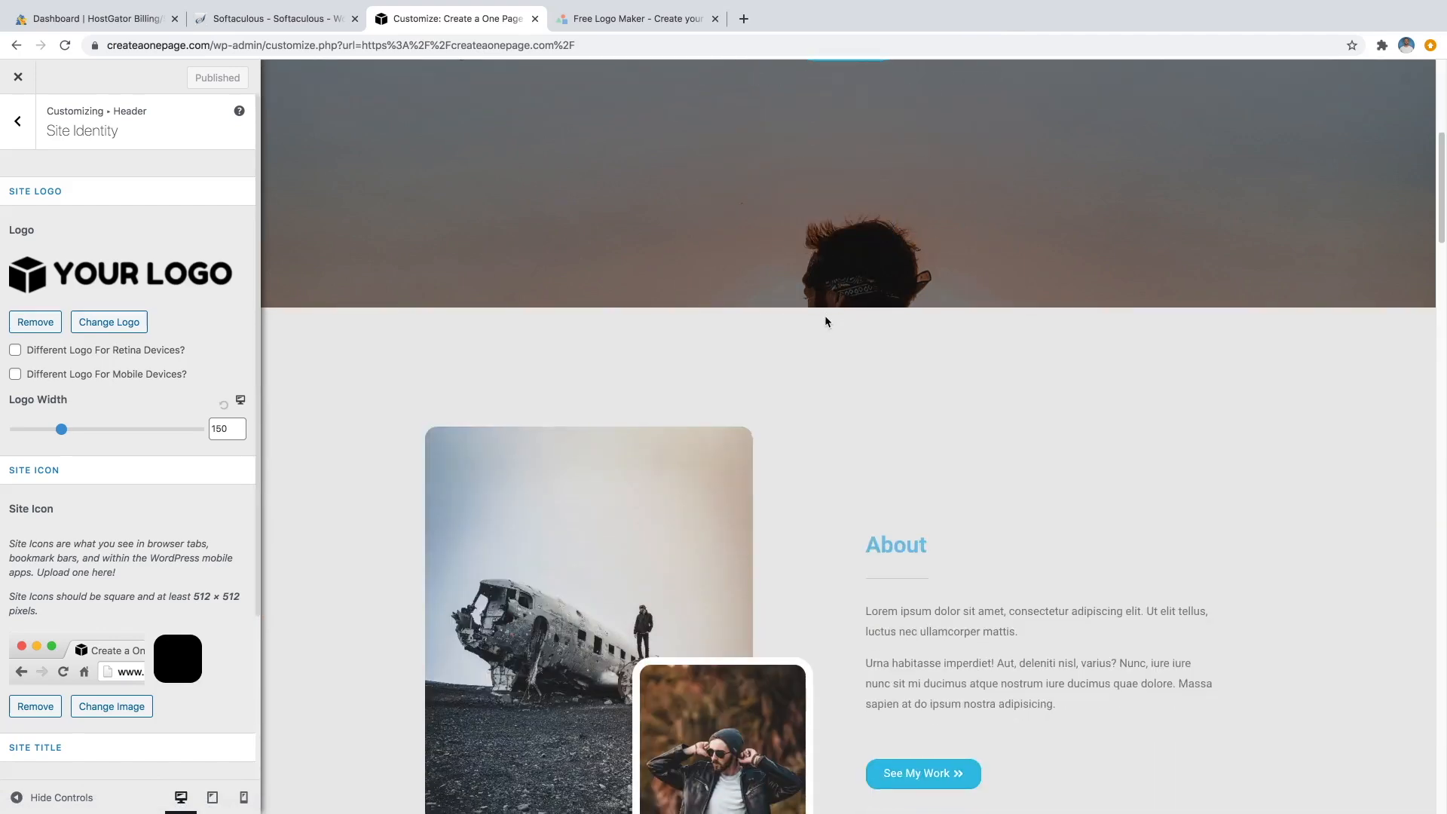
scroll(824, 320, down, 3)
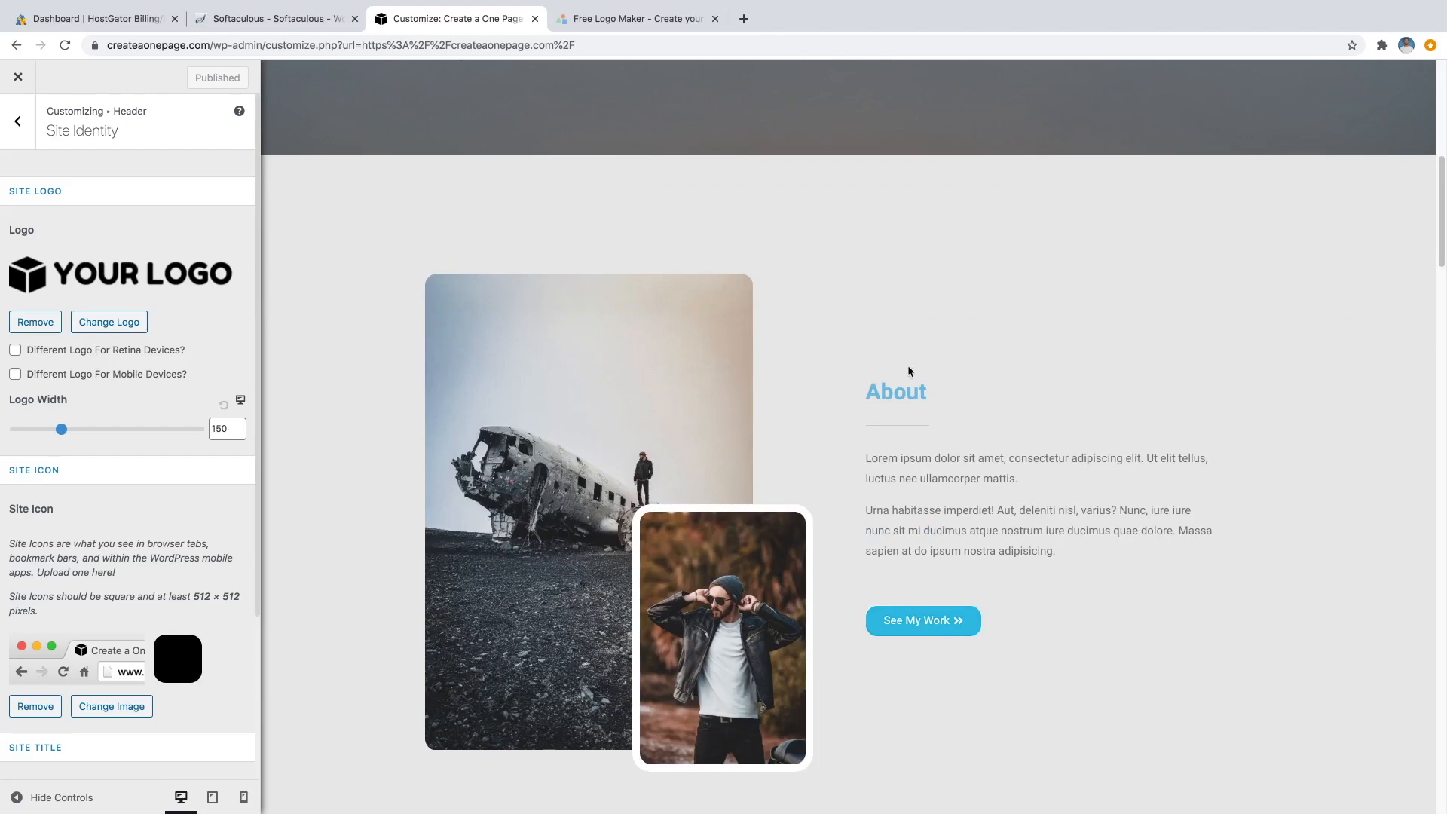
scroll(1005, 401, down, 8)
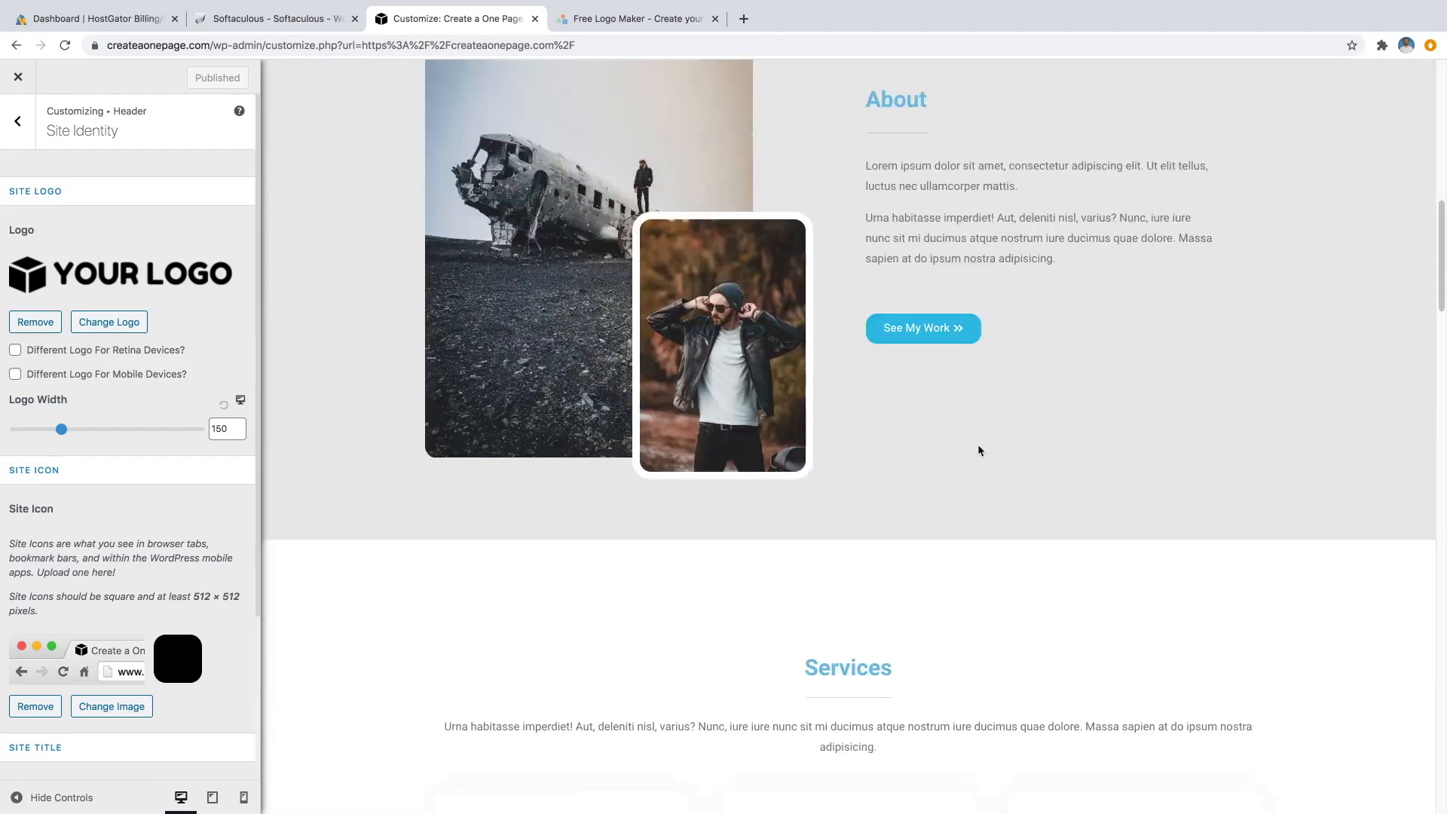
scroll(937, 430, down, 2)
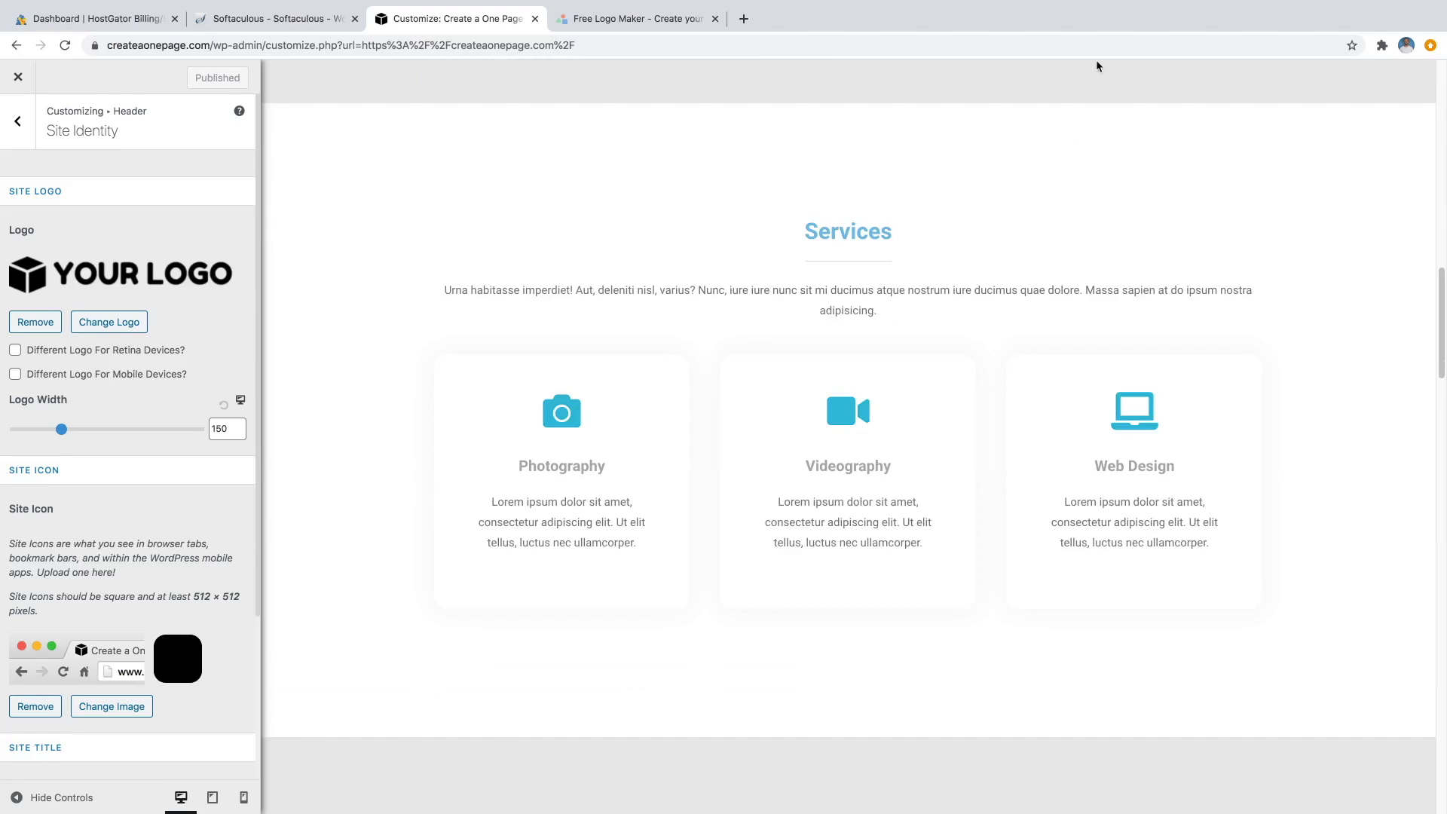
scroll(992, 218, up, 15)
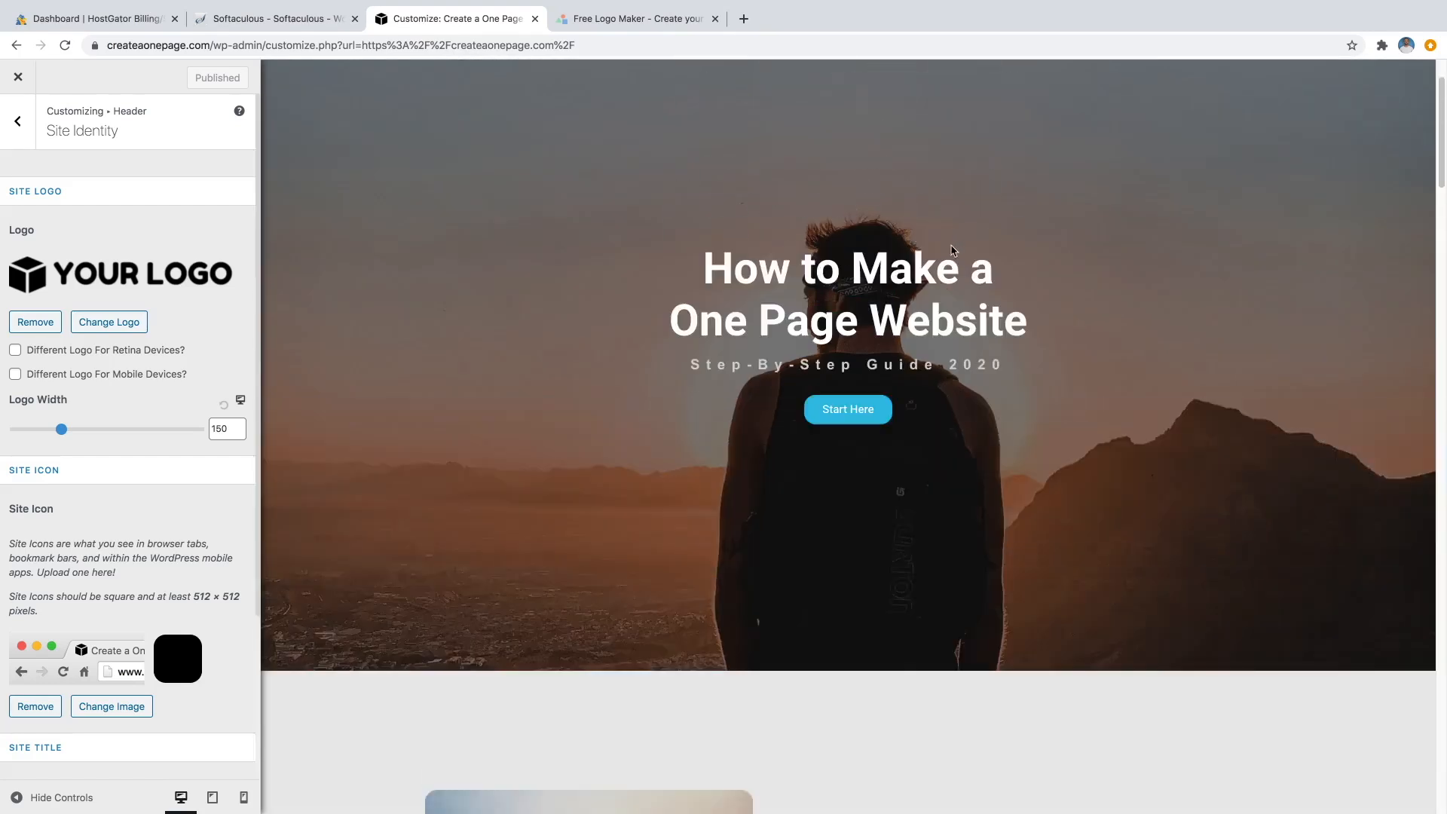
scroll(942, 260, up, 2)
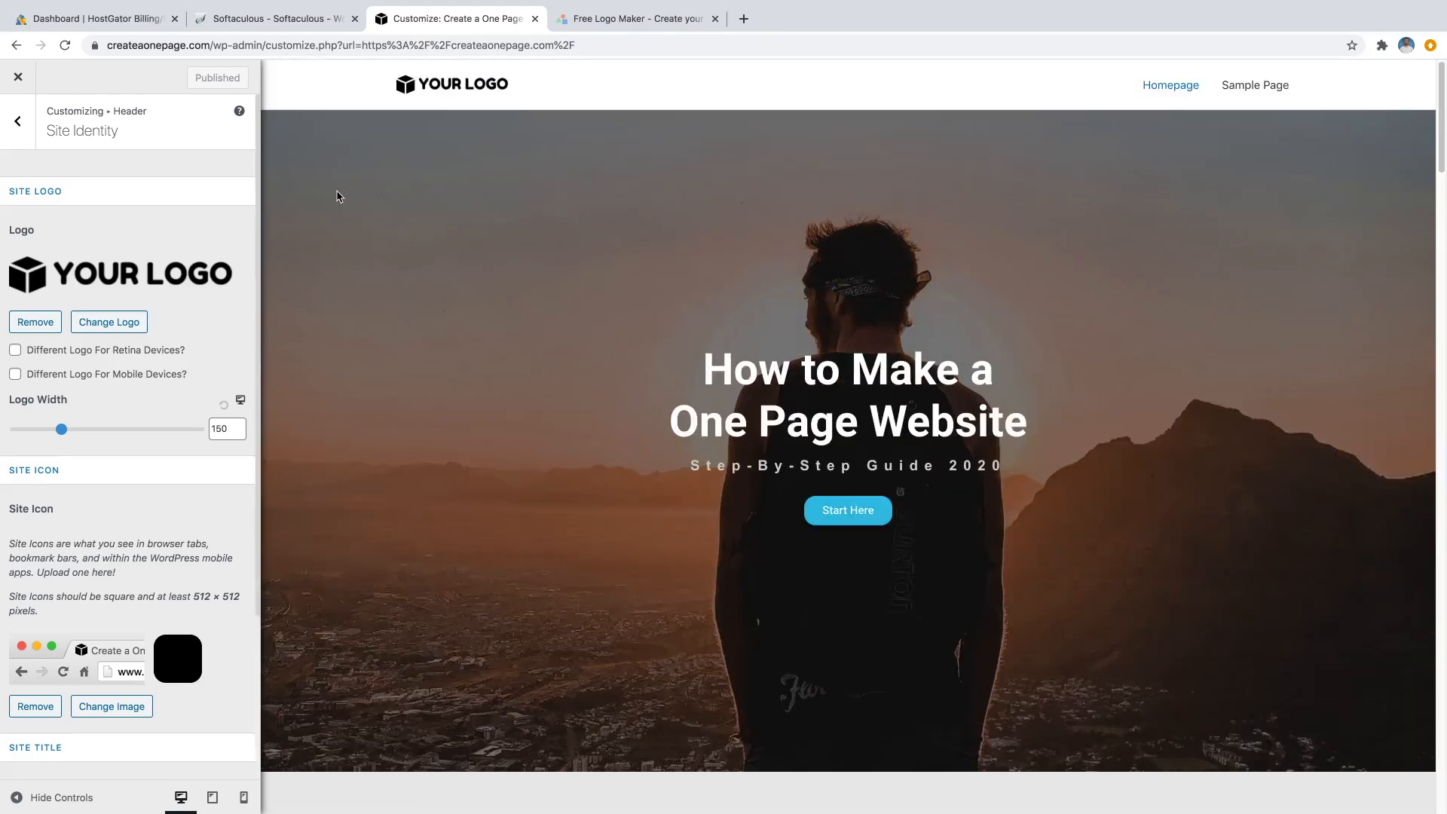
click(20, 124)
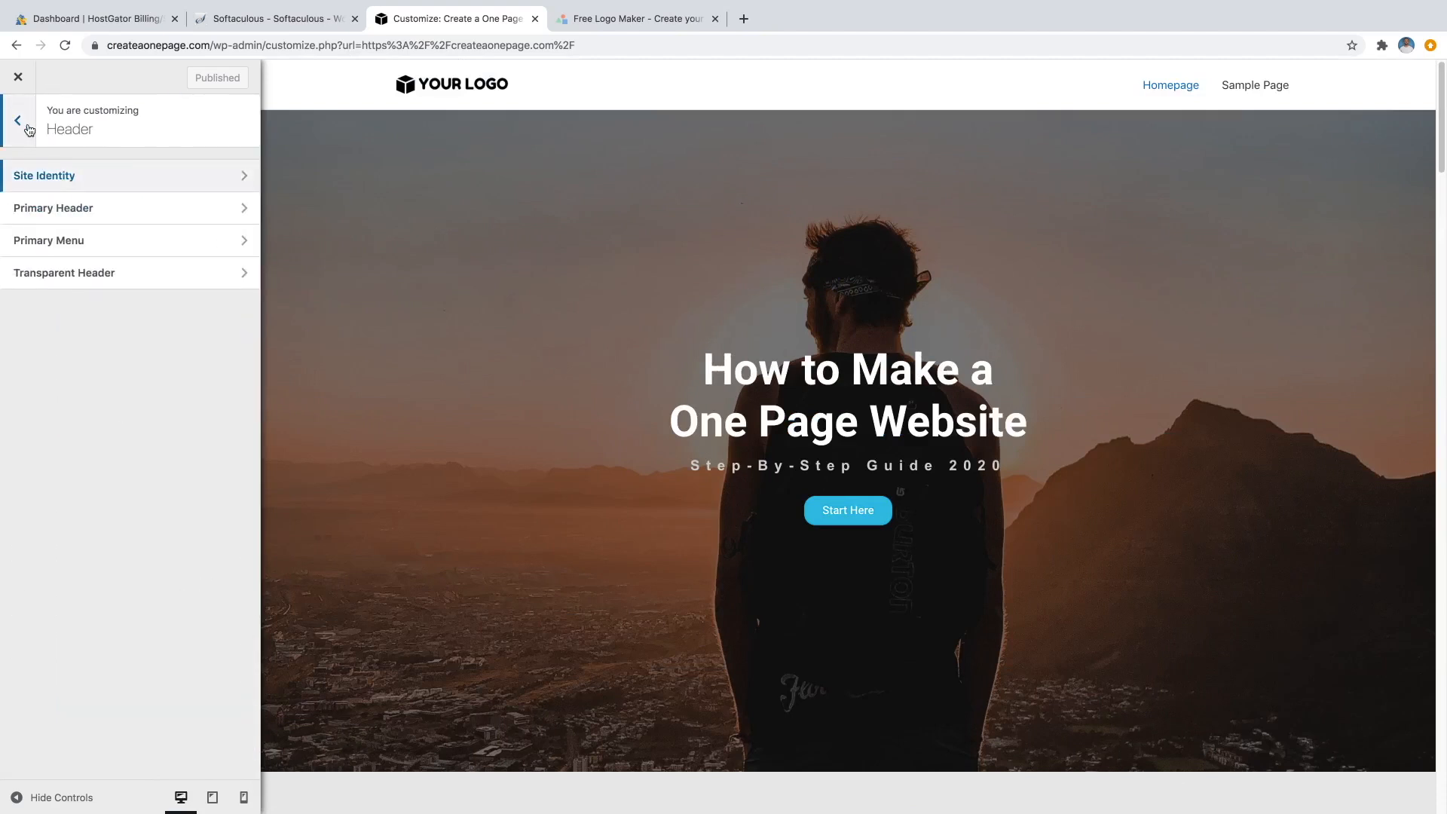
click(20, 122)
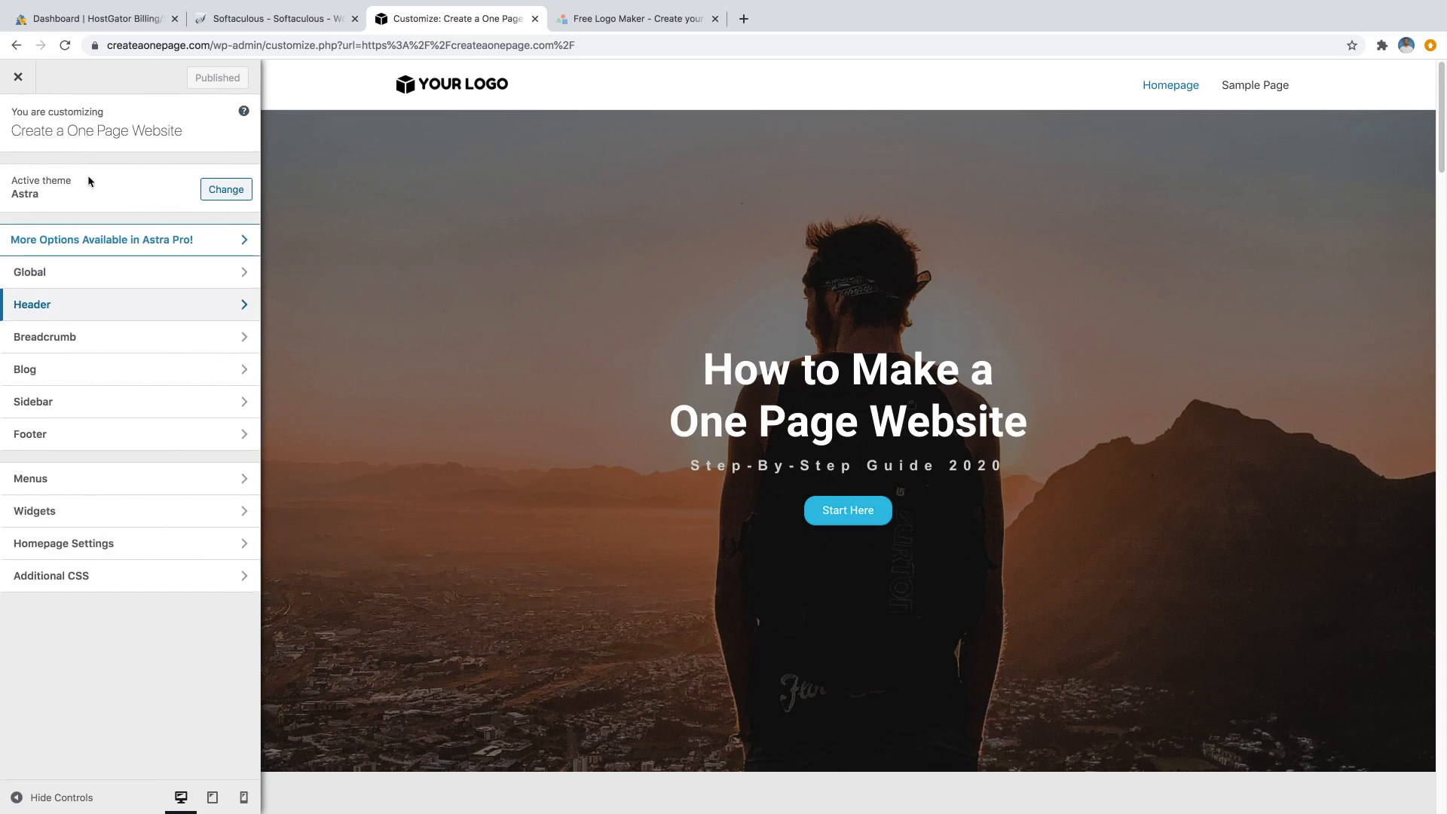
click(100, 482)
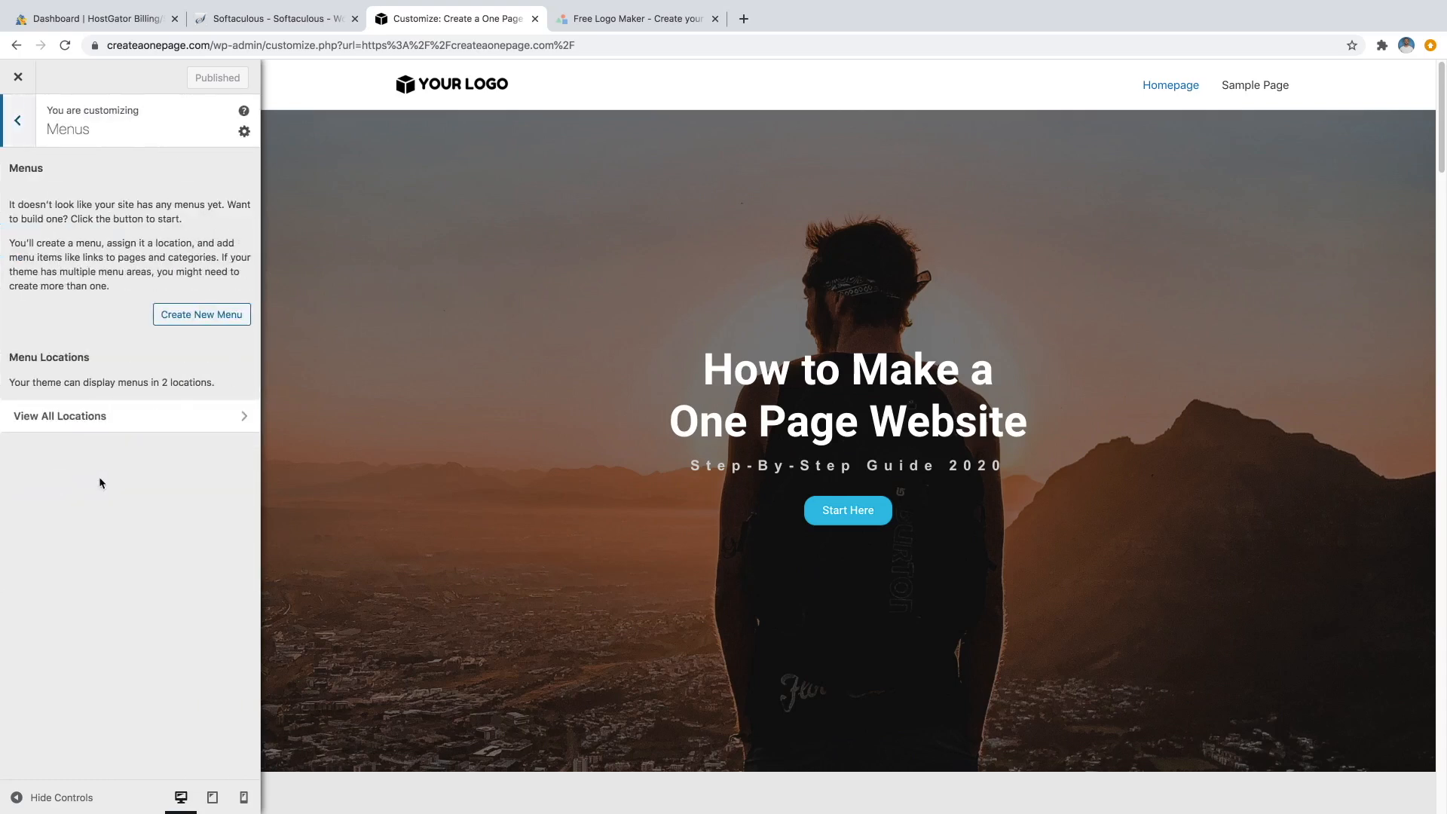
Create a new menu named 'Primary Menu' assigned to the Primary Menu location.
click(202, 318)
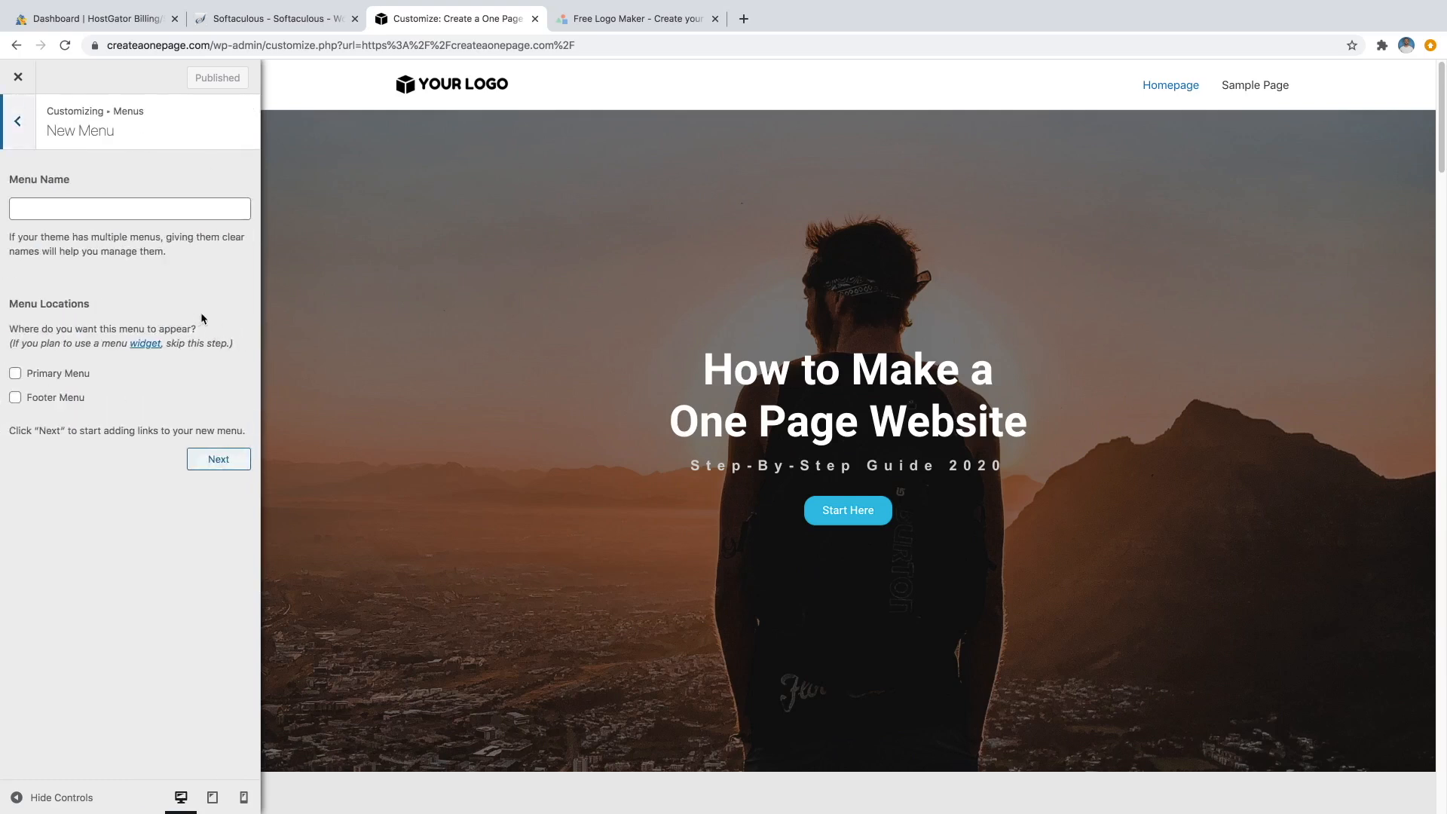
click(123, 208)
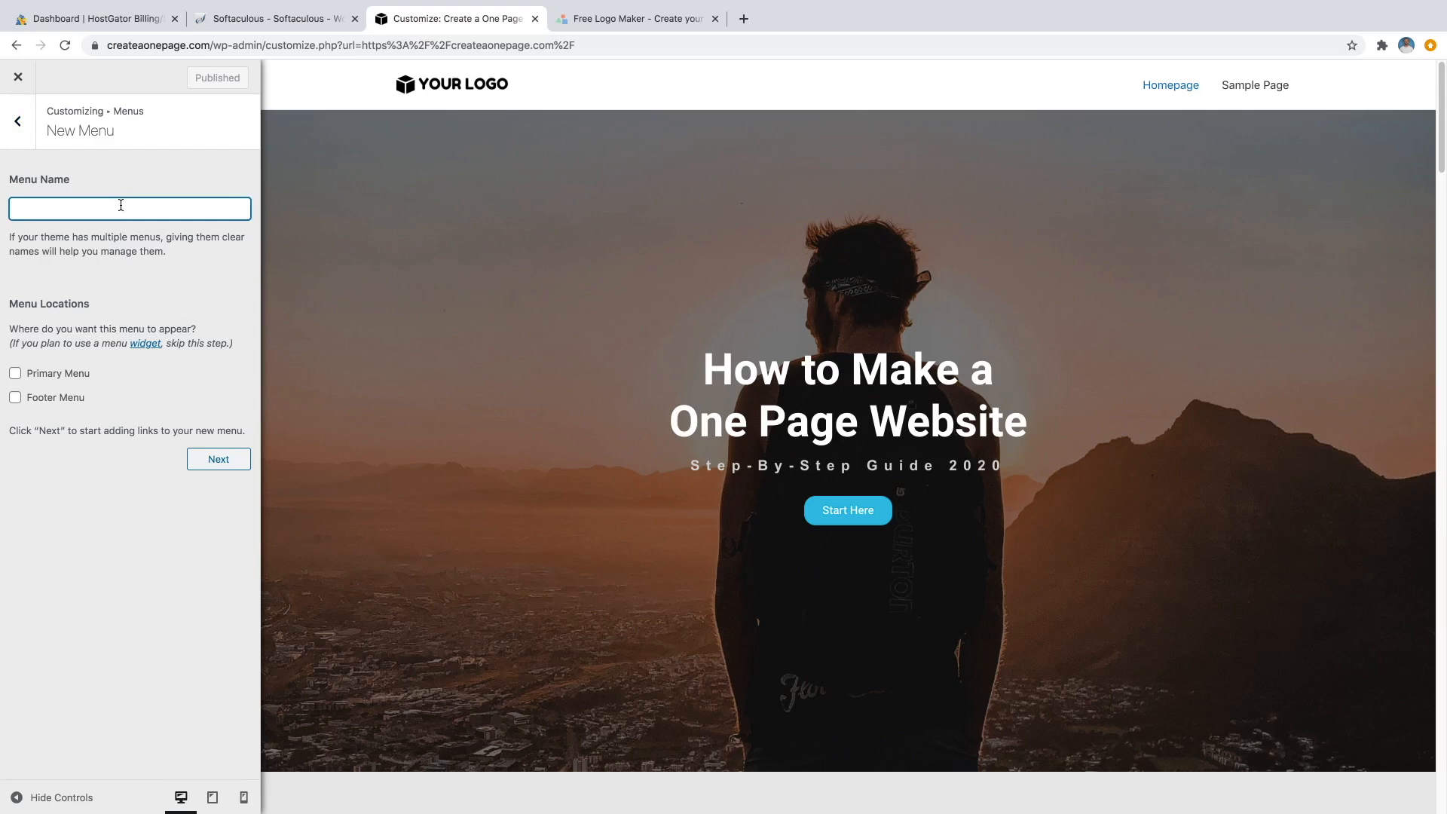
text(Primary Menu)
click(16, 375)
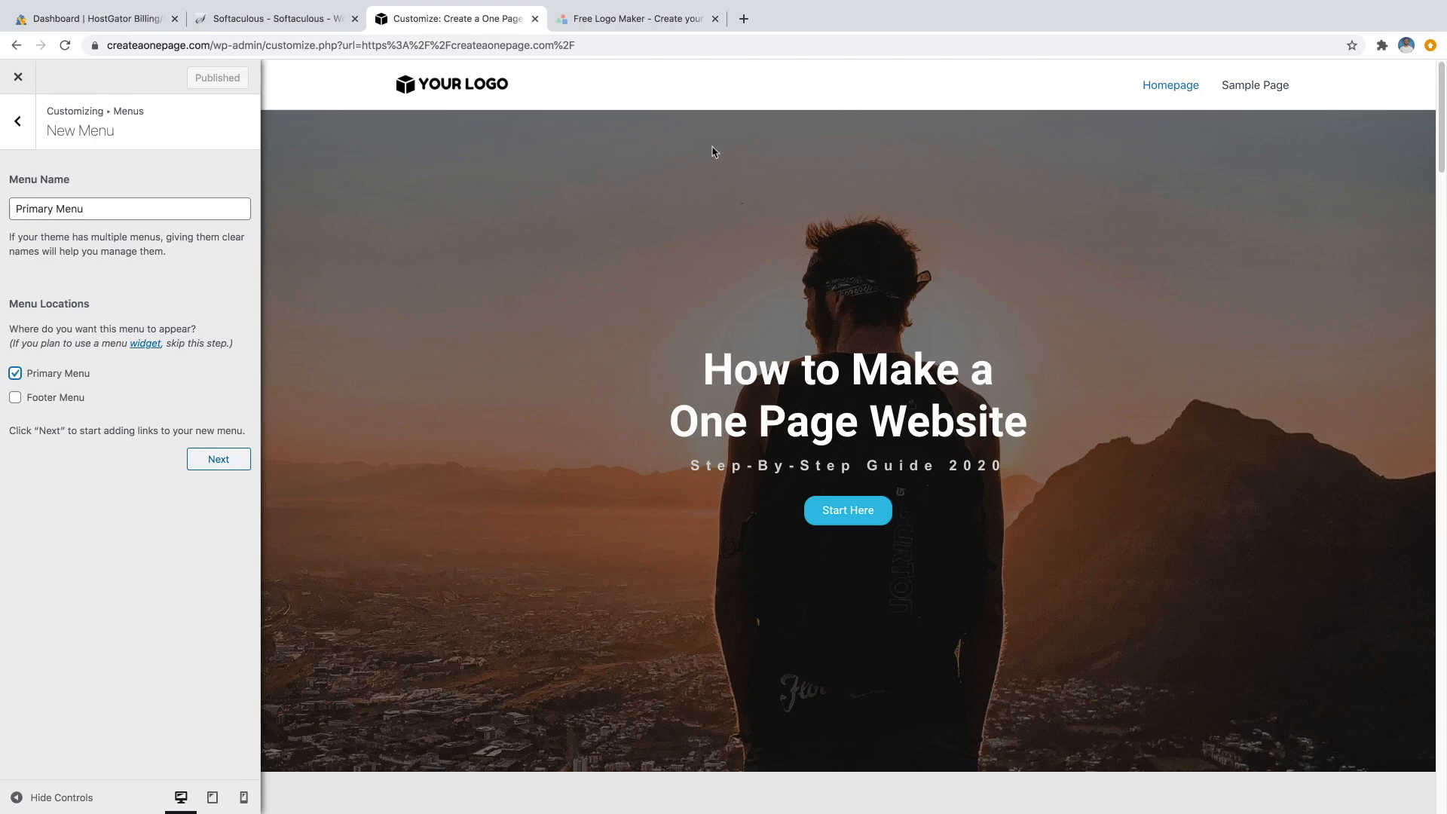
click(217, 461)
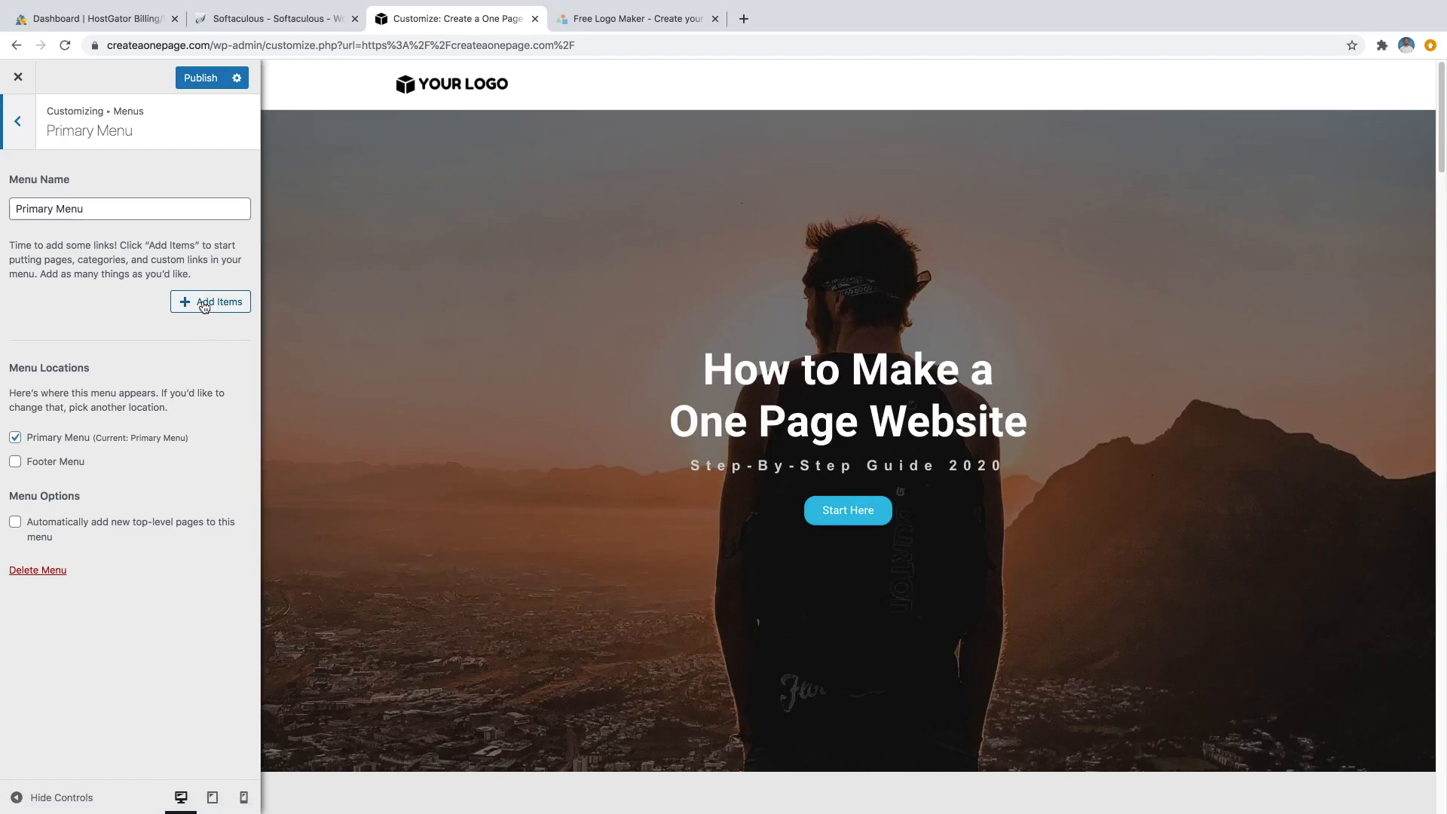
Add a Custom Link with text 'About' and URL '#about' to the menu.
click(203, 303)
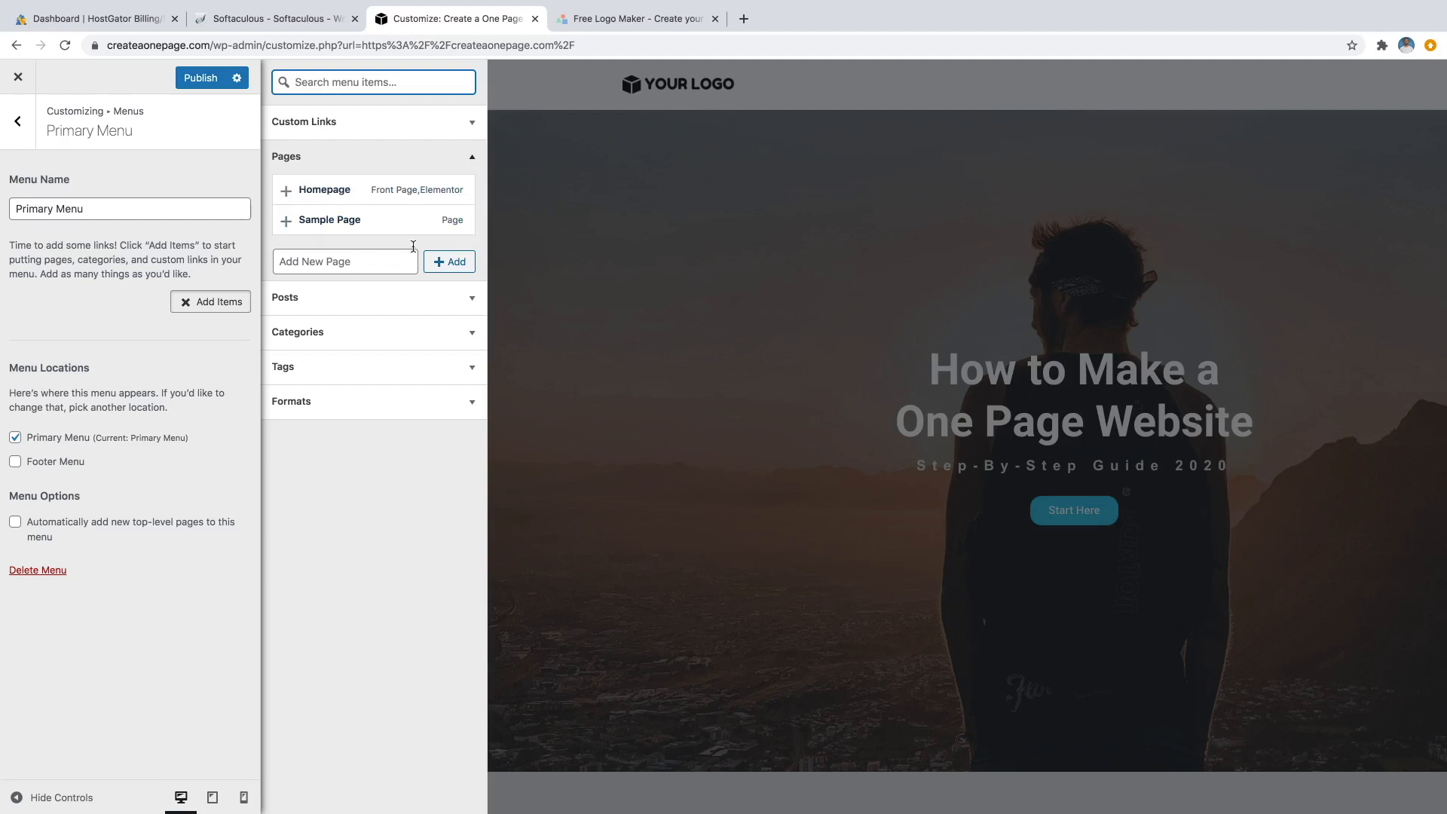
click(369, 164)
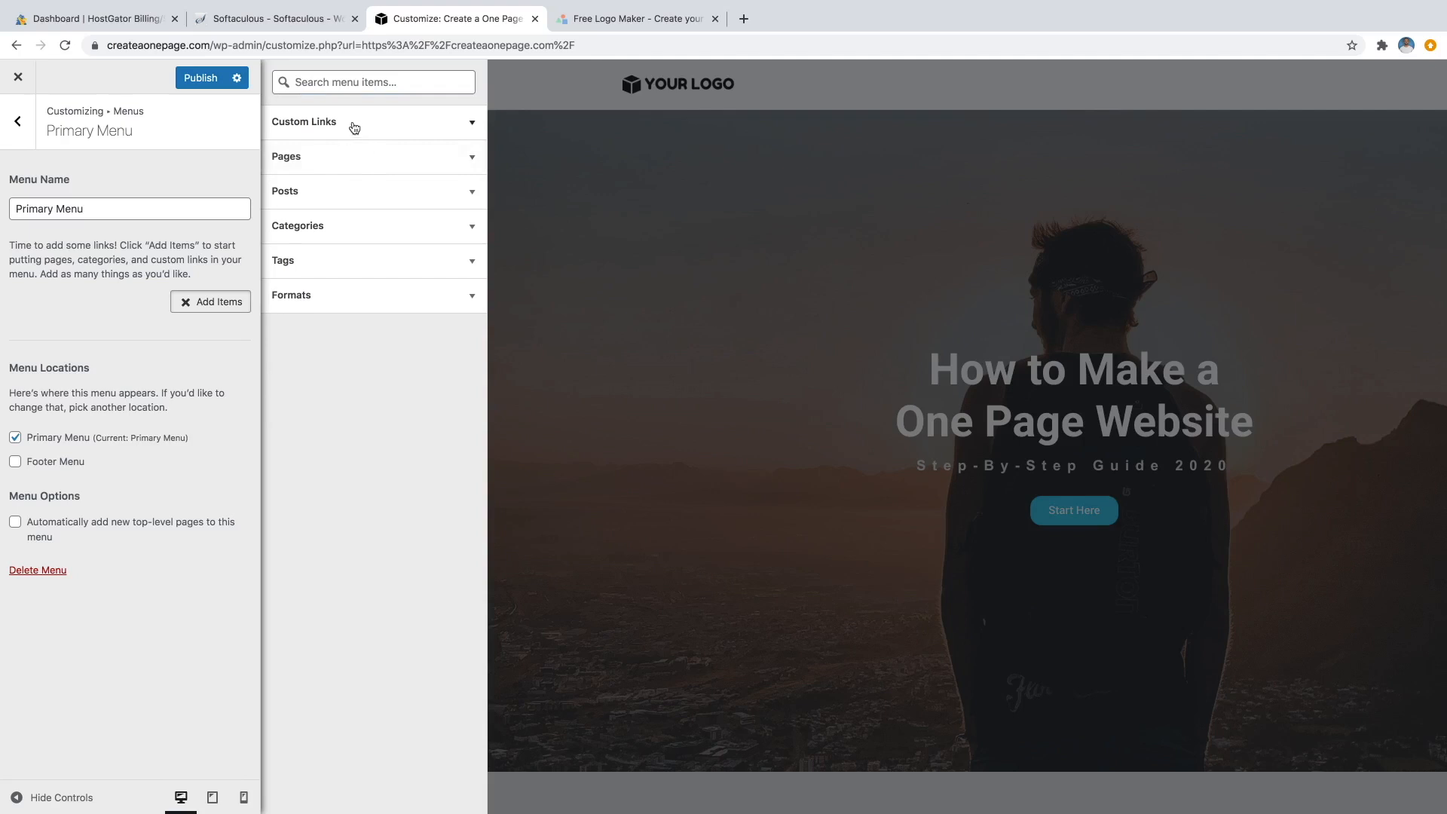
click(352, 126)
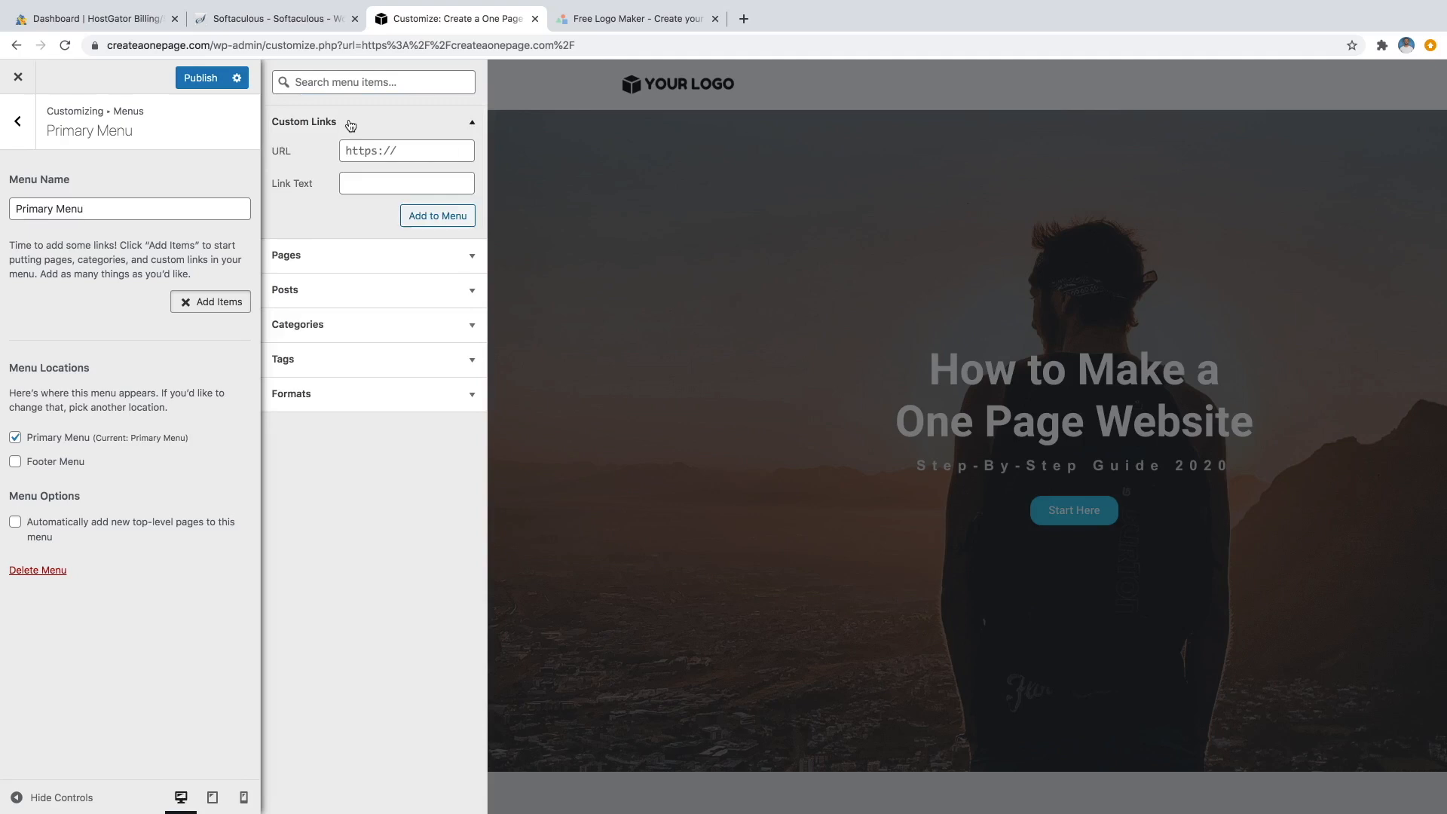
click(374, 180)
text(About)
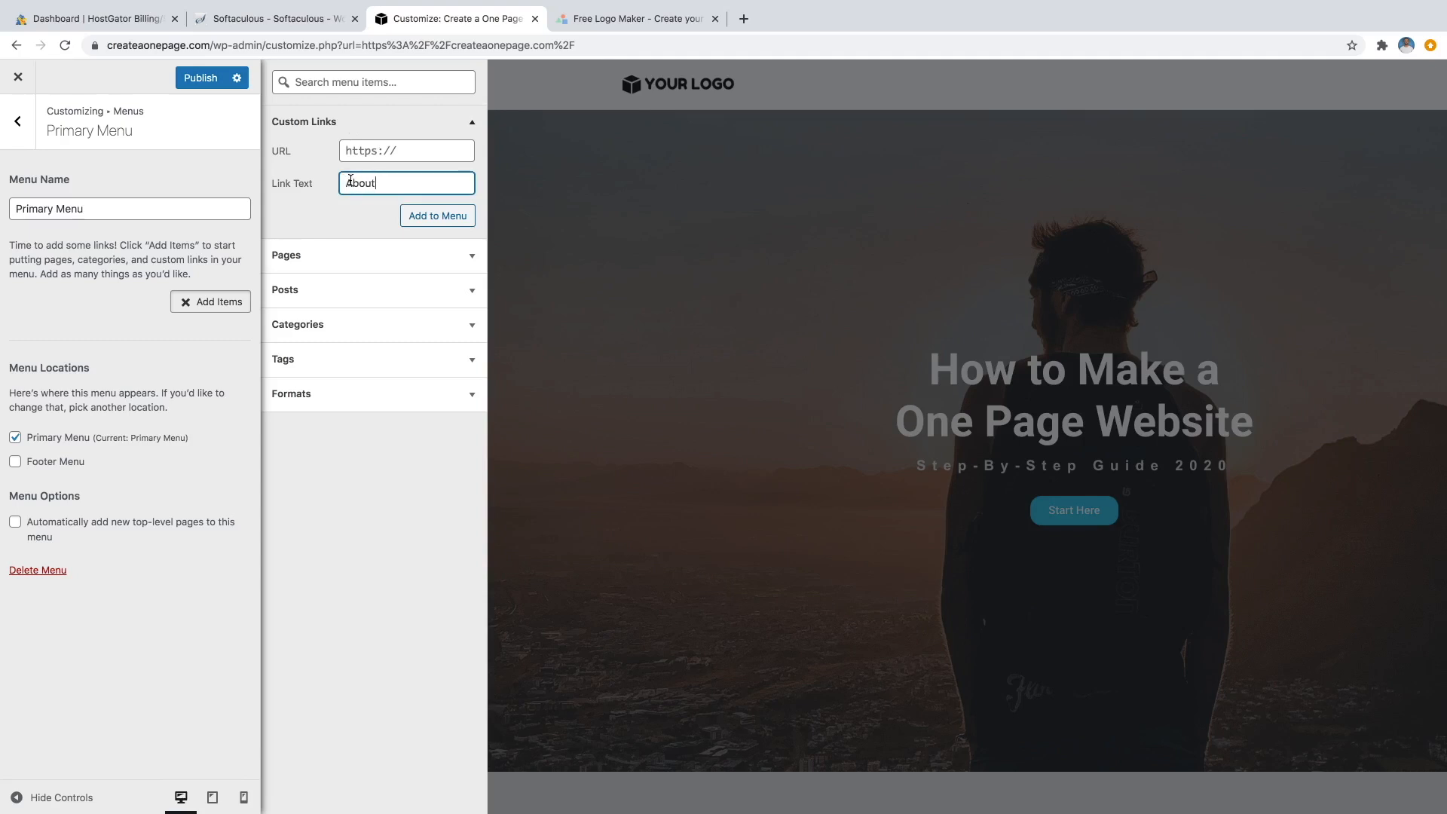
click(407, 151)
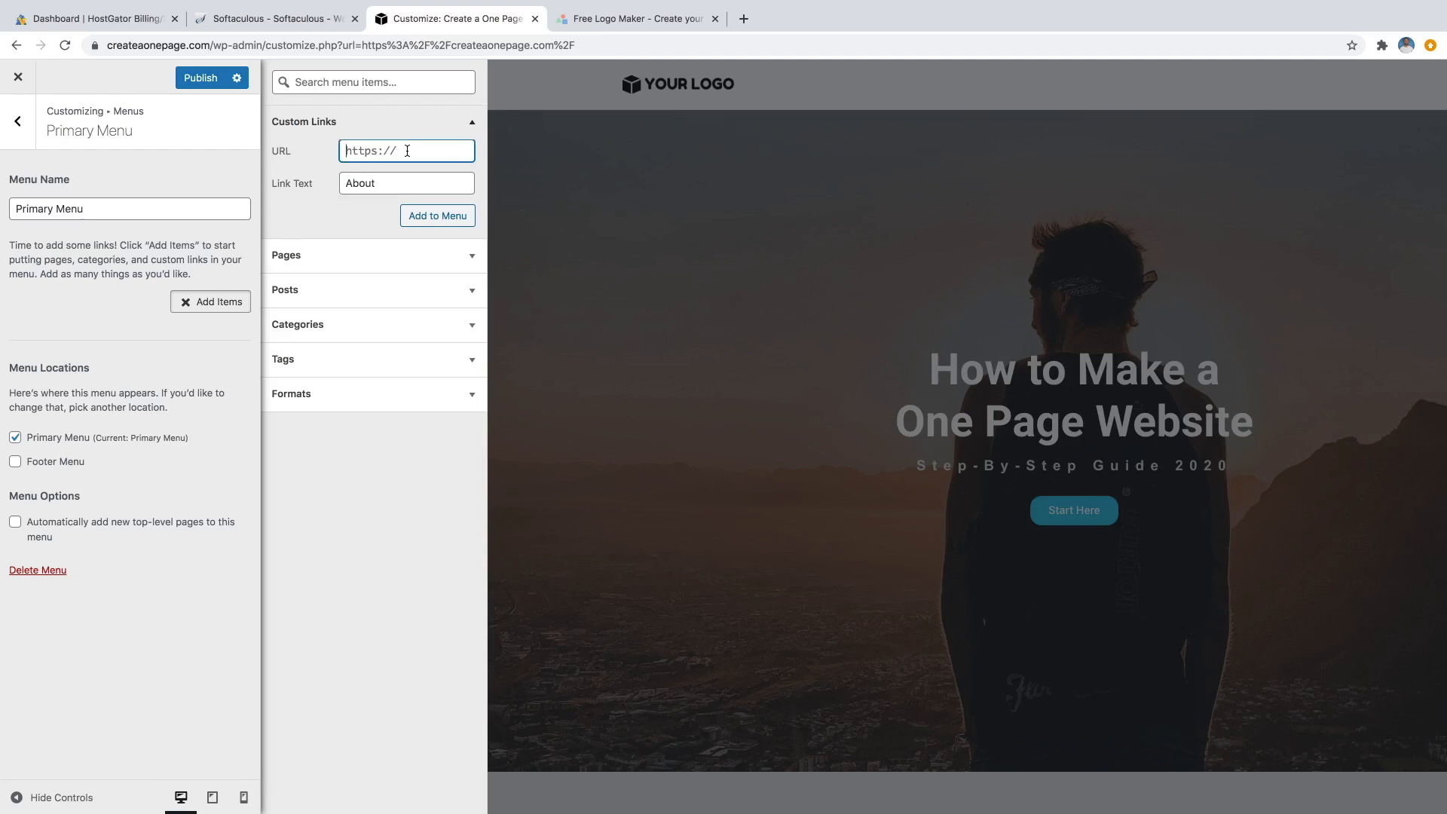
text(#about)
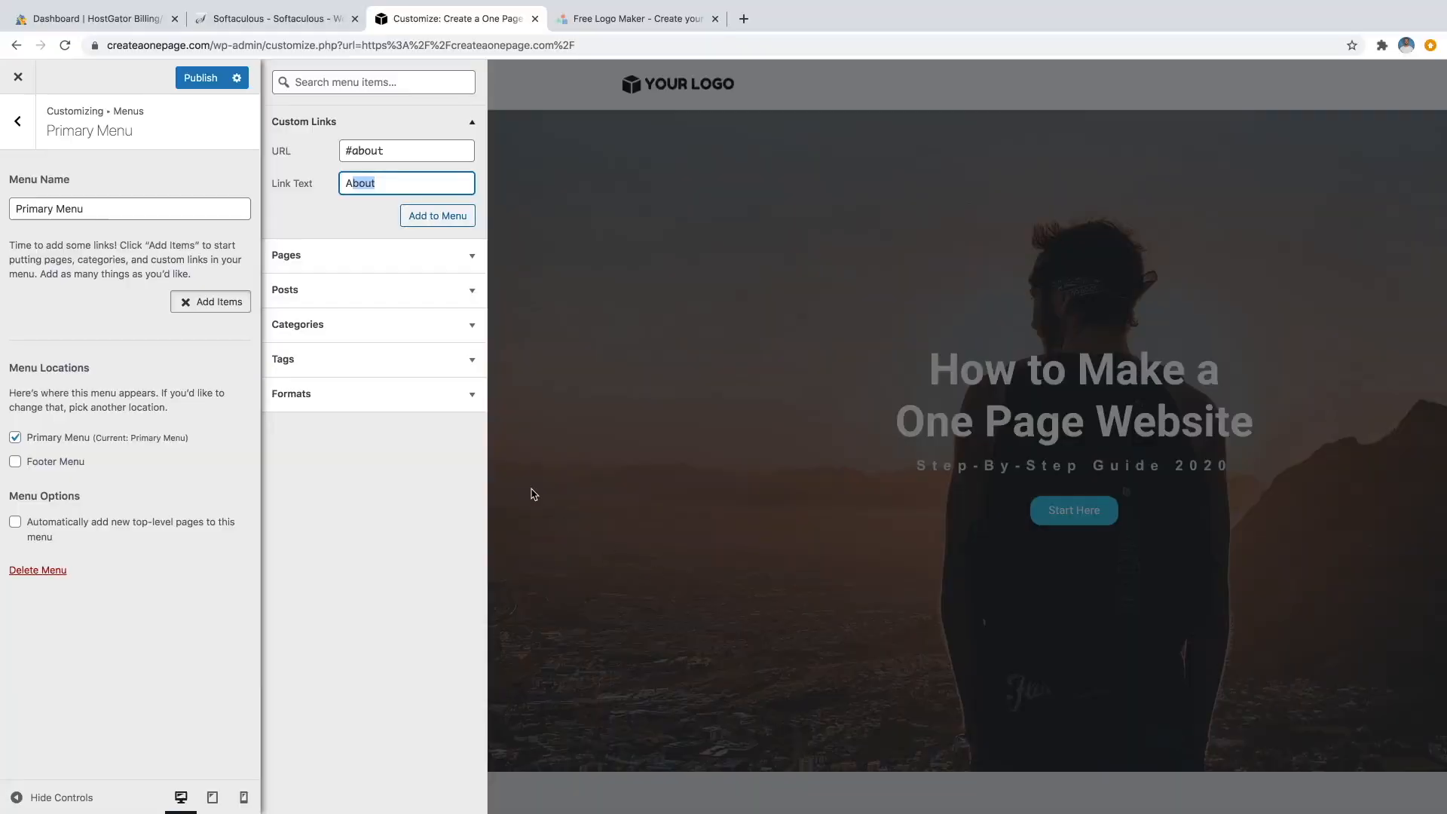
click(360, 217)
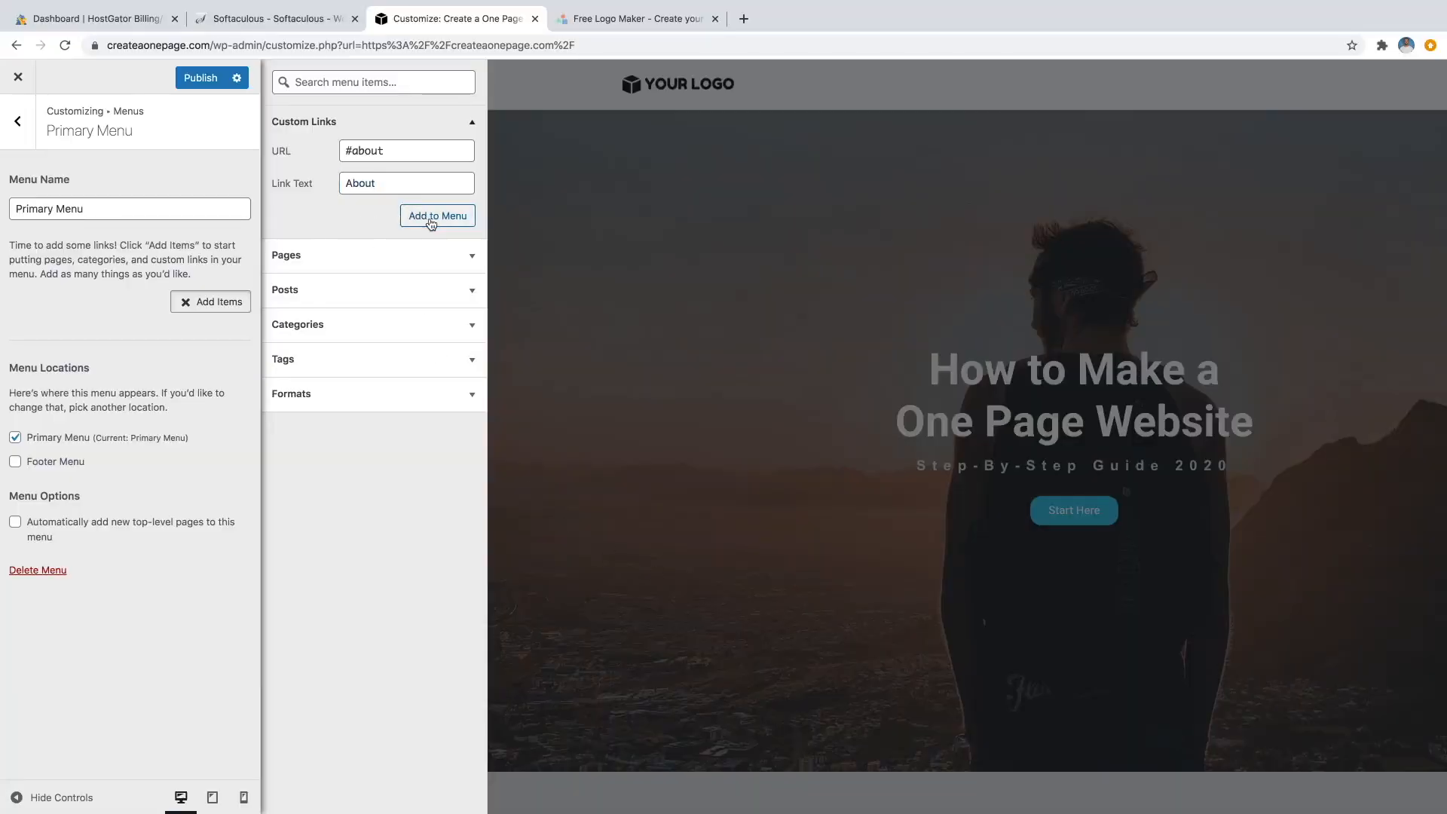
click(432, 219)
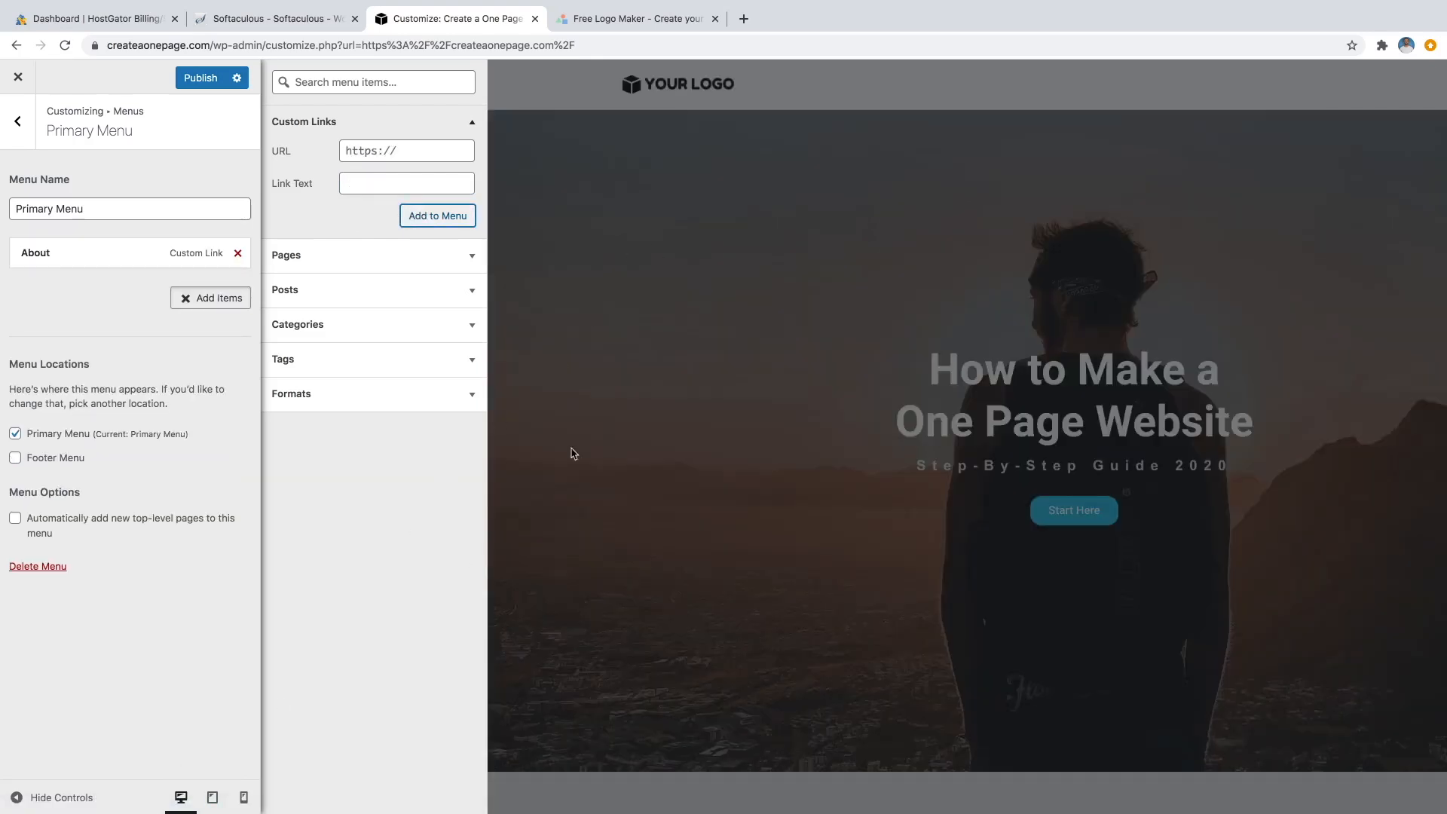
In the full-width preview, check that the header's About link jumps to the About section, then restore the panel.
click(74, 801)
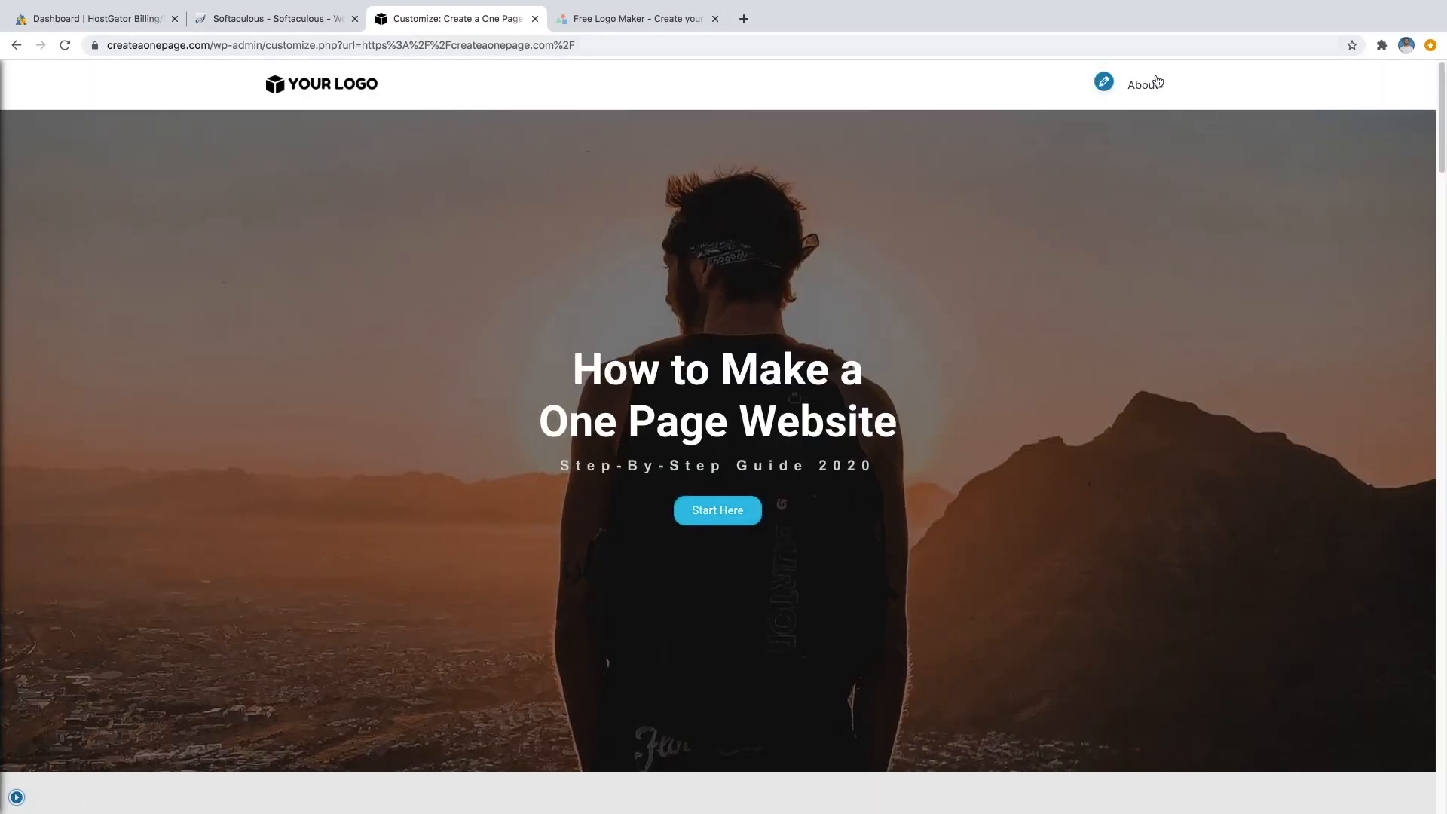
click(1153, 88)
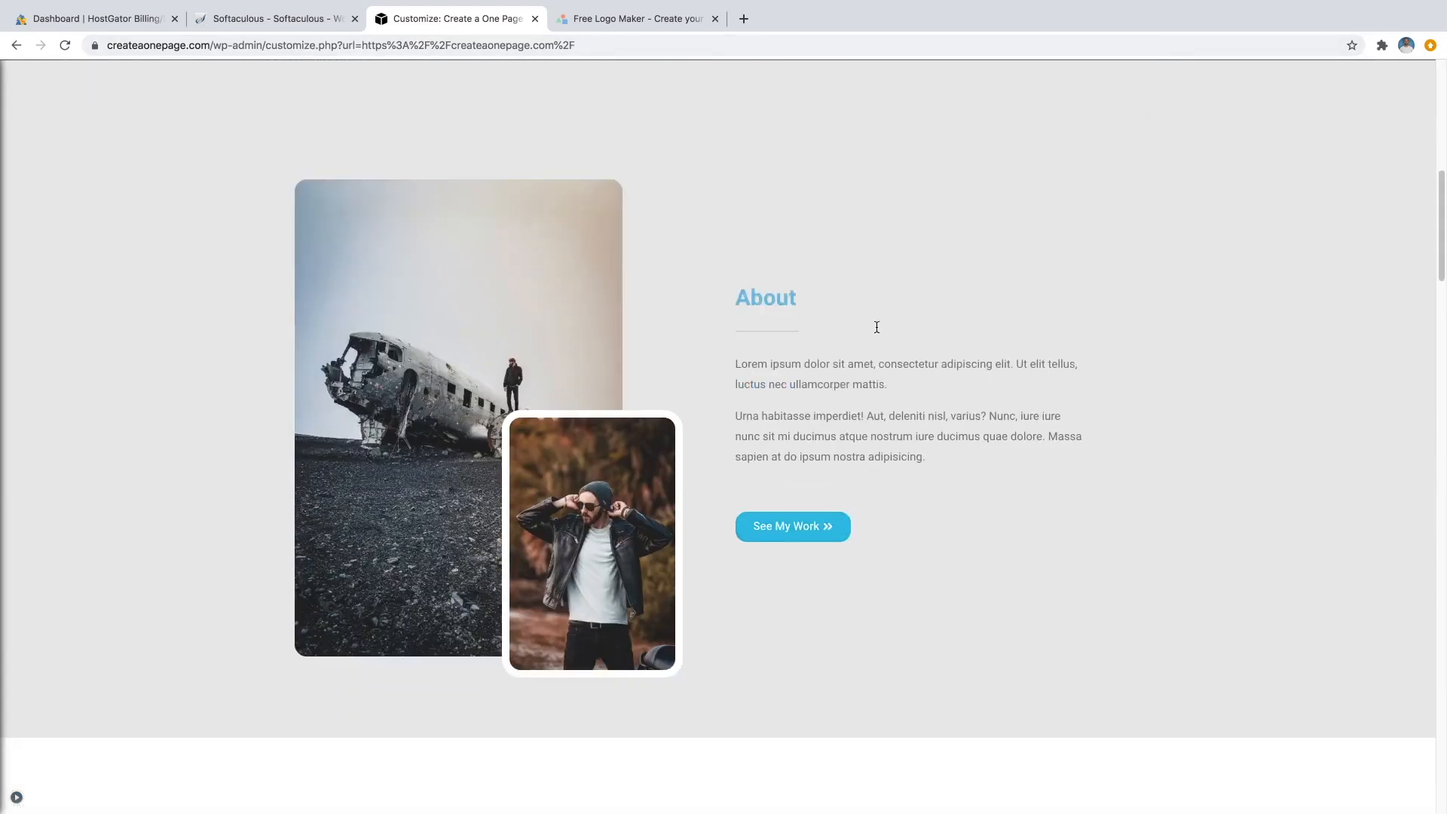
scroll(830, 358, up, 1)
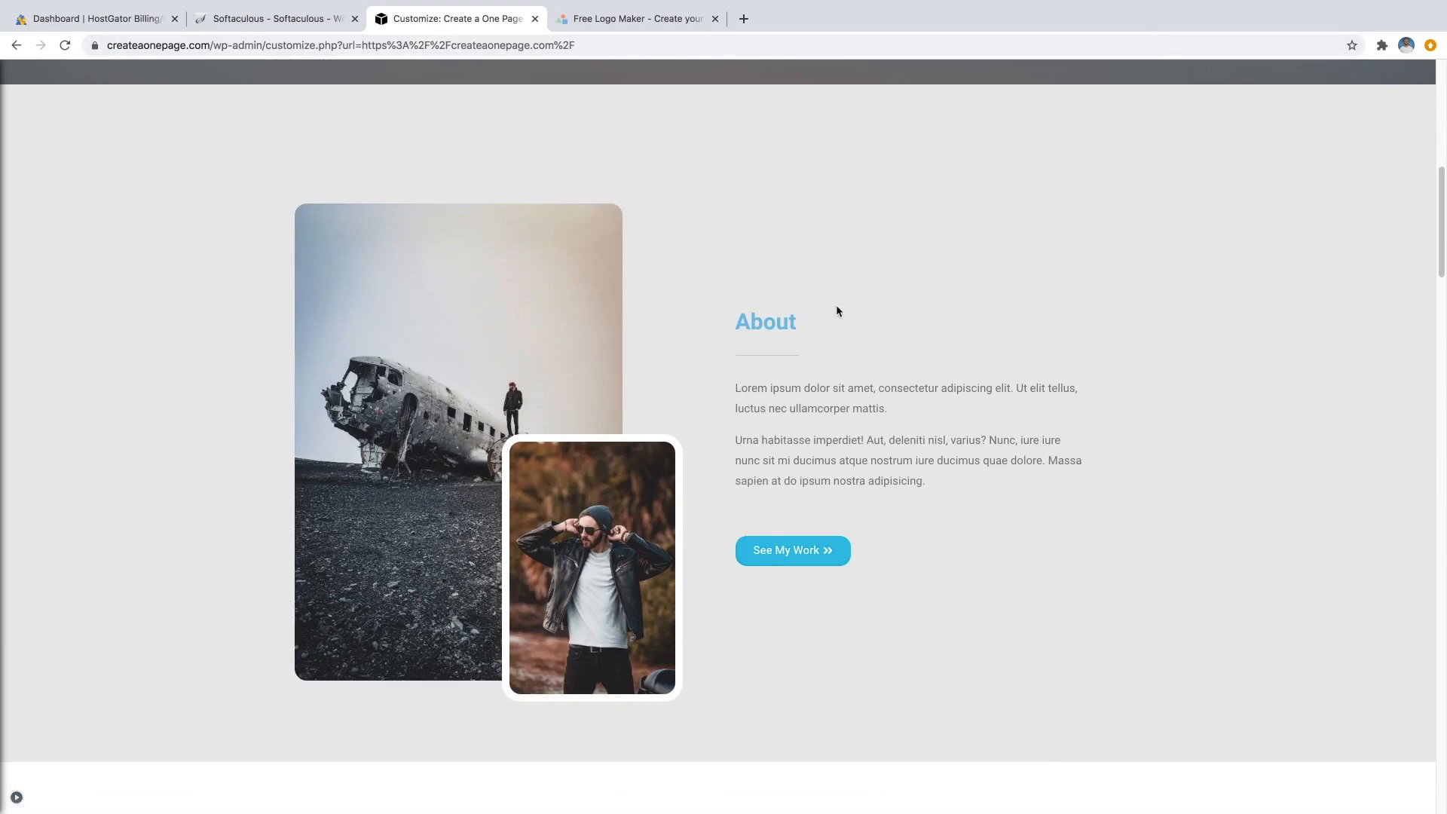
scroll(836, 310, up, 10)
scroll(1056, 287, down, 5)
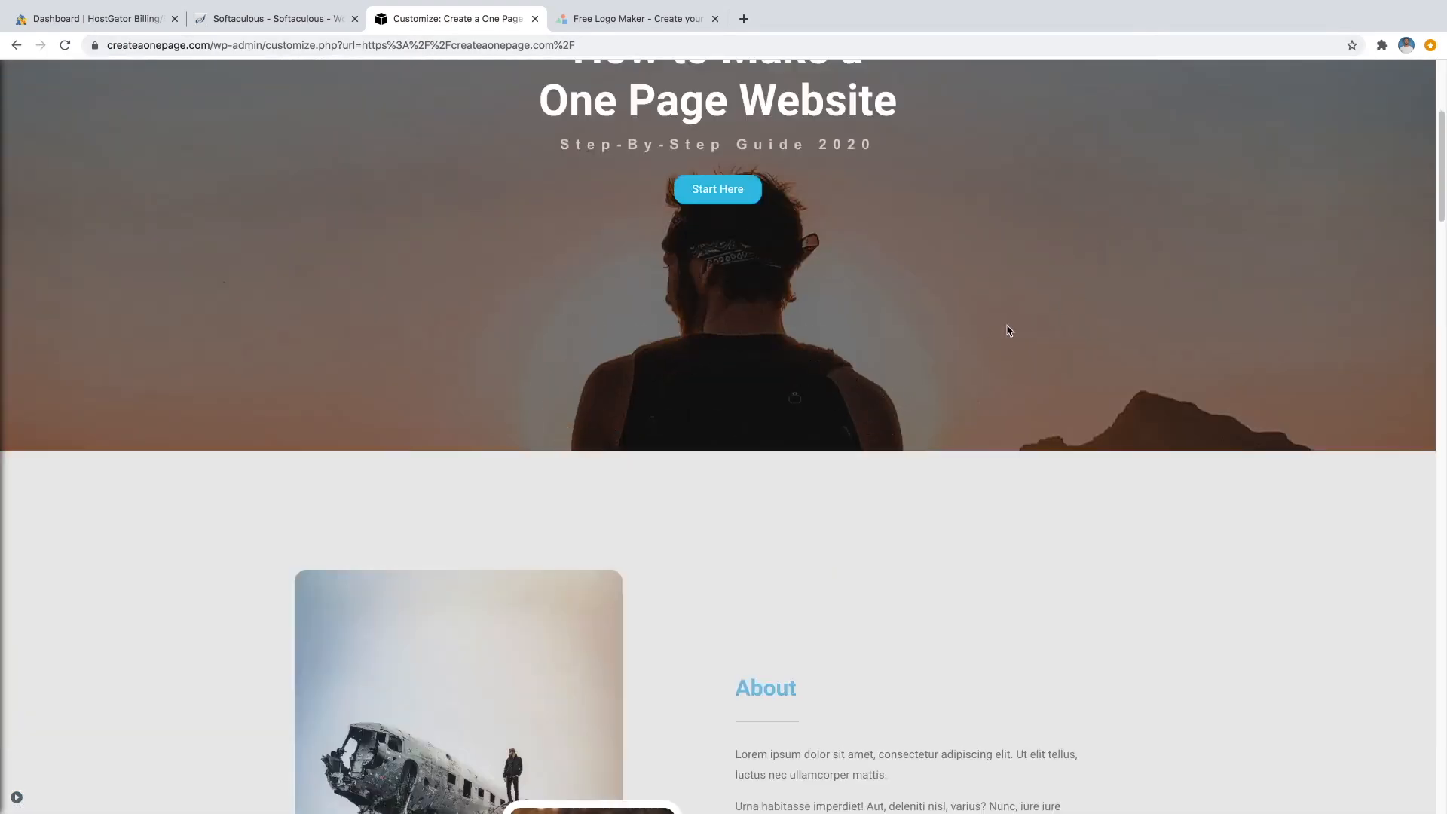
scroll(832, 407, down, 10)
scroll(793, 316, down, 2)
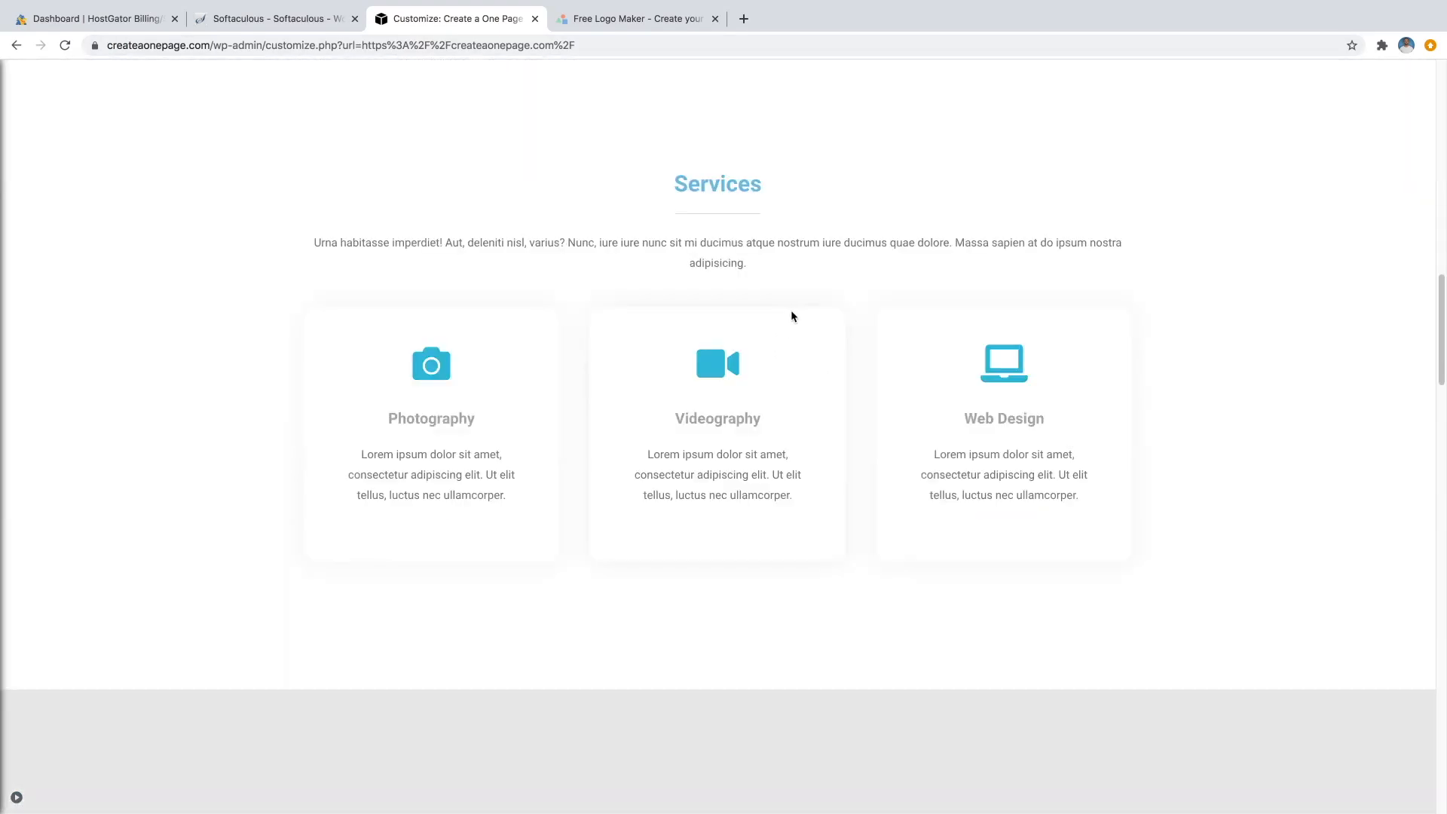
scroll(793, 316, down, 15)
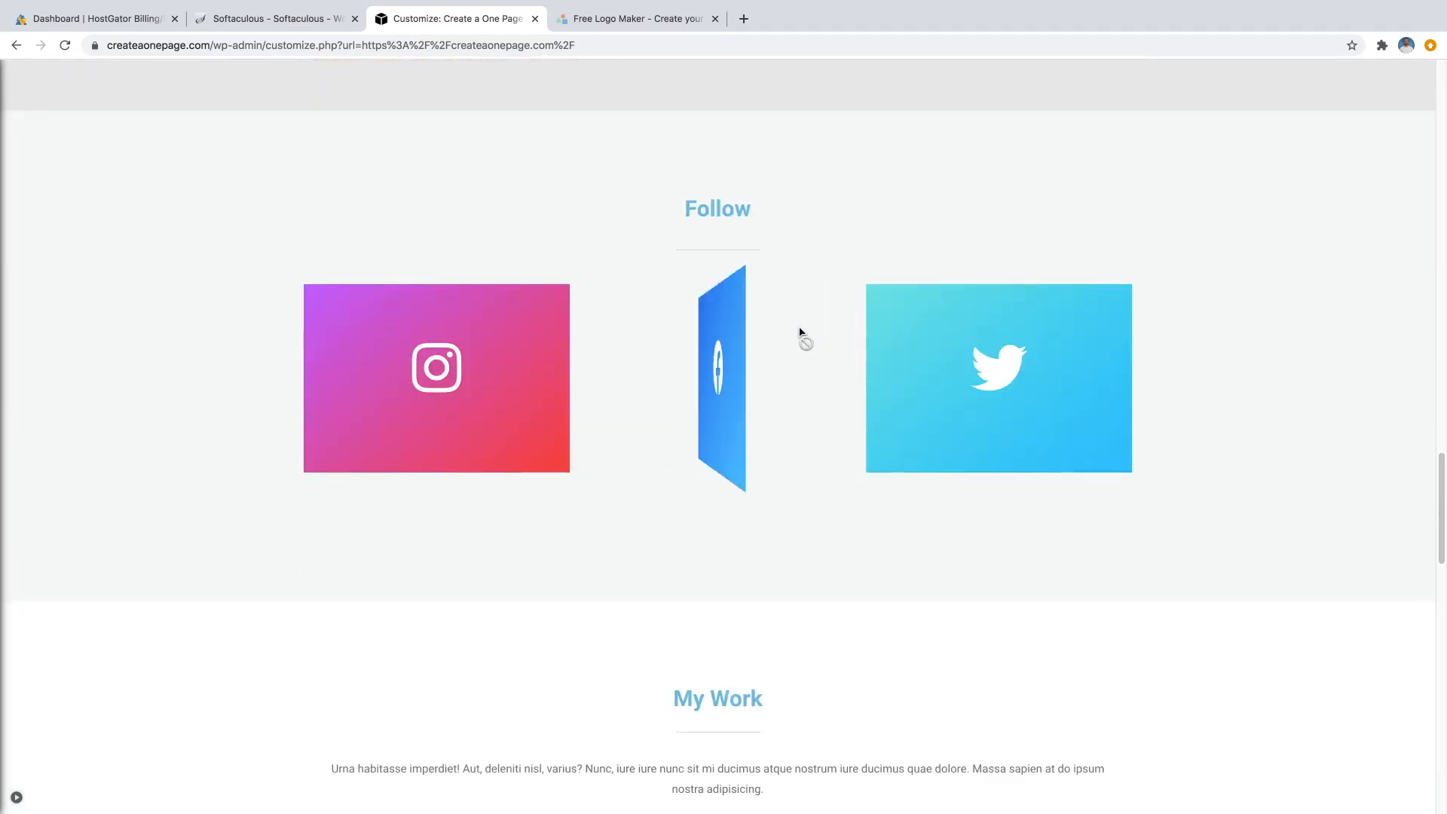
scroll(1161, 379, up, 12)
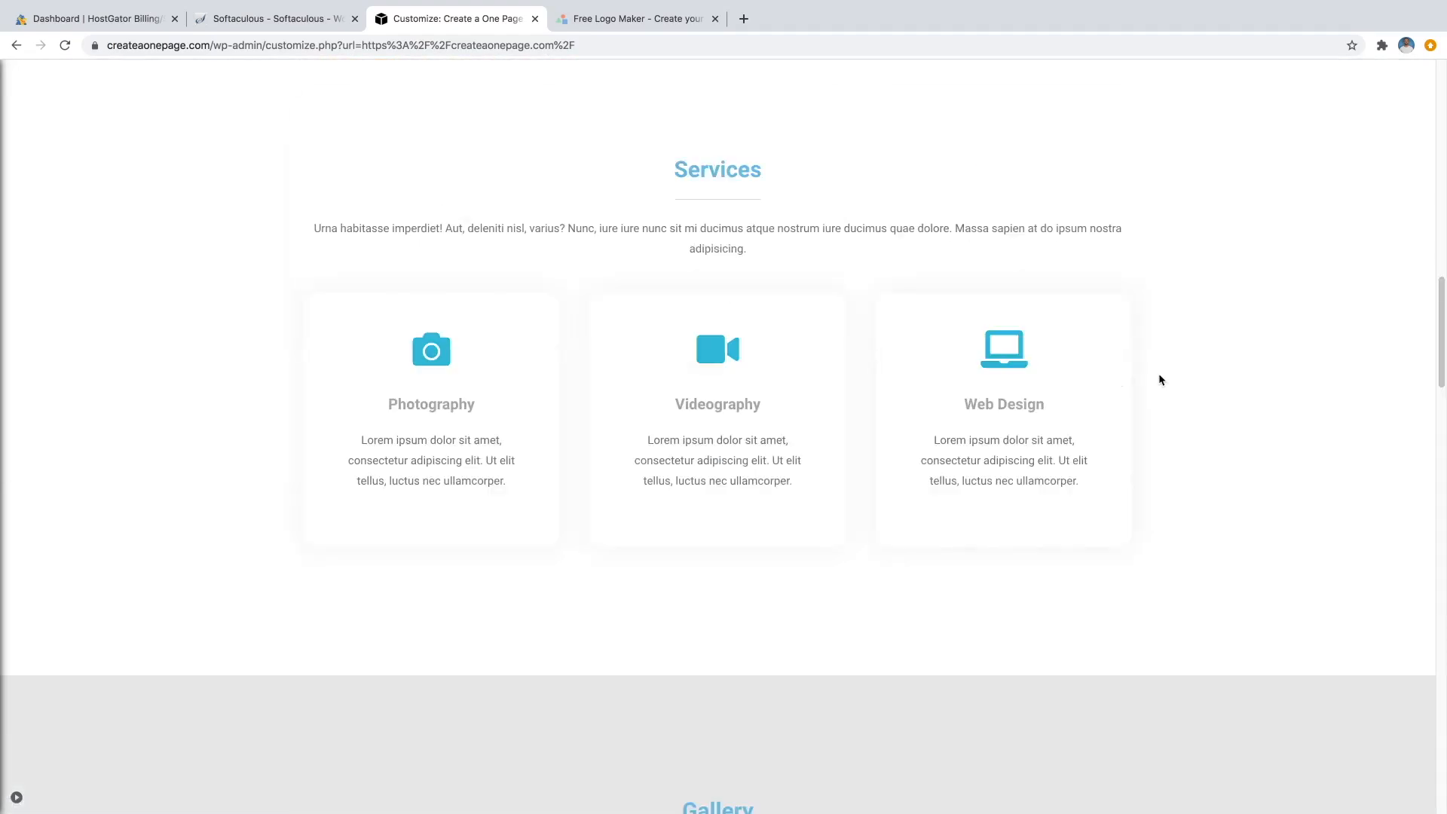
scroll(1161, 379, up, 10)
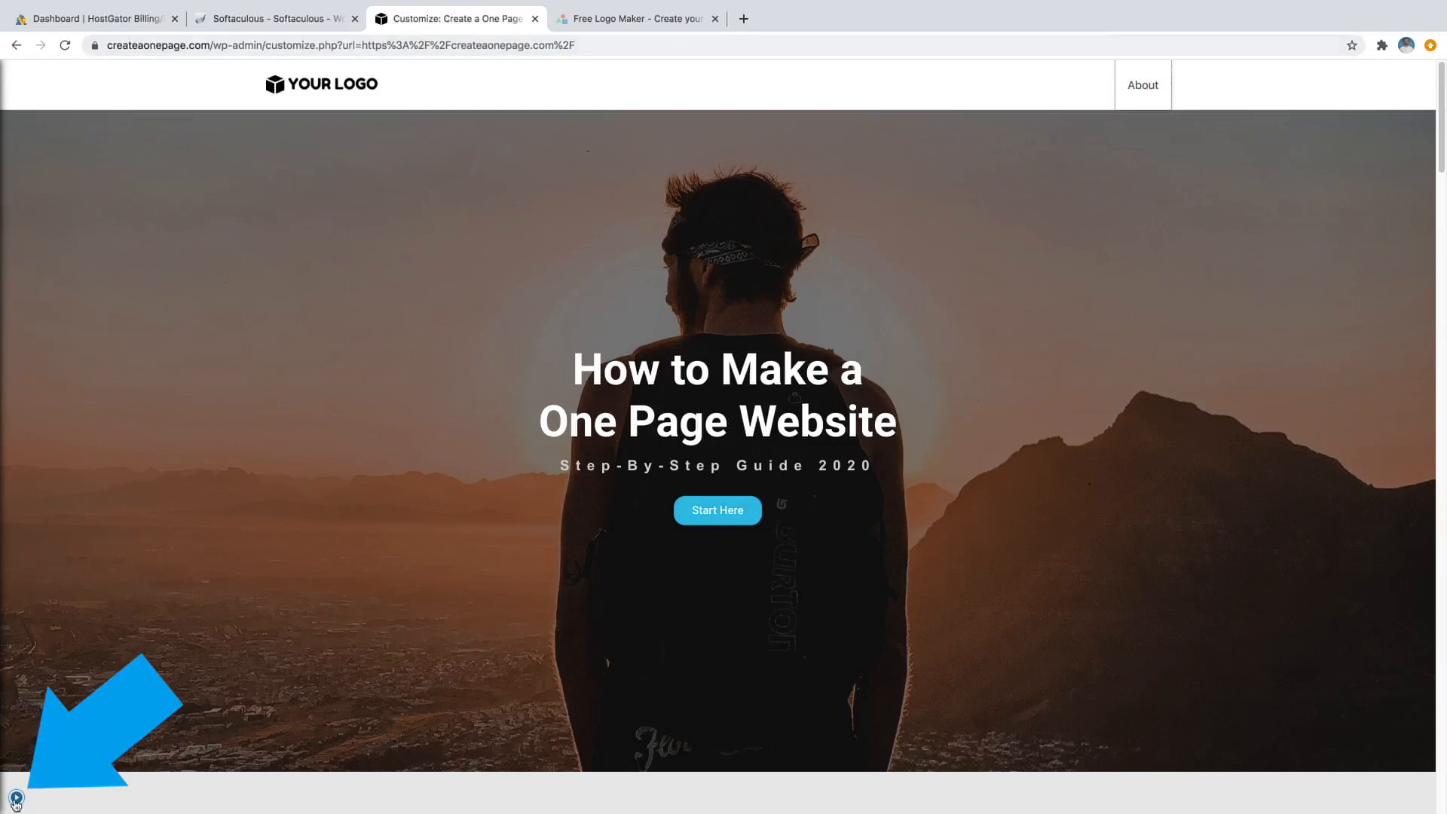
click(17, 799)
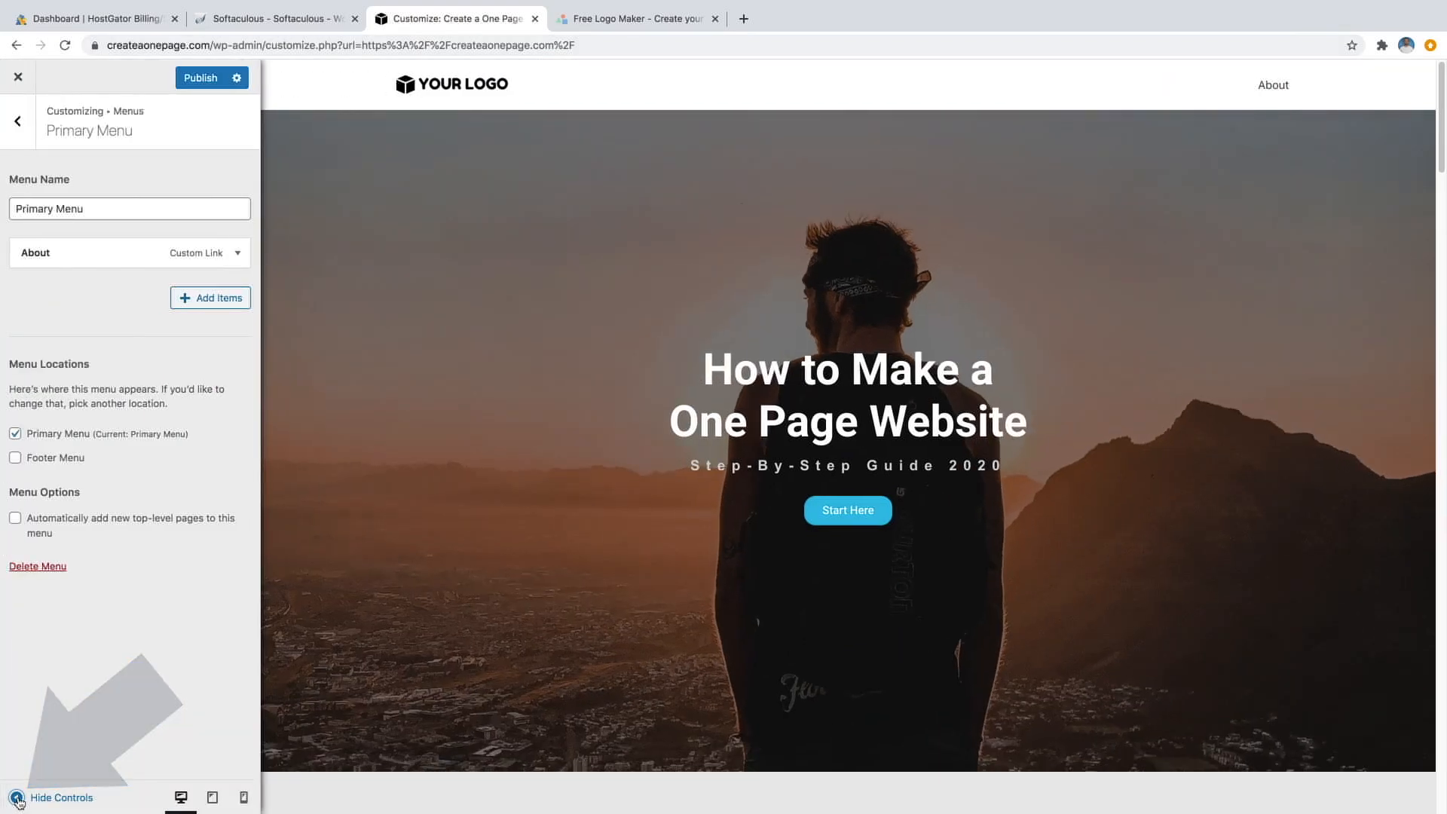
Add a Services custom link (#services) and a Gallery anchor link to the menu.
click(198, 304)
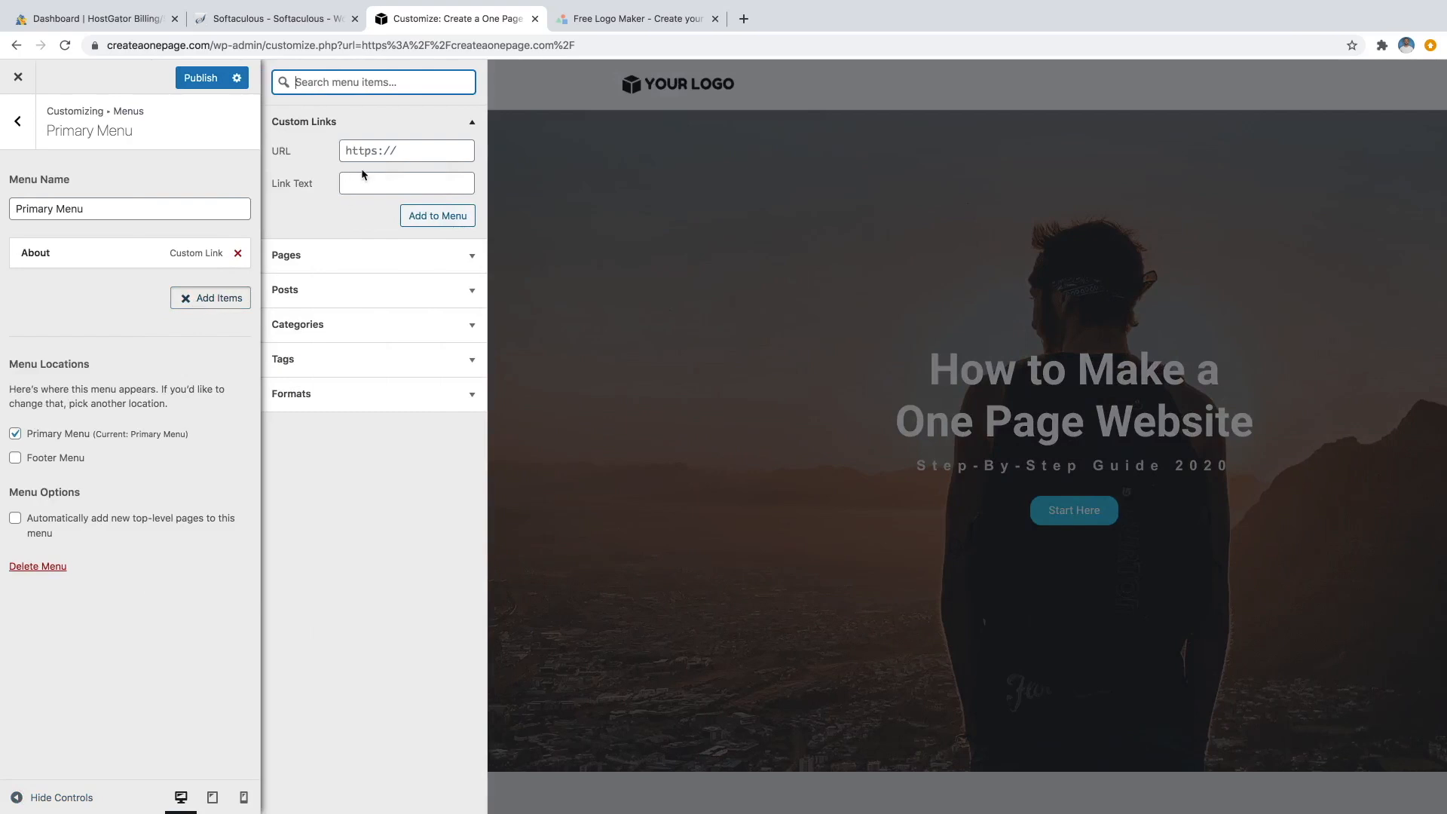
click(361, 180)
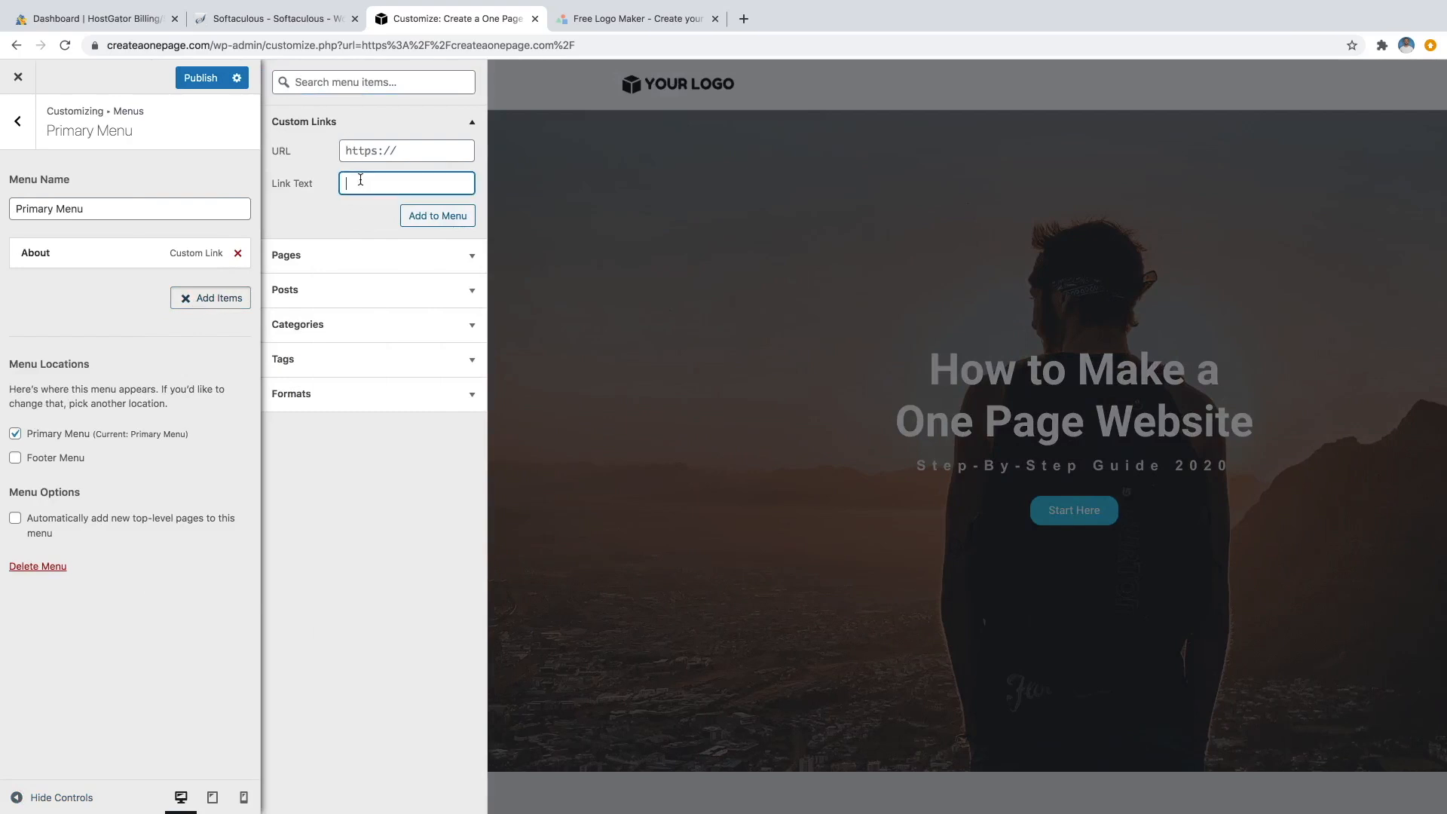
text(Services)
click(372, 151)
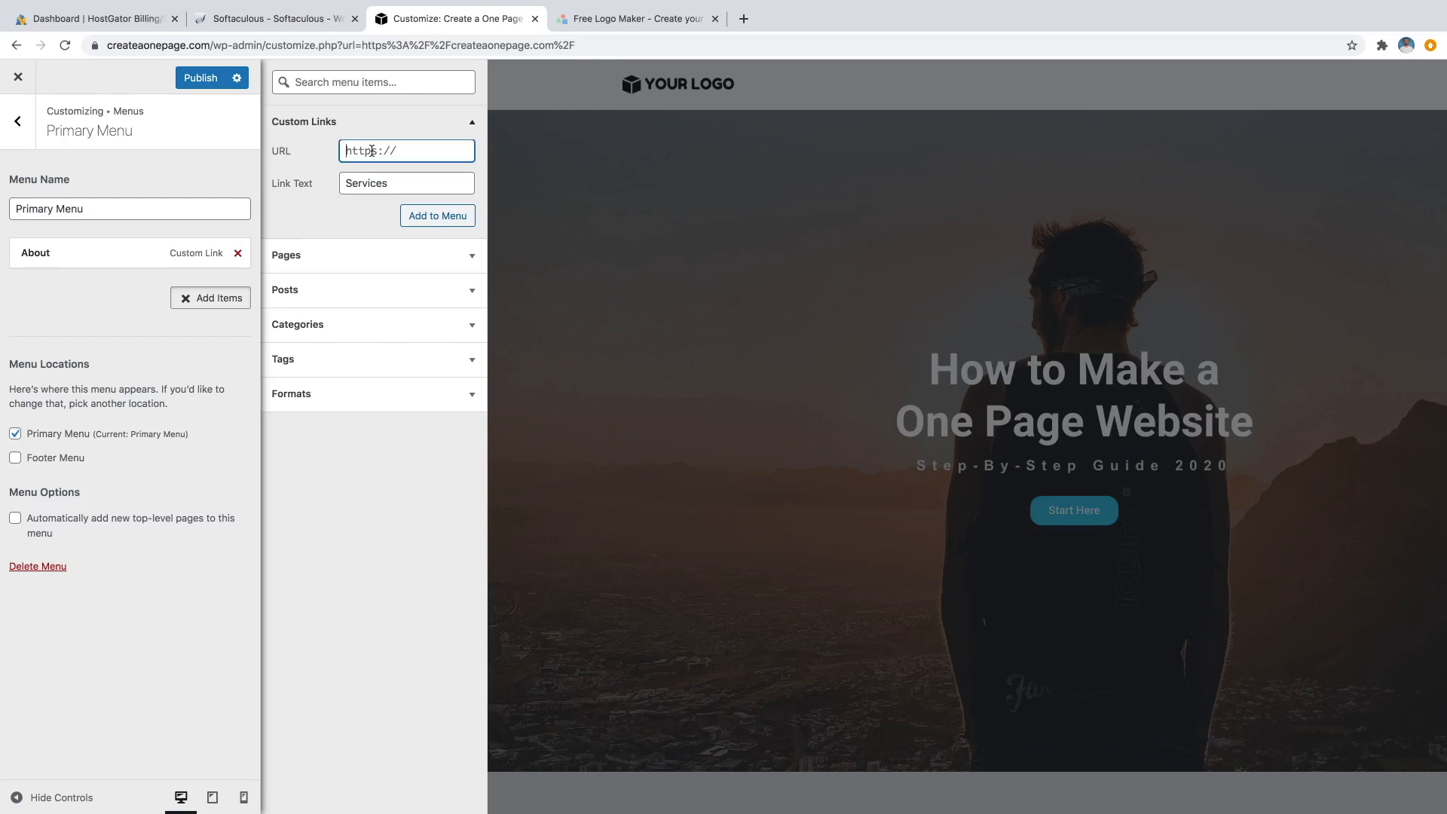
text(#services)
click(420, 215)
click(392, 180)
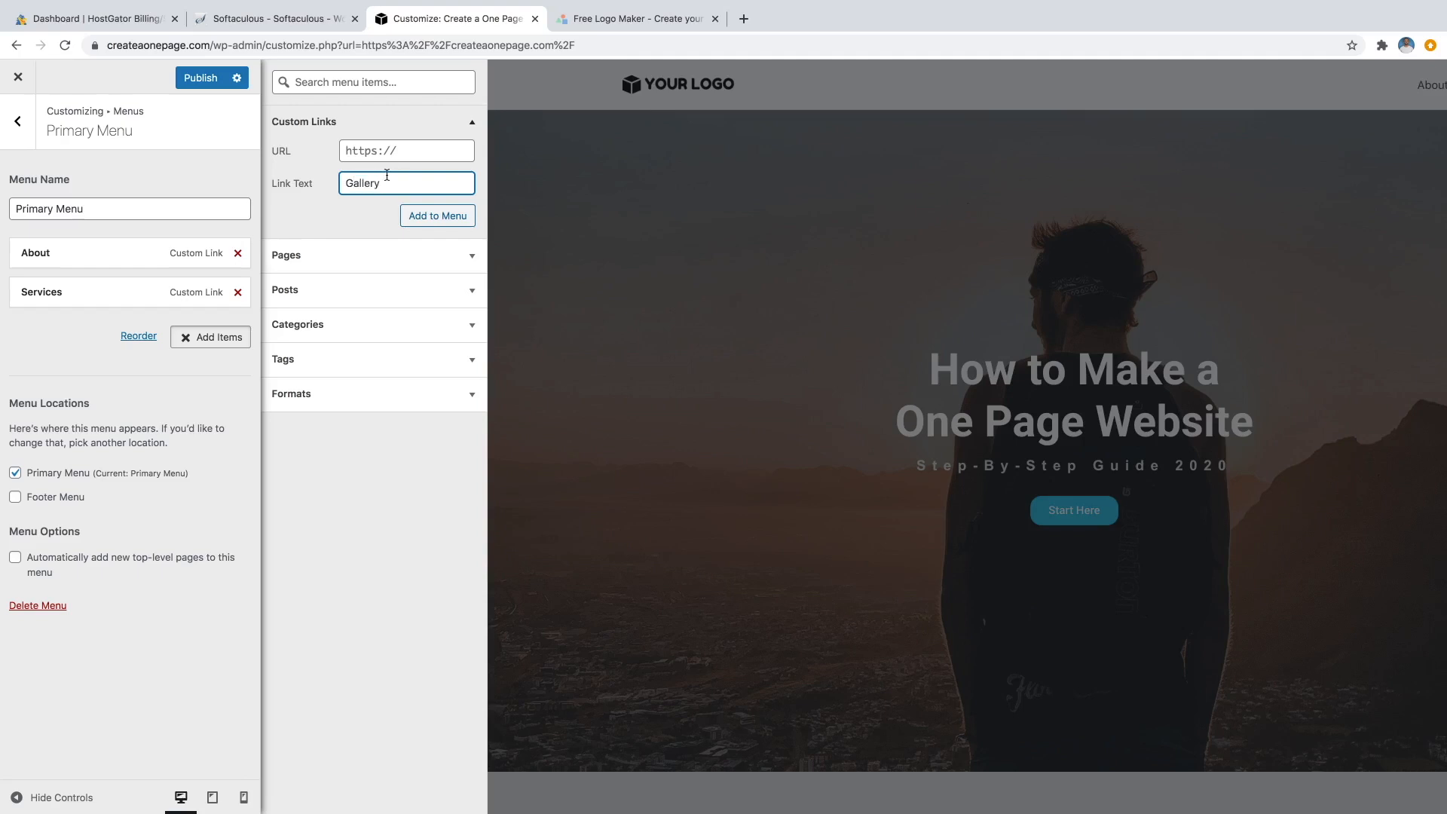
click(393, 152)
text(#gallery)
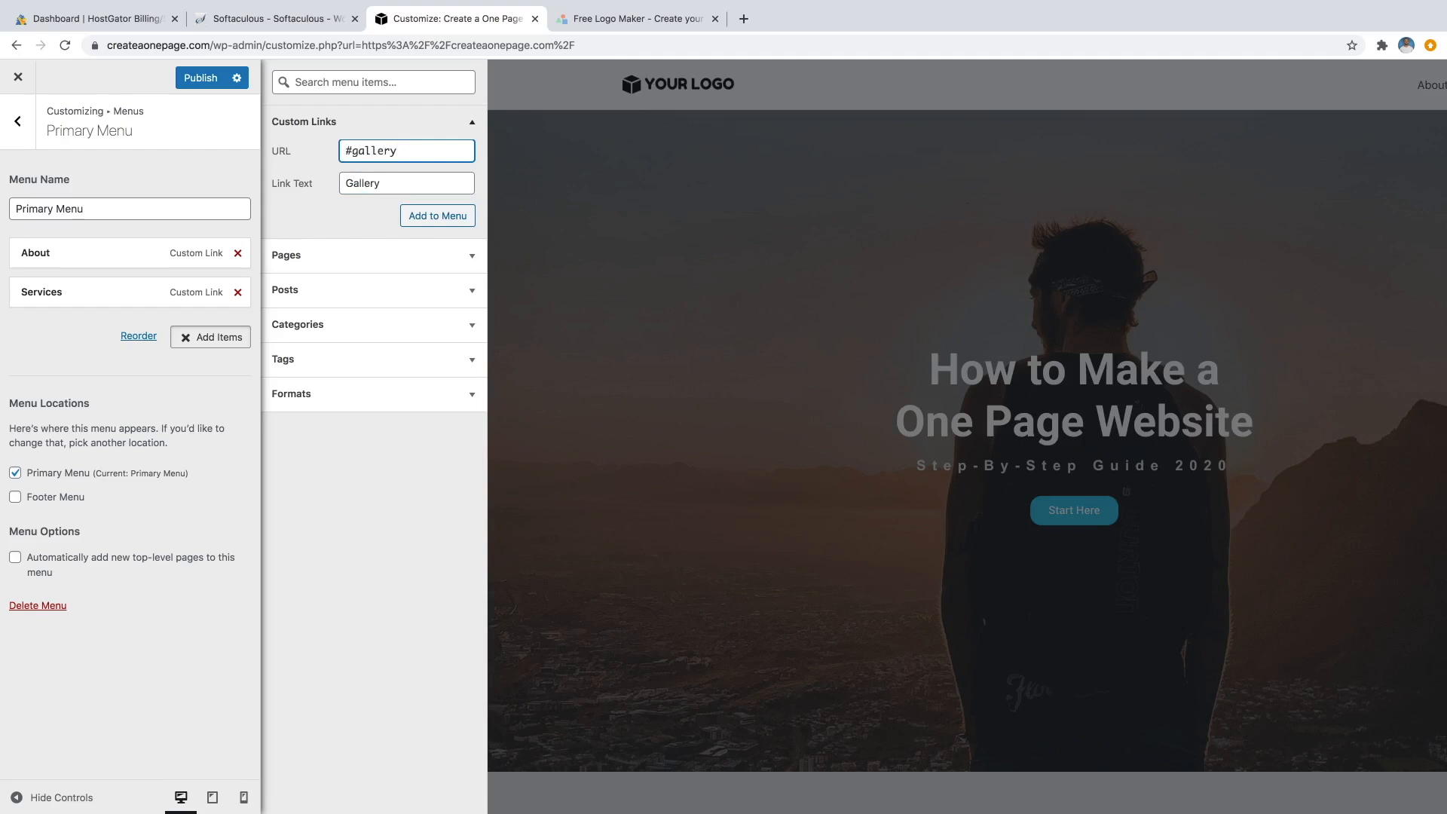
click(433, 216)
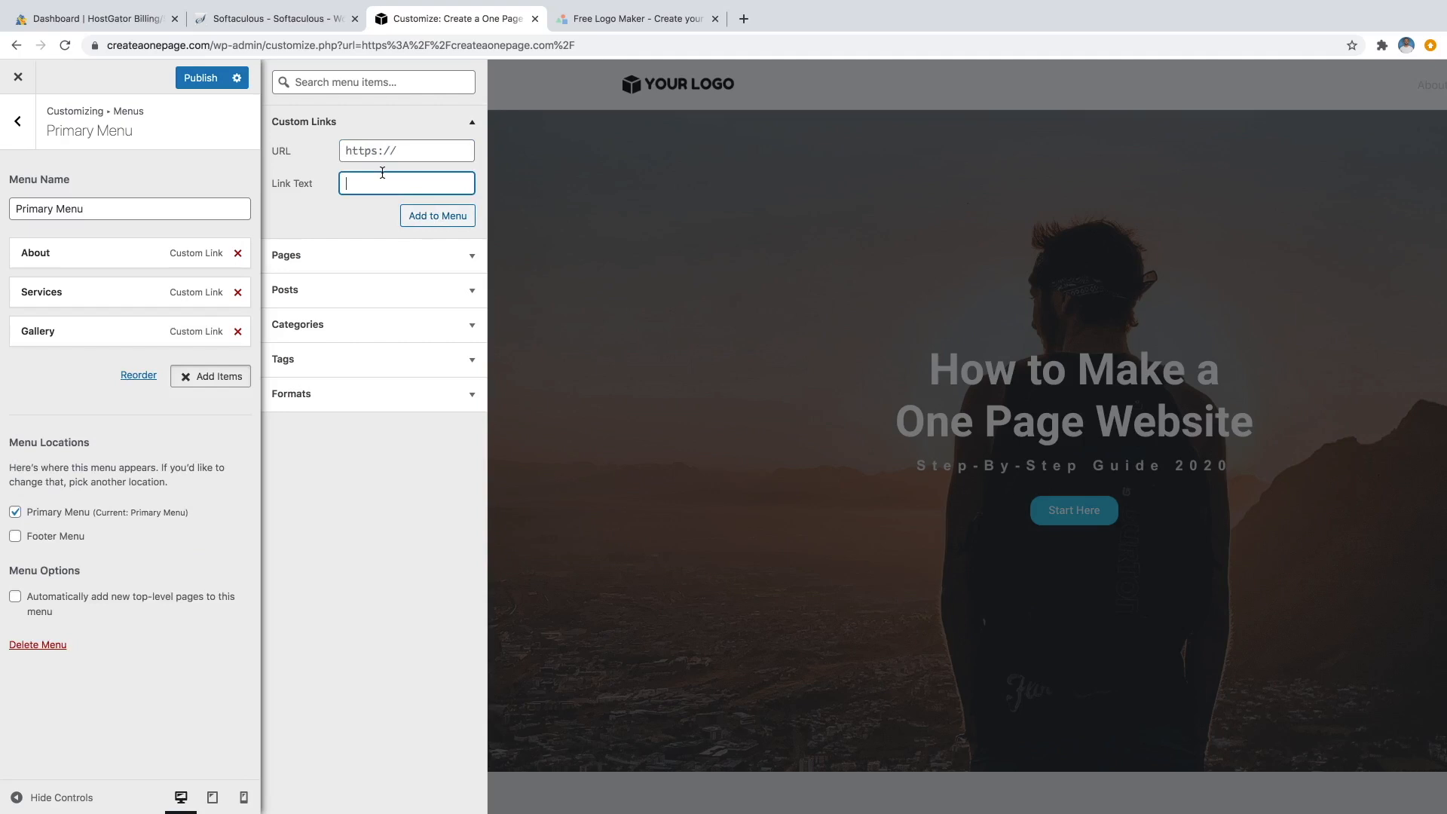
Add My Work and Contact anchor custom links to the menu.
text(My Work)
click(383, 153)
text(#)
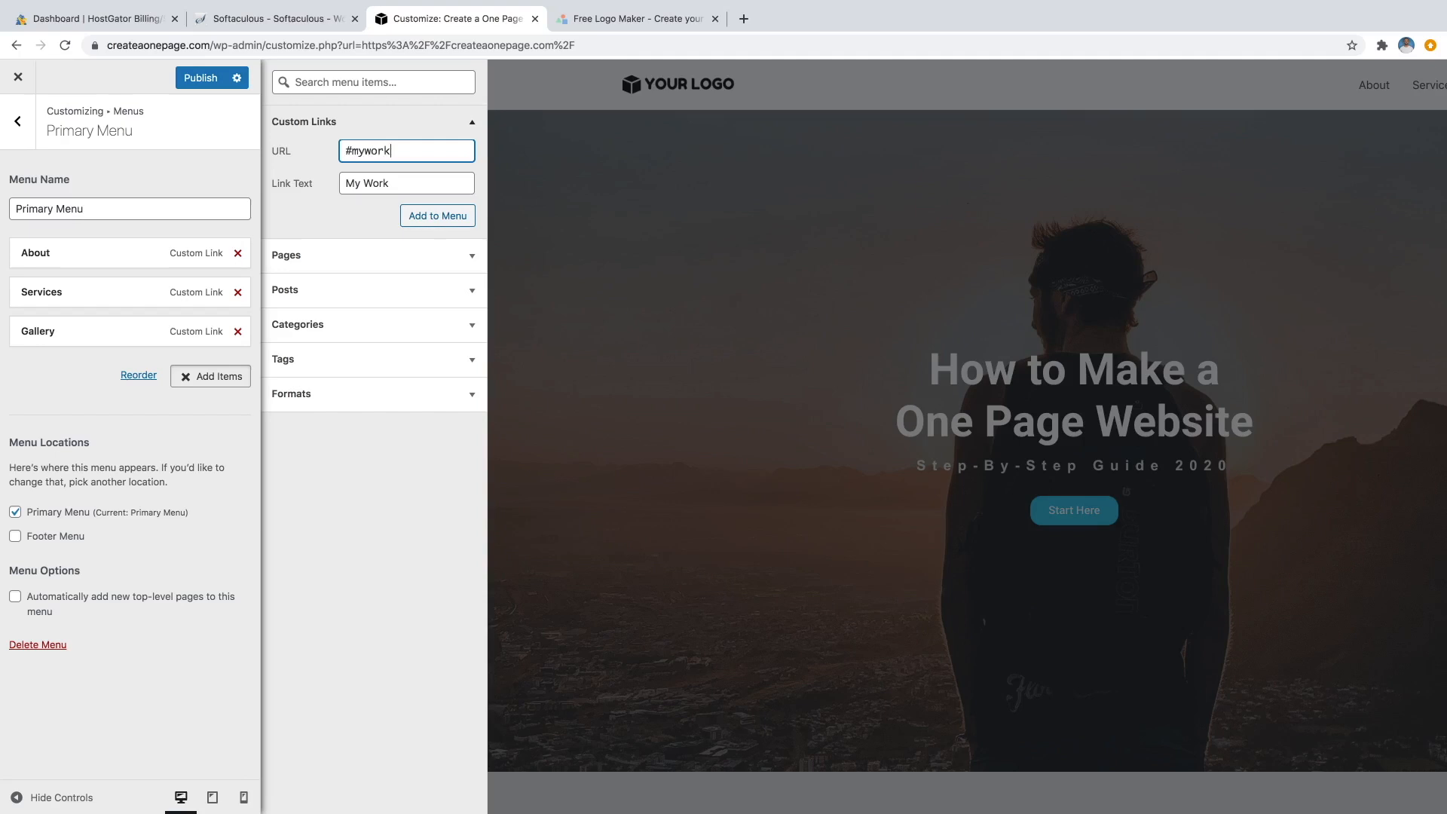
click(454, 225)
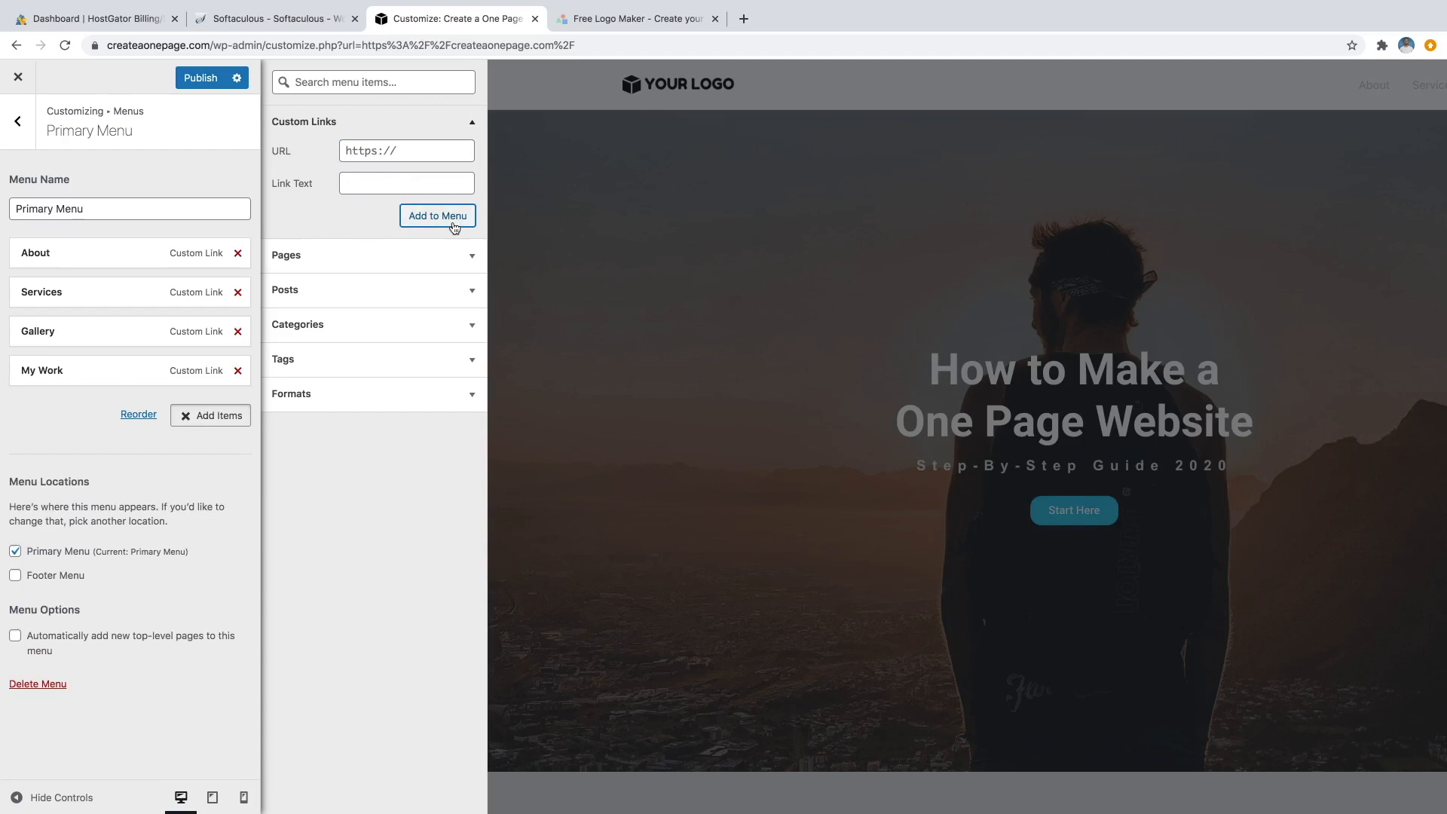
click(417, 184)
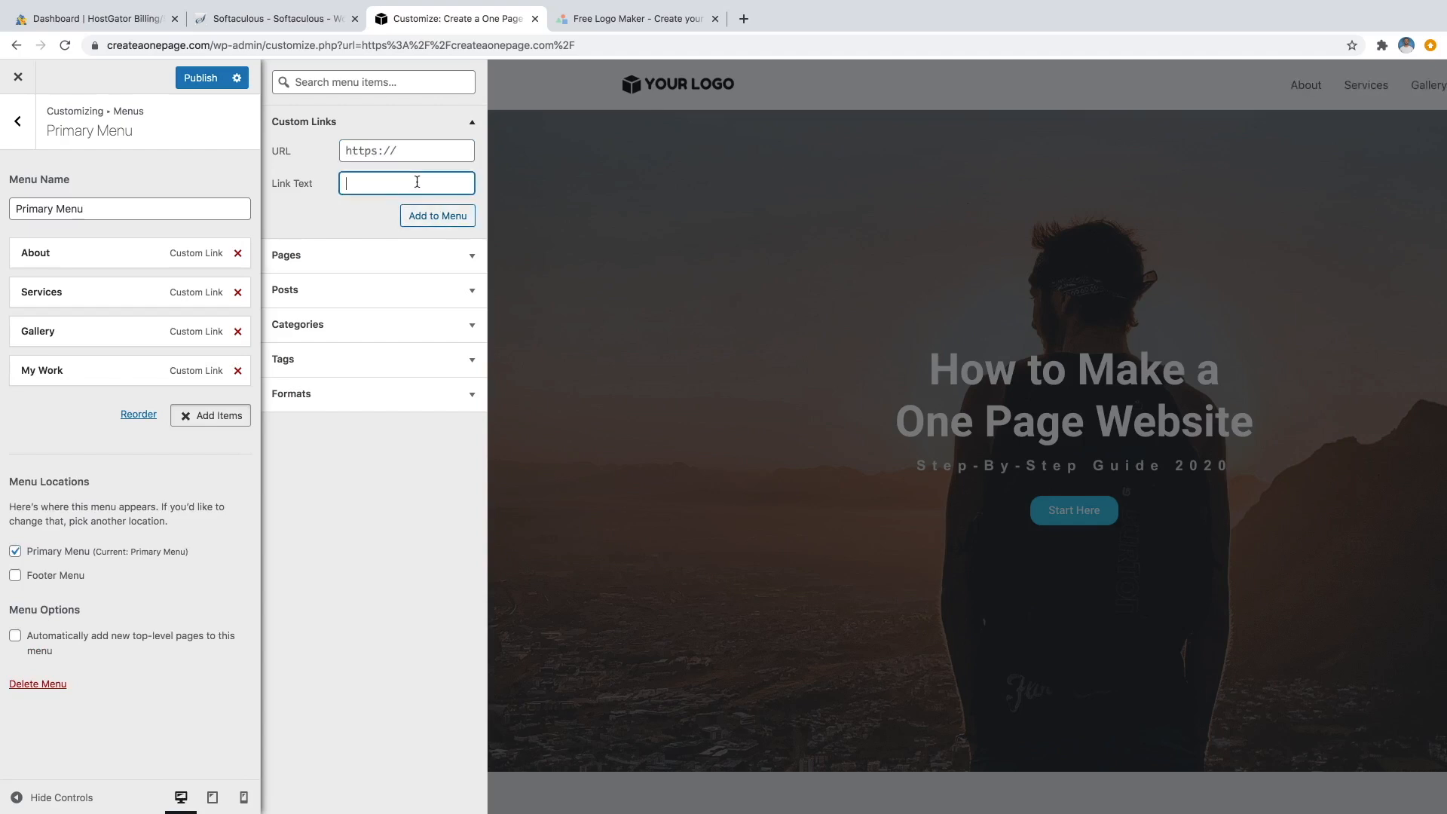
text(Contact)
click(409, 154)
text(#c)
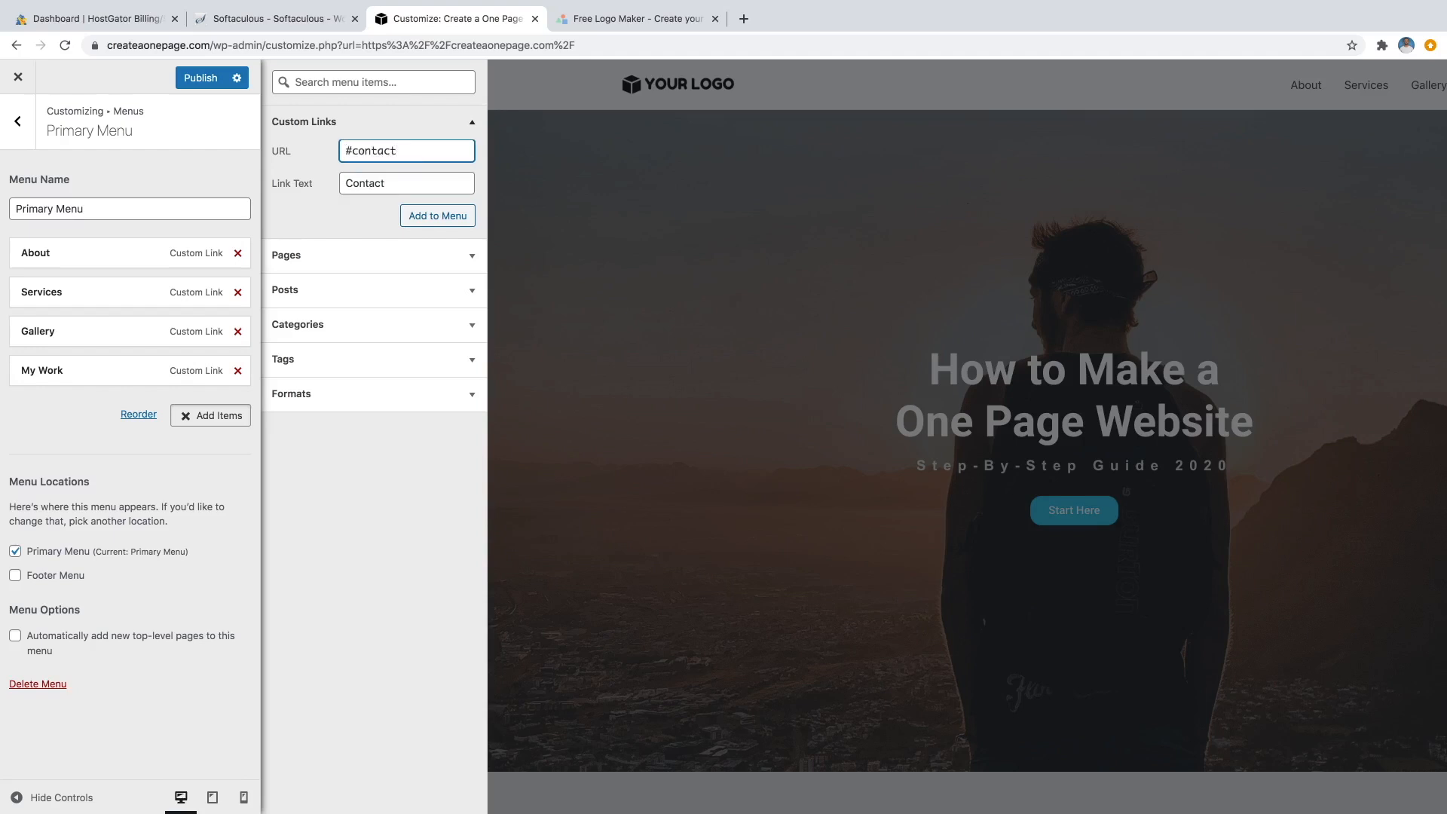
click(459, 219)
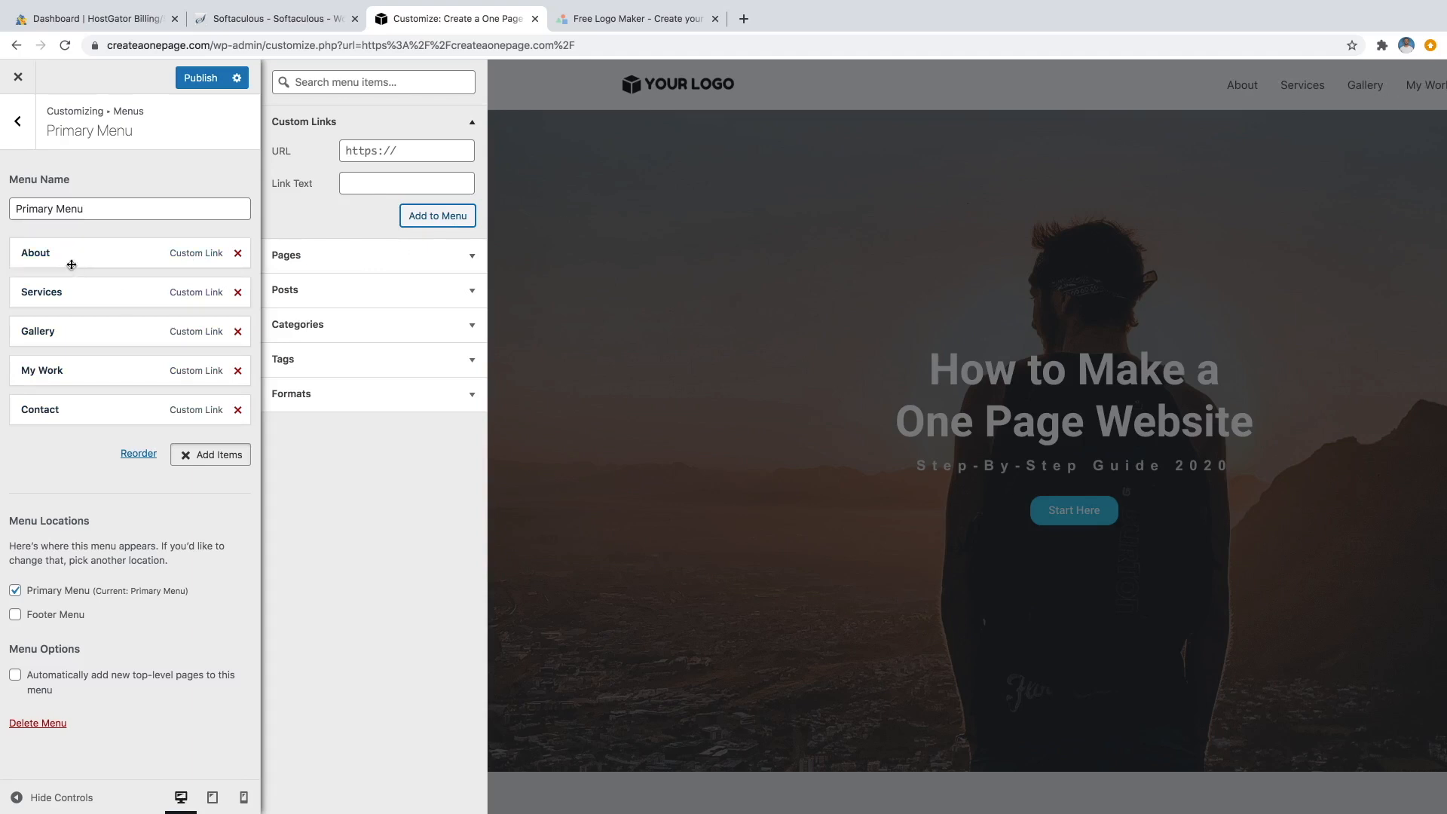
Drag About below Services and Gallery, return it to the top, and hide the controls.
drag(65, 246, 85, 319)
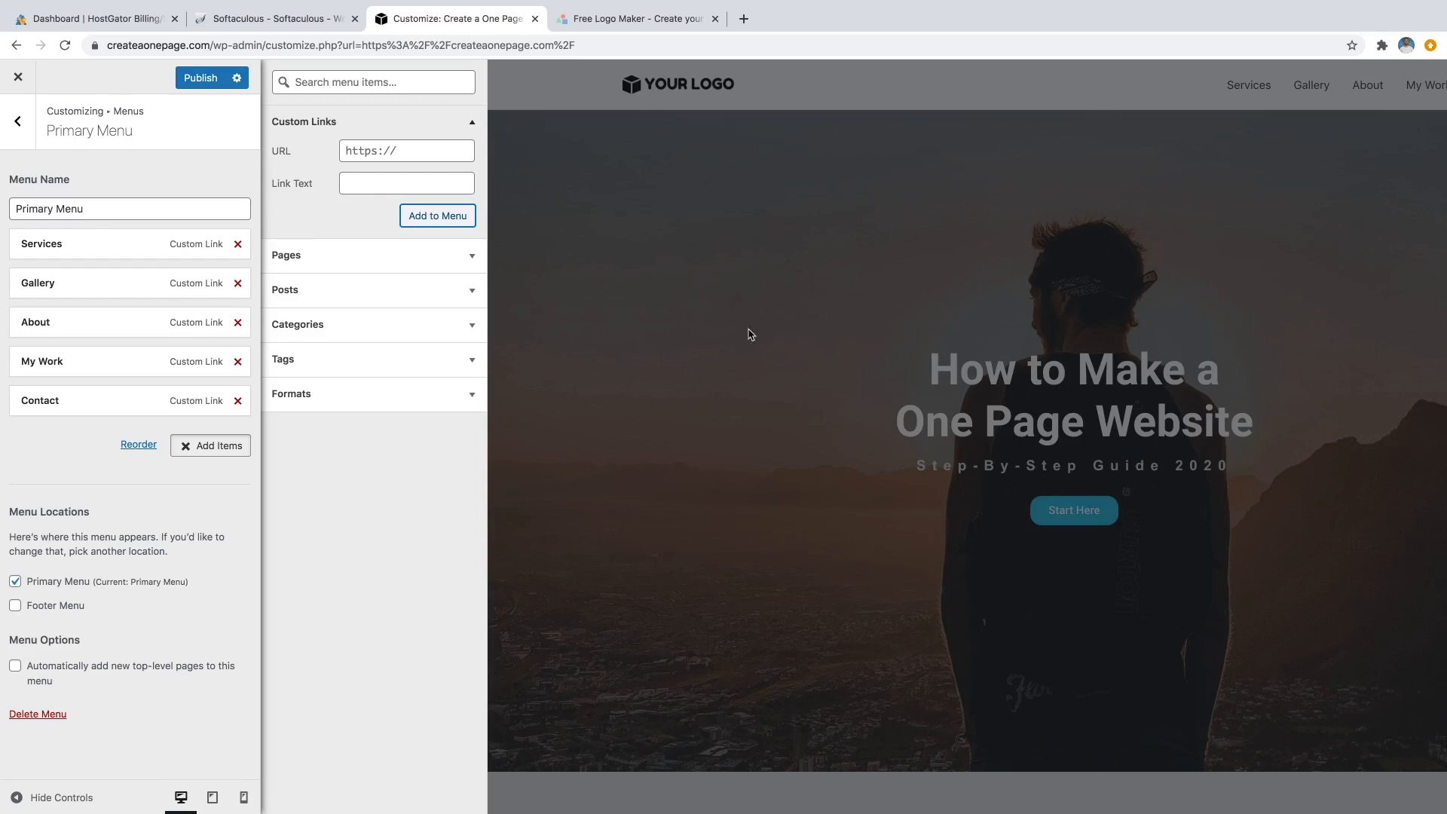
drag(114, 321, 113, 244)
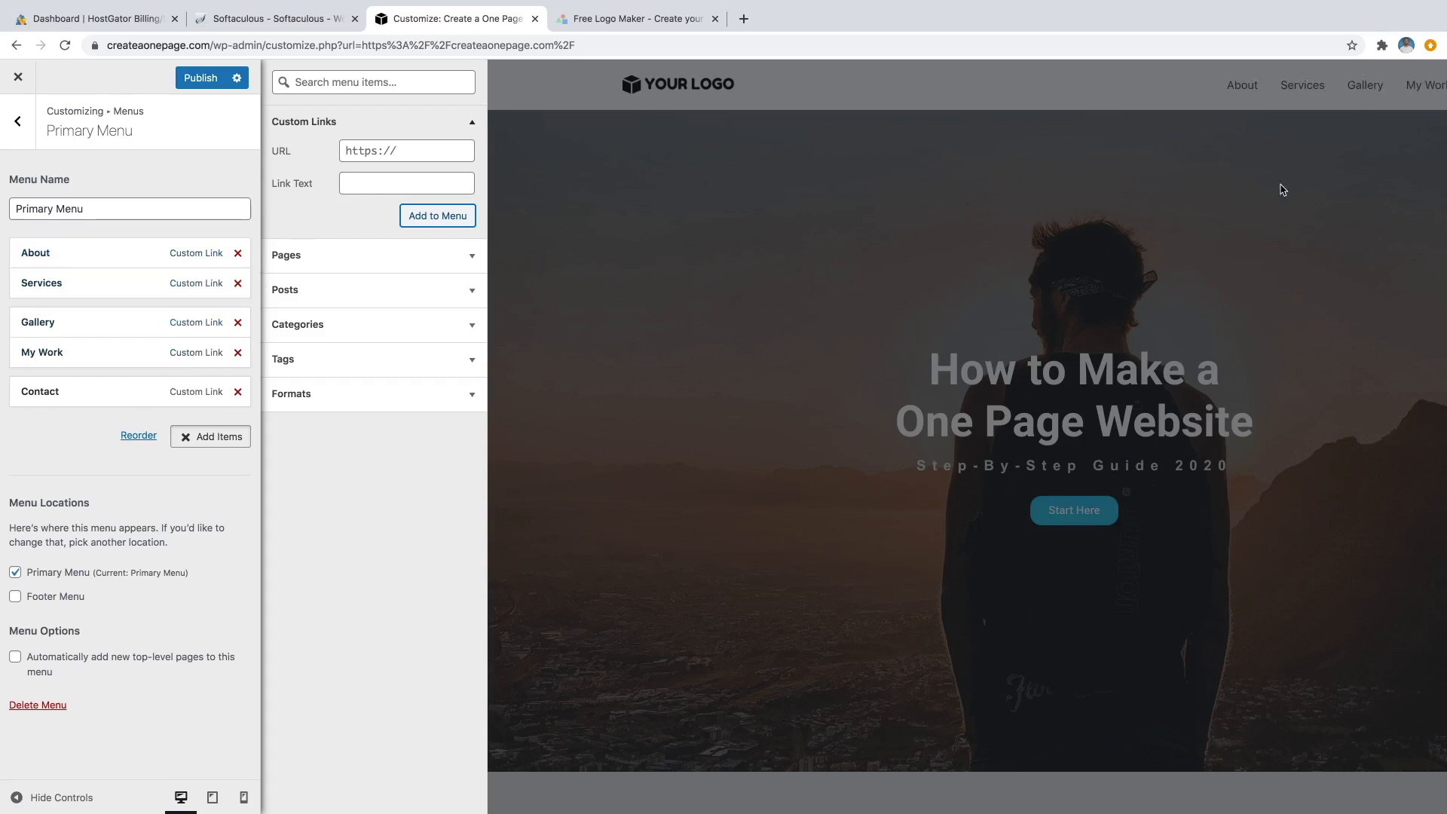
click(82, 799)
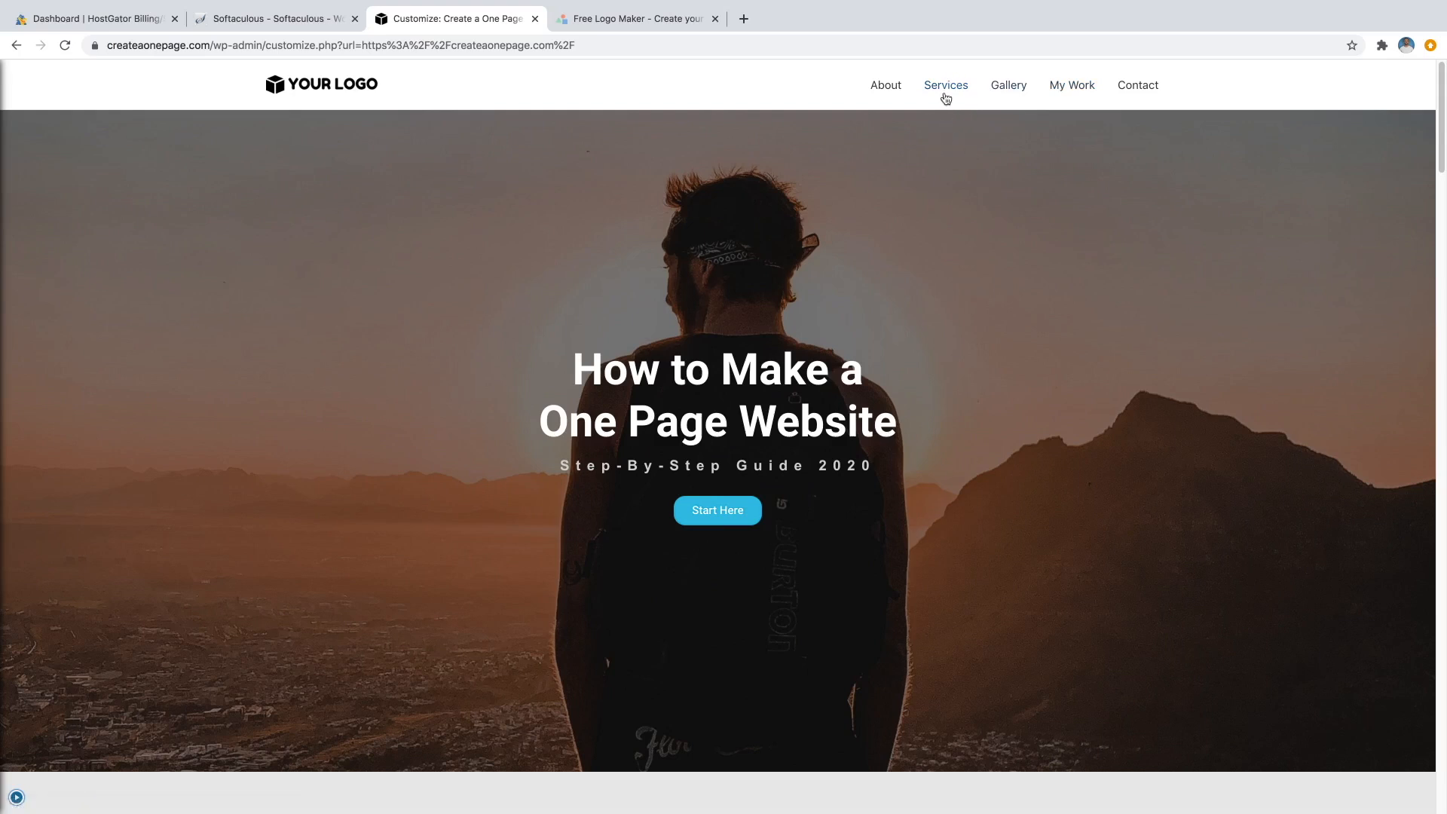
Try nesting Gallery, My Work and Contact under Services, restore them to top level, and publish.
click(16, 797)
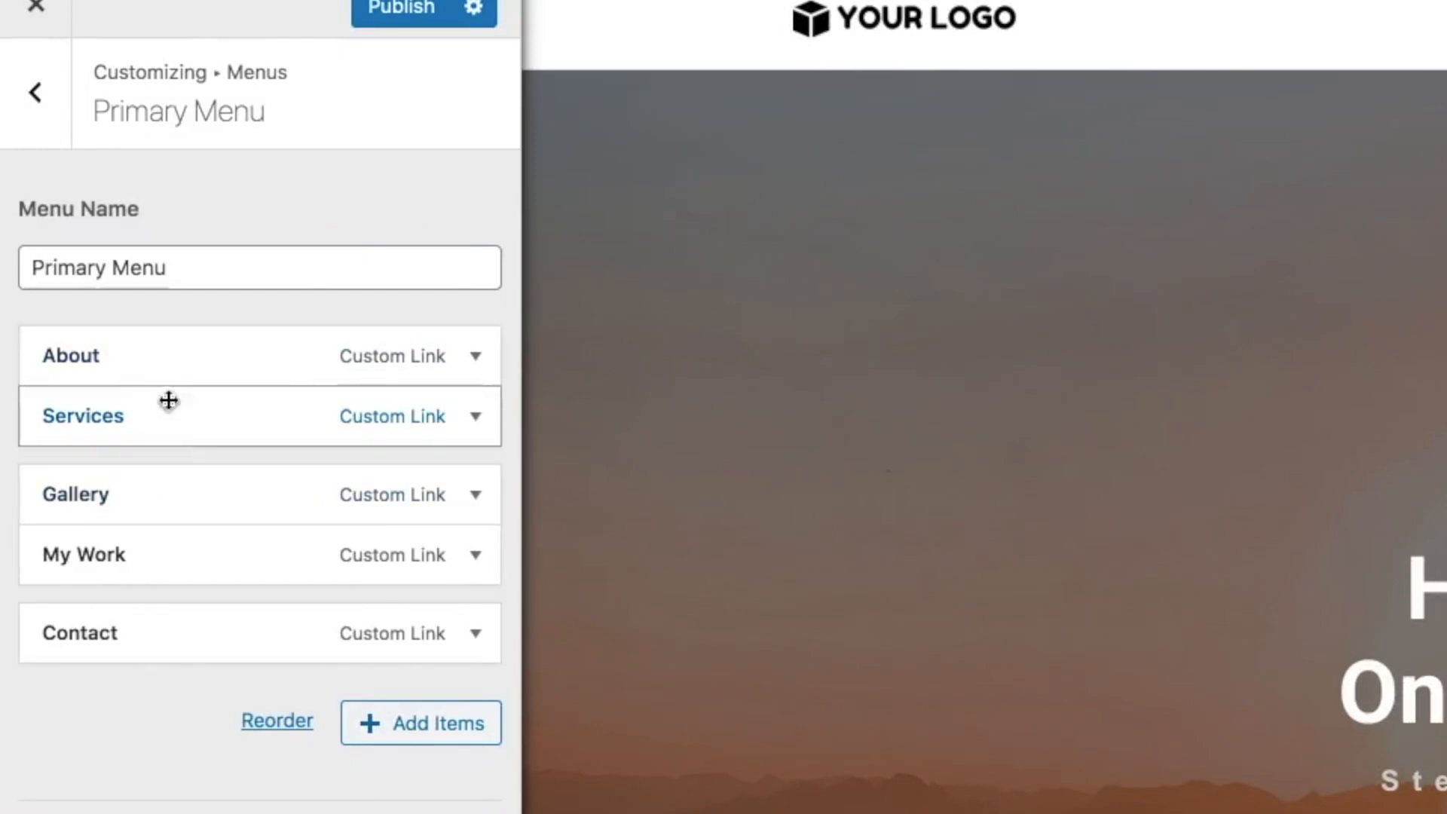
drag(94, 488, 133, 472)
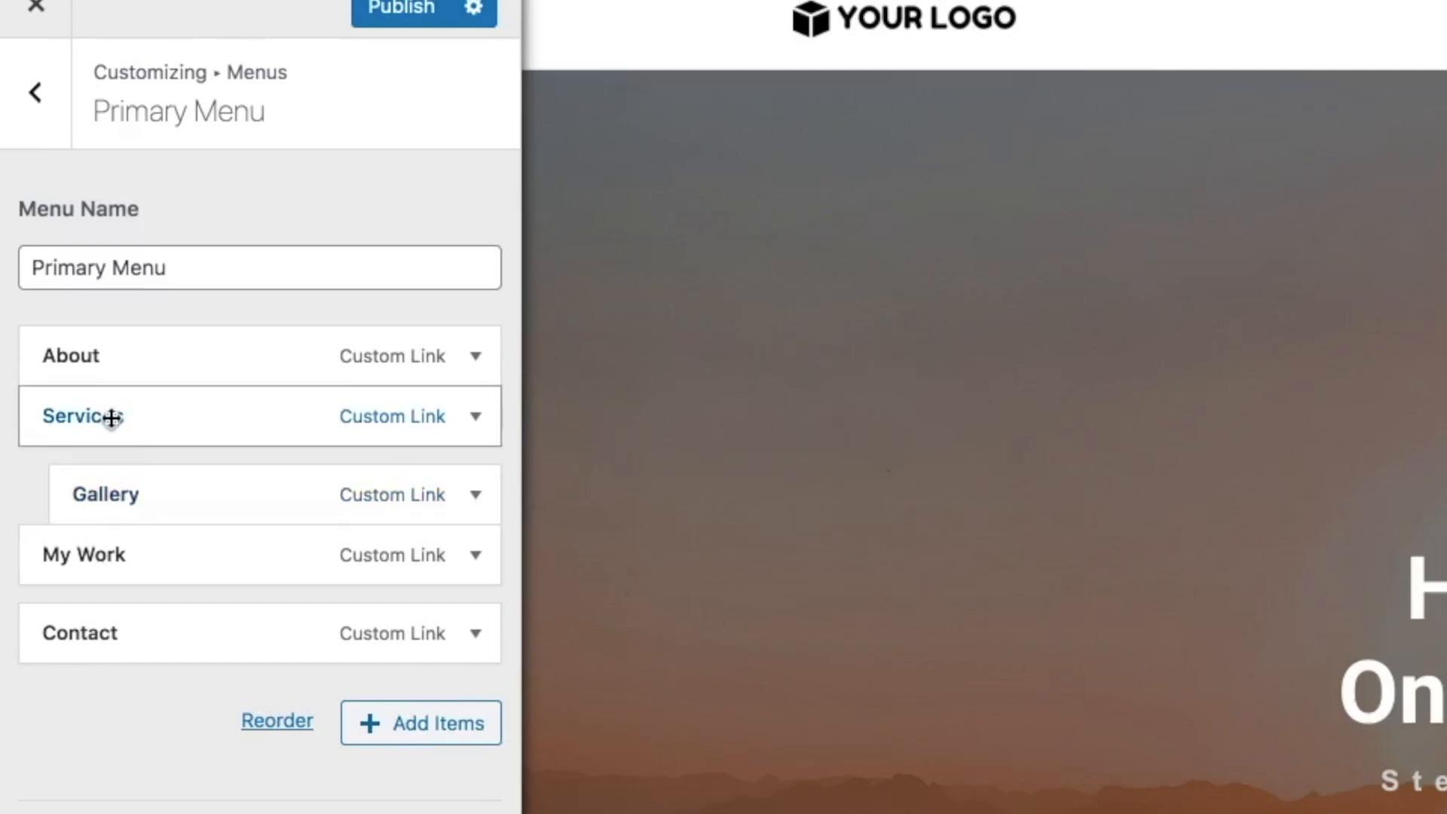
drag(91, 555, 117, 561)
drag(58, 617, 98, 613)
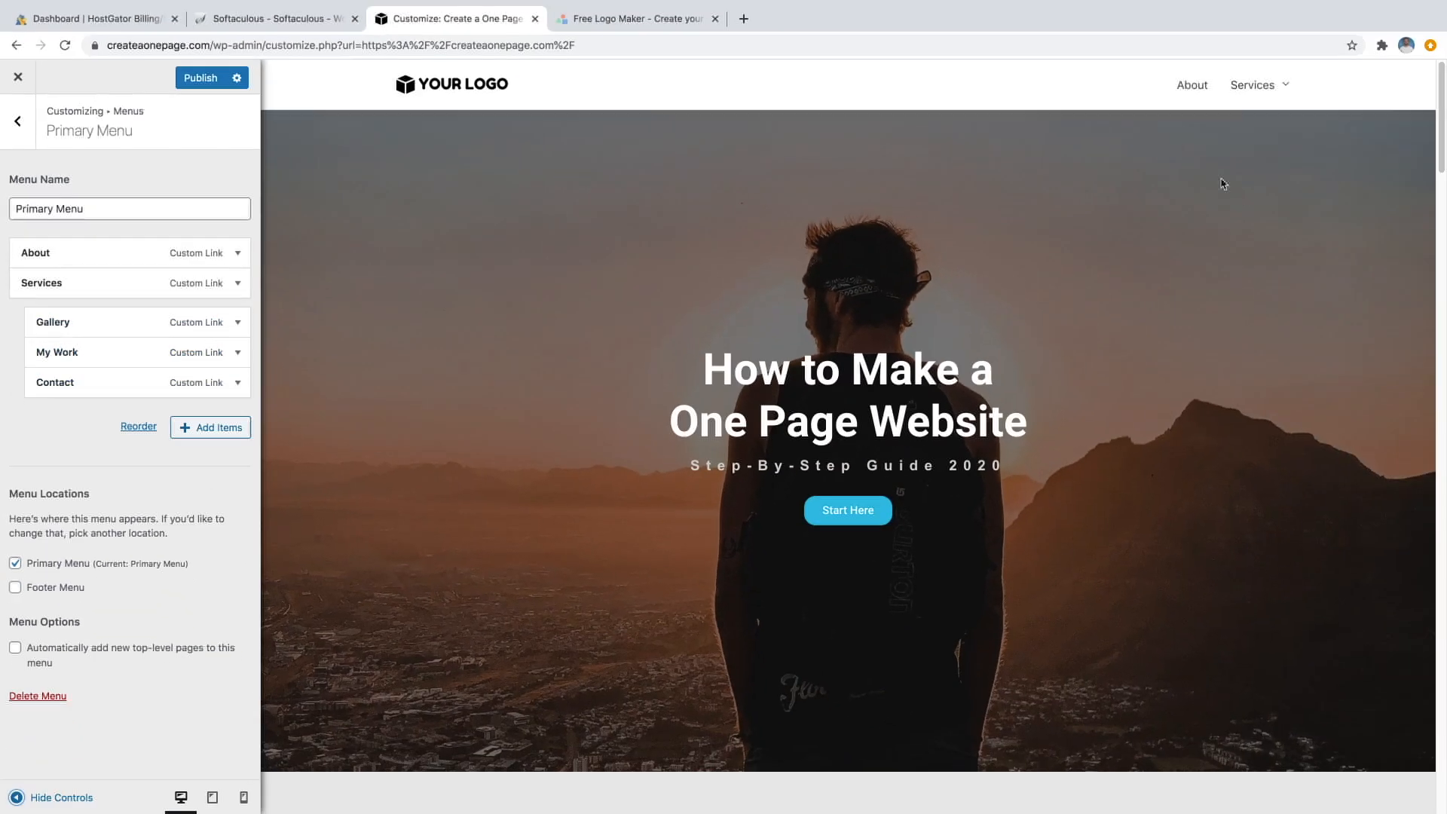
mouse_move(1266, 92)
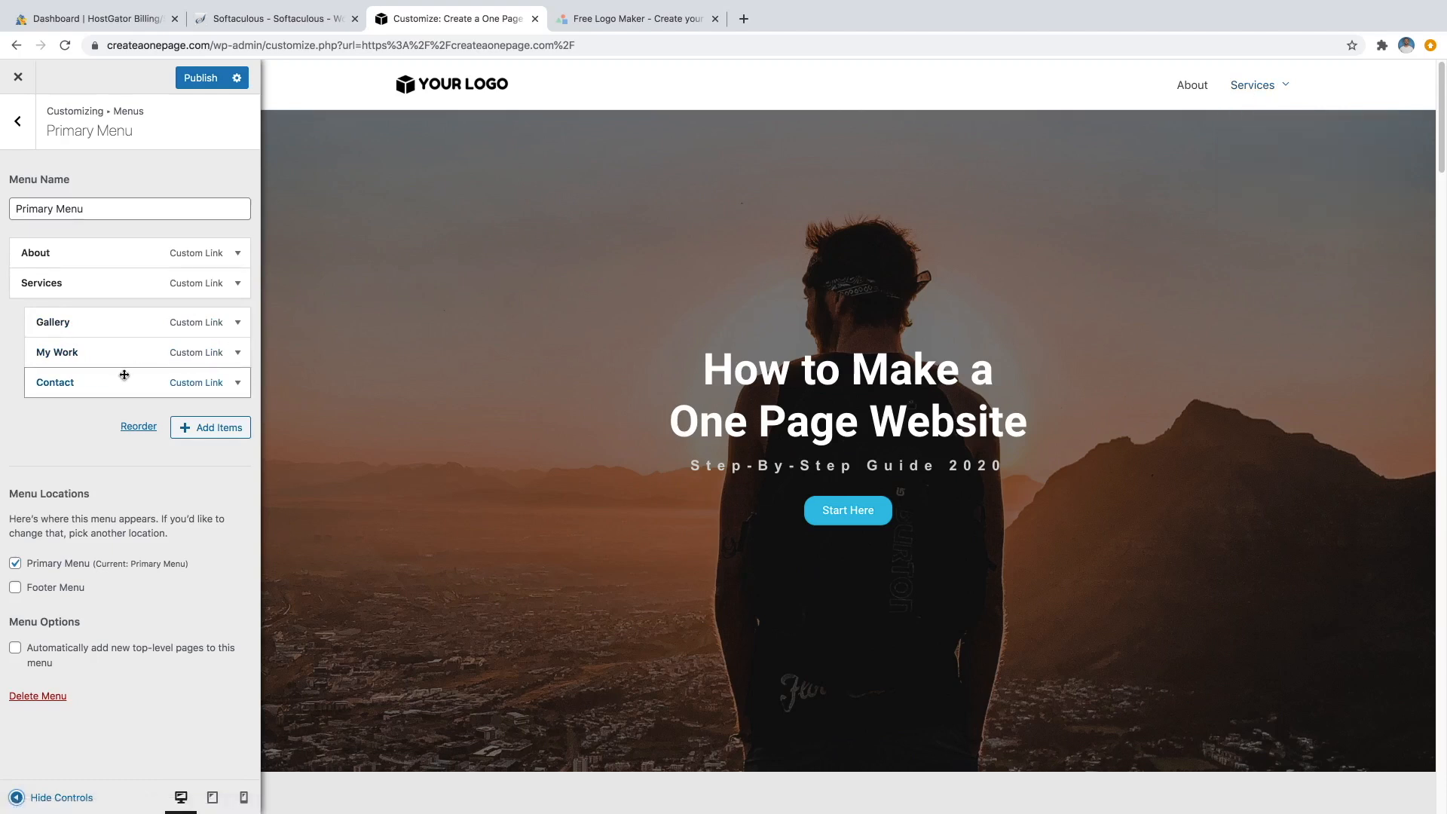
drag(106, 388, 94, 314)
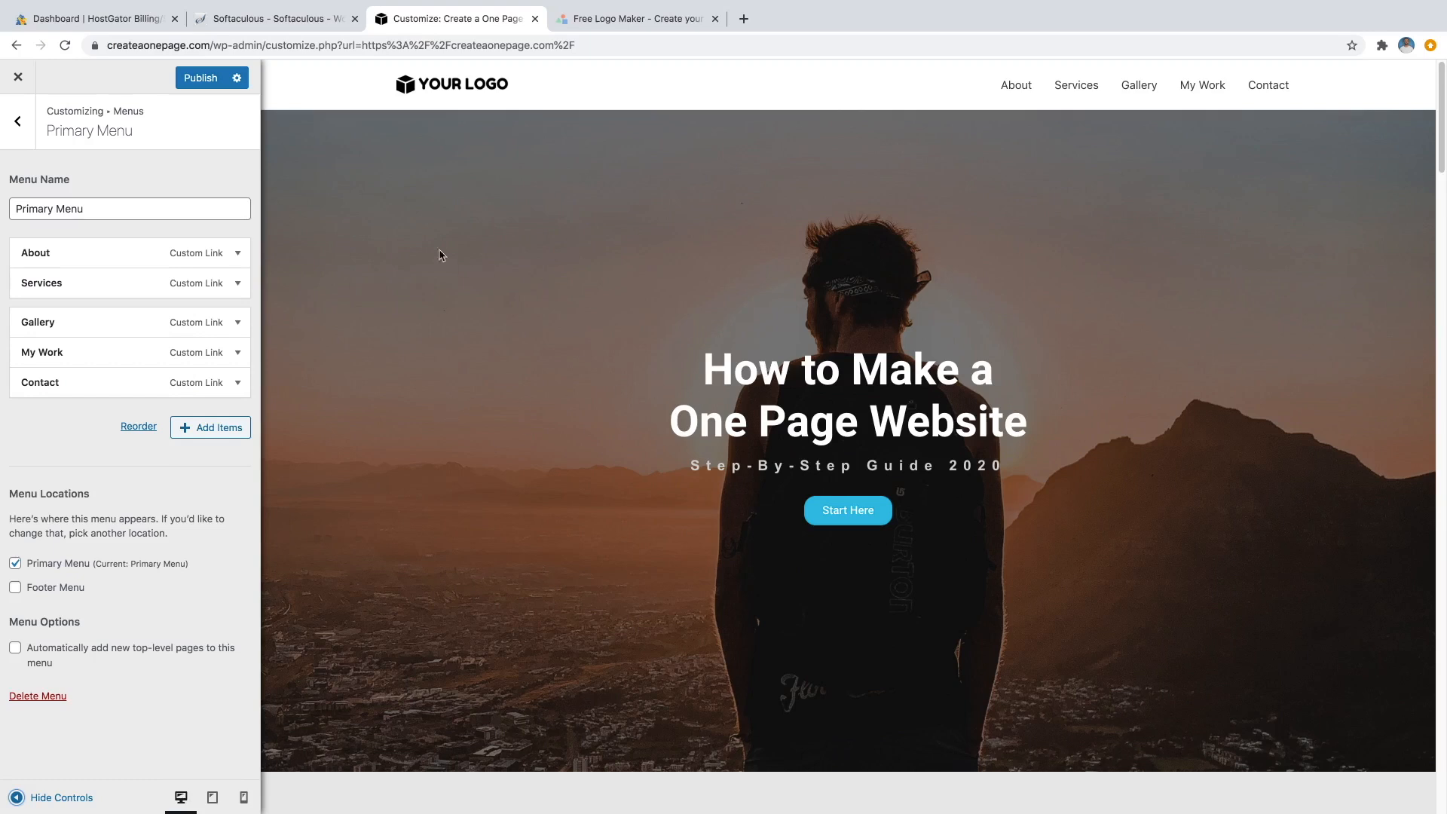
click(195, 80)
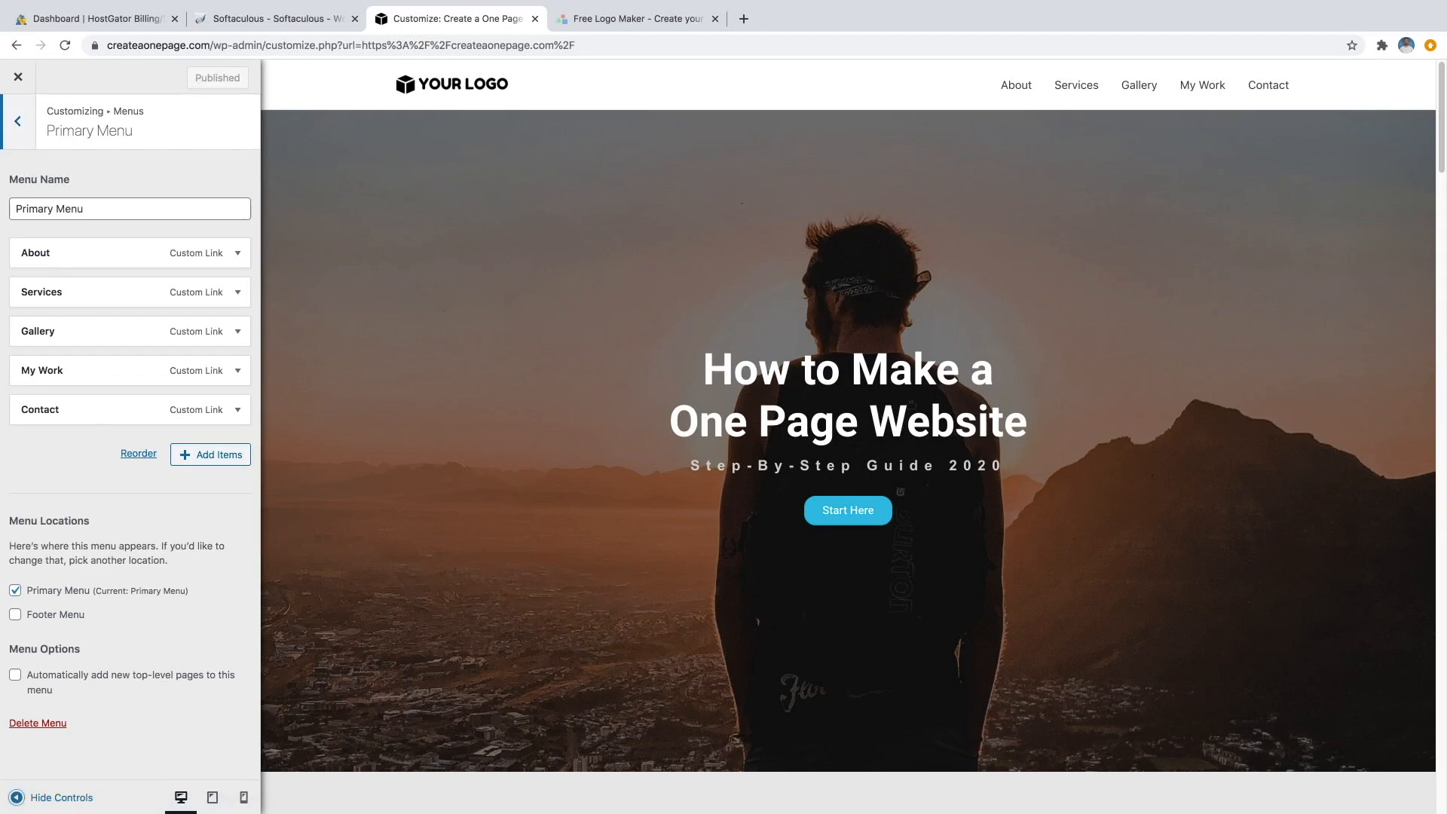
In the full-width preview, test that About, Services, Gallery, My Work and Contact each jump to their sections.
click(53, 797)
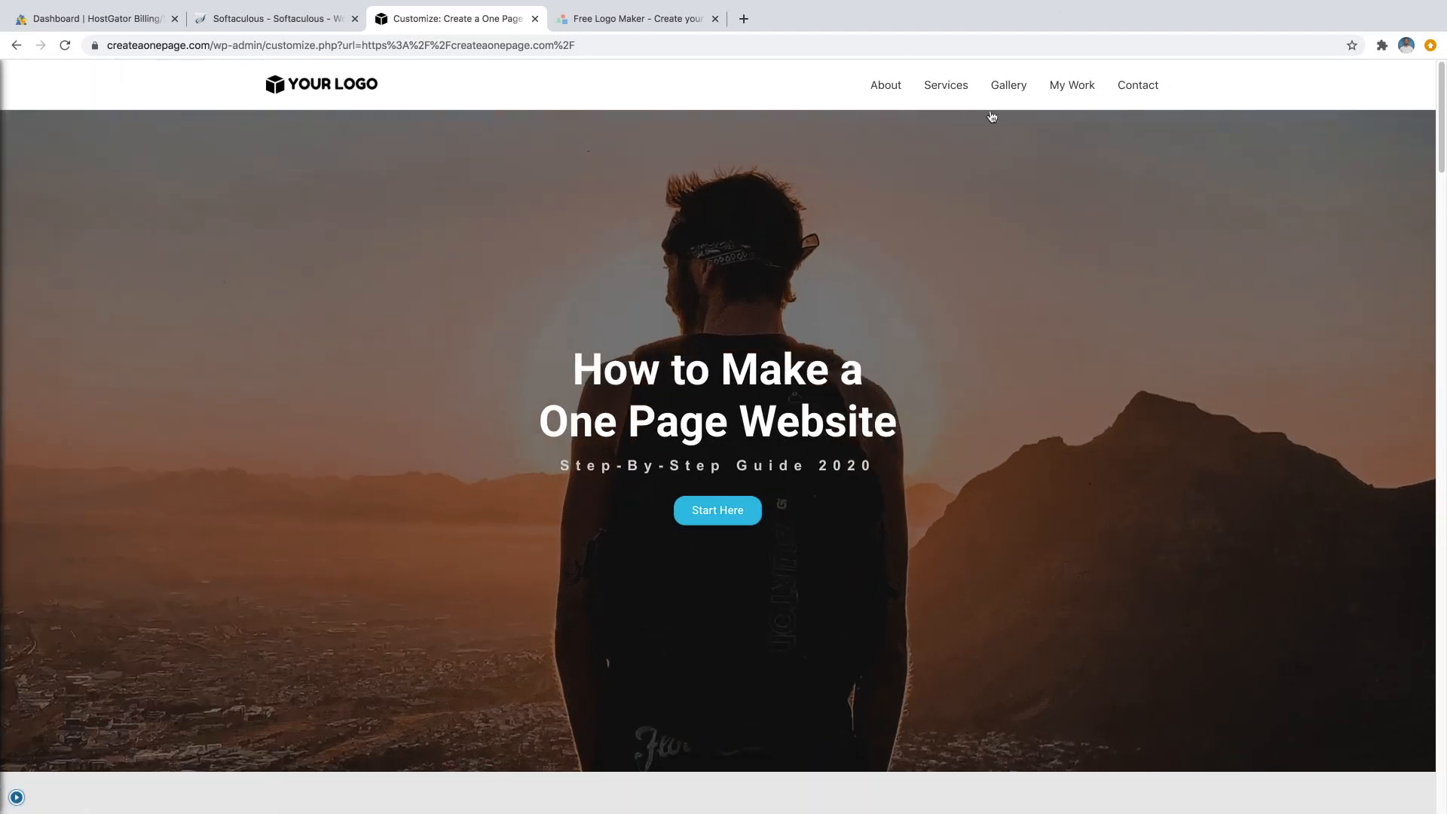
click(888, 89)
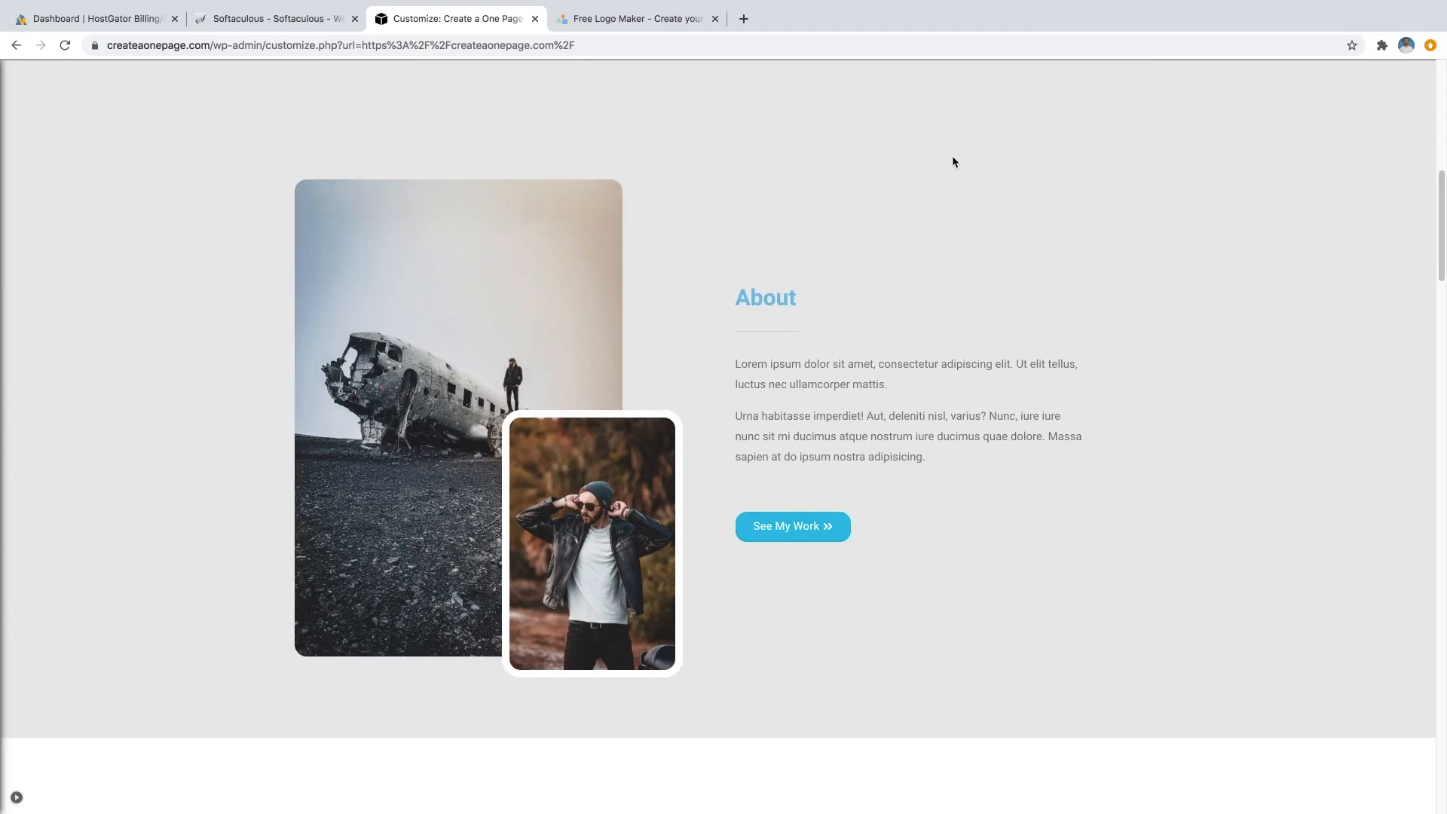
scroll(951, 153, up, 10)
click(947, 87)
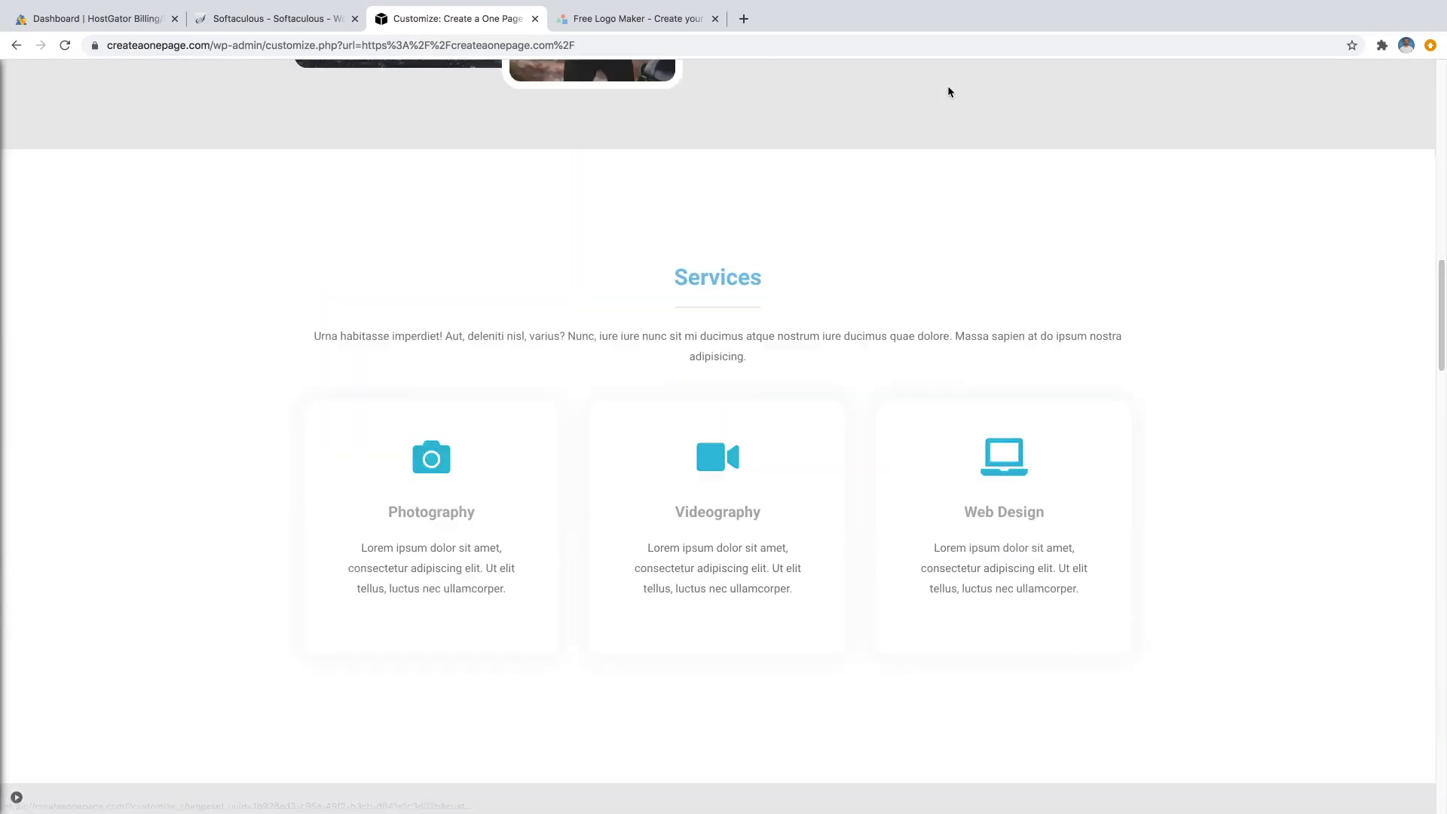
scroll(977, 220, up, 10)
scroll(988, 219, up, 5)
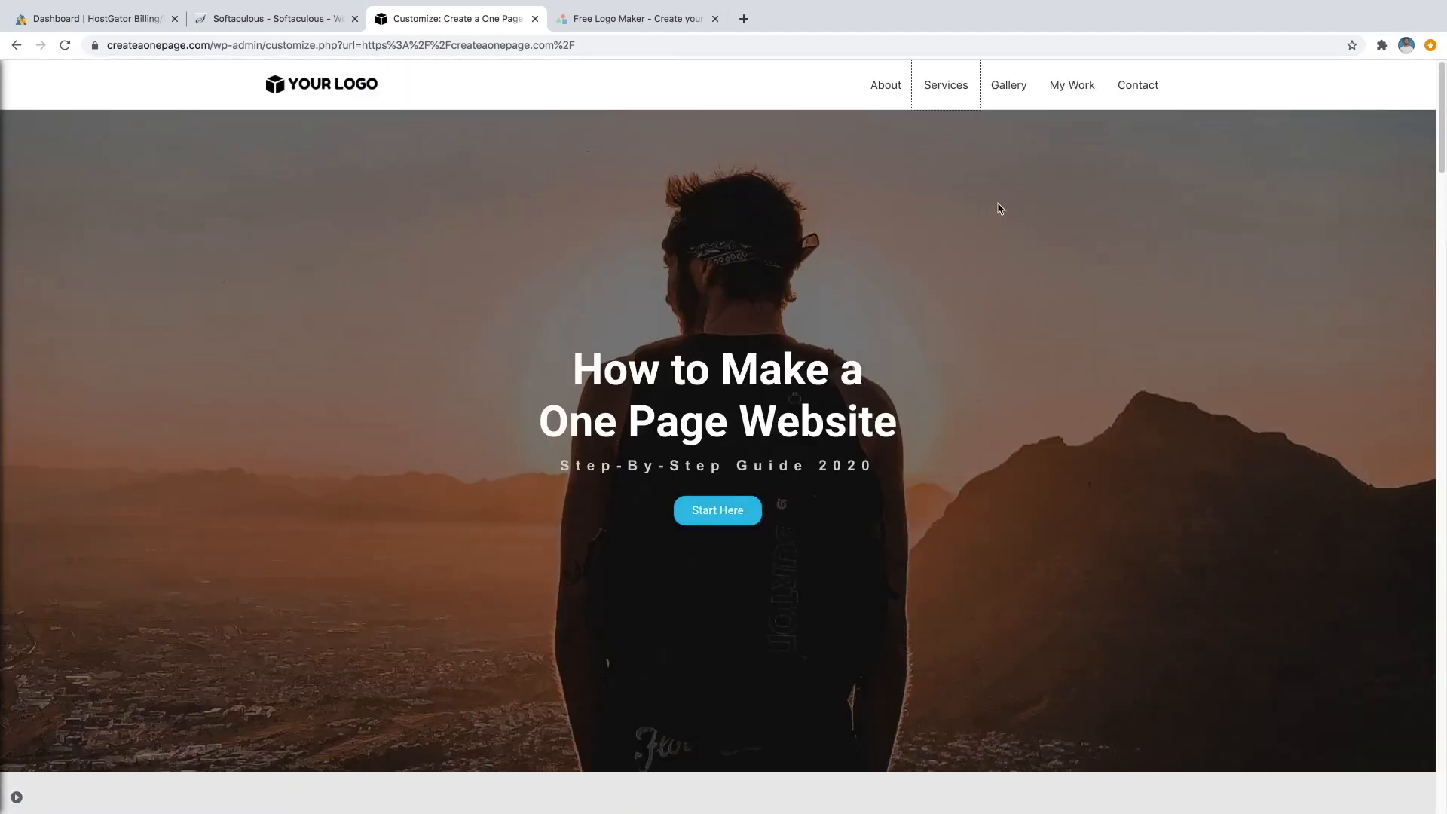
click(1024, 87)
scroll(1066, 257, up, 5)
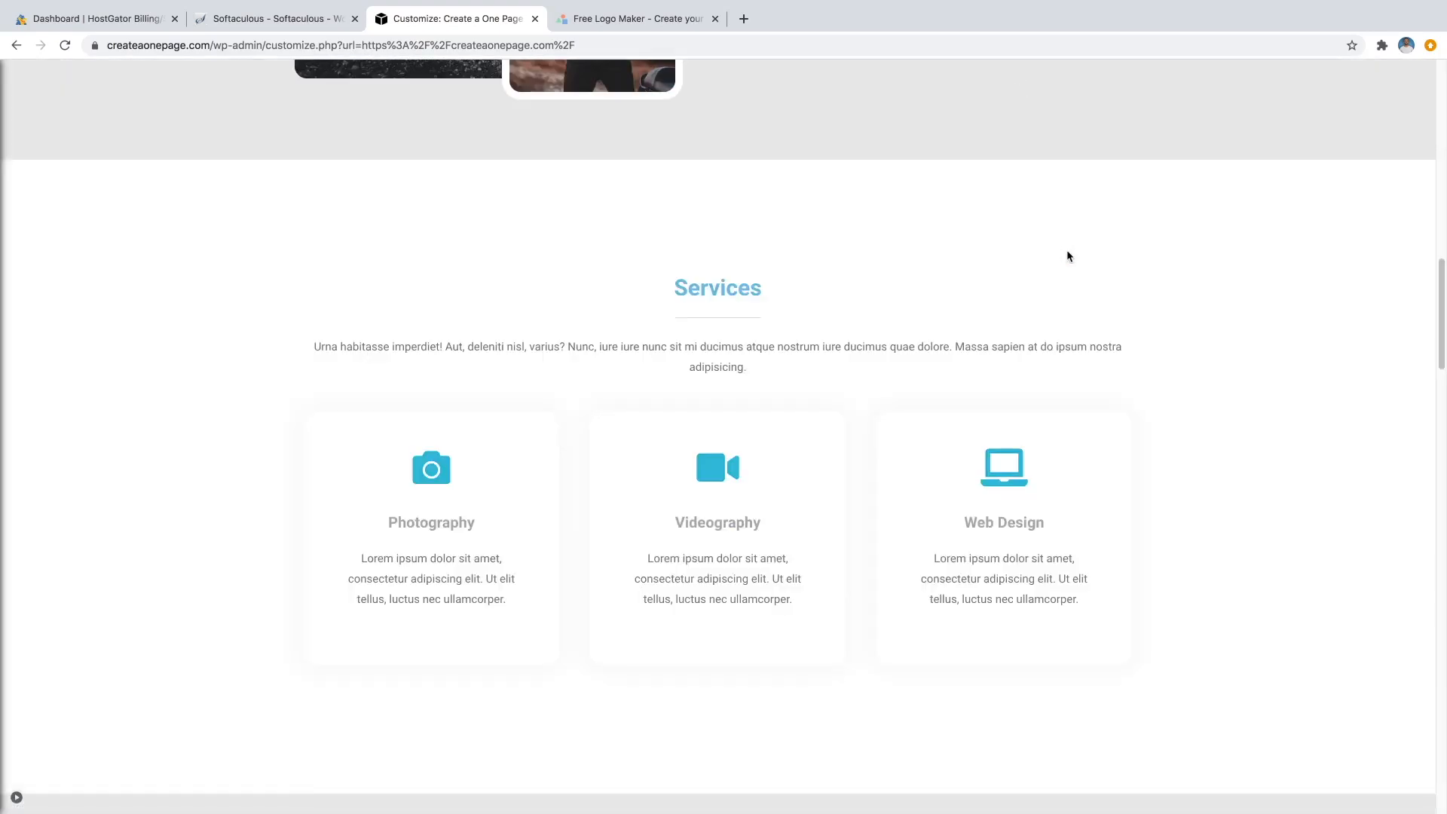
scroll(1069, 256, up, 5)
click(1078, 87)
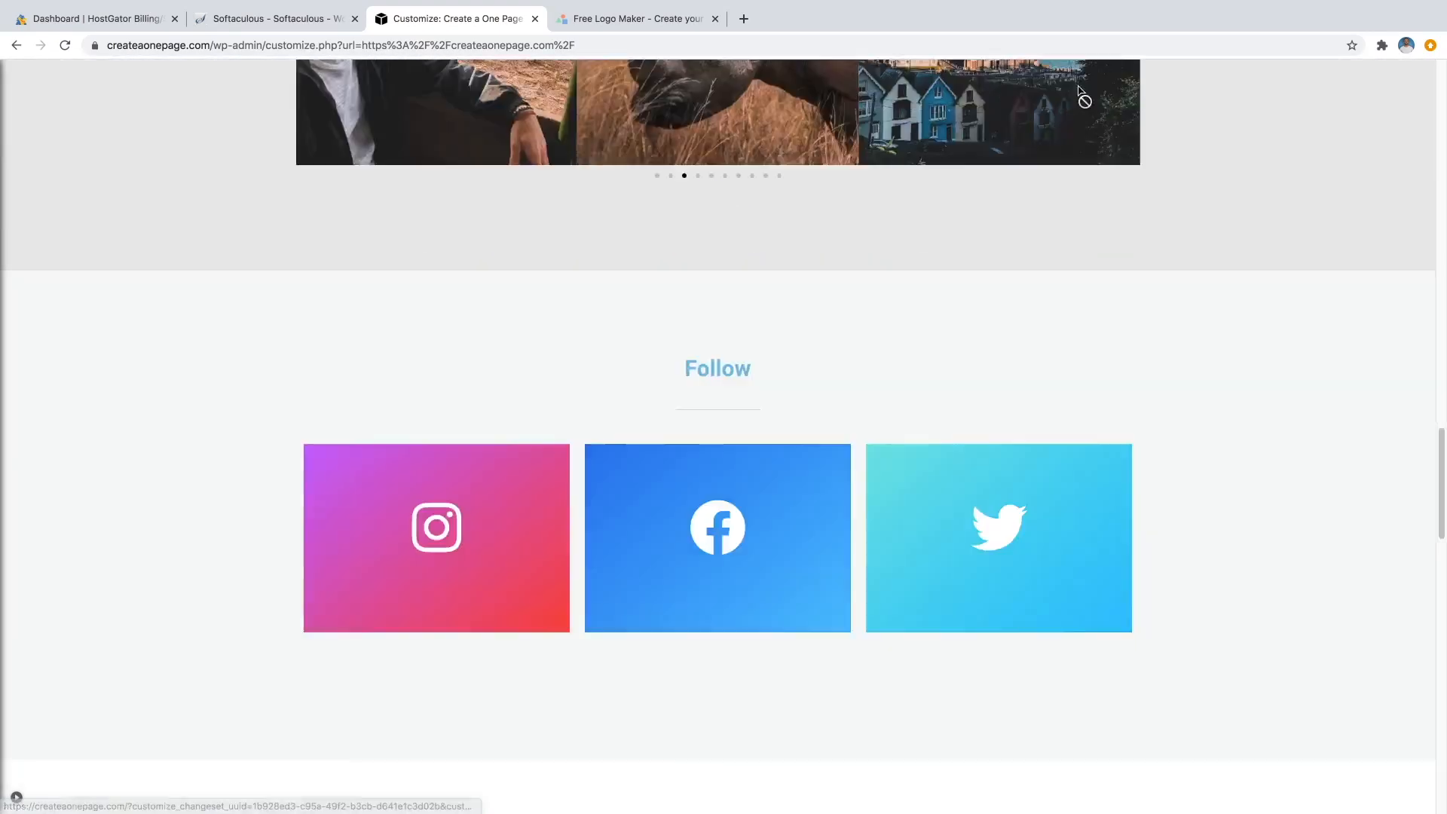
scroll(1069, 218, up, 5)
scroll(1077, 231, up, 15)
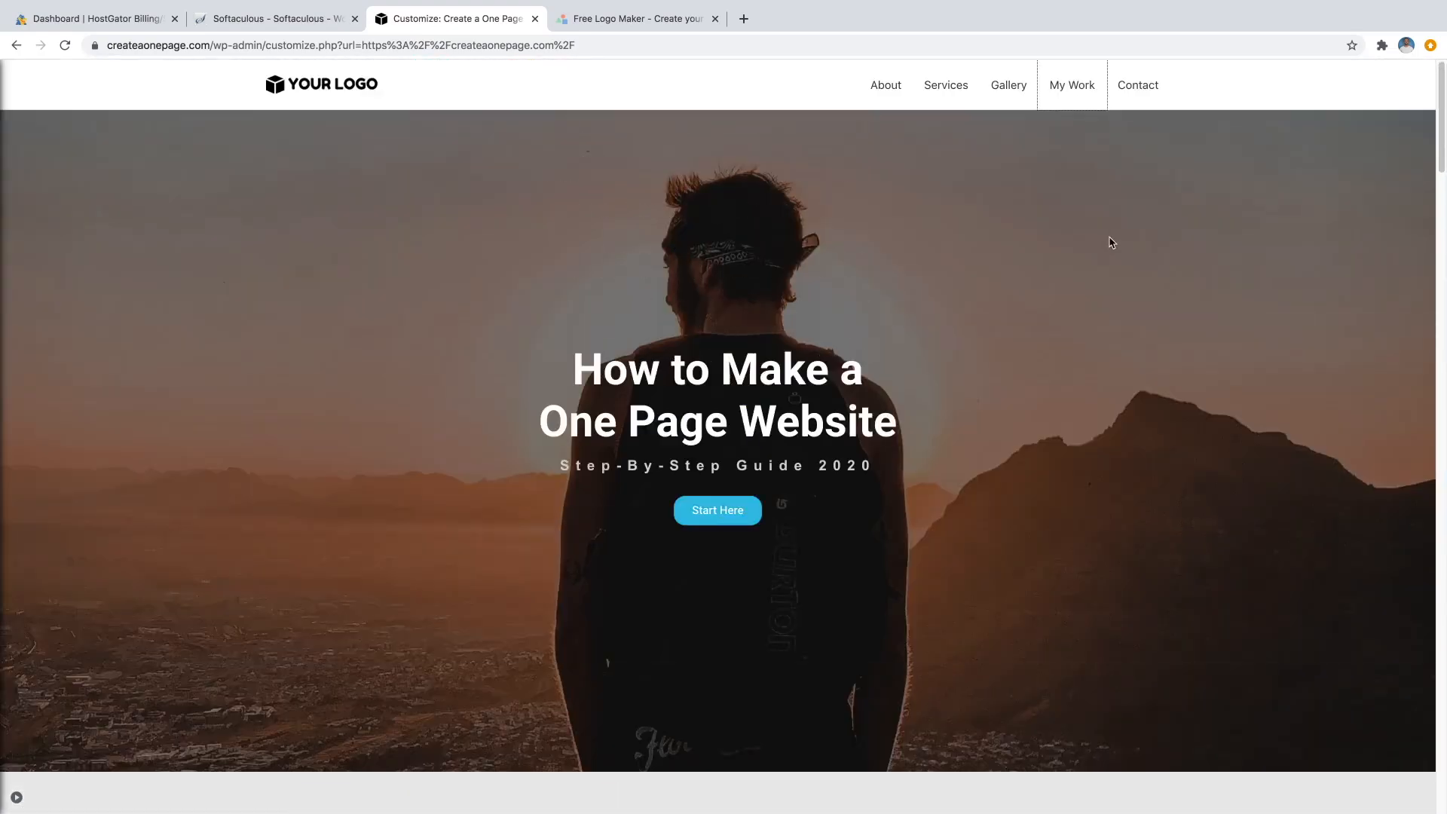
click(1132, 85)
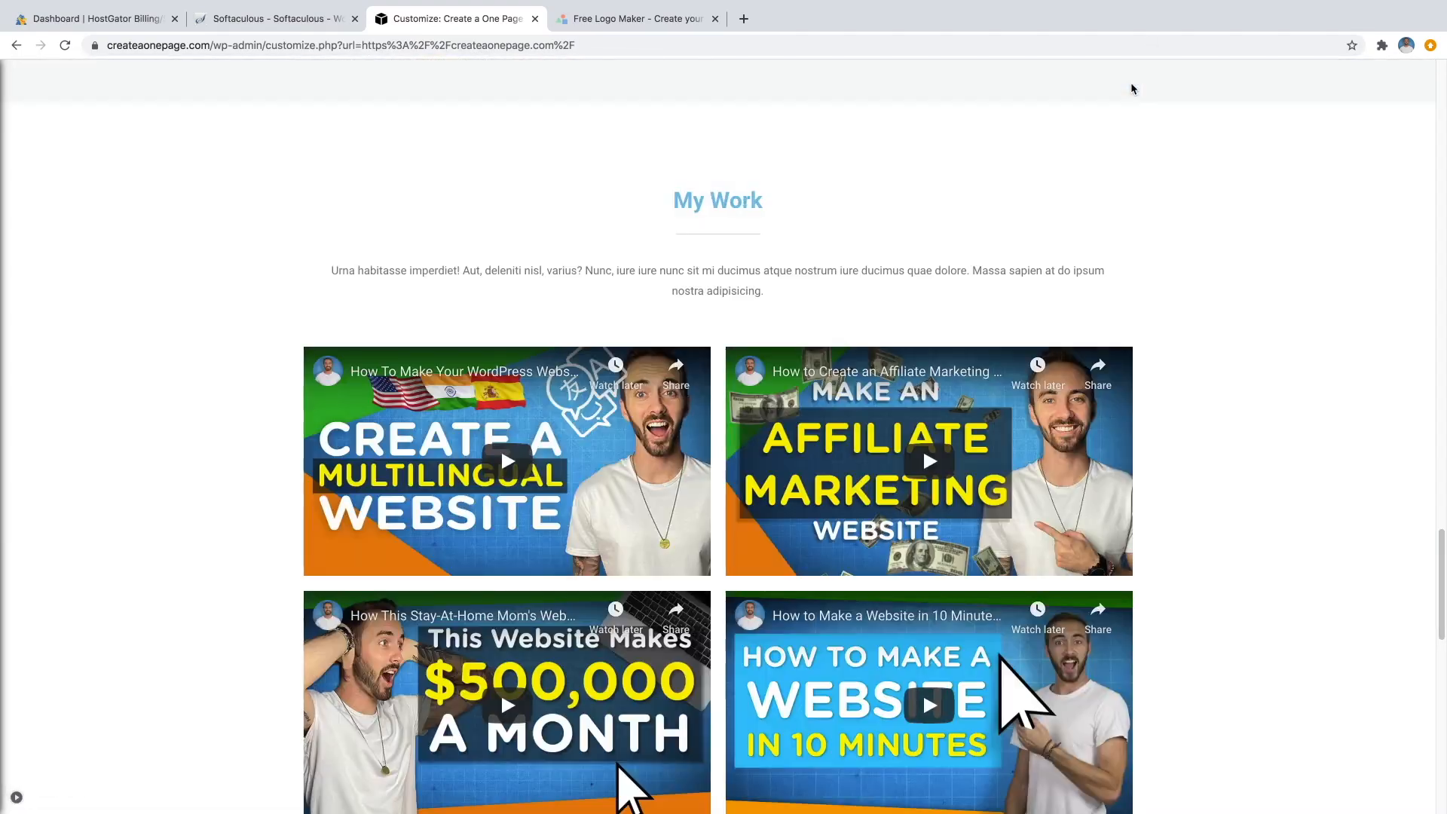
scroll(933, 181, up, 10)
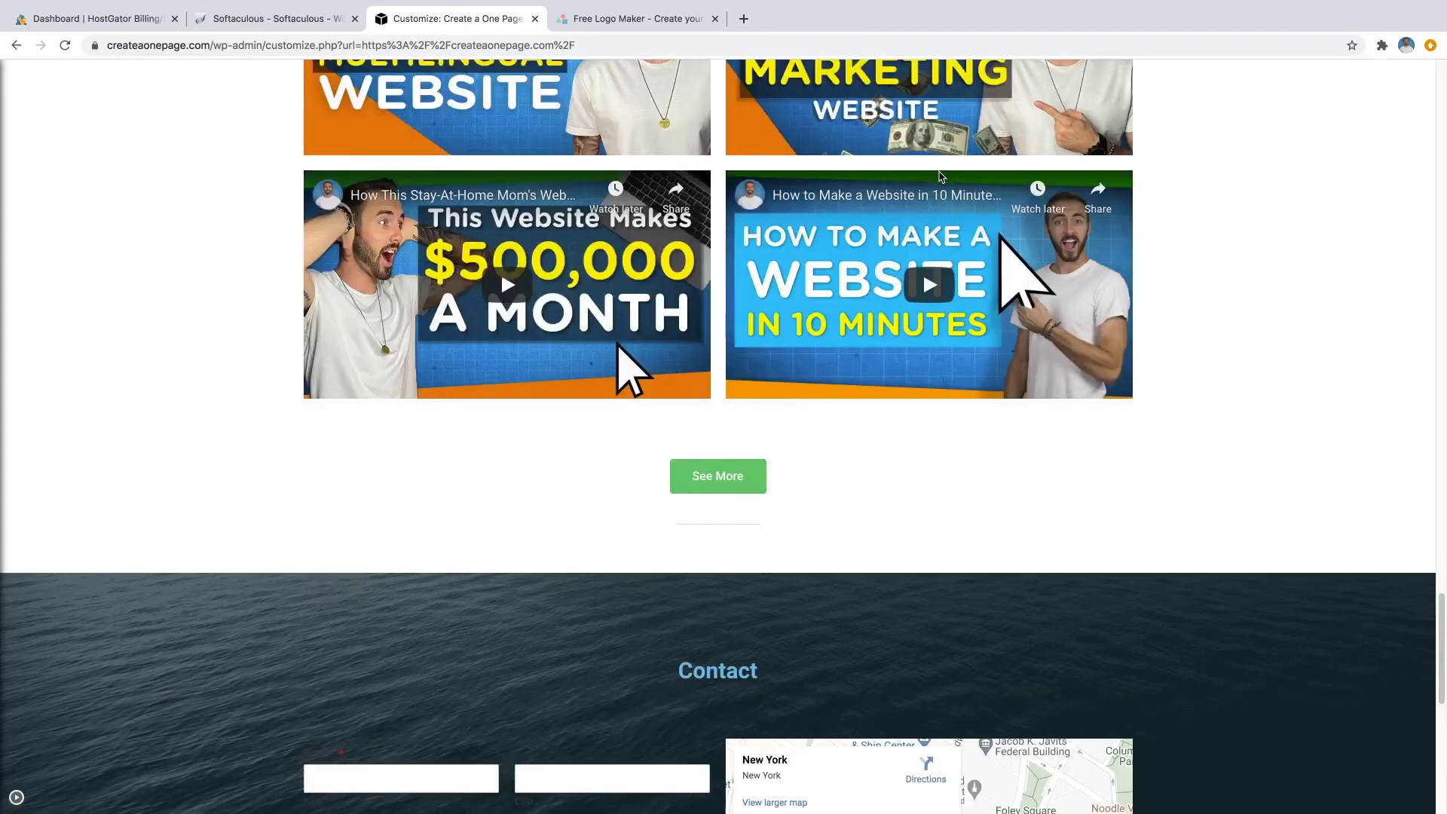
scroll(938, 181, up, 4)
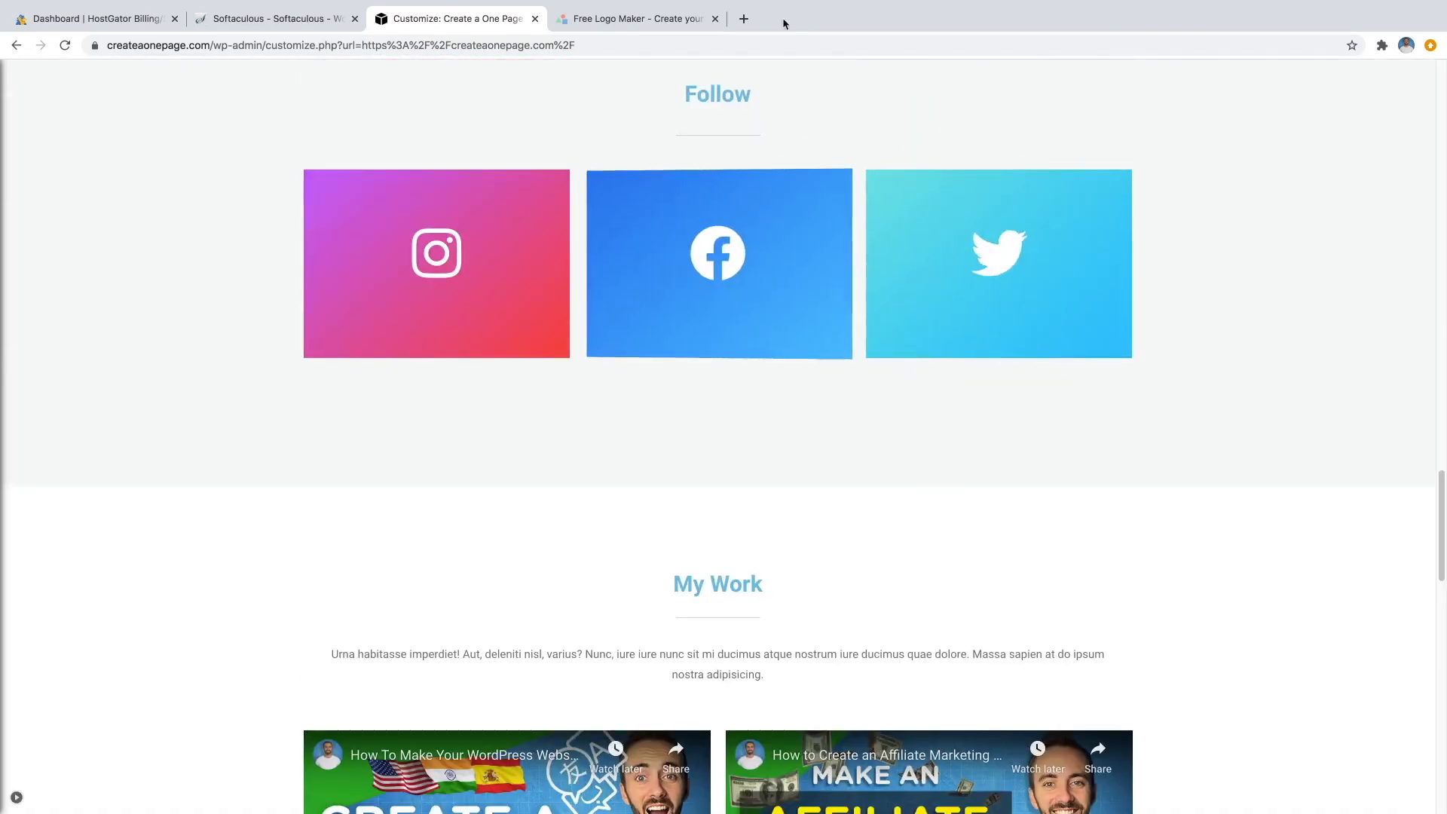
scroll(733, 102, up, 15)
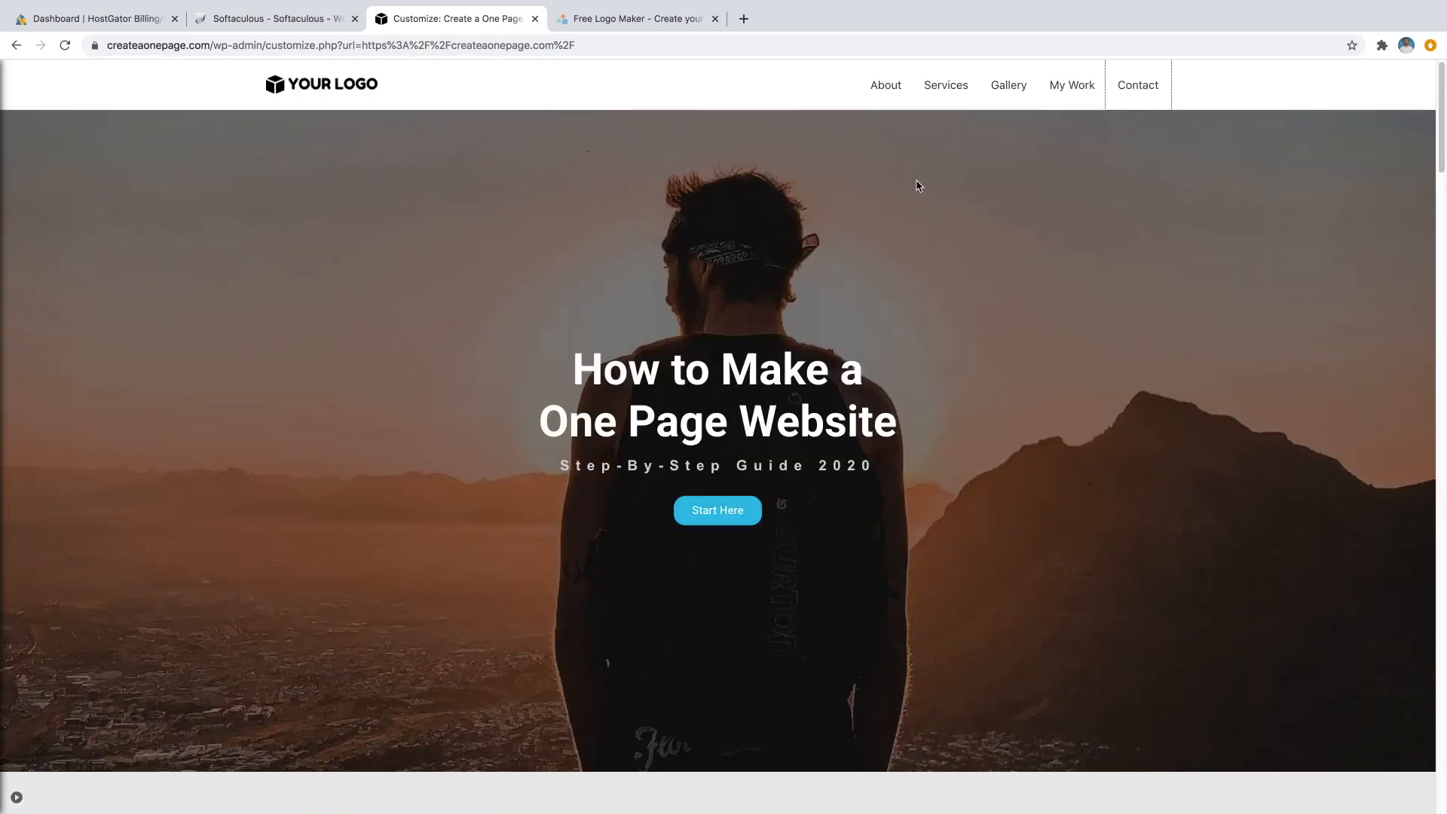
Add a 'Follow' anchor custom link to the Primary Menu.
click(16, 797)
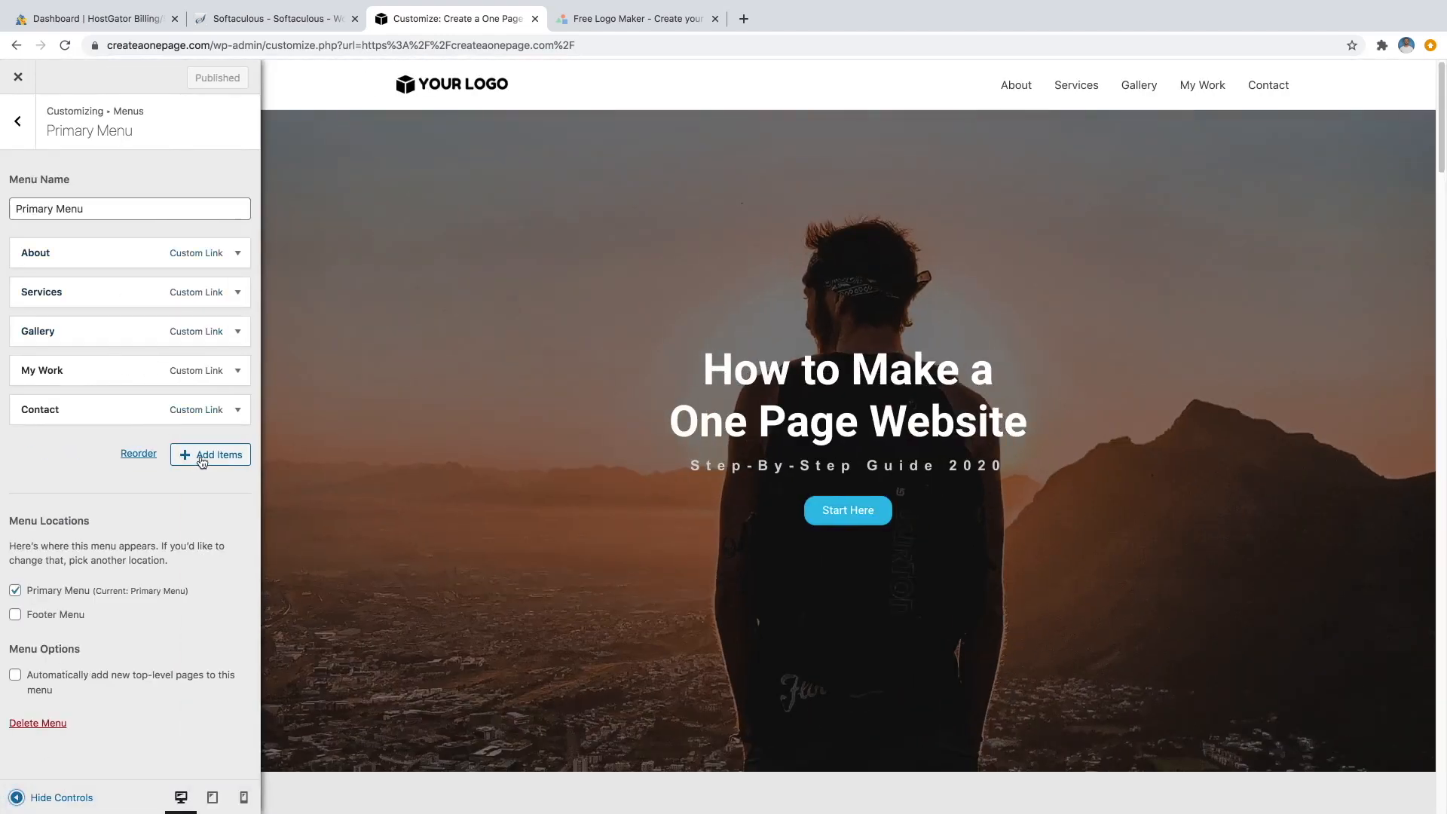
click(202, 456)
click(359, 176)
text(Follow)
click(410, 150)
text(#)
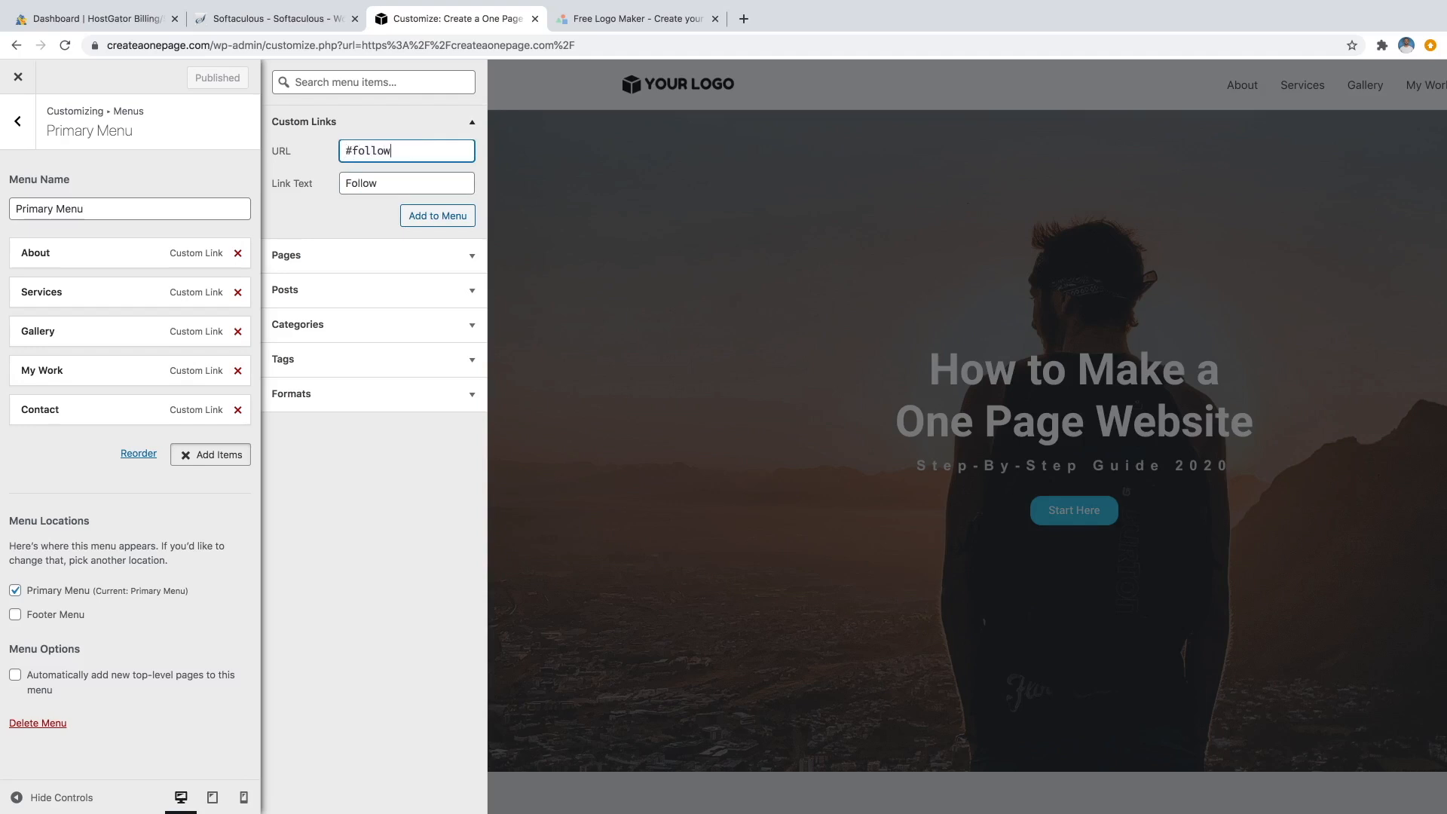
click(440, 217)
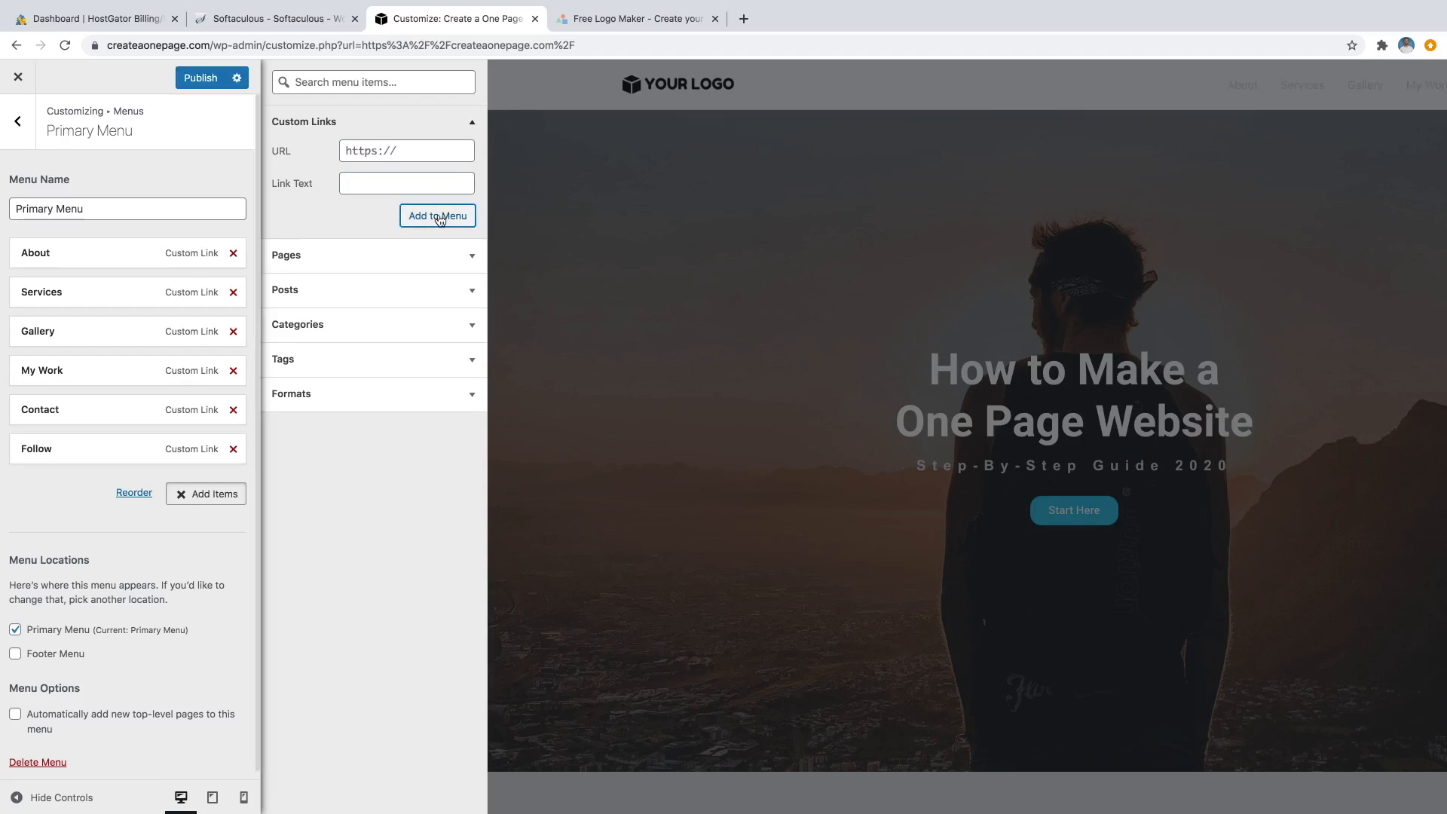
Move Follow to sit right after Gallery and publish the menu.
drag(84, 455, 121, 376)
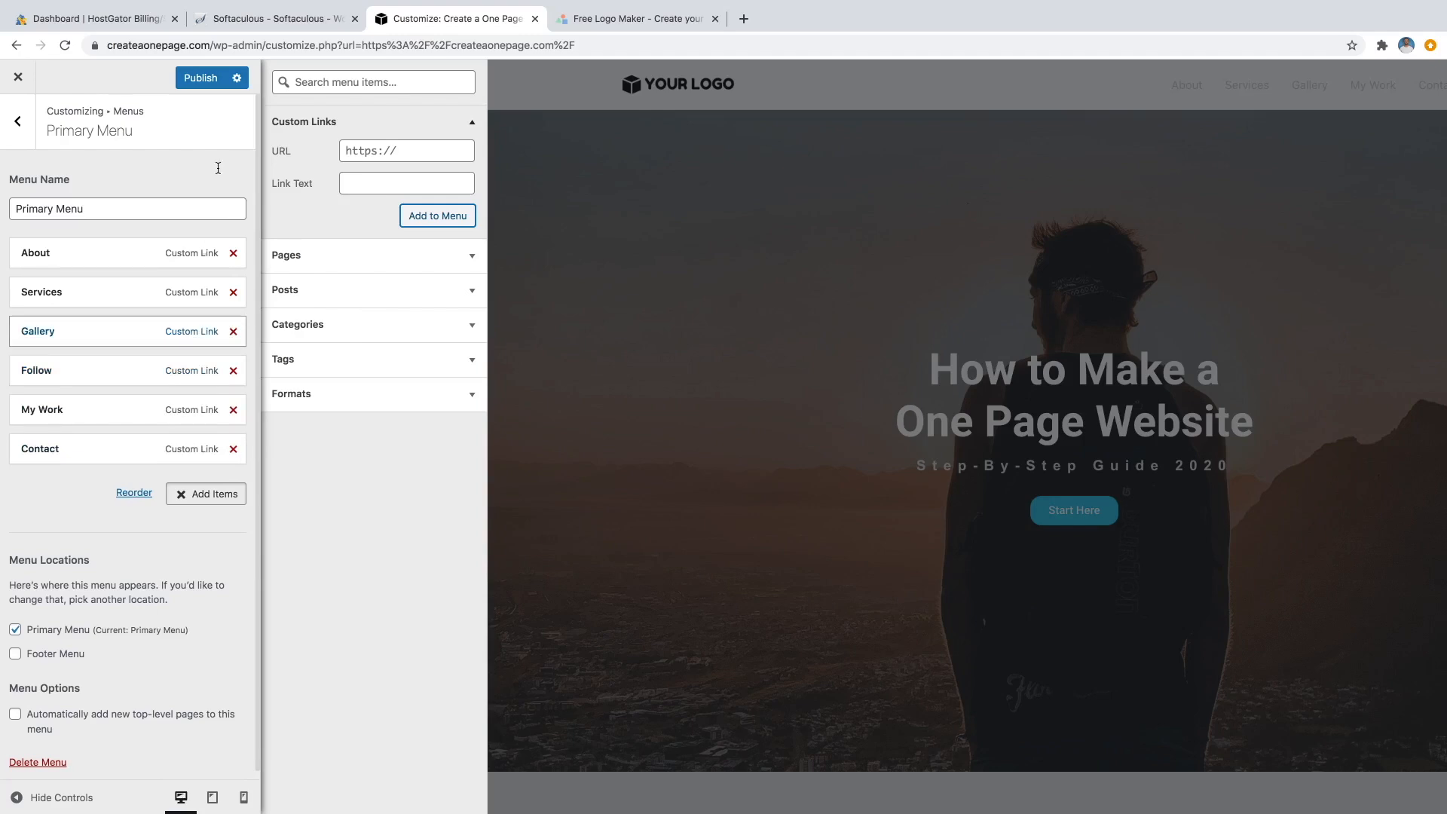
click(205, 79)
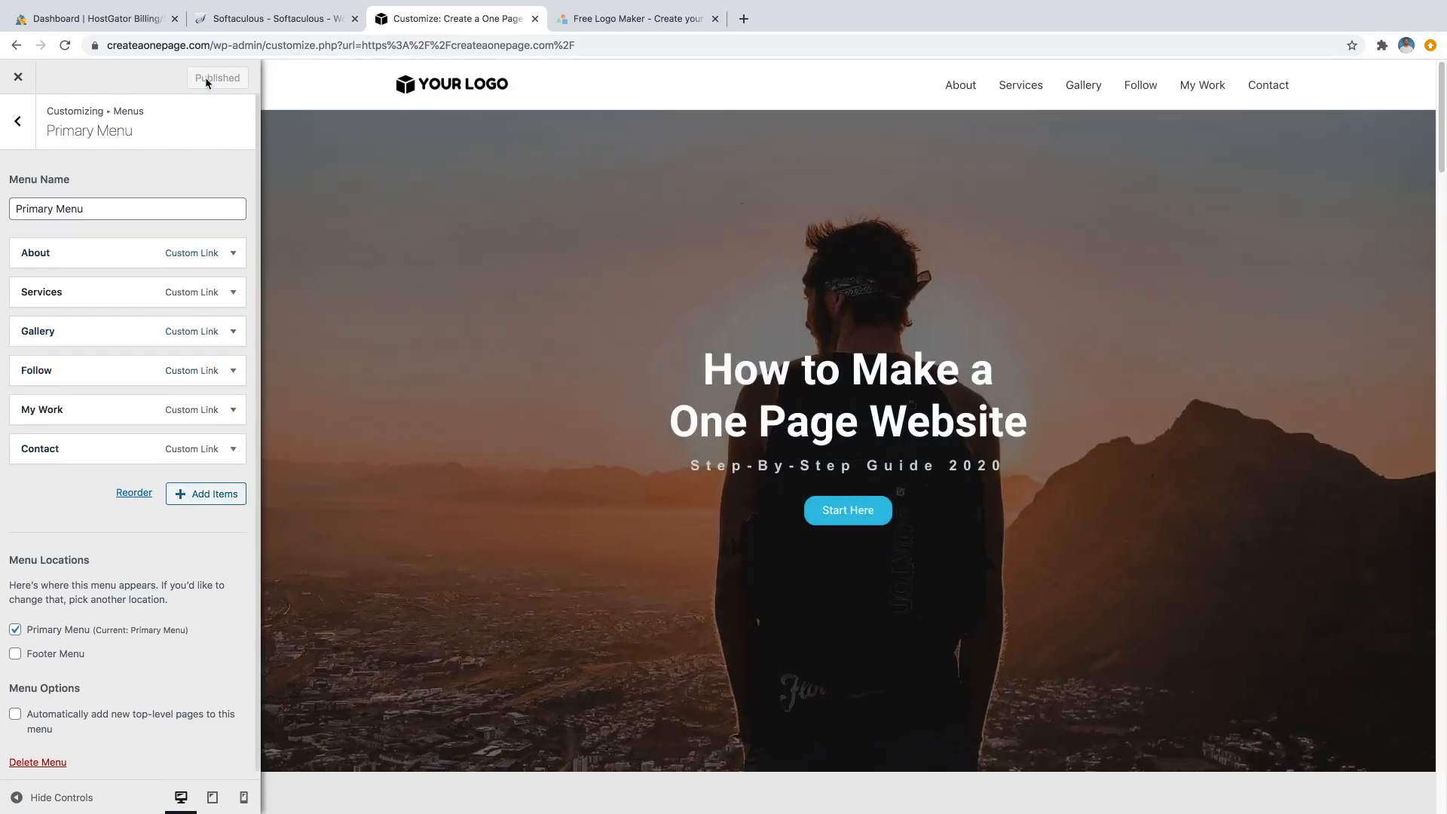
scroll(881, 462, down, 15)
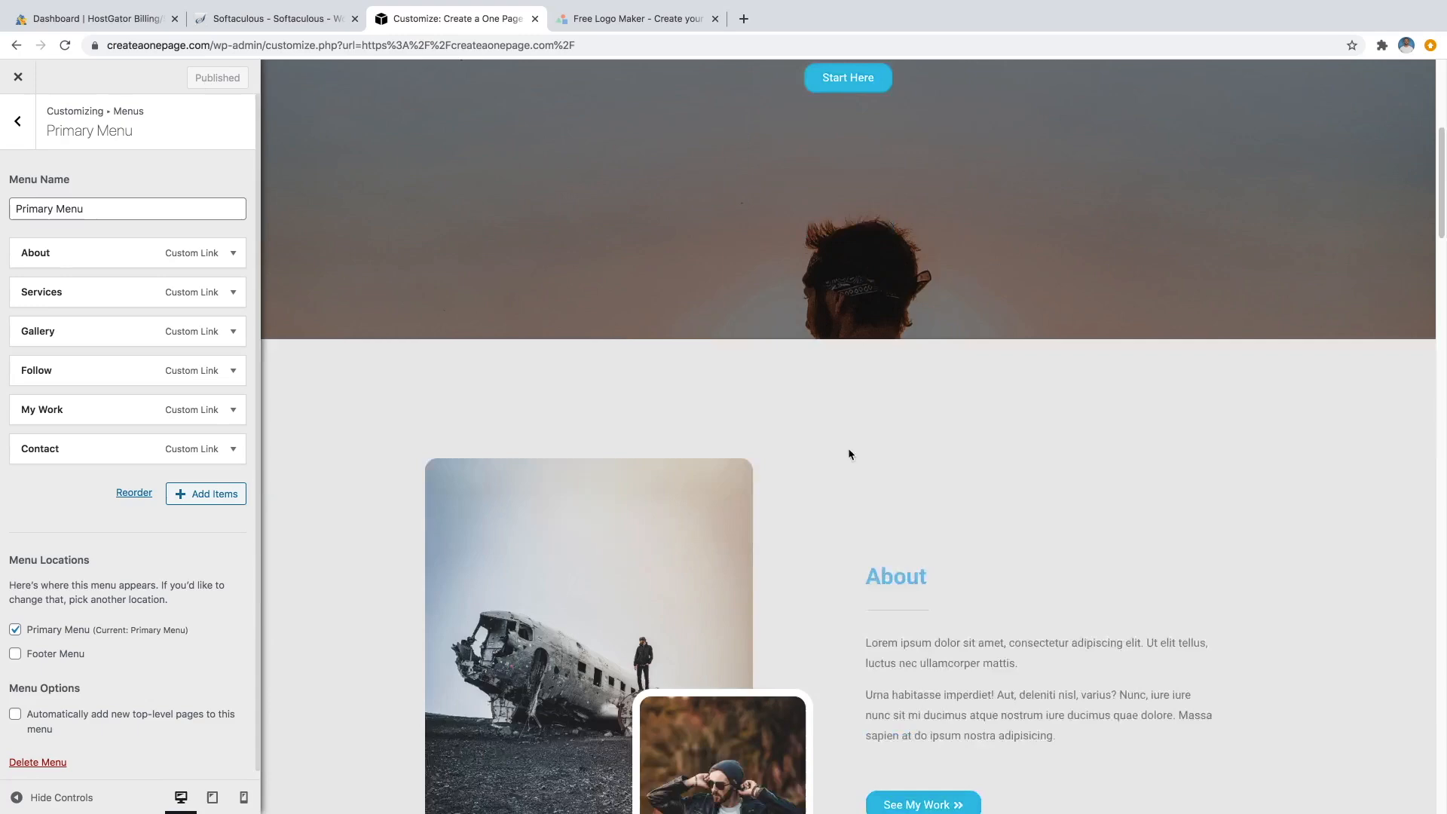
scroll(934, 408, down, 15)
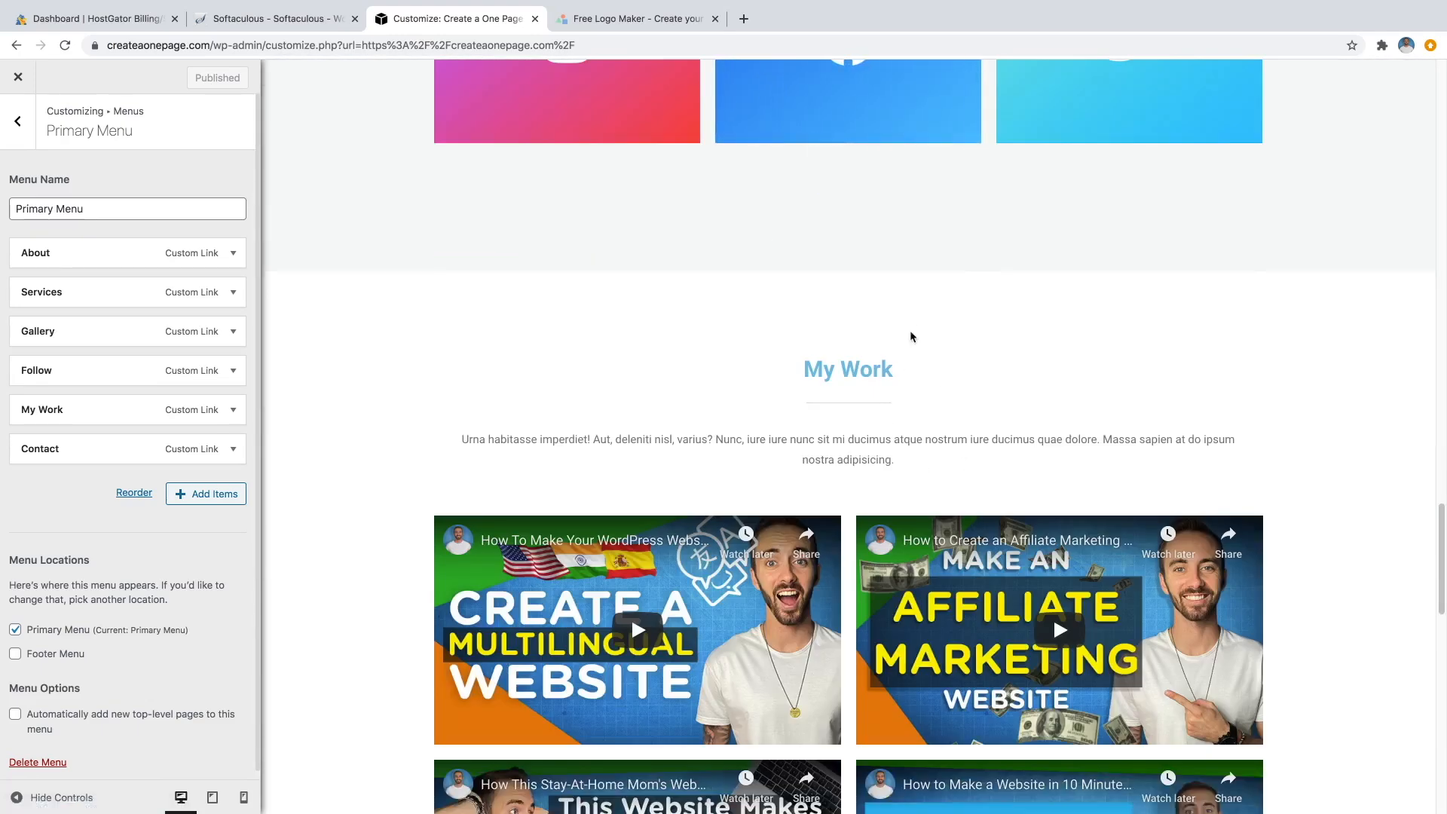
scroll(925, 384, down, 10)
scroll(814, 377, up, 20)
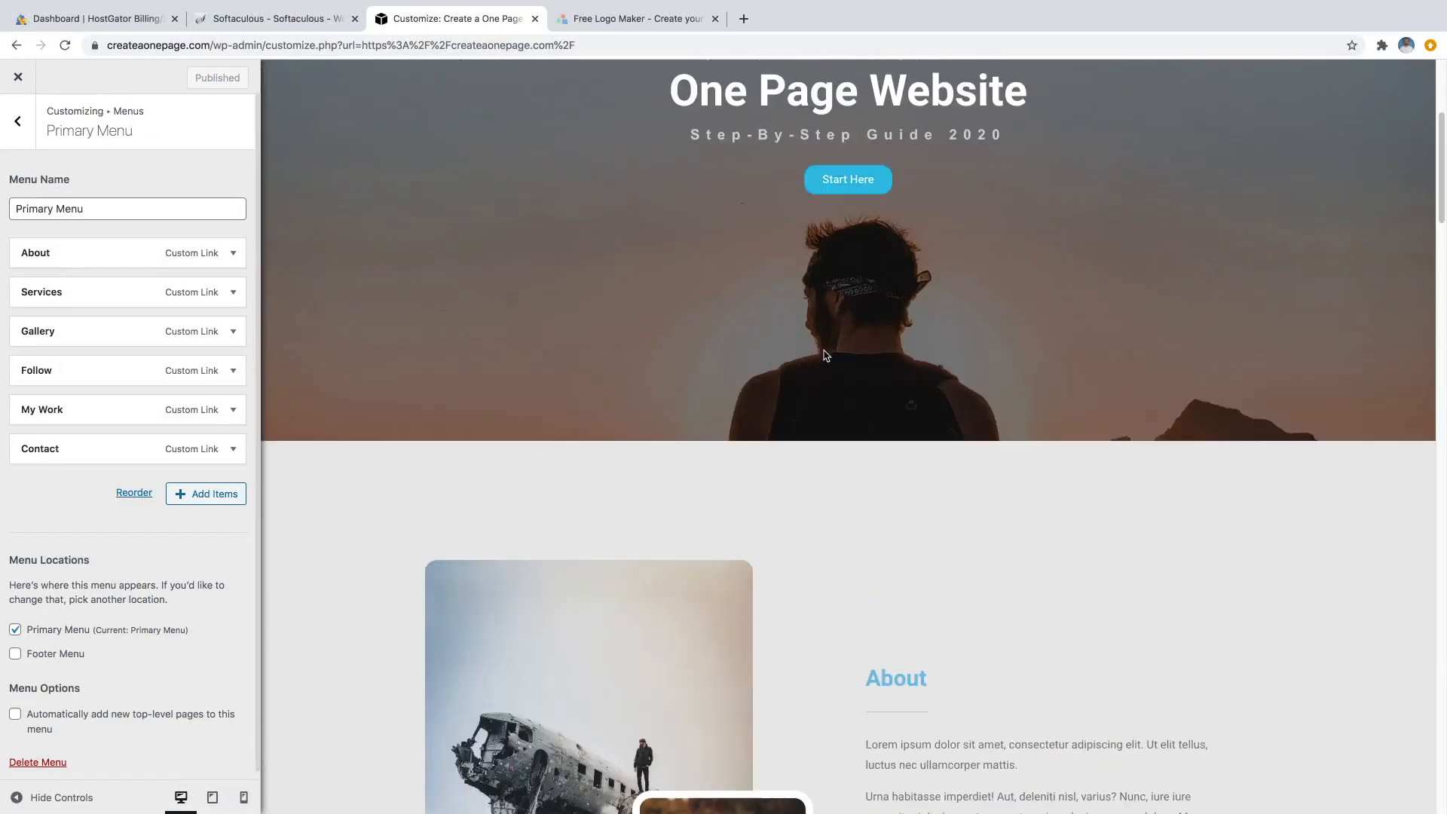
Scroll the preview to review the updated menu, then exit the Customizer to the live homepage.
scroll(859, 354, up, 3)
scroll(890, 331, up, 2)
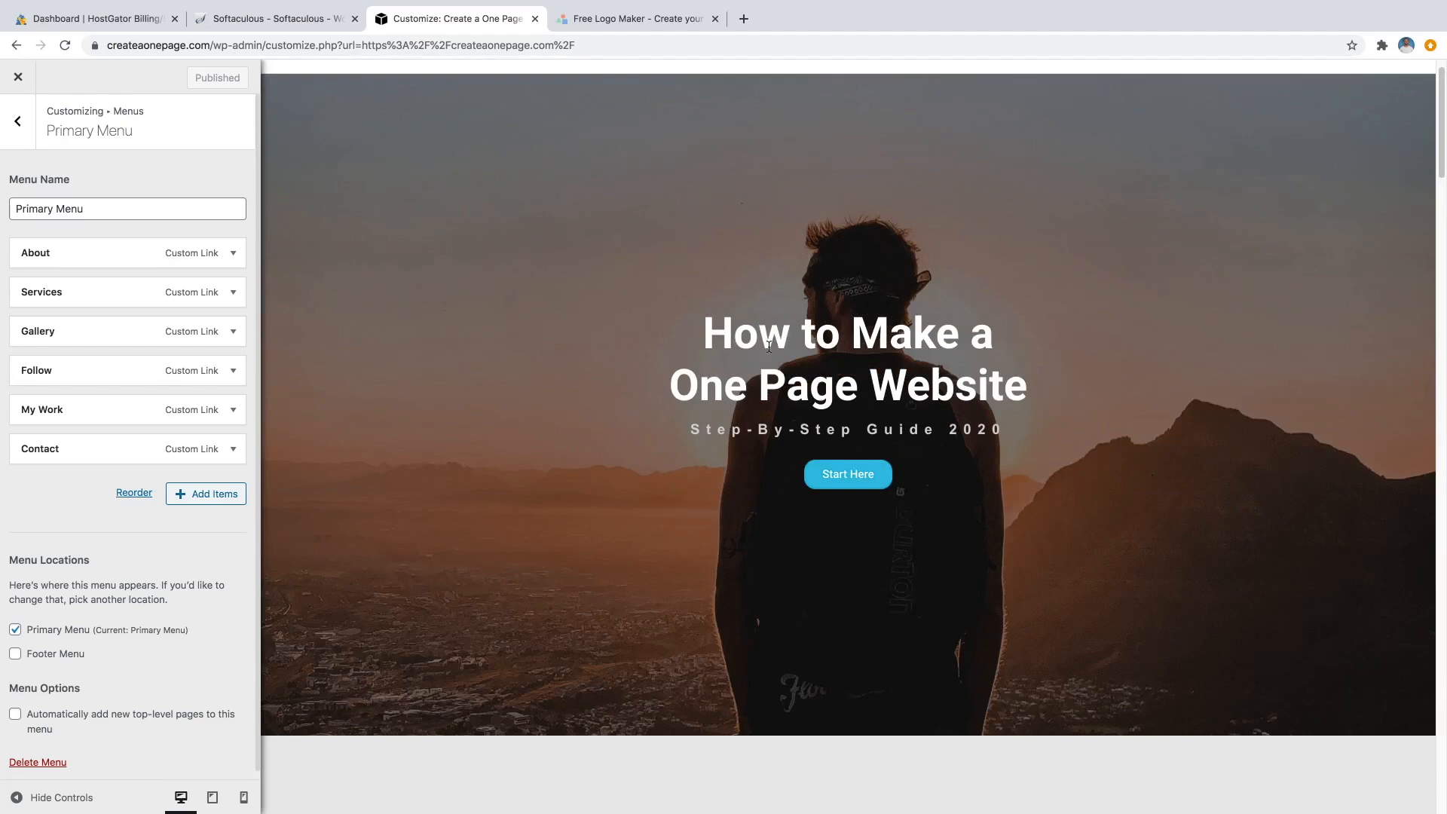
scroll(764, 344, down, 10)
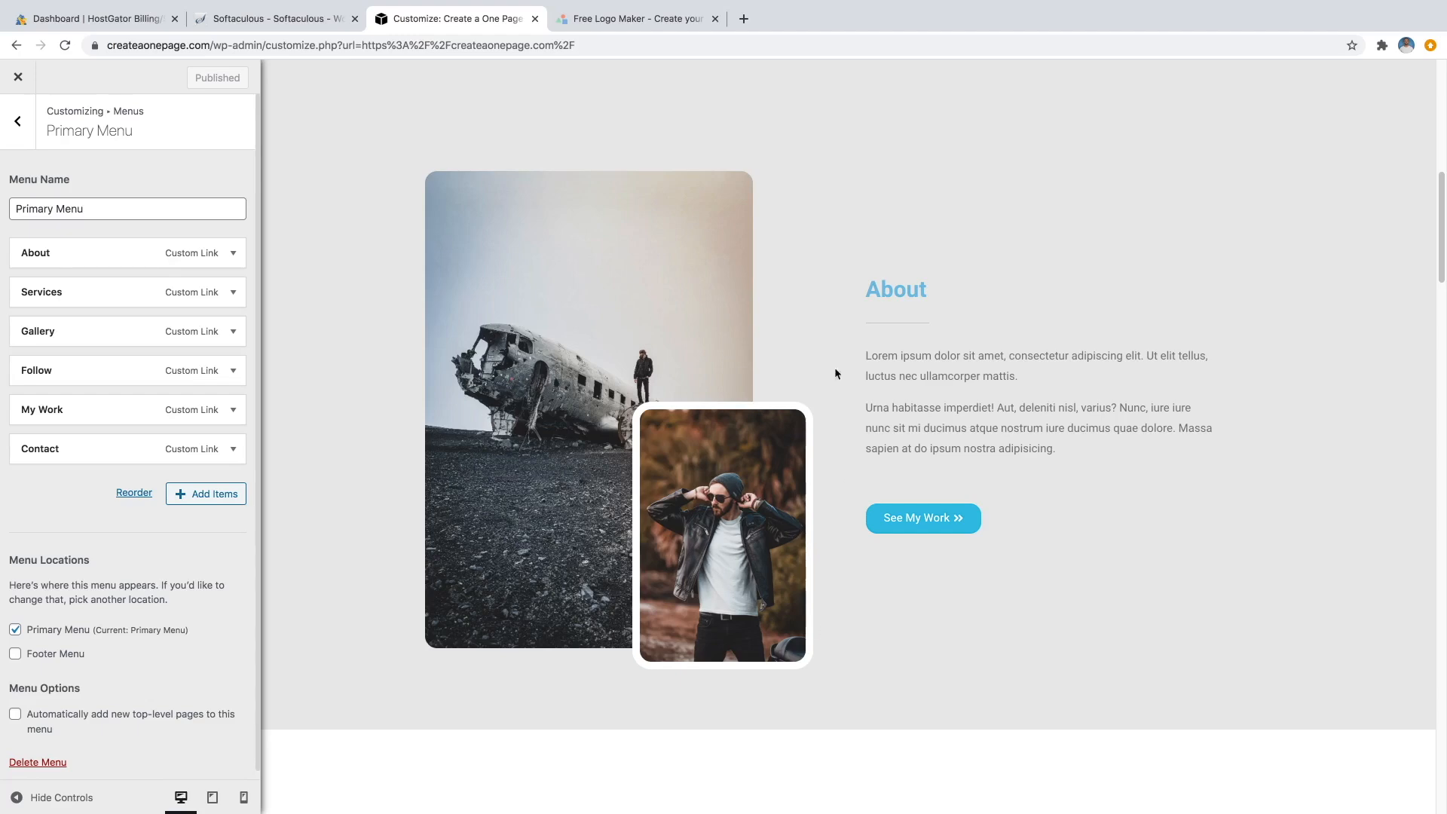
scroll(812, 383, down, 3)
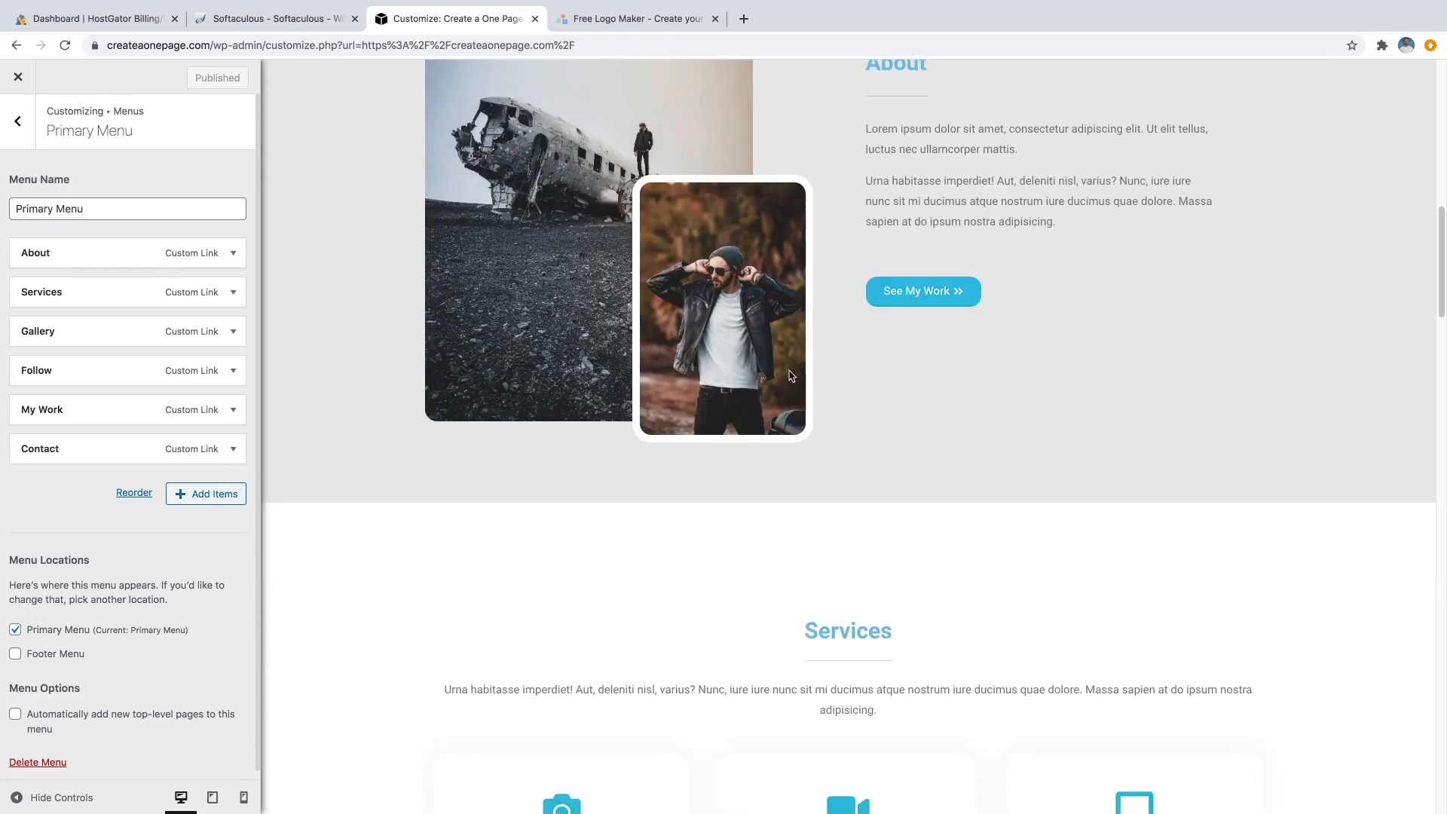
scroll(826, 456, up, 10)
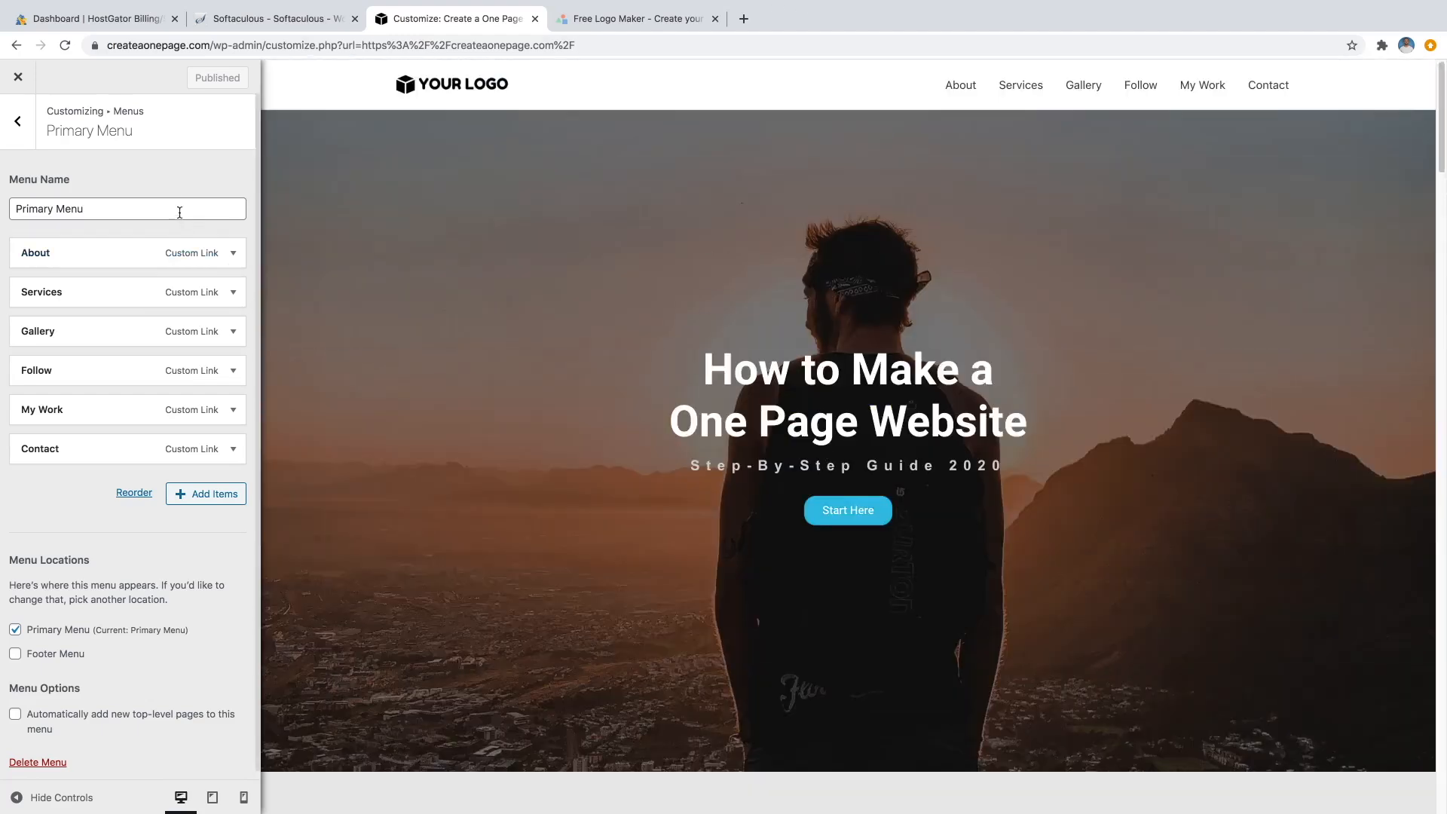
click(20, 85)
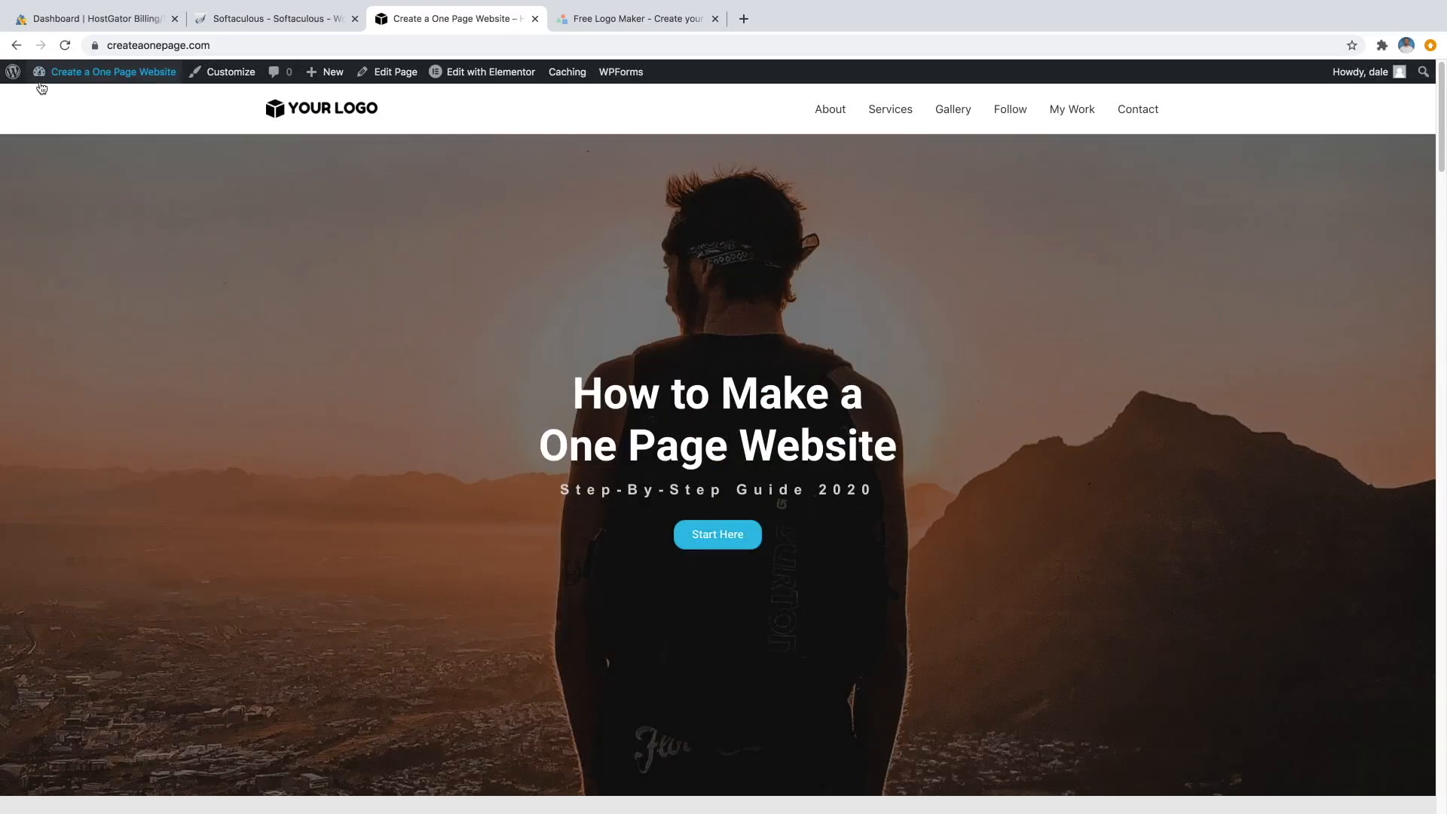
Open the homepage in Elementor and switch the preview to Mobile responsive mode.
click(478, 73)
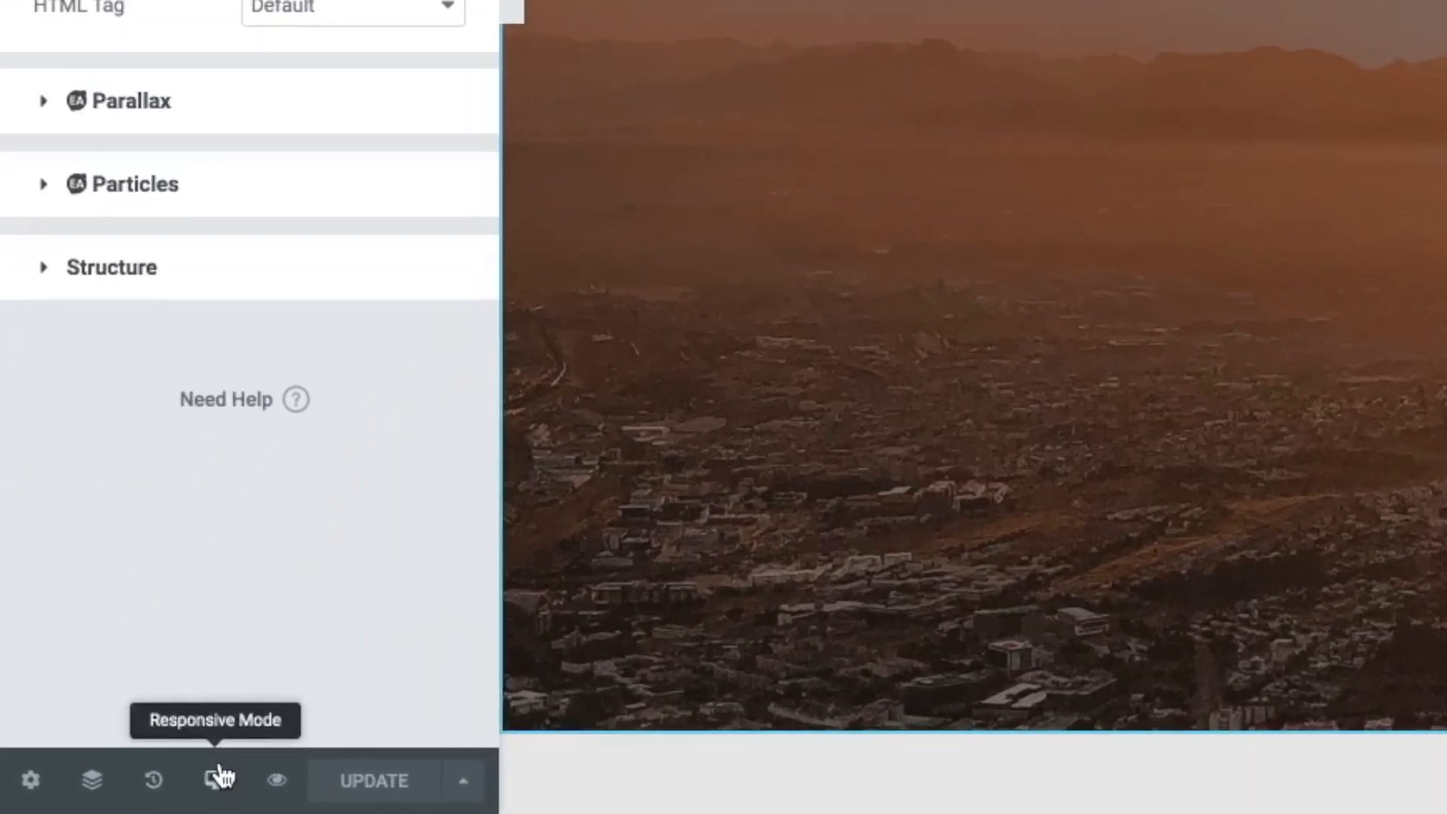
click(216, 778)
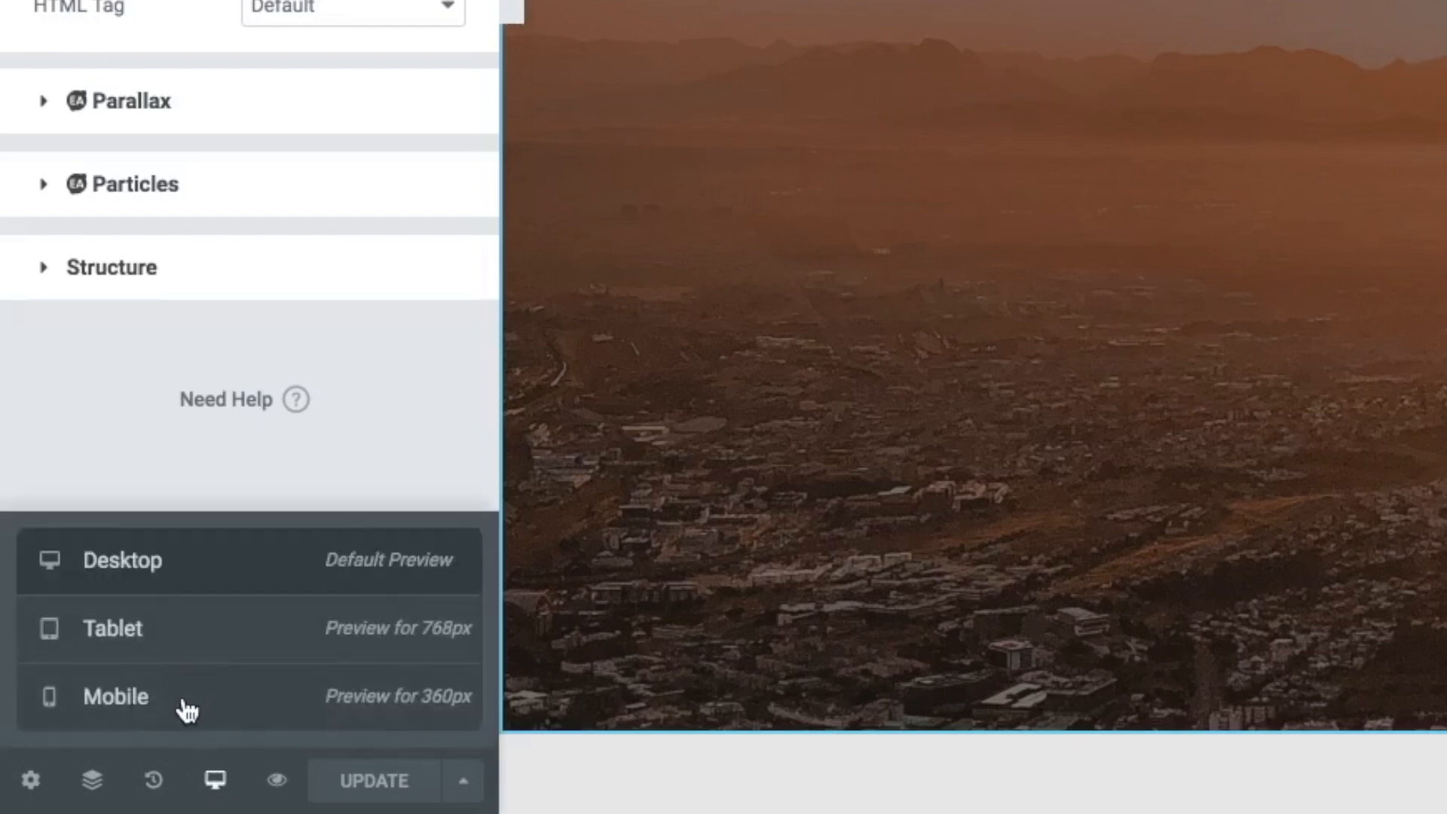
click(187, 708)
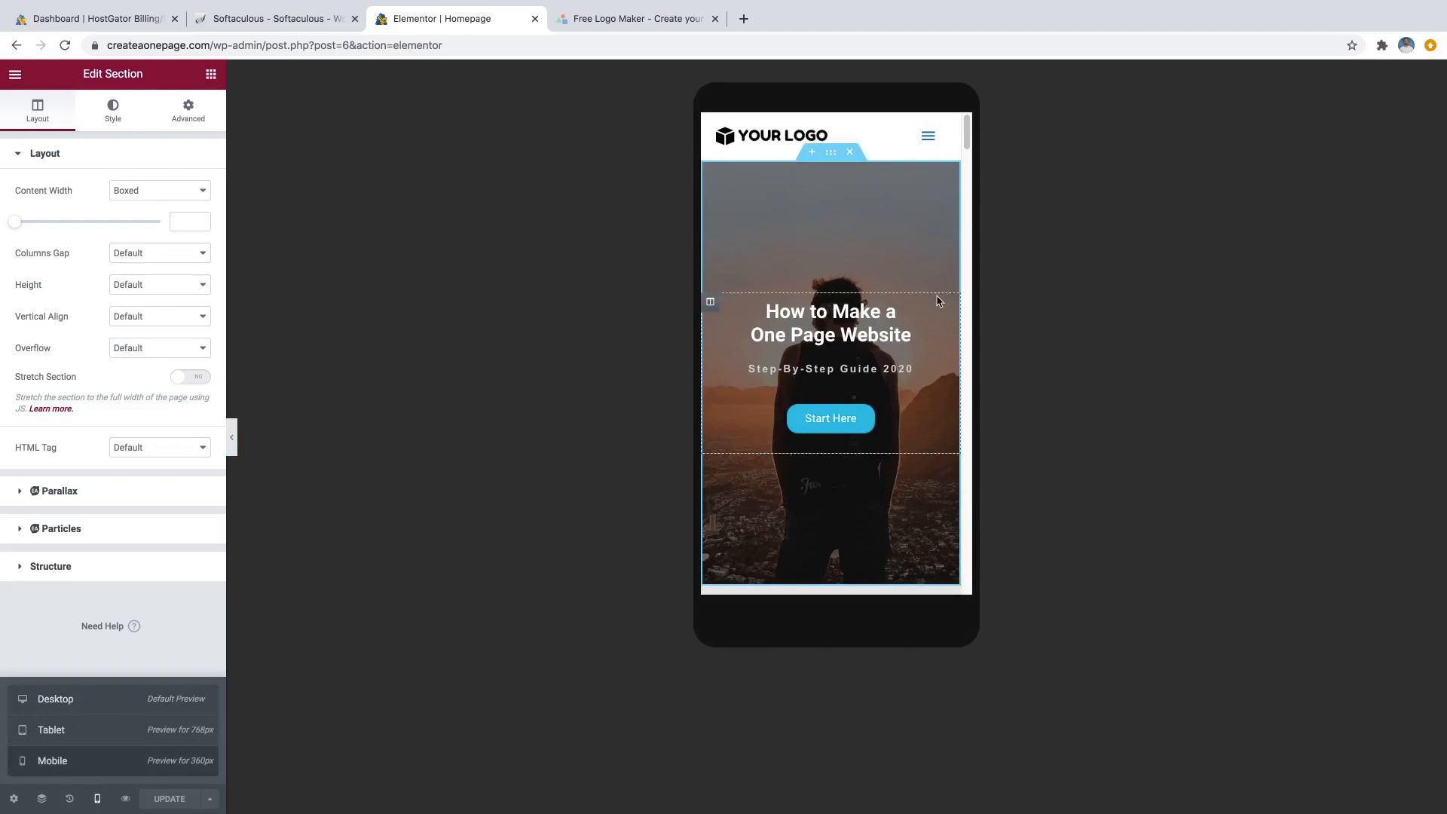
Scroll through the mobile preview and select the Services intro paragraph.
scroll(937, 276, down, 3)
scroll(934, 276, down, 7)
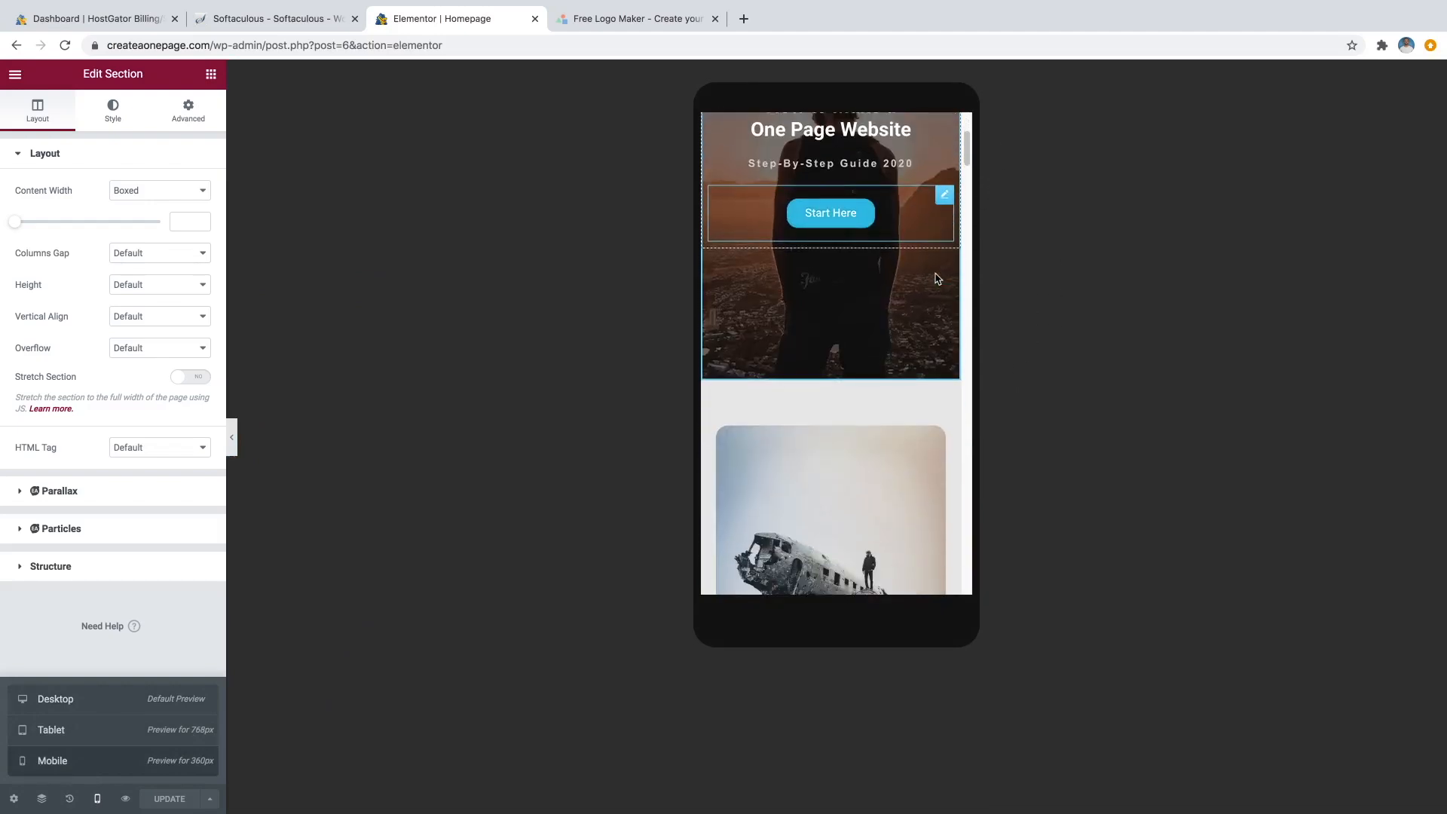
scroll(925, 287, down, 6)
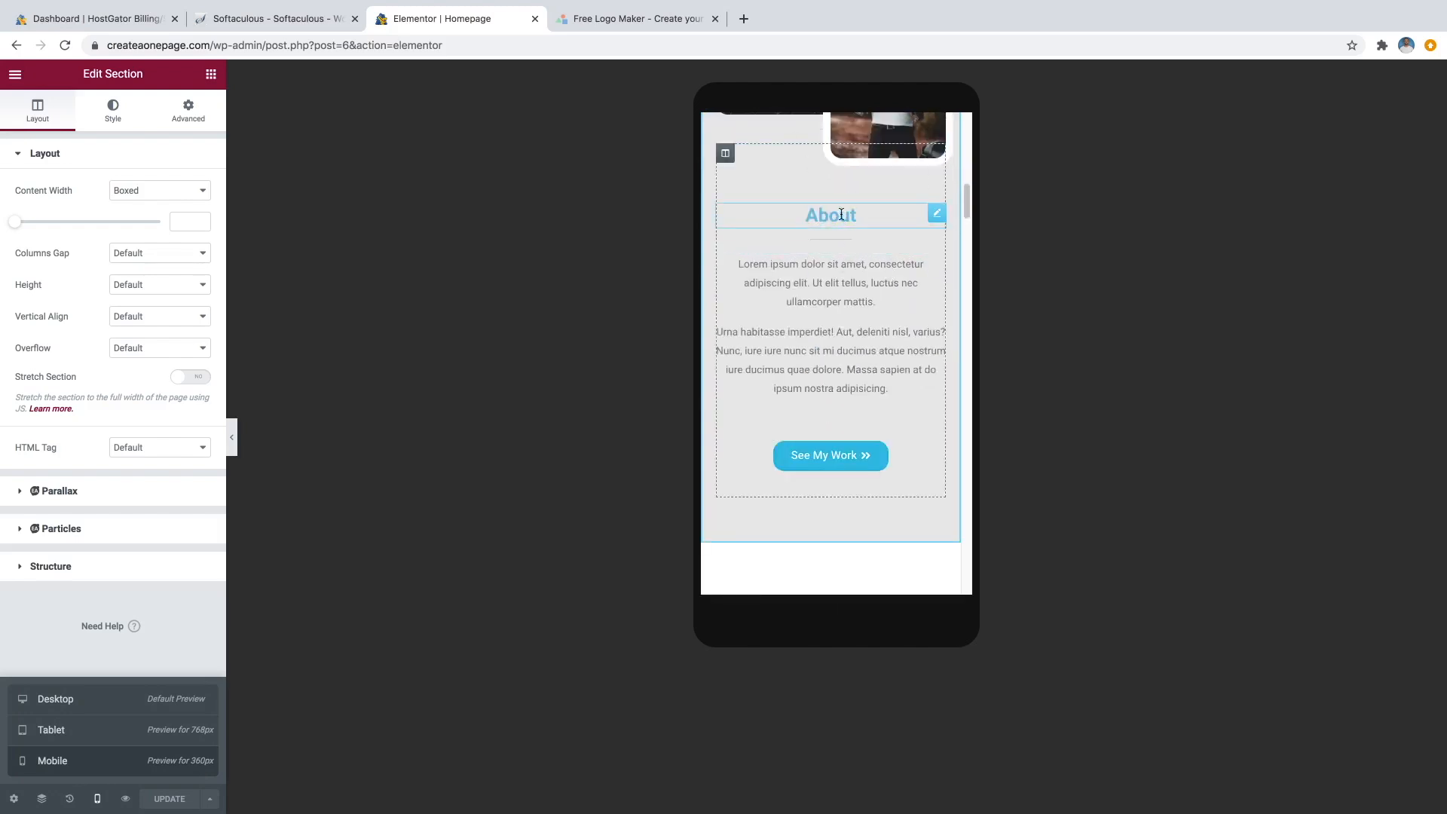
scroll(906, 280, down, 4)
scroll(895, 283, down, 6)
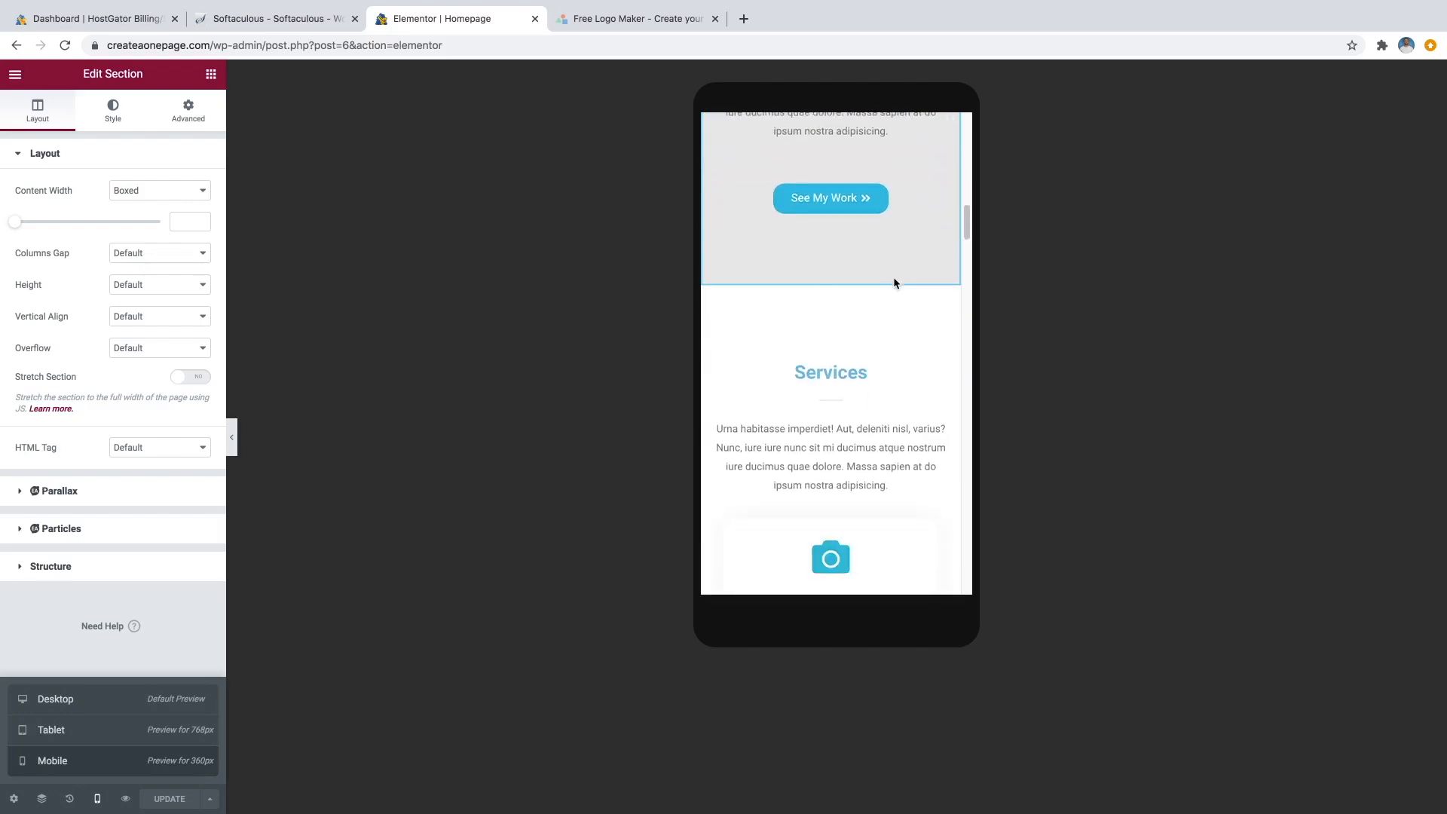
scroll(889, 283, down, 12)
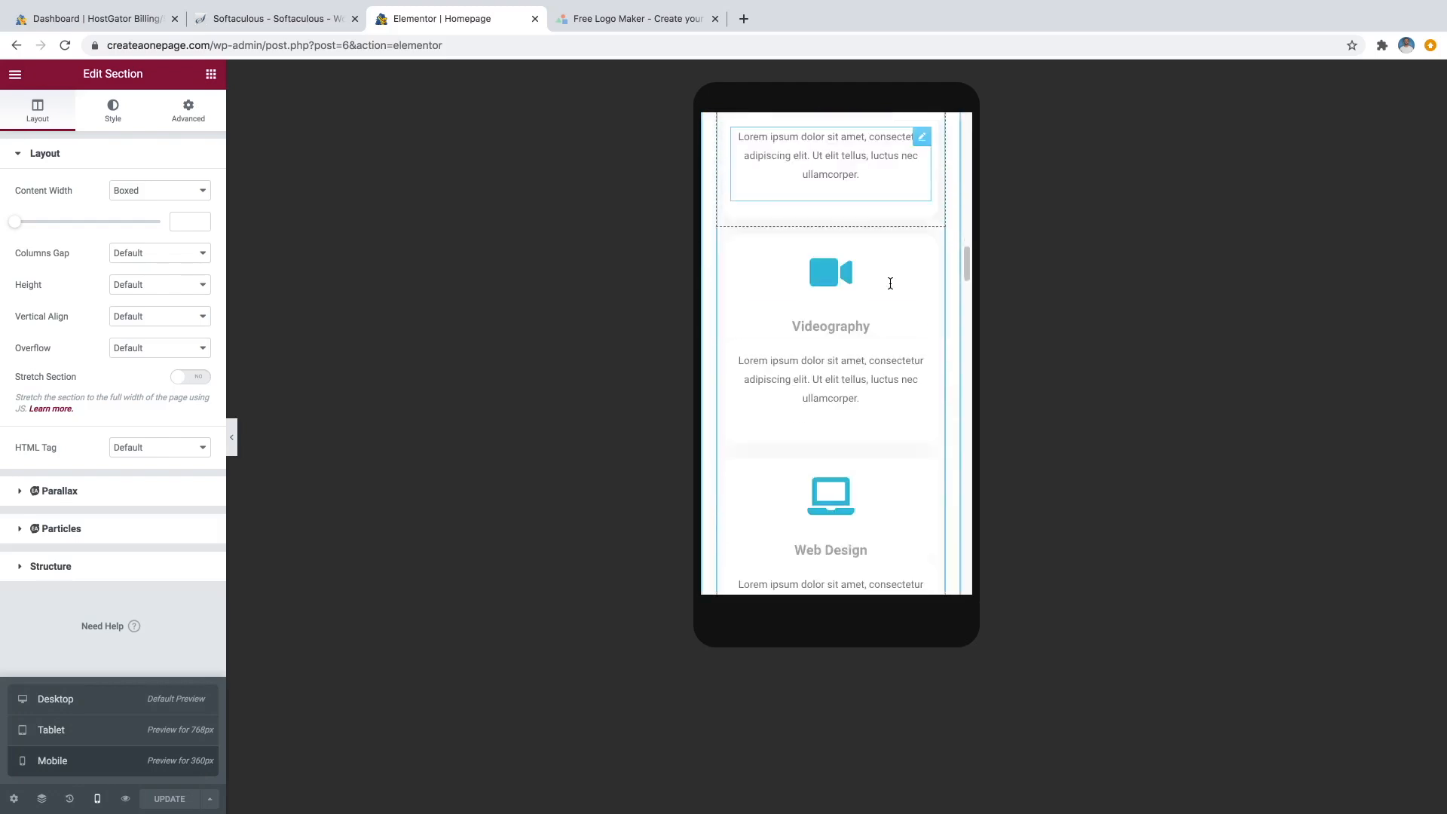
scroll(879, 289, down, 2)
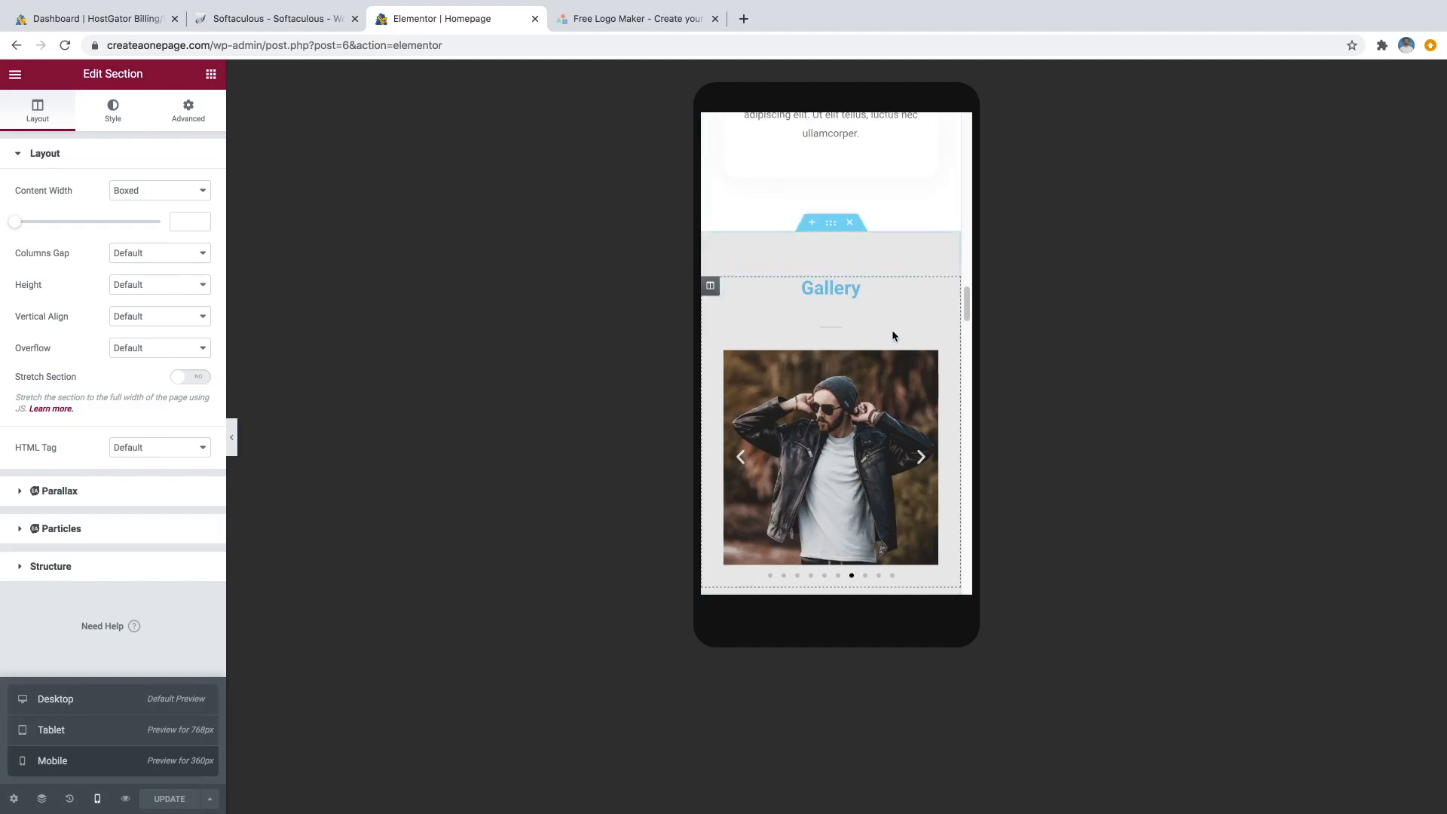
scroll(895, 354, down, 12)
scroll(907, 385, up, 15)
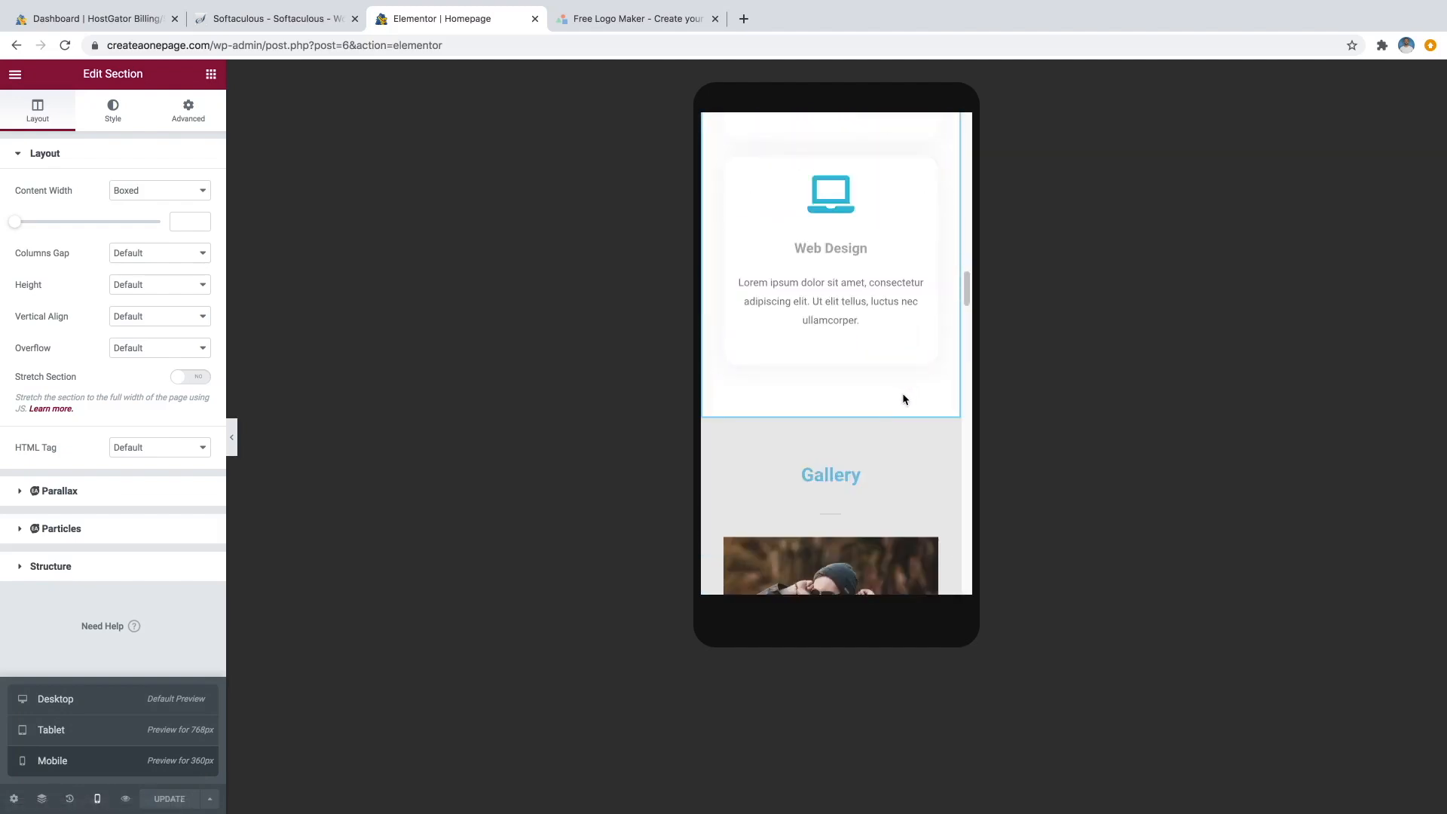
scroll(897, 376, up, 1)
scroll(873, 306, up, 10)
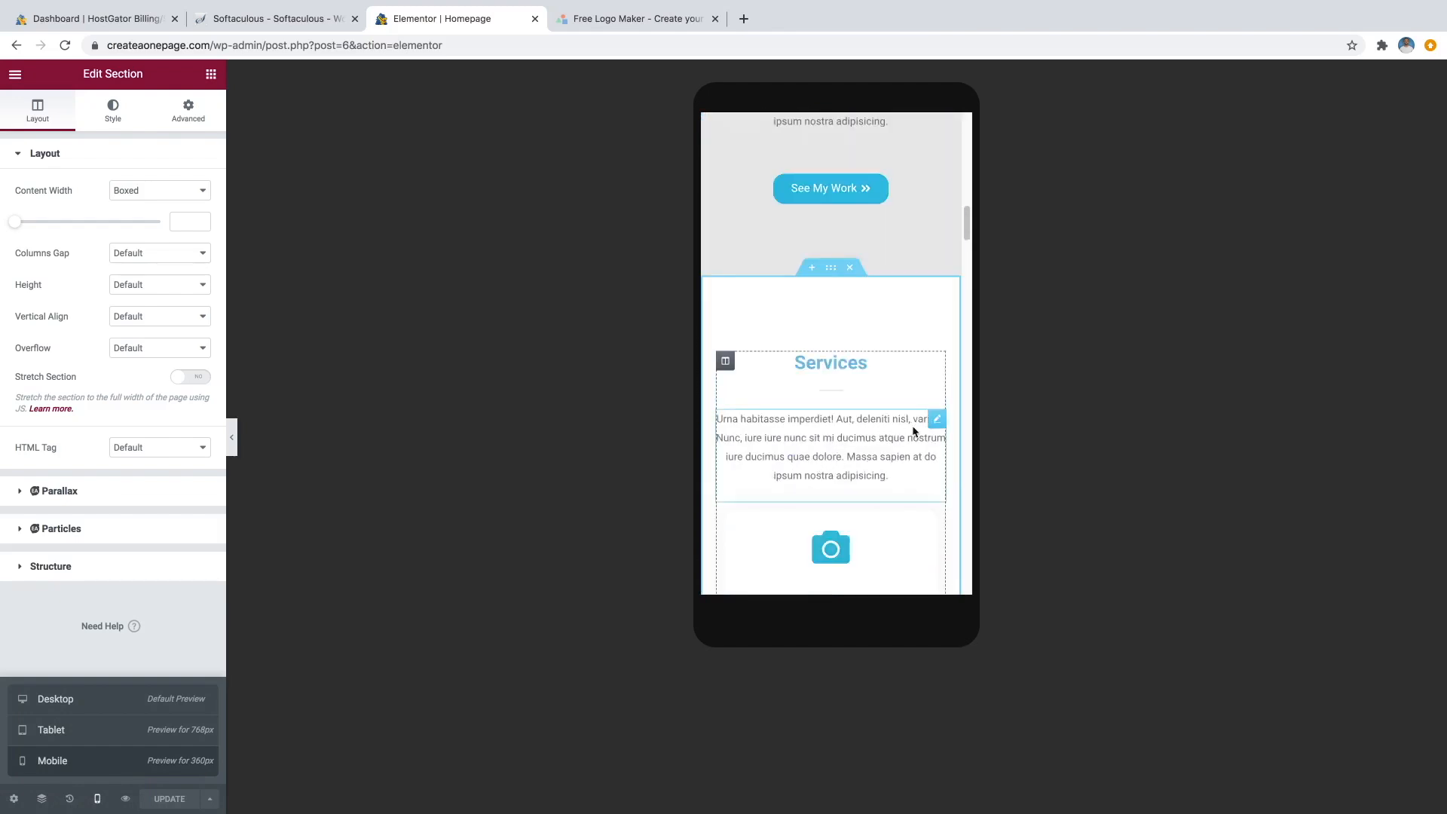
click(936, 420)
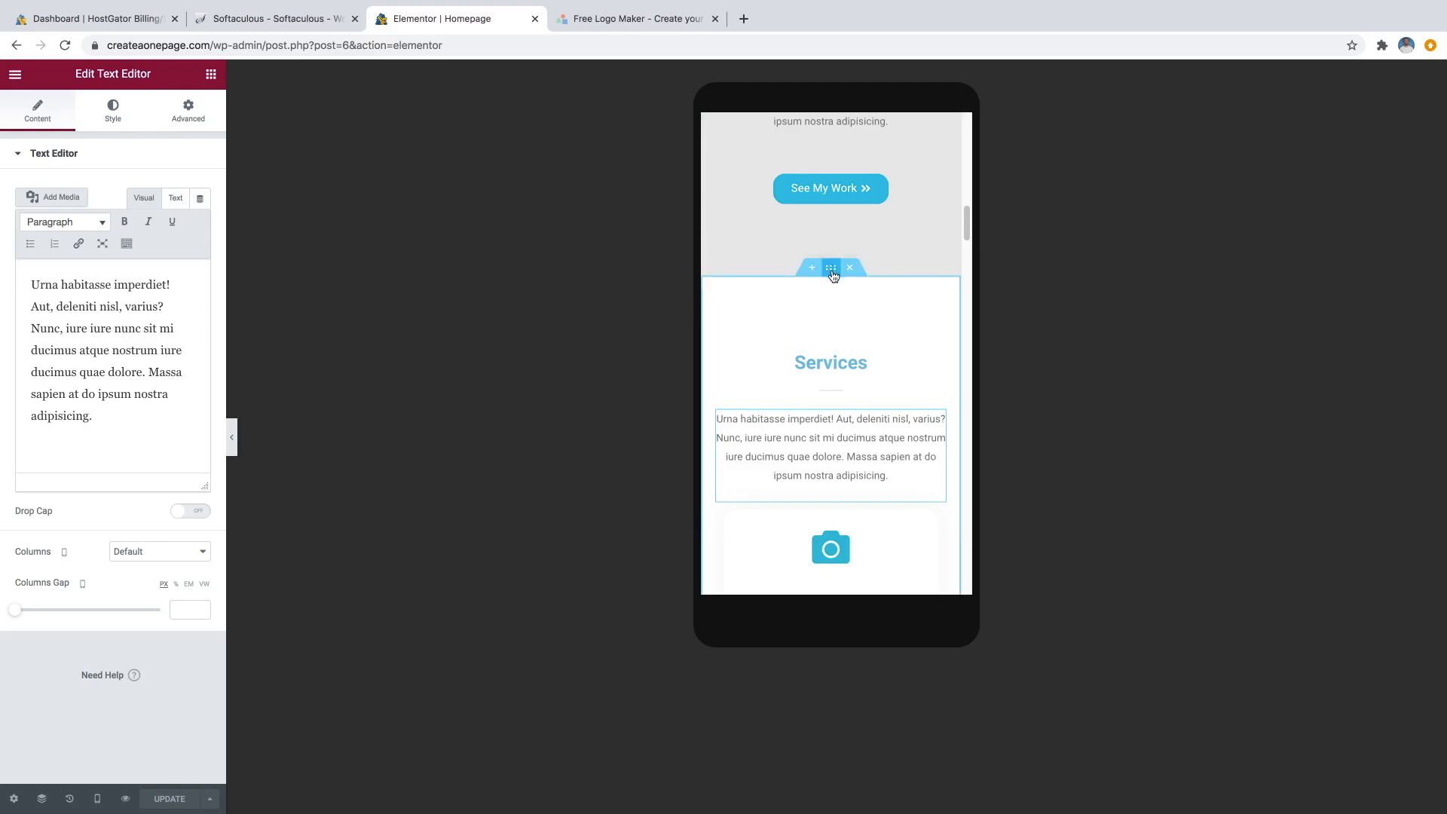
Set the Services section's mobile top padding to 75 px, giving 75, 20, 60, 20 px padding.
click(831, 270)
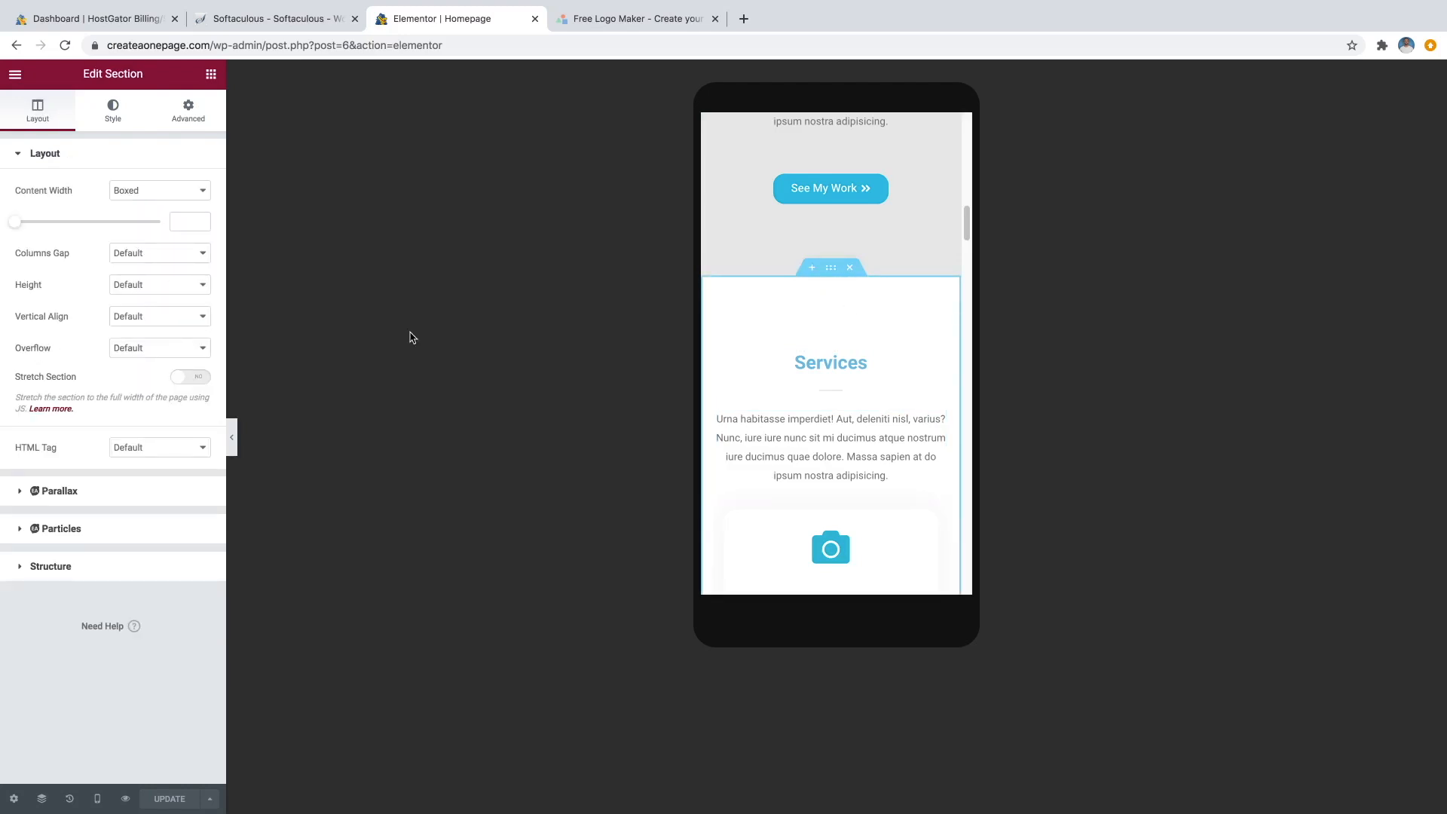
click(189, 122)
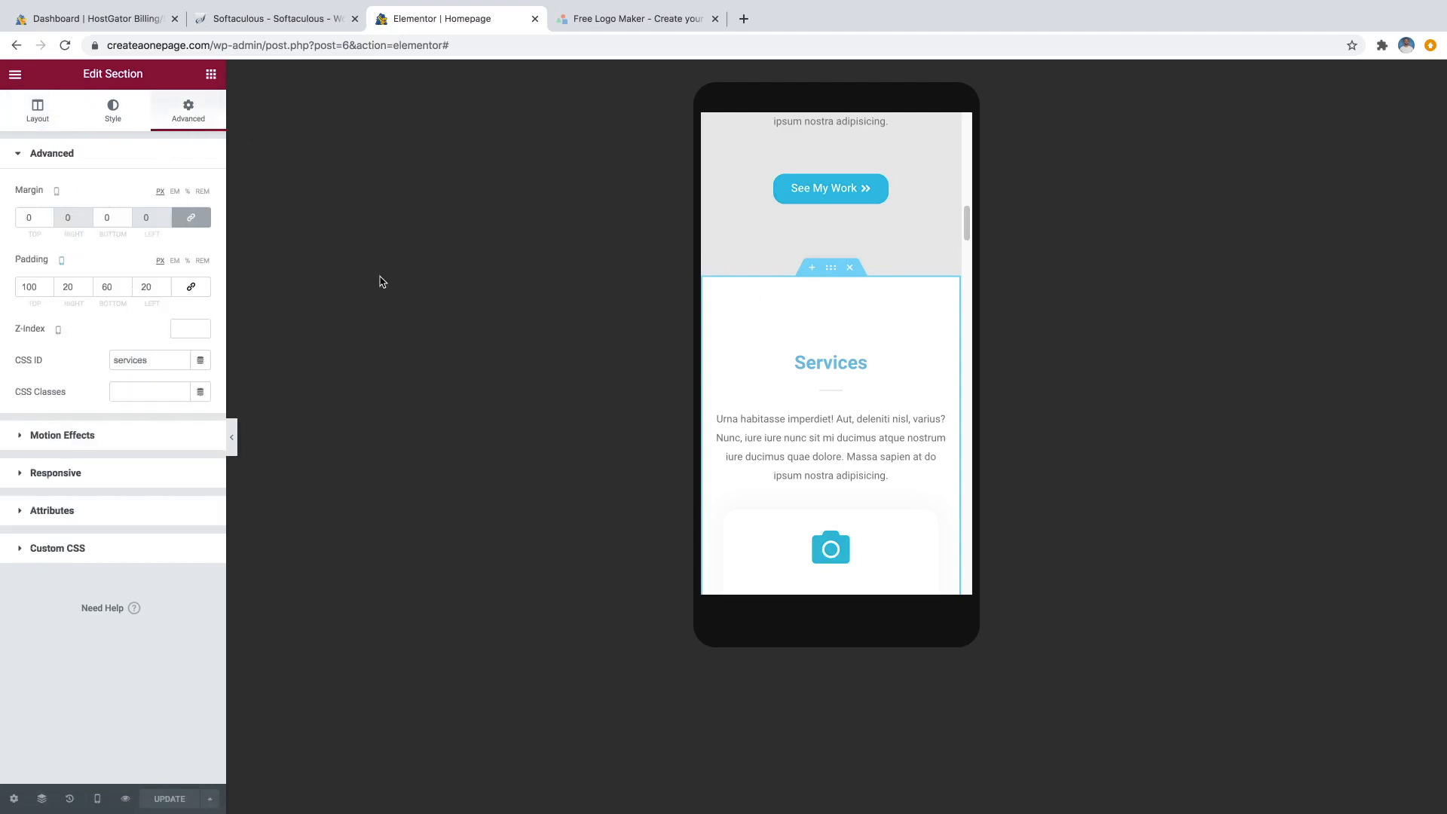
click(48, 286)
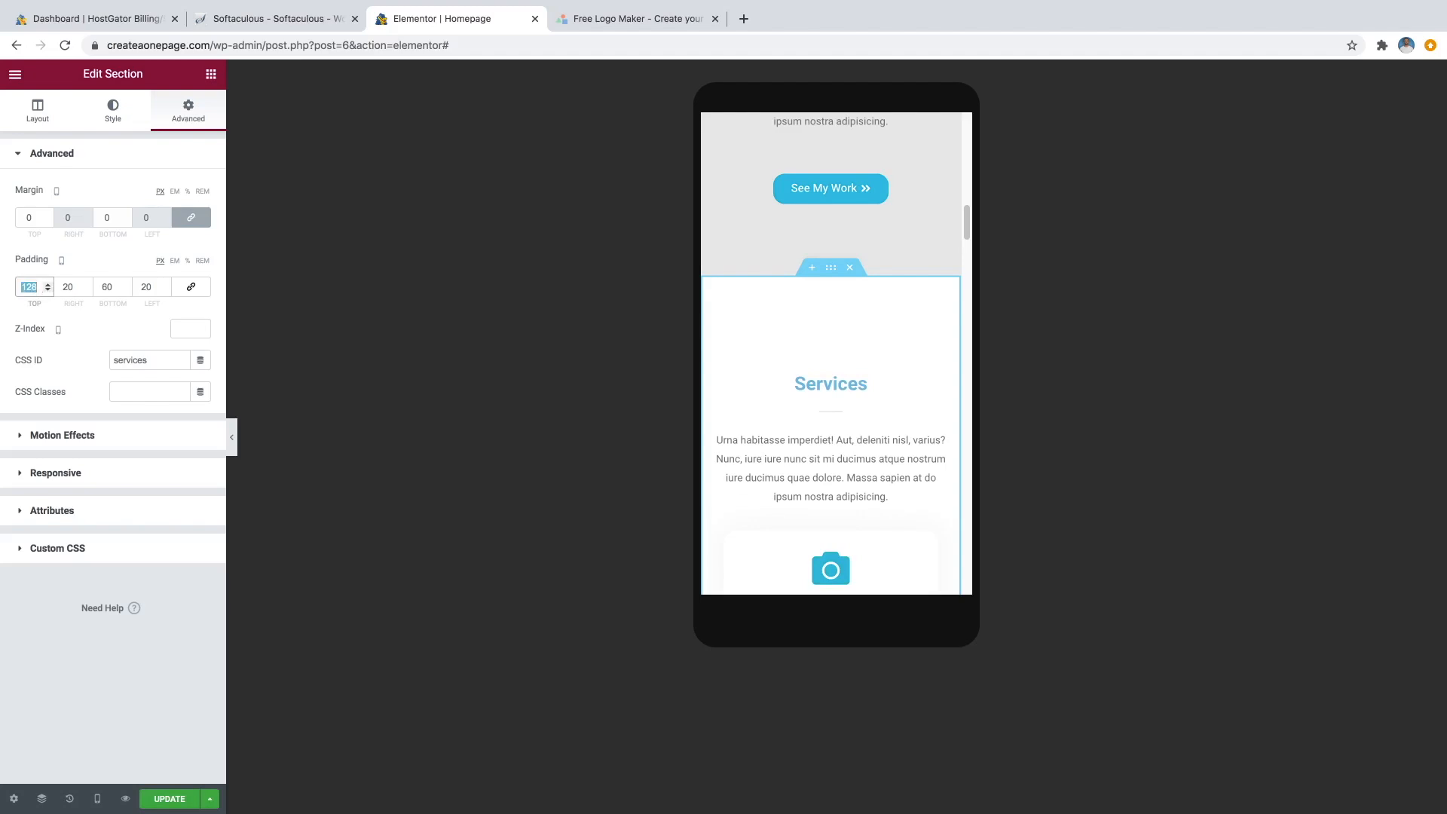
text(75)
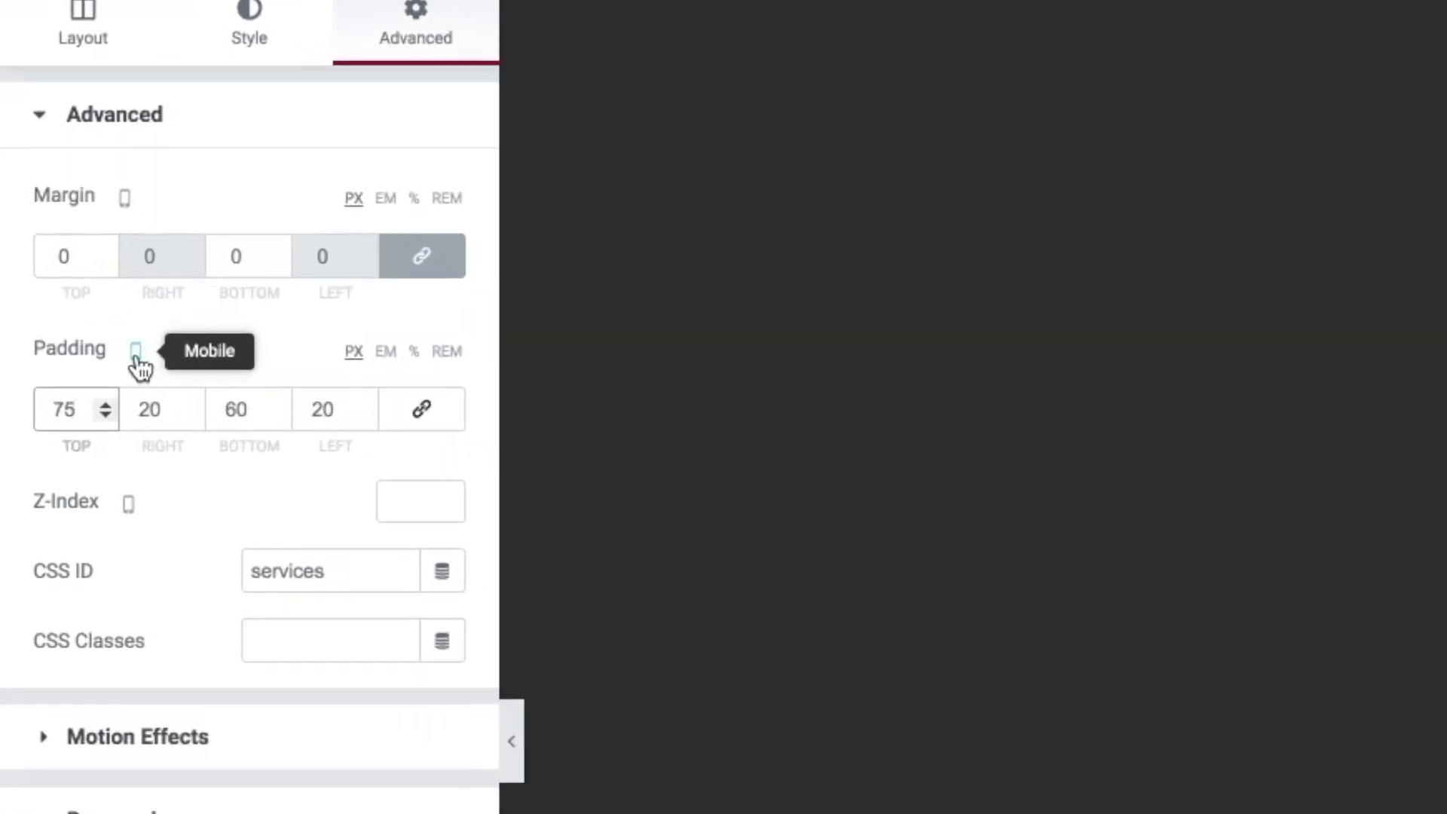
click(63, 266)
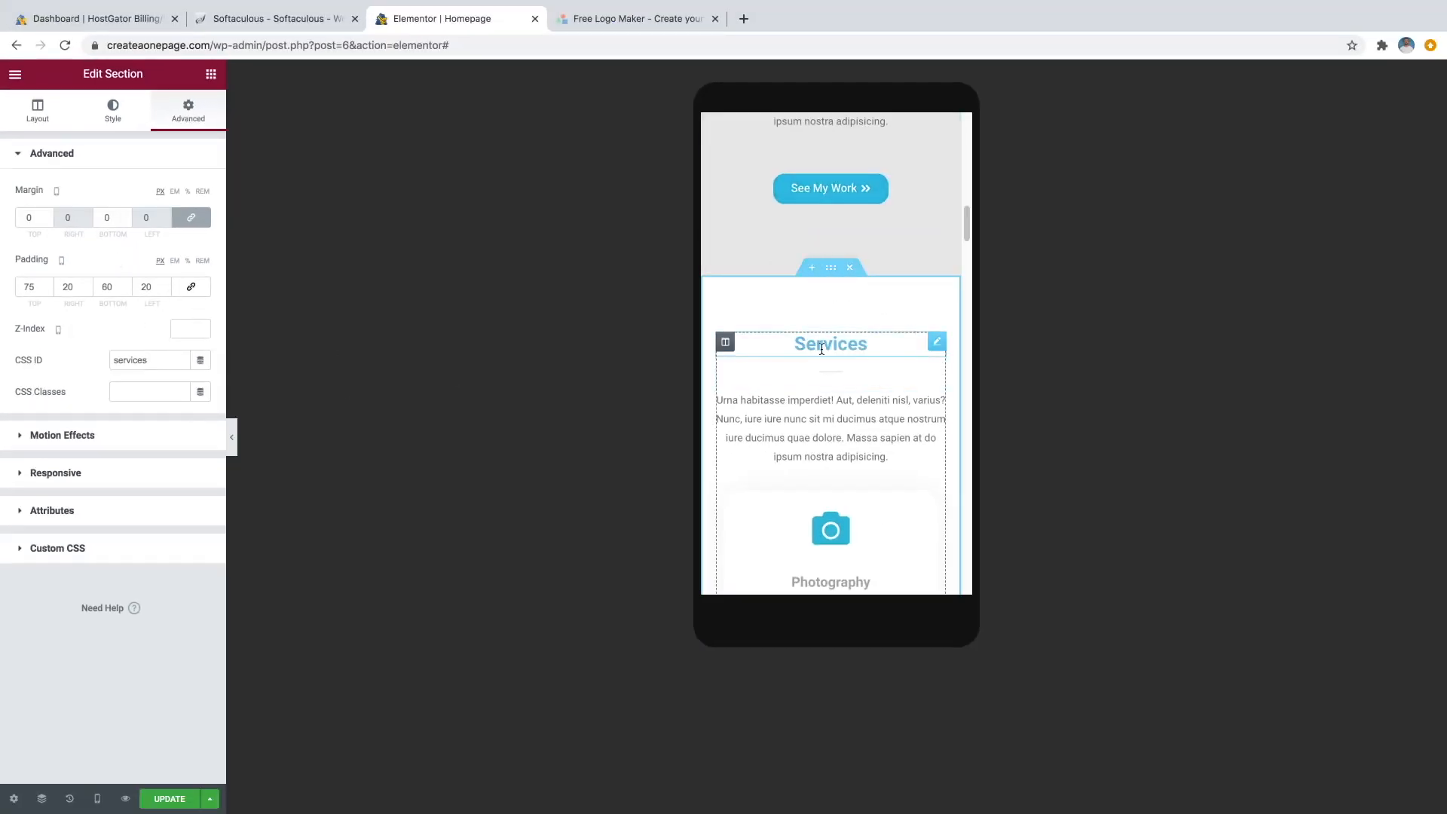
click(98, 799)
click(92, 731)
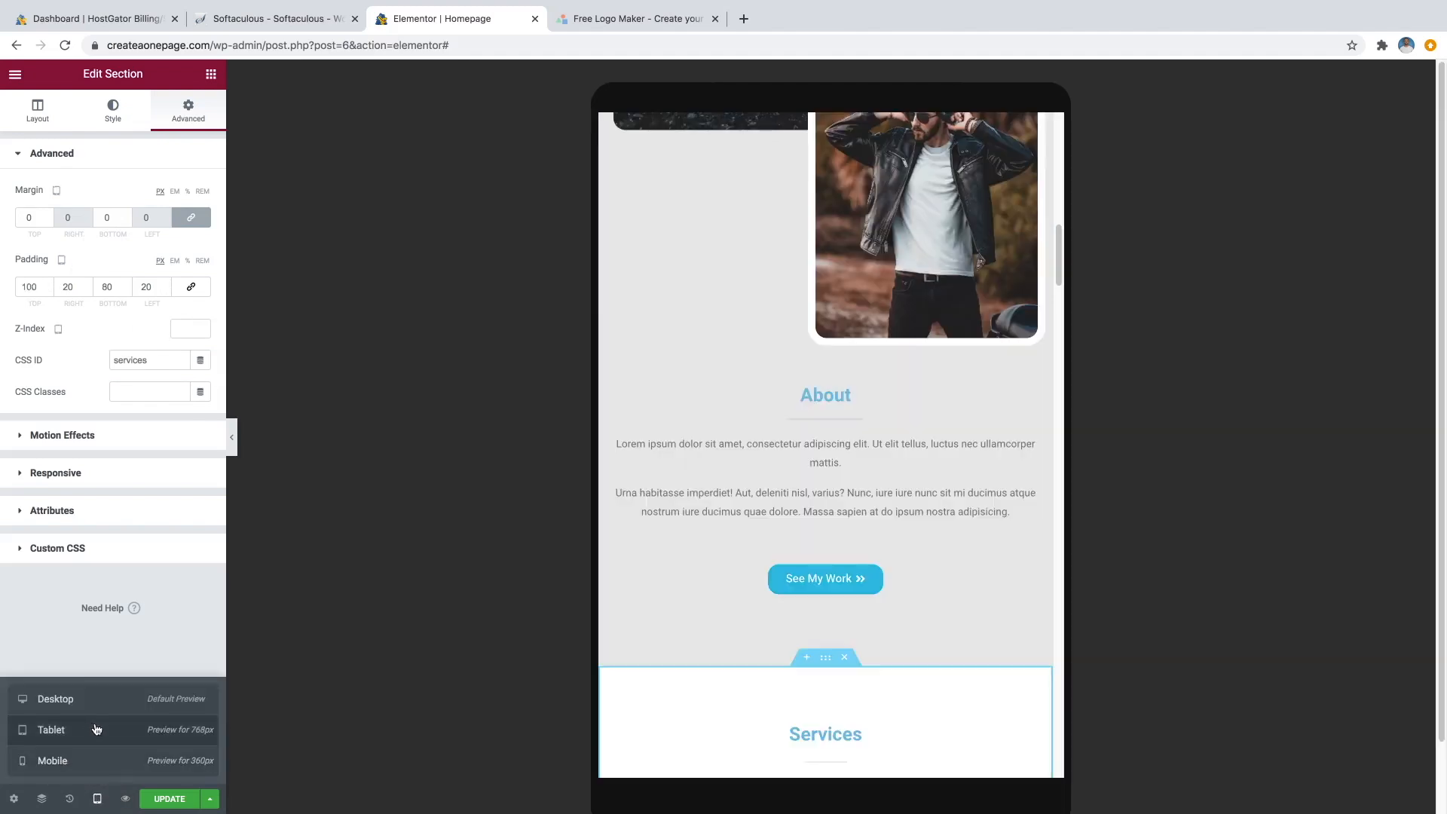
scroll(861, 417, down, 5)
scroll(861, 417, up, 8)
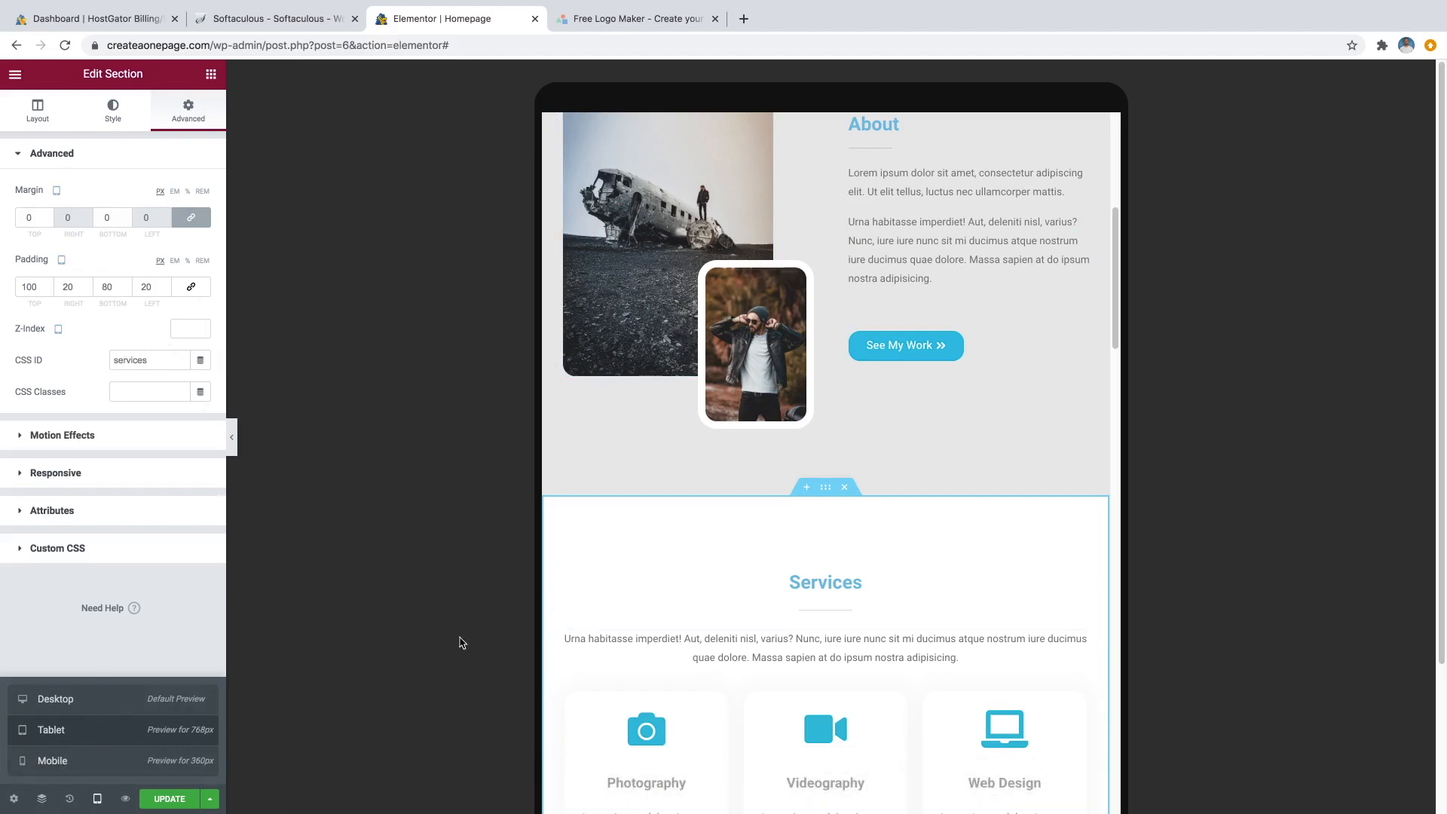
scroll(753, 453, down, 6)
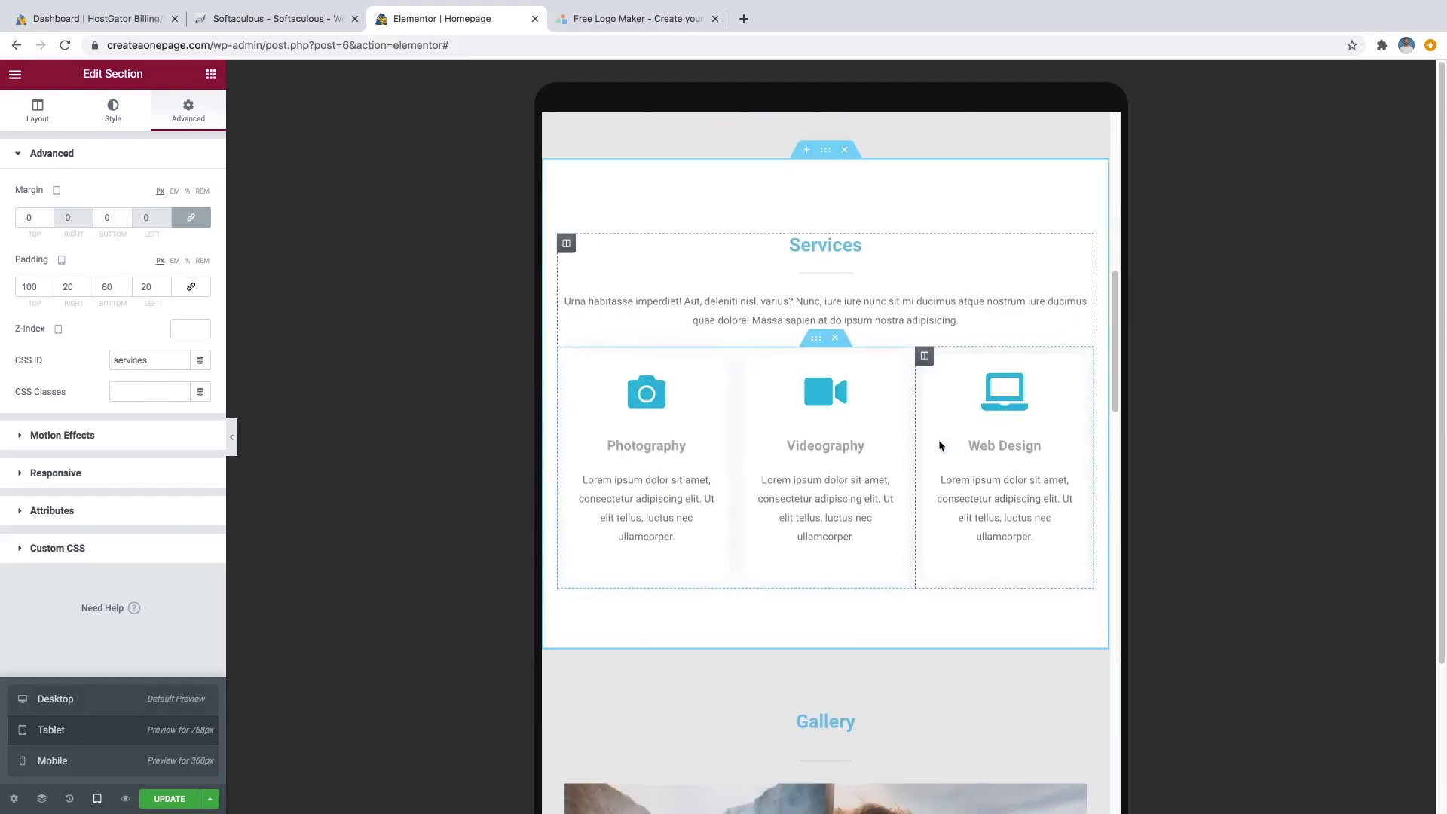
scroll(927, 443, down, 9)
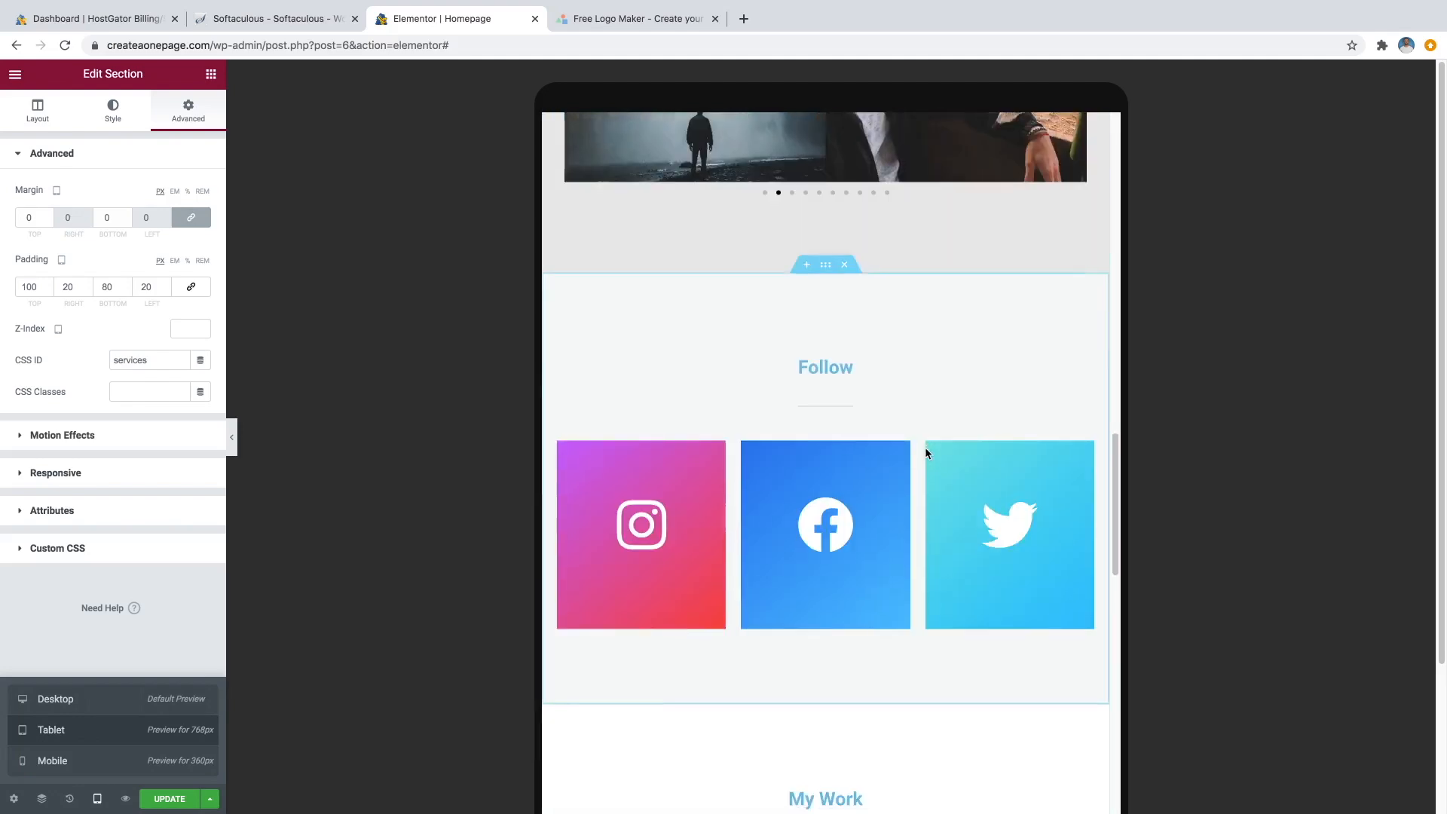
scroll(926, 451, down, 11)
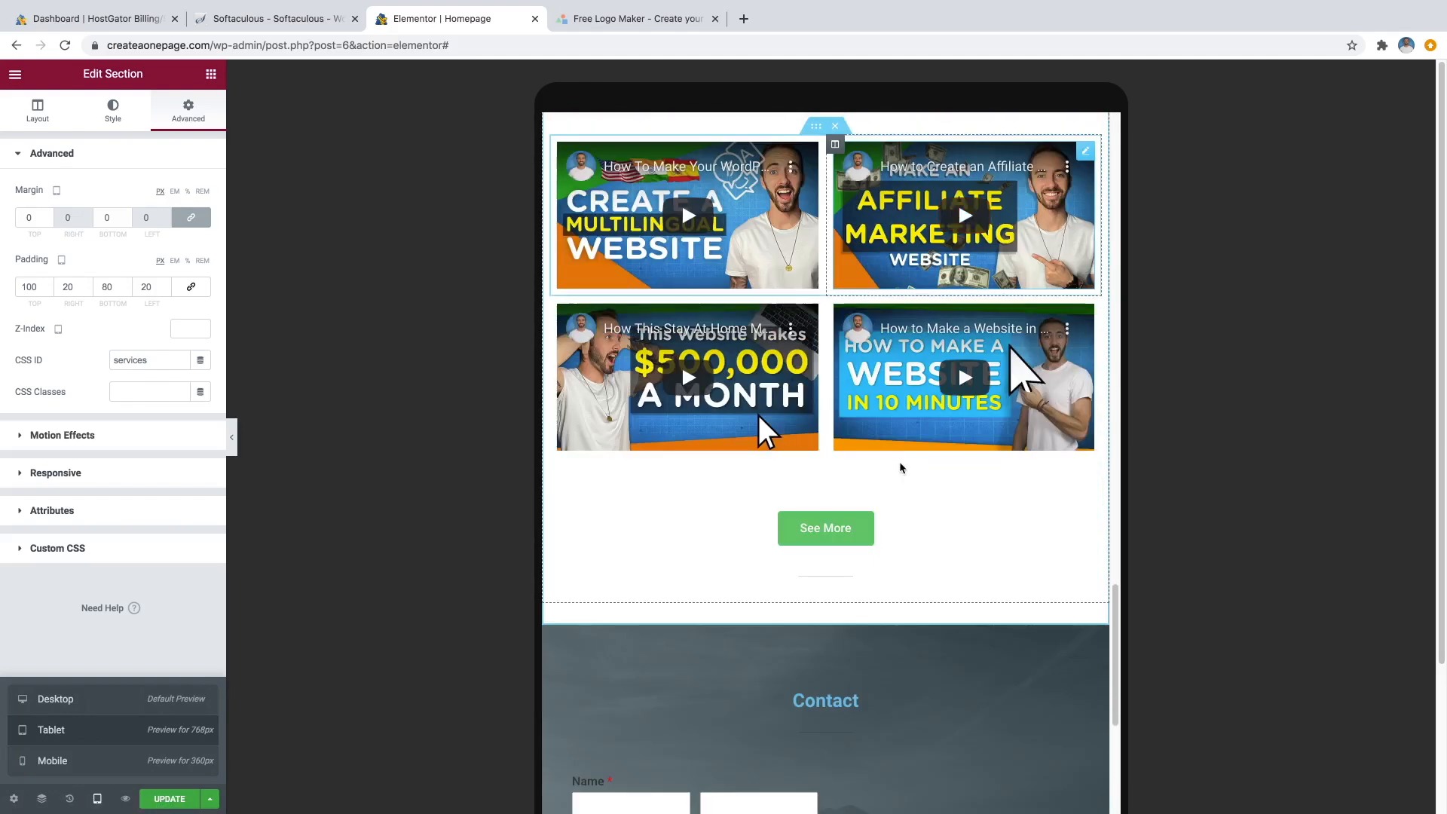
scroll(892, 462, down, 6)
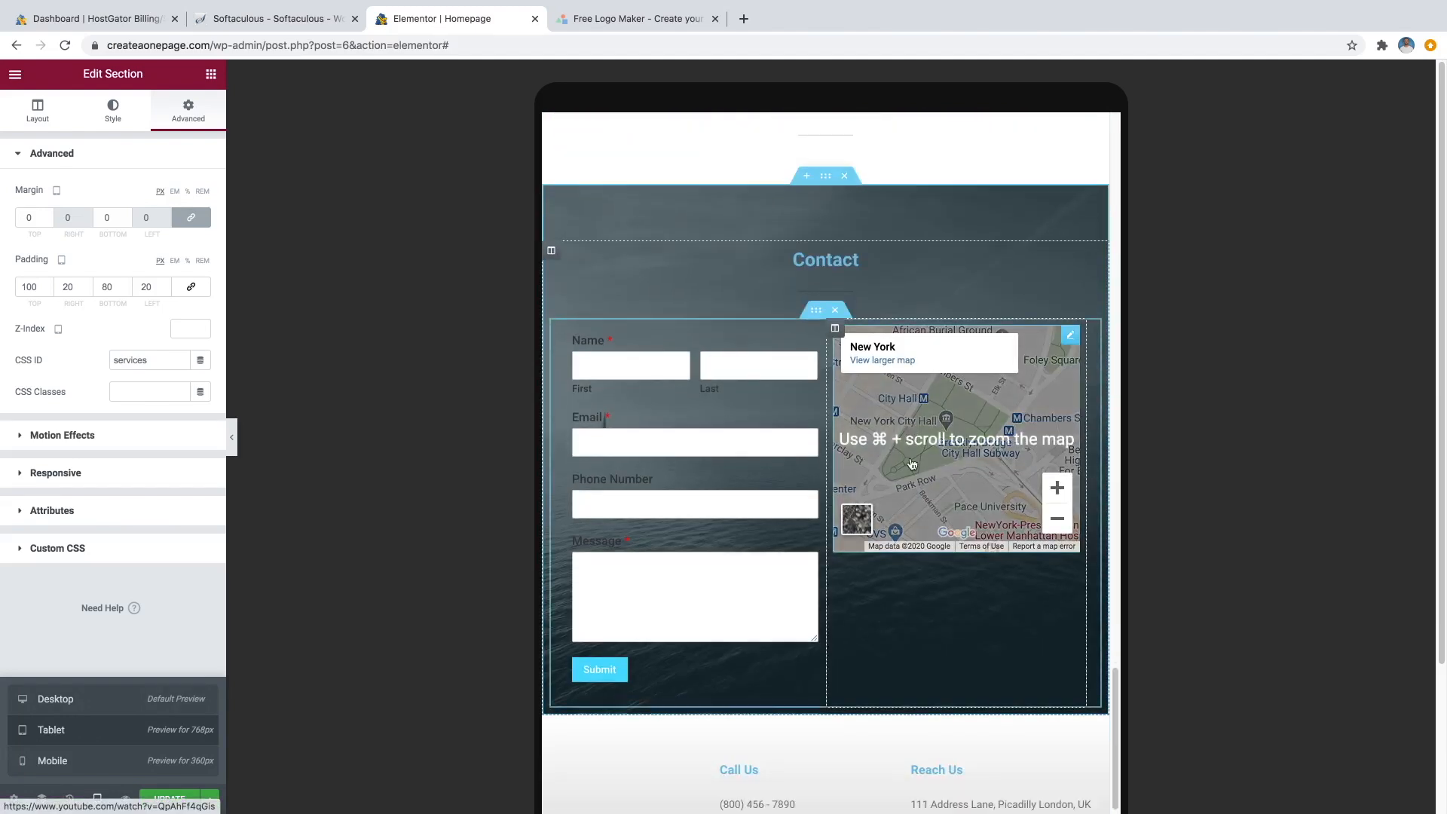
scroll(888, 469, down, 3)
scroll(890, 476, up, 8)
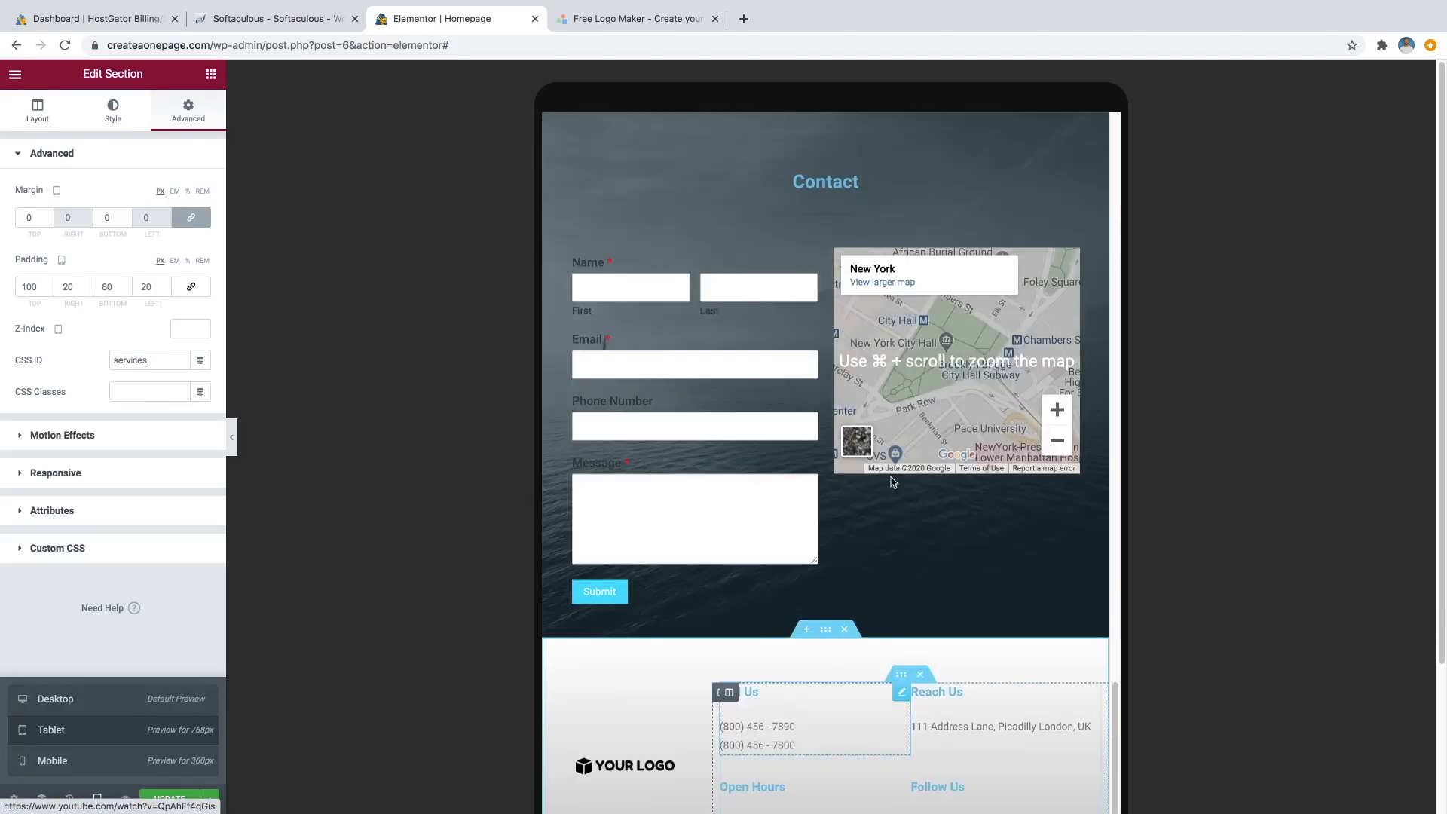
scroll(913, 276, down, 4)
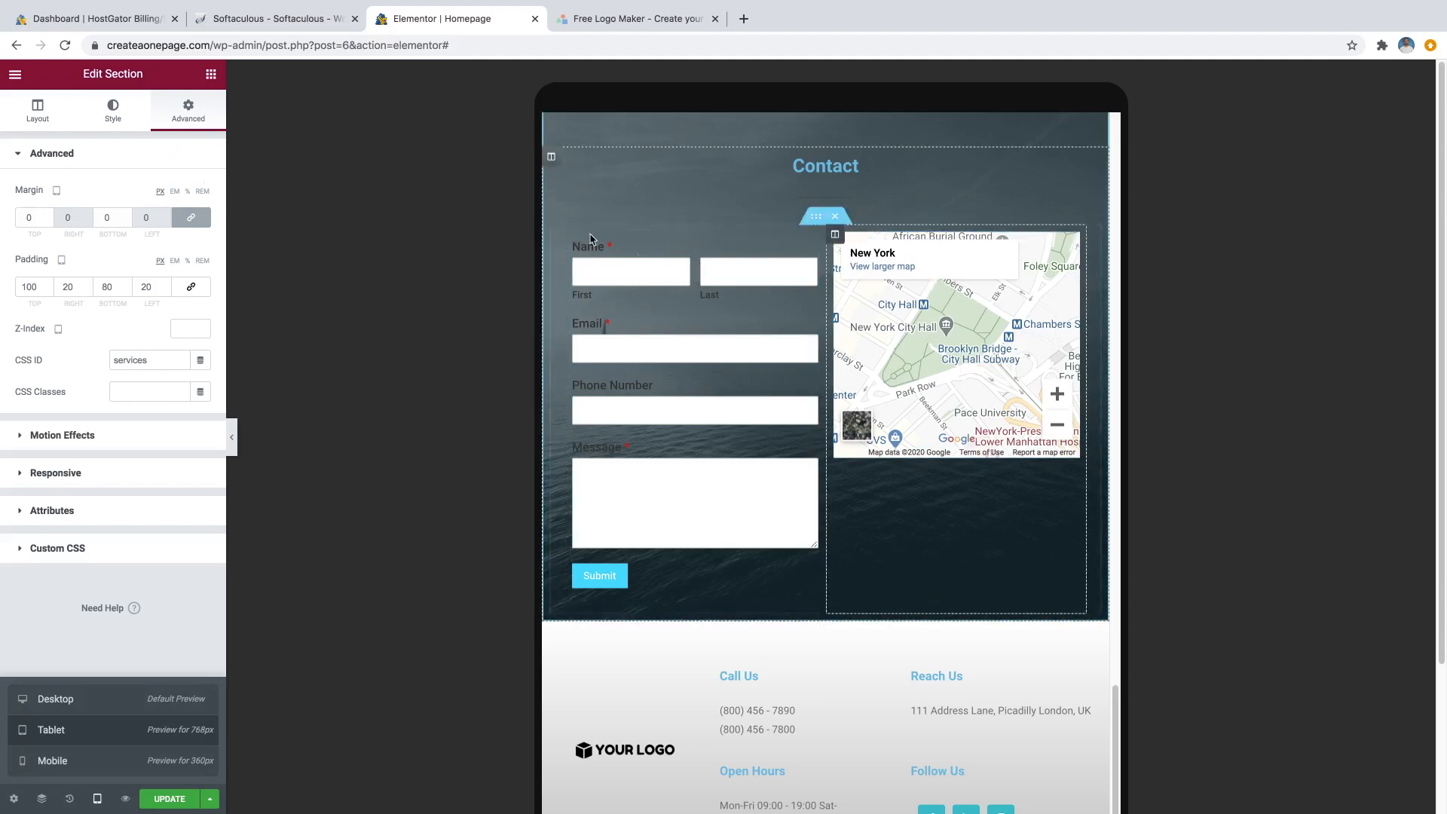
Add a Spacer widget above the map in the Contact section.
click(208, 76)
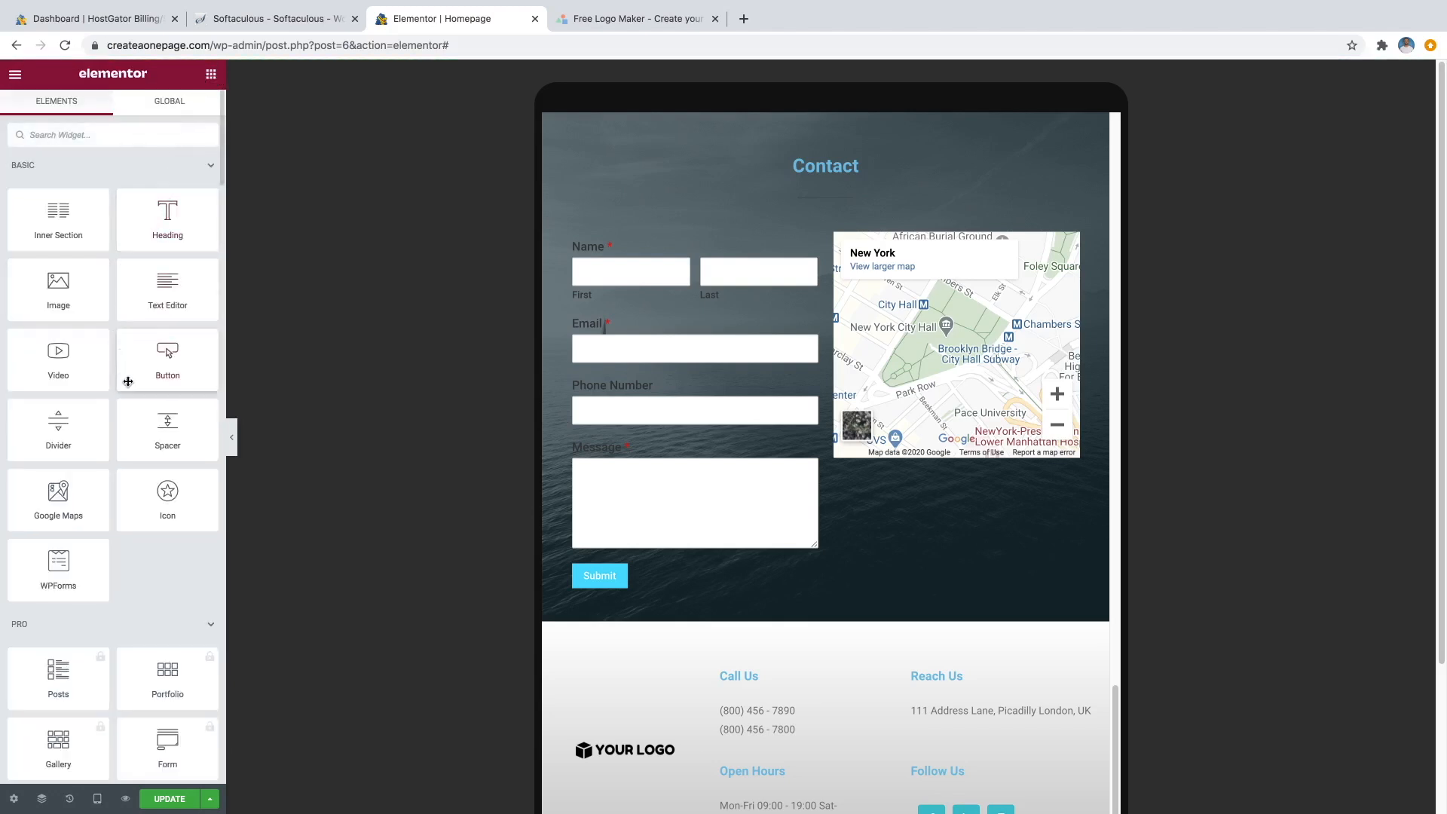
drag(164, 428, 926, 254)
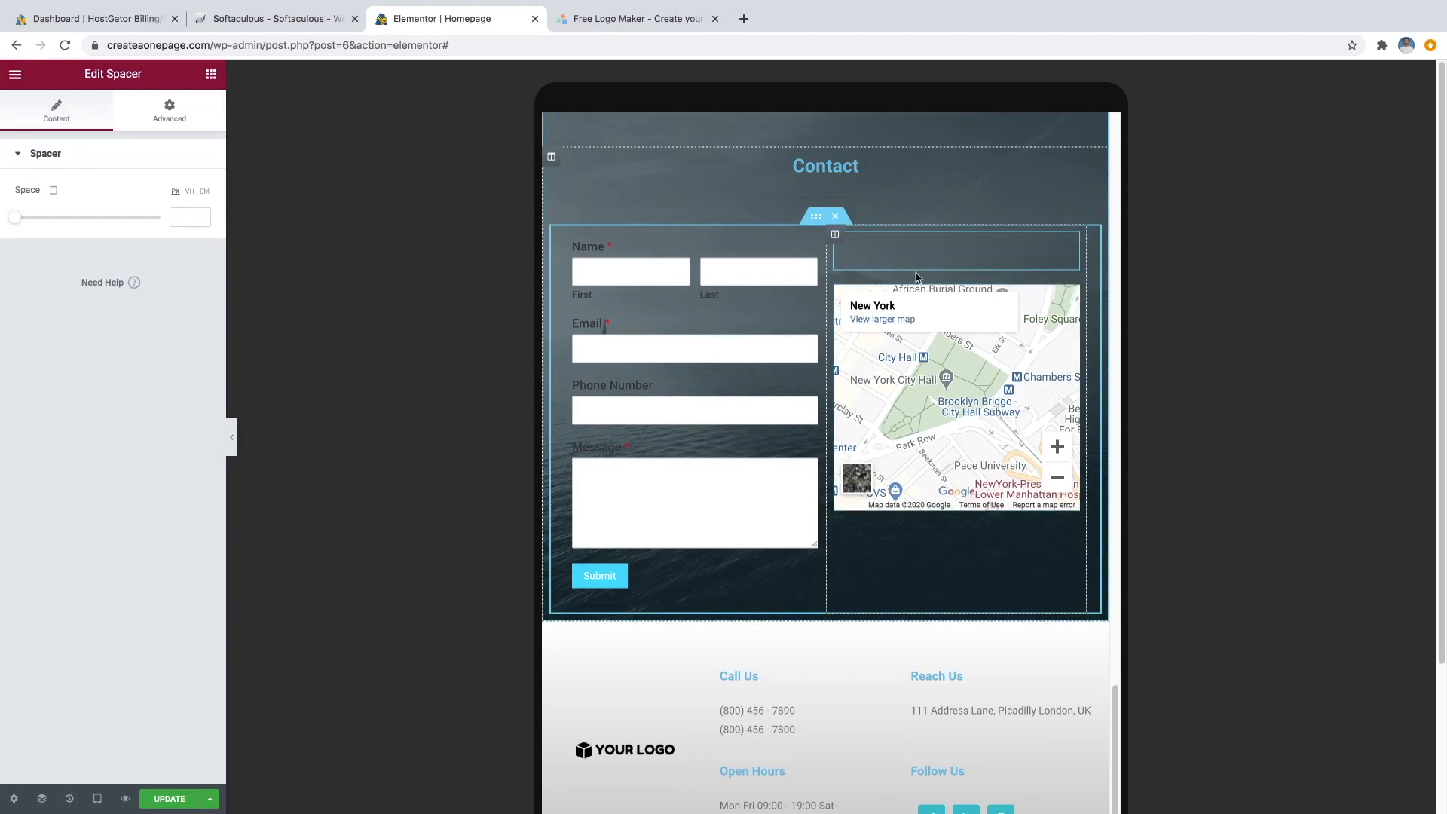
click(54, 194)
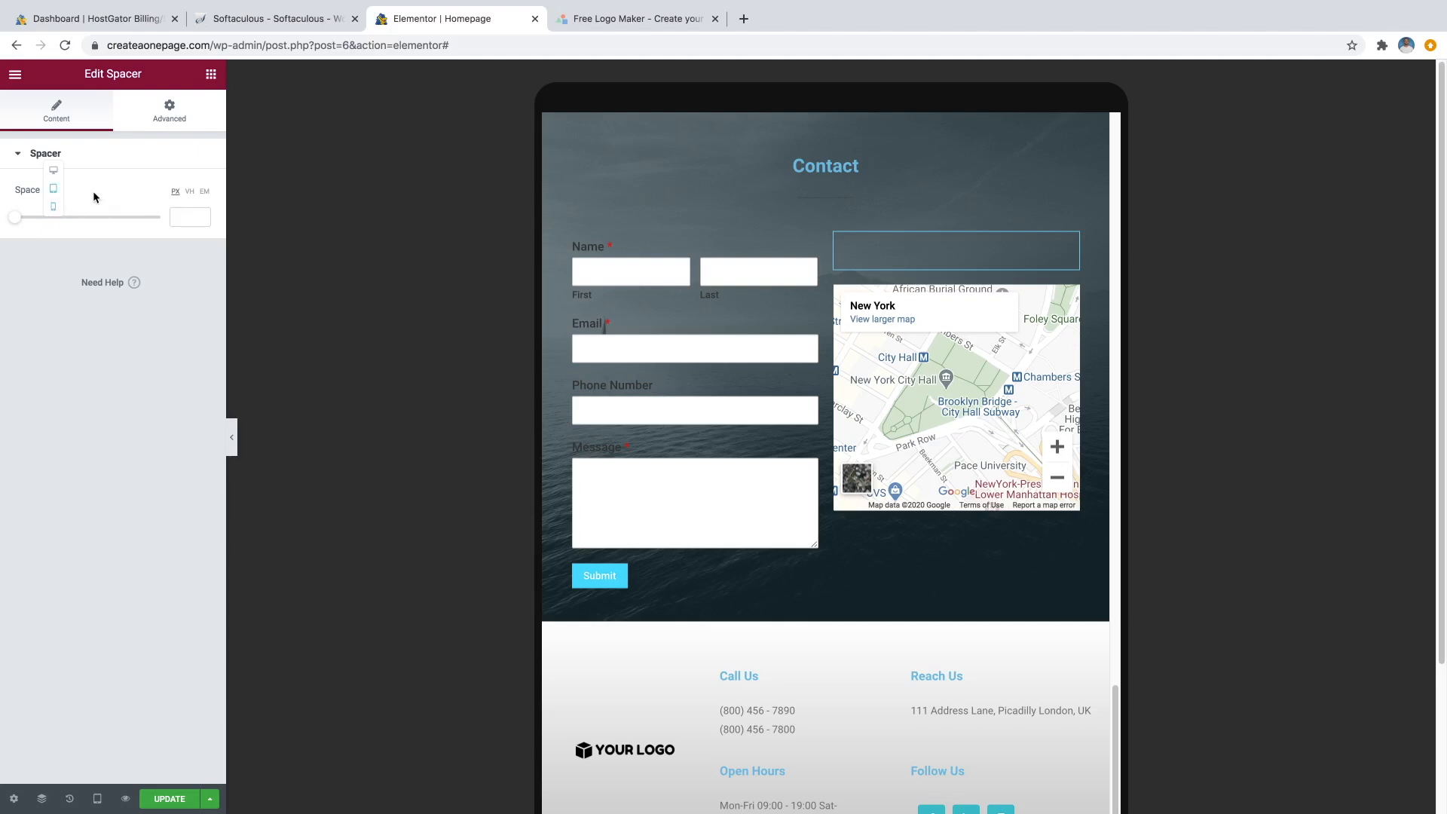
Hide the spacer on desktop and mobile so it shows only on tablet, then preview the page.
click(161, 121)
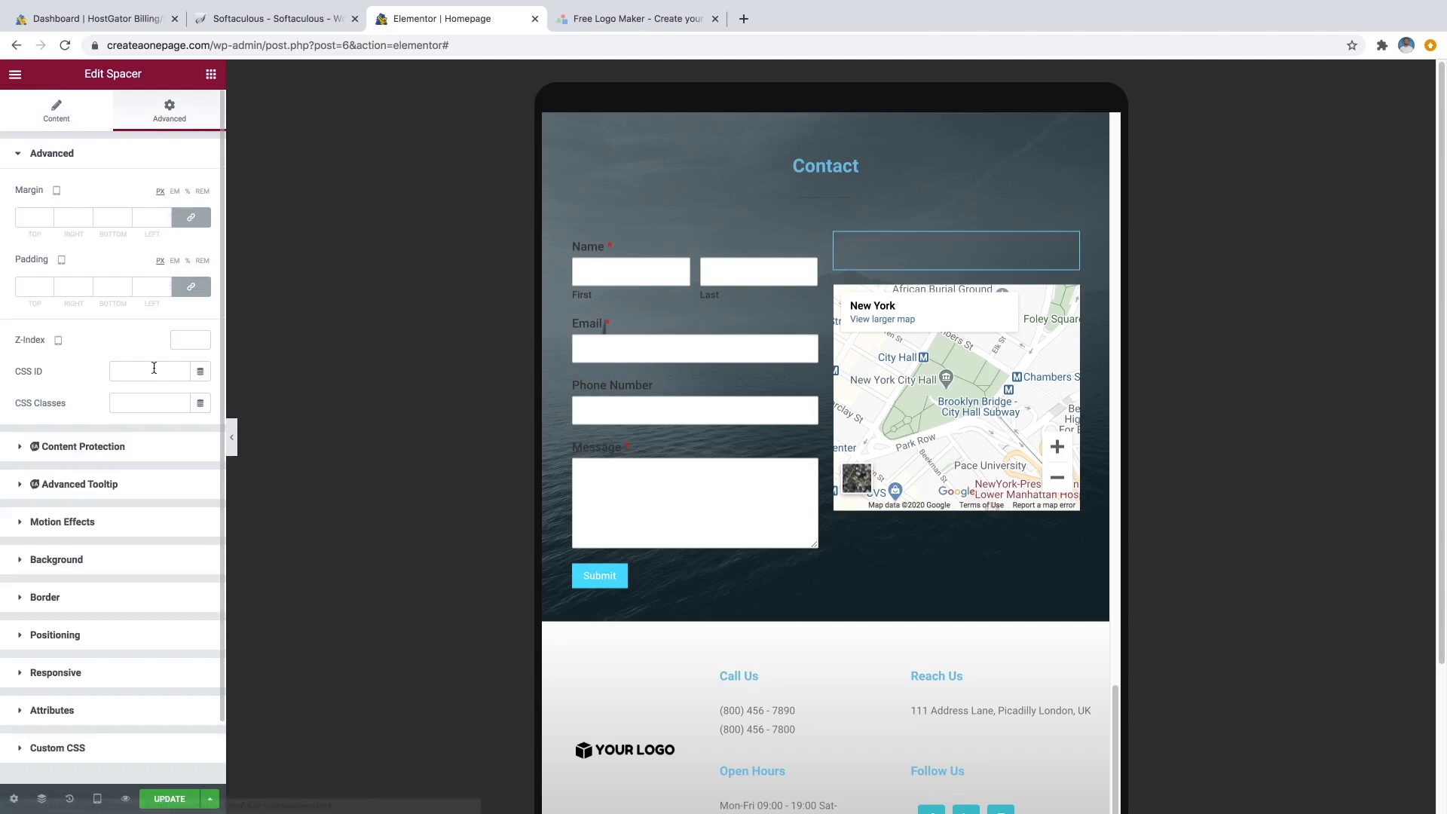
click(85, 683)
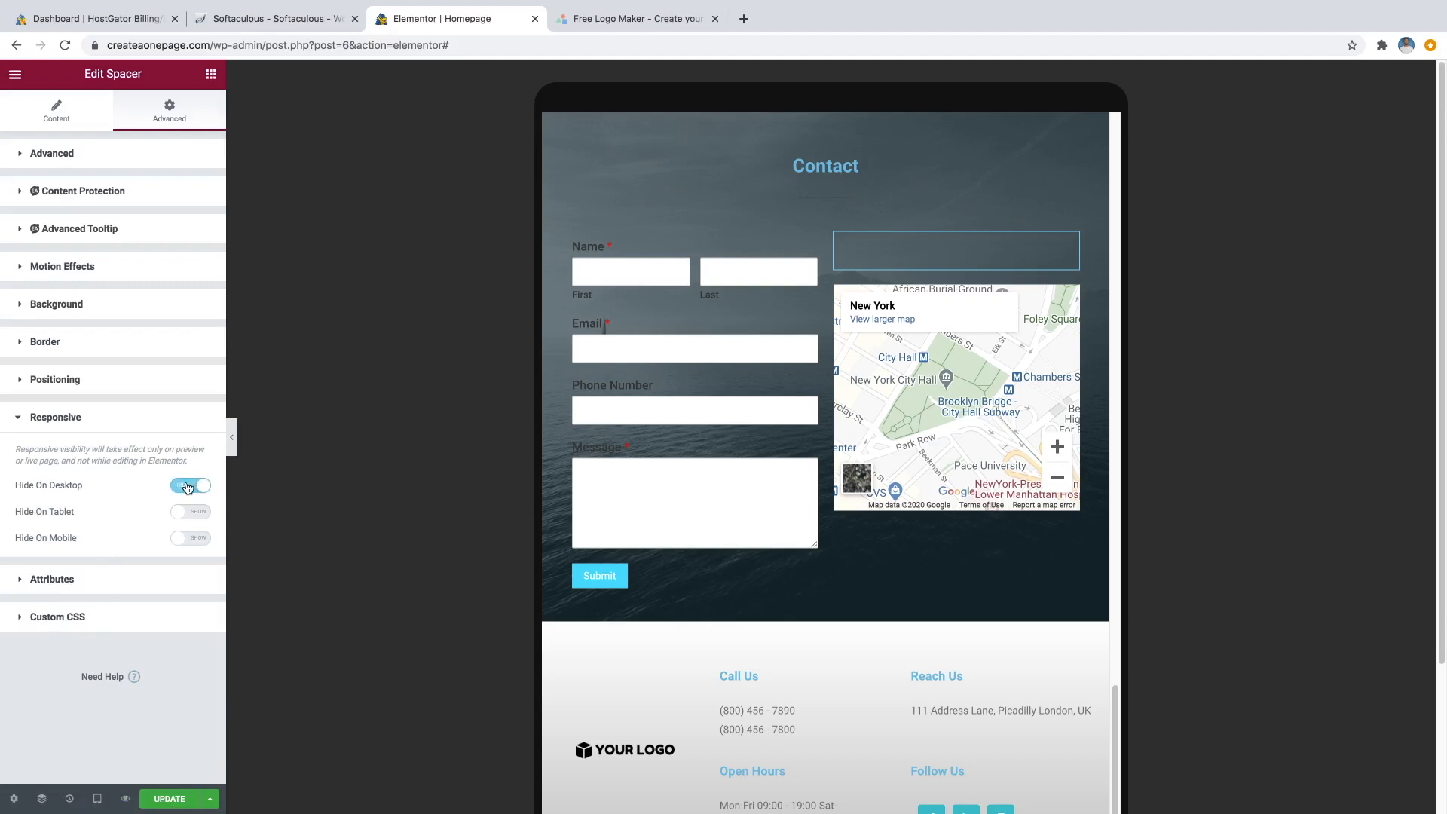
click(190, 540)
click(123, 800)
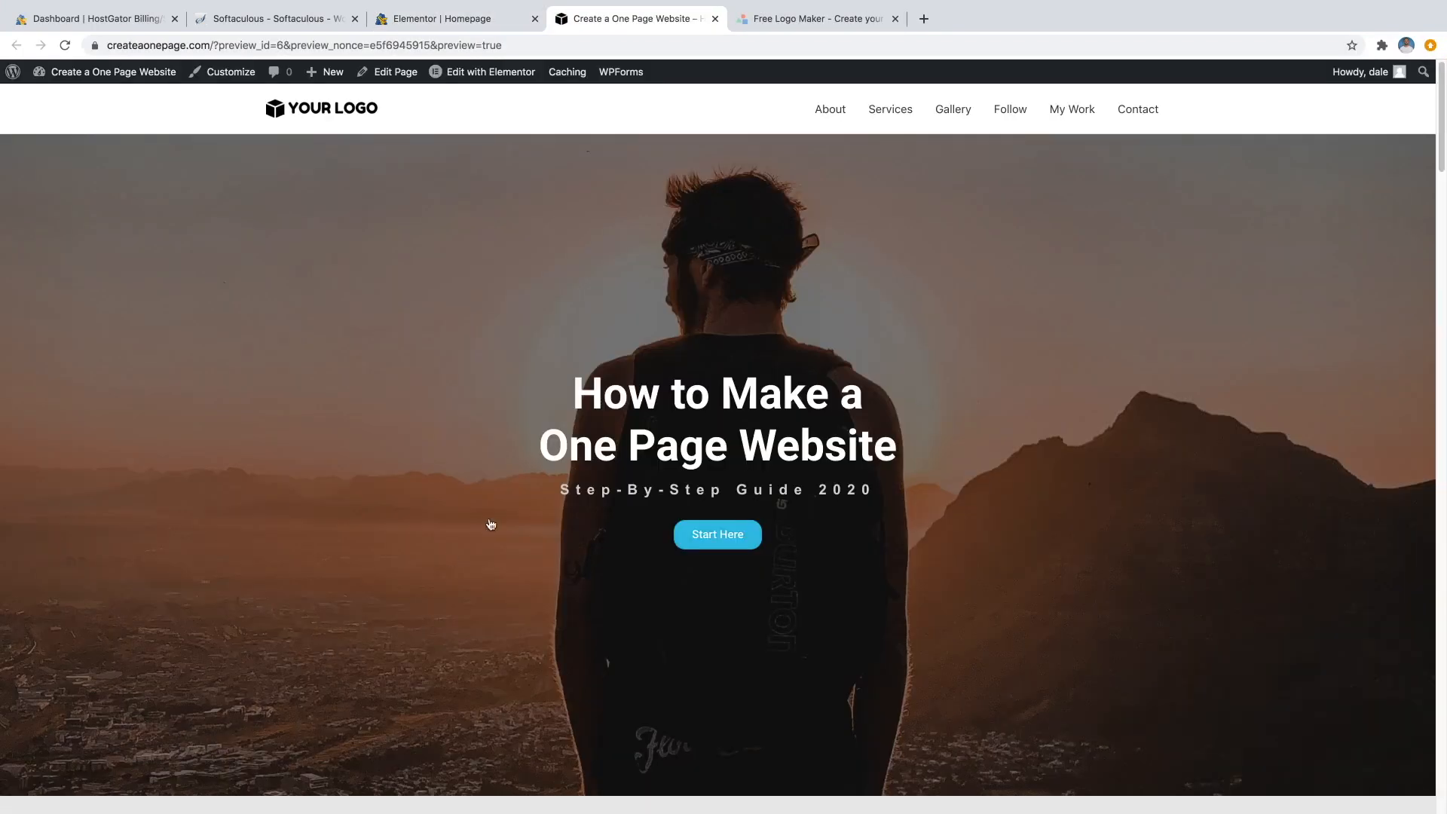
Scroll through the preview from the hero section down to the gallery.
scroll(880, 400, down, 7)
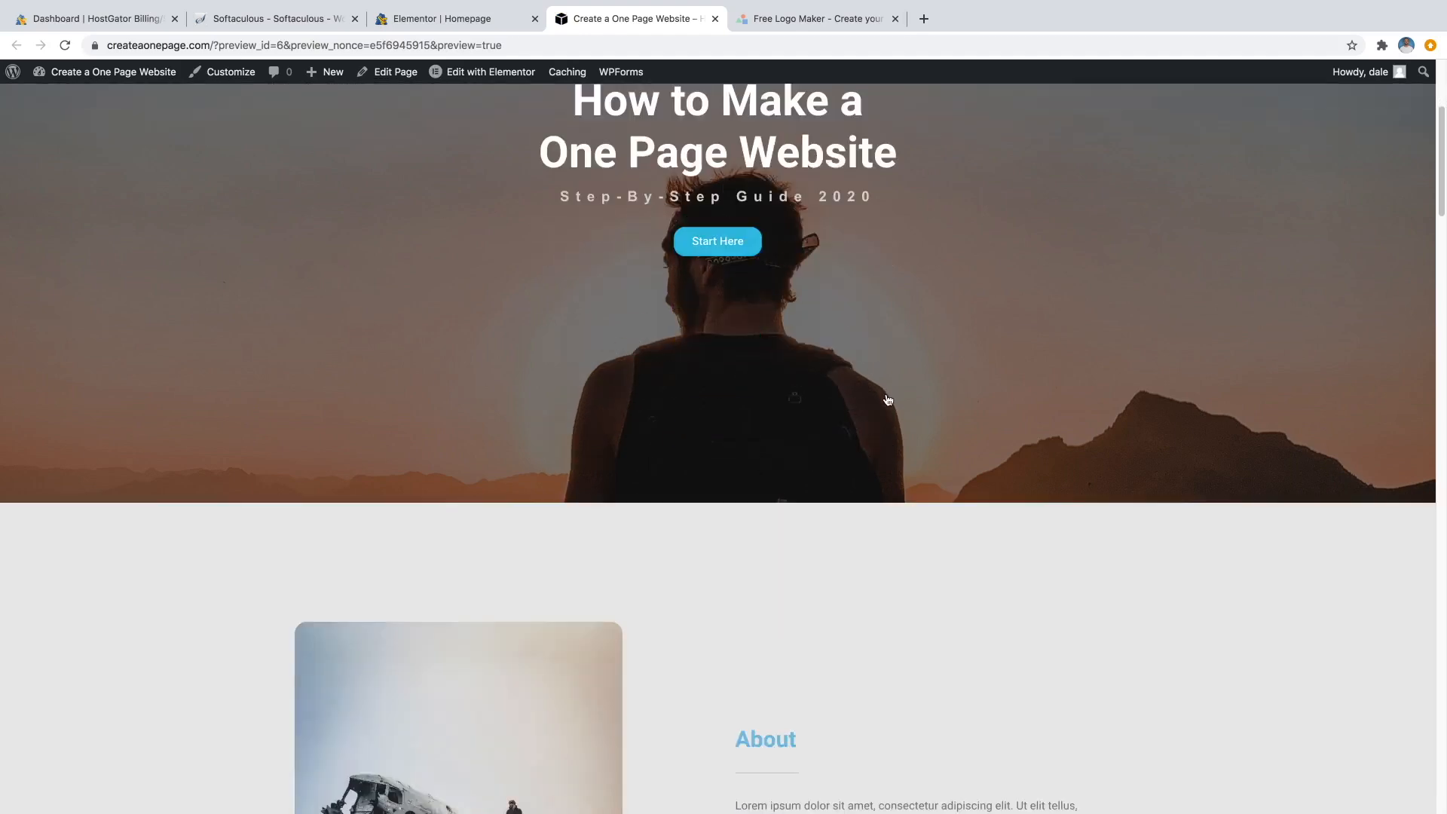
scroll(867, 408, down, 2)
scroll(869, 412, up, 8)
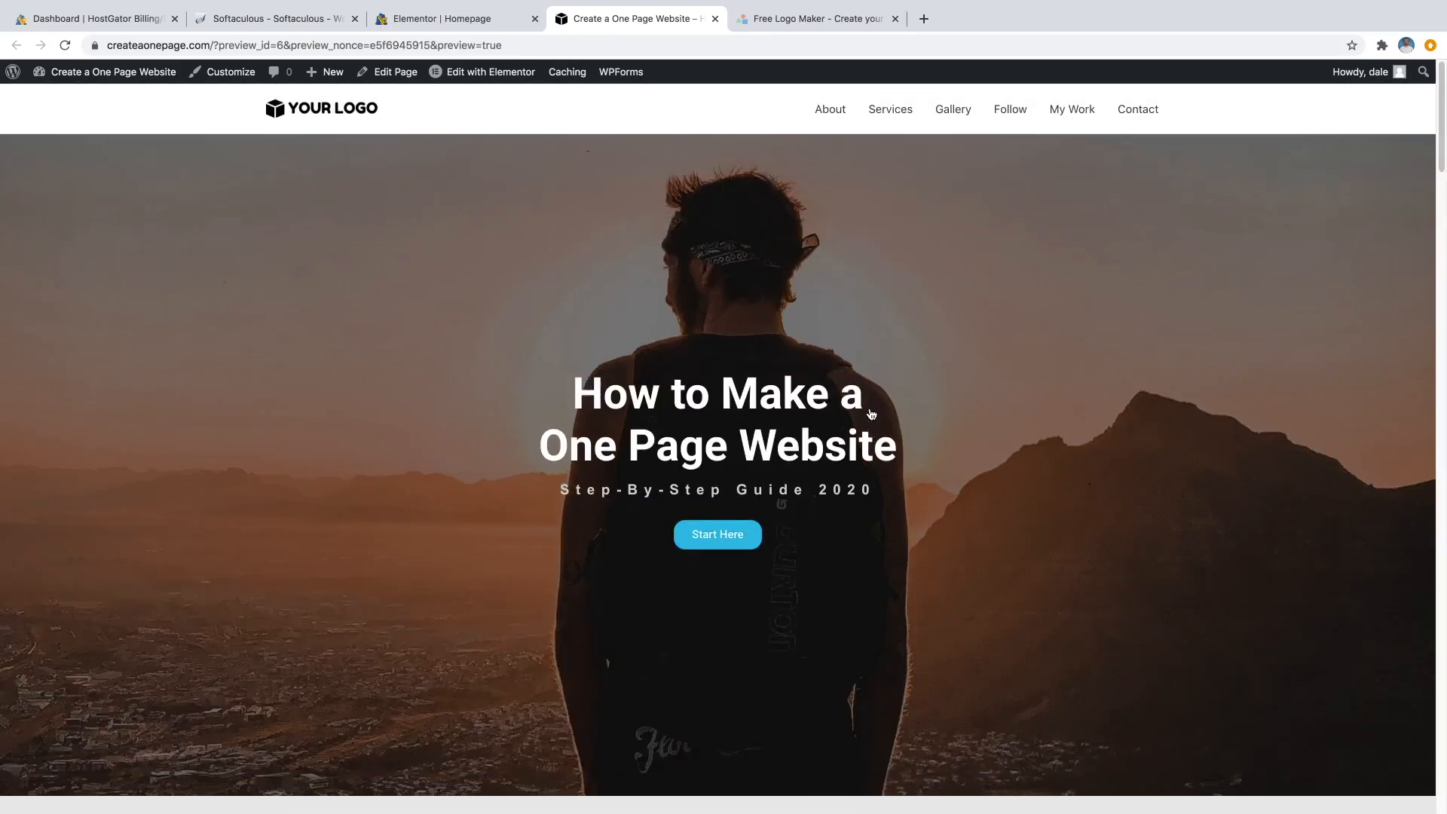
scroll(868, 411, down, 7)
scroll(871, 415, down, 2)
scroll(871, 415, up, 1)
scroll(872, 416, down, 2)
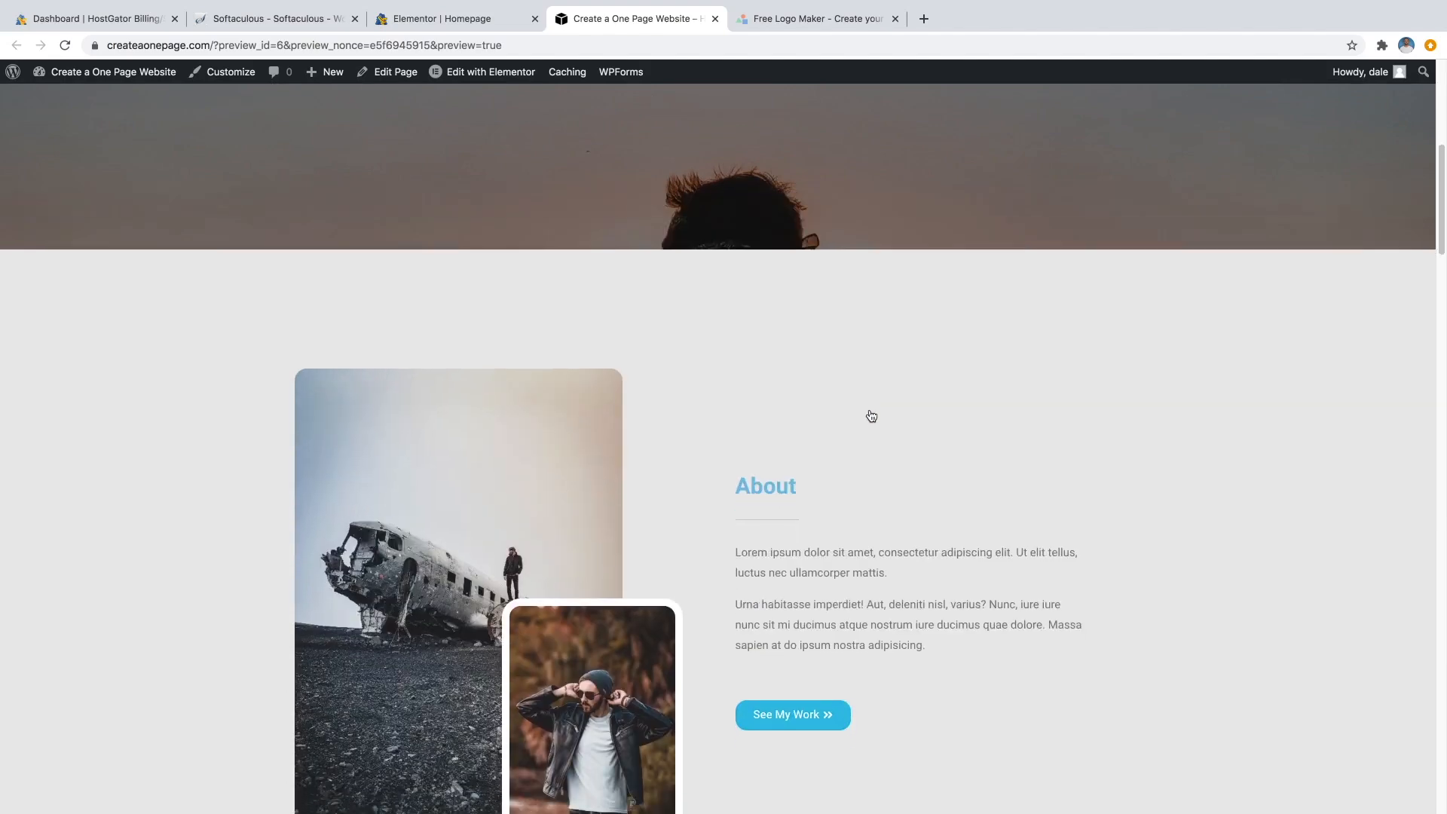
scroll(871, 415, down, 5)
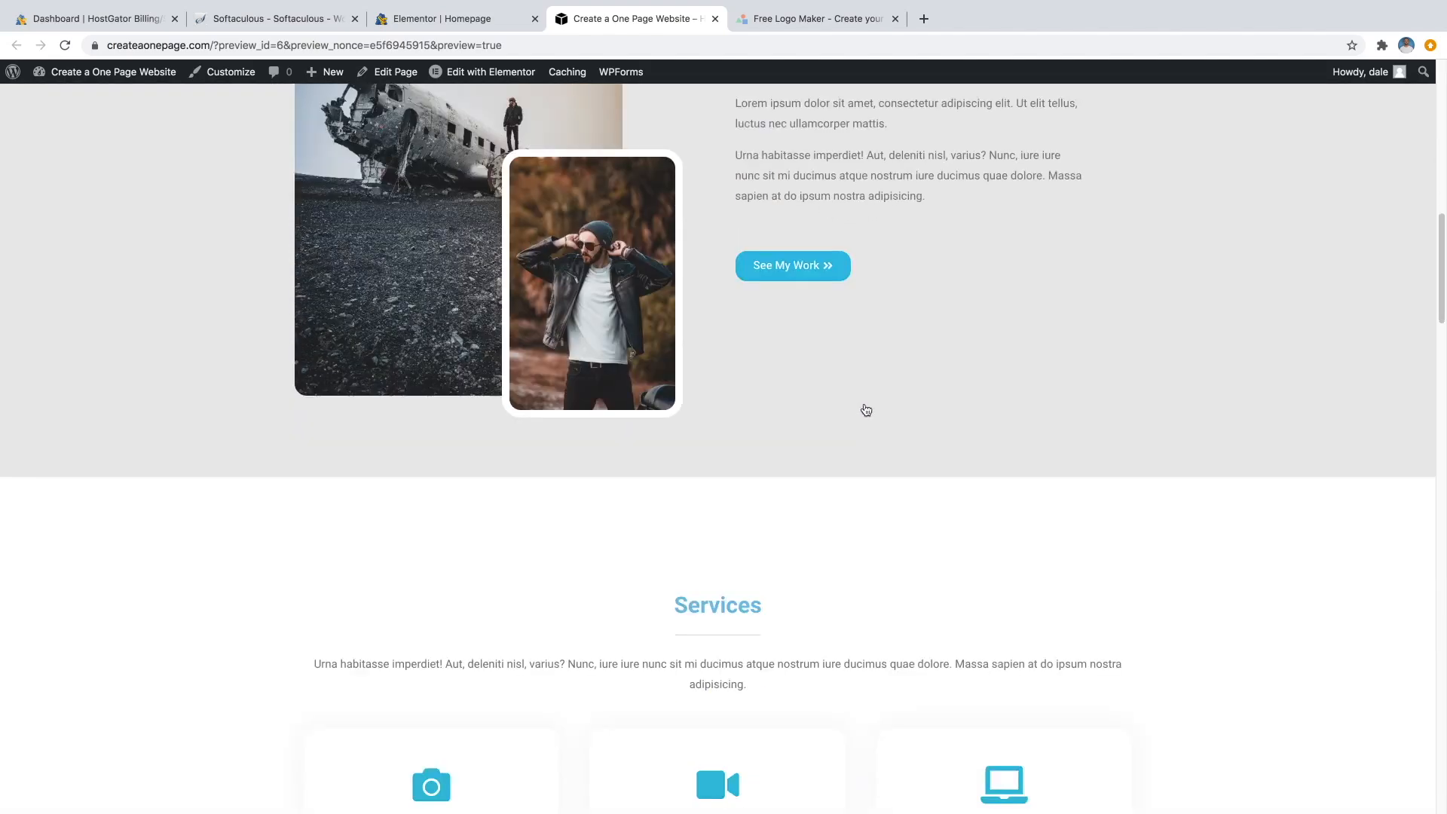
scroll(818, 294, down, 2)
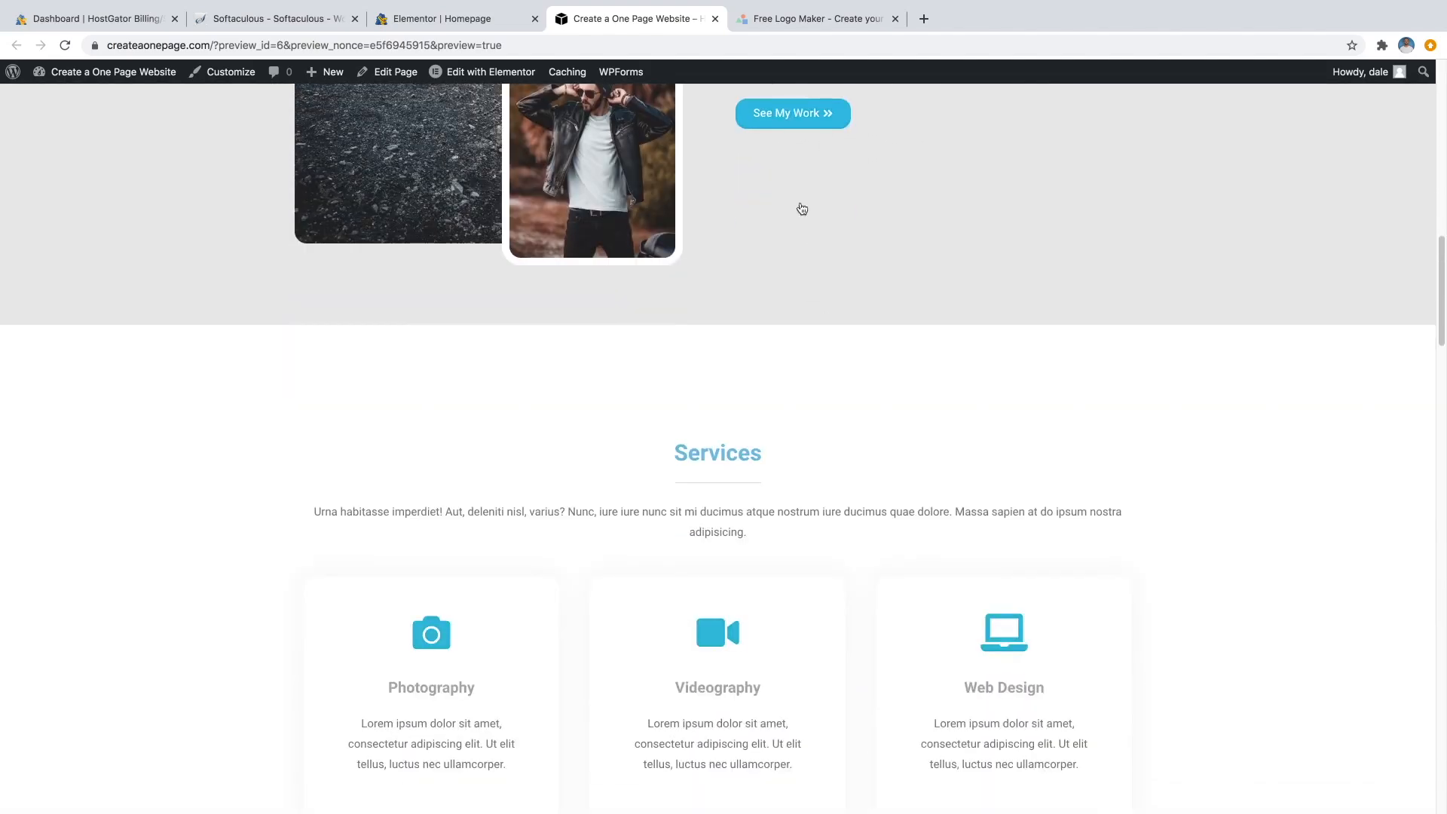
scroll(796, 106, down, 20)
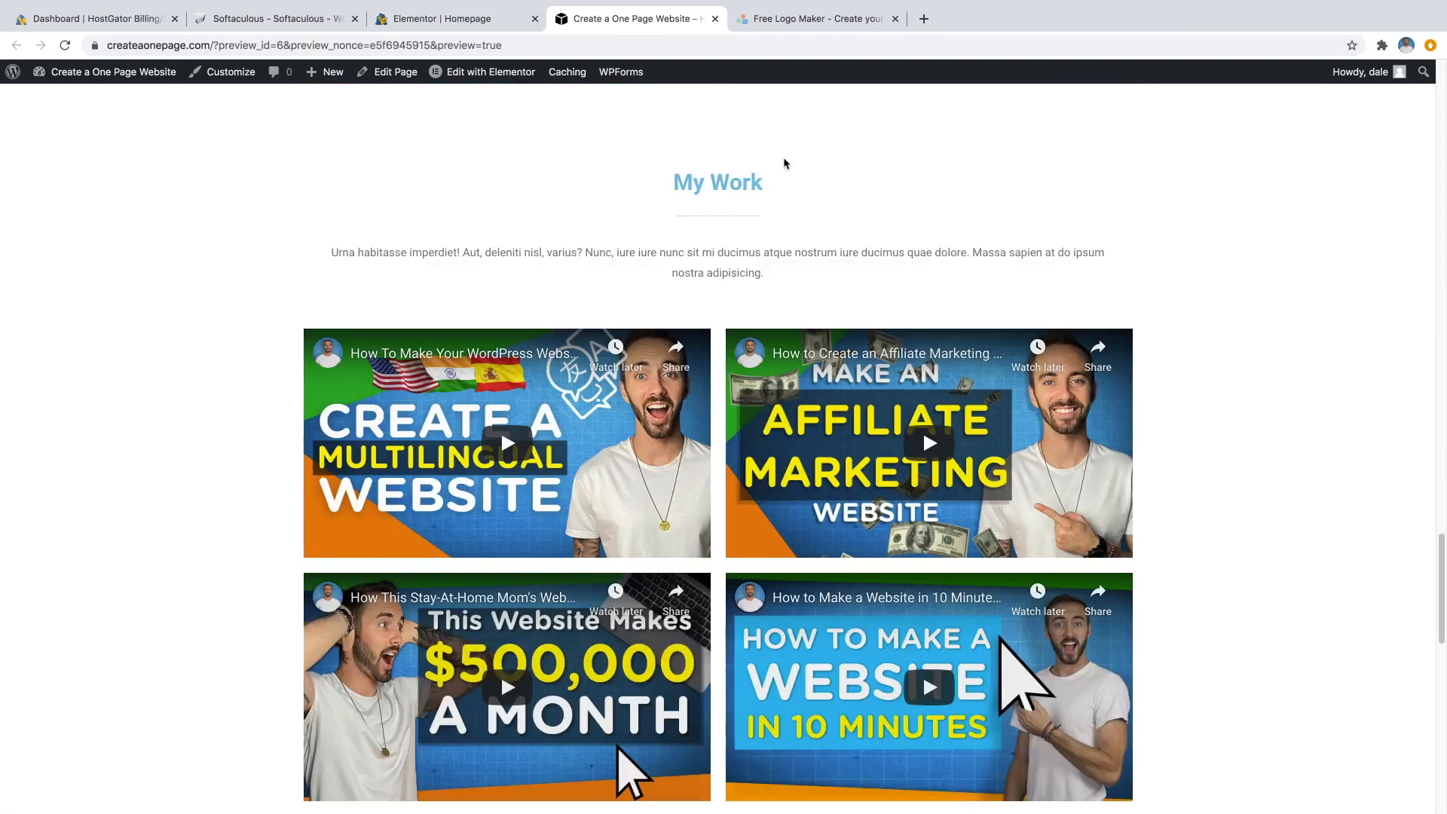
scroll(785, 225, up, 5)
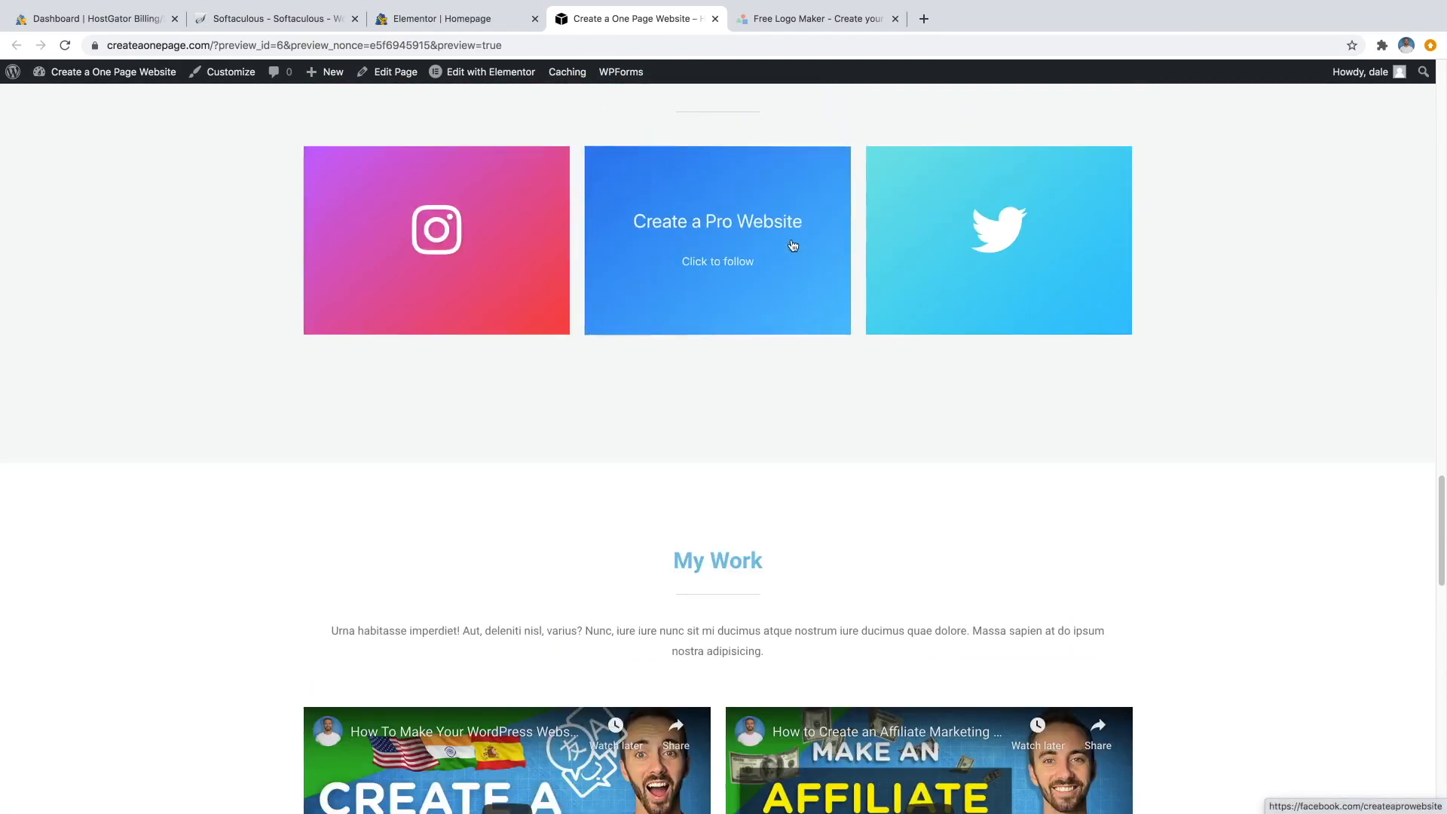
scroll(820, 250, up, 12)
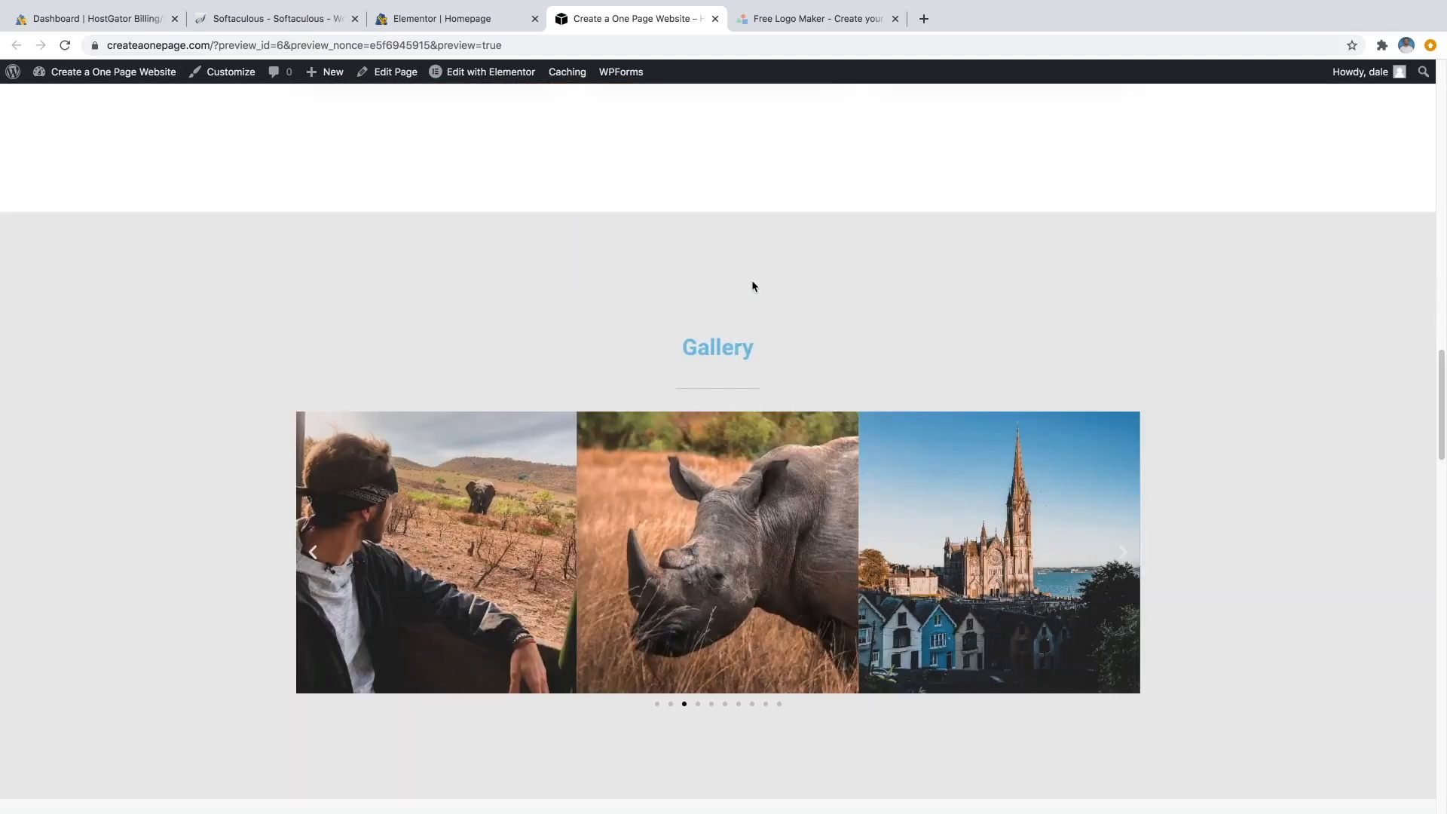
scroll(763, 288, down, 7)
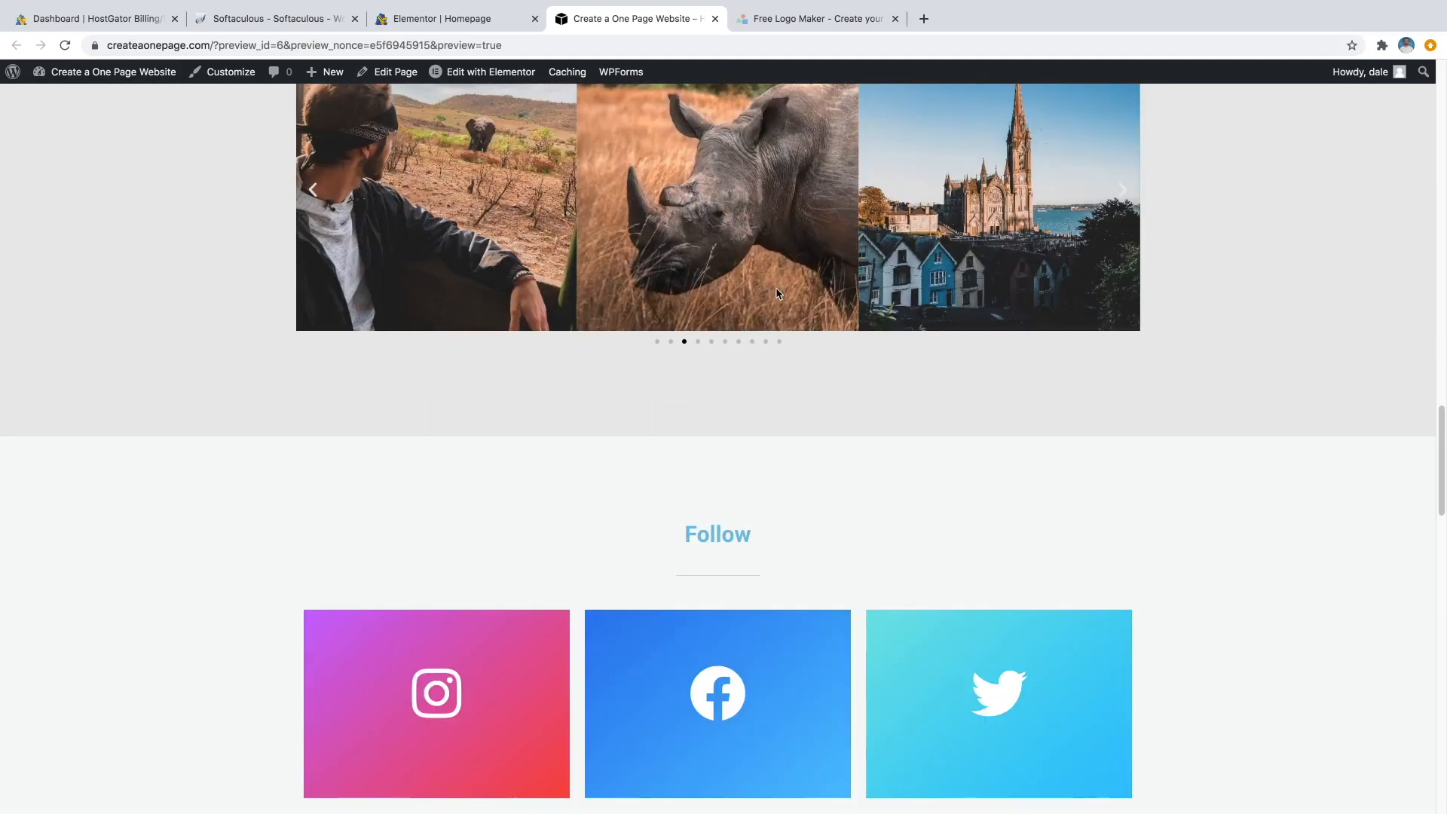
Advance the gallery carousel twice, then check the Contact form, New York map and footer.
click(1123, 190)
click(1122, 190)
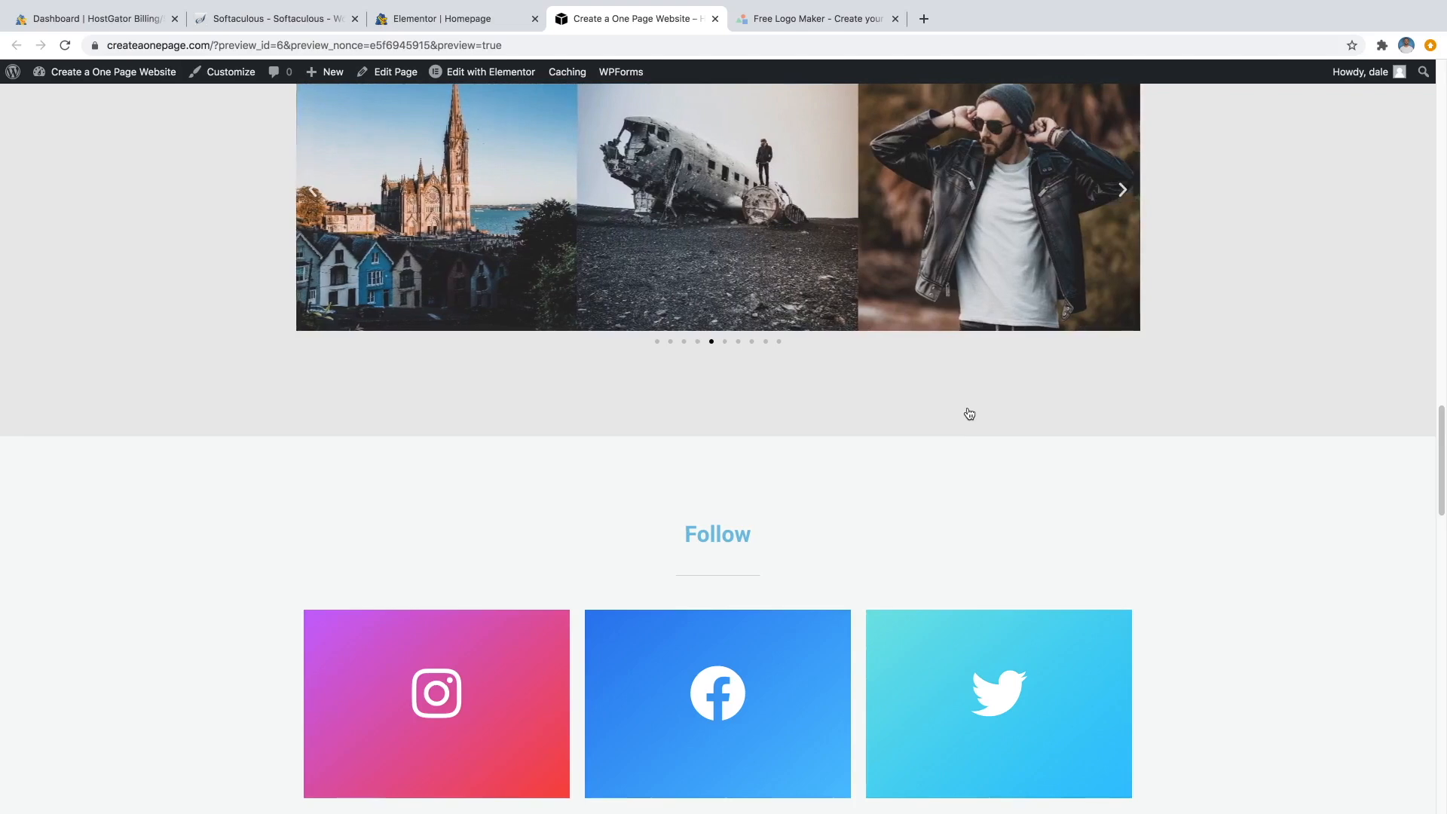
scroll(901, 401, down, 8)
scroll(900, 402, down, 8)
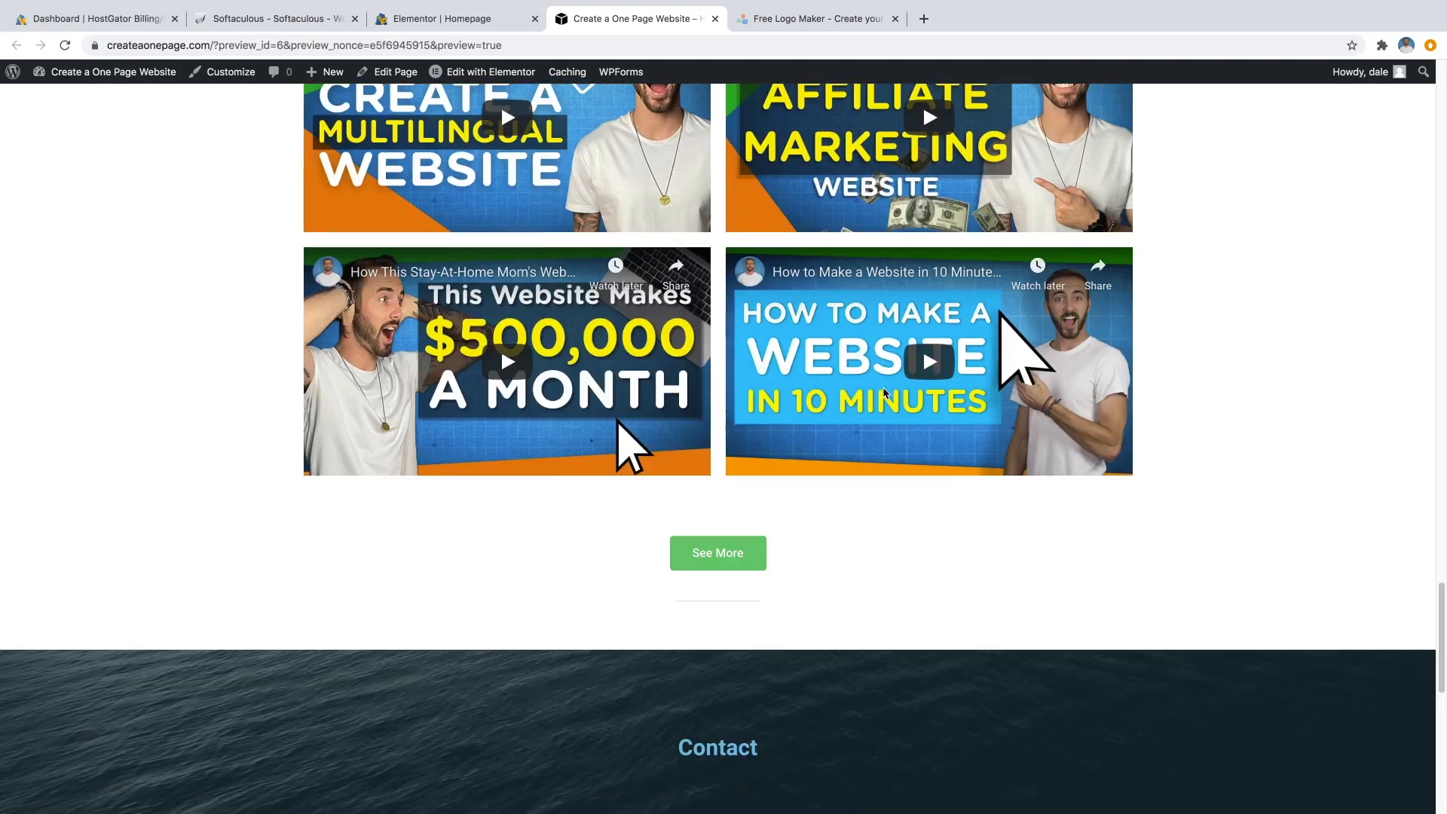
scroll(874, 395, down, 9)
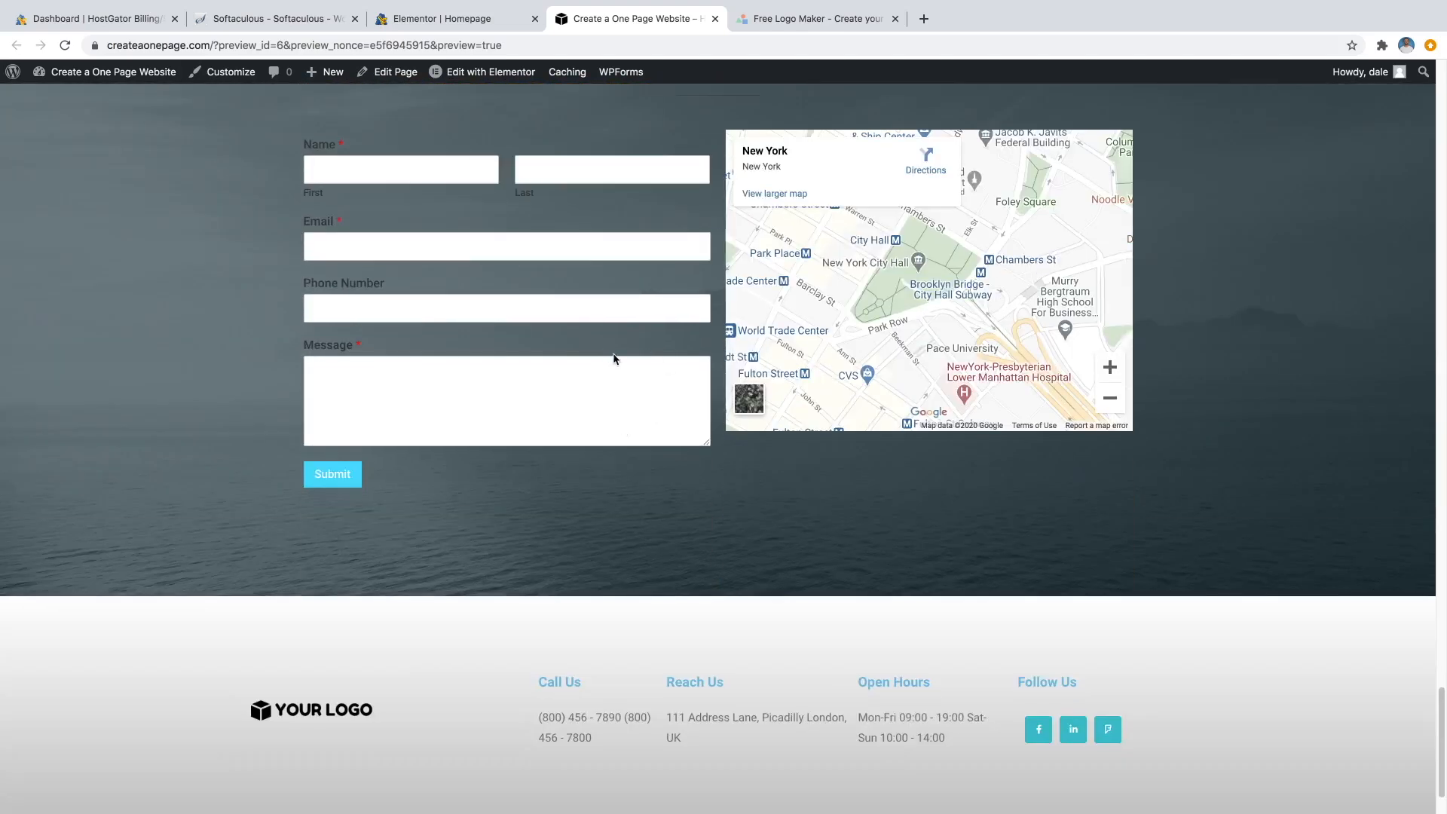
scroll(567, 401, down, 2)
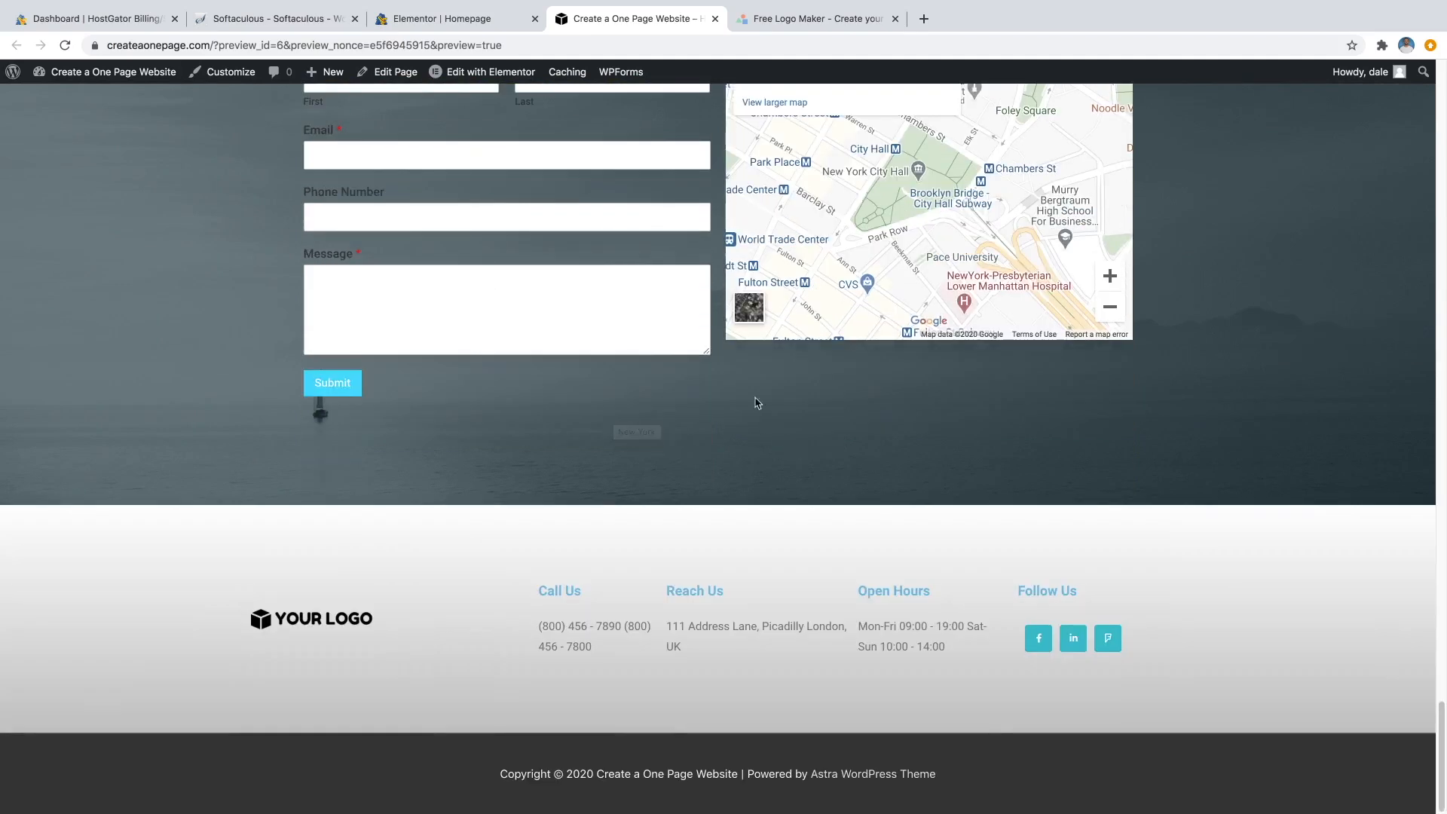
scroll(615, 377, up, 2)
scroll(569, 295, up, 1)
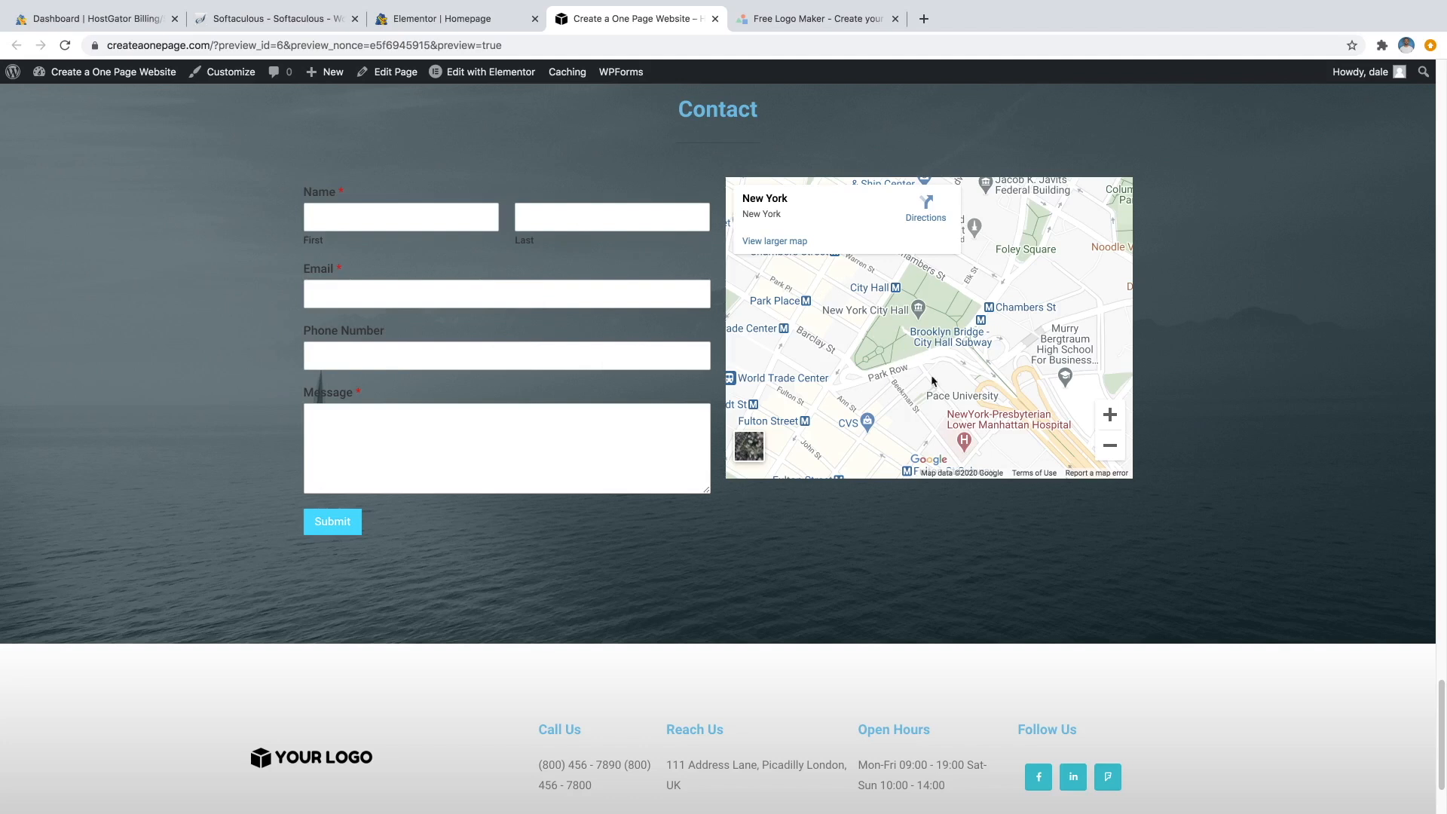
scroll(1143, 420, down, 1)
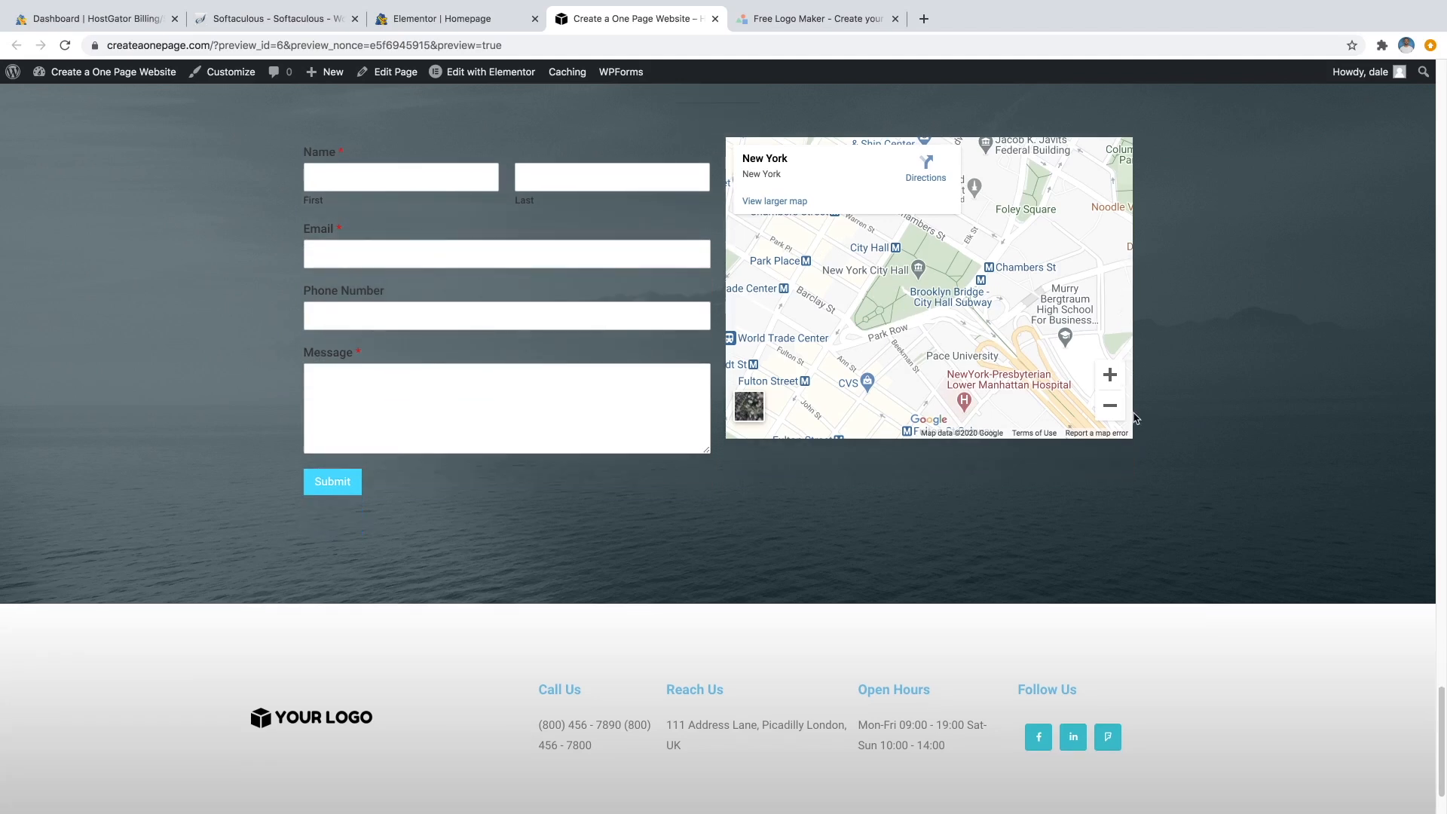